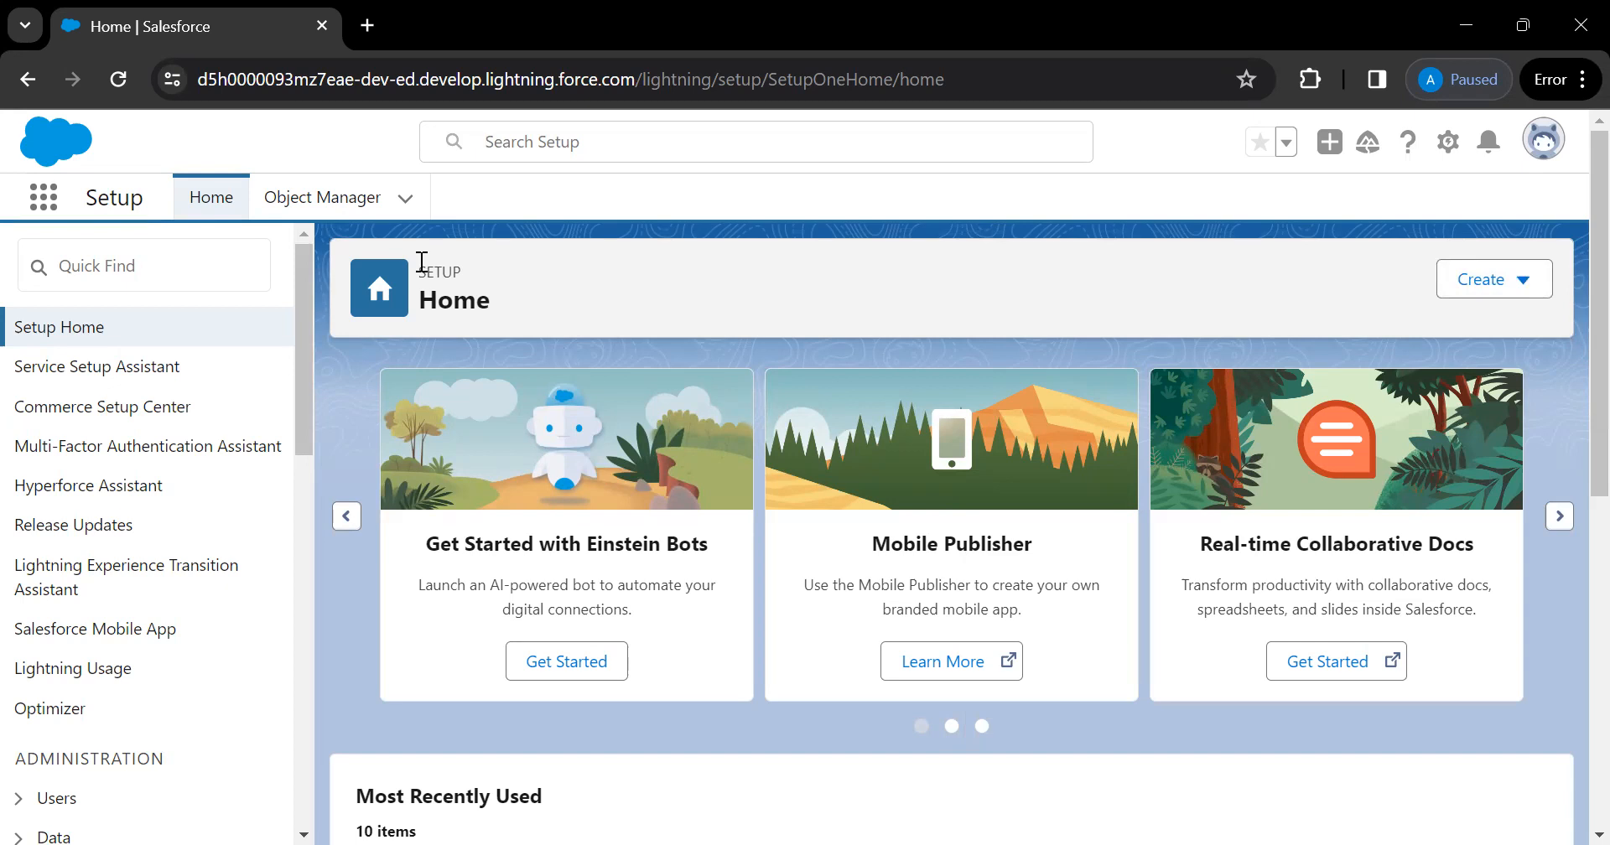
In Object Manager, scroll the object list and open the Account object's details
{"action": "left_click", "coordinate": [321, 206]}
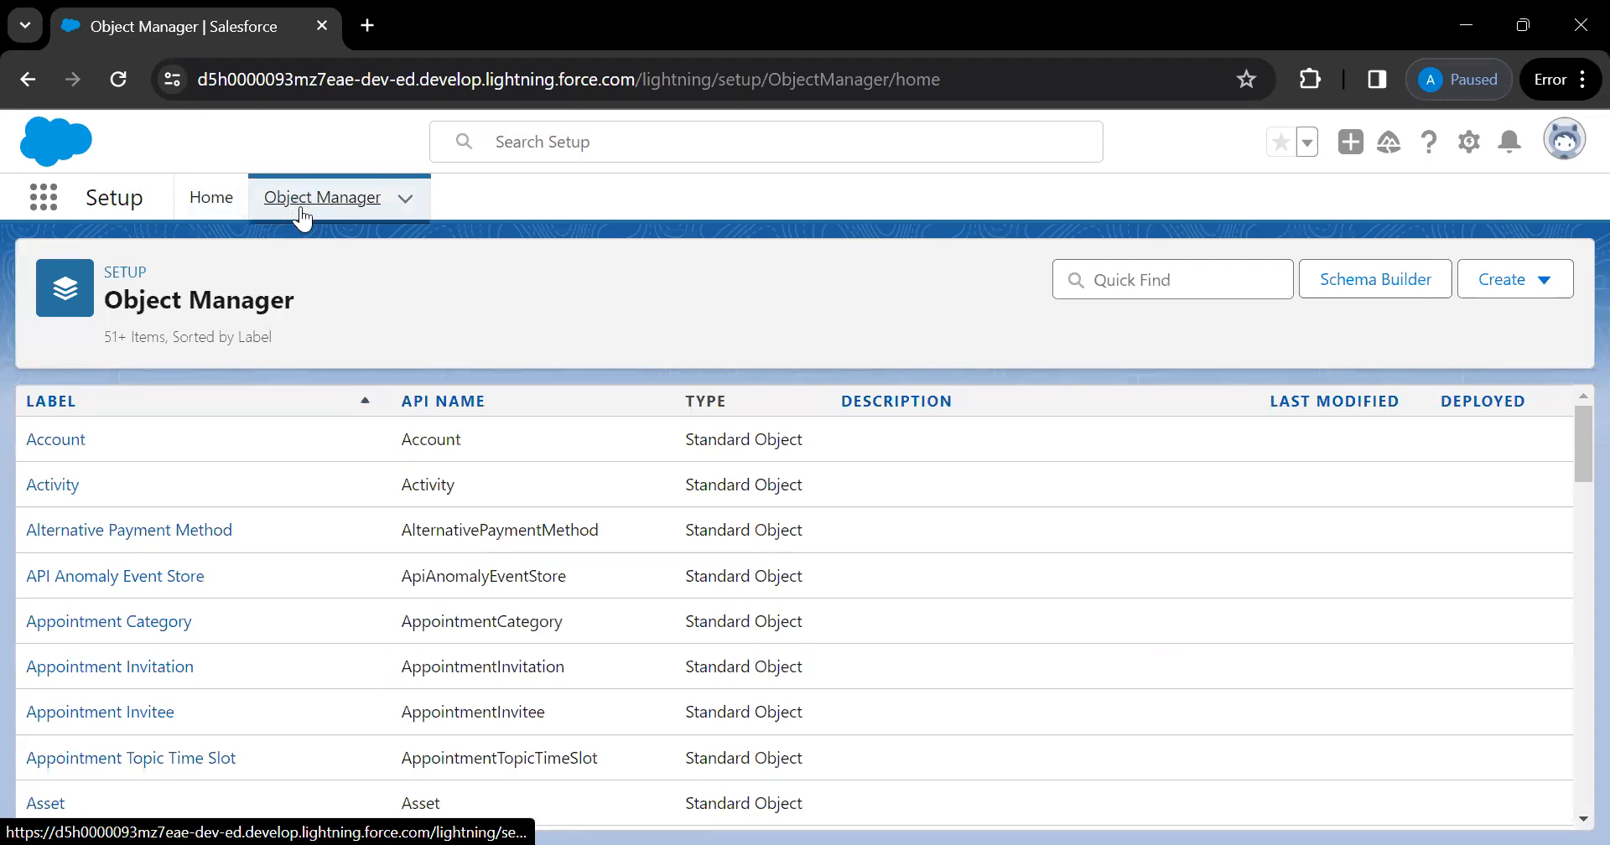
{"action": "left_click", "coordinate": [70, 443]}
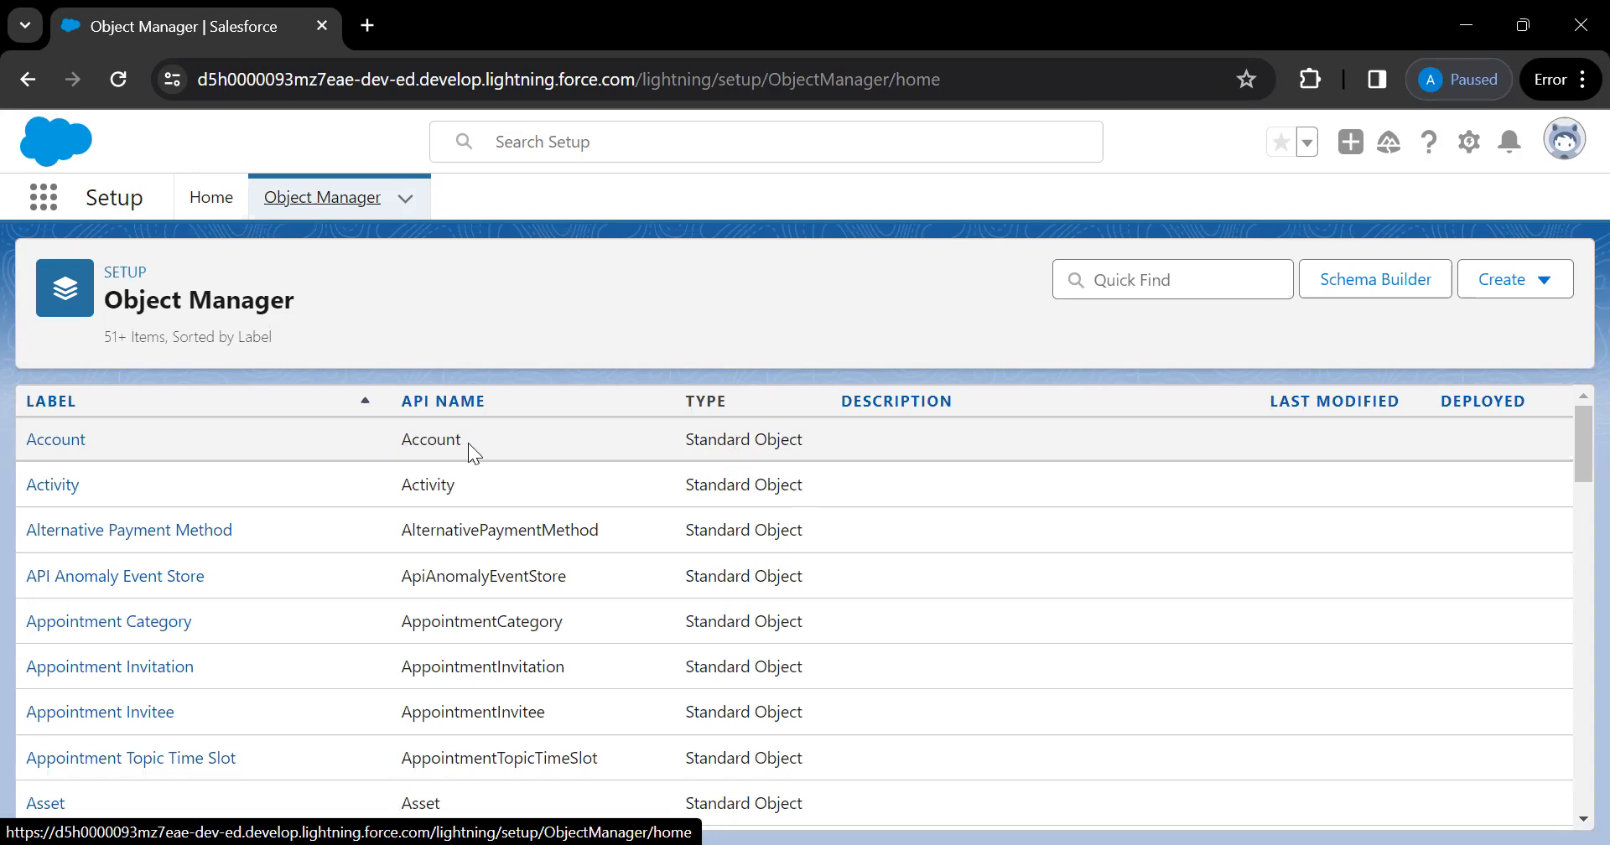
{"action": "scroll", "coordinate": [468, 443], "scroll_direction": "down", "scroll_amount": 2}
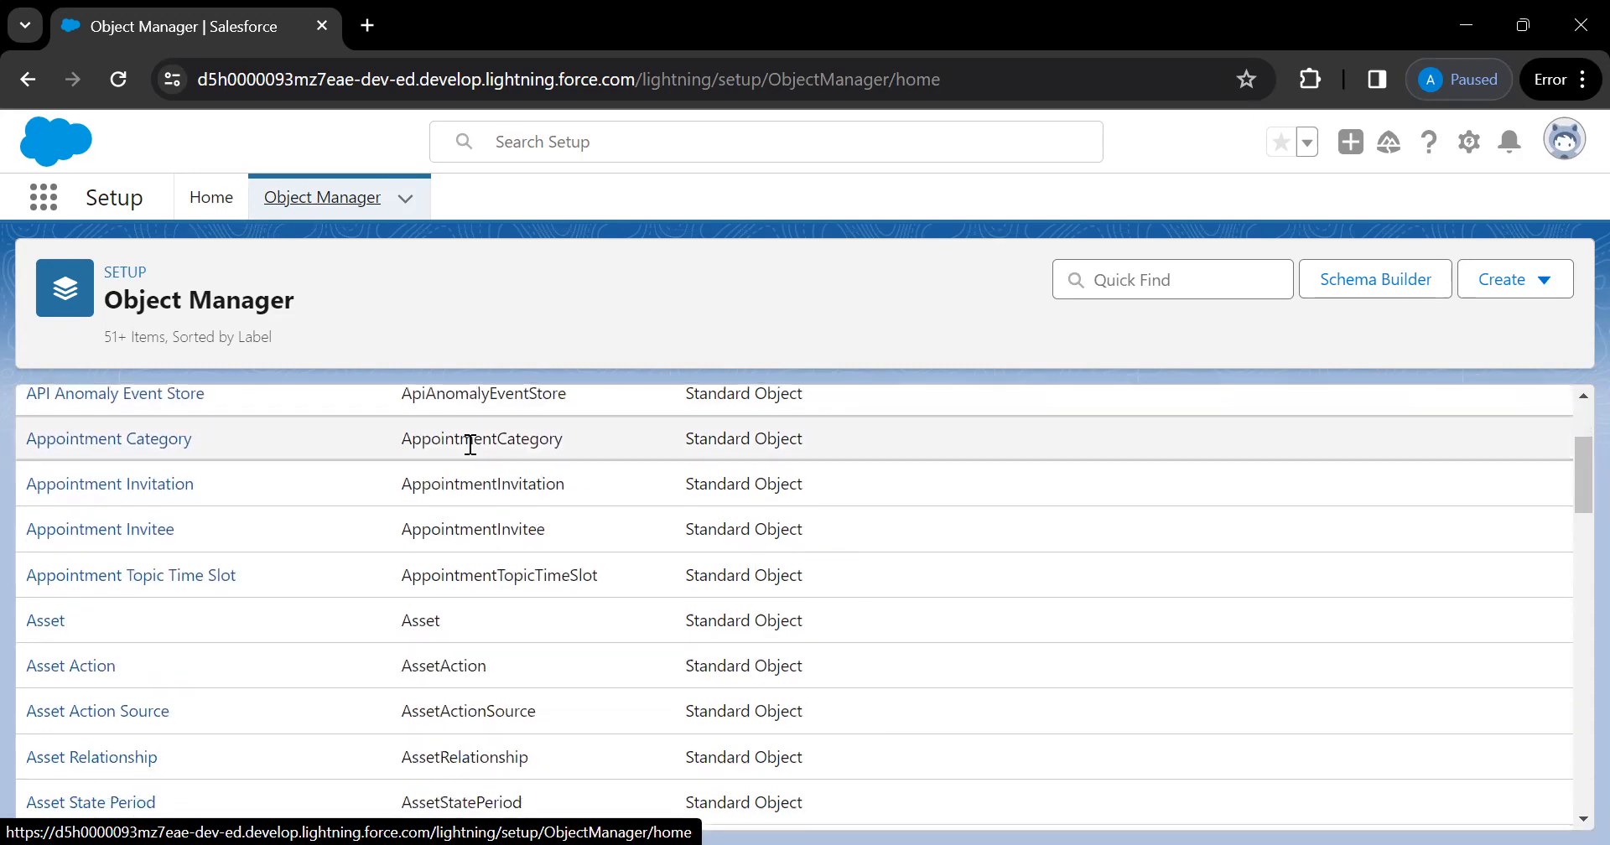
{"action": "scroll", "coordinate": [470, 445], "scroll_direction": "down", "scroll_amount": 4}
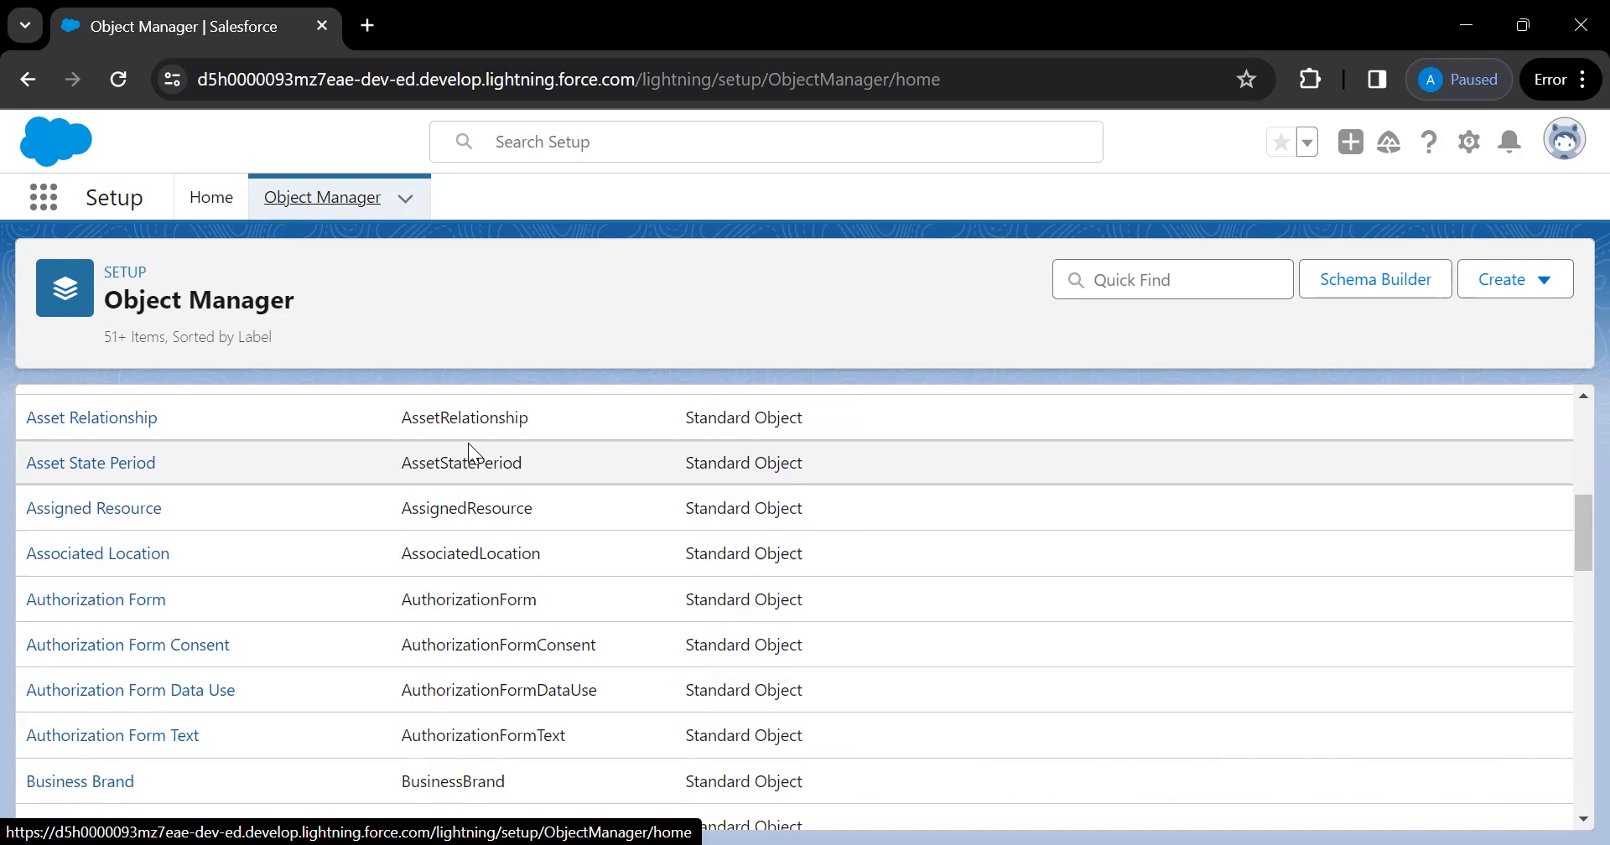
{"action": "scroll", "coordinate": [468, 443], "scroll_direction": "down", "scroll_amount": 1}
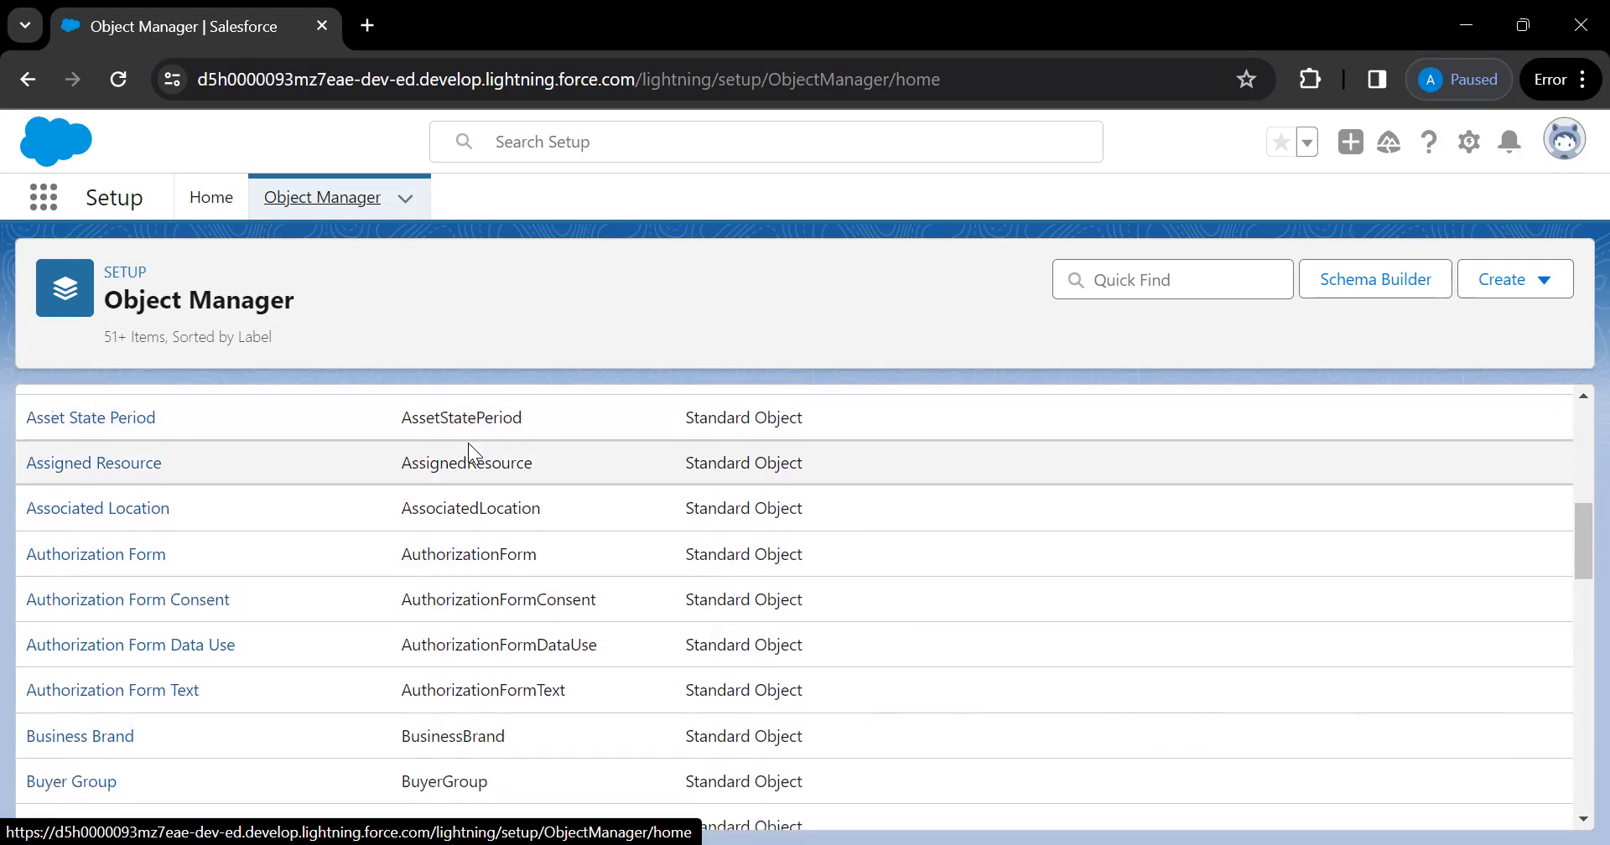
{"action": "scroll", "coordinate": [468, 442], "scroll_direction": "up", "scroll_amount": 7}
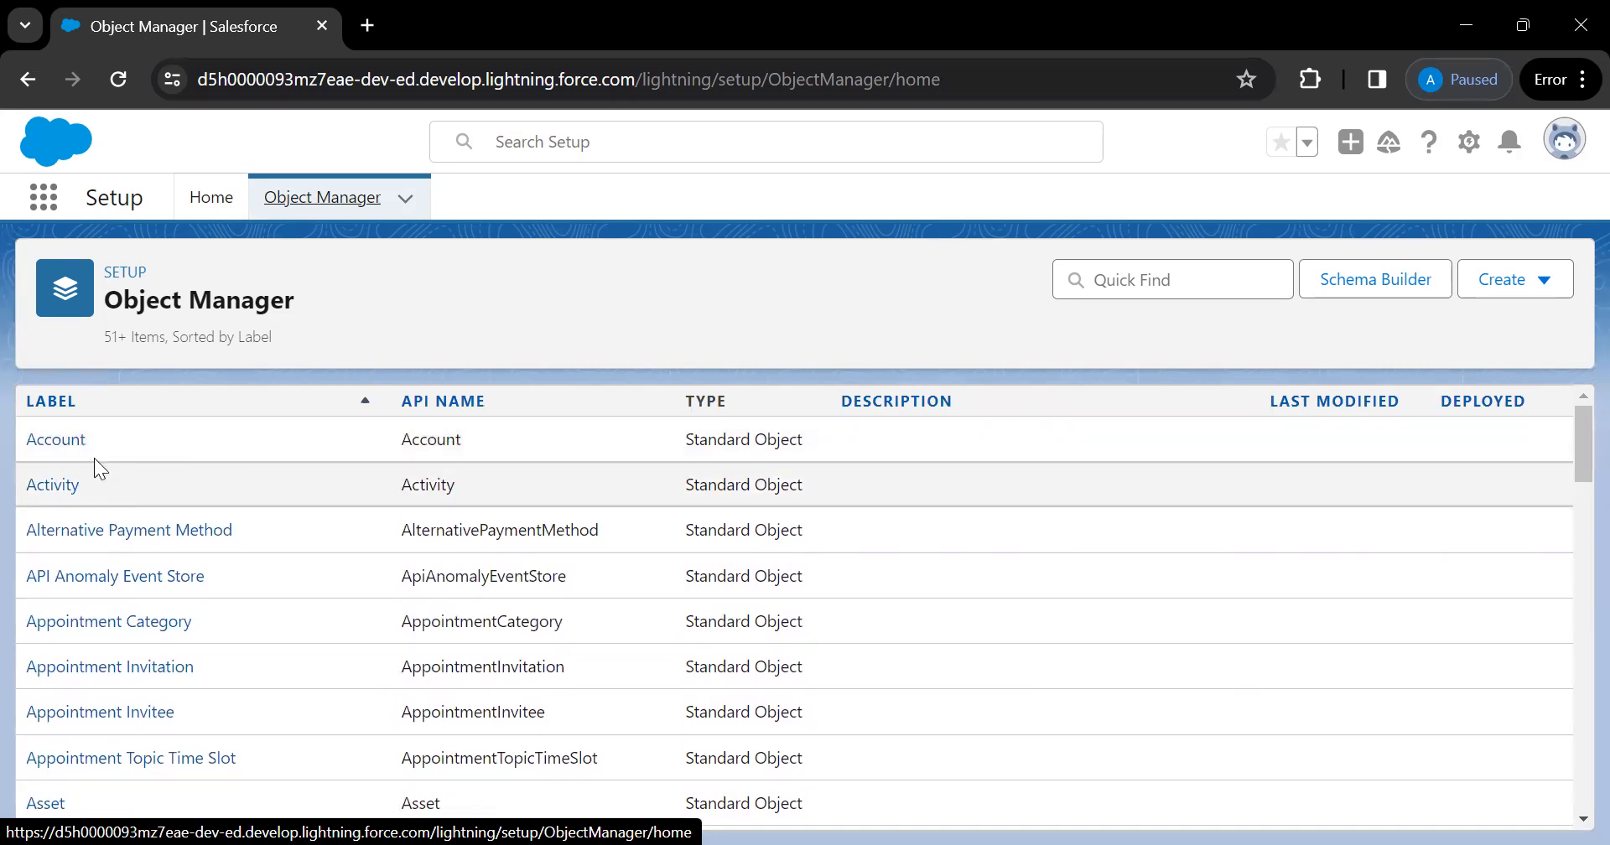
{"action": "left_click", "coordinate": [47, 439]}
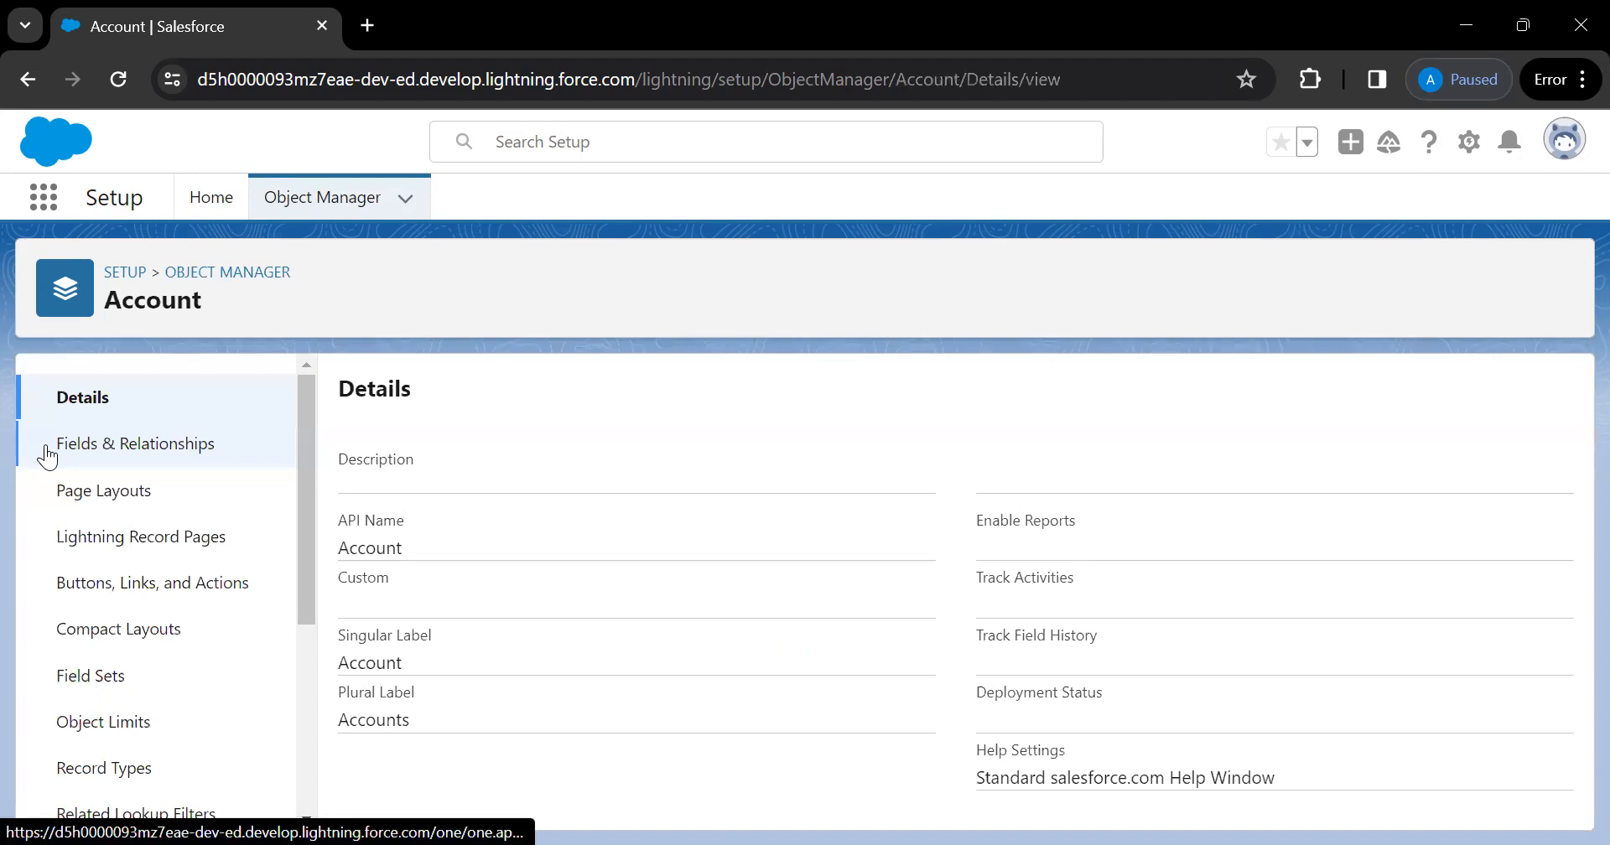
Open Account's Fields & Relationships and scroll through its 41 fields and data types
{"action": "left_click", "coordinate": [186, 445]}
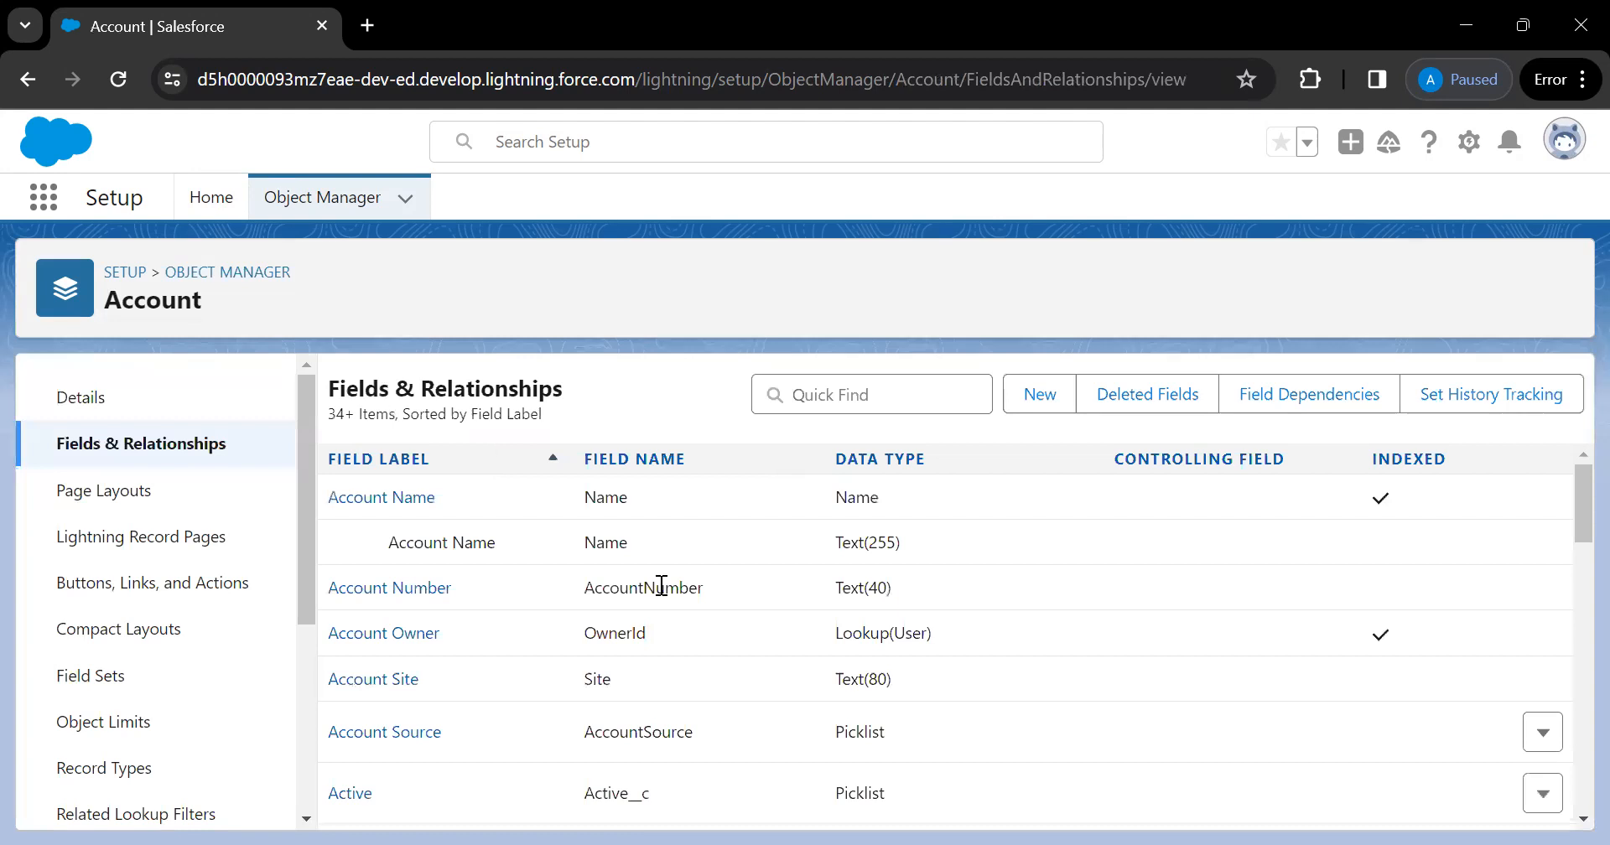
{"action": "scroll", "coordinate": [669, 611], "scroll_direction": "down", "scroll_amount": 5}
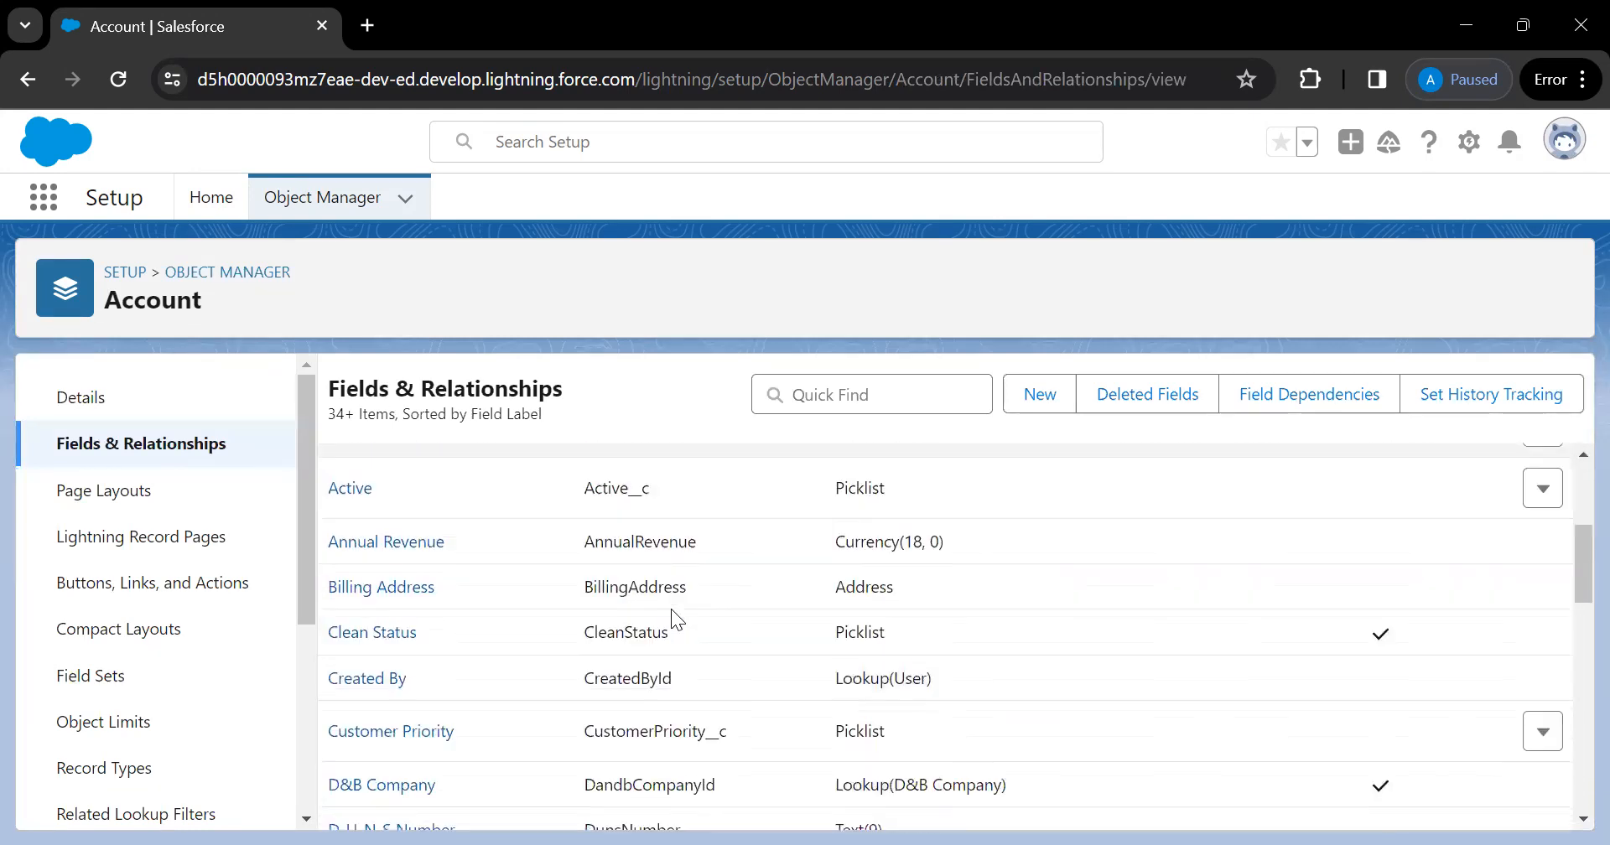
{"action": "scroll", "coordinate": [672, 610], "scroll_direction": "down", "scroll_amount": 10}
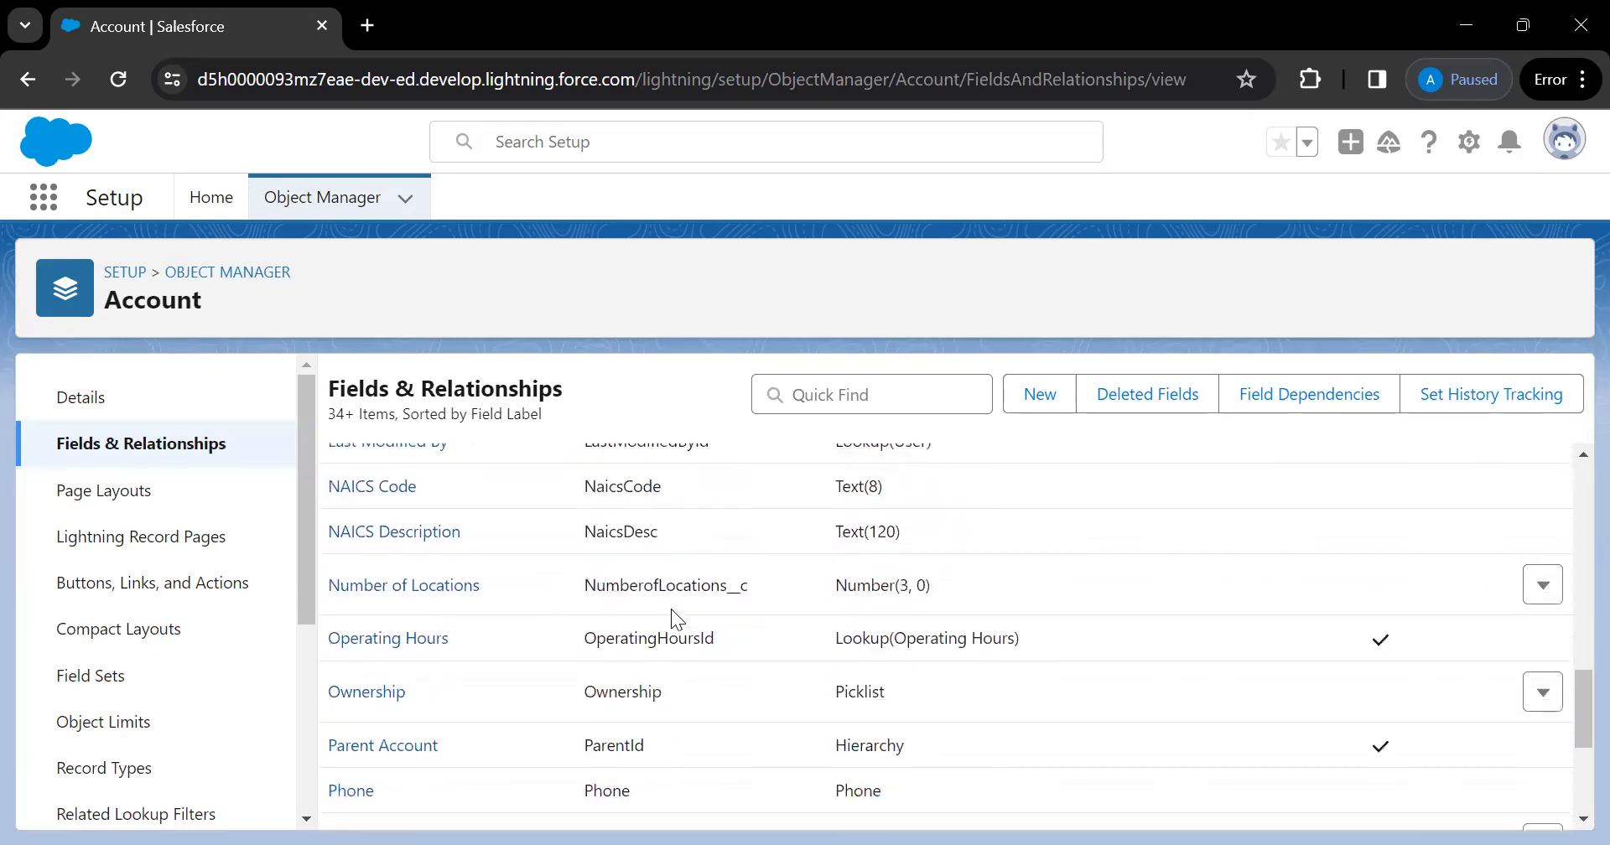
{"action": "scroll", "coordinate": [673, 610], "scroll_direction": "down", "scroll_amount": 3}
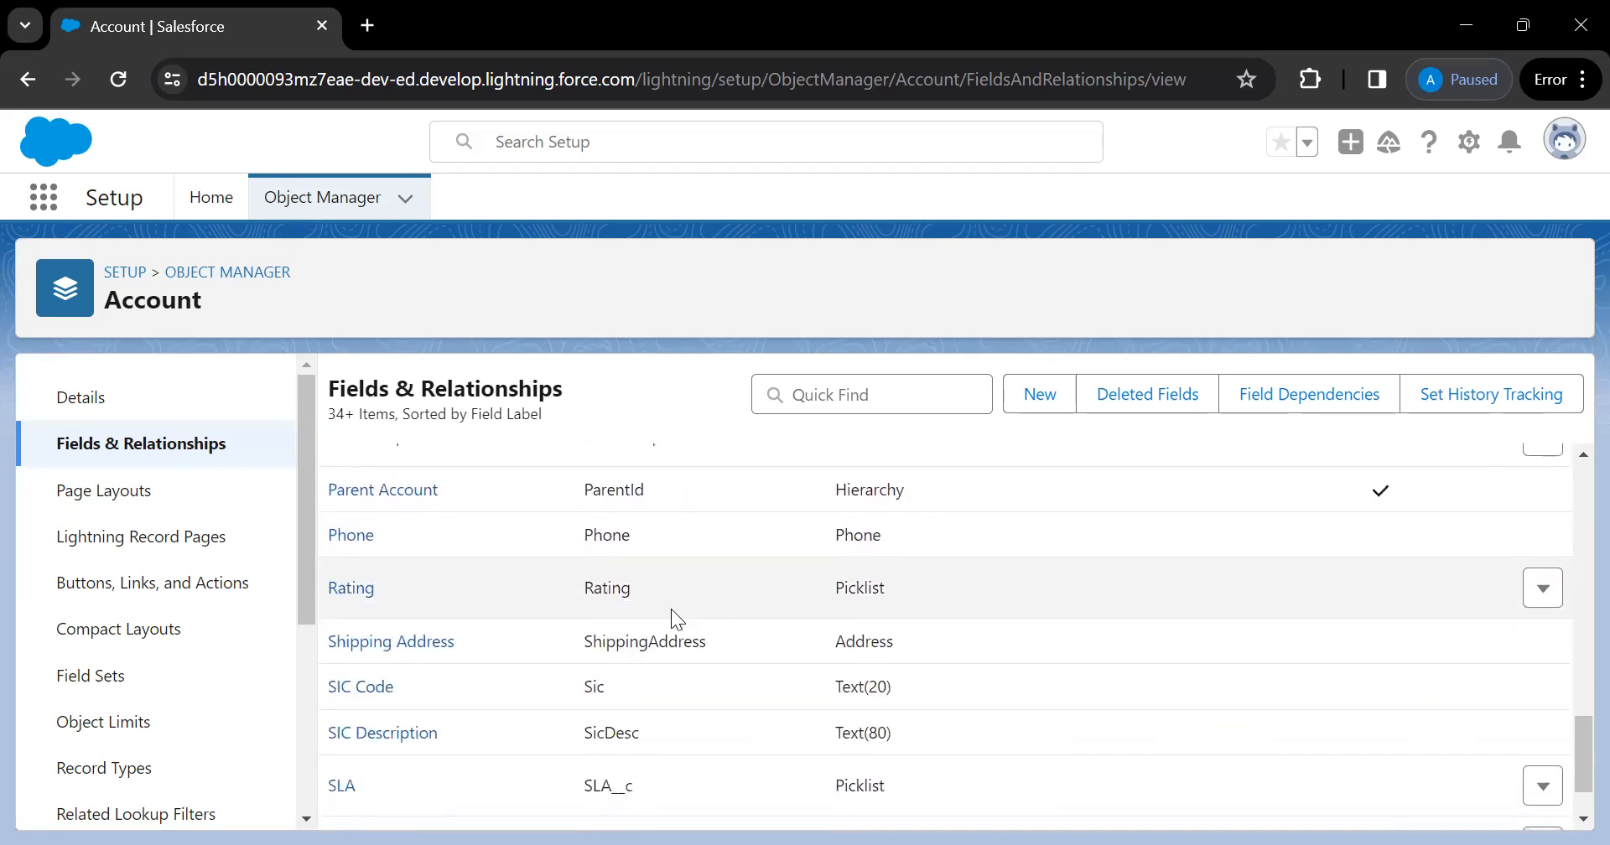
{"action": "scroll", "coordinate": [671, 608], "scroll_direction": "down", "scroll_amount": 1}
{"action": "scroll", "coordinate": [670, 609], "scroll_direction": "up", "scroll_amount": 15}
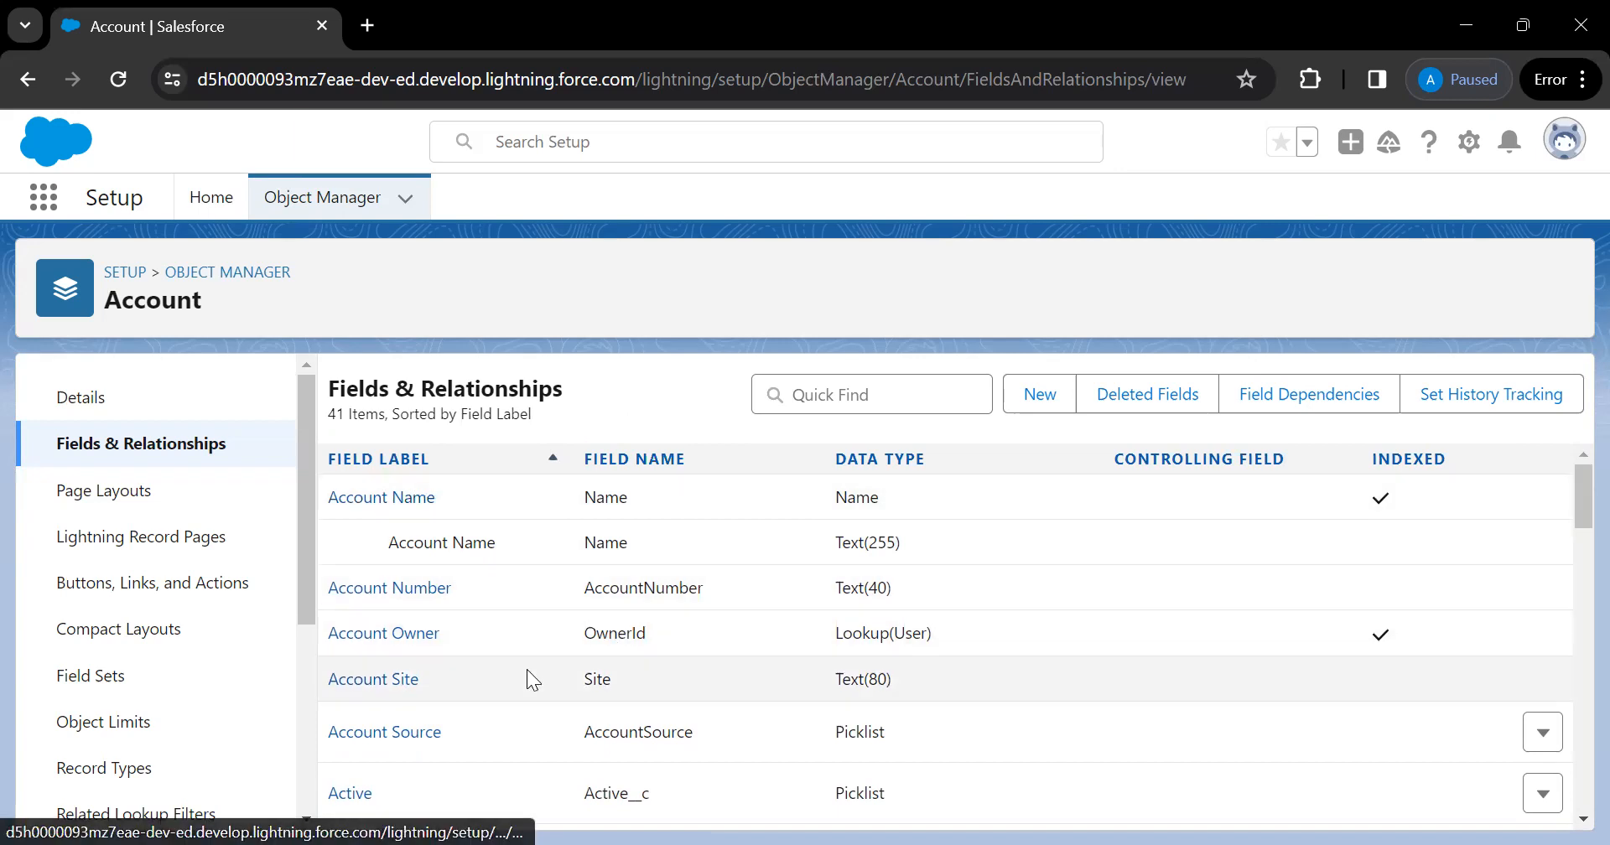
{"action": "scroll", "coordinate": [526, 669], "scroll_direction": "down", "scroll_amount": 2}
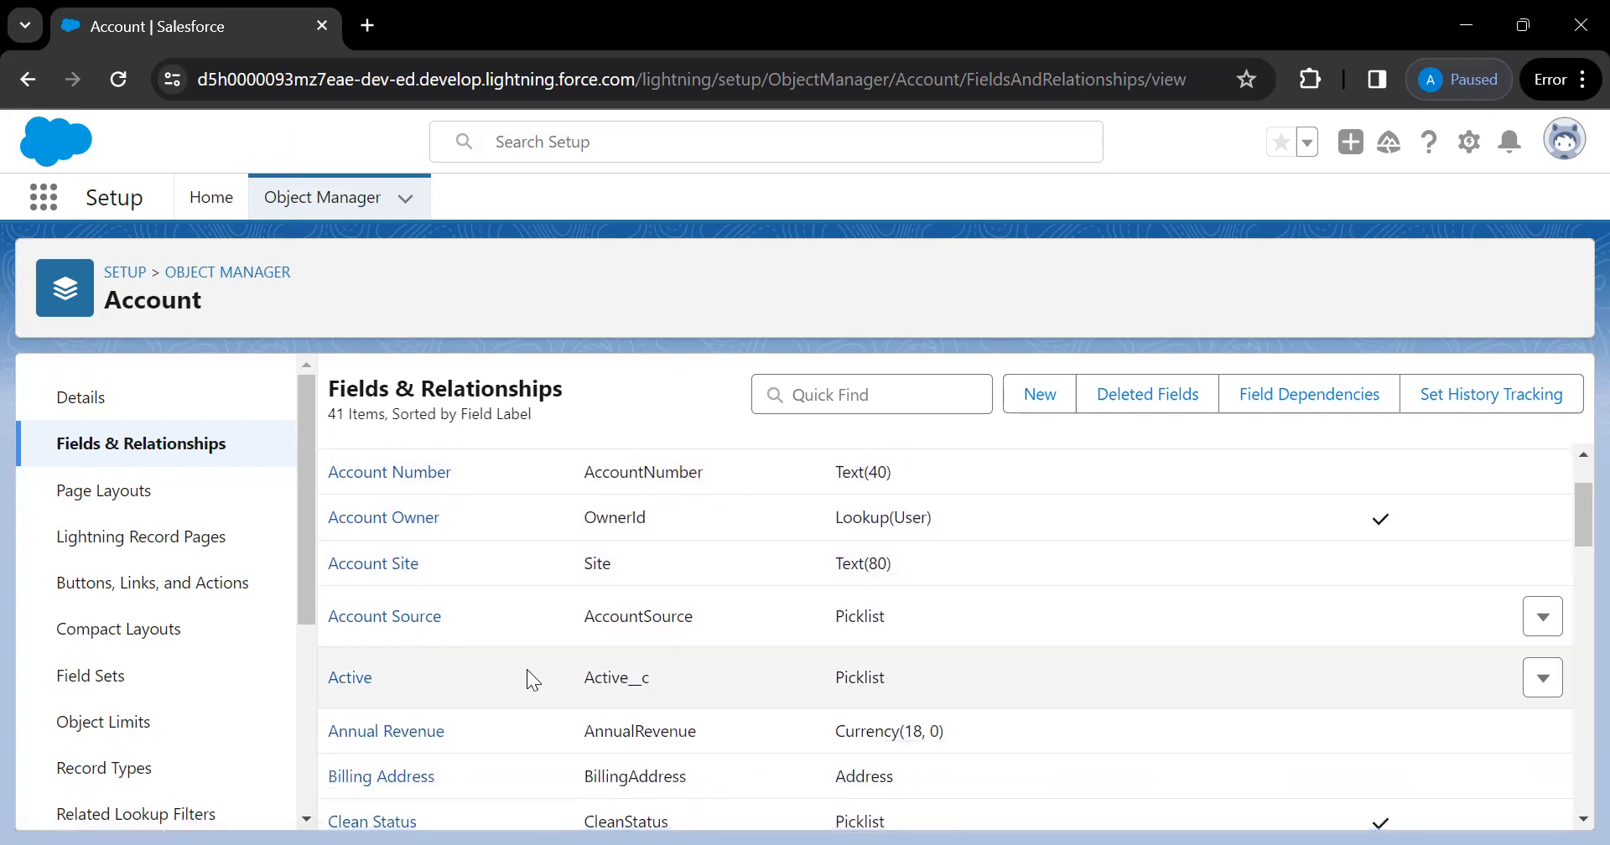
{"action": "scroll", "coordinate": [518, 670], "scroll_direction": "down", "scroll_amount": 2}
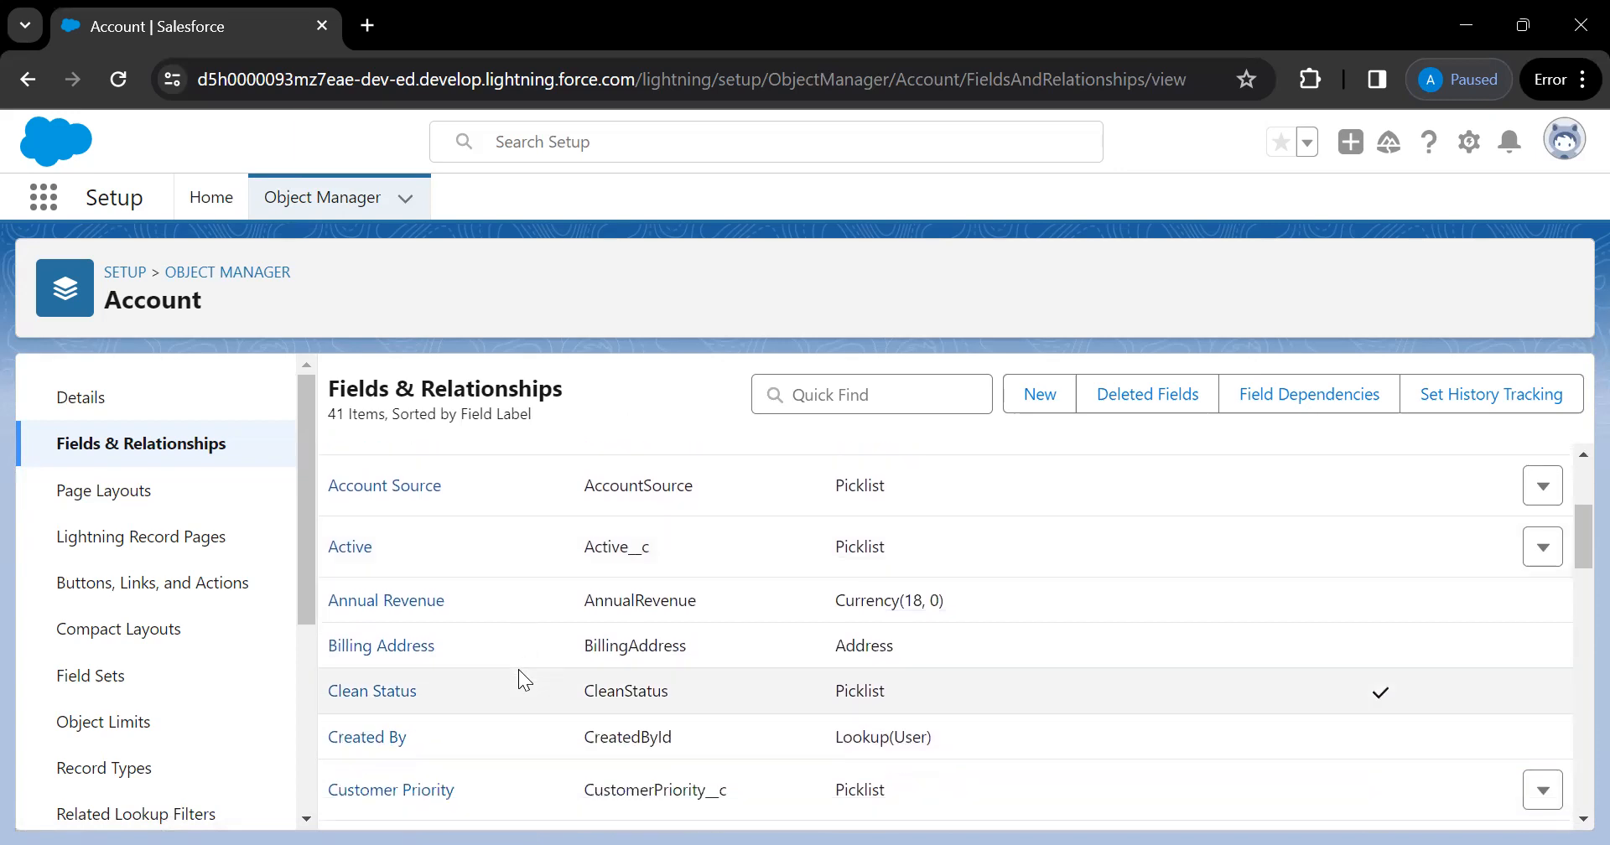
{"action": "scroll", "coordinate": [519, 669], "scroll_direction": "down", "scroll_amount": 2}
{"action": "scroll", "coordinate": [518, 669], "scroll_direction": "down", "scroll_amount": 1}
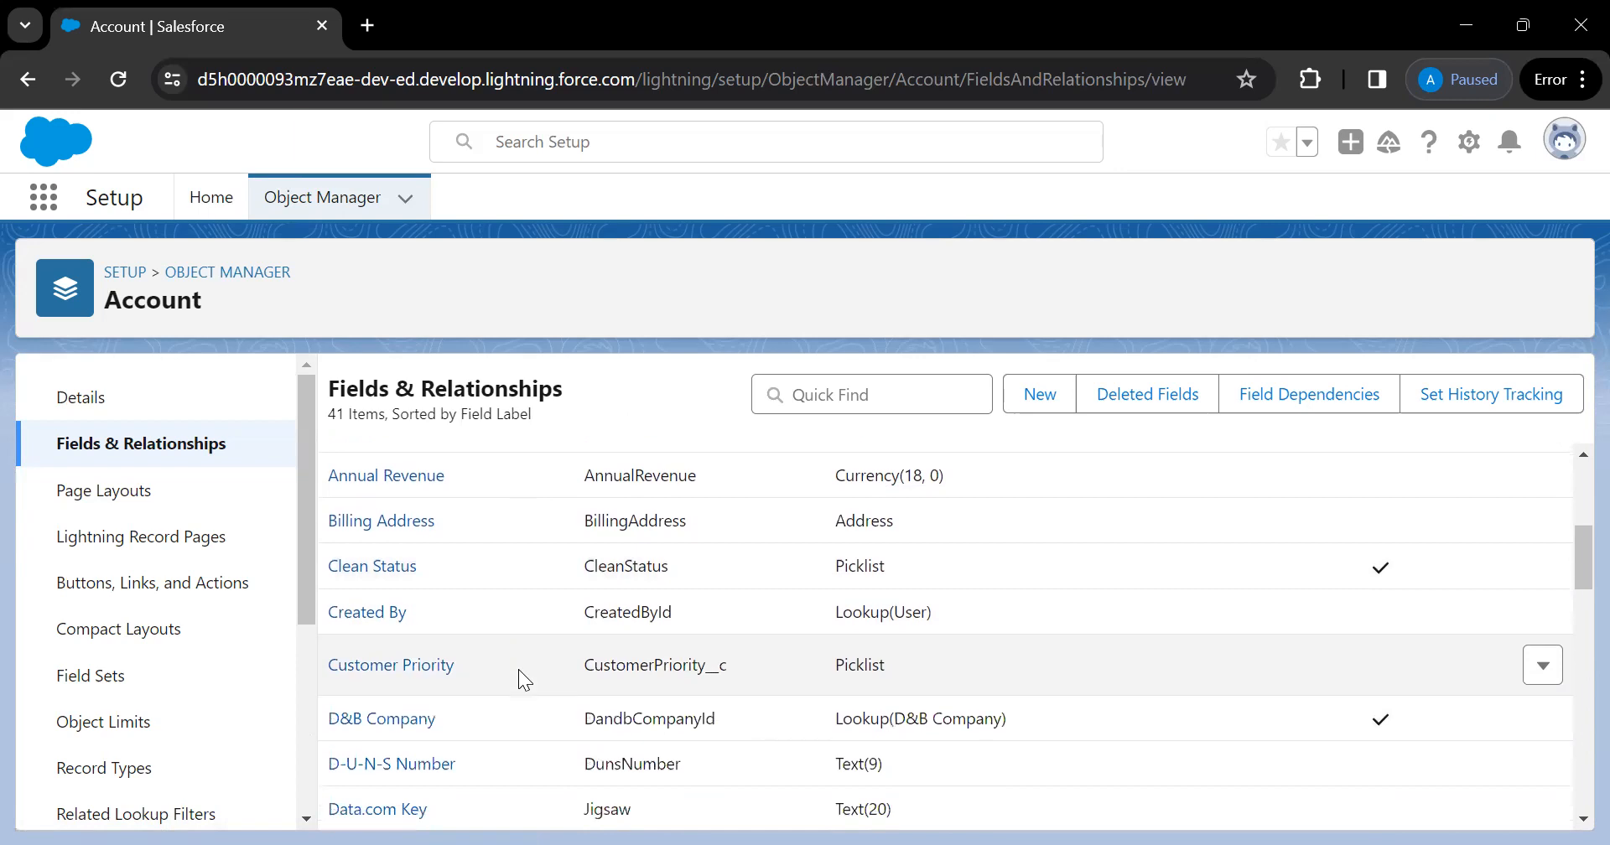
{"action": "scroll", "coordinate": [518, 669], "scroll_direction": "down", "scroll_amount": 4}
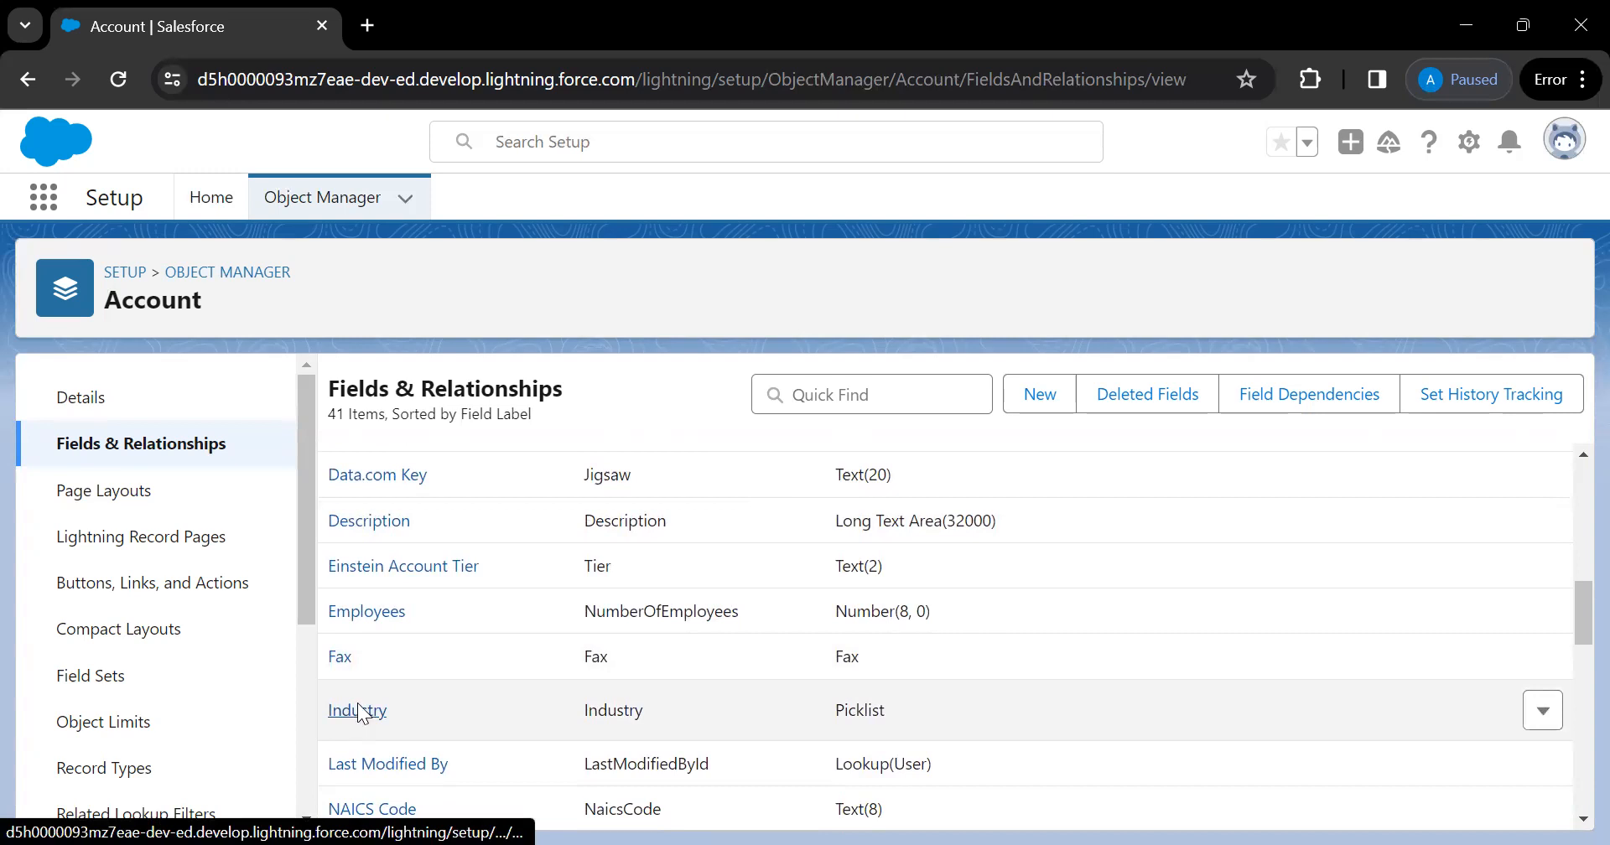
Open the Account Industry field and scroll to its picklist values
{"action": "left_click", "coordinate": [359, 711]}
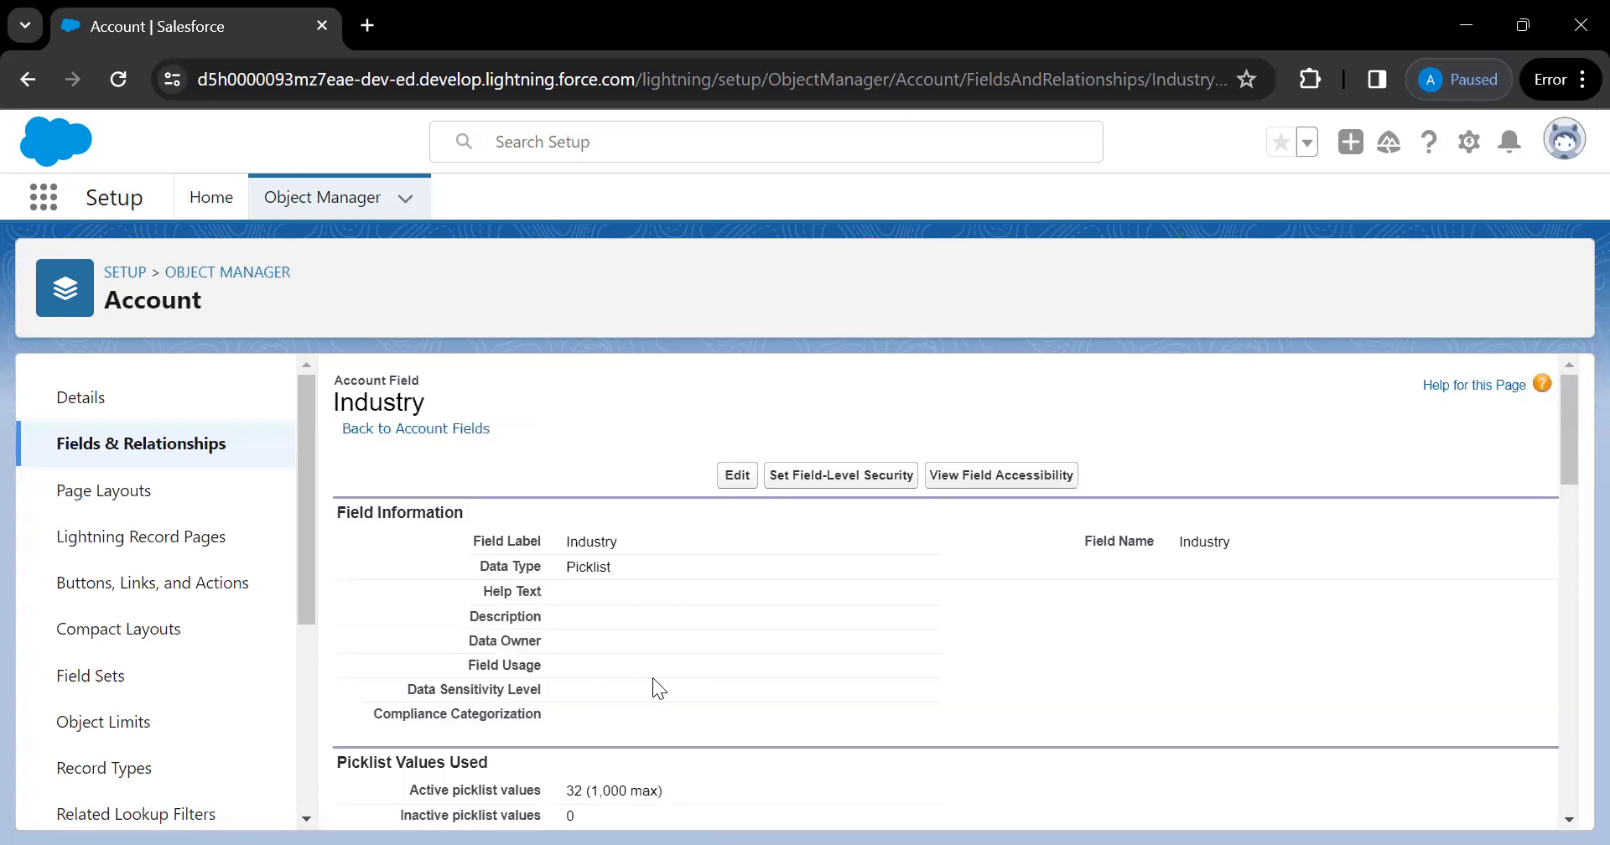
{"action": "scroll", "coordinate": [652, 678], "scroll_direction": "down", "scroll_amount": 5}
{"action": "scroll", "coordinate": [653, 678], "scroll_direction": "down", "scroll_amount": 2}
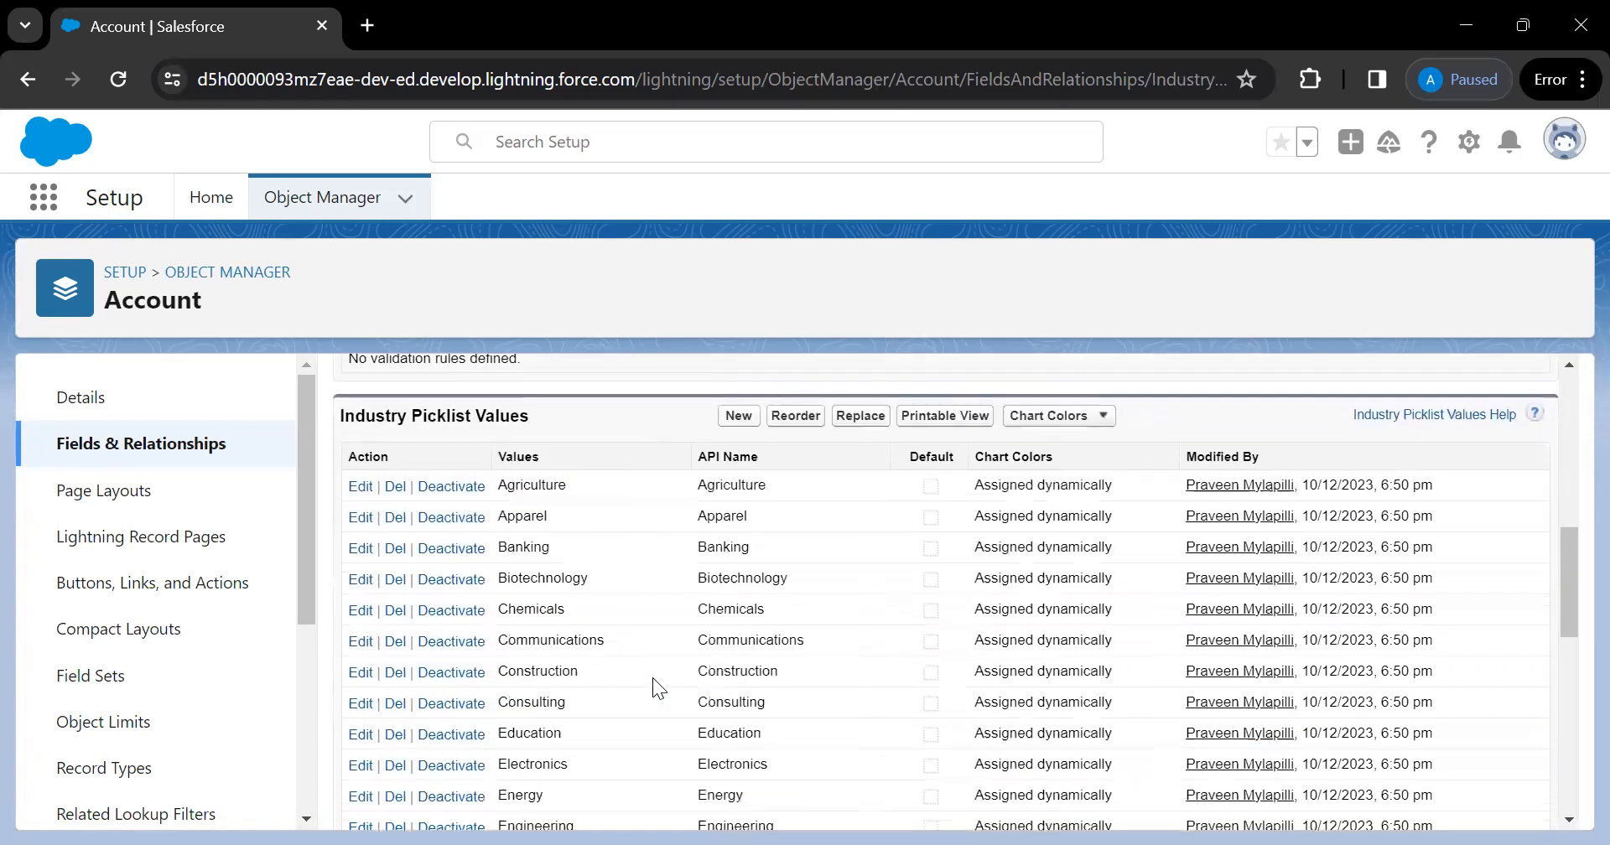
{"action": "scroll", "coordinate": [706, 790], "scroll_direction": "down", "scroll_amount": 6}
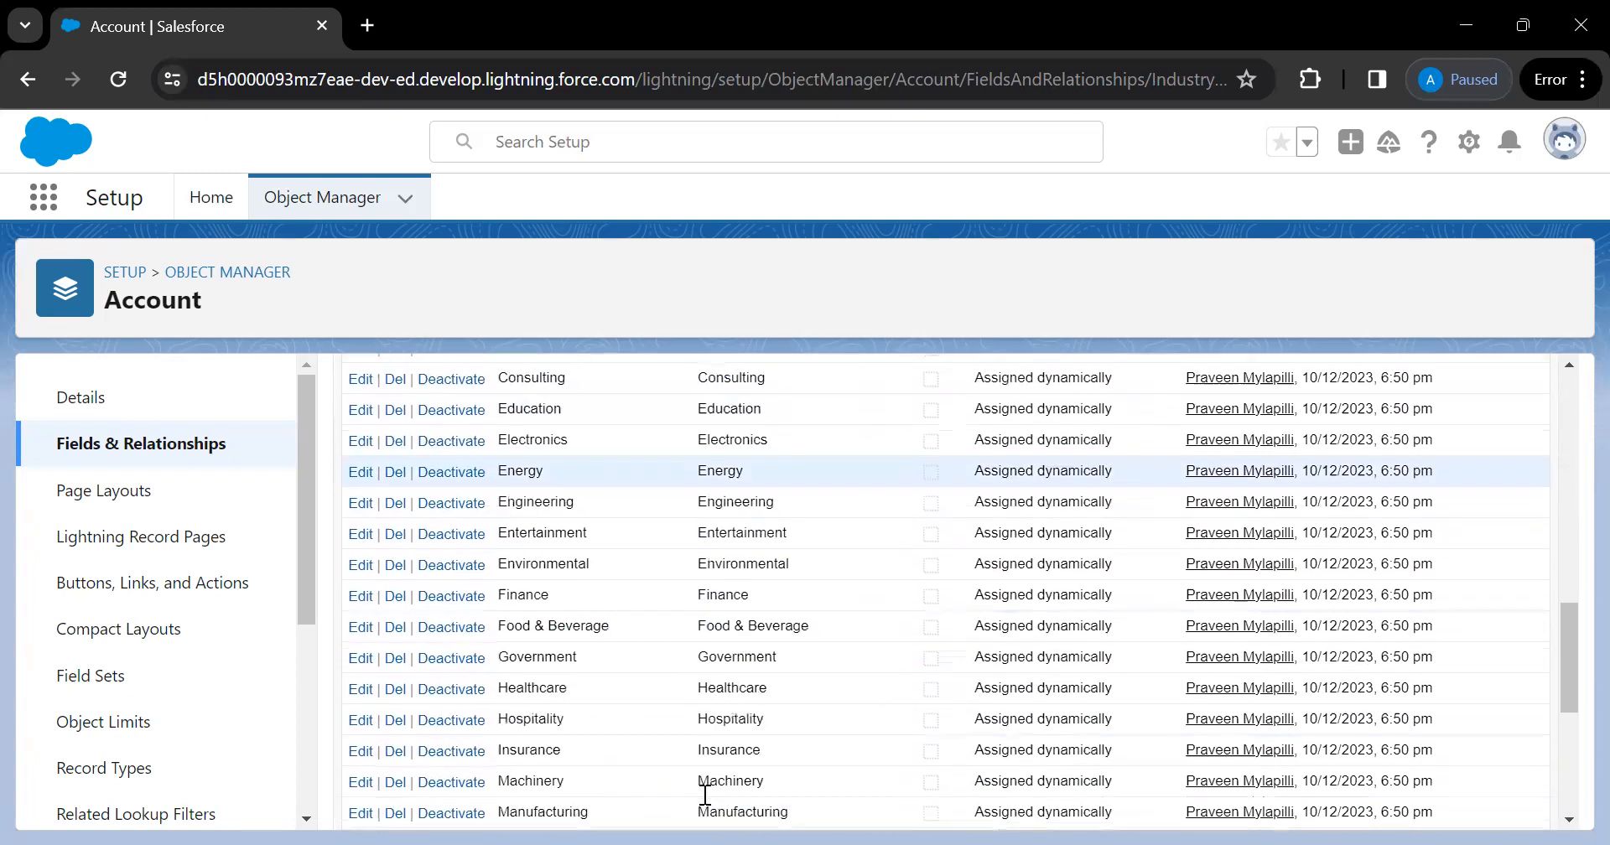
{"action": "scroll", "coordinate": [706, 795], "scroll_direction": "down", "scroll_amount": 2}
{"action": "scroll", "coordinate": [706, 795], "scroll_direction": "up", "scroll_amount": 6}
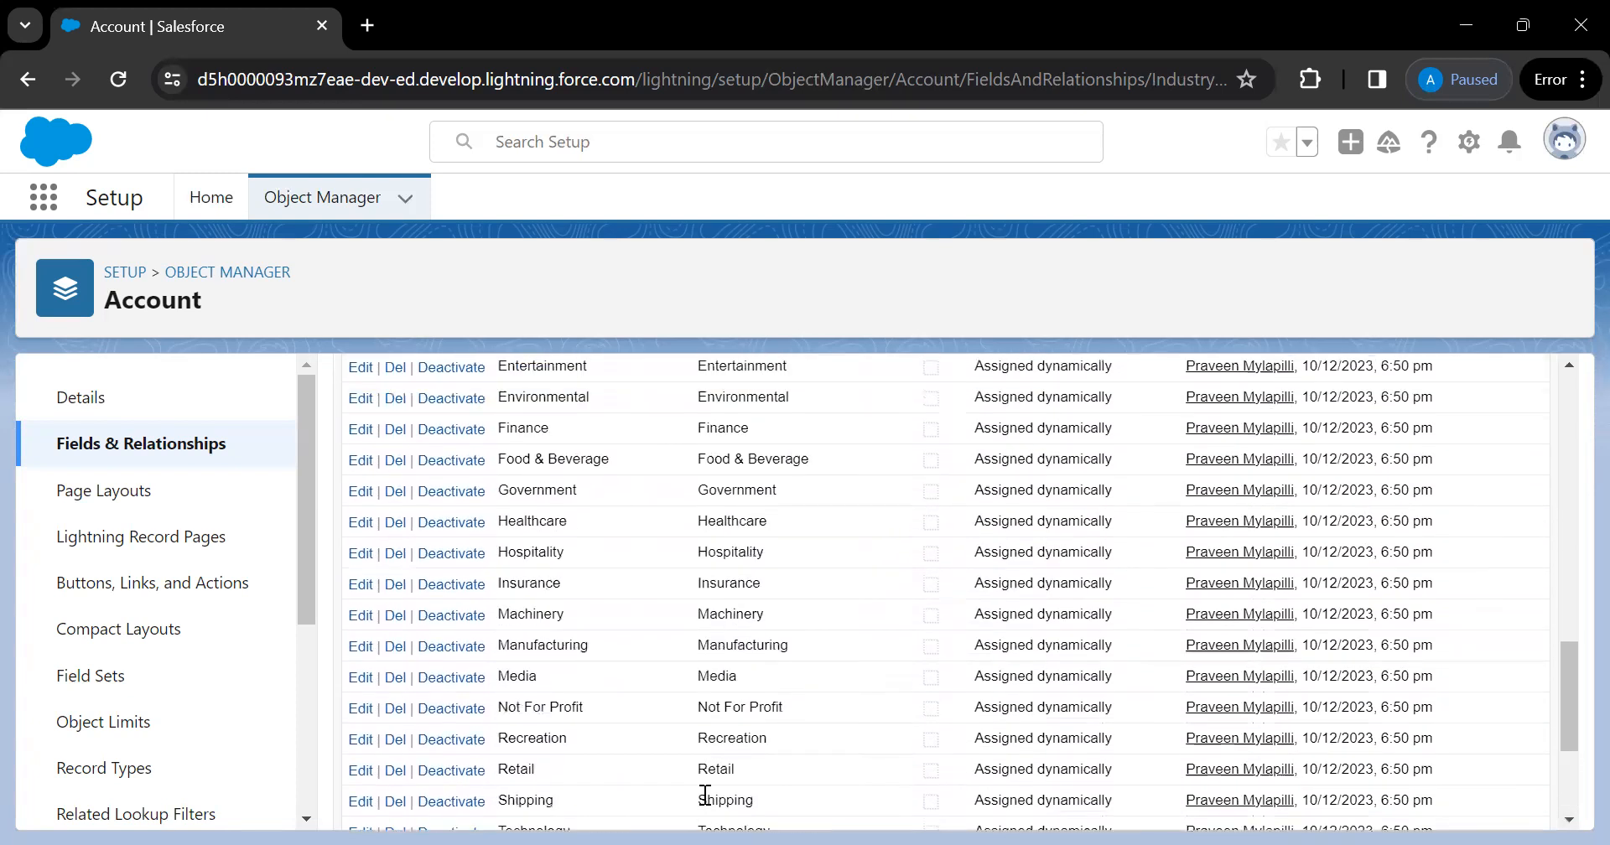
{"action": "scroll", "coordinate": [705, 794], "scroll_direction": "up", "scroll_amount": 2}
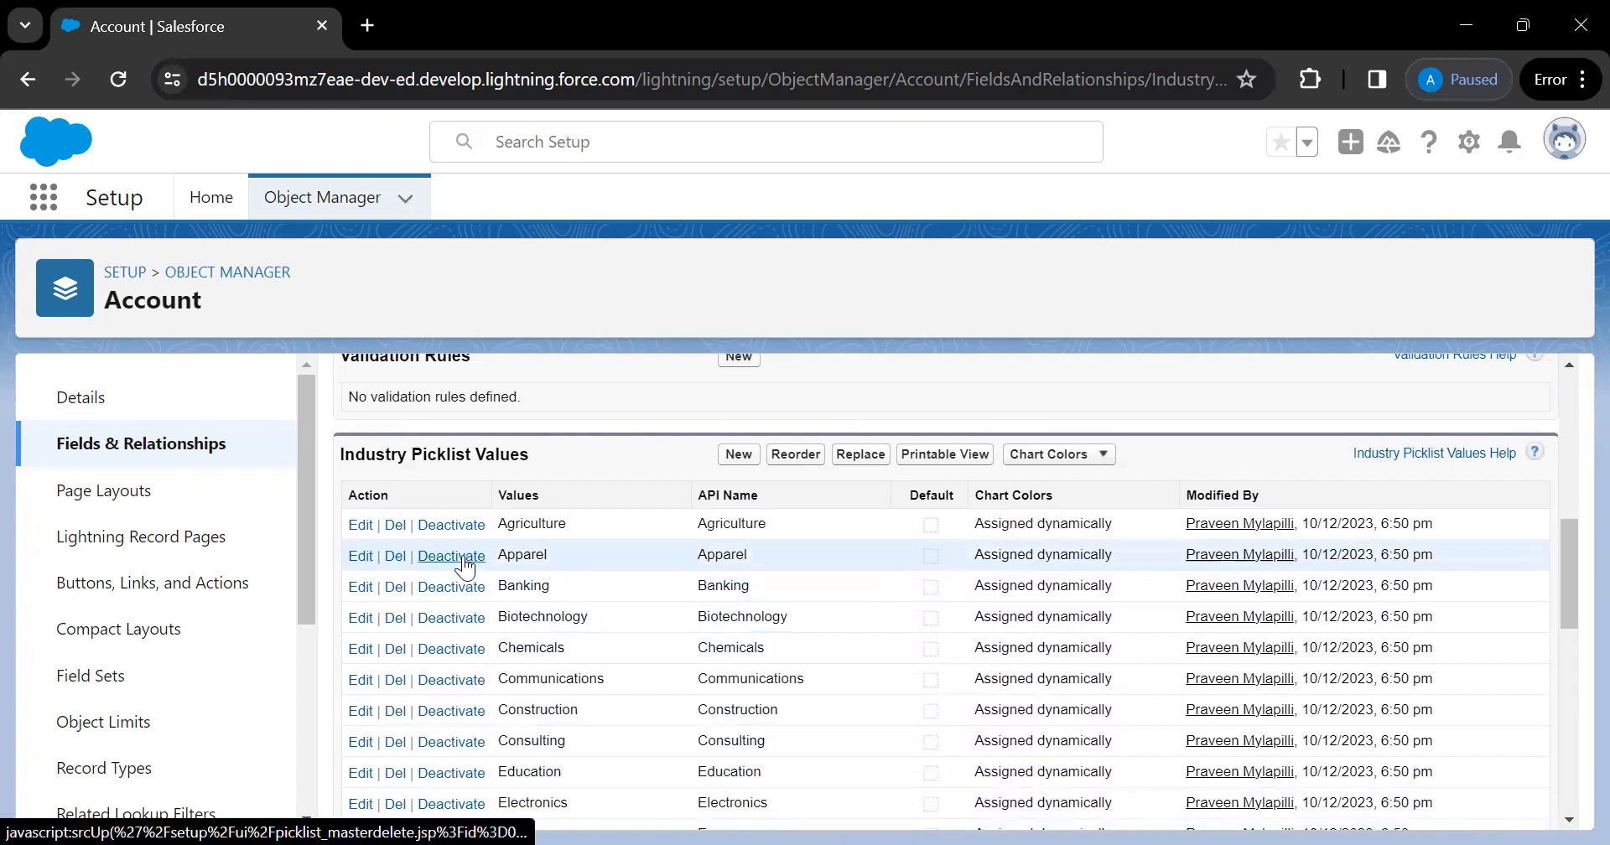
Deactivate the Apparel industry value and confirm with OK
{"action": "left_click", "coordinate": [464, 559]}
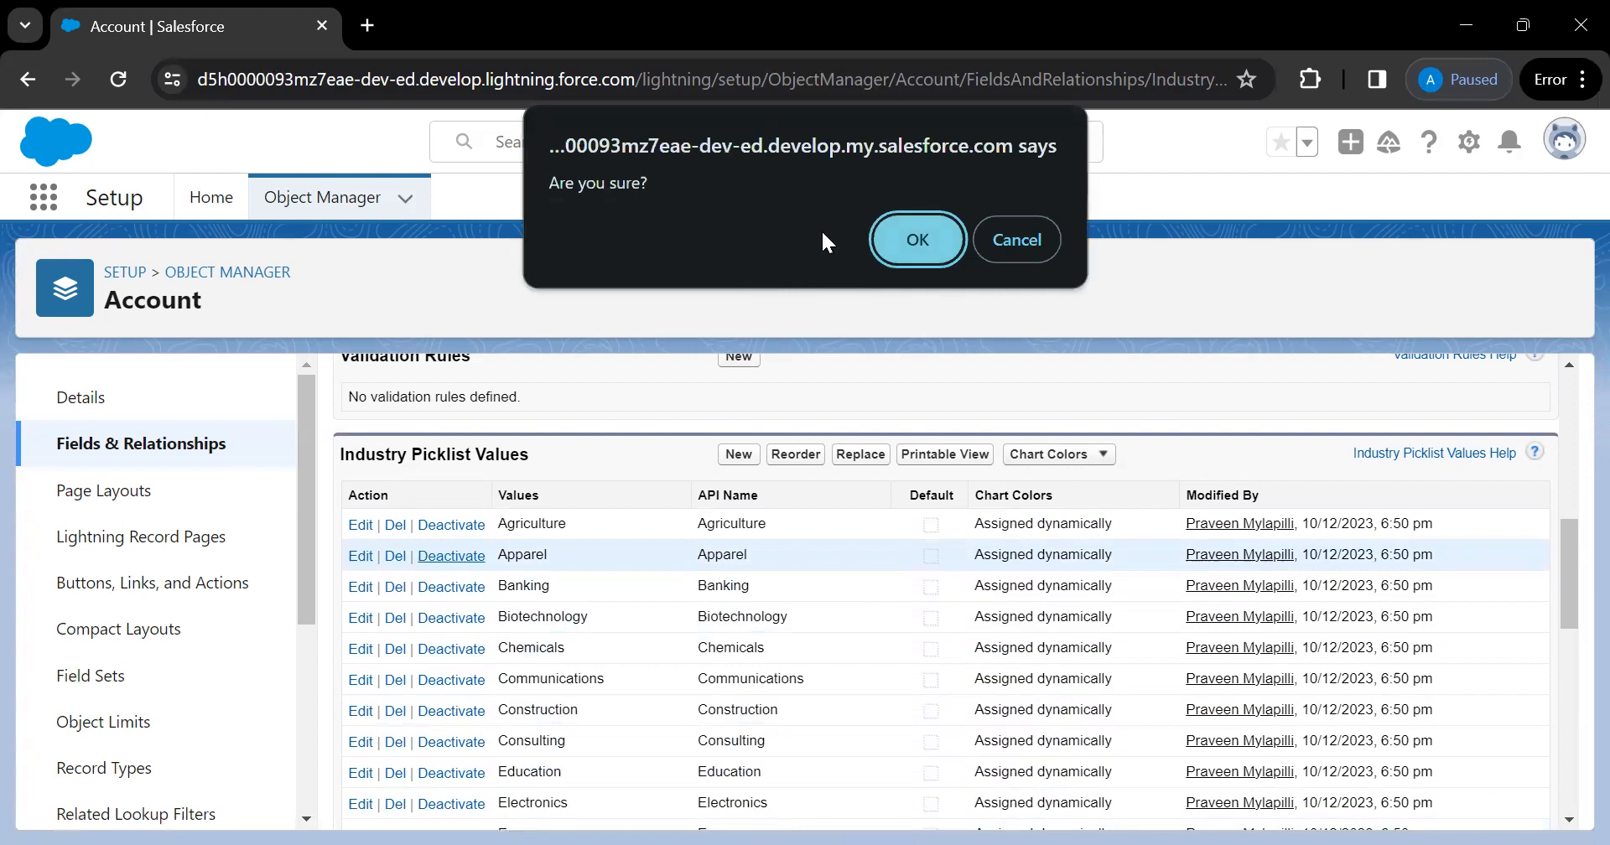
{"action": "left_click", "coordinate": [906, 242]}
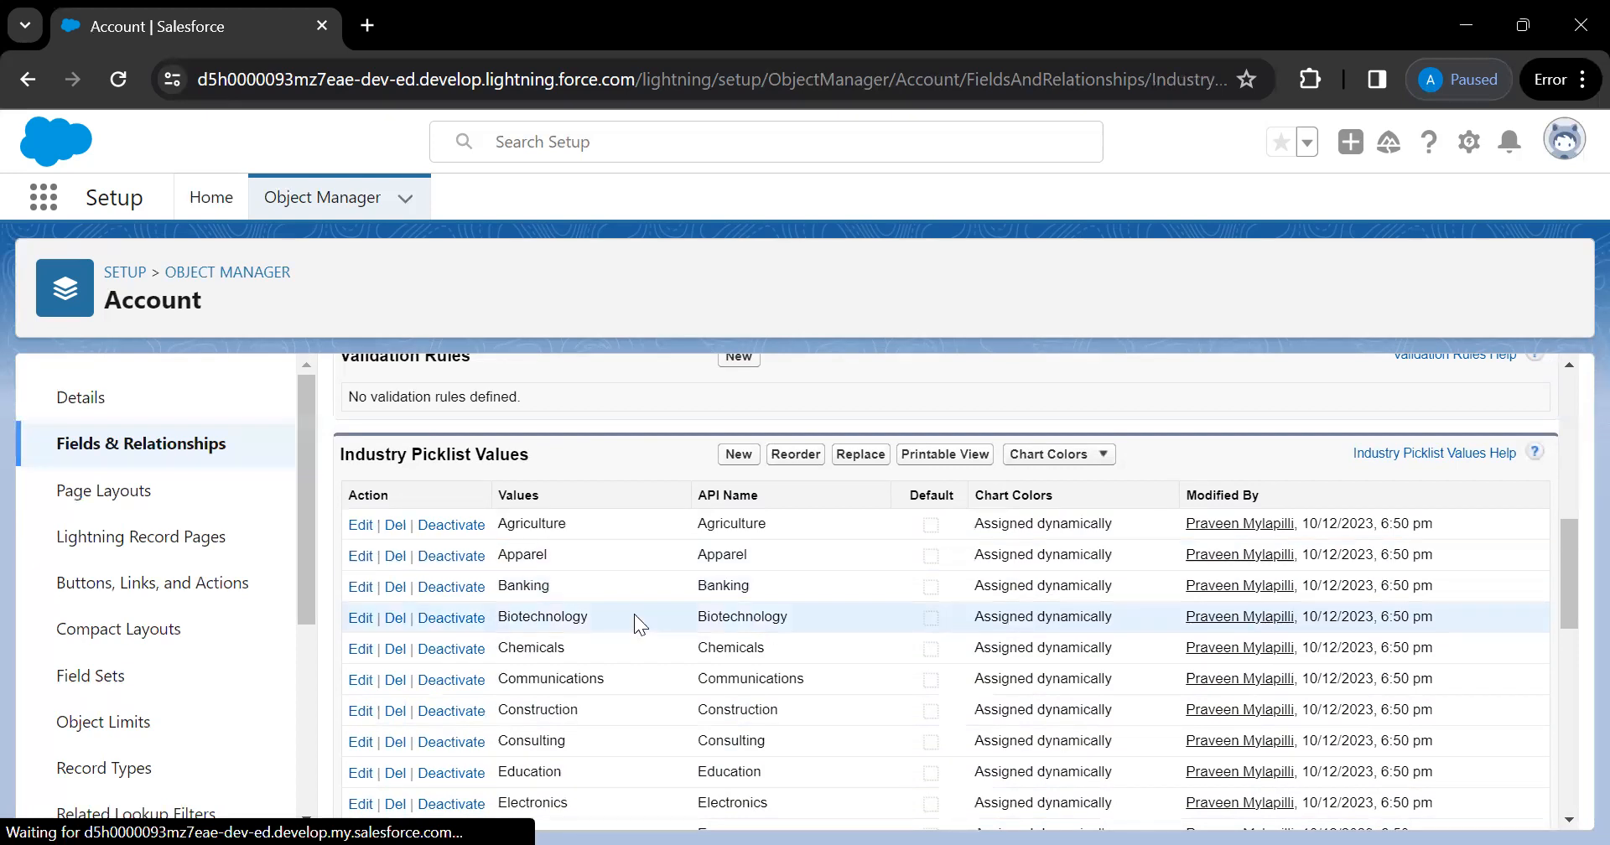
{"action": "scroll", "coordinate": [558, 605], "scroll_direction": "down", "scroll_amount": 9}
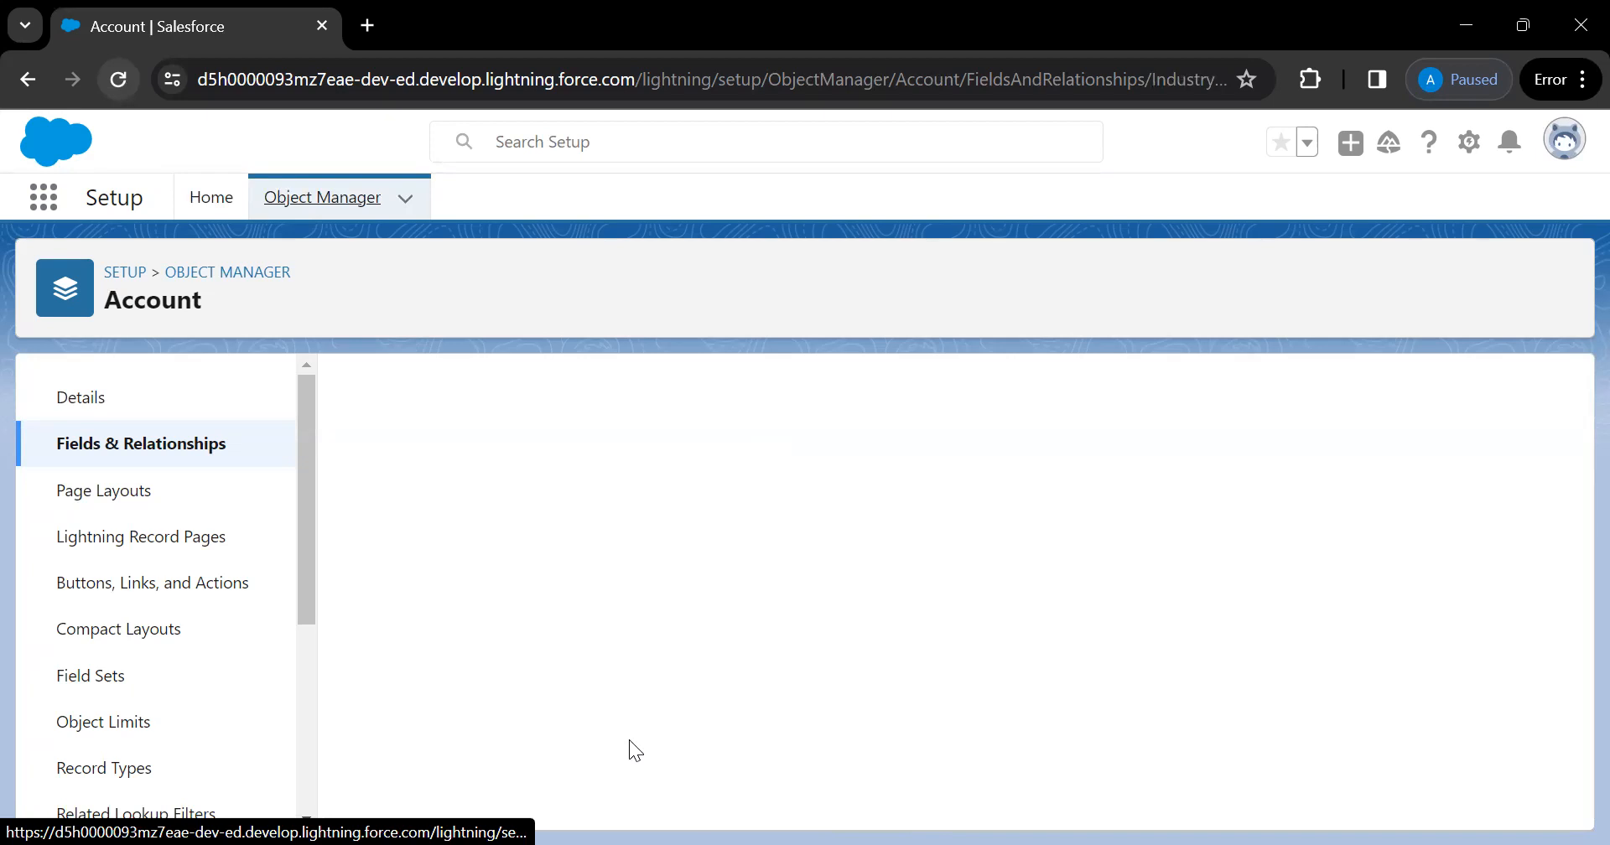
Deactivate Apparel a second time and confirm, producing the already-inactive error page
{"action": "scroll", "coordinate": [711, 434], "scroll_direction": "down", "scroll_amount": 5}
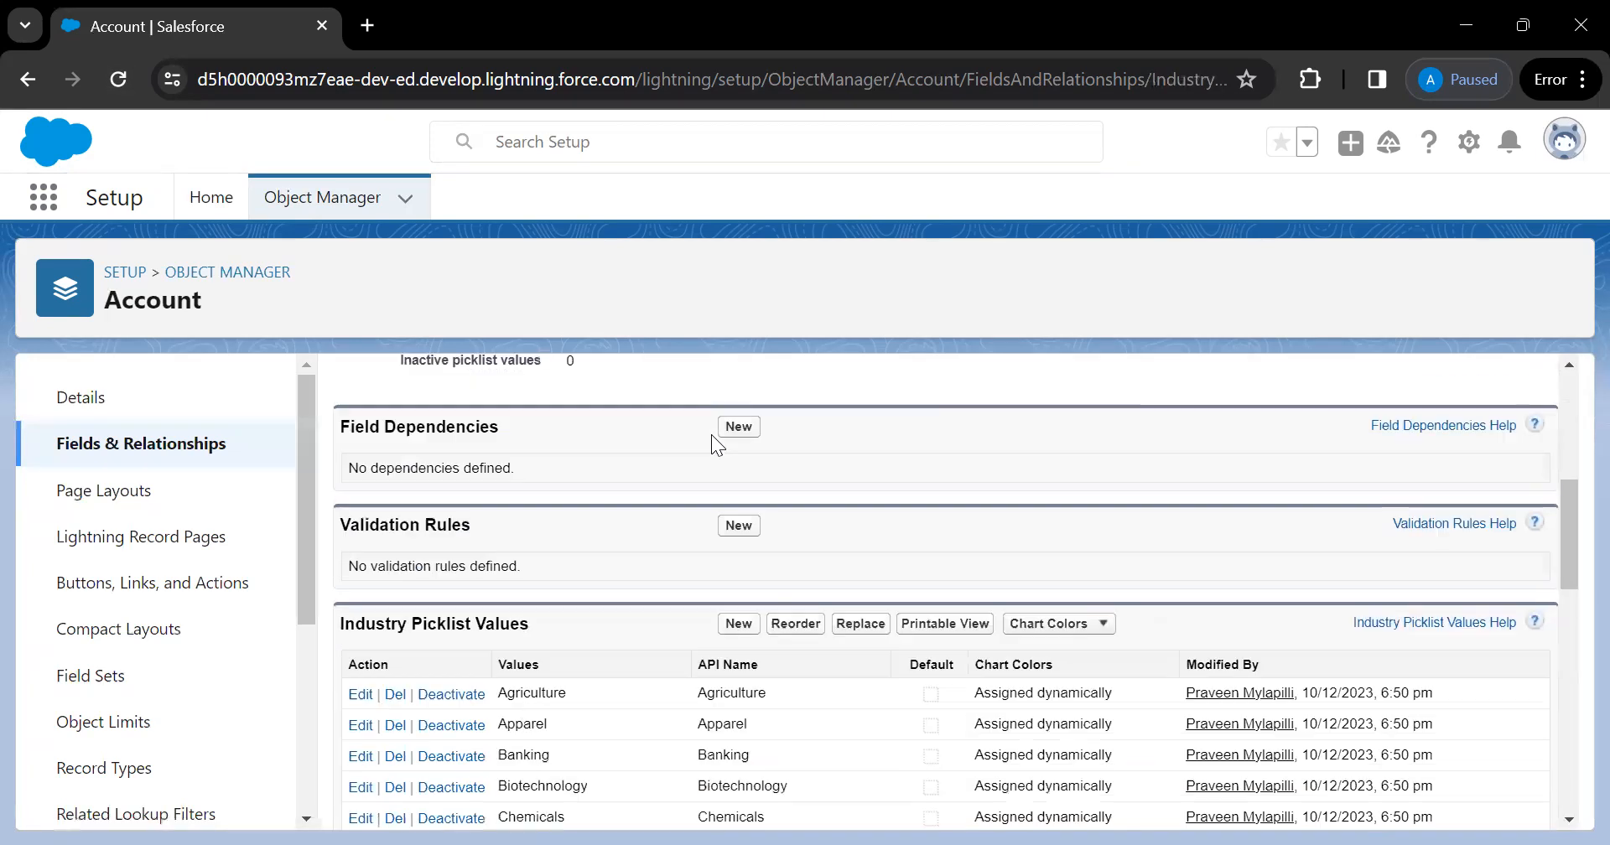
{"action": "scroll", "coordinate": [713, 444], "scroll_direction": "down", "scroll_amount": 10}
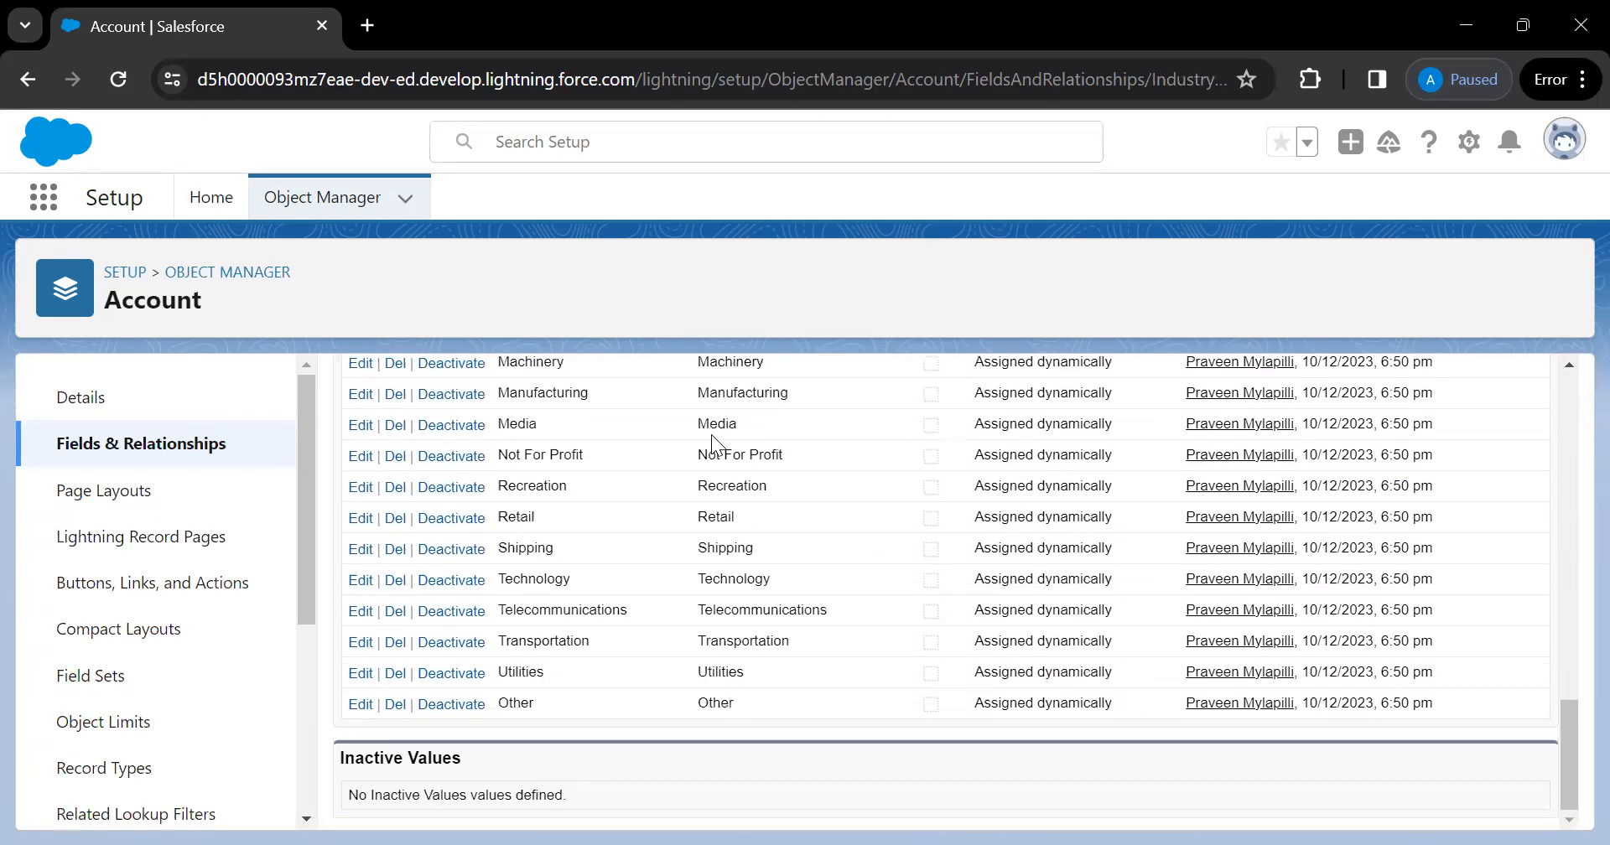
{"action": "scroll", "coordinate": [712, 445], "scroll_direction": "up", "scroll_amount": 6}
{"action": "scroll", "coordinate": [711, 434], "scroll_direction": "up", "scroll_amount": 5}
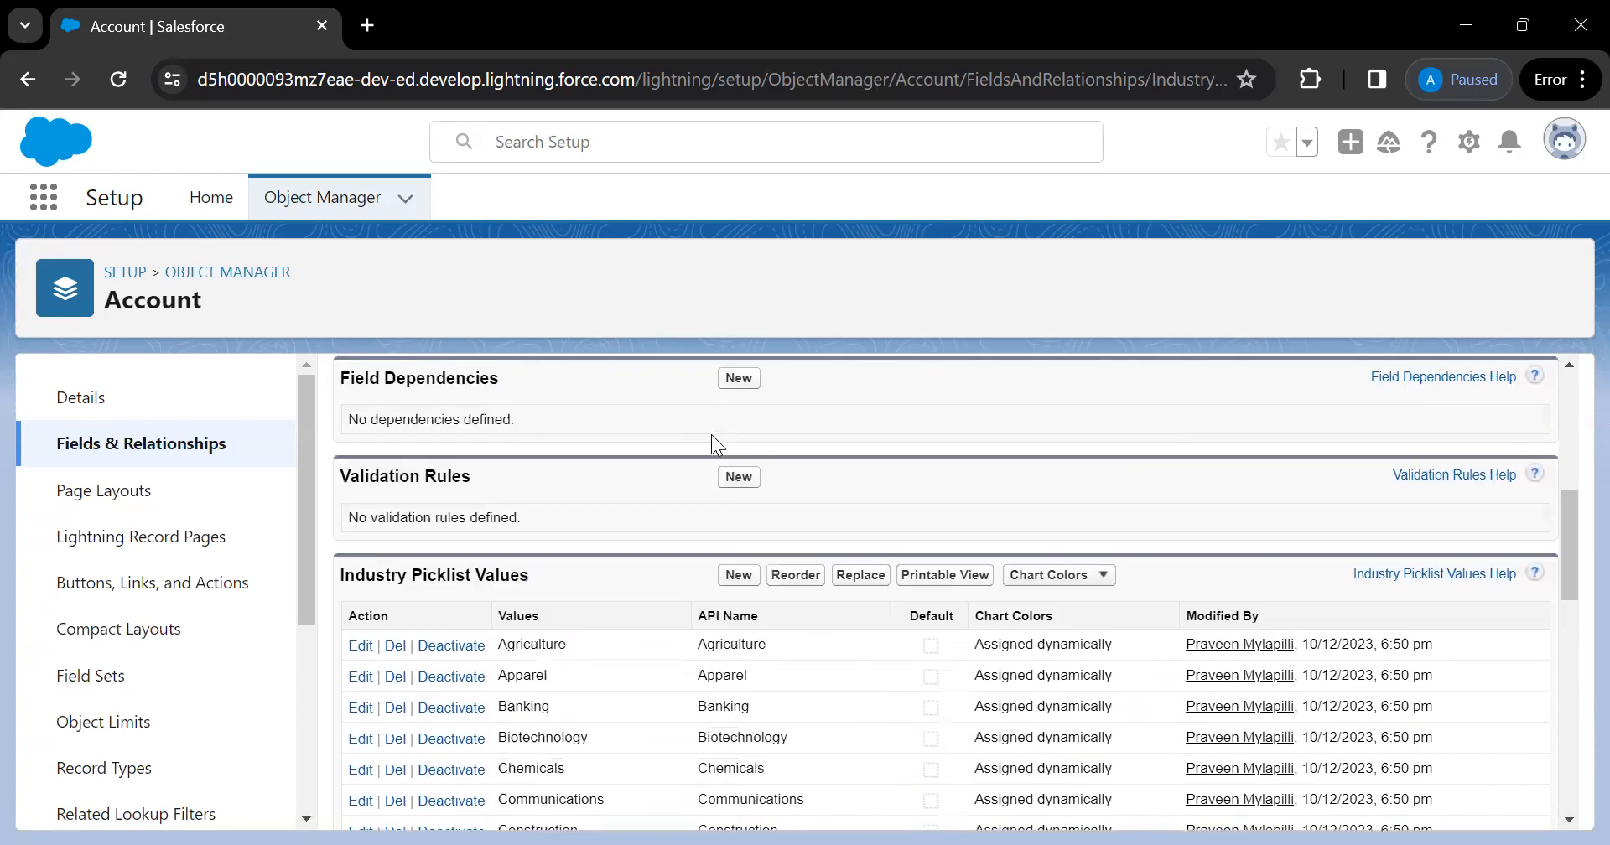
{"action": "left_click", "coordinate": [448, 684]}
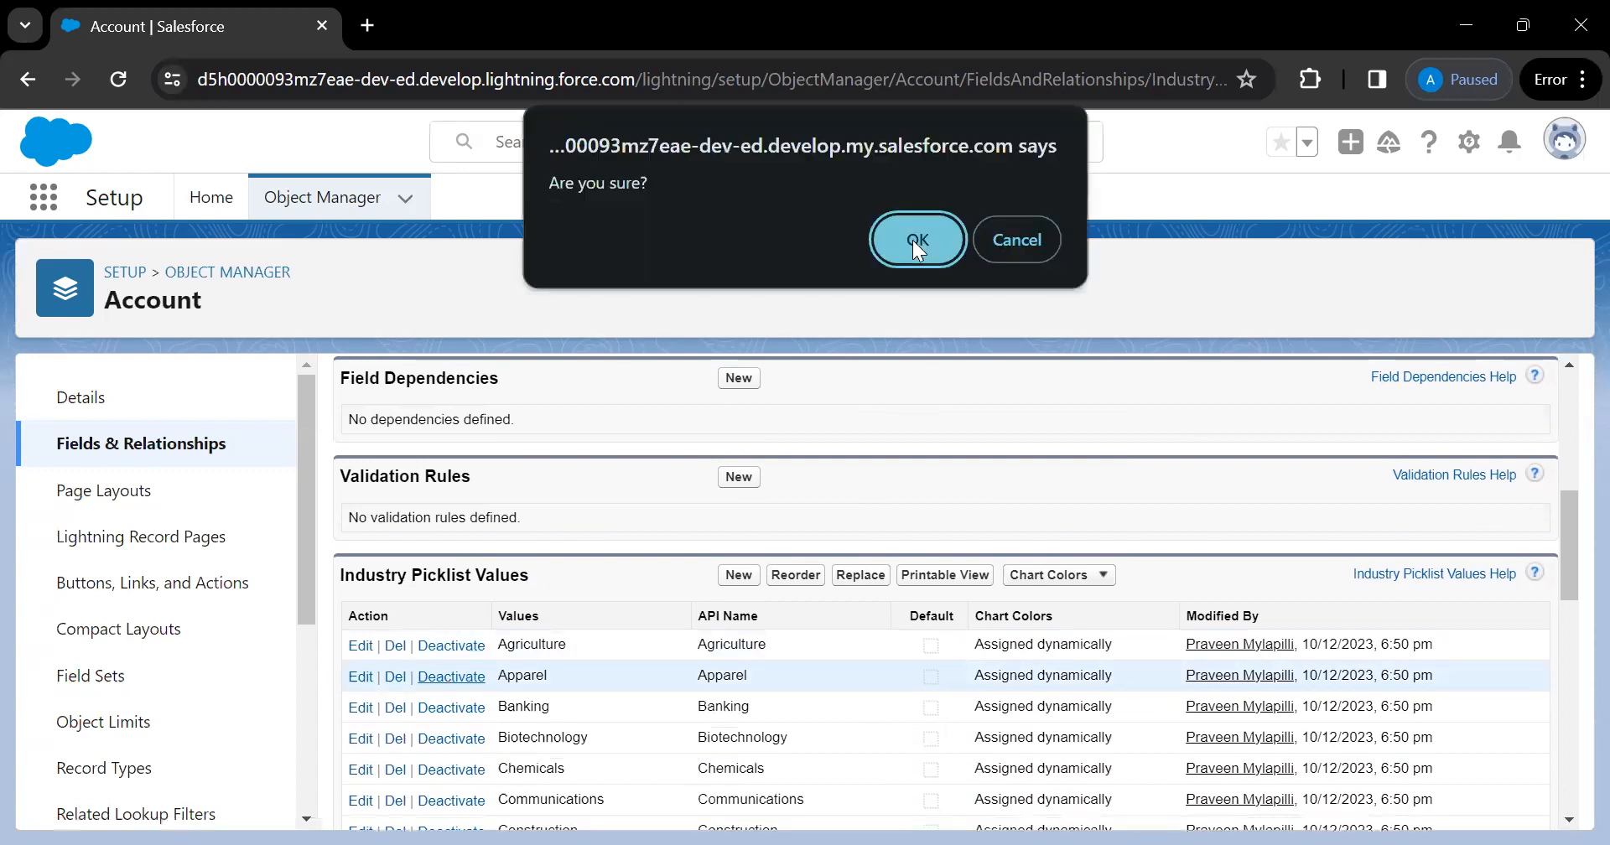
{"action": "left_click", "coordinate": [917, 241]}
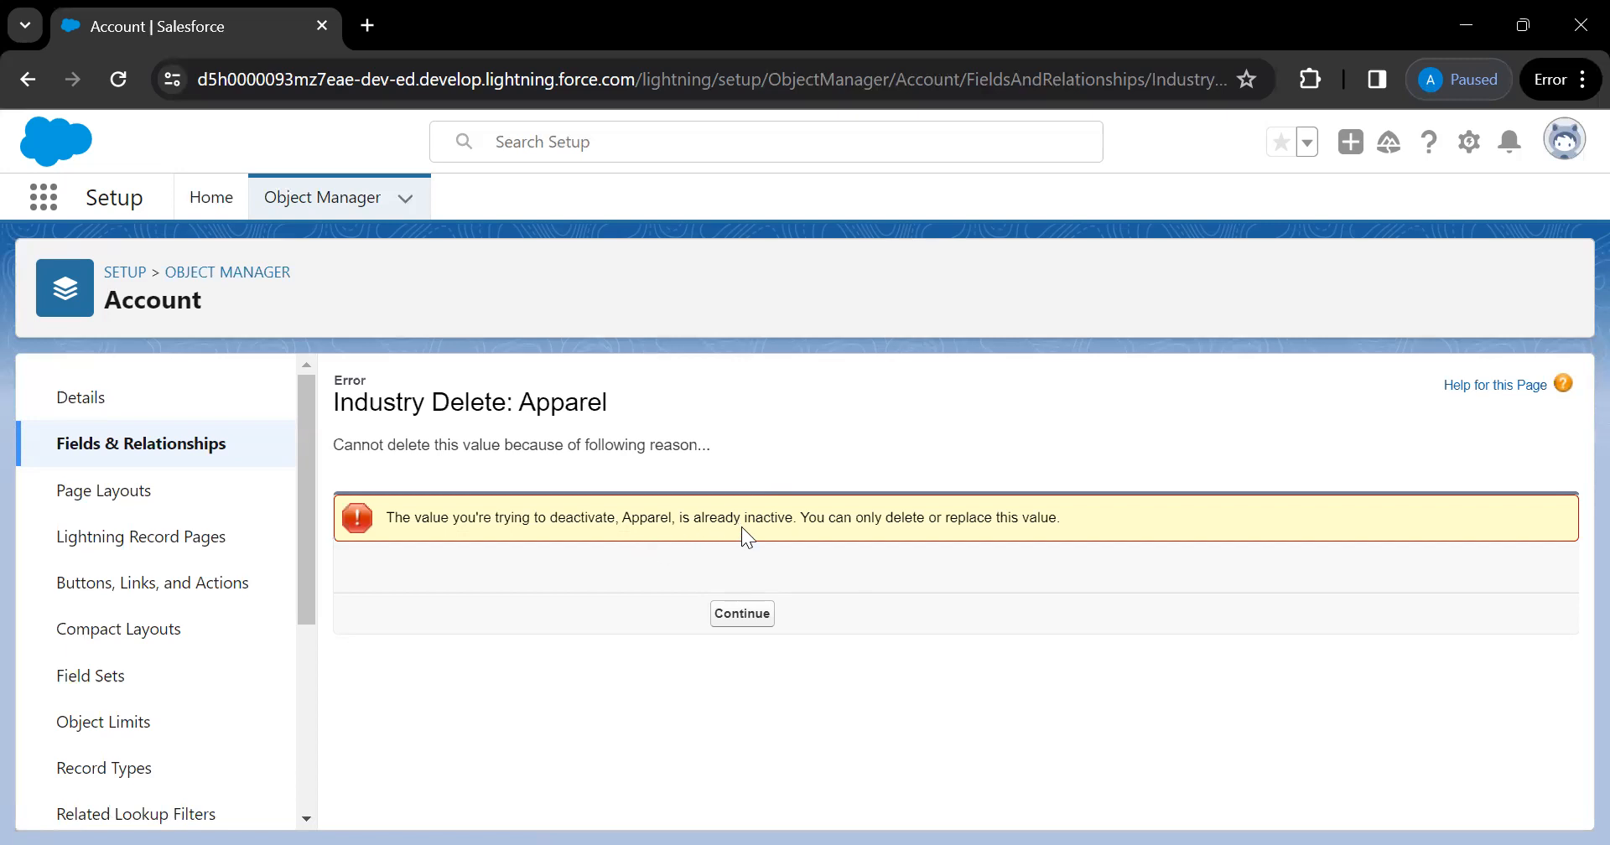
Dismiss the error pages, reload and go back, then launch Setup in a new tab
{"action": "left_click", "coordinate": [741, 615]}
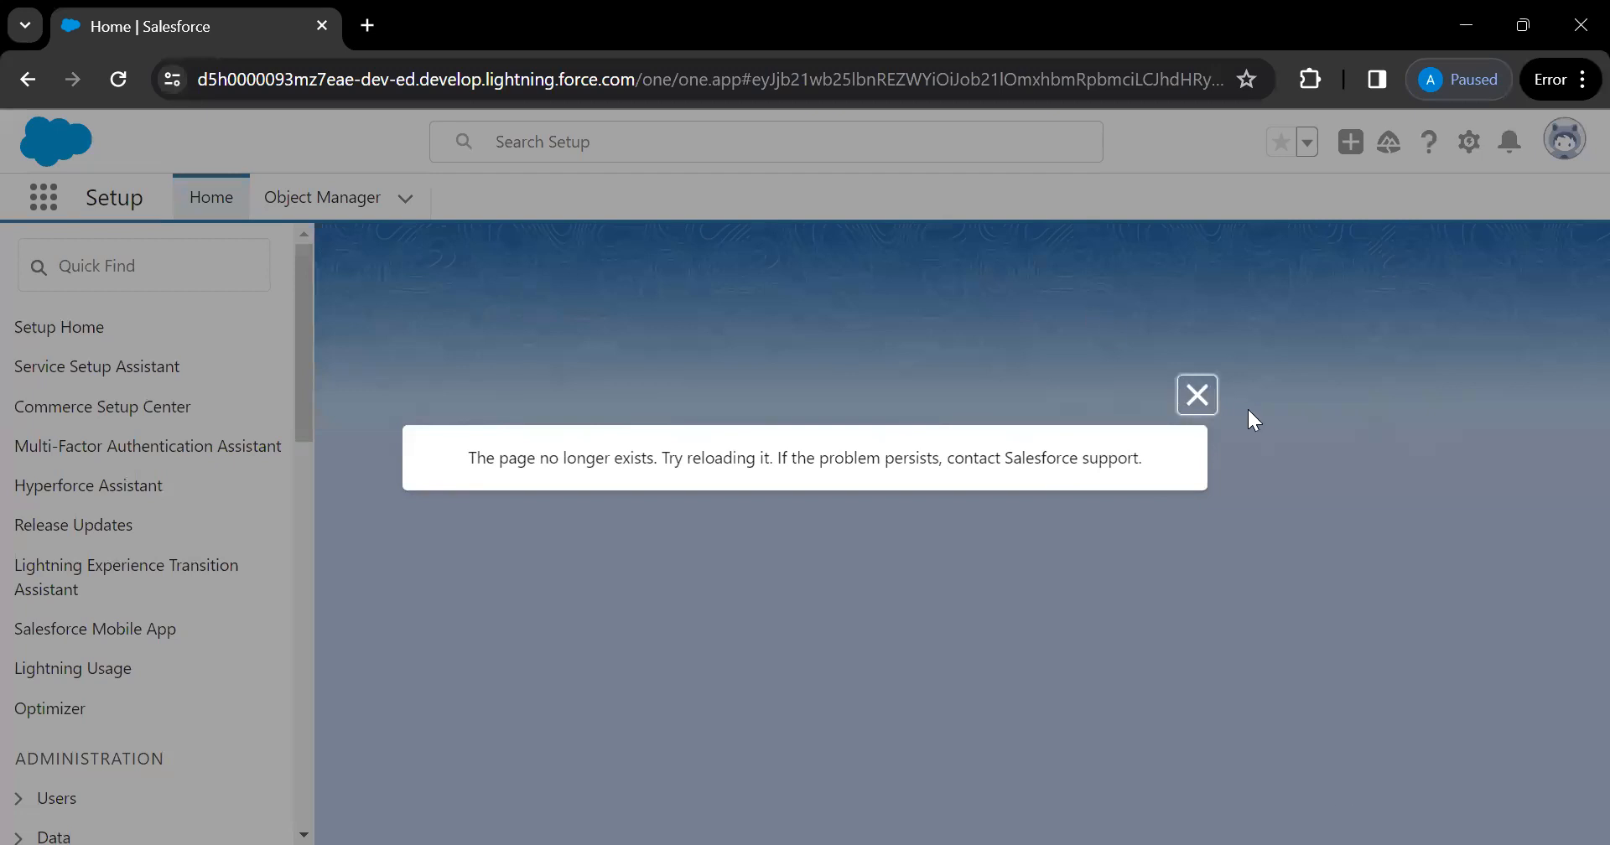
{"action": "left_click", "coordinate": [1204, 404]}
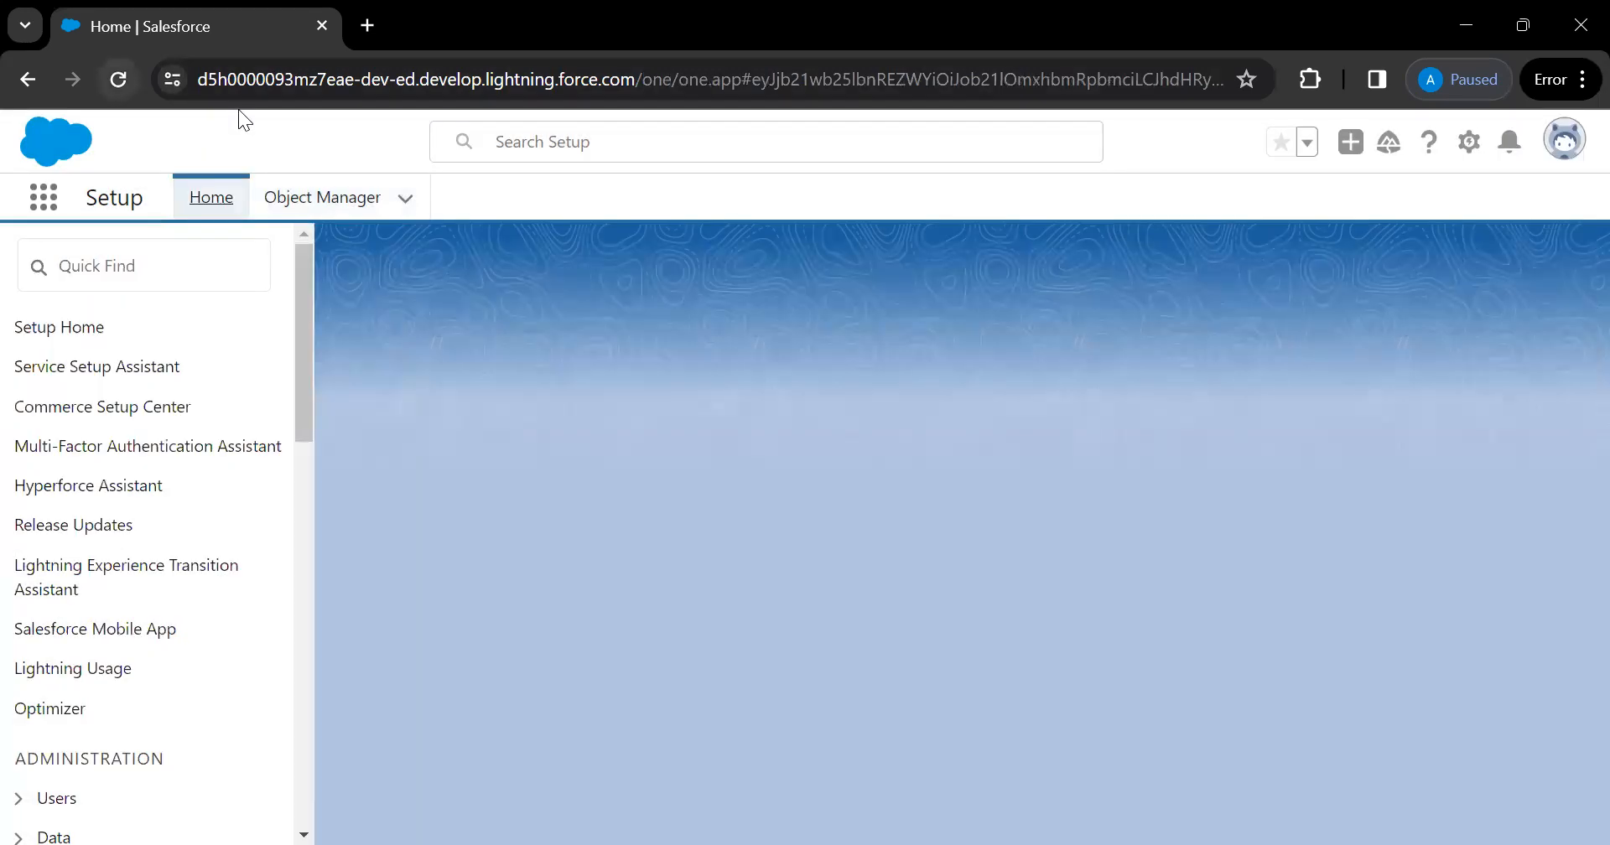
{"action": "left_click", "coordinate": [118, 79]}
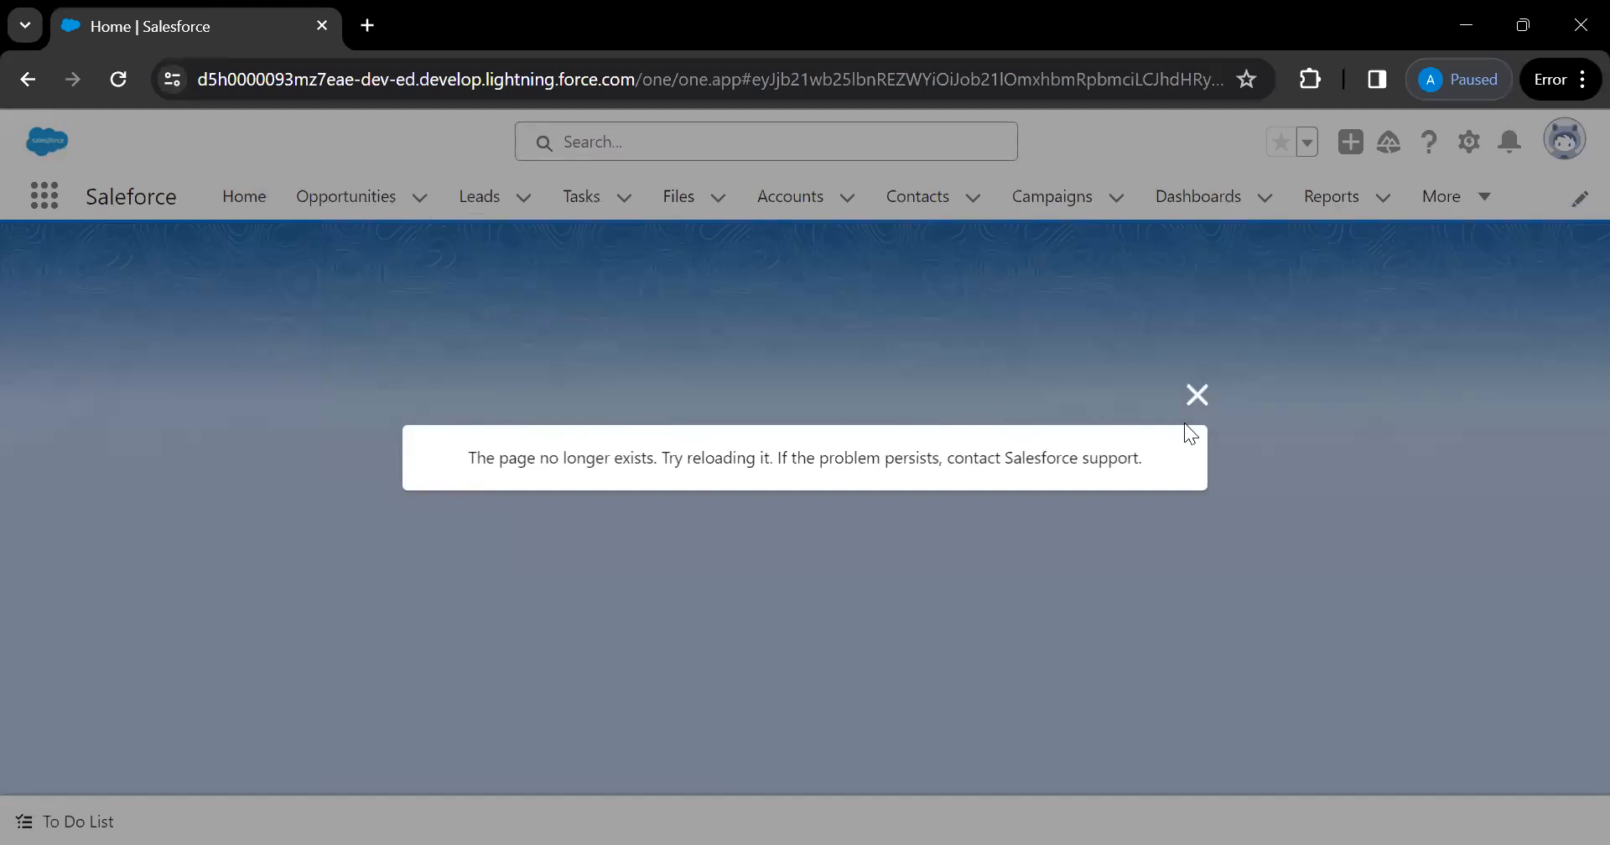
{"action": "left_click", "coordinate": [1199, 395]}
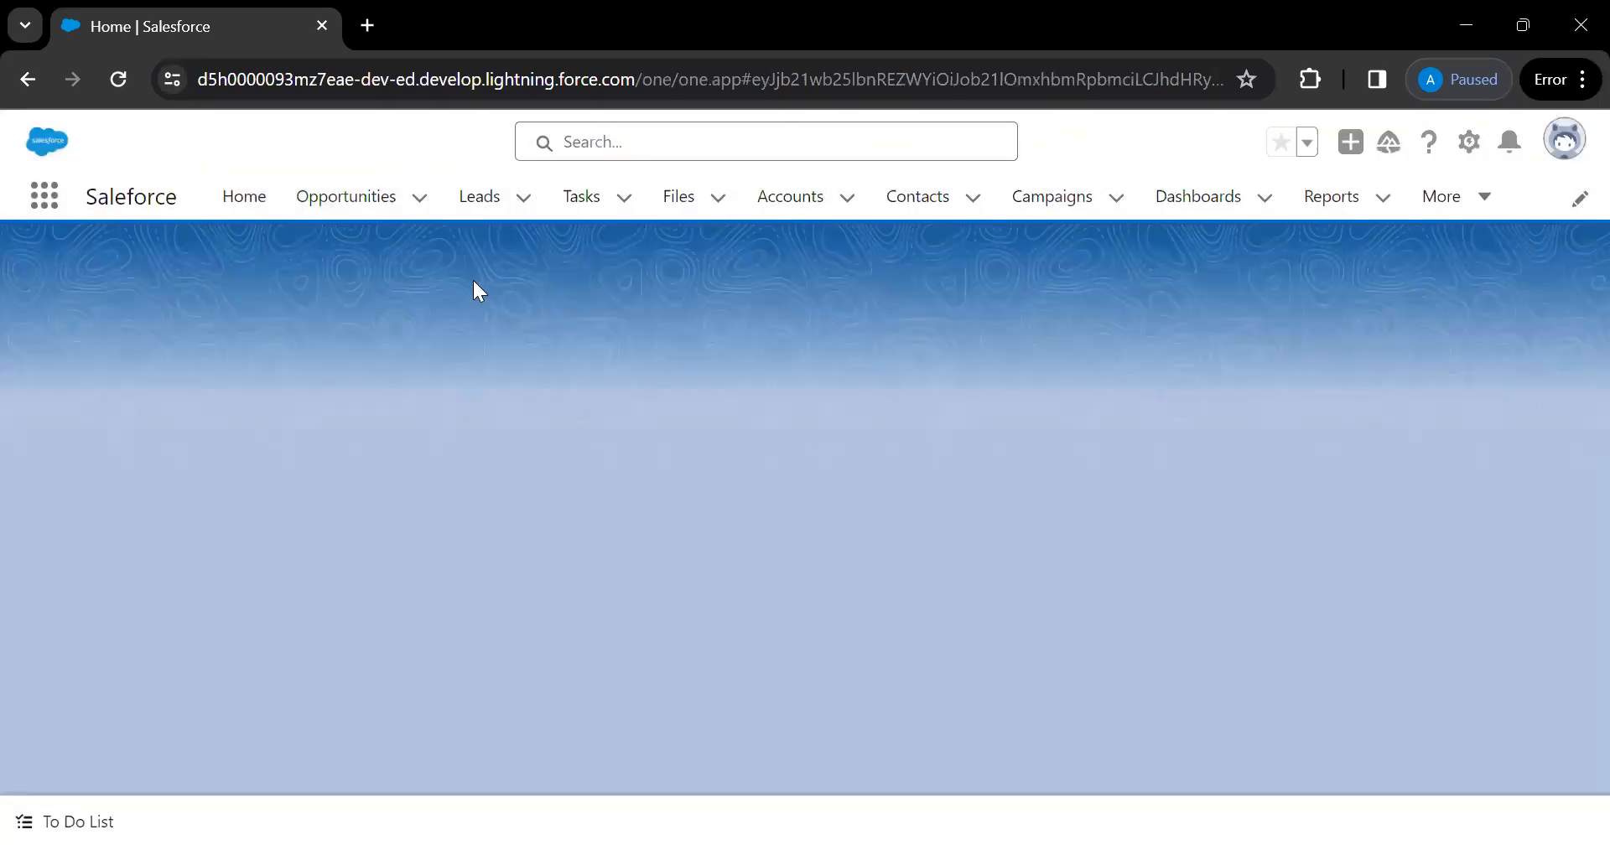
{"action": "left_click", "coordinate": [25, 79]}
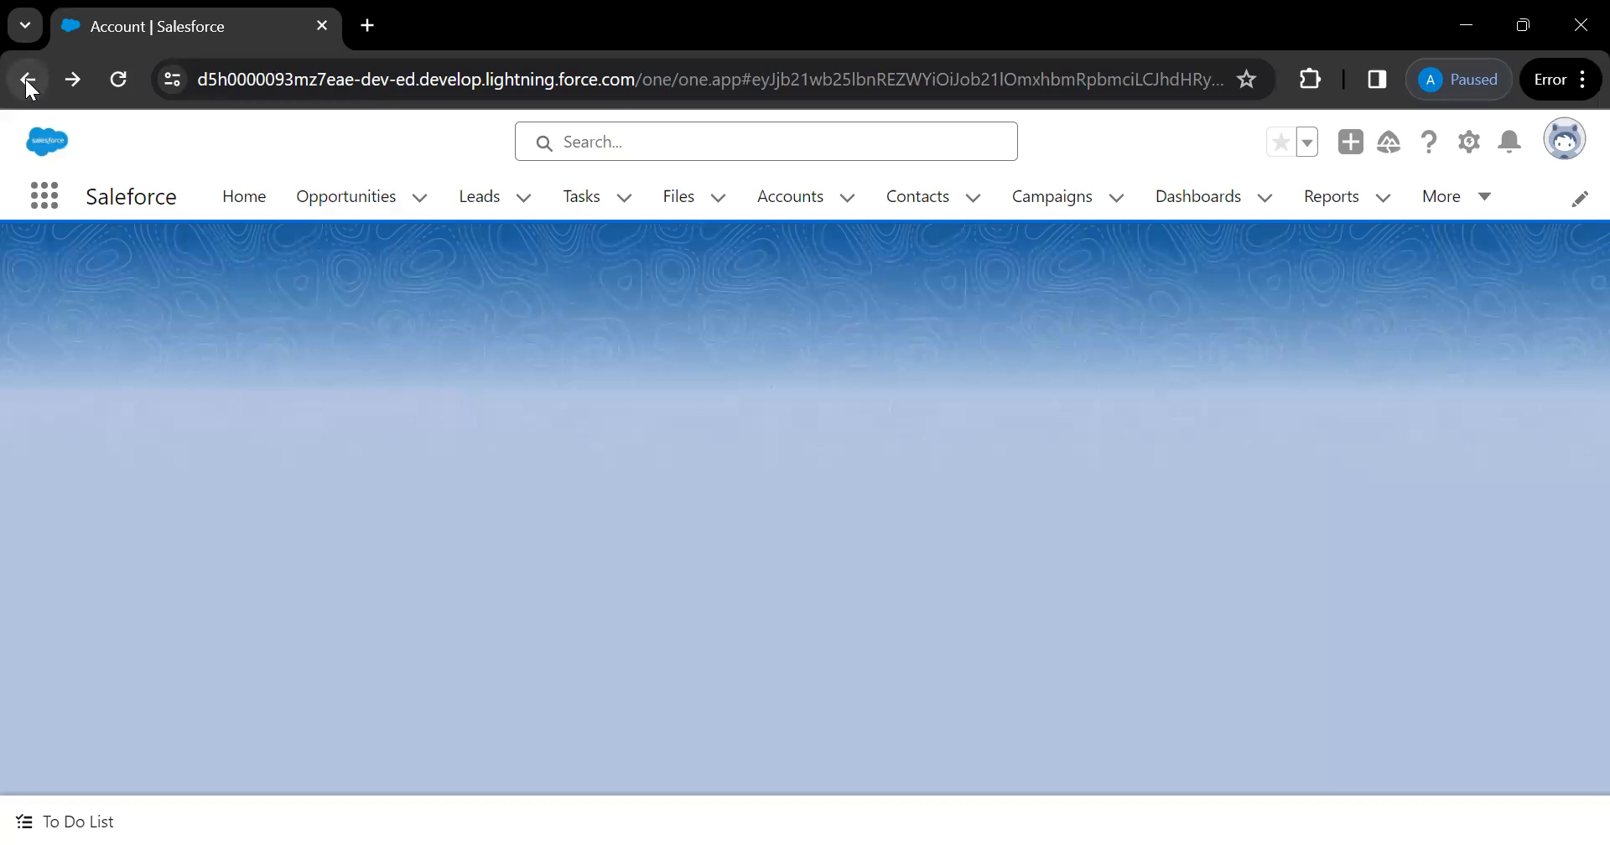
{"action": "left_click", "coordinate": [1475, 153]}
{"action": "left_click", "coordinate": [1350, 216]}
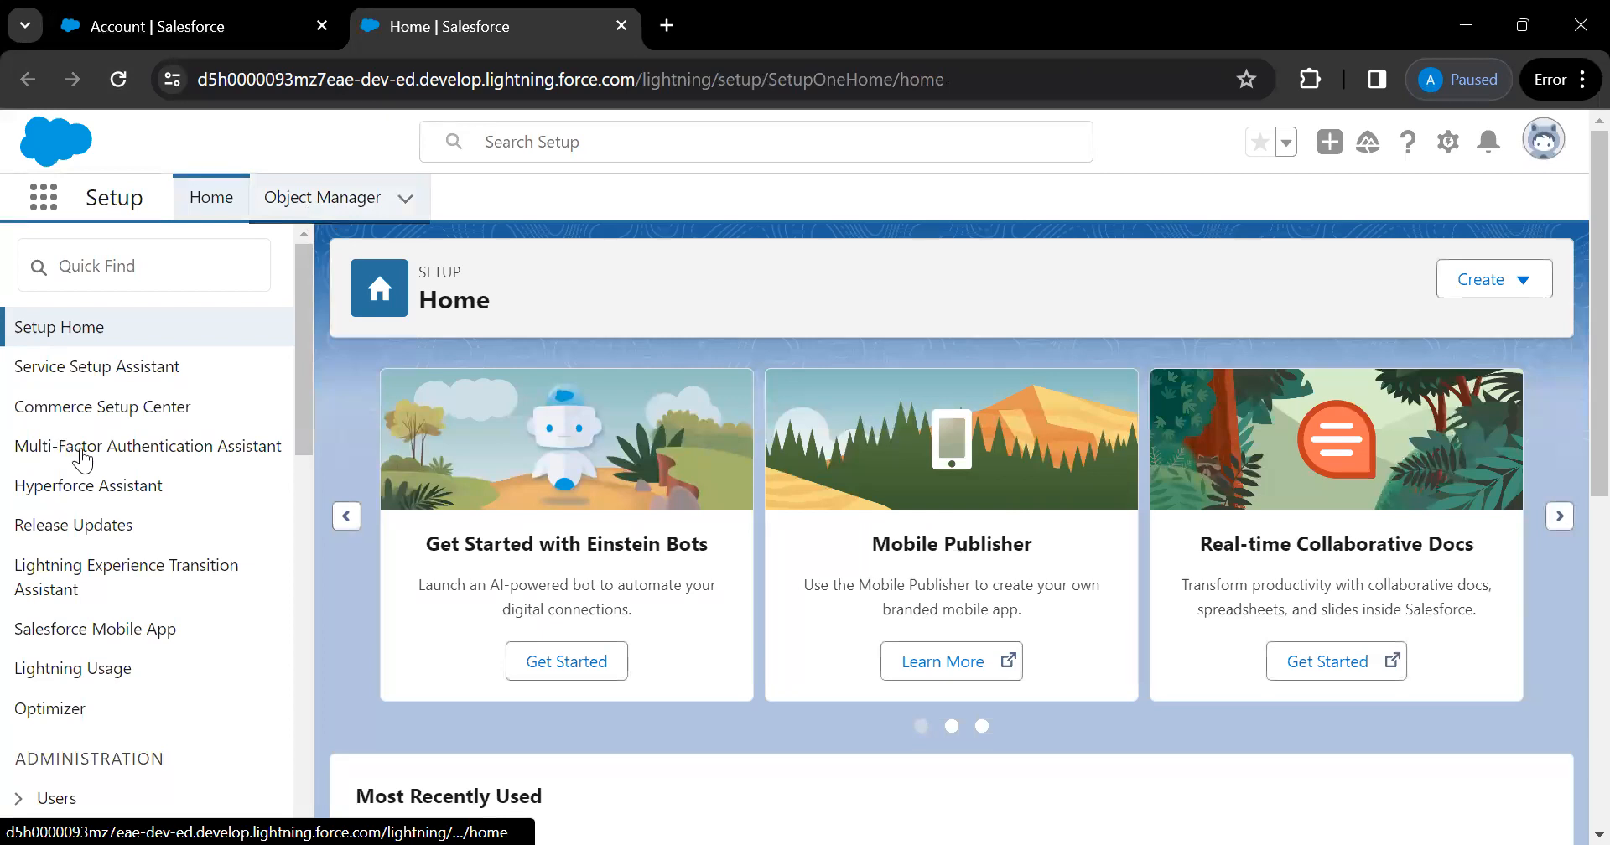
Open the Account object's Industry field from Fields & Relationships
{"action": "left_click", "coordinate": [80, 450]}
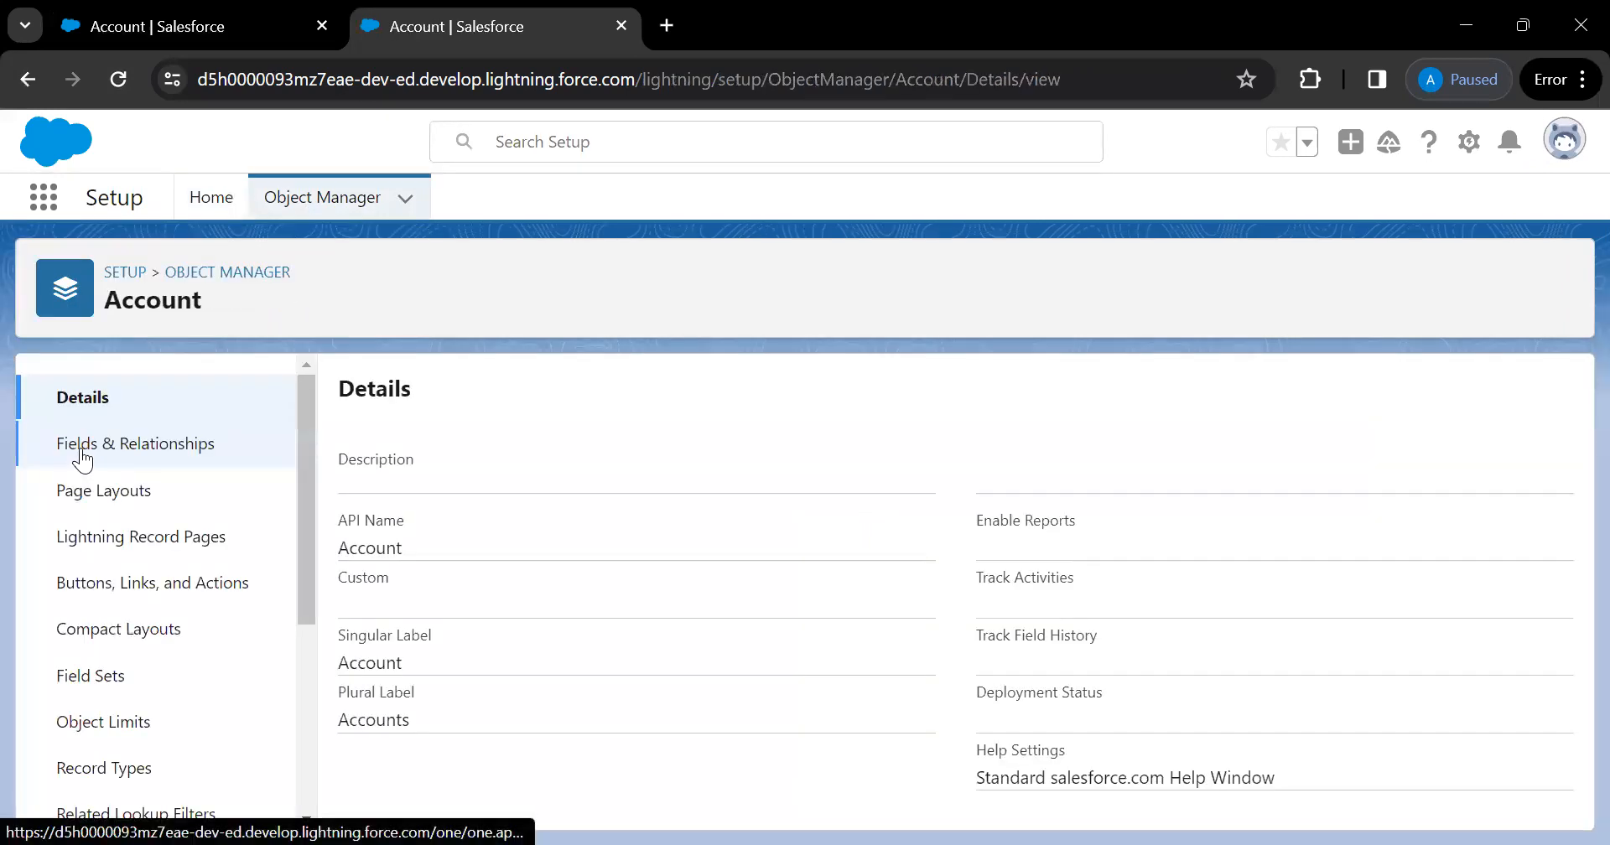
{"action": "left_click", "coordinate": [146, 446]}
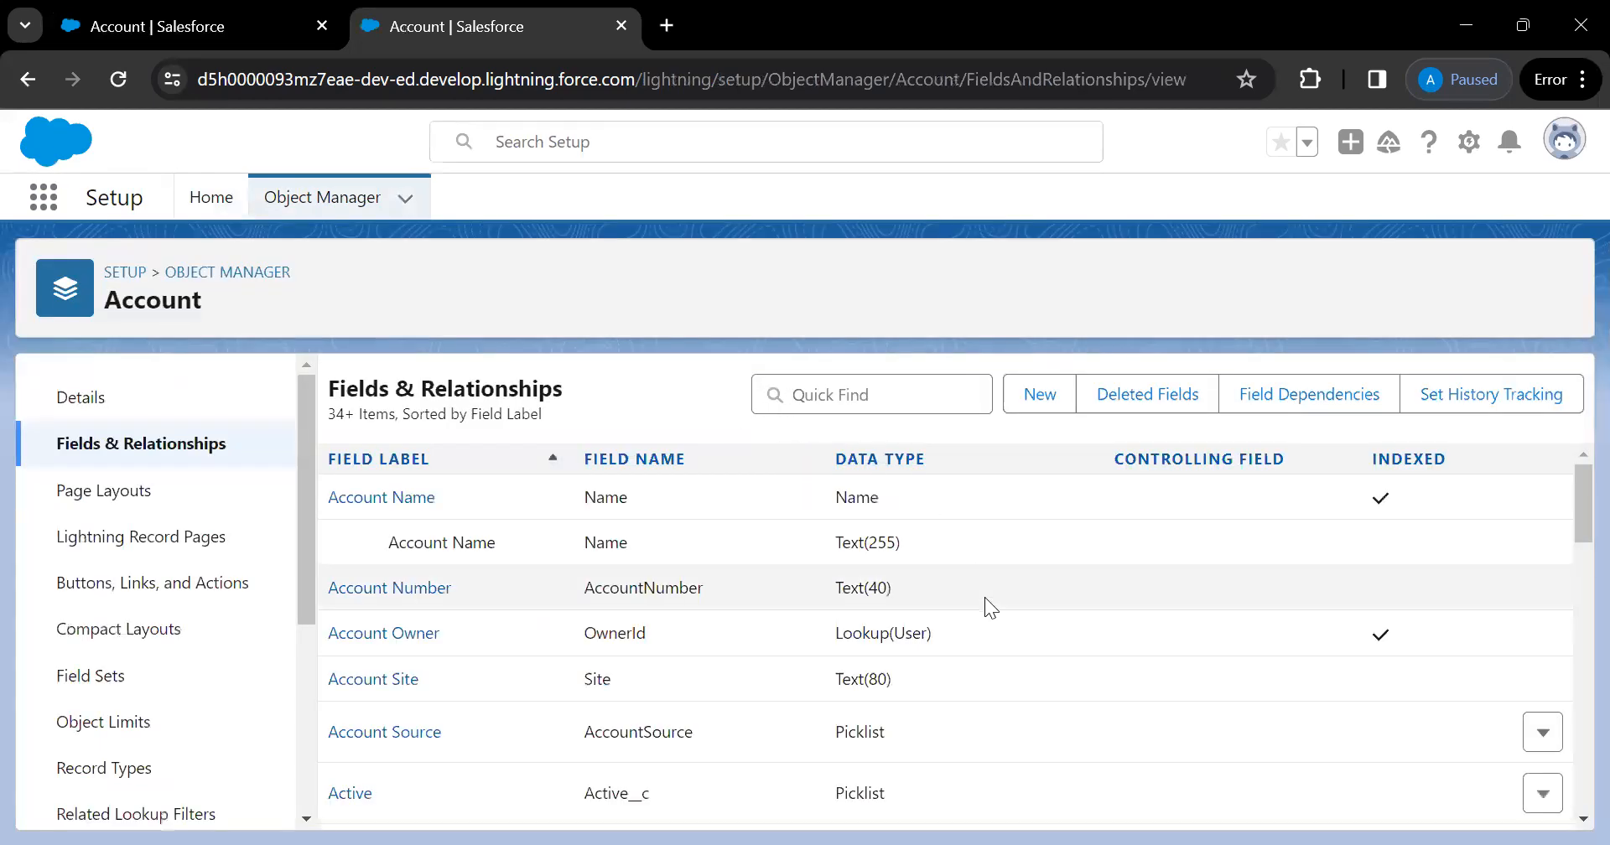
{"action": "scroll", "coordinate": [984, 597], "scroll_direction": "down", "scroll_amount": 10}
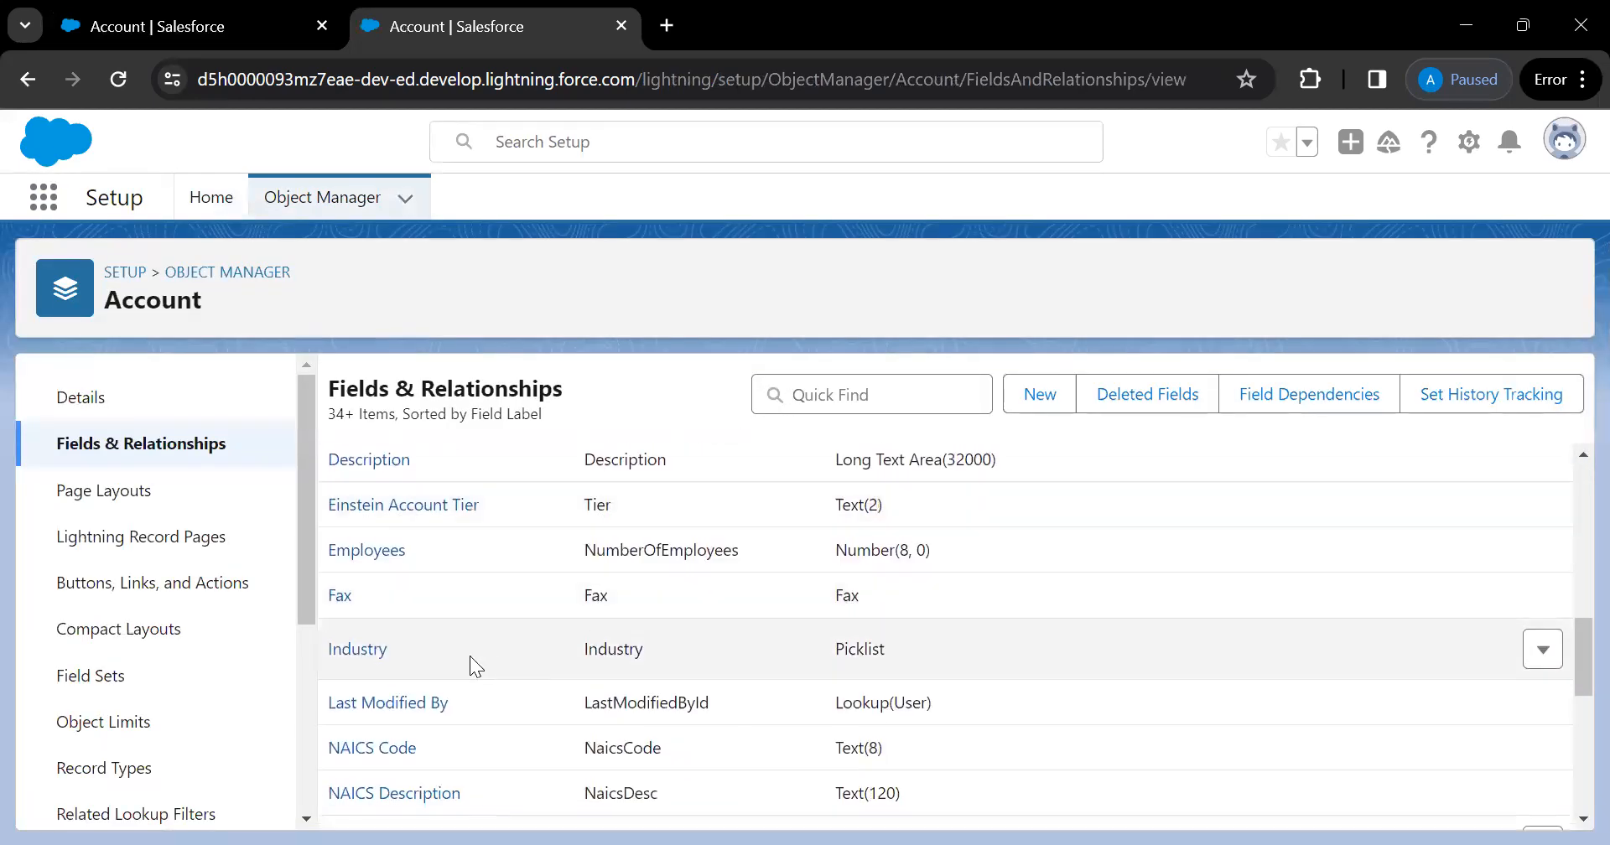
{"action": "left_click", "coordinate": [376, 652]}
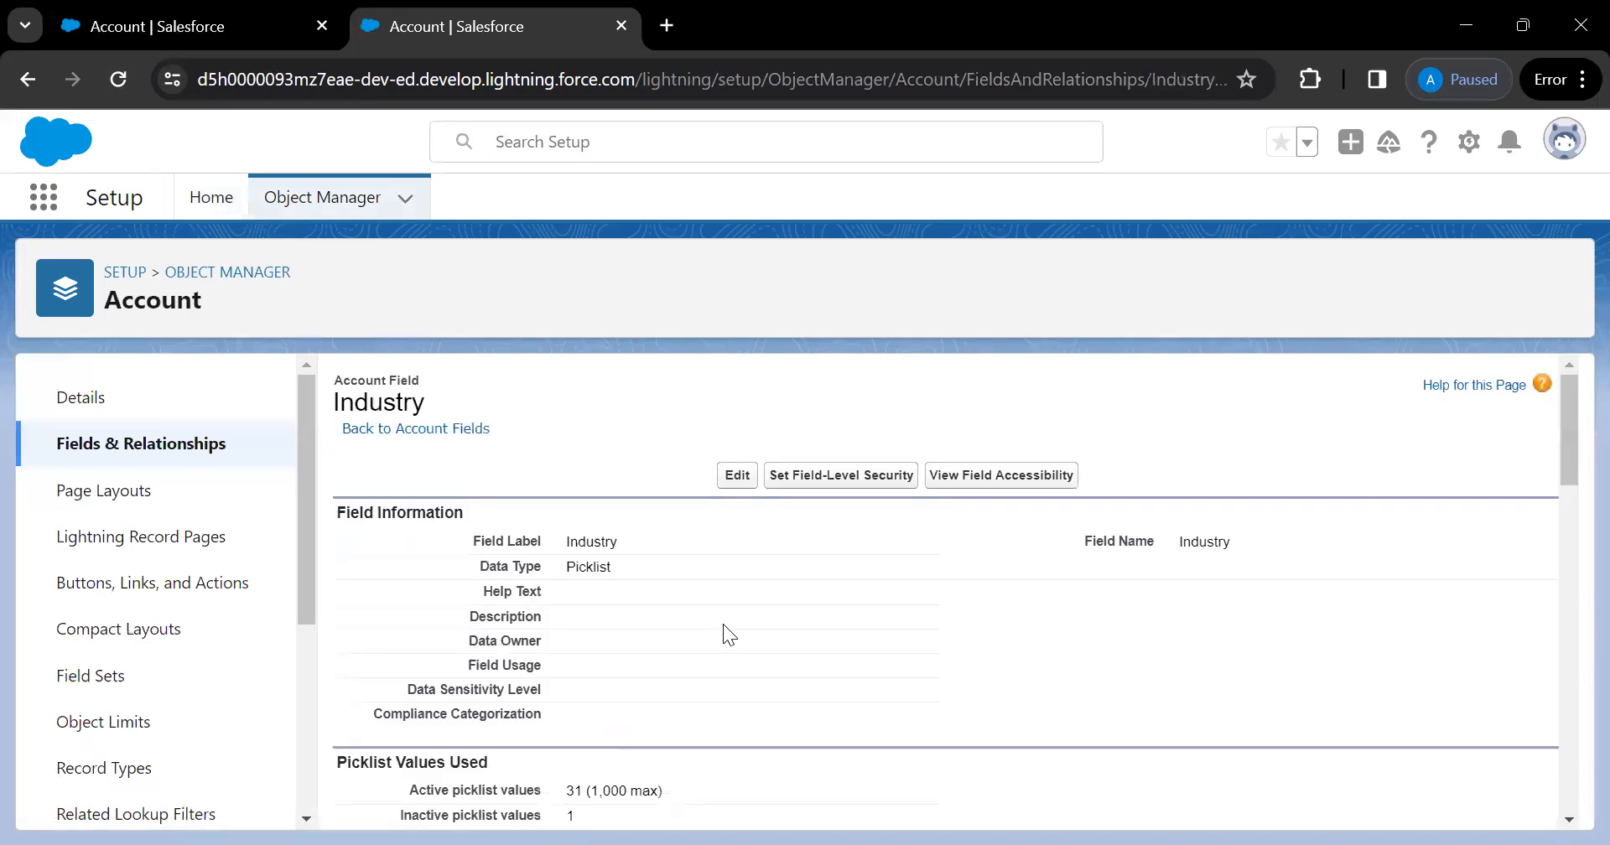
Review the Industry picklist values and begin adding a new value
{"action": "scroll", "coordinate": [723, 624], "scroll_direction": "down", "scroll_amount": 15}
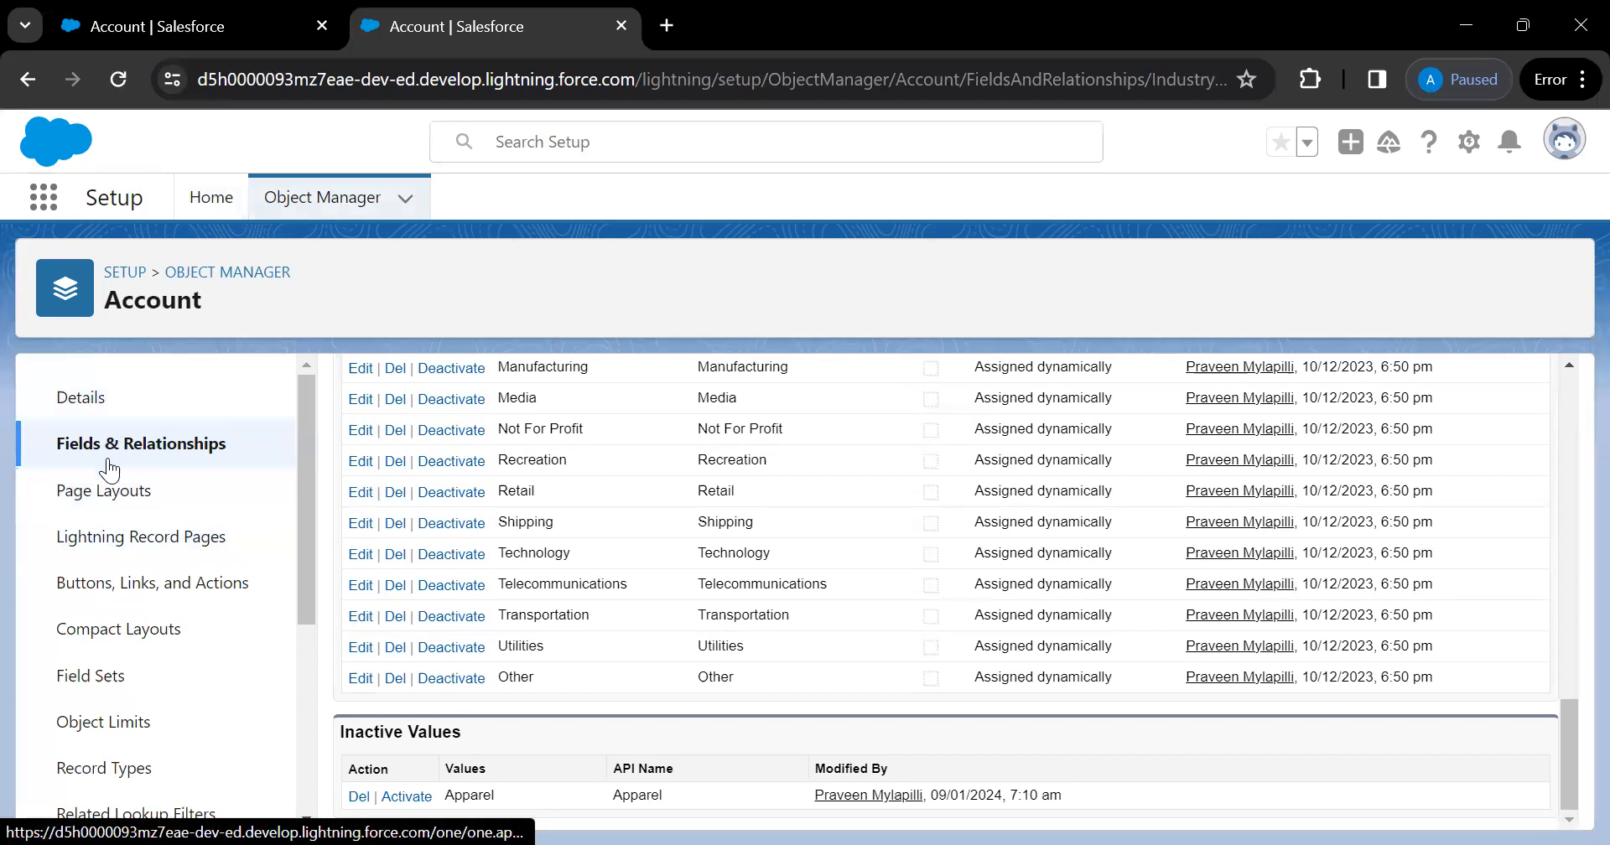
{"action": "scroll", "coordinate": [143, 671], "scroll_direction": "down", "scroll_amount": 3}
{"action": "scroll", "coordinate": [148, 677], "scroll_direction": "up", "scroll_amount": 3}
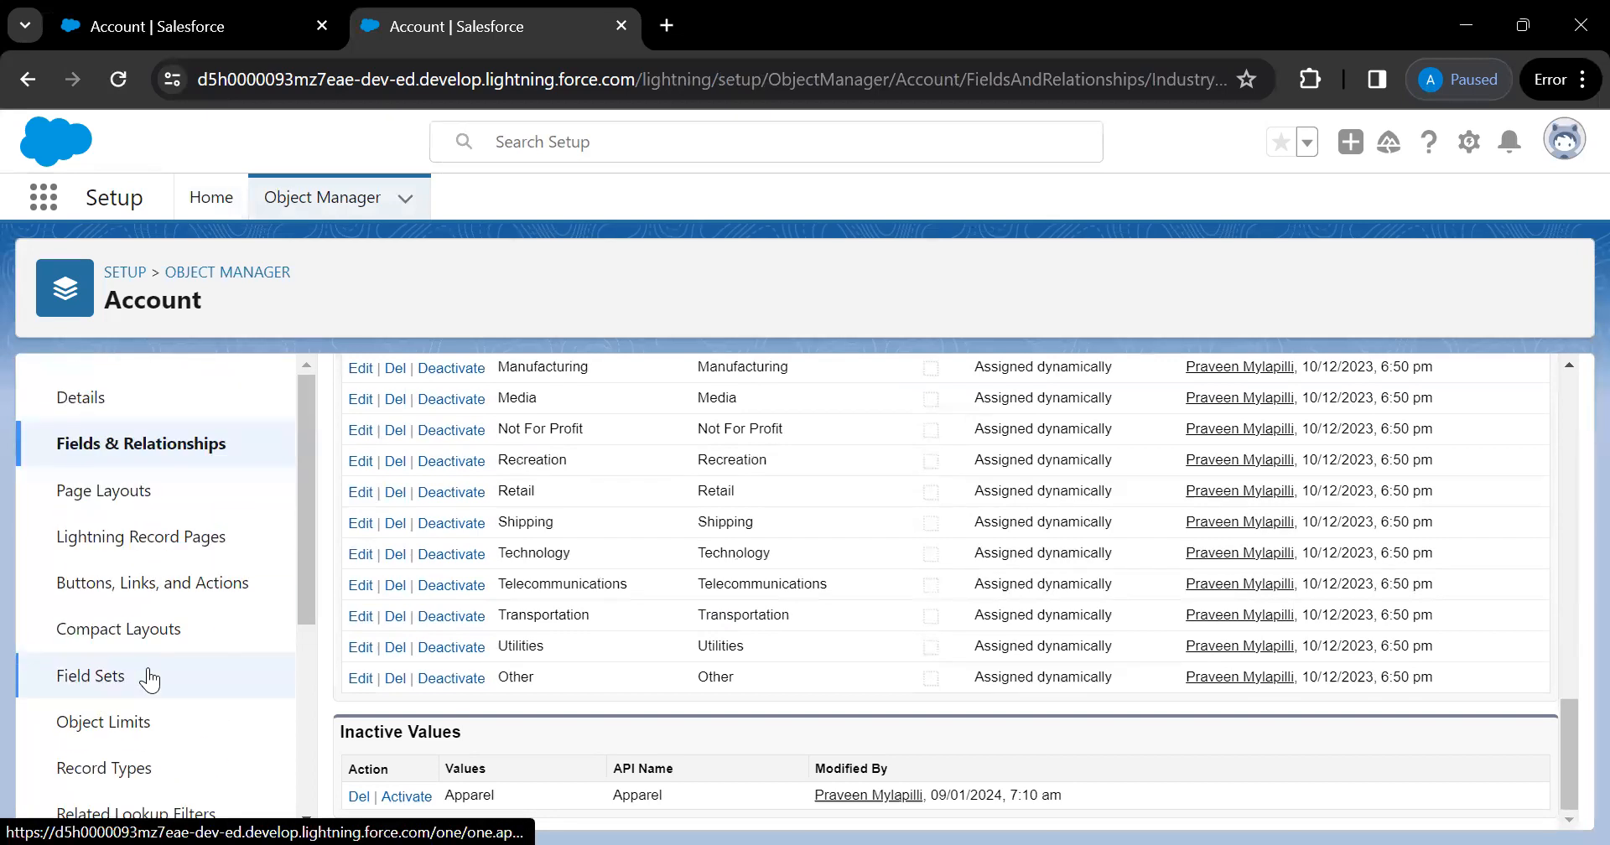
{"action": "scroll", "coordinate": [414, 578], "scroll_direction": "up", "scroll_amount": 10}
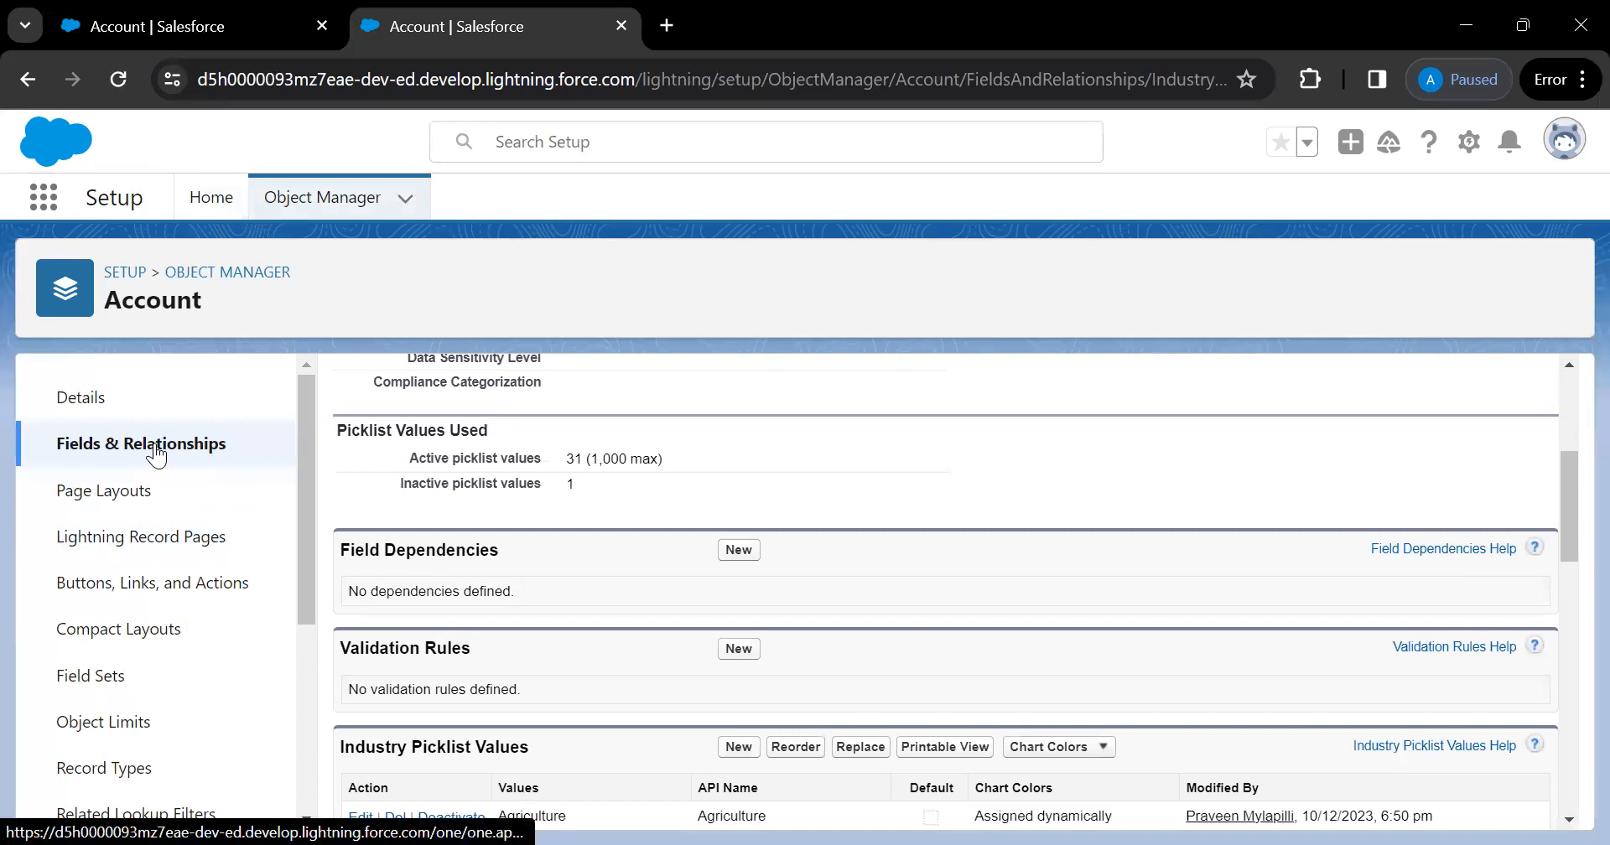
{"action": "scroll", "coordinate": [697, 525], "scroll_direction": "up", "scroll_amount": 1}
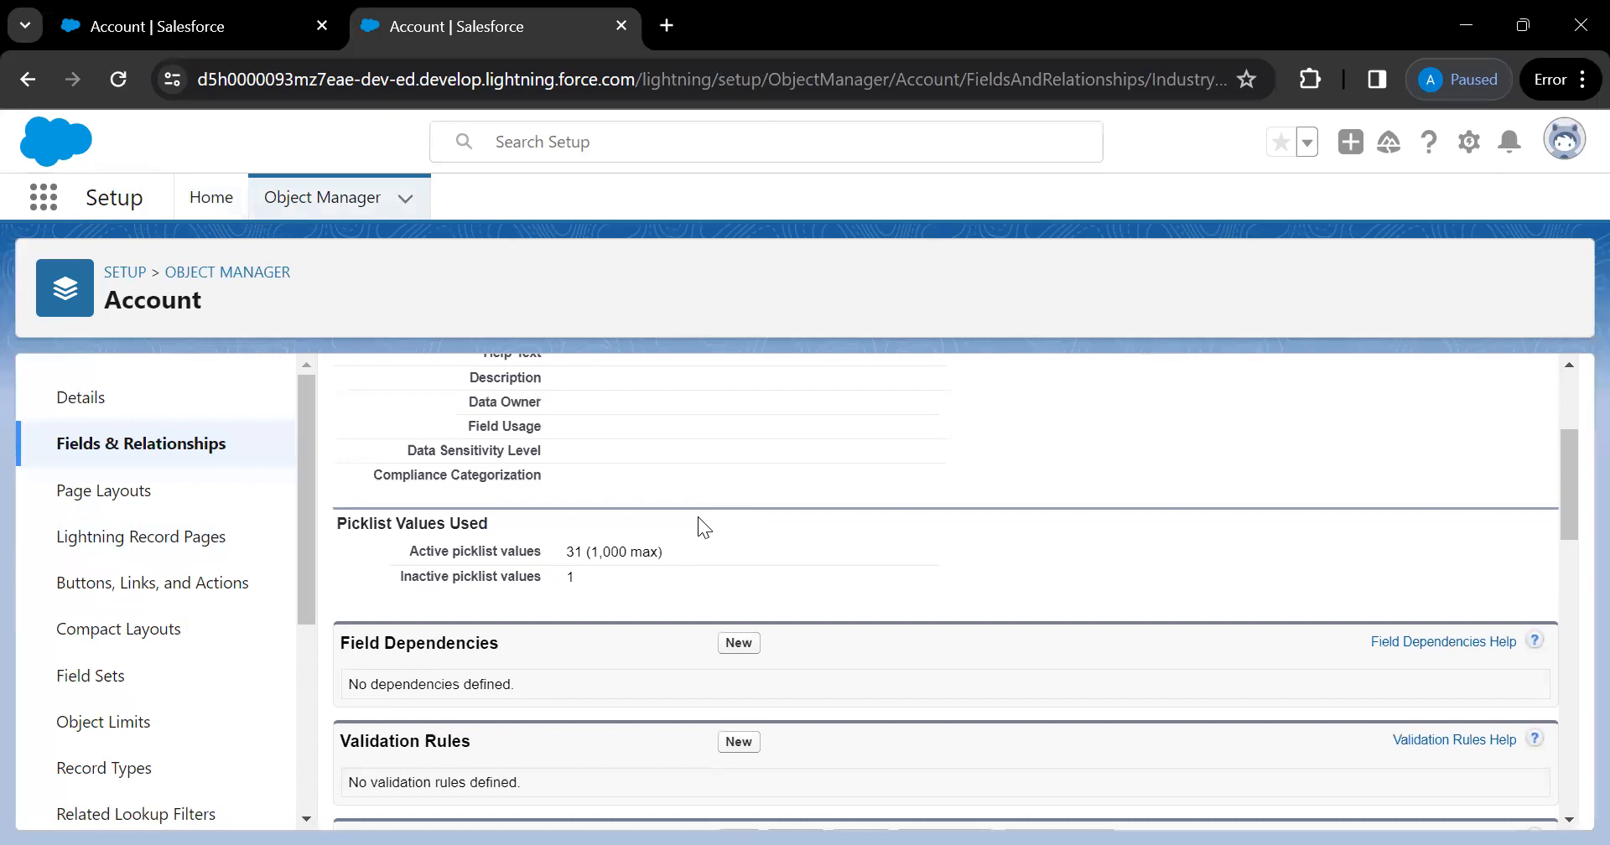
{"action": "scroll", "coordinate": [698, 518], "scroll_direction": "up", "scroll_amount": 3}
{"action": "scroll", "coordinate": [697, 516], "scroll_direction": "down", "scroll_amount": 7}
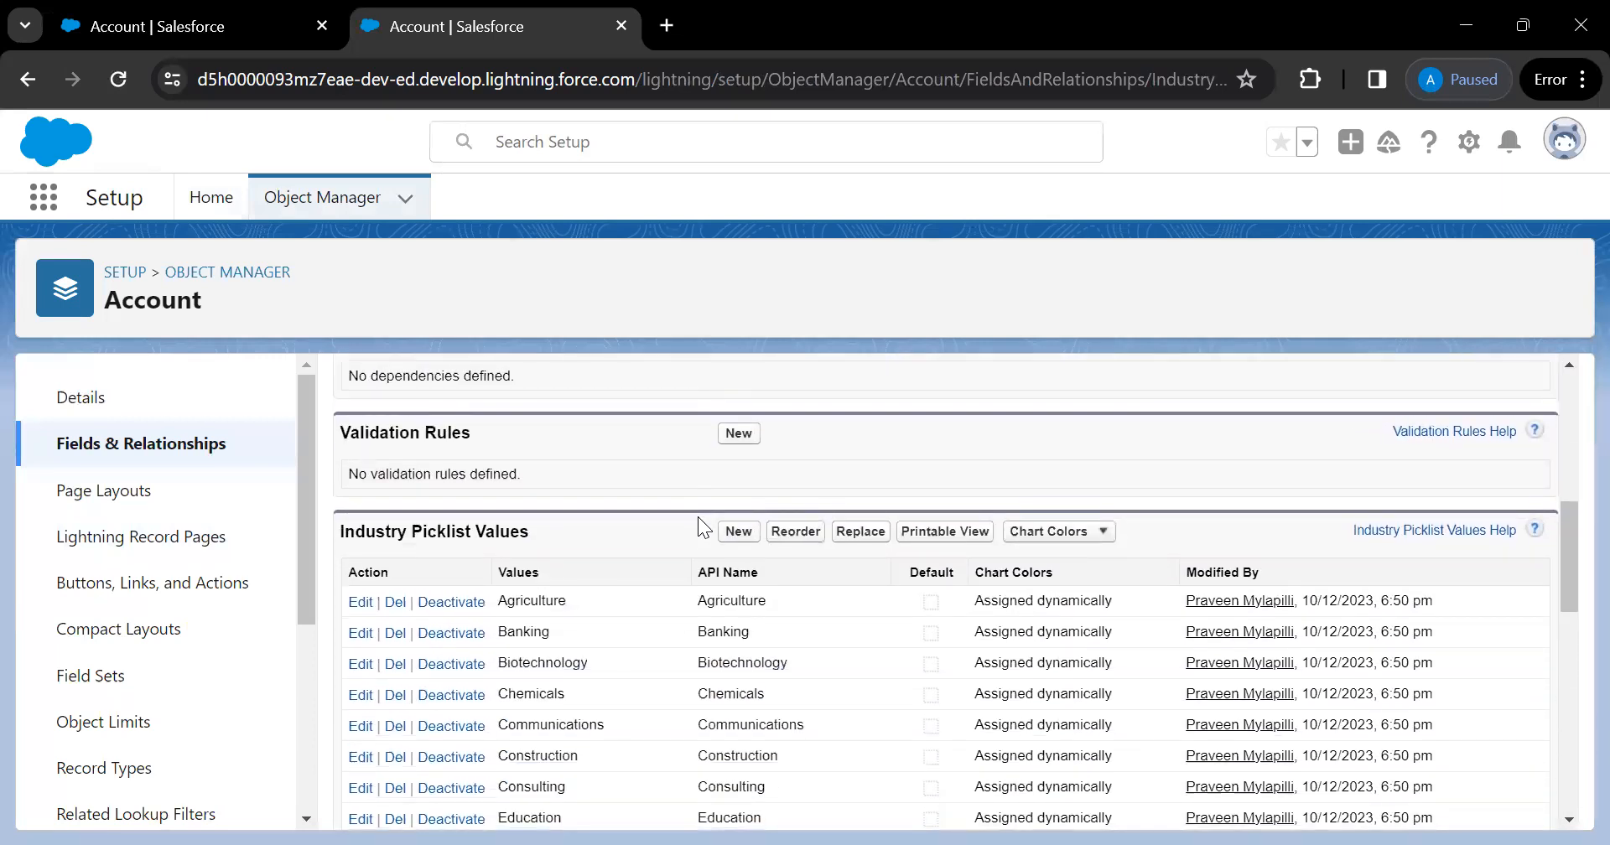
{"action": "scroll", "coordinate": [697, 516], "scroll_direction": "down", "scroll_amount": 1}
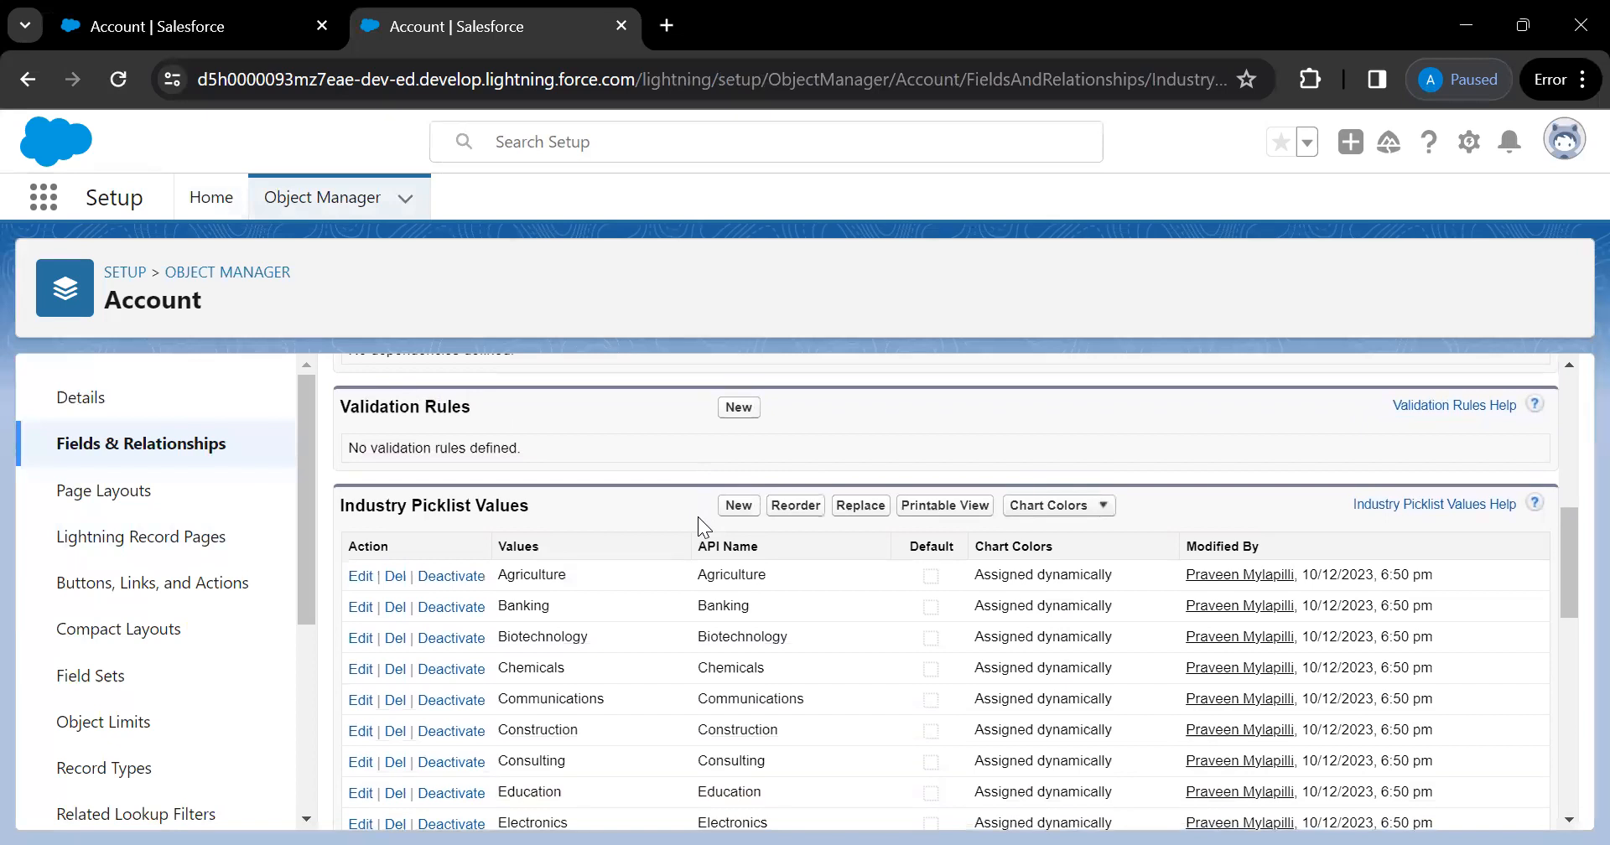
{"action": "scroll", "coordinate": [697, 517], "scroll_direction": "down", "scroll_amount": 1}
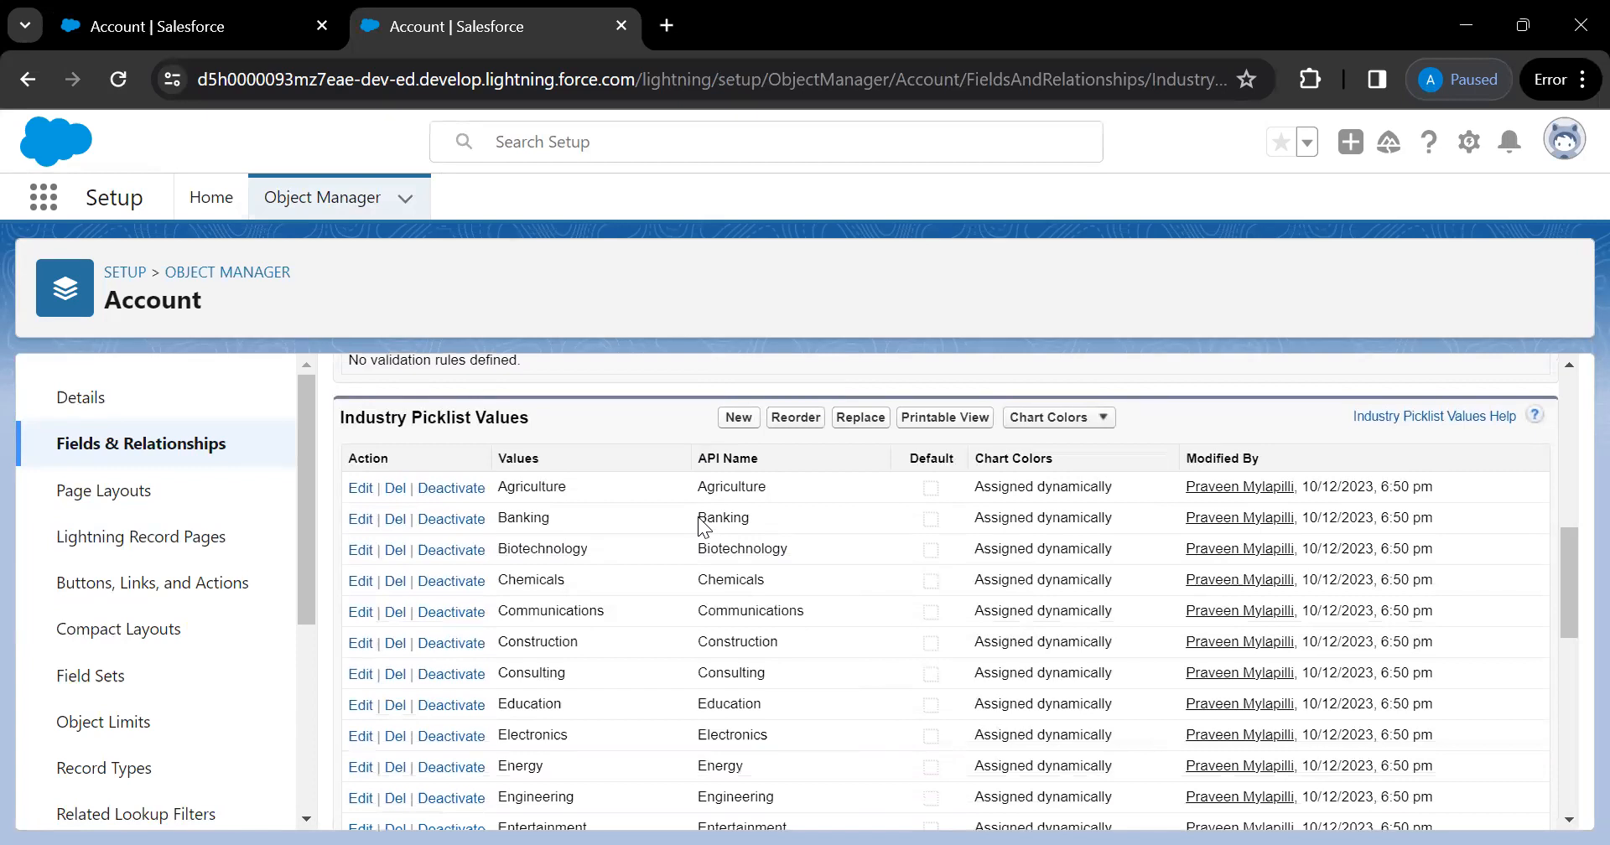
{"action": "scroll", "coordinate": [703, 527], "scroll_direction": "up", "scroll_amount": 1}
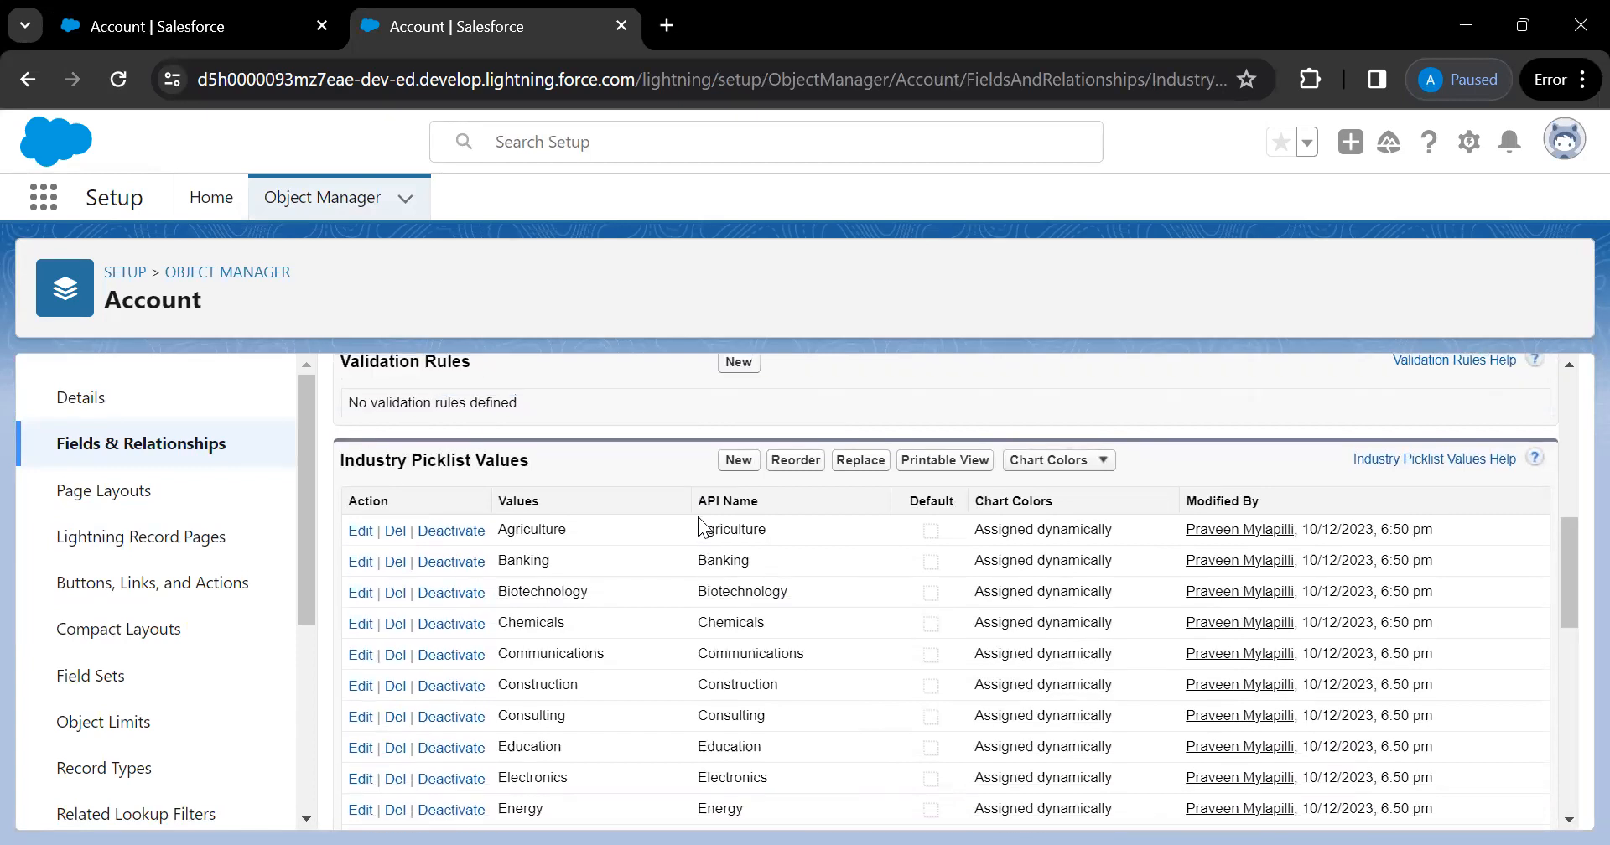
{"action": "left_click", "coordinate": [737, 460]}
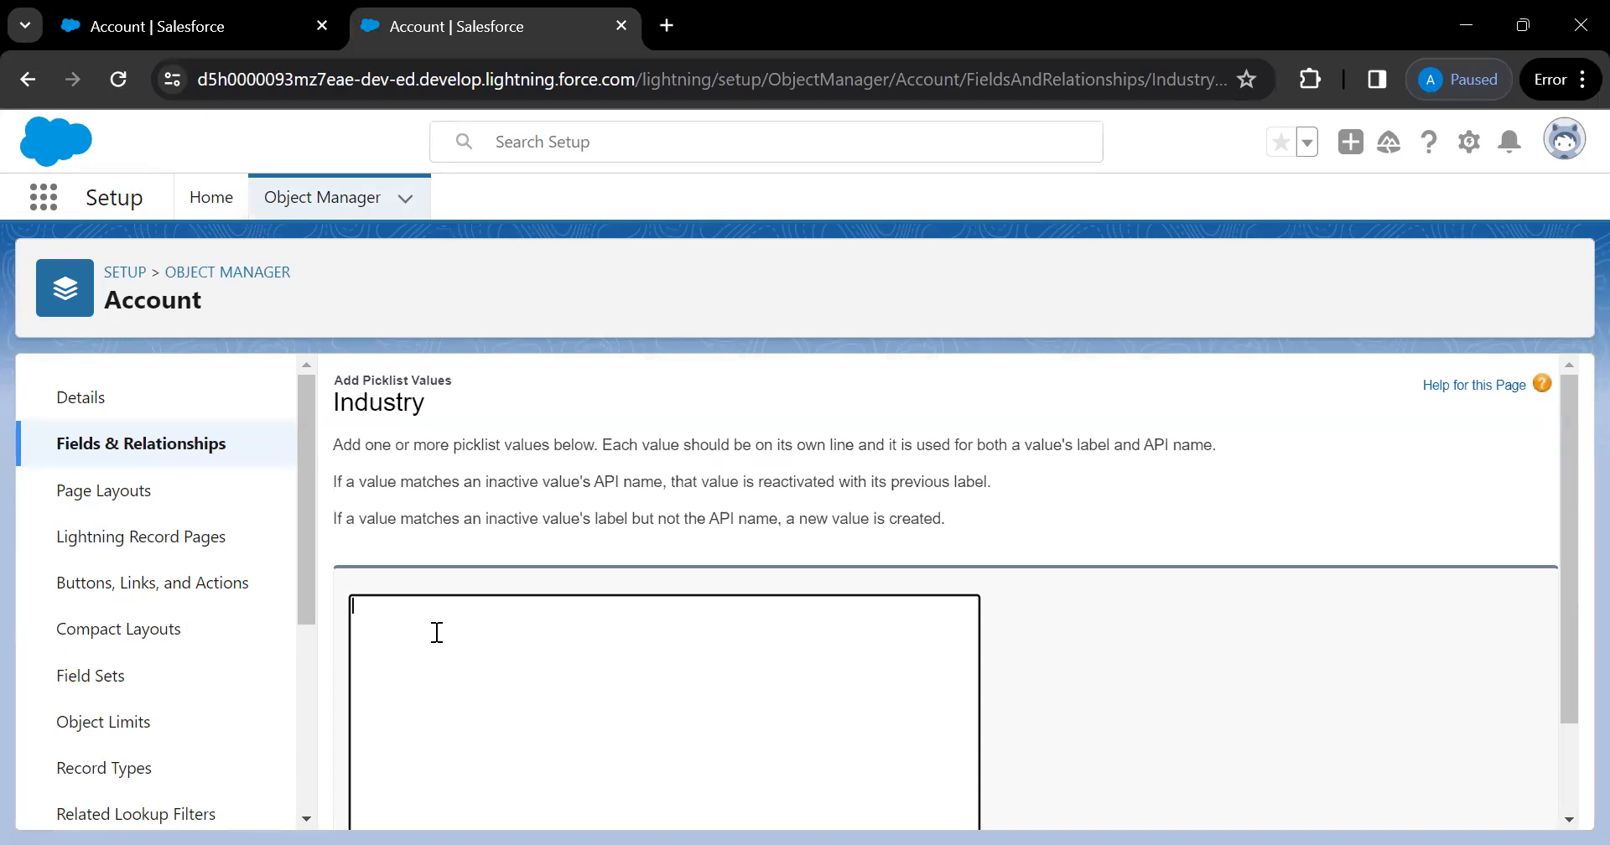
Enter 'Campaign' as a new Industry picklist value and save it
{"action": "type", "text": "T"}
{"action": "key", "text": "BackSpace"}
{"action": "type", "text": "Campaign"}
{"action": "scroll", "coordinate": [437, 632], "scroll_direction": "down", "scroll_amount": 1}
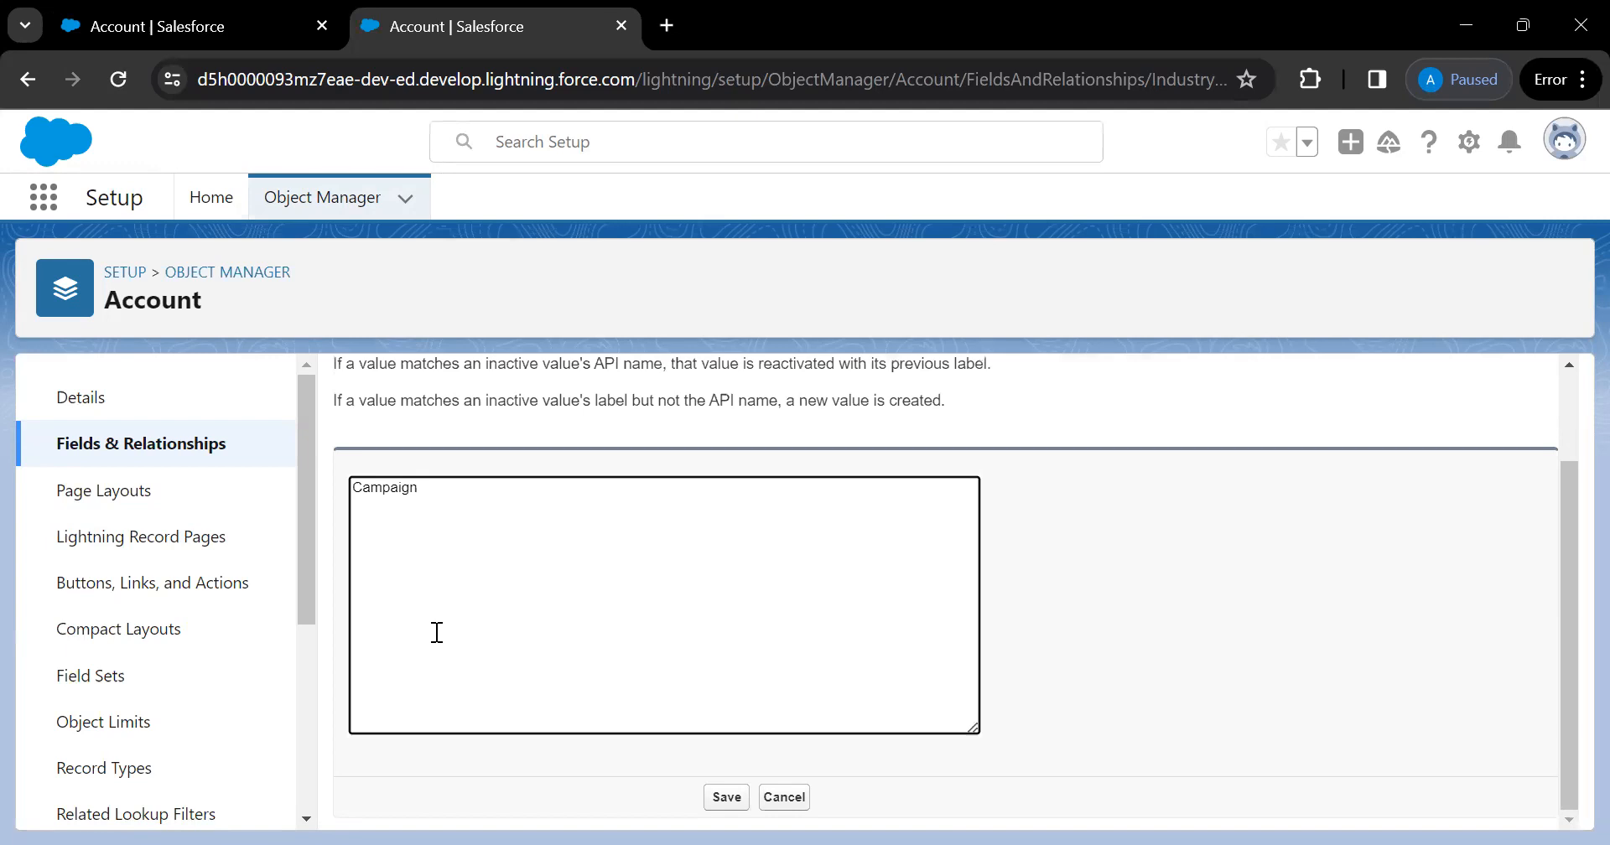
{"action": "left_click", "coordinate": [734, 805]}
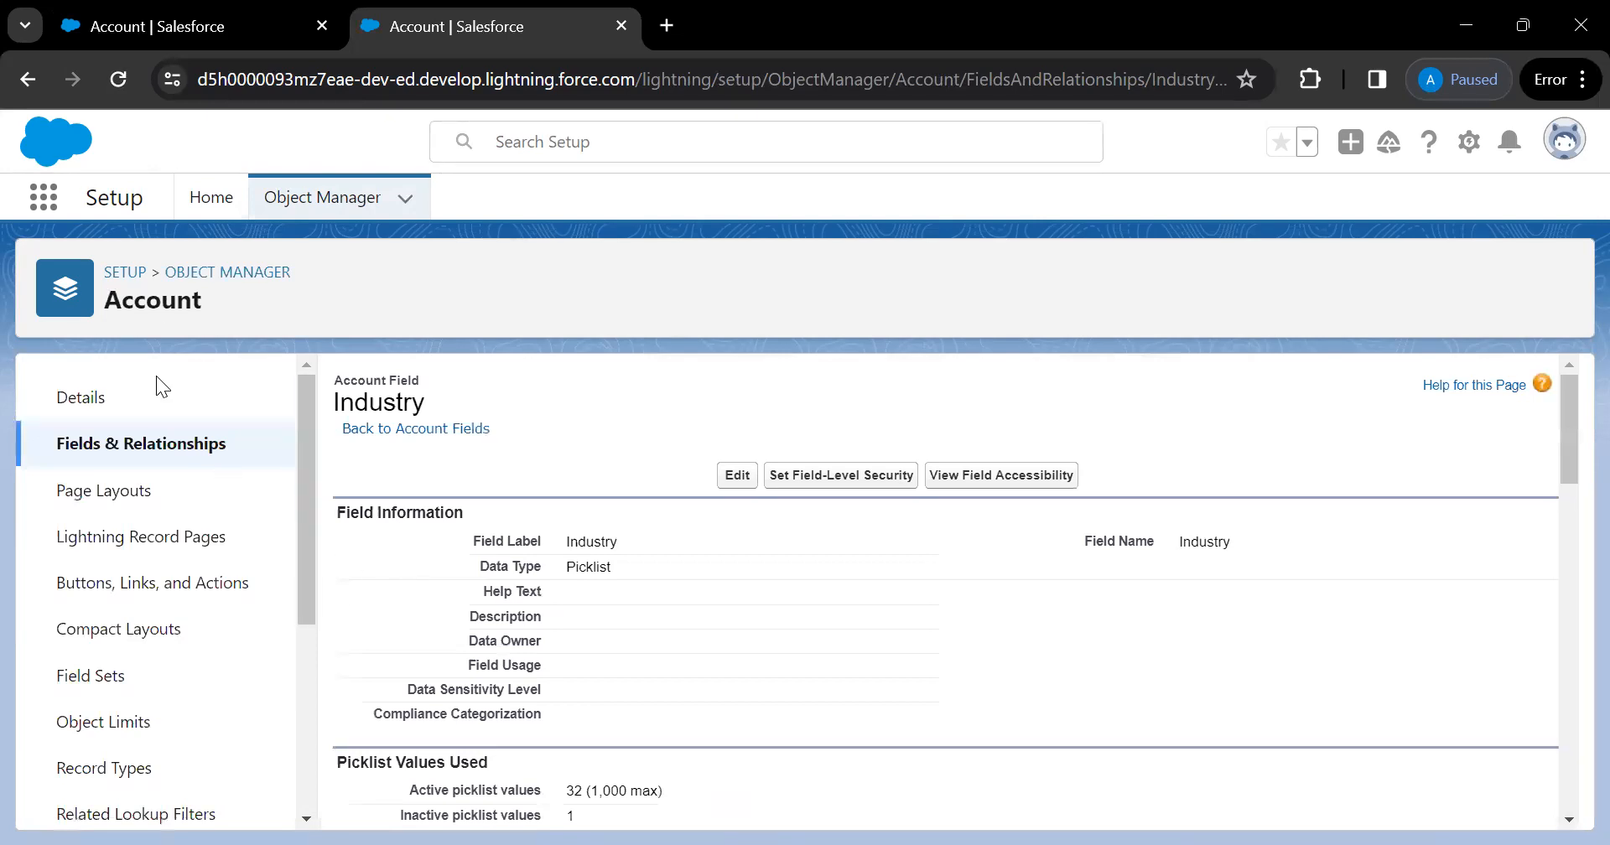
{"action": "scroll", "coordinate": [475, 595], "scroll_direction": "down", "scroll_amount": 3}
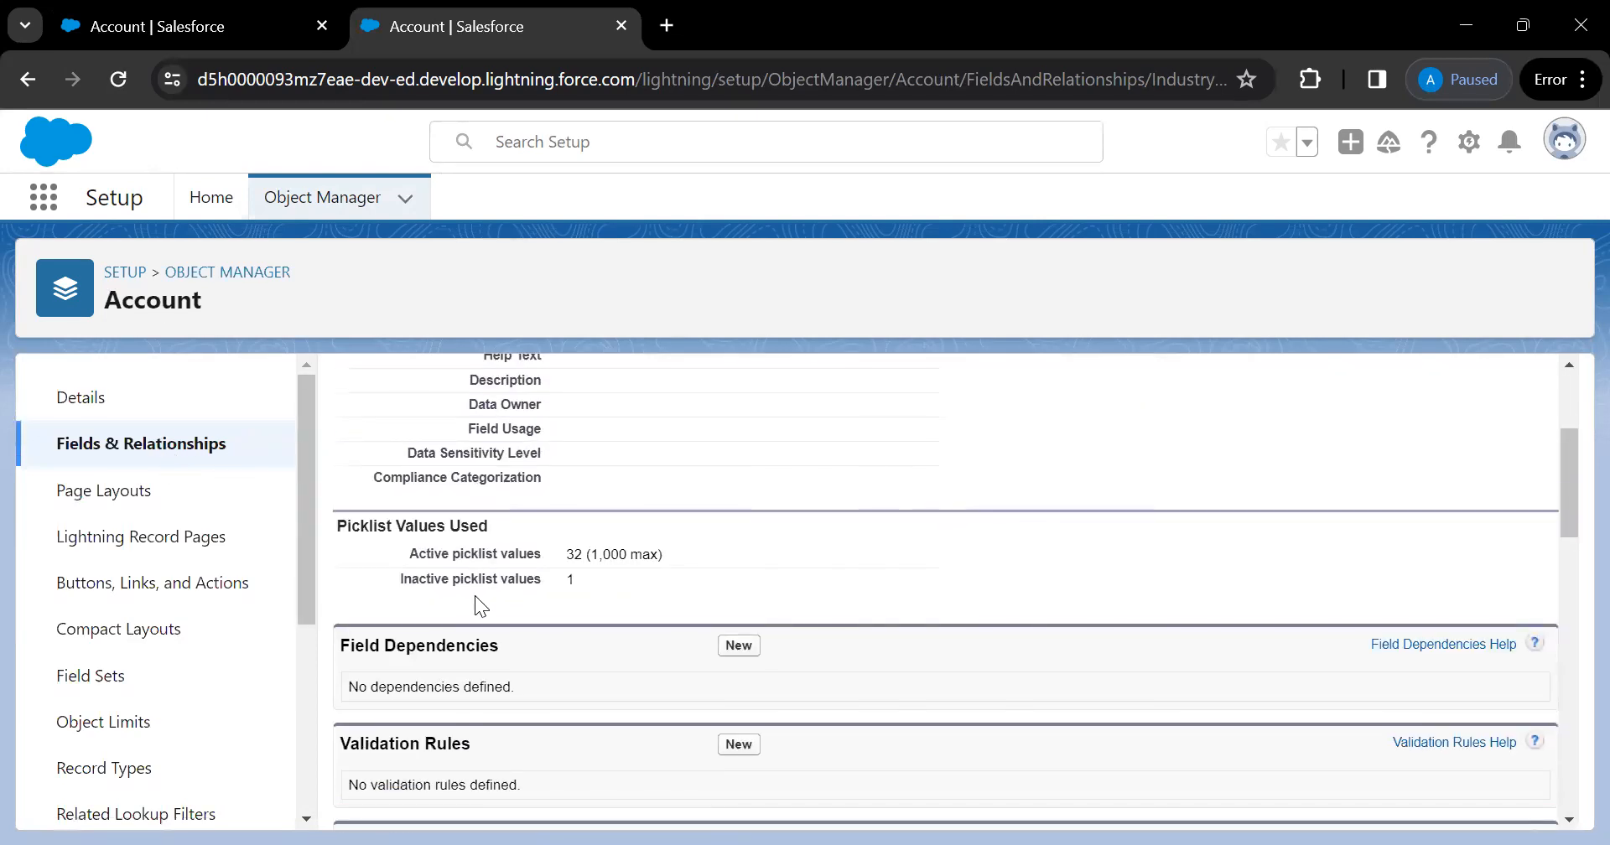
{"action": "scroll", "coordinate": [475, 595], "scroll_direction": "down", "scroll_amount": 2}
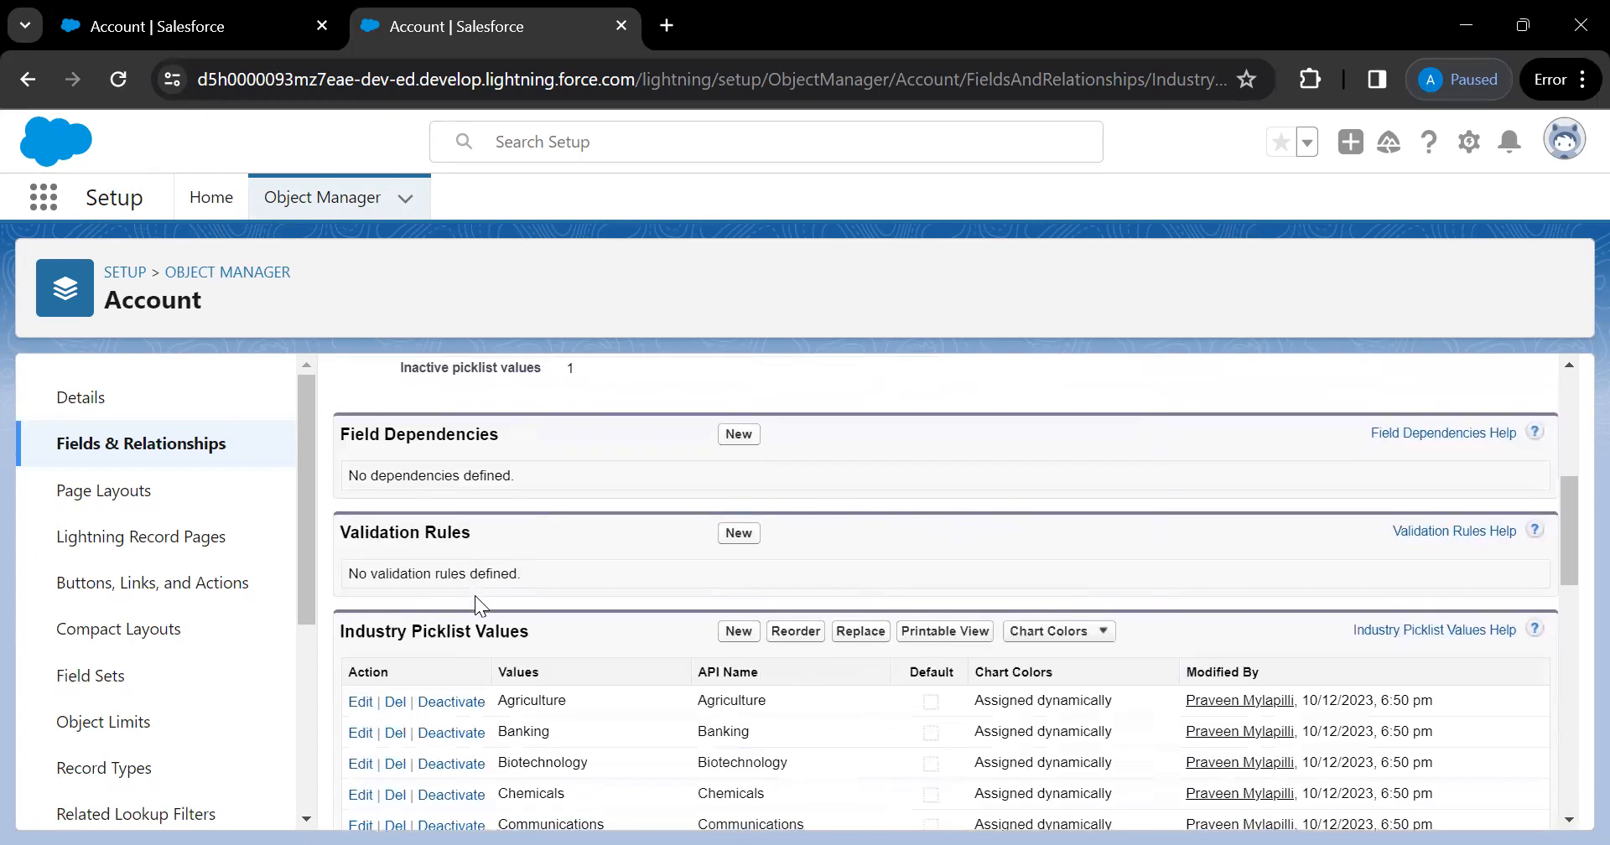
{"action": "scroll", "coordinate": [474, 596], "scroll_direction": "down", "scroll_amount": 1}
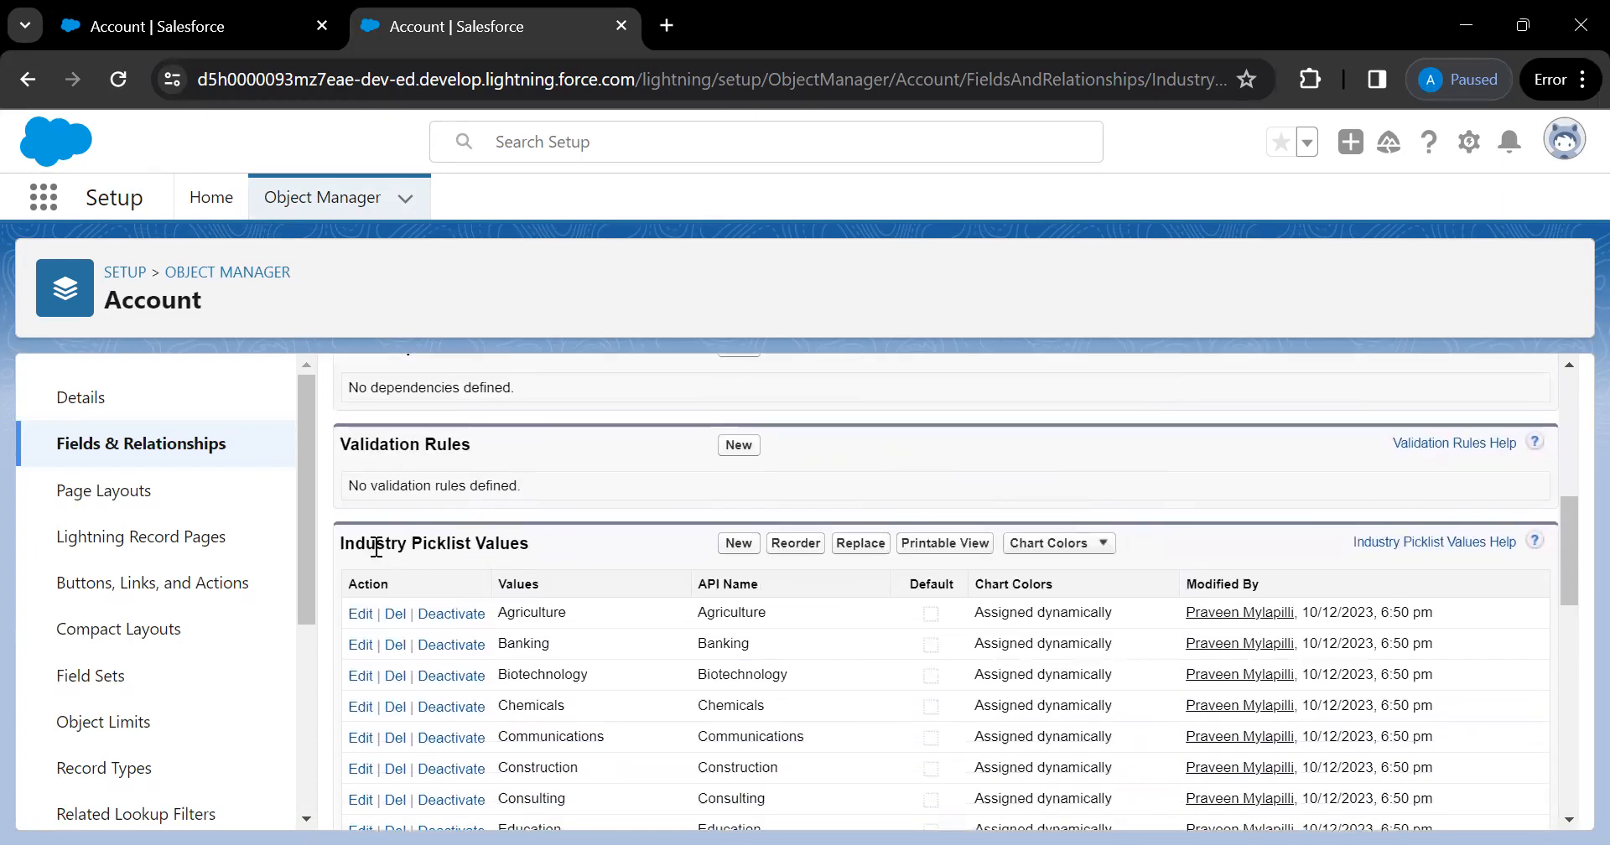
{"action": "scroll", "coordinate": [406, 554], "scroll_direction": "up", "scroll_amount": 2}
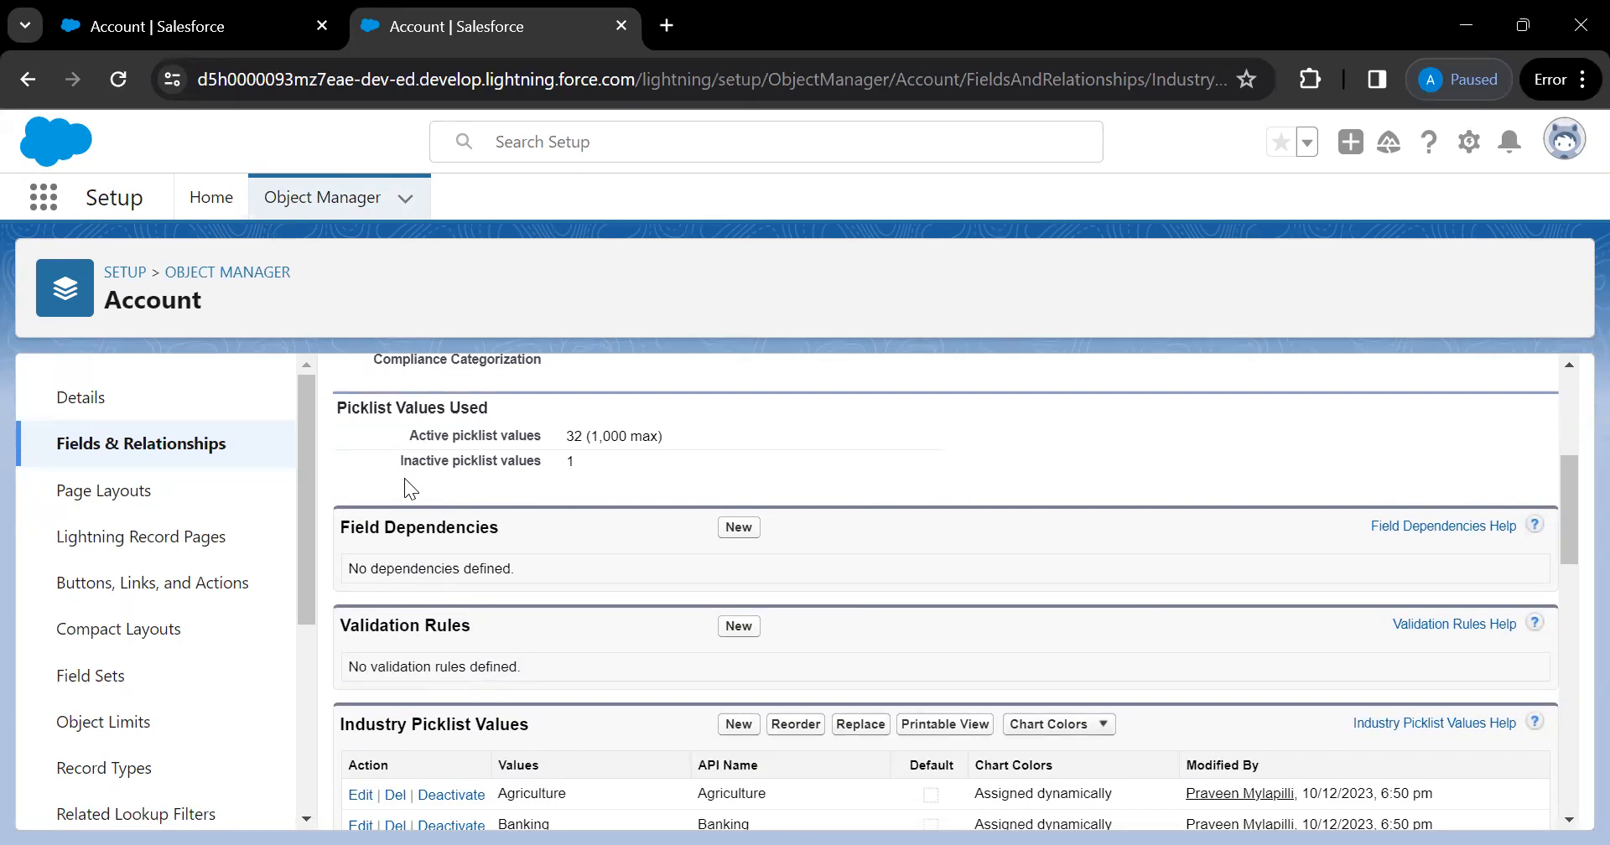
{"action": "scroll", "coordinate": [404, 482], "scroll_direction": "down", "scroll_amount": 1}
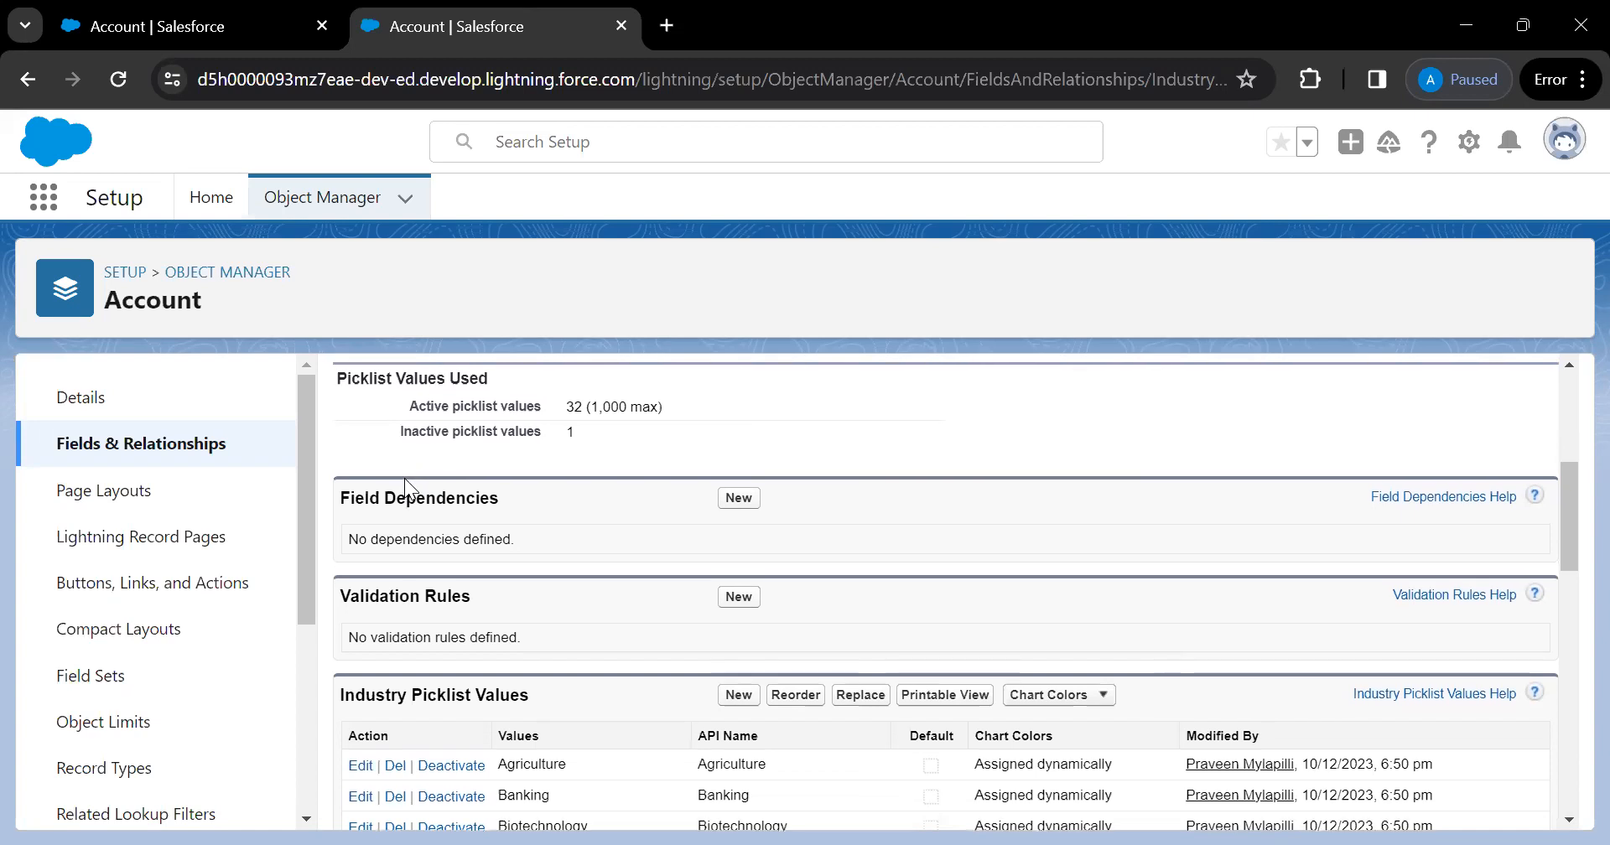
{"action": "scroll", "coordinate": [404, 478], "scroll_direction": "up", "scroll_amount": 3}
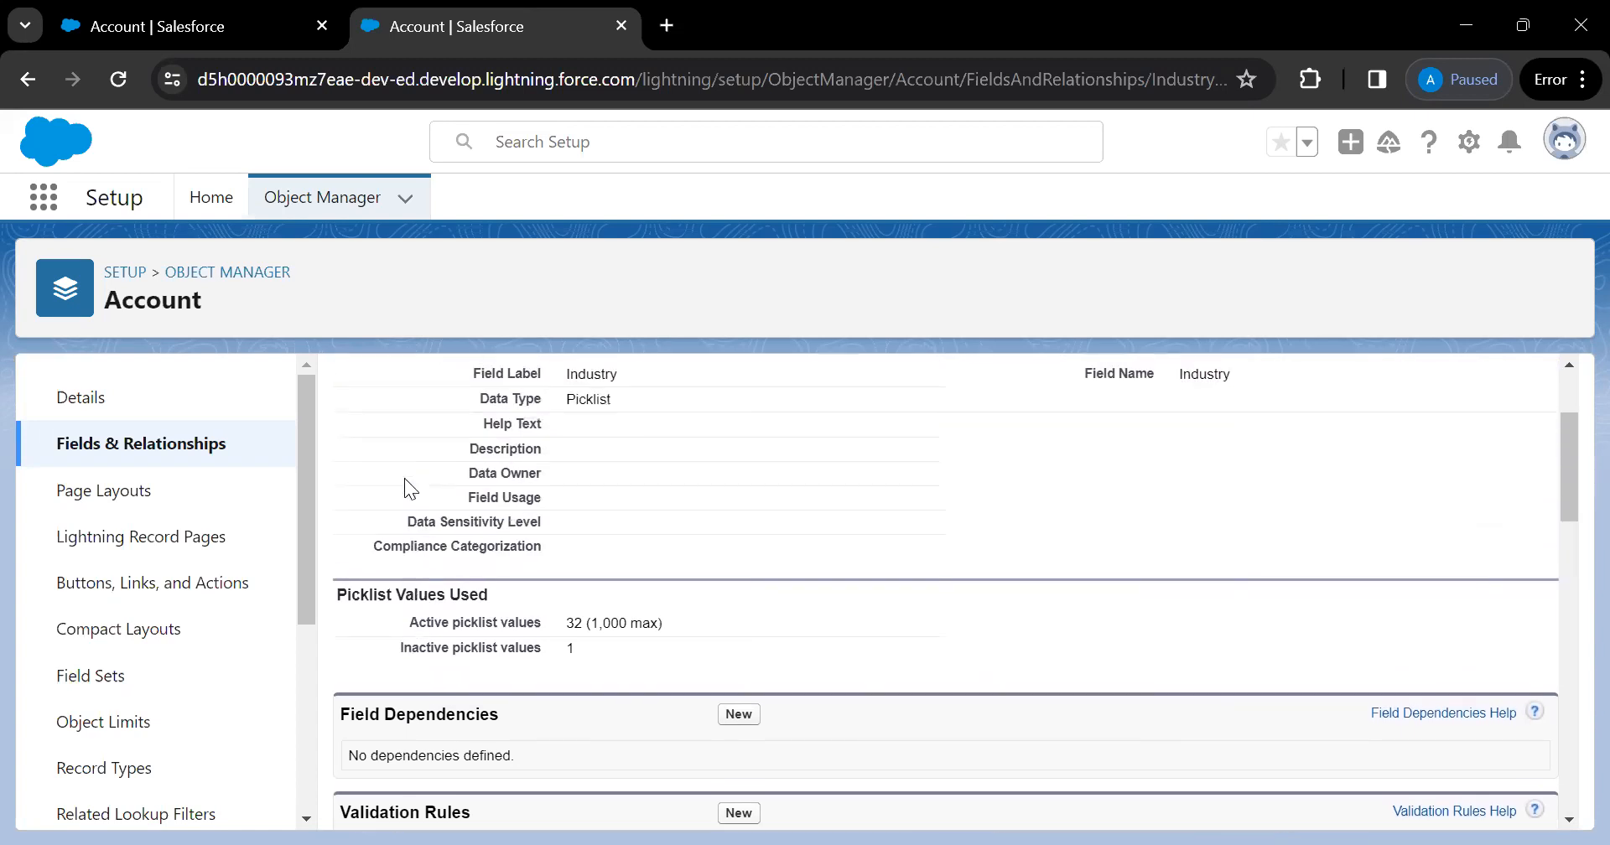
{"action": "left_click", "coordinate": [332, 214]}
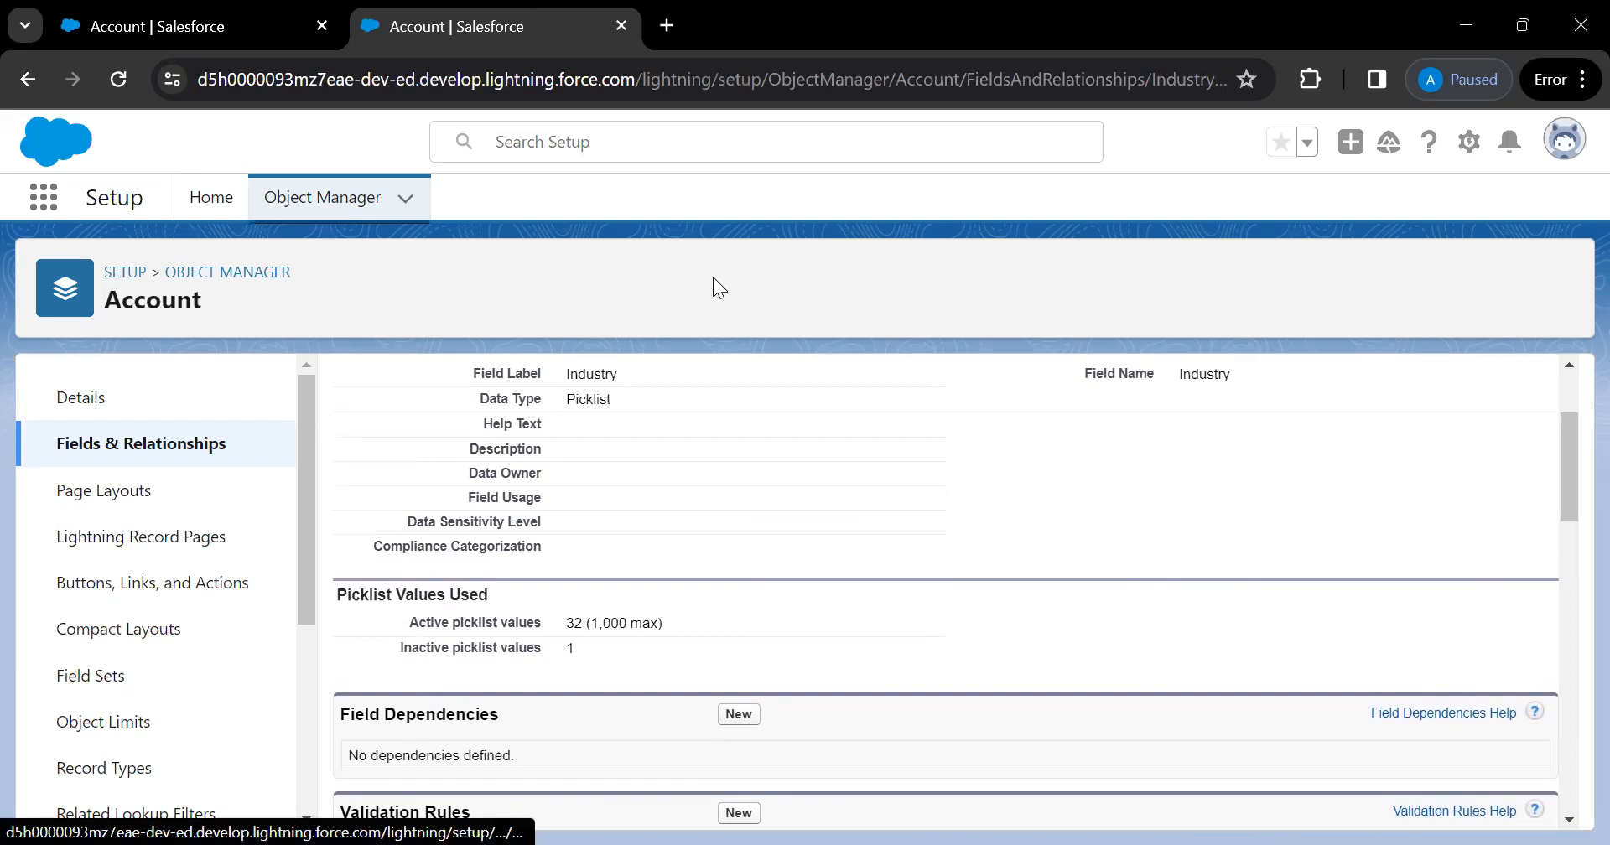
Search Object Manager for 'lead' and open the Lead object's Fields & Relationships
{"action": "left_click", "coordinate": [1120, 288]}
{"action": "type", "text": "lead"}
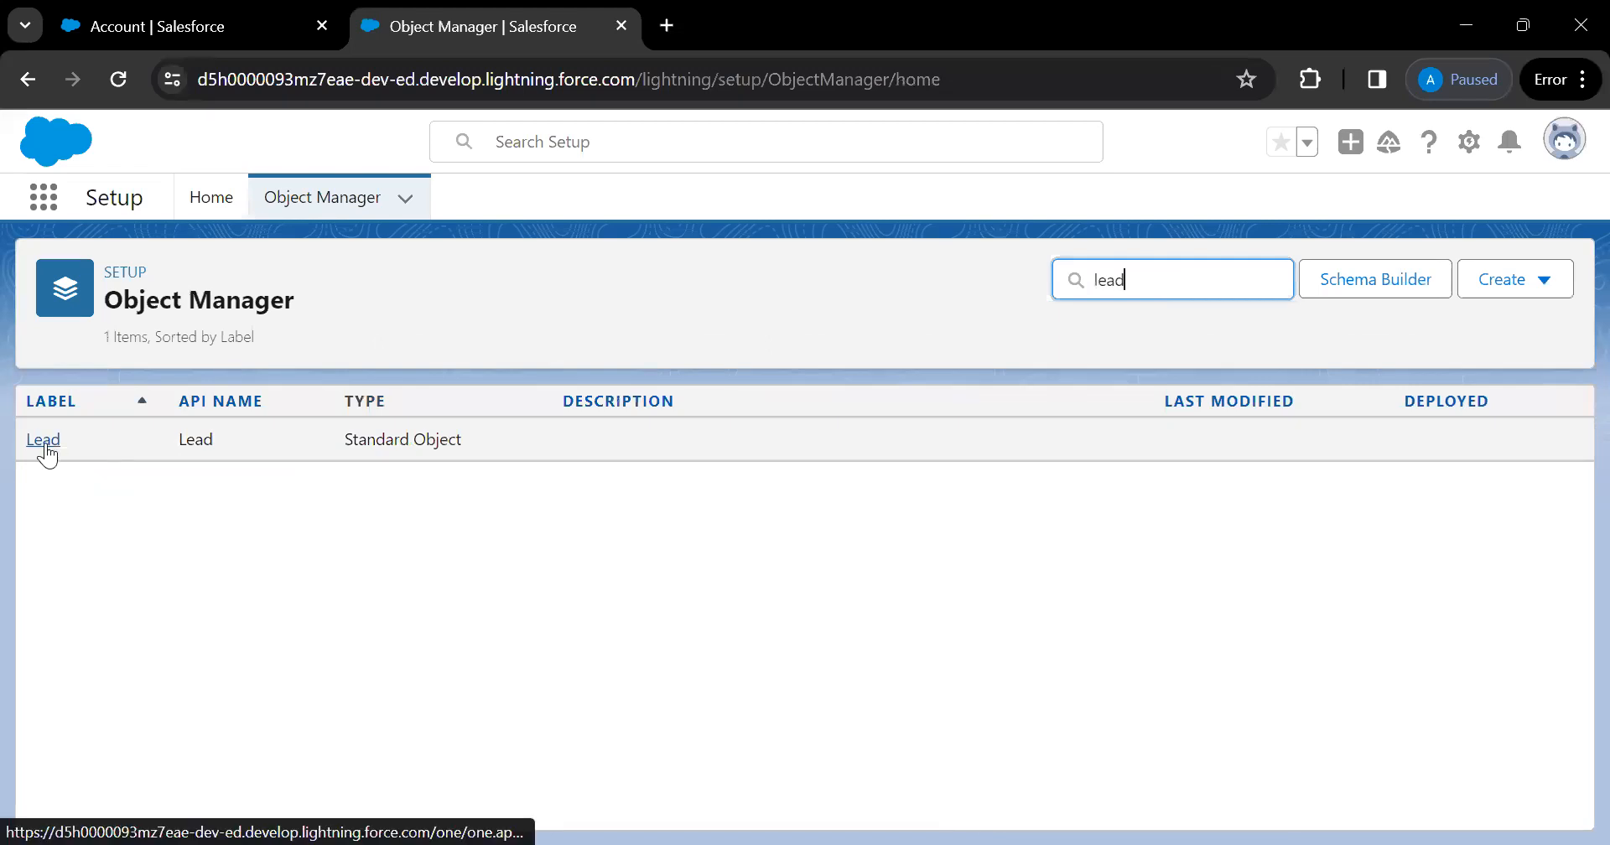
{"action": "left_click", "coordinate": [44, 442]}
{"action": "left_click", "coordinate": [136, 450]}
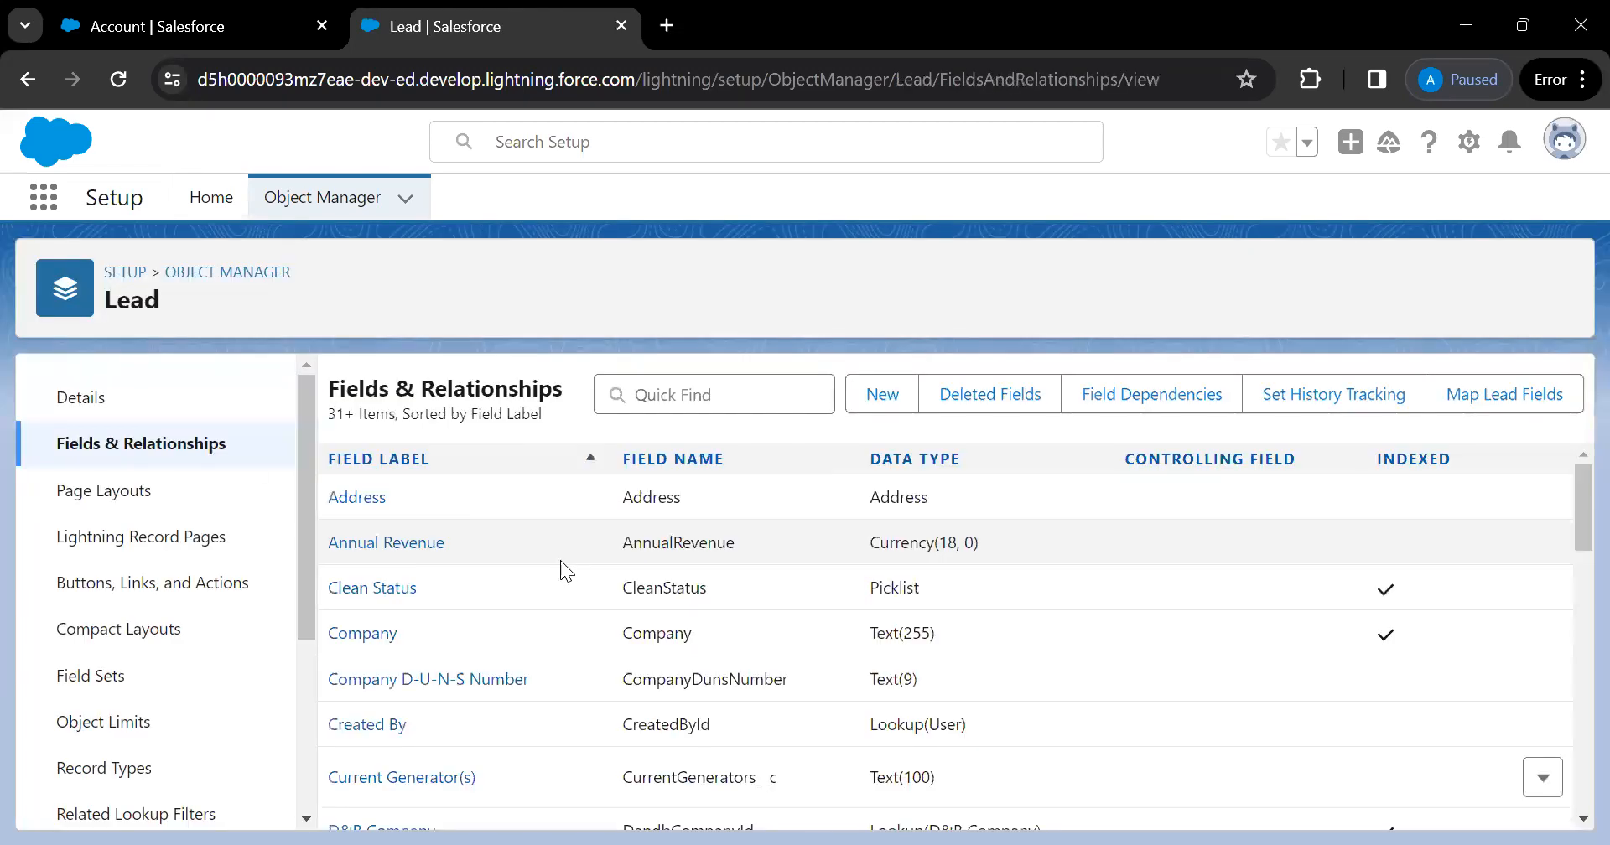
Filter the Lead fields by 'ind', open Industry, and review its 32 active values
{"action": "left_click", "coordinate": [731, 395]}
{"action": "type", "text": "ind"}
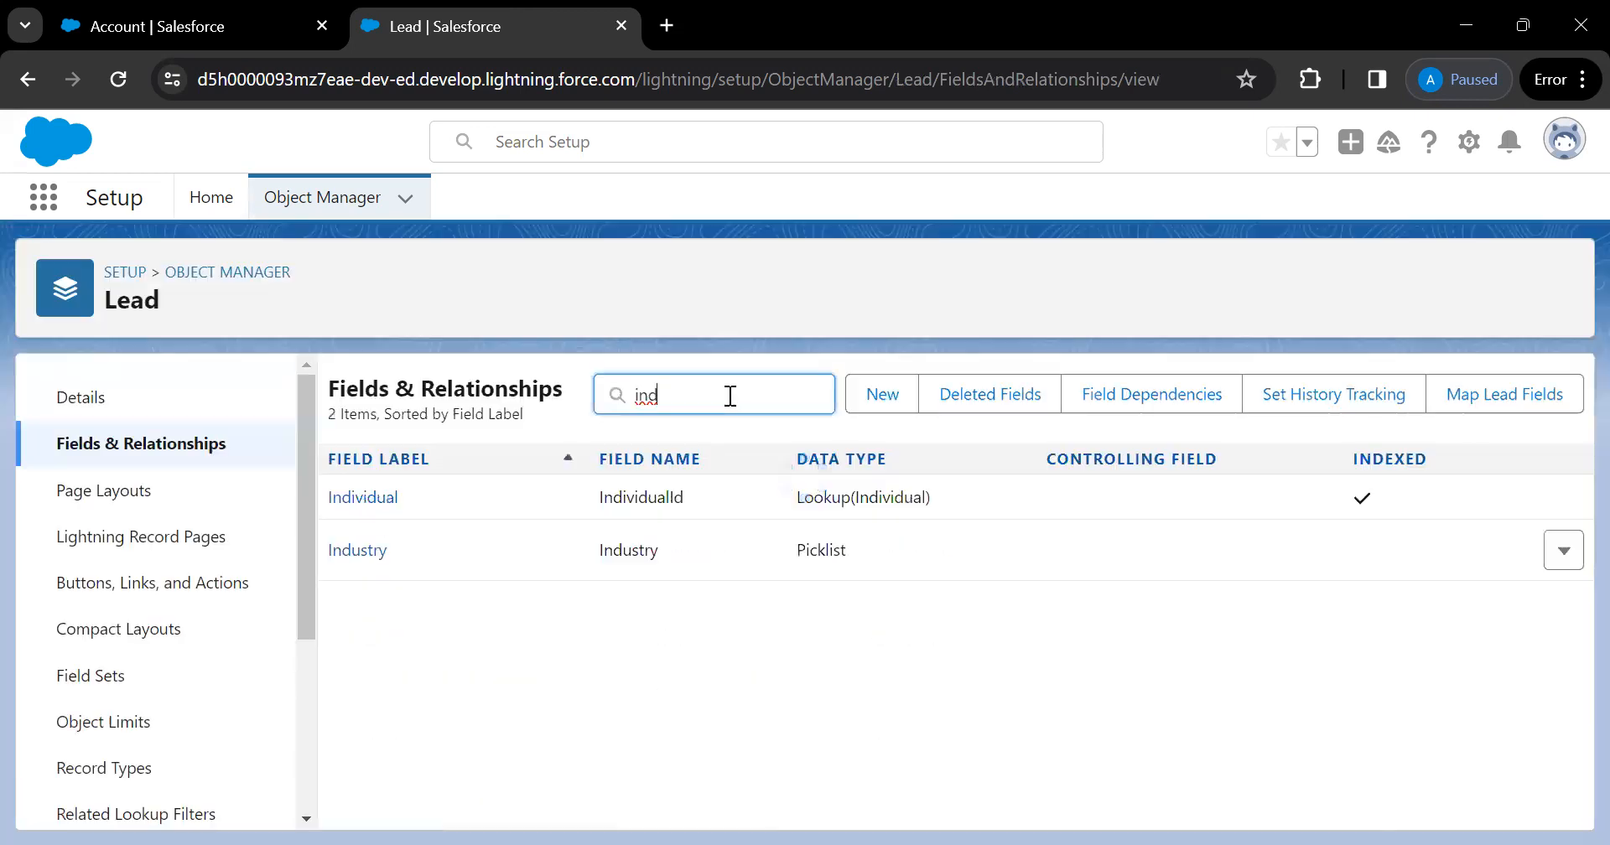
{"action": "left_click", "coordinate": [344, 550]}
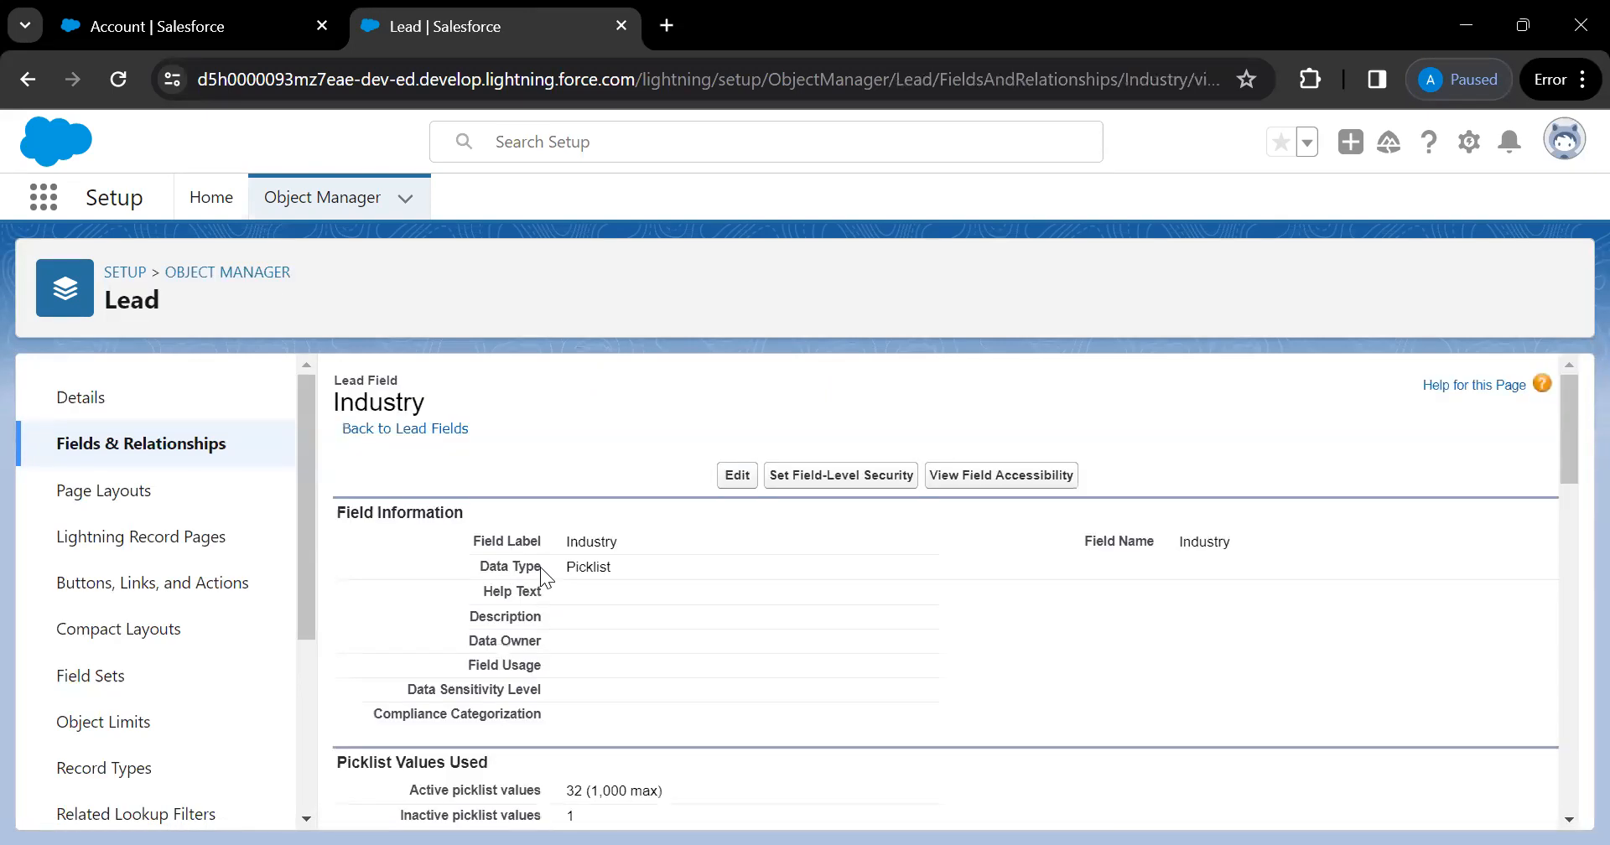
{"action": "scroll", "coordinate": [554, 503], "scroll_direction": "down", "scroll_amount": 8}
{"action": "scroll", "coordinate": [551, 688], "scroll_direction": "down", "scroll_amount": 2}
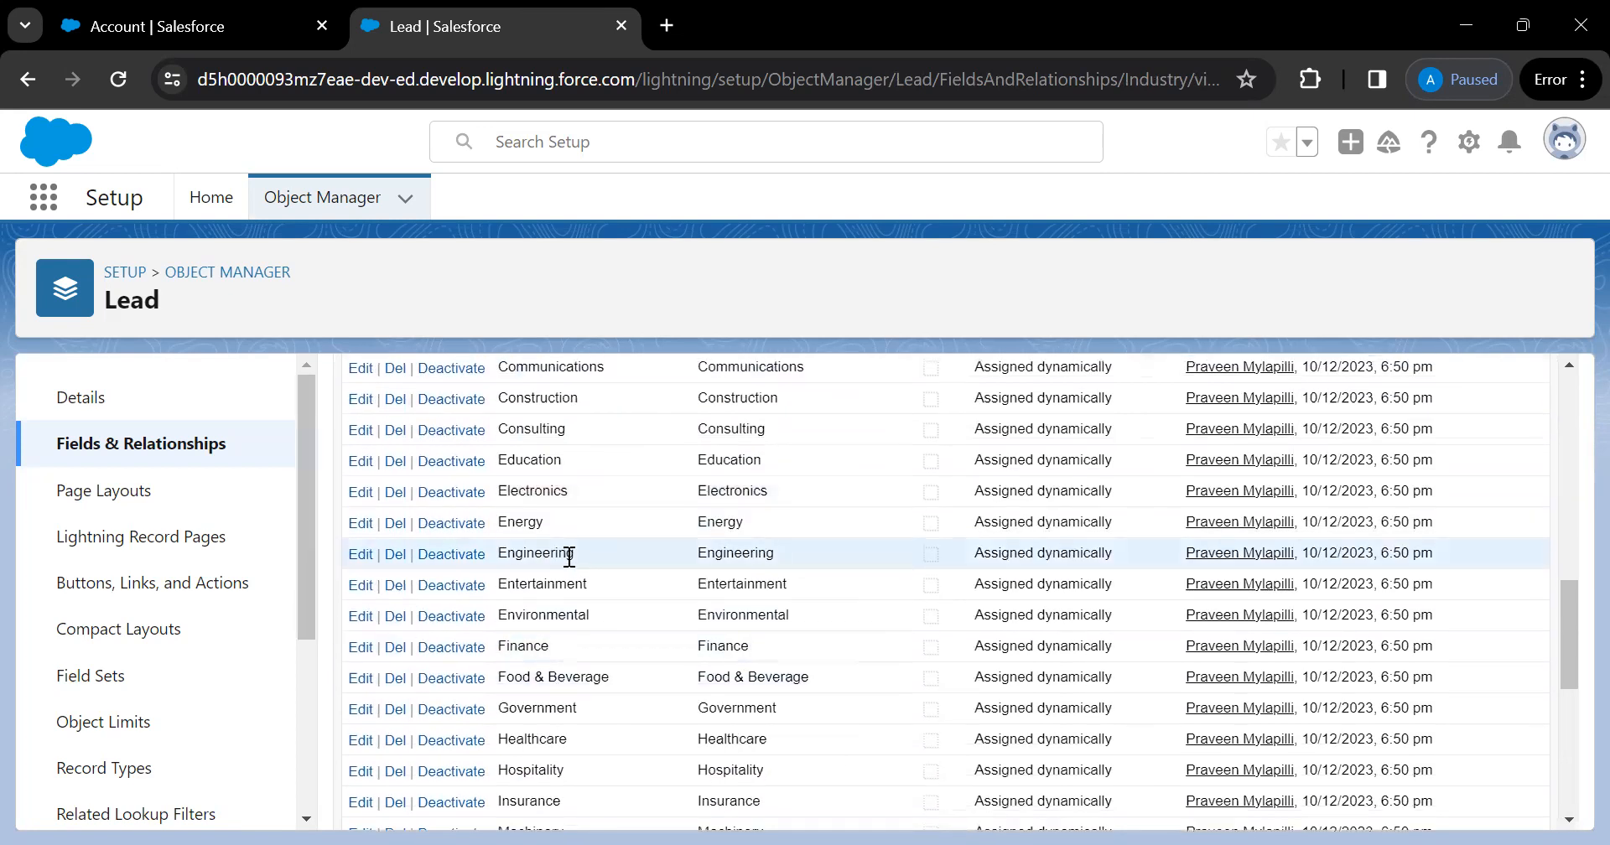
{"action": "scroll", "coordinate": [553, 503], "scroll_direction": "up", "scroll_amount": 6}
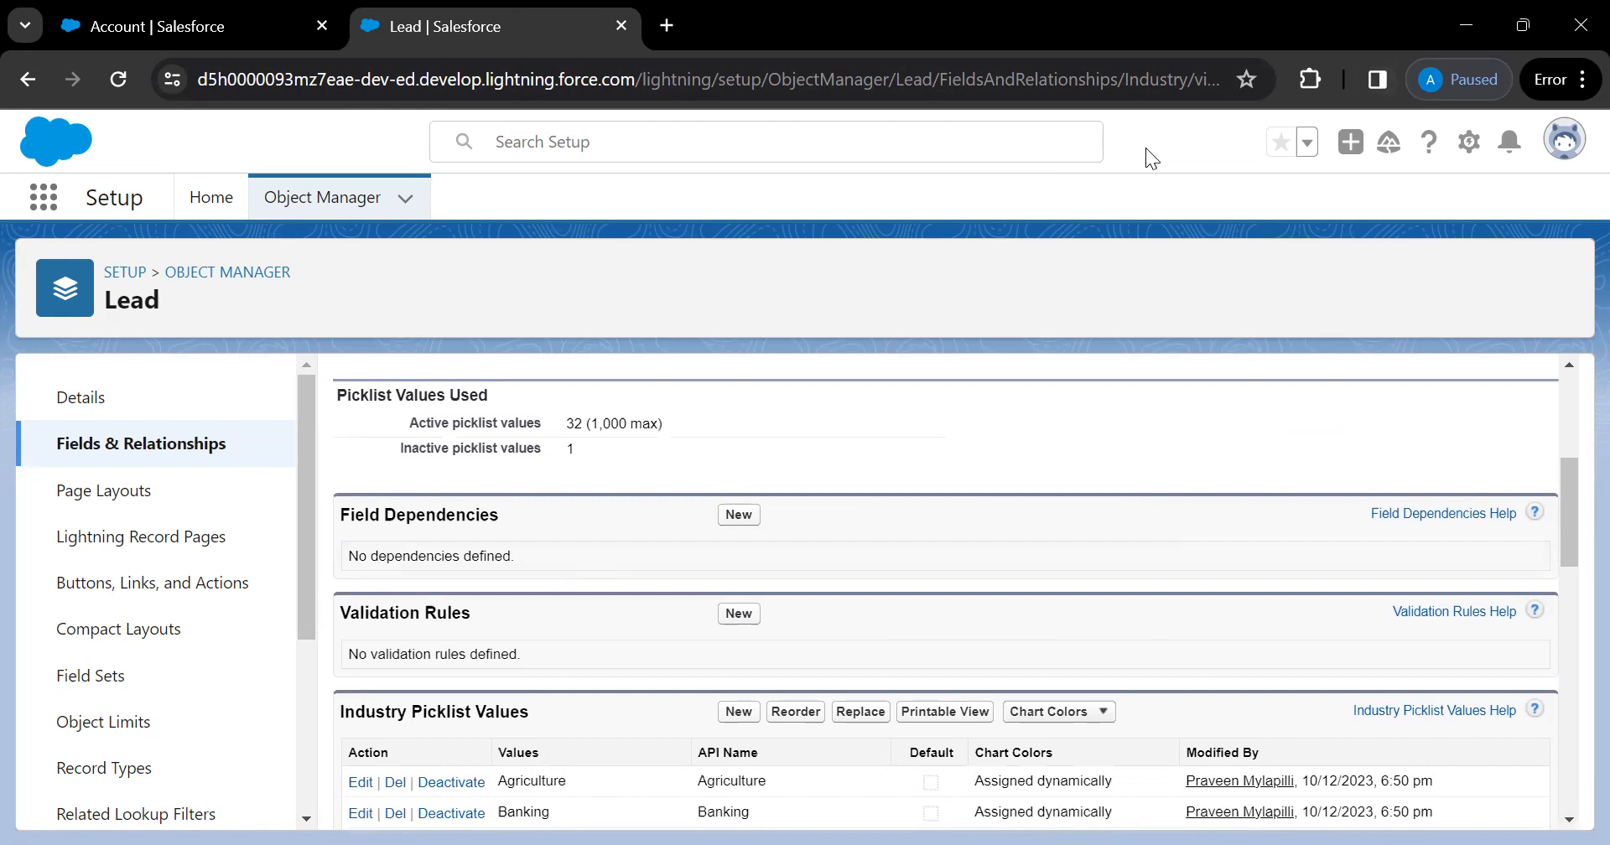
Go to Leads in the main app and start a new lead
{"action": "left_click", "coordinate": [163, 30]}
{"action": "left_click", "coordinate": [474, 201]}
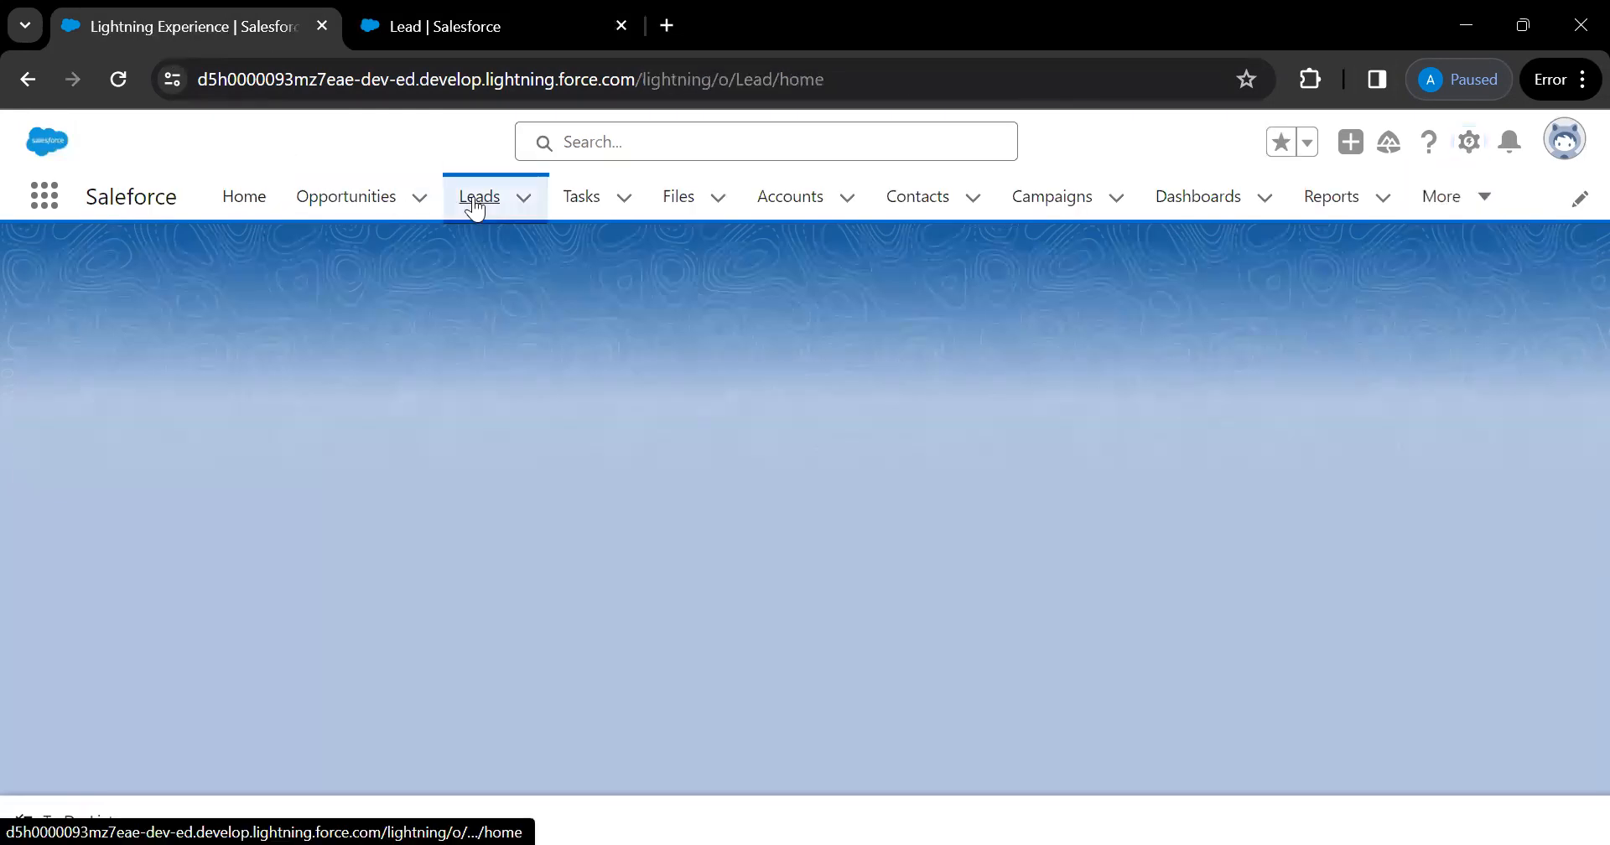
{"action": "left_click", "coordinate": [519, 205]}
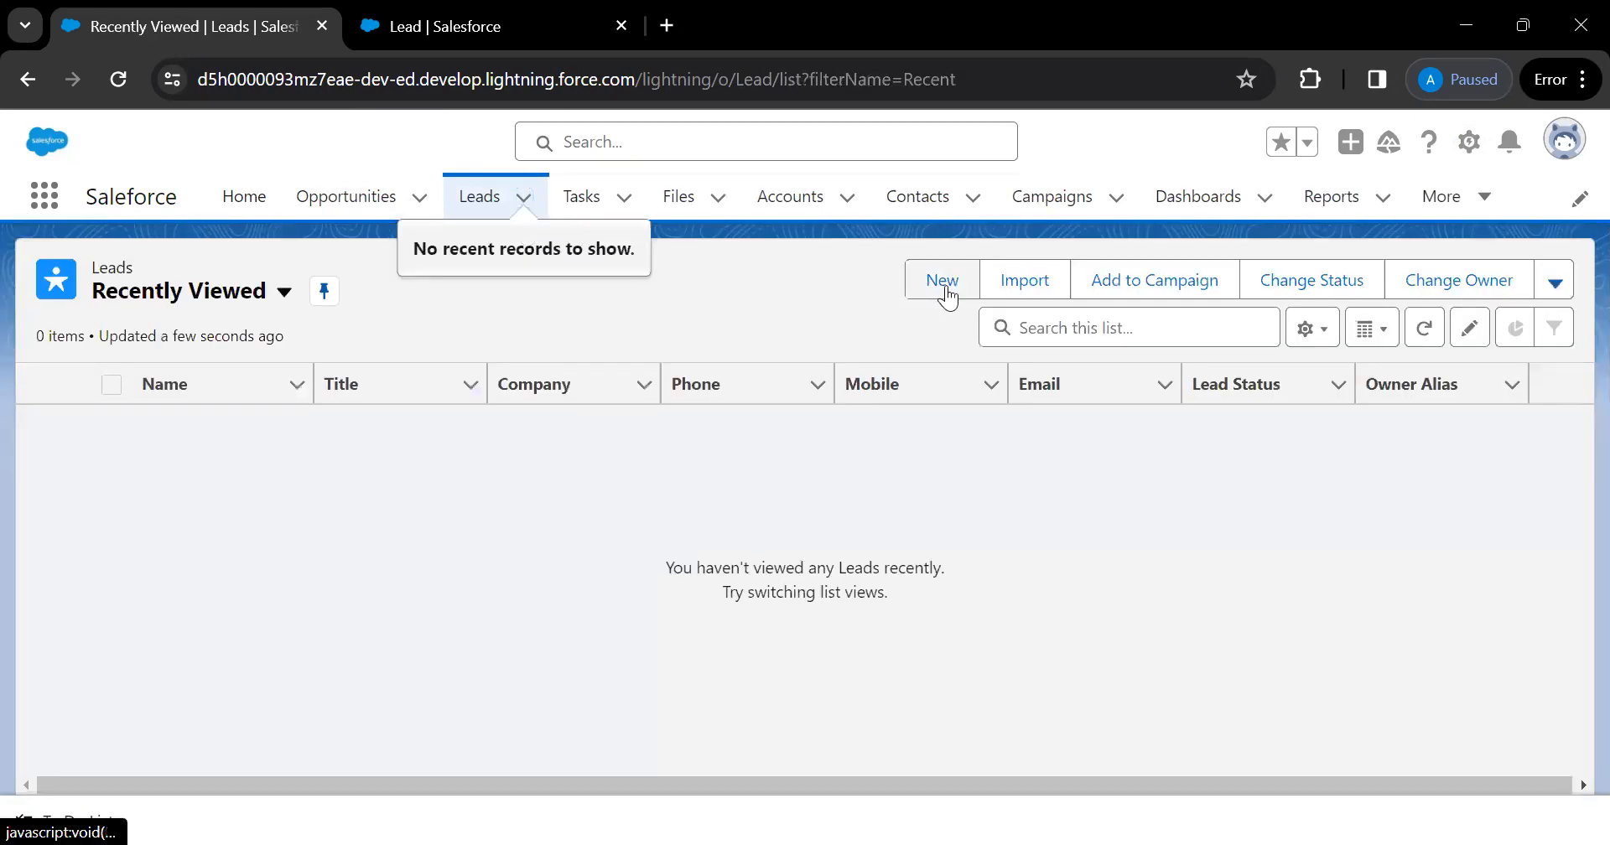
{"action": "left_click", "coordinate": [942, 282]}
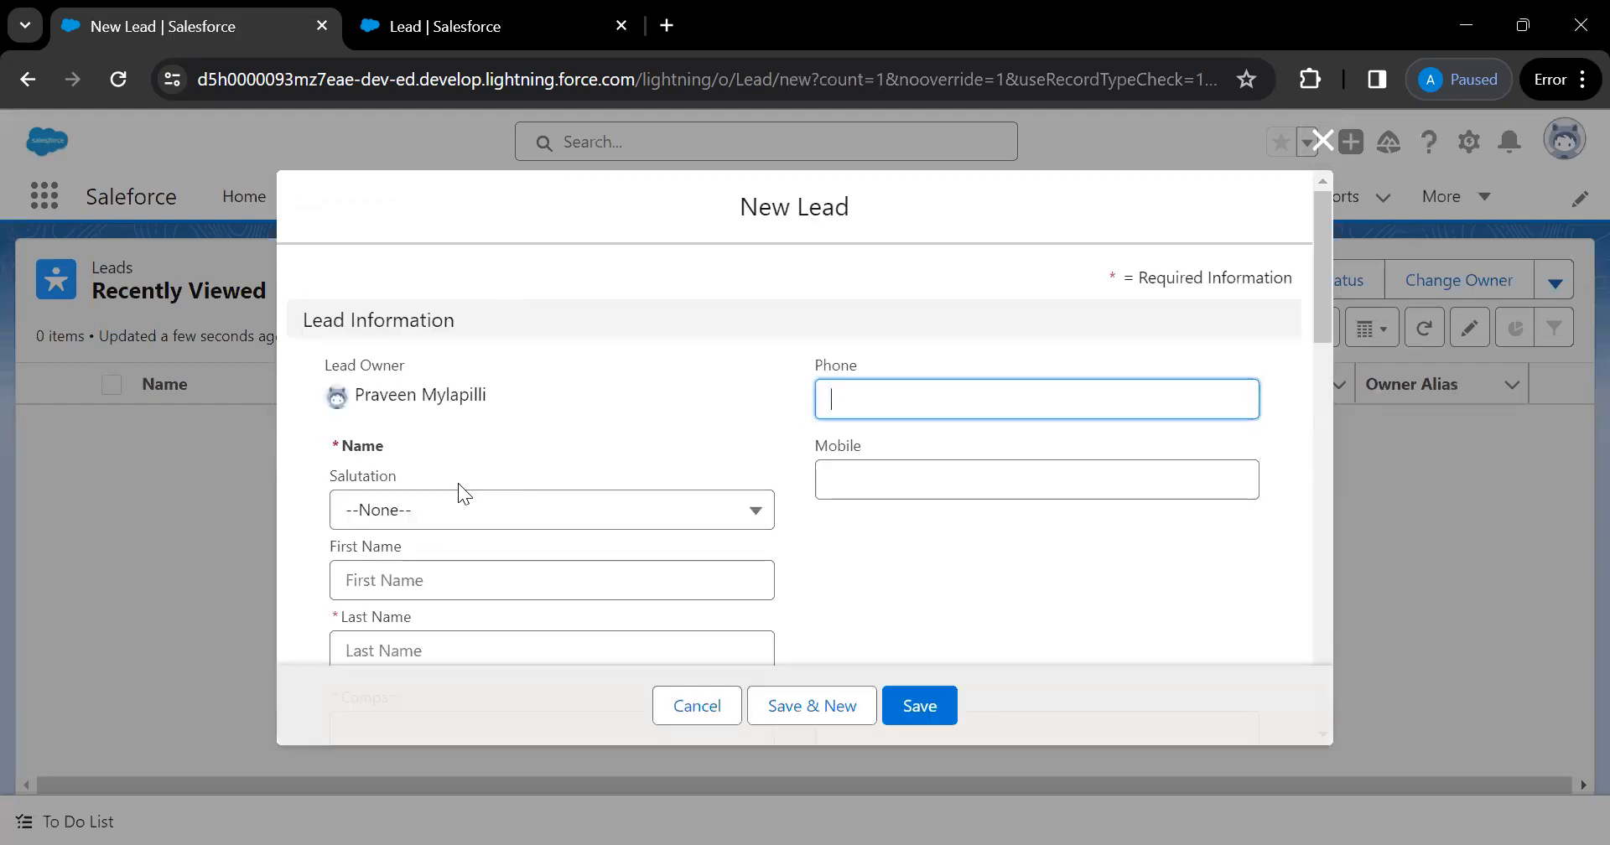
Set salutation Mr., enter the lead's last name, and company IBM
{"action": "left_click", "coordinate": [463, 520]}
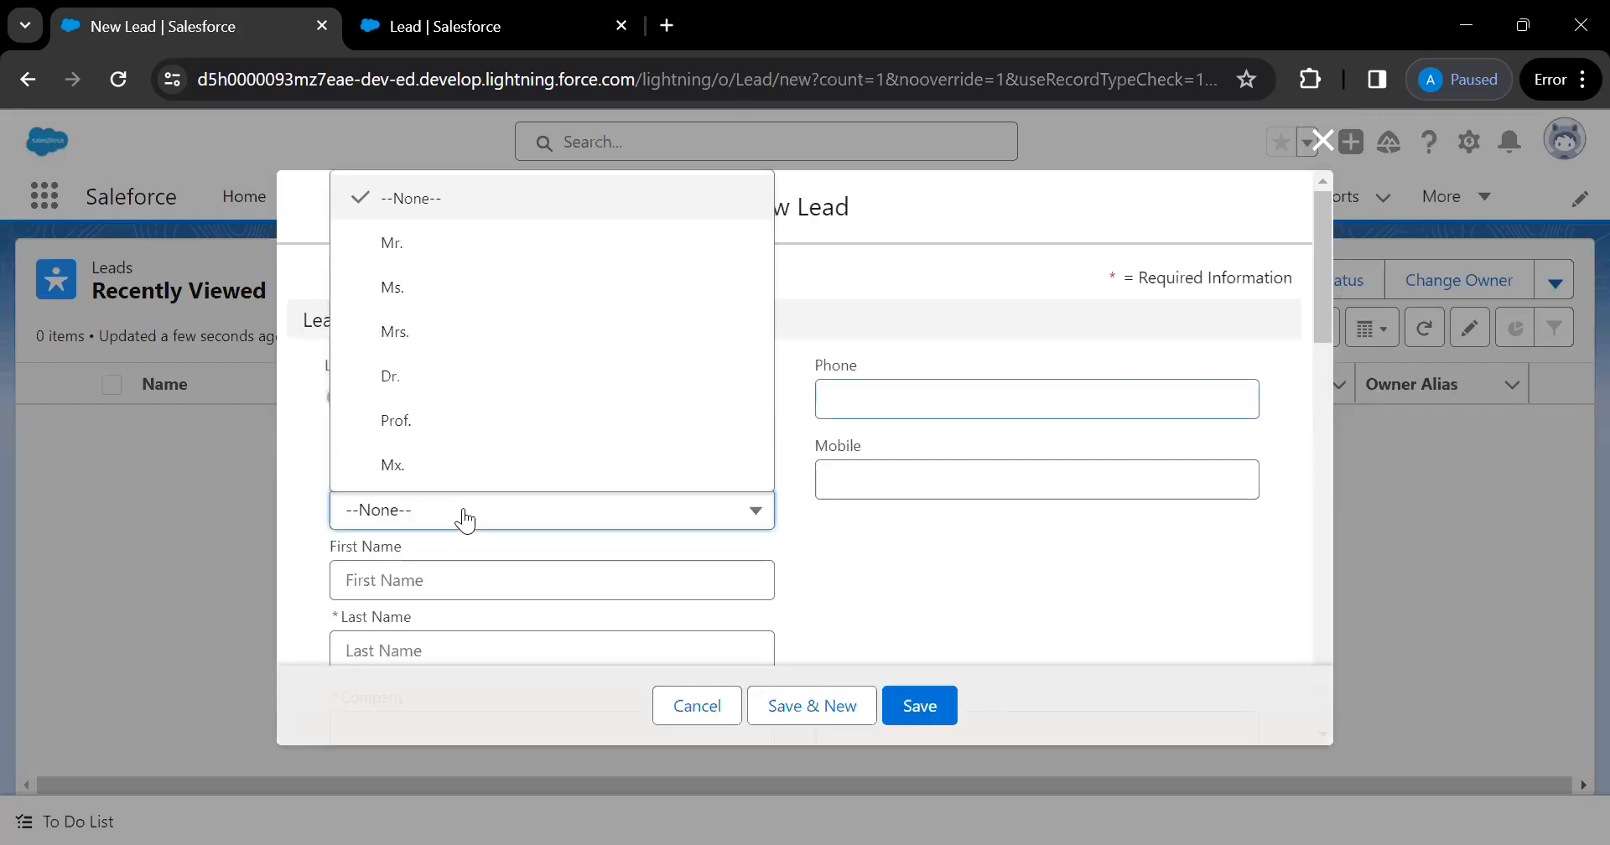
{"action": "left_click", "coordinate": [402, 252]}
{"action": "scroll", "coordinate": [470, 570], "scroll_direction": "down", "scroll_amount": 1}
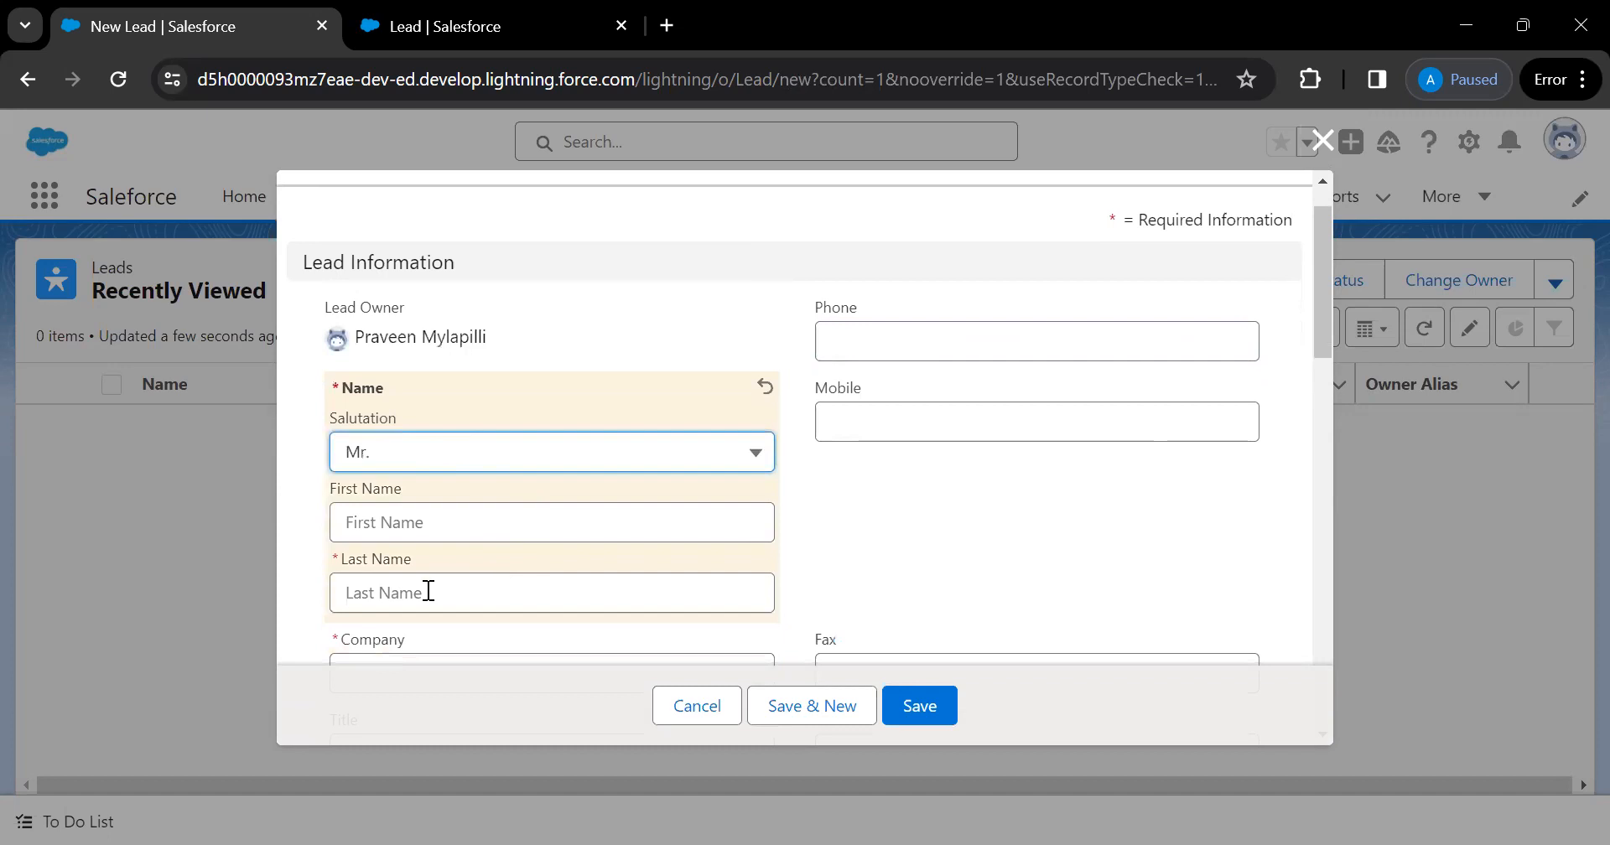
{"action": "left_click", "coordinate": [429, 591]}
{"action": "type", "text": "Prakah"}
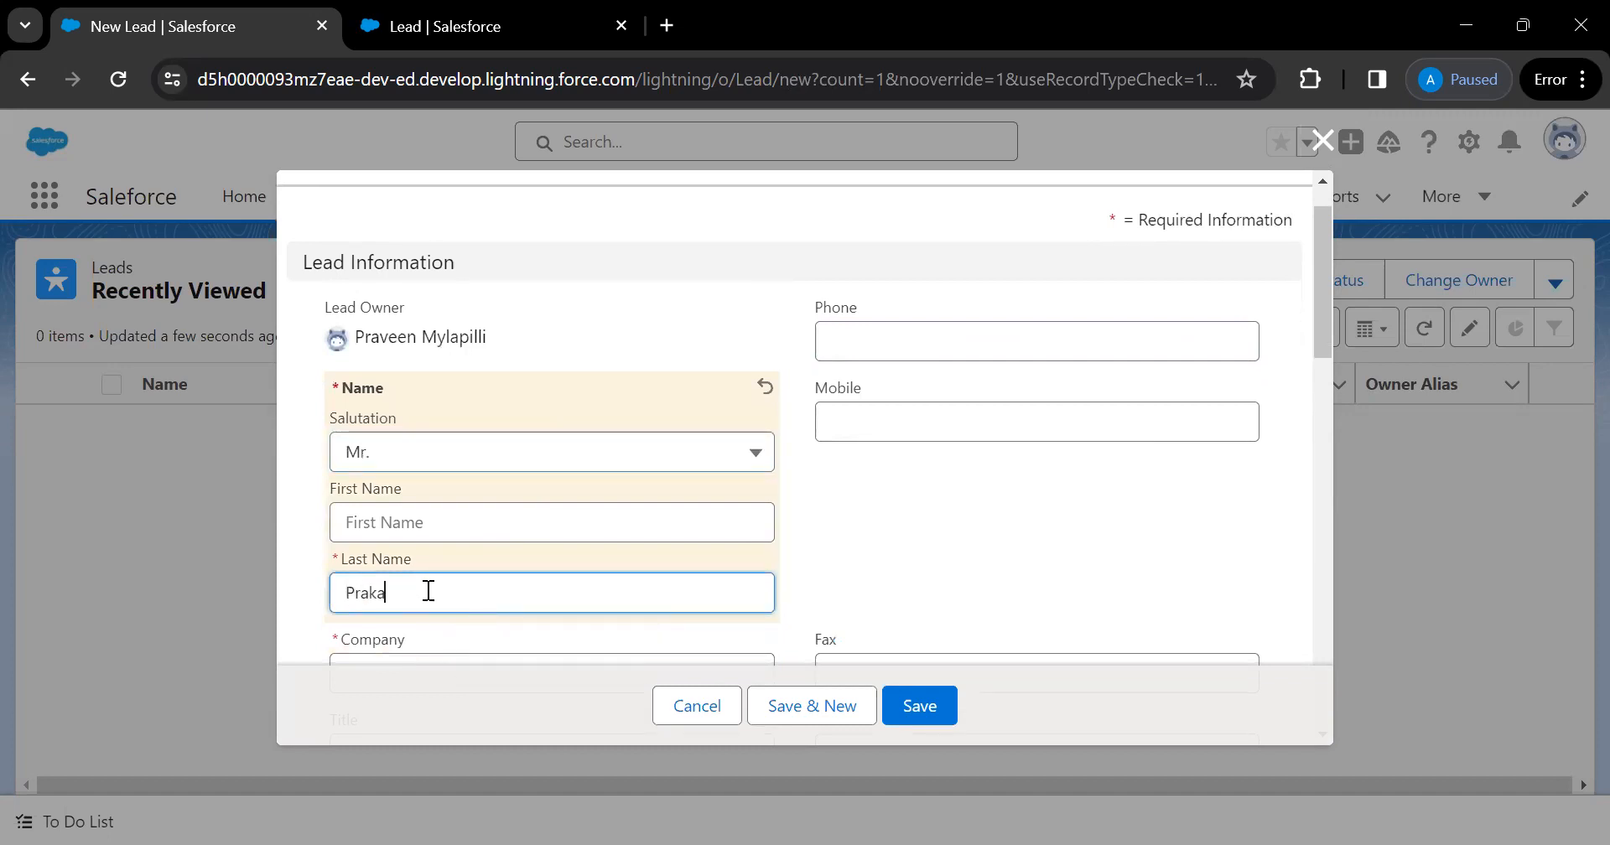
{"action": "scroll", "coordinate": [426, 591], "scroll_direction": "down", "scroll_amount": 2}
{"action": "left_click", "coordinate": [397, 550]}
{"action": "type", "text": "IBM"}
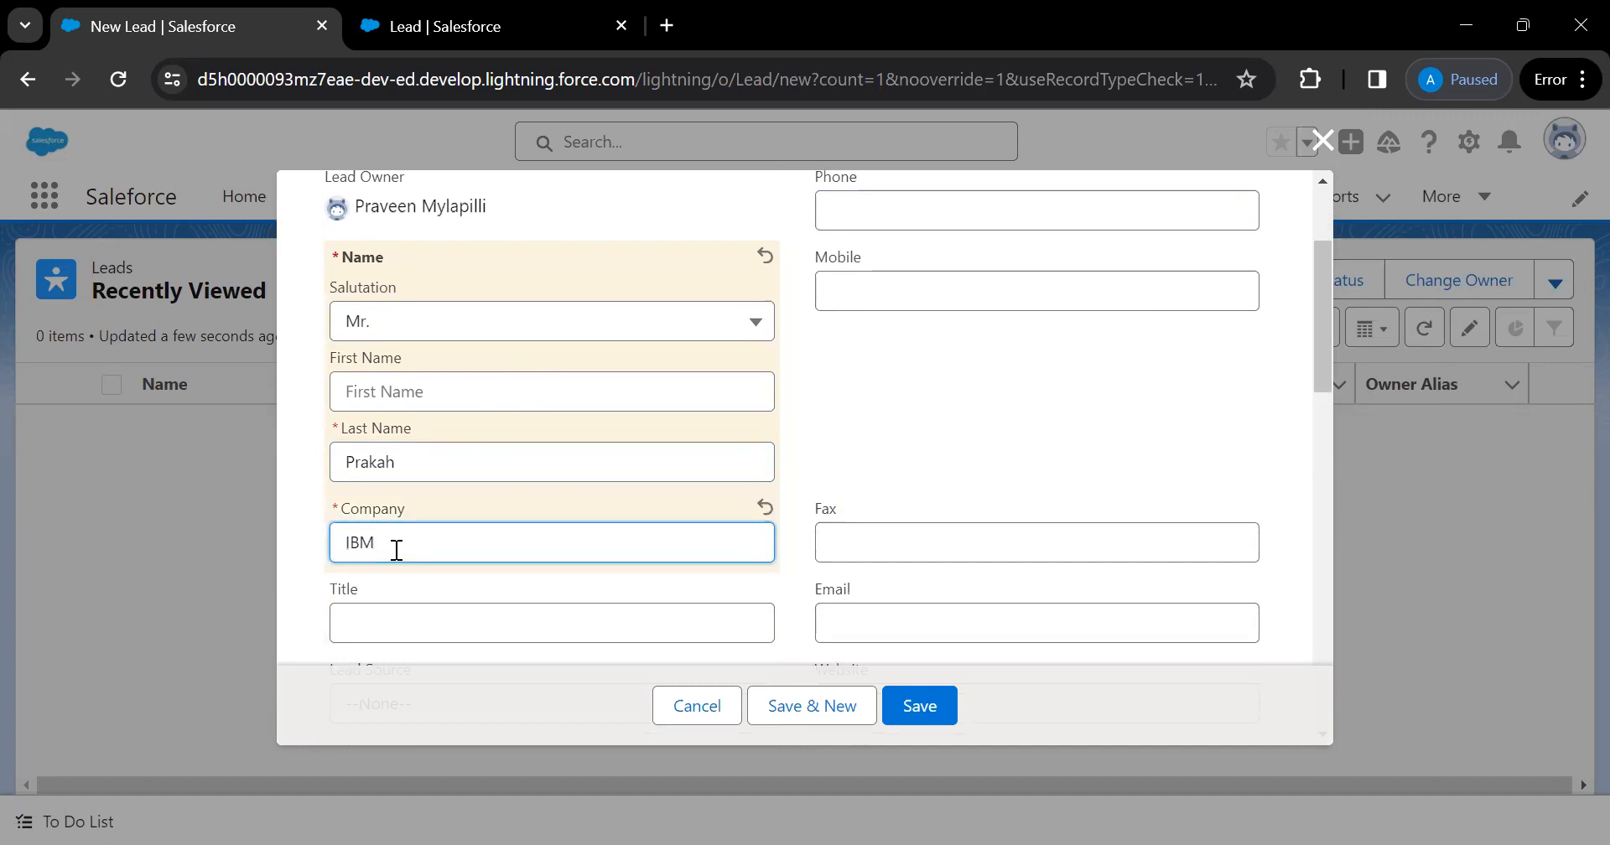
{"action": "scroll", "coordinate": [396, 550], "scroll_direction": "down", "scroll_amount": 2}
Choose Partner Referral source and Consulting industry, enter the mobile number, and save the lead
{"action": "left_click", "coordinate": [436, 600]}
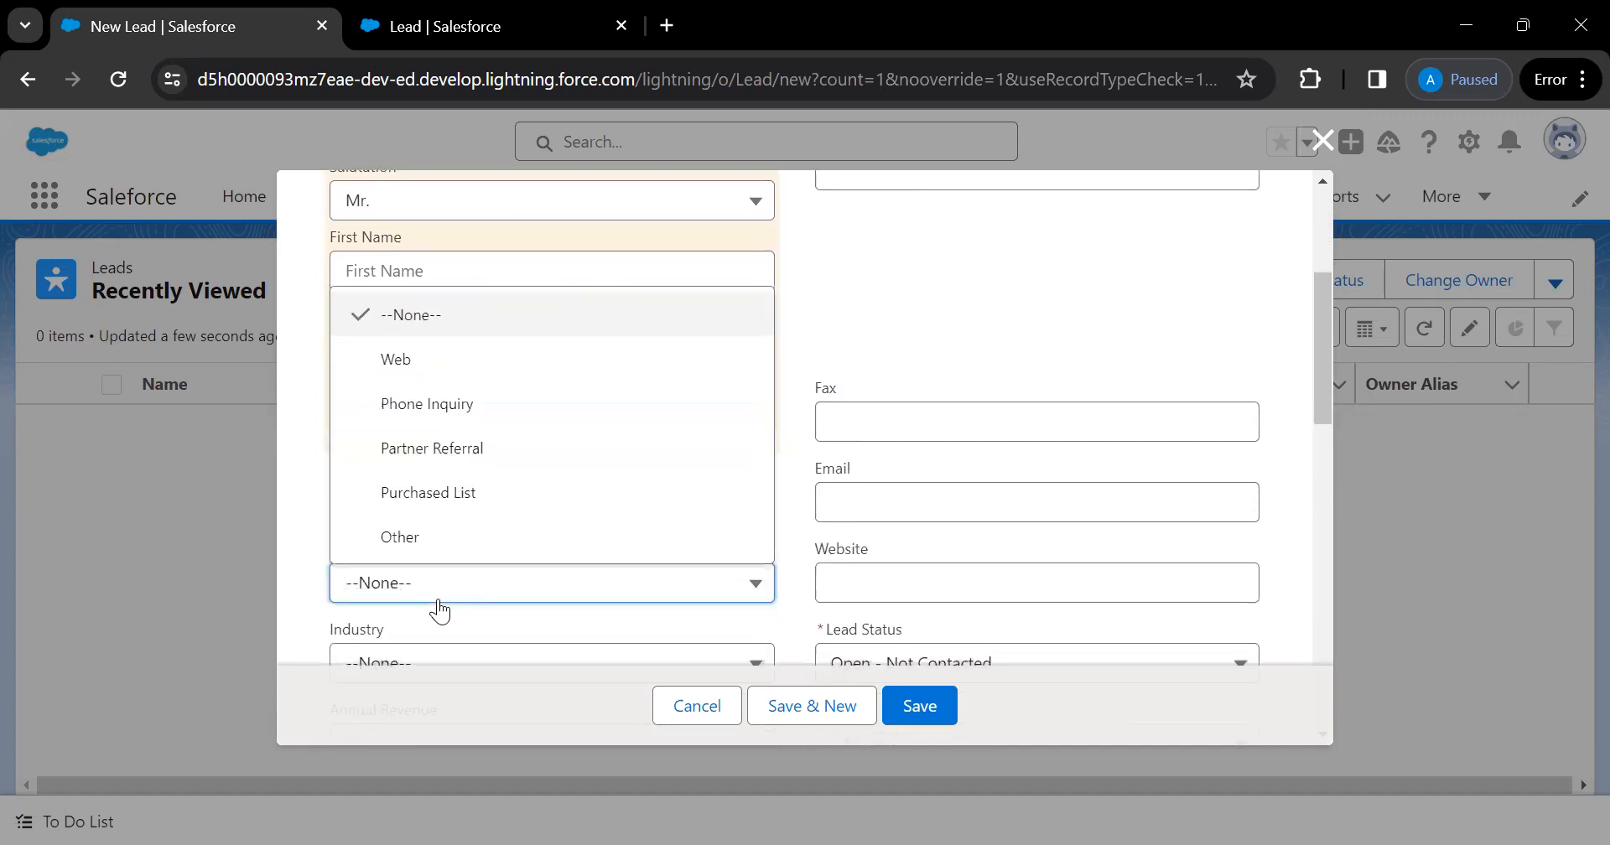
{"action": "left_click", "coordinate": [514, 453]}
{"action": "scroll", "coordinate": [494, 470], "scroll_direction": "down", "scroll_amount": 2}
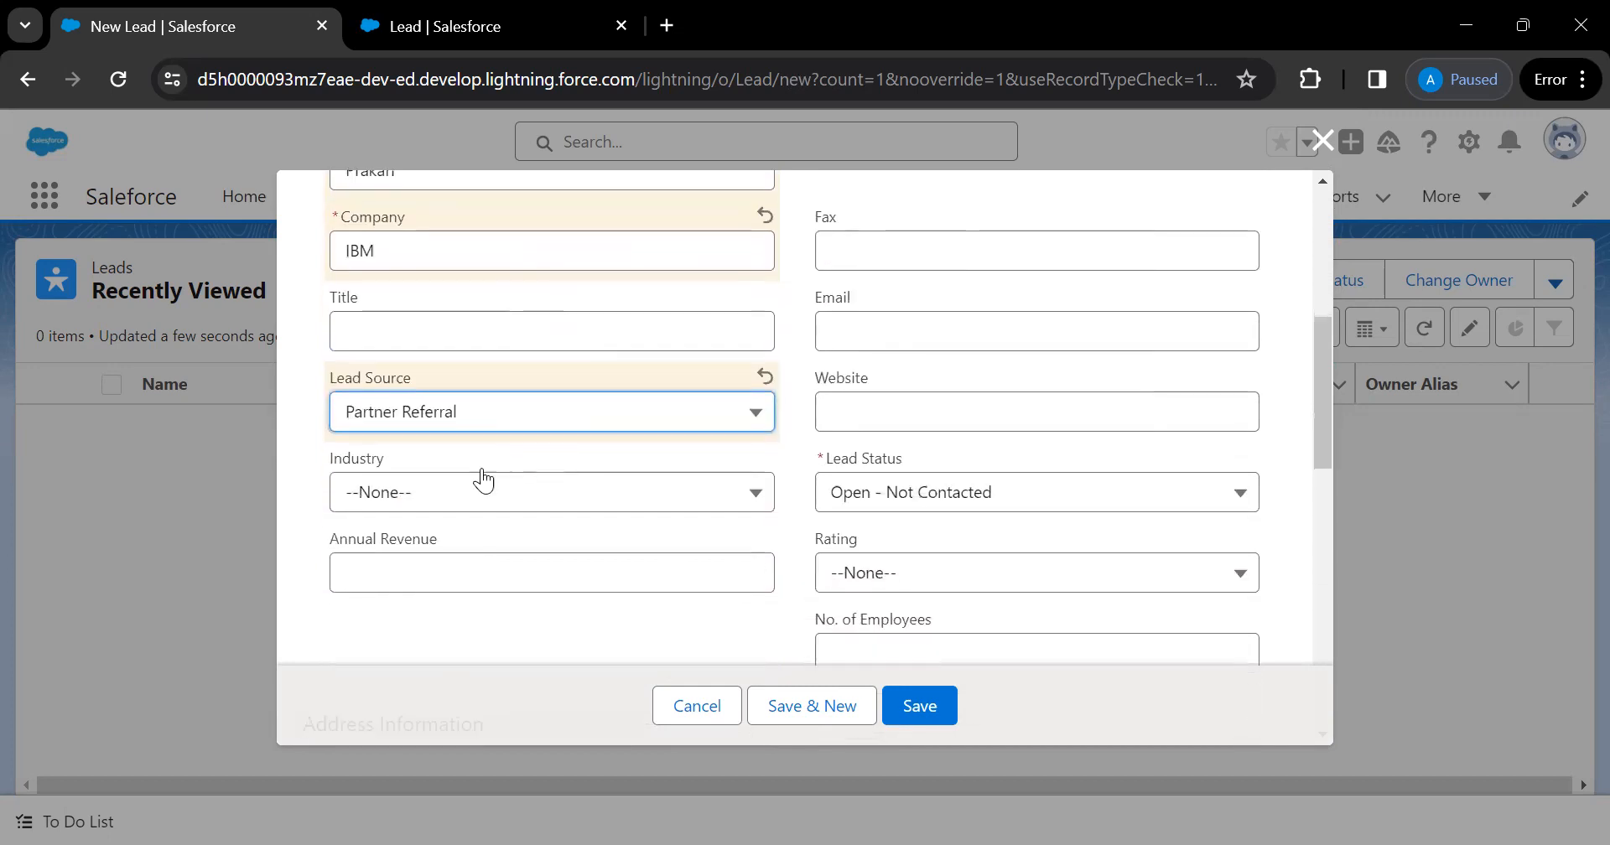
{"action": "left_click", "coordinate": [428, 495]}
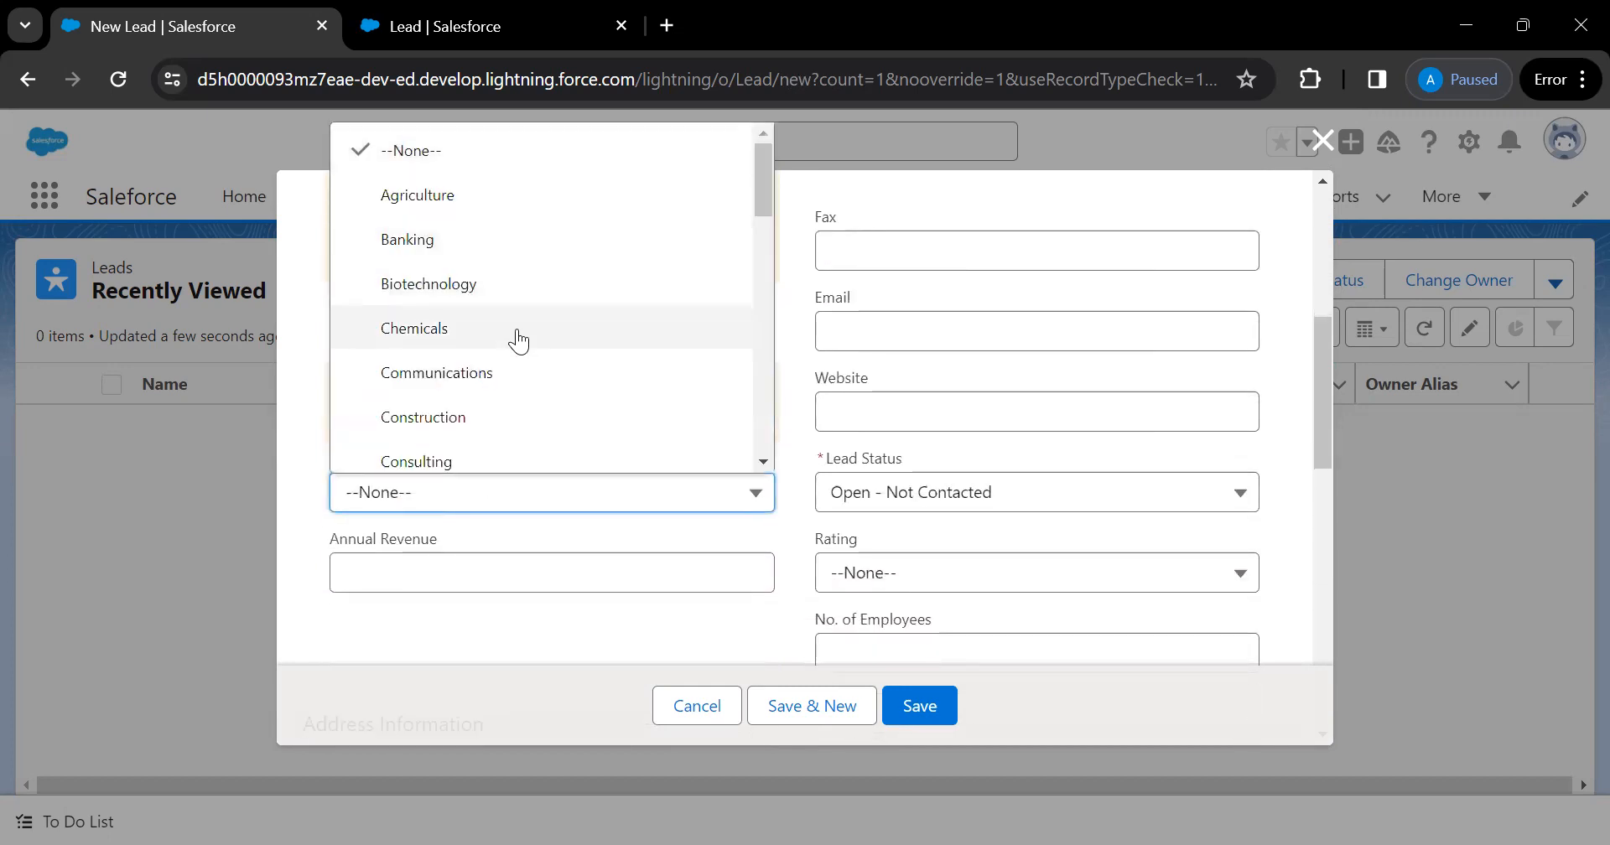
{"action": "left_click", "coordinate": [443, 462]}
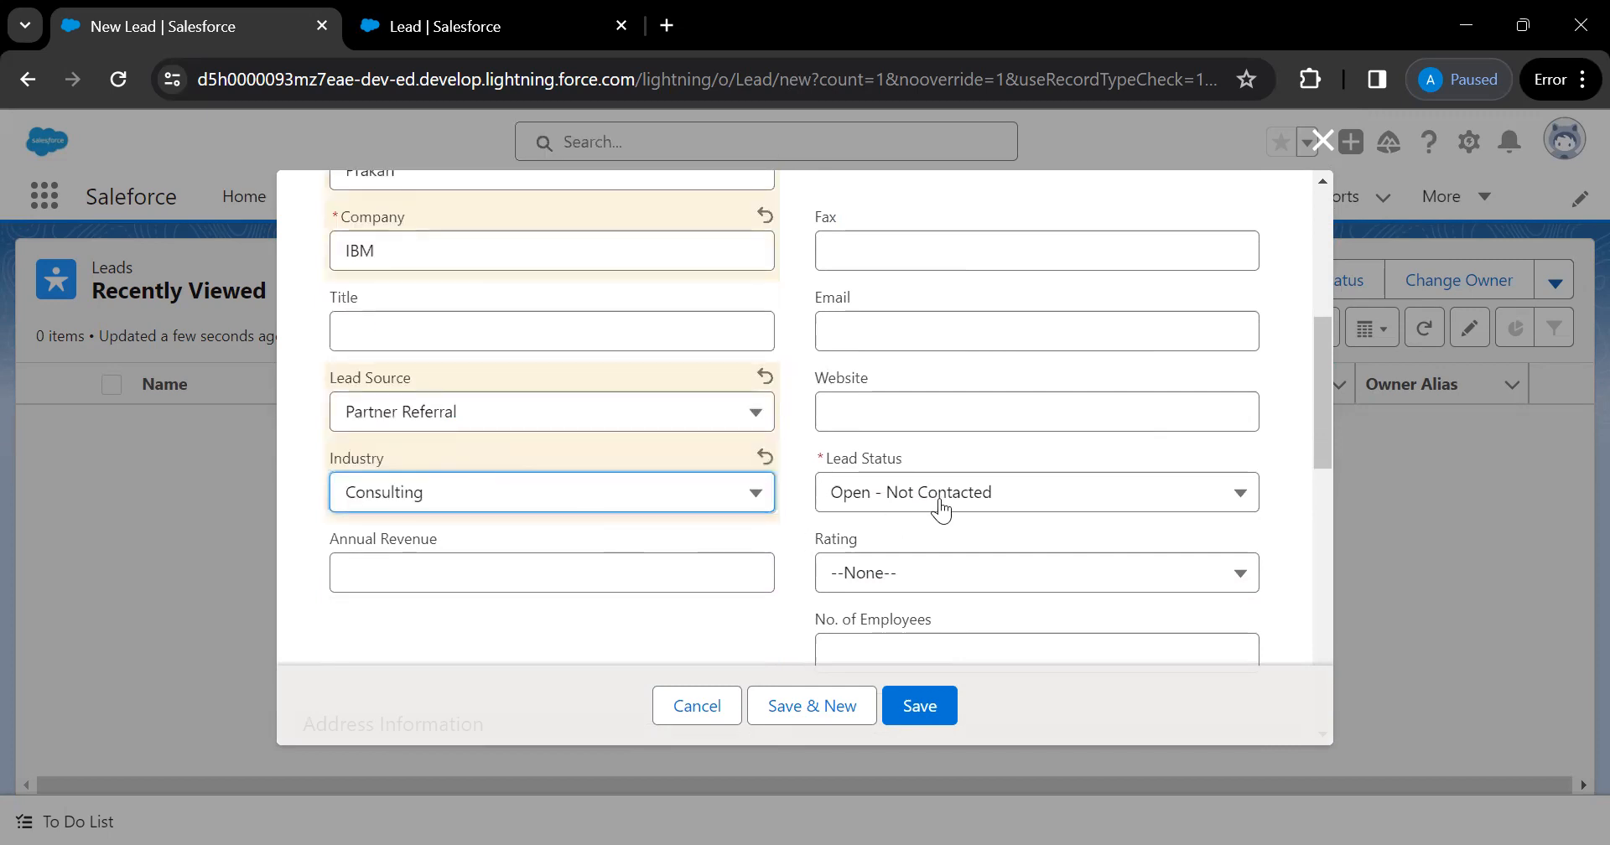
{"action": "scroll", "coordinate": [919, 390], "scroll_direction": "up", "scroll_amount": 5}
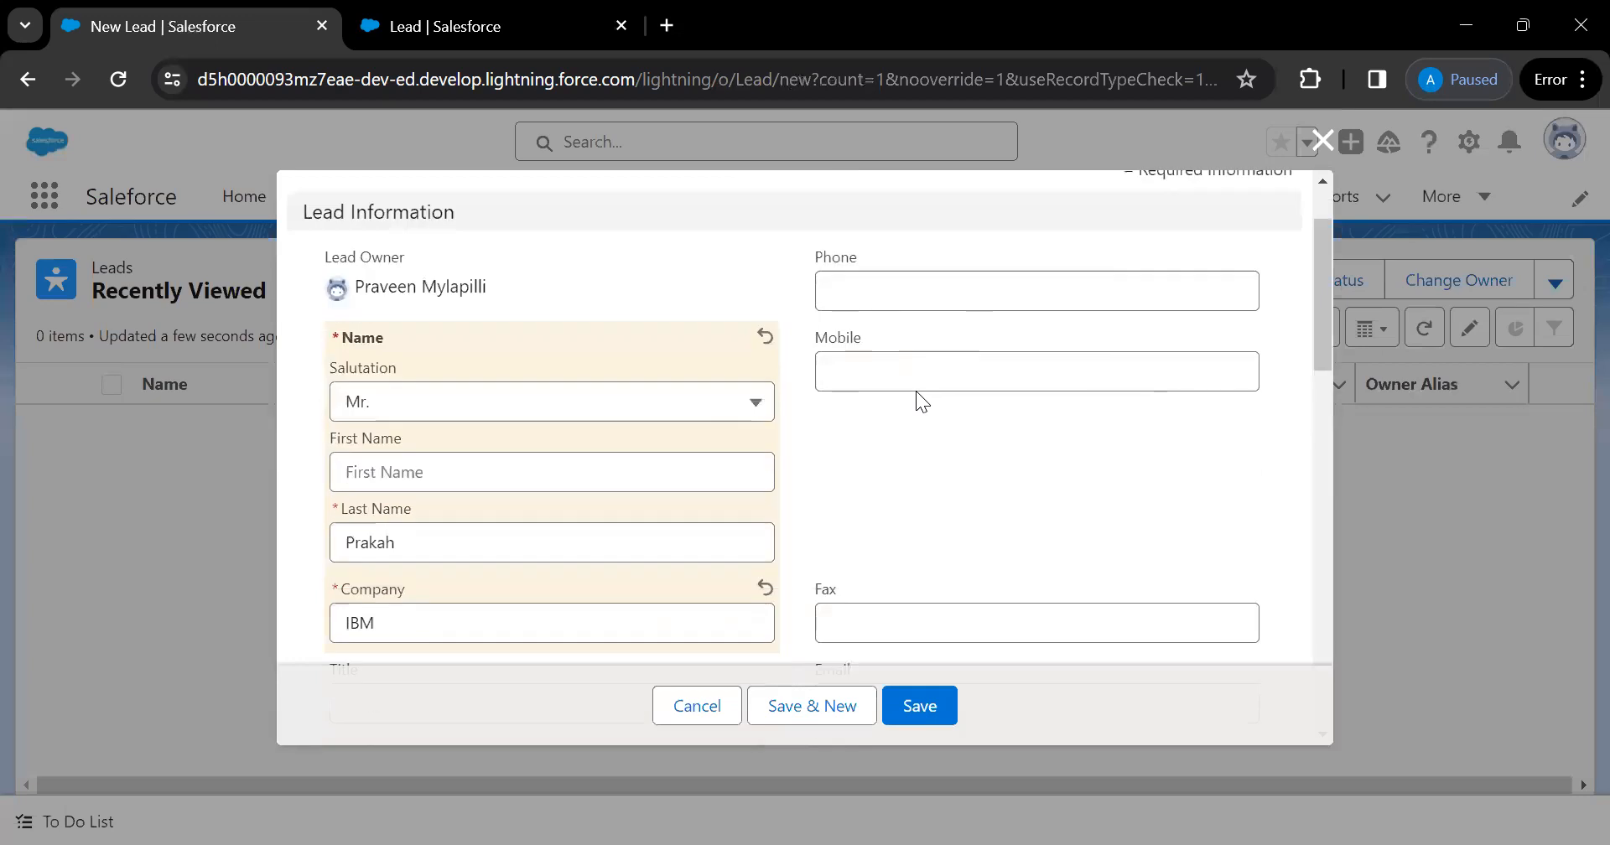
{"action": "scroll", "coordinate": [916, 391], "scroll_direction": "down", "scroll_amount": 3}
{"action": "scroll", "coordinate": [915, 390], "scroll_direction": "up", "scroll_amount": 2}
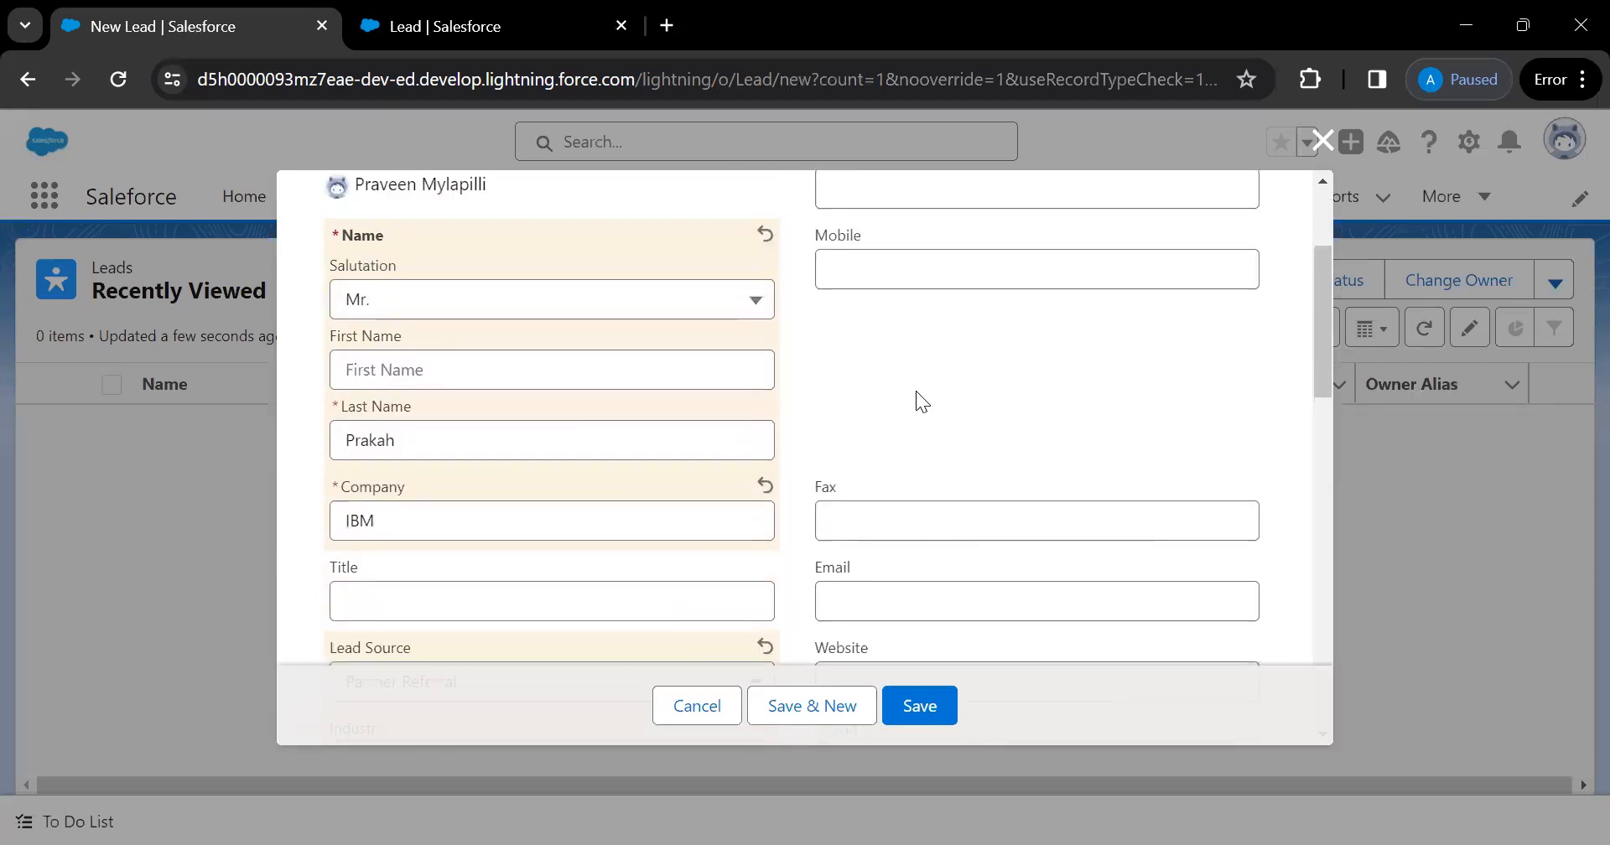
{"action": "left_click", "coordinate": [902, 279]}
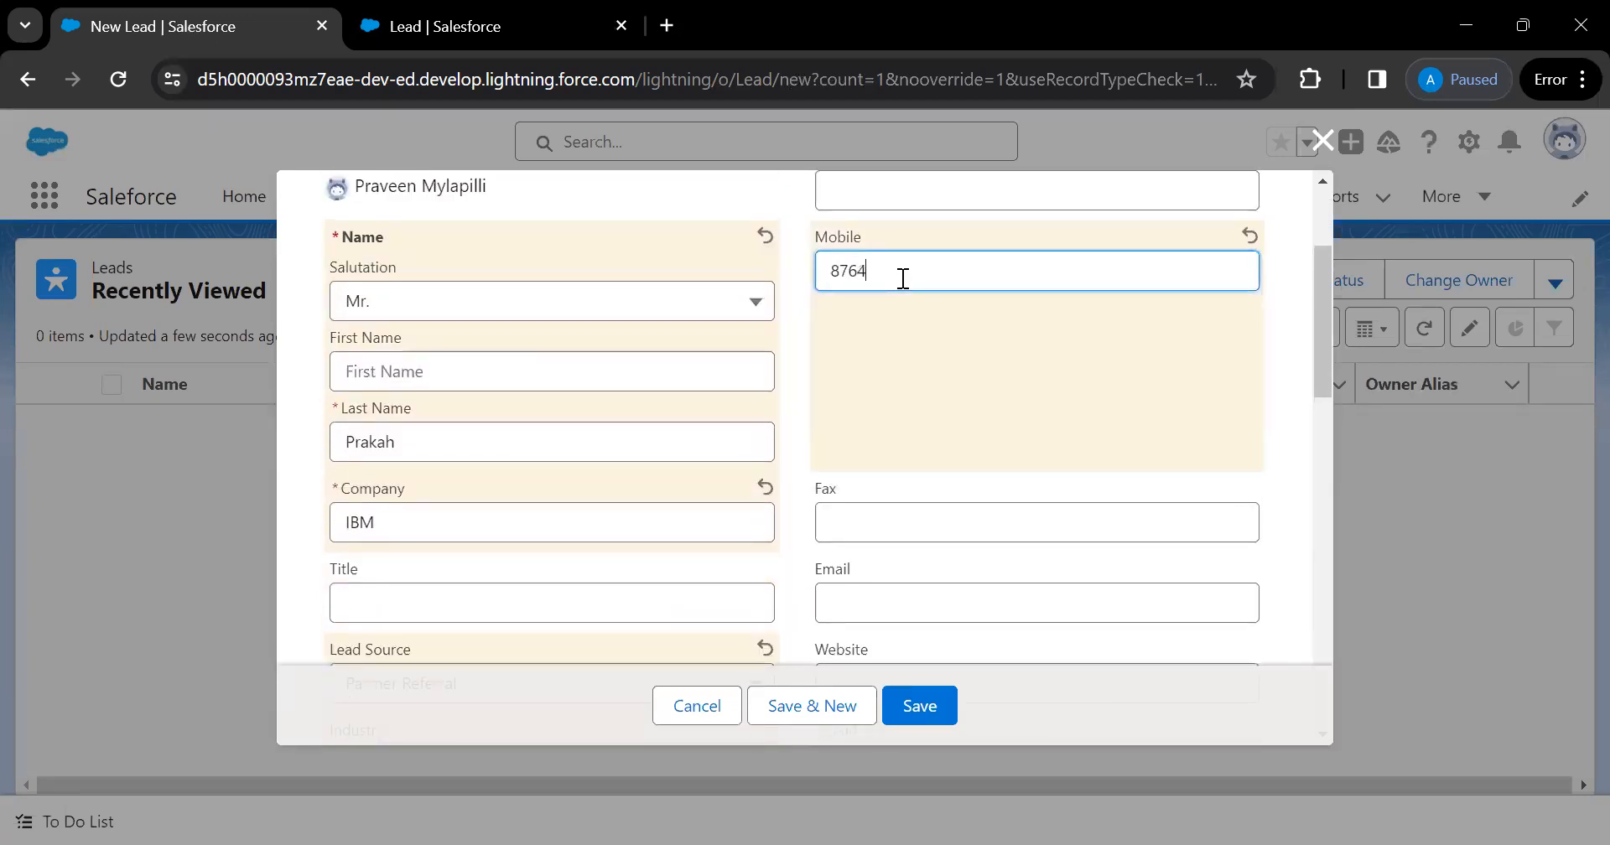
{"action": "scroll", "coordinate": [902, 278], "scroll_direction": "down", "scroll_amount": 8}
{"action": "left_click", "coordinate": [920, 706]}
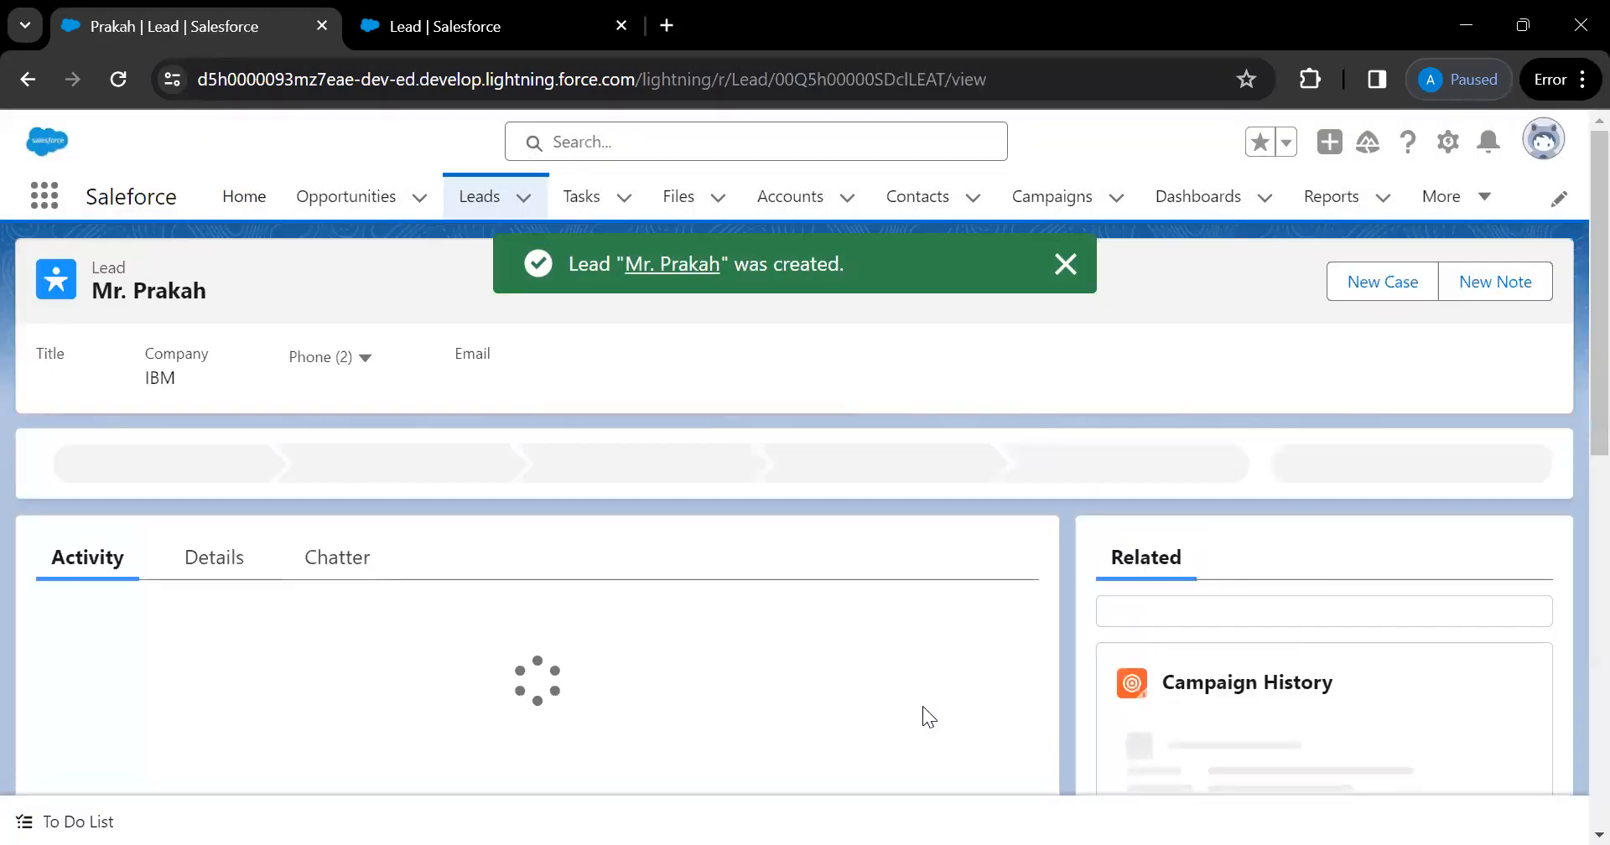
Open the new lead's record and choose Convert from its actions dropdown
{"action": "left_click", "coordinate": [245, 553]}
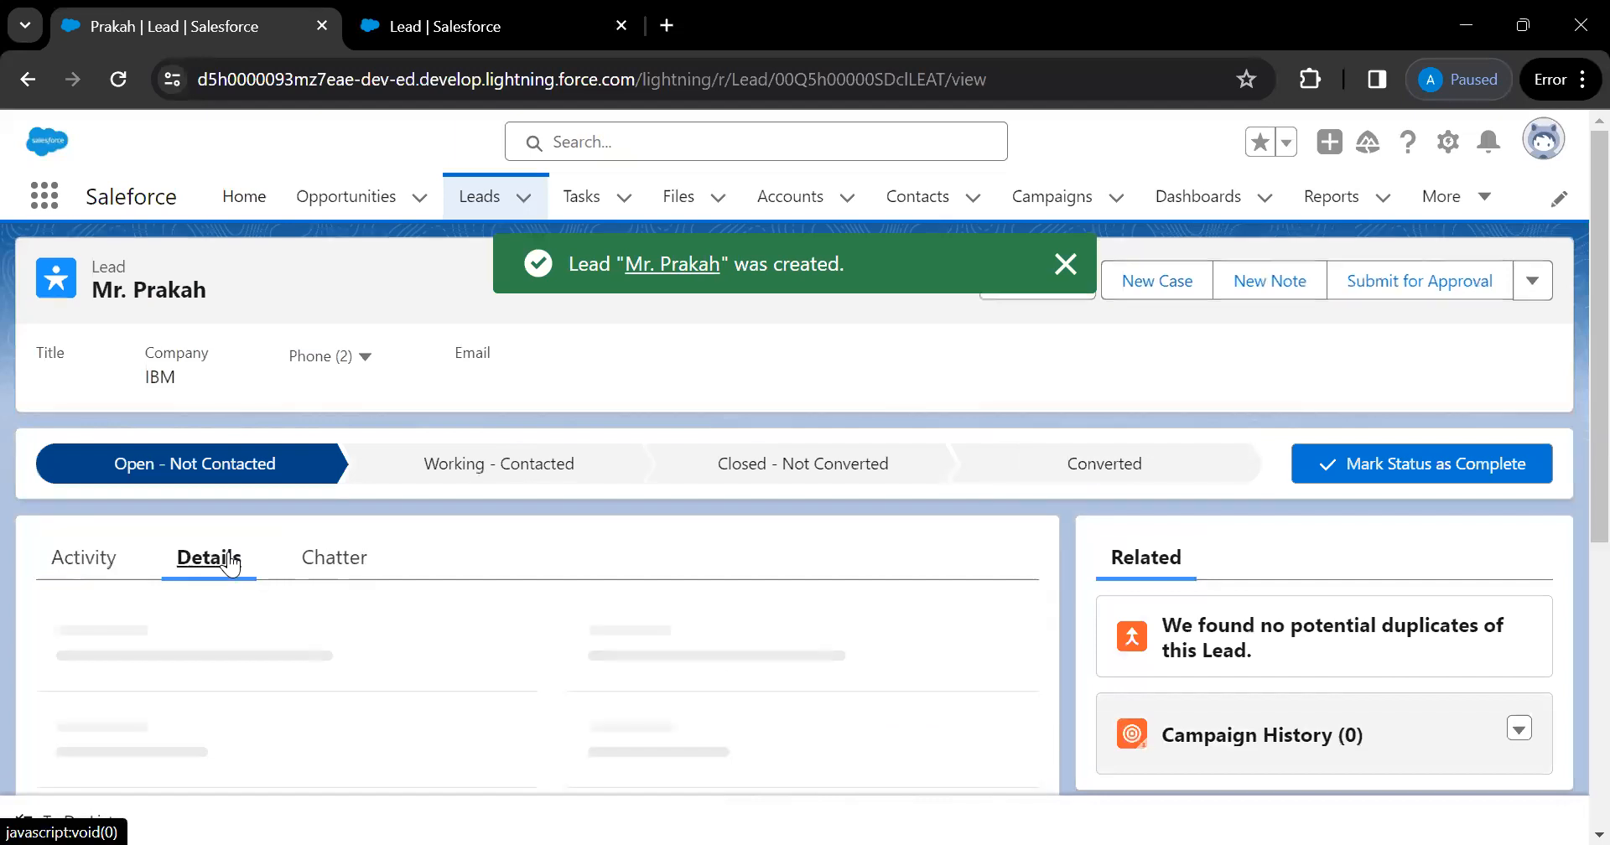
{"action": "scroll", "coordinate": [637, 537], "scroll_direction": "down", "scroll_amount": 3}
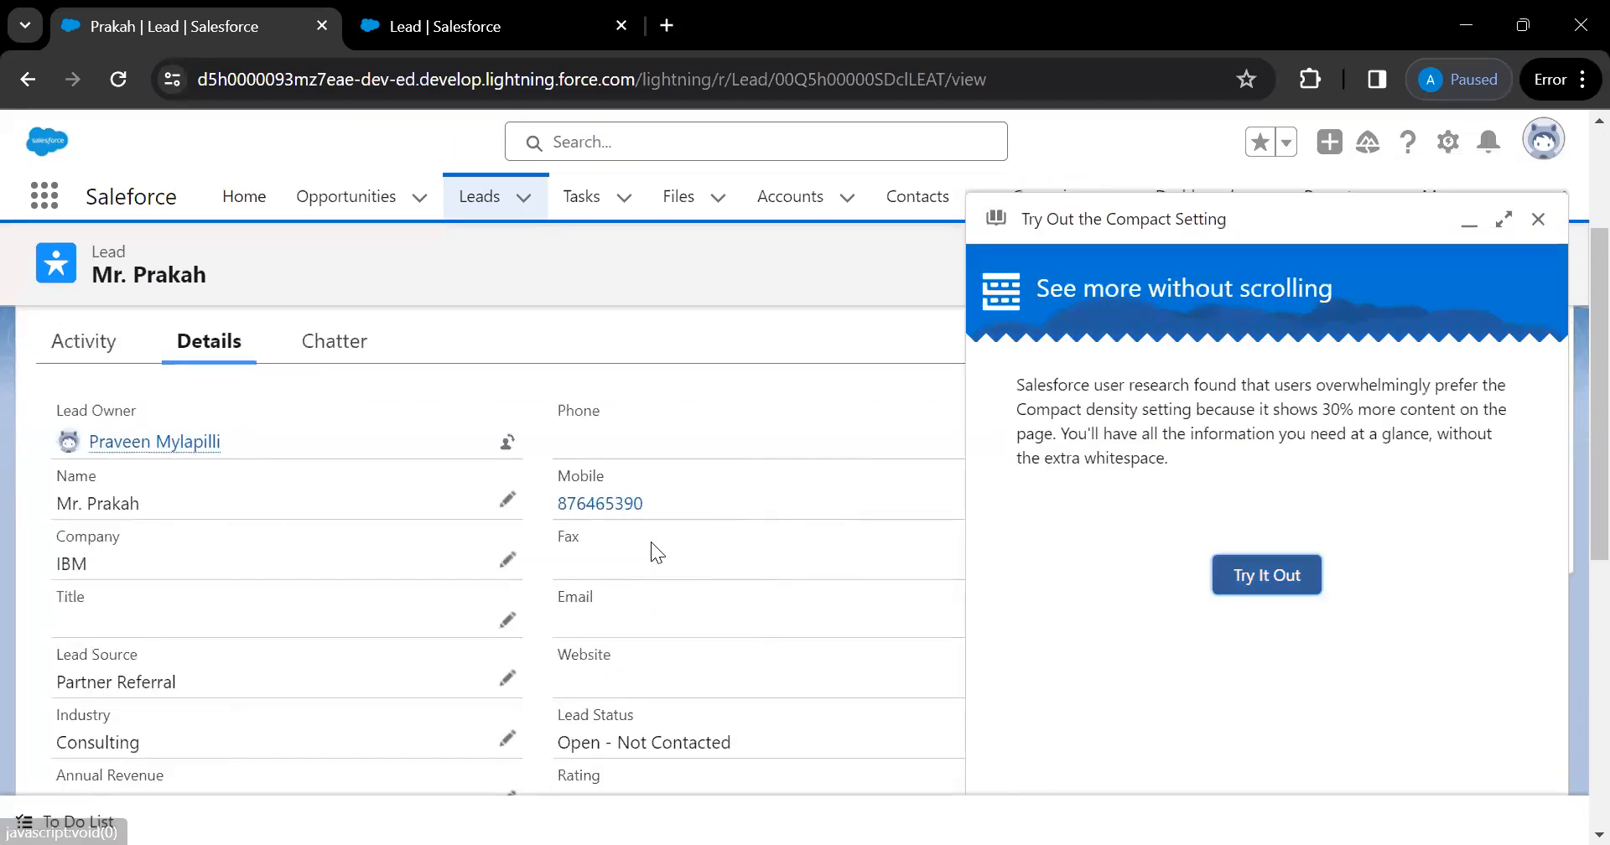
{"action": "left_click", "coordinate": [1538, 219]}
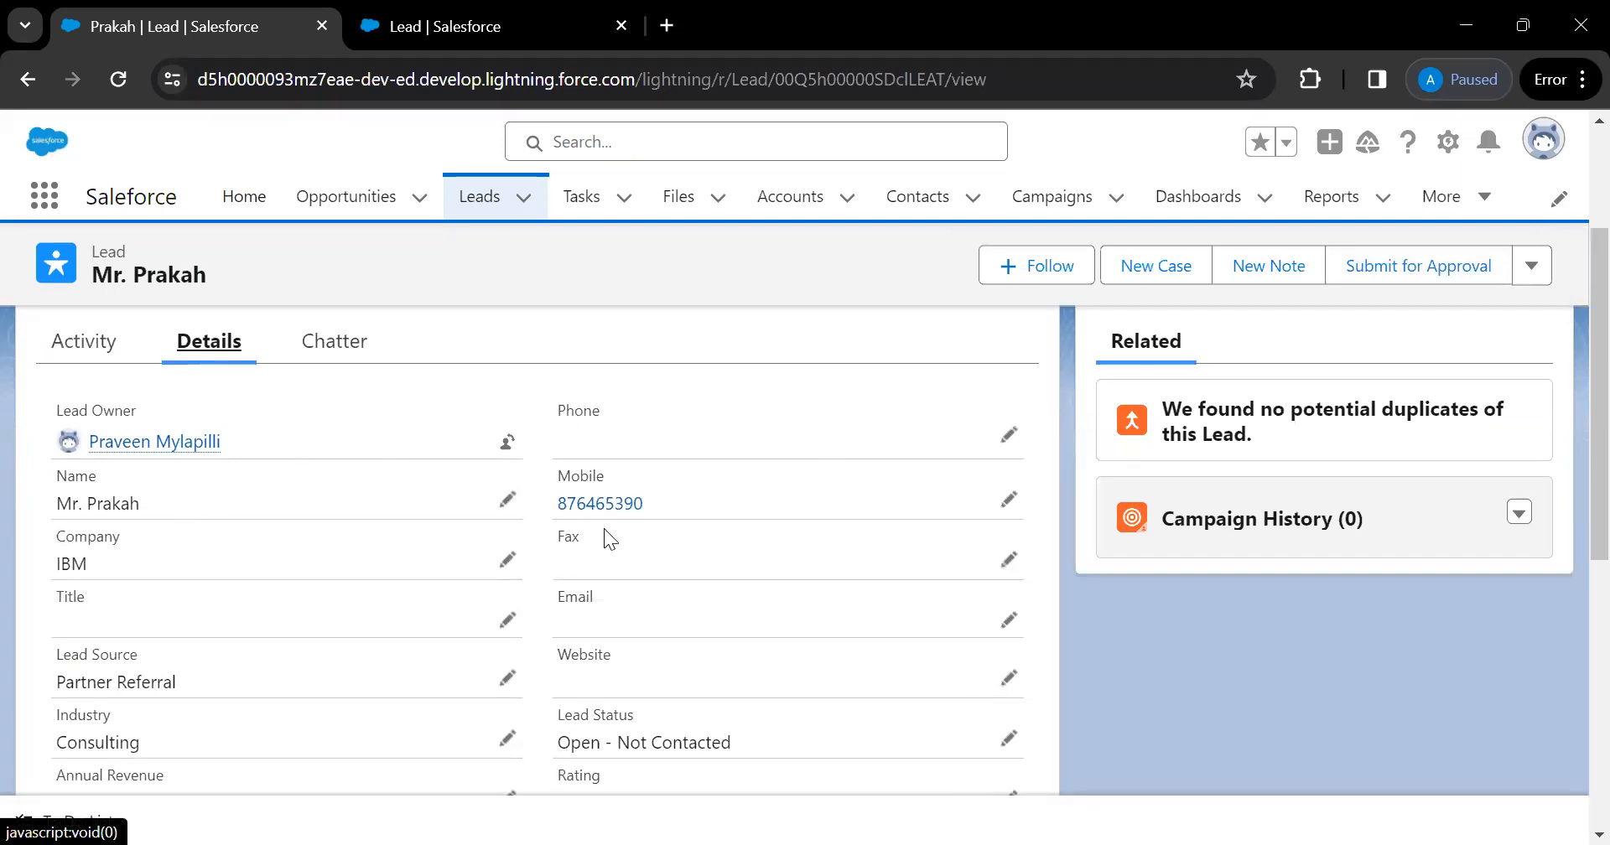
{"action": "scroll", "coordinate": [214, 703], "scroll_direction": "down", "scroll_amount": 1}
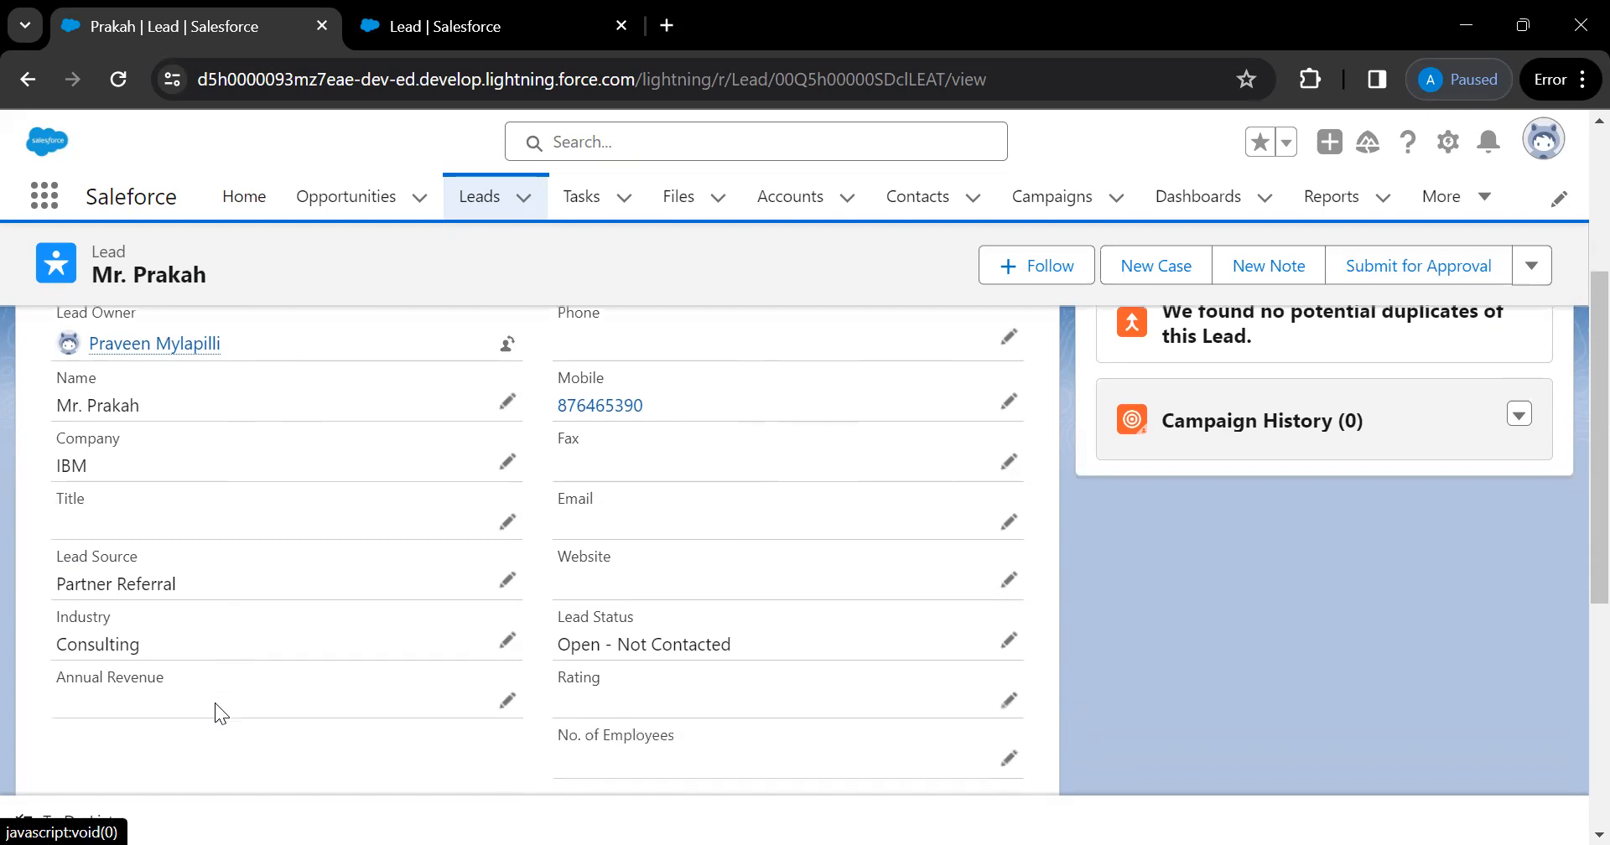
{"action": "scroll", "coordinate": [781, 563], "scroll_direction": "up", "scroll_amount": 3}
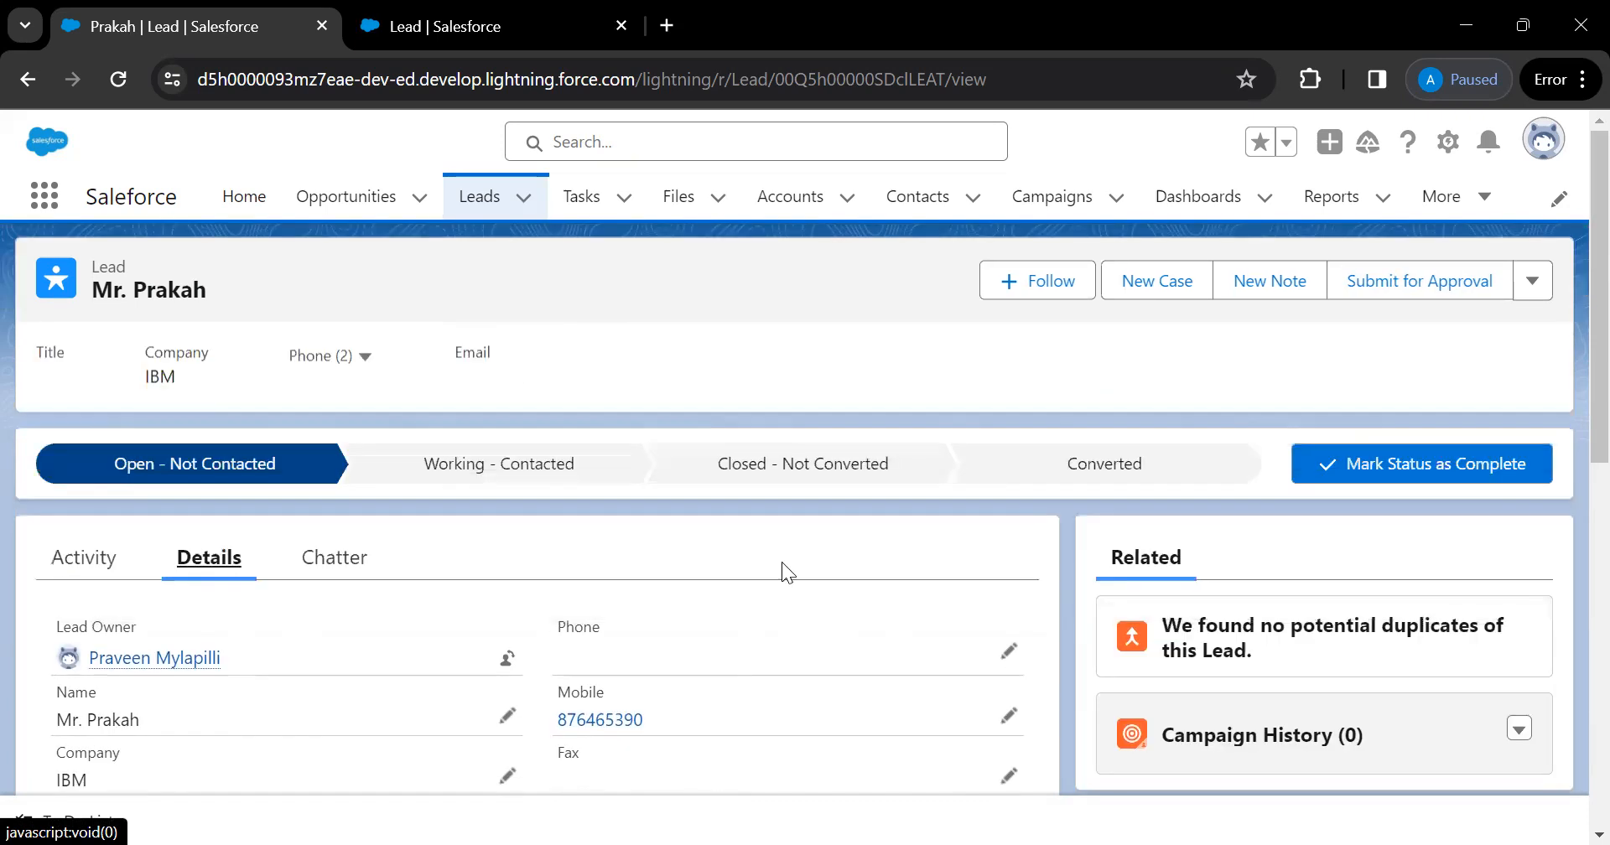
{"action": "left_click", "coordinate": [1534, 290]}
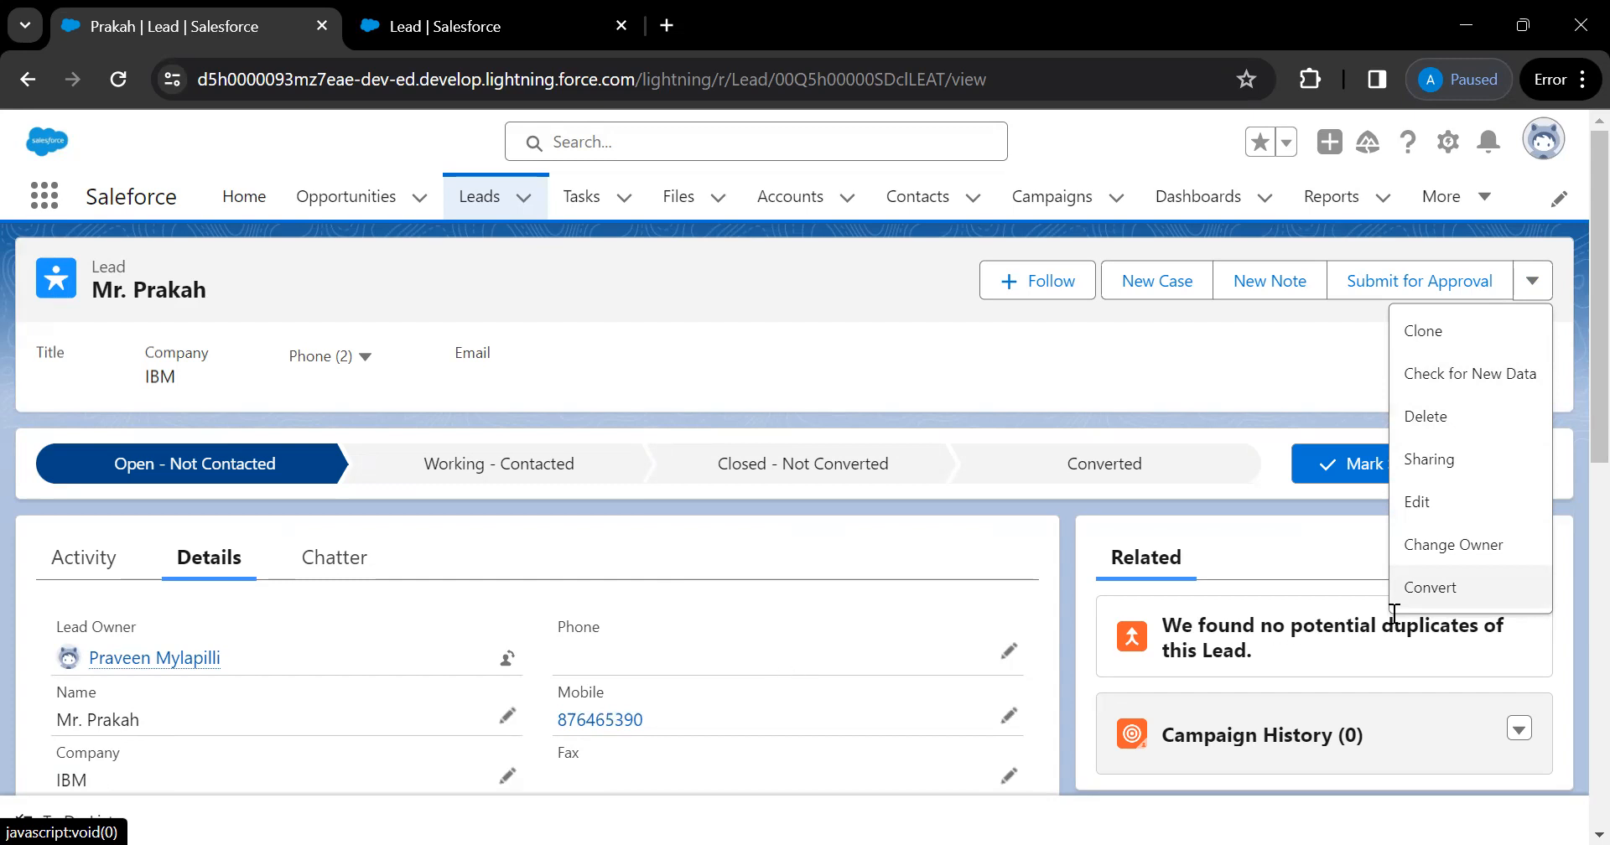
{"action": "left_click", "coordinate": [1471, 590]}
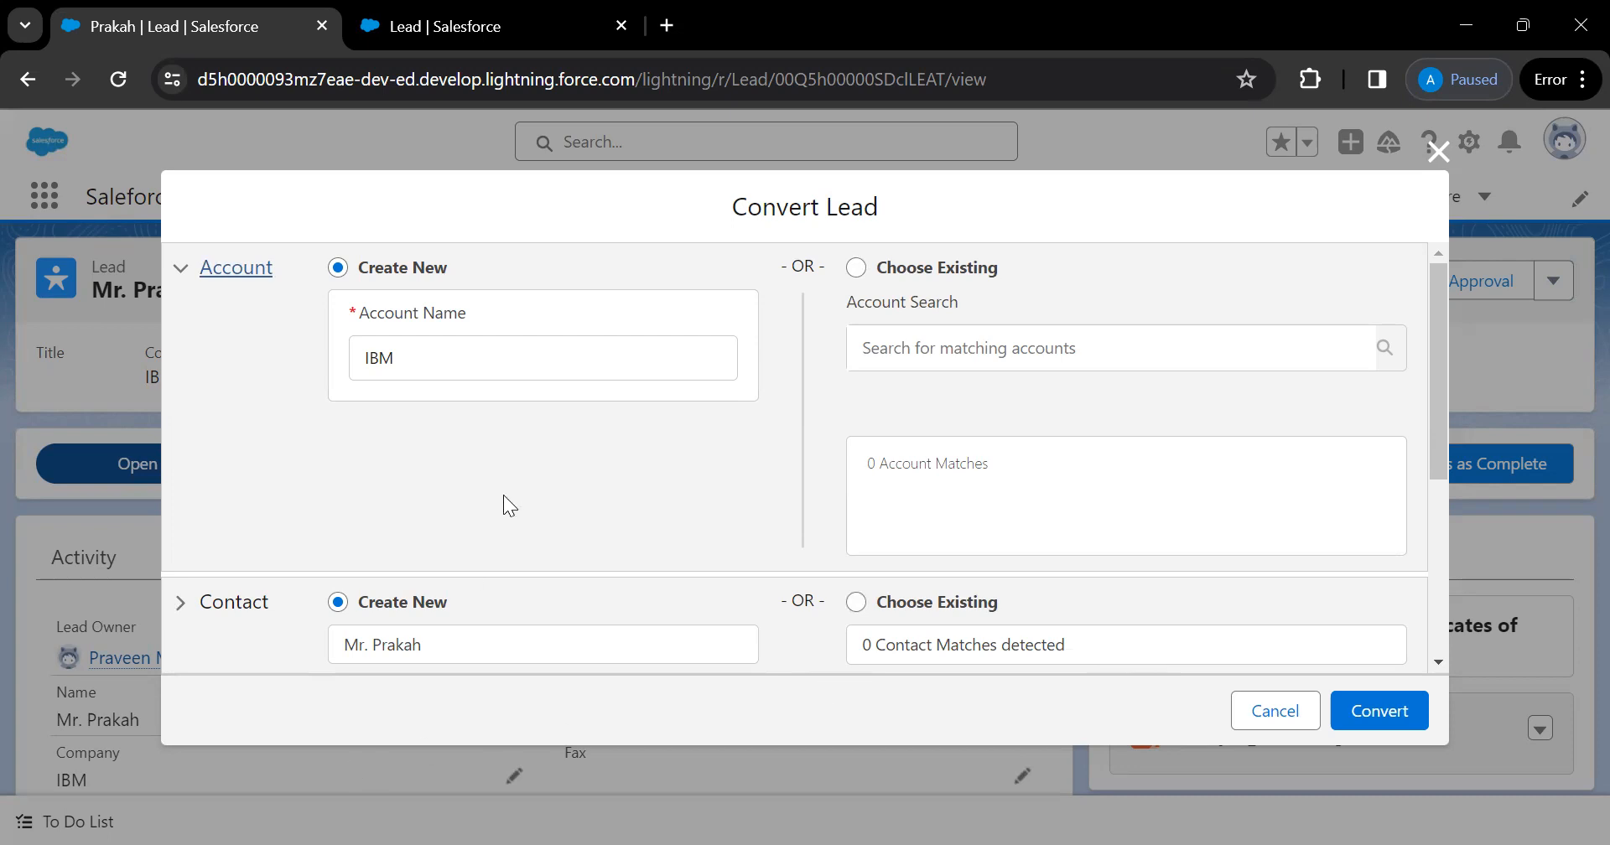
Convert the lead to a new IBM account, contact and IBM- opportunity, then open IBM
{"action": "scroll", "coordinate": [503, 495], "scroll_direction": "down", "scroll_amount": 1}
{"action": "scroll", "coordinate": [503, 498], "scroll_direction": "up", "scroll_amount": 1}
{"action": "scroll", "coordinate": [503, 510], "scroll_direction": "down", "scroll_amount": 3}
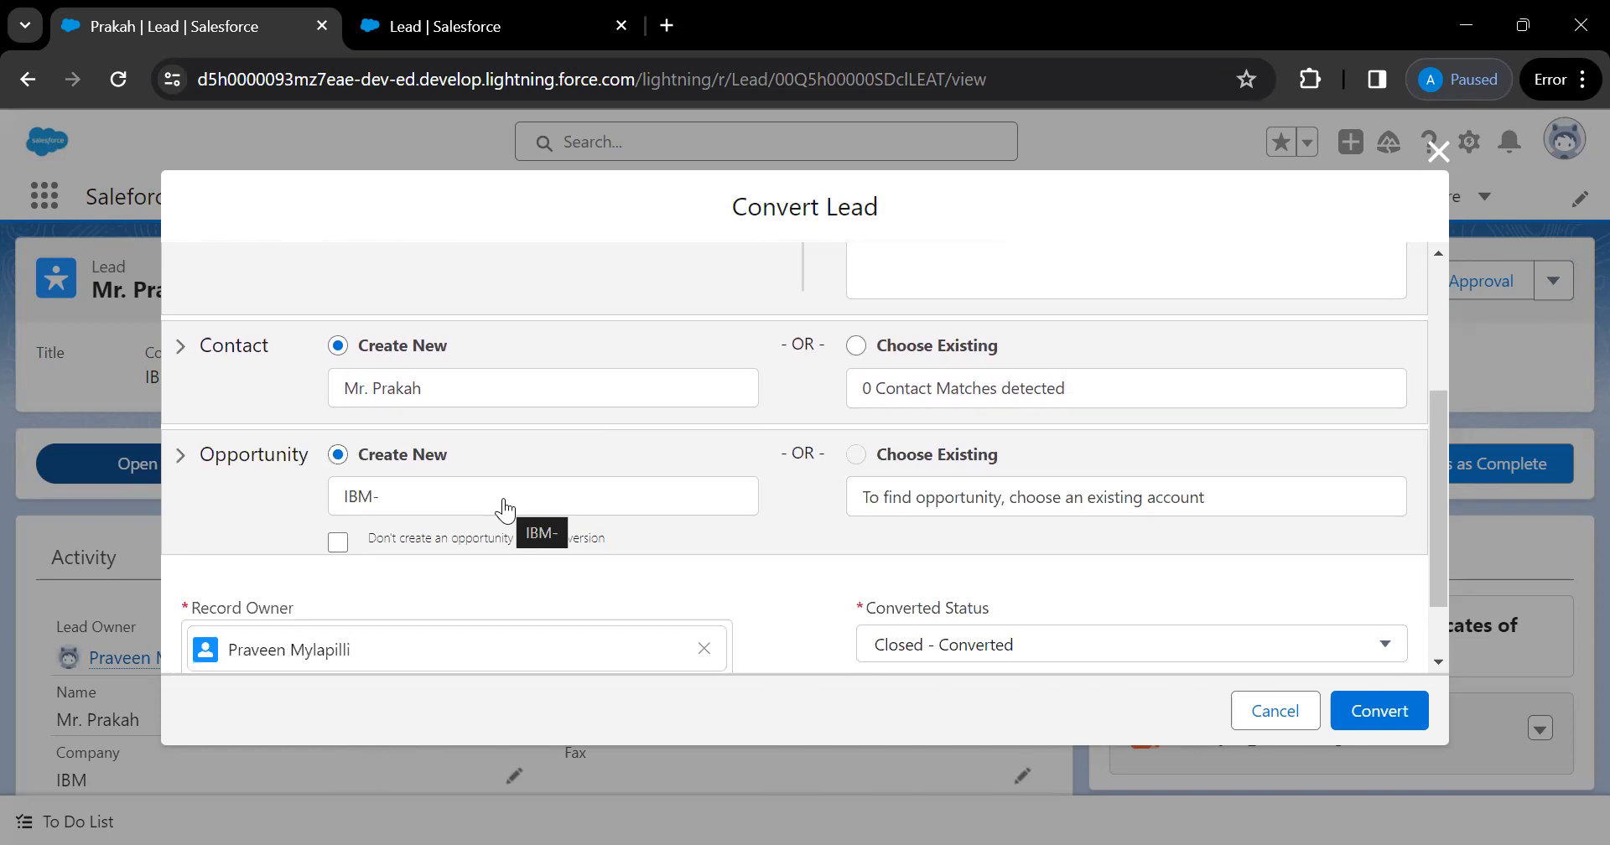
{"action": "scroll", "coordinate": [504, 510], "scroll_direction": "up", "scroll_amount": 3}
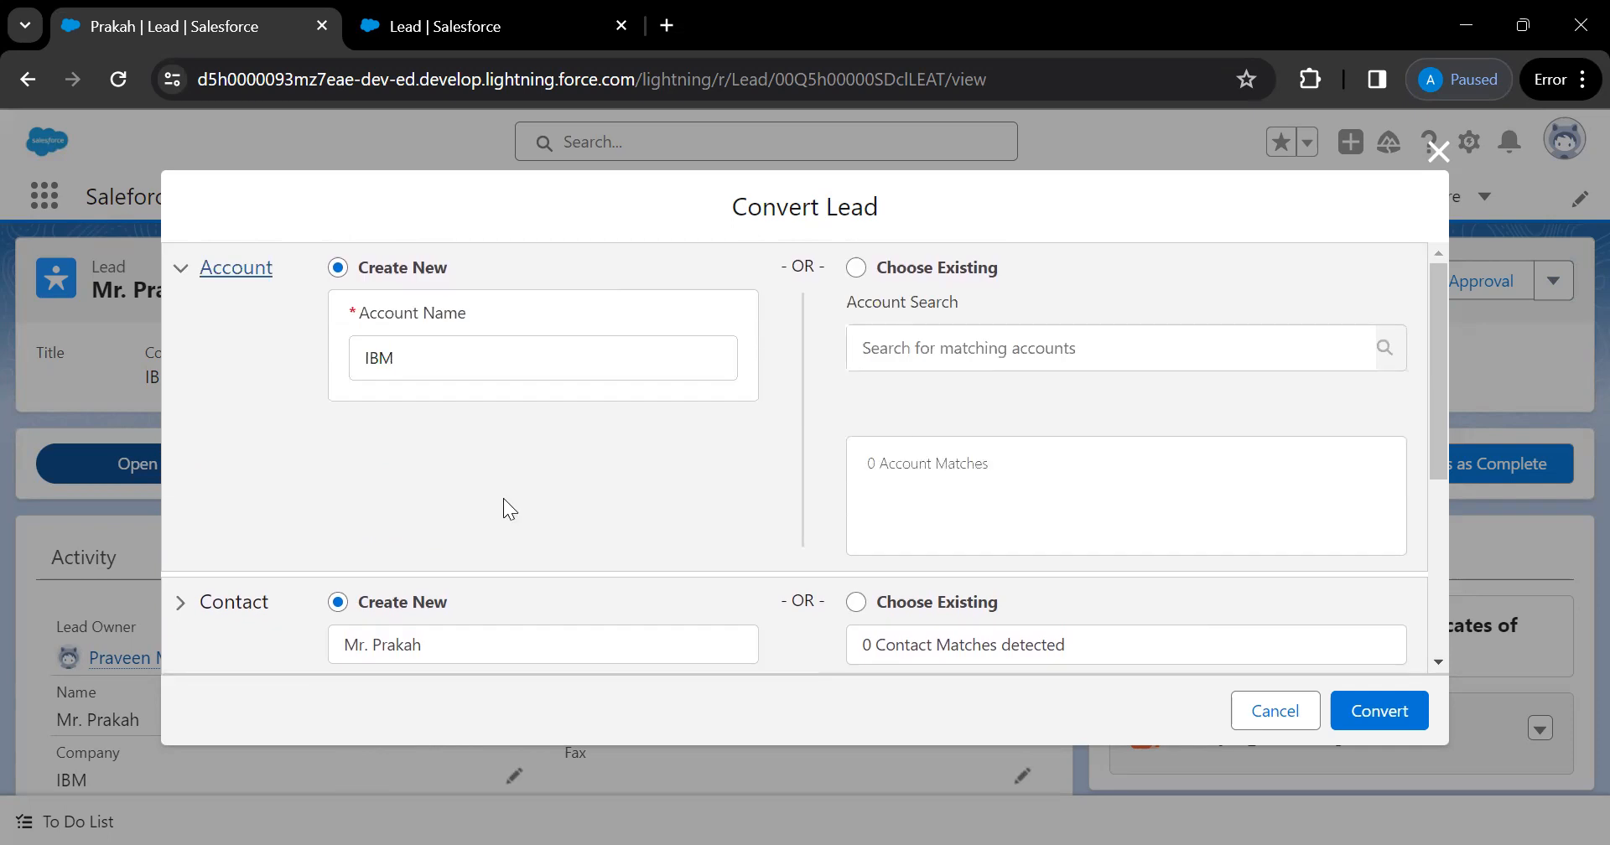
{"action": "scroll", "coordinate": [504, 510], "scroll_direction": "down", "scroll_amount": 1}
{"action": "scroll", "coordinate": [503, 500], "scroll_direction": "down", "scroll_amount": 3}
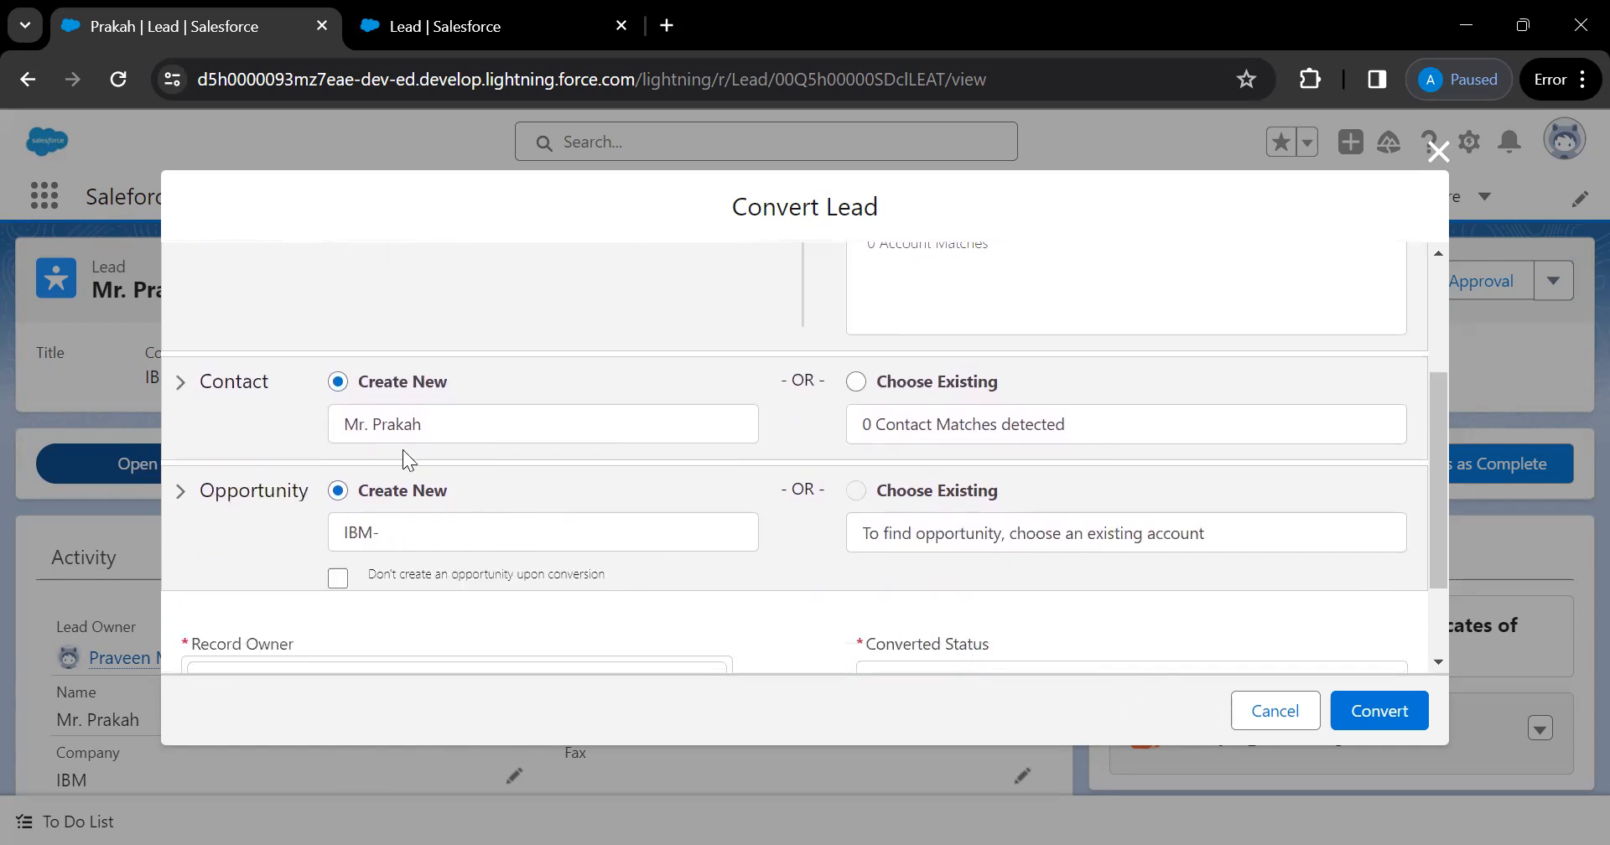
{"action": "scroll", "coordinate": [399, 454], "scroll_direction": "up", "scroll_amount": 3}
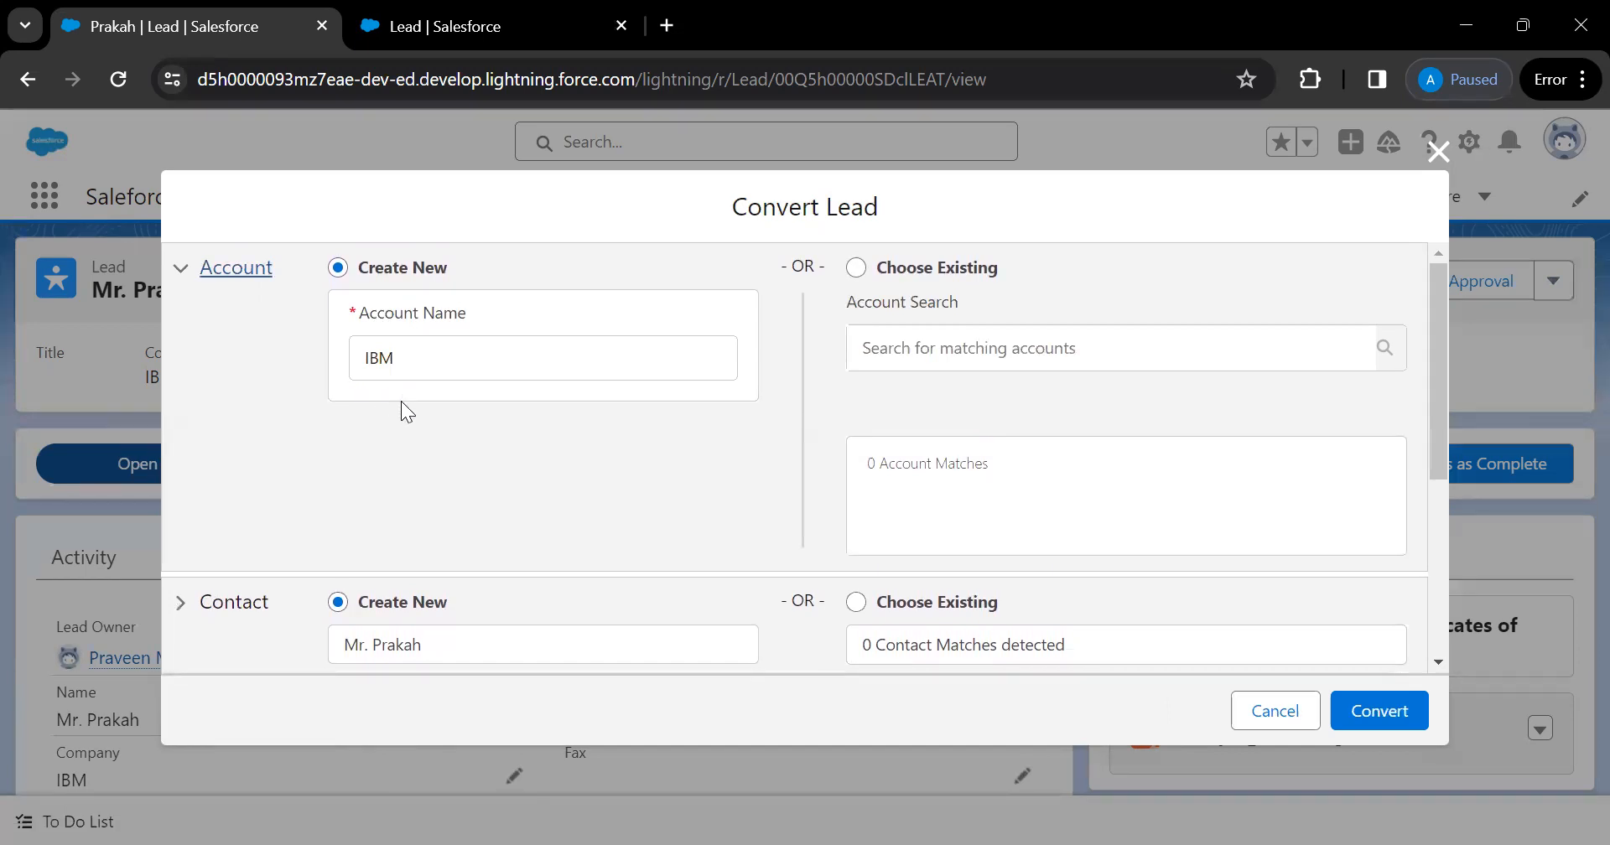
{"action": "scroll", "coordinate": [400, 401], "scroll_direction": "down", "scroll_amount": 1}
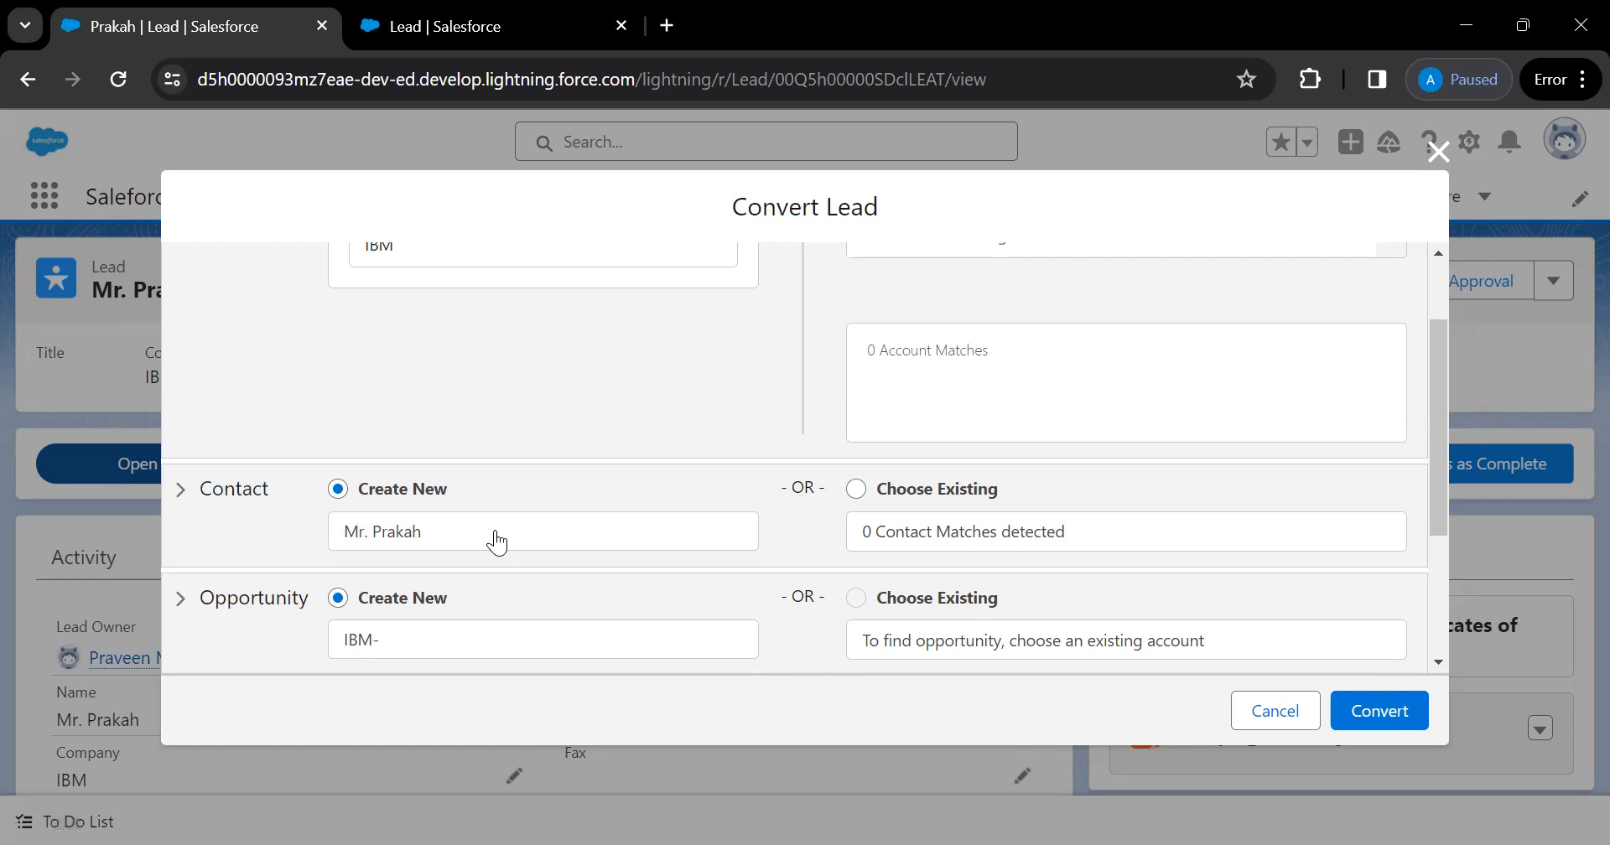
{"action": "scroll", "coordinate": [497, 541], "scroll_direction": "down", "scroll_amount": 1}
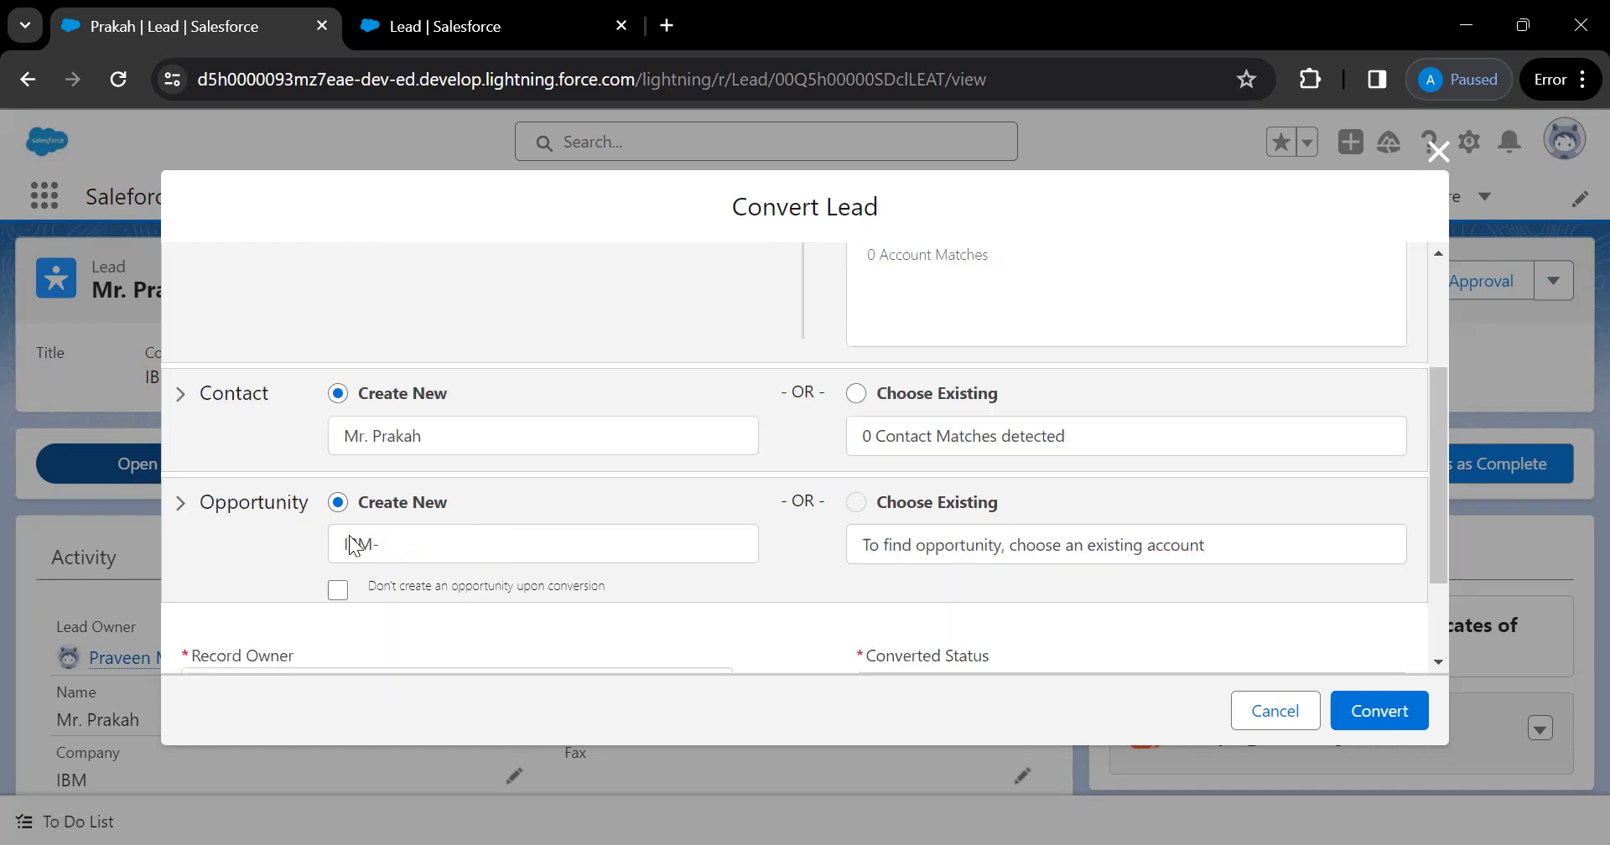
{"action": "left_click", "coordinate": [1360, 706]}
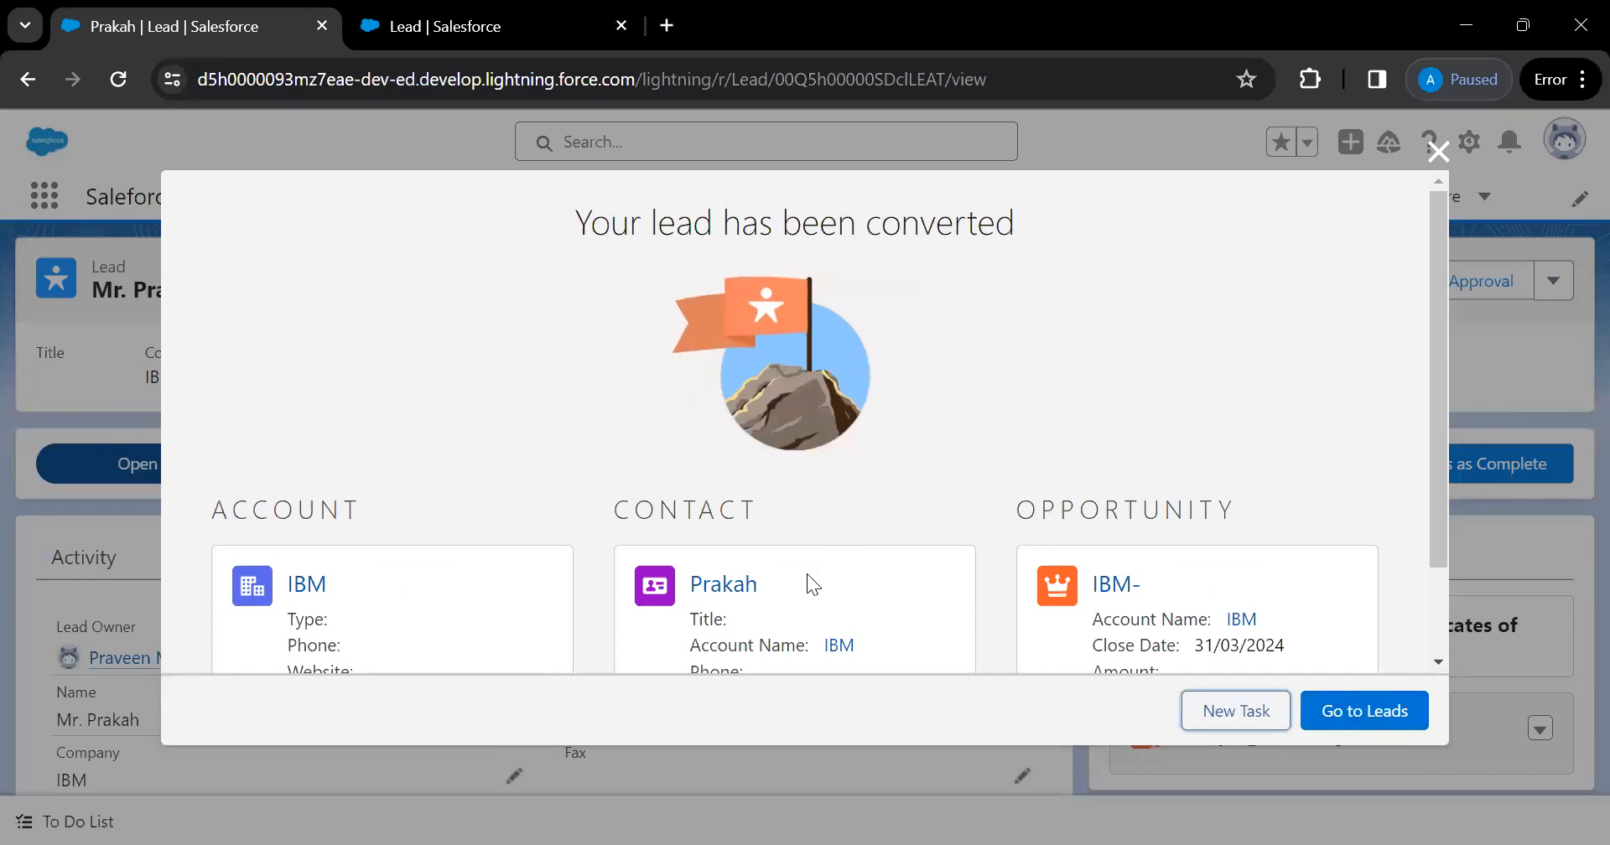
{"action": "scroll", "coordinate": [813, 582], "scroll_direction": "down", "scroll_amount": 2}
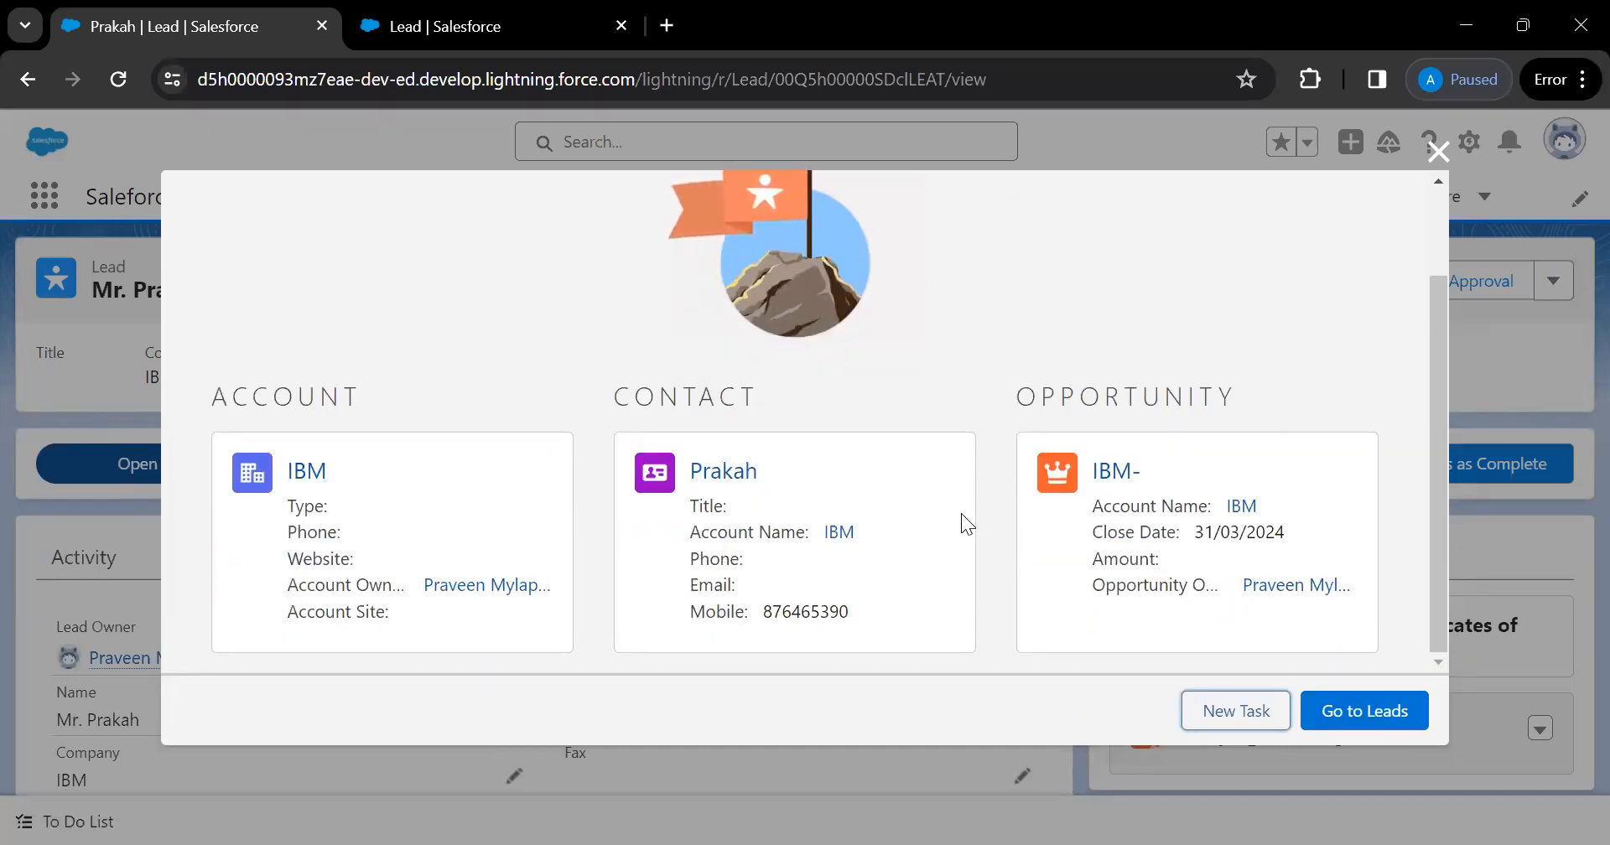
{"action": "left_click", "coordinate": [308, 471]}
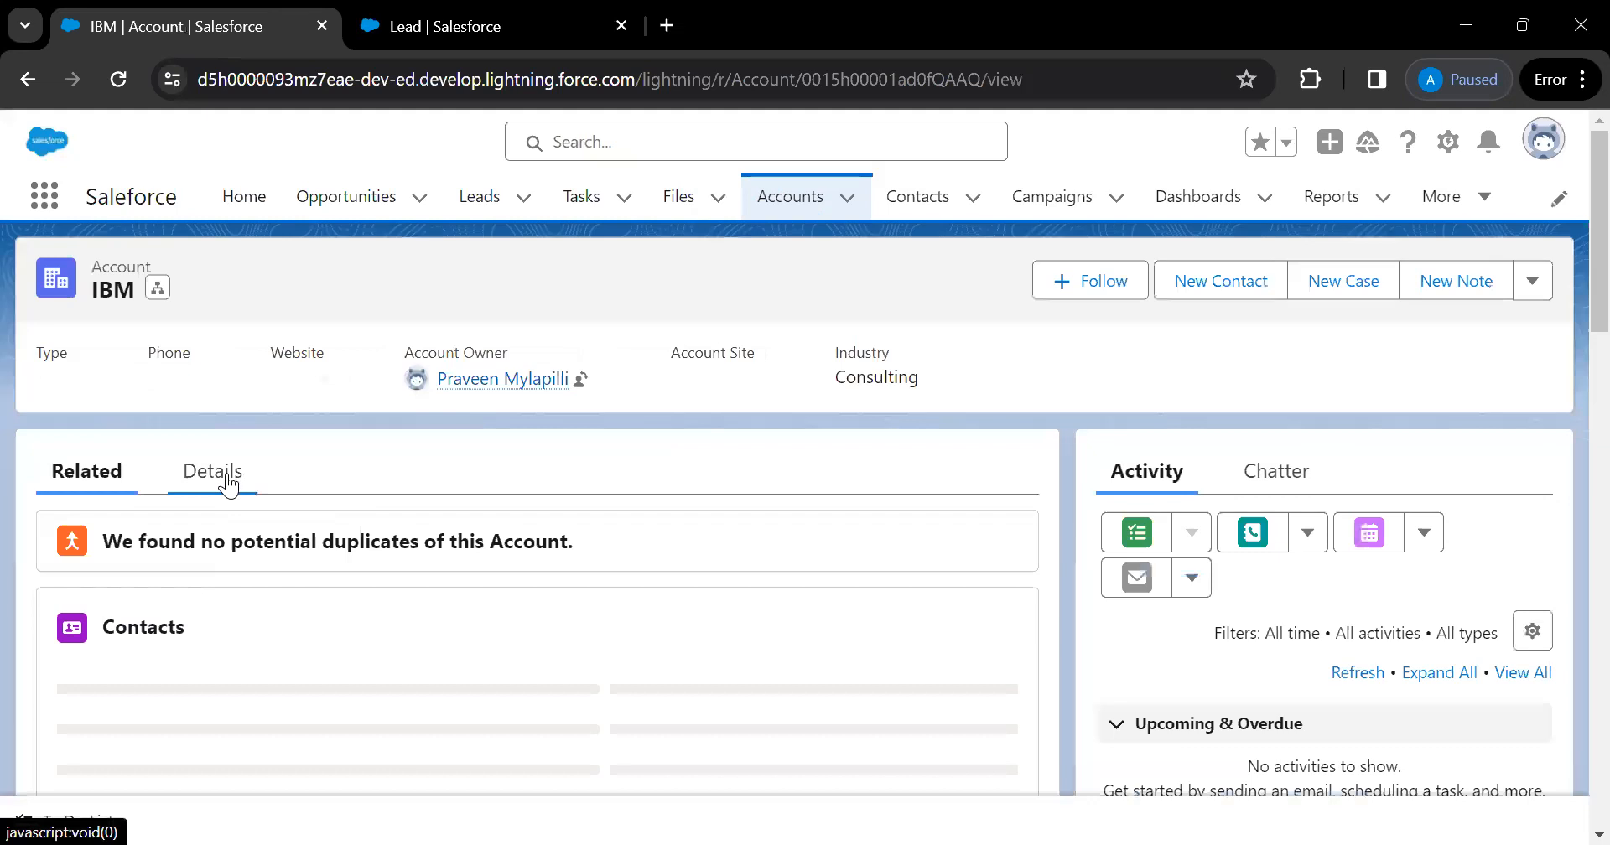
Scroll through the IBM account's Details fields, noting its Consulting industry, then return to the Lead Industry page
{"action": "left_click", "coordinate": [228, 484]}
{"action": "scroll", "coordinate": [310, 634], "scroll_direction": "down", "scroll_amount": 5}
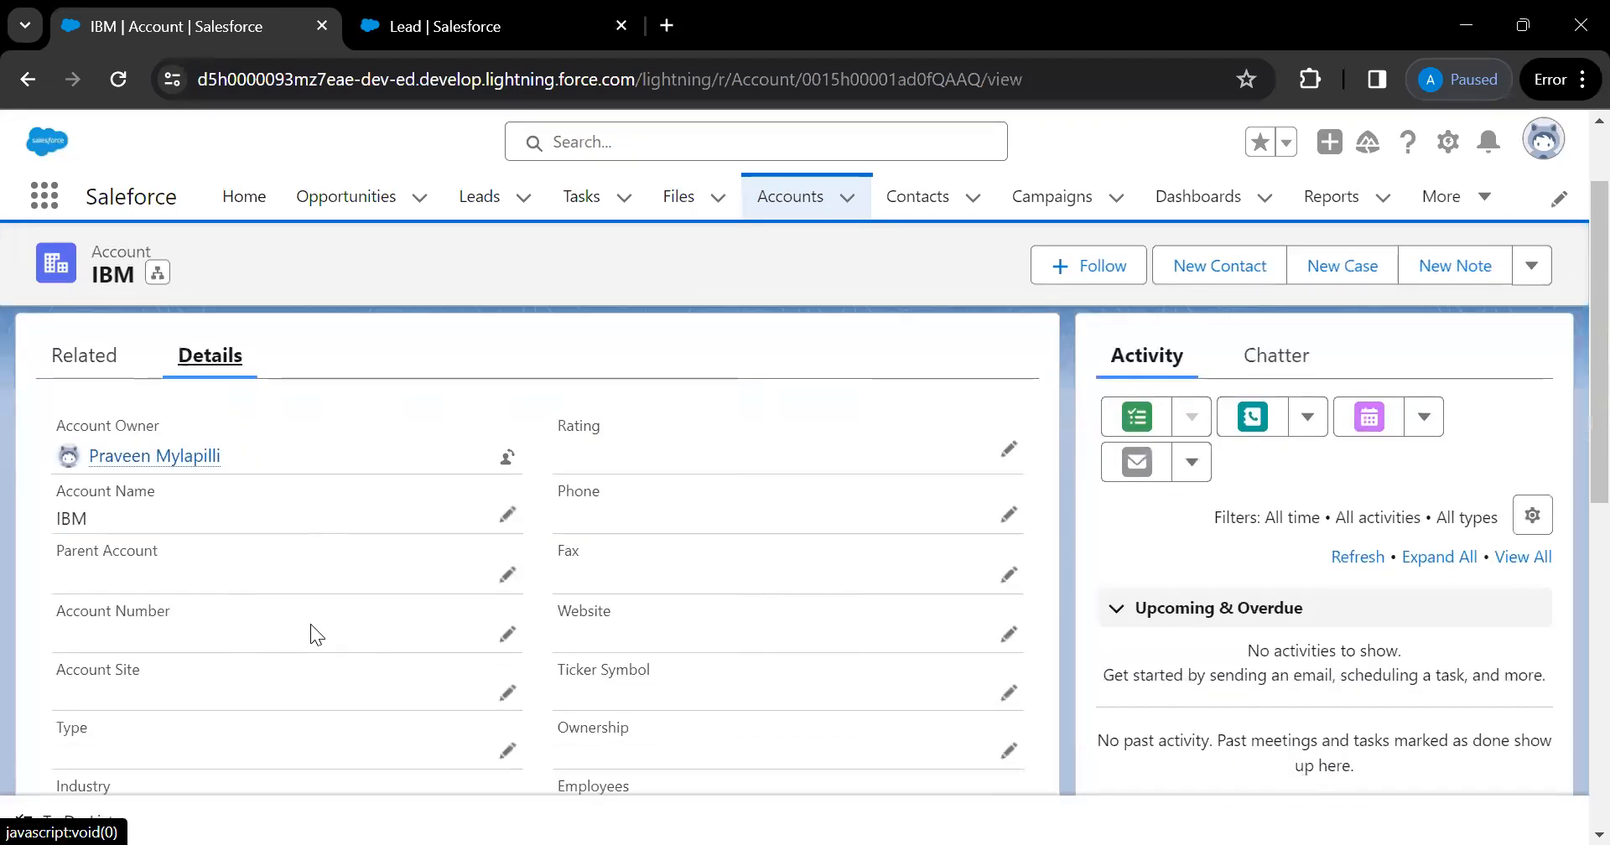
{"action": "scroll", "coordinate": [310, 624], "scroll_direction": "down", "scroll_amount": 1}
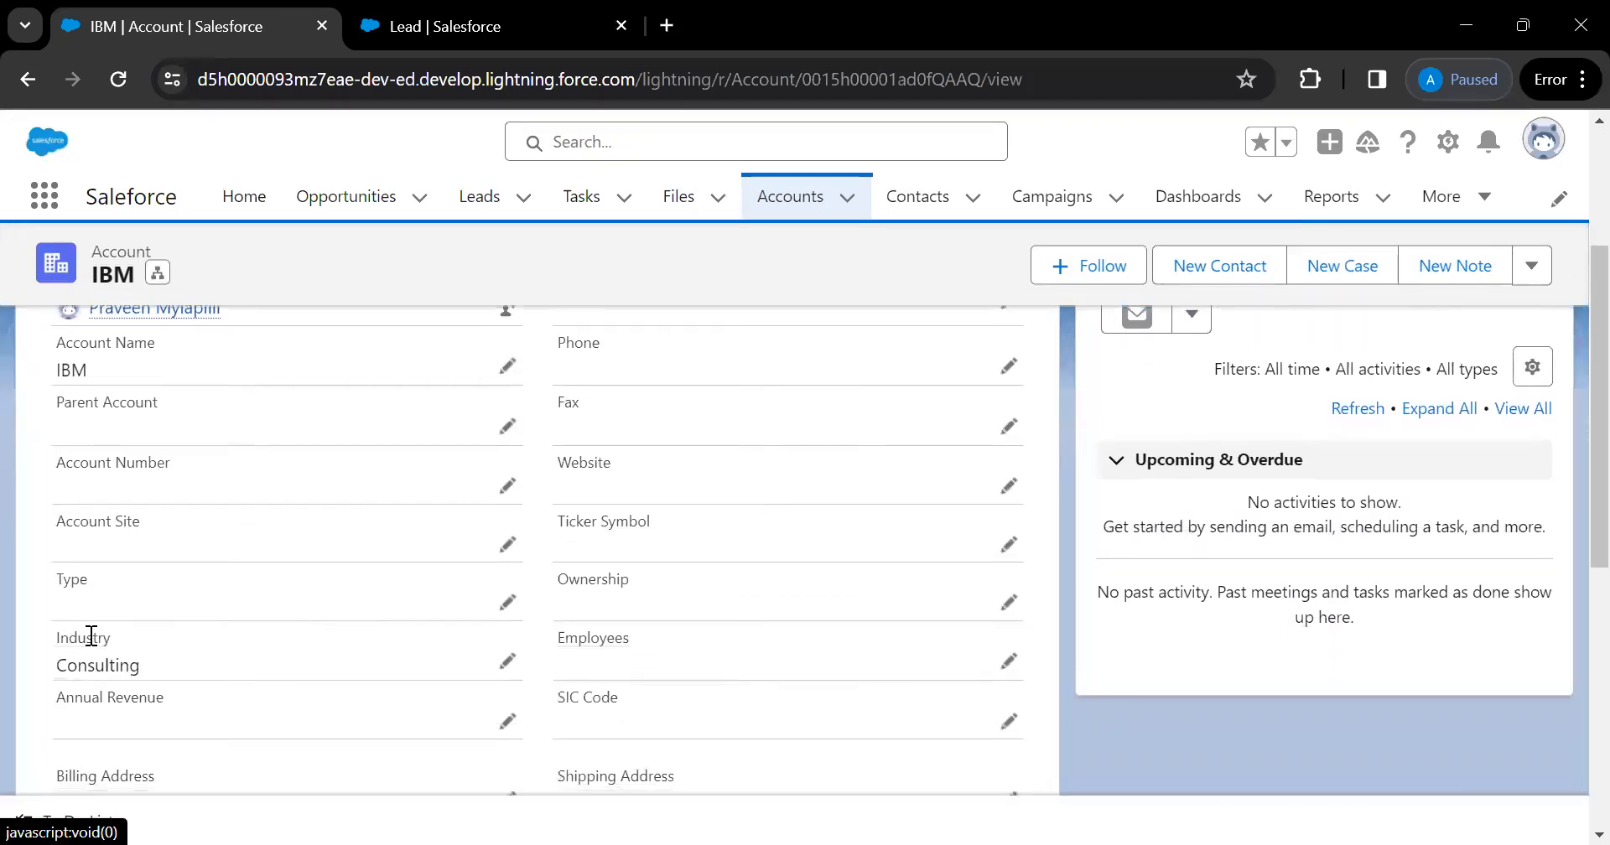
{"action": "left_click_drag", "start_coordinate": [58, 633], "coordinate": [162, 694]}
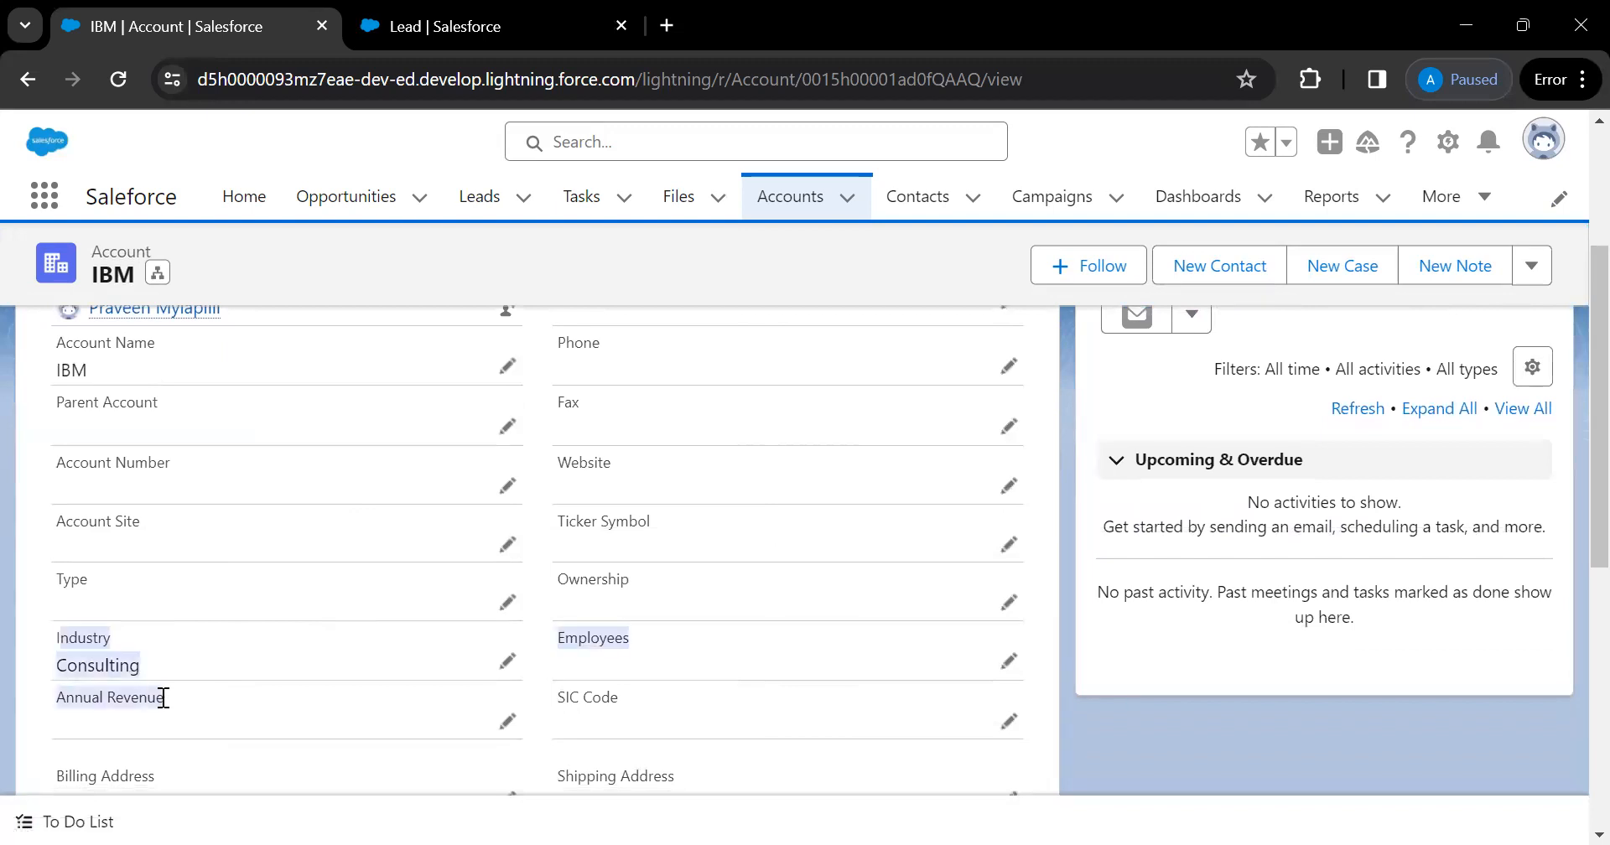
{"action": "left_click", "coordinate": [303, 661]}
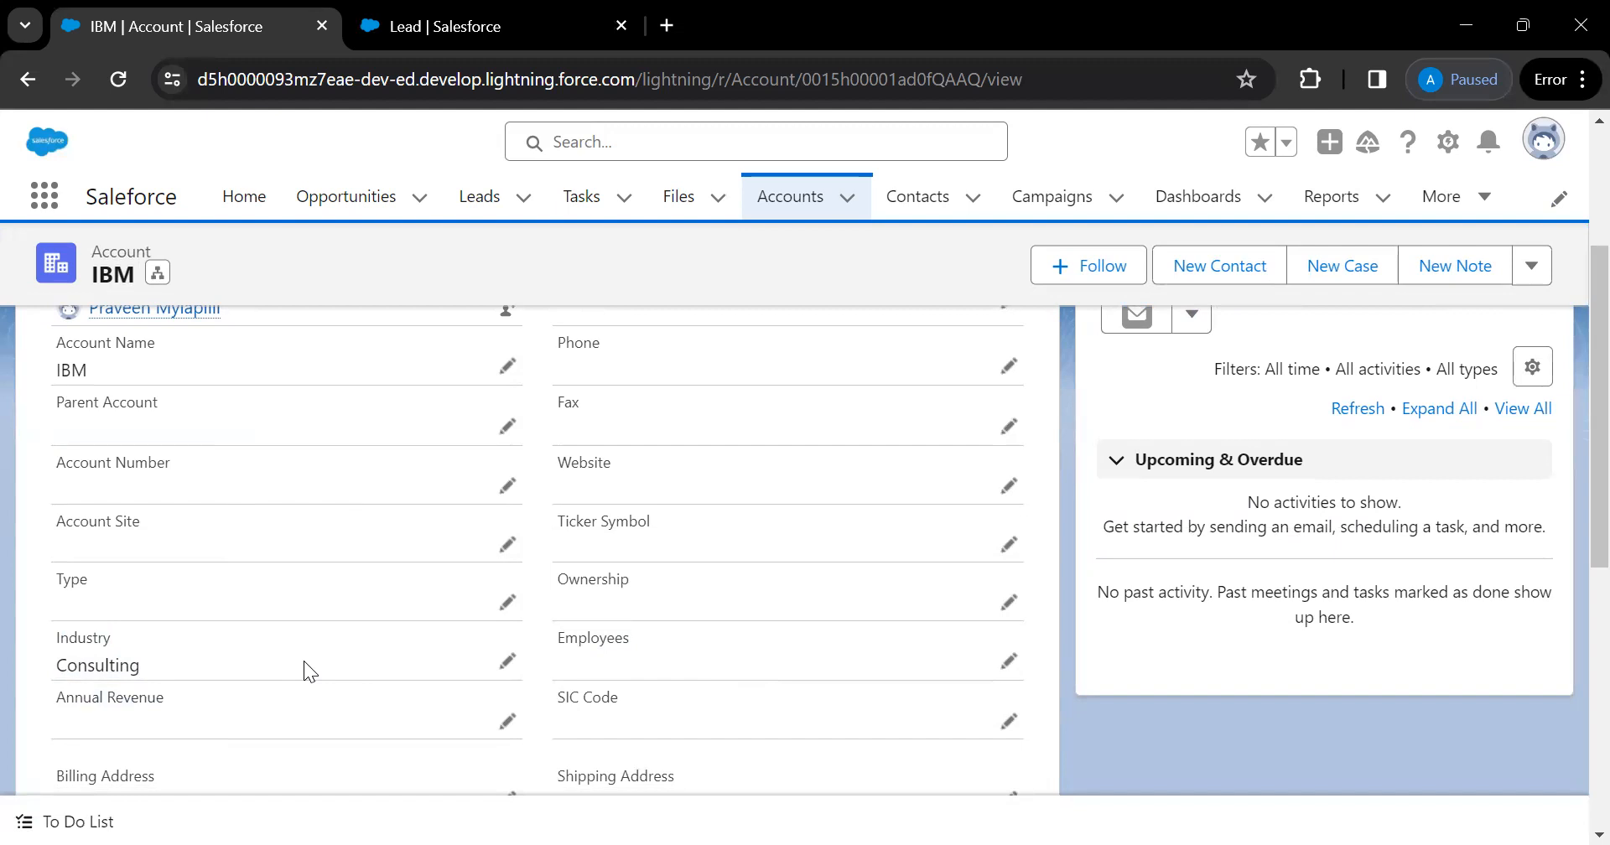
{"action": "scroll", "coordinate": [304, 660], "scroll_direction": "up", "scroll_amount": 3}
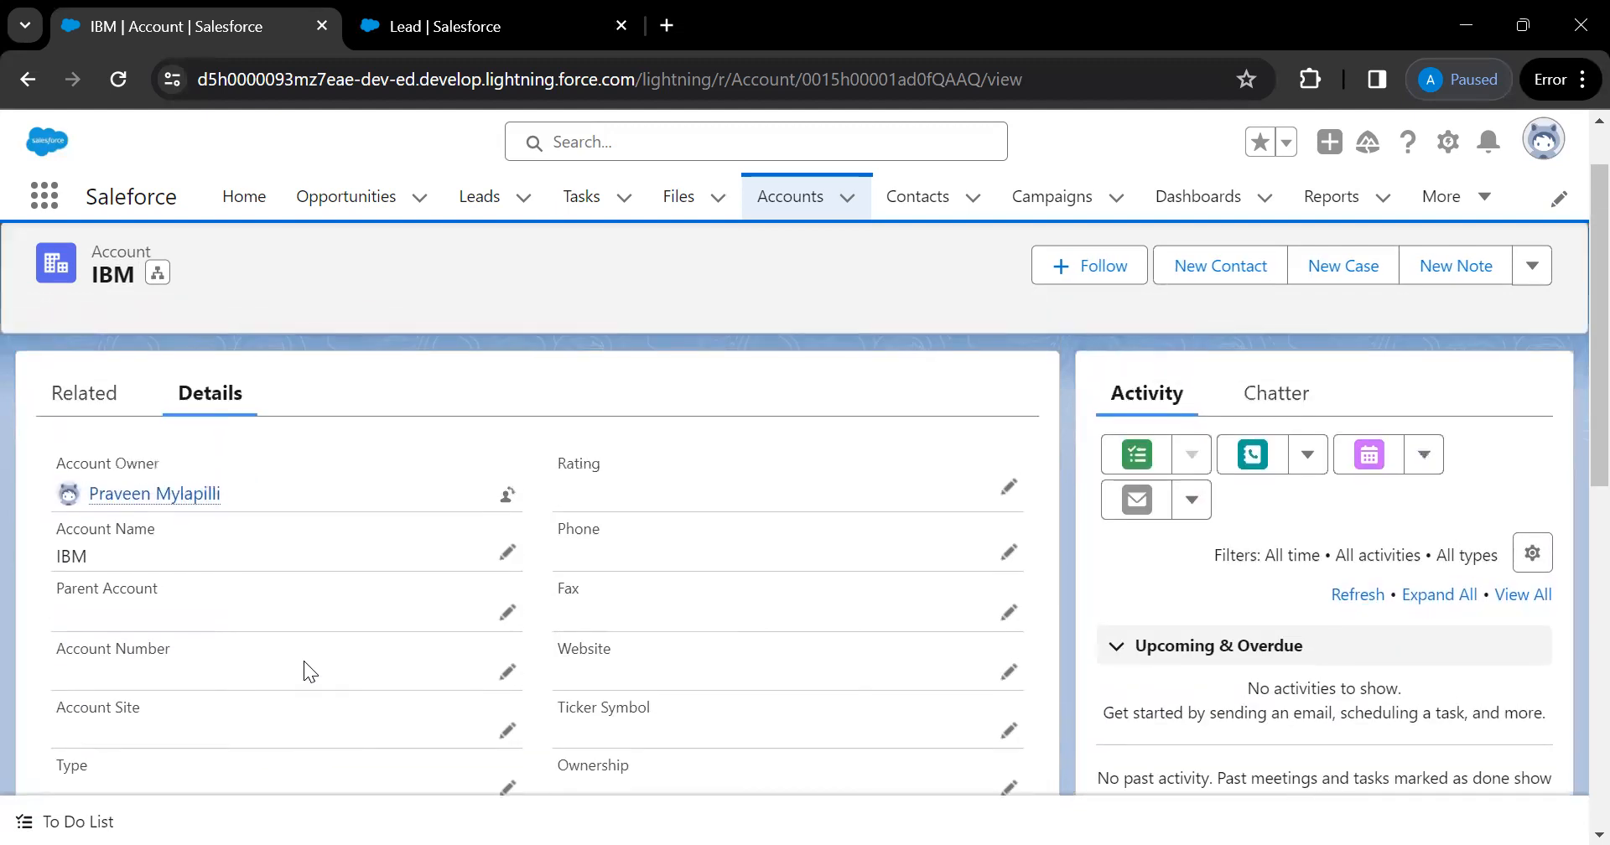
{"action": "scroll", "coordinate": [303, 661], "scroll_direction": "down", "scroll_amount": 10}
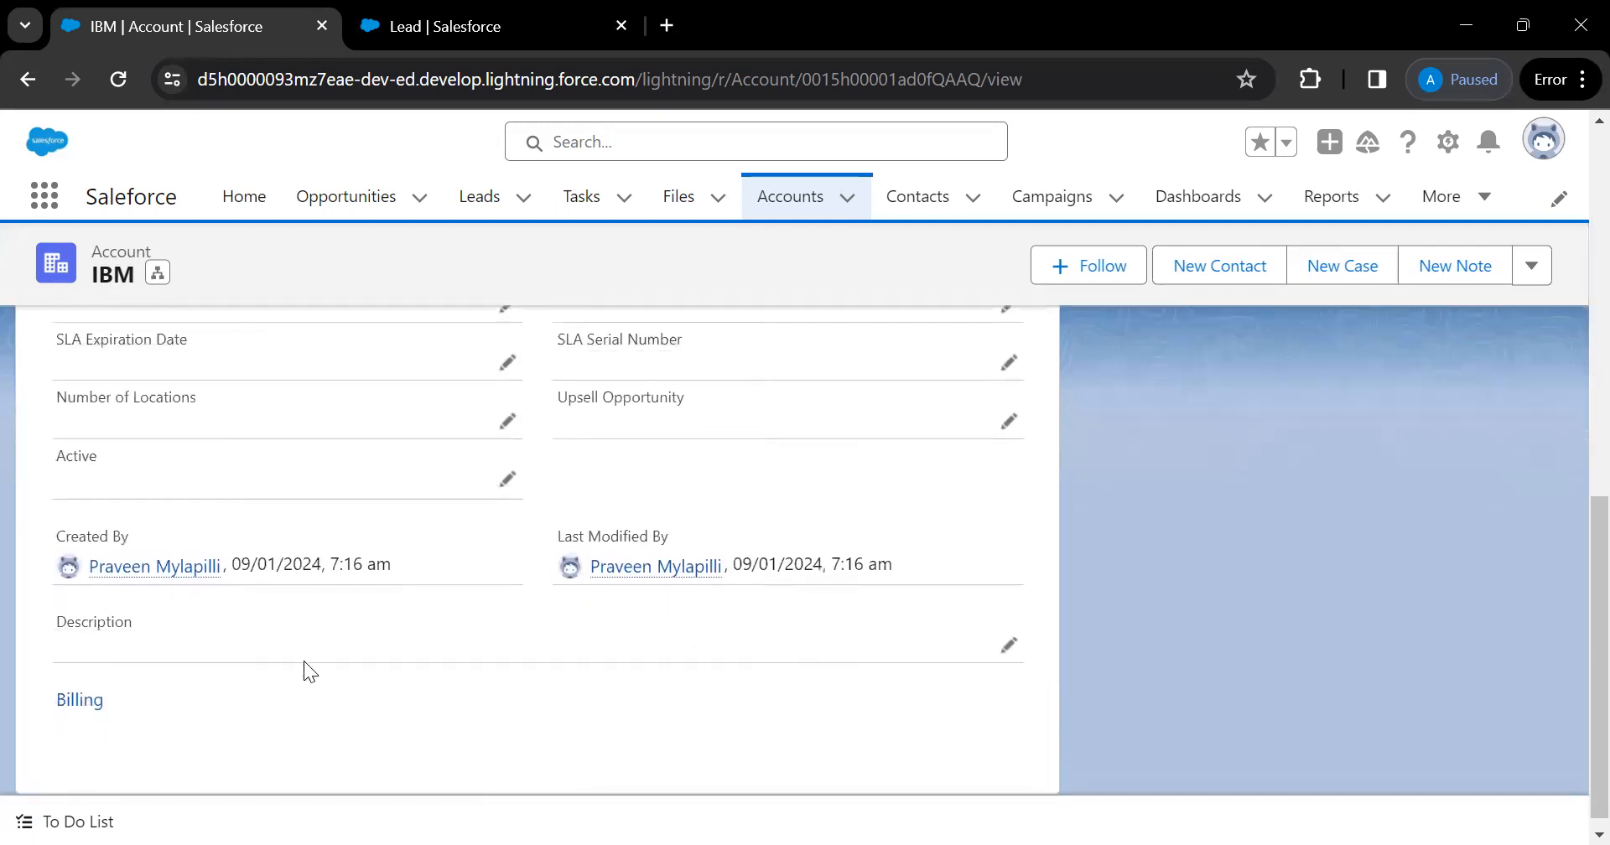
{"action": "scroll", "coordinate": [304, 662], "scroll_direction": "up", "scroll_amount": 4}
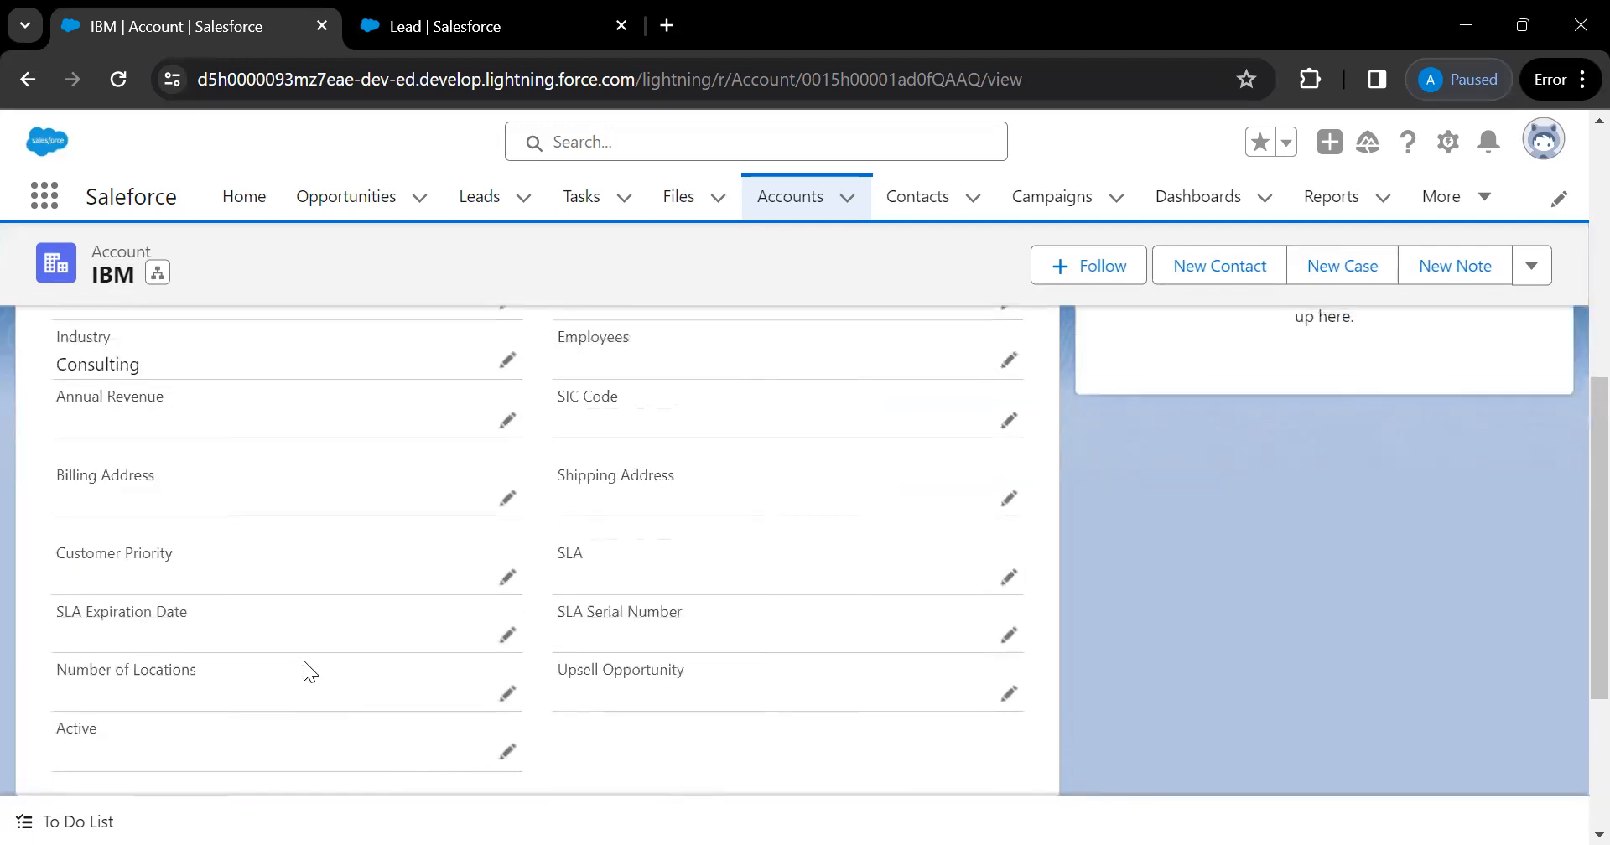
{"action": "scroll", "coordinate": [303, 663], "scroll_direction": "up", "scroll_amount": 1}
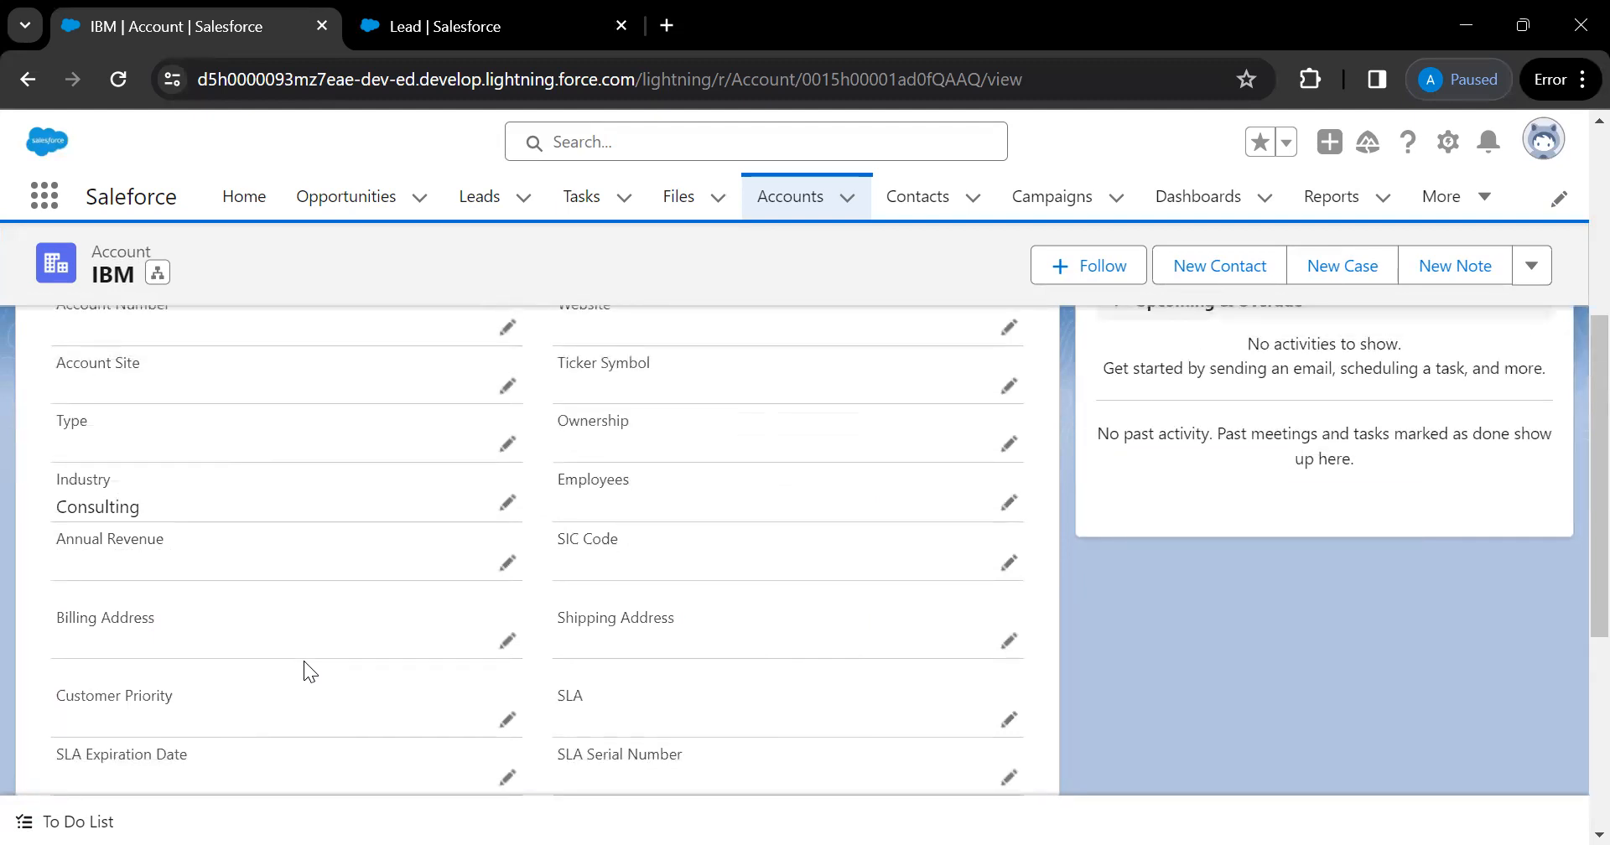
{"action": "scroll", "coordinate": [322, 629], "scroll_direction": "up", "scroll_amount": 3}
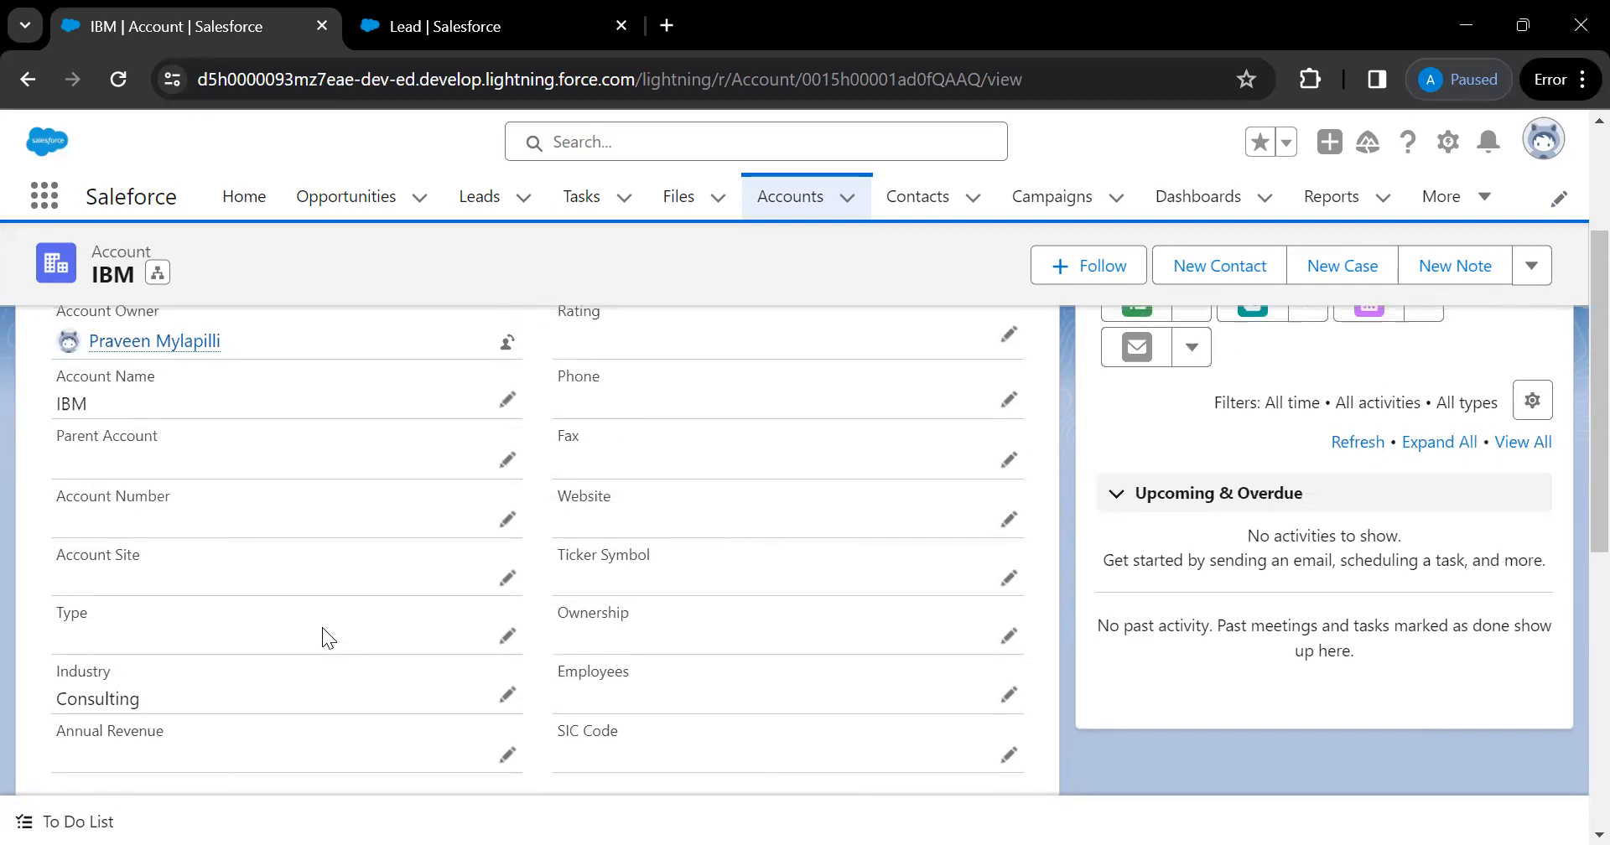
{"action": "scroll", "coordinate": [322, 627], "scroll_direction": "up", "scroll_amount": 1}
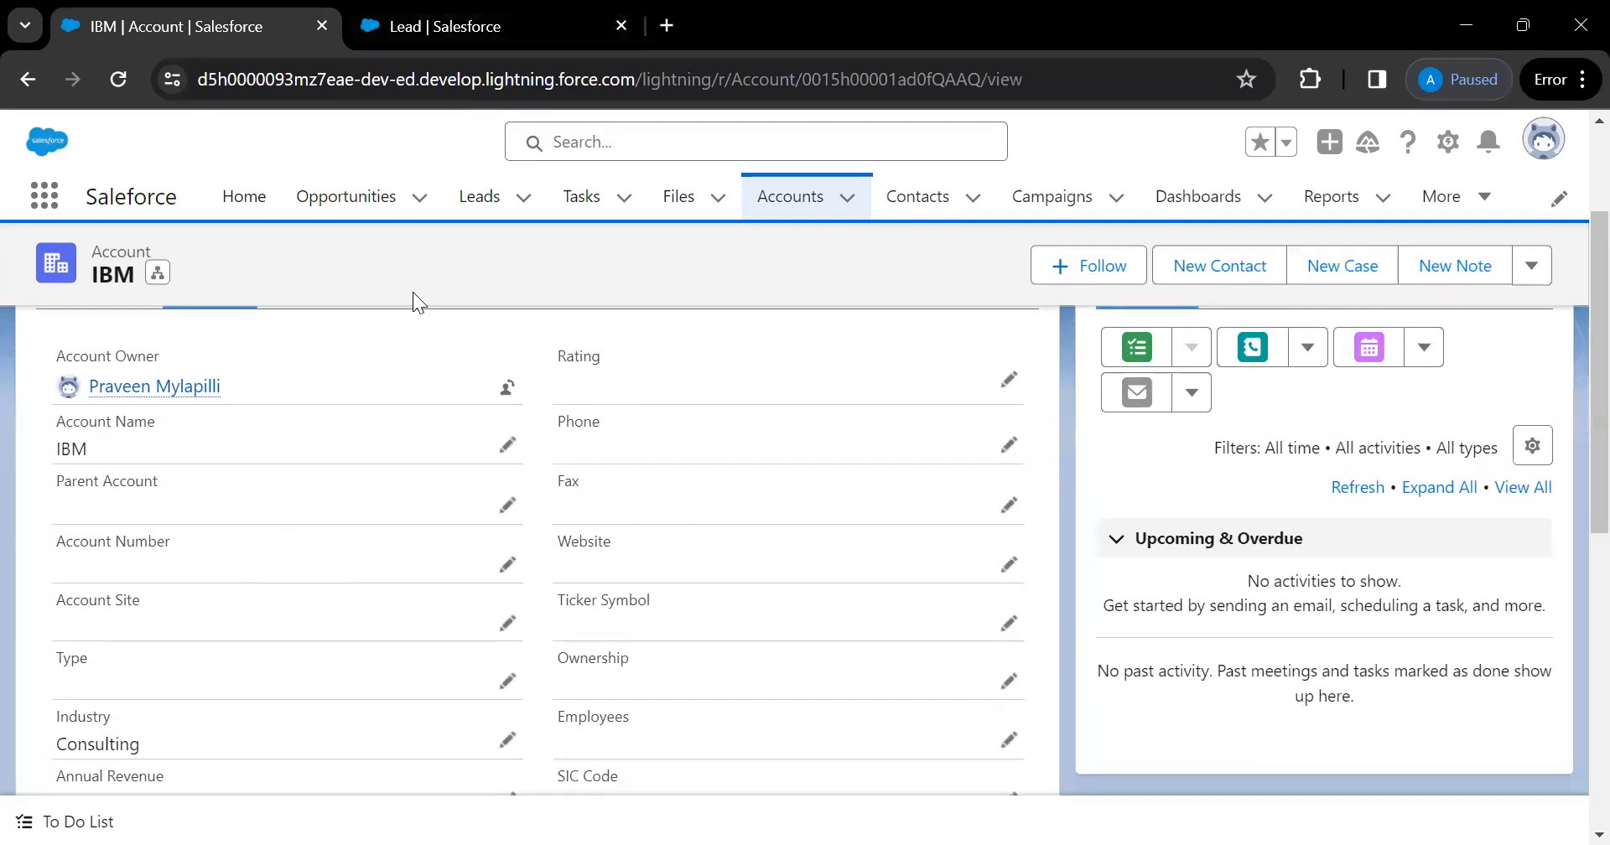
{"action": "left_click", "coordinate": [521, 39]}
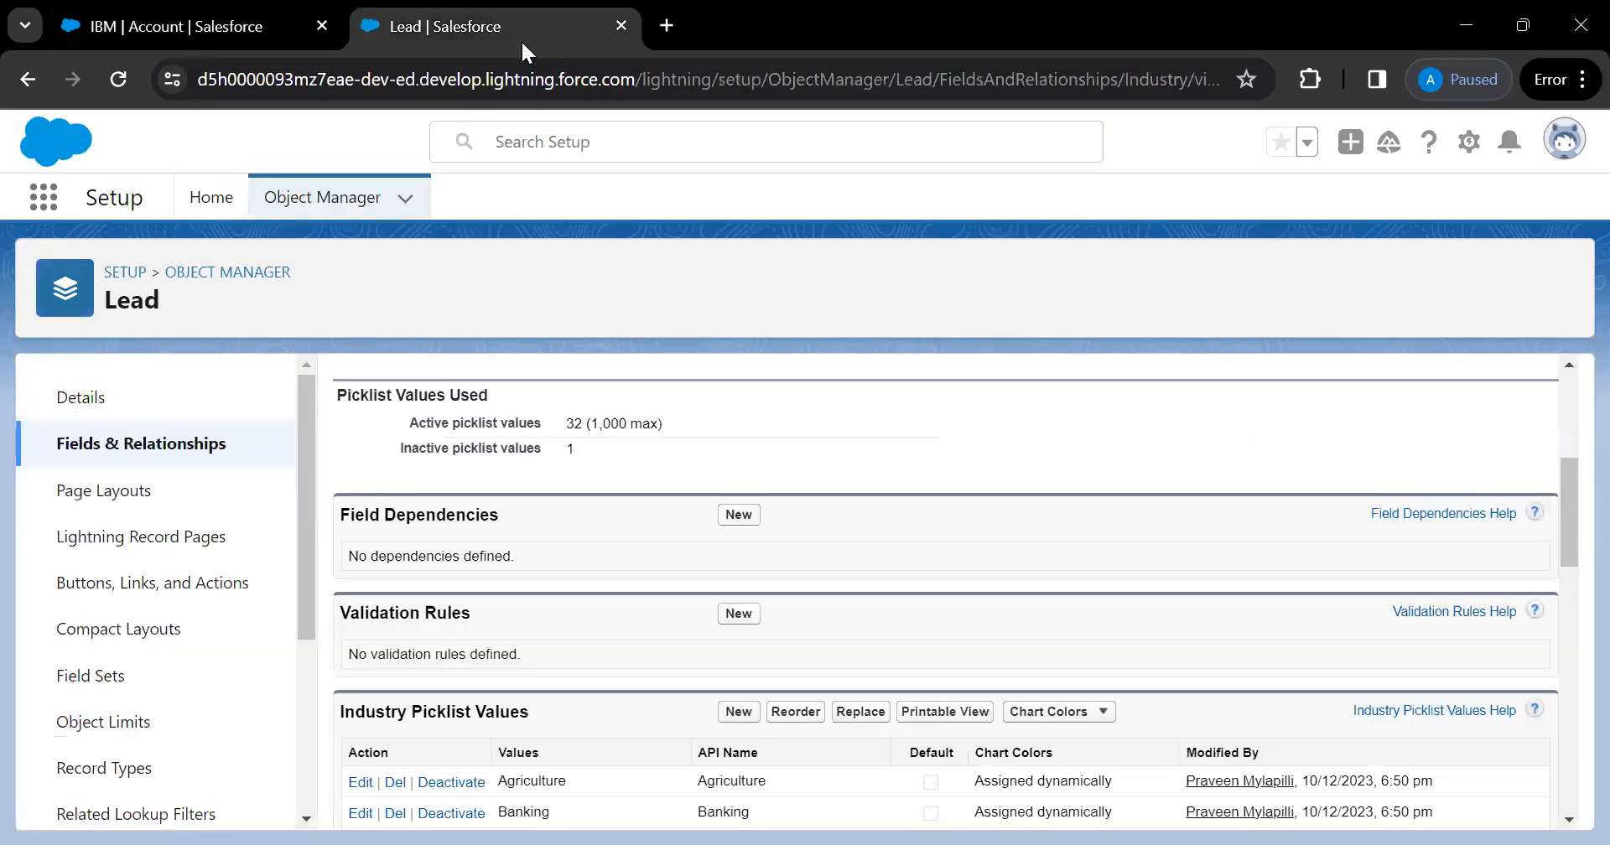
Leave the Lead Industry field for the Object Manager list, glance at IBM, then go to Setup Home
{"action": "scroll", "coordinate": [777, 440], "scroll_direction": "down", "scroll_amount": 1}
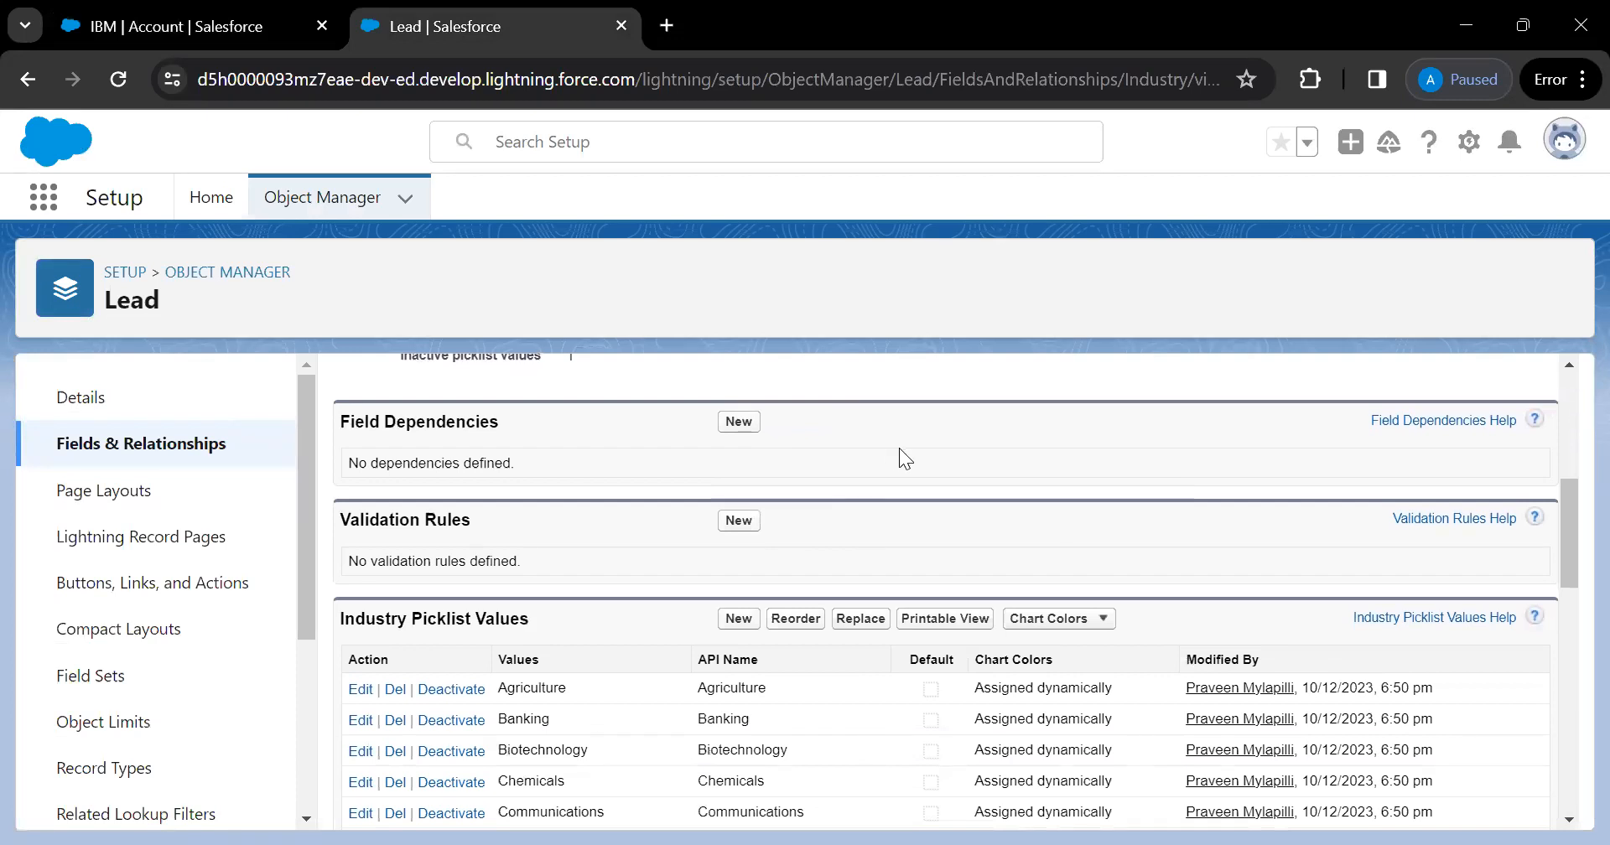
{"action": "scroll", "coordinate": [690, 549], "scroll_direction": "up", "scroll_amount": 1}
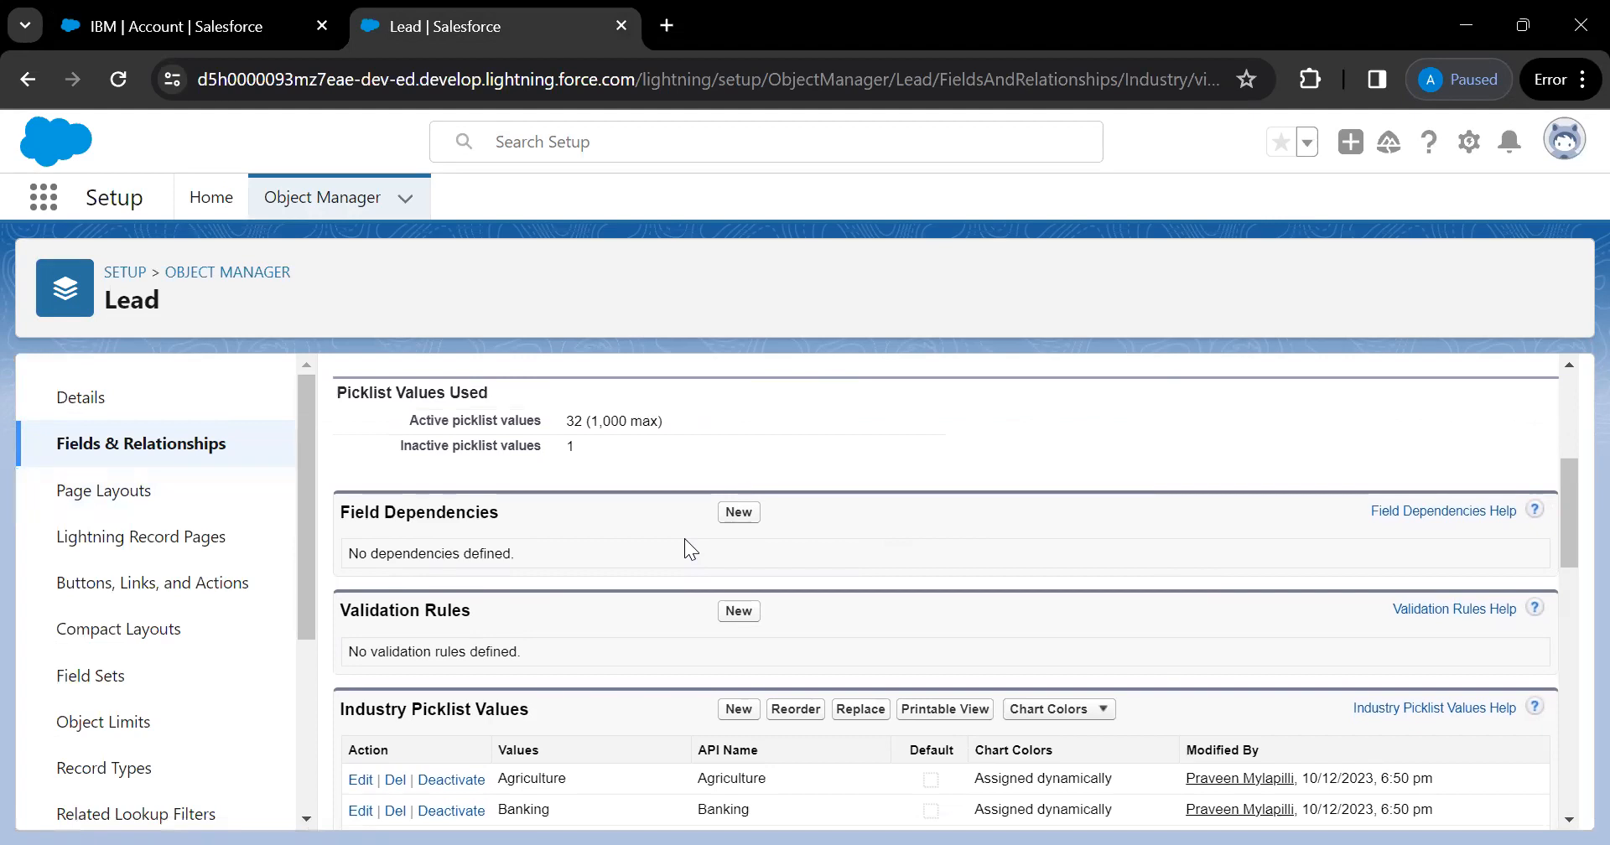
{"action": "left_click", "coordinate": [235, 272]}
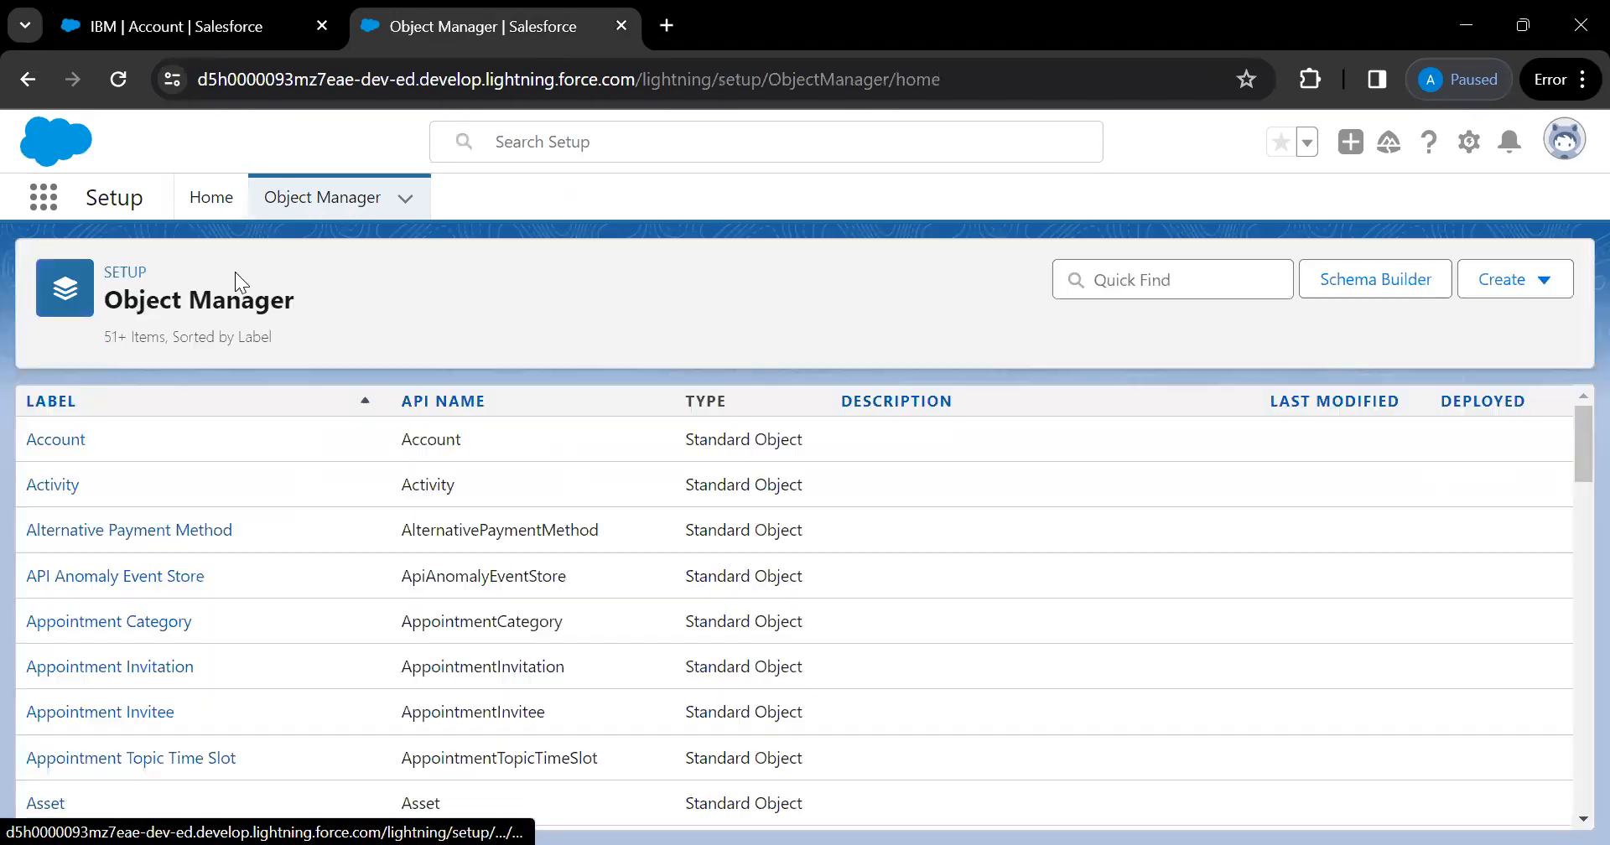
{"action": "left_click", "coordinate": [235, 36]}
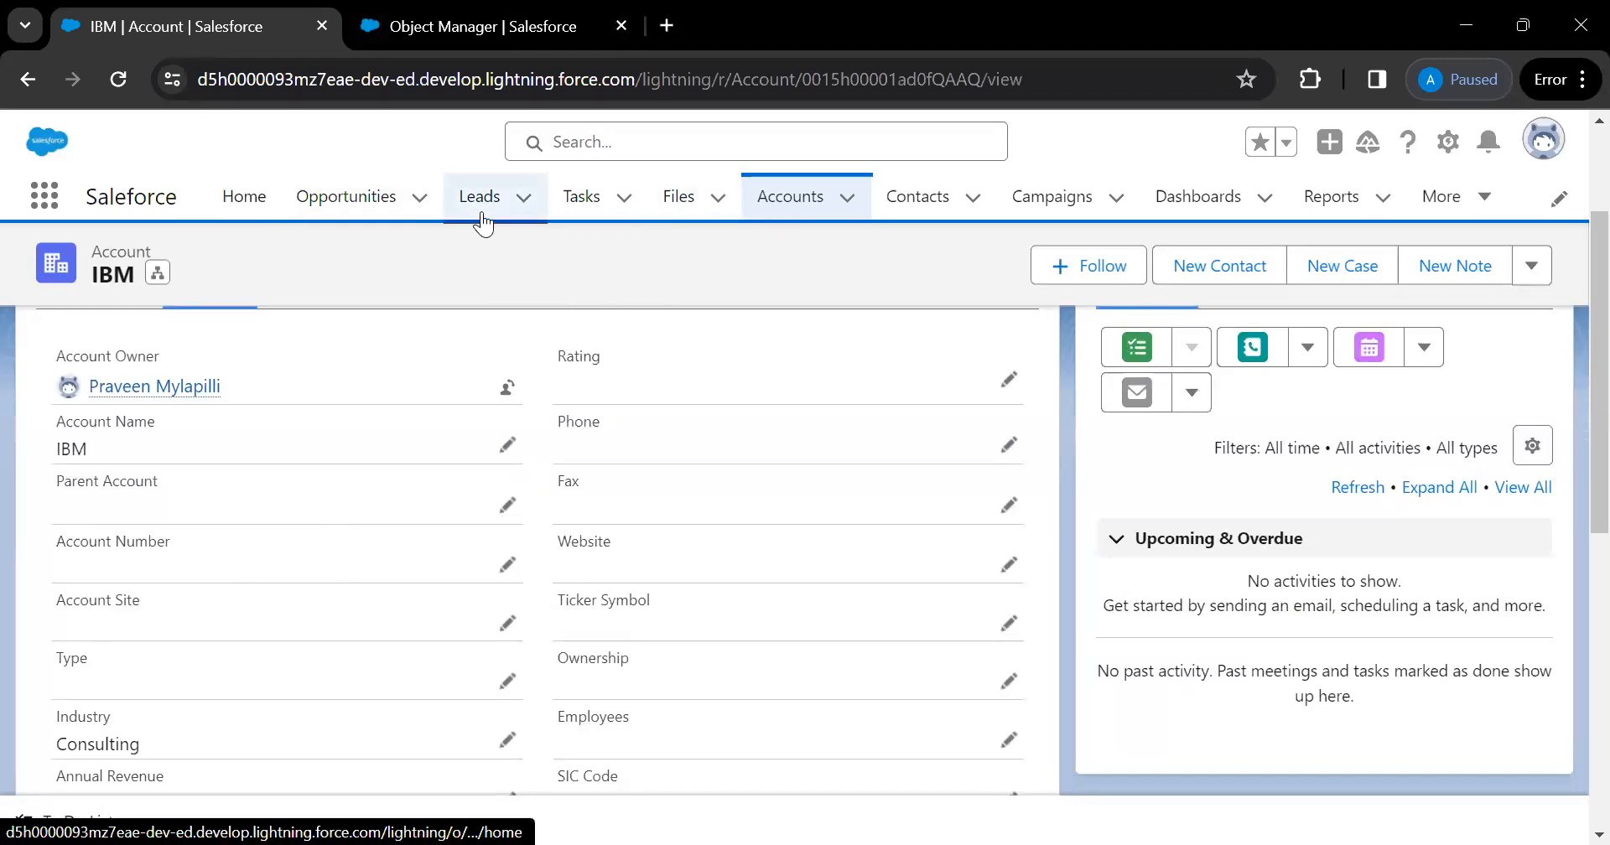
{"action": "key", "text": "ctrl+Tab"}
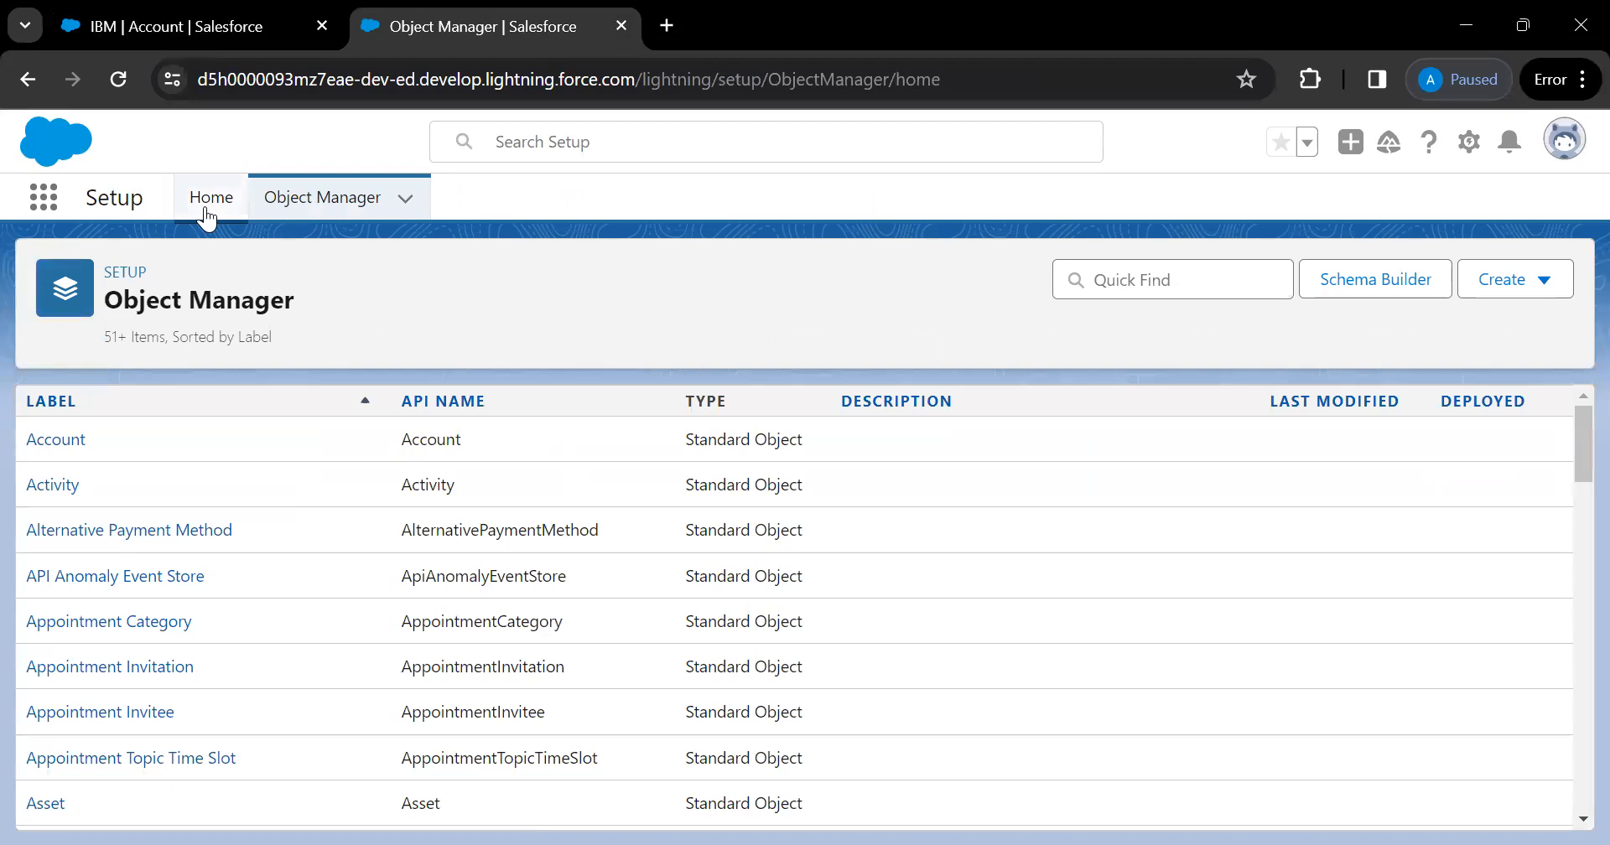
{"action": "left_click", "coordinate": [118, 270]}
Find Rename Tabs and Labels via Quick Find 'rena' and edit the Accounts tab
{"action": "left_click", "coordinate": [118, 267]}
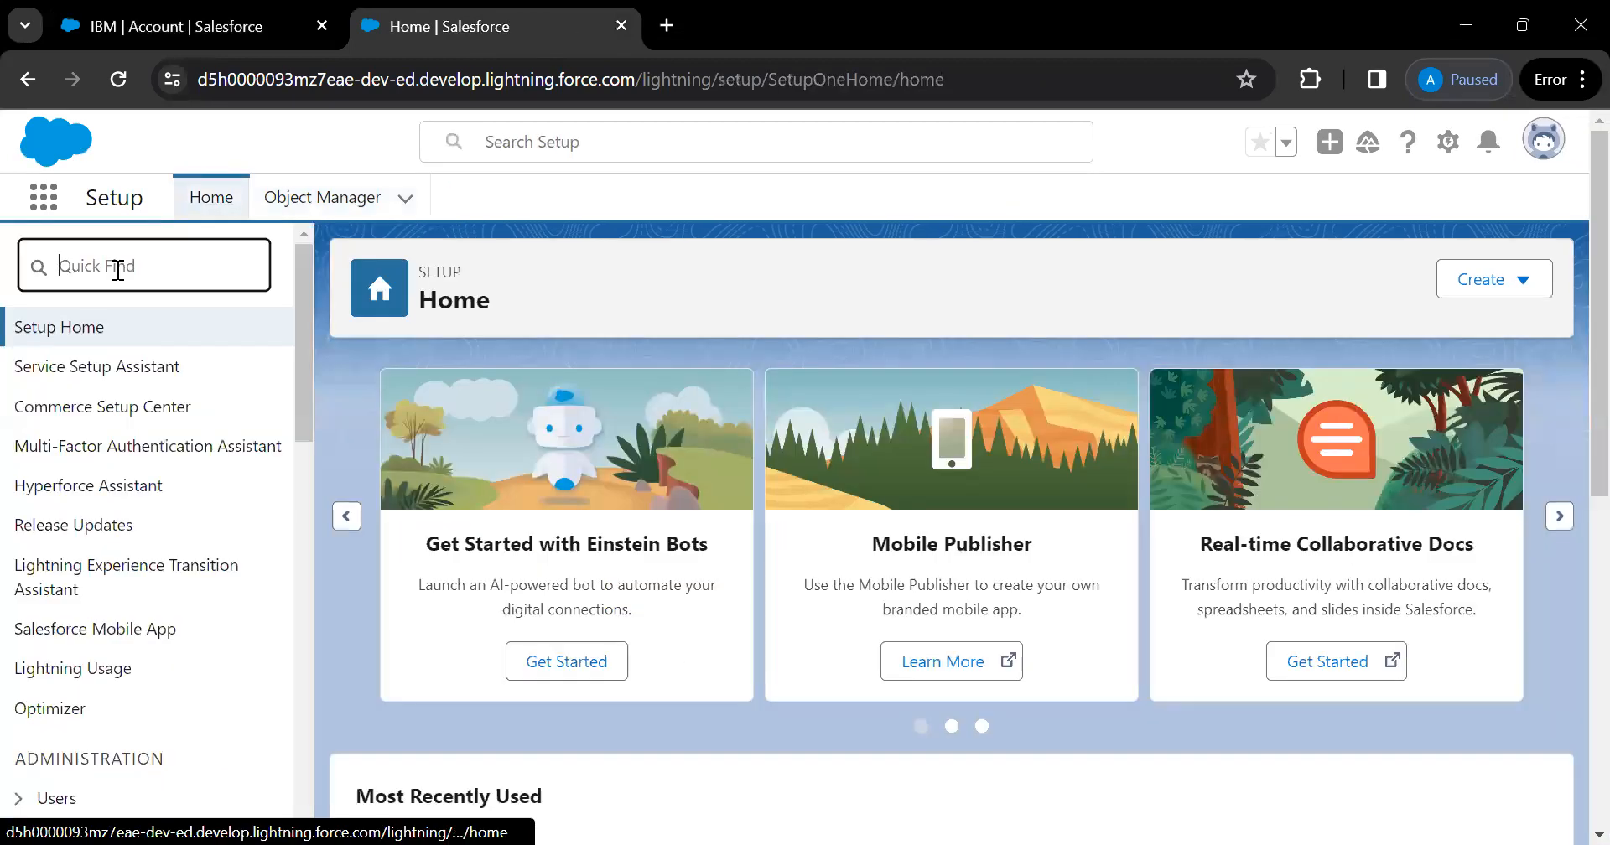
{"action": "type", "text": "rena"}
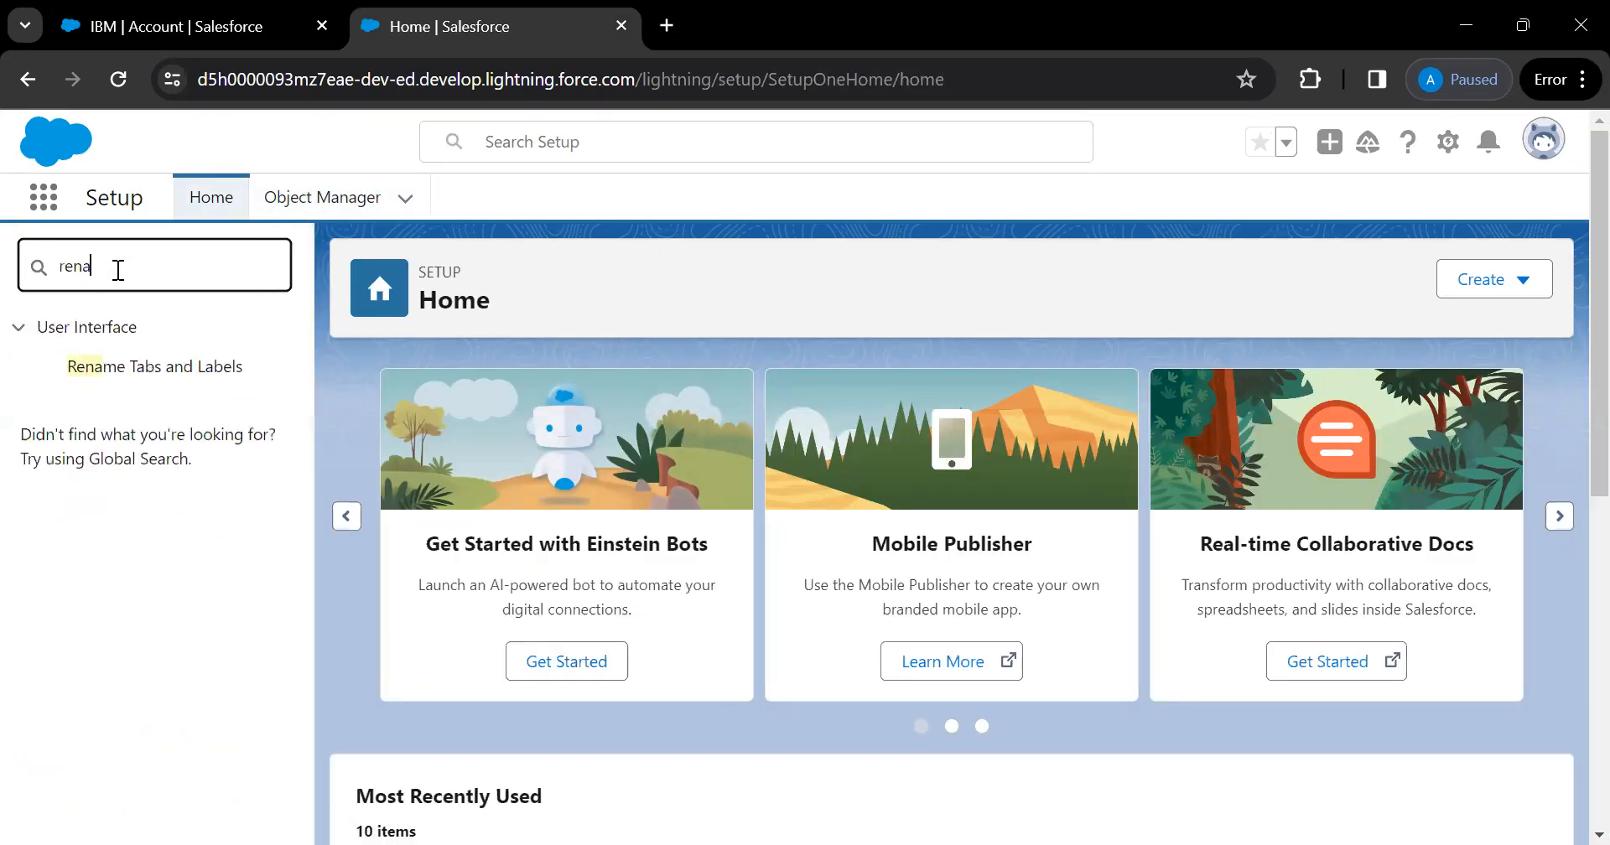
{"action": "left_click", "coordinate": [180, 367]}
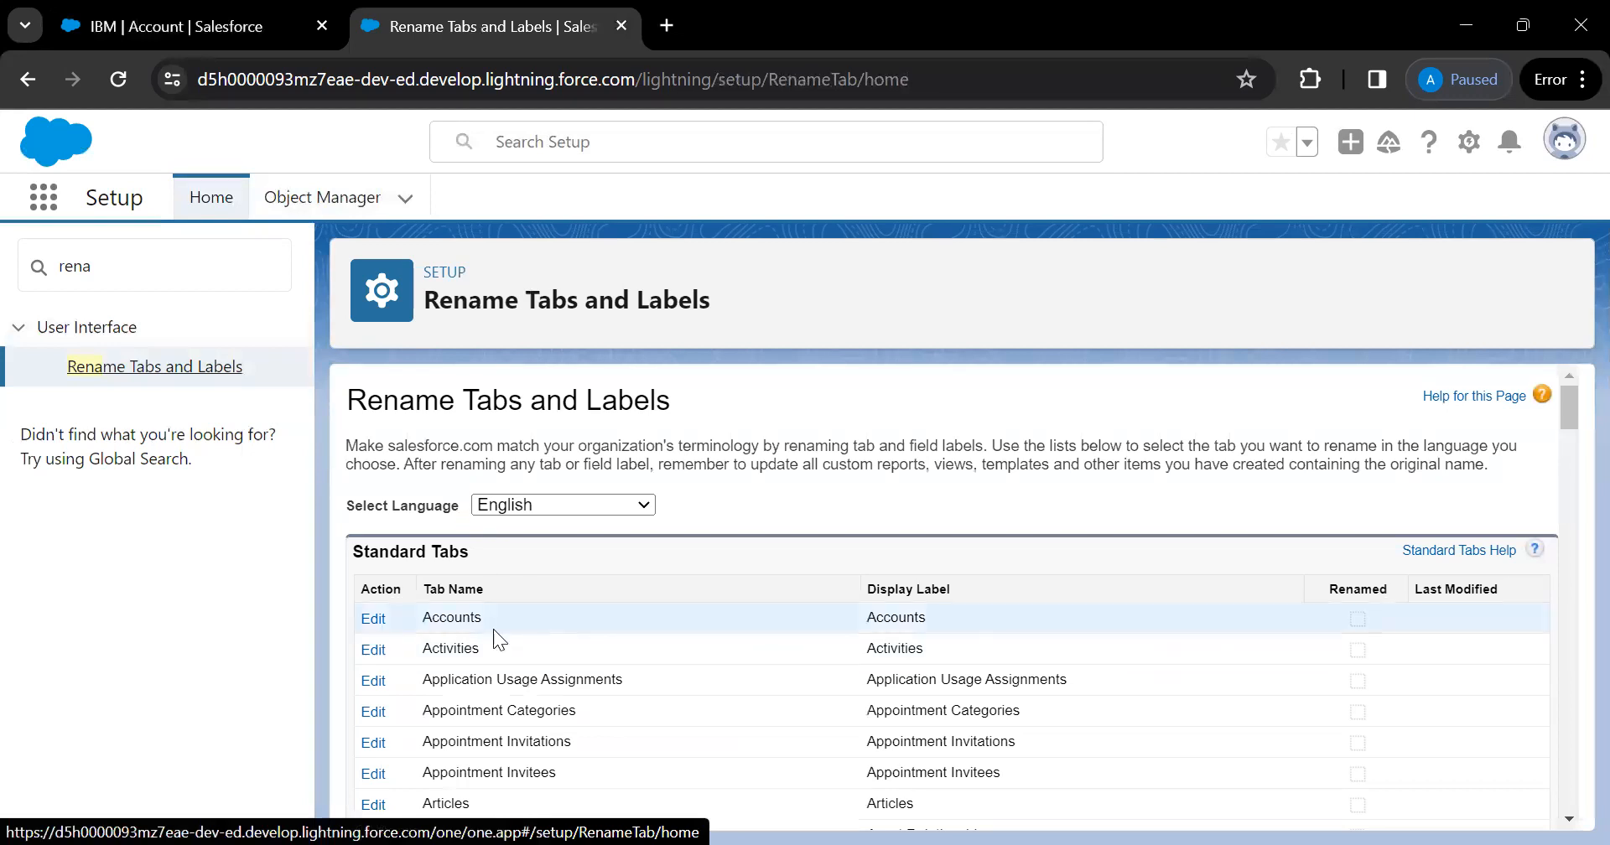
{"action": "scroll", "coordinate": [493, 629], "scroll_direction": "down", "scroll_amount": 1}
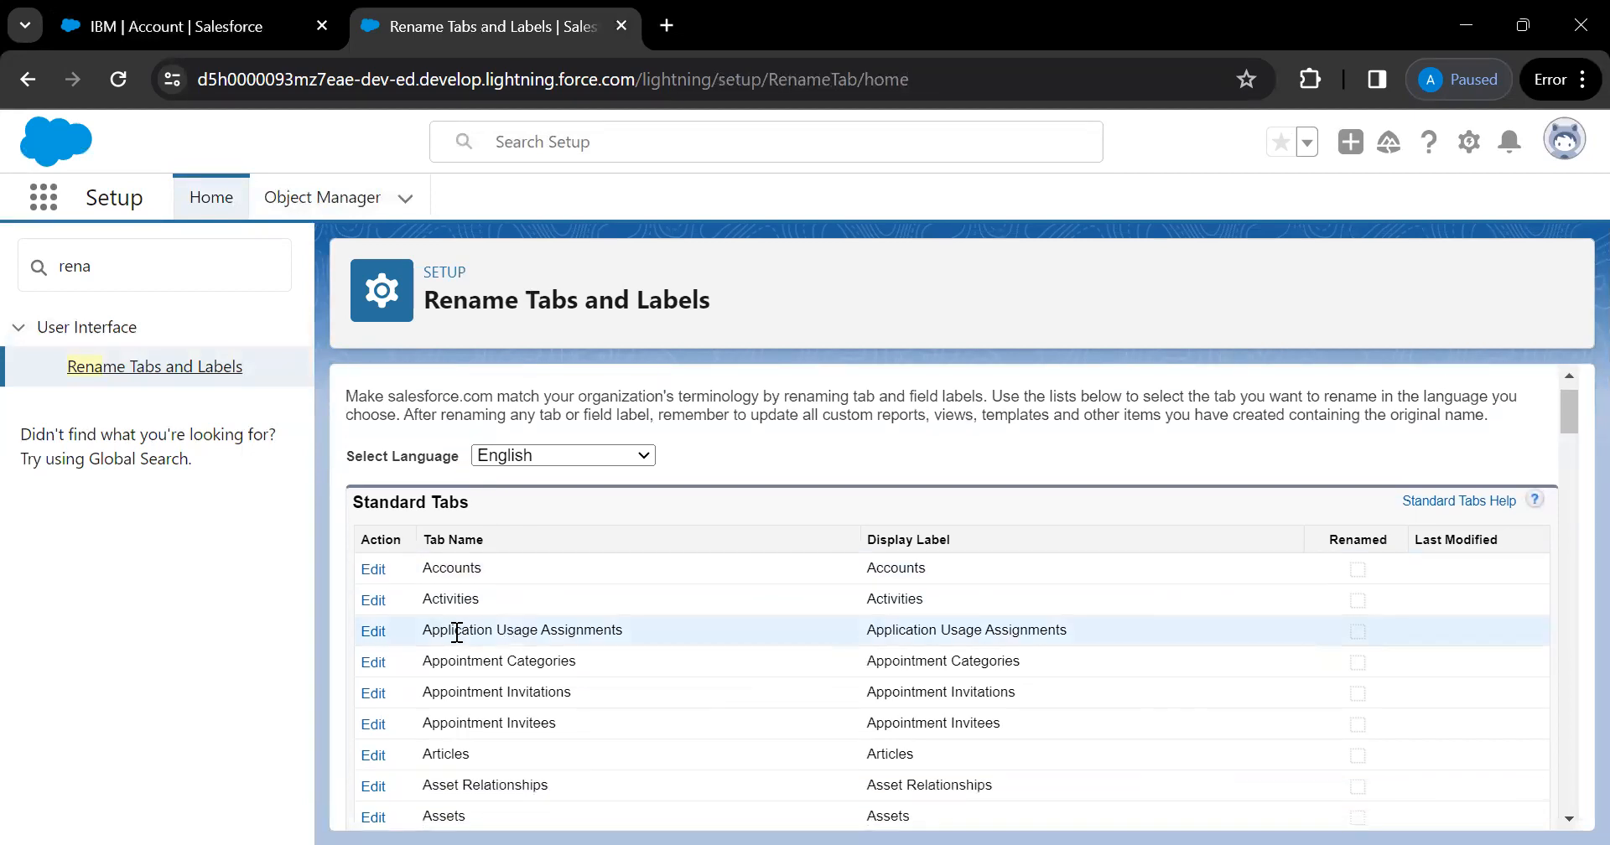
{"action": "right_click", "coordinate": [410, 571]}
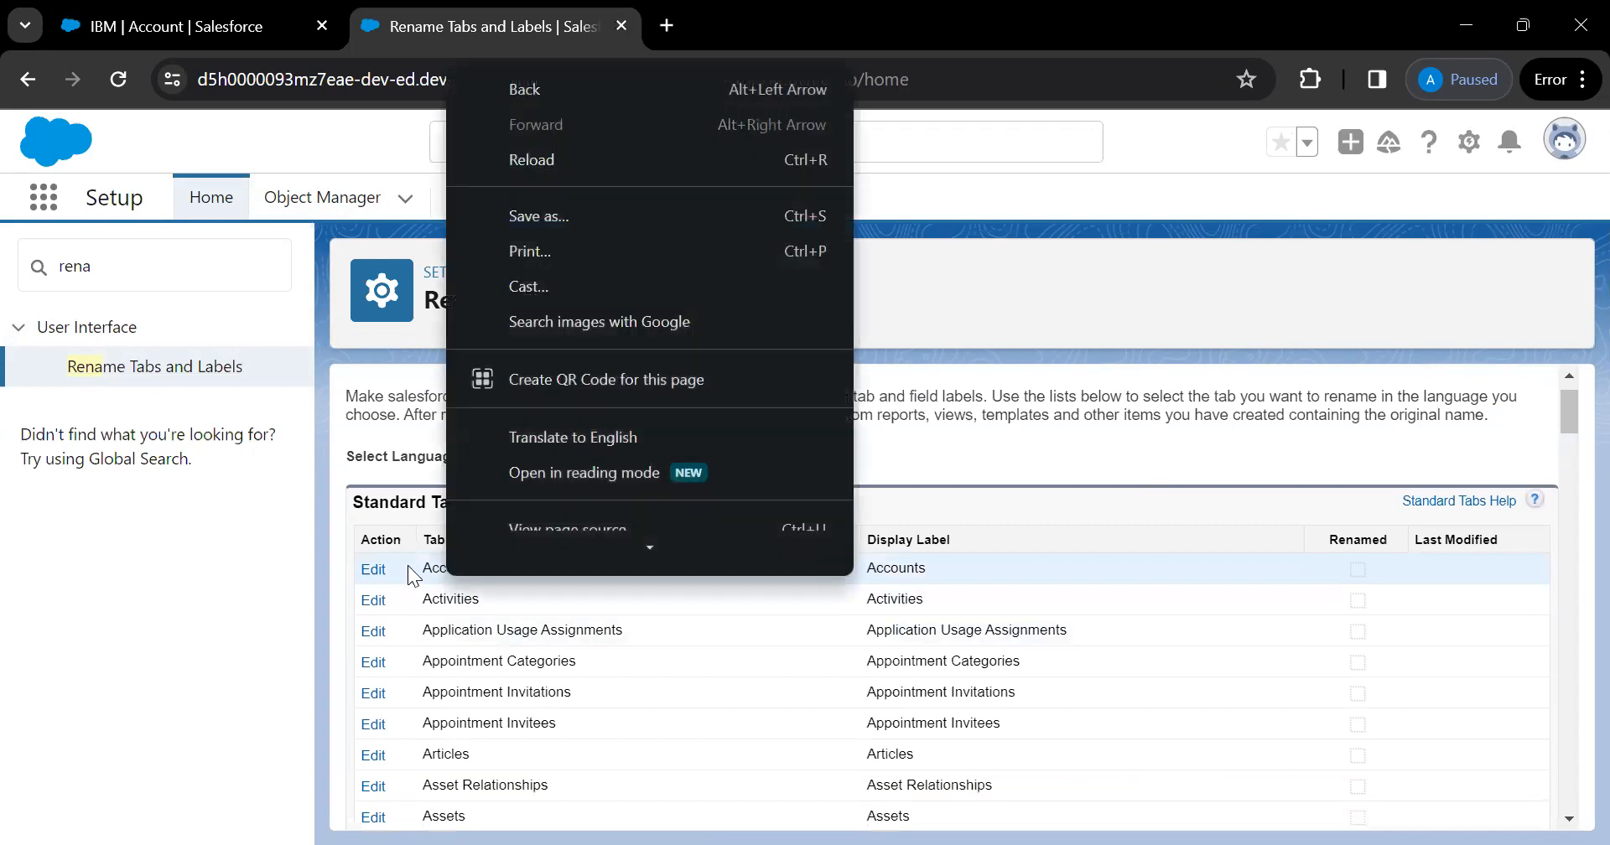
{"action": "left_click", "coordinate": [373, 570]}
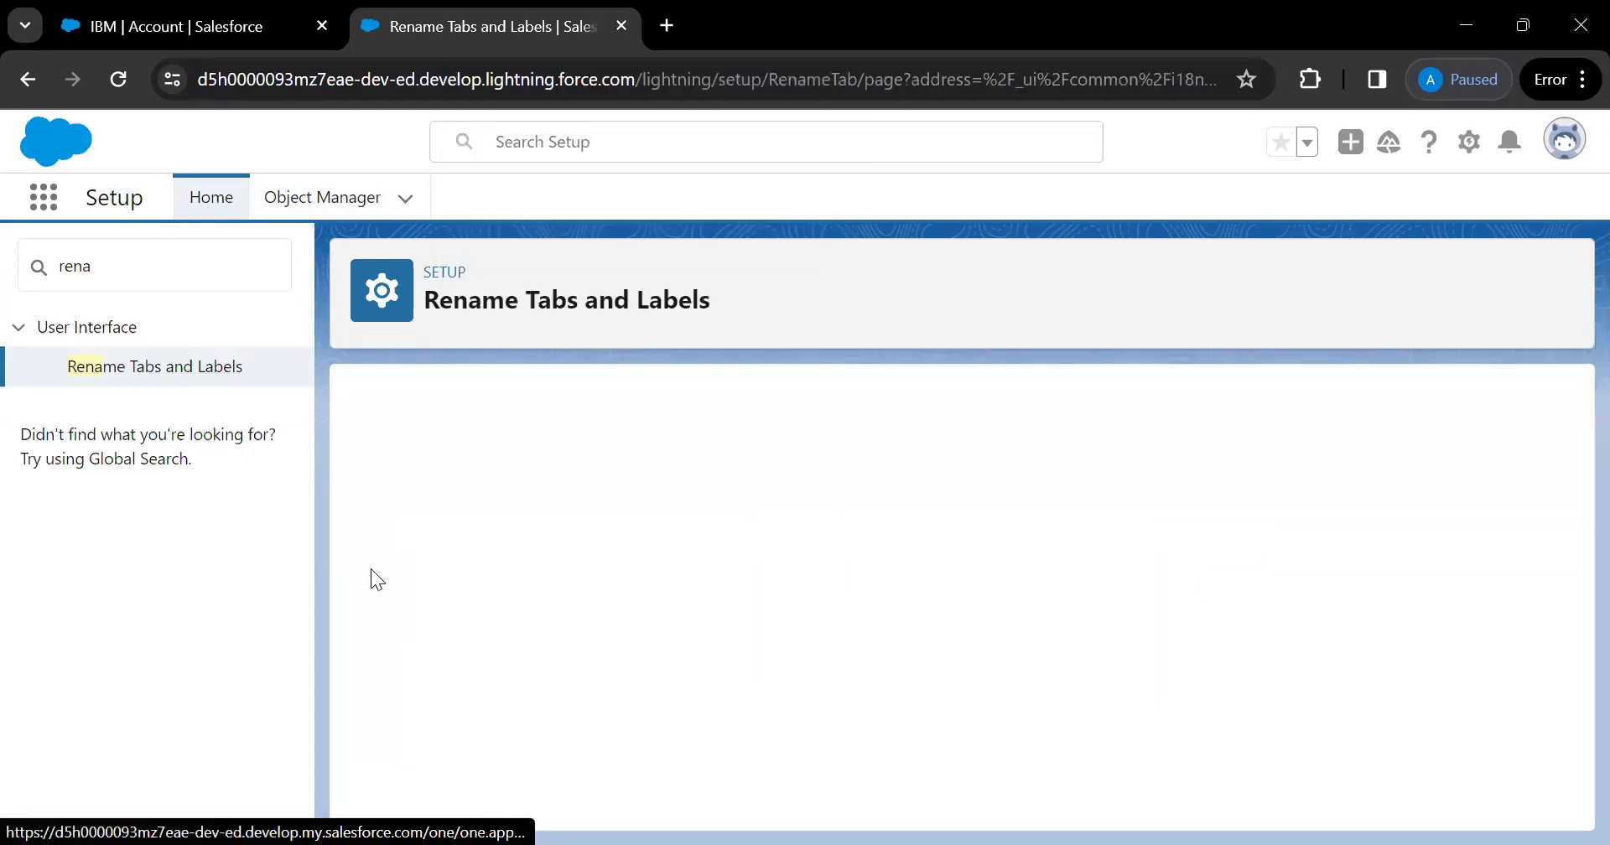
Set the singular label to Customer and the plural to Customers, and save
{"action": "left_click", "coordinate": [691, 657]}
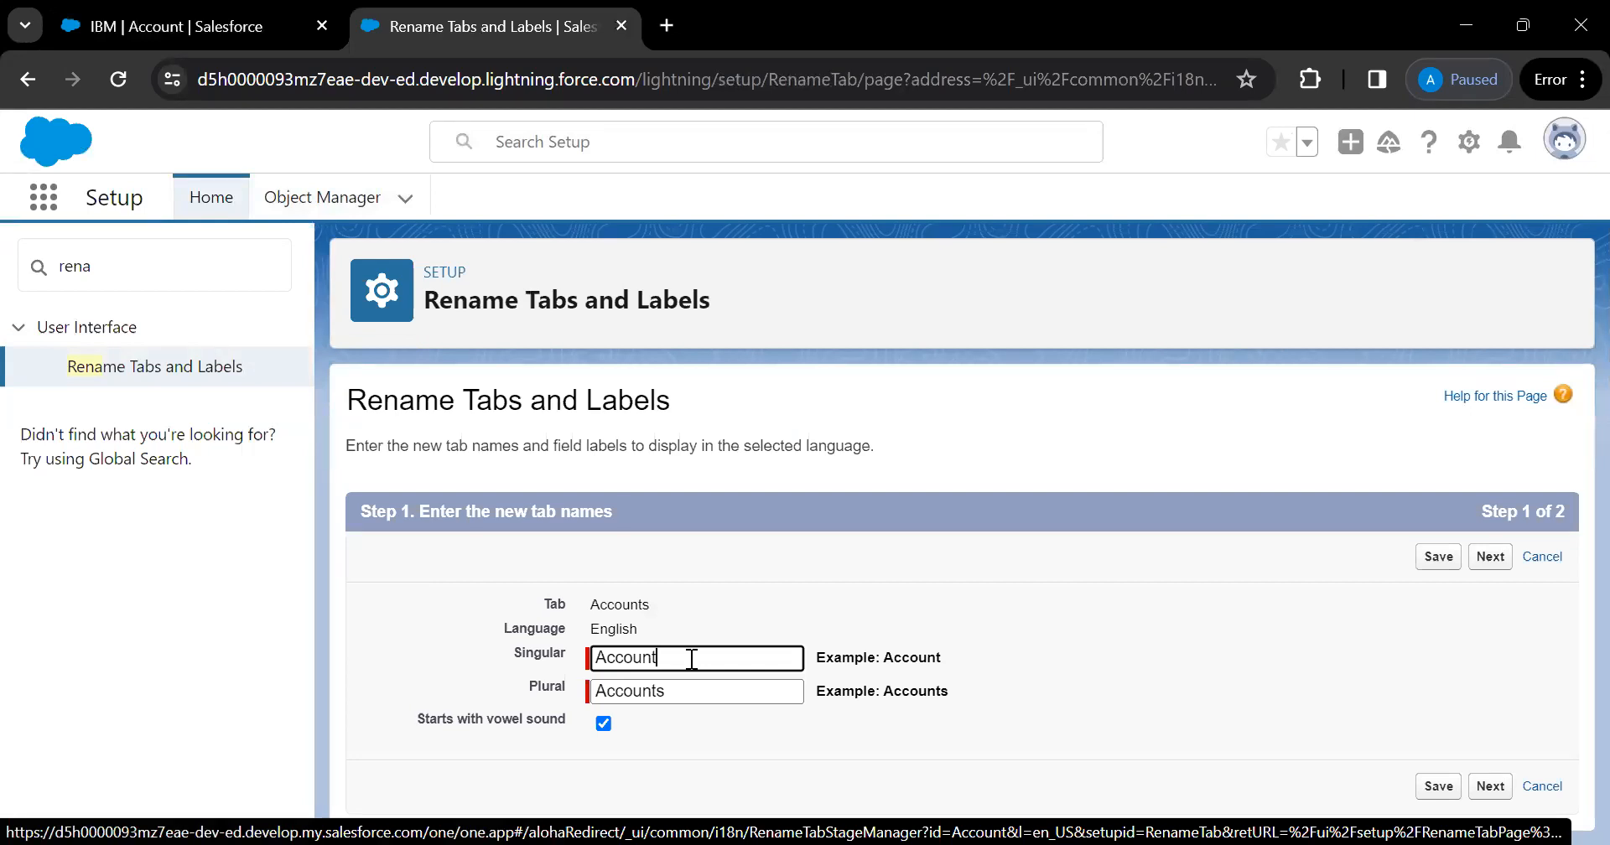
{"action": "key", "text": "BackSpace"}
{"action": "key", "text": "BackSpace"}
{"action": "key", "text": "BackSpace"}
{"action": "key", "text": "BackSpace"}
{"action": "key", "text": "BackSpace"}
{"action": "key", "text": "BackSpace"}
{"action": "key", "text": "BackSpace"}
{"action": "type", "text": "Customers"}
{"action": "key", "text": "BackSpace"}
{"action": "left_click_drag", "start_coordinate": [694, 658], "coordinate": [472, 655]}
{"action": "key", "text": "ctrl+c"}
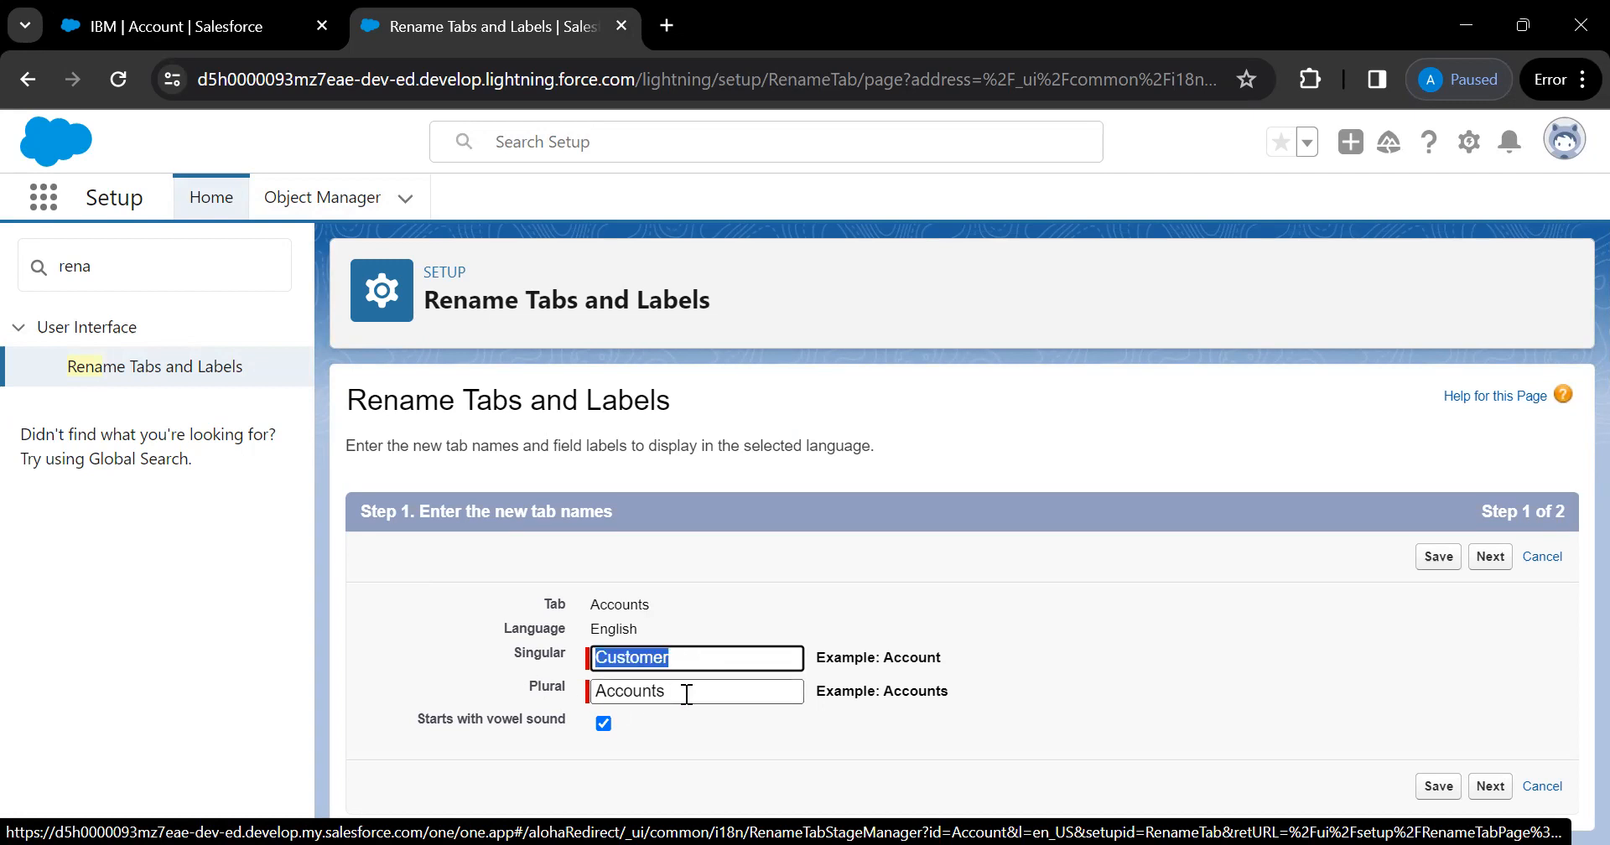
{"action": "left_click_drag", "start_coordinate": [685, 691], "coordinate": [366, 669]}
{"action": "key", "text": "ctrl+v"}
{"action": "type", "text": "s"}
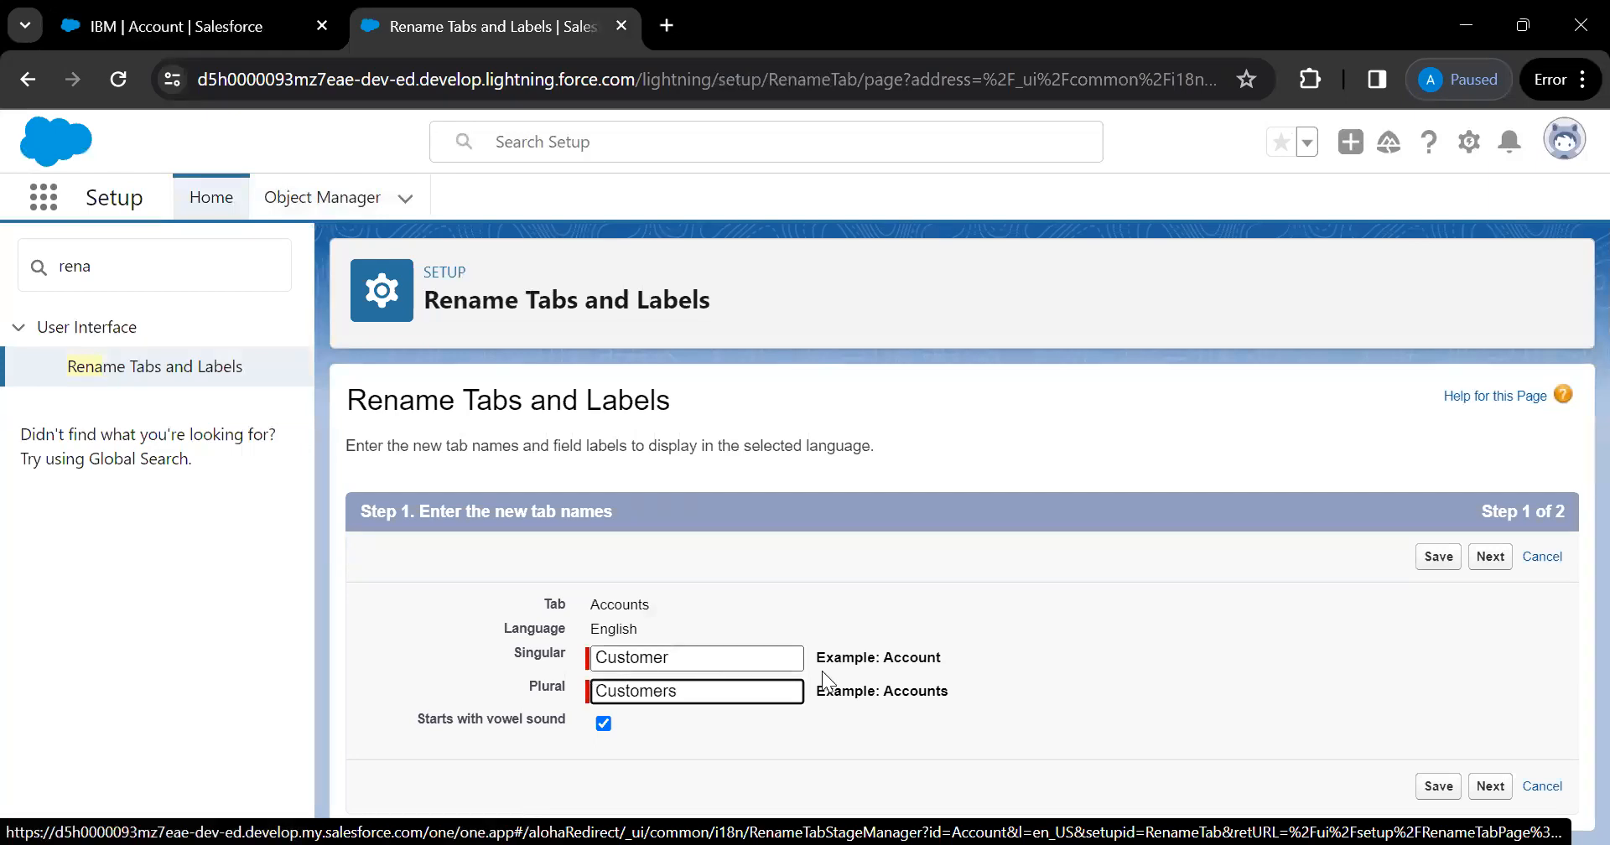
{"action": "left_click", "coordinate": [1439, 559]}
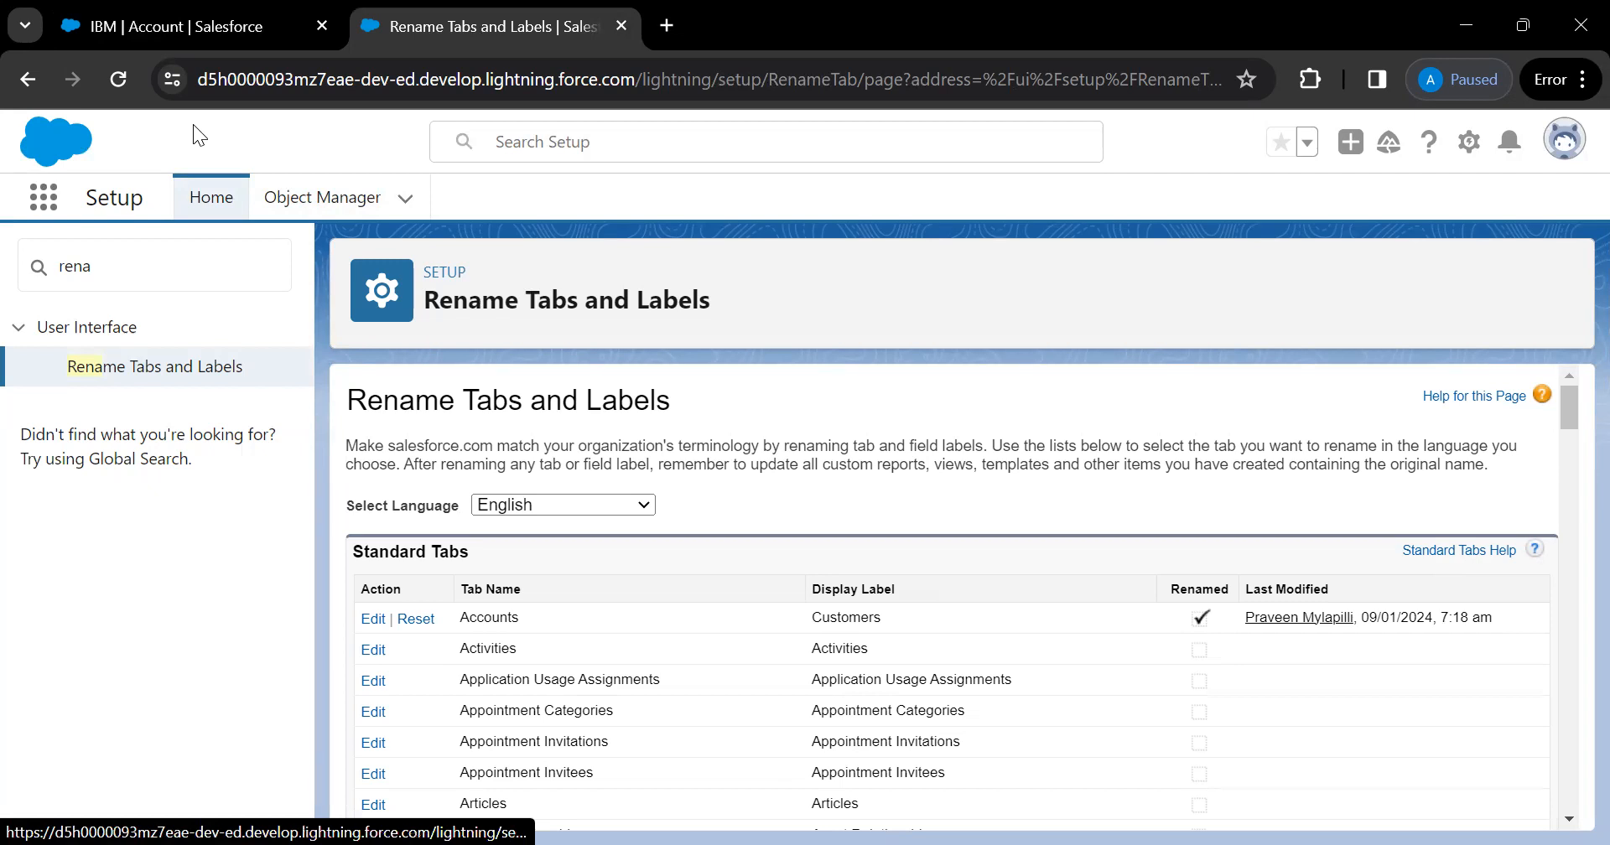
Reload the IBM account record until it shows the new Customers label
{"action": "key", "text": "ctrl+shift+Tab"}
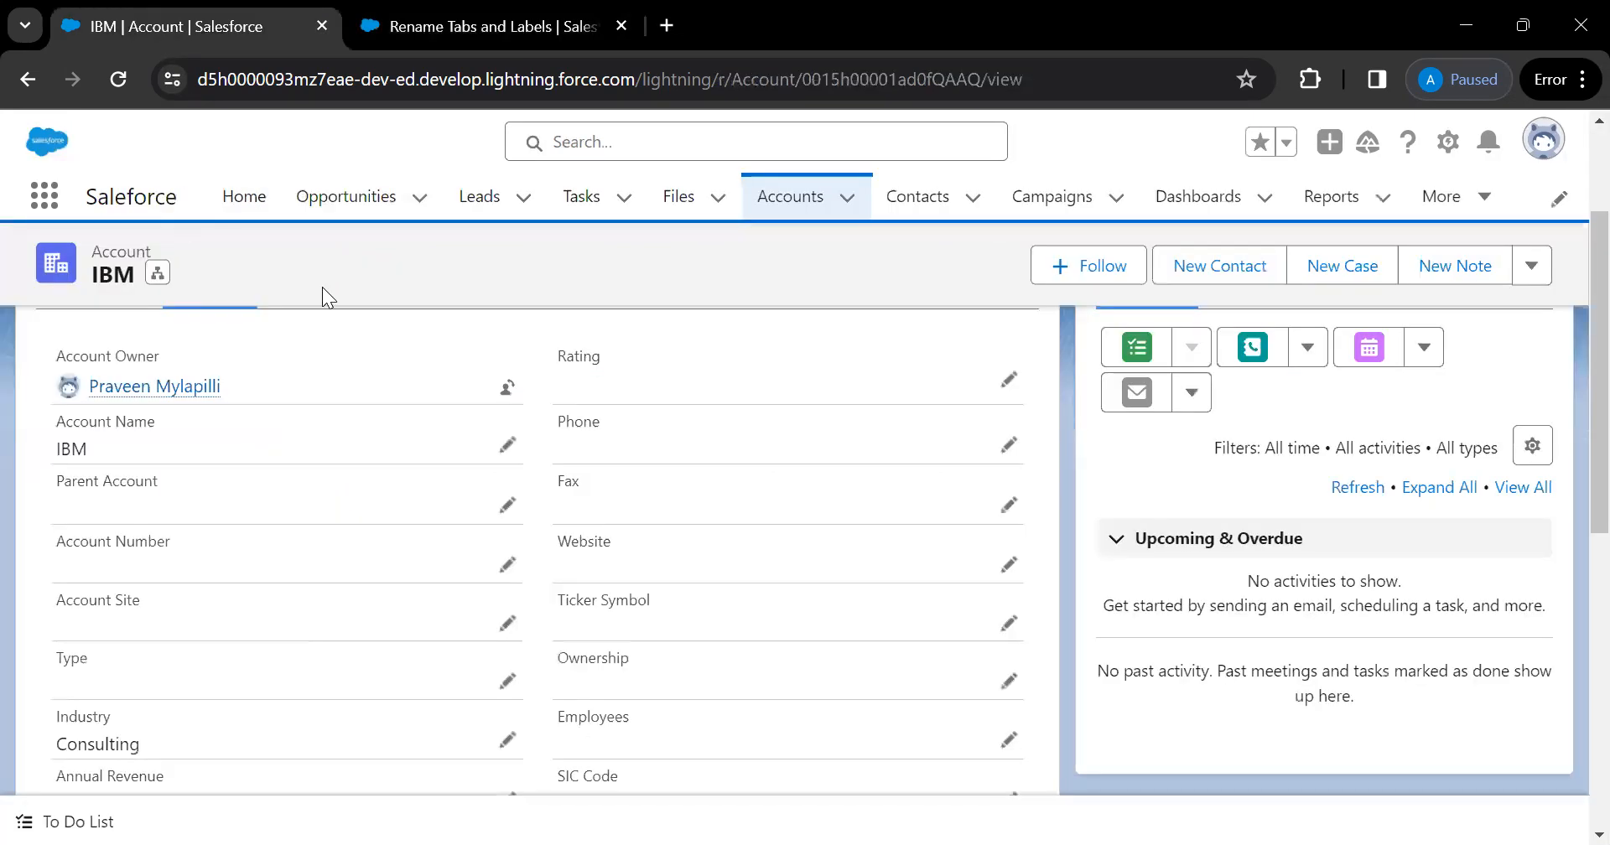
{"action": "left_click", "coordinate": [126, 90]}
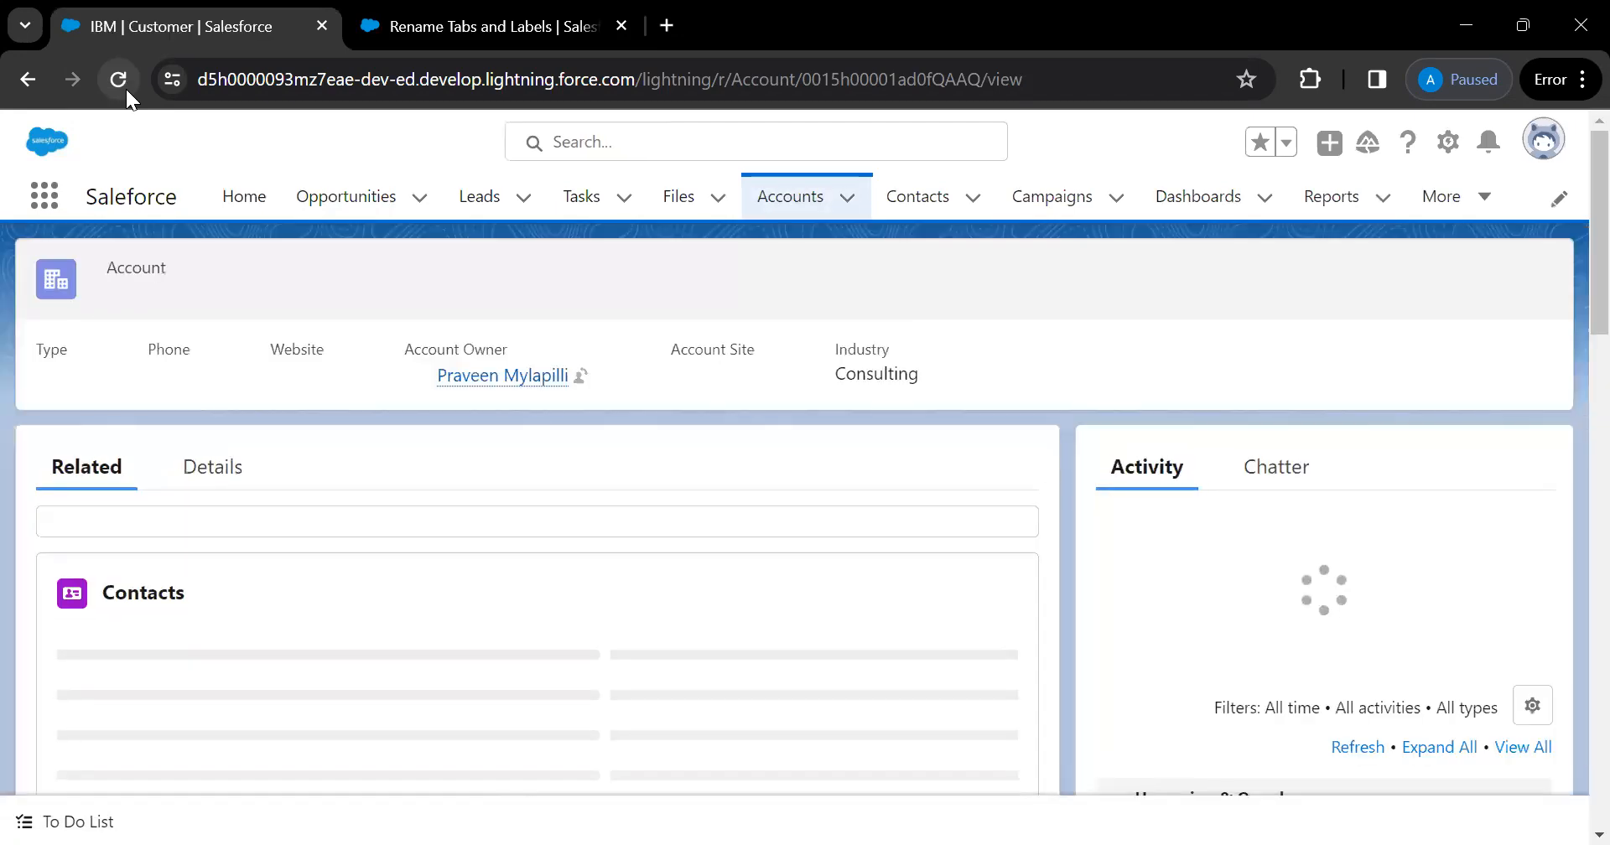
{"action": "left_click", "coordinate": [126, 89]}
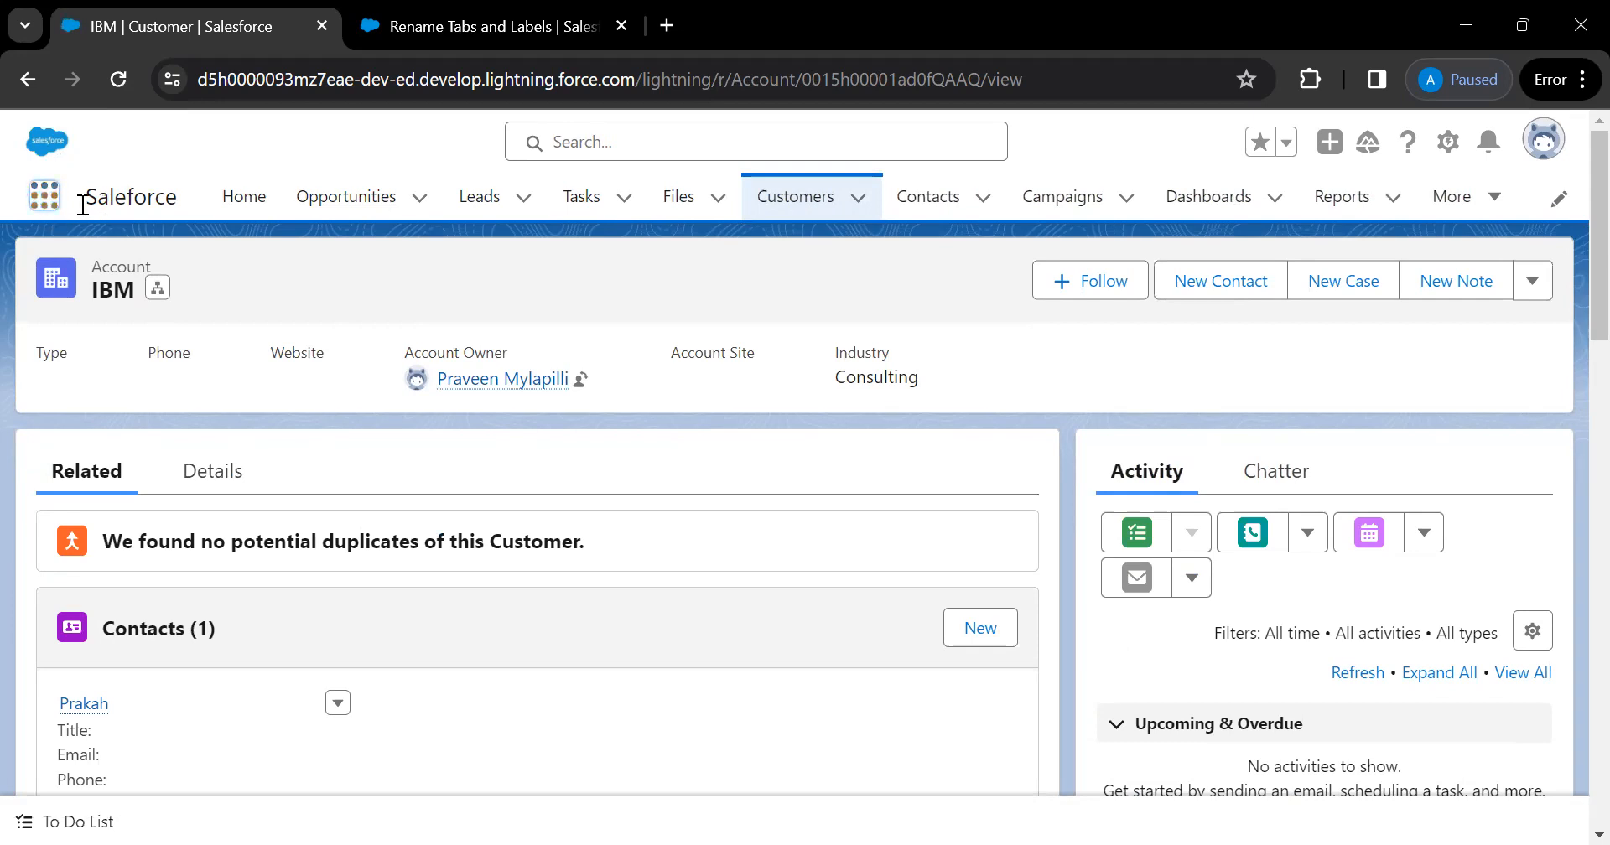
Search the App Launcher for 'sa', close it, and return to Rename Tabs and Labels
{"action": "left_click", "coordinate": [46, 198]}
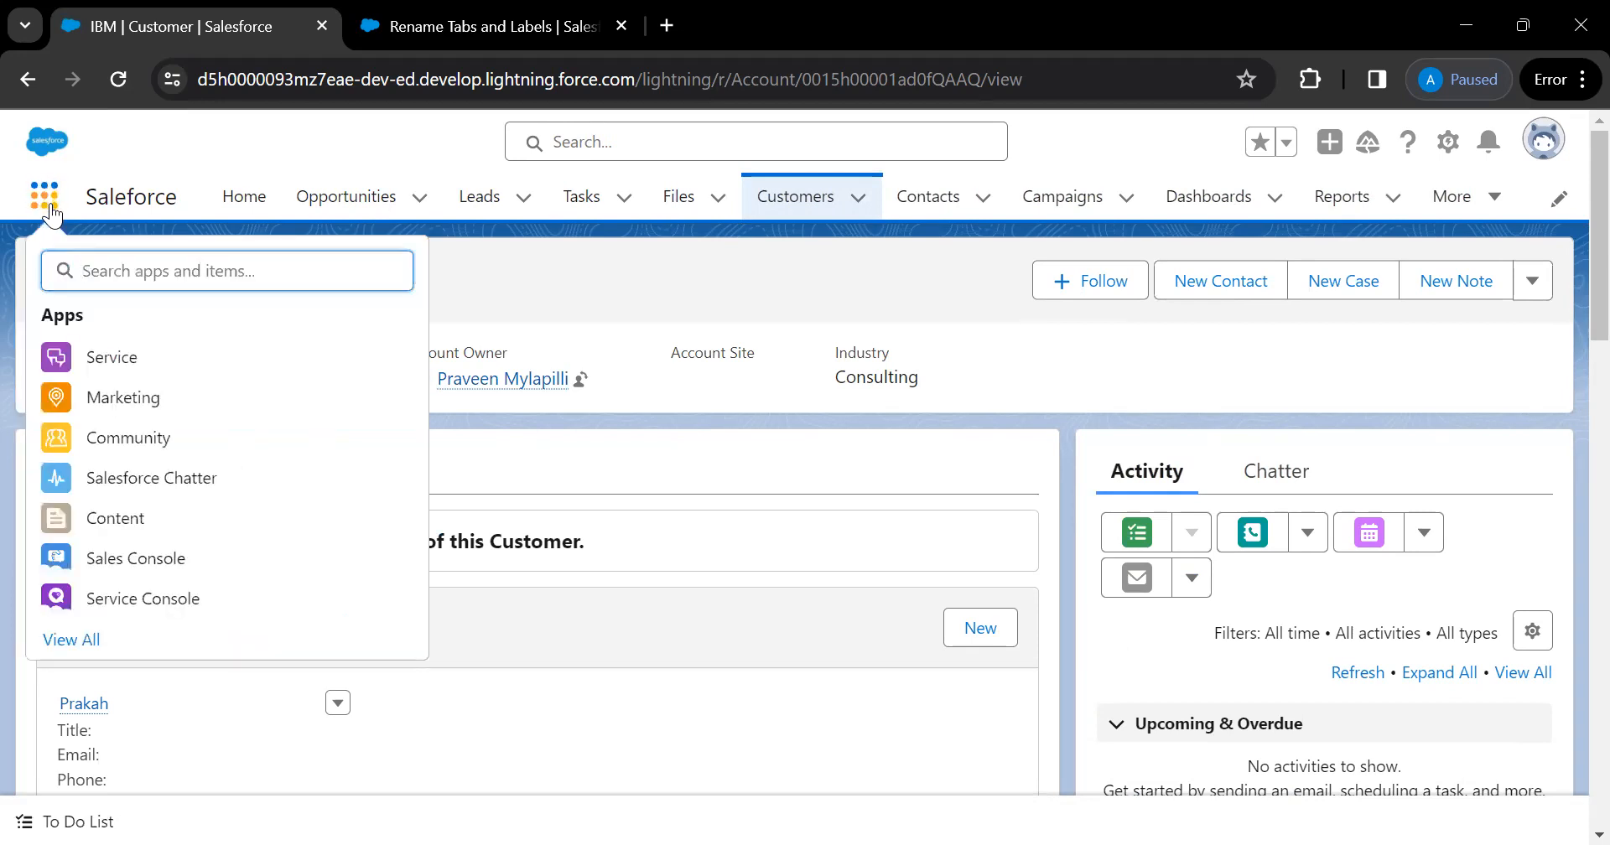
{"action": "type", "text": "sa"}
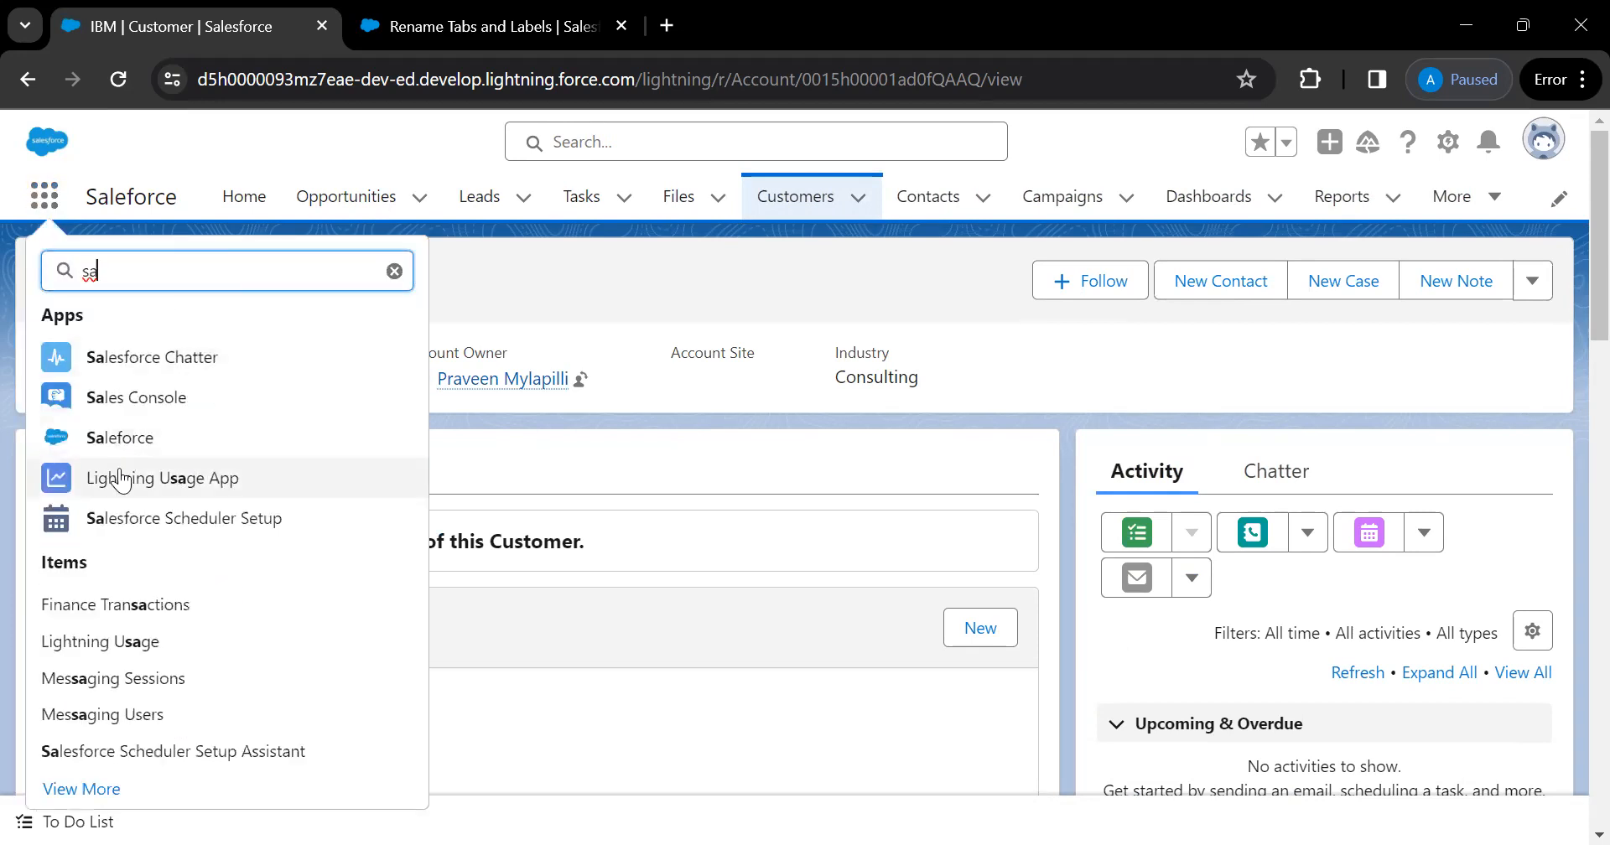
{"action": "left_click", "coordinate": [502, 260]}
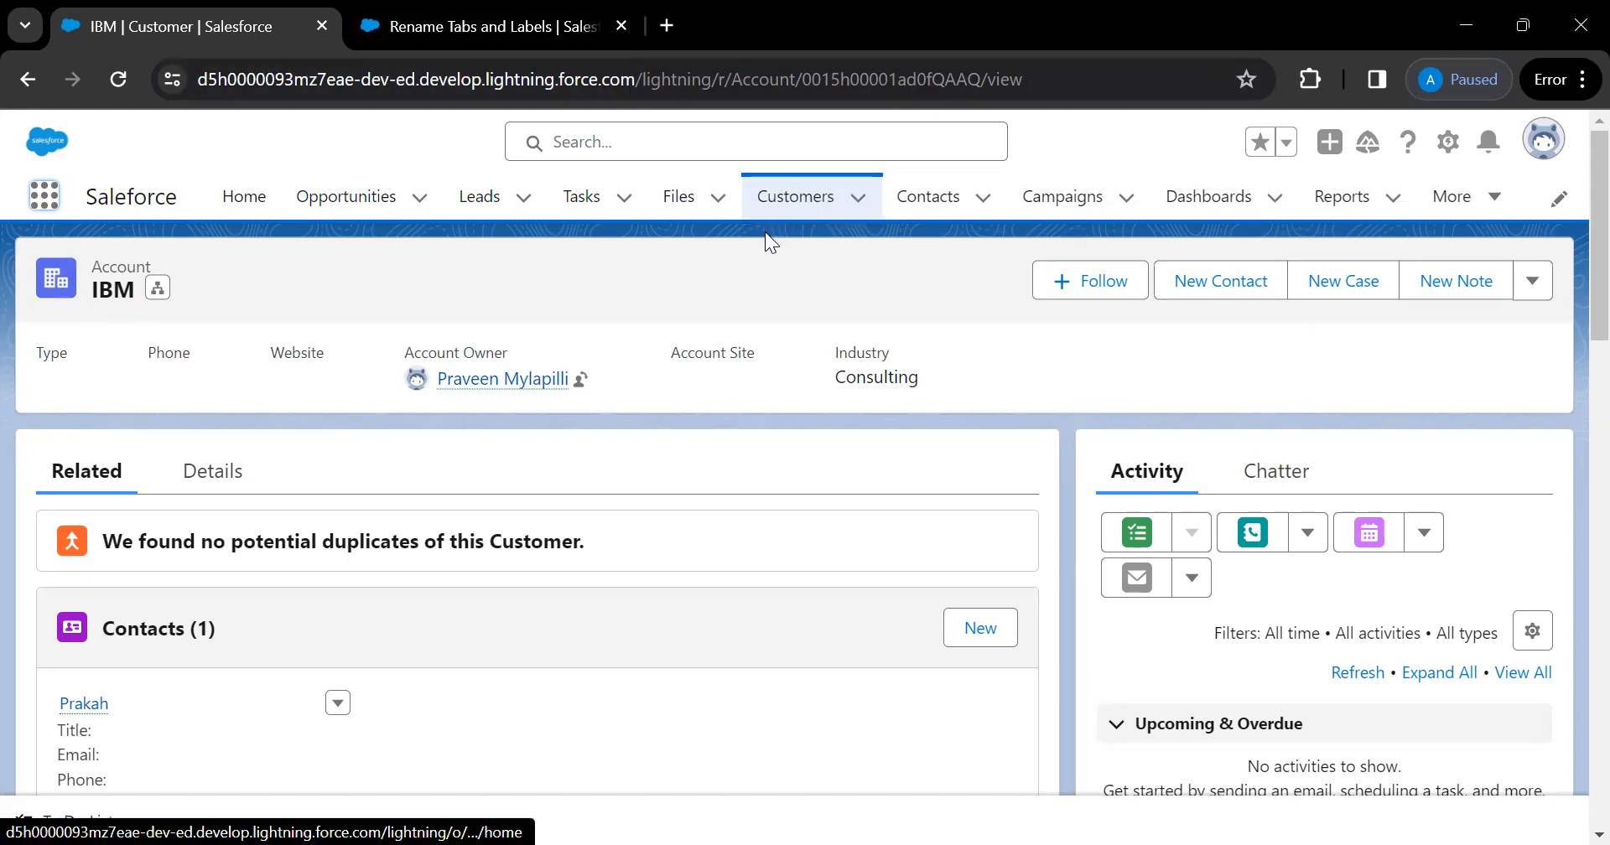
{"action": "key", "text": "ctrl+Tab"}
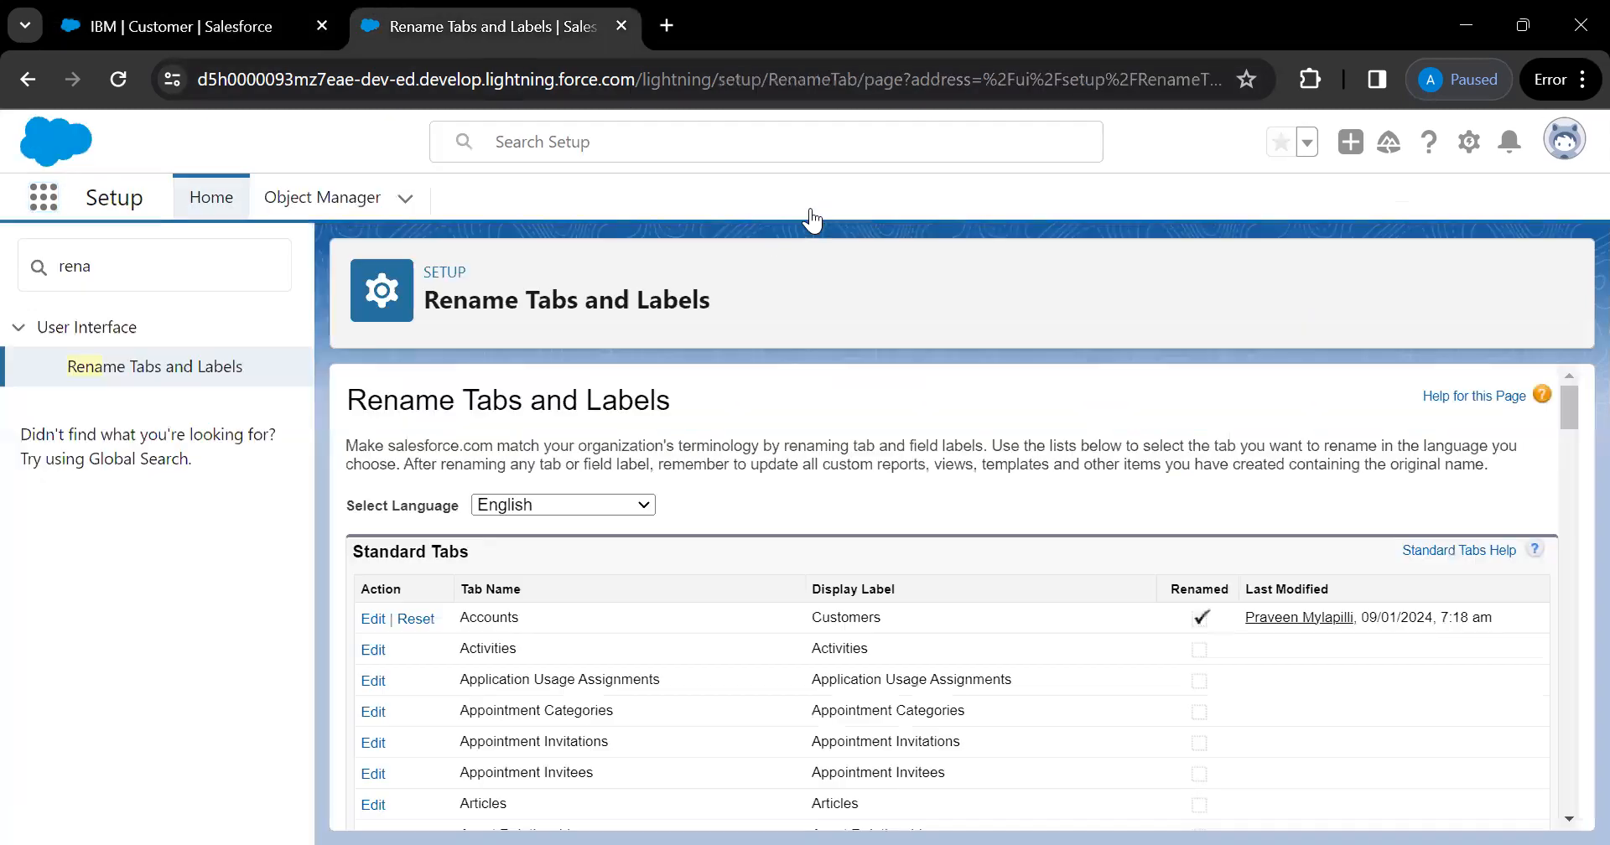
Filter Object Manager by 'cust' to show the Account and Customer objects, then return to IBM
{"action": "scroll", "coordinate": [614, 599], "scroll_direction": "down", "scroll_amount": 1}
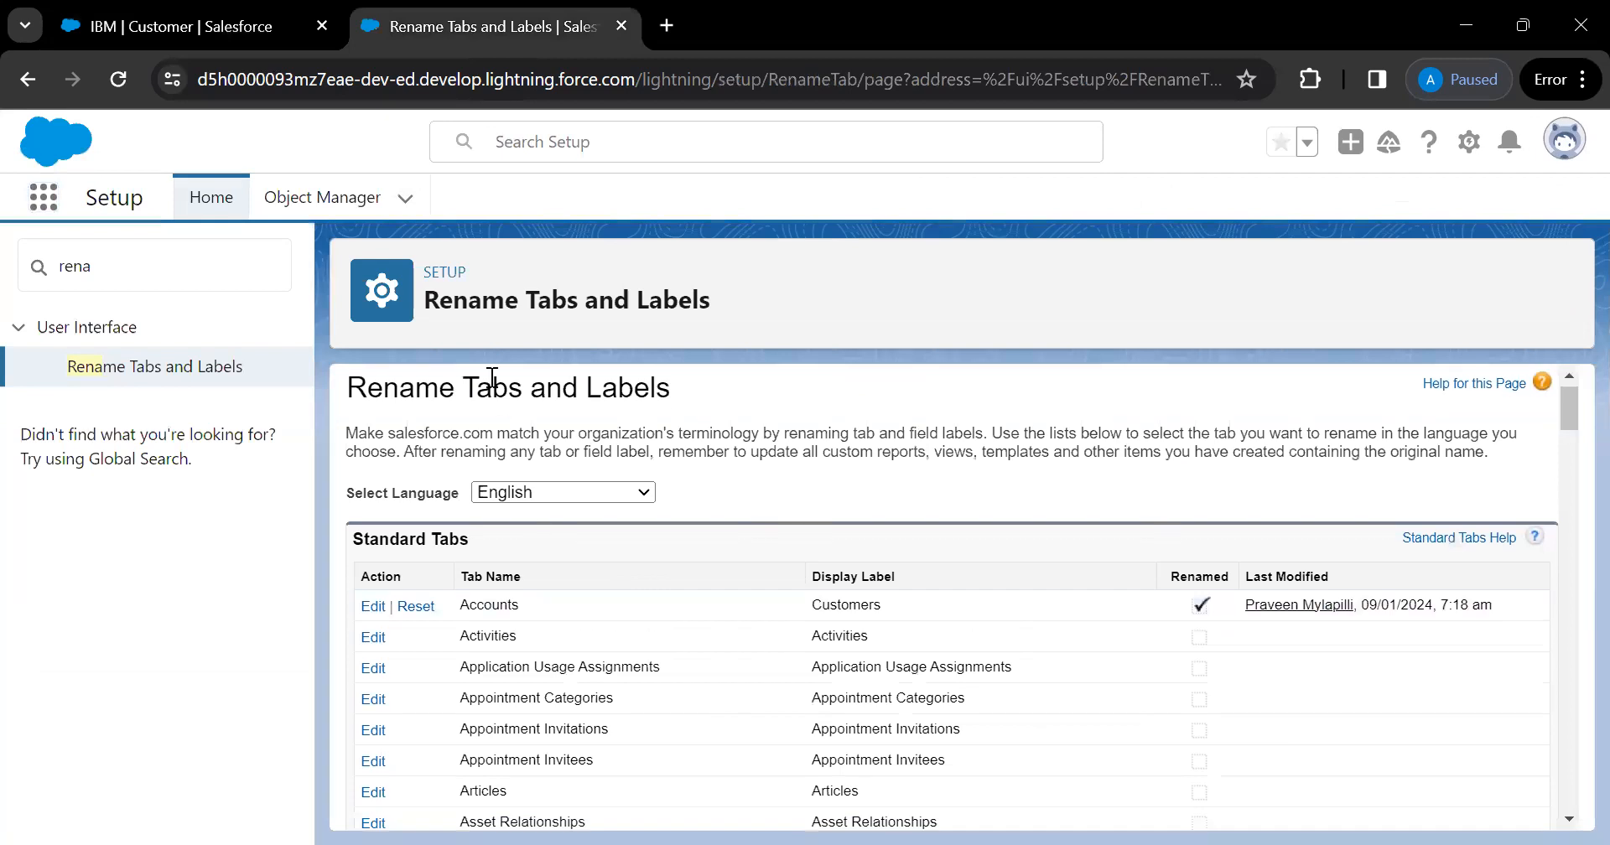
{"action": "left_click", "coordinate": [336, 201]}
{"action": "scroll", "coordinate": [144, 403], "scroll_direction": "down", "scroll_amount": 1}
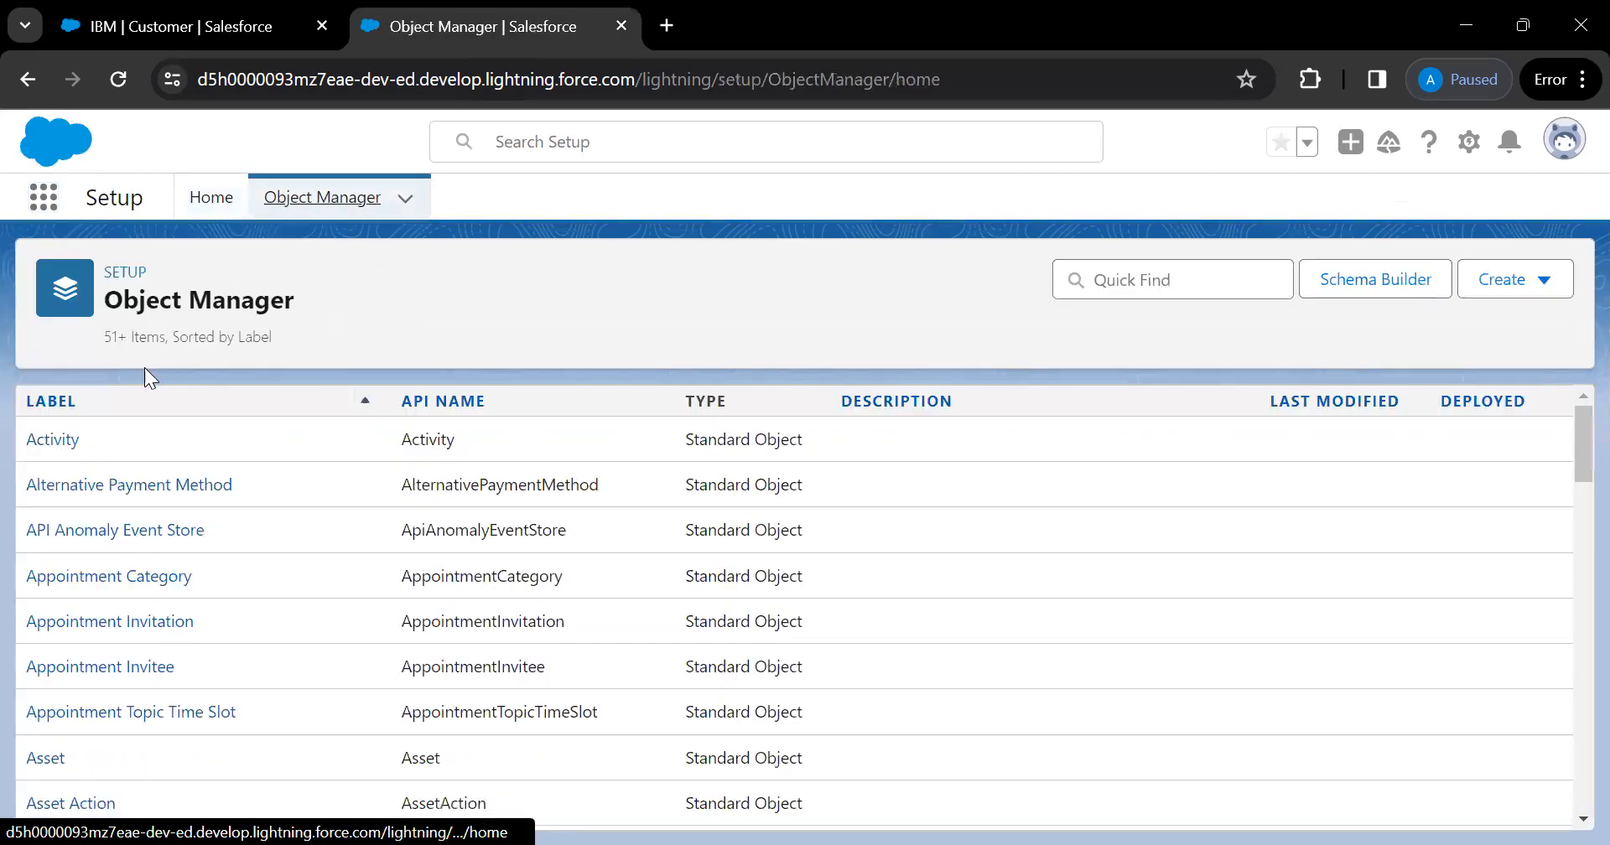
{"action": "left_click", "coordinate": [1120, 279]}
{"action": "type", "text": "cust"}
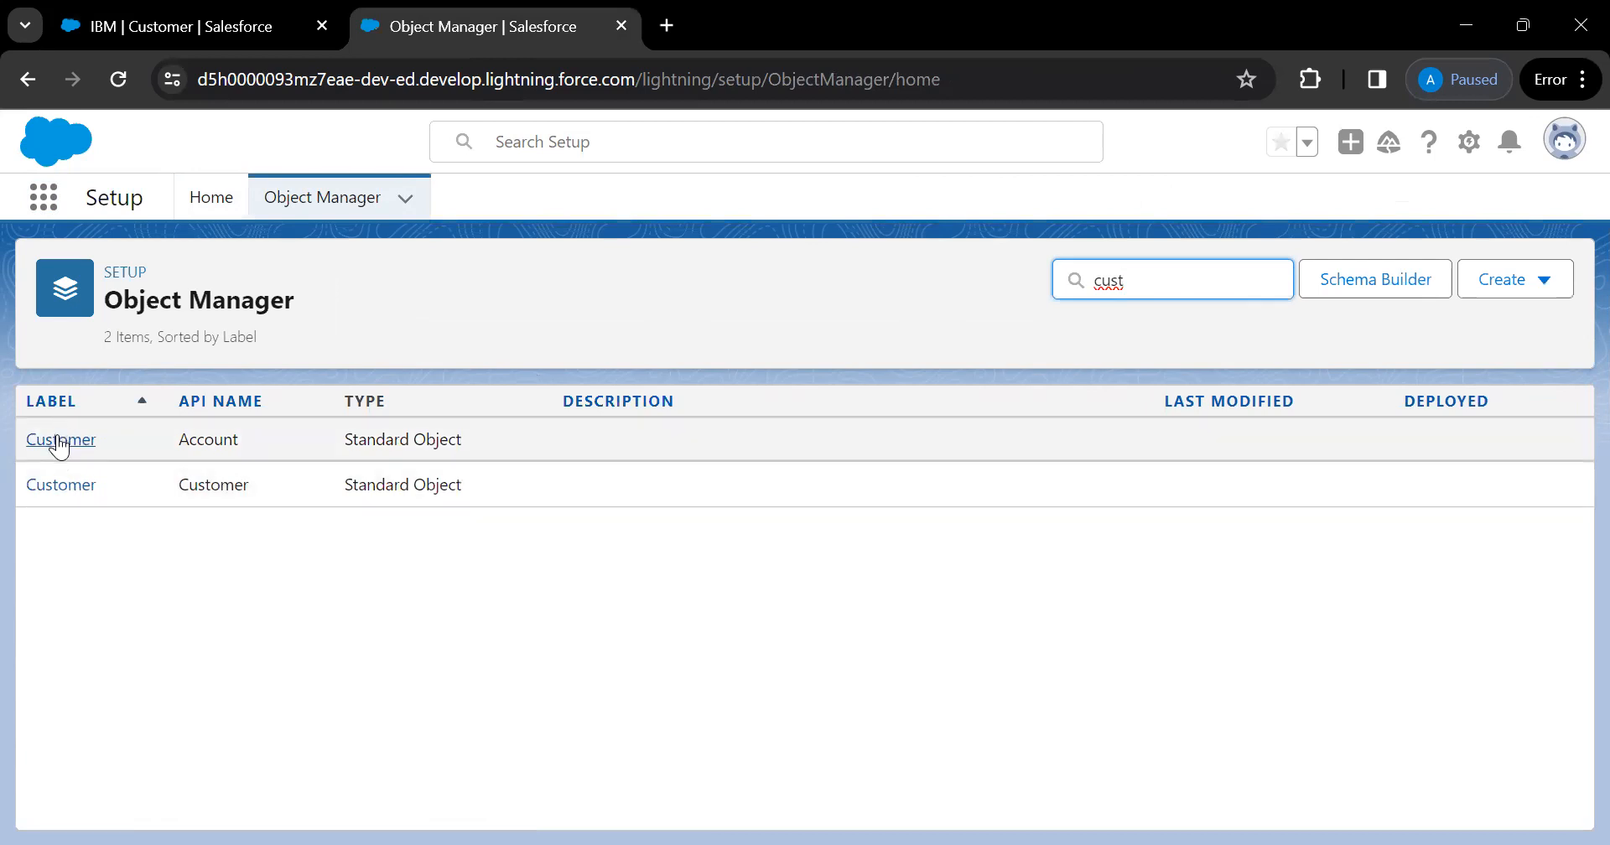
{"action": "left_click", "coordinate": [240, 38]}
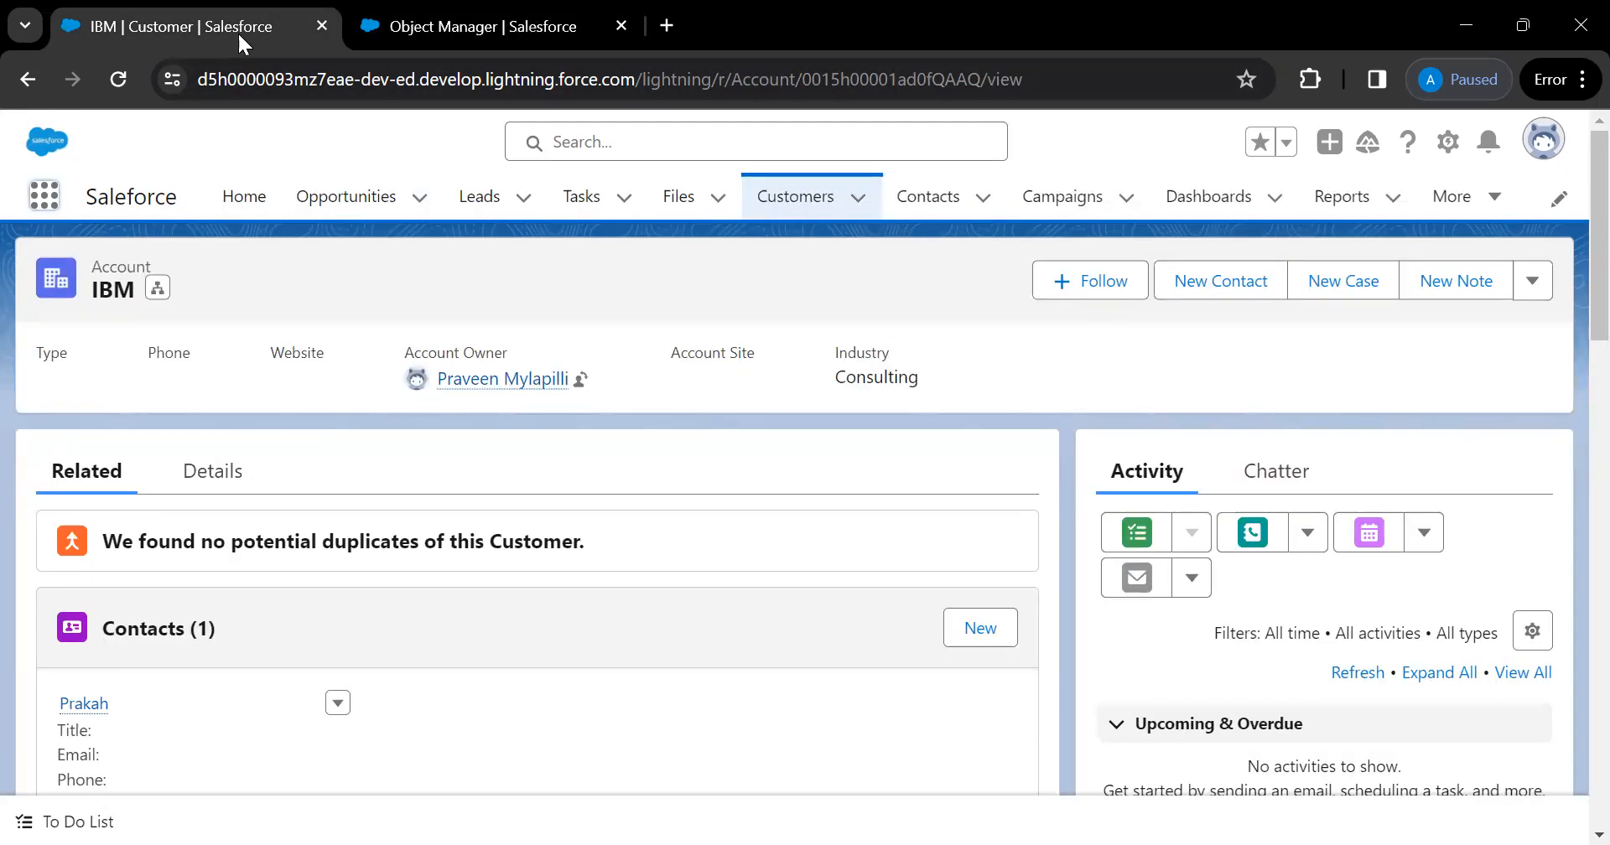
Edit the Accounts tab labels back to singular 'Account' and plural 'Accounts' and save
{"action": "left_click", "coordinate": [501, 32]}
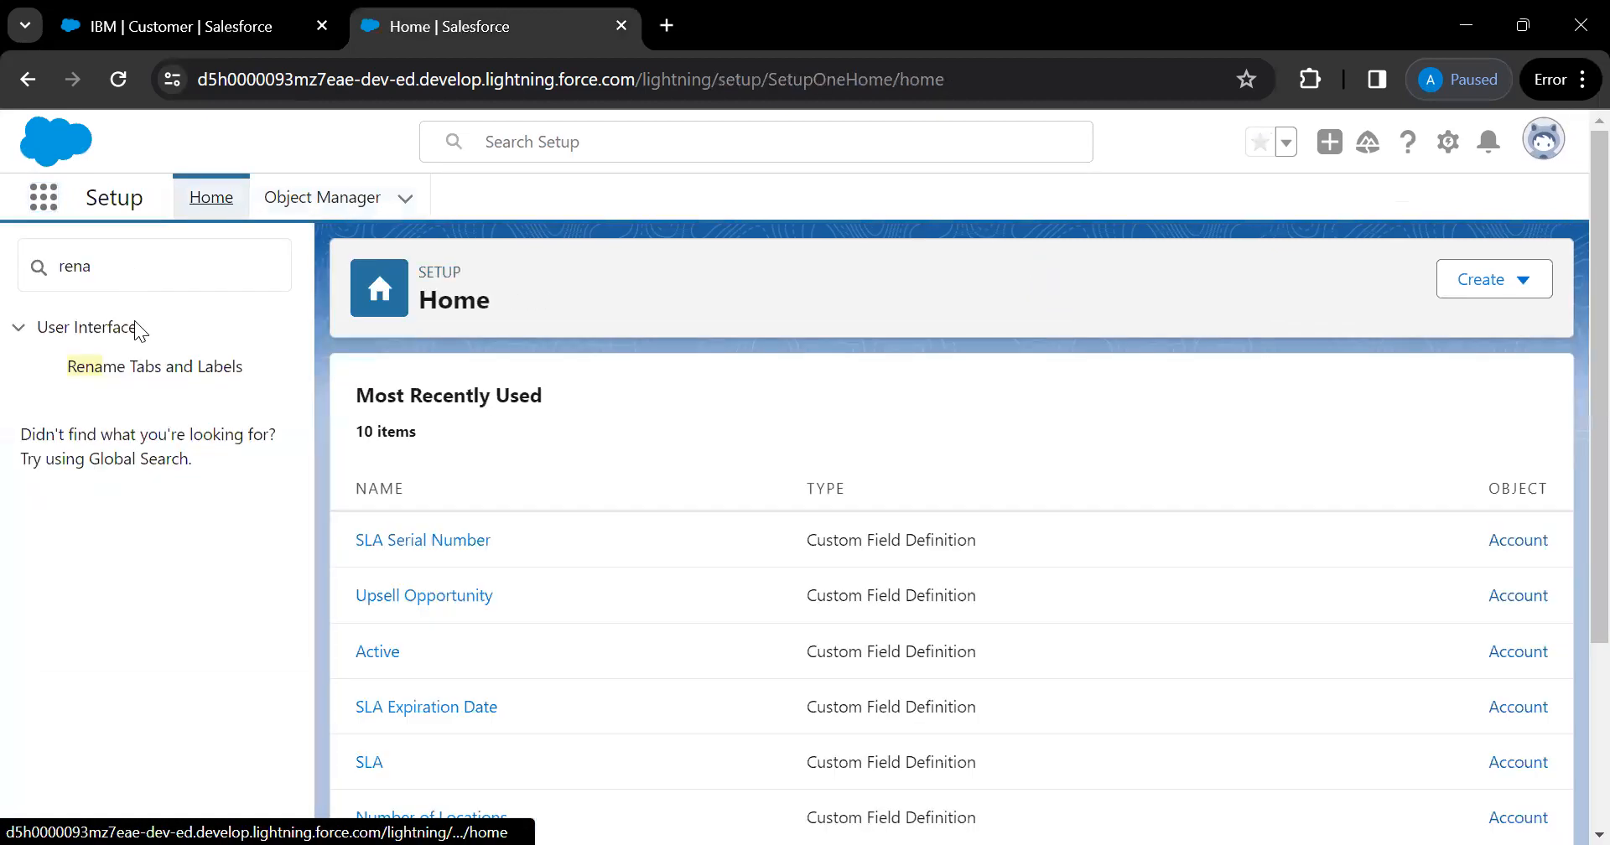
{"action": "left_click", "coordinate": [176, 369]}
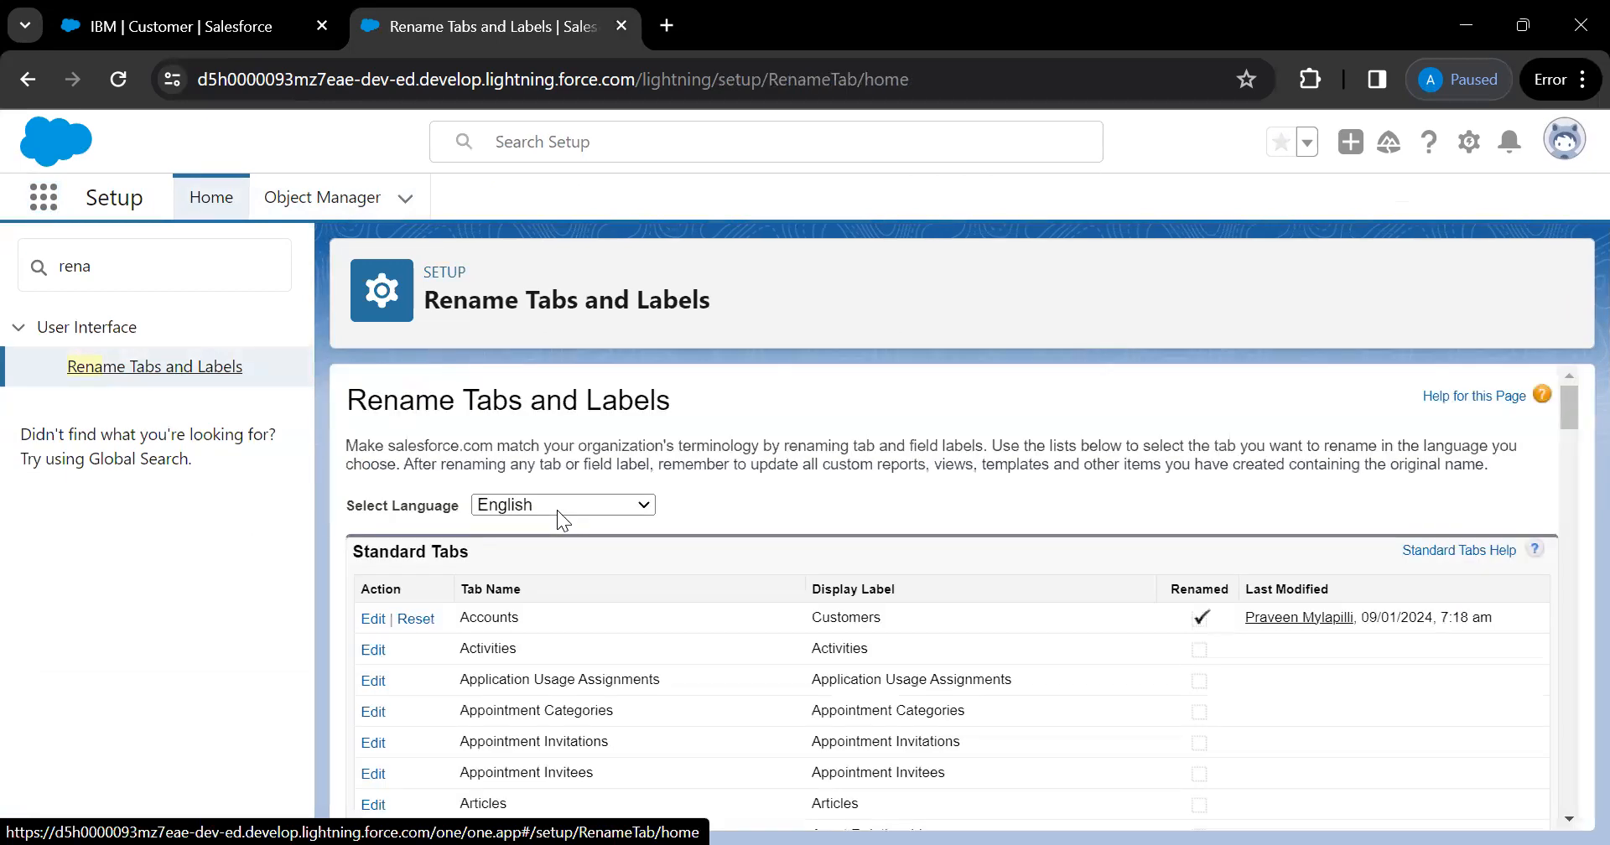
{"action": "left_click", "coordinate": [372, 619]}
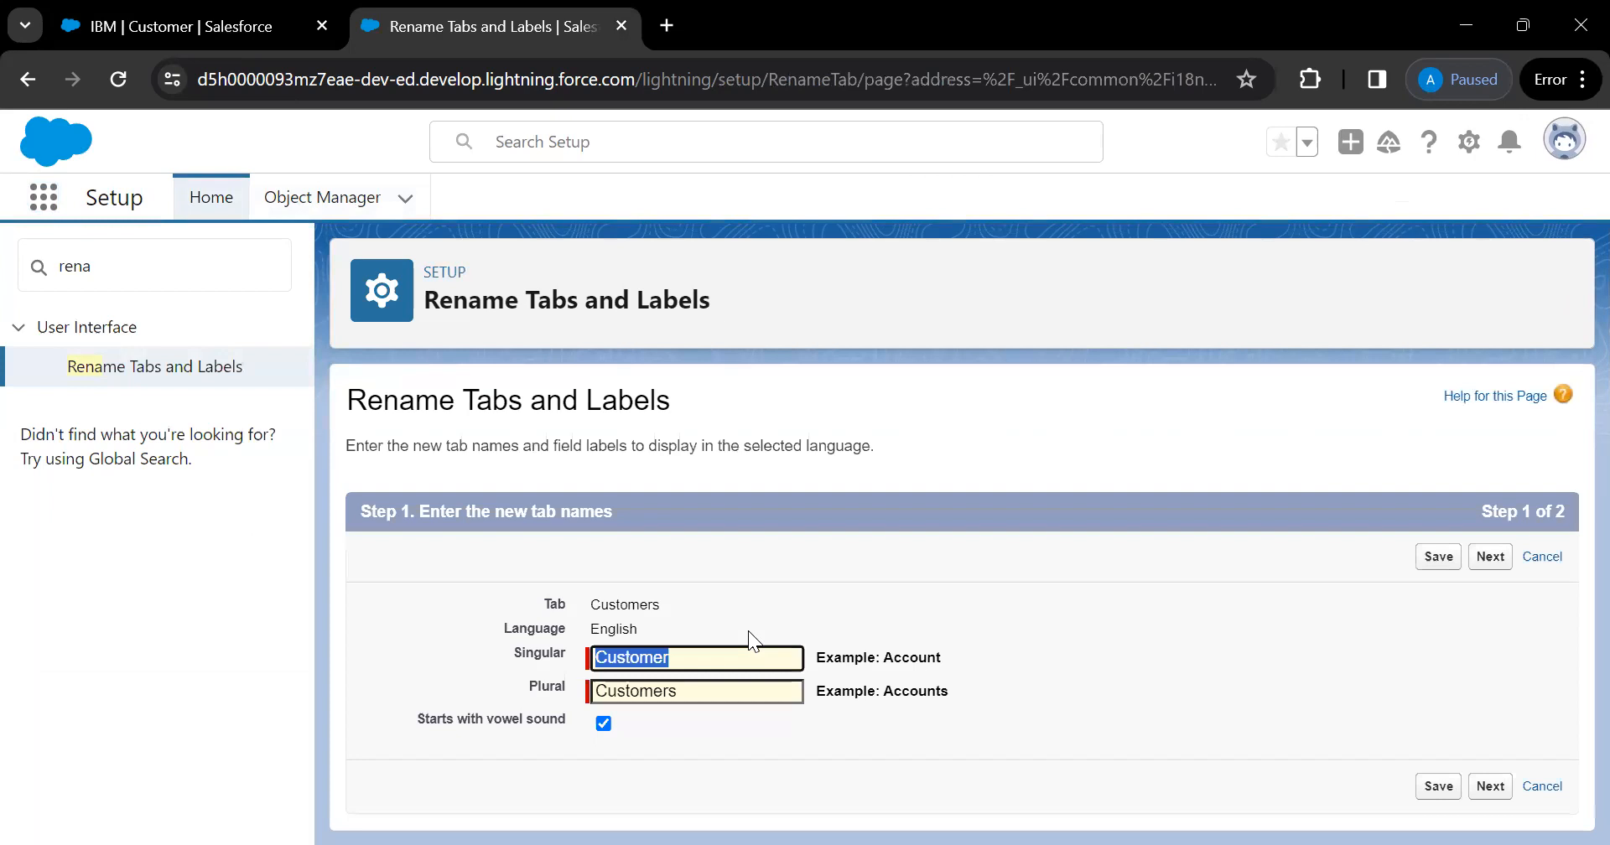
{"action": "type", "text": "Account"}
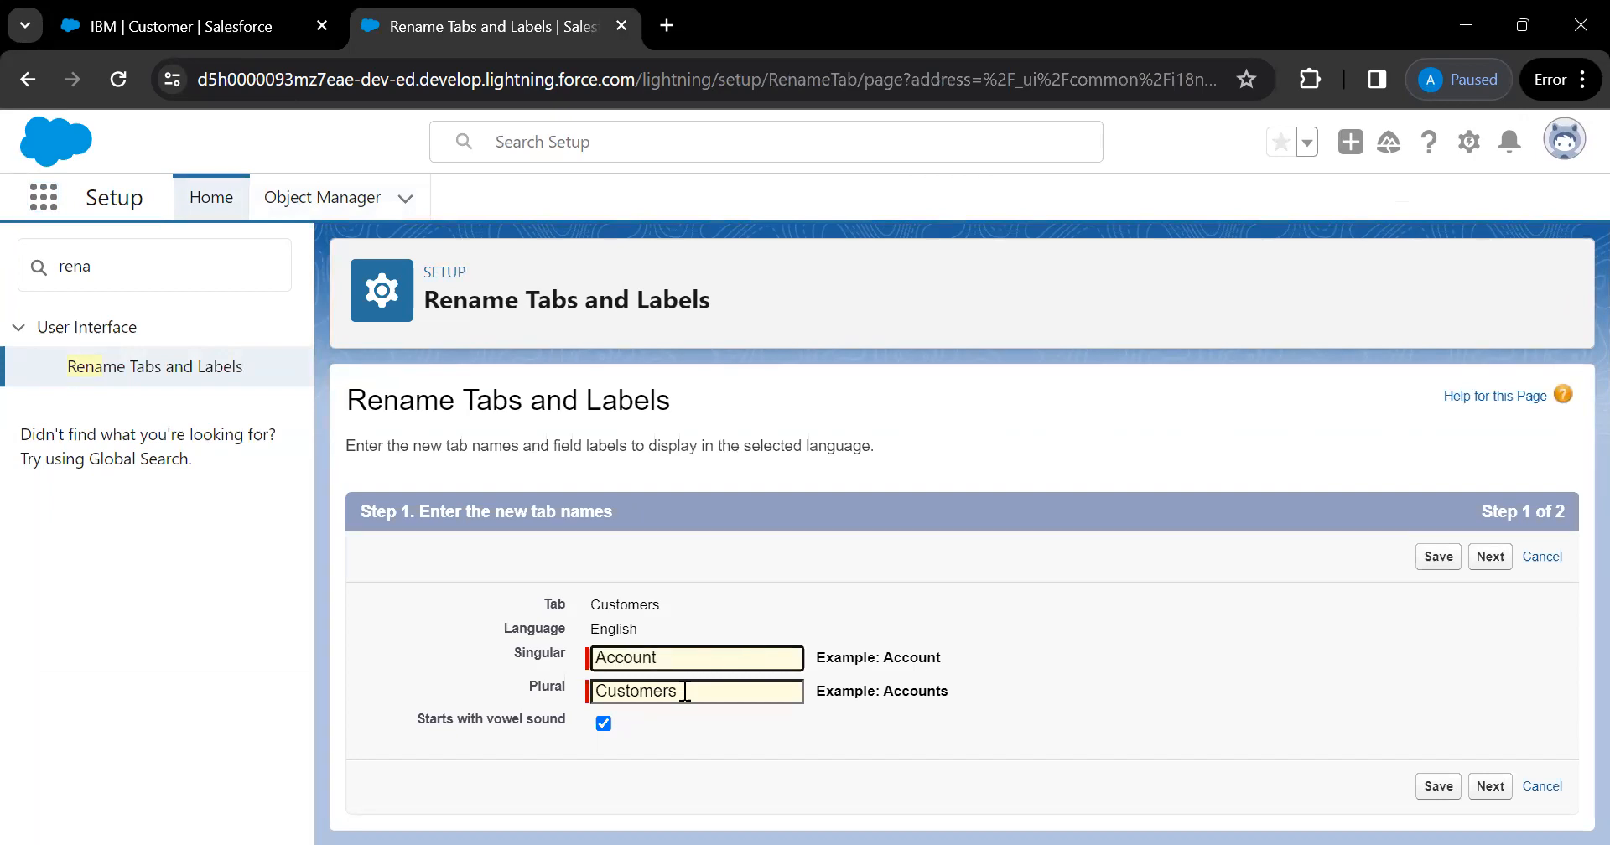
{"action": "key", "text": "Tab"}
{"action": "type", "text": "A"}
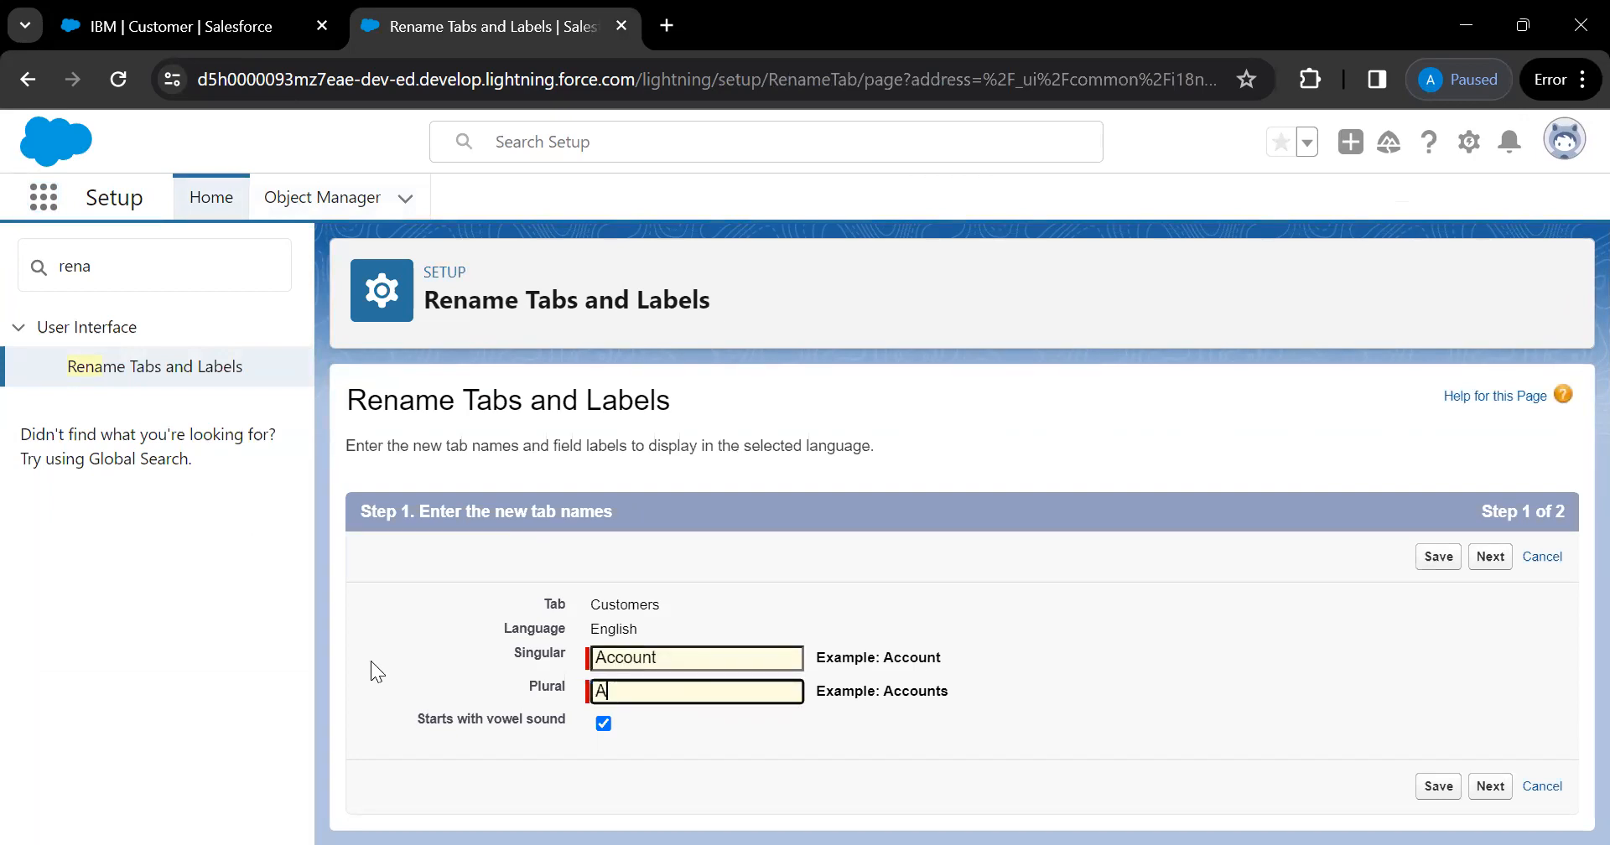
{"action": "type", "text": "ccounts"}
{"action": "left_click", "coordinate": [1439, 786]}
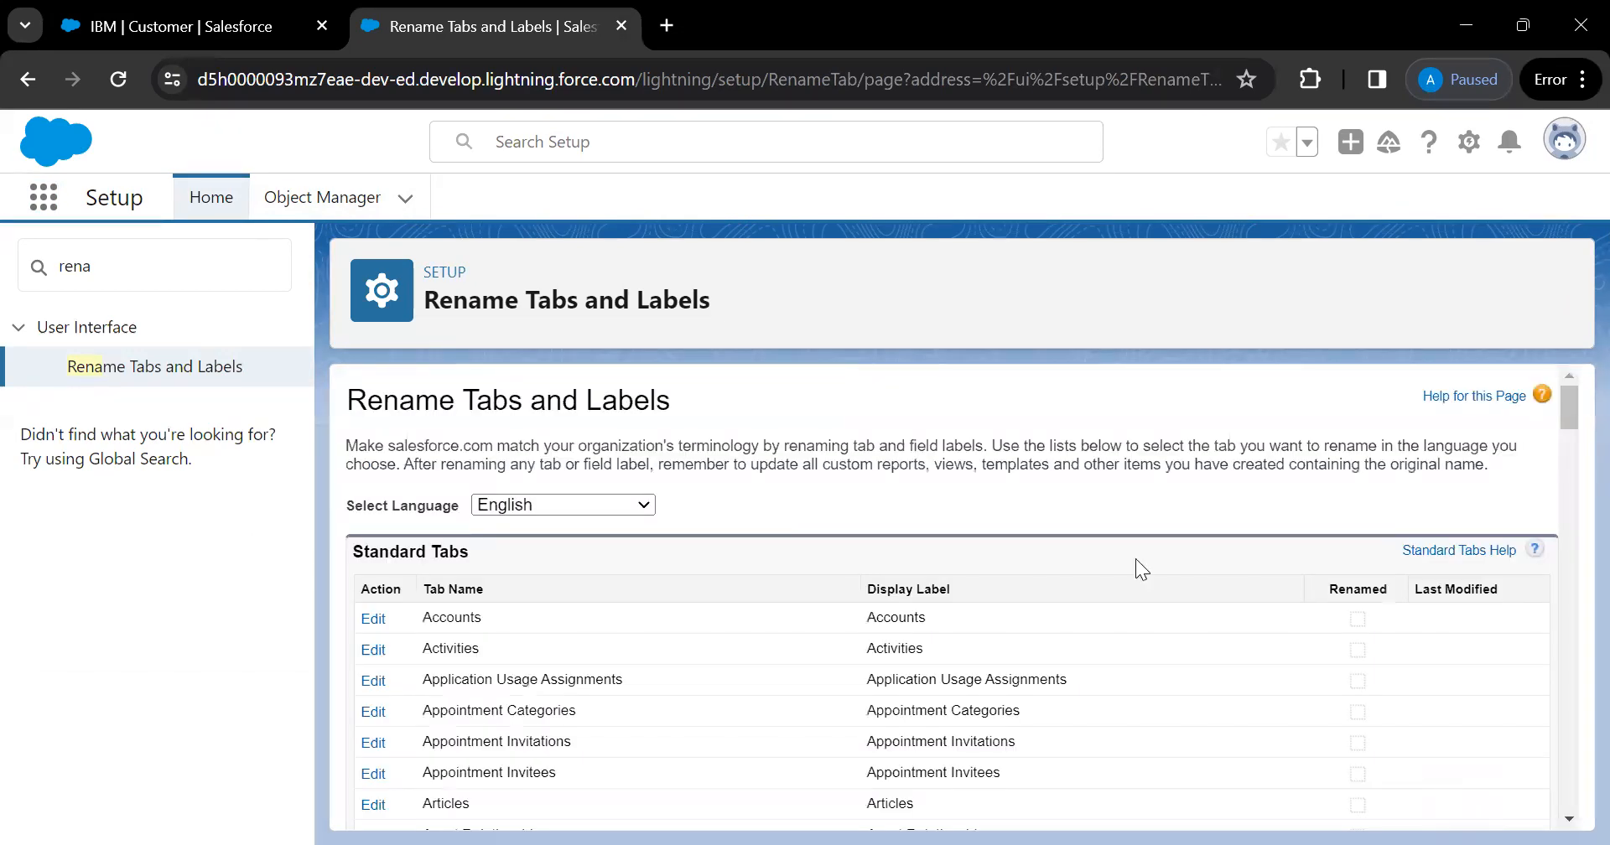
{"action": "key", "text": "ctrl+shift+Tab"}
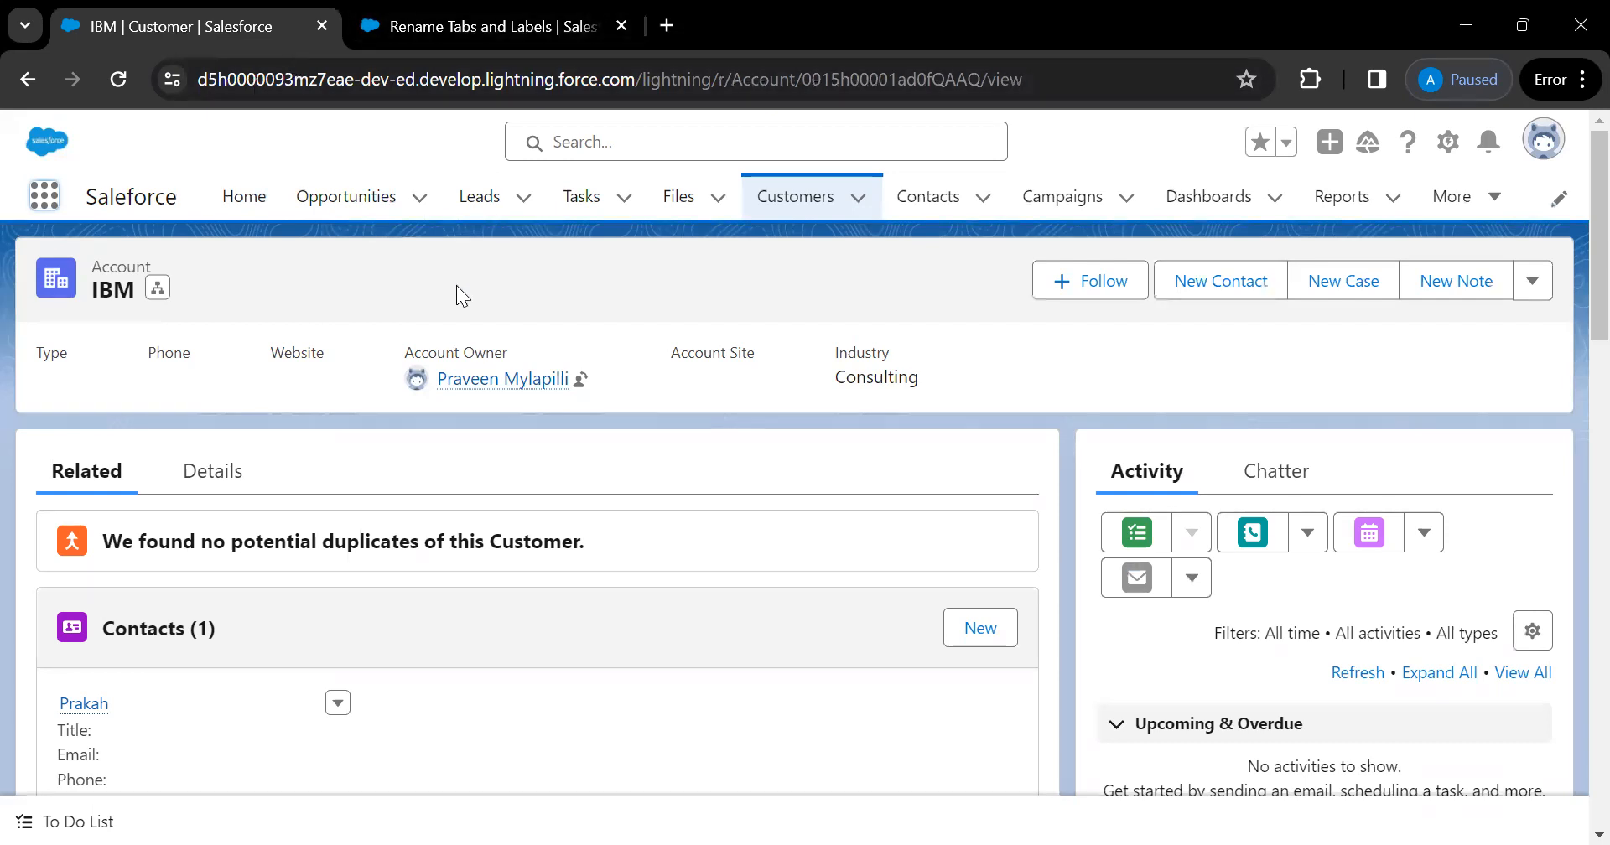
Go to Setup's Object Manager and open its Create dropdown
{"action": "left_click", "coordinate": [466, 30]}
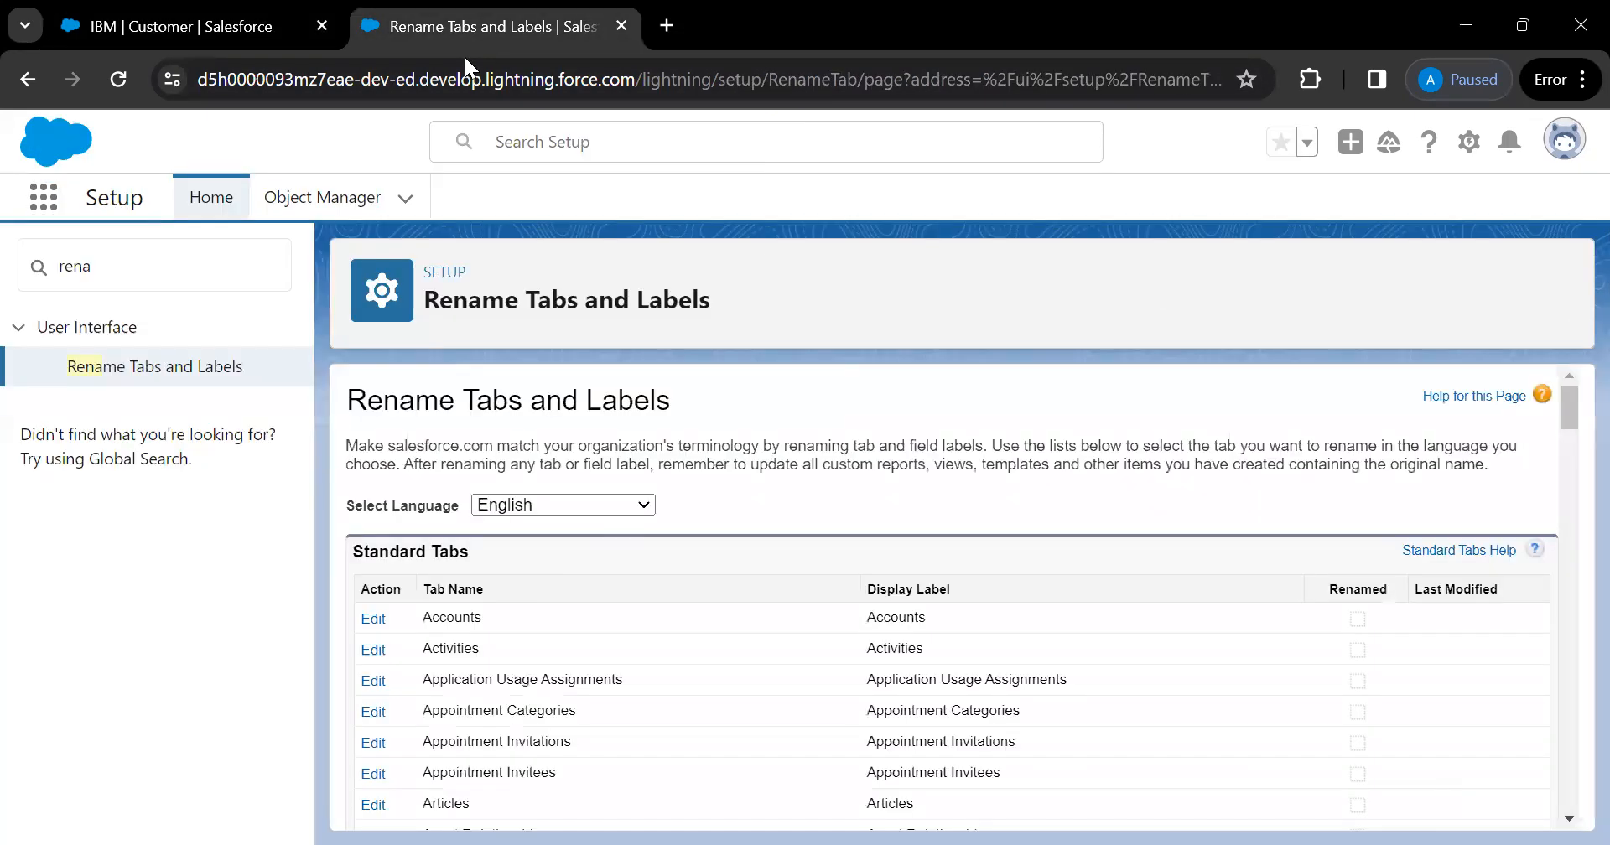
{"action": "left_click", "coordinate": [326, 202]}
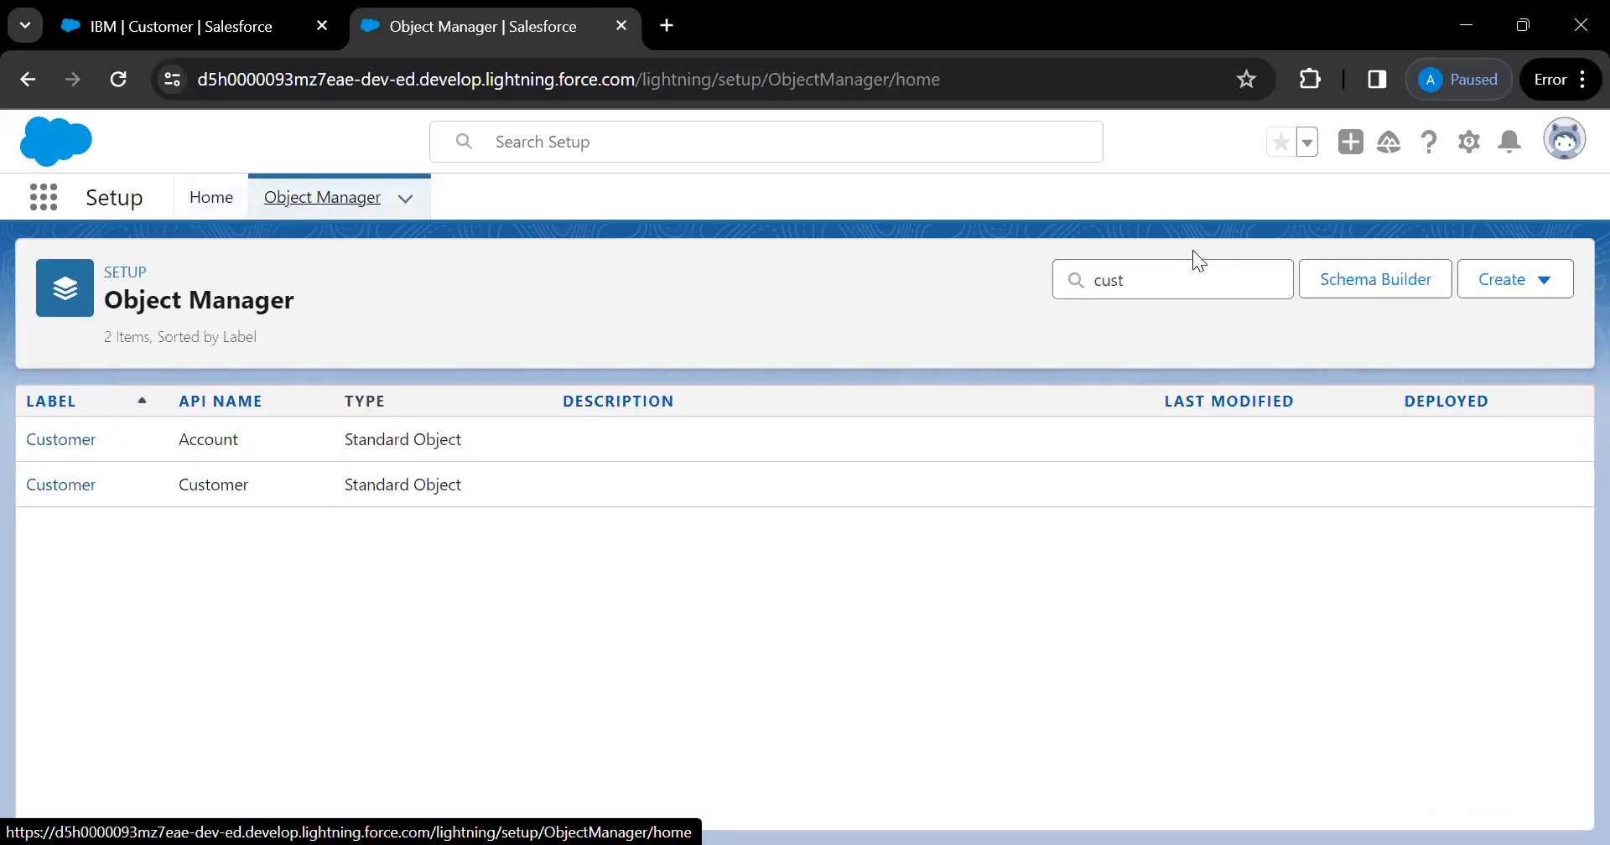
{"action": "left_click", "coordinate": [1515, 291]}
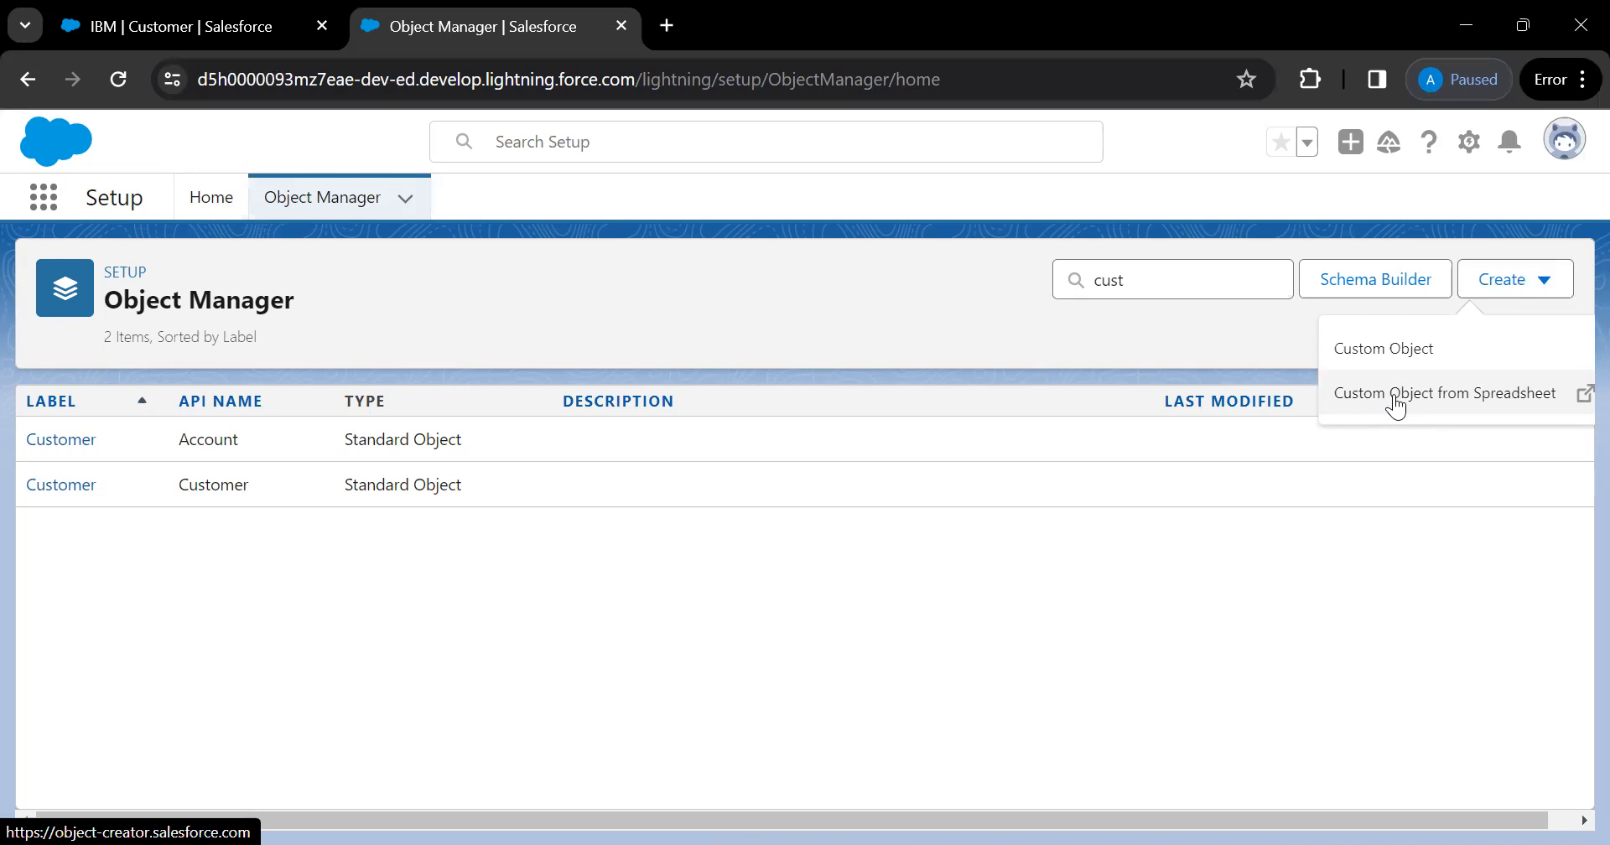
Start a New Custom Object labelled 'Demo Parent' with plural label 'Demo Parents'
{"action": "left_click", "coordinate": [1384, 351]}
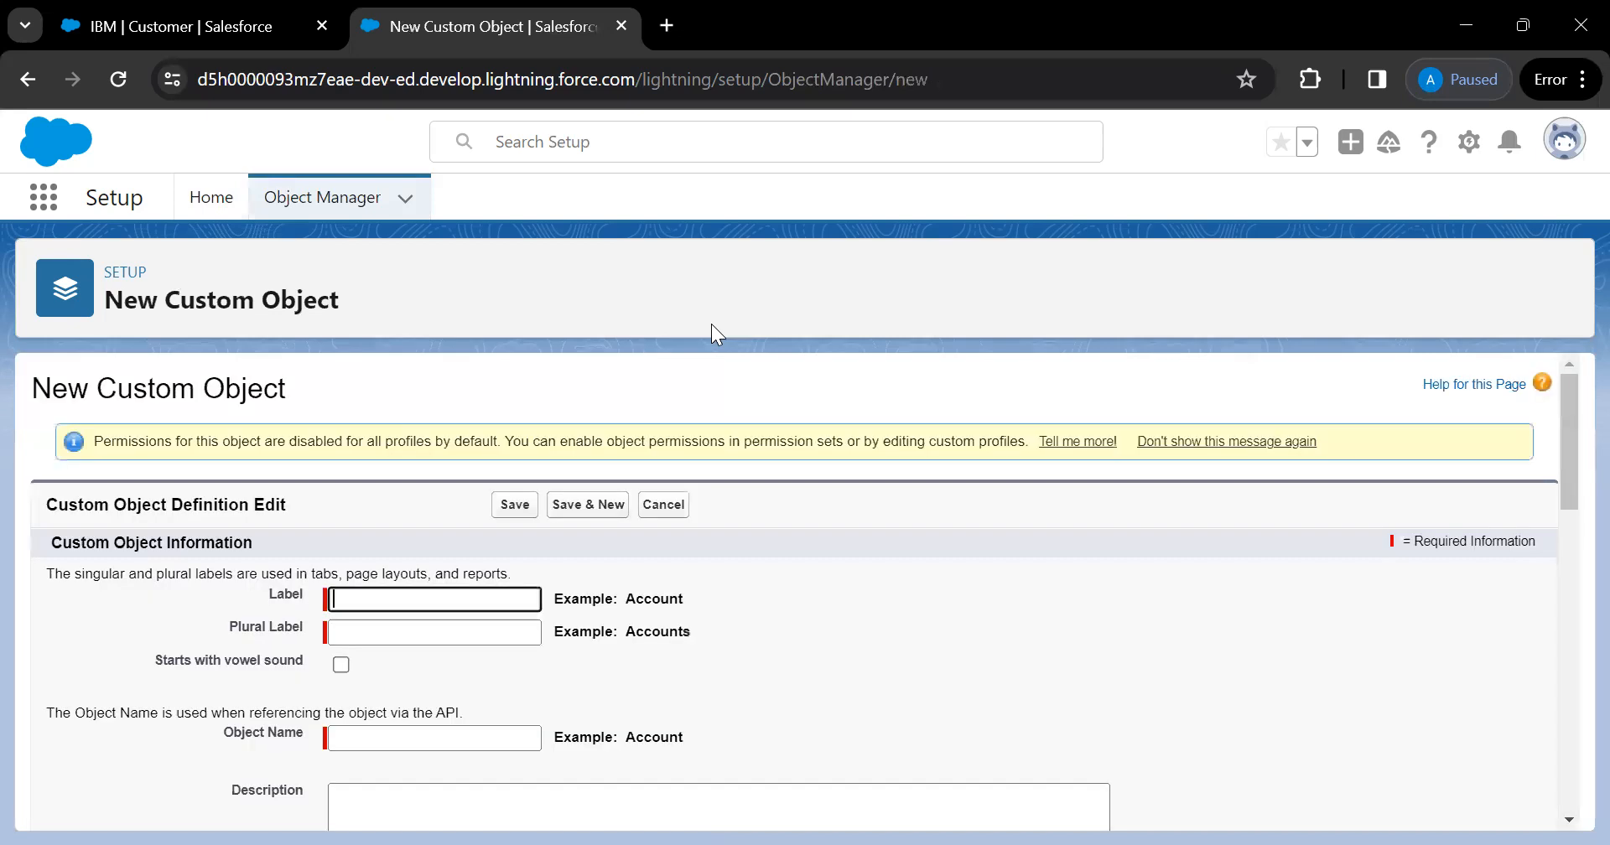
{"action": "scroll", "coordinate": [880, 570], "scroll_direction": "down", "scroll_amount": 1}
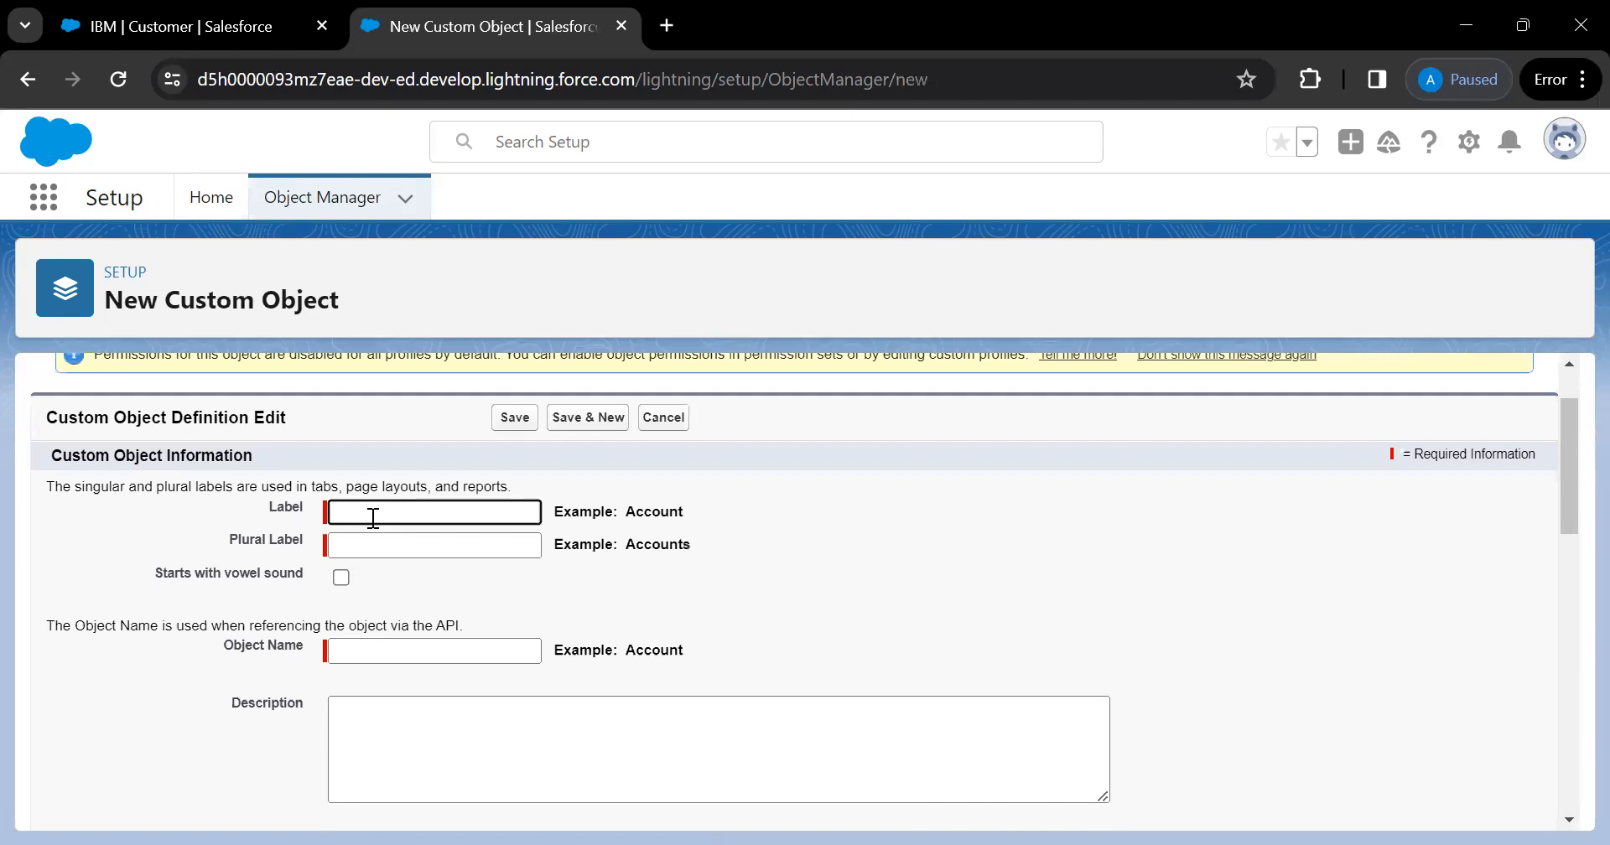
{"action": "type", "text": "Demo"}
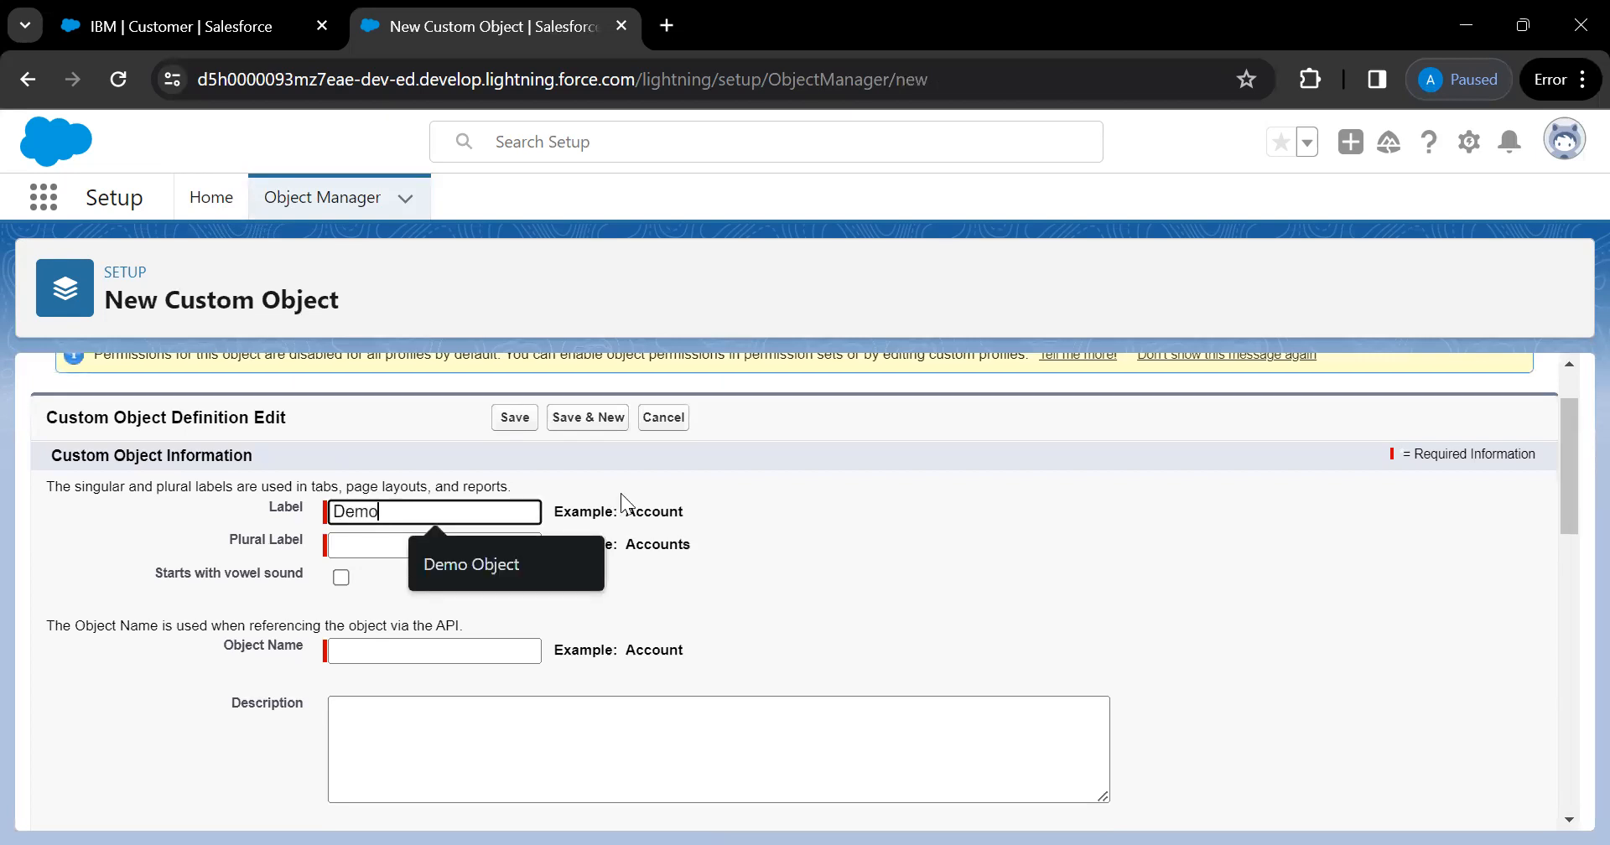
{"action": "type", "text": " Parent"}
{"action": "left_click", "coordinate": [877, 546]}
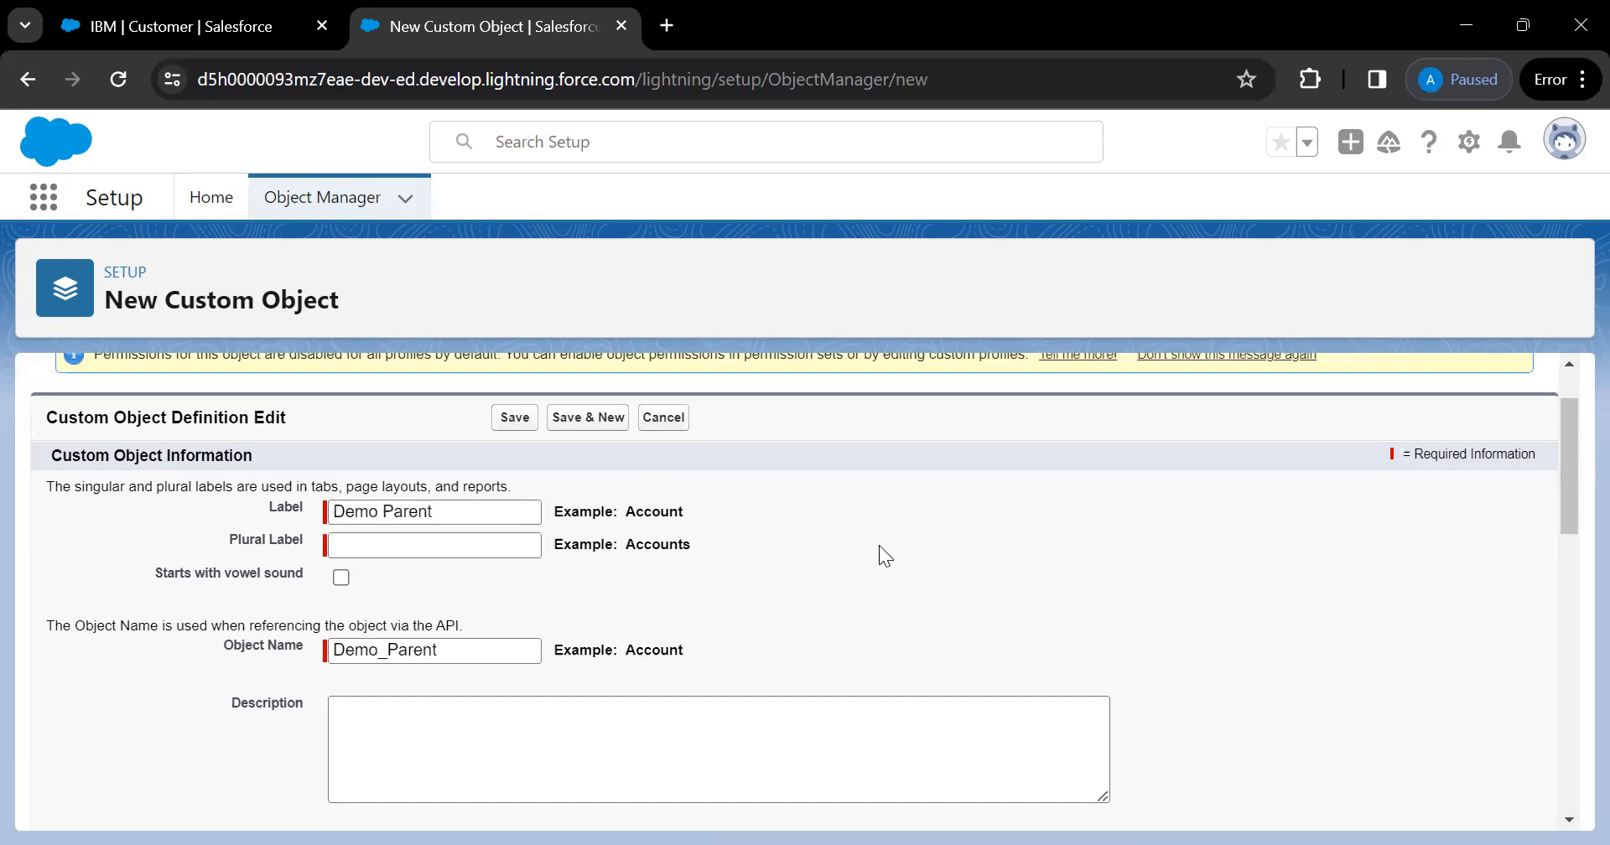
{"action": "left_click_drag", "start_coordinate": [438, 510], "coordinate": [282, 492]}
{"action": "key", "text": "ctrl+c"}
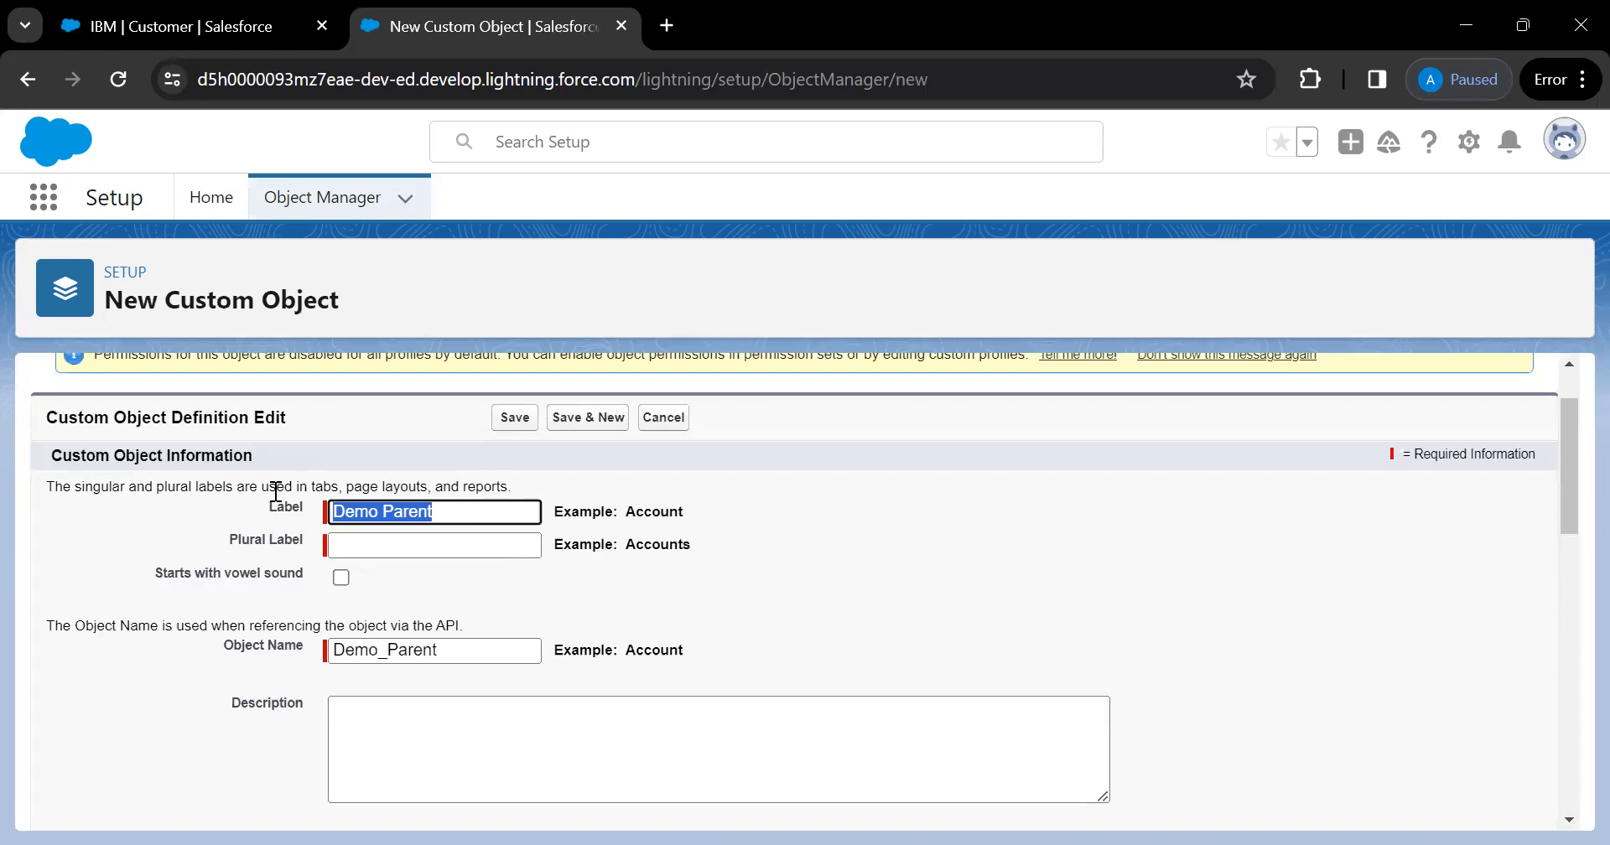
{"action": "left_click", "coordinate": [360, 546]}
{"action": "key", "text": "ctrl+v"}
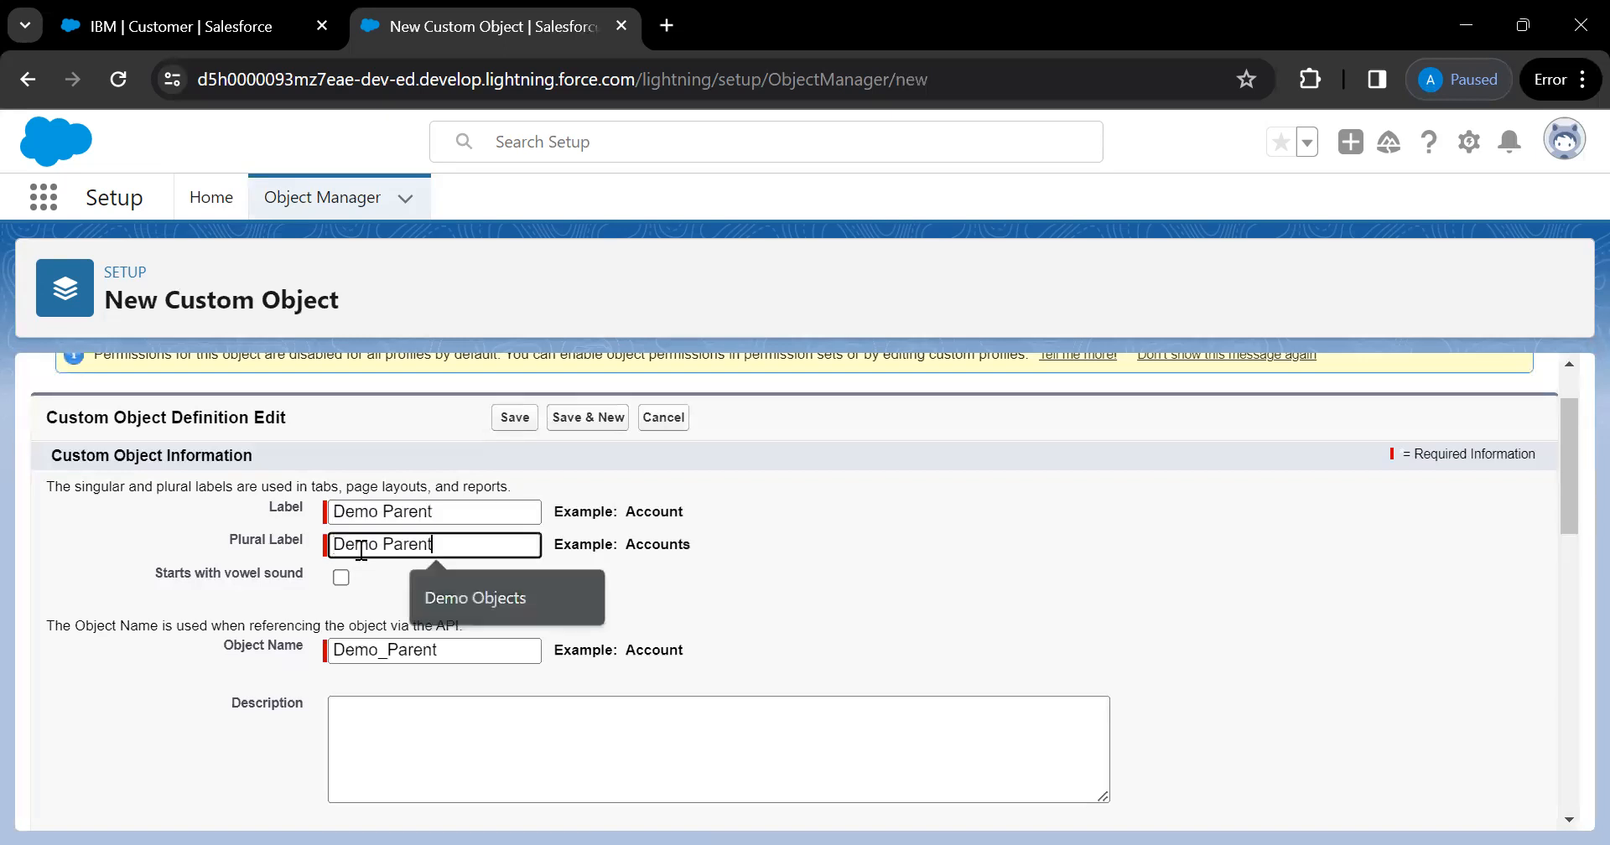
{"action": "type", "text": "s"}
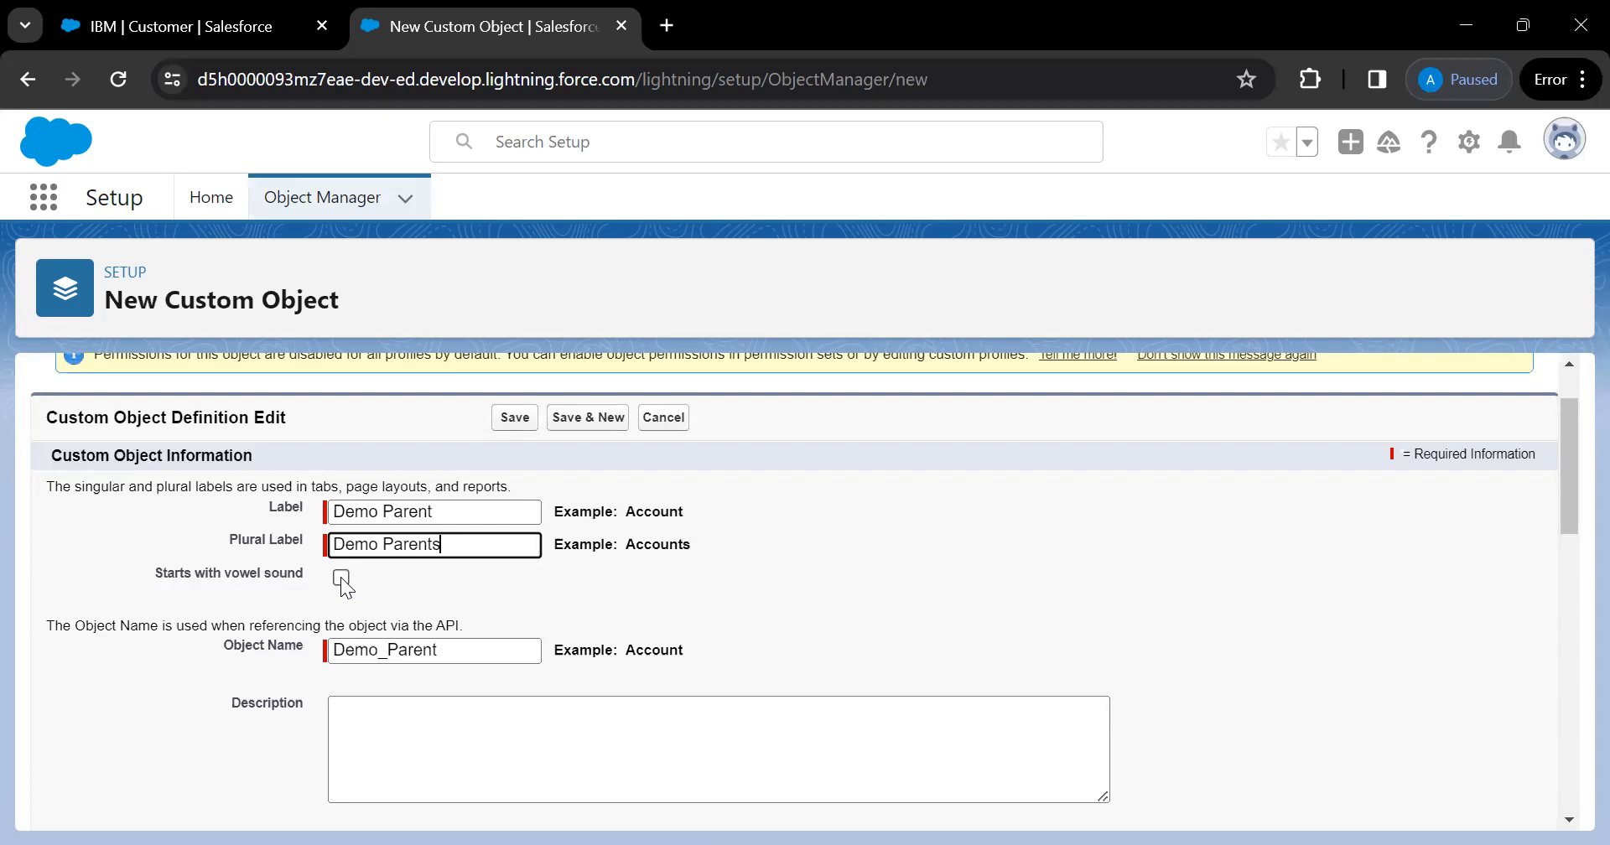
{"action": "scroll", "coordinate": [389, 562], "scroll_direction": "down", "scroll_amount": 1}
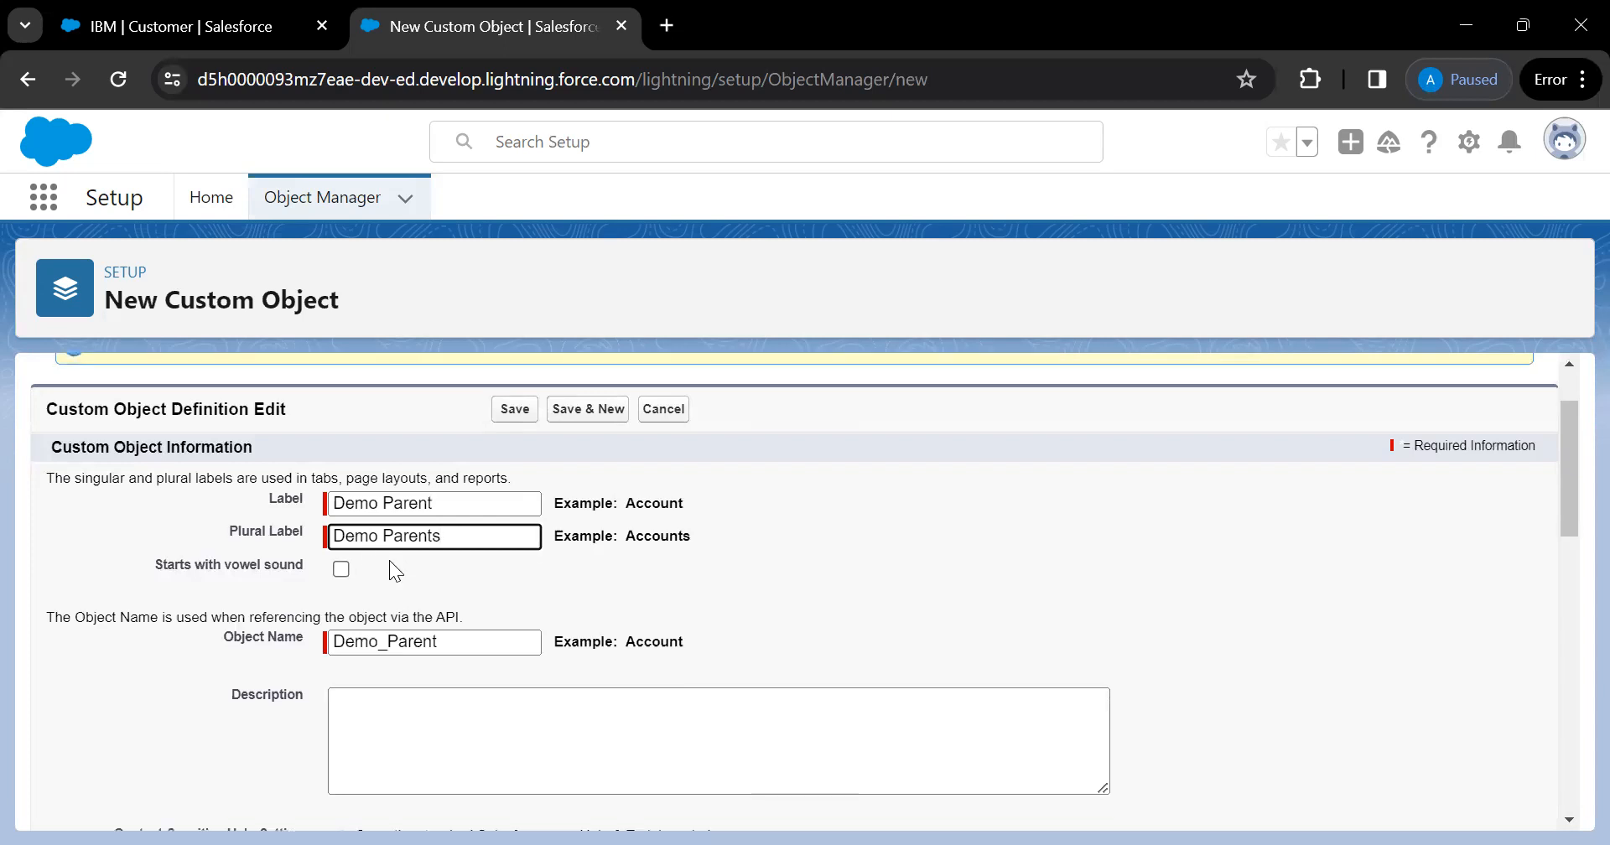
{"action": "scroll", "coordinate": [471, 599], "scroll_direction": "down", "scroll_amount": 1}
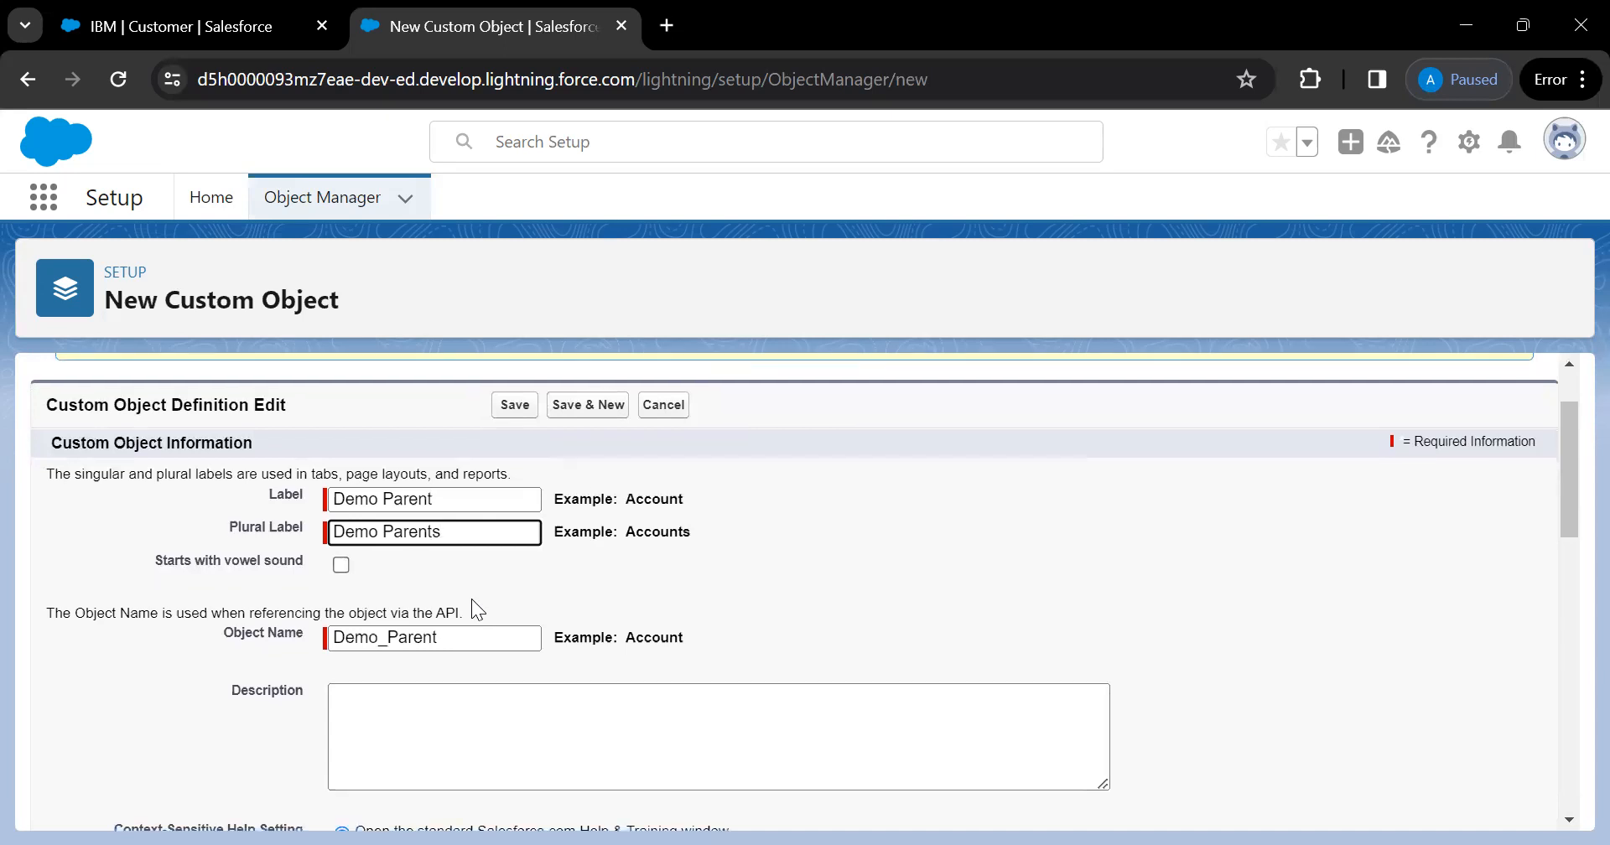
{"action": "scroll", "coordinate": [471, 599], "scroll_direction": "down", "scroll_amount": 2}
Enter the description 'This object is oreated for demo purpose.'
{"action": "left_click", "coordinate": [437, 573]}
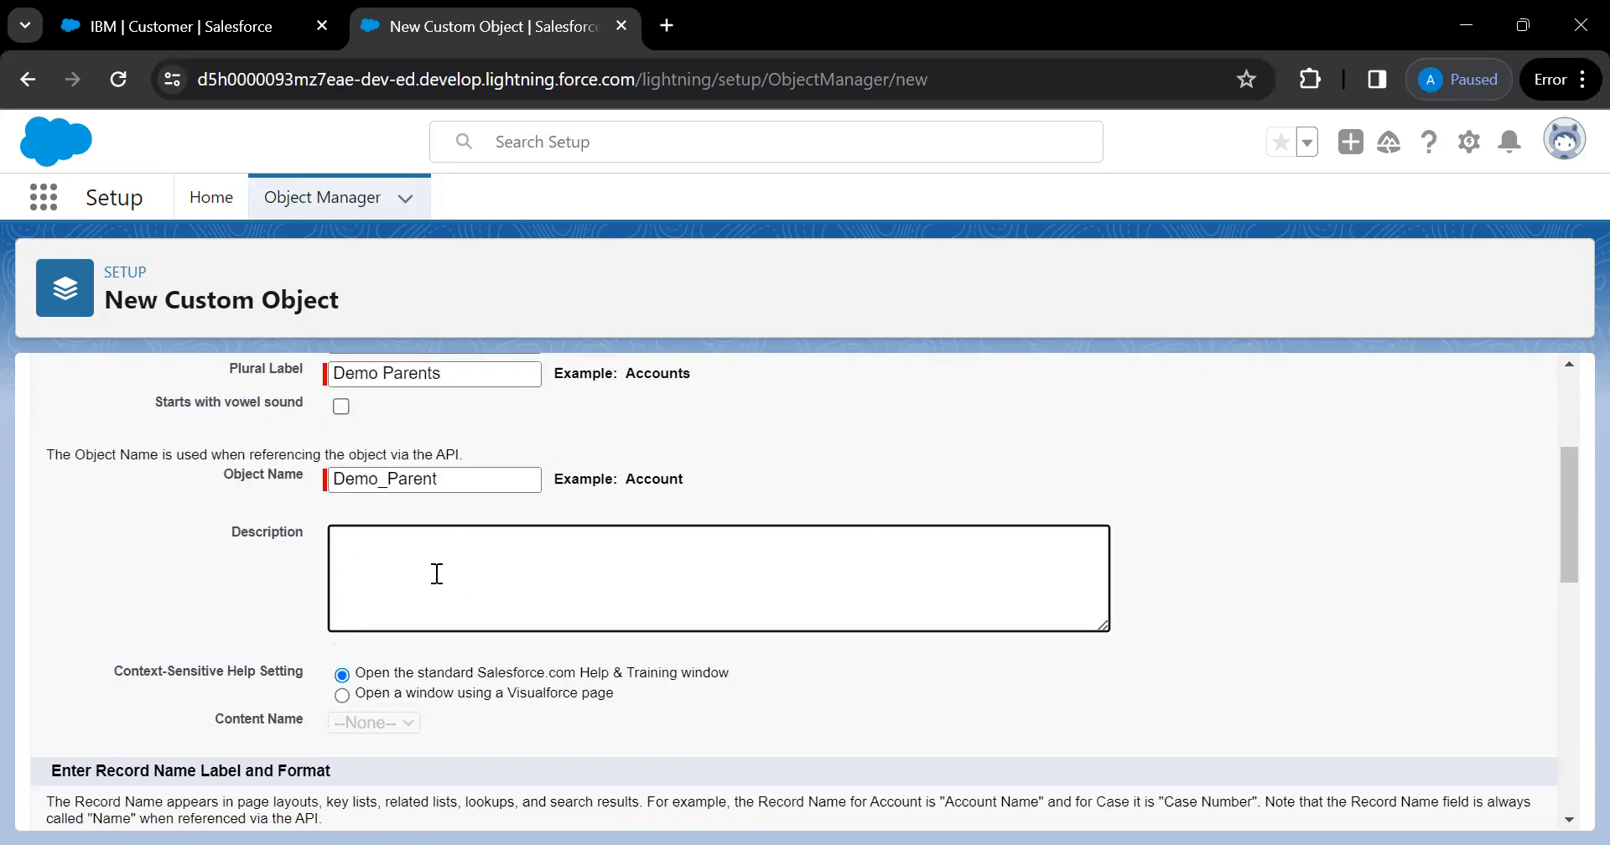
{"action": "type", "text": "This object is o"}
{"action": "type", "text": "reated for demo purpose"}
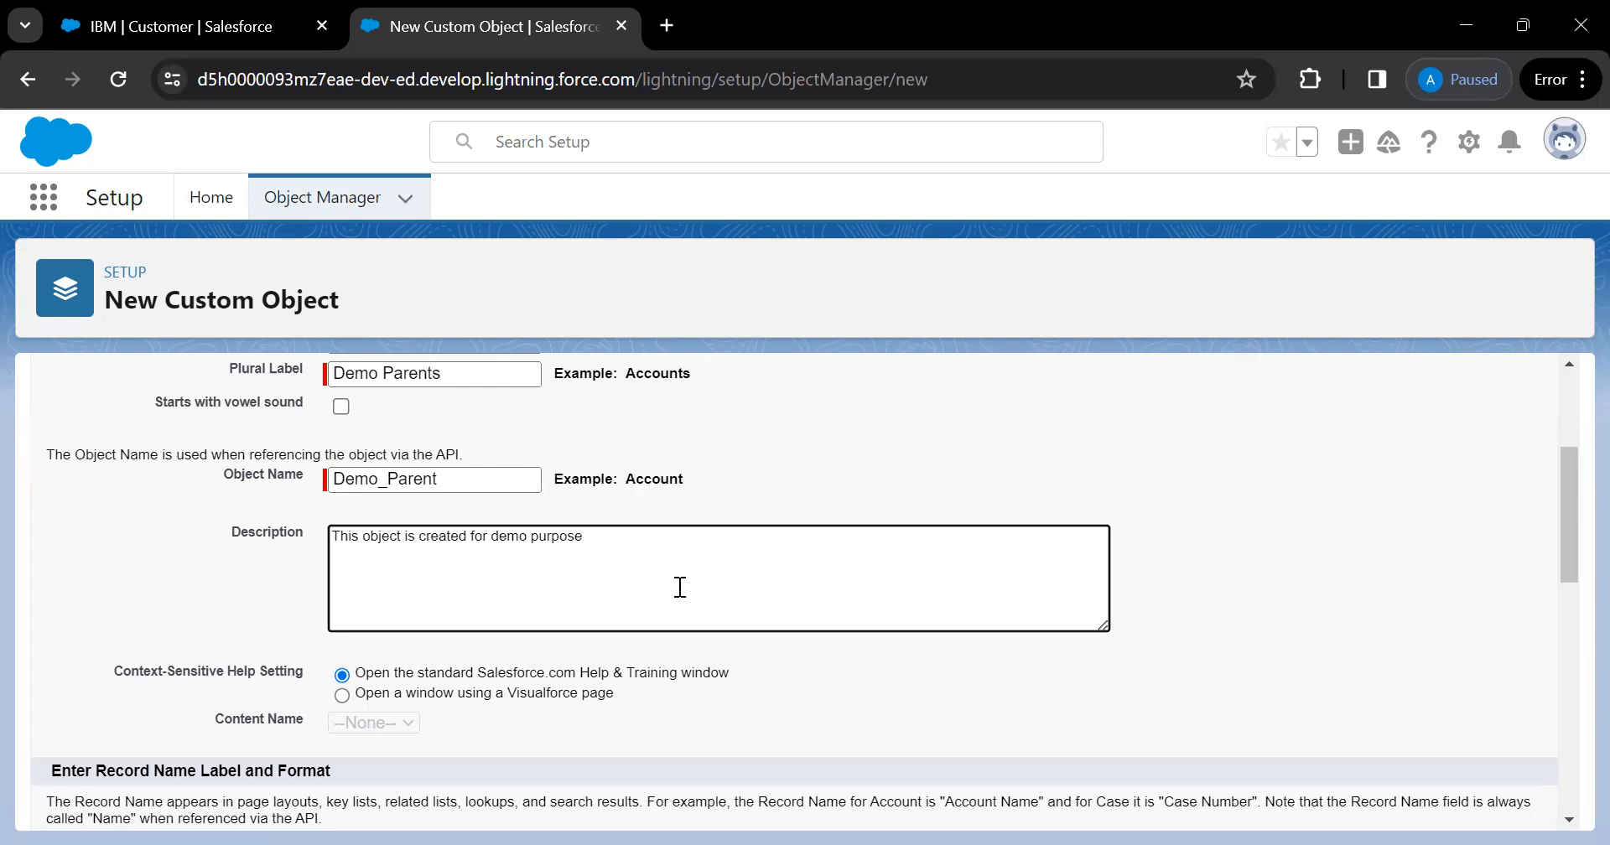
{"action": "type", "text": "."}
{"action": "scroll", "coordinate": [688, 587], "scroll_direction": "down", "scroll_amount": 1}
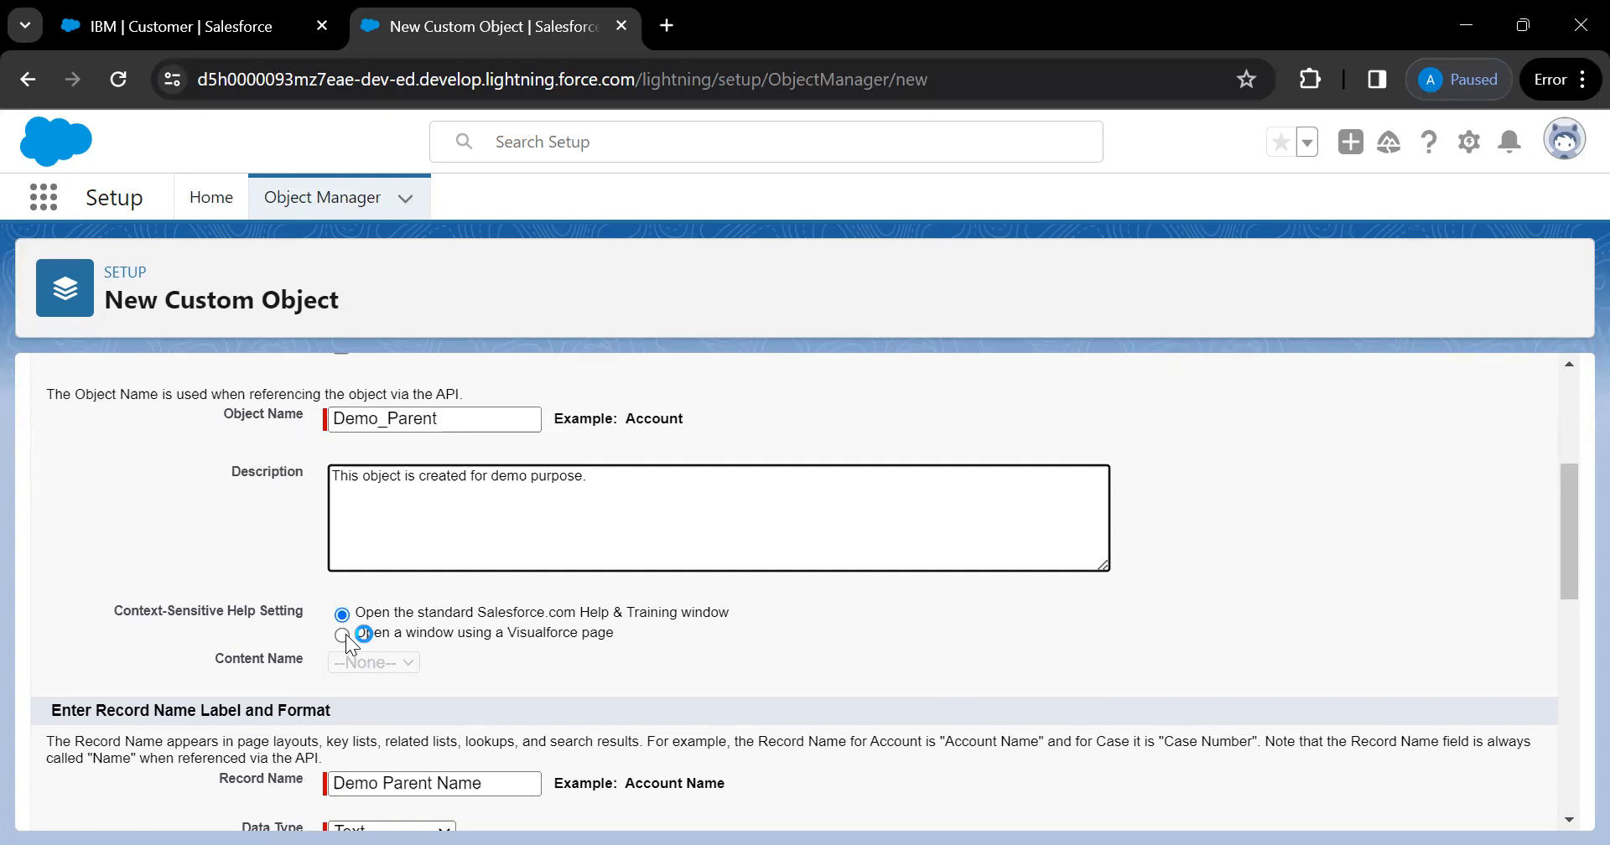
Try the Visualforce help option, then restore the standard Salesforce help window
{"action": "left_click", "coordinate": [346, 635]}
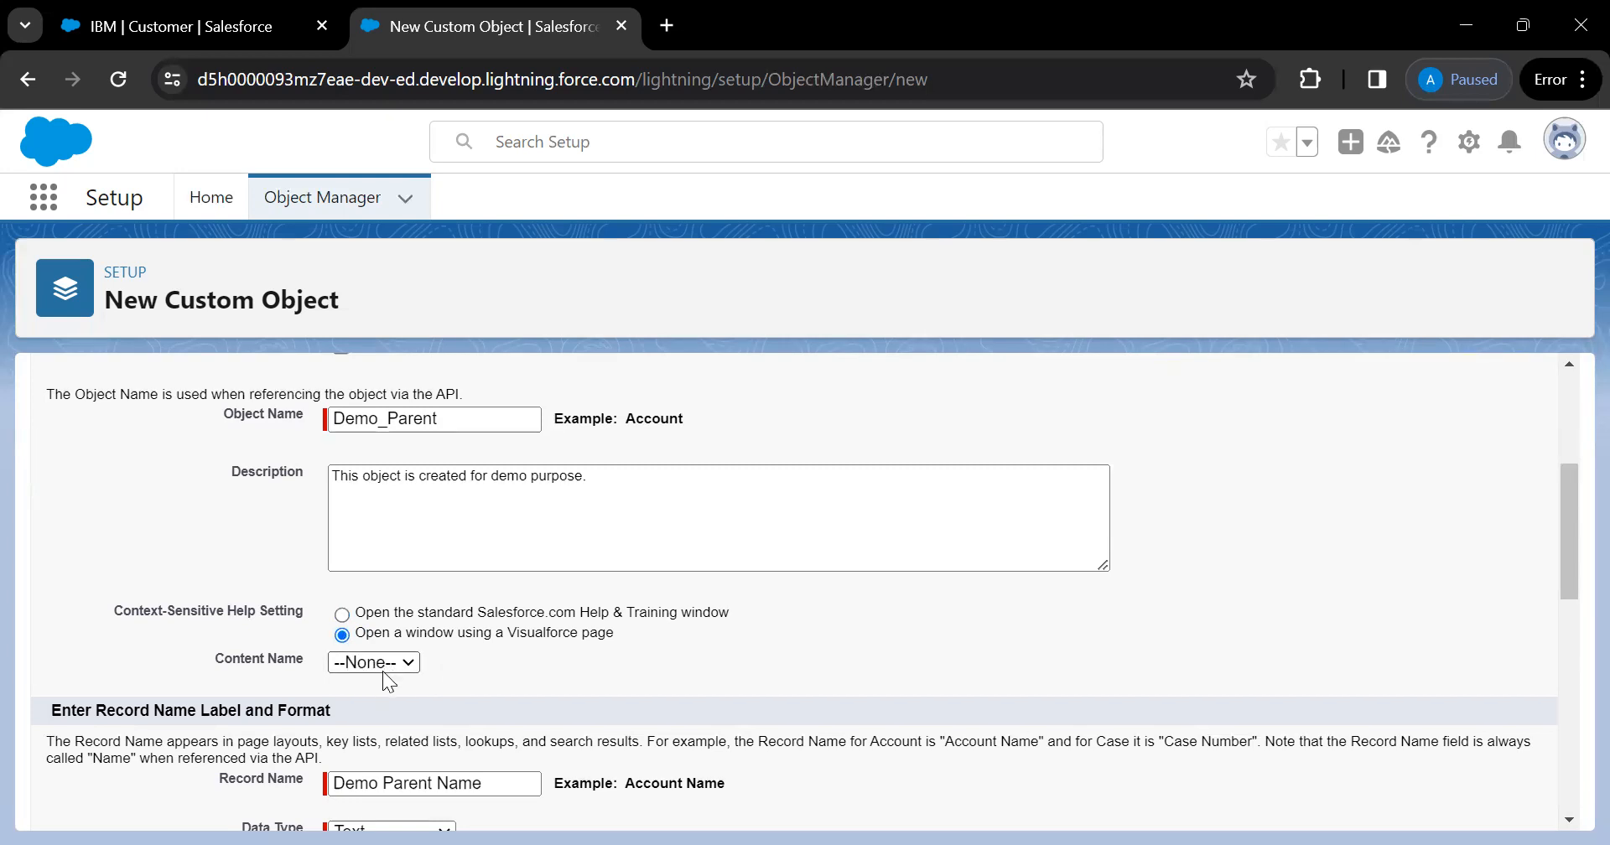
{"action": "left_click", "coordinate": [343, 615]}
{"action": "scroll", "coordinate": [549, 676], "scroll_direction": "down", "scroll_amount": 2}
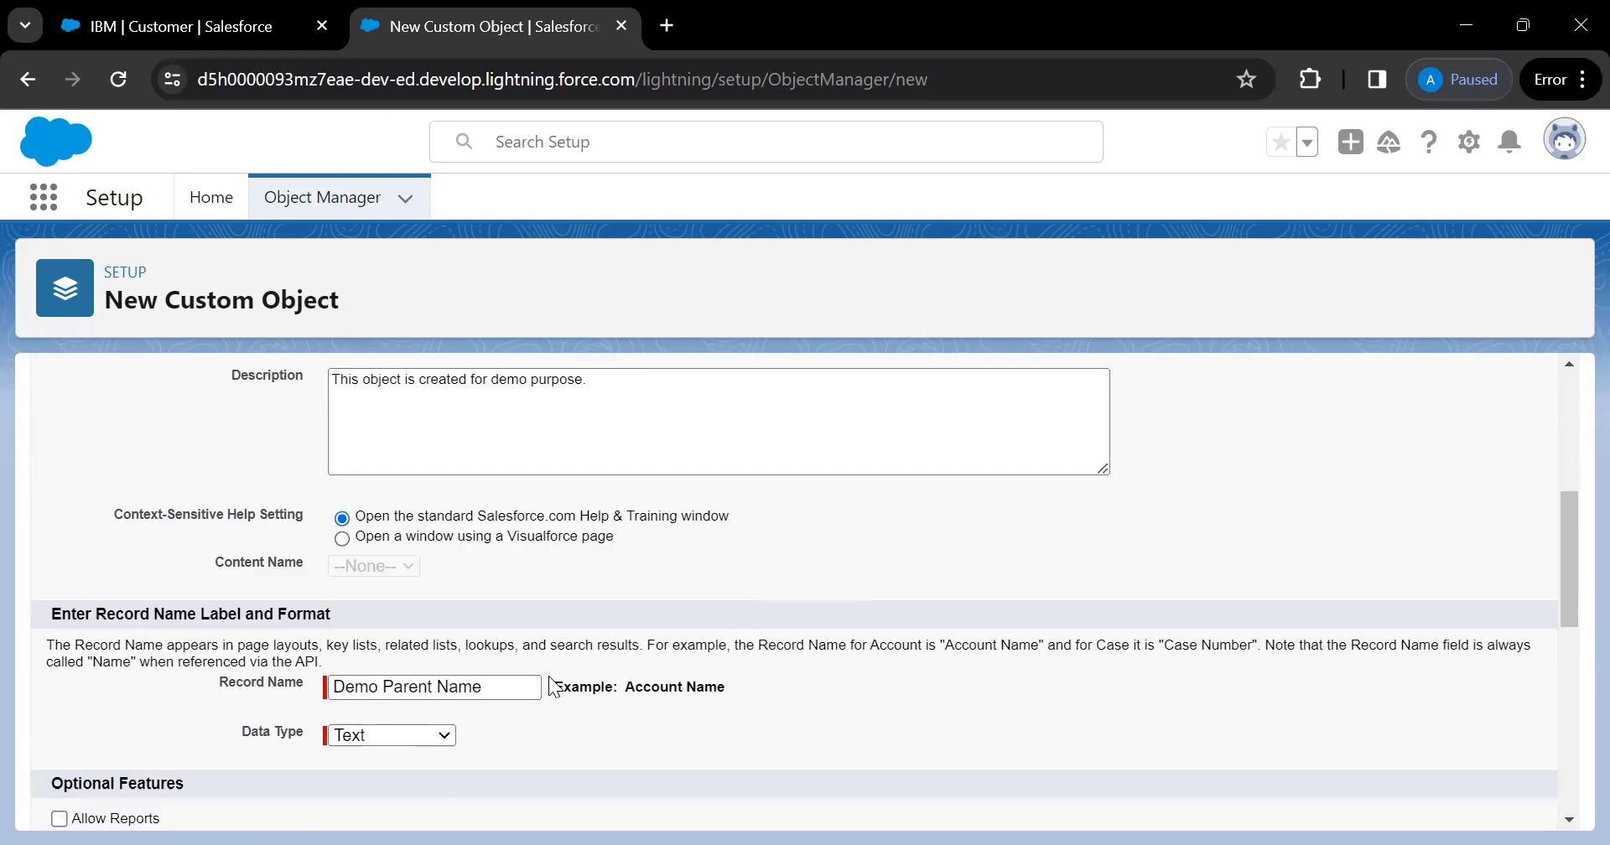
{"action": "scroll", "coordinate": [548, 676], "scroll_direction": "down", "scroll_amount": 1}
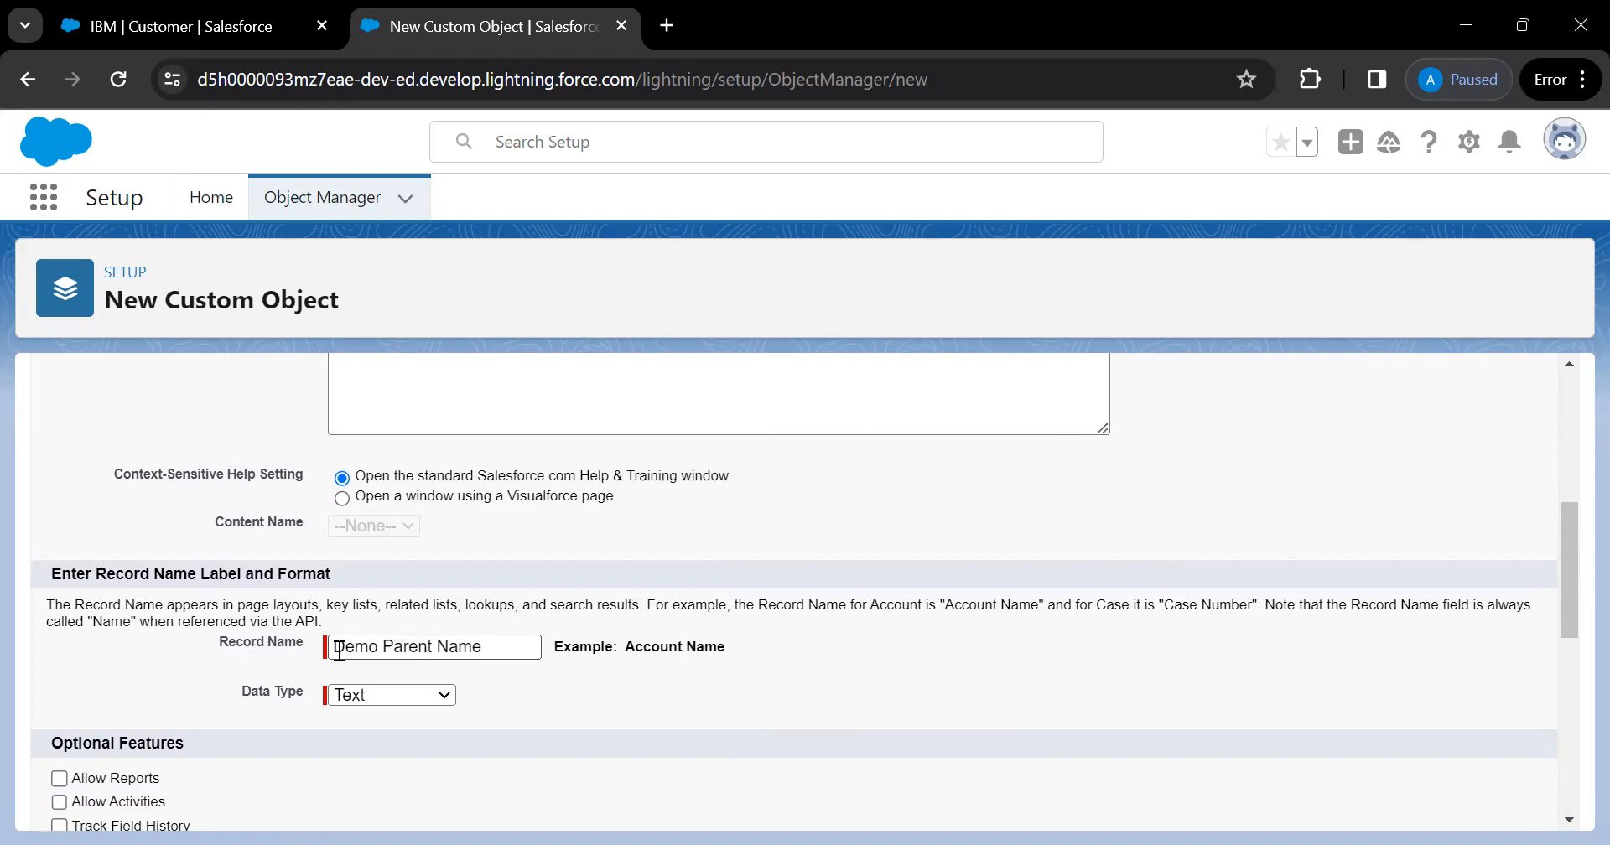
{"action": "left_click", "coordinate": [229, 37]}
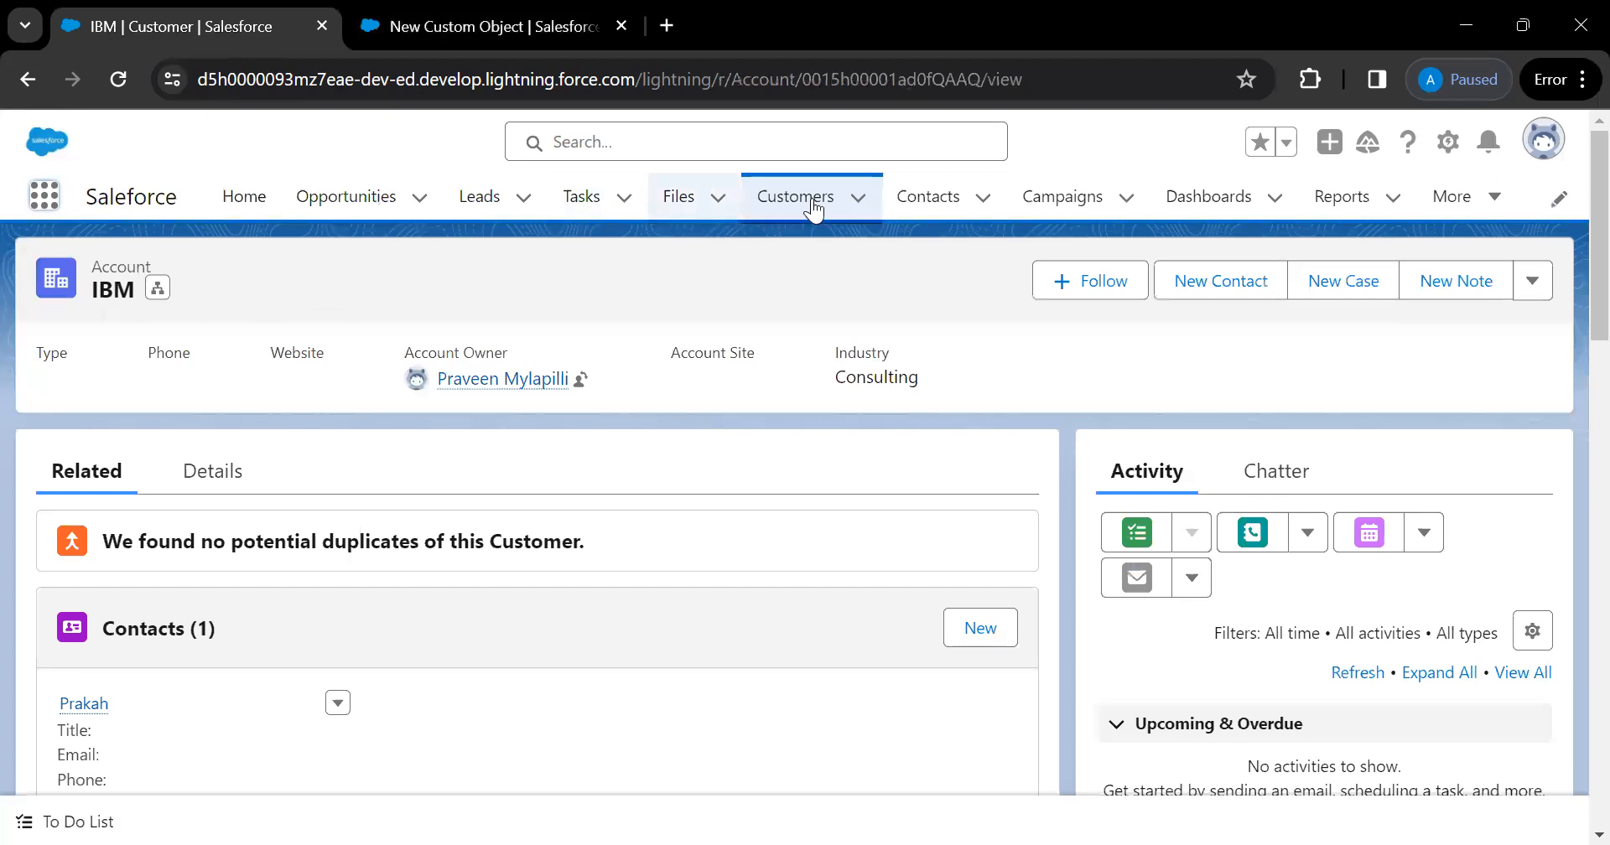
Go to the Leads list, start a new lead, then cancel the New Lead form
{"action": "left_click", "coordinate": [482, 204]}
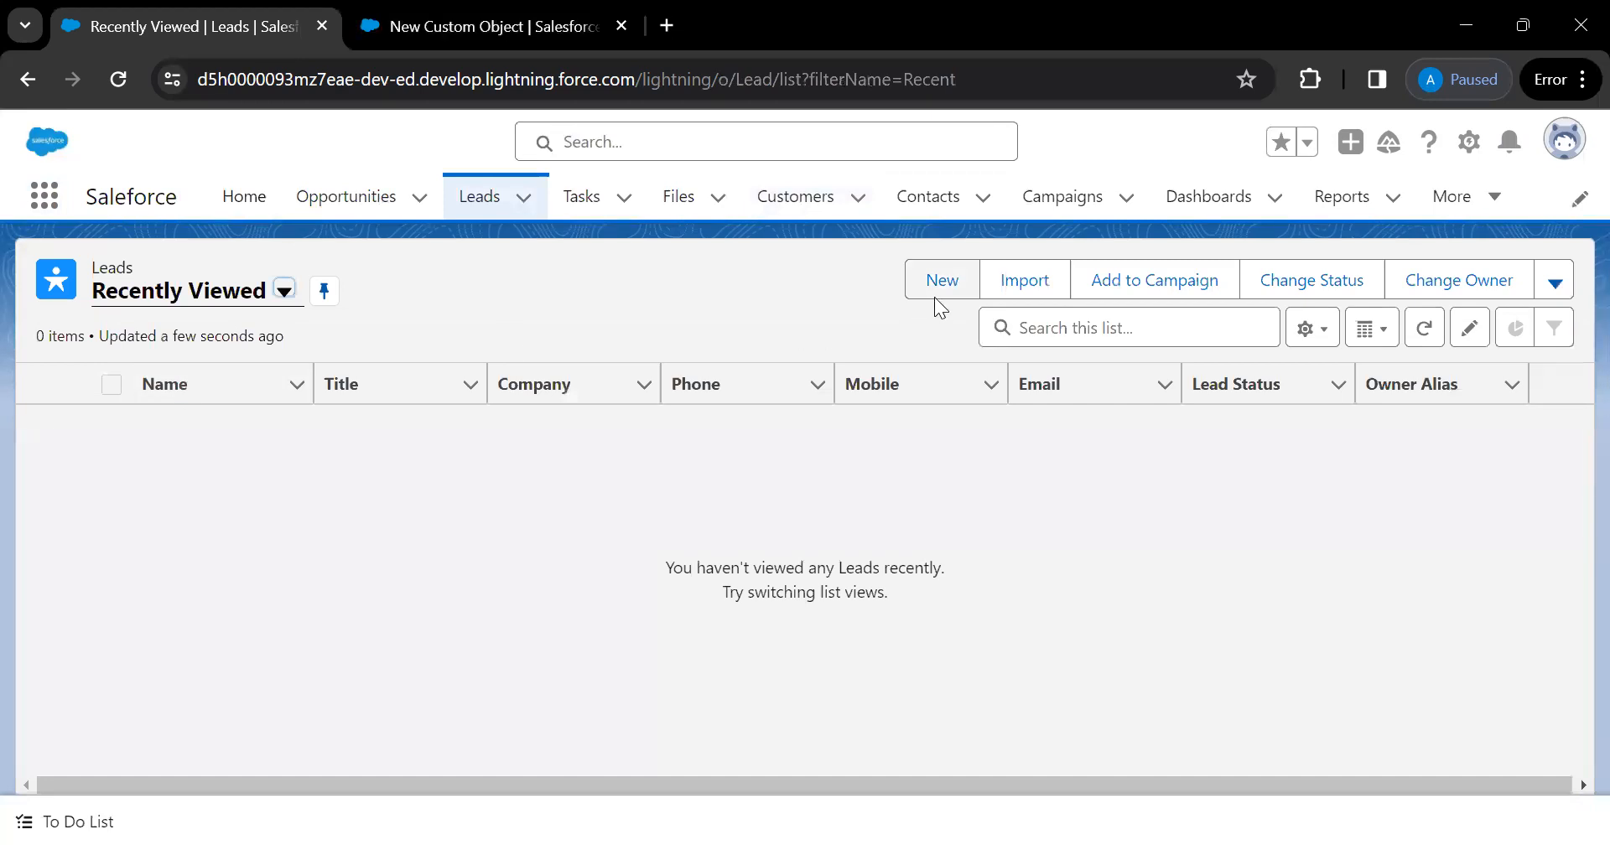
{"action": "left_click", "coordinate": [934, 289]}
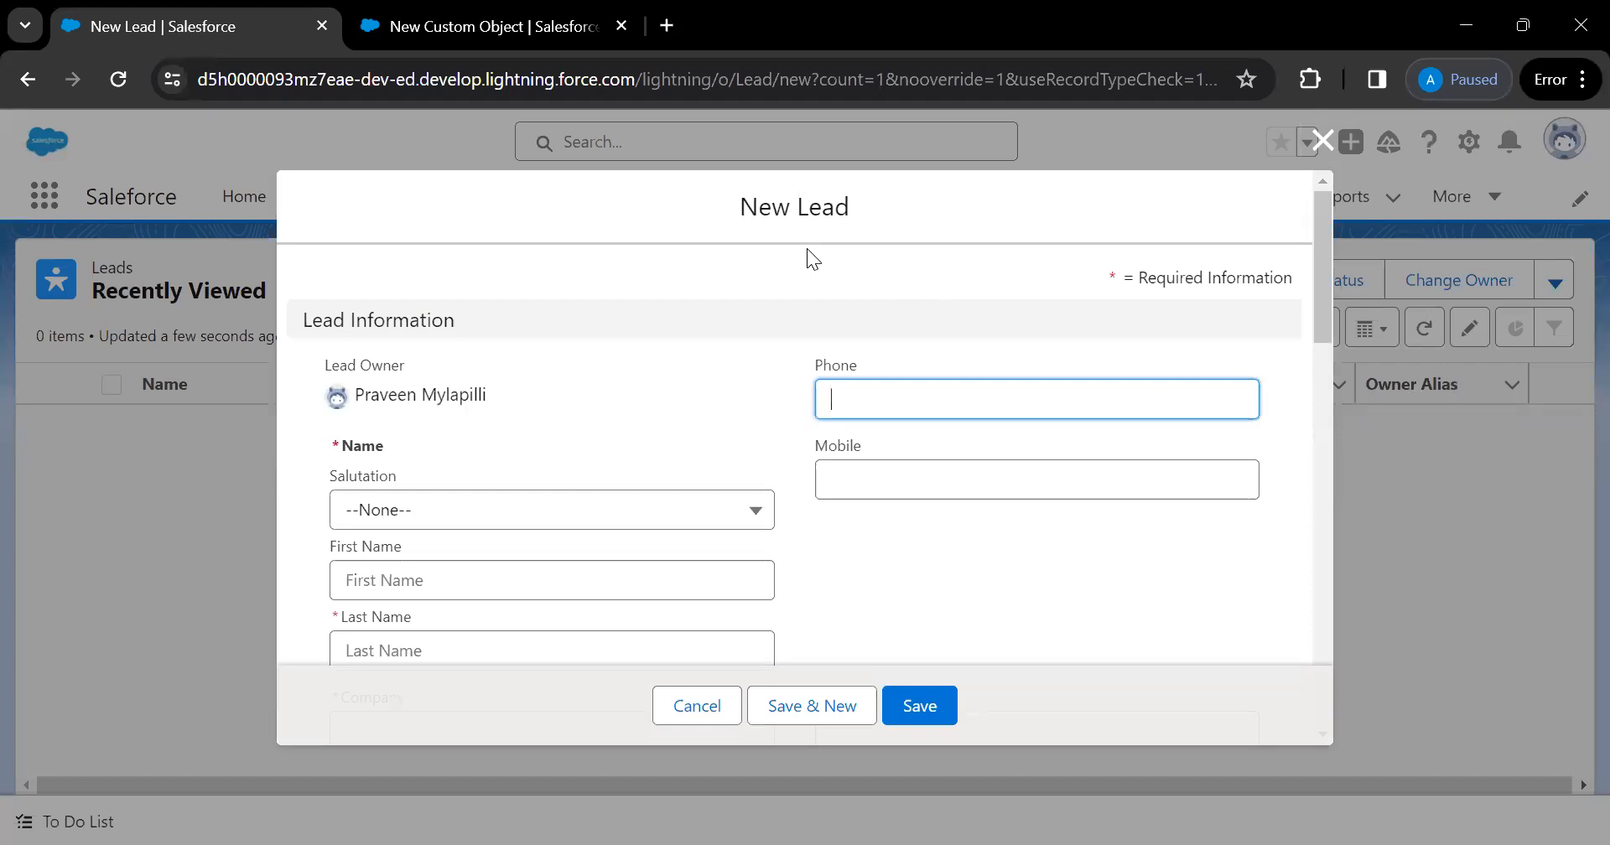
{"action": "left_click", "coordinate": [672, 708]}
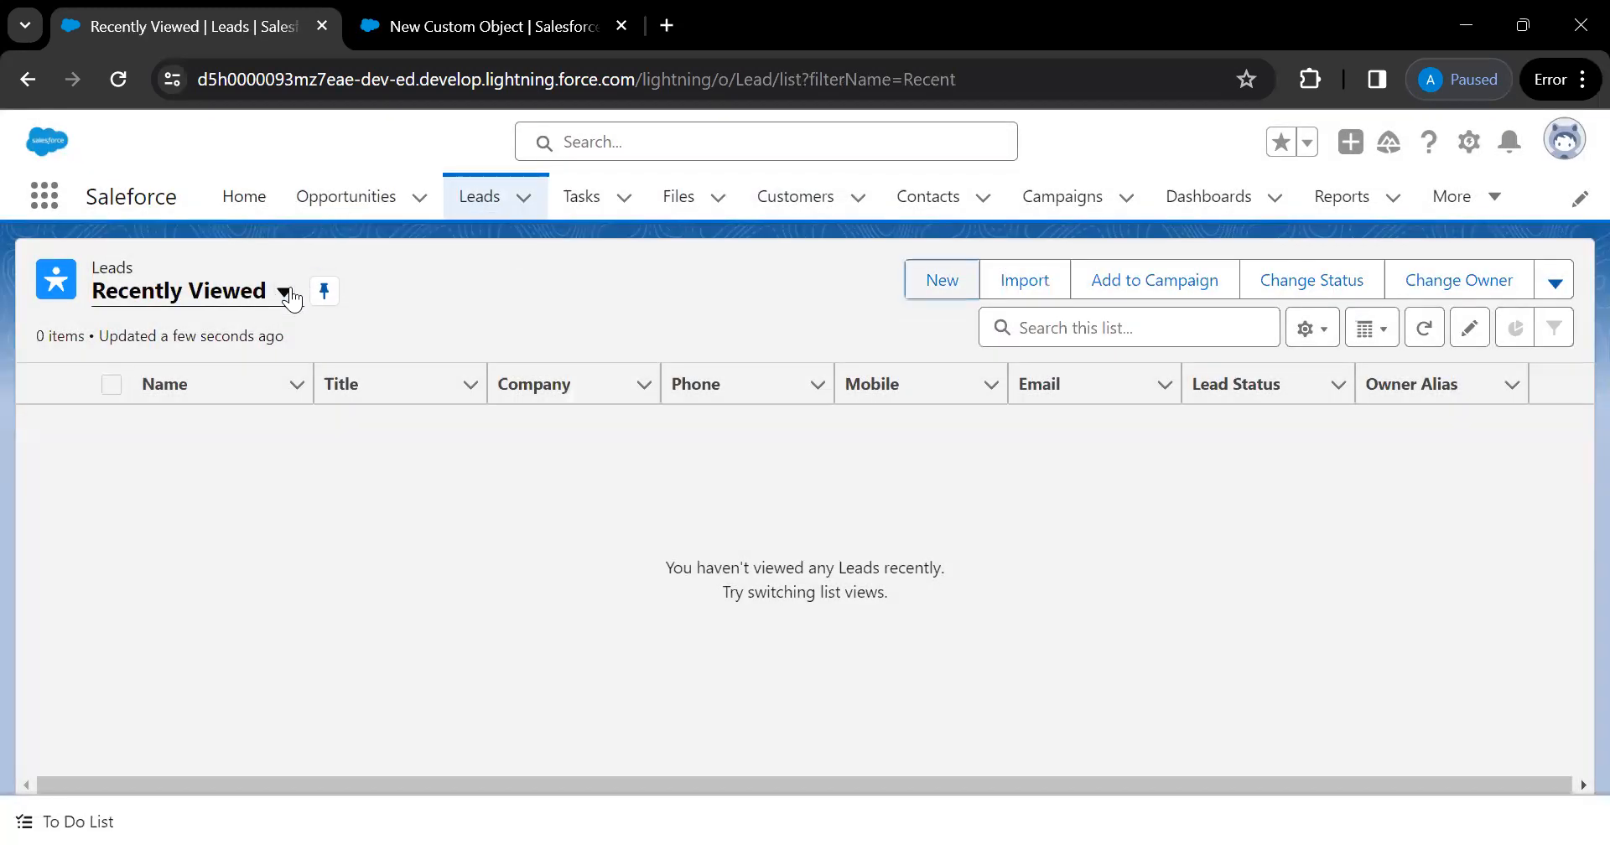
Switch to All Open Leads, view a lead's Details, then go back to the New Custom Object form
{"action": "left_click", "coordinate": [285, 293]}
{"action": "left_click", "coordinate": [190, 383]}
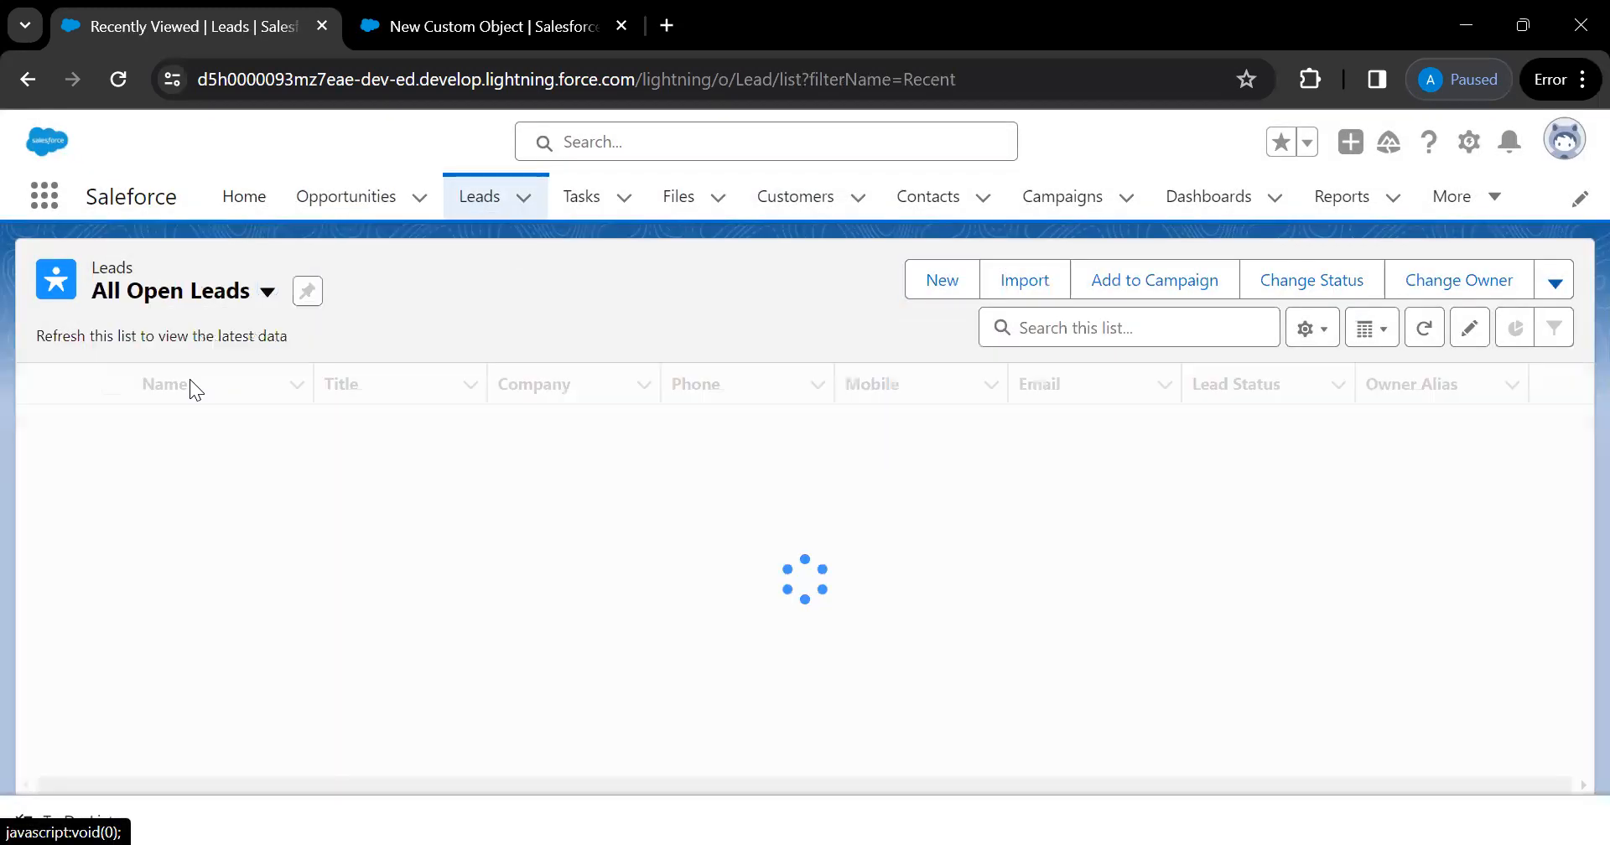
{"action": "left_click", "coordinate": [188, 426]}
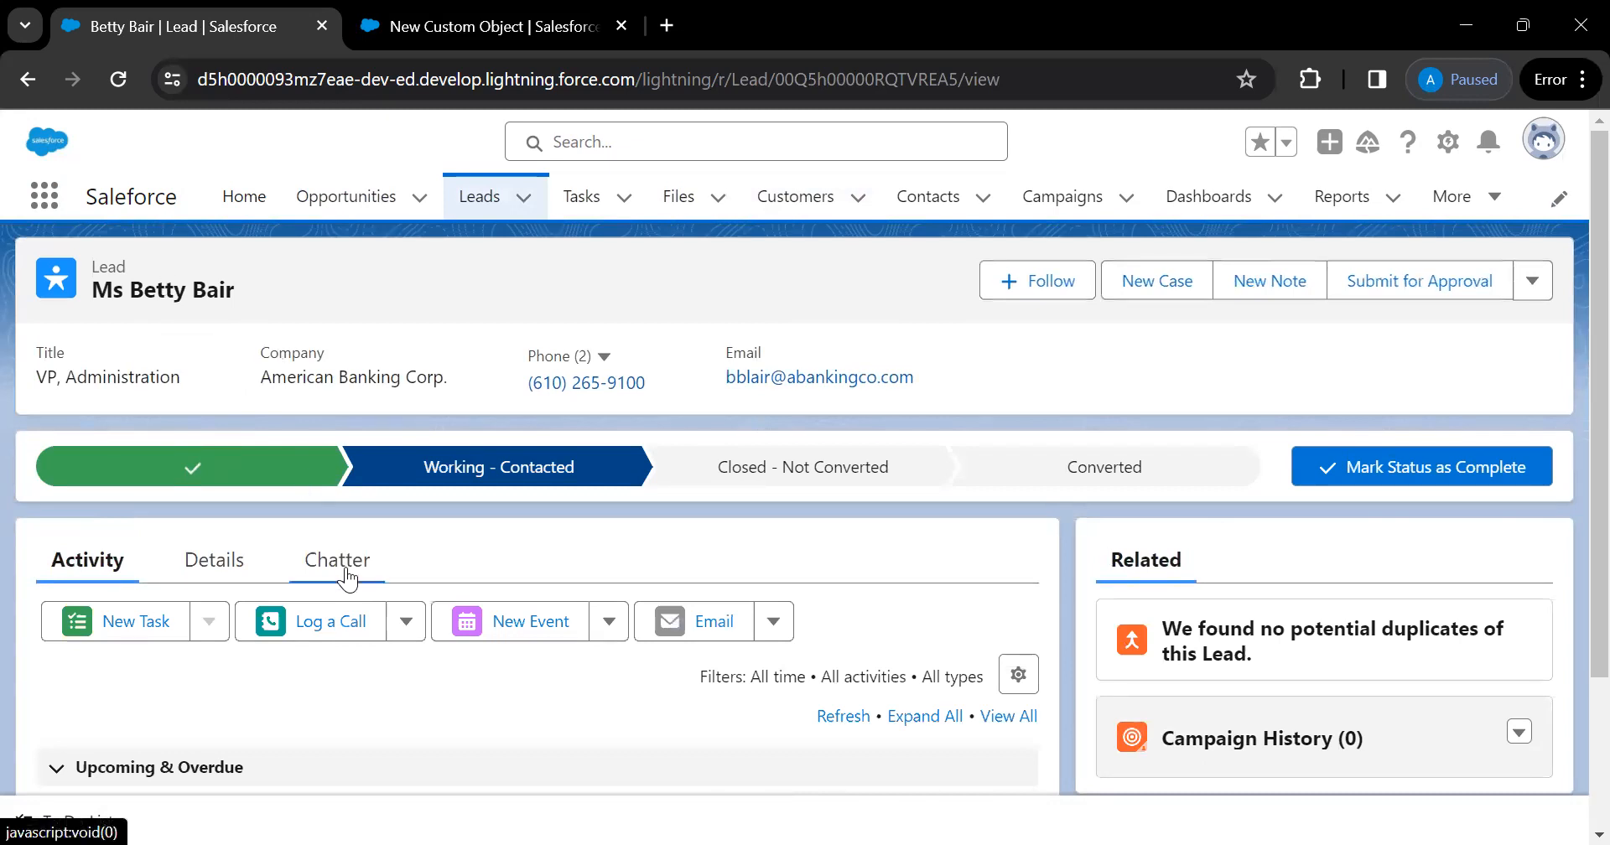
{"action": "left_click", "coordinate": [211, 563]}
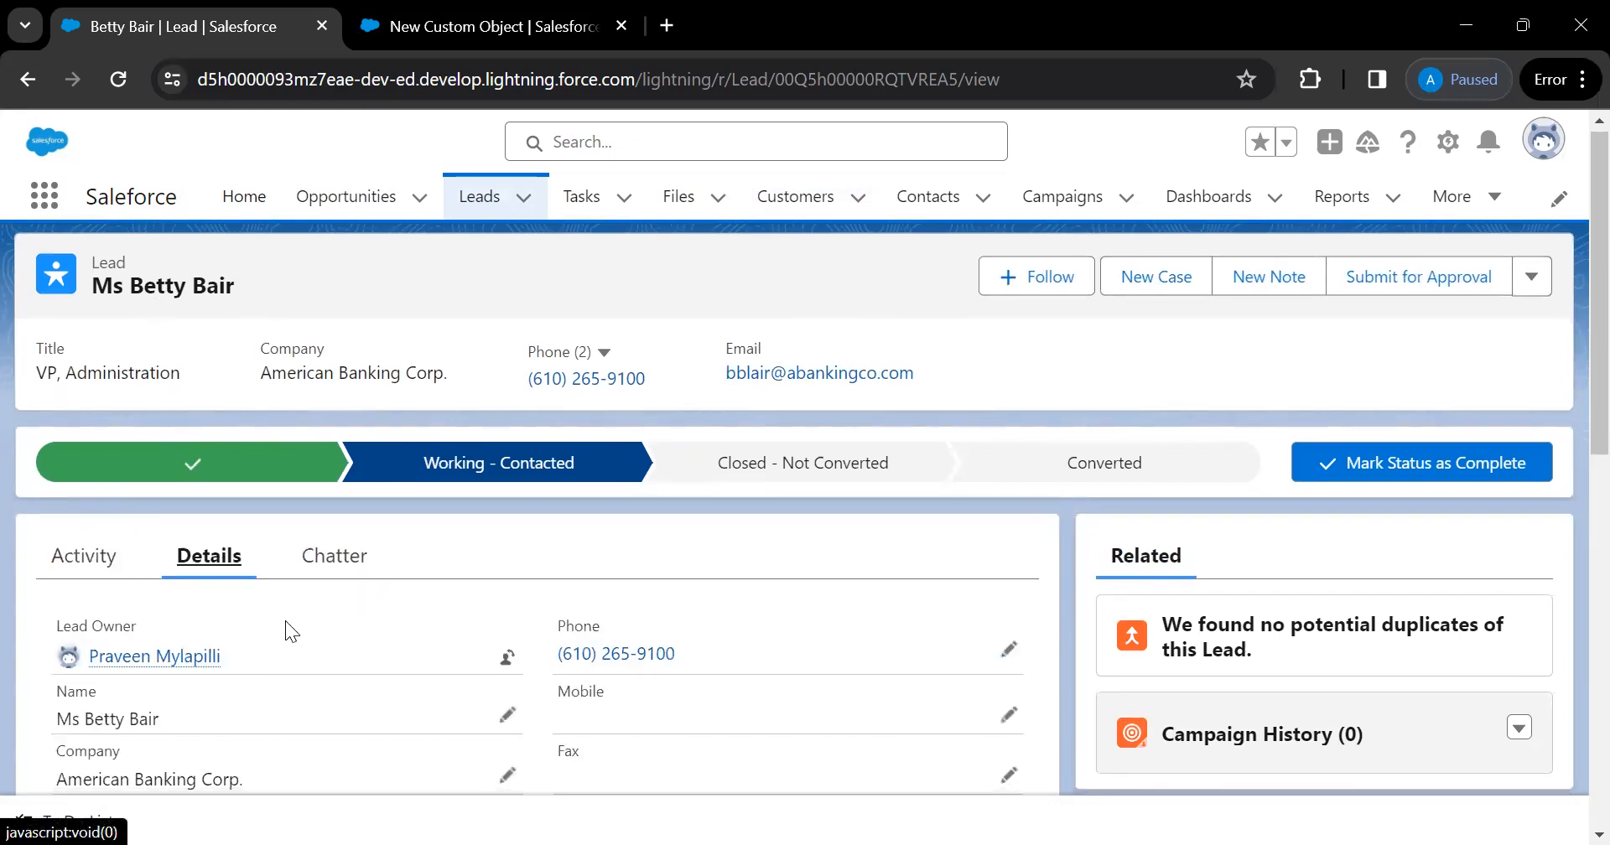
{"action": "key", "text": "ctrl+Tab"}
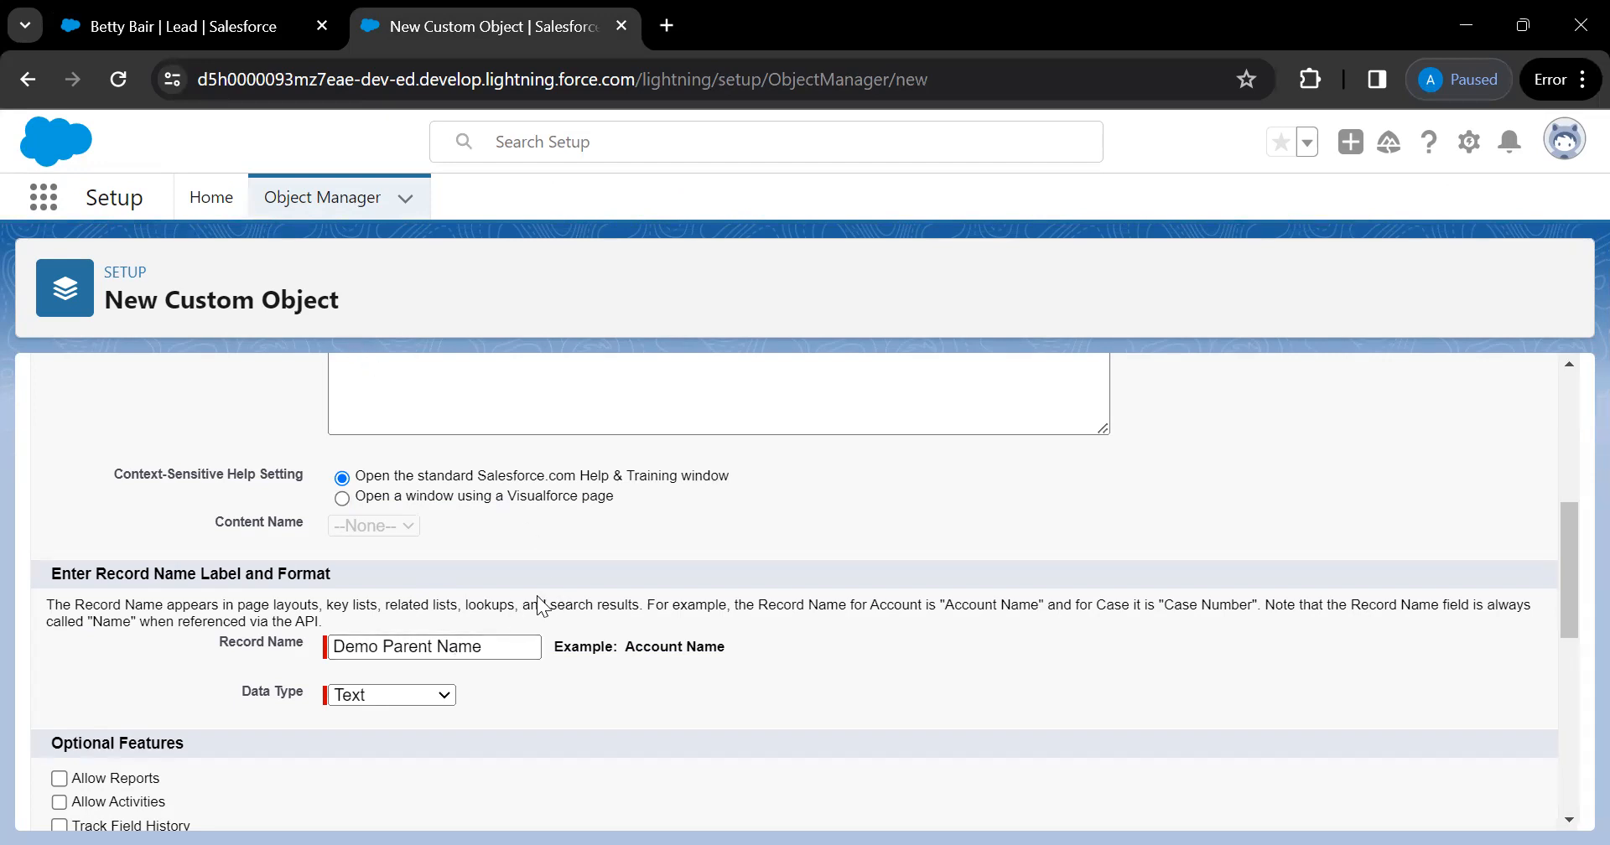
{"action": "scroll", "coordinate": [536, 596], "scroll_direction": "up", "scroll_amount": 5}
{"action": "scroll", "coordinate": [593, 657], "scroll_direction": "down", "scroll_amount": 8}
{"action": "scroll", "coordinate": [545, 578], "scroll_direction": "down", "scroll_amount": 2}
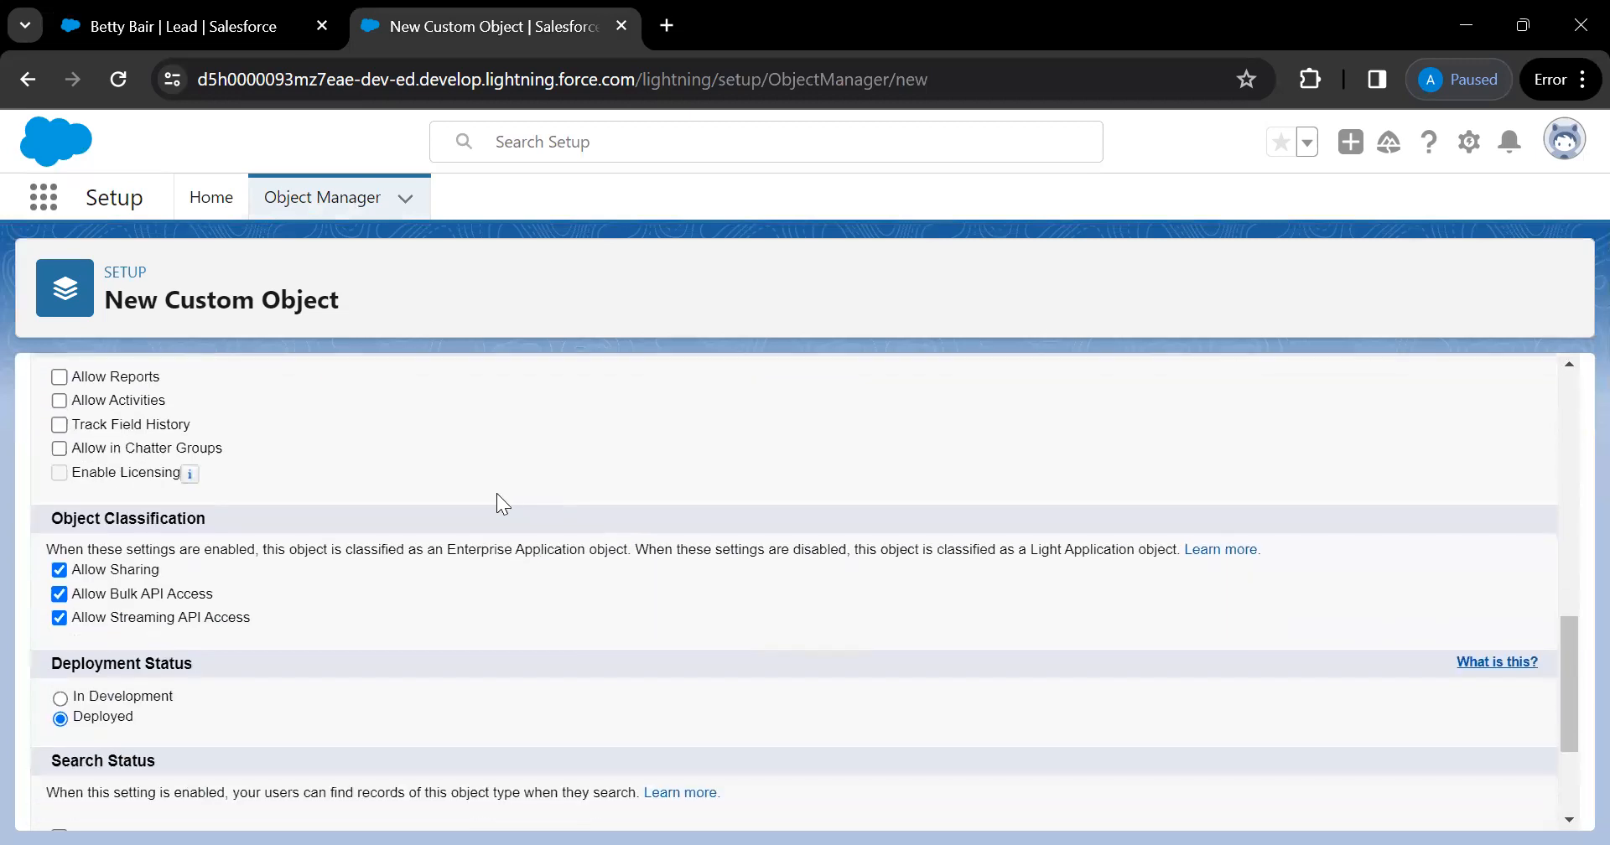
{"action": "scroll", "coordinate": [497, 504], "scroll_direction": "up", "scroll_amount": 4}
{"action": "left_click", "coordinate": [505, 544]}
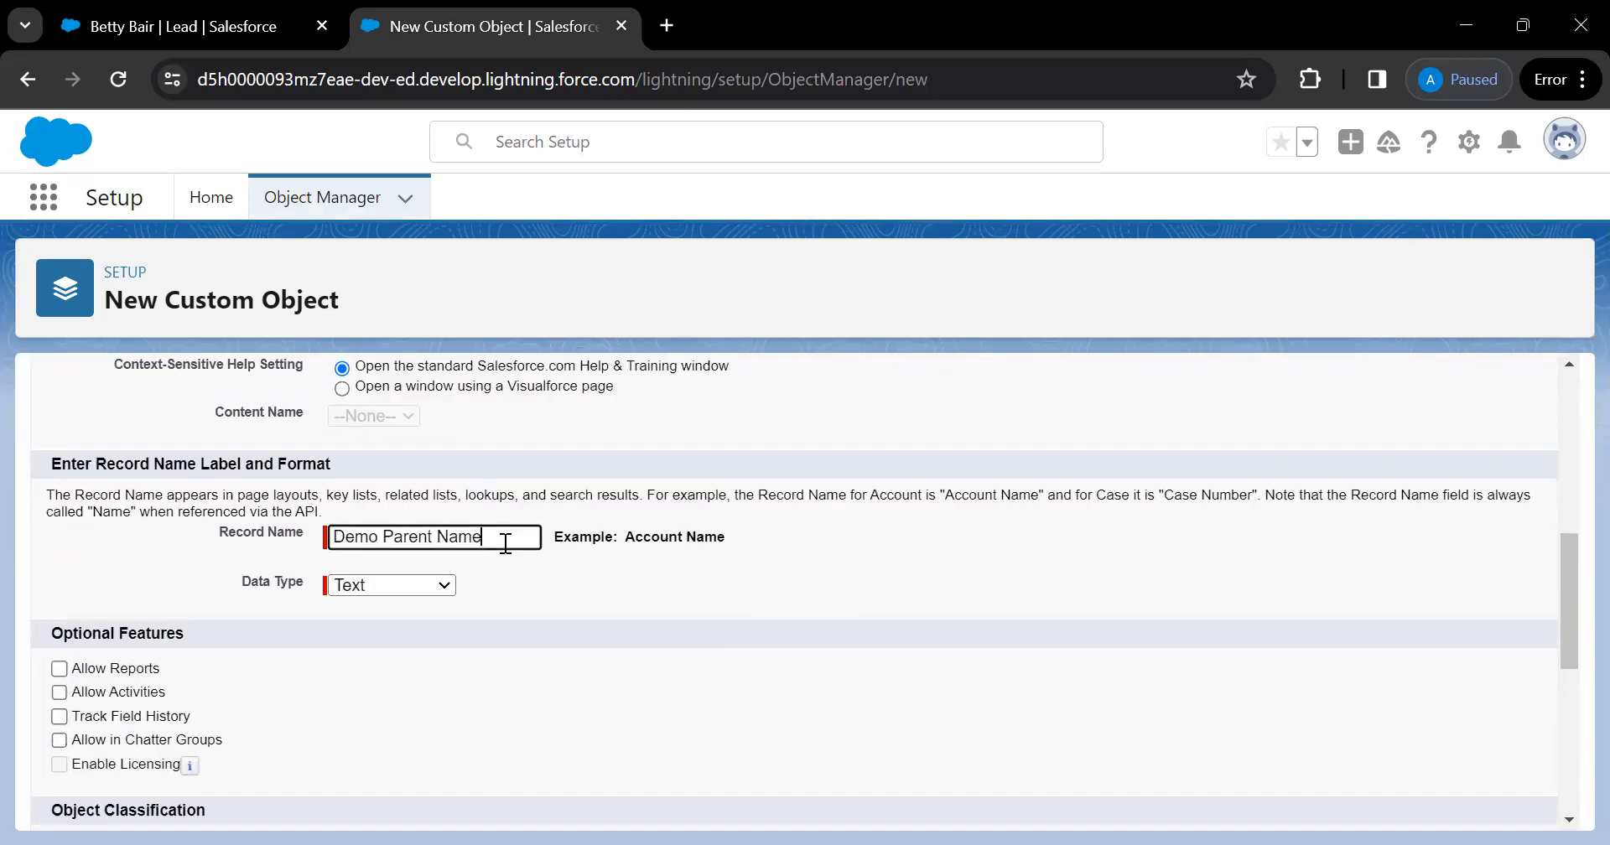
{"action": "scroll", "coordinate": [505, 545], "scroll_direction": "up", "scroll_amount": 6}
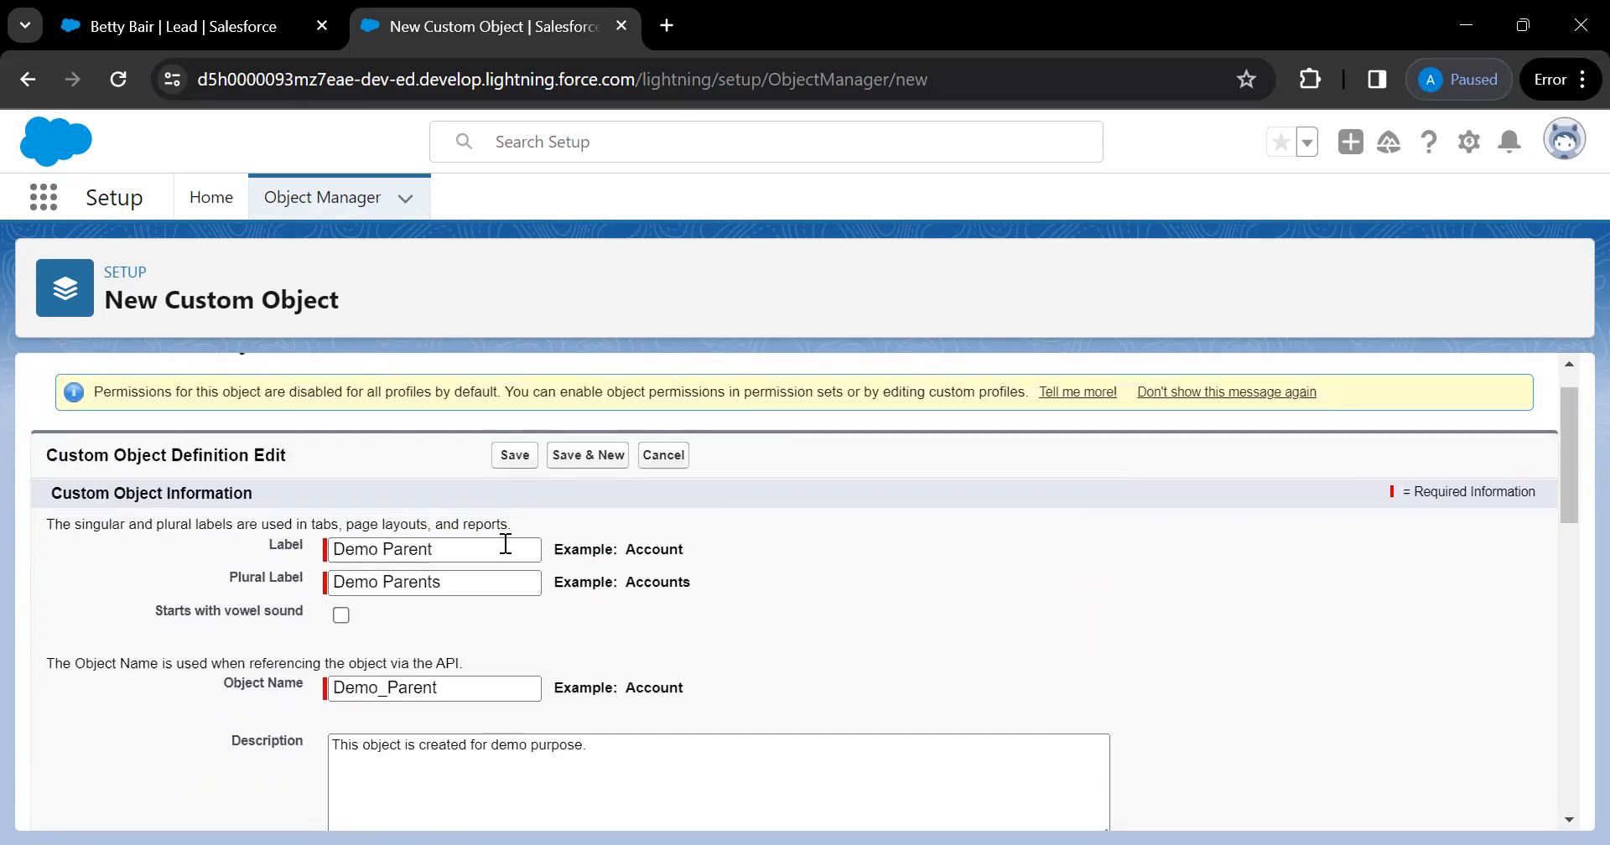
{"action": "scroll", "coordinate": [537, 610], "scroll_direction": "down", "scroll_amount": 6}
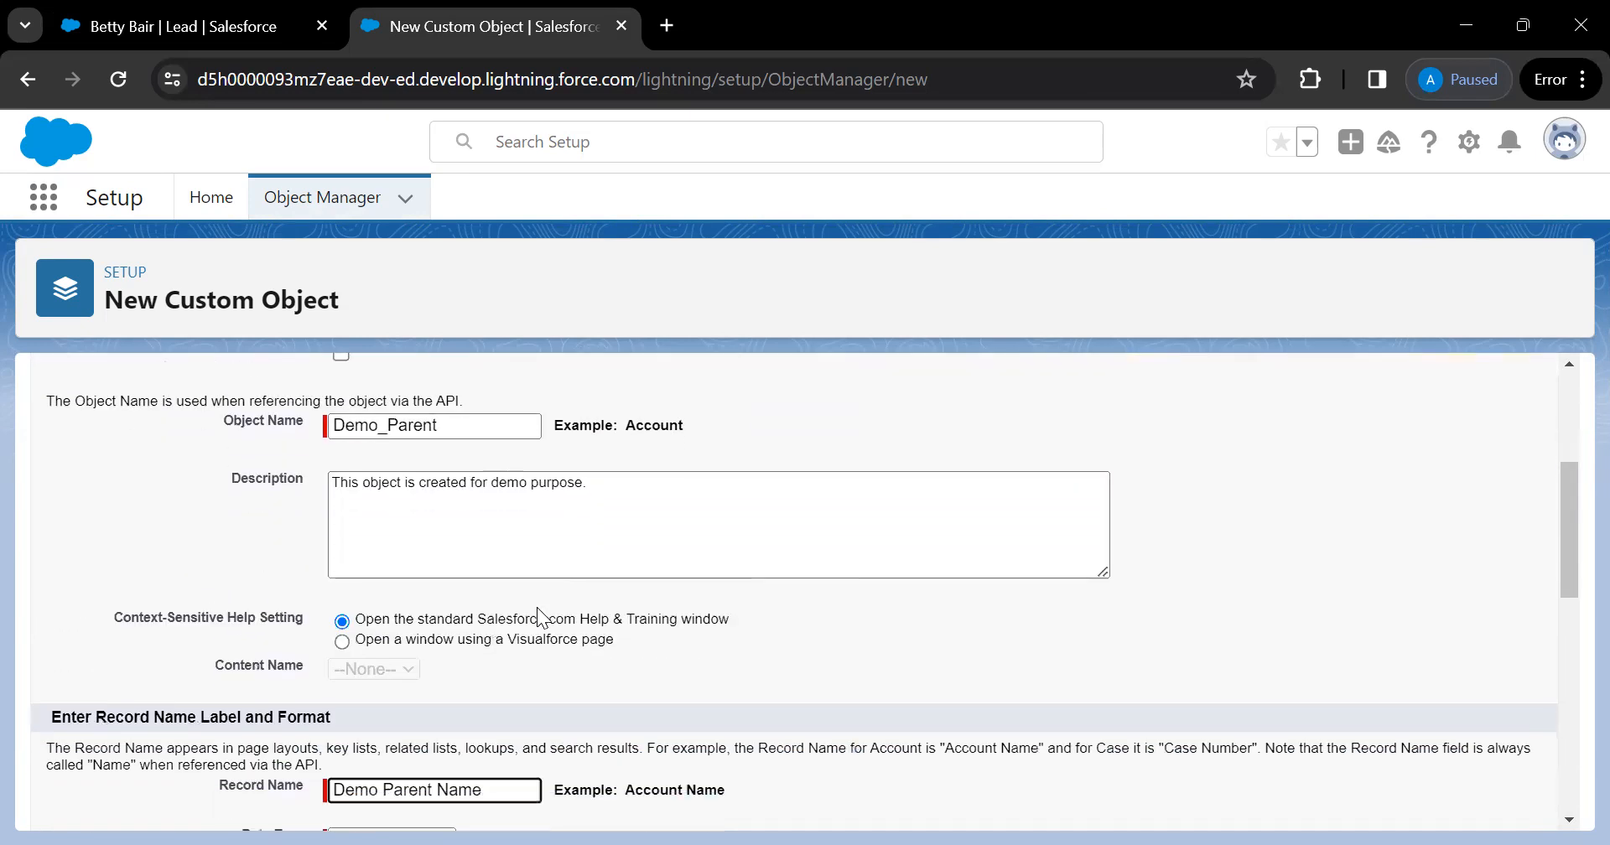
{"action": "key", "text": "BackSpace"}
{"action": "key", "text": "BackSpace"}
{"action": "key", "text": "BackSpace"}
{"action": "key", "text": "BackSpace"}
{"action": "key", "text": "BackSpace"}
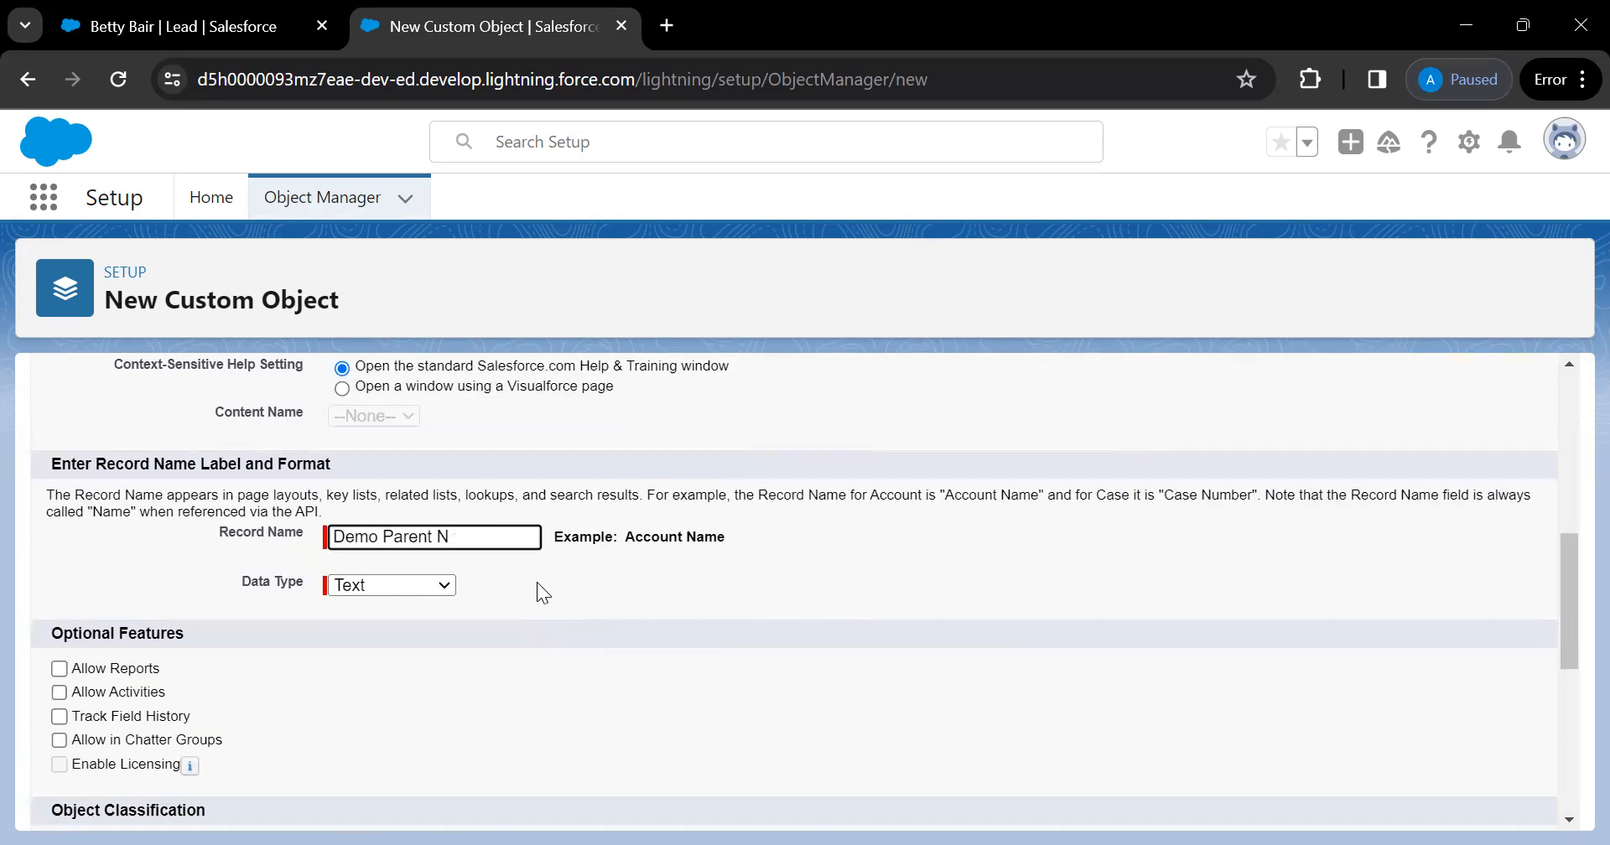
{"action": "type", "text": "Name"}
{"action": "left_click", "coordinate": [199, 38]}
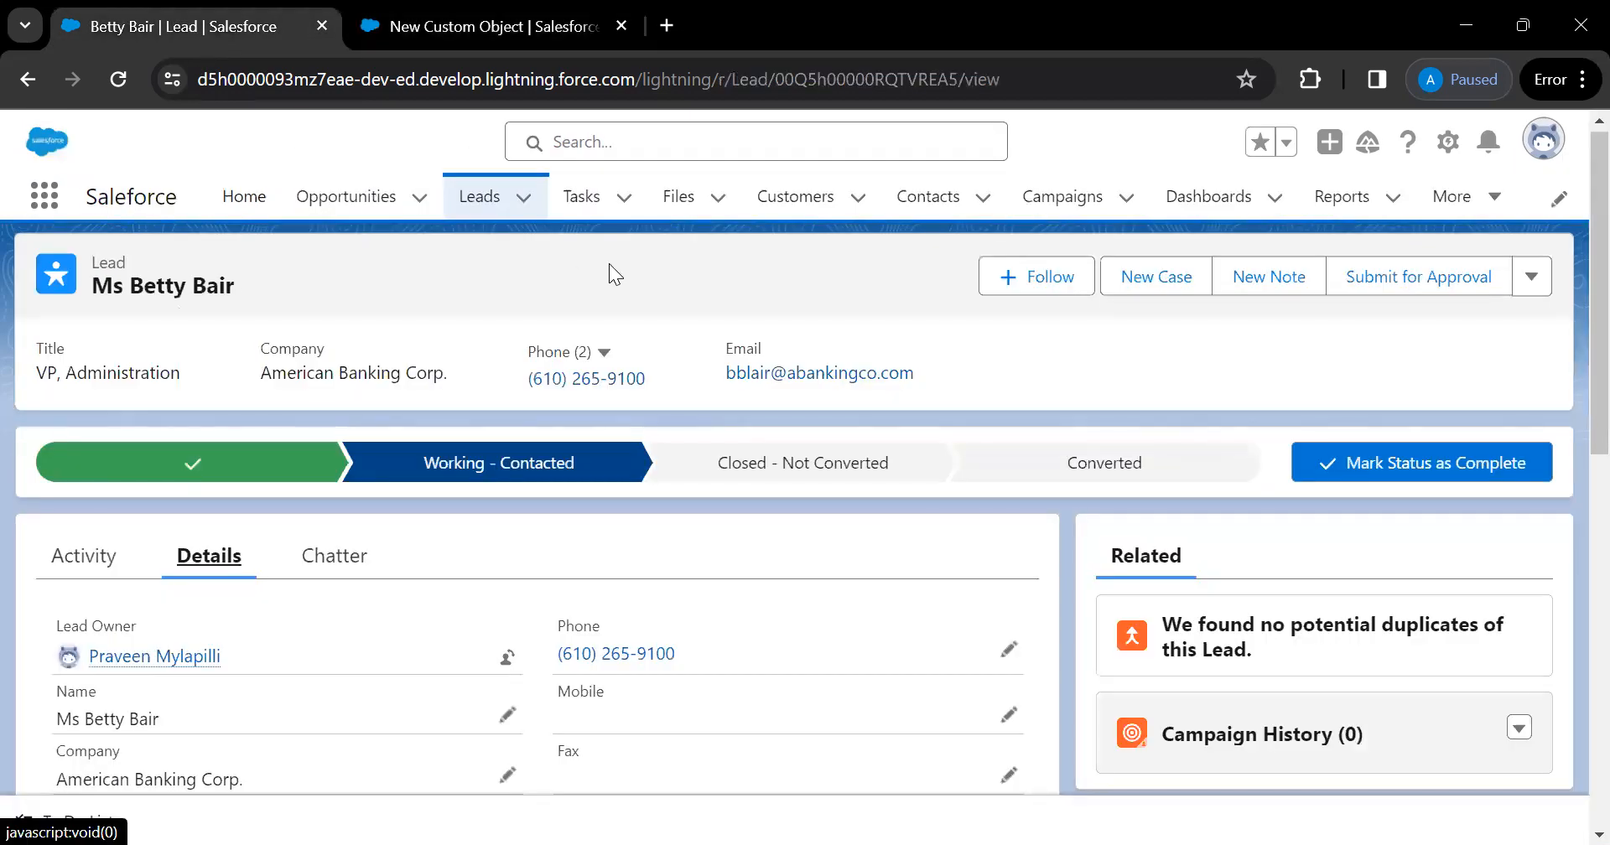
Start a new lead from the Leads menu and search the form for 'name'
{"action": "left_click", "coordinate": [527, 208]}
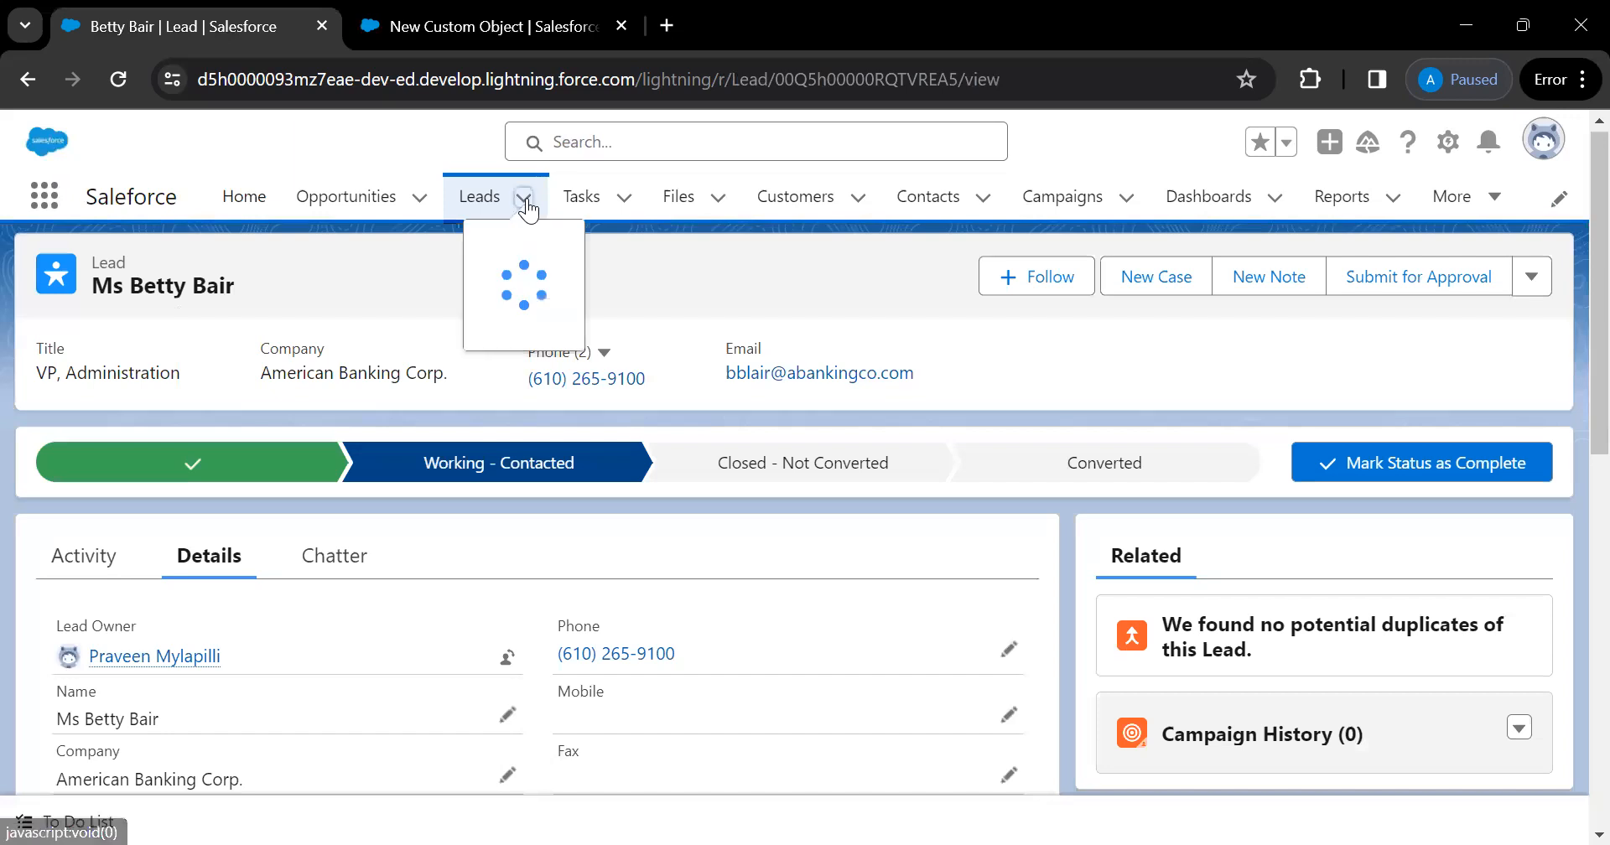
{"action": "left_click", "coordinate": [470, 242]}
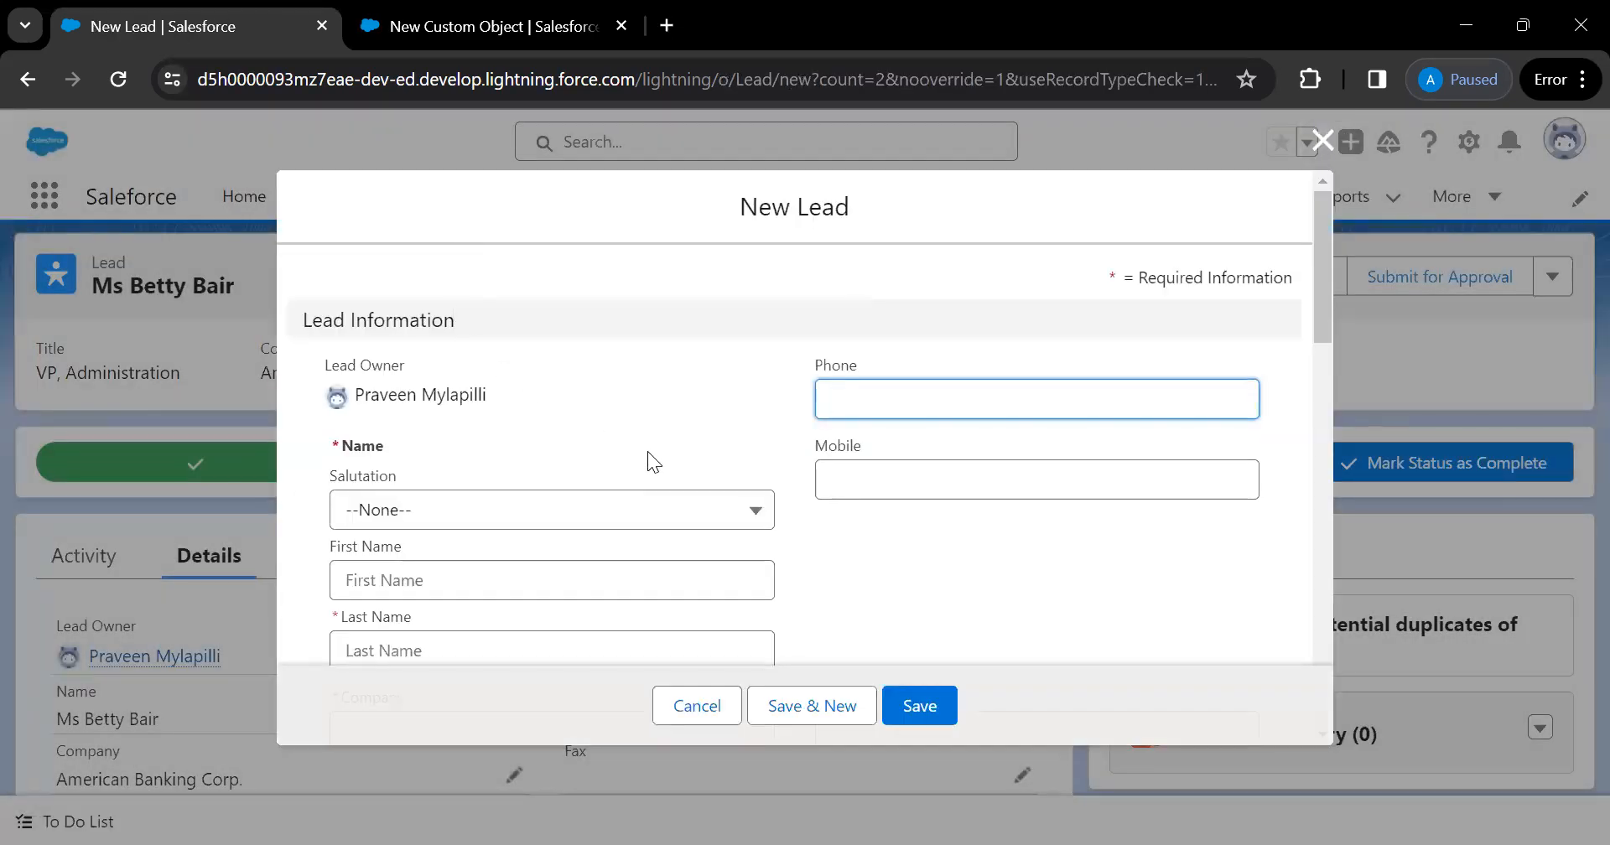
{"action": "scroll", "coordinate": [648, 454], "scroll_direction": "down", "scroll_amount": 3}
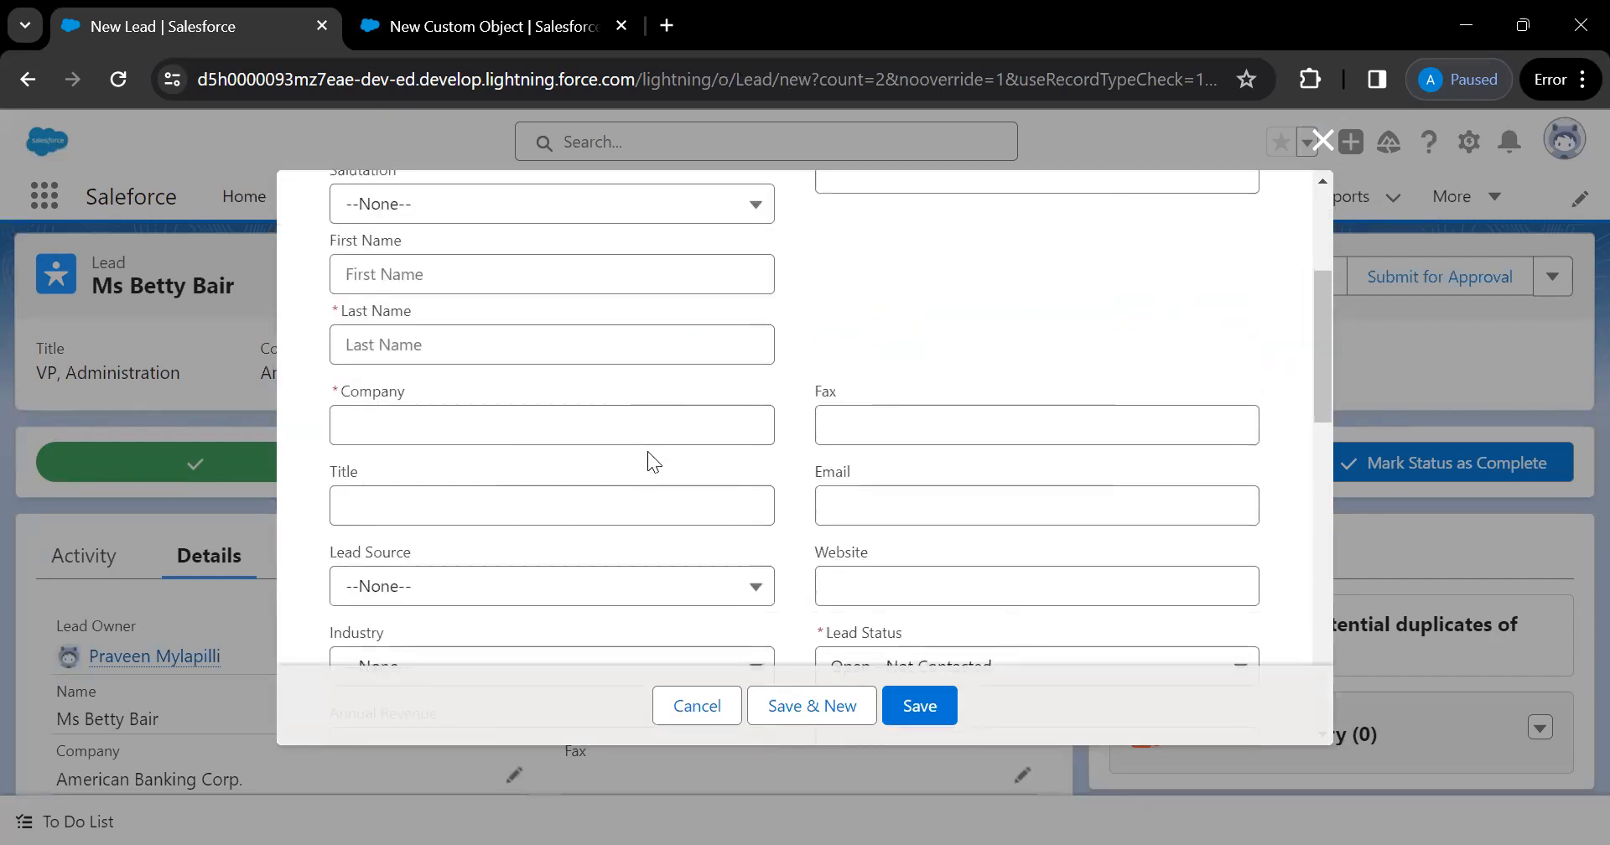
{"action": "scroll", "coordinate": [647, 451], "scroll_direction": "down", "scroll_amount": 1}
{"action": "key", "text": "ctrl+f"}
{"action": "type", "text": "name"}
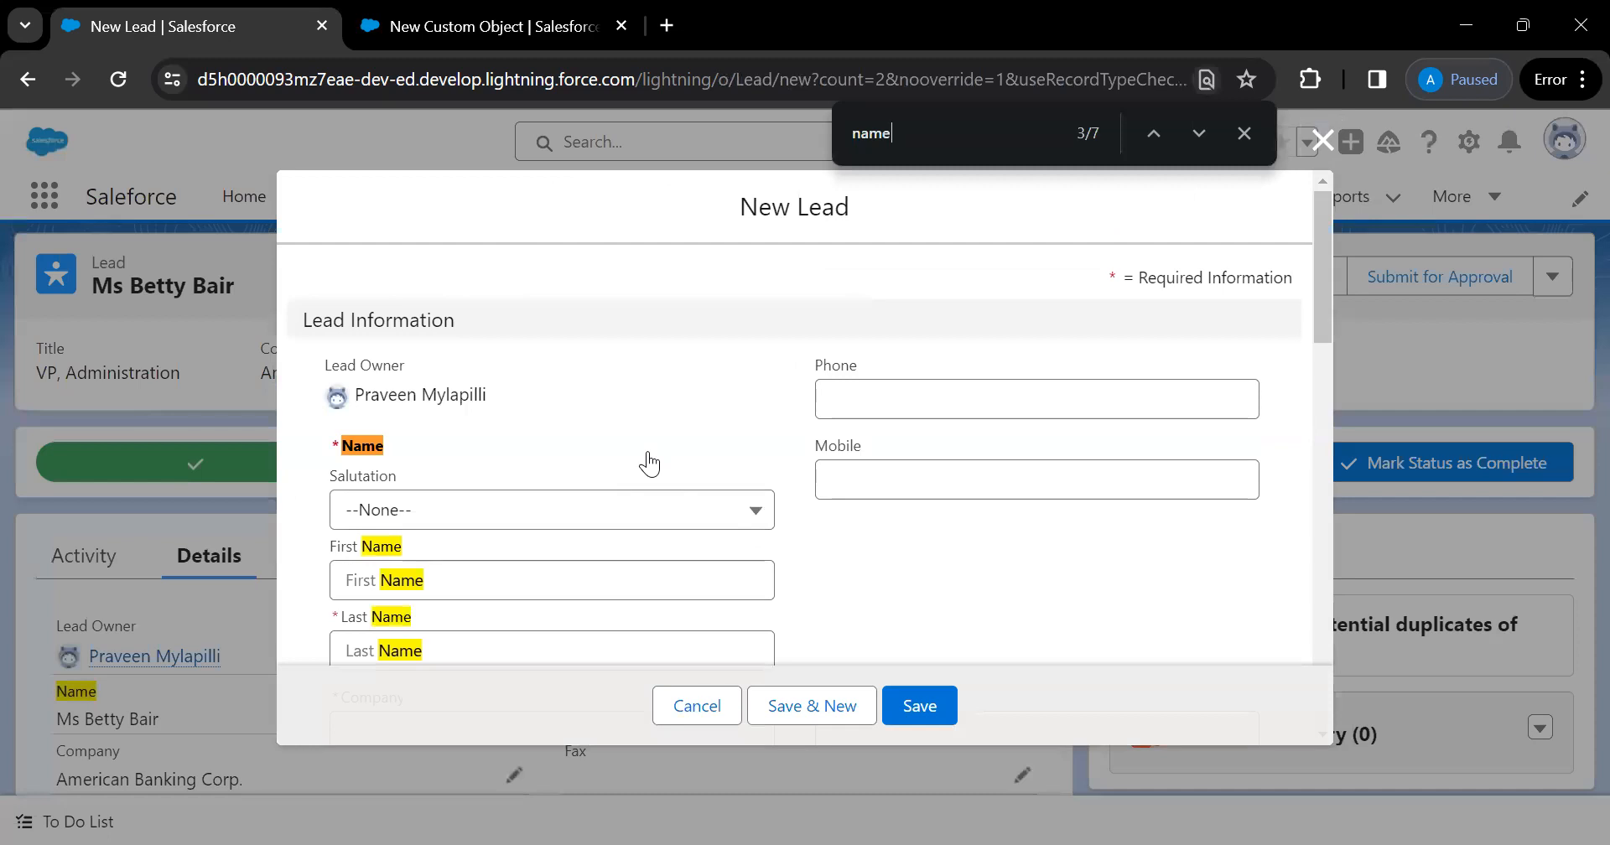
Look over the lead's name fields, cancel the form, and go to the Customers list
{"action": "scroll", "coordinate": [648, 462], "scroll_direction": "down", "scroll_amount": 6}
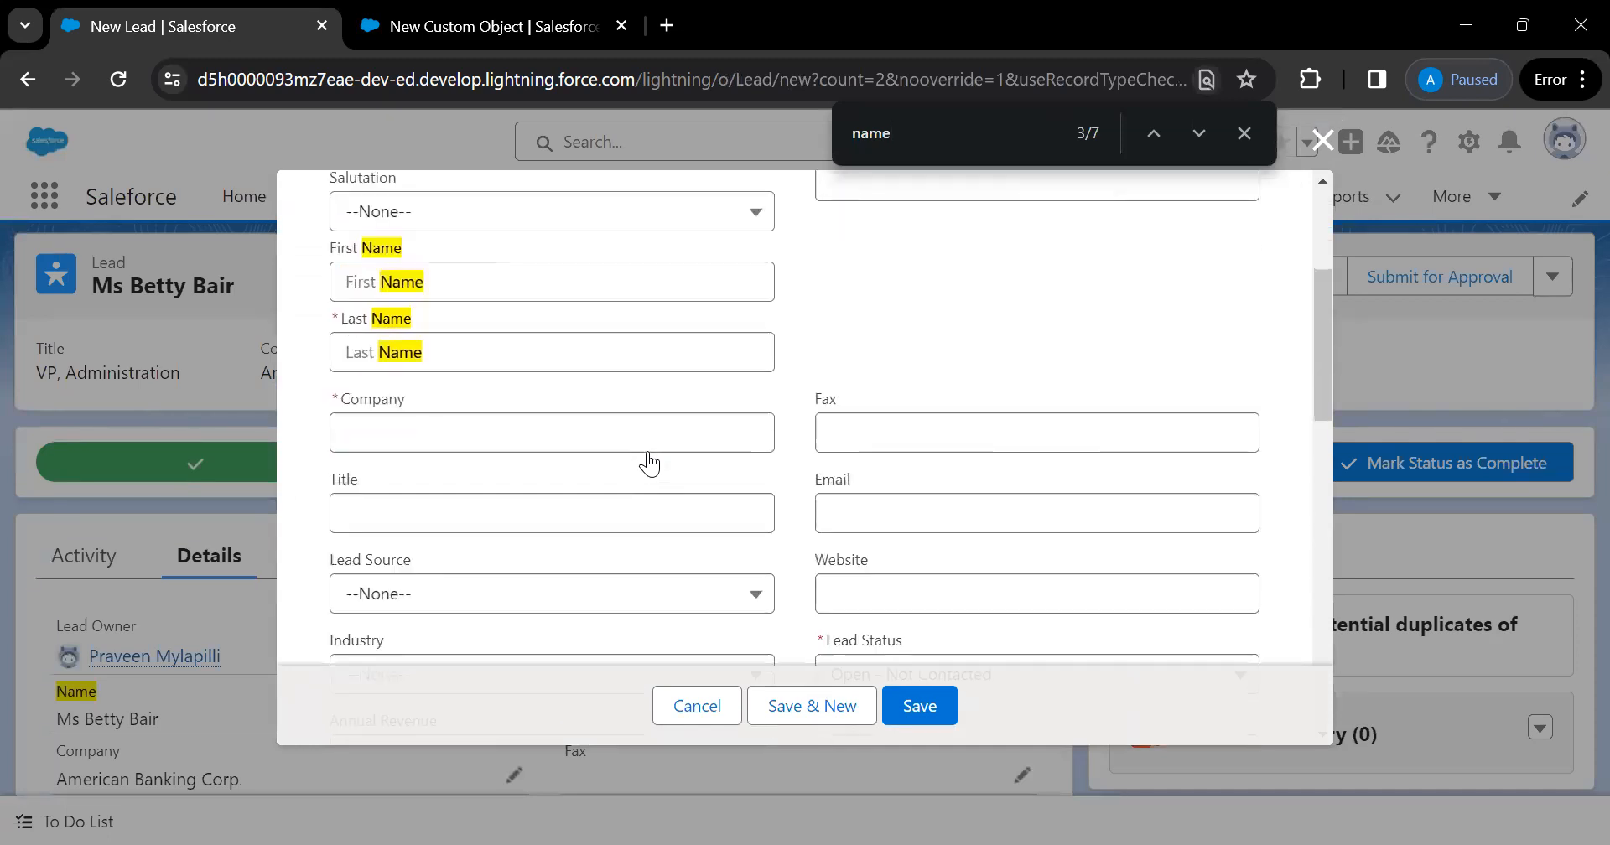
{"action": "scroll", "coordinate": [648, 462], "scroll_direction": "down", "scroll_amount": 7}
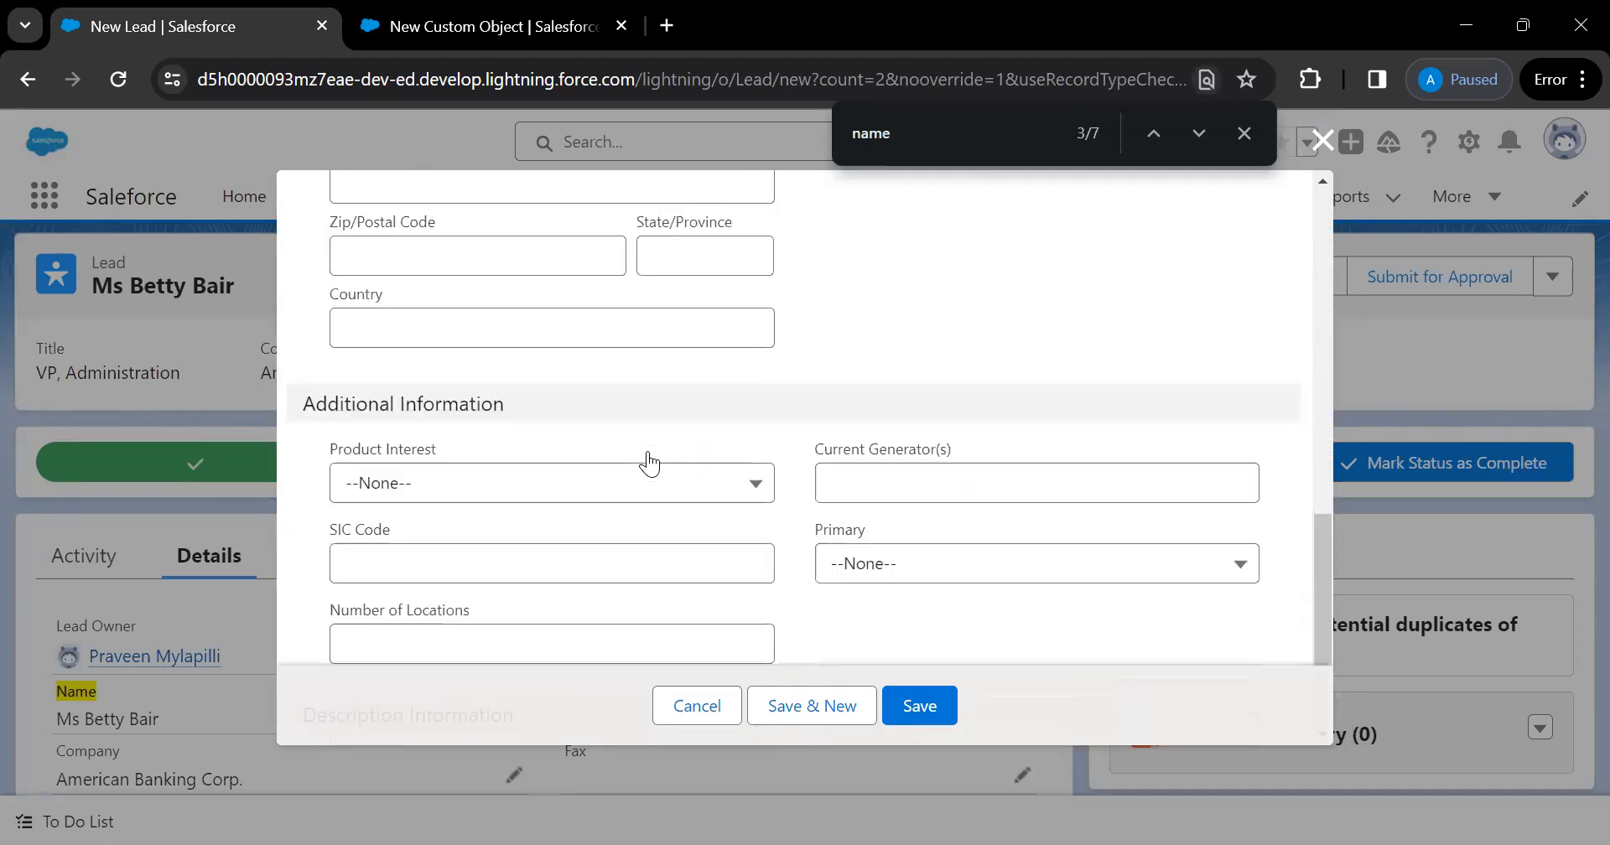
{"action": "scroll", "coordinate": [650, 462], "scroll_direction": "up", "scroll_amount": 13}
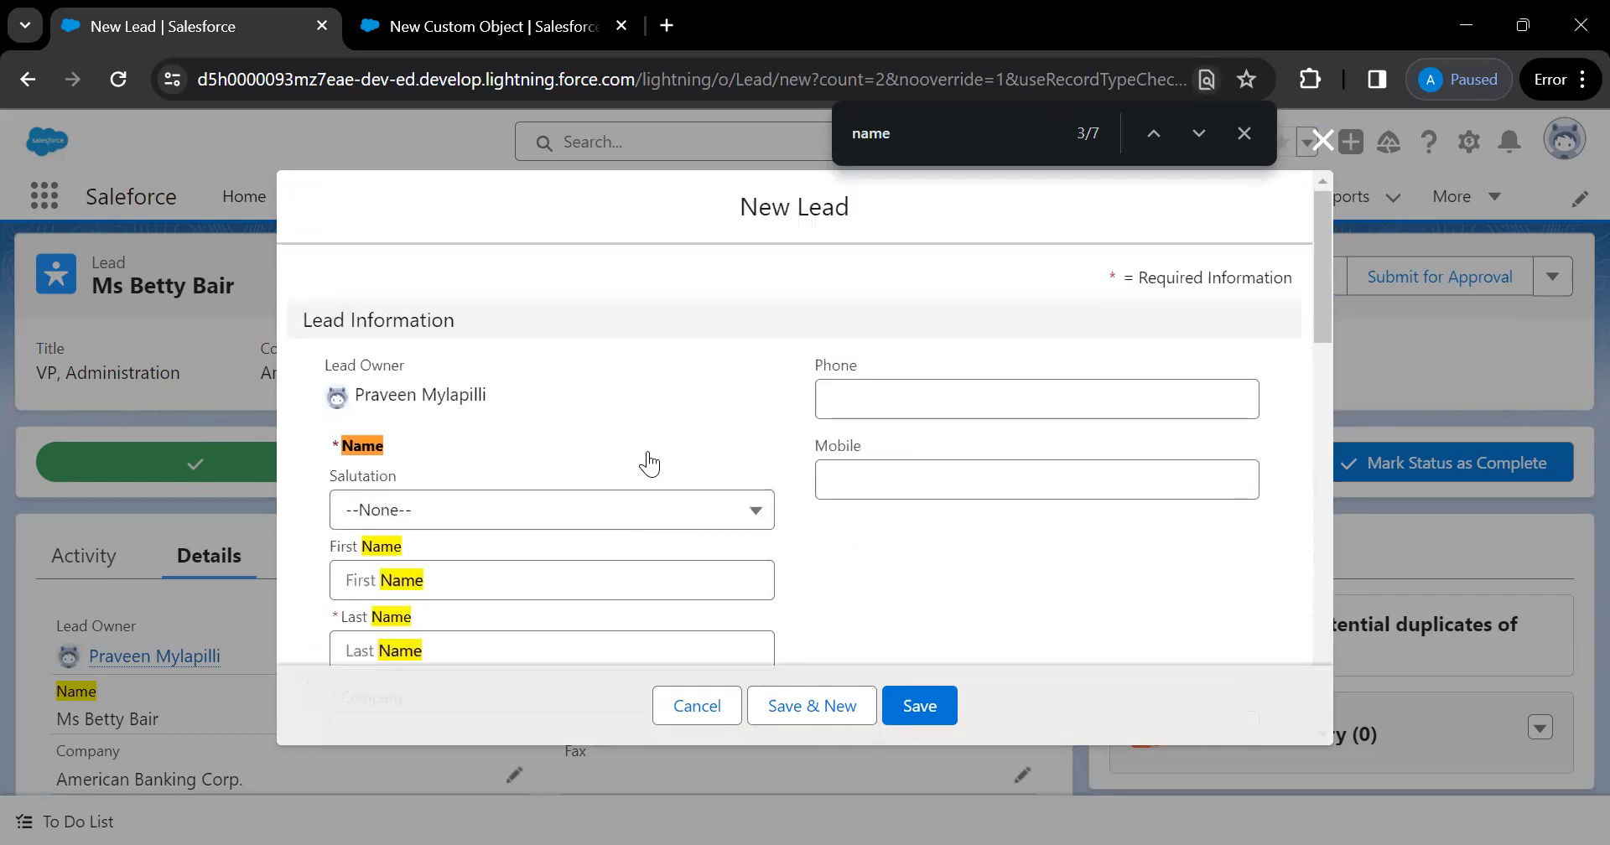
{"action": "left_click", "coordinate": [697, 706]}
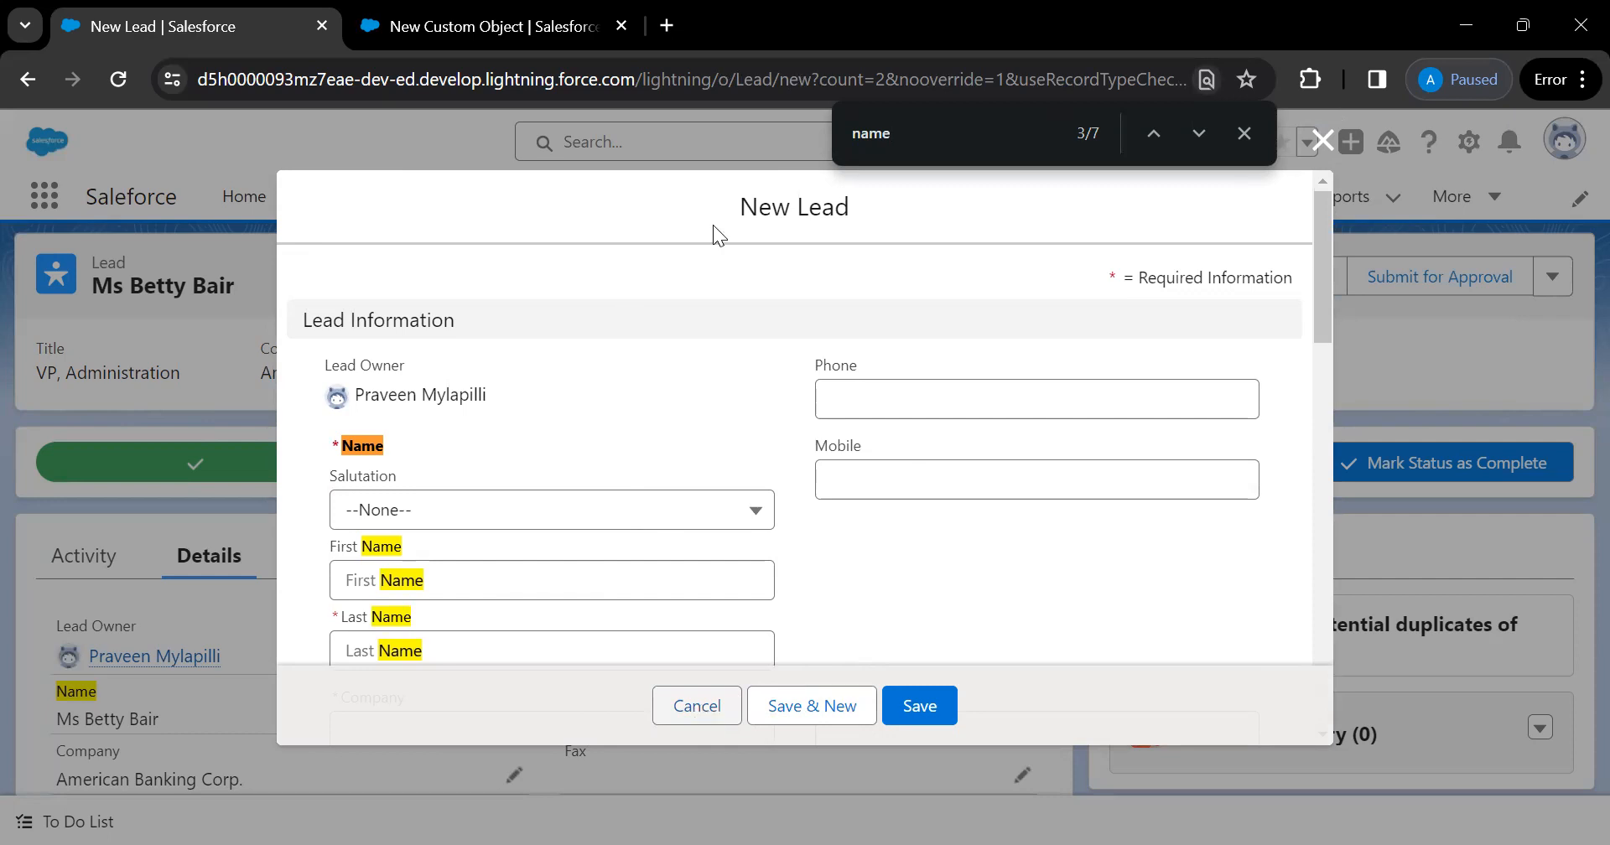
{"action": "left_click", "coordinate": [803, 198]}
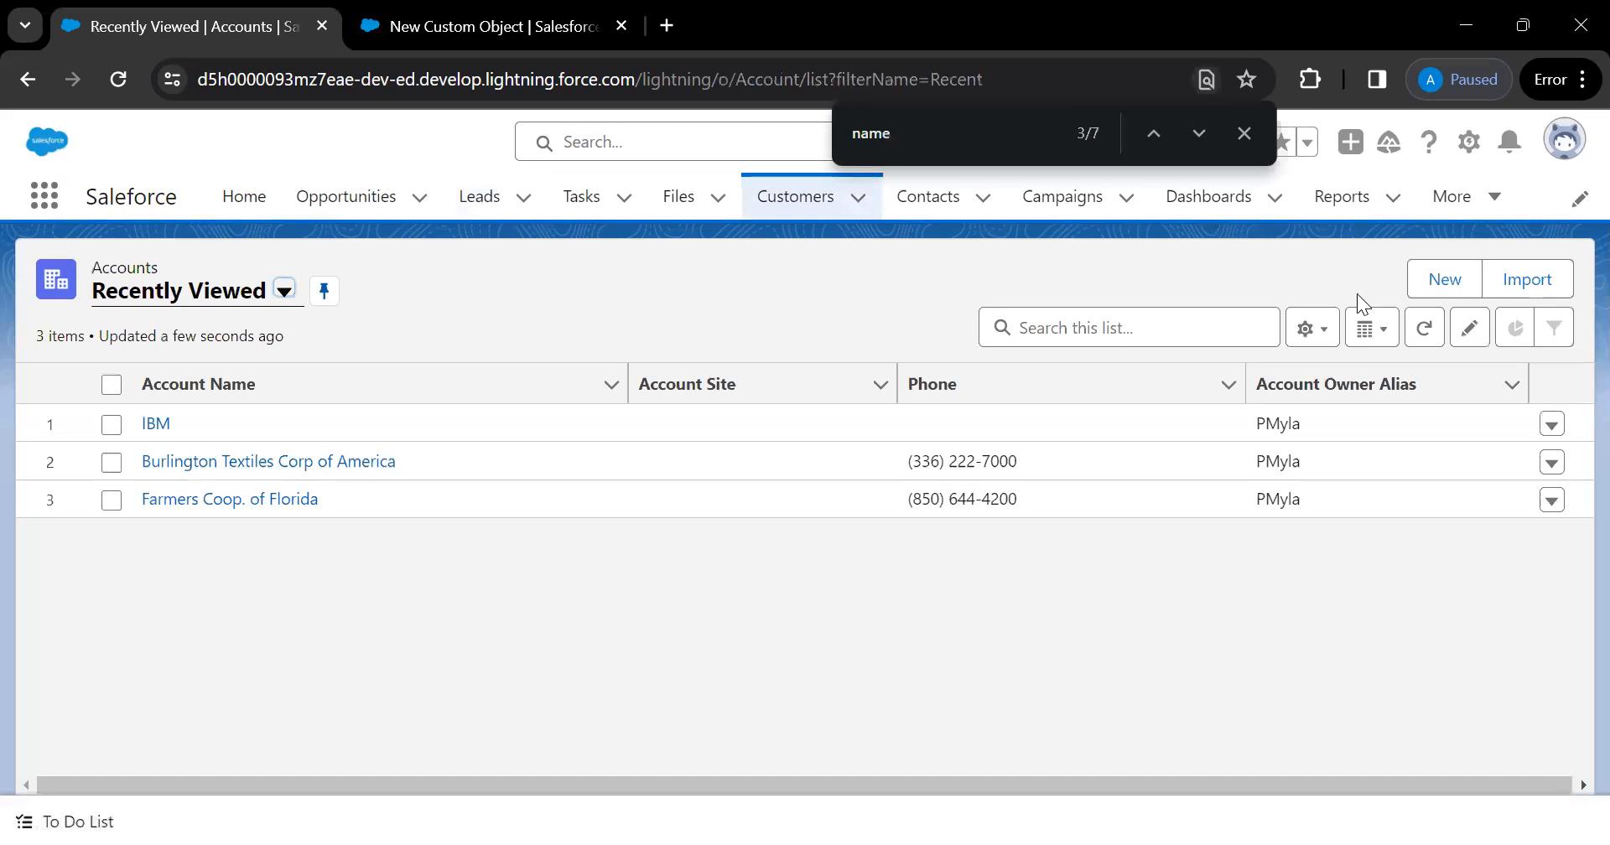
Start a new account, focus its Account Name field, then return to the New Custom Object form
{"action": "left_click", "coordinate": [1434, 280]}
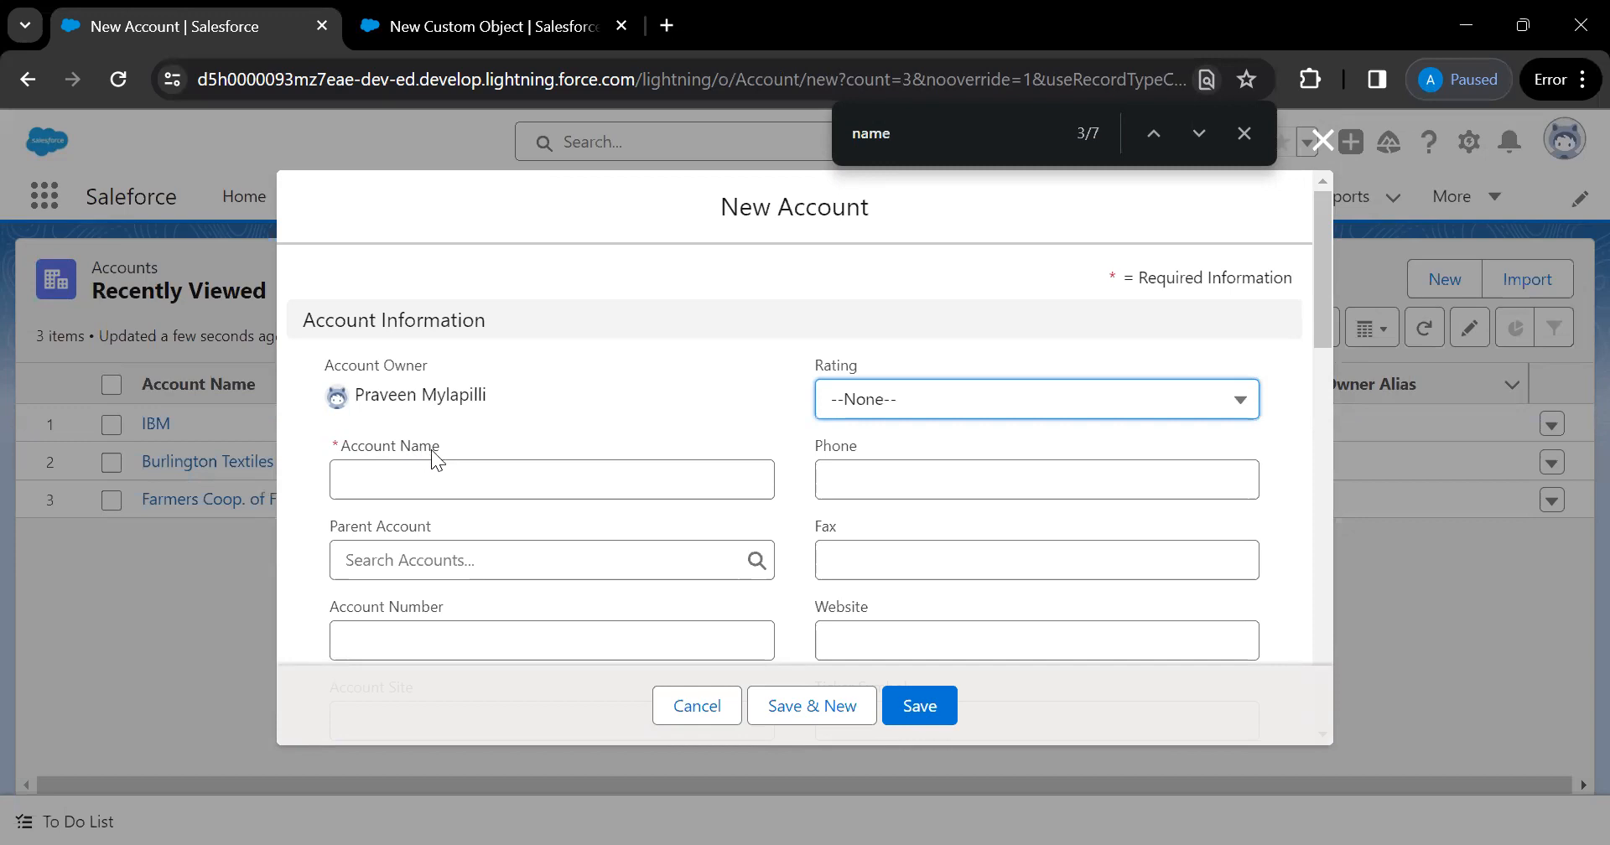
{"action": "left_click", "coordinate": [414, 471]}
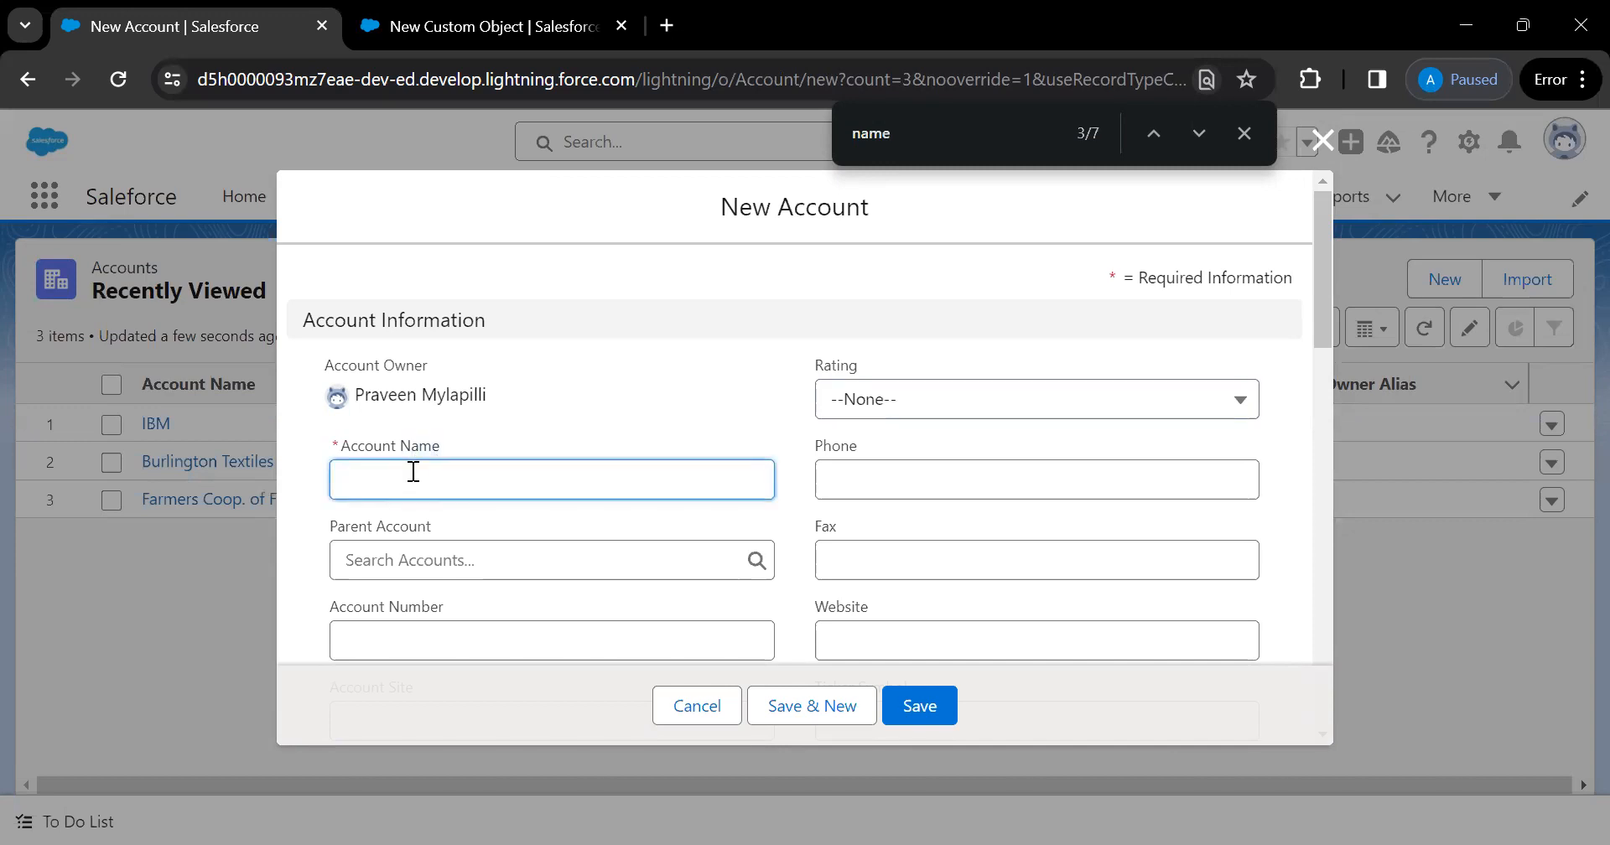
{"action": "left_click", "coordinate": [464, 44]}
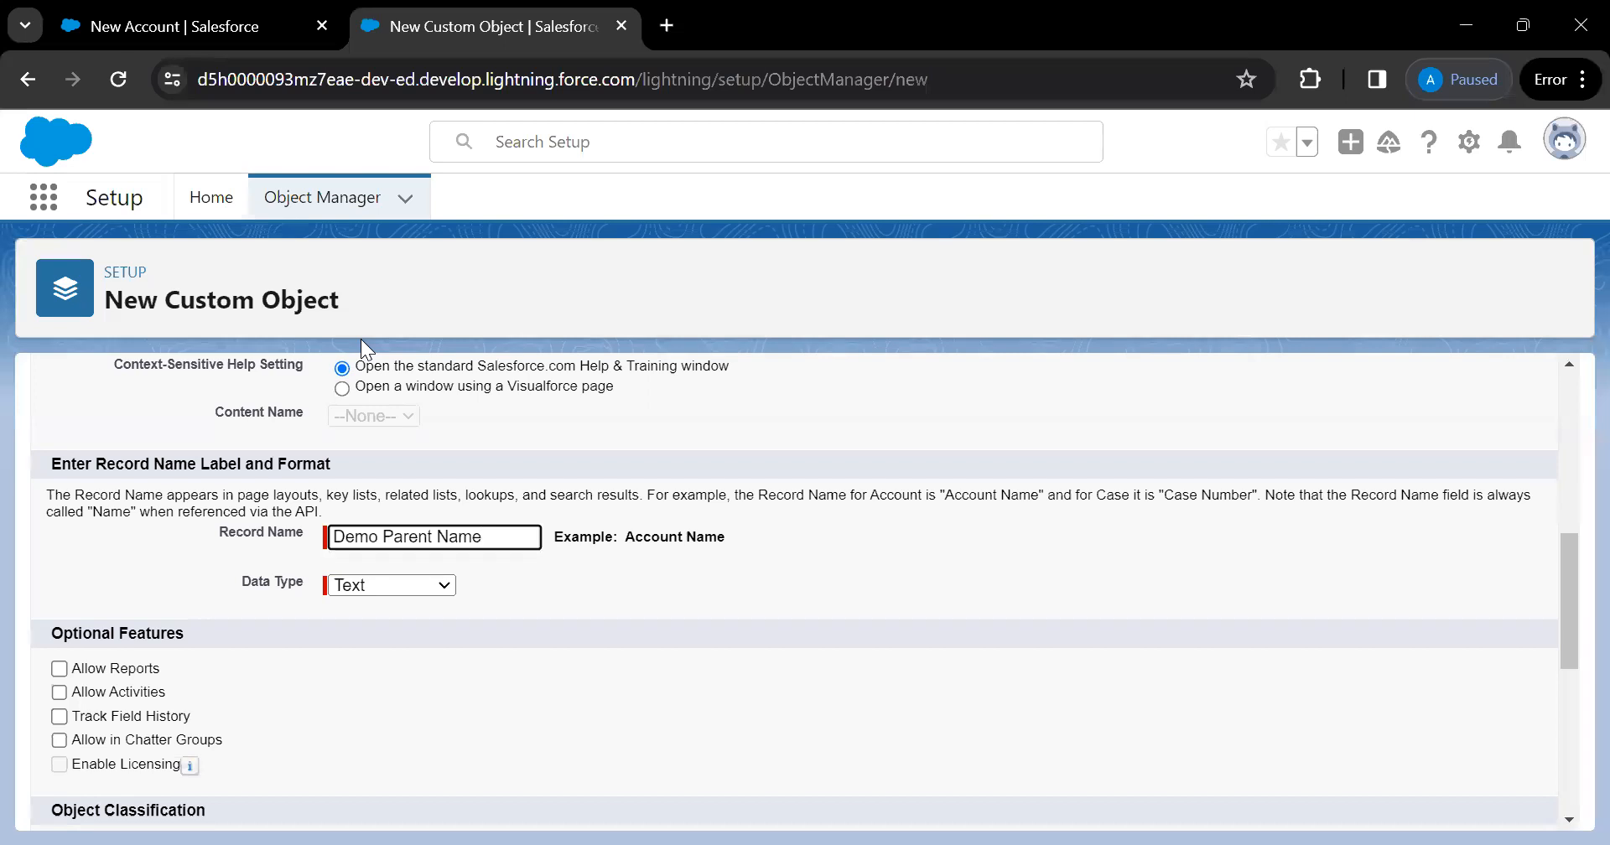
Change the Demo Parent record name data type from Text to Auto Number
{"action": "left_click", "coordinate": [441, 585]}
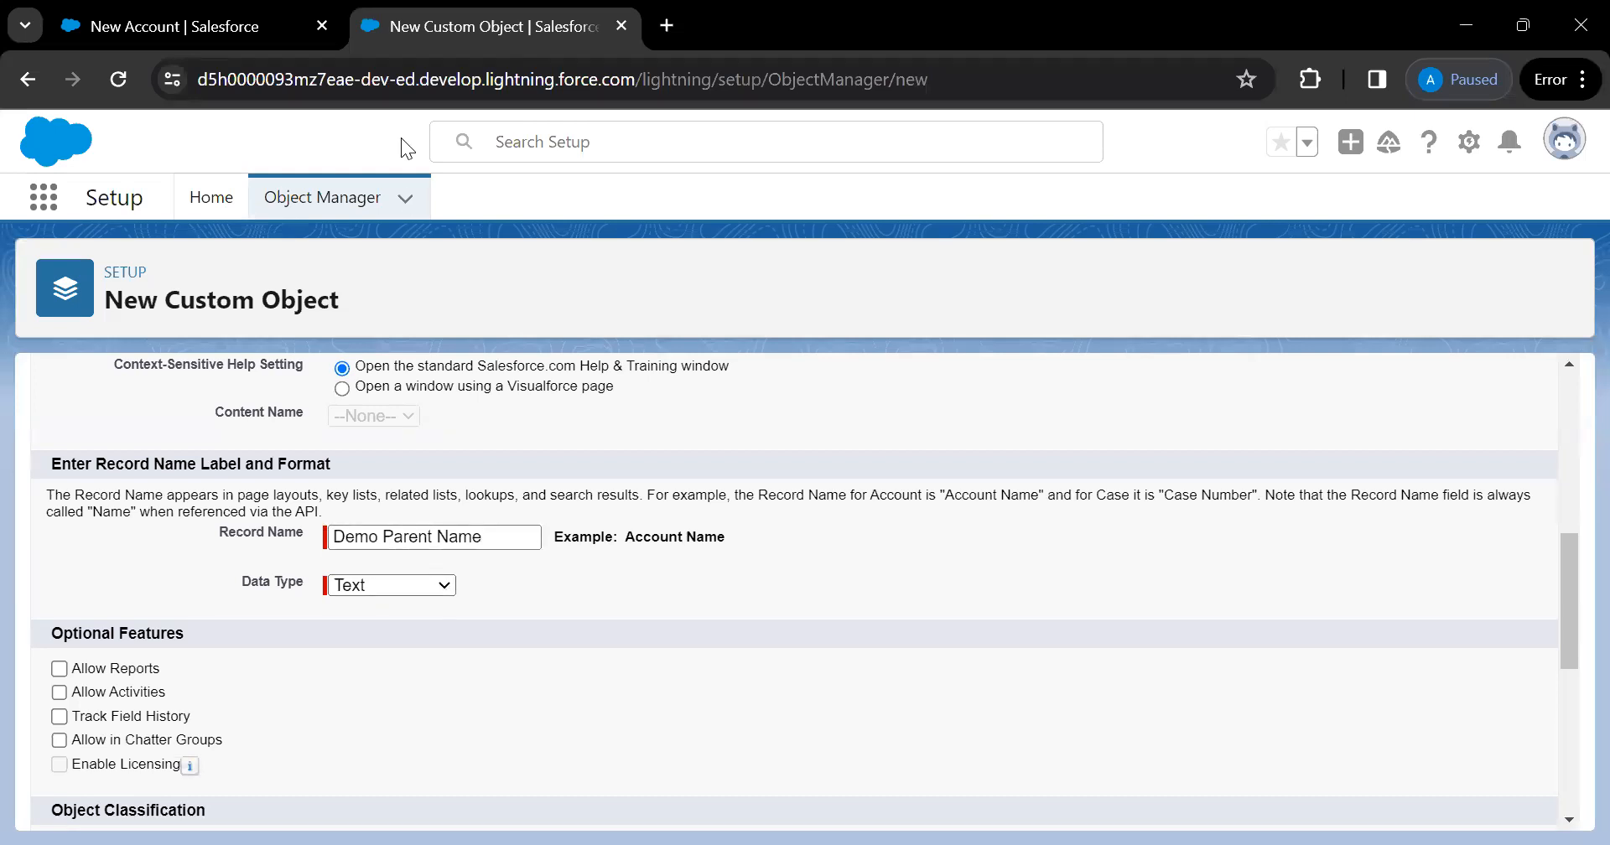
{"action": "key", "text": "ctrl+shift+Tab"}
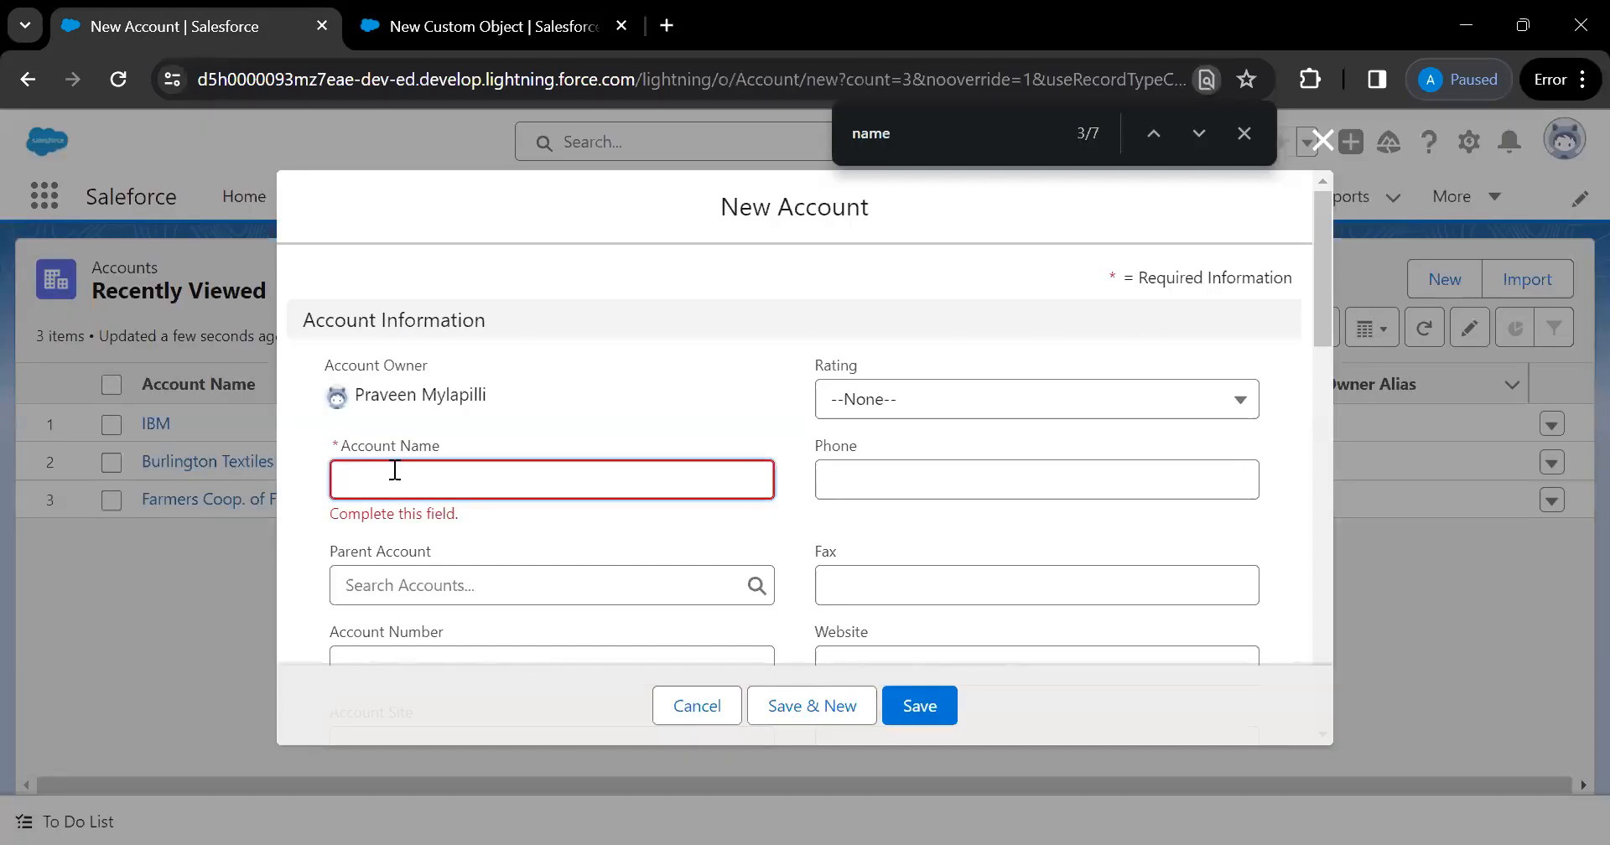
{"action": "left_click", "coordinate": [461, 32]}
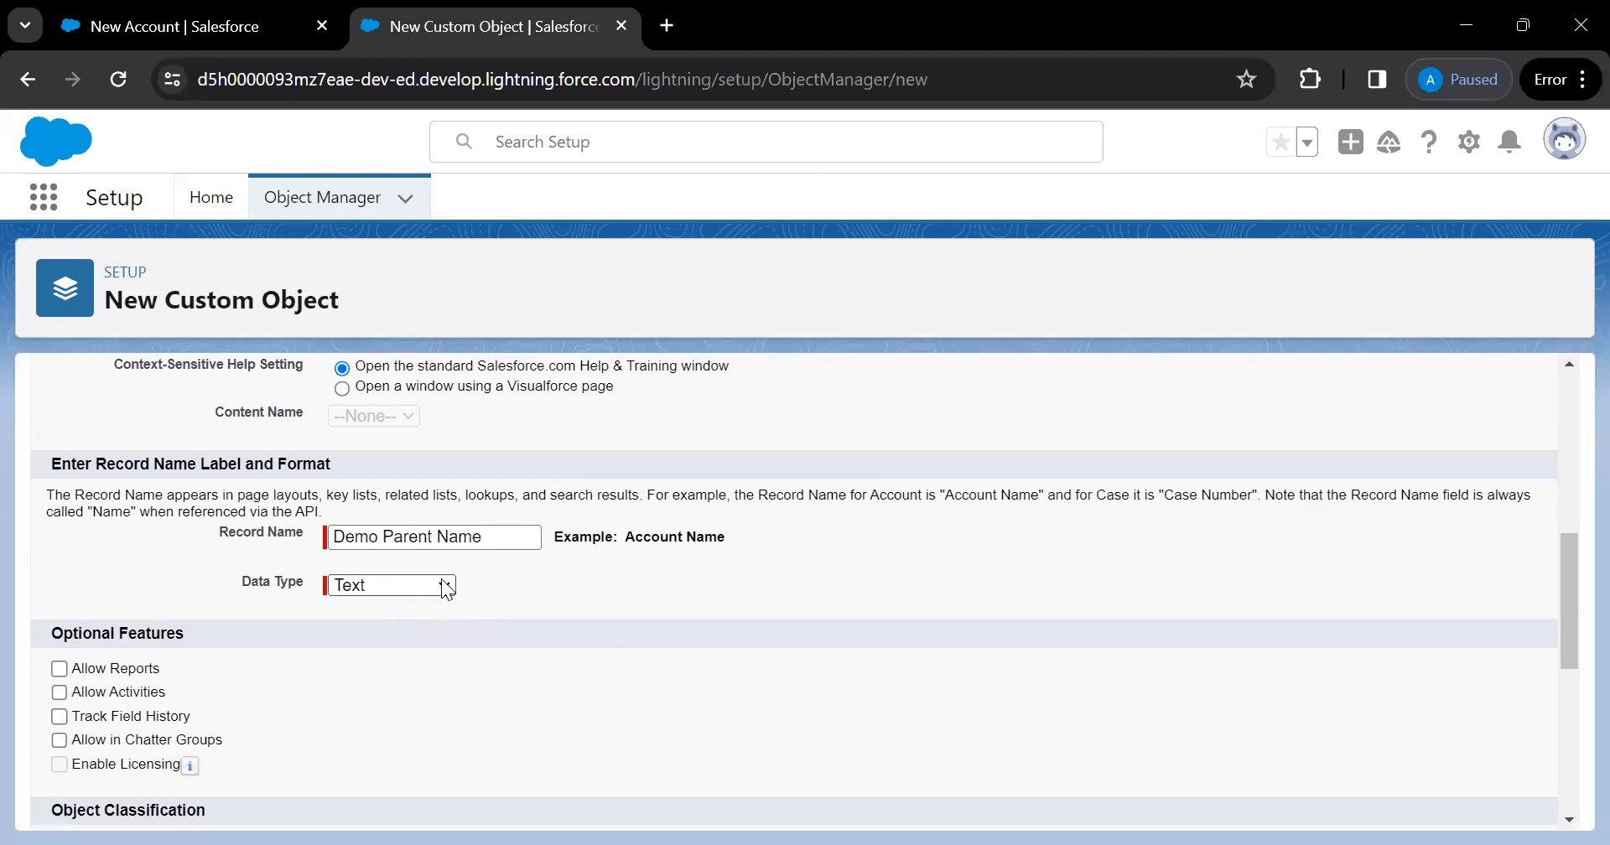
{"action": "left_click", "coordinate": [452, 618]}
{"action": "left_click", "coordinate": [440, 617]}
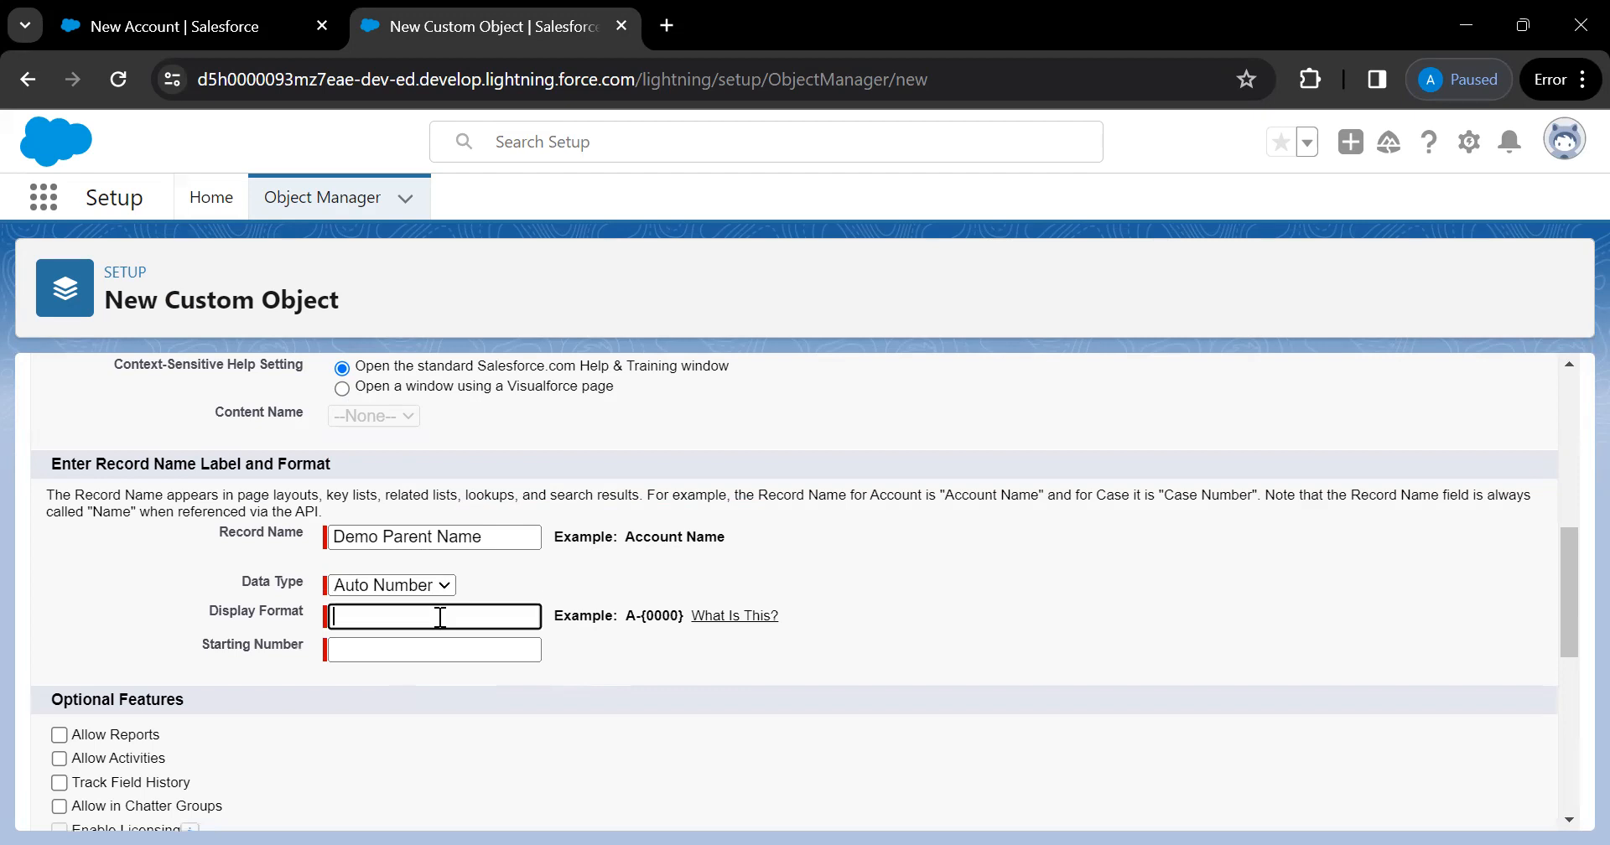
Set the Auto Number display format to Demo-{000} with starting number 001
{"action": "type", "text": "DEMO"}
{"action": "key", "text": "BackSpace"}
{"action": "key", "text": "BackSpace"}
{"action": "key", "text": "BackSpace"}
{"action": "key", "text": "BackSpace"}
{"action": "type", "text": "Demo"}
{"action": "type", "text": "{"}
{"action": "key", "text": "BackSpace"}
{"action": "type", "text": "-{000}"}
{"action": "left_click", "coordinate": [391, 646]}
{"action": "type", "text": "001"}
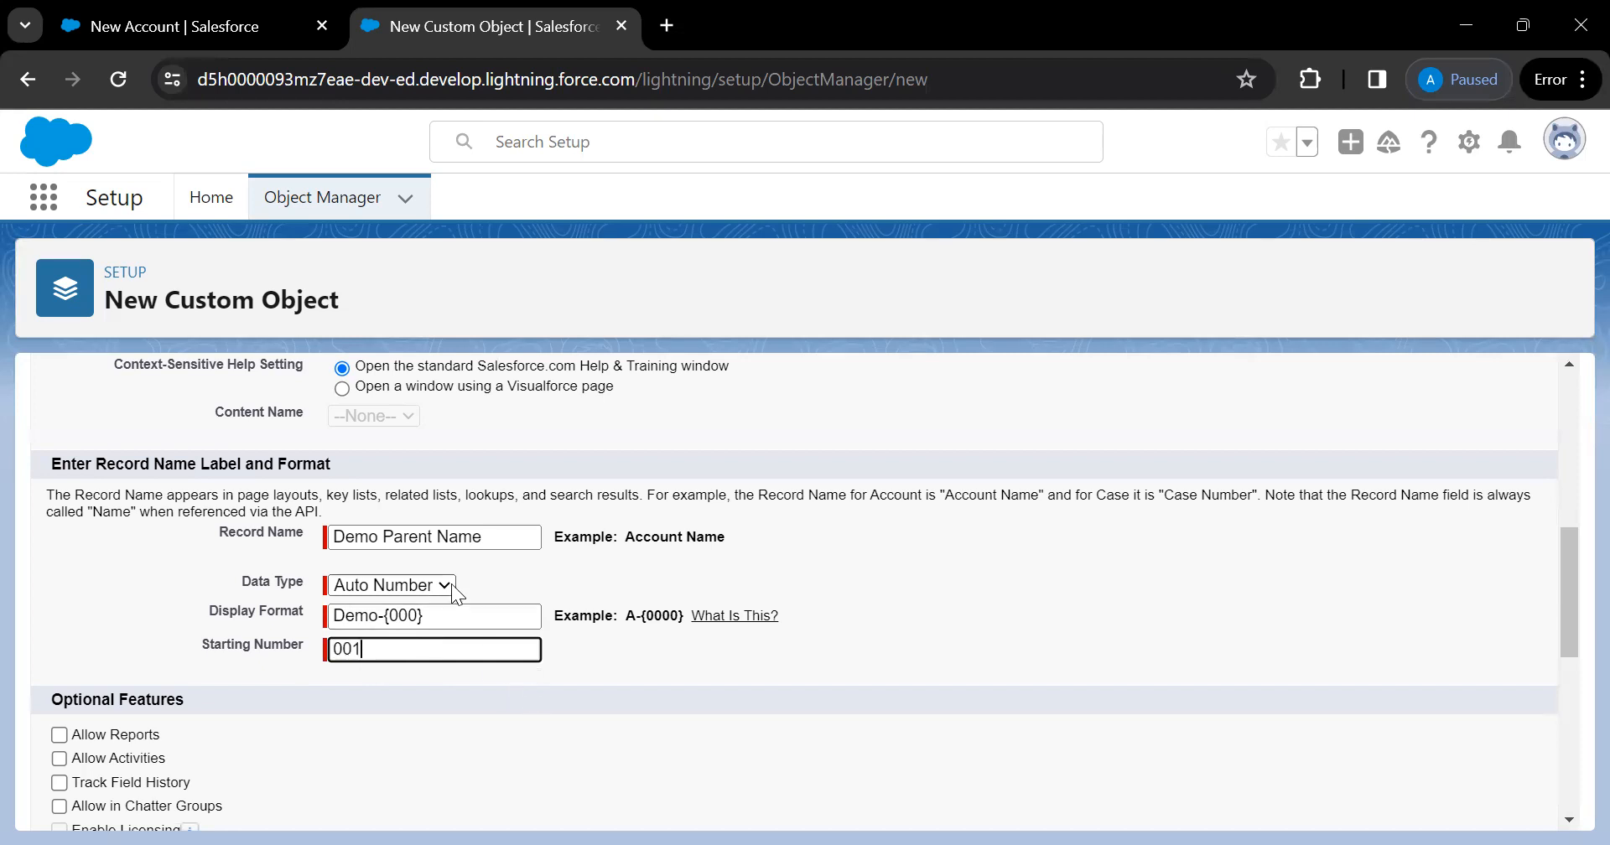
{"action": "left_click", "coordinate": [234, 37]}
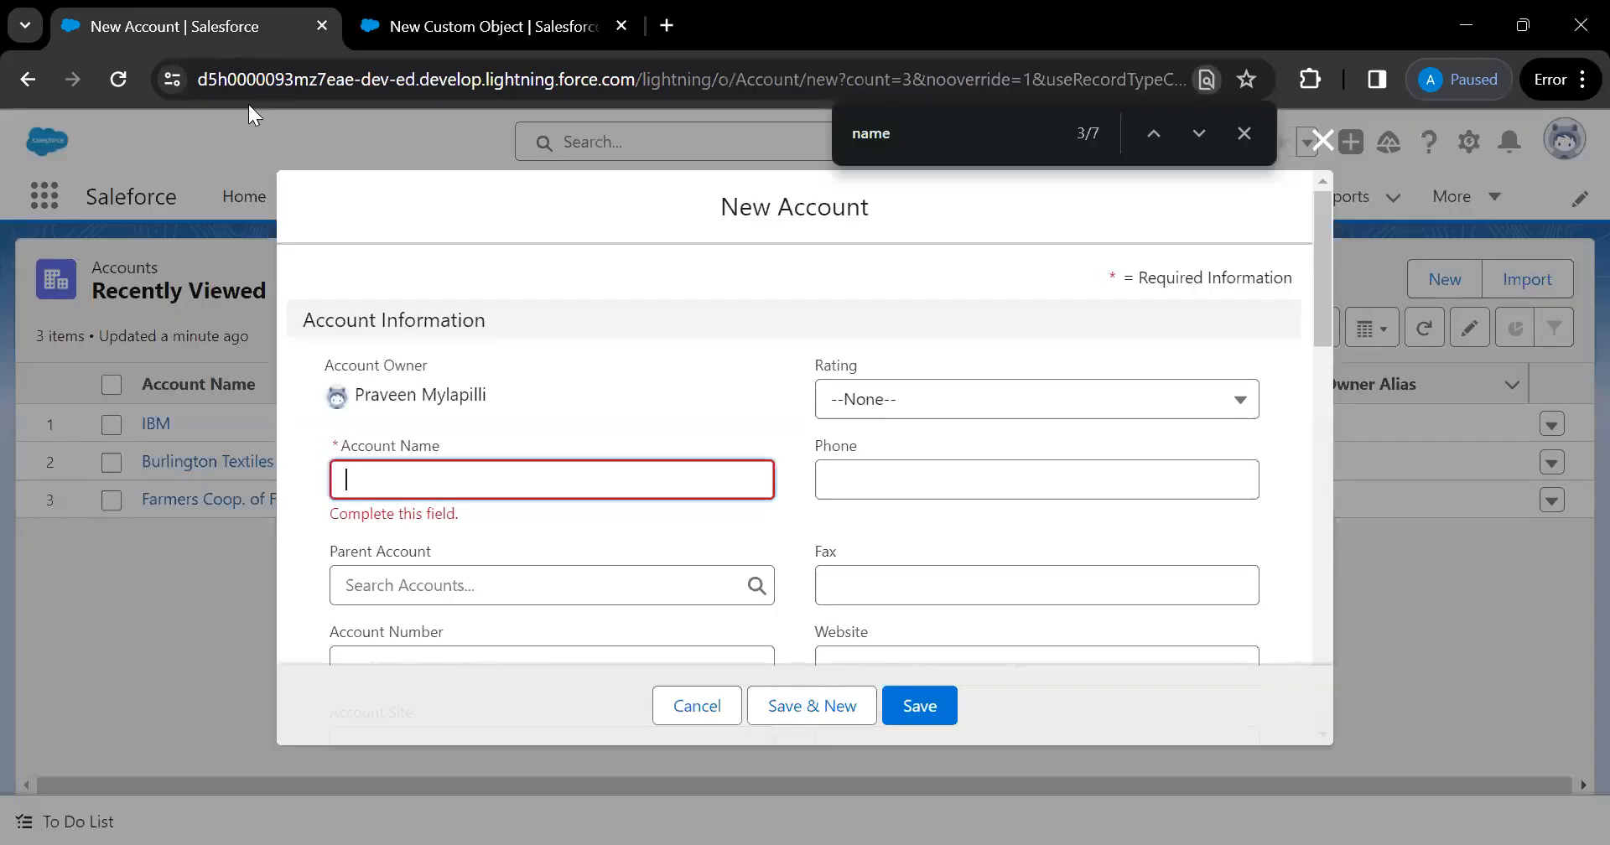
{"action": "left_click", "coordinate": [412, 487]}
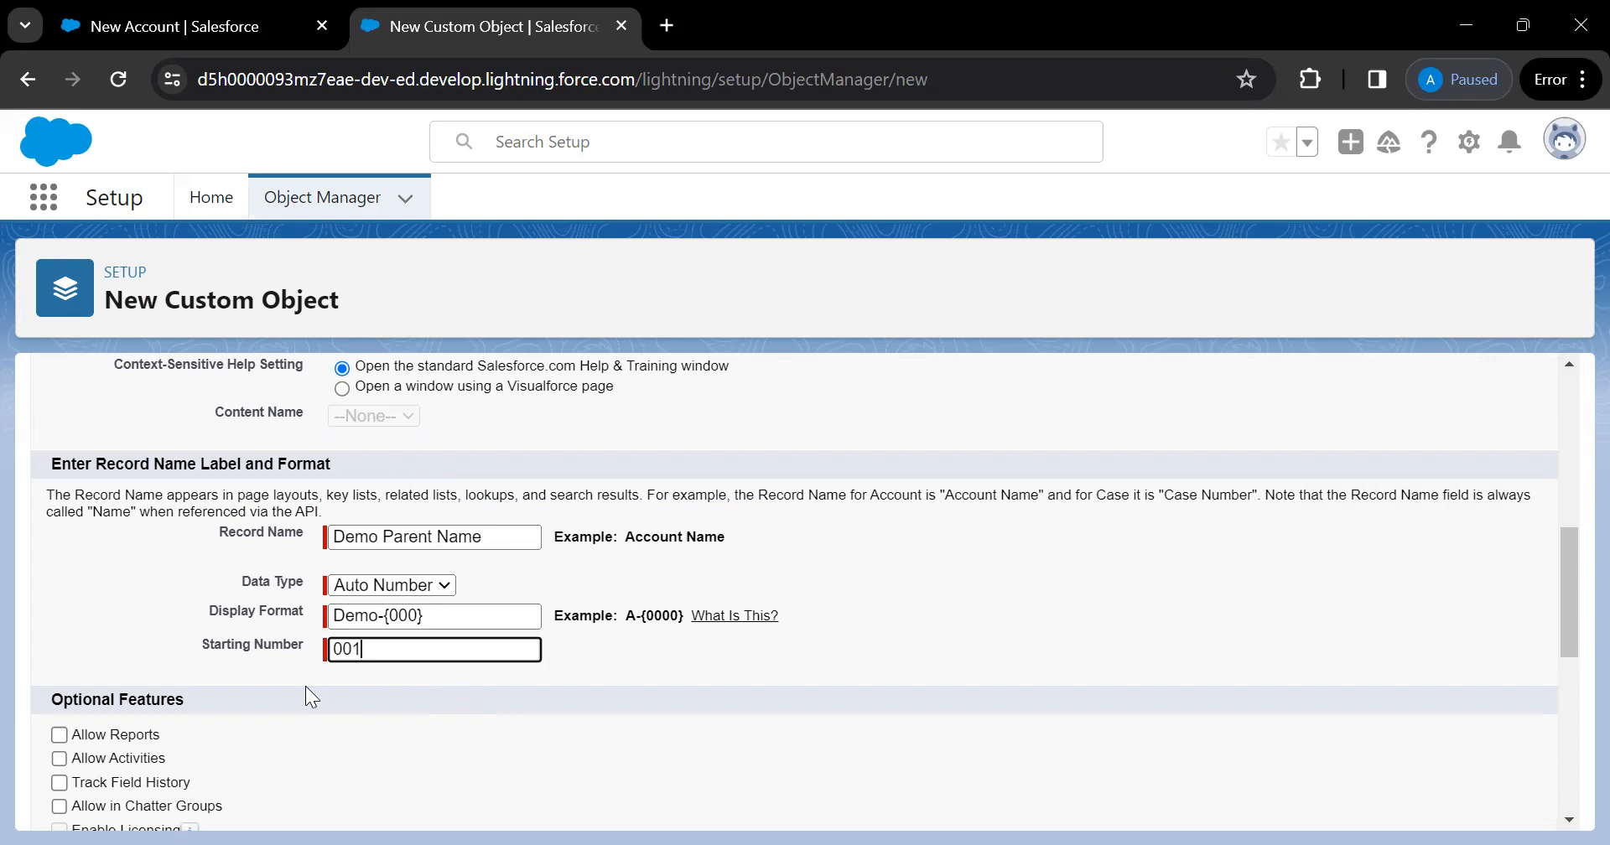
Scroll down to Optional Features and check Allow Reports for Demo Parent
{"action": "scroll", "coordinate": [305, 686], "scroll_direction": "down", "scroll_amount": 2}
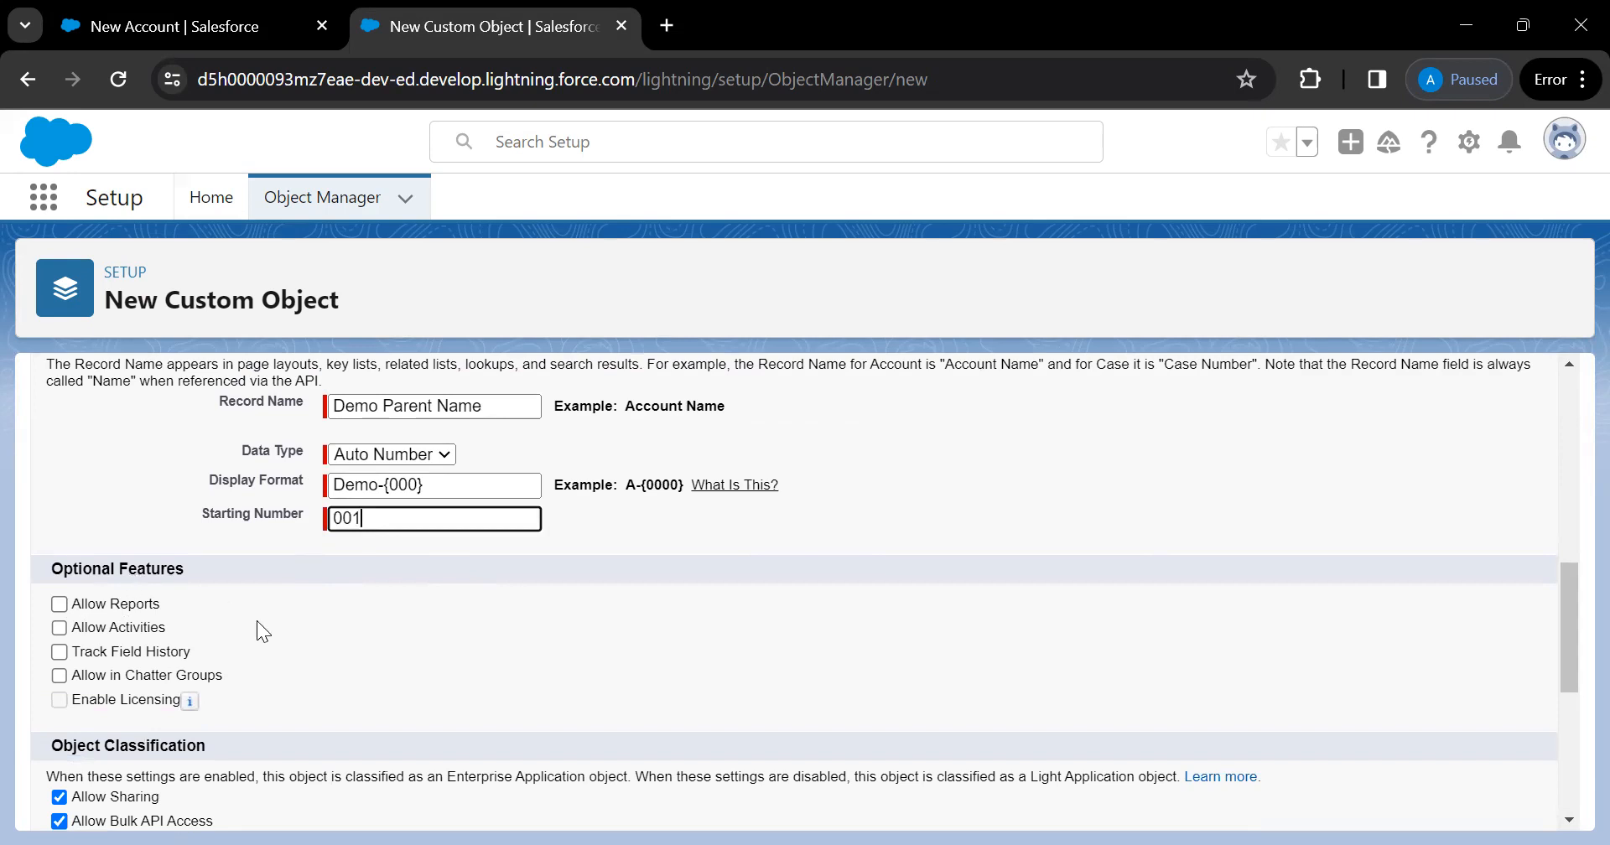
{"action": "scroll", "coordinate": [256, 626], "scroll_direction": "down", "scroll_amount": 1}
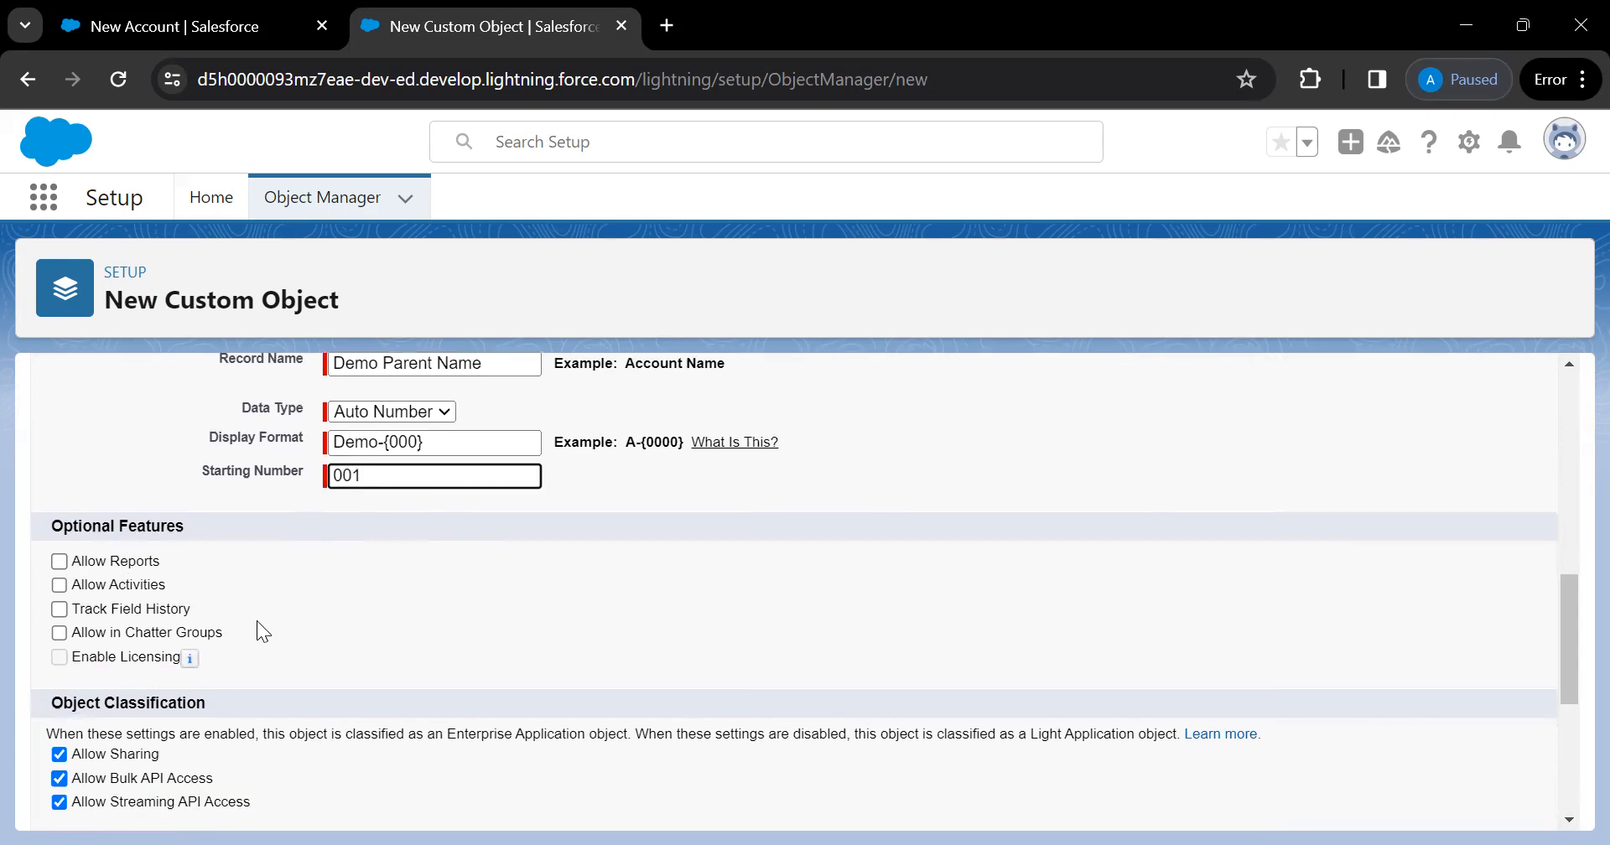
{"action": "left_click", "coordinate": [59, 570]}
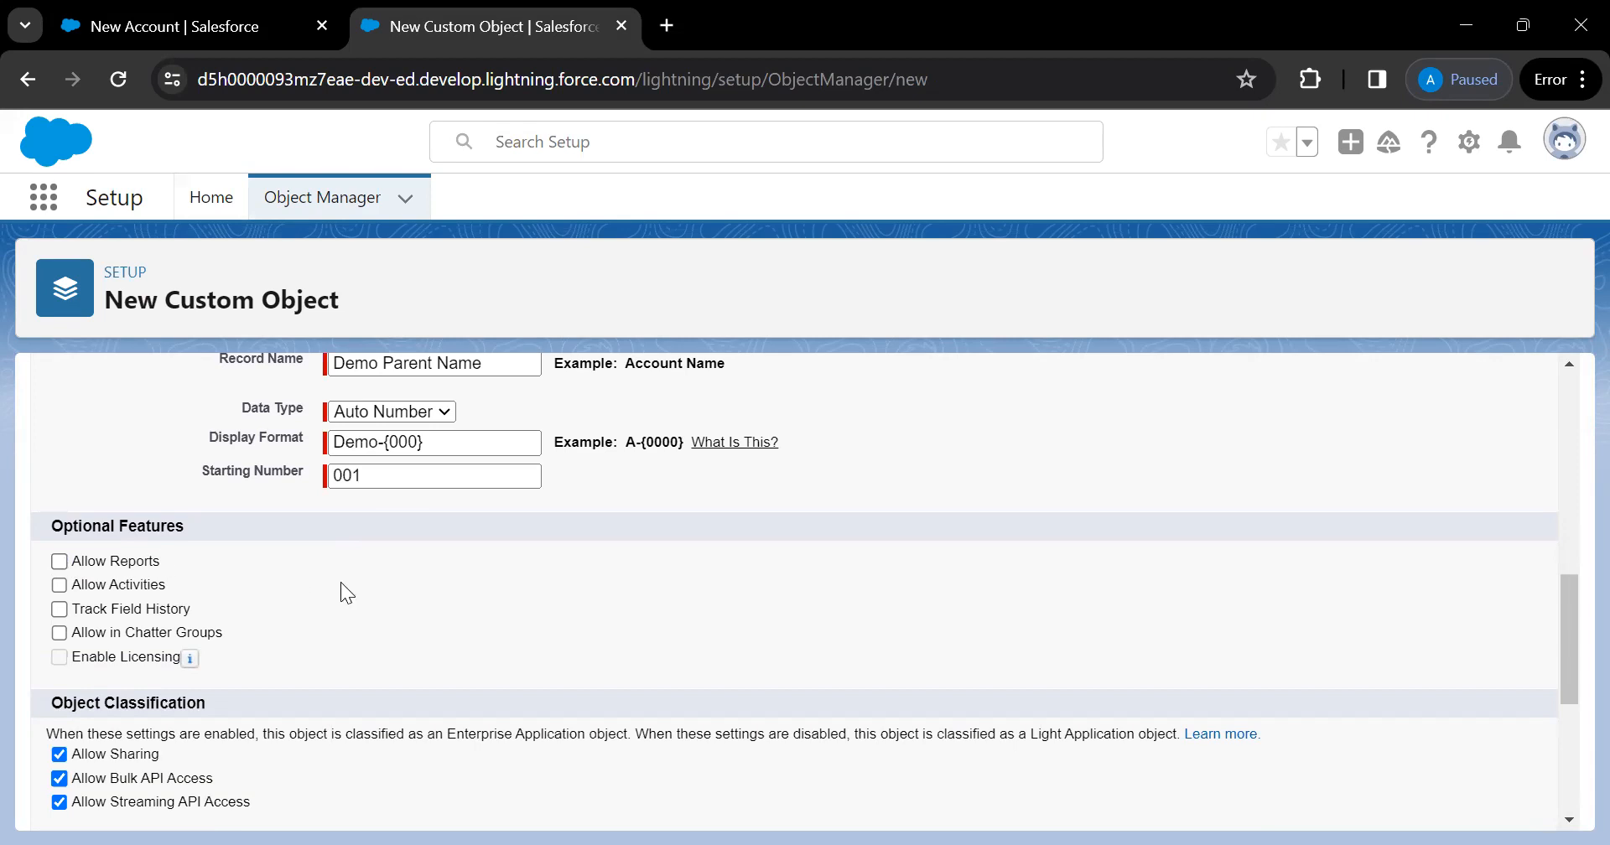
{"action": "left_click", "coordinate": [60, 569]}
{"action": "left_click", "coordinate": [194, 33]}
Discard the new account, open IBM and inspect its email, call and event action menus
{"action": "left_click", "coordinate": [726, 732]}
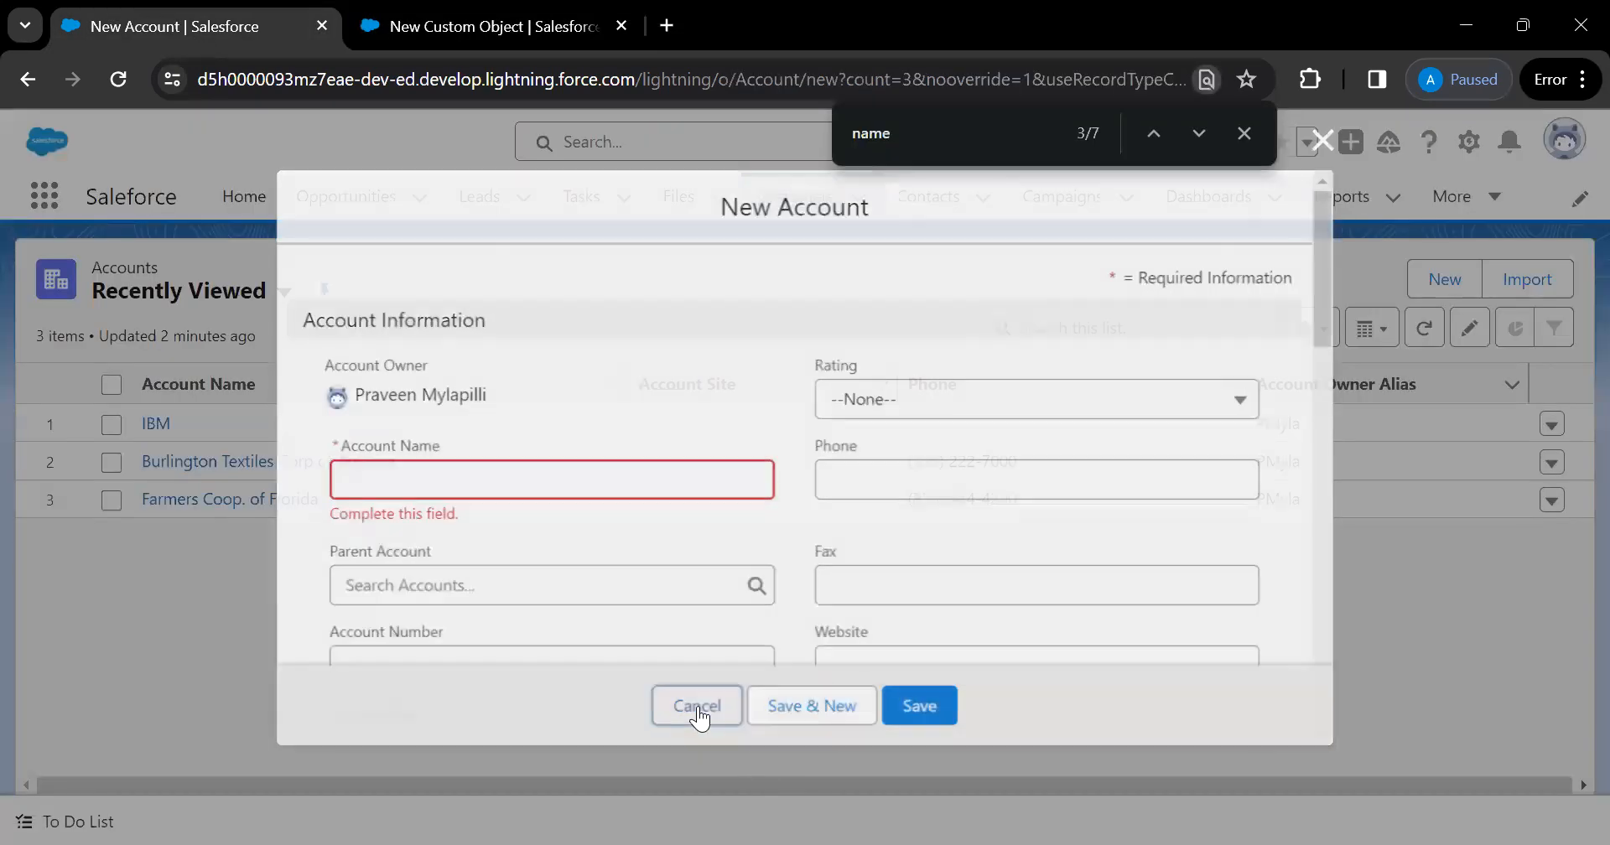
{"action": "left_click", "coordinate": [152, 424]}
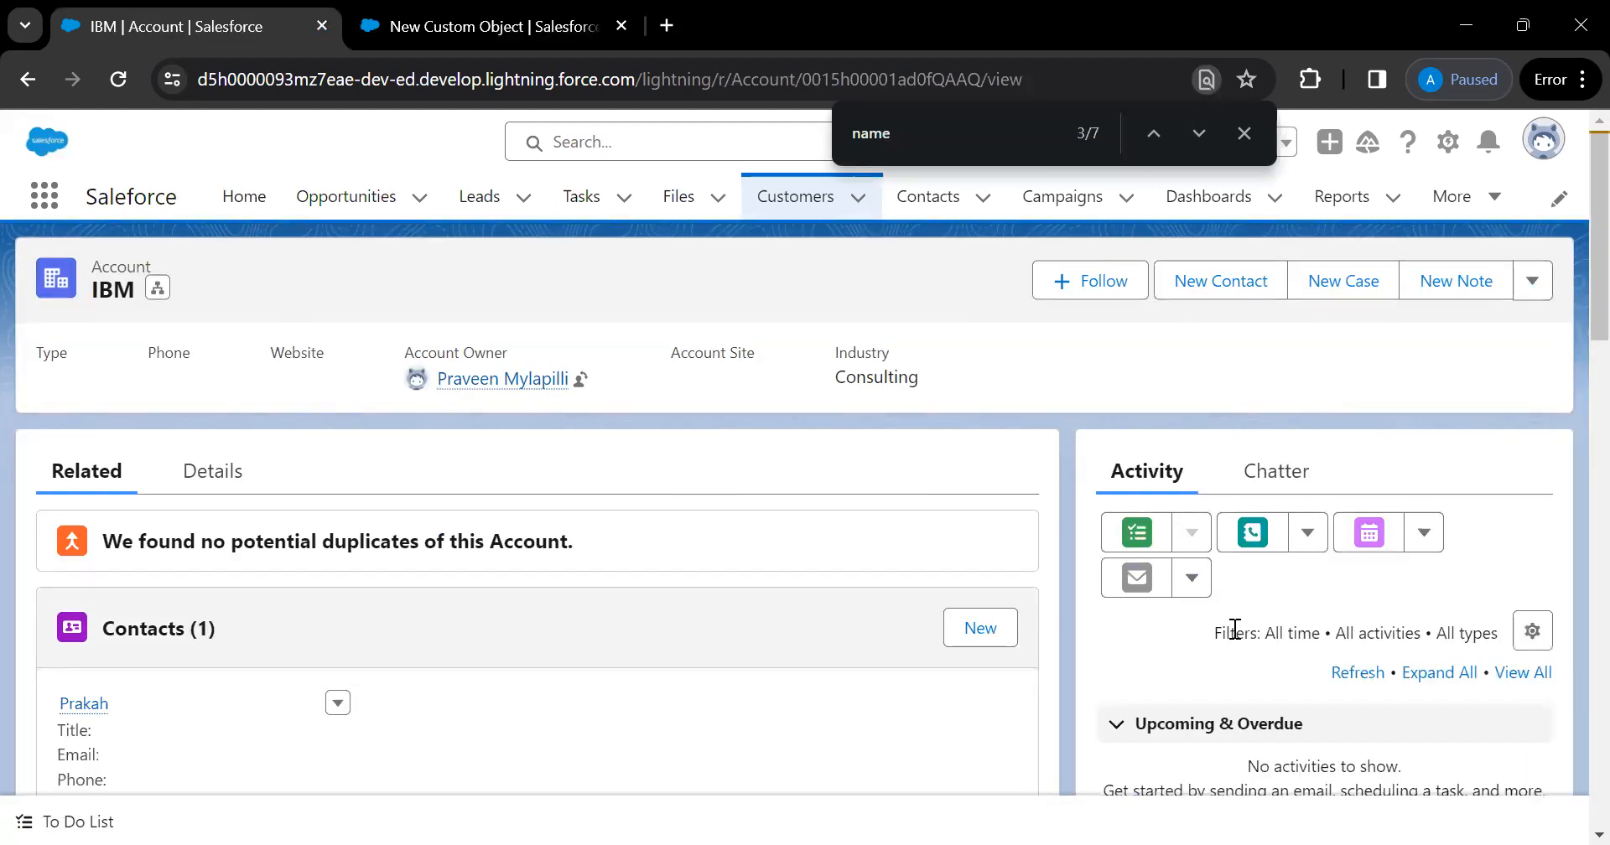
{"action": "left_click", "coordinate": [1194, 577]}
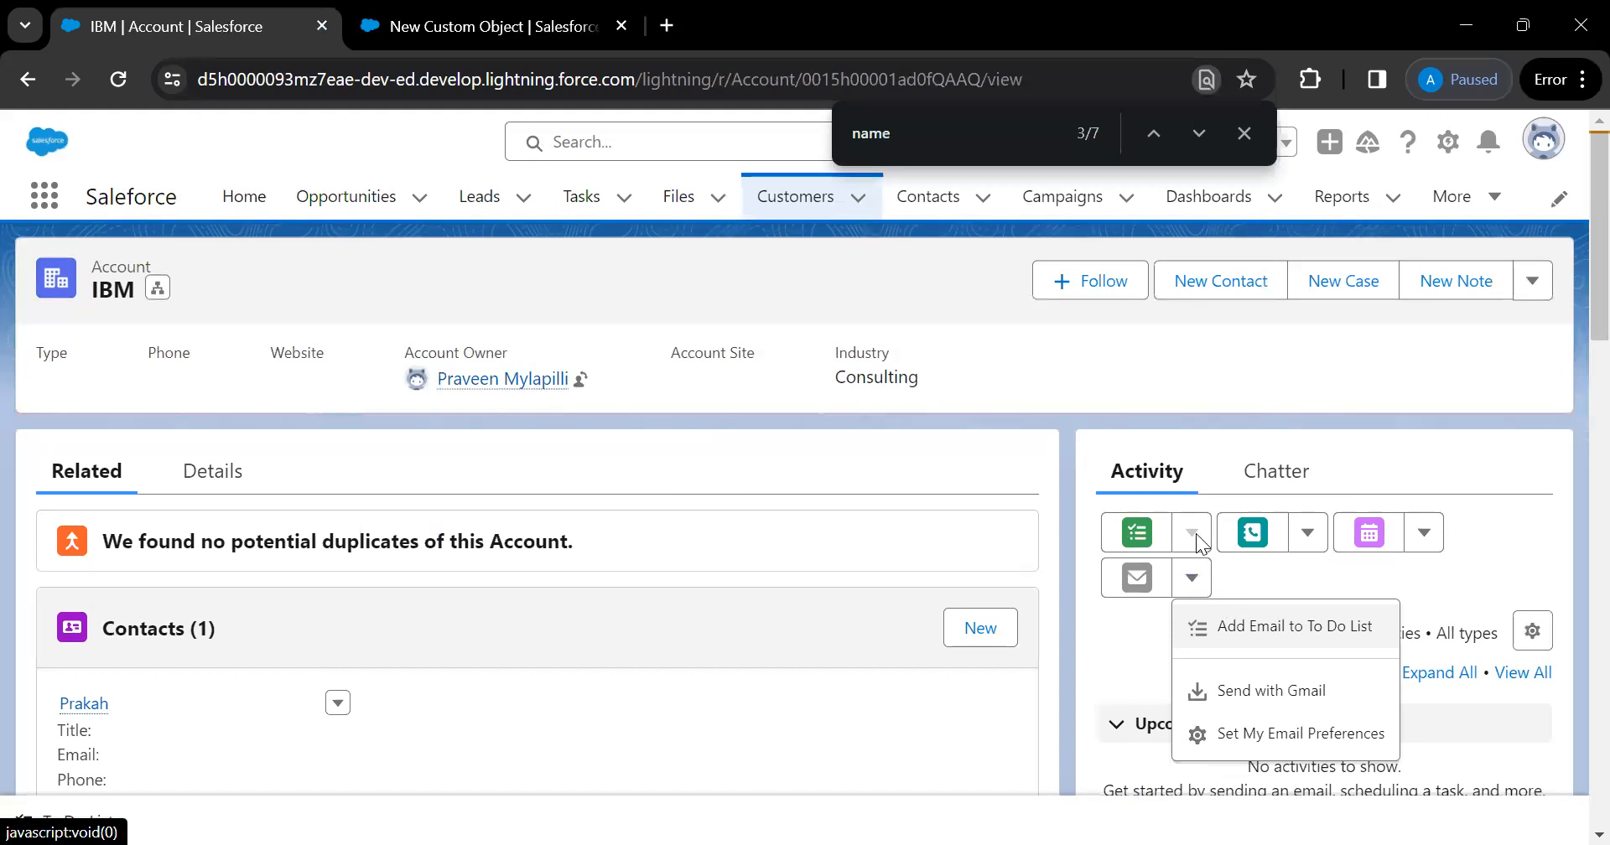
{"action": "left_click", "coordinate": [1303, 535]}
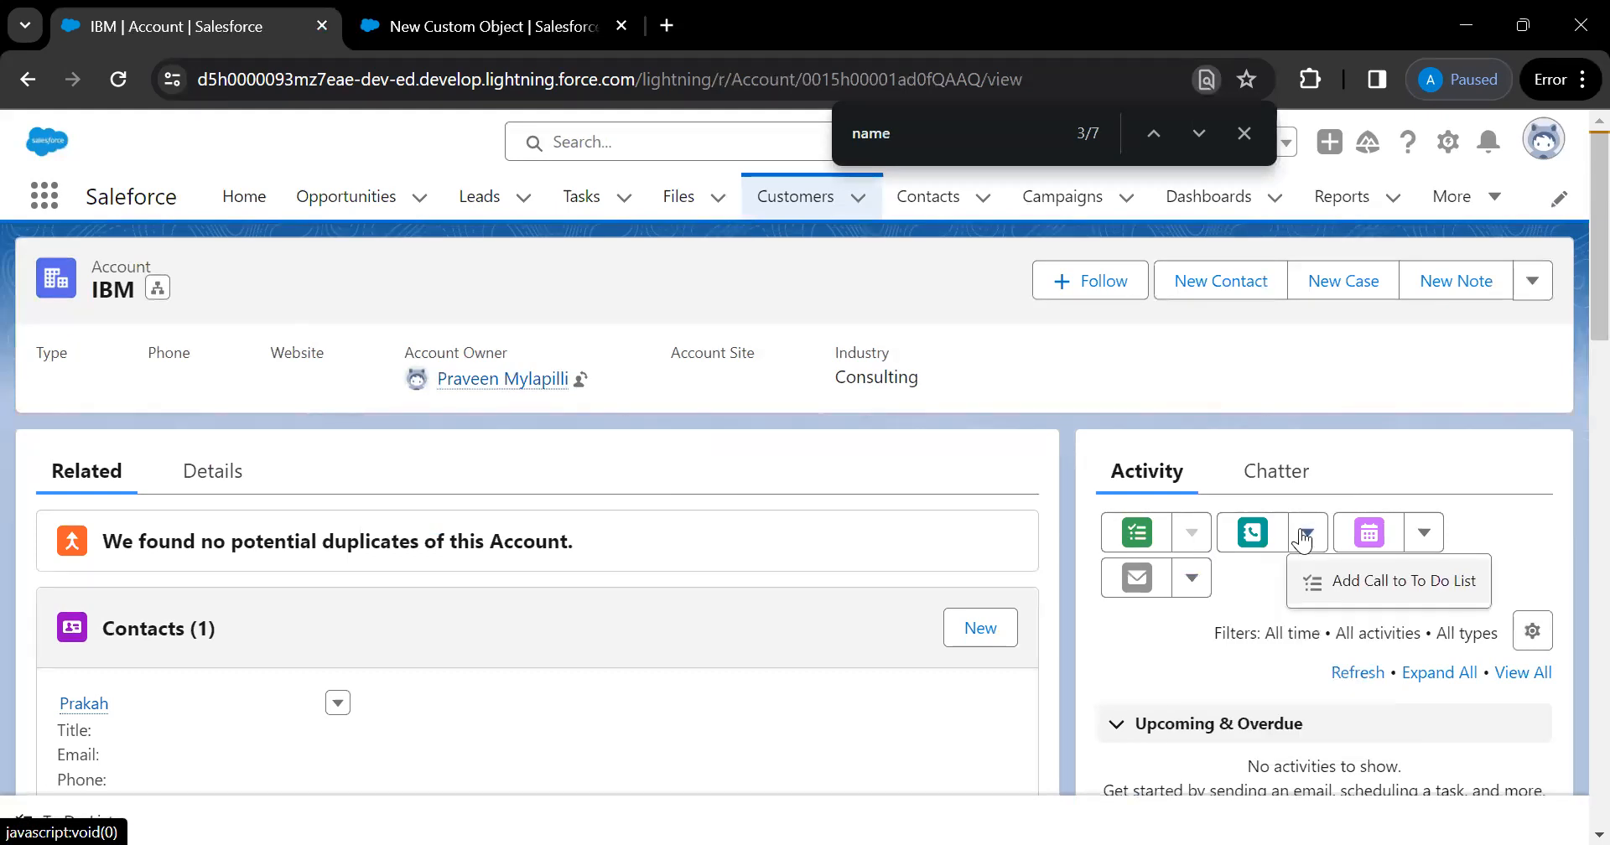
{"action": "left_click", "coordinate": [1424, 537]}
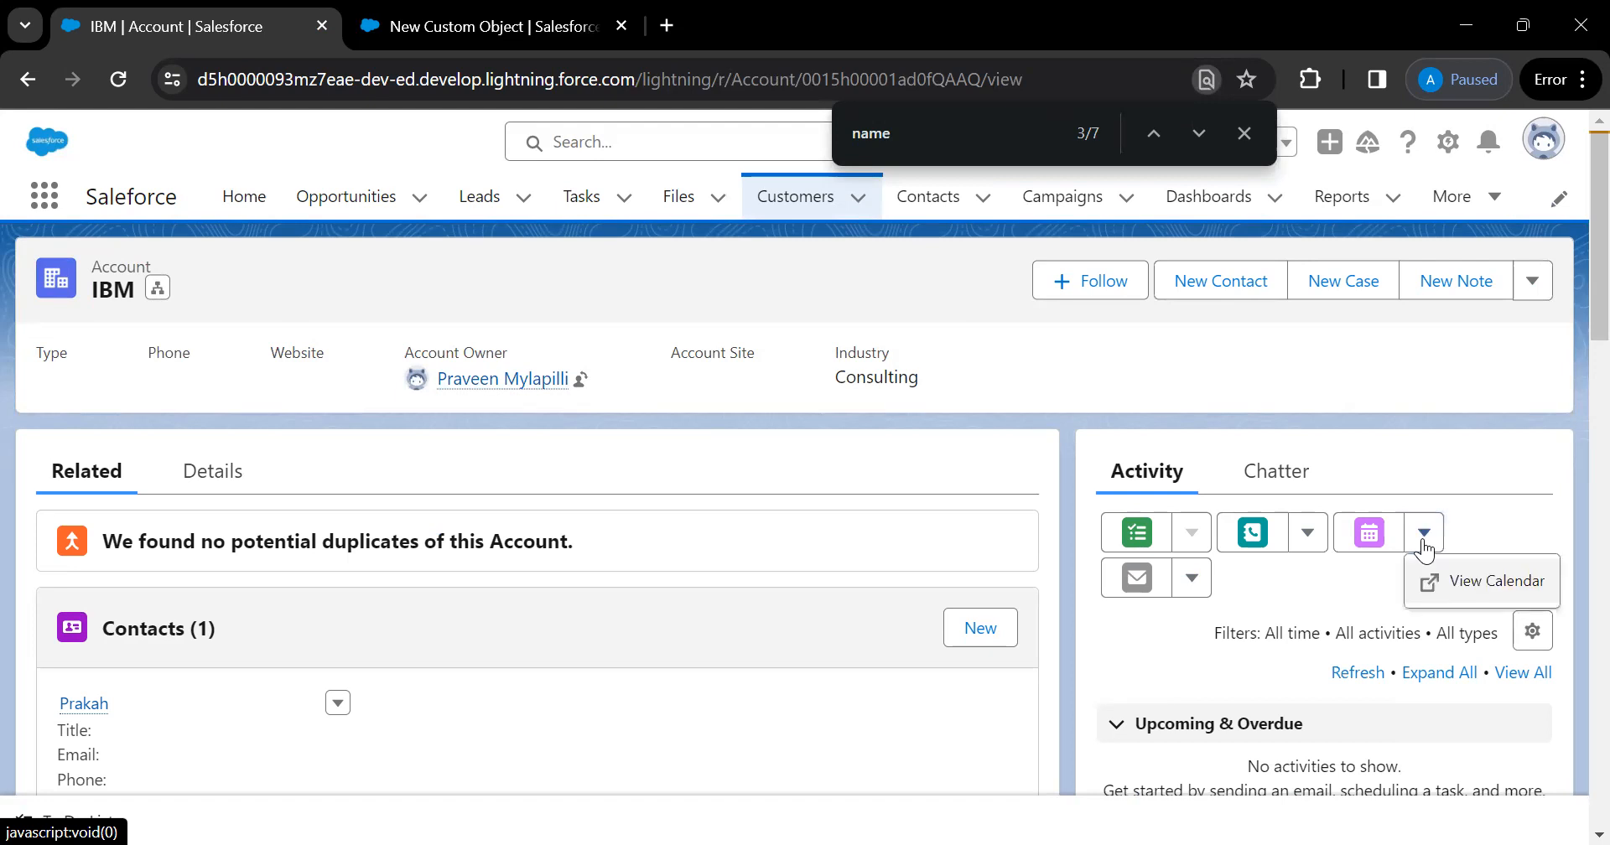
{"action": "key", "text": "ctrl+Tab"}
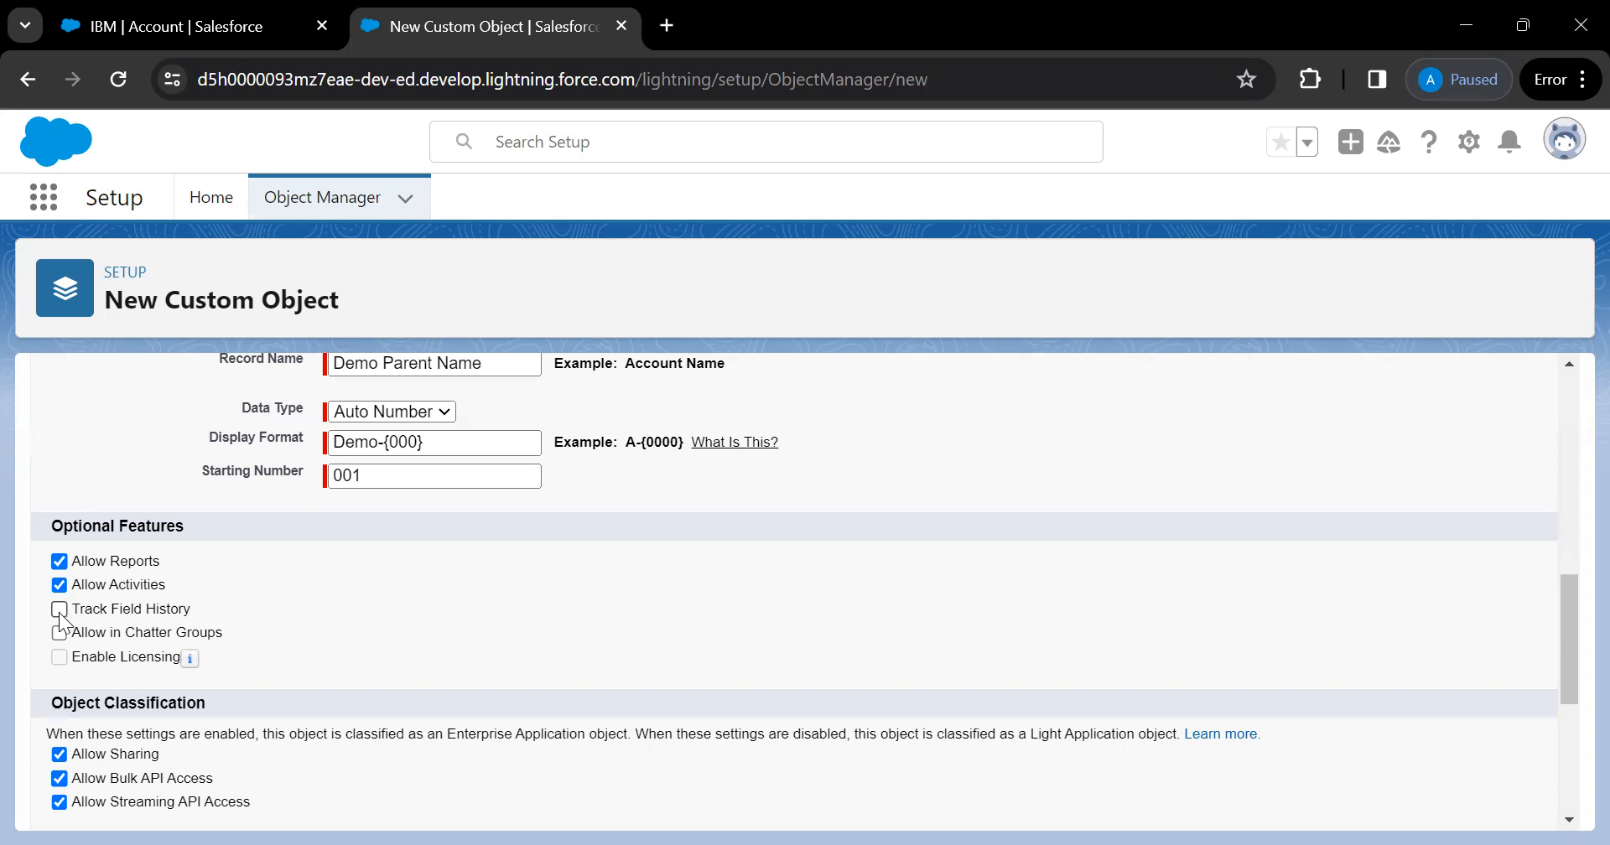
Toggle the Track Field History checkbox under Optional Features
{"action": "left_click", "coordinate": [60, 610]}
{"action": "left_click", "coordinate": [60, 611]}
Check Allow in Chatter Groups, then open Share an update in IBM's Chatter feed
{"action": "left_click", "coordinate": [58, 633]}
{"action": "key", "text": "ctrl+shift+Tab"}
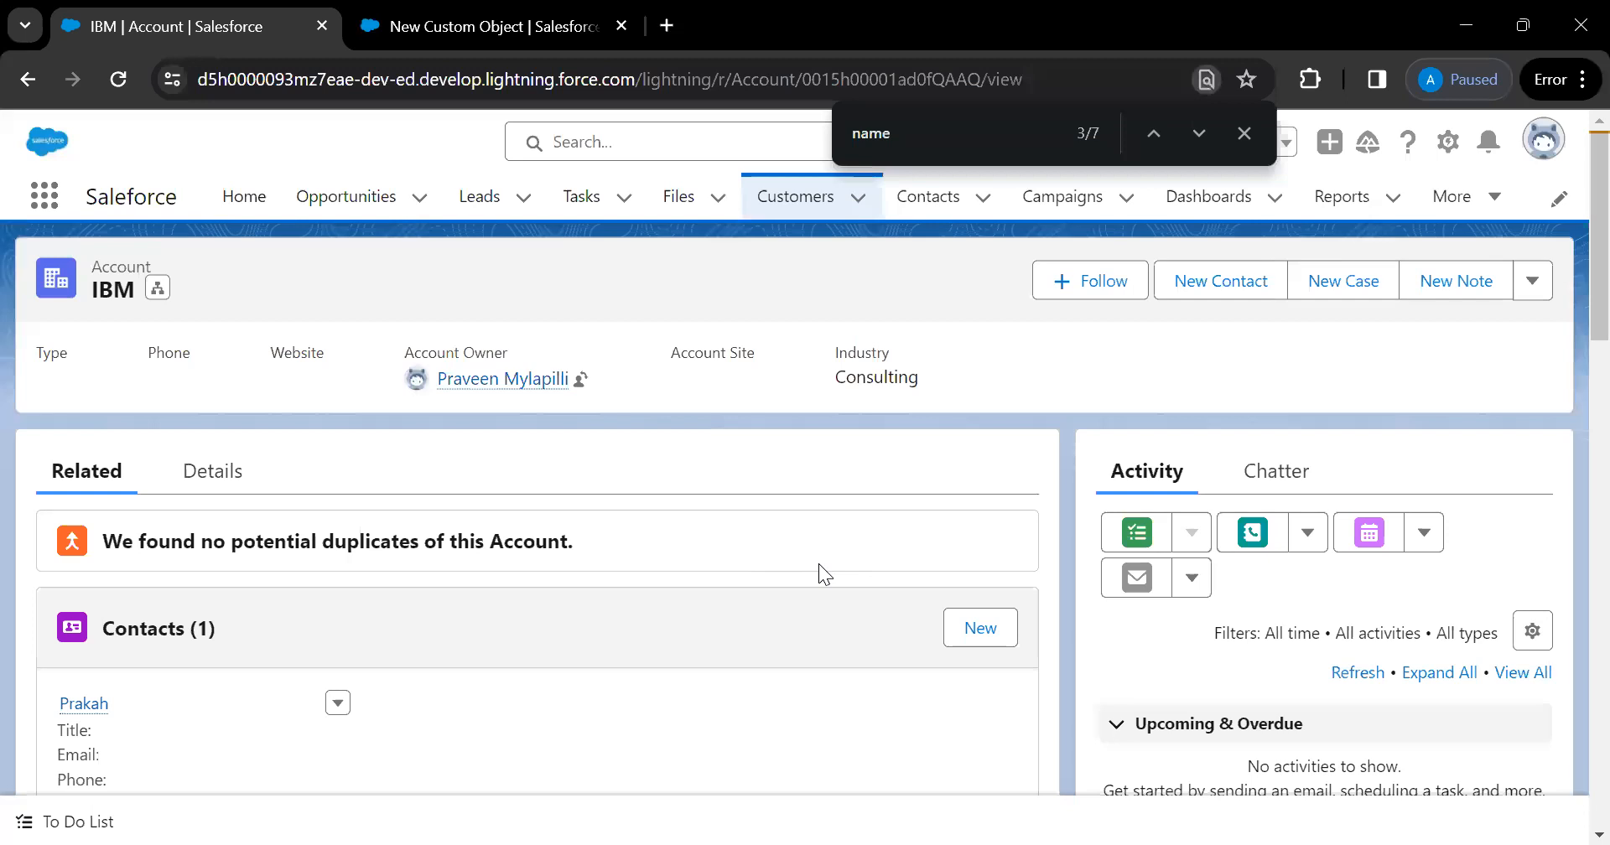
{"action": "left_click", "coordinate": [1283, 486]}
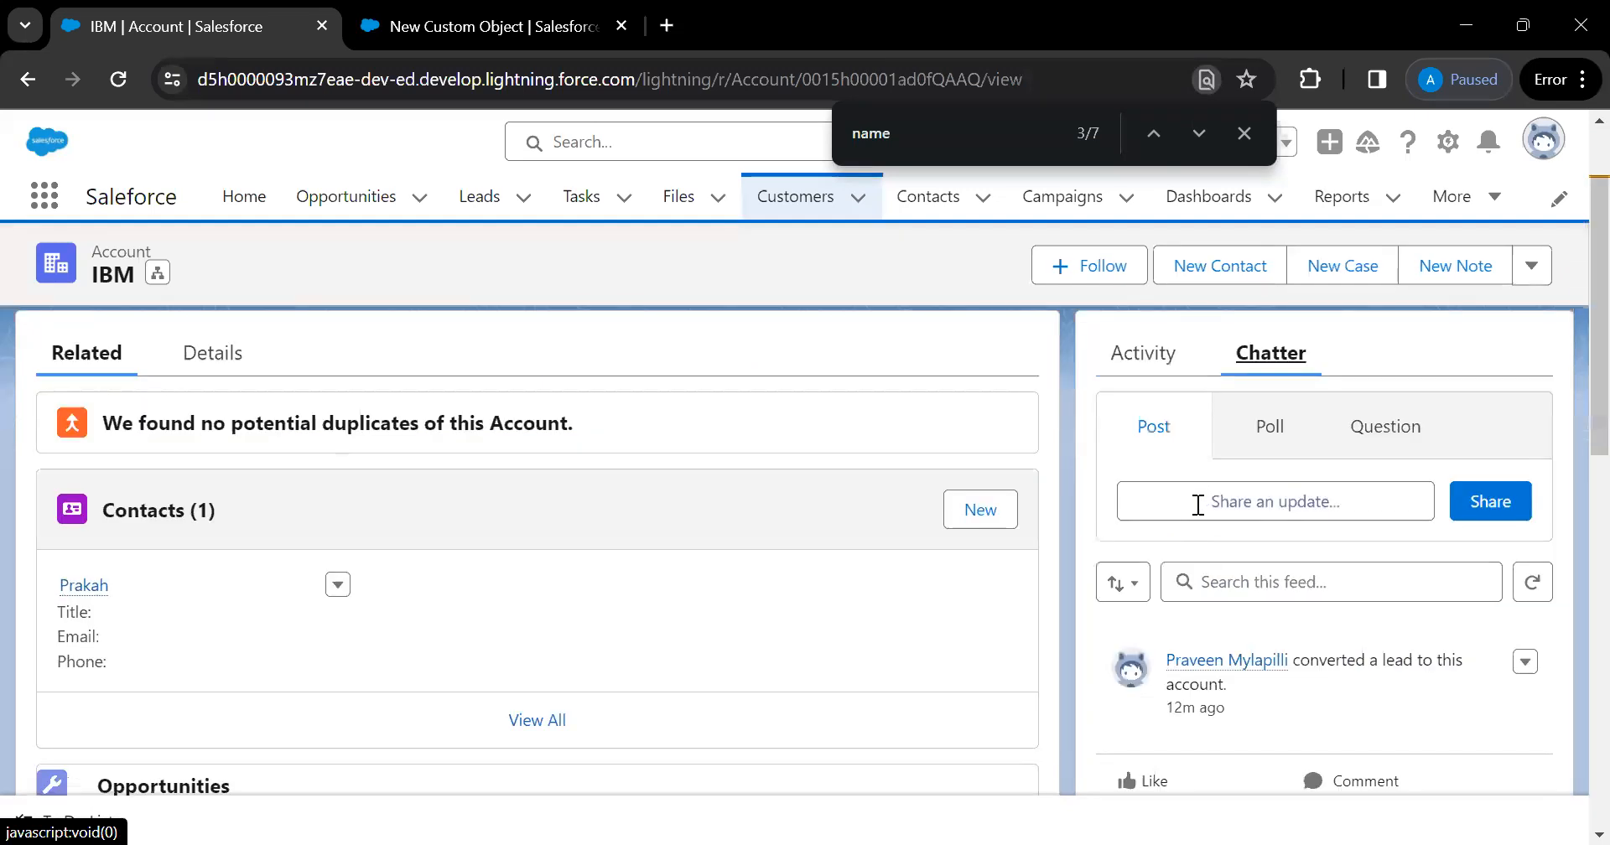
{"action": "left_click", "coordinate": [1196, 503]}
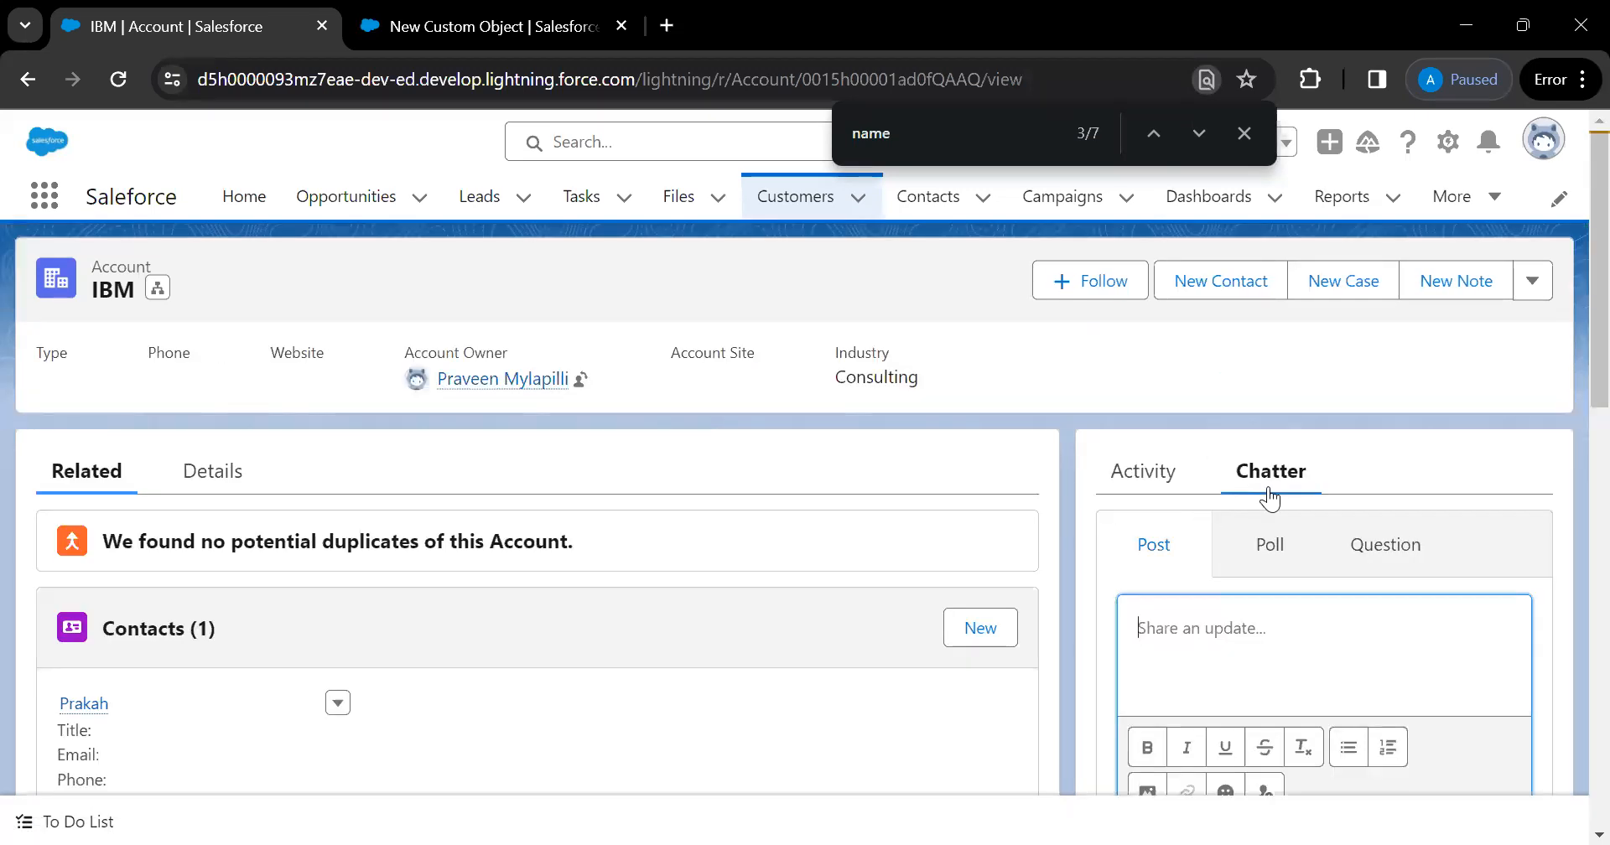
{"action": "scroll", "coordinate": [1249, 587], "scroll_direction": "down", "scroll_amount": 2}
{"action": "scroll", "coordinate": [1249, 587], "scroll_direction": "up", "scroll_amount": 1}
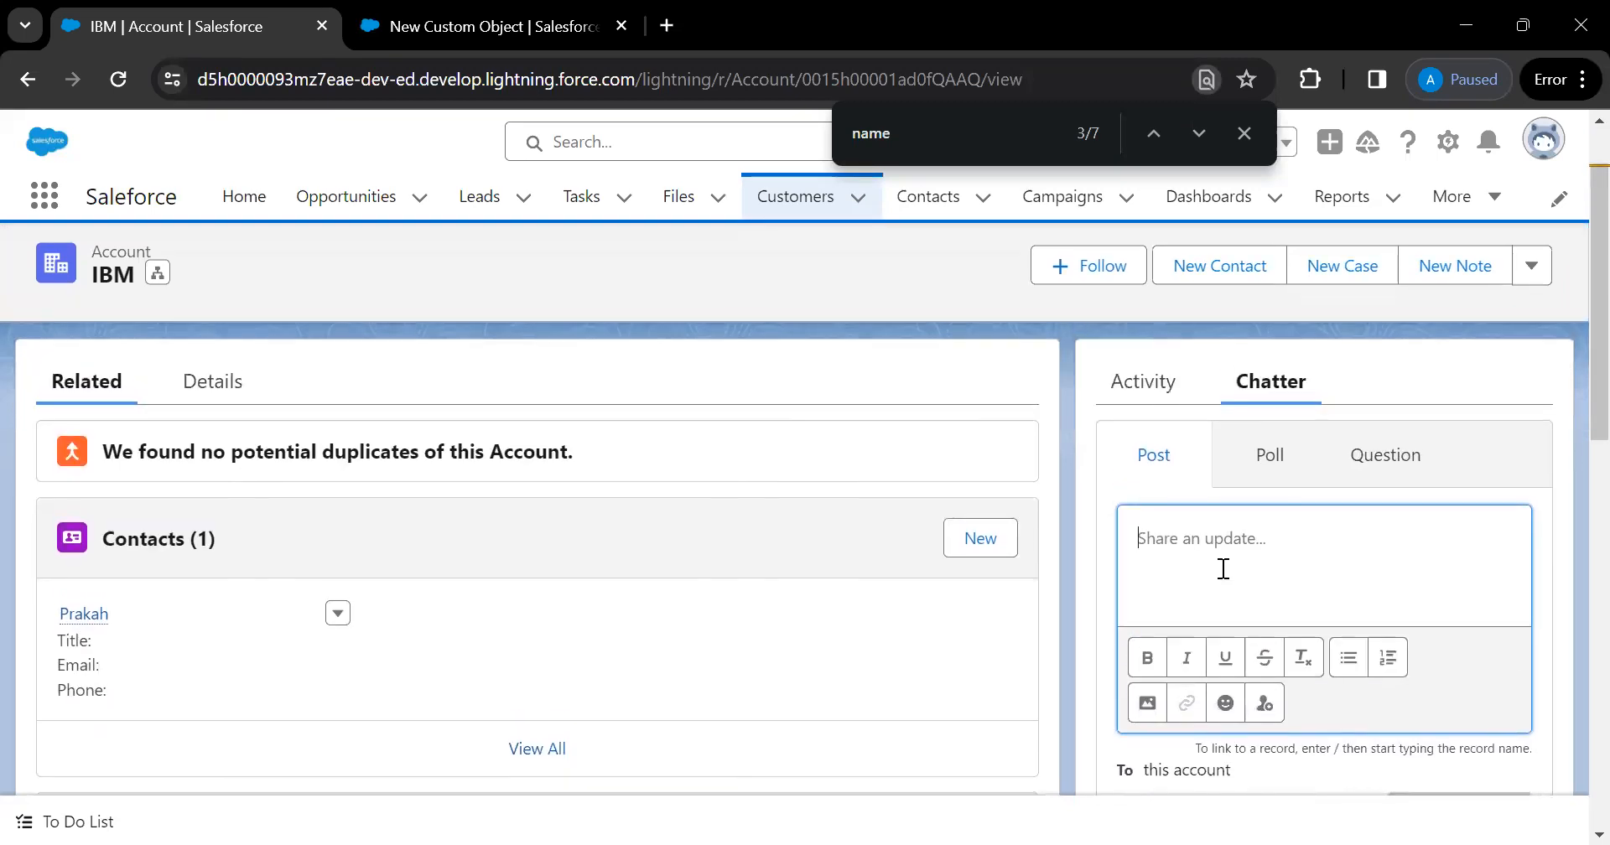
{"action": "left_click", "coordinate": [501, 33]}
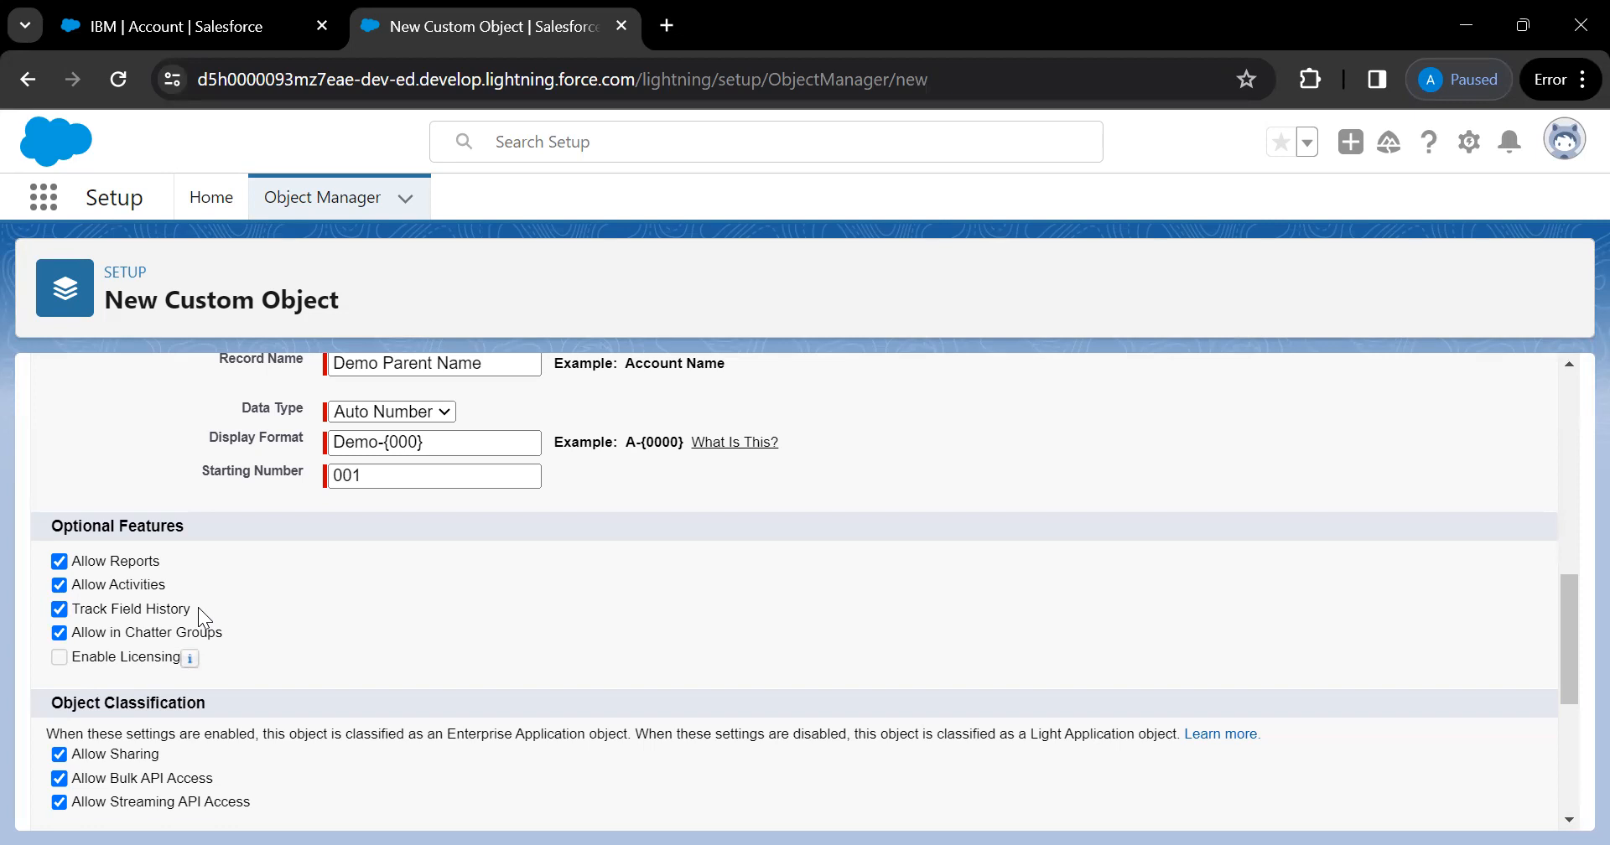
Read the Enable Licensing help text on the Demo Parent object form
{"action": "mouse_move", "coordinate": [192, 661]}
{"action": "scroll", "coordinate": [320, 617], "scroll_direction": "down", "scroll_amount": 1}
{"action": "mouse_move", "coordinate": [193, 644]}
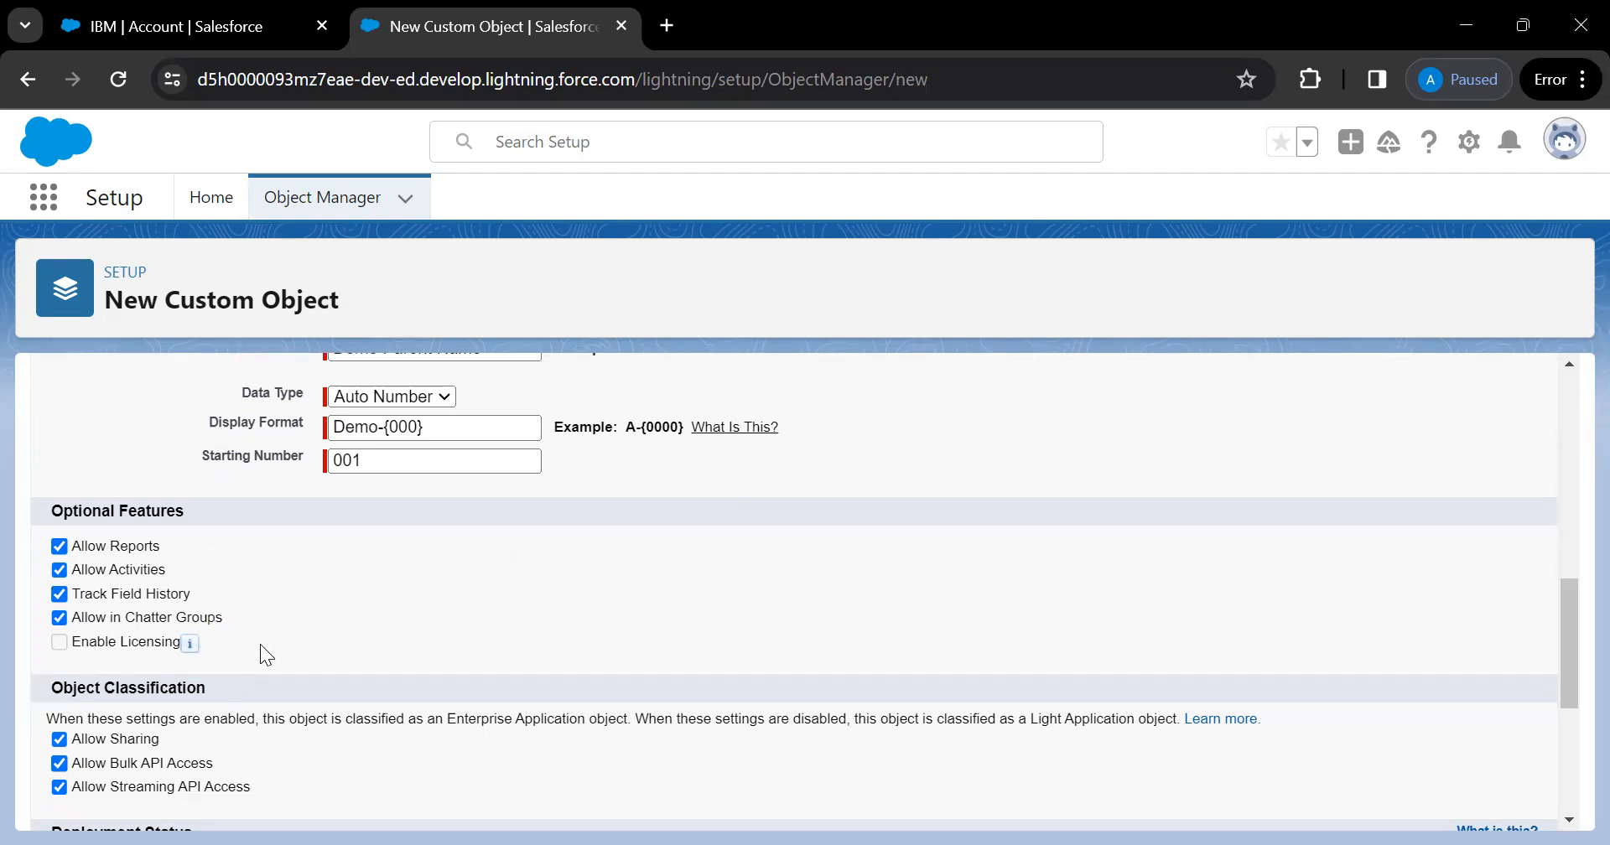
On the IBM account, post 'We won the Deal: IBM' to Chatter and scroll to view it
{"action": "left_click", "coordinate": [209, 33]}
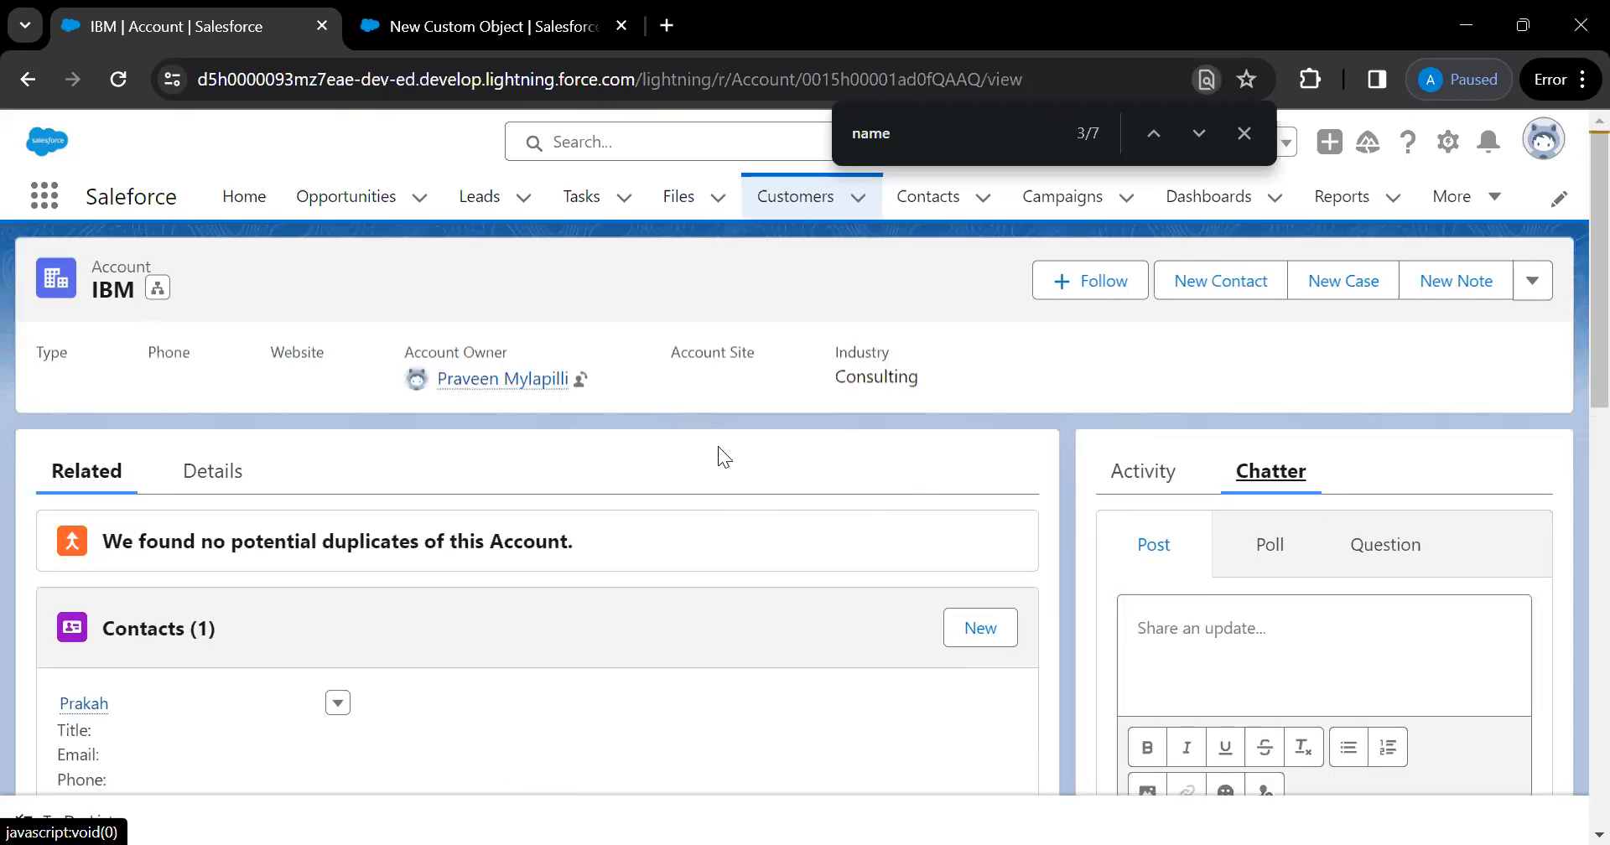
{"action": "scroll", "coordinate": [718, 457], "scroll_direction": "down", "scroll_amount": 2}
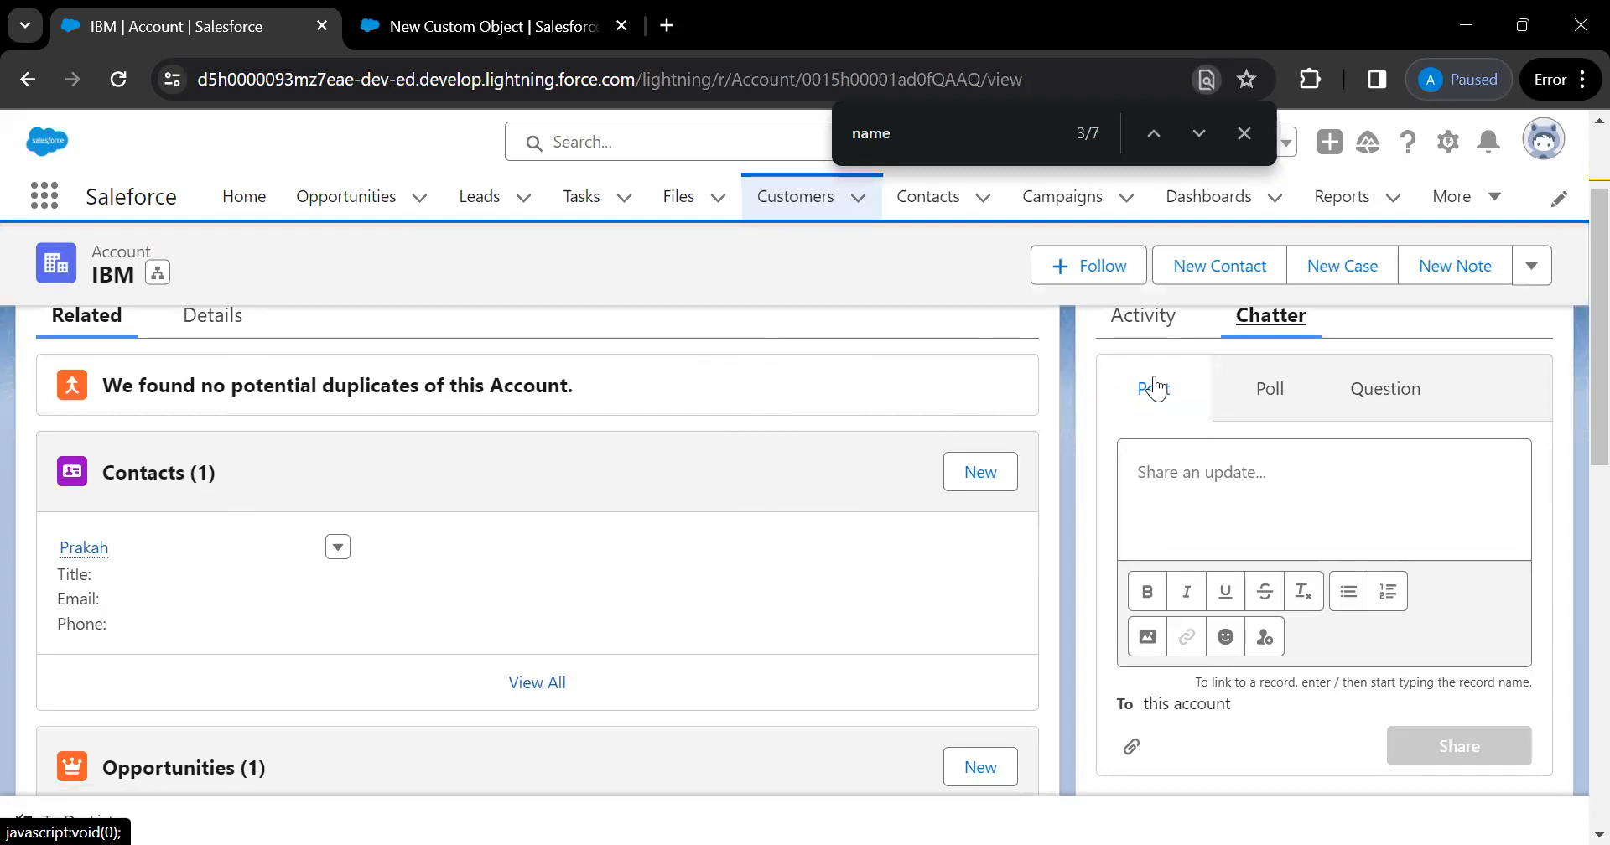
{"action": "left_click", "coordinate": [1201, 480]}
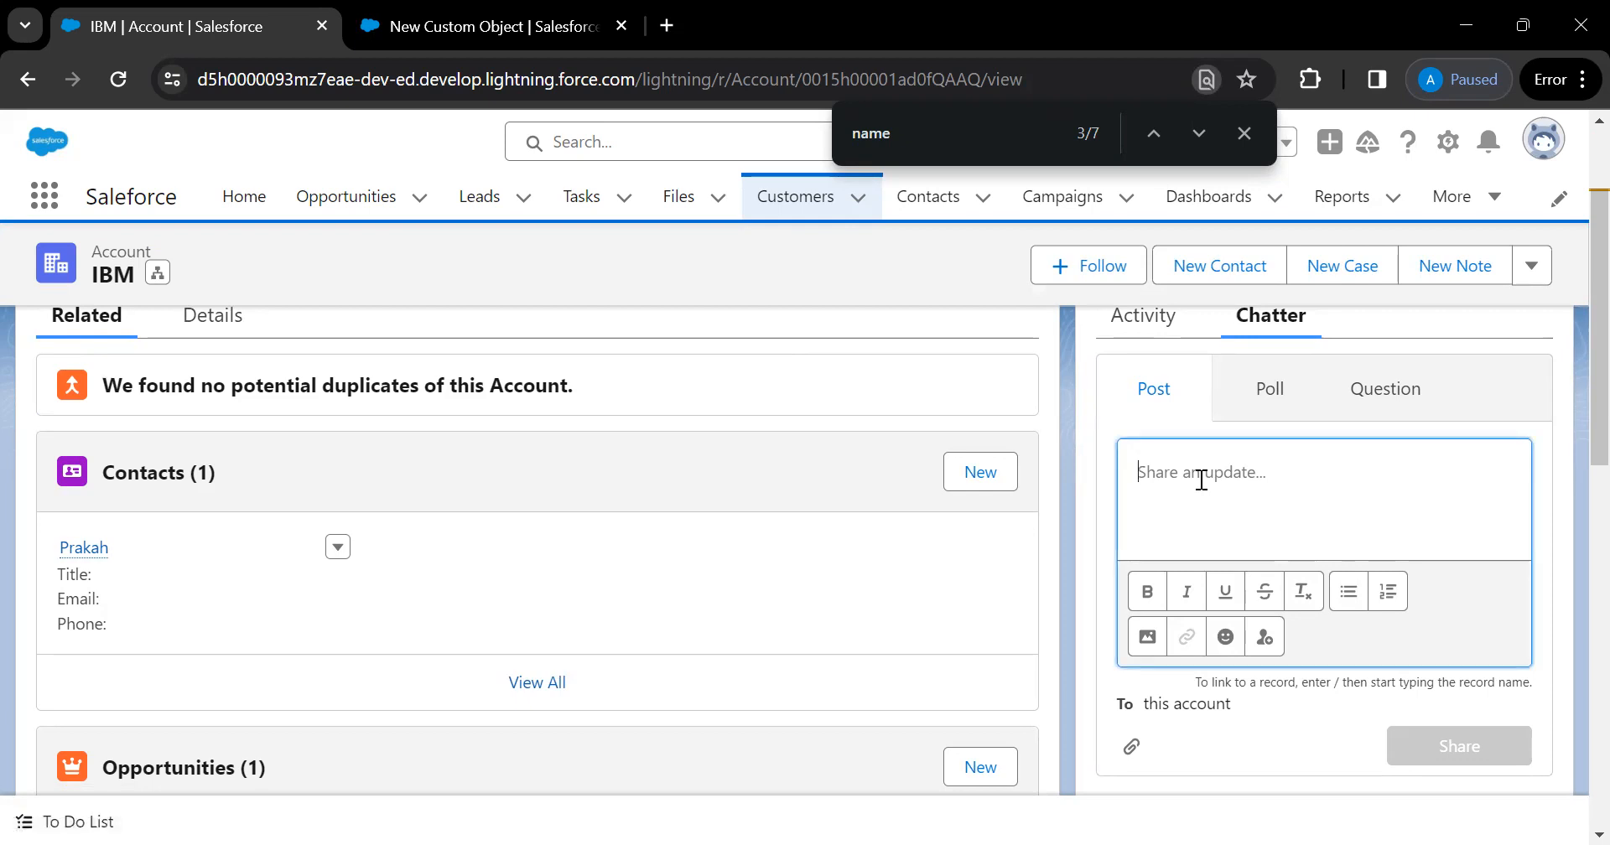
{"action": "type", "text": "We won"}
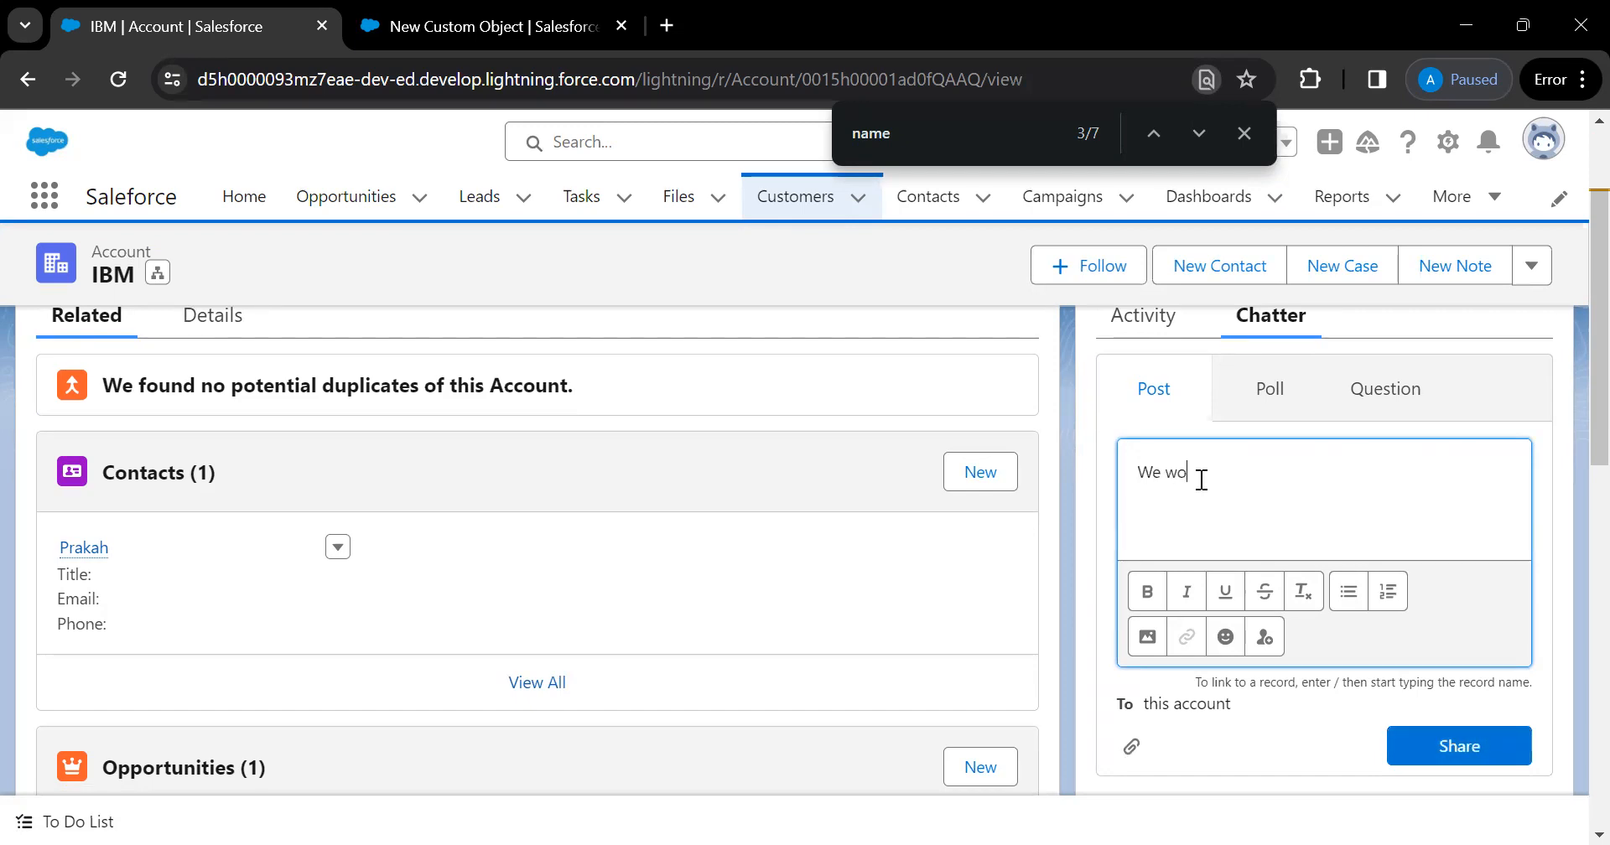
{"action": "type", "text": " the Deal: IBM"}
{"action": "left_click", "coordinate": [1433, 753]}
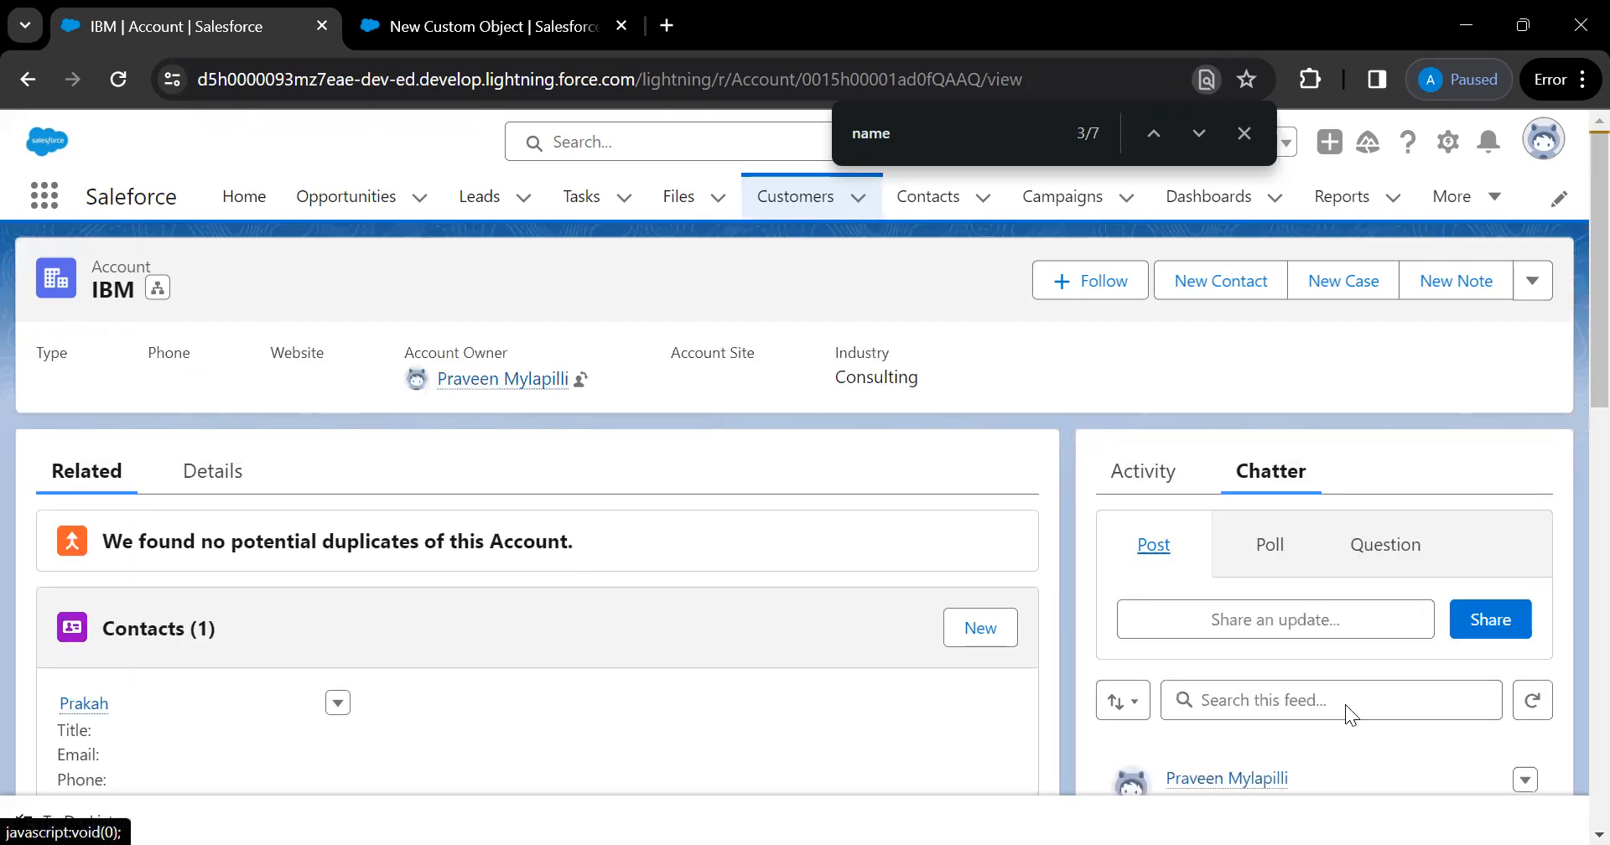
{"action": "scroll", "coordinate": [1345, 705], "scroll_direction": "down", "scroll_amount": 3}
{"action": "mouse_move", "coordinate": [1230, 536]}
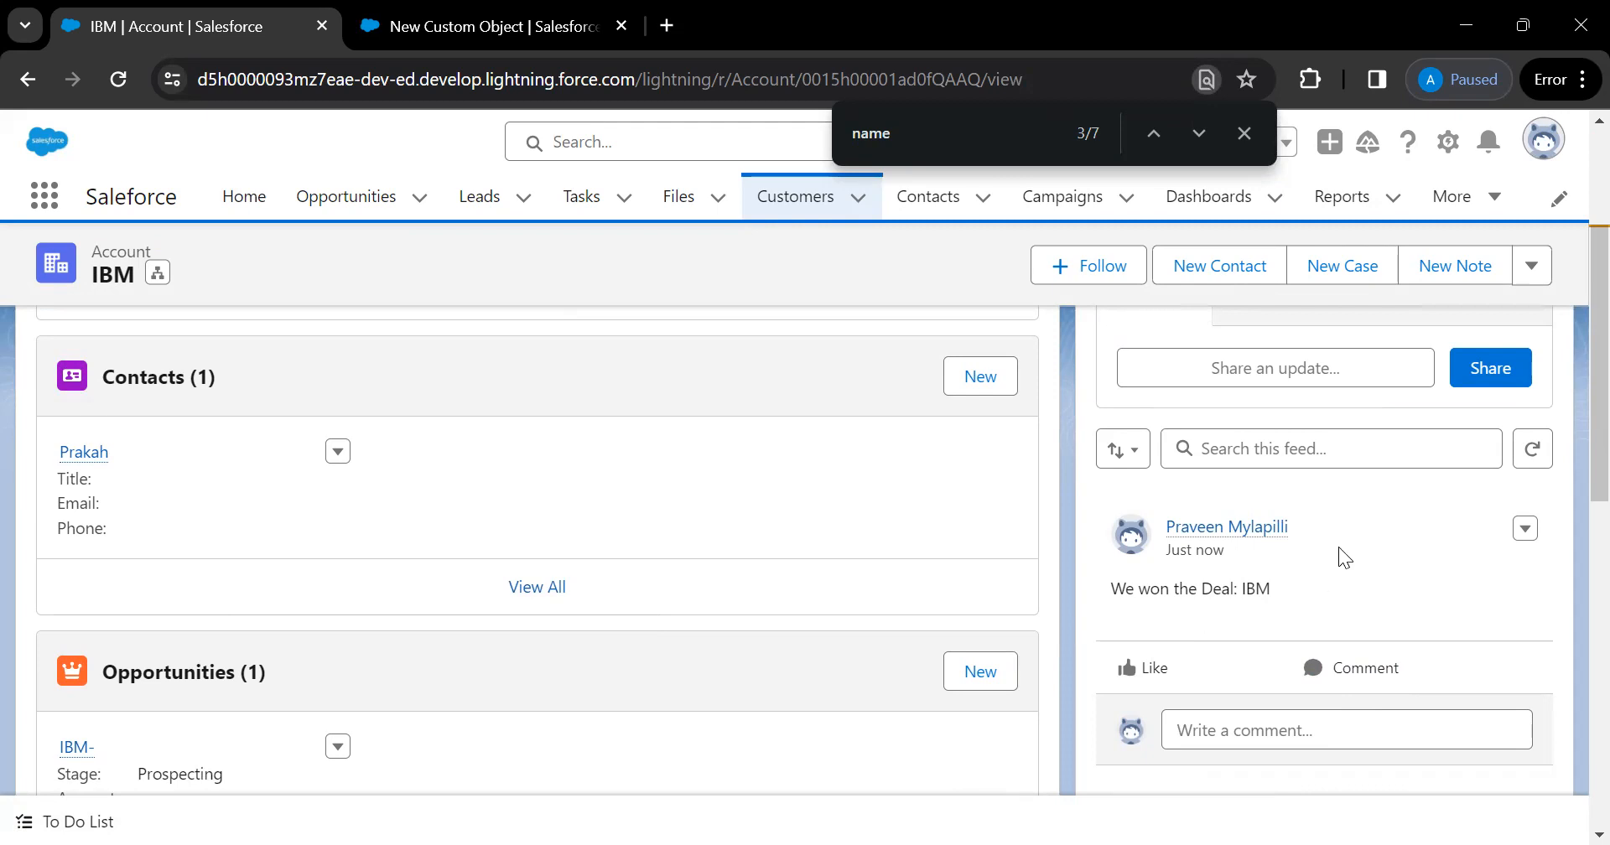
{"action": "scroll", "coordinate": [1338, 547], "scroll_direction": "up", "scroll_amount": 3}
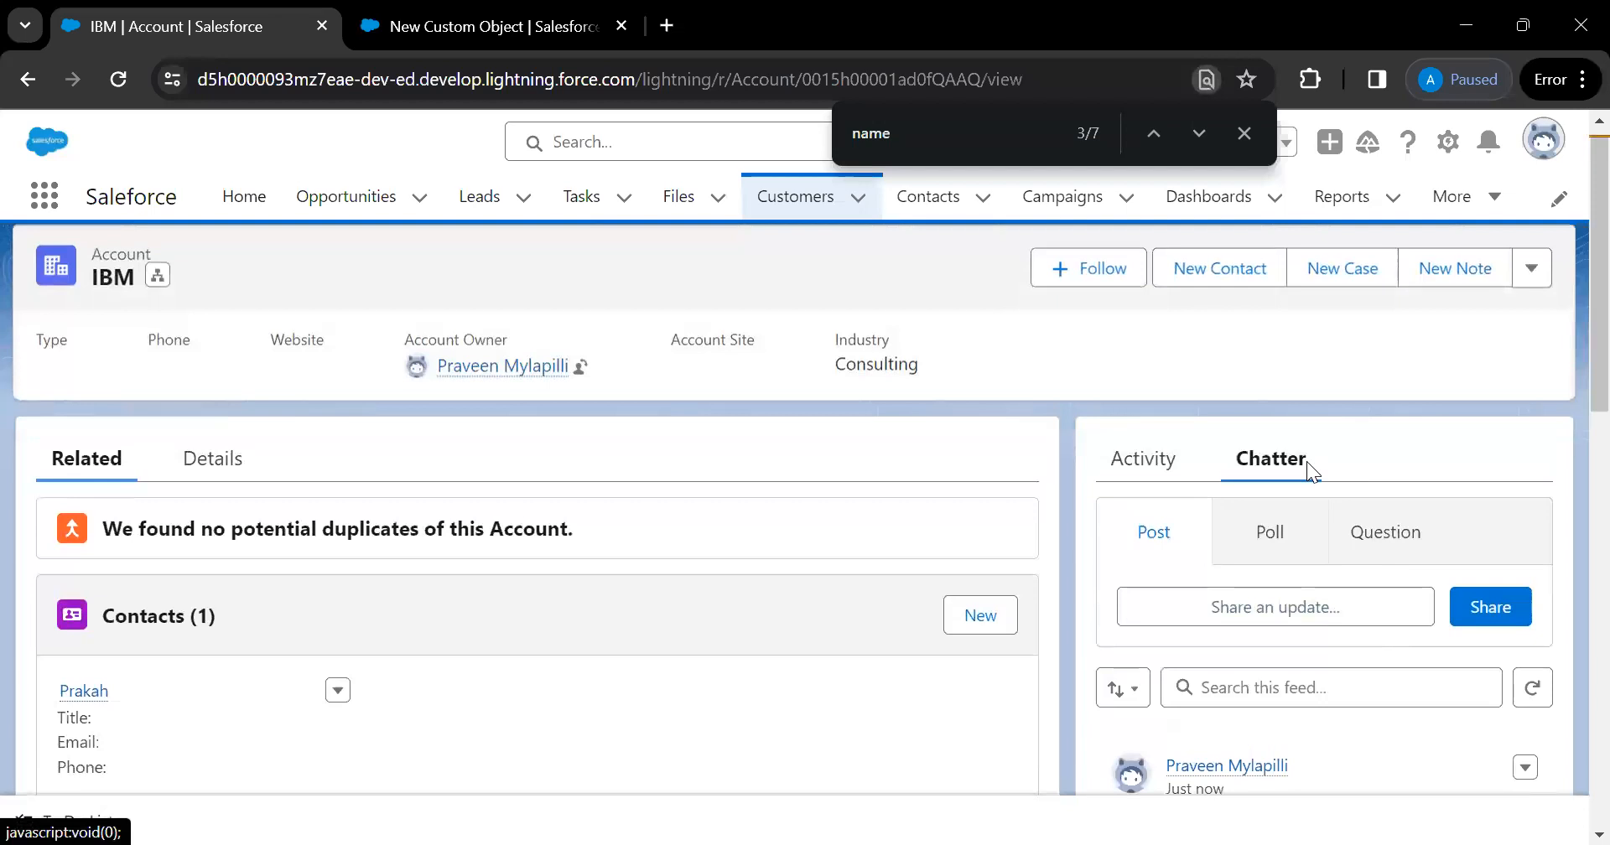
{"action": "scroll", "coordinate": [1370, 612], "scroll_direction": "down", "scroll_amount": 2}
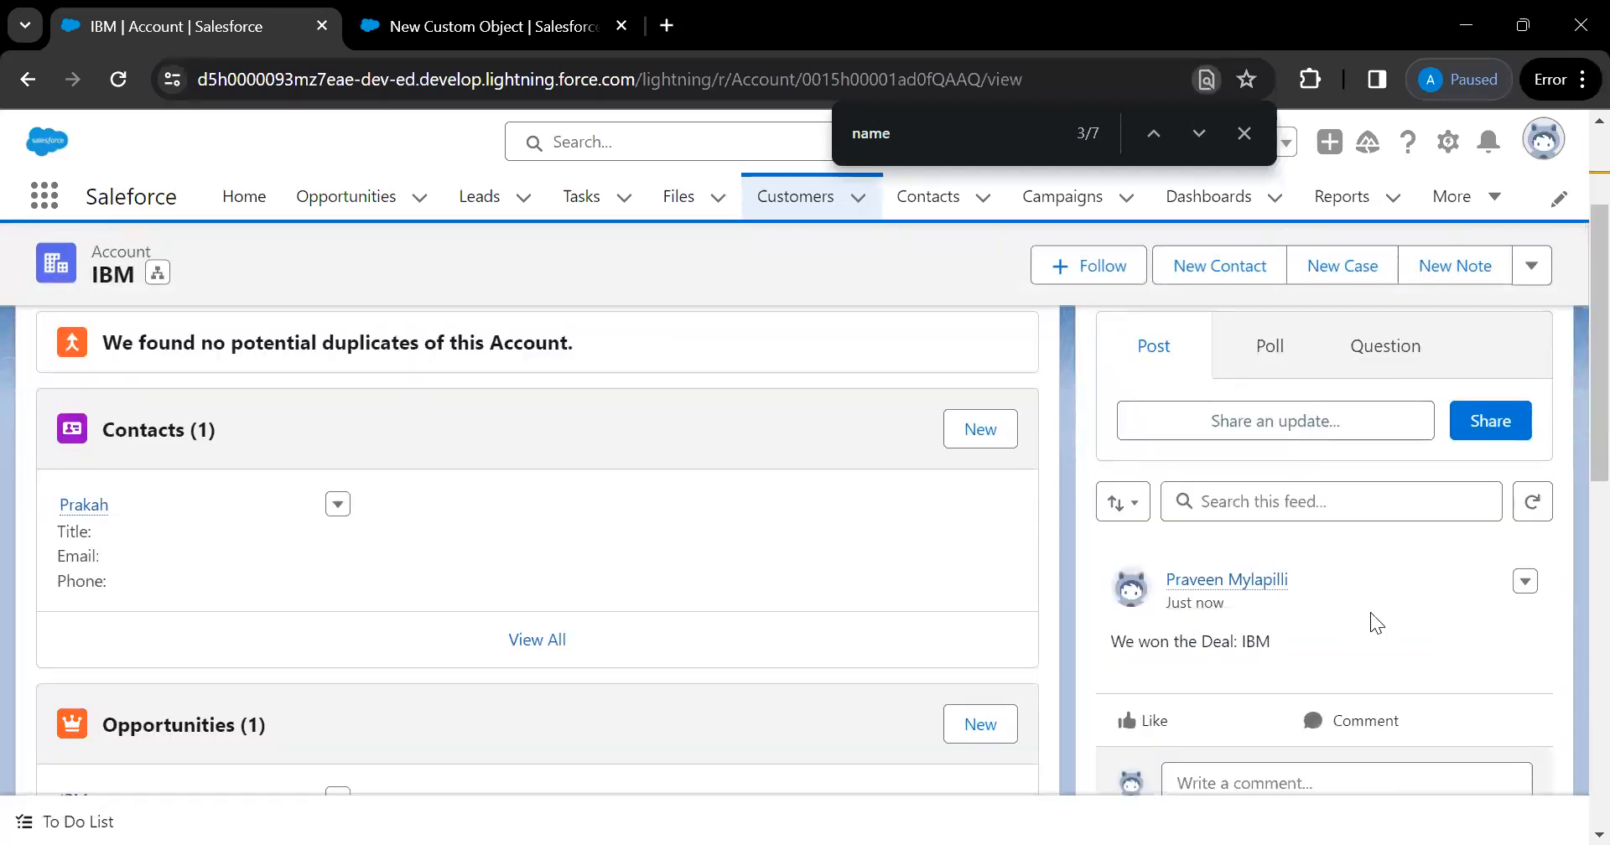
Draft a poll 'What to do with Todays mettting' with choices 'Virtula' and 'Face to Afce'
{"action": "left_click", "coordinate": [1269, 359]}
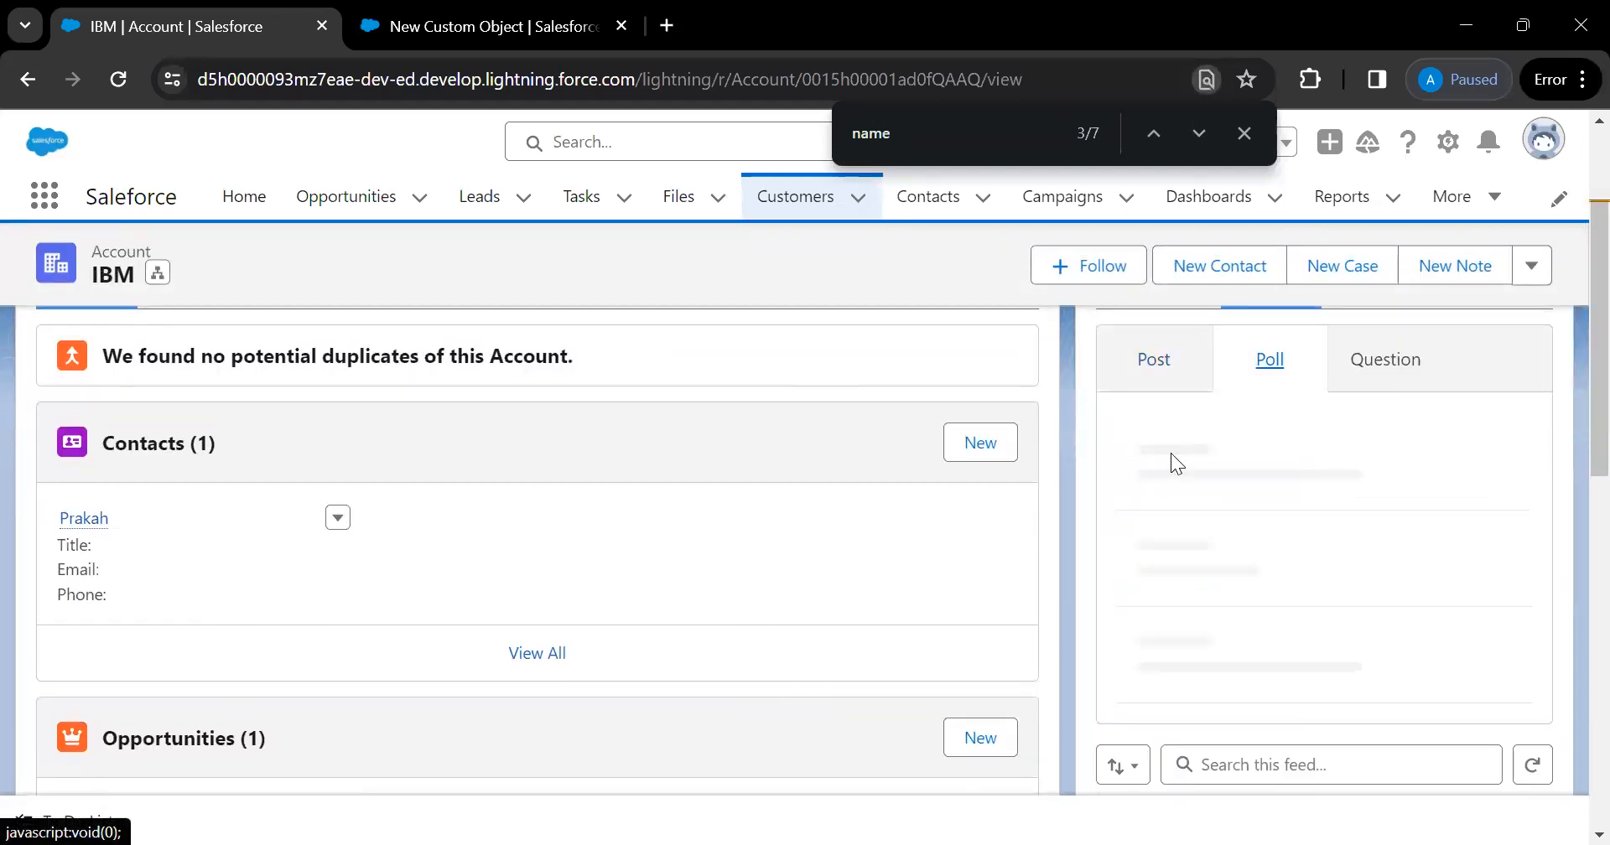
{"action": "left_click", "coordinate": [1203, 482]}
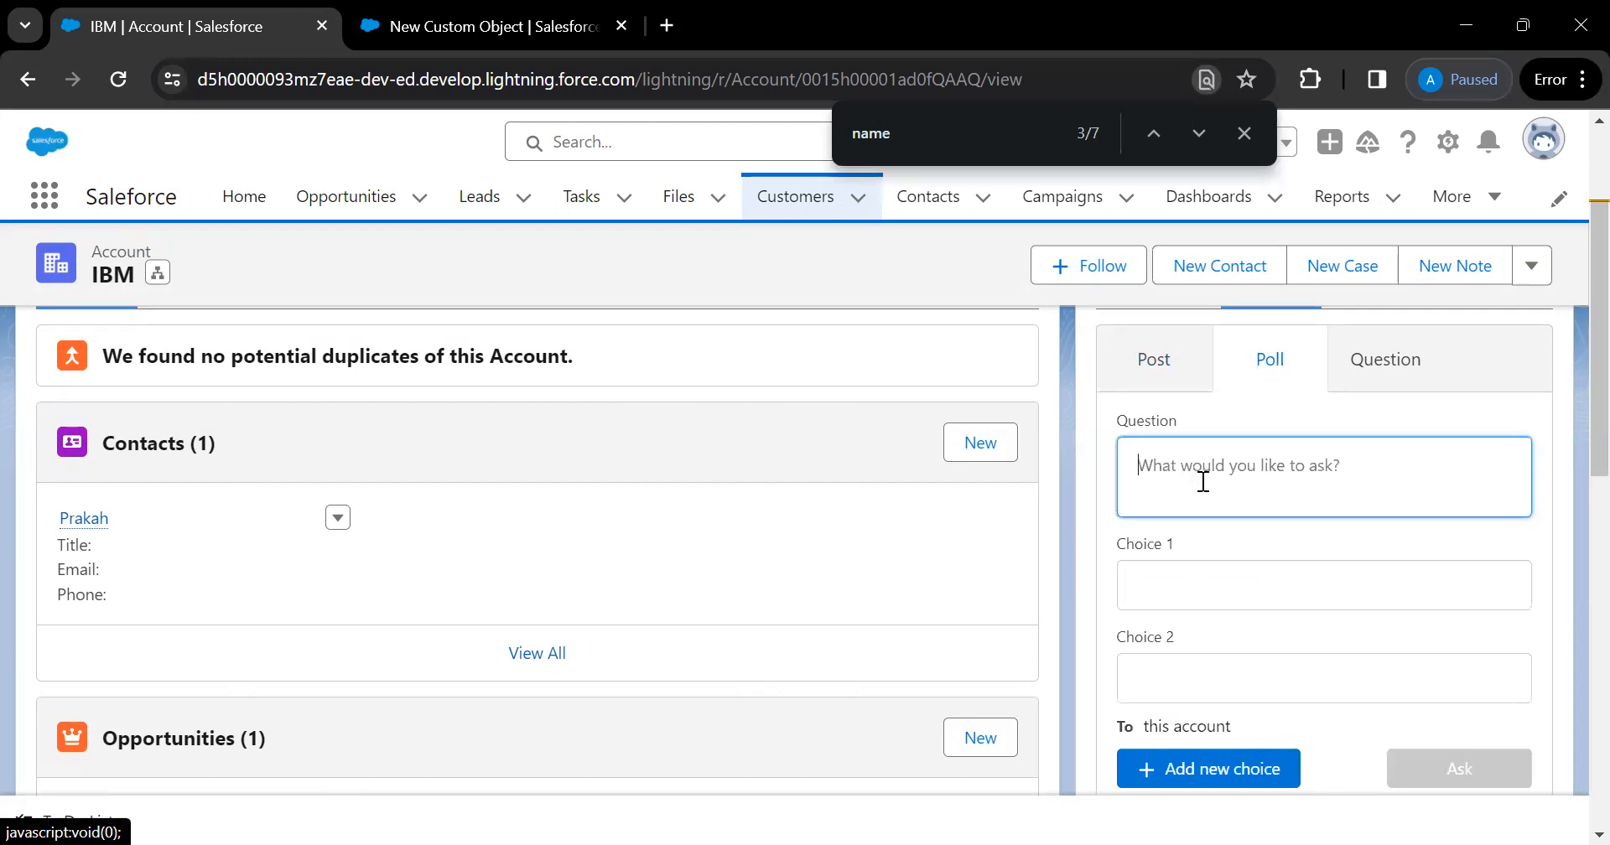
{"action": "type", "text": "What"}
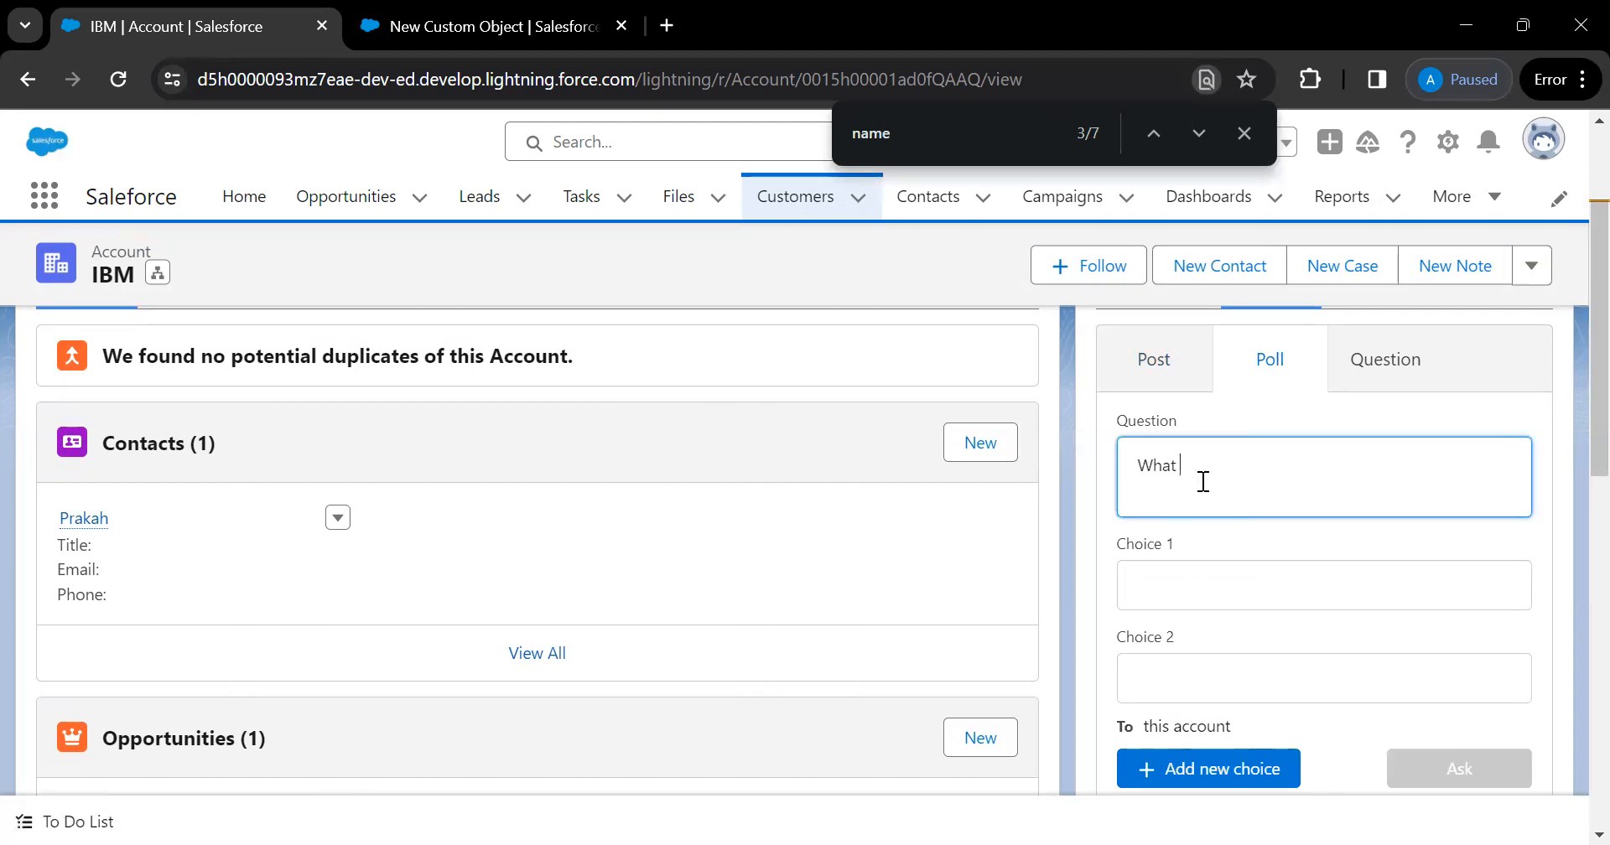
{"action": "type", "text": " to do with Todays mettting"}
{"action": "left_click", "coordinate": [1183, 577]}
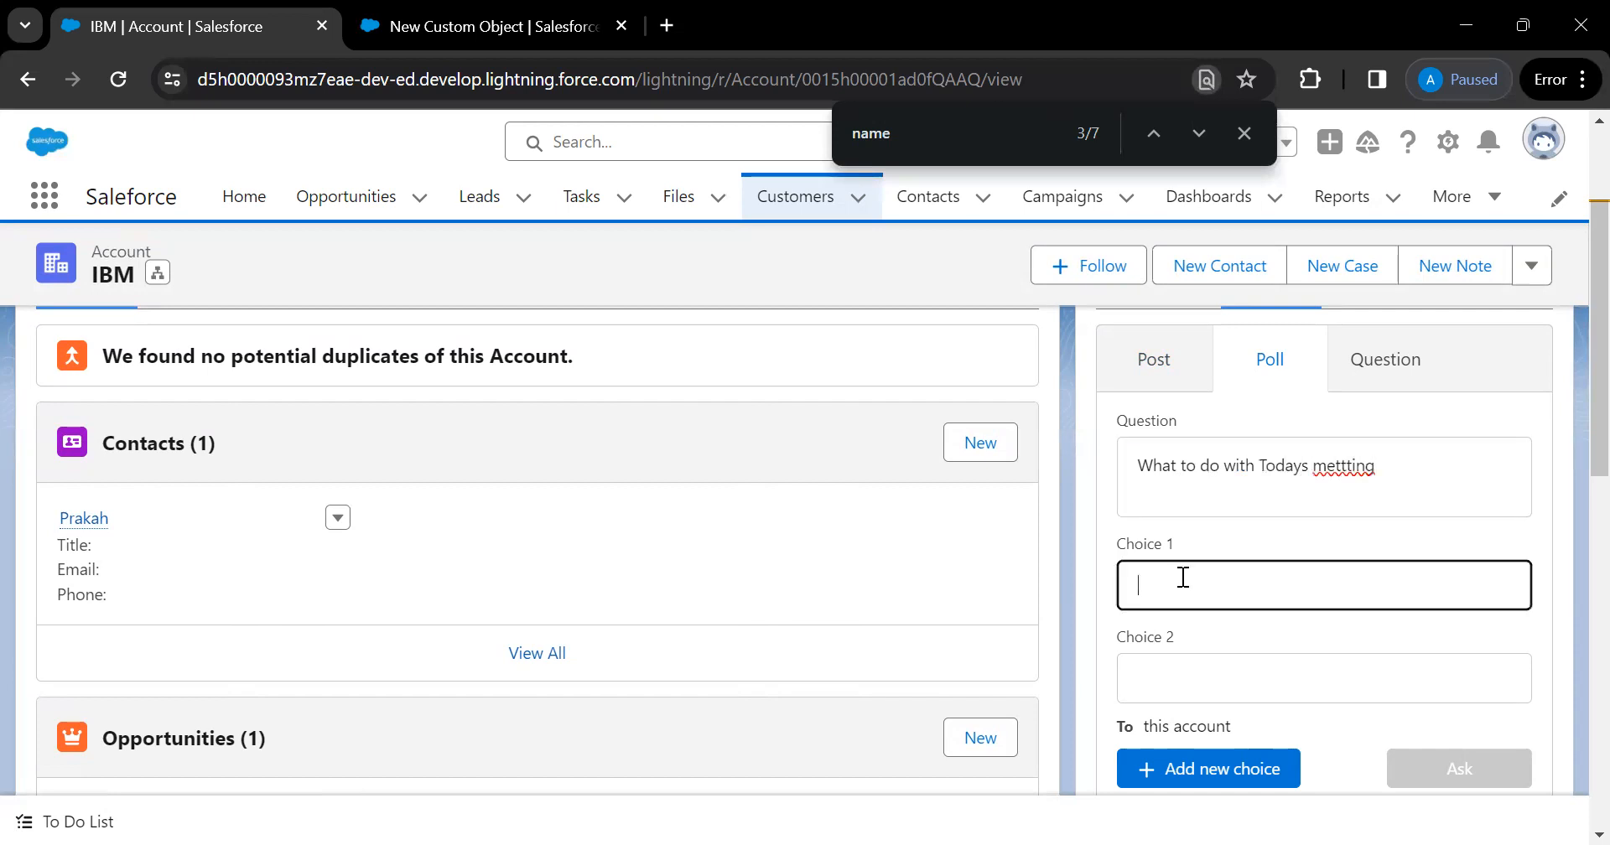
{"action": "type", "text": "1"}
{"action": "key", "text": "BackSpace"}
{"action": "type", "text": "Virtula"}
{"action": "left_click", "coordinate": [1146, 669]}
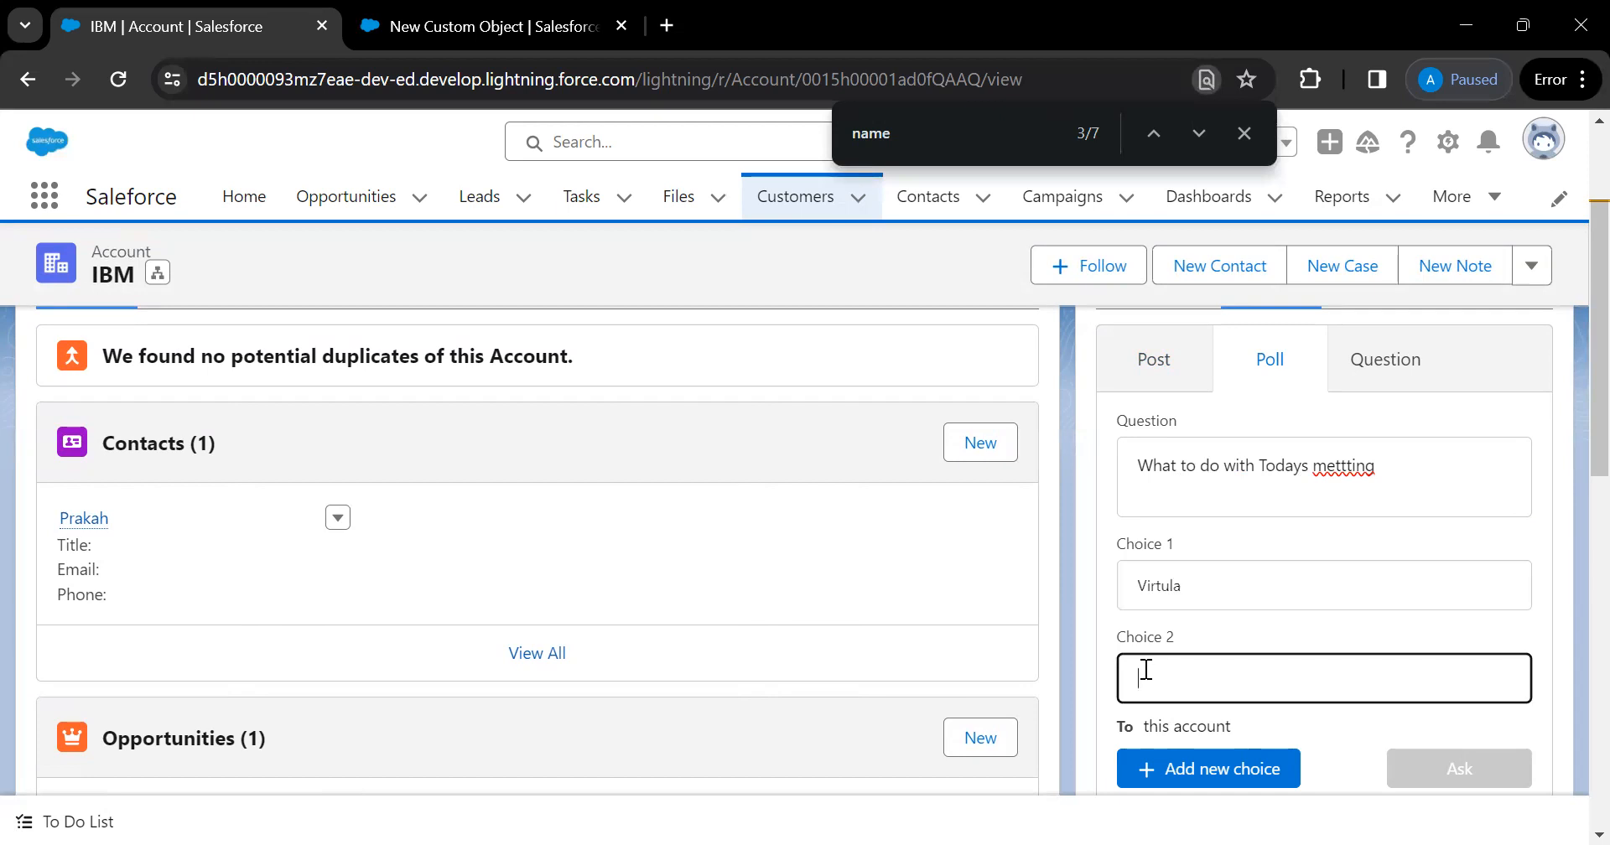
{"action": "type", "text": "Face "}
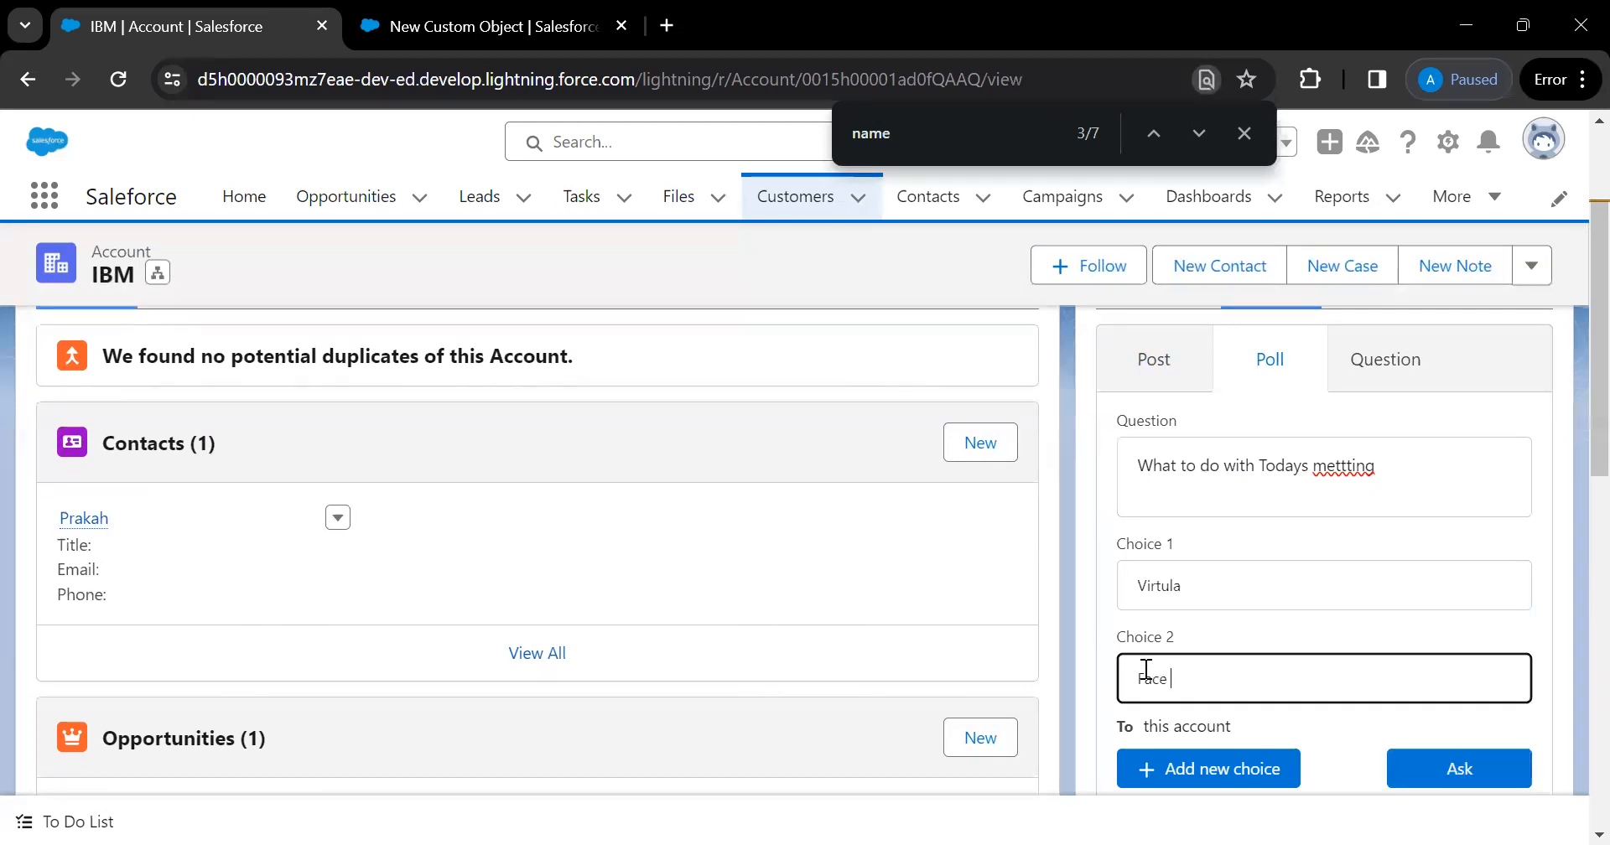
{"action": "type", "text": "to Afce"}
Post the poll to the IBM feed and scroll back over it
{"action": "scroll", "coordinate": [1146, 669], "scroll_direction": "down", "scroll_amount": 2}
{"action": "left_click", "coordinate": [1482, 573]}
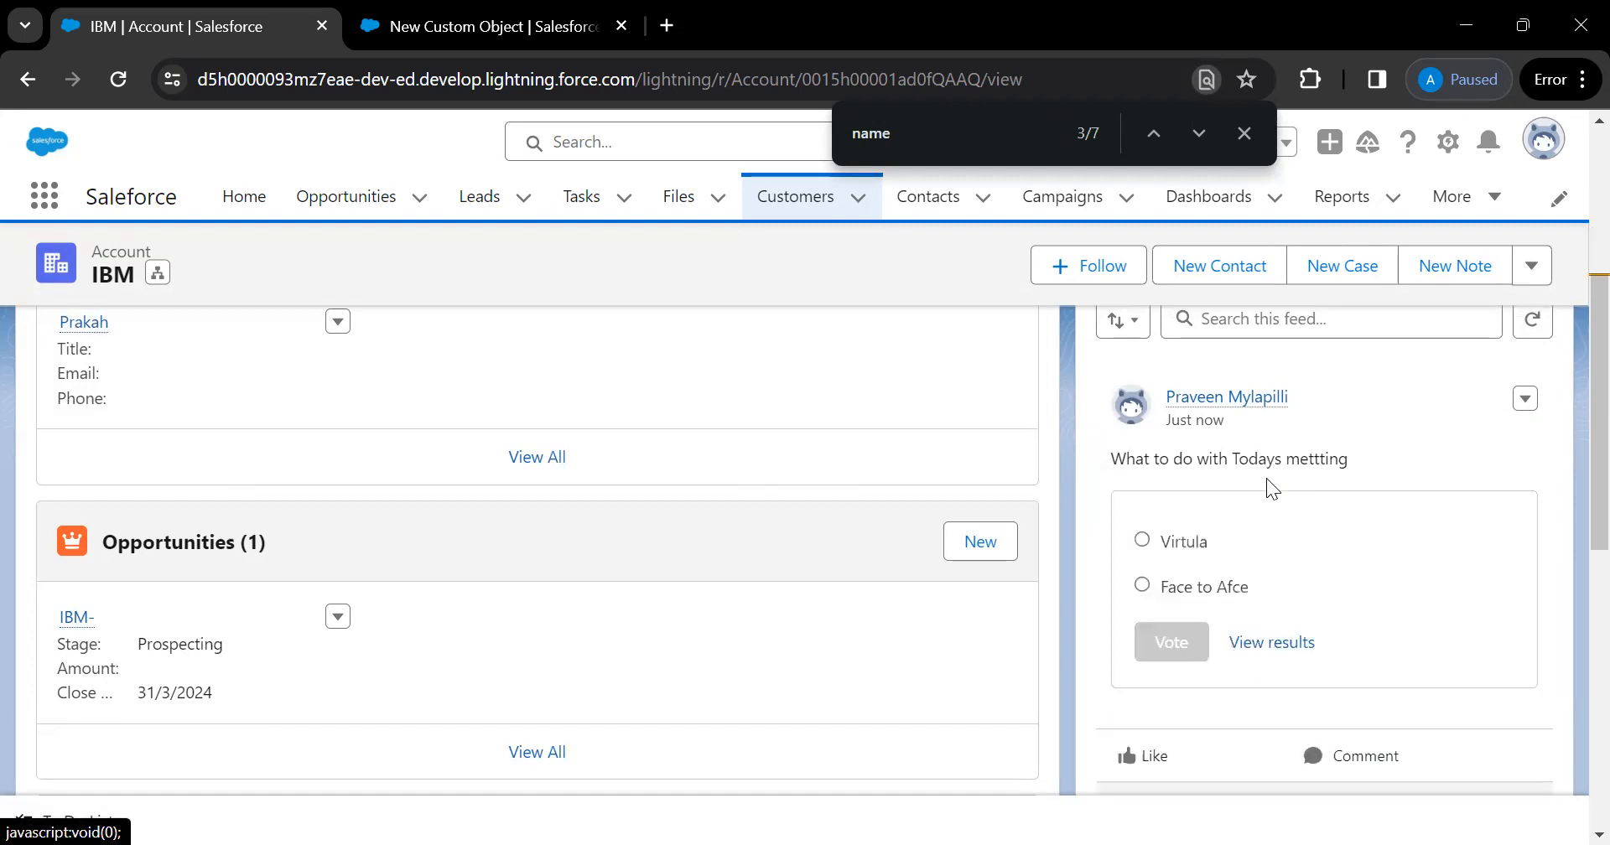
{"action": "scroll", "coordinate": [1266, 478], "scroll_direction": "down", "scroll_amount": 2}
{"action": "scroll", "coordinate": [1266, 478], "scroll_direction": "up", "scroll_amount": 1}
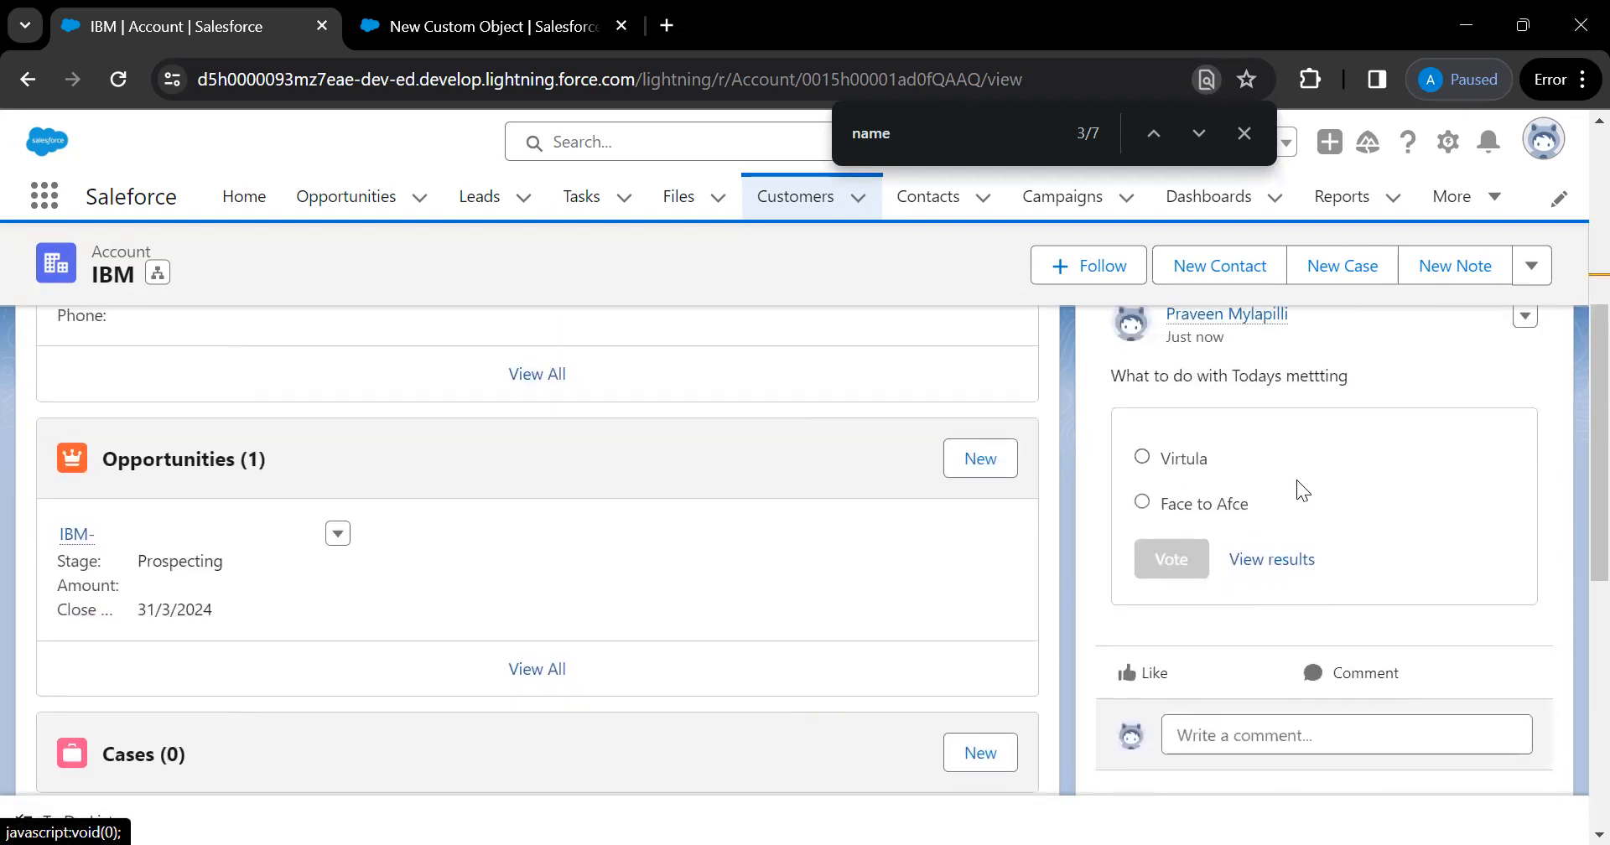
{"action": "right_click", "coordinate": [1296, 479]}
{"action": "left_click", "coordinate": [1506, 361]}
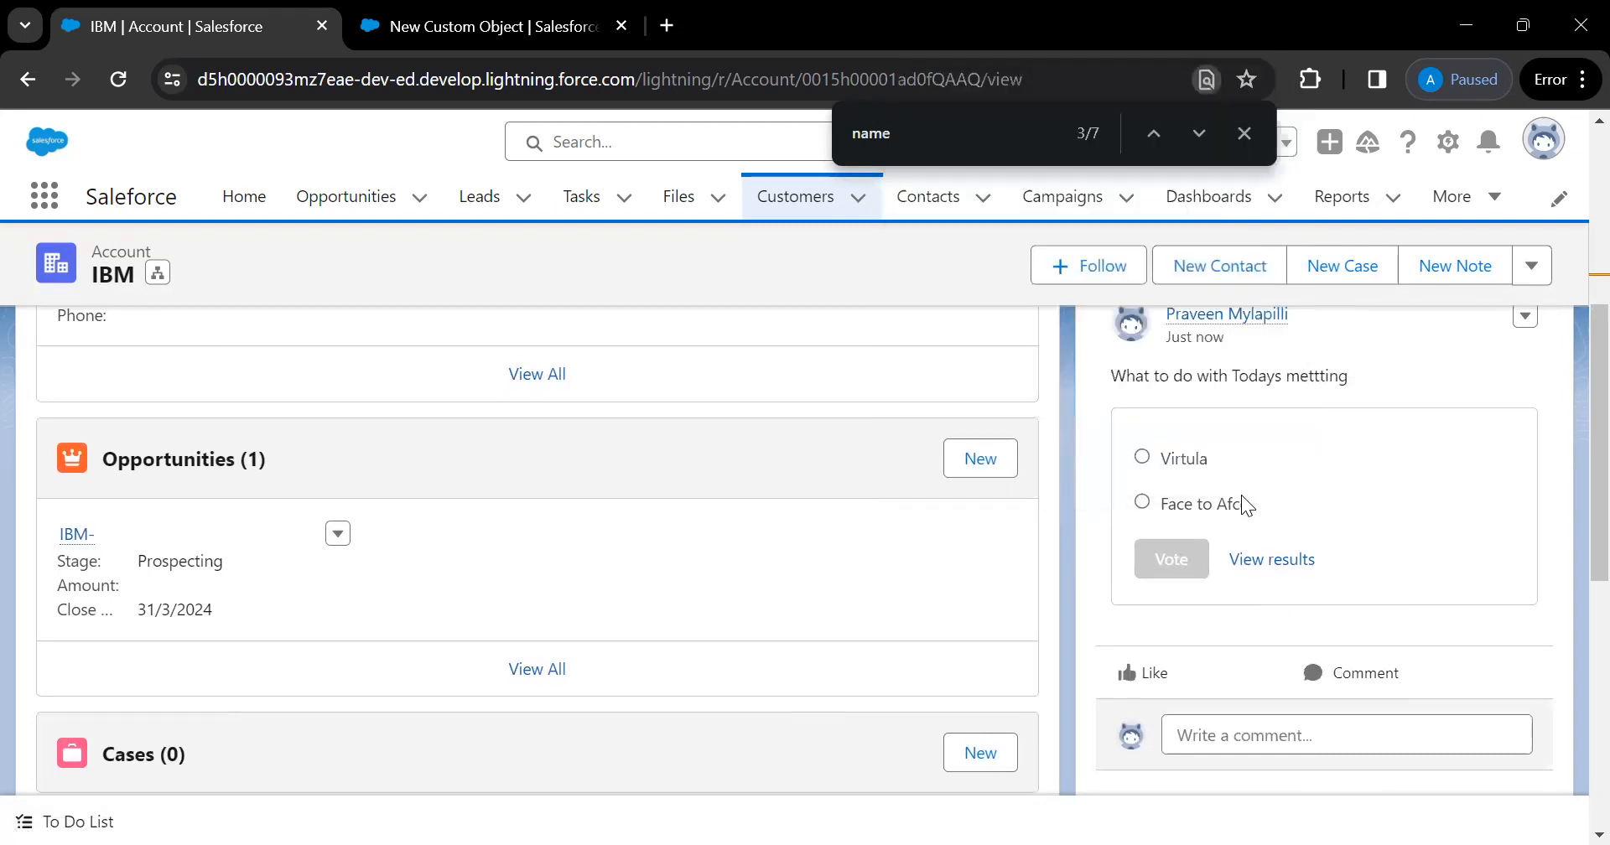
{"action": "scroll", "coordinate": [1422, 561], "scroll_direction": "up", "scroll_amount": 2}
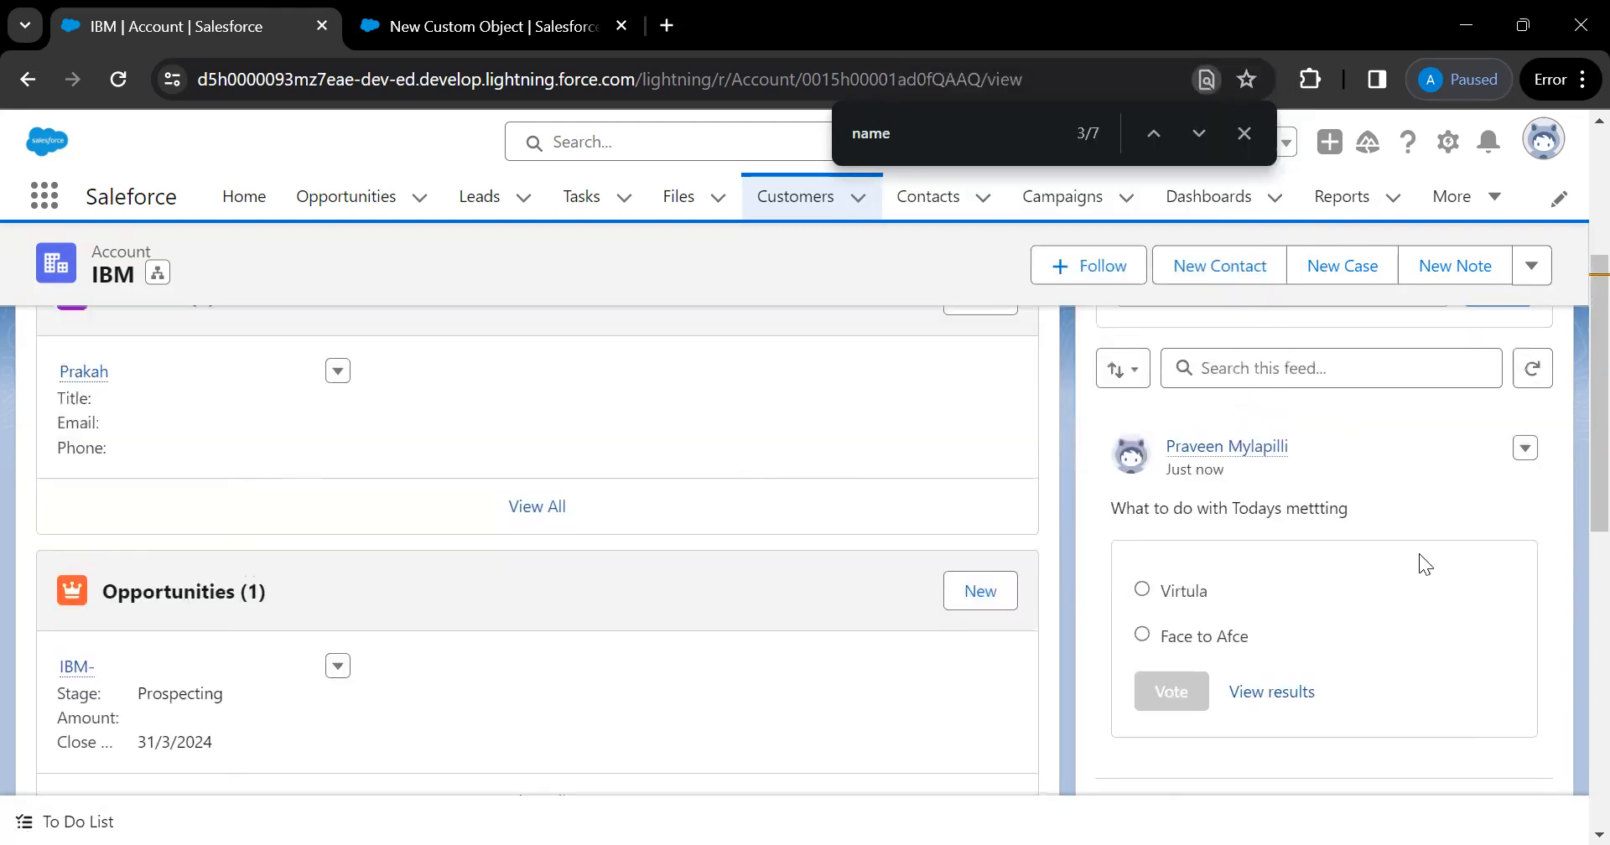
{"action": "scroll", "coordinate": [1419, 553], "scroll_direction": "up", "scroll_amount": 3}
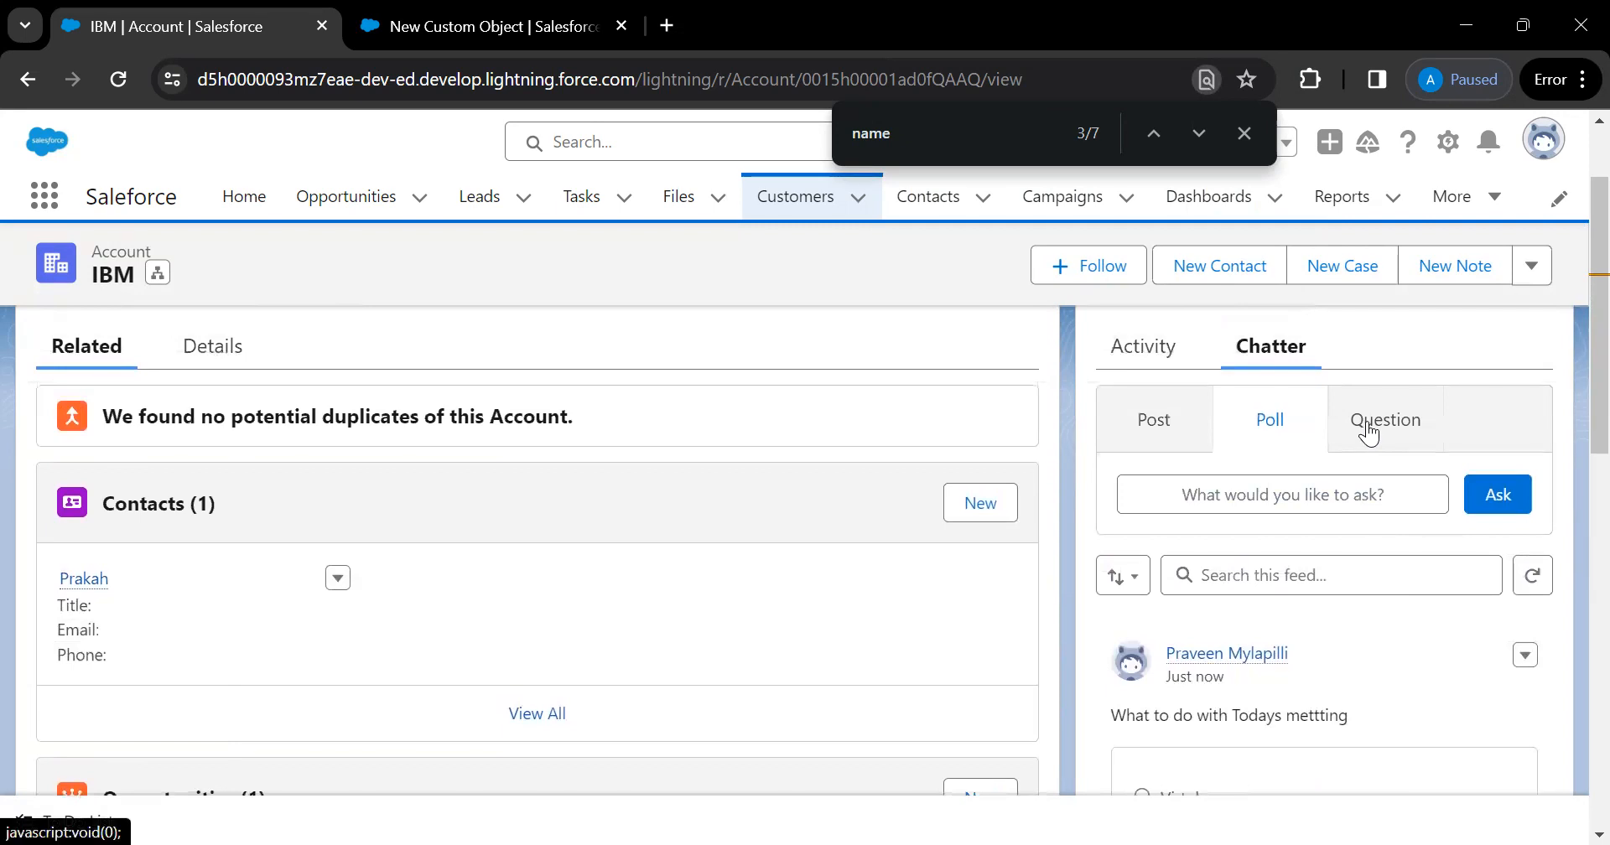
View IBM's Chatter Question form, then switch back to the New Custom Object tab
{"action": "left_click", "coordinate": [1369, 432]}
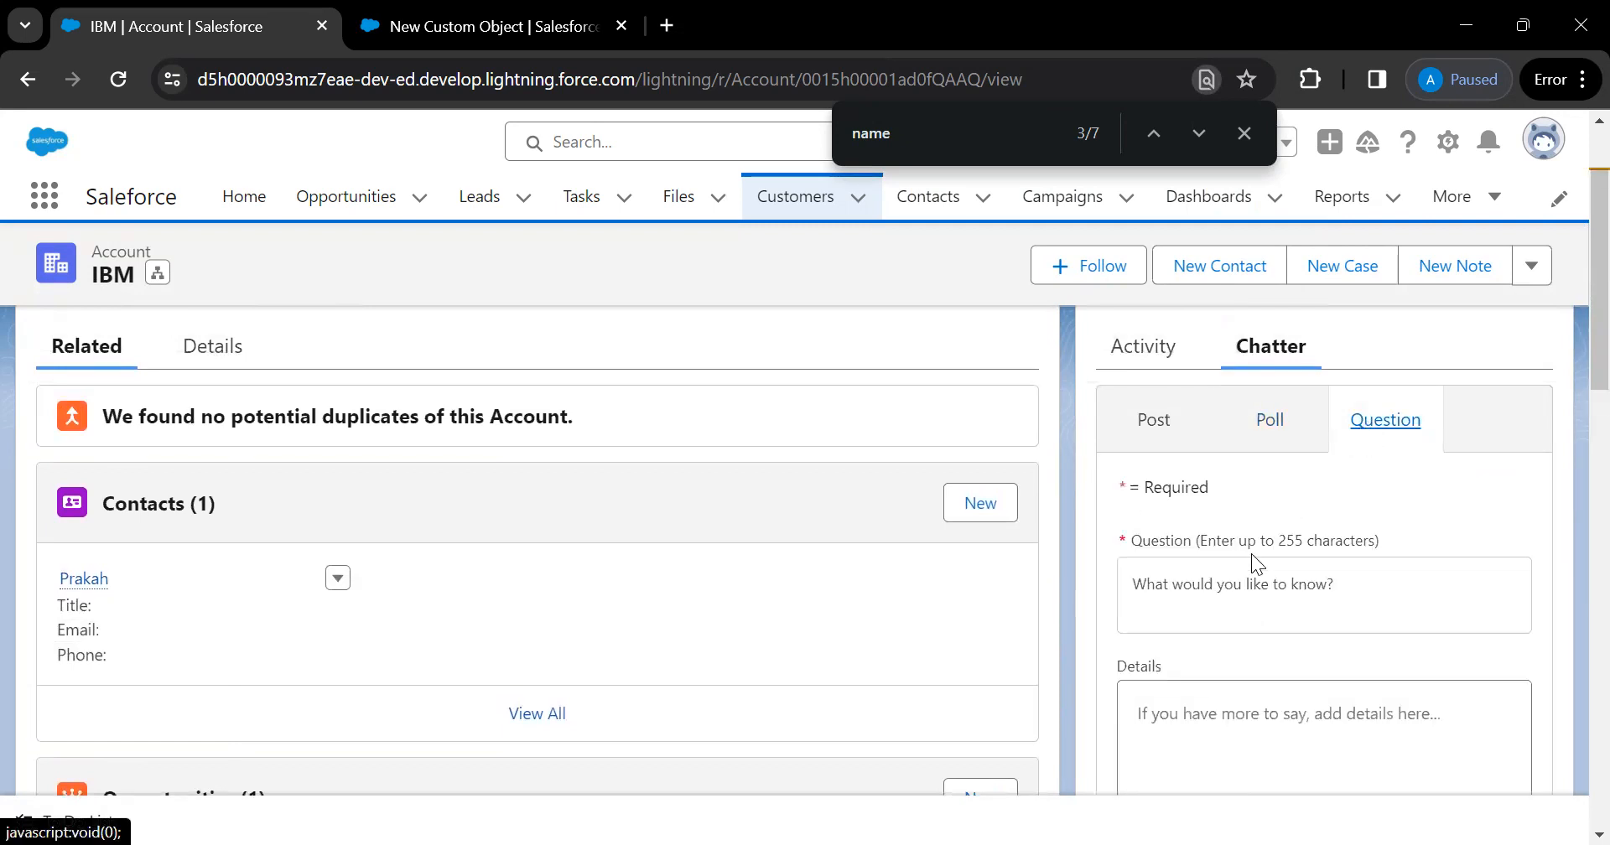
{"action": "scroll", "coordinate": [1307, 611], "scroll_direction": "down", "scroll_amount": 1}
{"action": "scroll", "coordinate": [1307, 611], "scroll_direction": "down", "scroll_amount": 2}
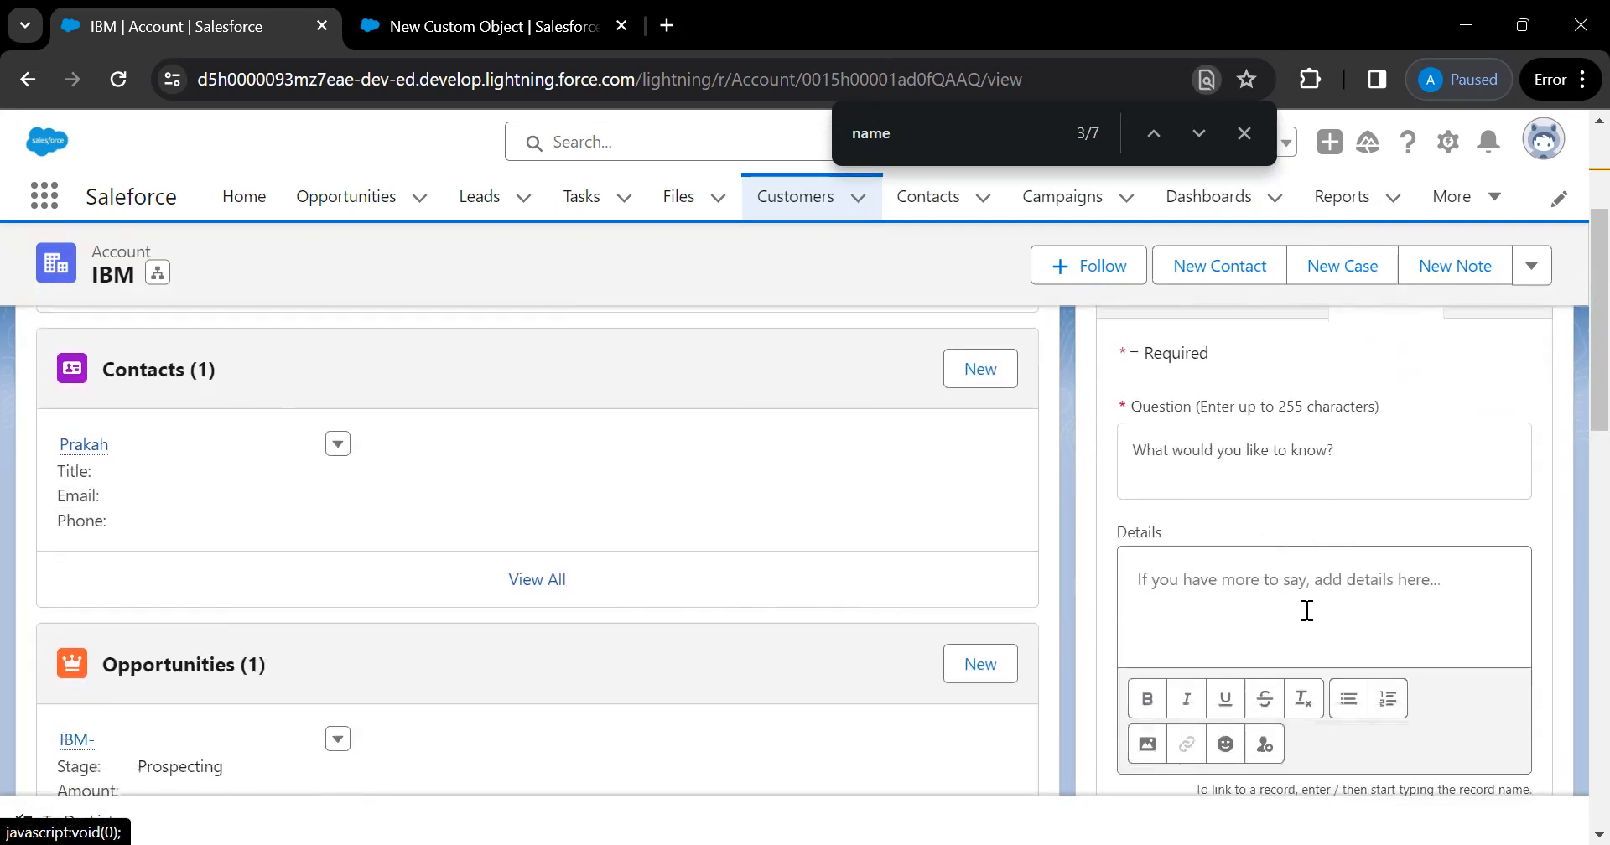
{"action": "scroll", "coordinate": [1307, 611], "scroll_direction": "up", "scroll_amount": 3}
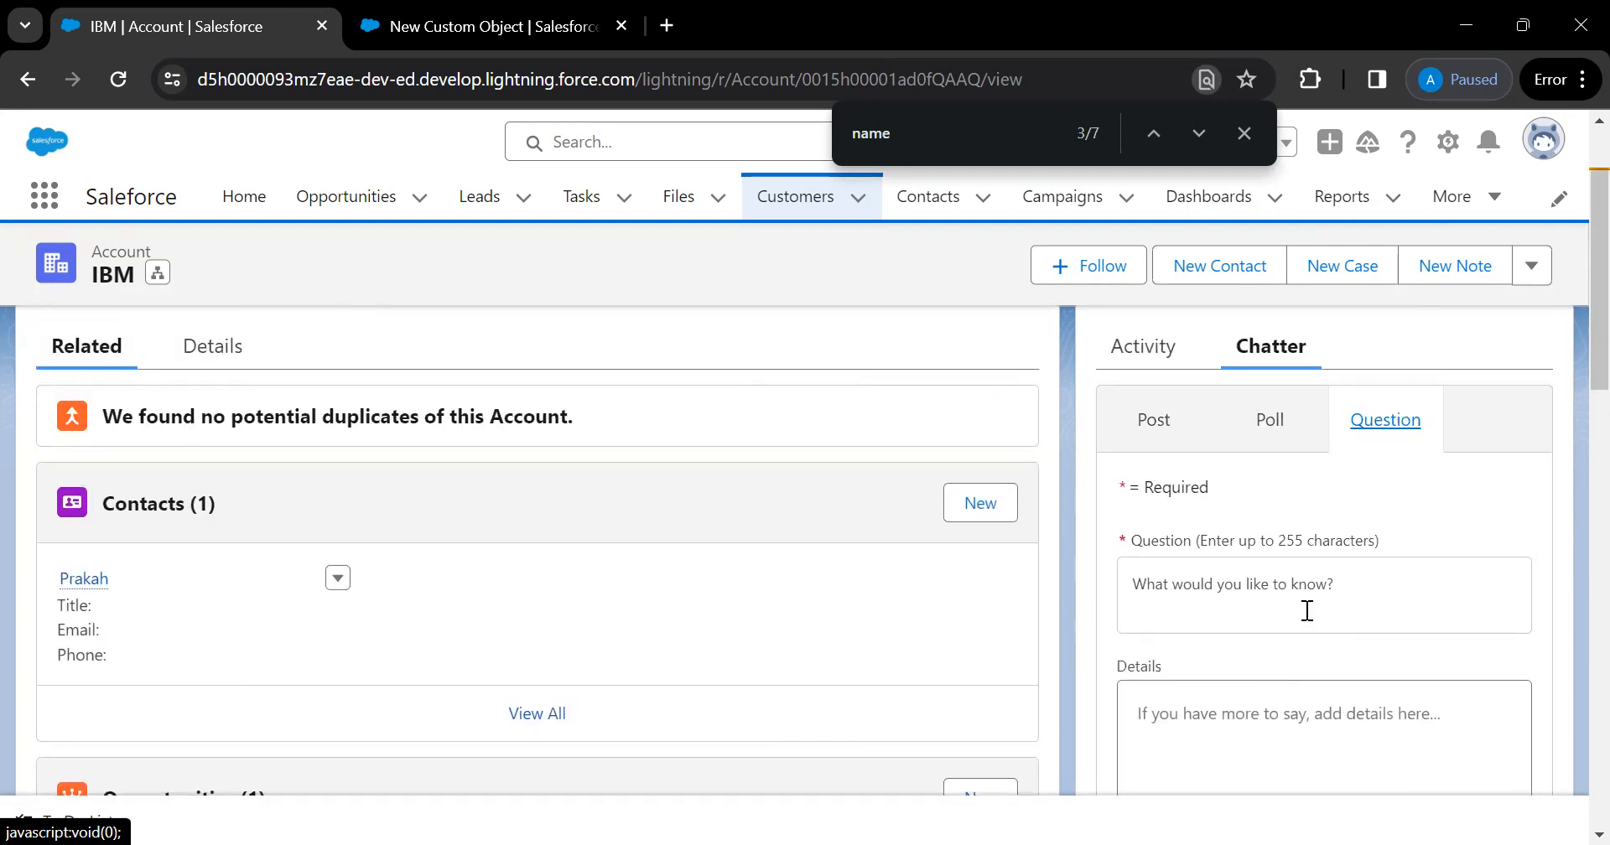
{"action": "scroll", "coordinate": [1307, 611], "scroll_direction": "up", "scroll_amount": 1}
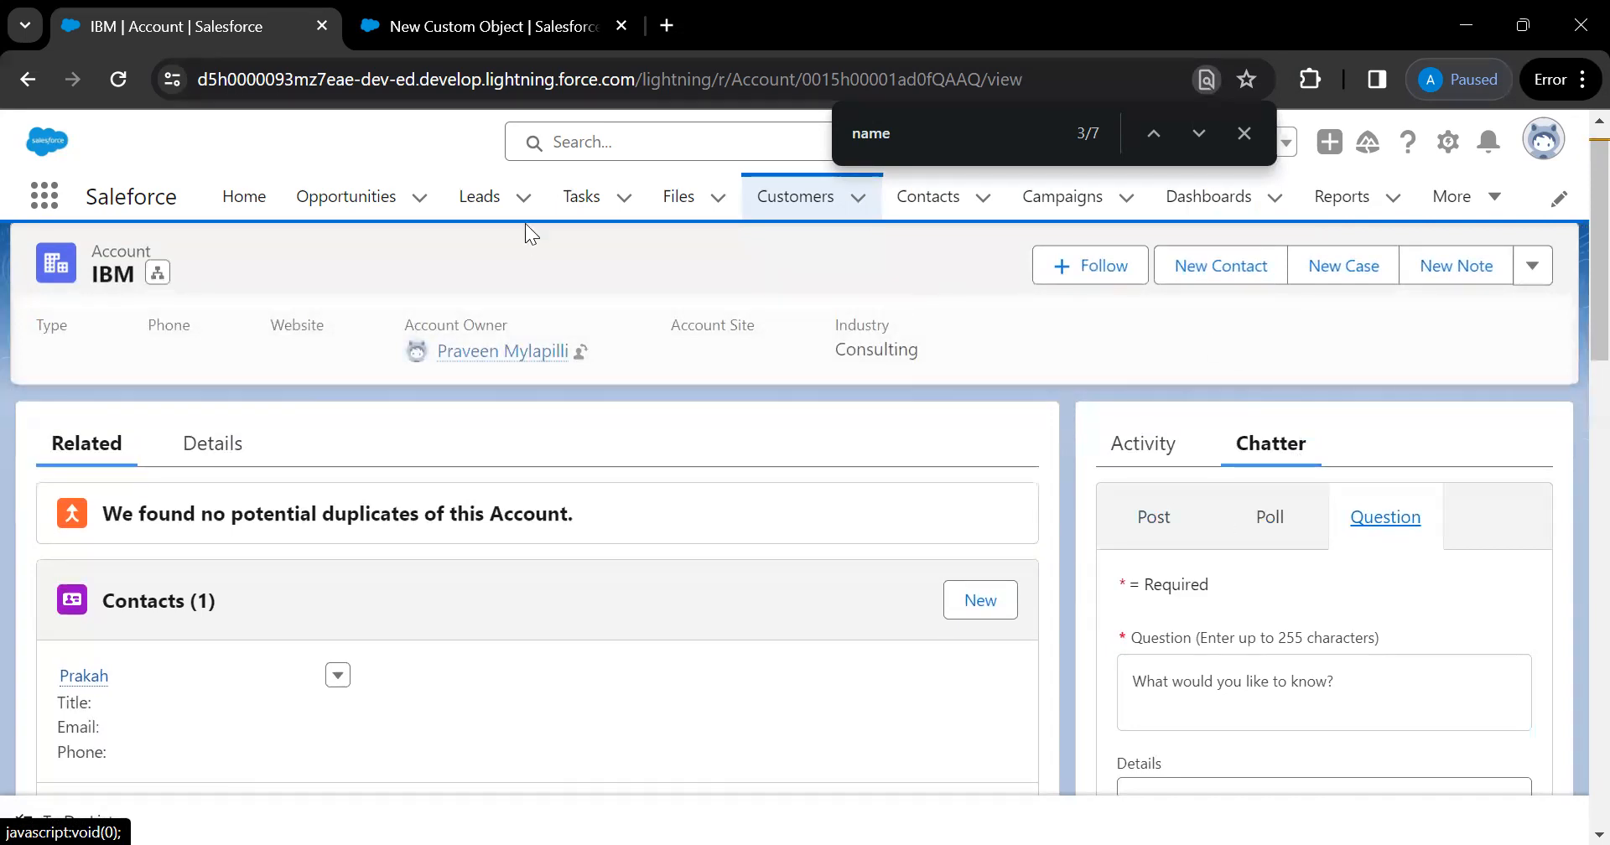
{"action": "key", "text": "ctrl+Tab"}
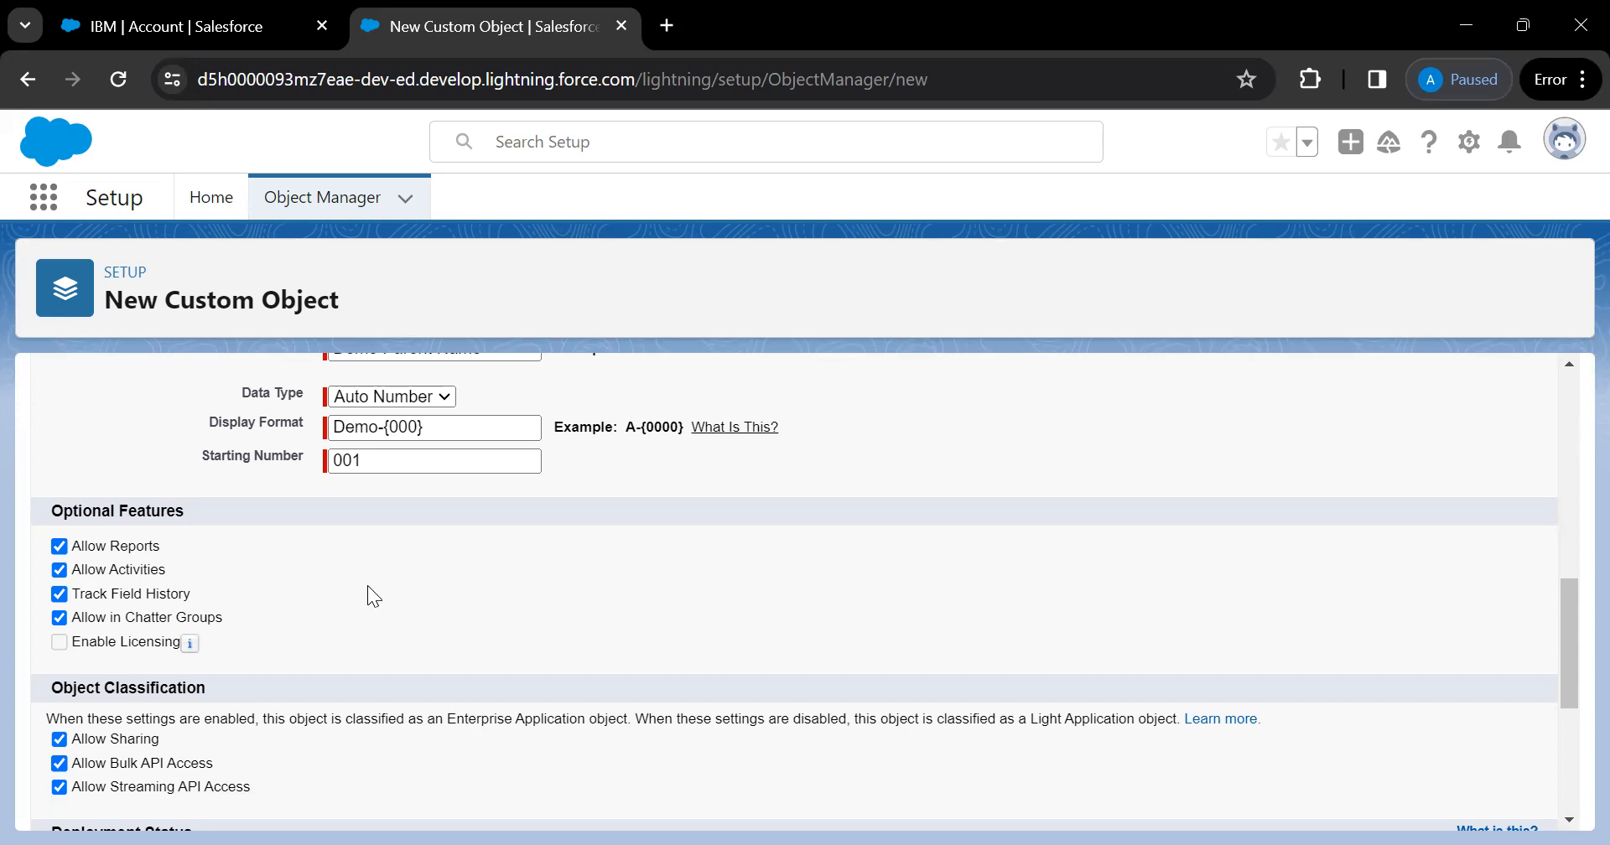
{"action": "scroll", "coordinate": [367, 585], "scroll_direction": "up", "scroll_amount": 1}
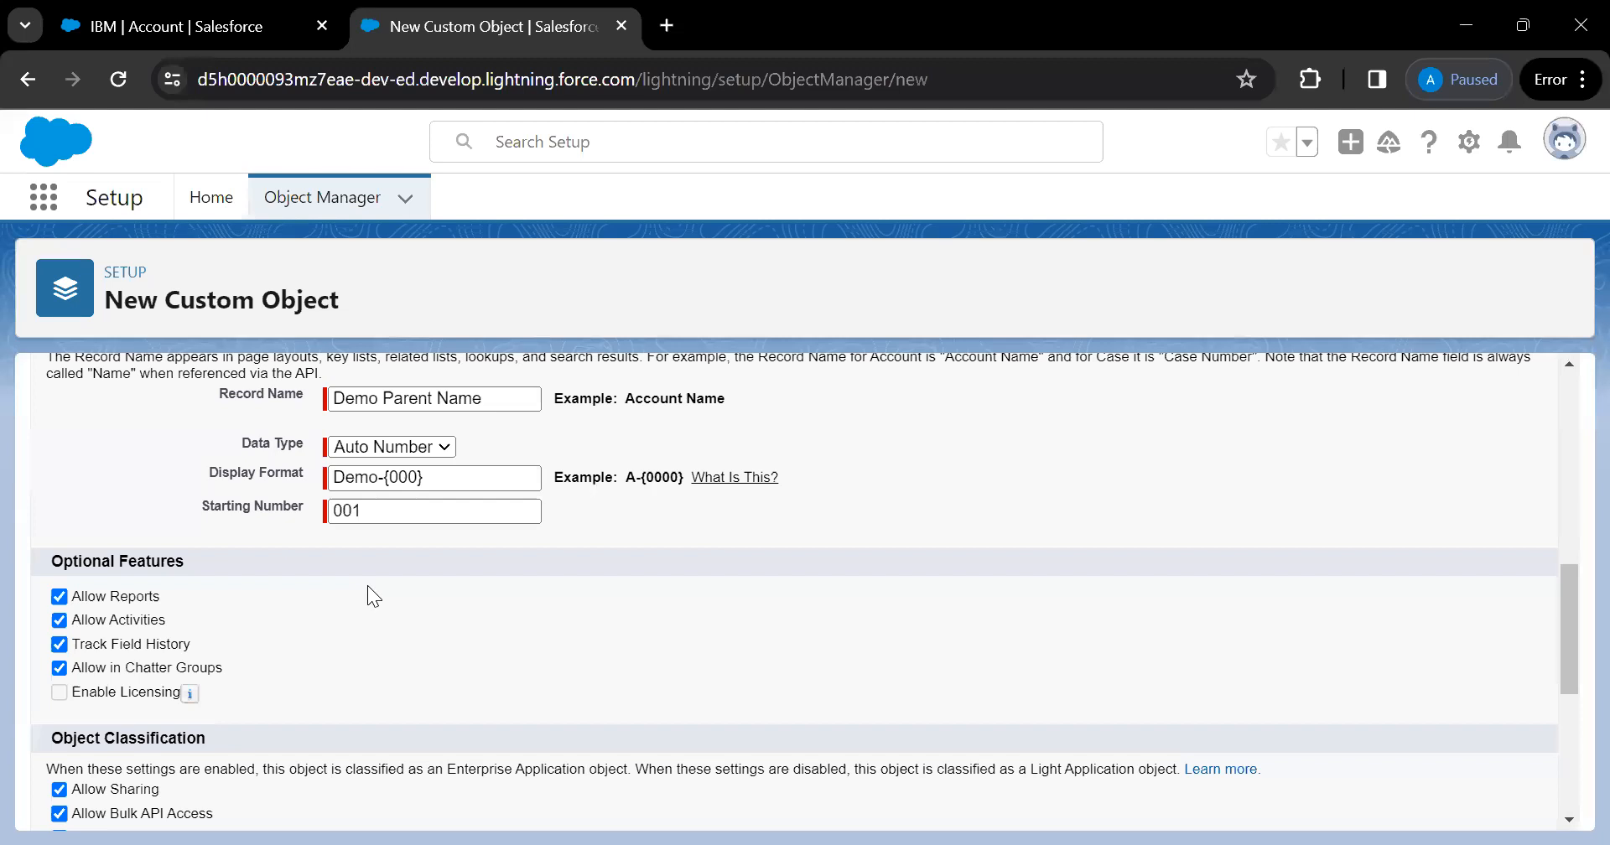
Switch back to the IBM | Account browser tab
{"action": "left_click", "coordinate": [258, 38]}
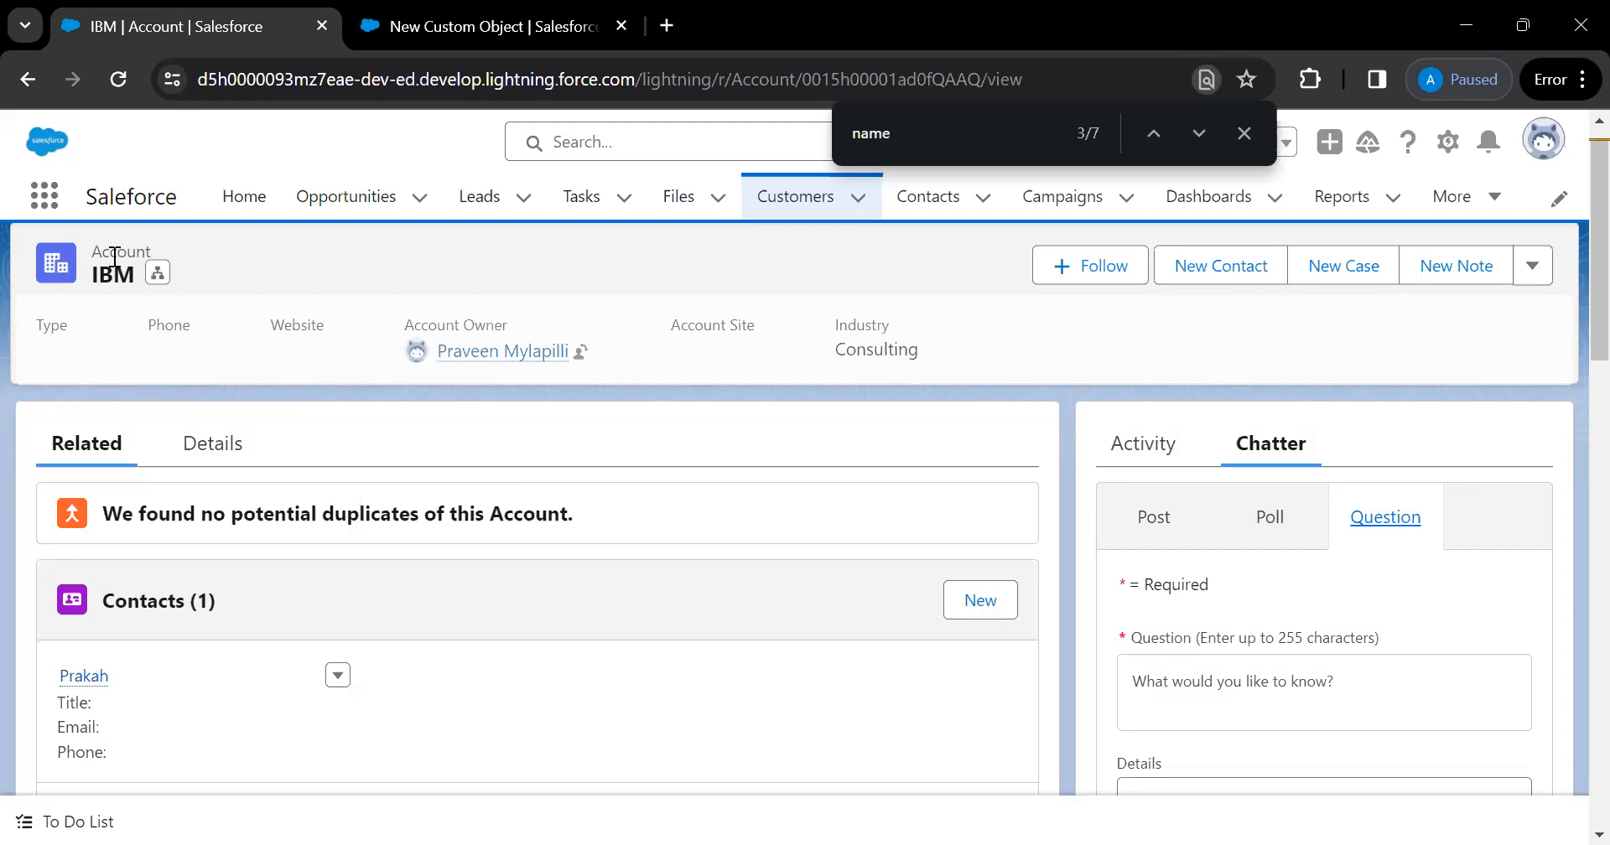
View a recently viewed lead's Chatter tab, then return to the New Custom Object tab's Enable Licensing info
{"action": "left_click", "coordinate": [480, 206]}
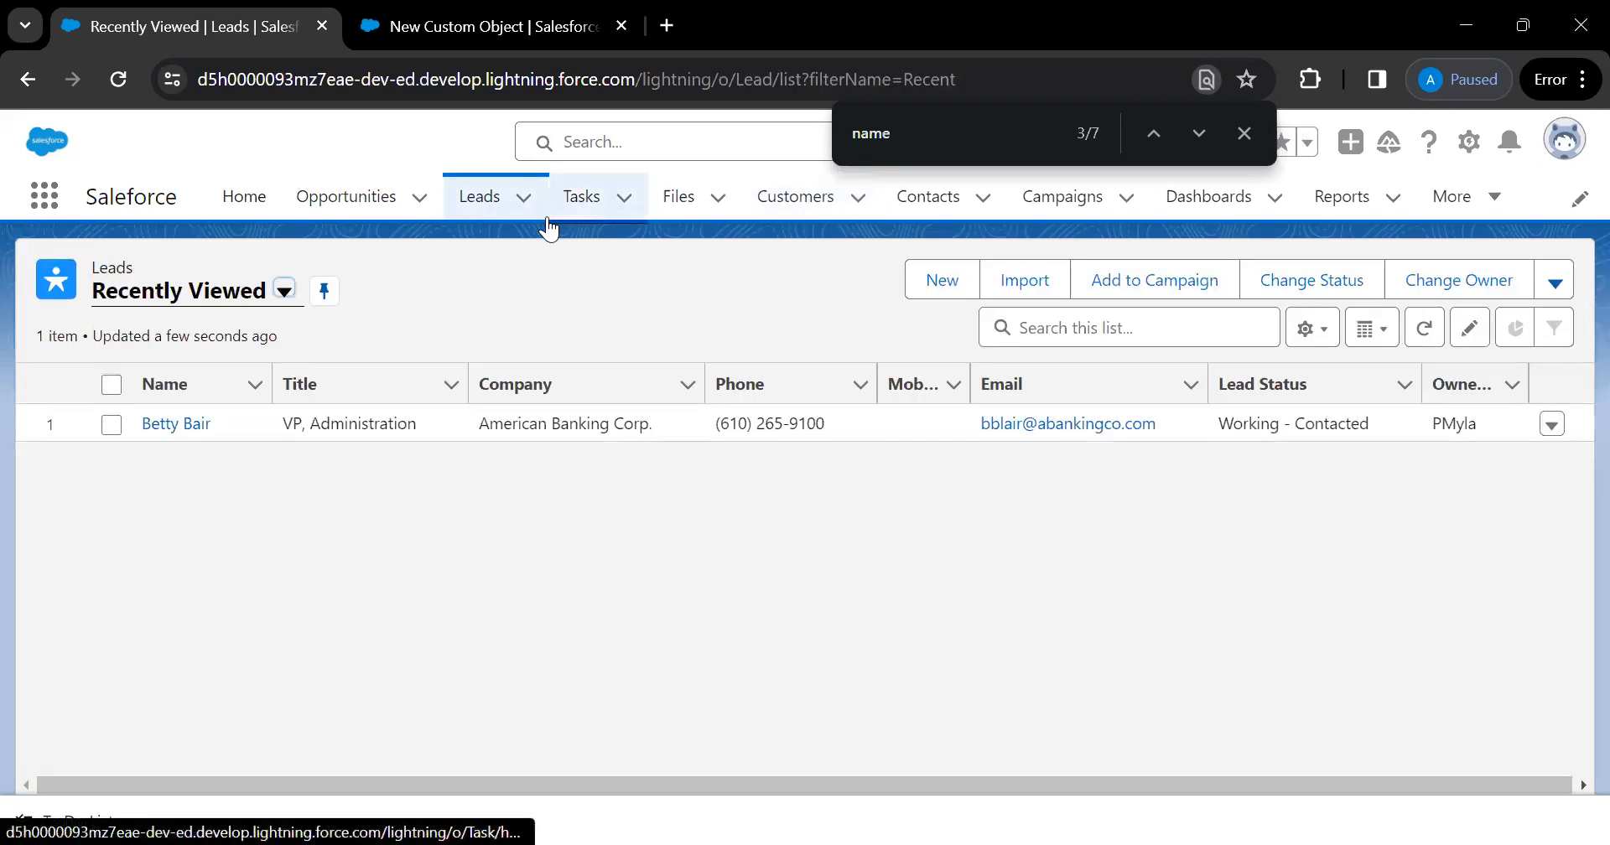
{"action": "left_click", "coordinate": [172, 426]}
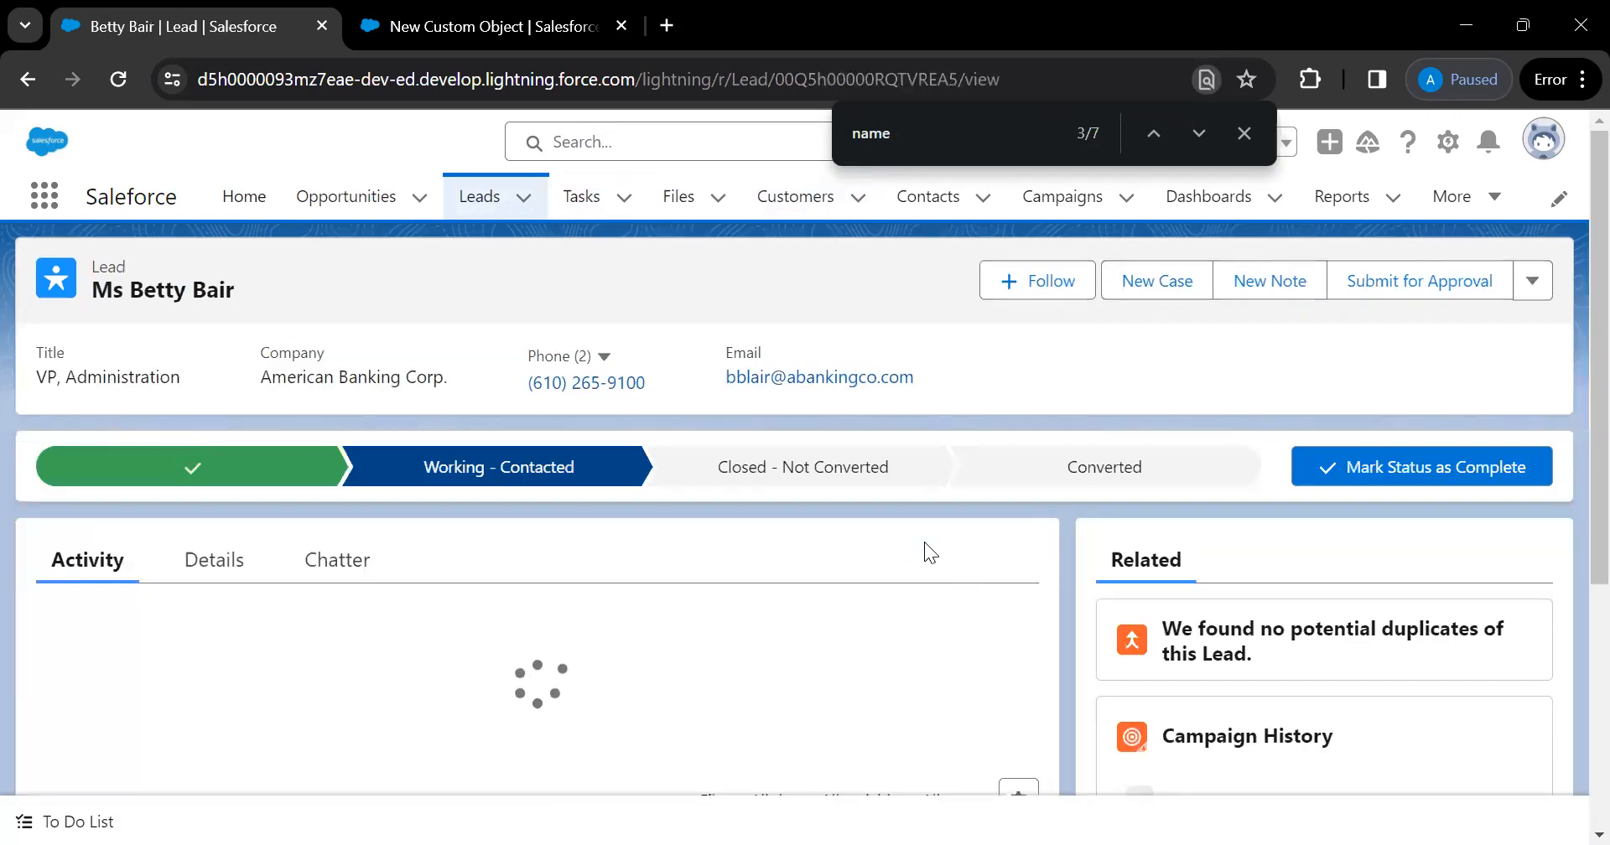
{"action": "left_click", "coordinate": [349, 560]}
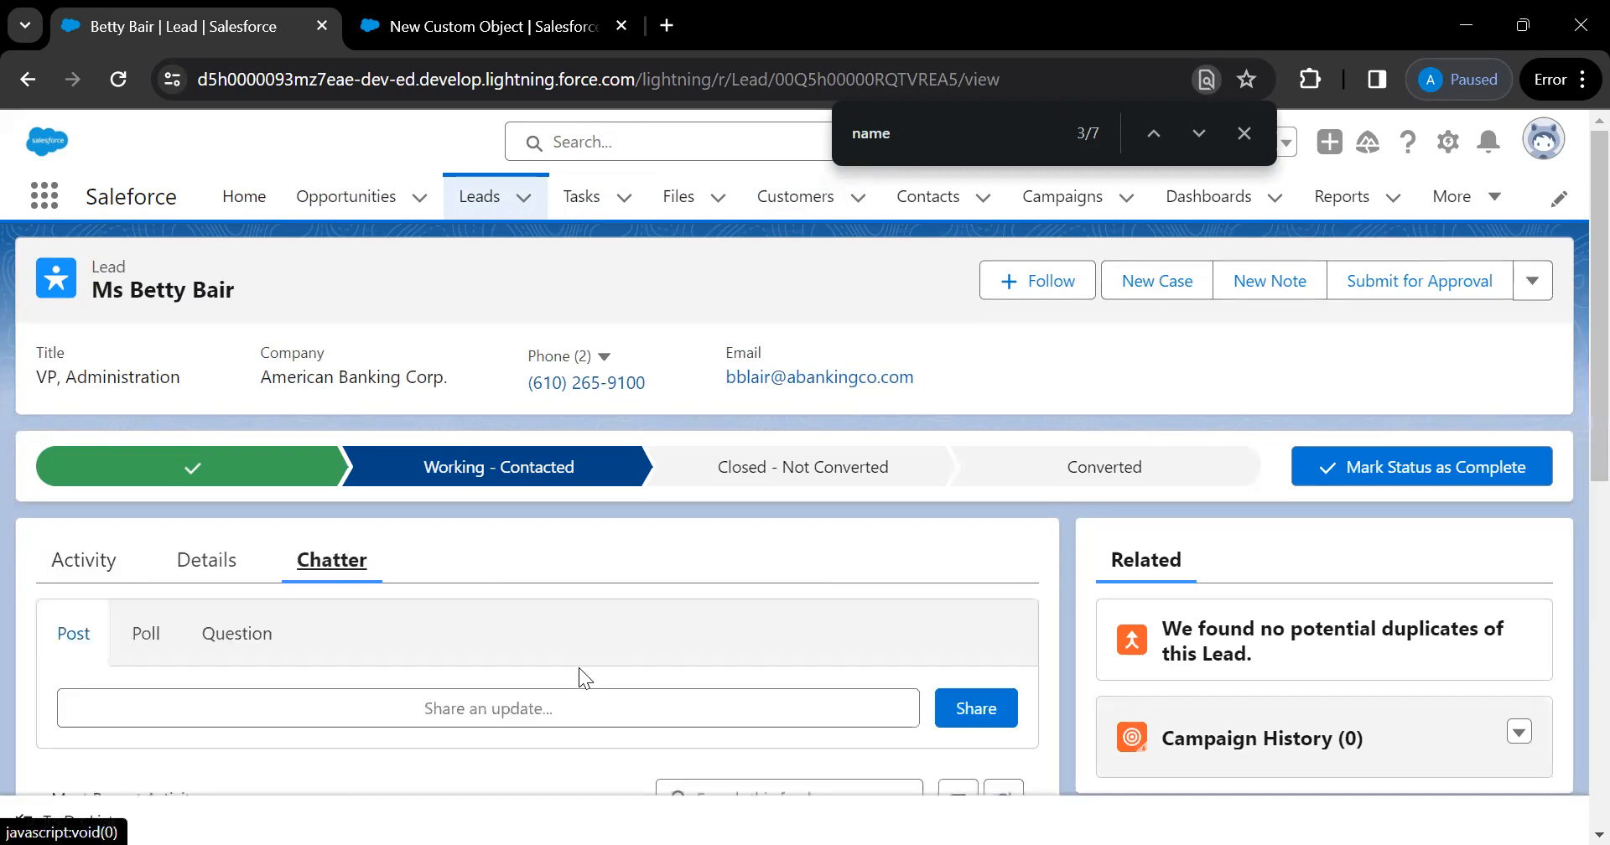
{"action": "scroll", "coordinate": [578, 668], "scroll_direction": "down", "scroll_amount": 1}
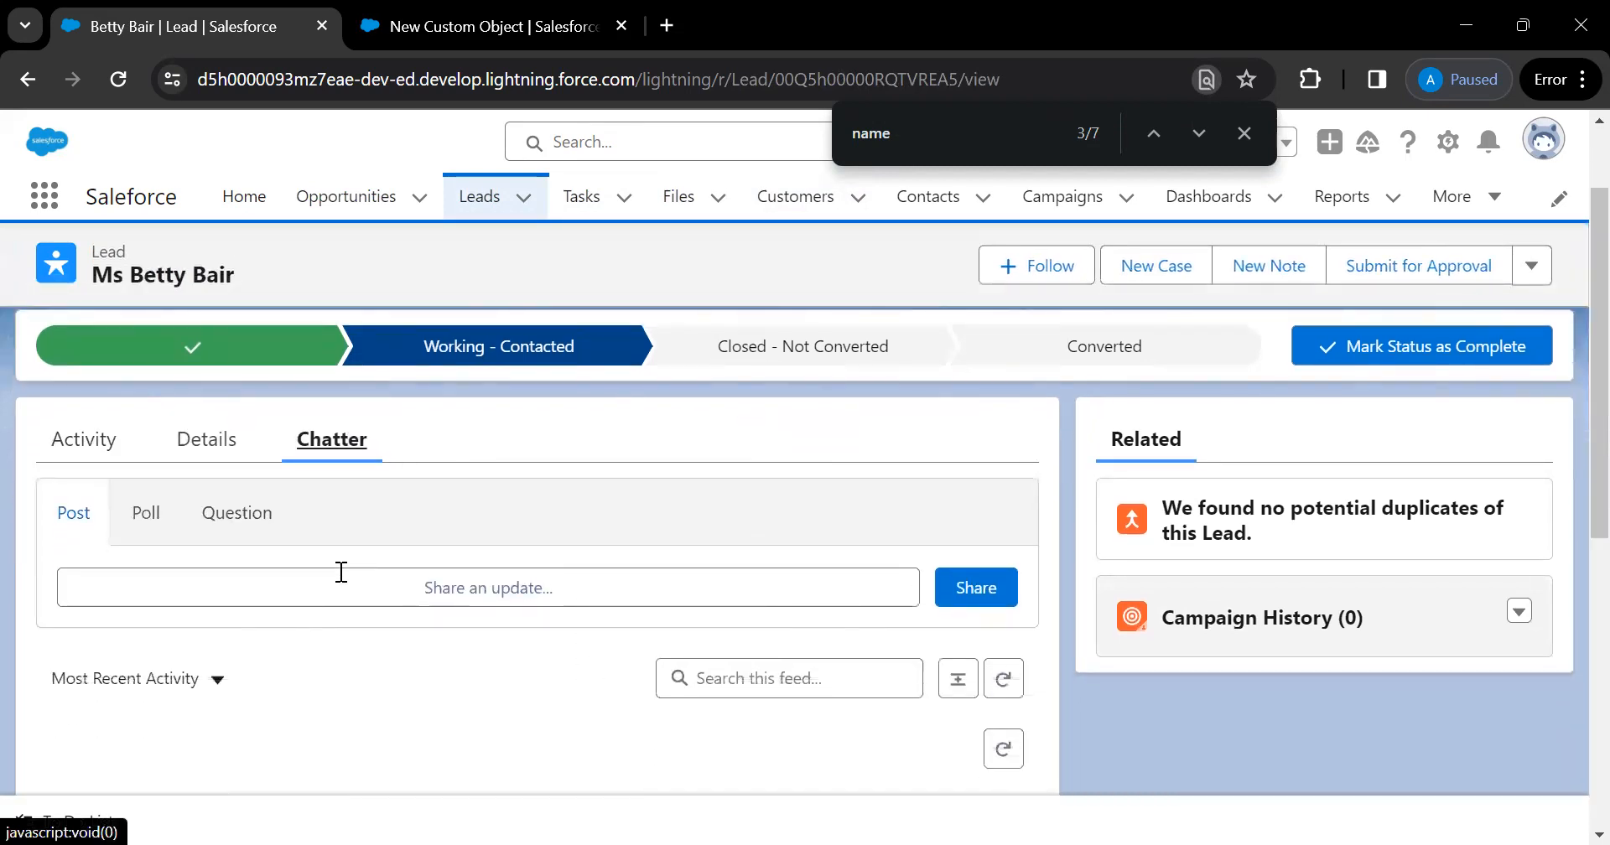
{"action": "scroll", "coordinate": [339, 584], "scroll_direction": "up", "scroll_amount": 1}
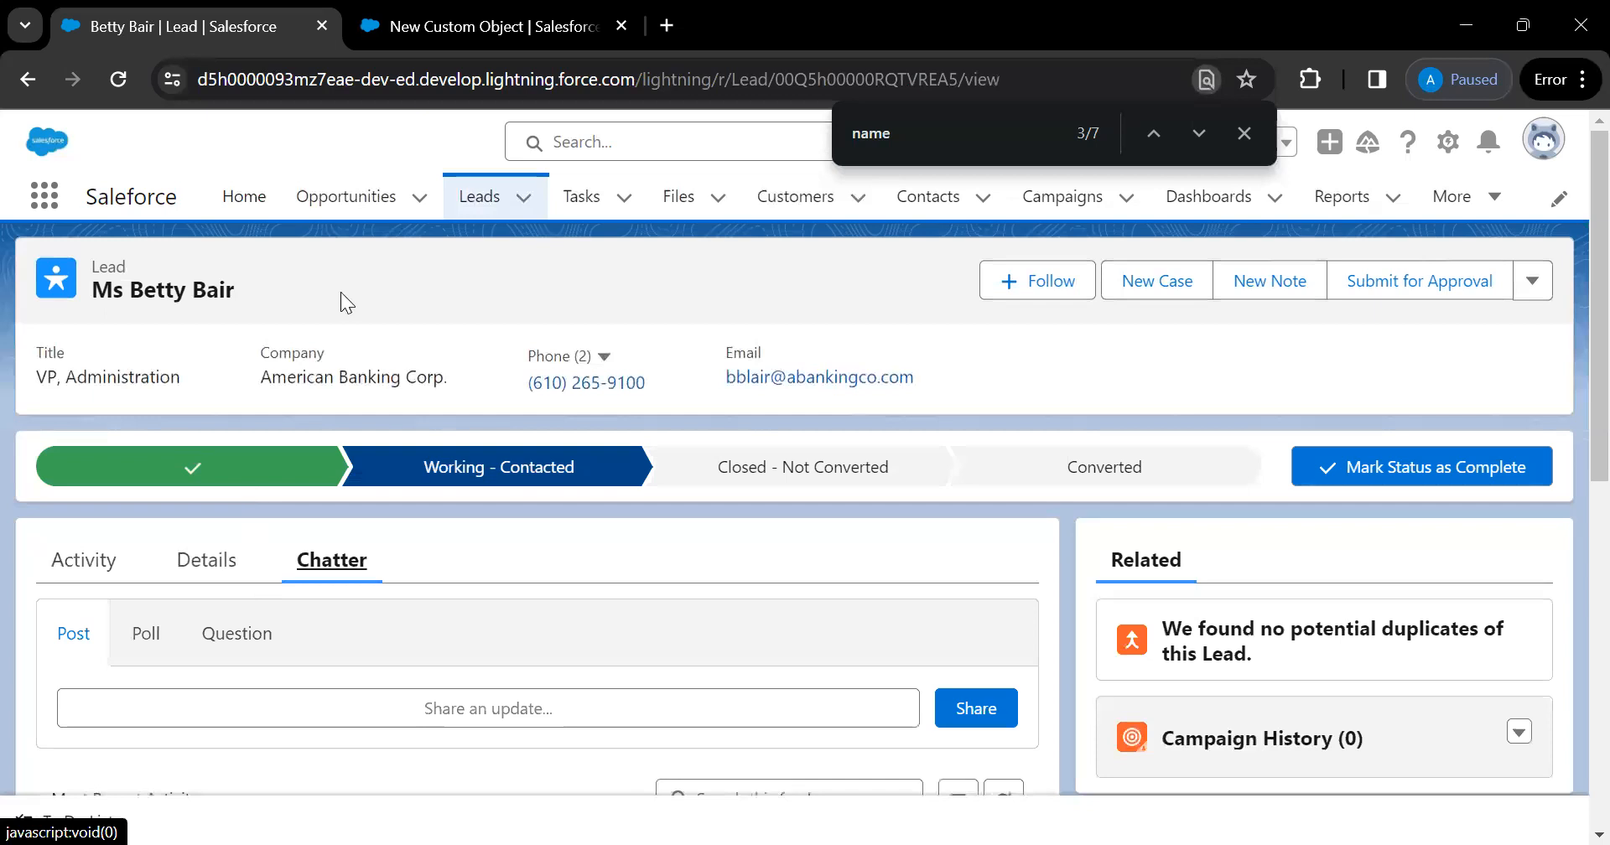
{"action": "key", "text": "ctrl+Tab"}
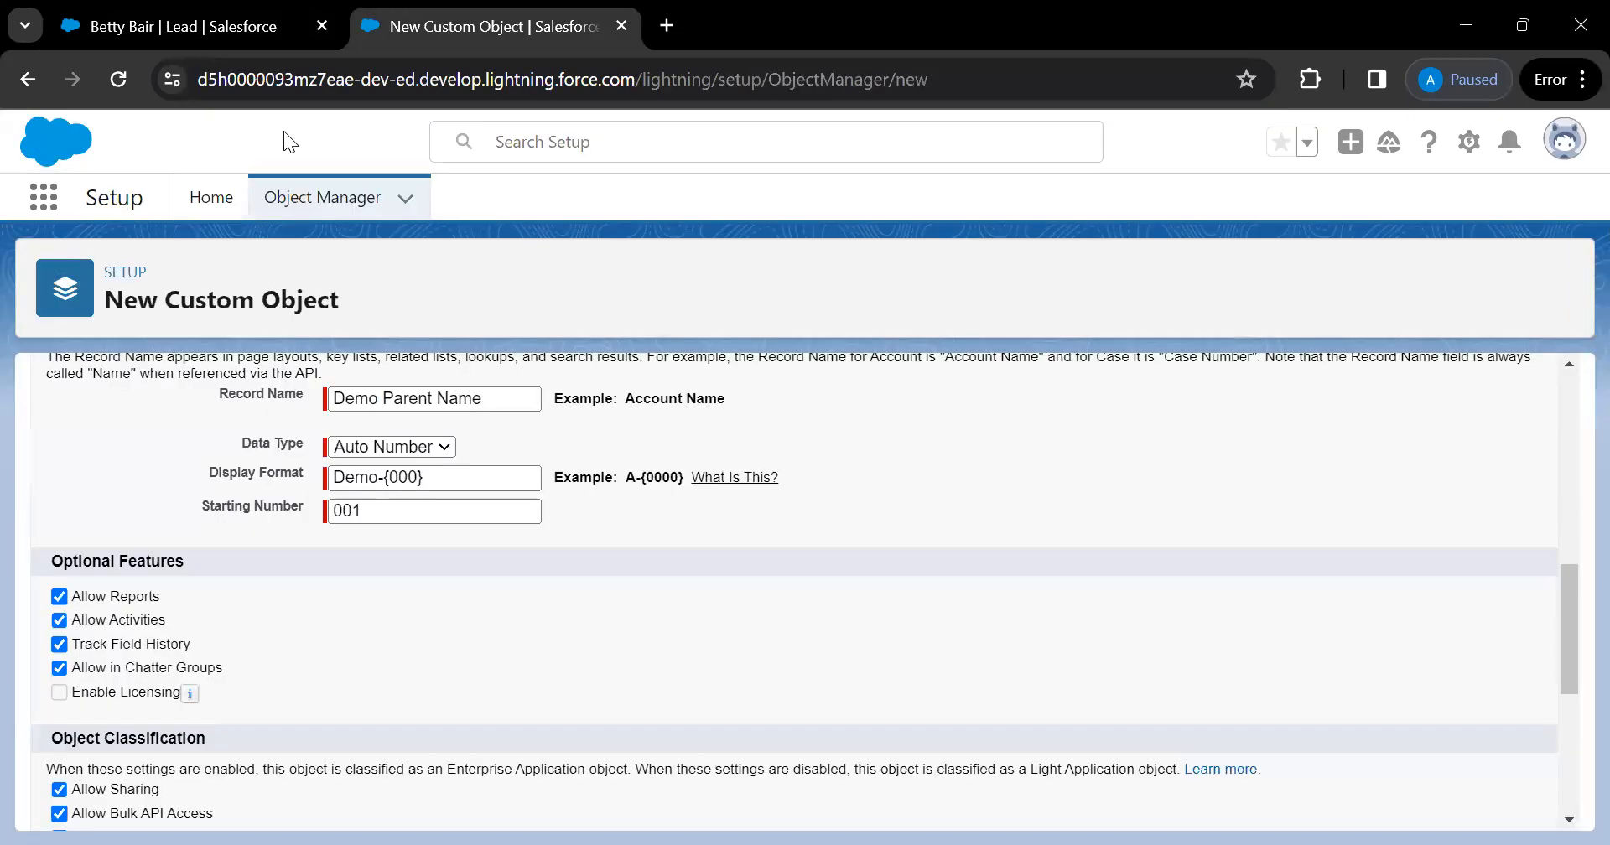
{"action": "mouse_move", "coordinate": [192, 696]}
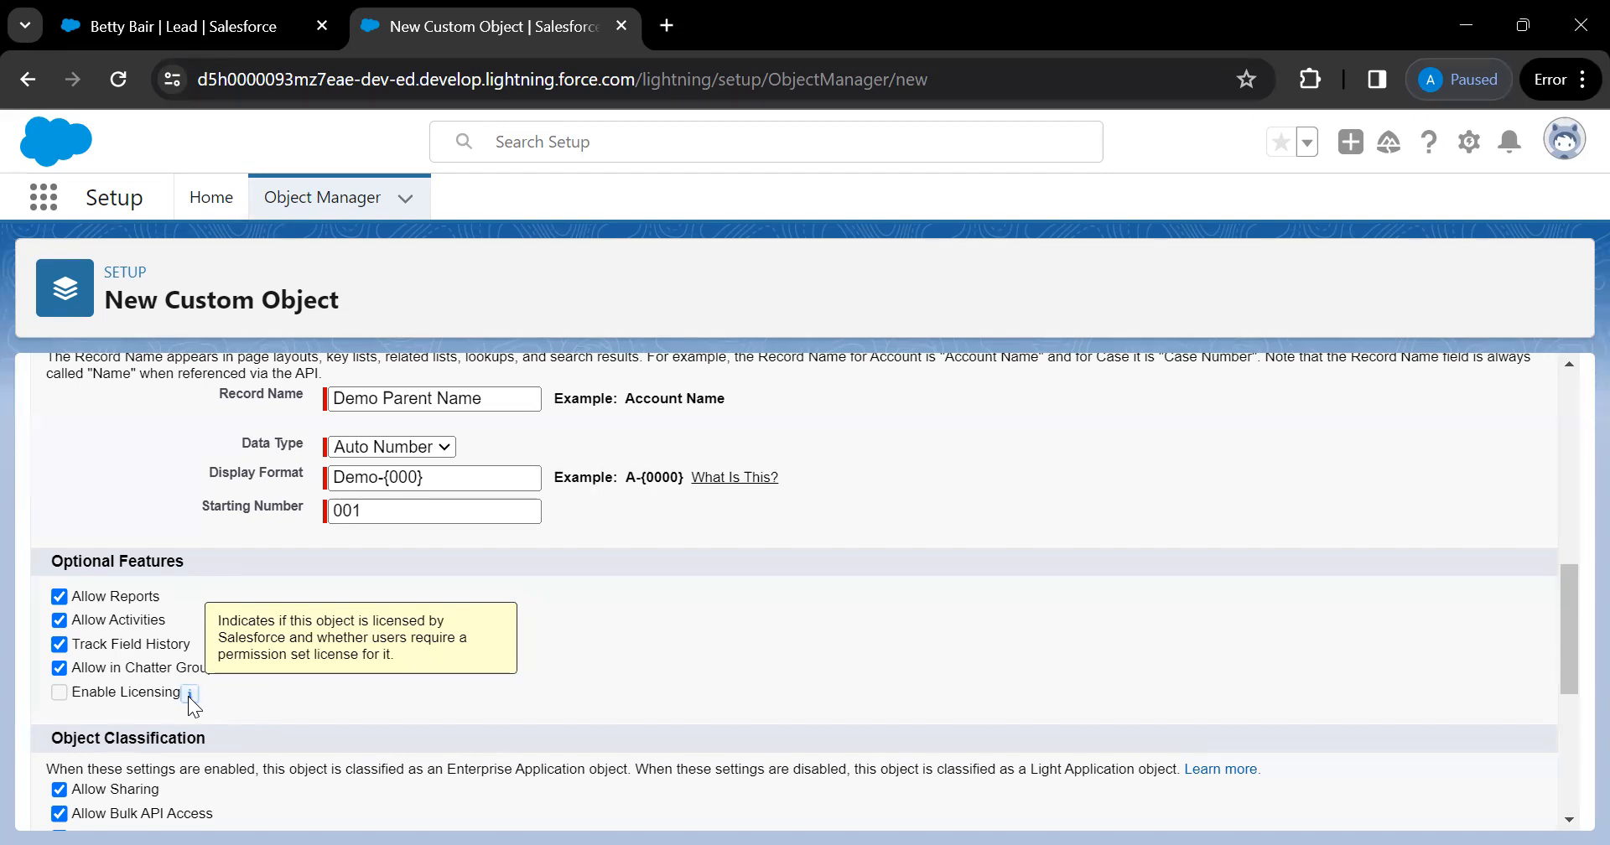
Review the new object's optional features, leaving object sharing enabled
{"action": "scroll", "coordinate": [608, 654], "scroll_direction": "up", "scroll_amount": 2}
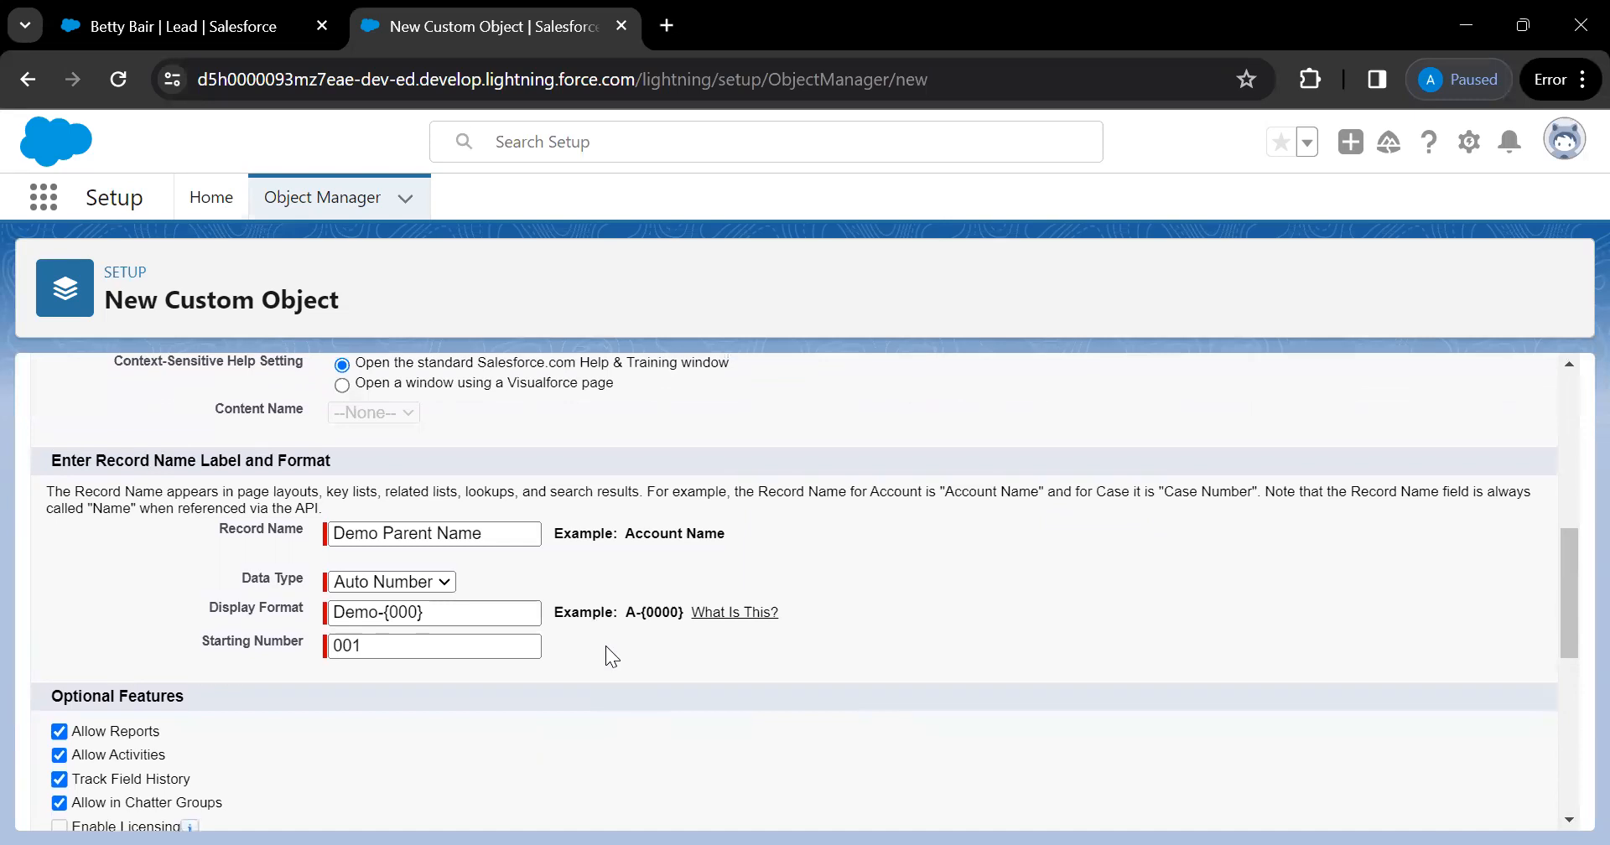
{"action": "scroll", "coordinate": [605, 645], "scroll_direction": "down", "scroll_amount": 1}
{"action": "scroll", "coordinate": [606, 645], "scroll_direction": "up", "scroll_amount": 7}
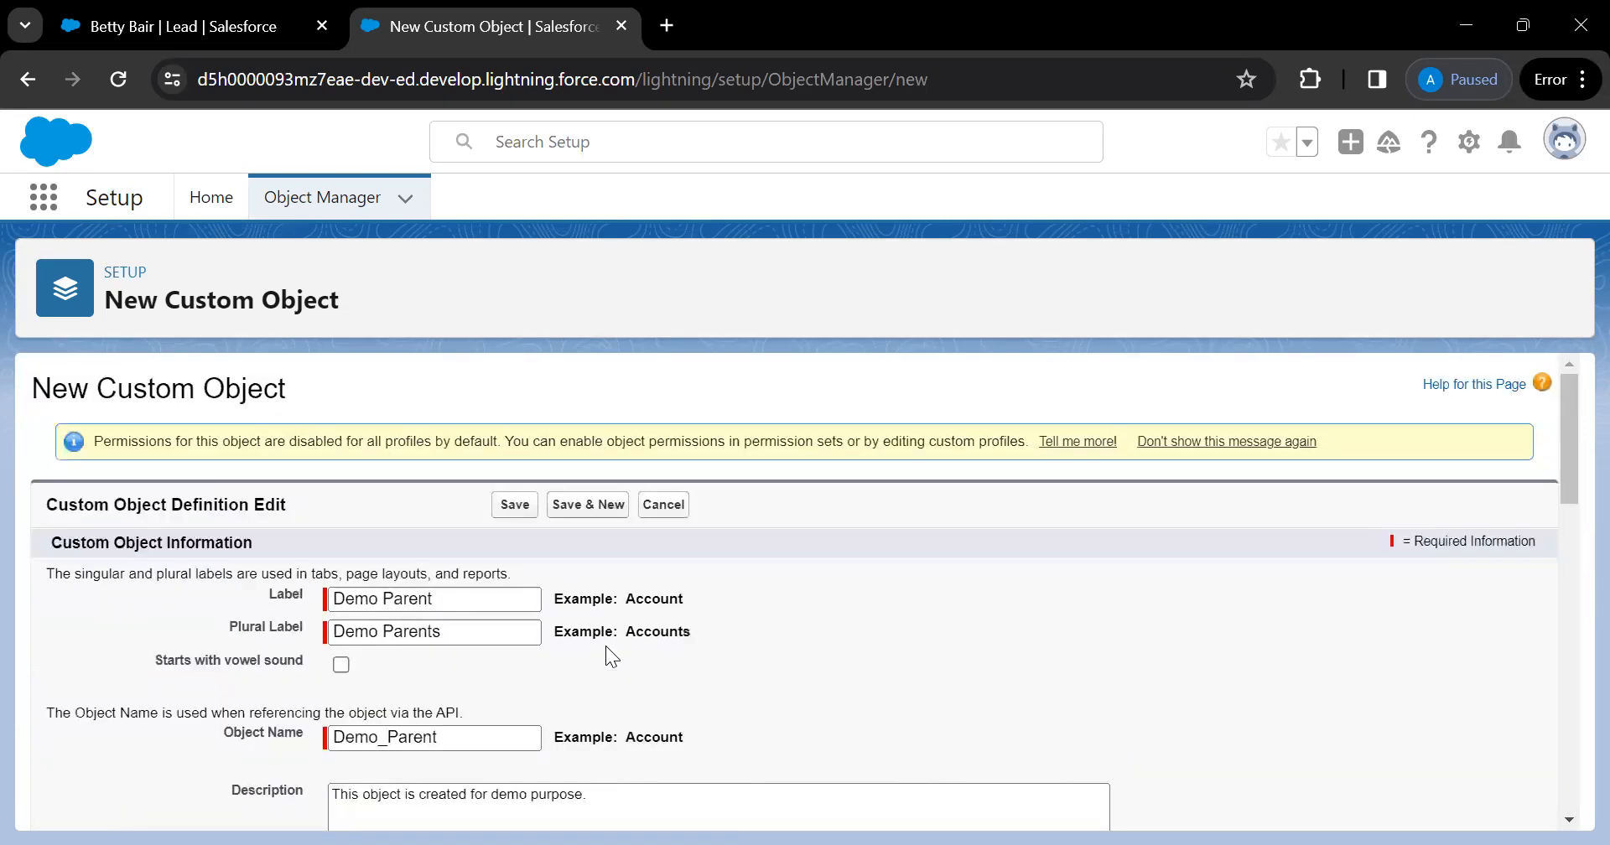
{"action": "scroll", "coordinate": [607, 655], "scroll_direction": "down", "scroll_amount": 6}
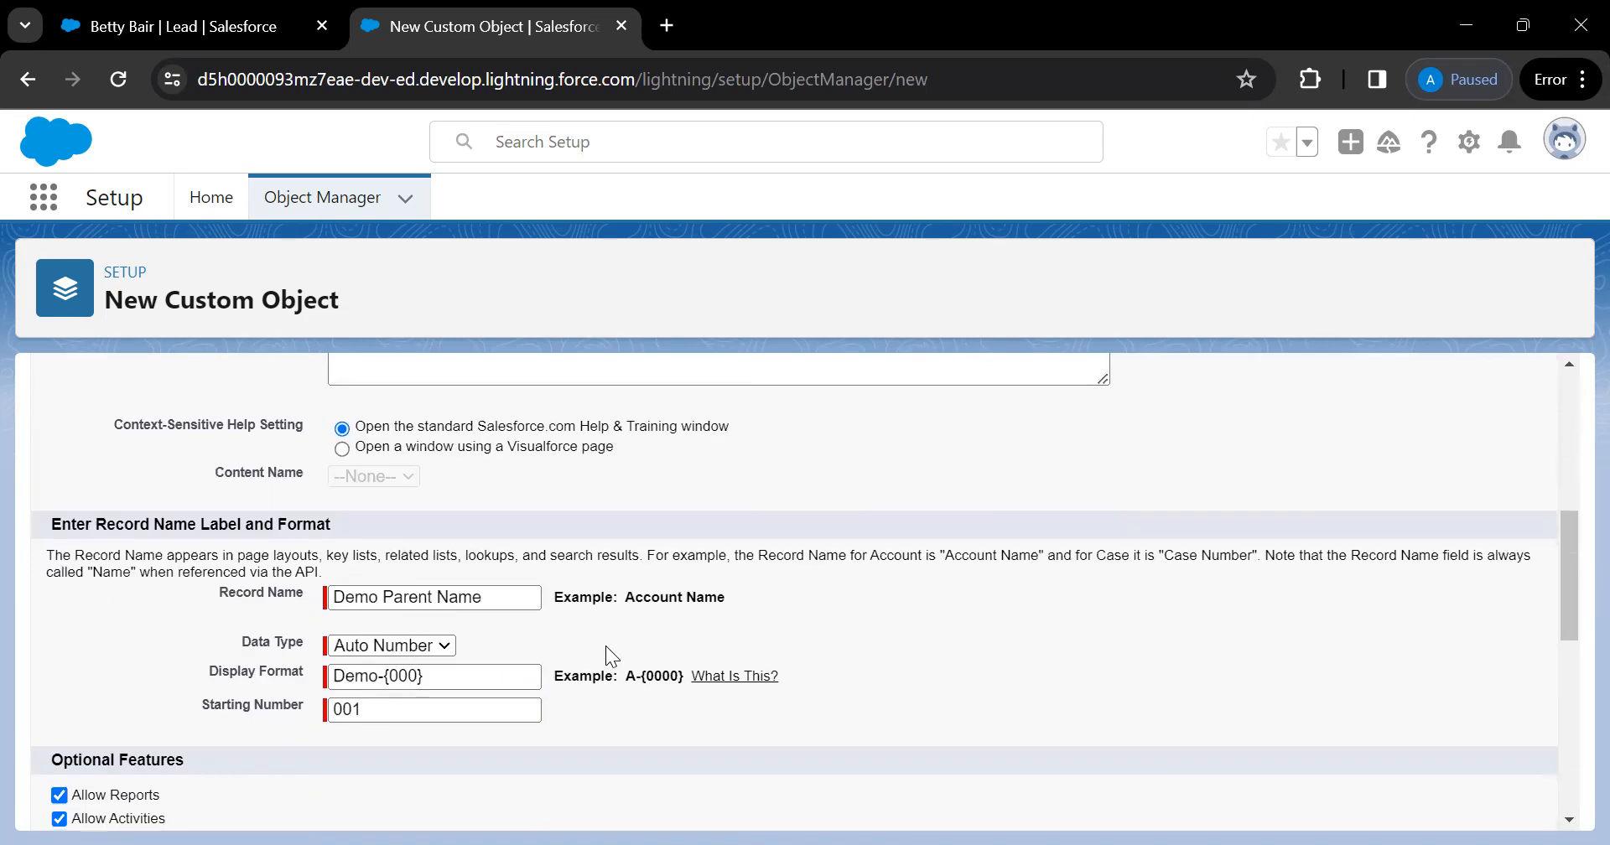
{"action": "scroll", "coordinate": [605, 646], "scroll_direction": "down", "scroll_amount": 2}
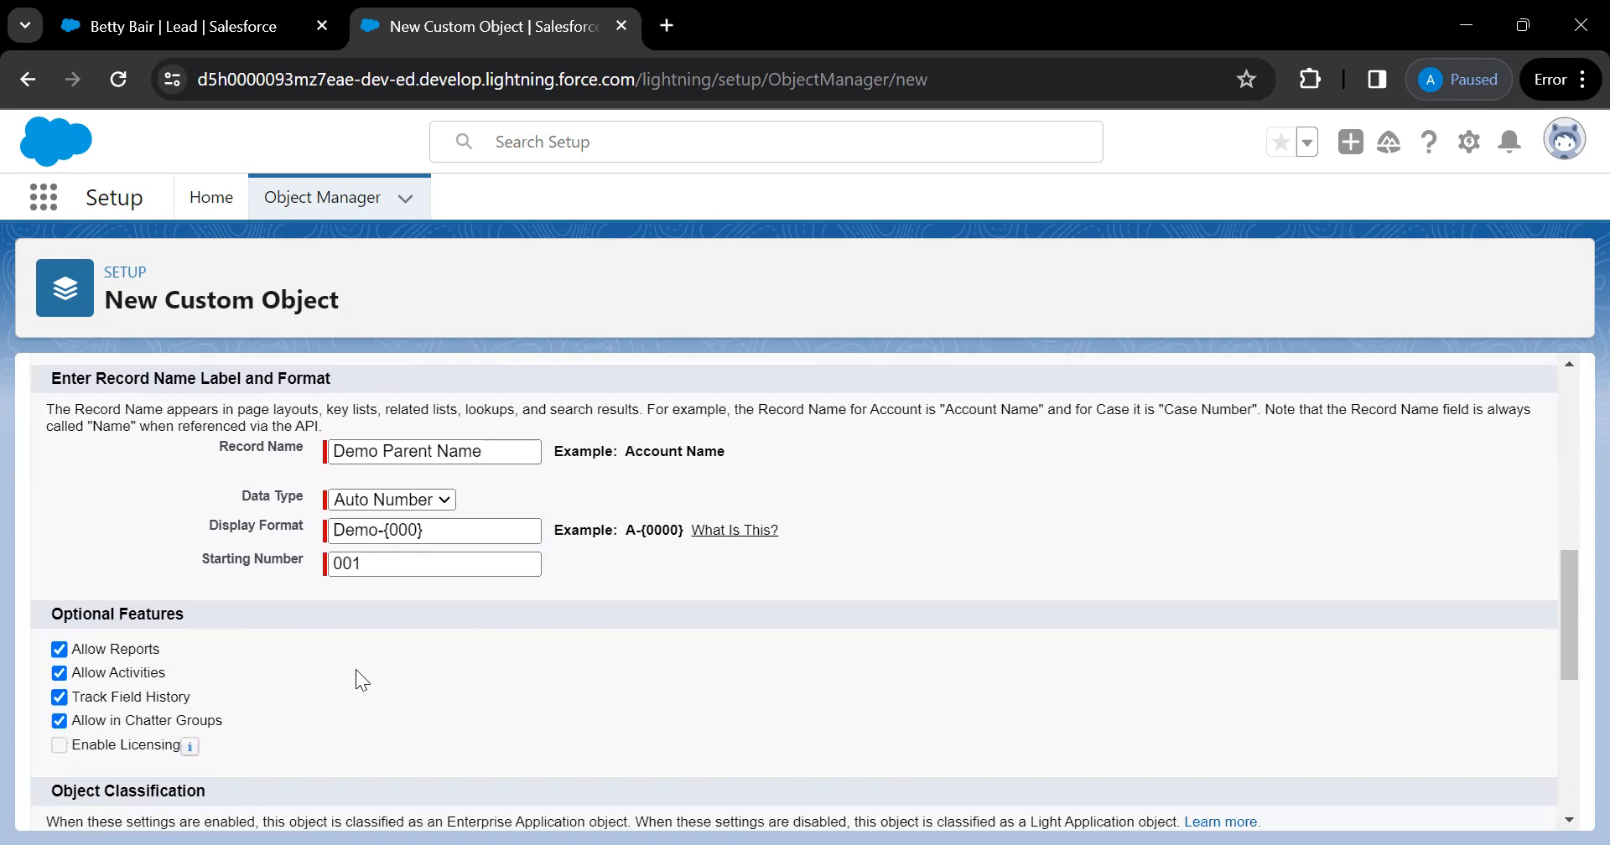
{"action": "scroll", "coordinate": [355, 669], "scroll_direction": "down", "scroll_amount": 2}
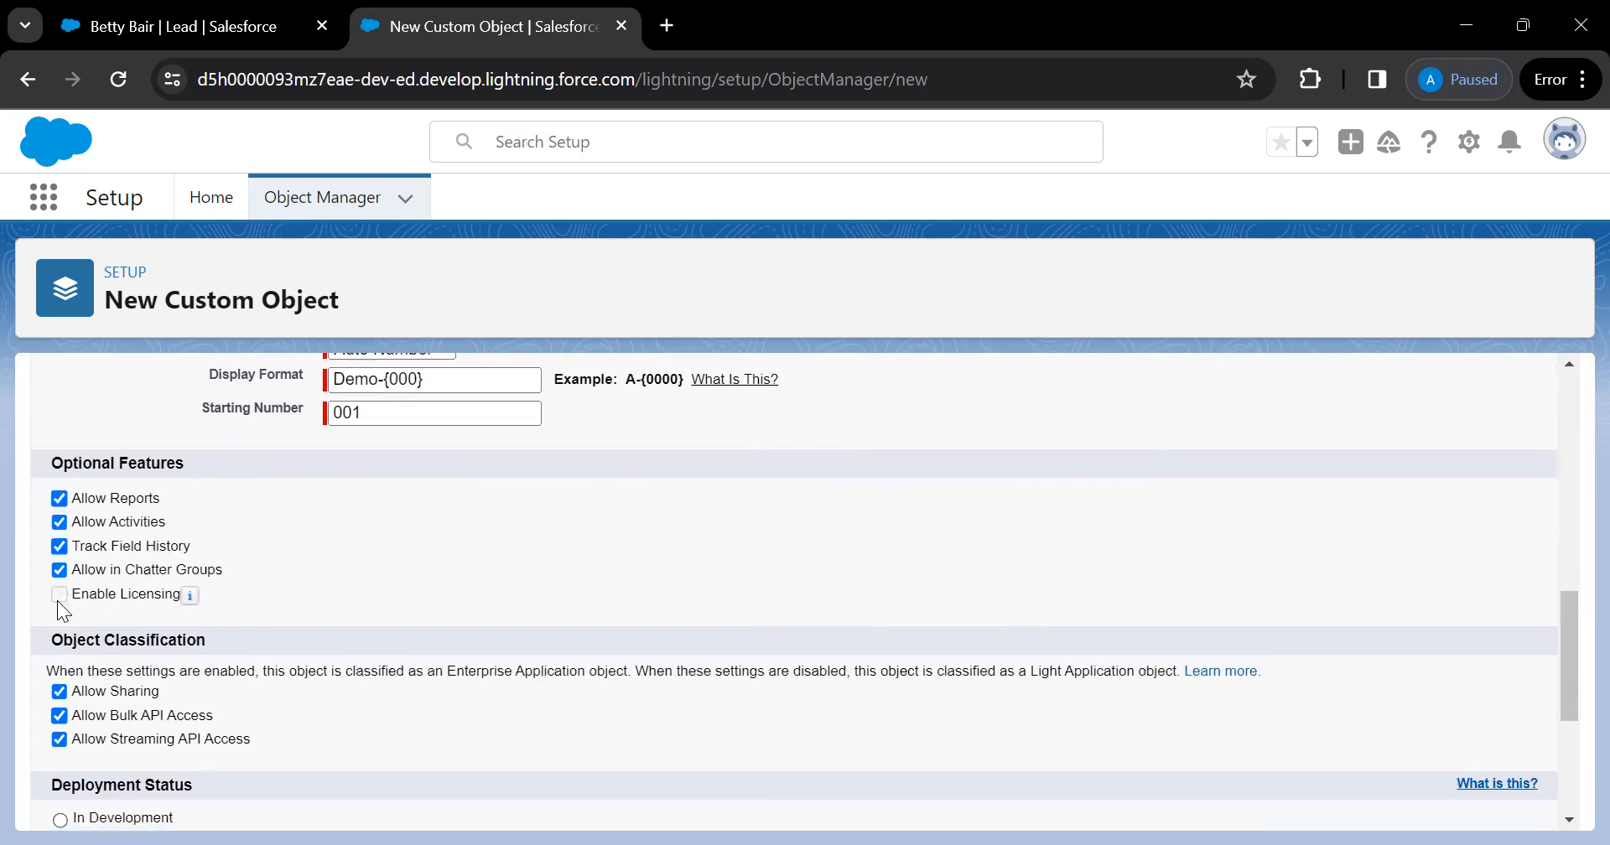
{"action": "scroll", "coordinate": [288, 624], "scroll_direction": "down", "scroll_amount": 1}
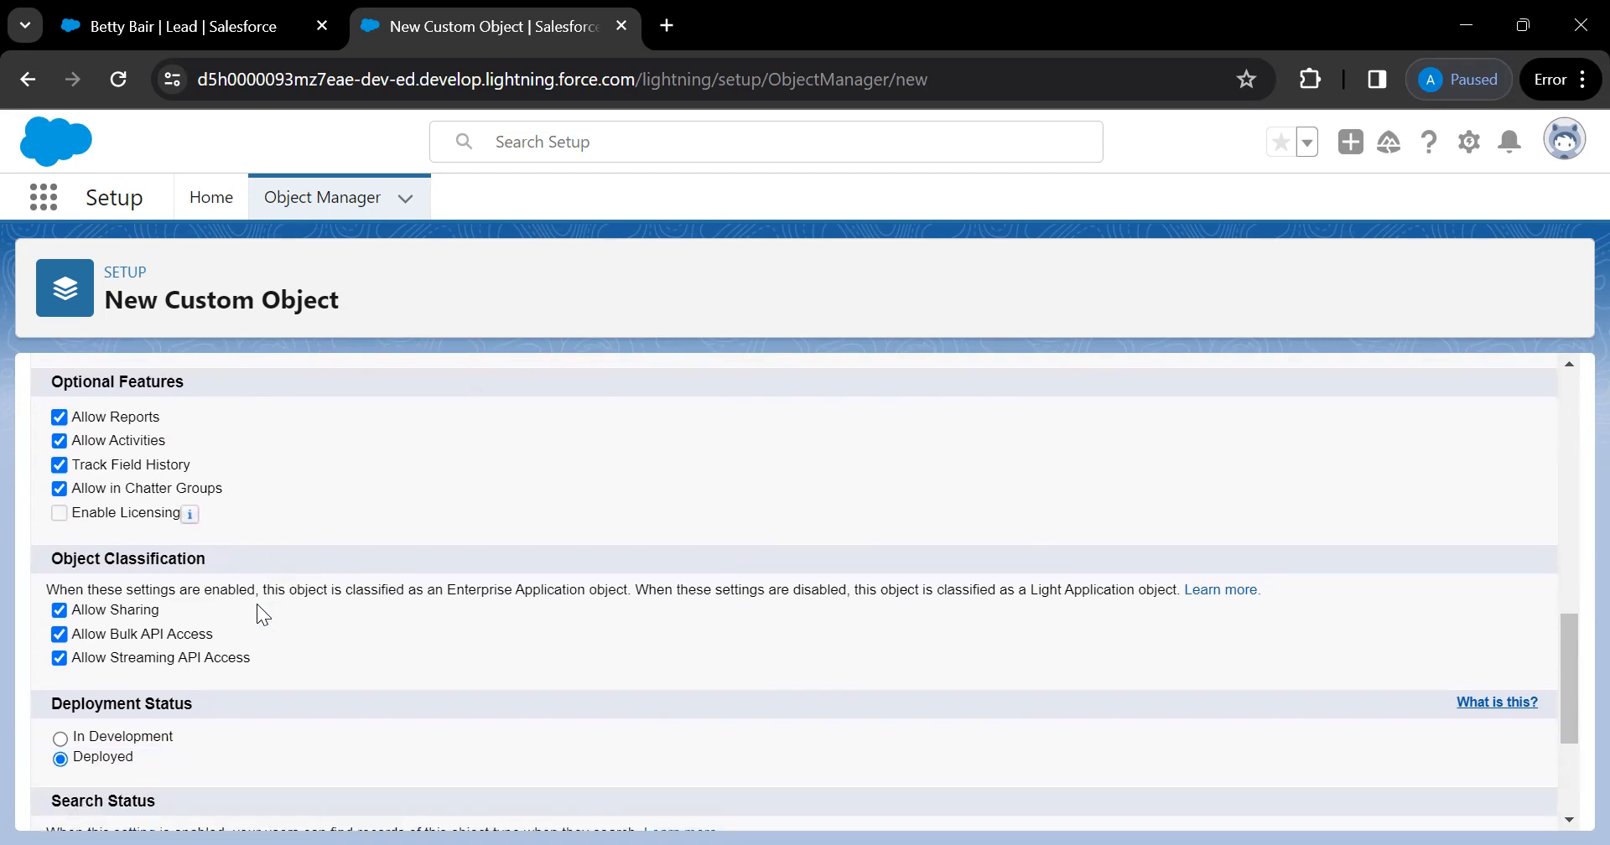
{"action": "scroll", "coordinate": [258, 606], "scroll_direction": "down", "scroll_amount": 1}
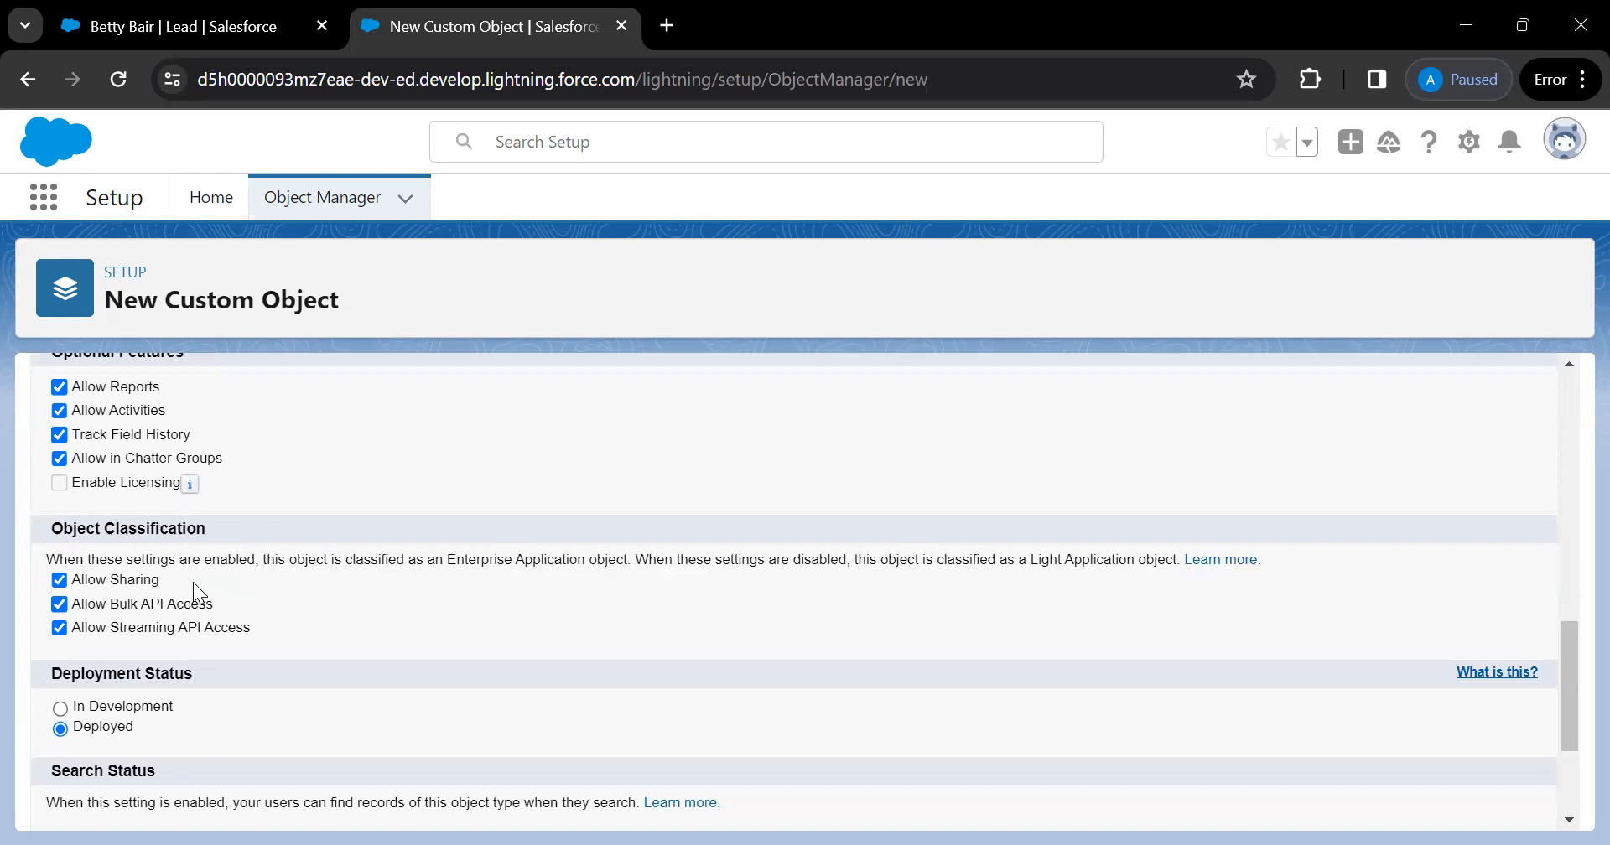
{"action": "left_click", "coordinate": [56, 578]}
{"action": "left_click", "coordinate": [57, 579]}
Keep the deployment status at Deployed and enable Allow Search for the object
{"action": "scroll", "coordinate": [134, 632], "scroll_direction": "down", "scroll_amount": 1}
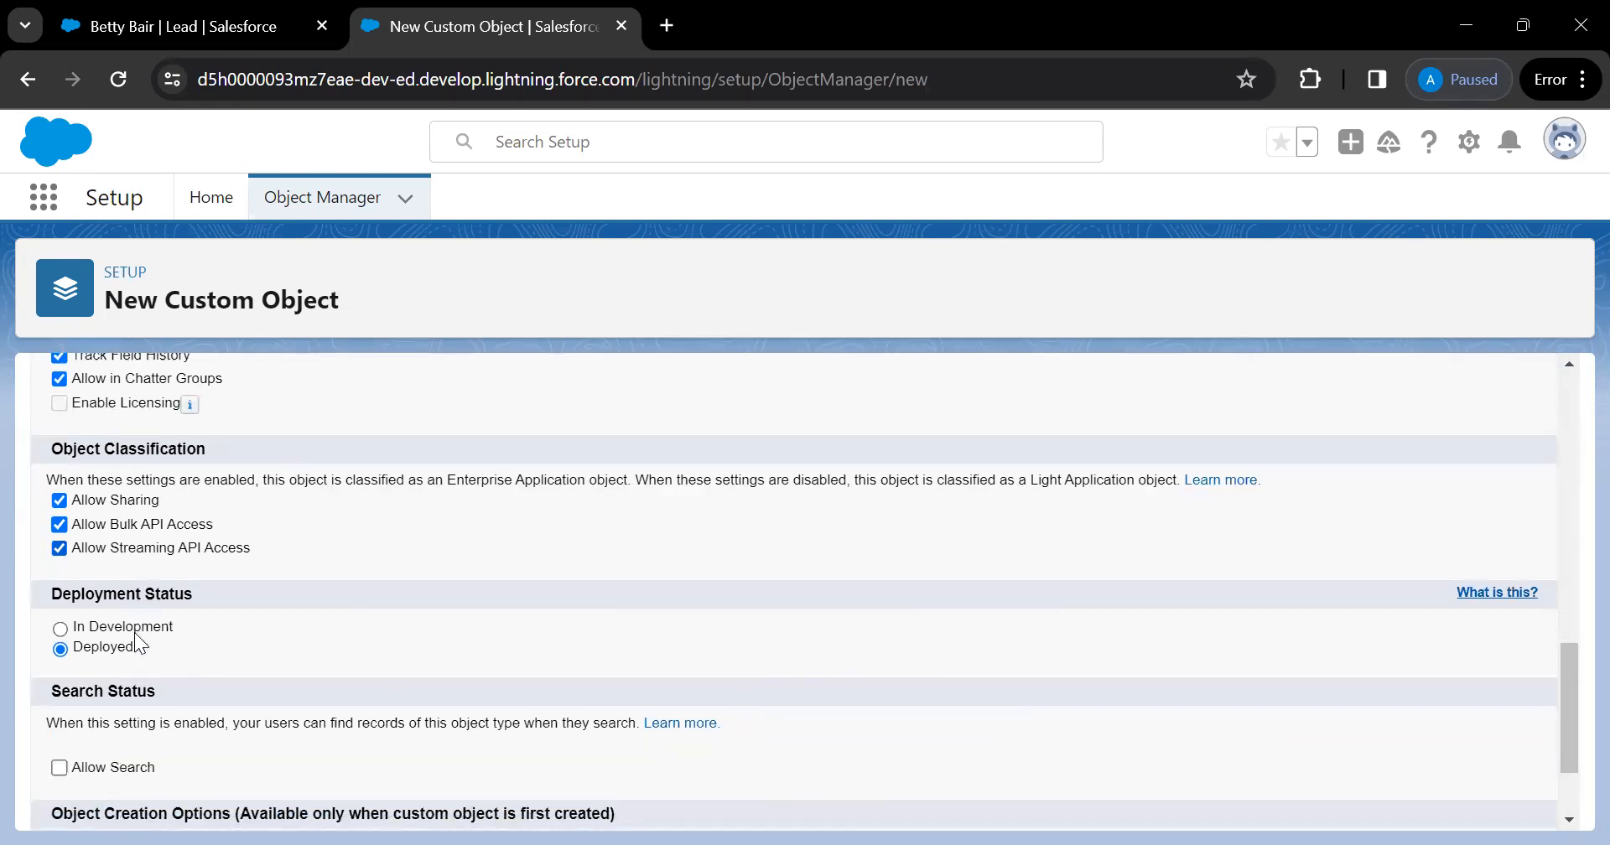
{"action": "scroll", "coordinate": [136, 635], "scroll_direction": "down", "scroll_amount": 1}
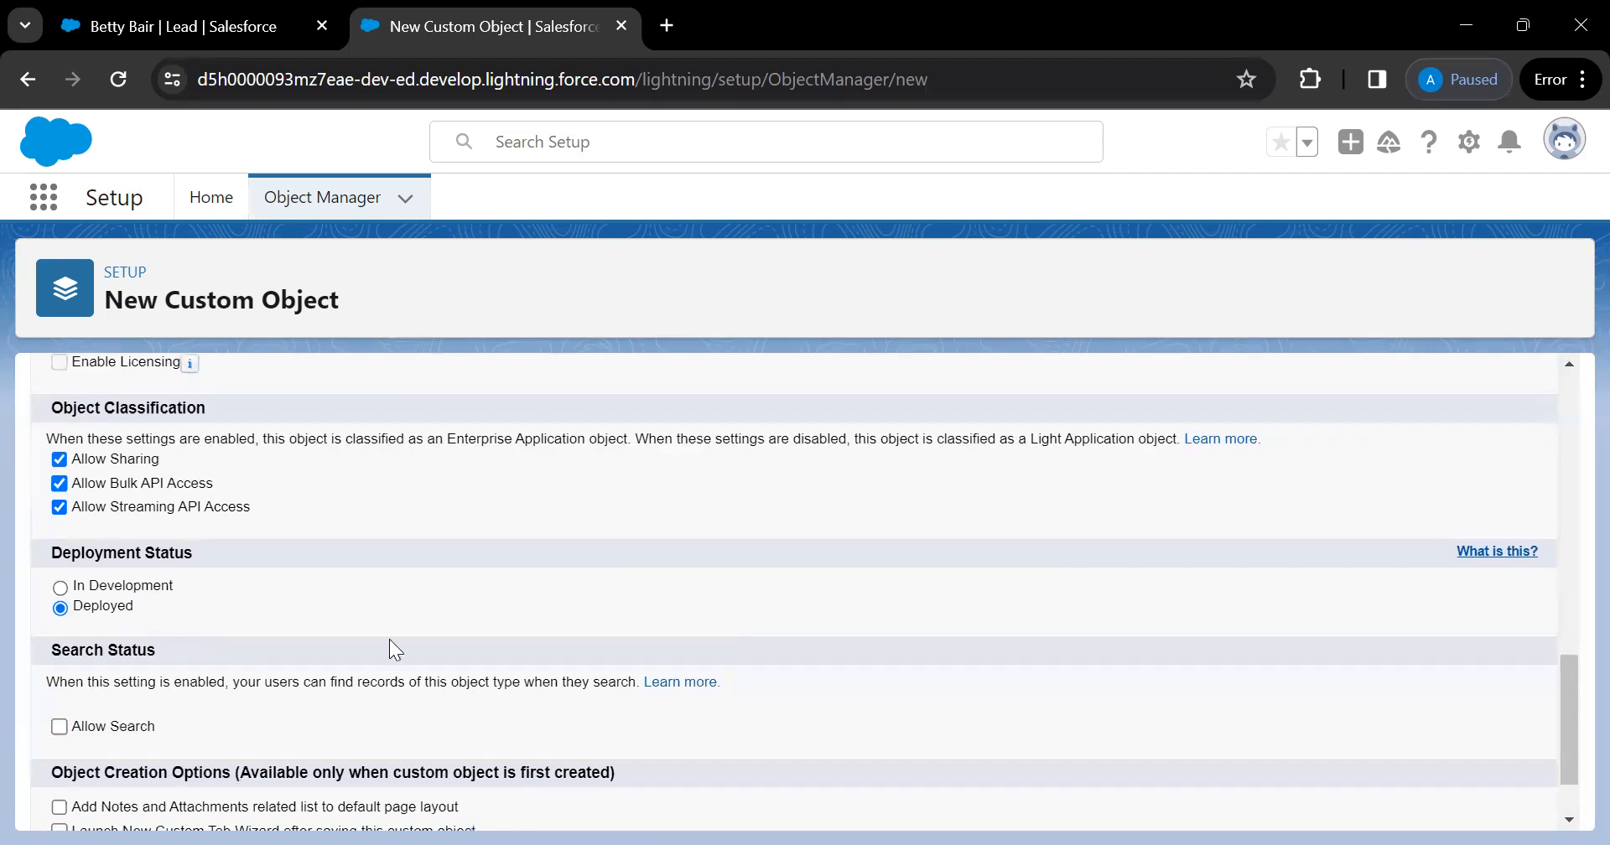
{"action": "scroll", "coordinate": [453, 642], "scroll_direction": "down", "scroll_amount": 1}
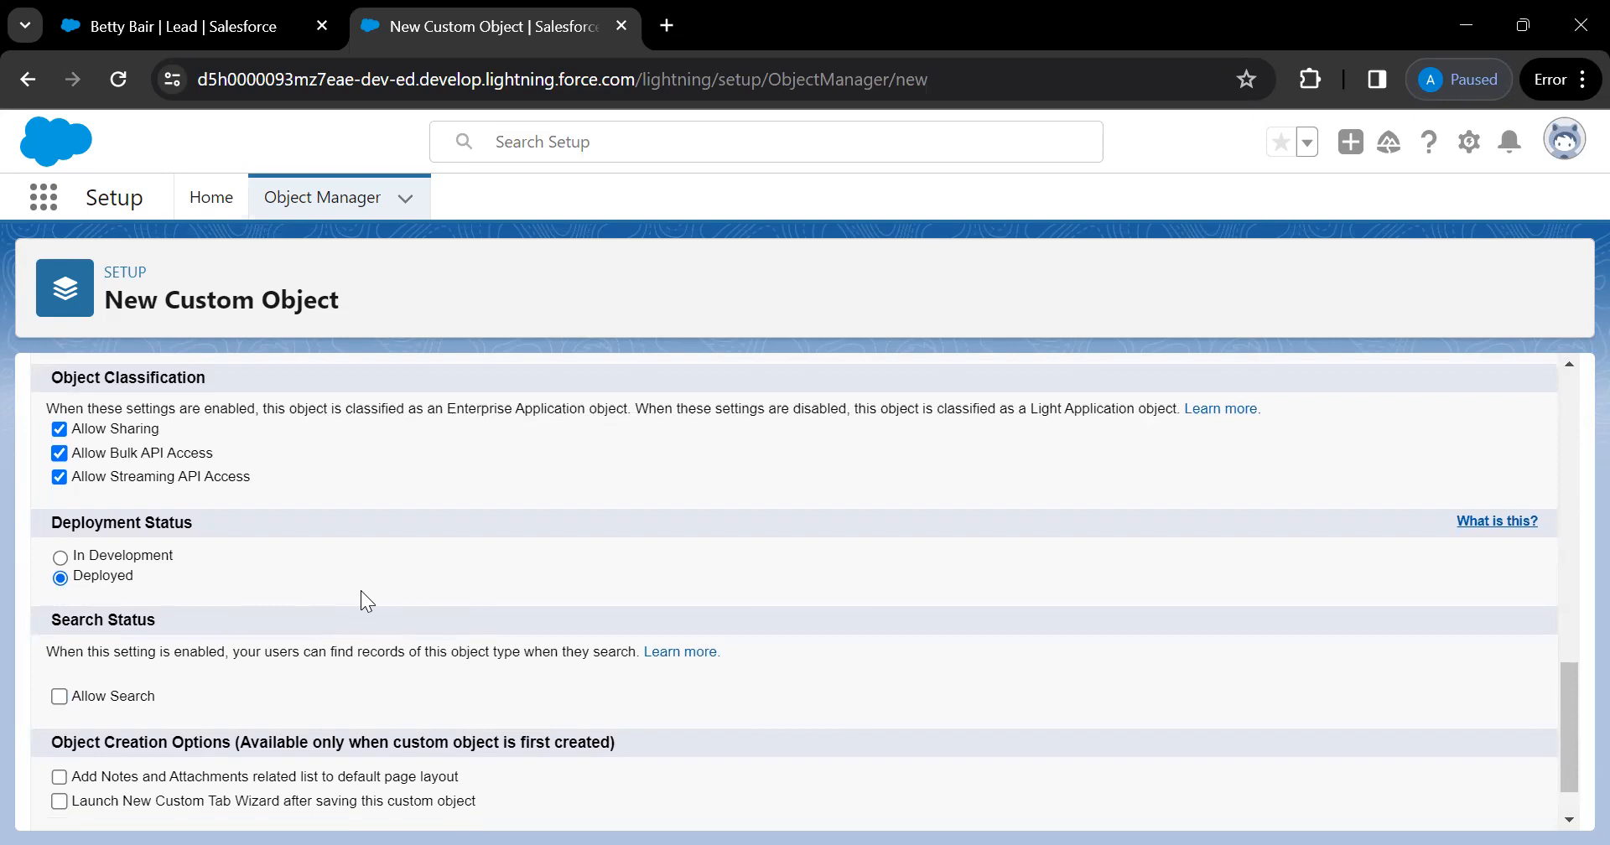
{"action": "scroll", "coordinate": [360, 591], "scroll_direction": "down", "scroll_amount": 1}
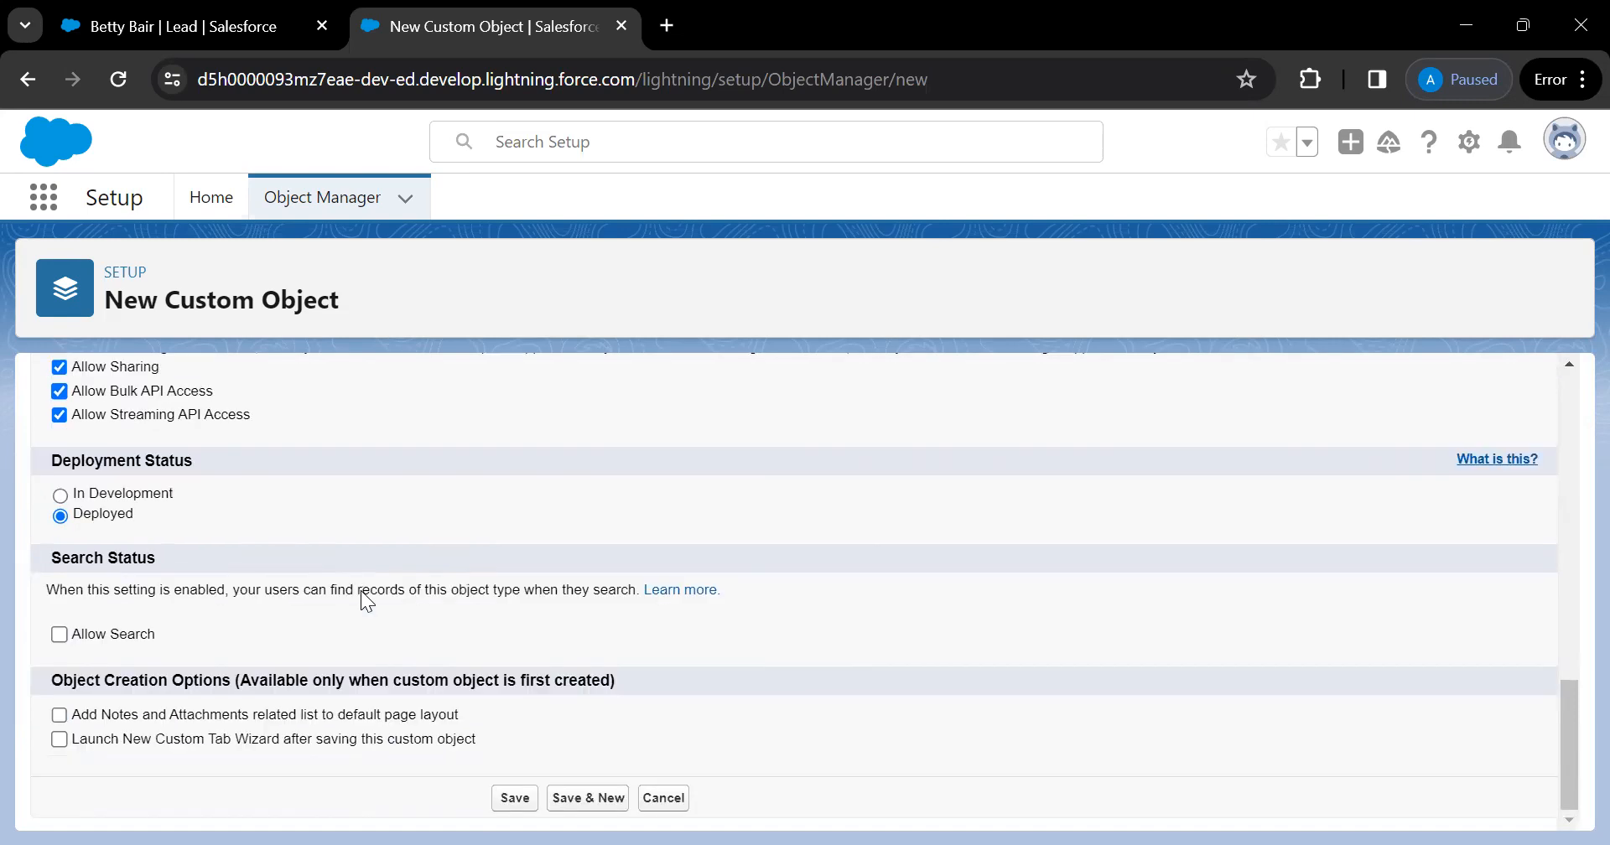
{"action": "left_click", "coordinate": [60, 495]}
{"action": "left_click", "coordinate": [60, 516]}
{"action": "left_click", "coordinate": [60, 636]}
From the lead record, run a global search for a person's name
{"action": "left_click", "coordinate": [180, 26]}
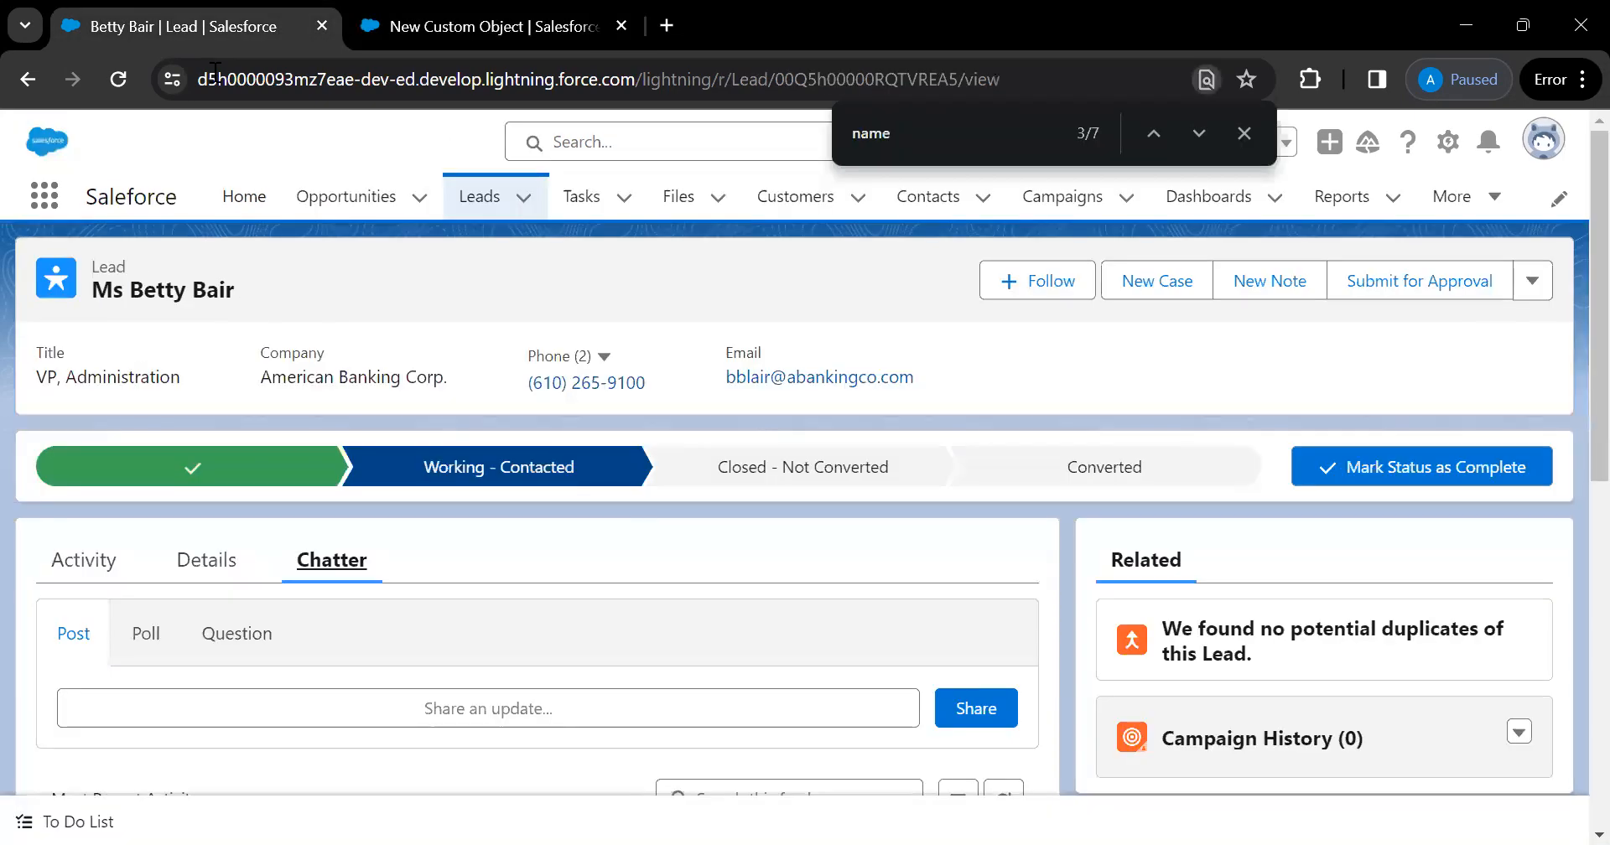
{"action": "left_click", "coordinate": [633, 155]}
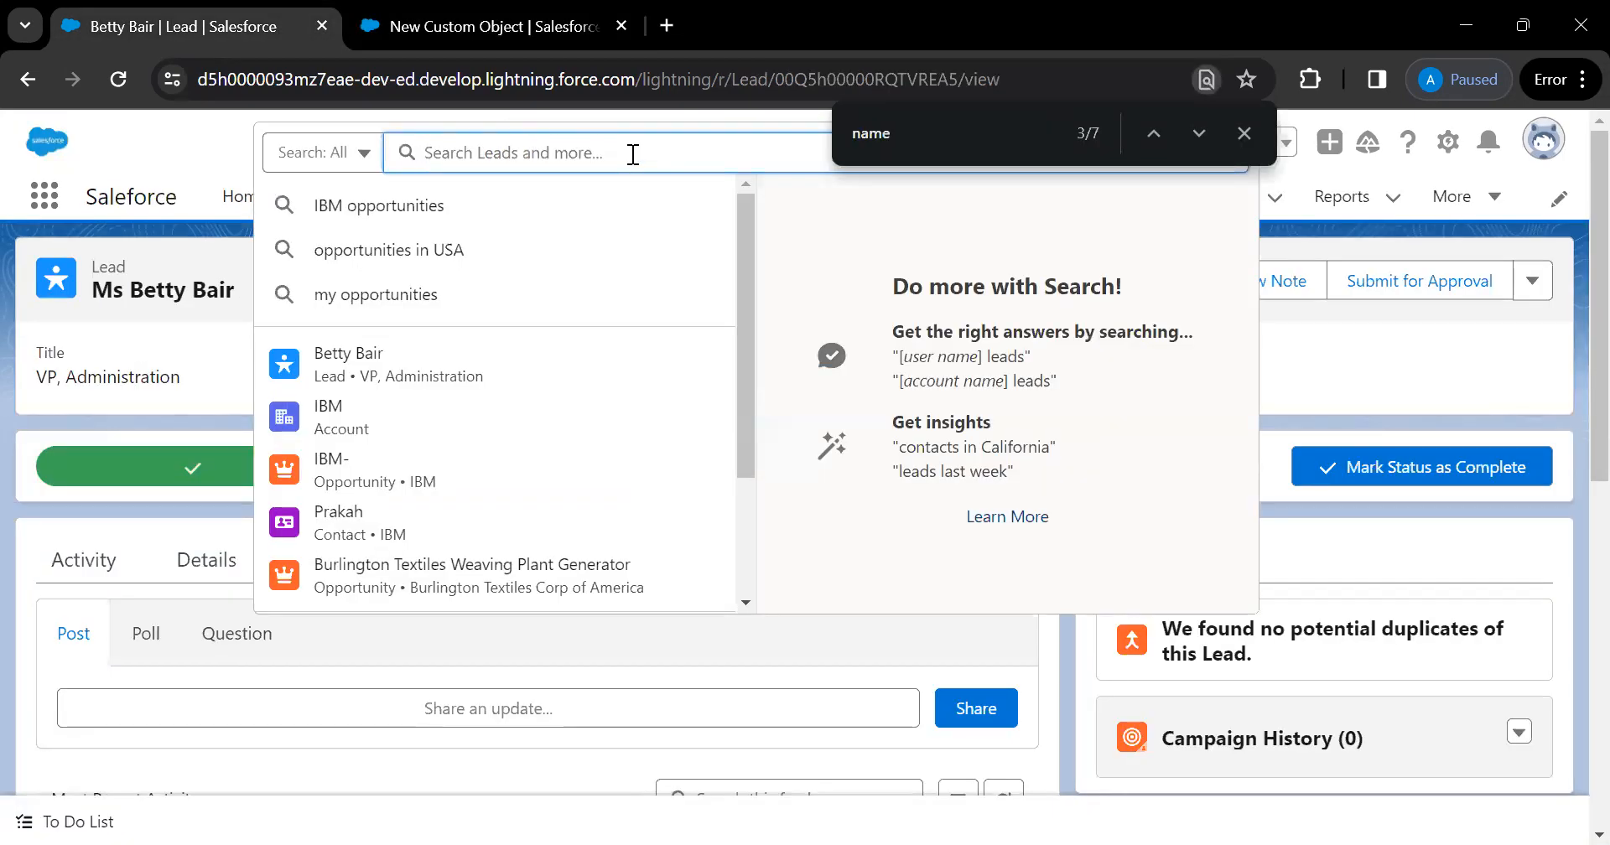
{"action": "left_click", "coordinate": [209, 138]}
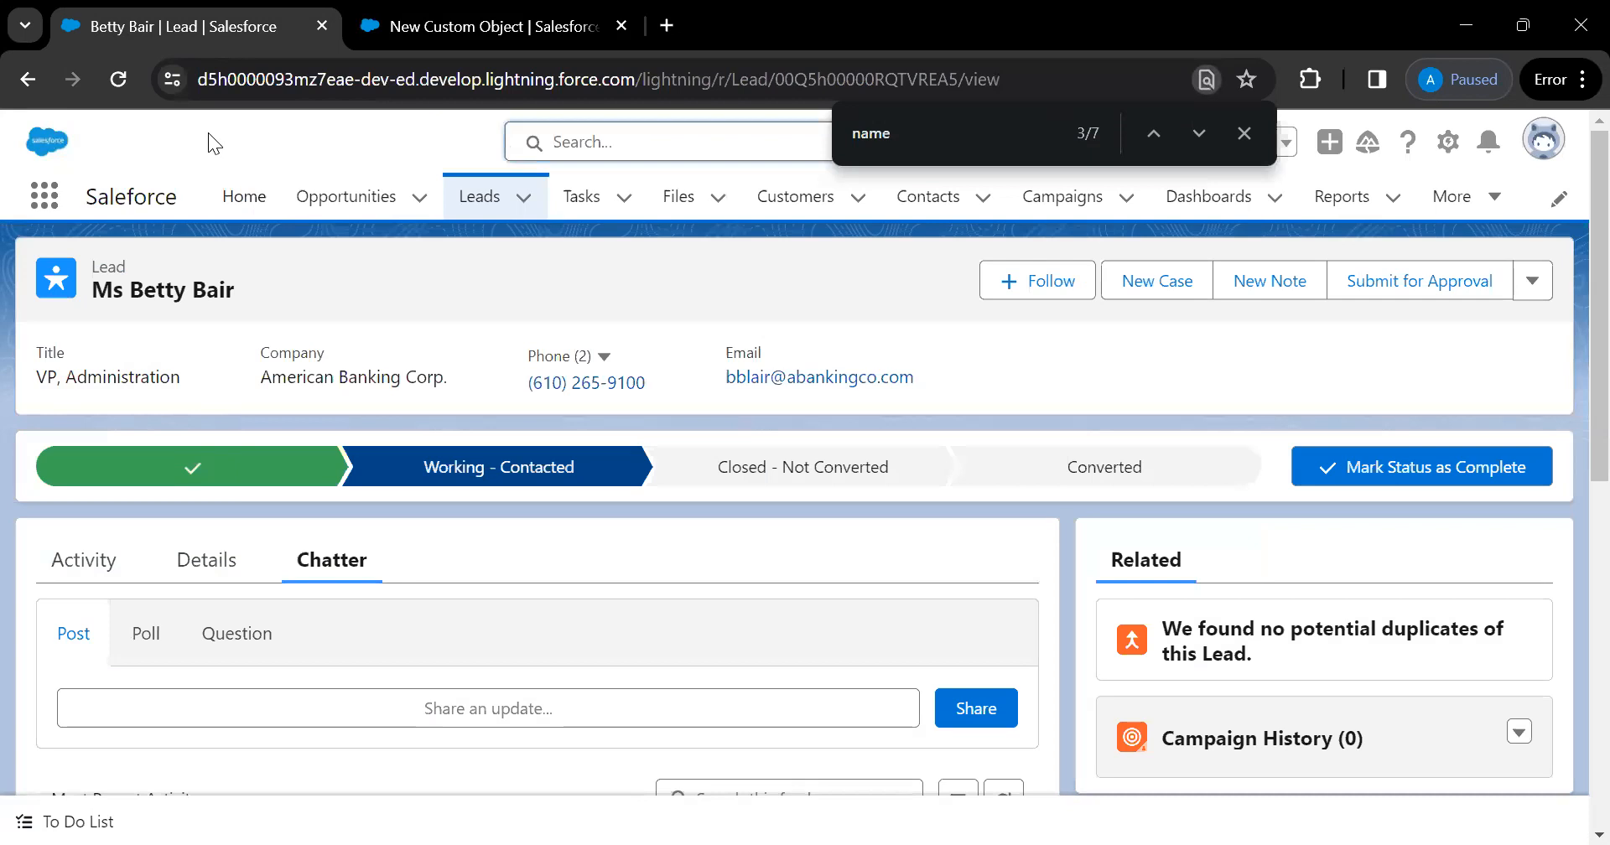
{"action": "left_click", "coordinate": [592, 139]}
{"action": "type", "text": "tes"}
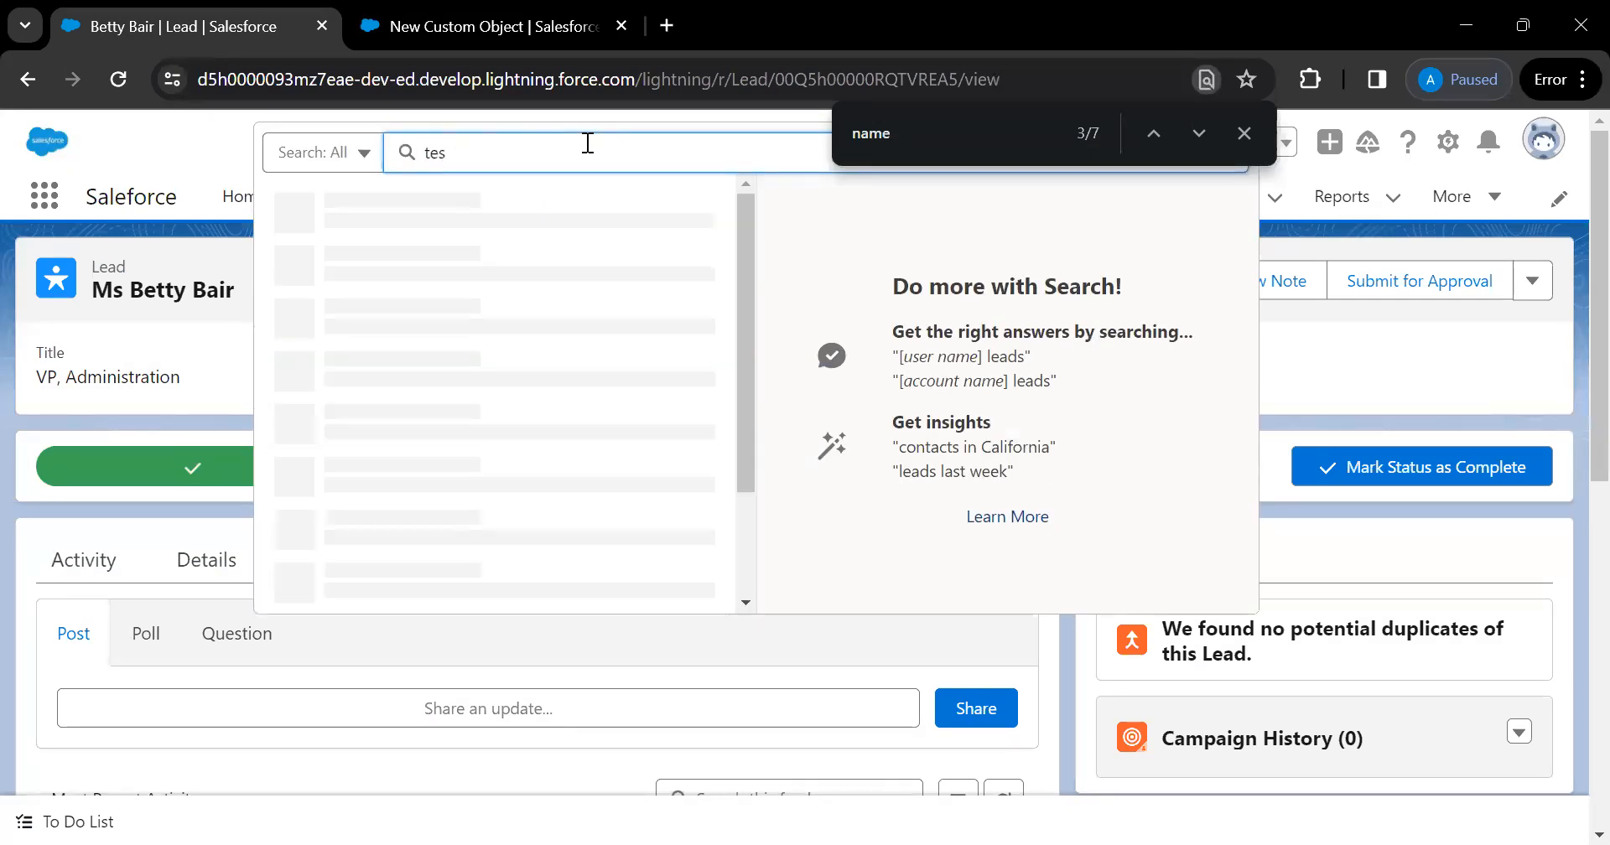
{"action": "key", "text": "BackSpace"}
{"action": "key", "text": "BackSpace"}
{"action": "key", "text": "BackSpace"}
{"action": "type", "text": "prave"}
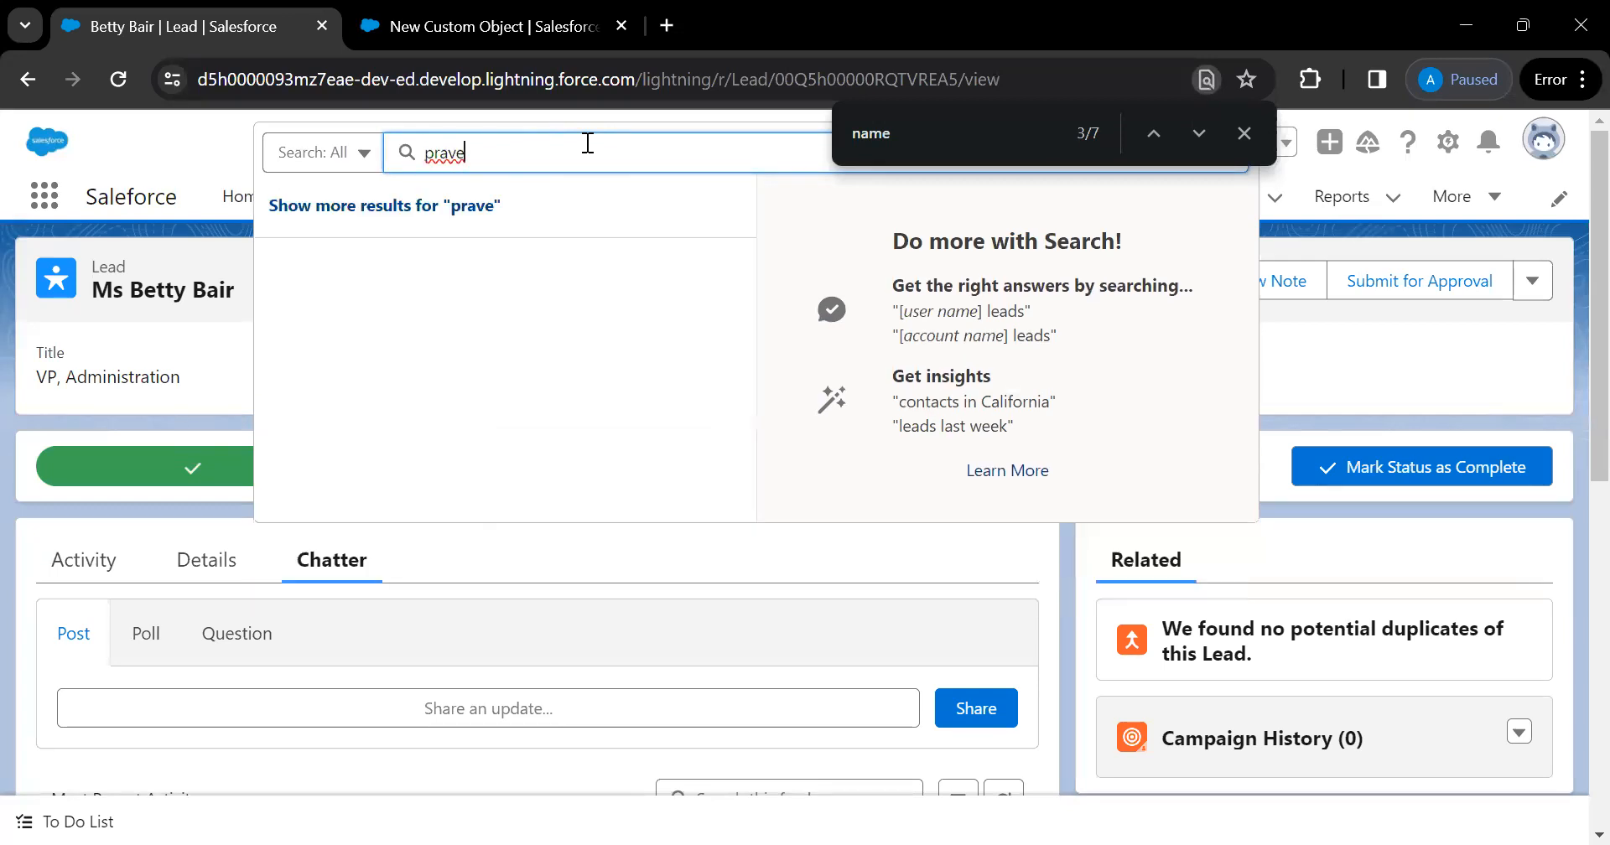
{"action": "key", "text": "Return"}
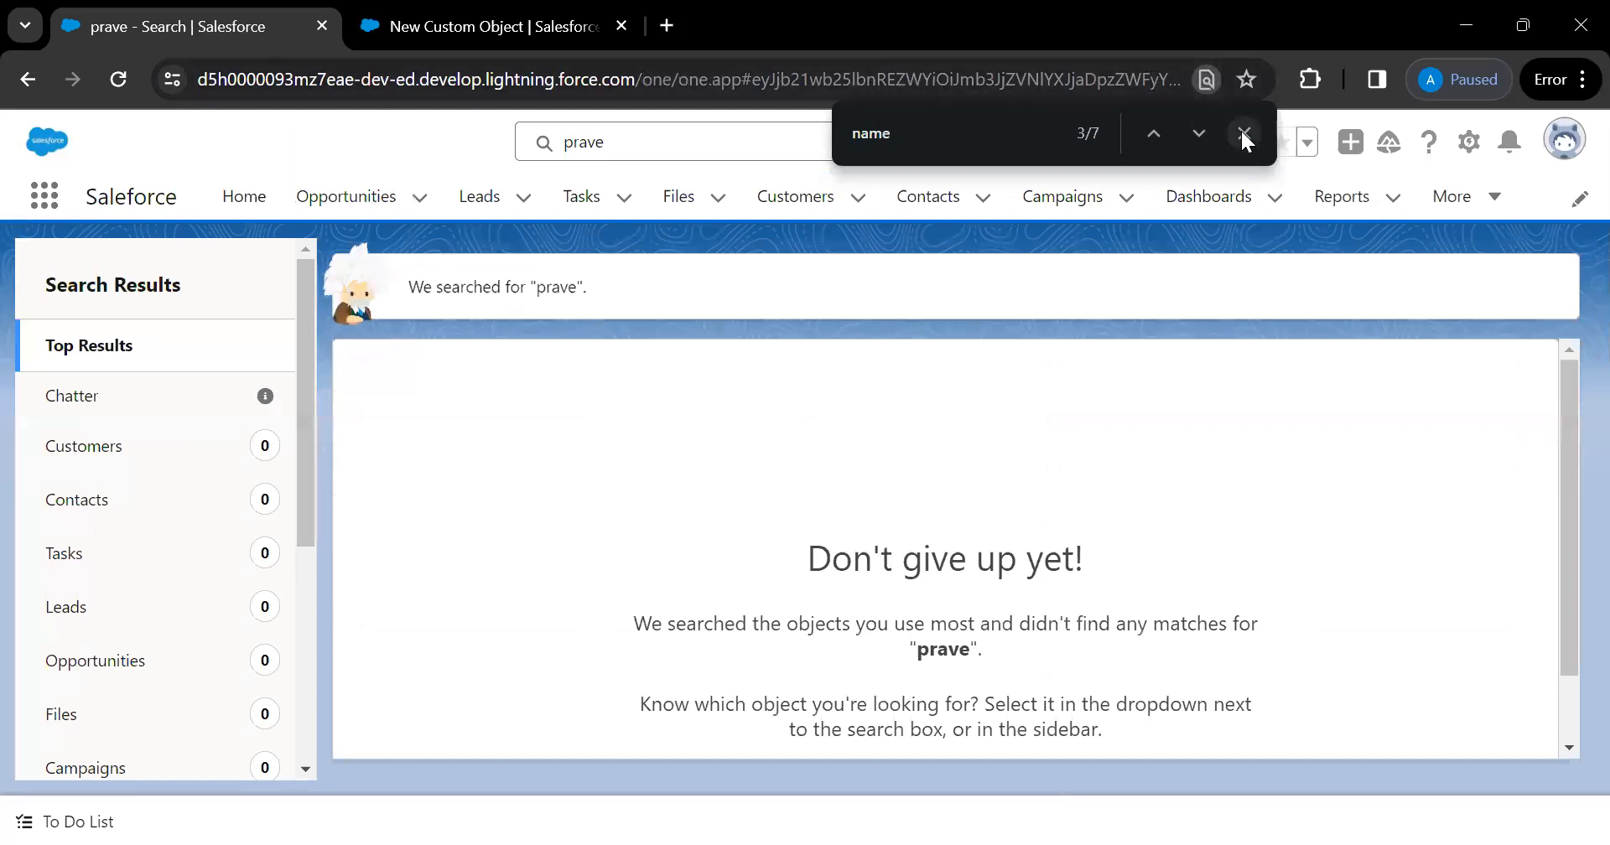
Correct the name search and open the first salesforce jpeg file in a background tab
{"action": "left_click", "coordinate": [1241, 131]}
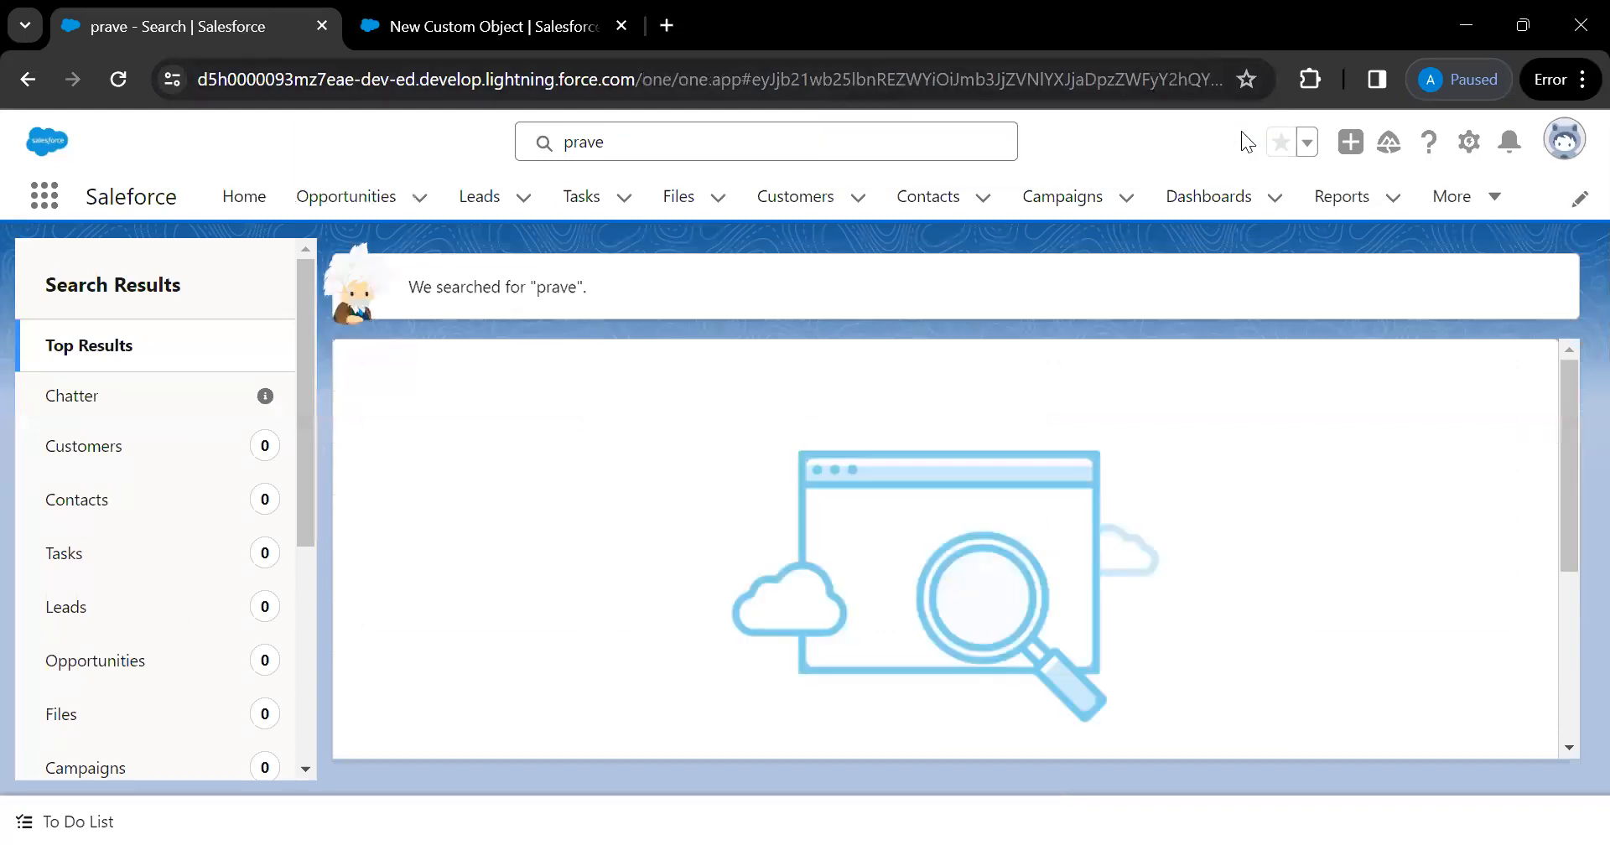
{"action": "left_click", "coordinate": [628, 146]}
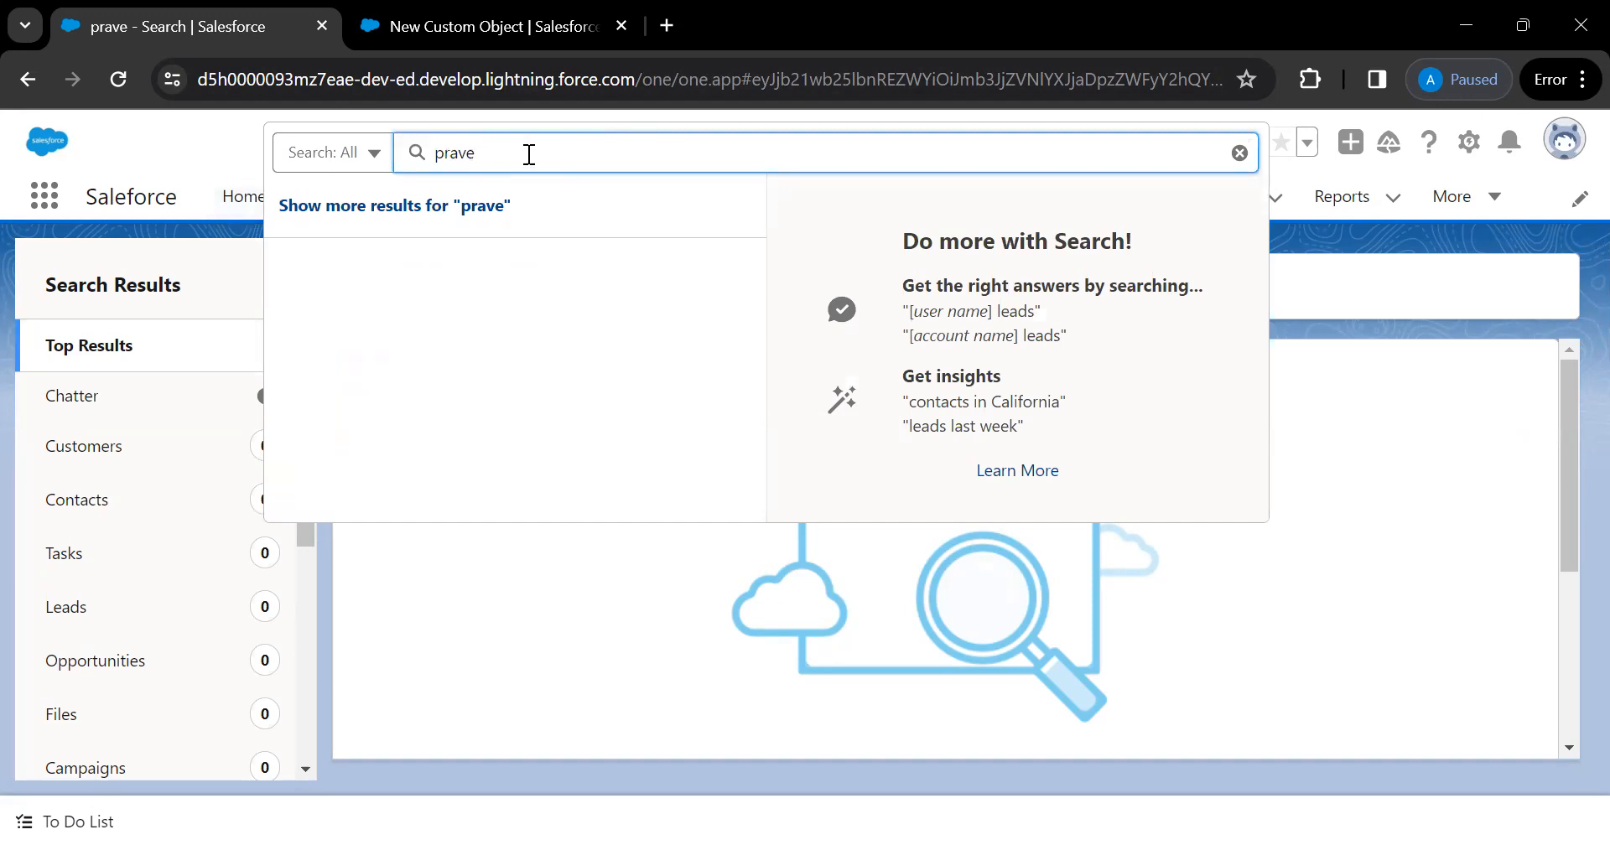
{"action": "type", "text": "e"}
{"action": "key", "text": "Return"}
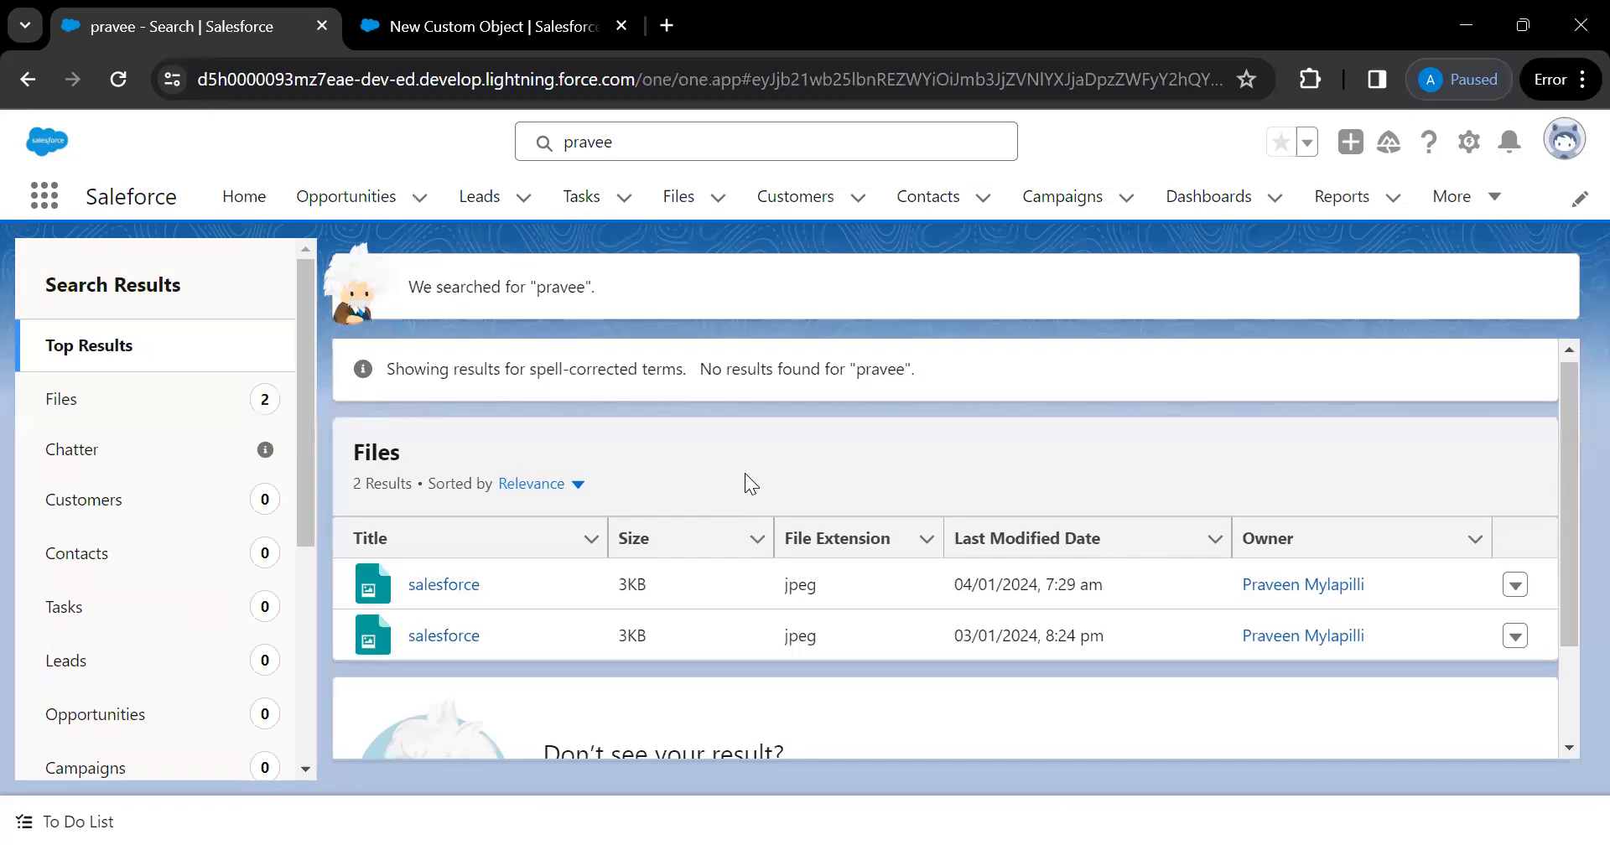
{"action": "scroll", "coordinate": [744, 473], "scroll_direction": "down", "scroll_amount": 1}
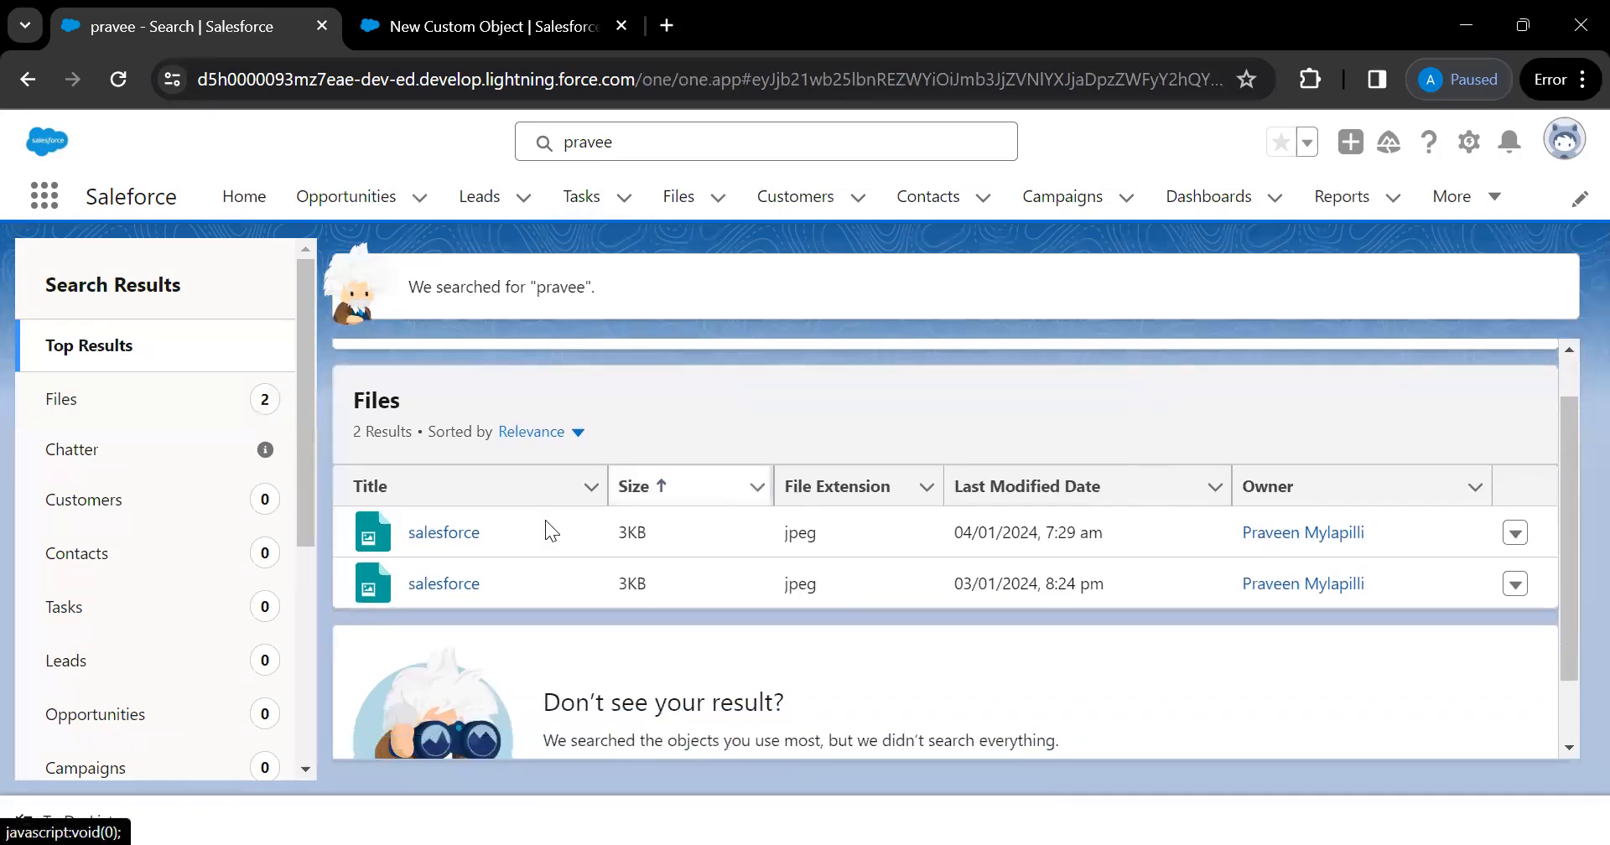
{"action": "scroll", "coordinate": [582, 544], "scroll_direction": "down", "scroll_amount": 1}
{"action": "scroll", "coordinate": [582, 544], "scroll_direction": "up", "scroll_amount": 1}
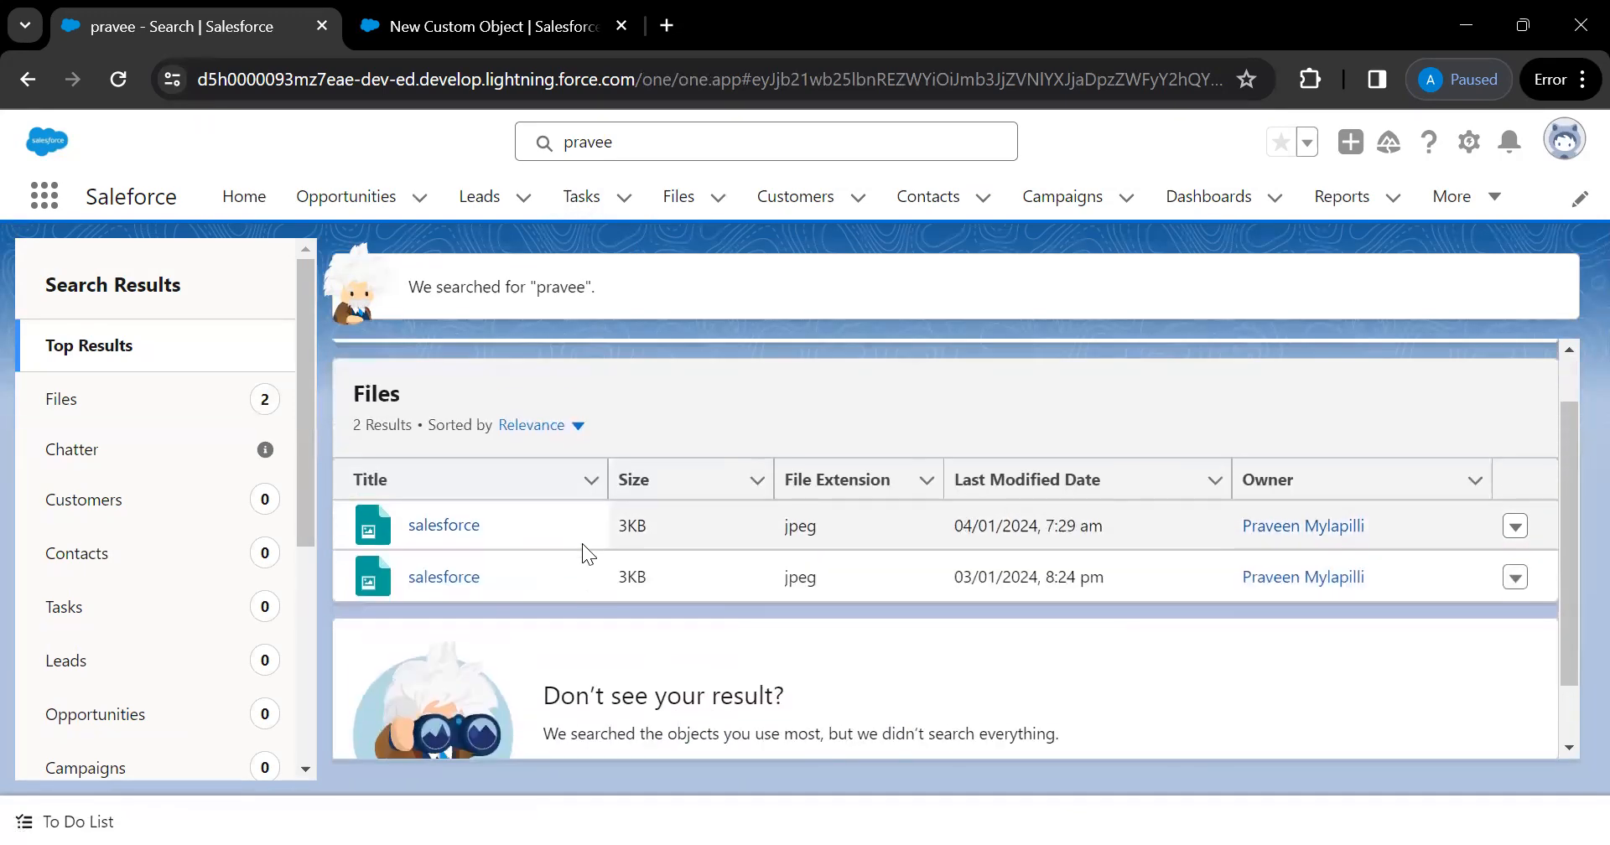
{"action": "middle_click", "coordinate": [444, 526]}
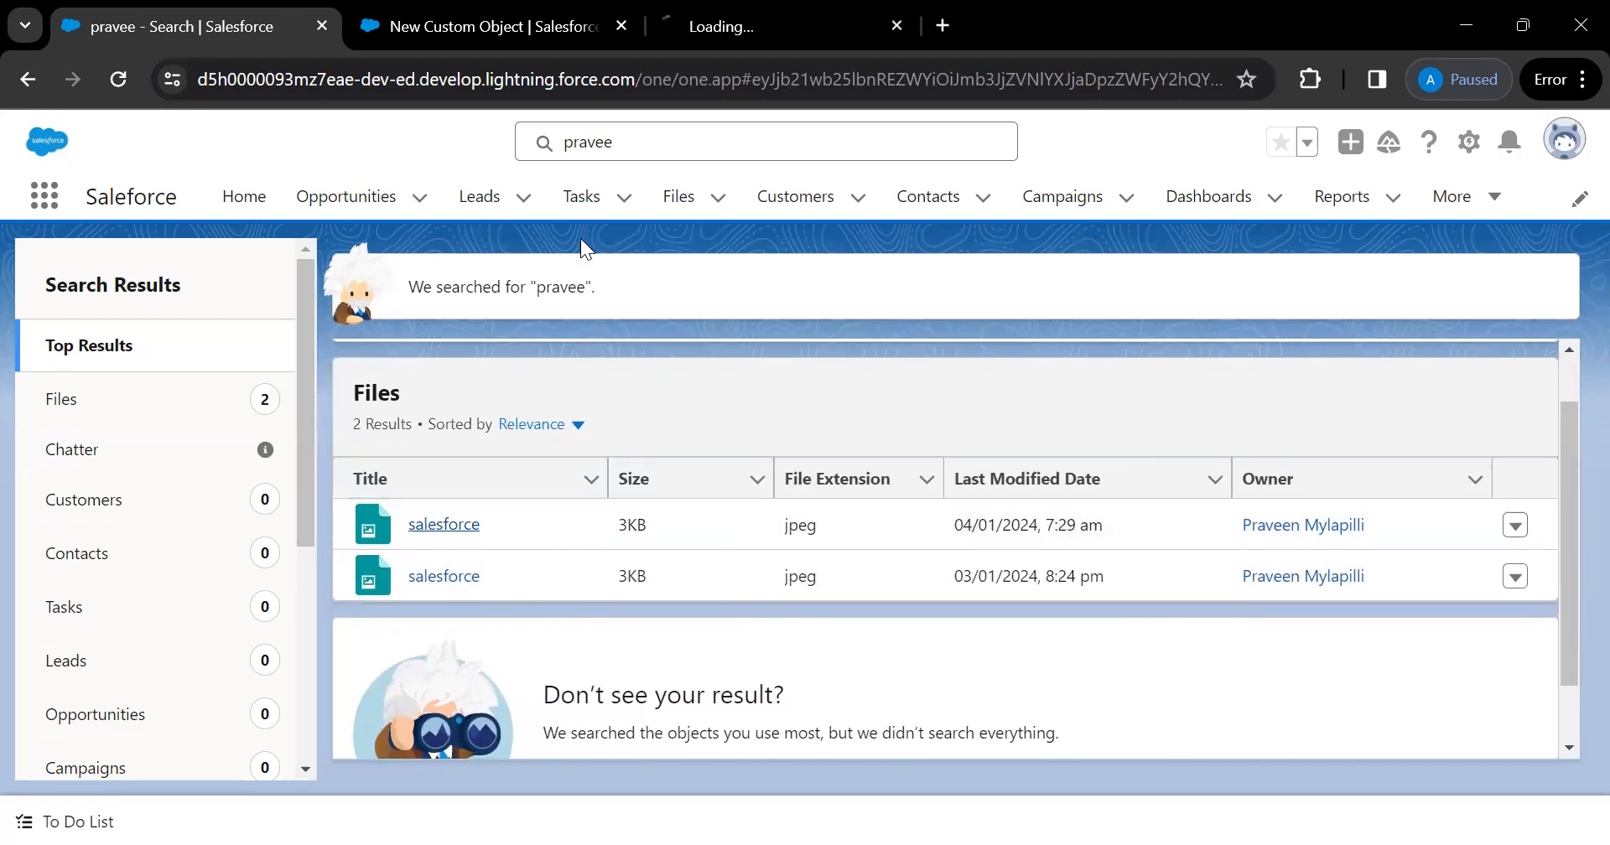
View the first salesforce jpeg file record, then return to the search results
{"action": "left_click", "coordinate": [764, 38]}
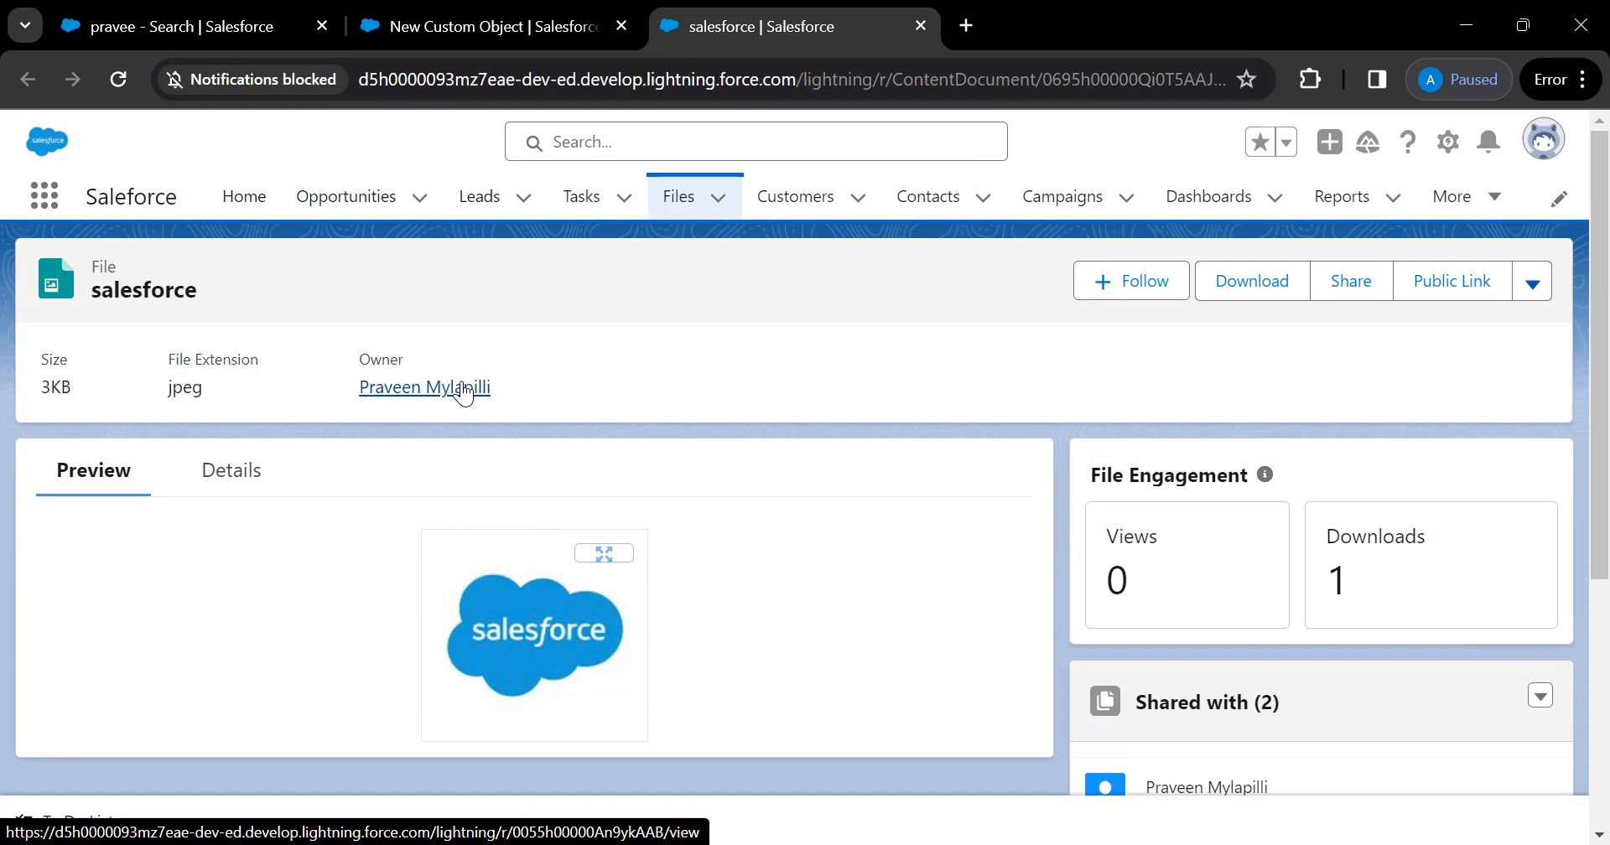
{"action": "key", "text": "ctrl+1"}
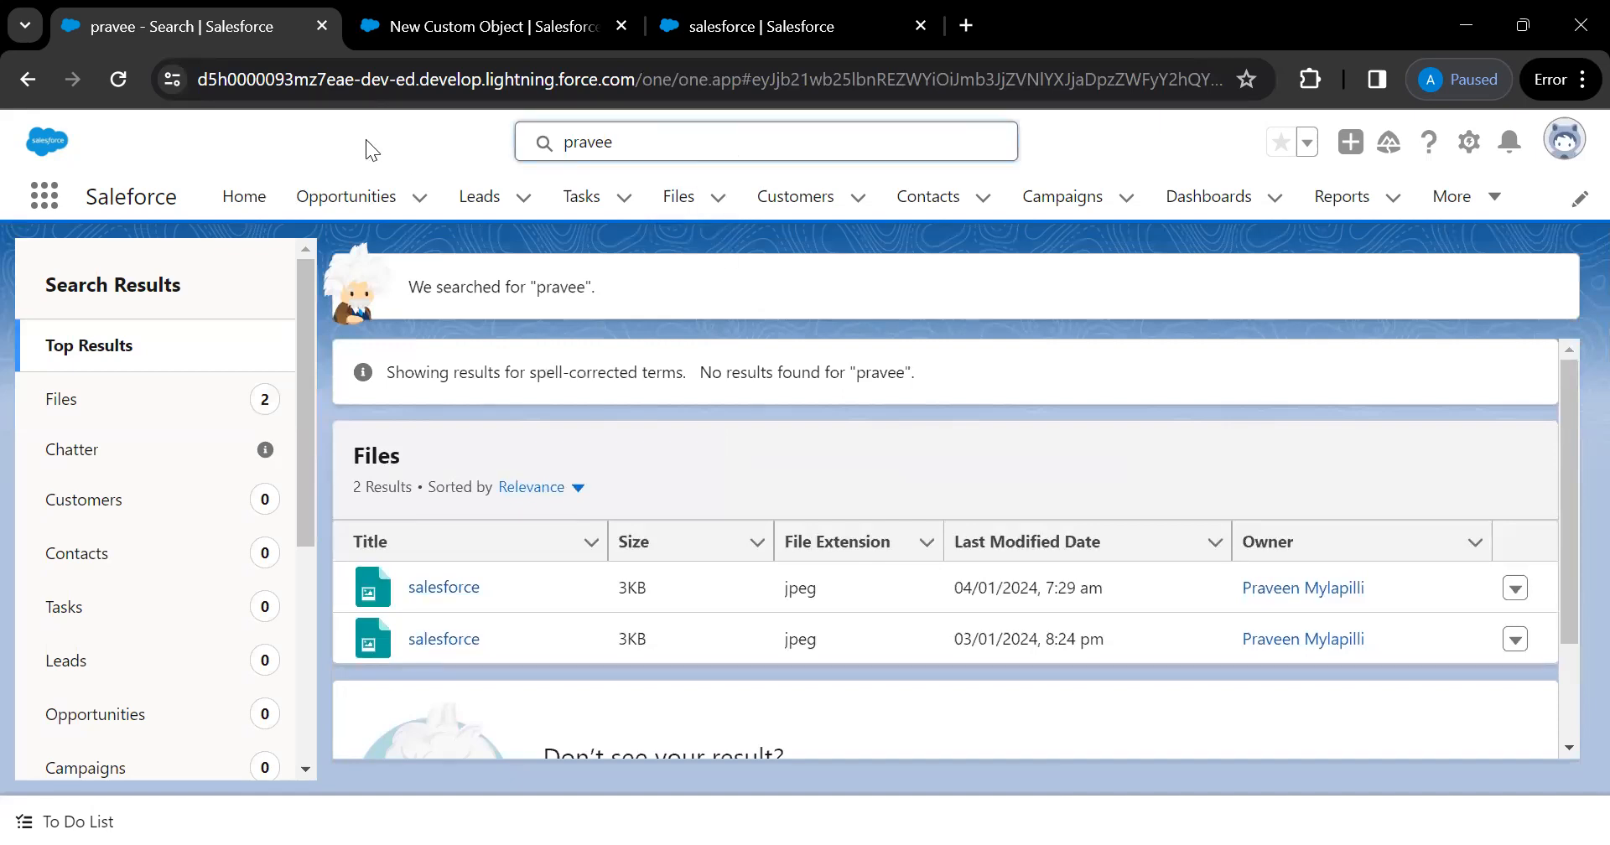
{"action": "left_click", "coordinate": [650, 142]}
Search the org for 'test' and close the search panel
{"action": "key", "text": "BackSpace"}
{"action": "key", "text": "BackSpace"}
{"action": "key", "text": "BackSpace"}
{"action": "key", "text": "BackSpace"}
{"action": "key", "text": "BackSpace"}
{"action": "key", "text": "BackSpace"}
{"action": "type", "text": "test"}
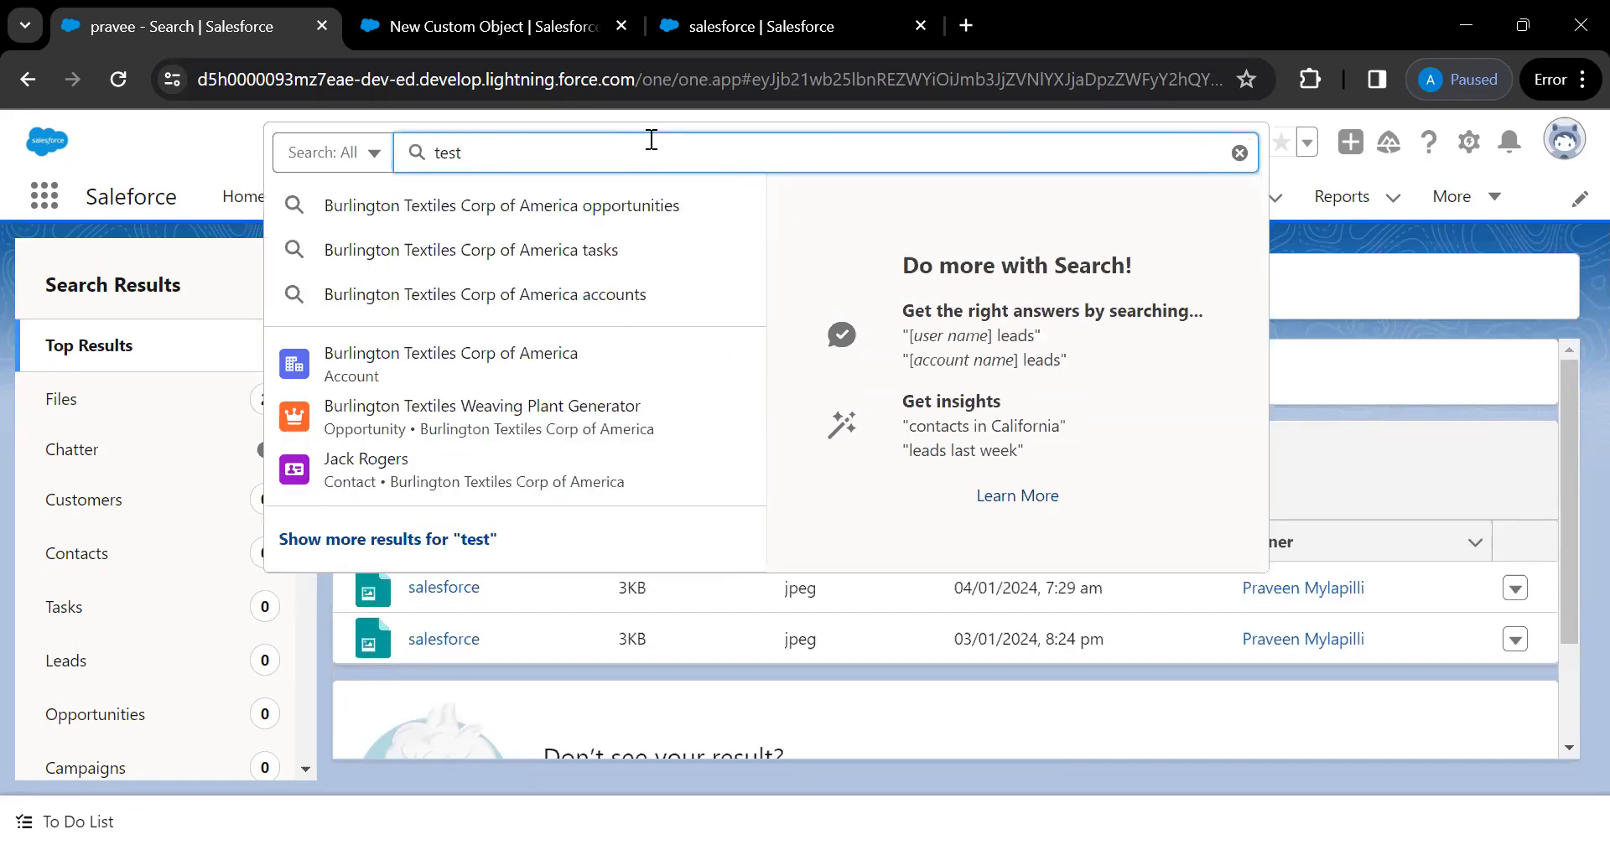
{"action": "key", "text": "Return"}
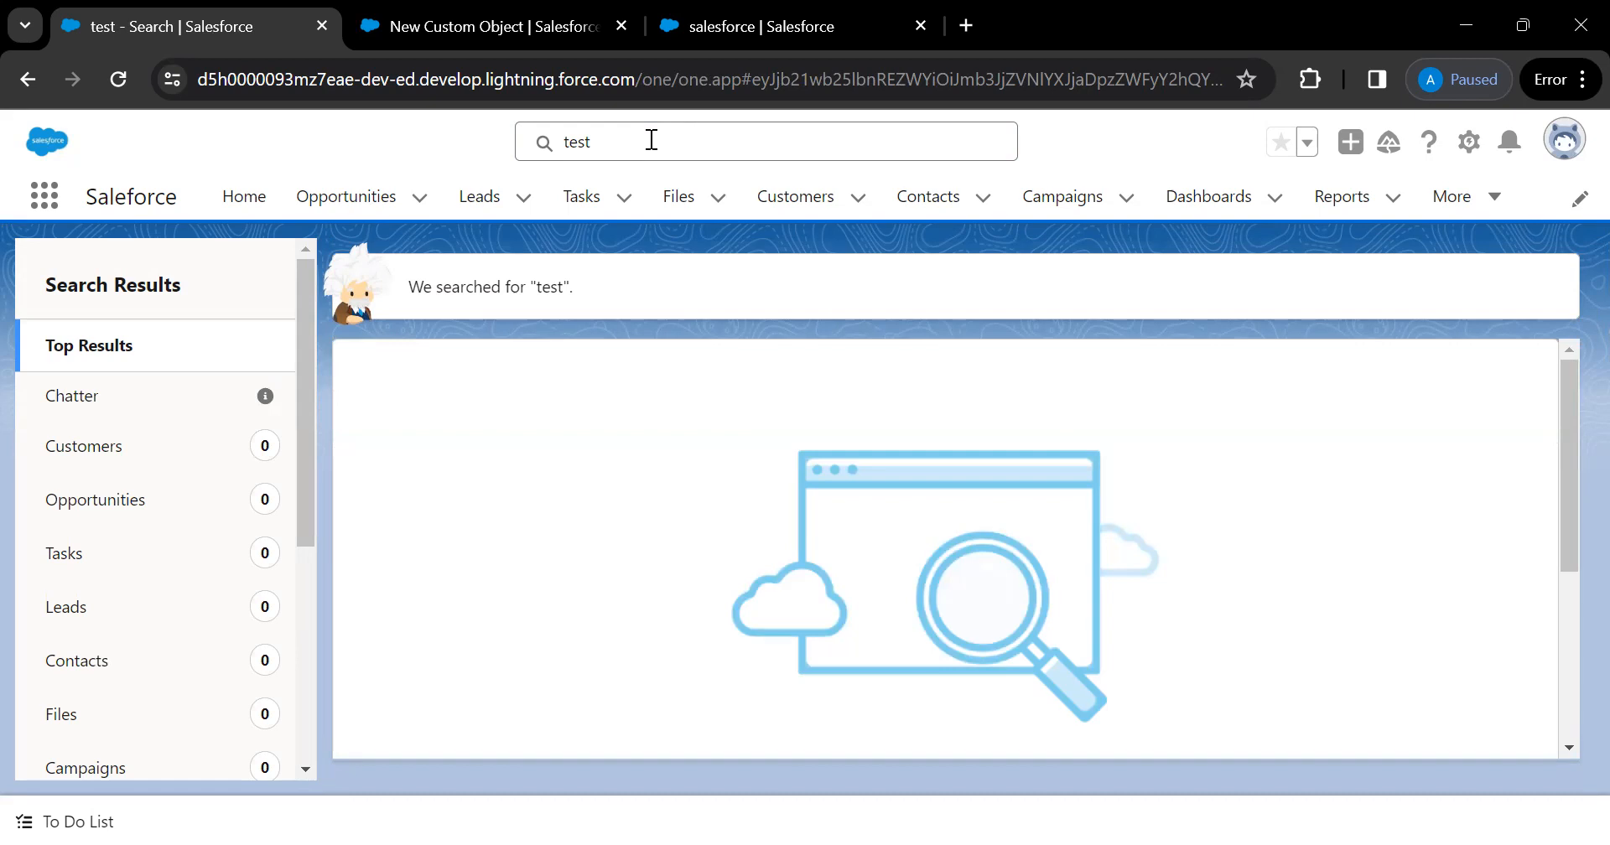
{"action": "left_click", "coordinate": [651, 140]}
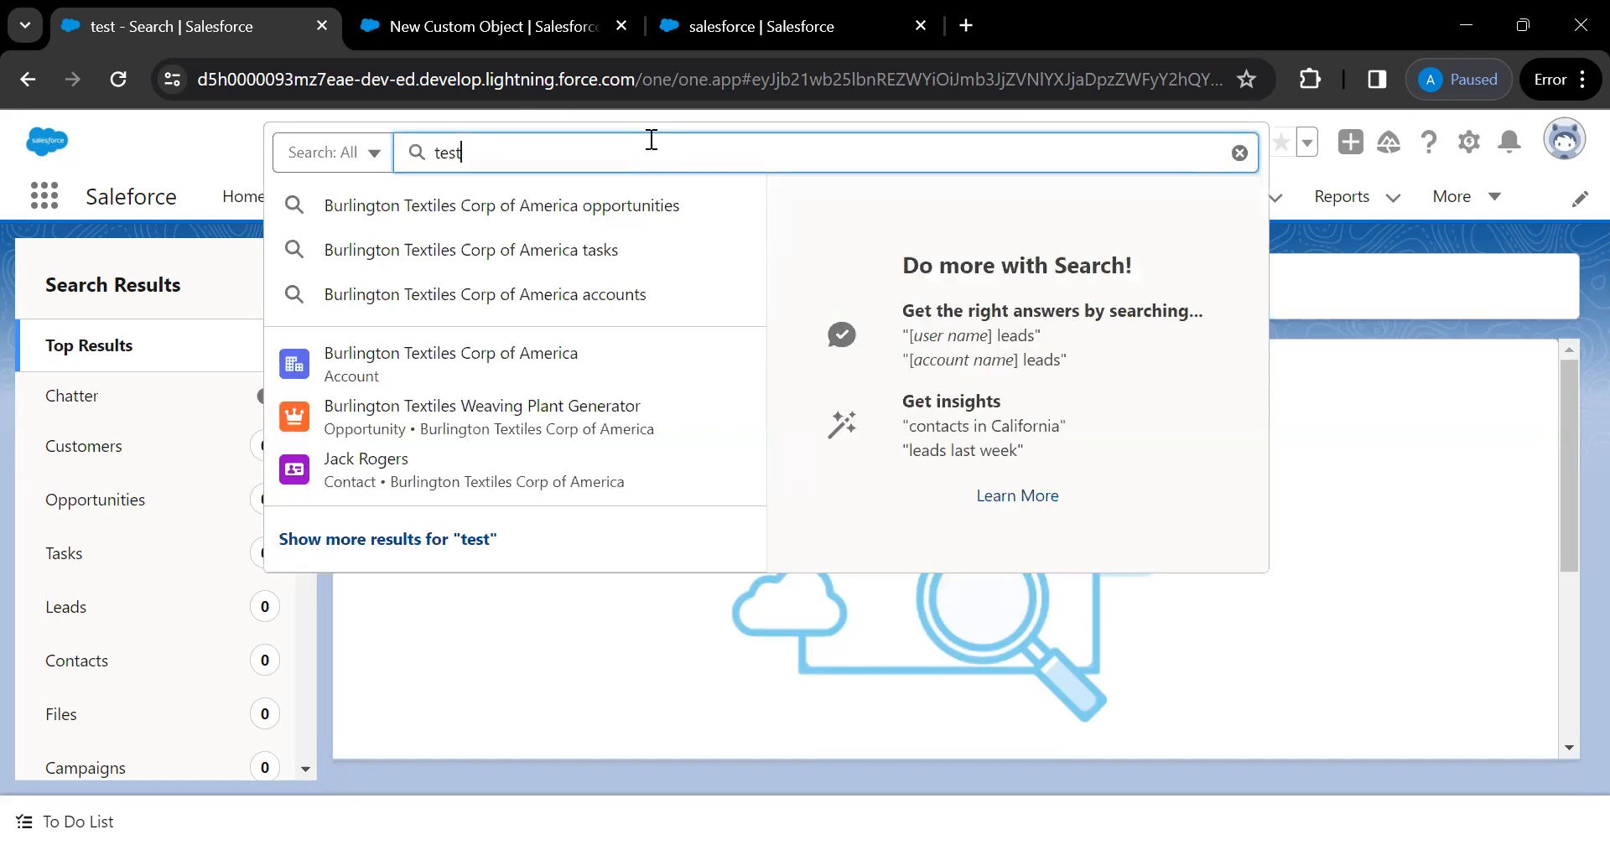
{"action": "left_click", "coordinate": [1380, 265]}
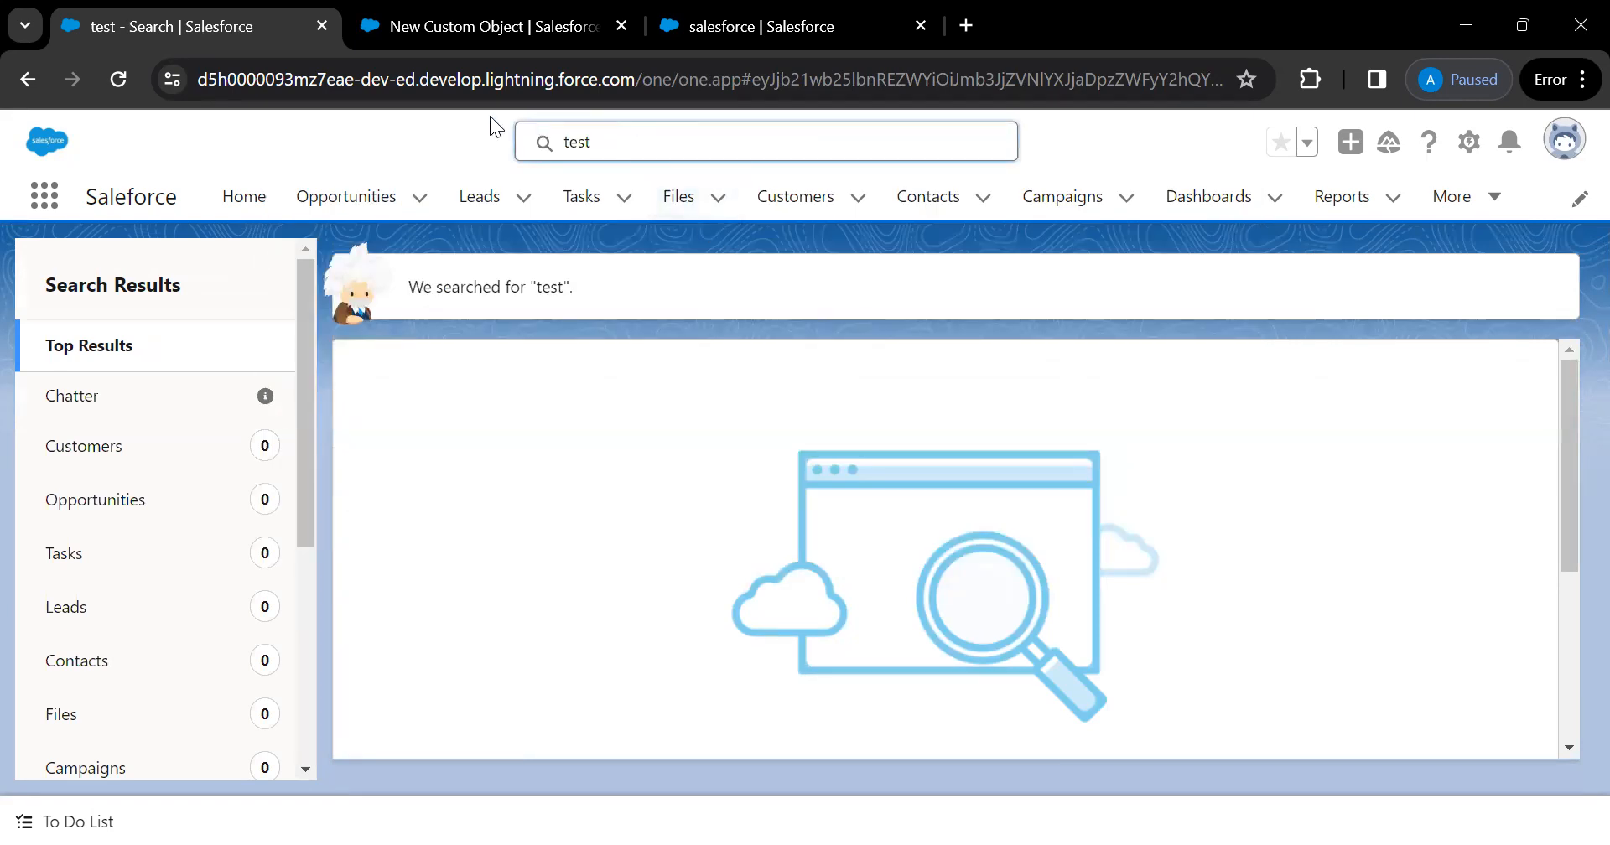
Search for the sample contact's name, check the contact and lead matches, then return to New Custom Object
{"action": "left_click", "coordinate": [602, 145]}
{"action": "key", "text": "BackSpace"}
{"action": "key", "text": "BackSpace"}
{"action": "key", "text": "BackSpace"}
{"action": "key", "text": "BackSpace"}
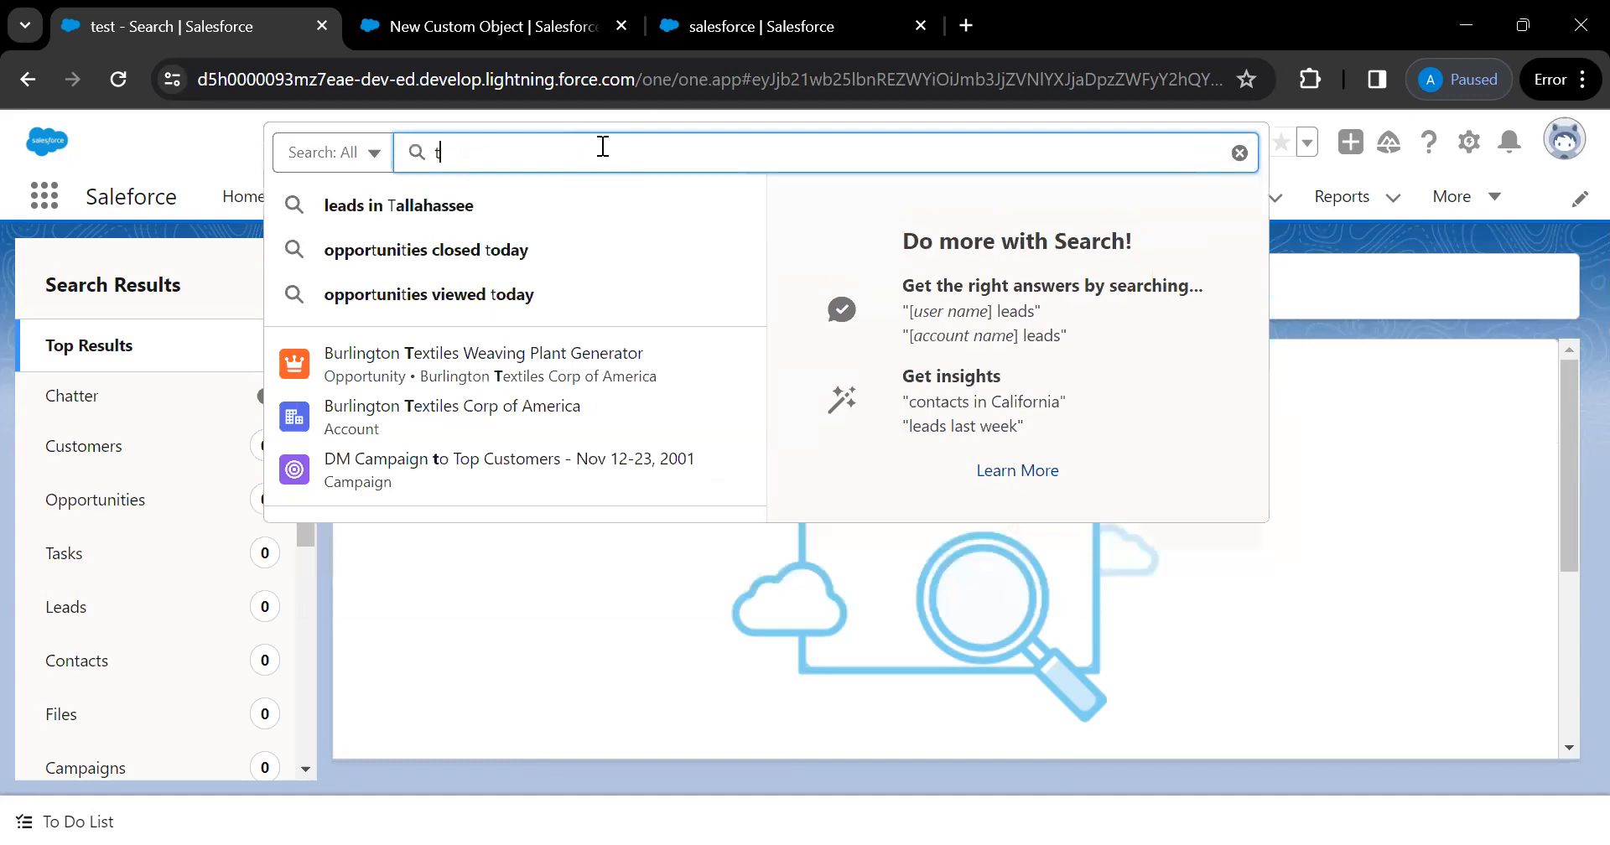
{"action": "type", "text": "jack"}
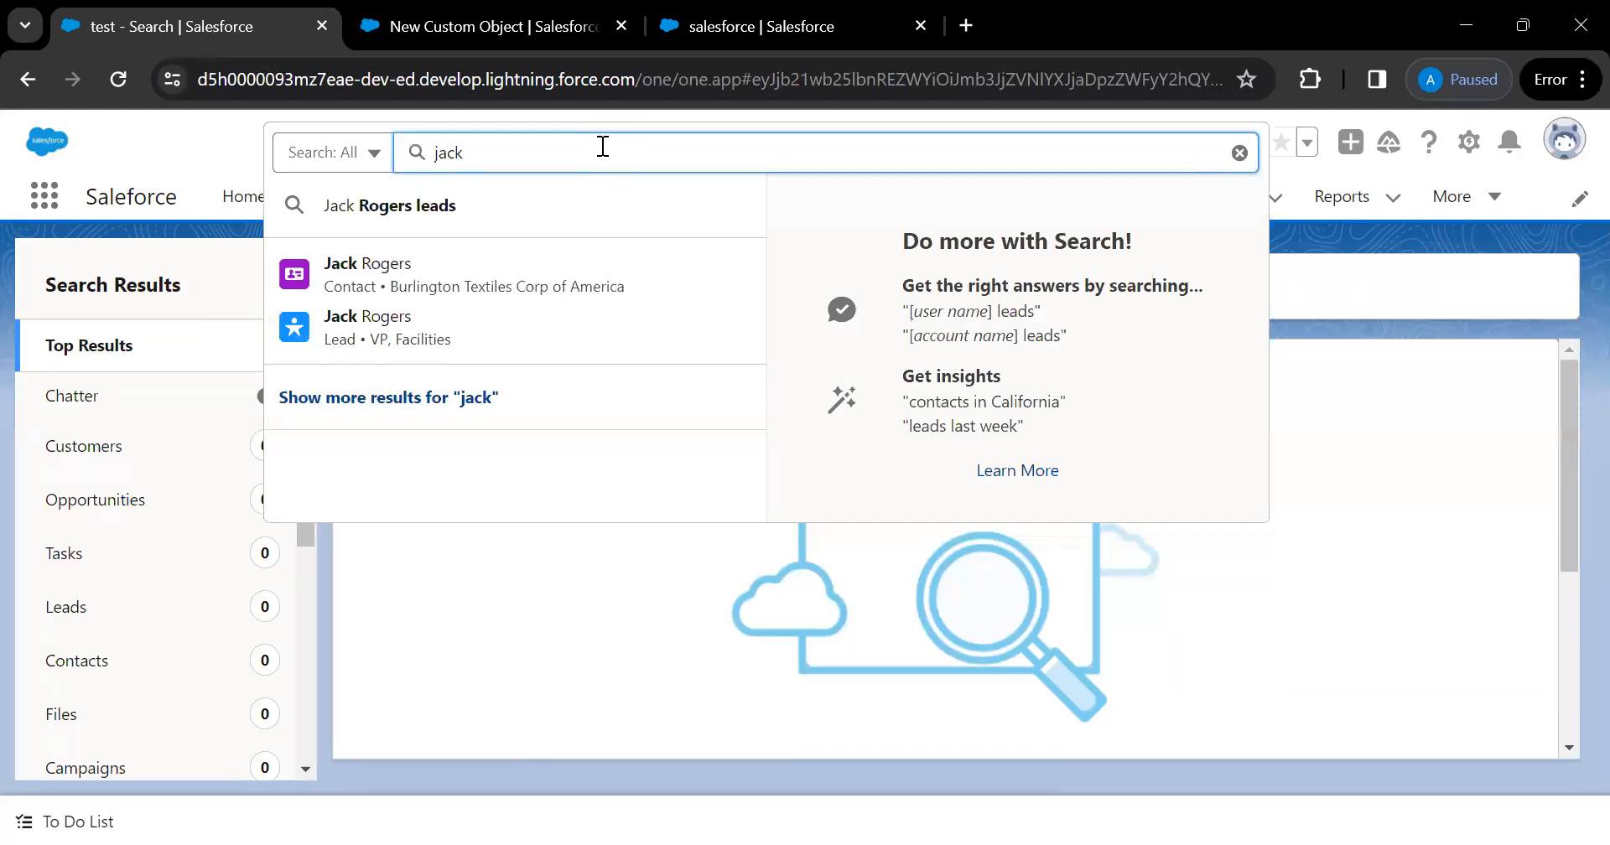
{"action": "mouse_move", "coordinate": [342, 331]}
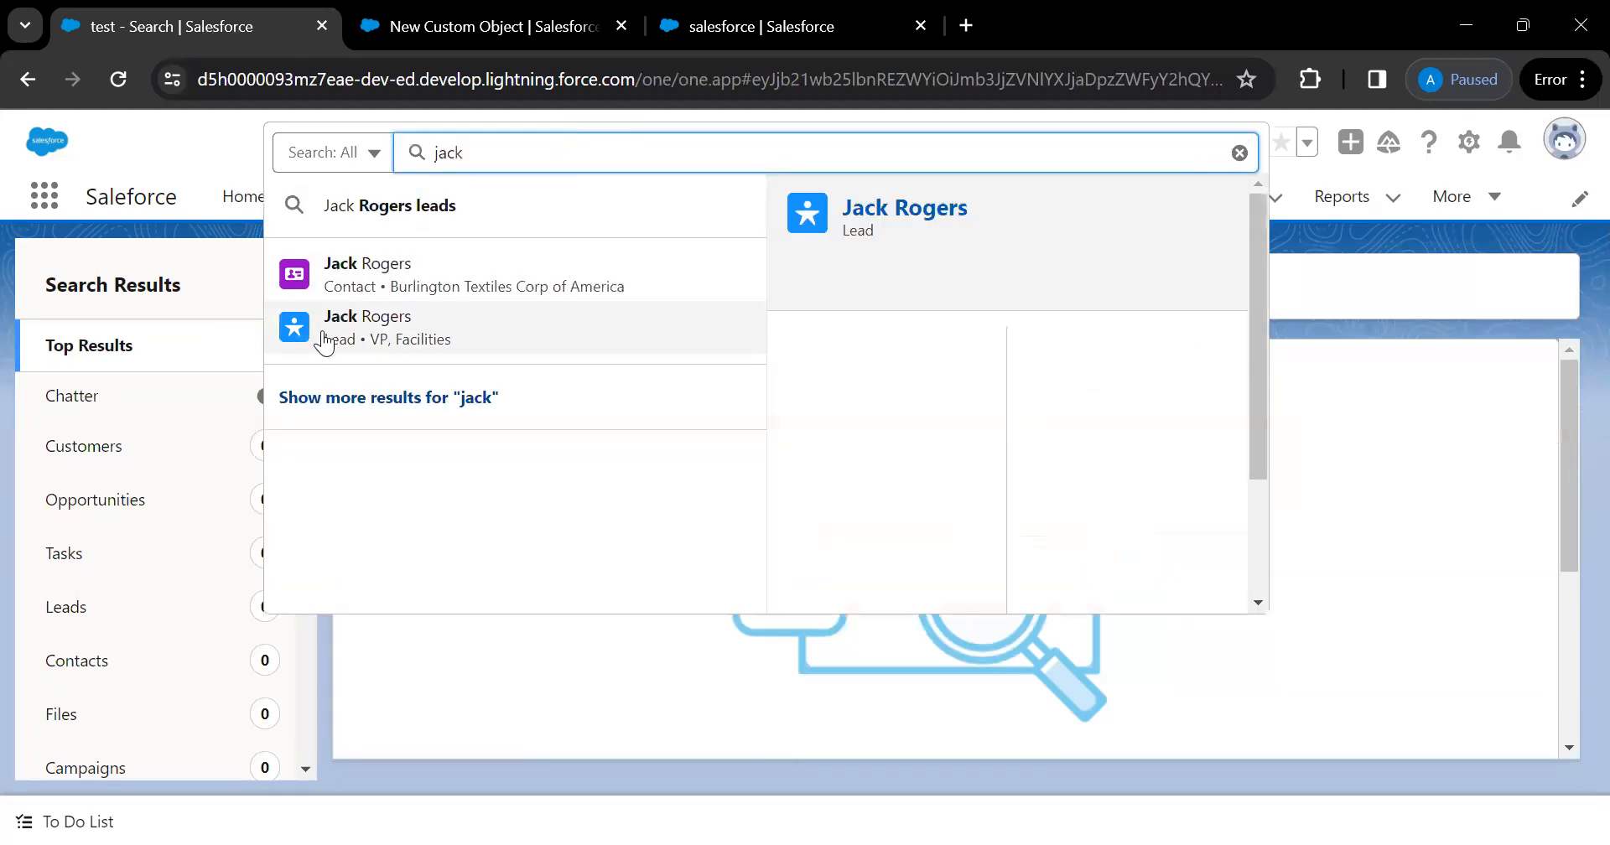
{"action": "mouse_move", "coordinate": [369, 281]}
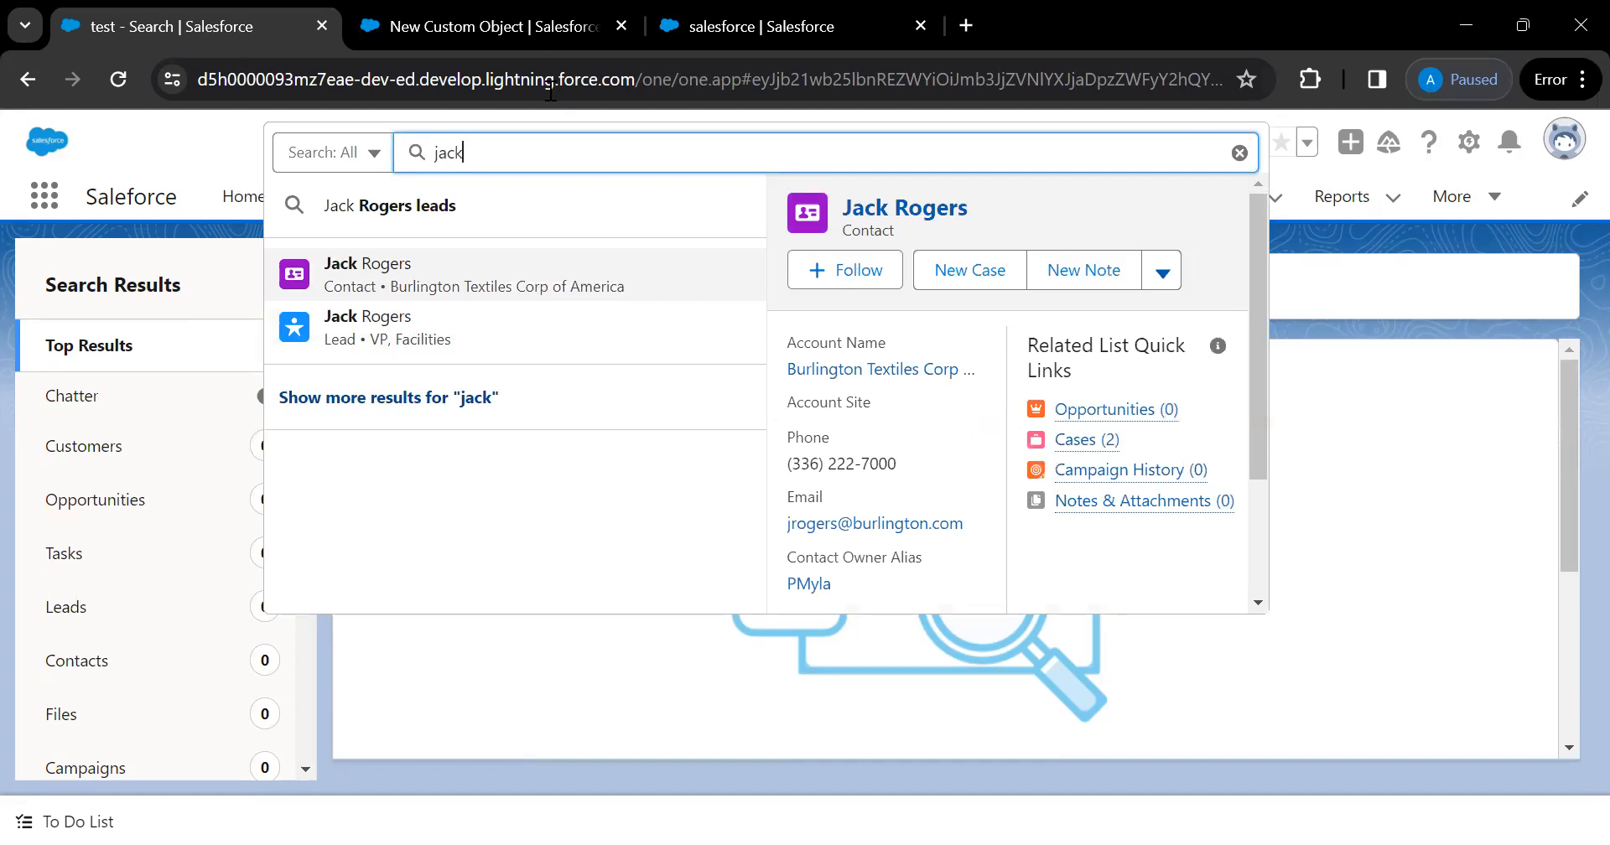
{"action": "left_click", "coordinate": [545, 27]}
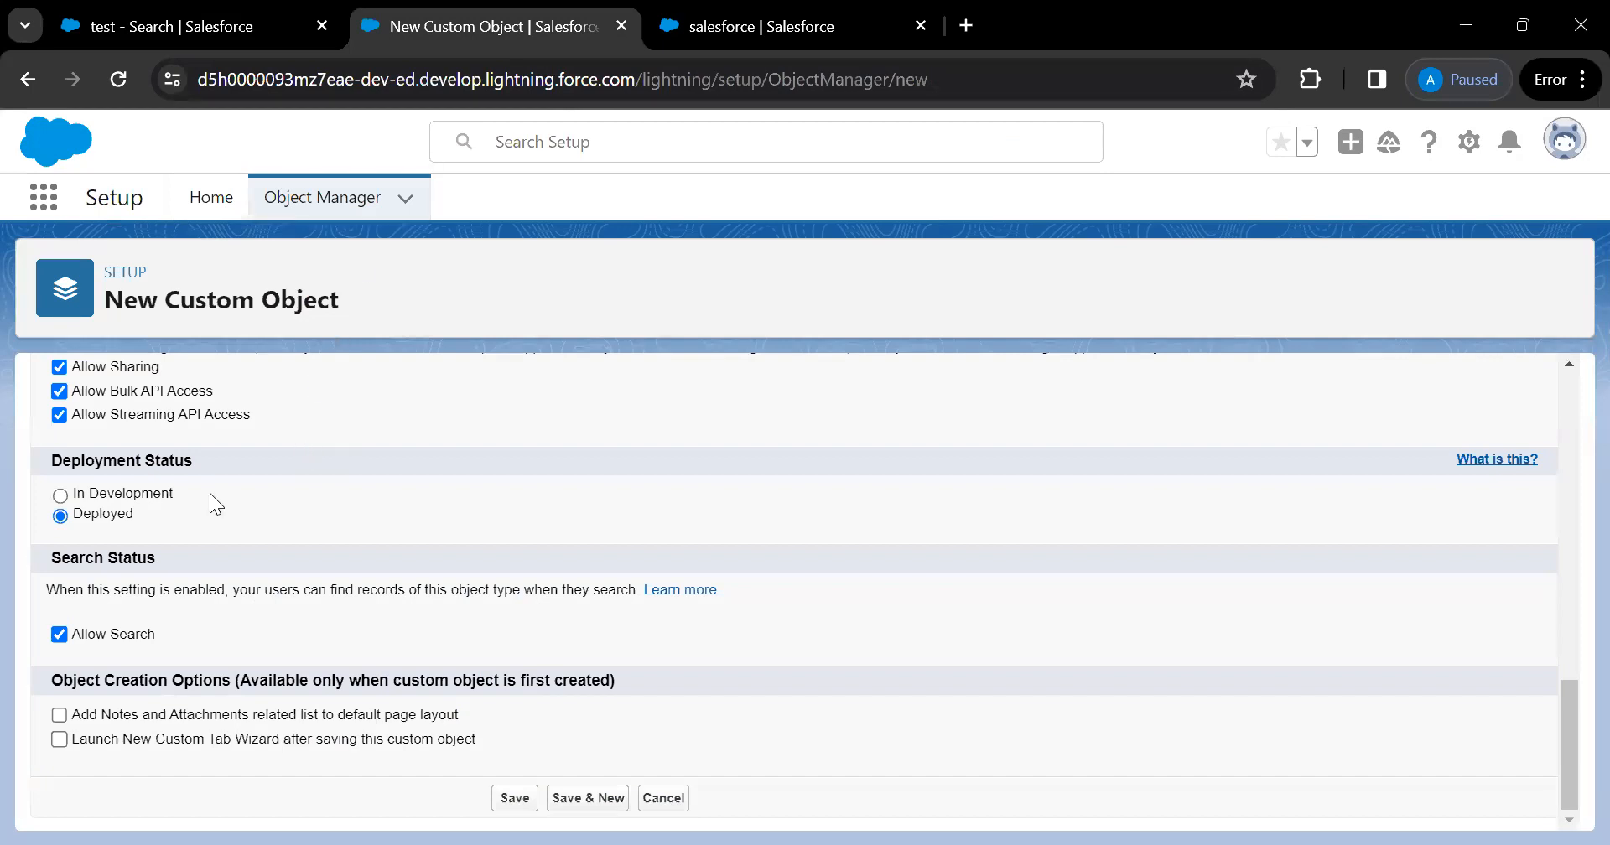
{"action": "left_click", "coordinate": [60, 634]}
{"action": "left_click", "coordinate": [60, 635]}
{"action": "left_click", "coordinate": [134, 29]}
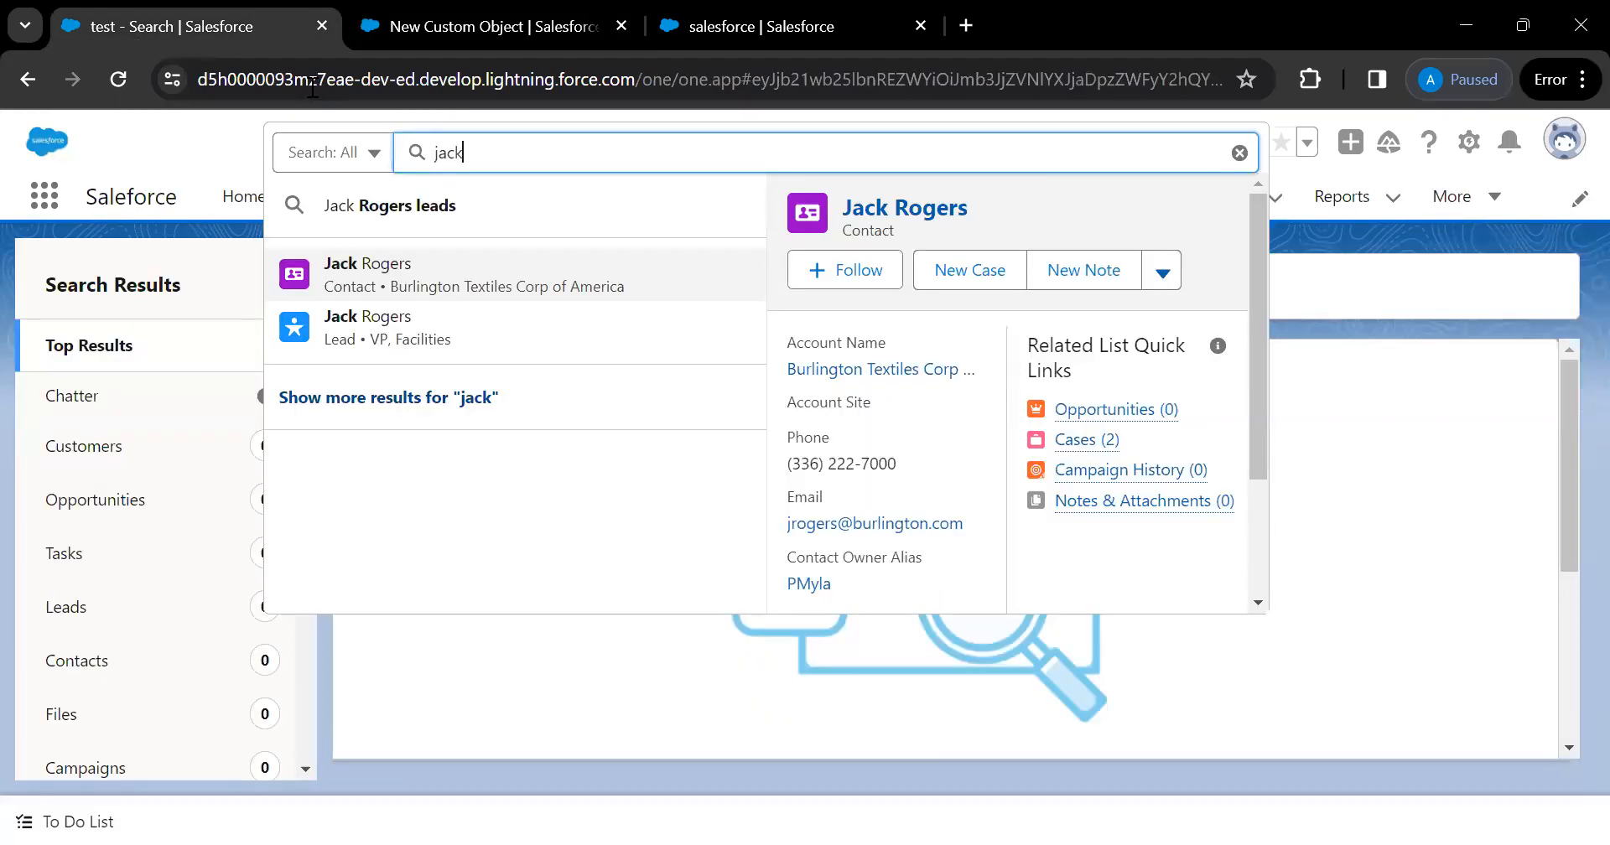
Open the sample lead's record and look through its Details tab fields
{"action": "left_click", "coordinate": [388, 329]}
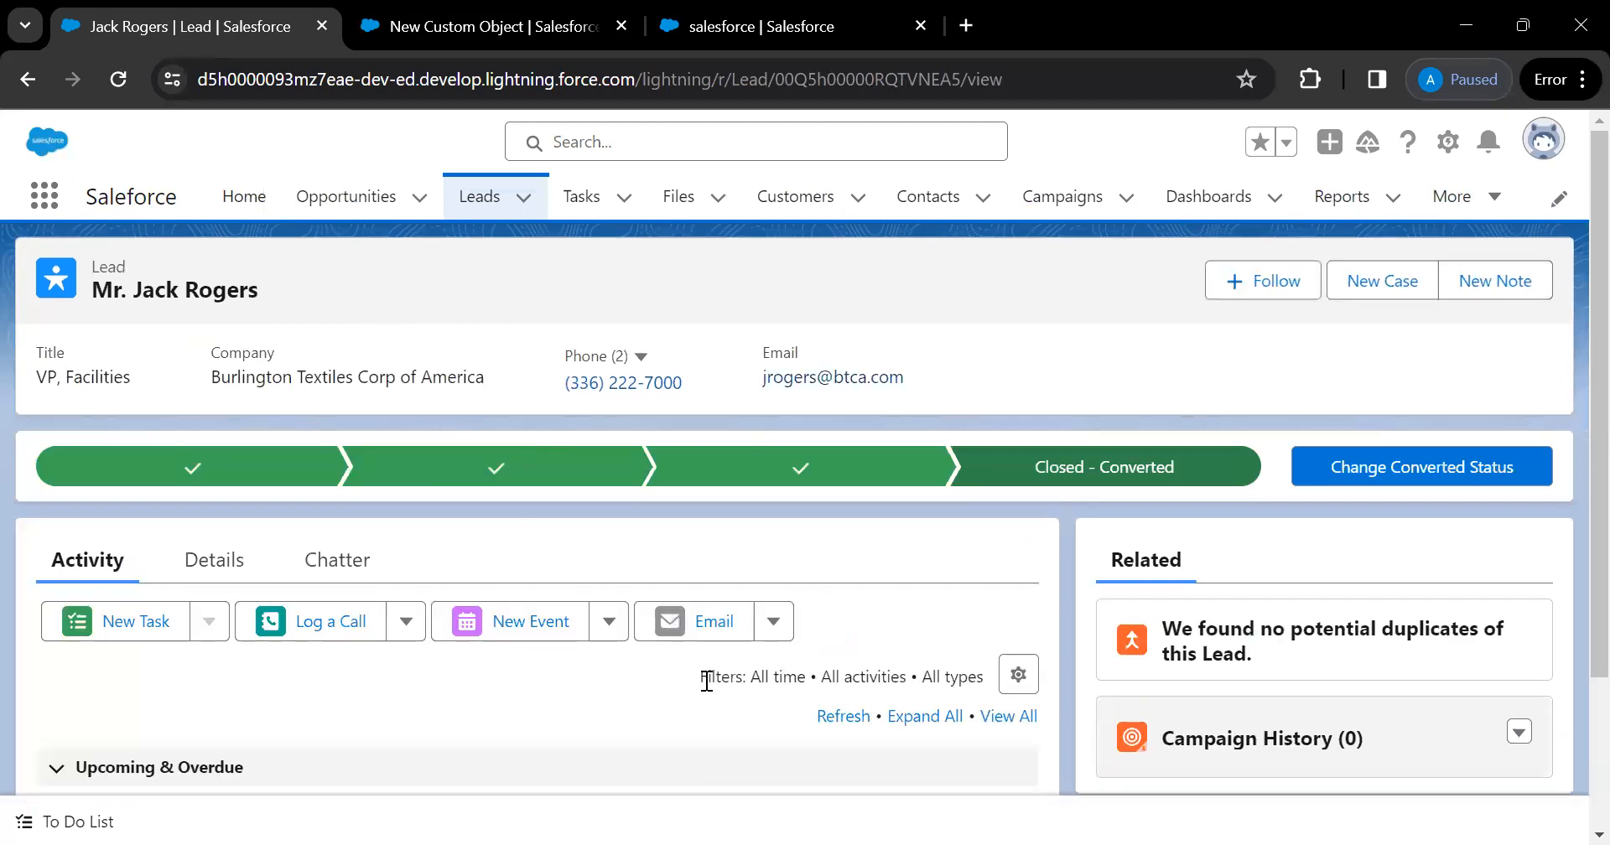
{"action": "scroll", "coordinate": [707, 684], "scroll_direction": "down", "scroll_amount": 2}
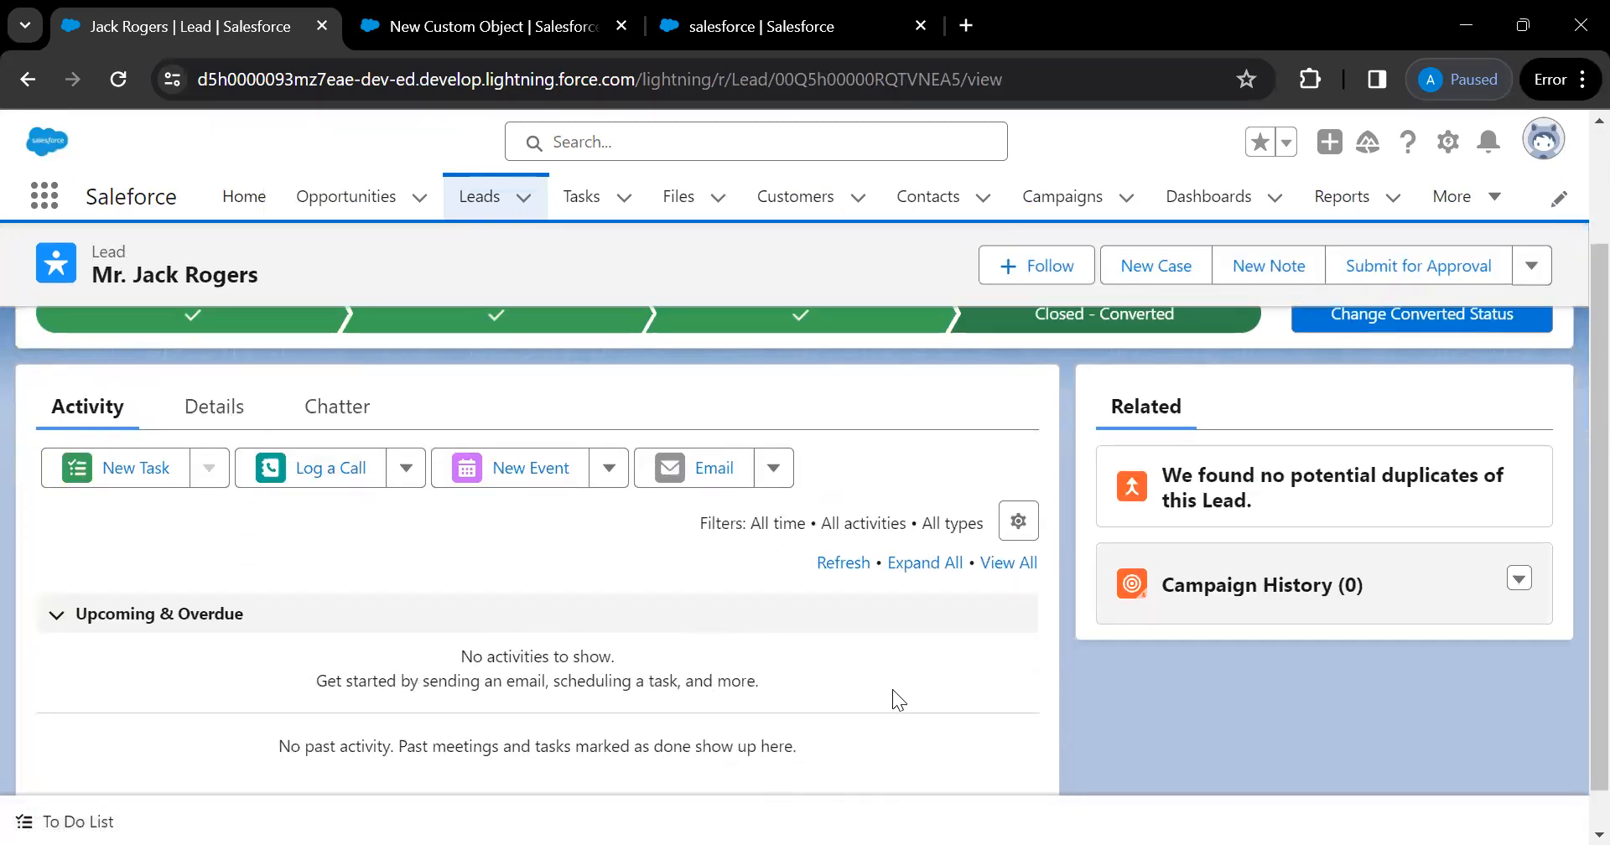
{"action": "scroll", "coordinate": [892, 689], "scroll_direction": "up", "scroll_amount": 1}
{"action": "scroll", "coordinate": [892, 702], "scroll_direction": "up", "scroll_amount": 1}
{"action": "scroll", "coordinate": [892, 702], "scroll_direction": "down", "scroll_amount": 2}
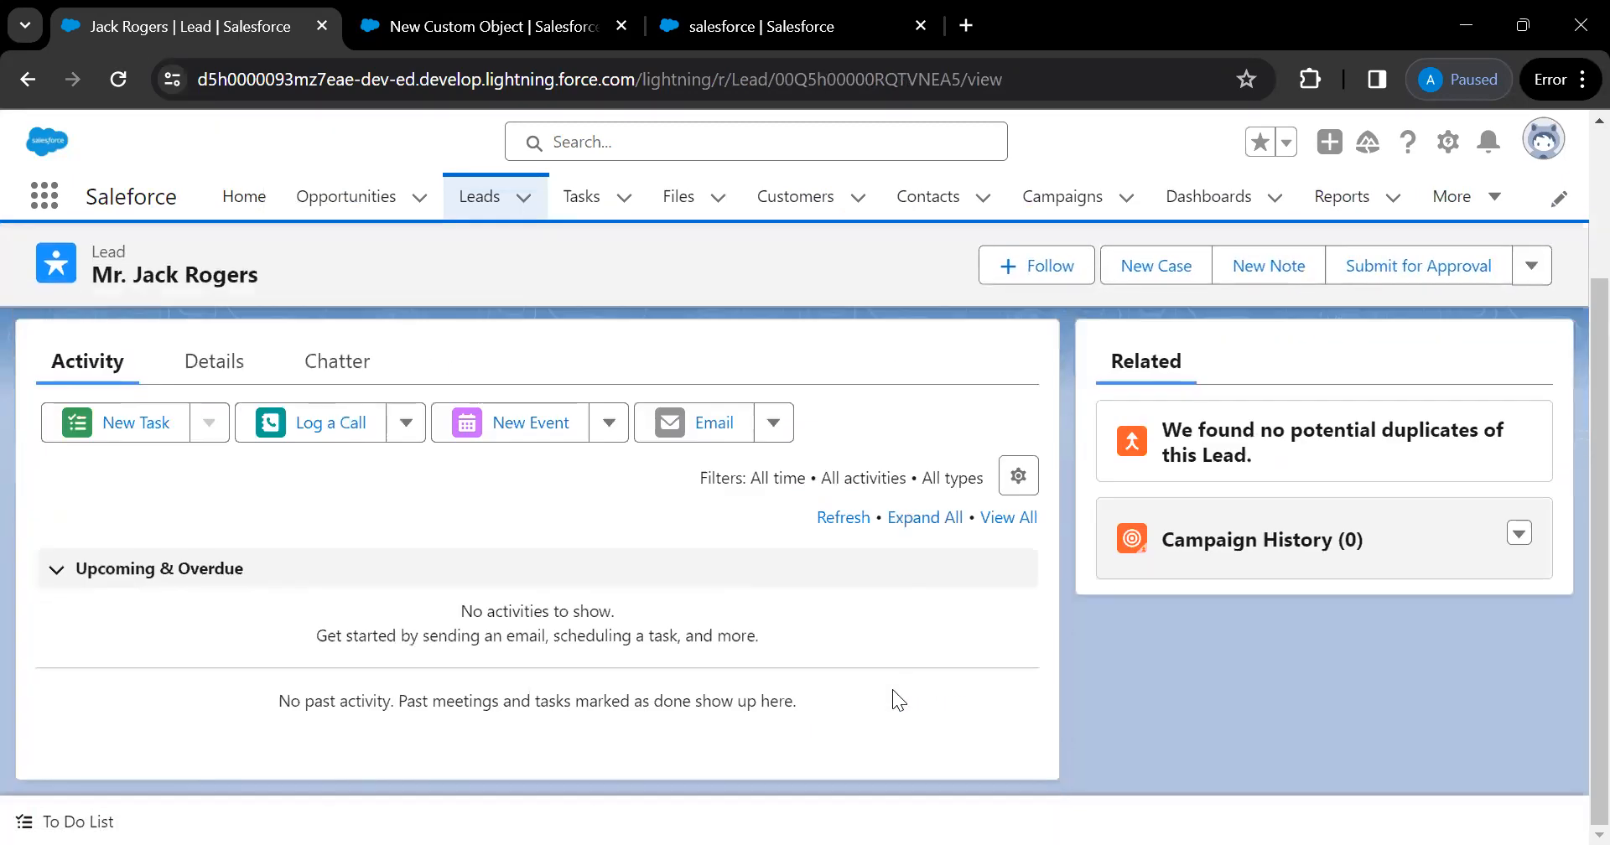
{"action": "left_click", "coordinate": [213, 362]}
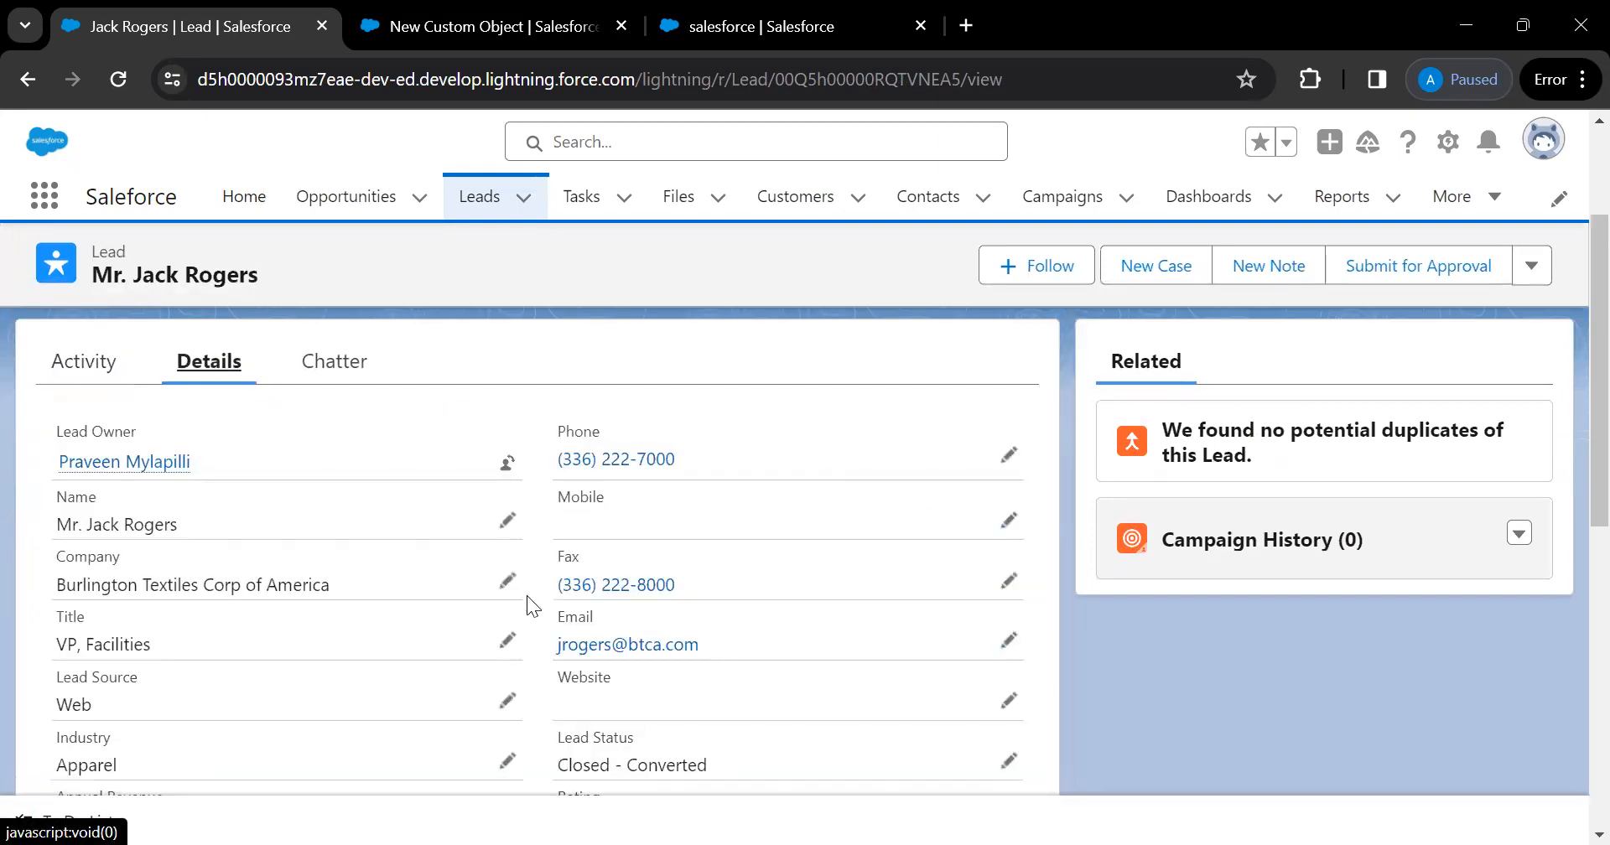
{"action": "scroll", "coordinate": [527, 597], "scroll_direction": "down", "scroll_amount": 10}
{"action": "scroll", "coordinate": [533, 606], "scroll_direction": "up", "scroll_amount": 10}
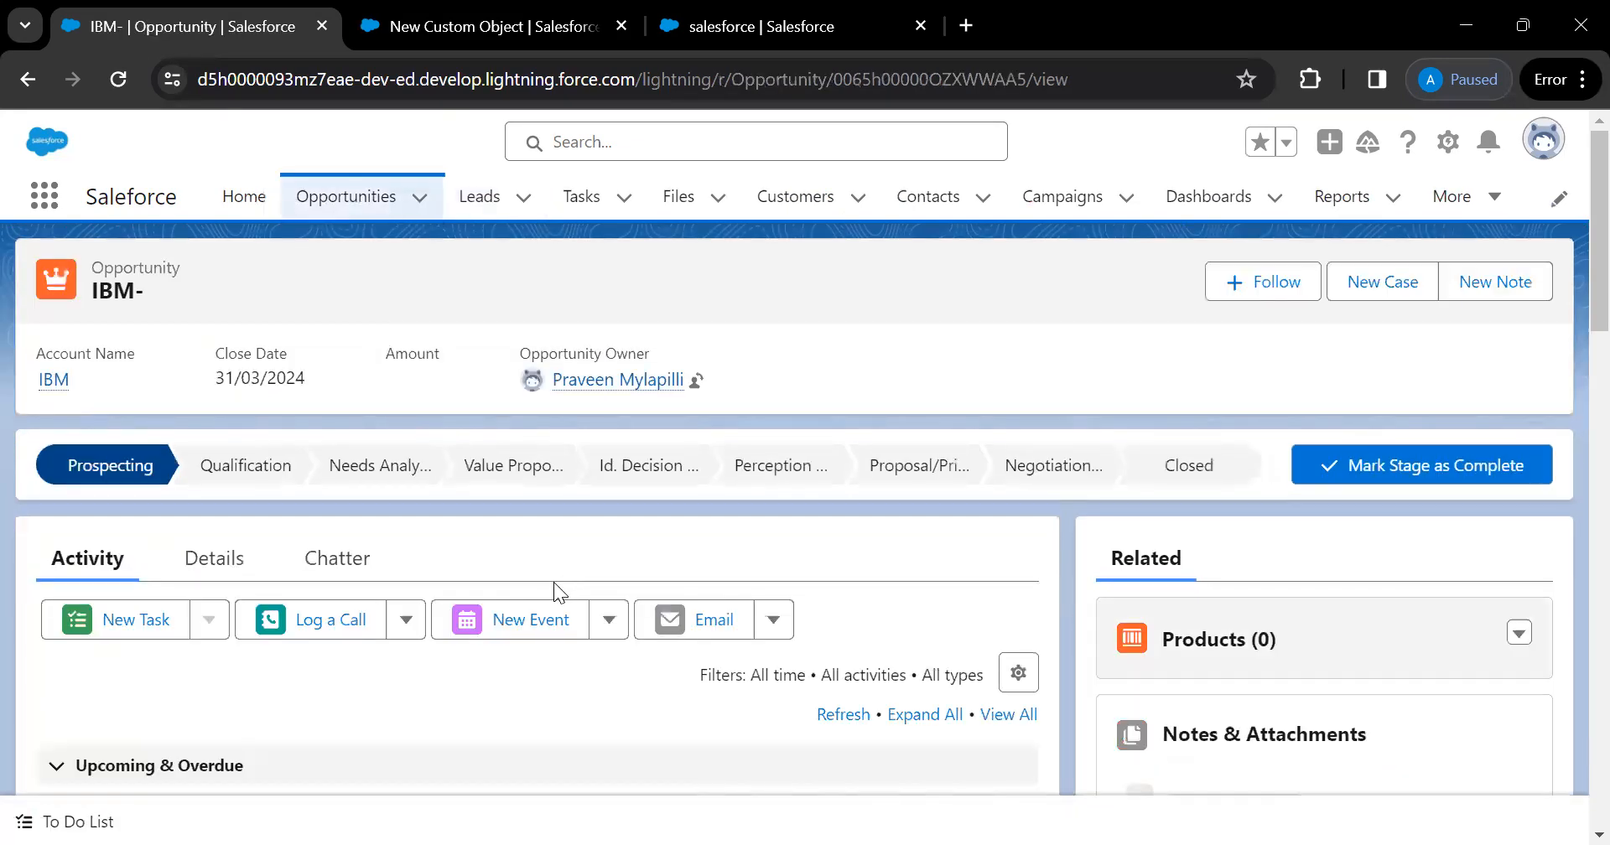
{"action": "scroll", "coordinate": [1174, 684], "scroll_direction": "down", "scroll_amount": 2}
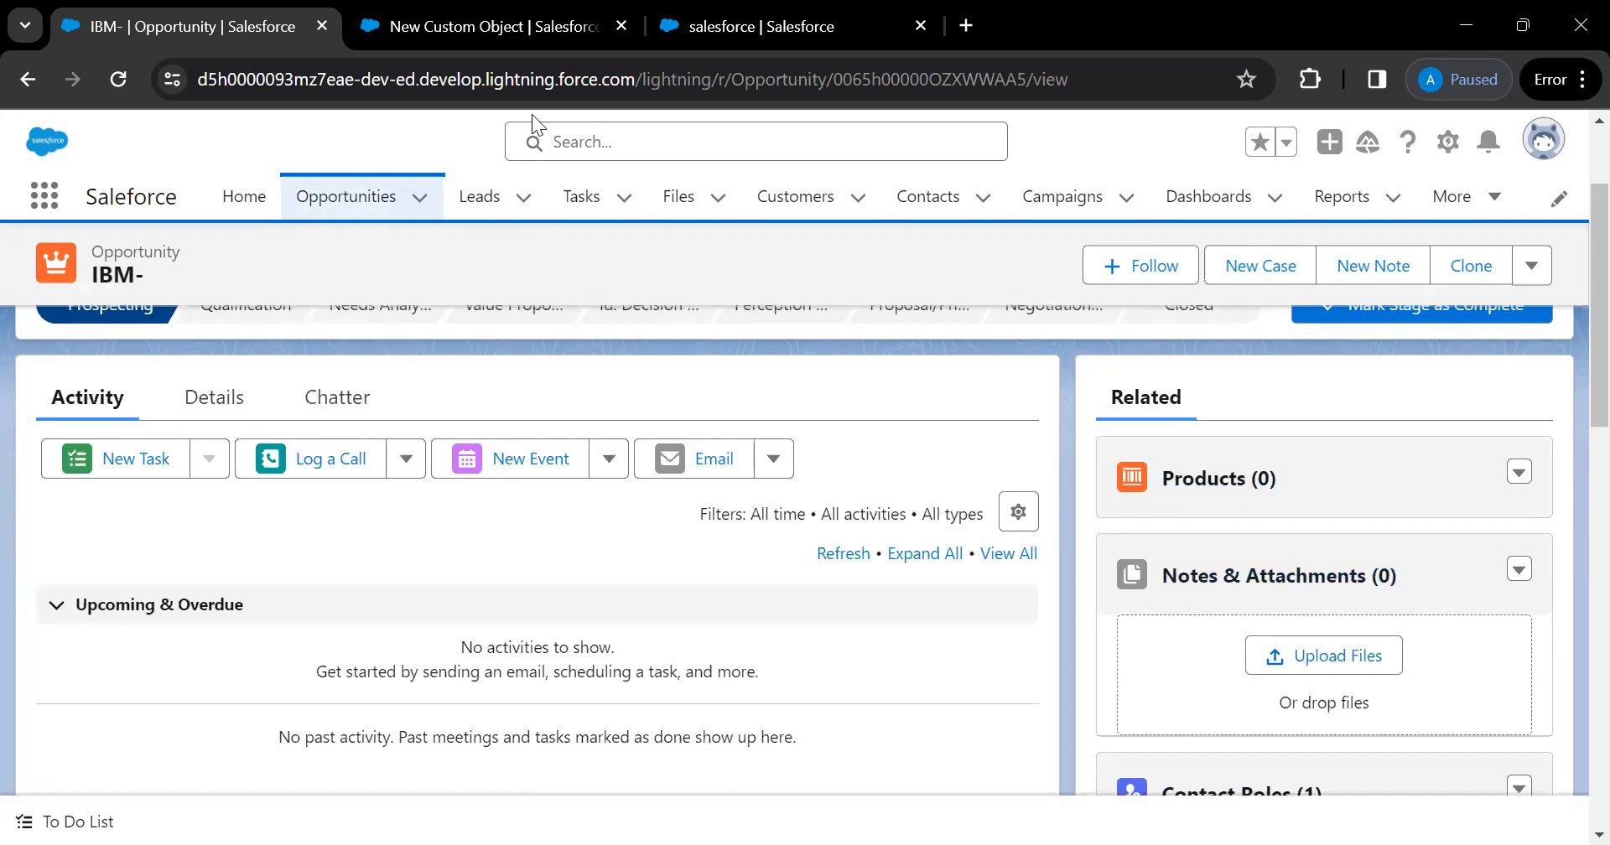
On the New Custom Object form, enable Add Notes and Attachments and Launch New Custom Tab Wizard
{"action": "left_click", "coordinate": [469, 33]}
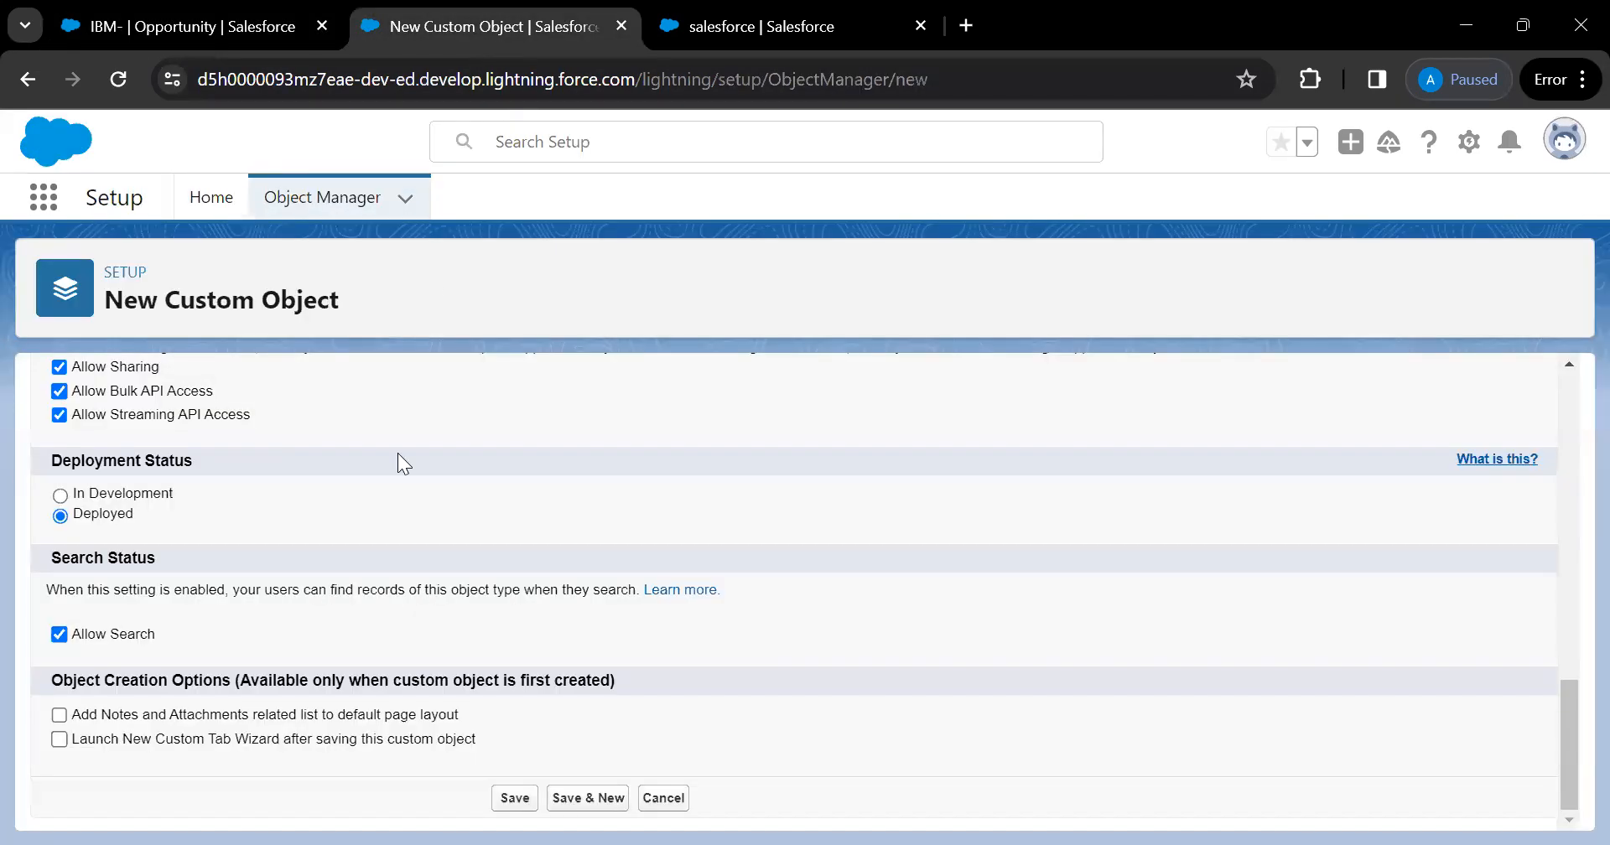
{"action": "left_click", "coordinate": [59, 715]}
{"action": "left_click", "coordinate": [59, 740]}
Save the Demo Parent object and filter Setup Quick Find to 'tab'
{"action": "left_click", "coordinate": [513, 798]}
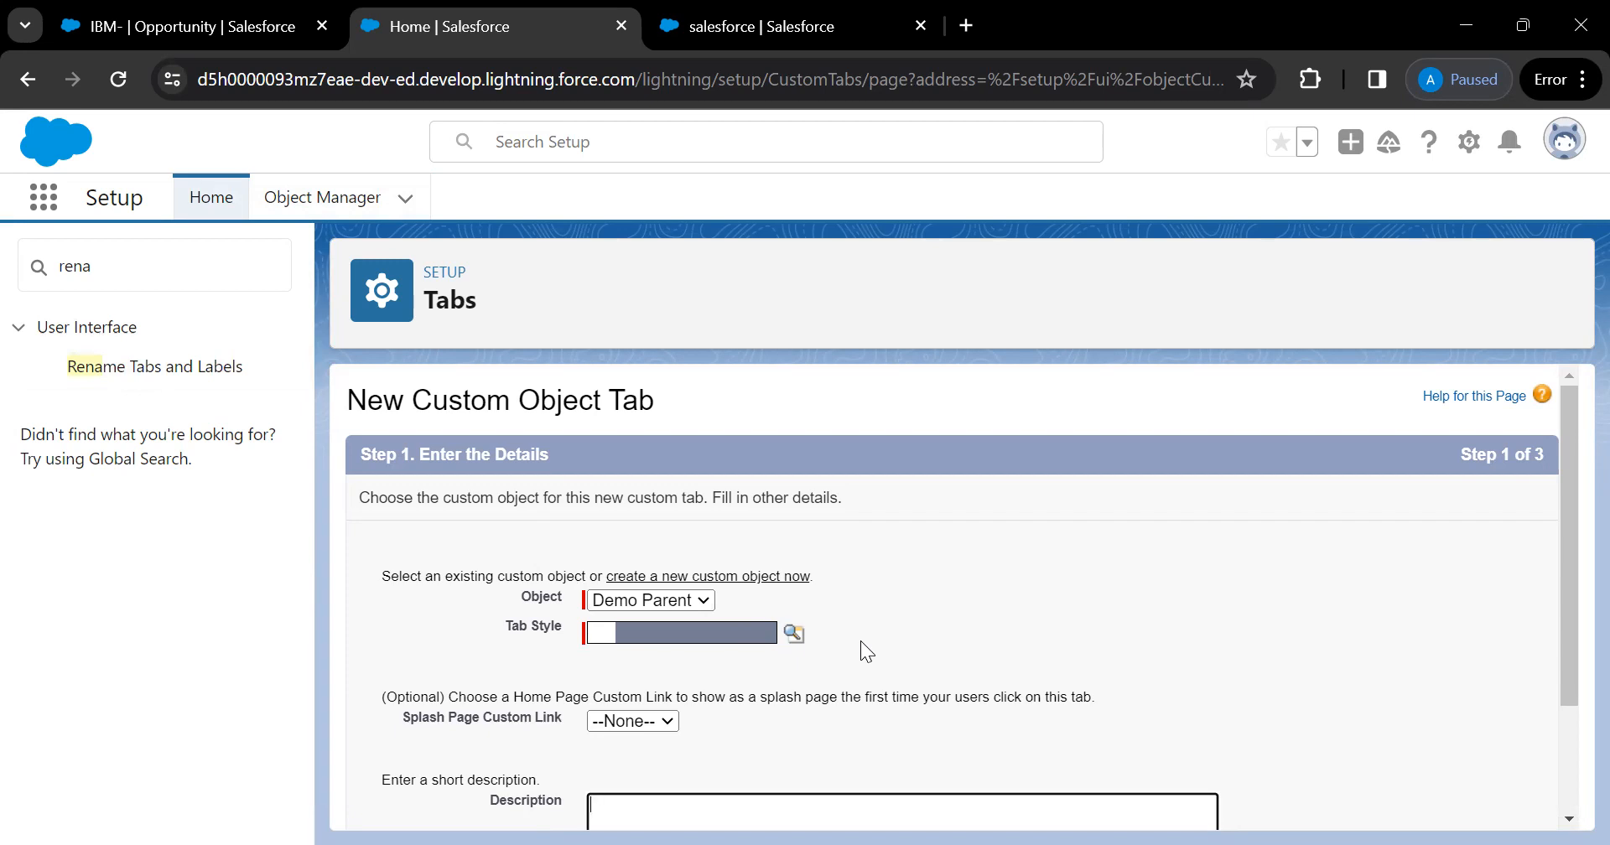
{"action": "left_click", "coordinate": [126, 258]}
{"action": "key", "text": "ctrl+a"}
{"action": "type", "text": "tab"}
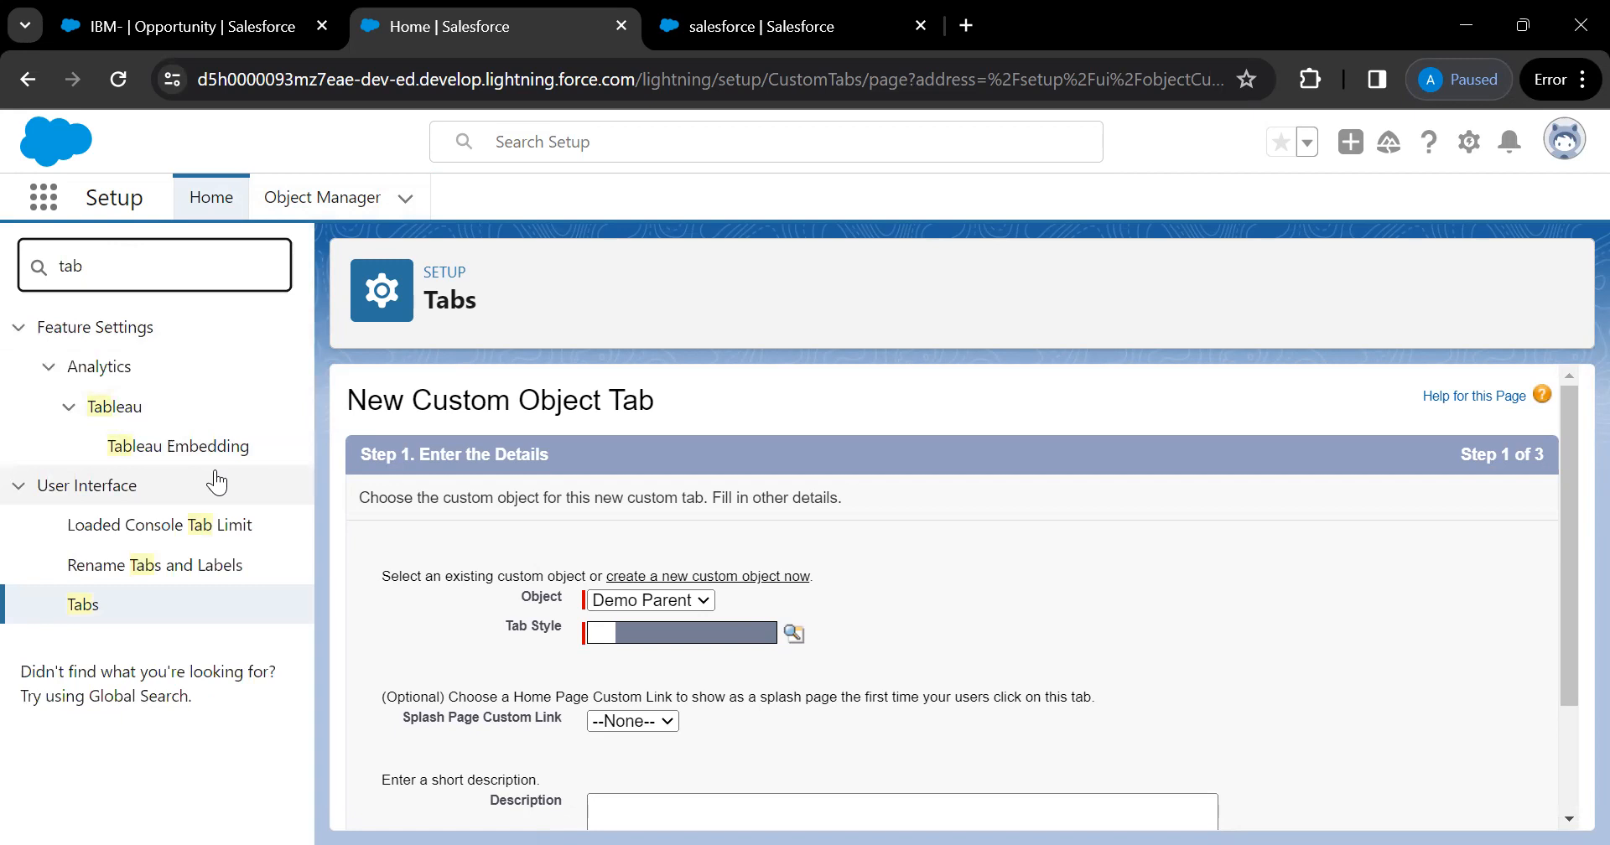
{"action": "scroll", "coordinate": [789, 587], "scroll_direction": "down", "scroll_amount": 1}
Give the Demo Parent tab the Diamond tab style and continue the wizard
{"action": "left_click", "coordinate": [796, 575]}
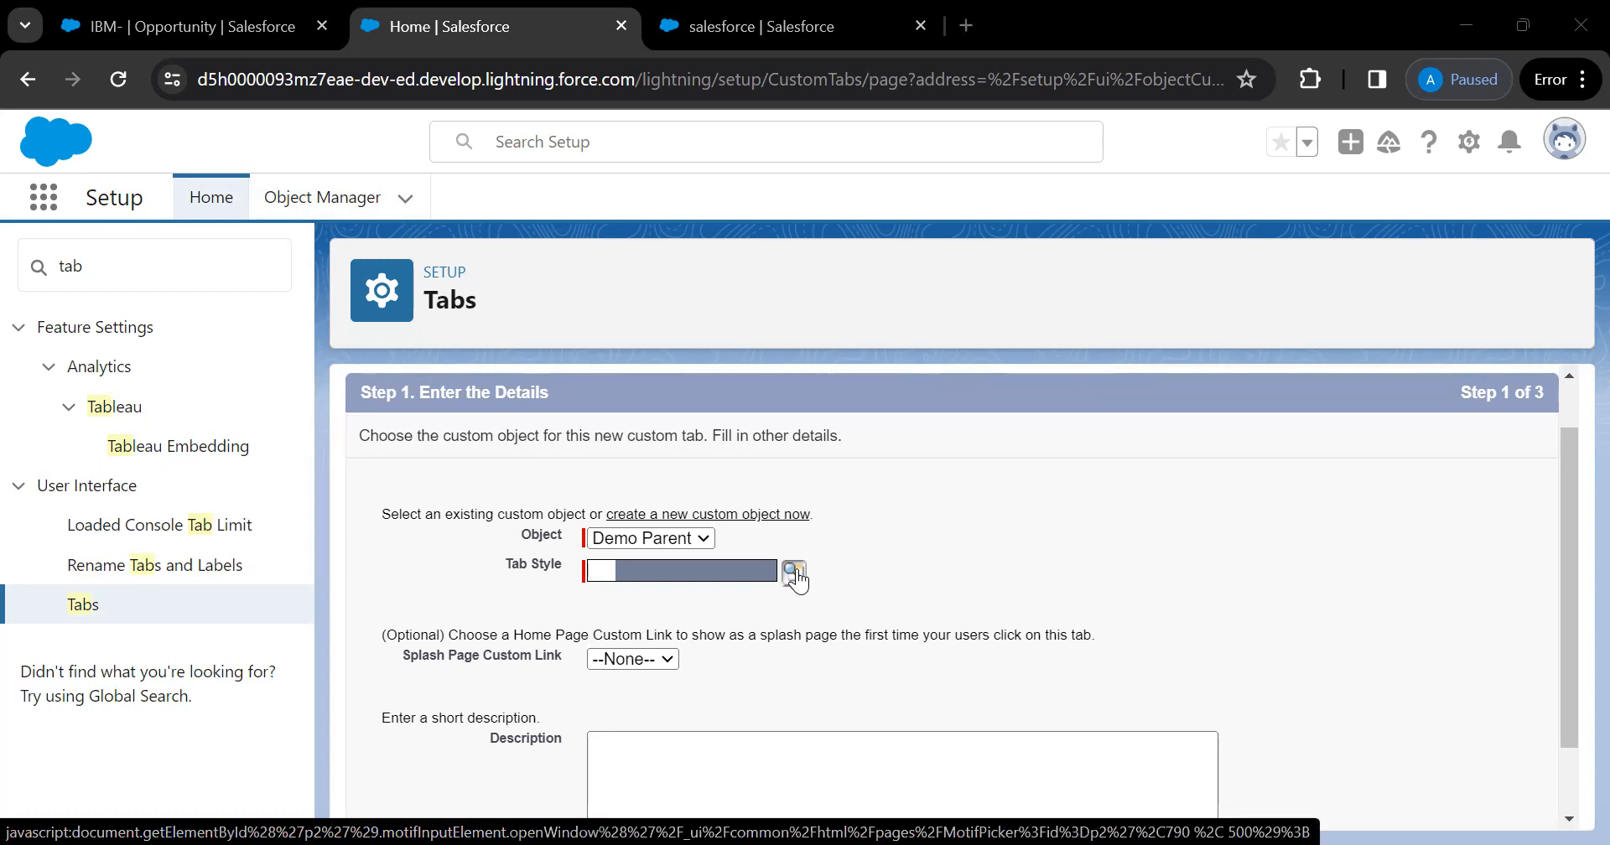
{"action": "left_click", "coordinate": [964, 560]}
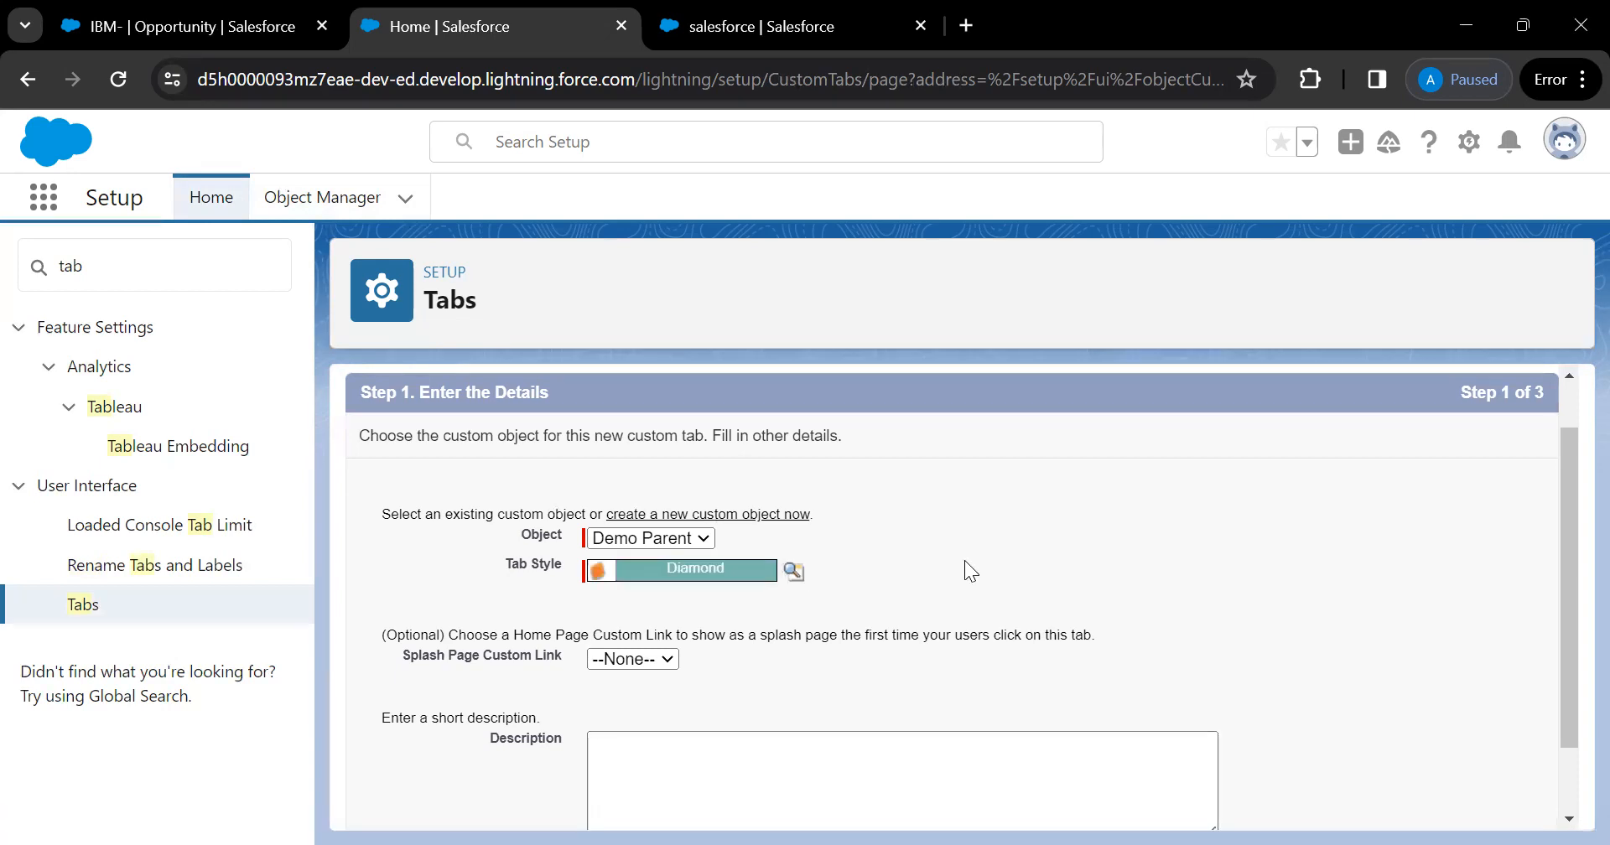
{"action": "scroll", "coordinate": [965, 560], "scroll_direction": "down", "scroll_amount": 1}
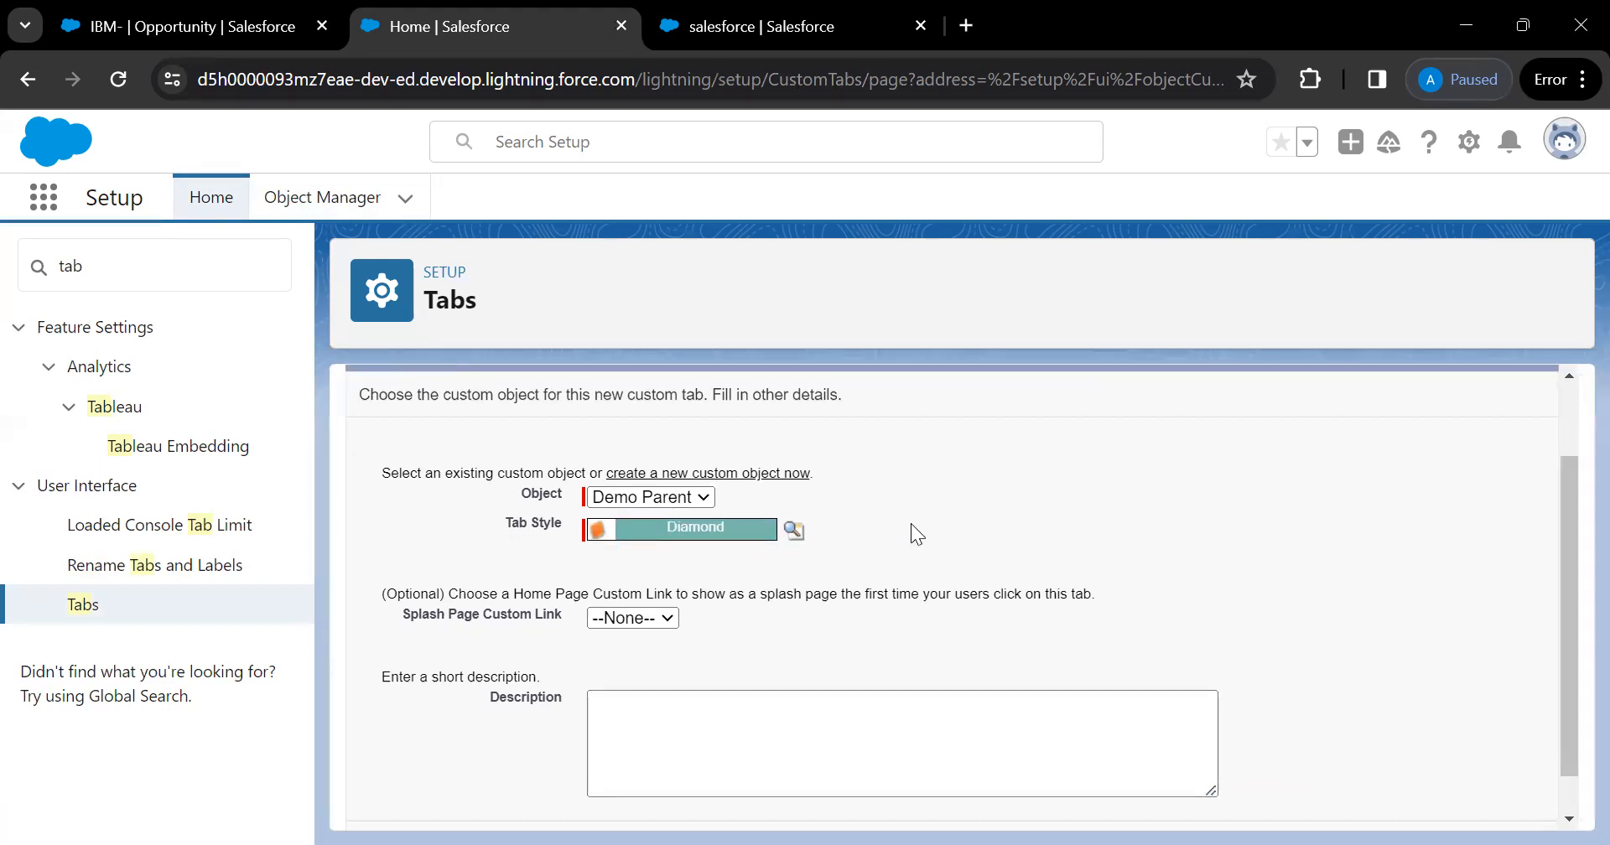
{"action": "scroll", "coordinate": [911, 525], "scroll_direction": "down", "scroll_amount": 1}
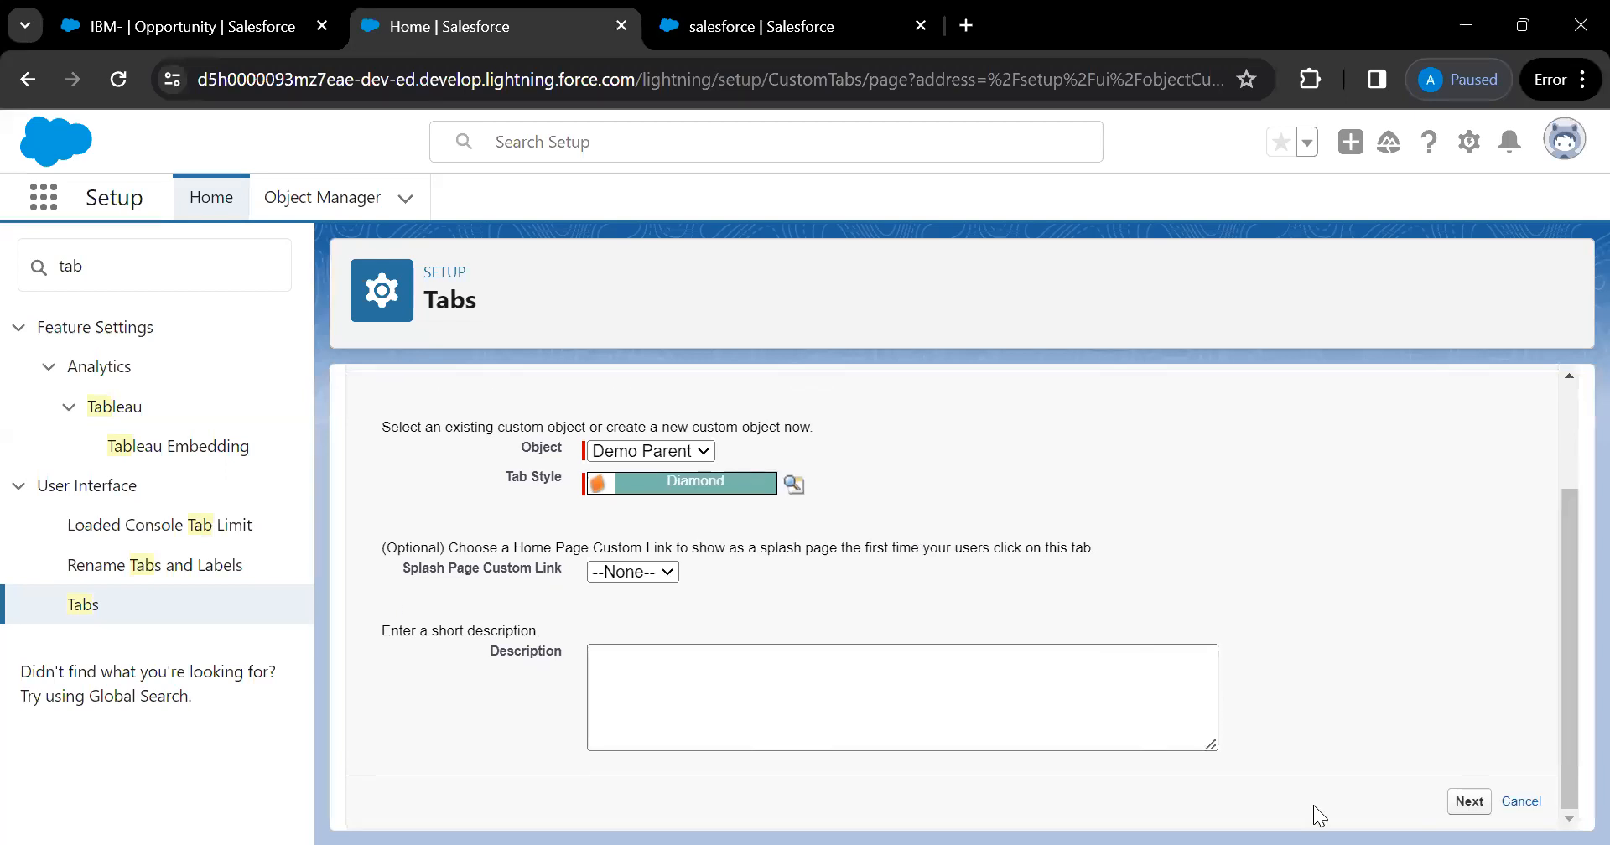
{"action": "left_click", "coordinate": [1469, 803]}
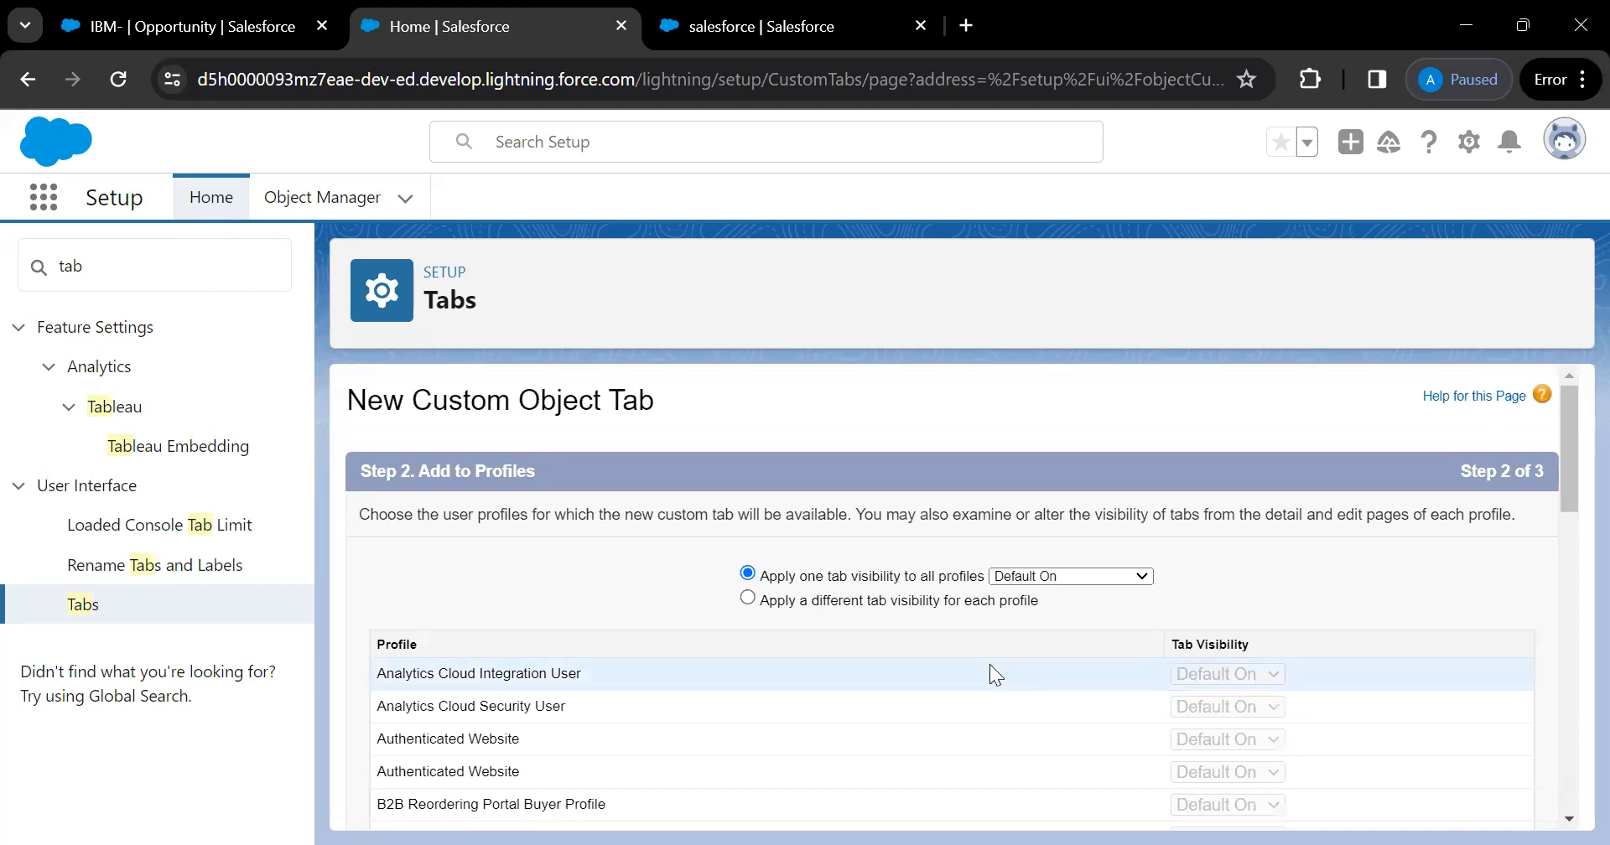
Try per-profile visibility, setting Analytics Cloud Security User to Tab Hidden
{"action": "scroll", "coordinate": [990, 674], "scroll_direction": "down", "scroll_amount": 5}
{"action": "scroll", "coordinate": [991, 670], "scroll_direction": "up", "scroll_amount": 5}
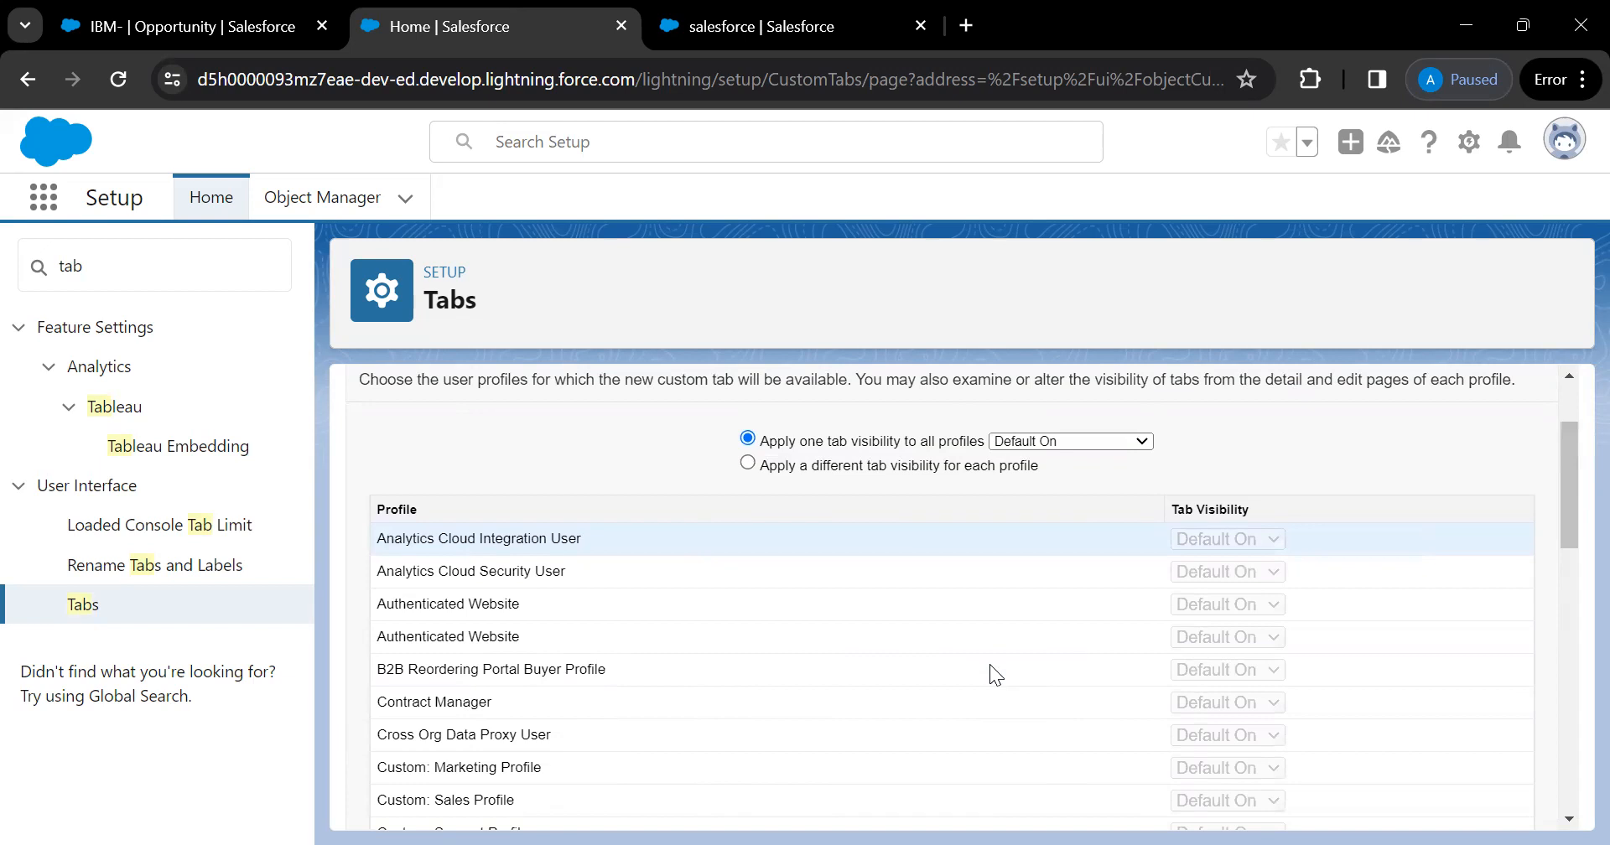
{"action": "scroll", "coordinate": [989, 666], "scroll_direction": "down", "scroll_amount": 1}
{"action": "scroll", "coordinate": [989, 666], "scroll_direction": "up", "scroll_amount": 1}
{"action": "left_click", "coordinate": [747, 464]}
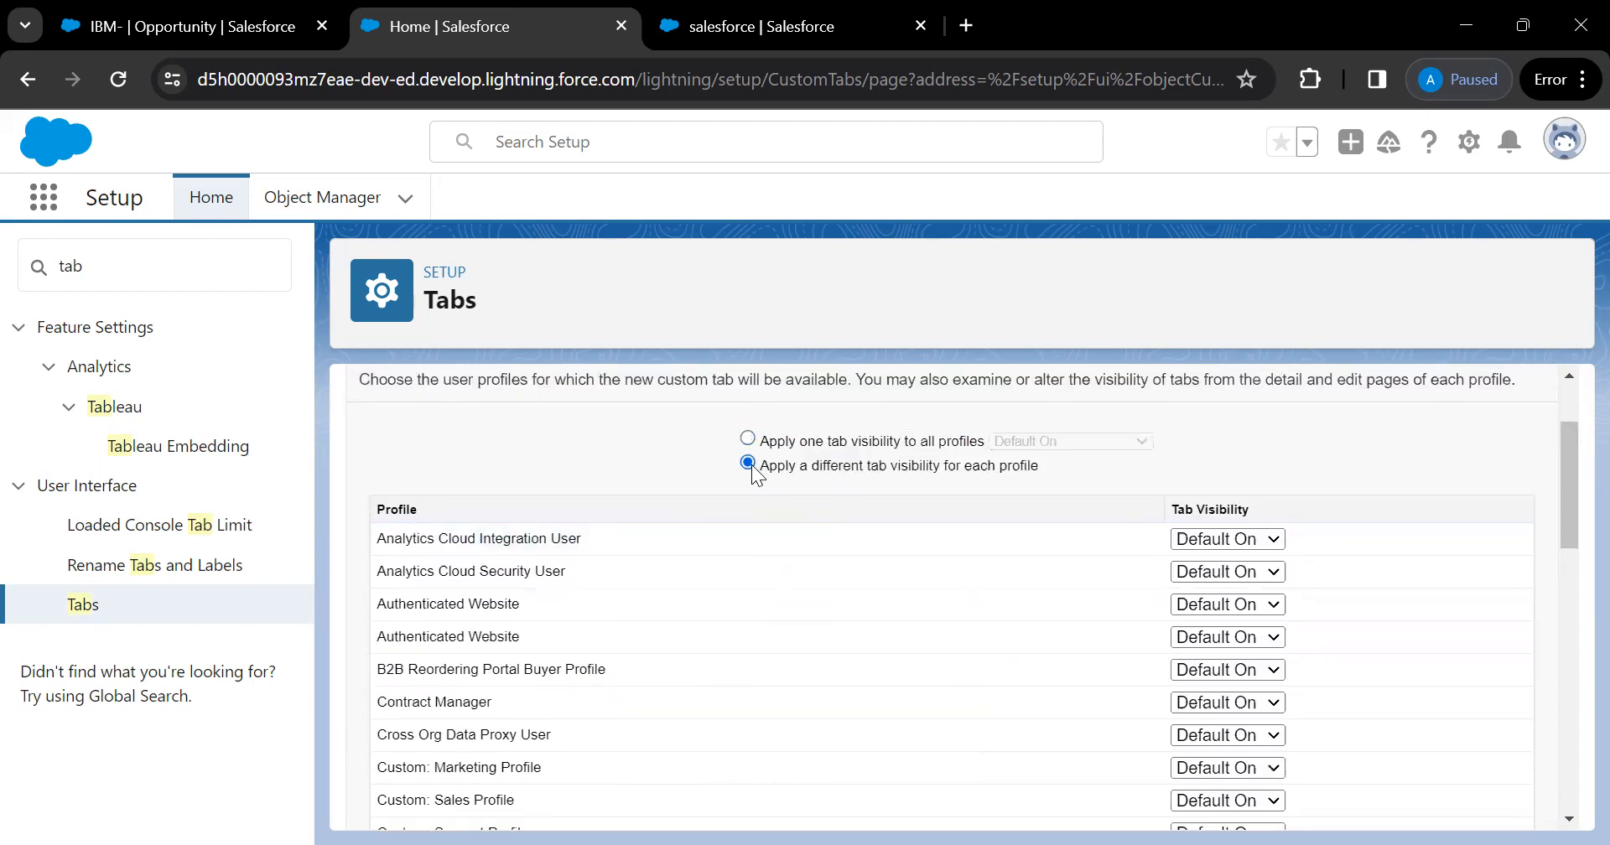
{"action": "left_click", "coordinate": [1273, 577]}
{"action": "left_click", "coordinate": [1220, 635]}
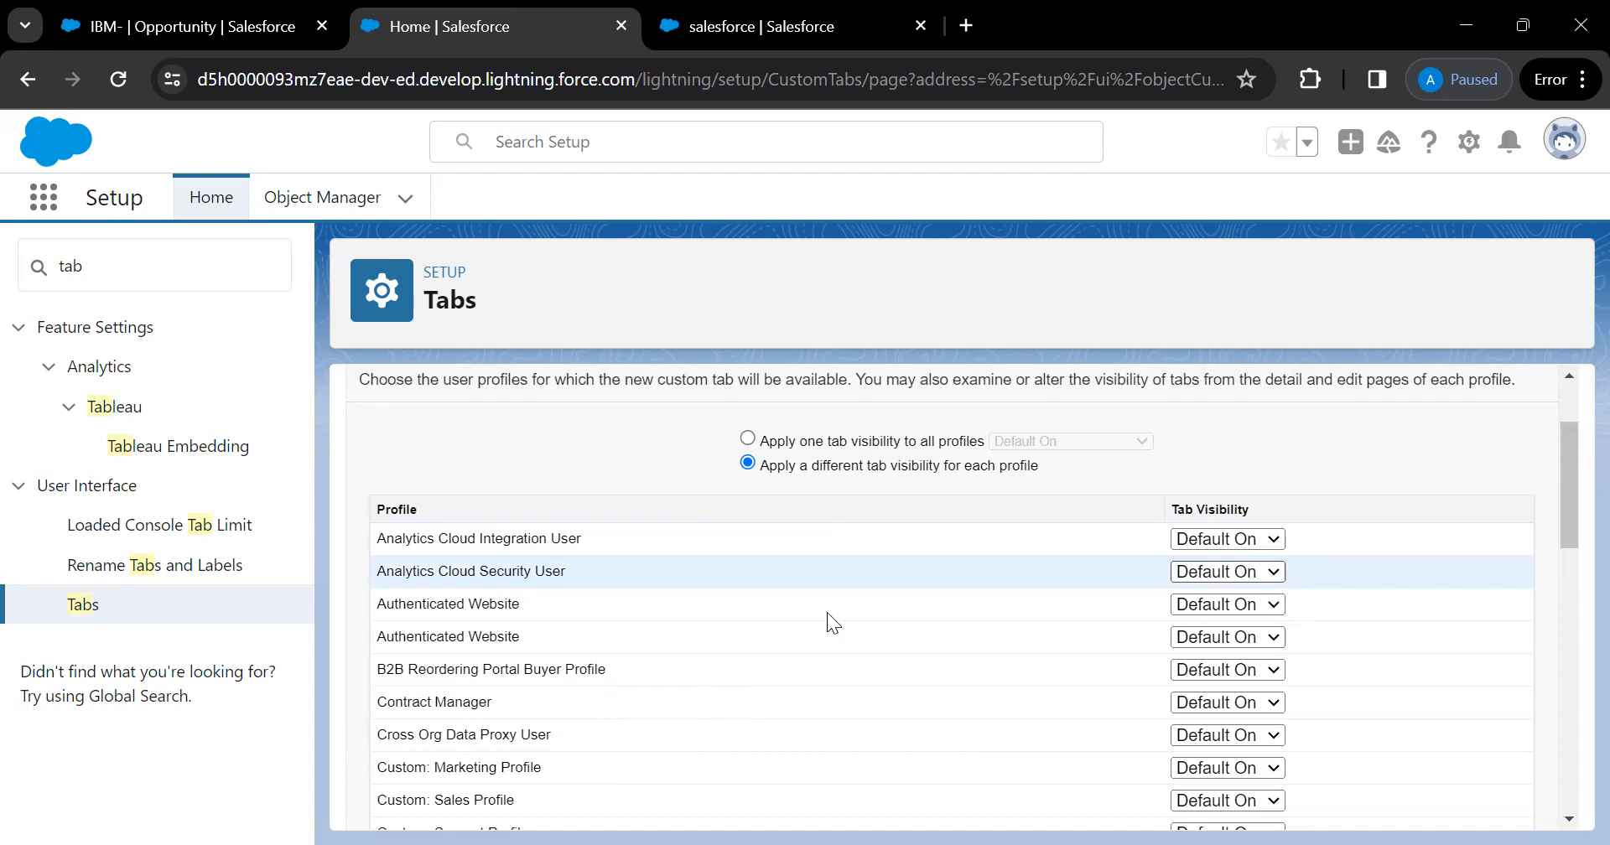
Revert to one tab visibility for all profiles and advance toward the custom apps step
{"action": "scroll", "coordinate": [827, 616], "scroll_direction": "down", "scroll_amount": 1}
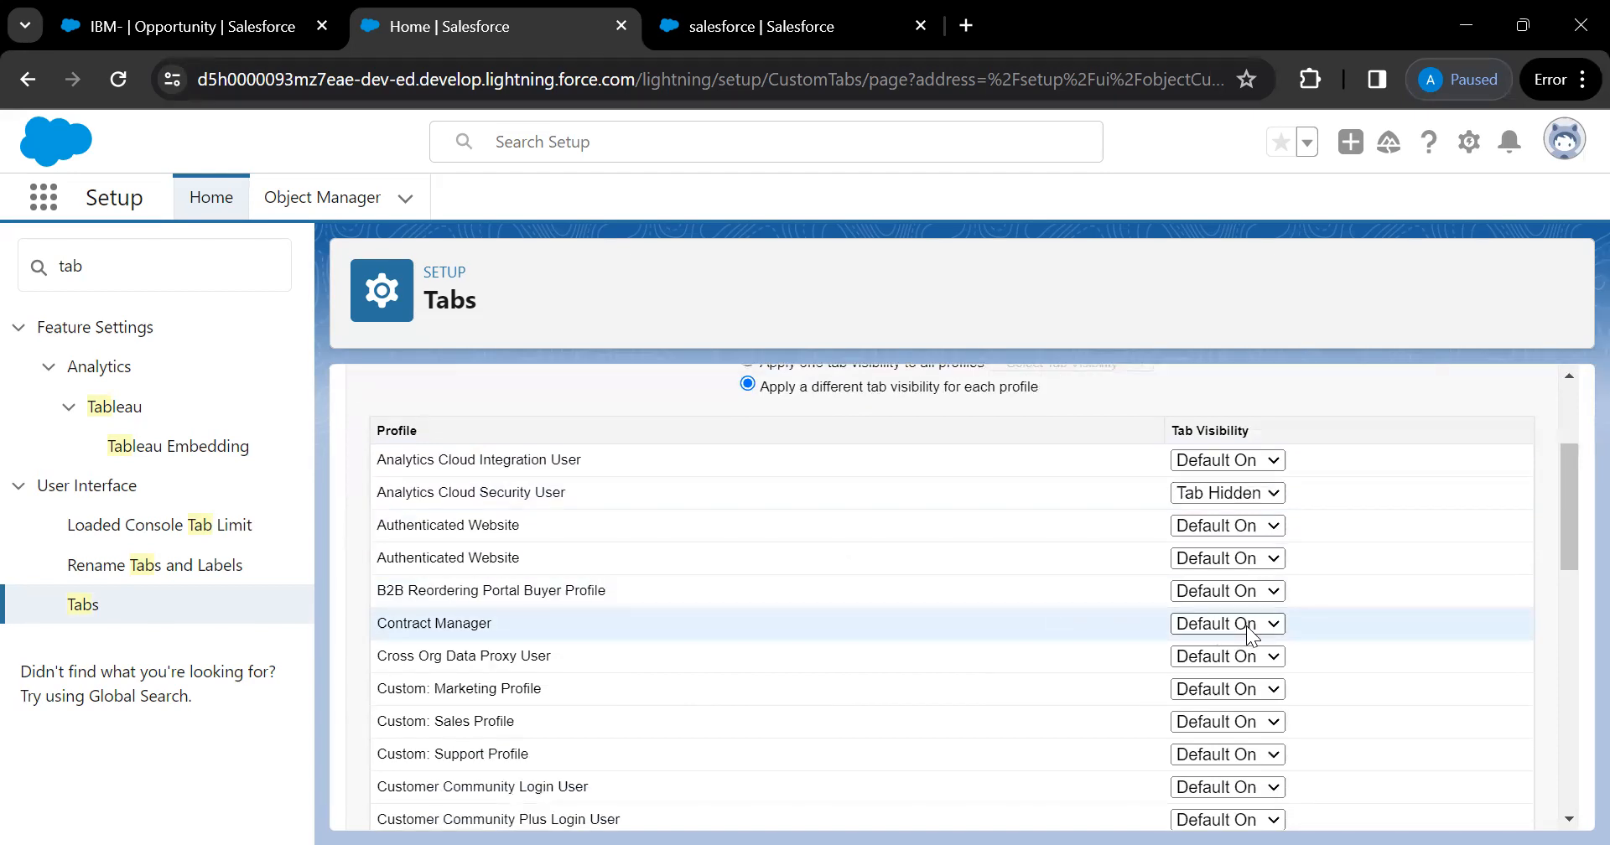
{"action": "scroll", "coordinate": [1249, 634], "scroll_direction": "up", "scroll_amount": 3}
{"action": "left_click", "coordinate": [747, 575]}
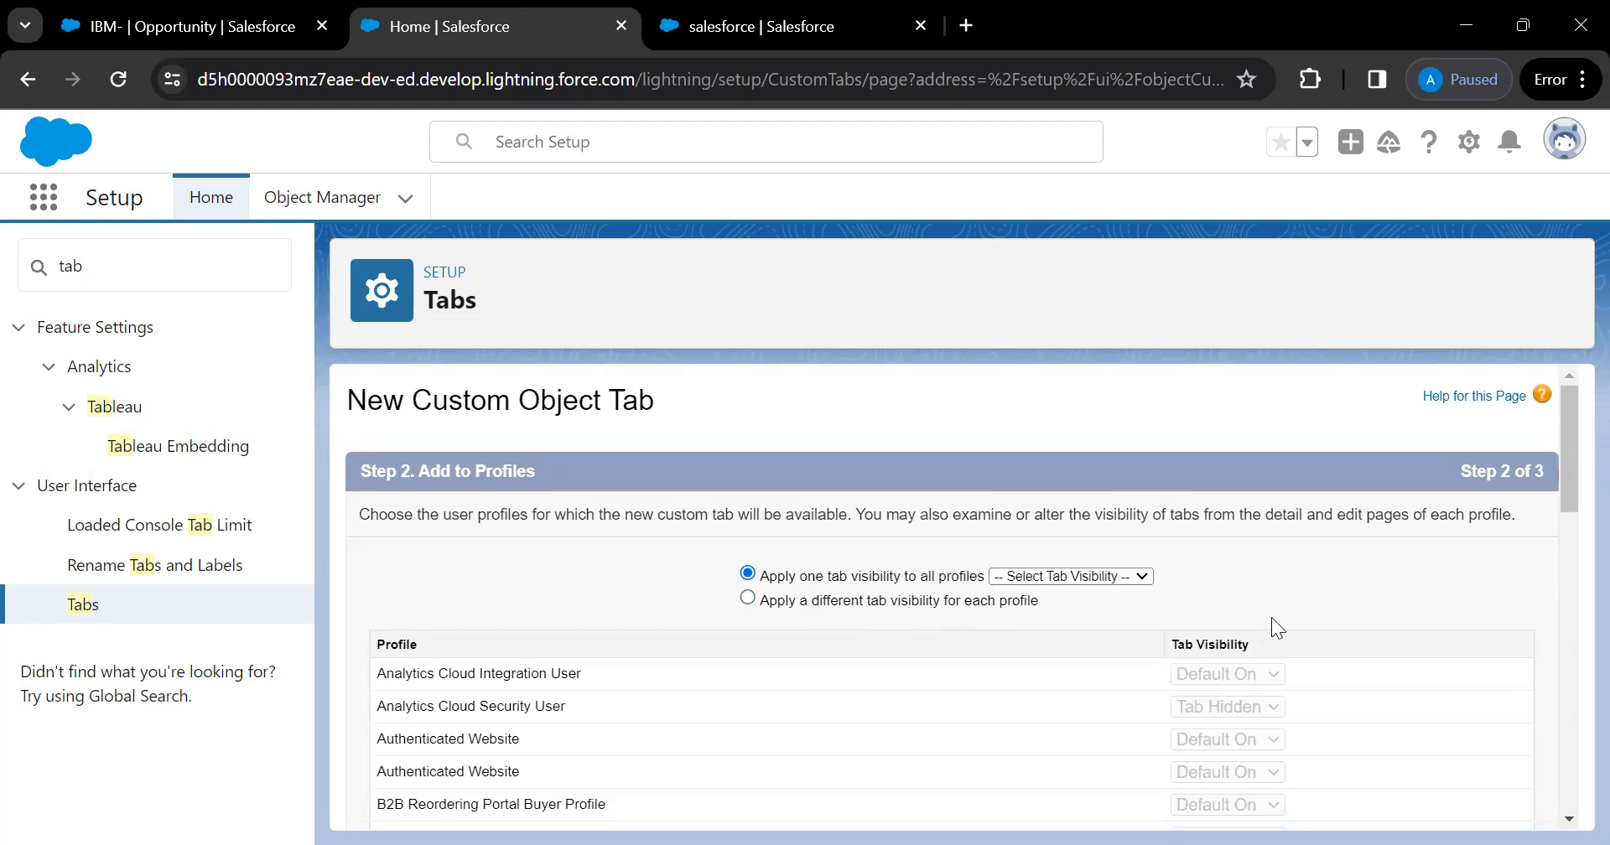
{"action": "scroll", "coordinate": [1271, 617], "scroll_direction": "down", "scroll_amount": 5}
{"action": "scroll", "coordinate": [1271, 617], "scroll_direction": "down", "scroll_amount": 5}
{"action": "left_click", "coordinate": [1466, 804]}
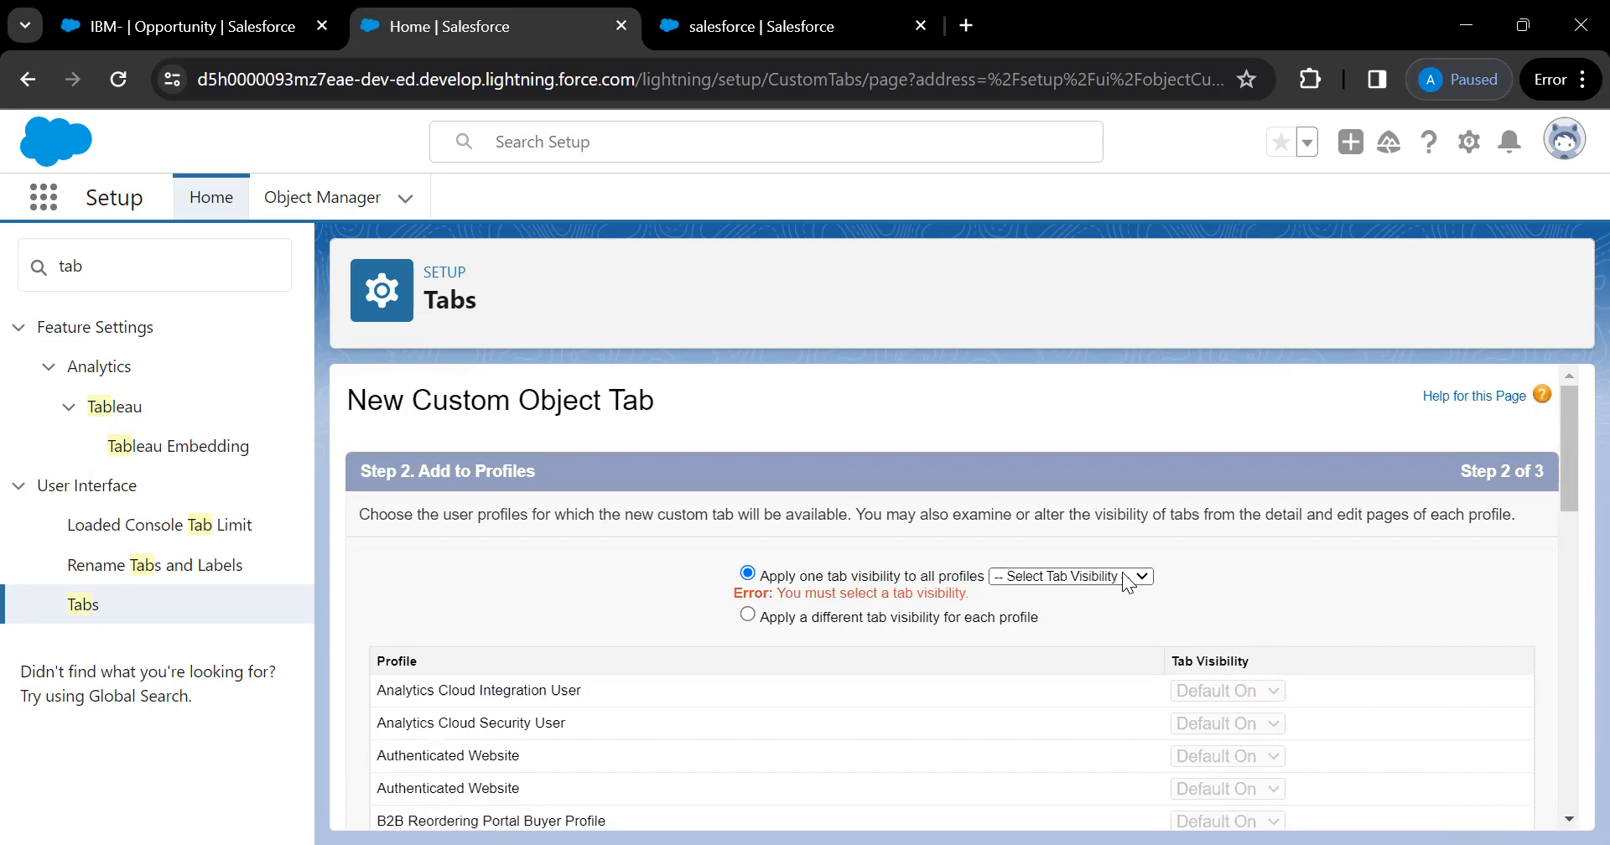
{"action": "scroll", "coordinate": [1376, 618], "scroll_direction": "down", "scroll_amount": 10}
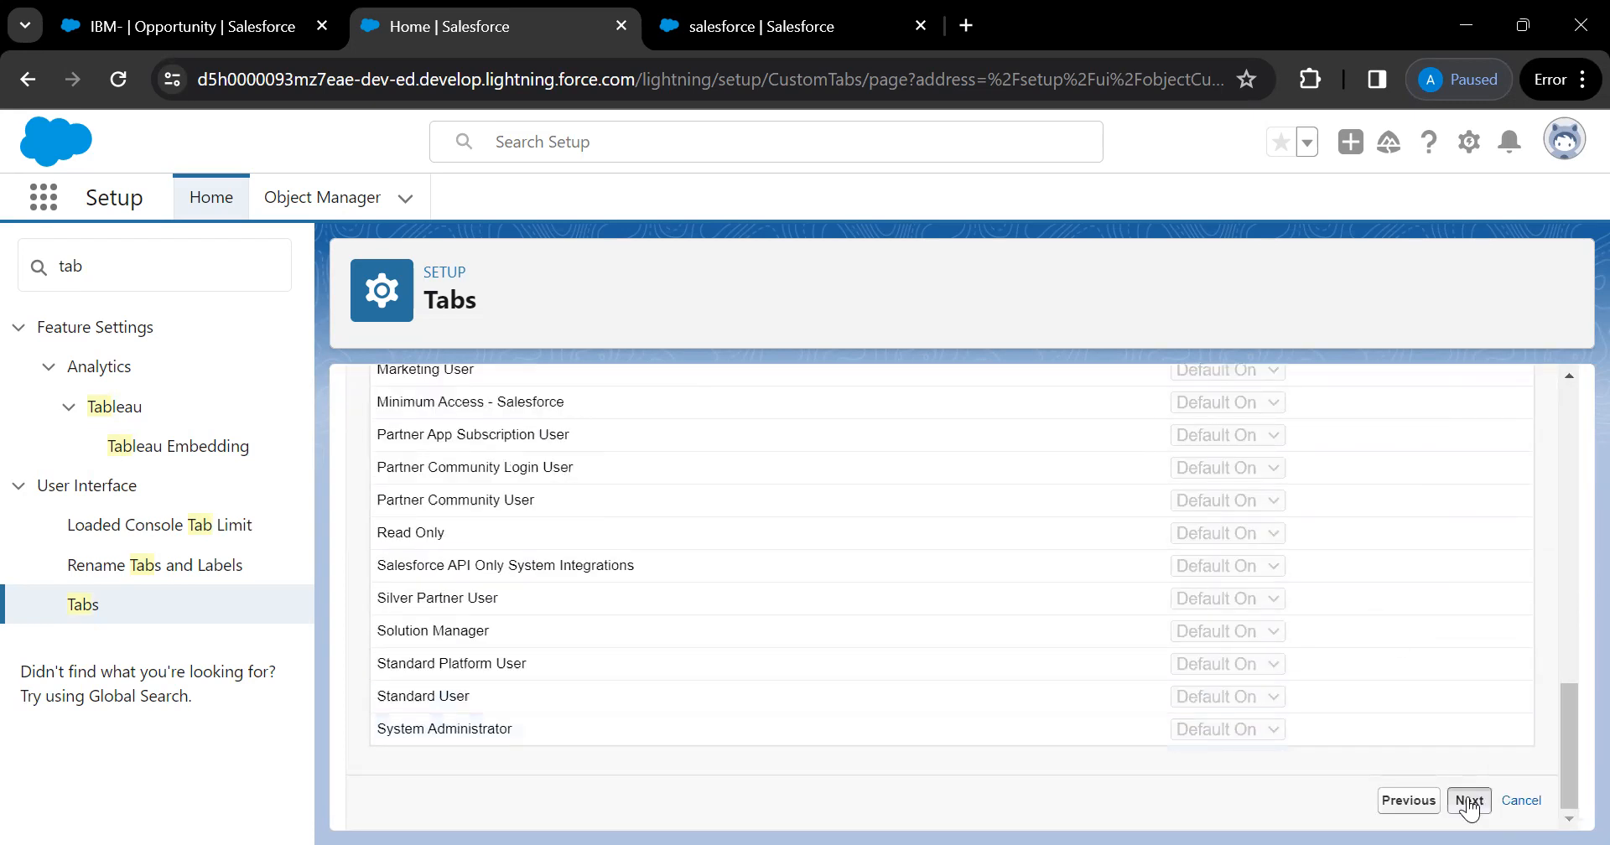
{"action": "left_click", "coordinate": [1468, 803]}
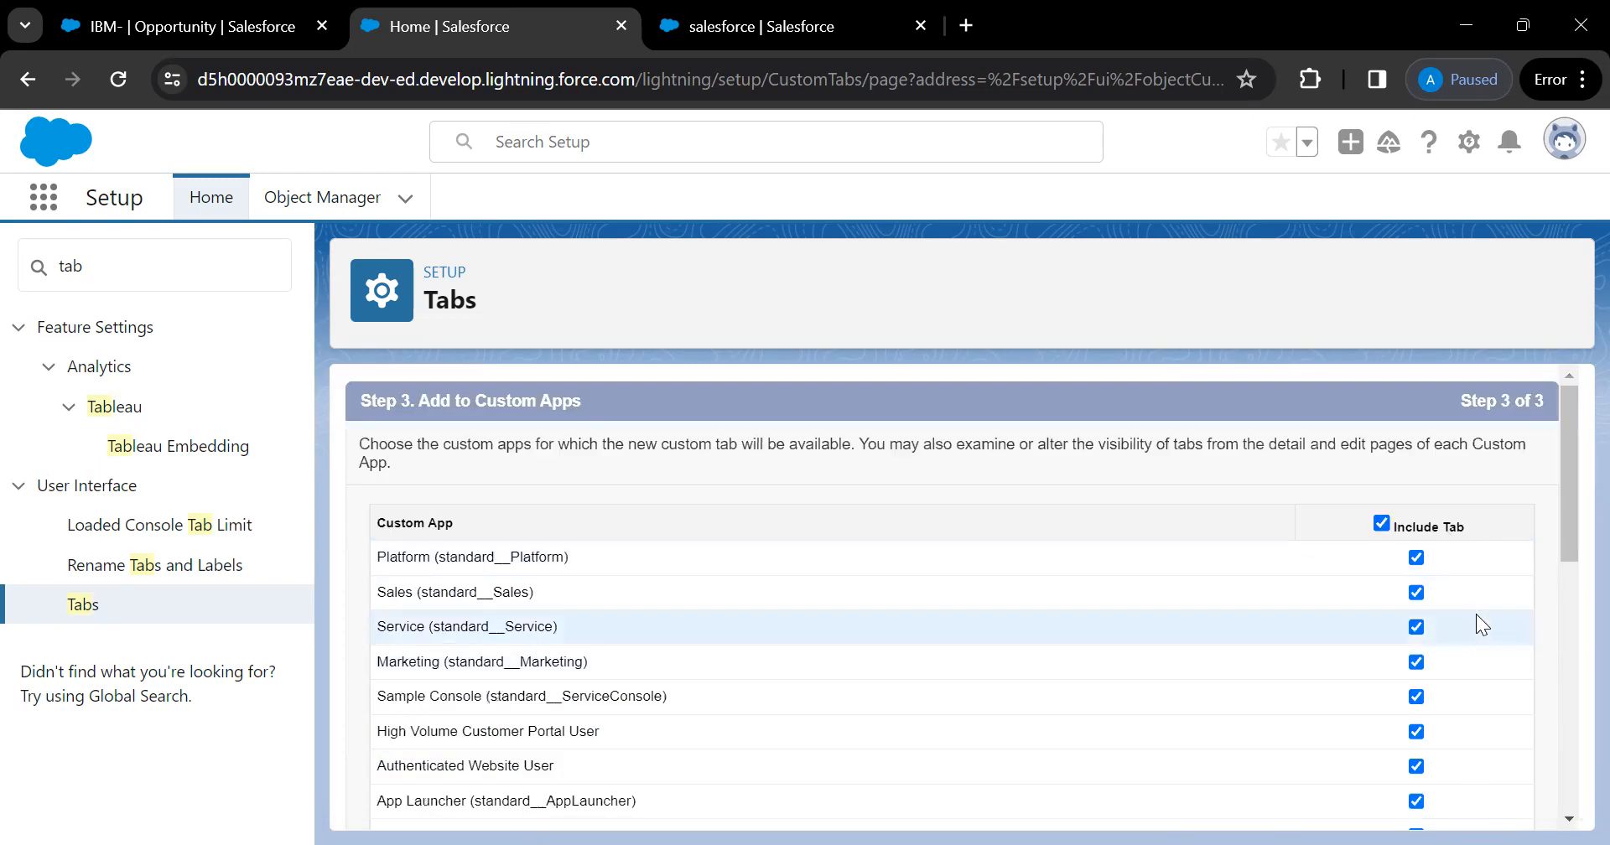
Include the Demo Parent tab only in Saleforce (standard__LightningSales) and save the tab
{"action": "scroll", "coordinate": [881, 677], "scroll_direction": "down", "scroll_amount": 1}
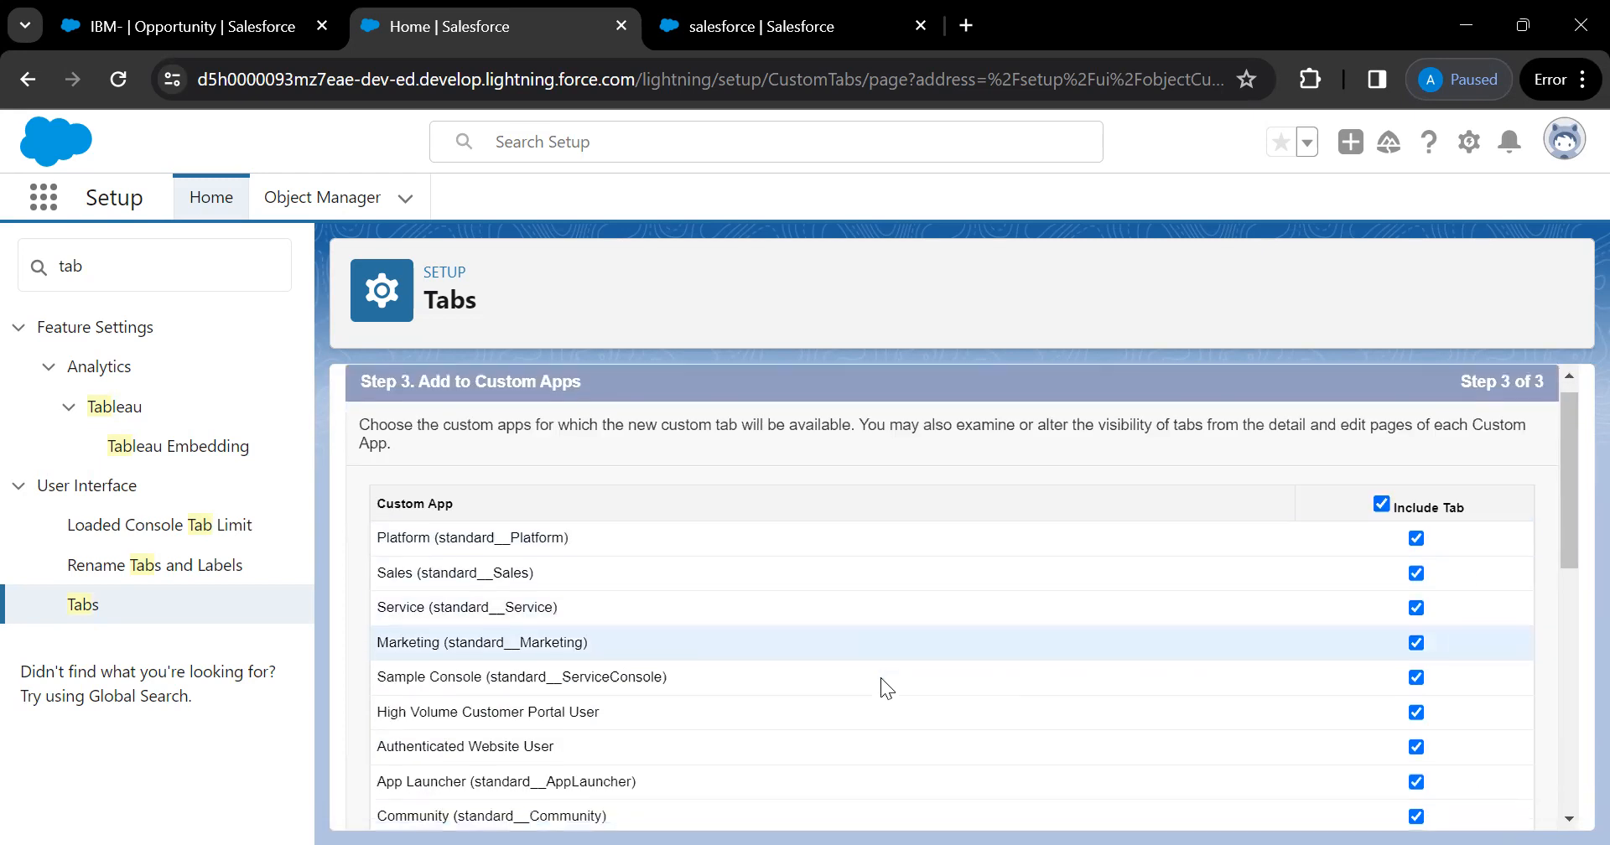
{"action": "scroll", "coordinate": [880, 677], "scroll_direction": "down", "scroll_amount": 3}
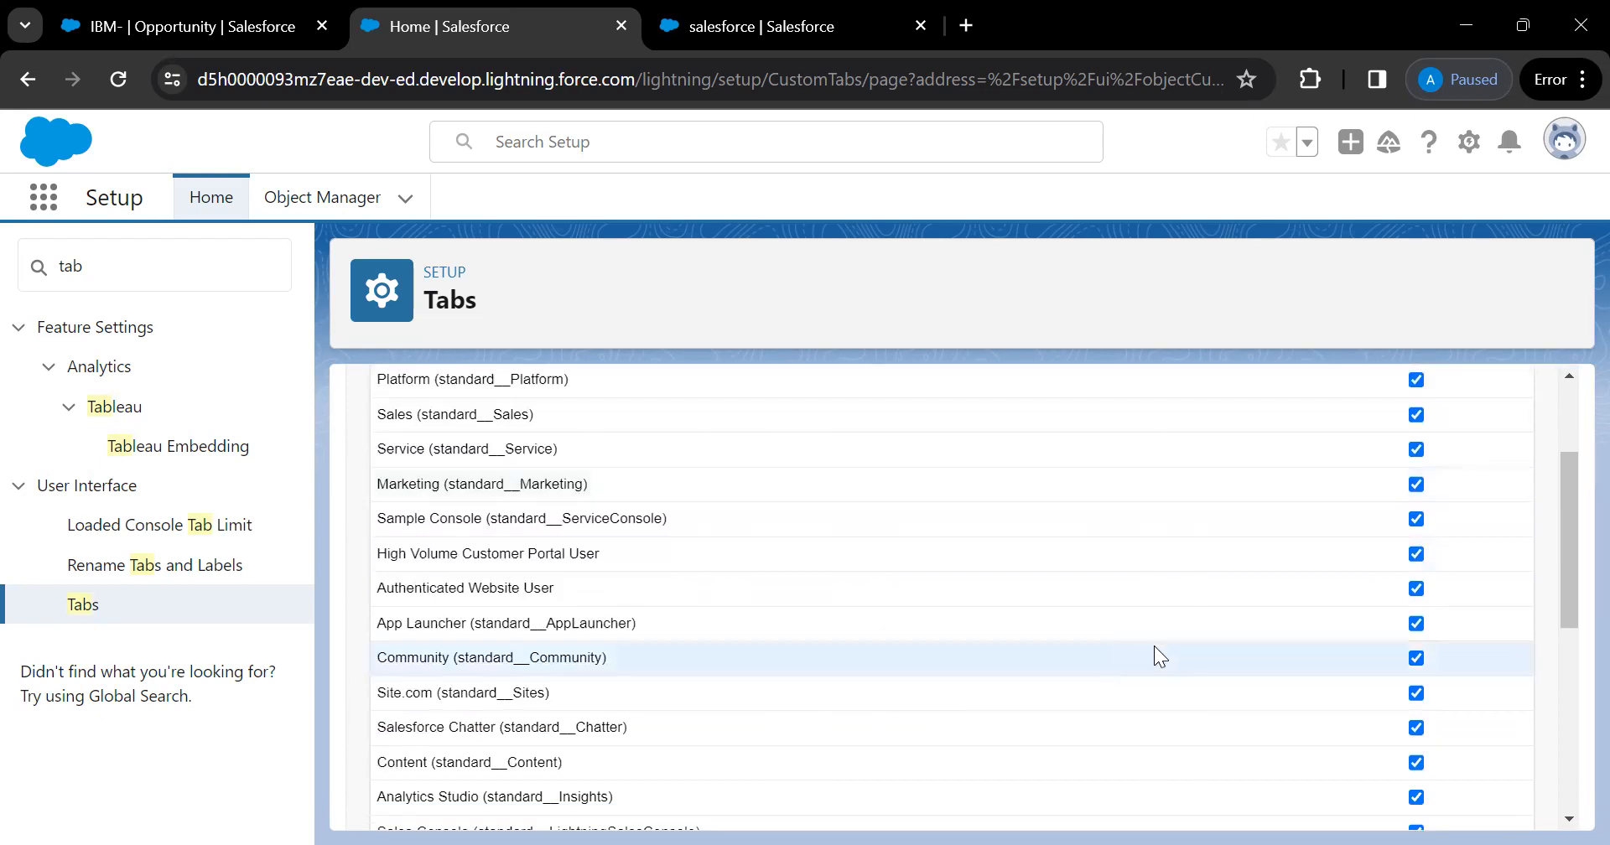
{"action": "scroll", "coordinate": [1173, 637], "scroll_direction": "up", "scroll_amount": 4}
{"action": "left_click", "coordinate": [1381, 523]}
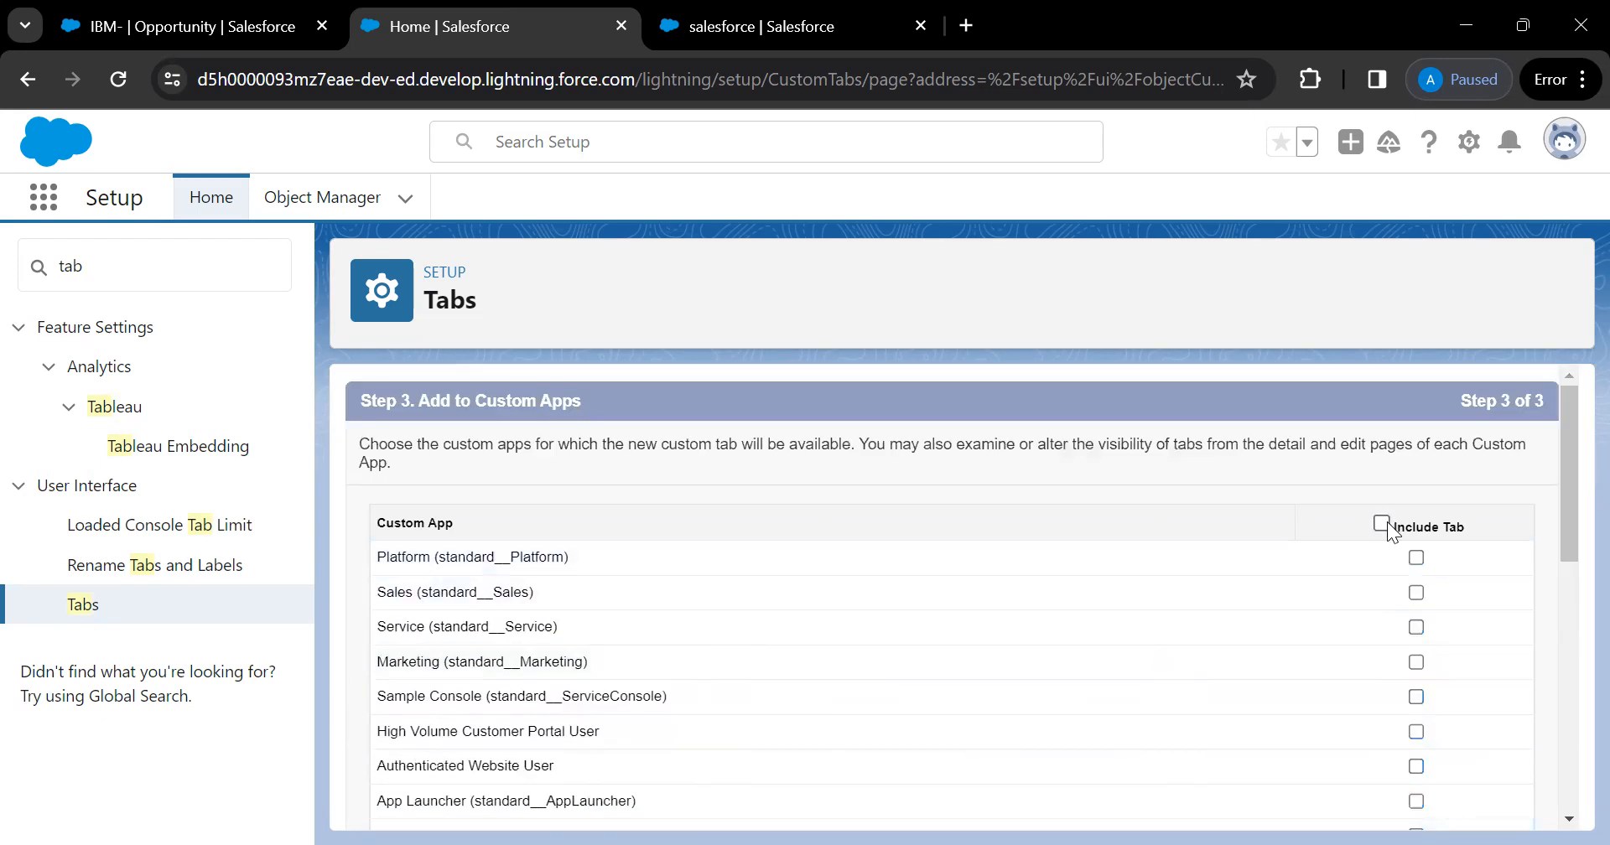
{"action": "scroll", "coordinate": [1462, 645], "scroll_direction": "down", "scroll_amount": 12}
{"action": "scroll", "coordinate": [1462, 647], "scroll_direction": "down", "scroll_amount": 1}
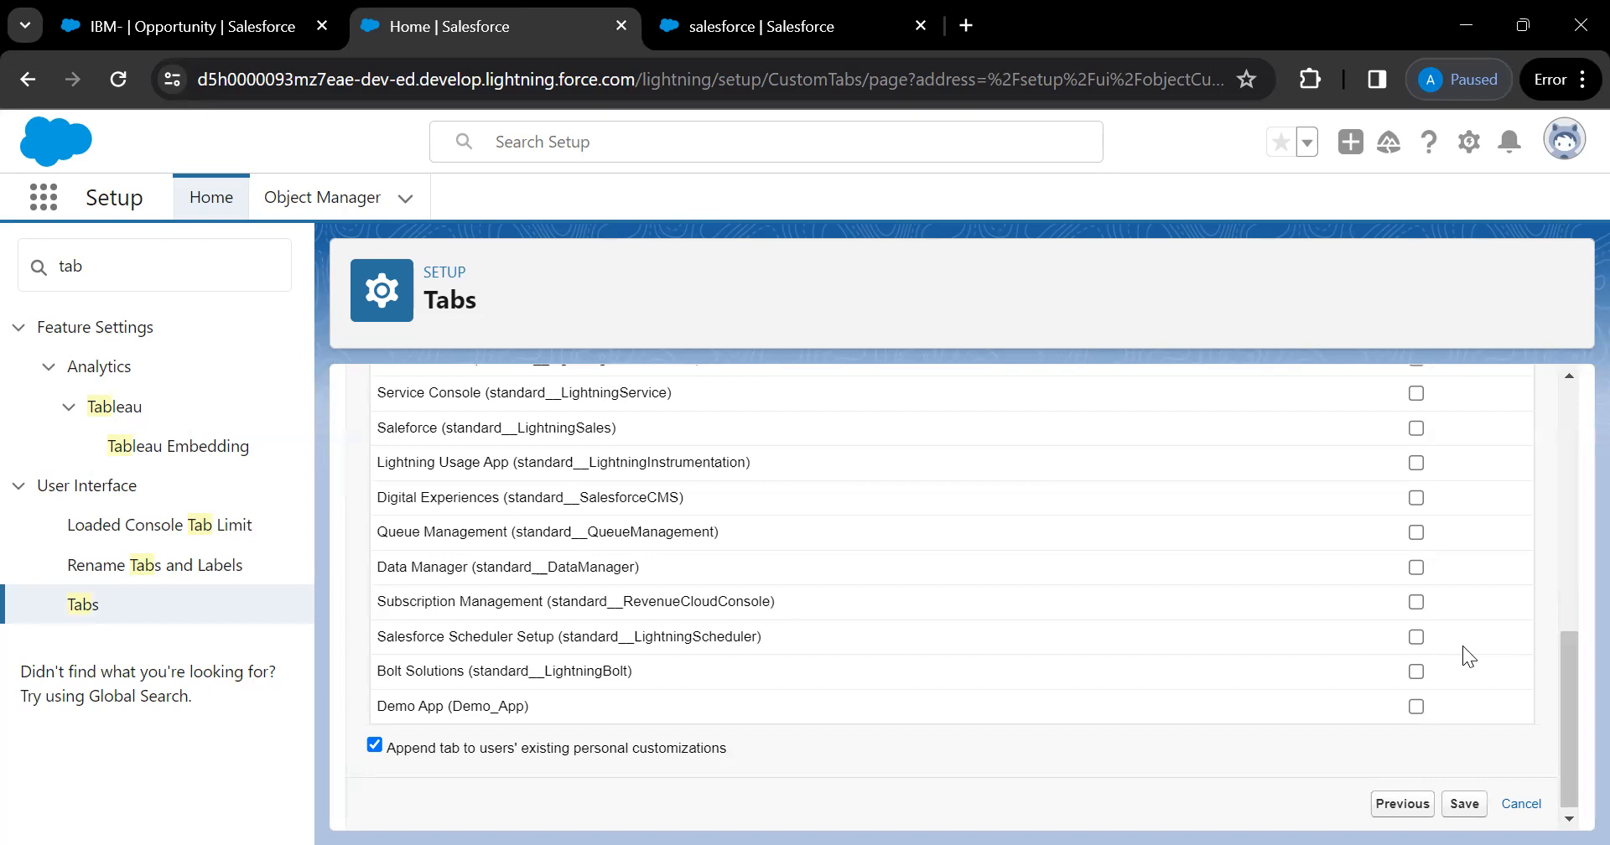
{"action": "scroll", "coordinate": [1463, 645], "scroll_direction": "up", "scroll_amount": 1}
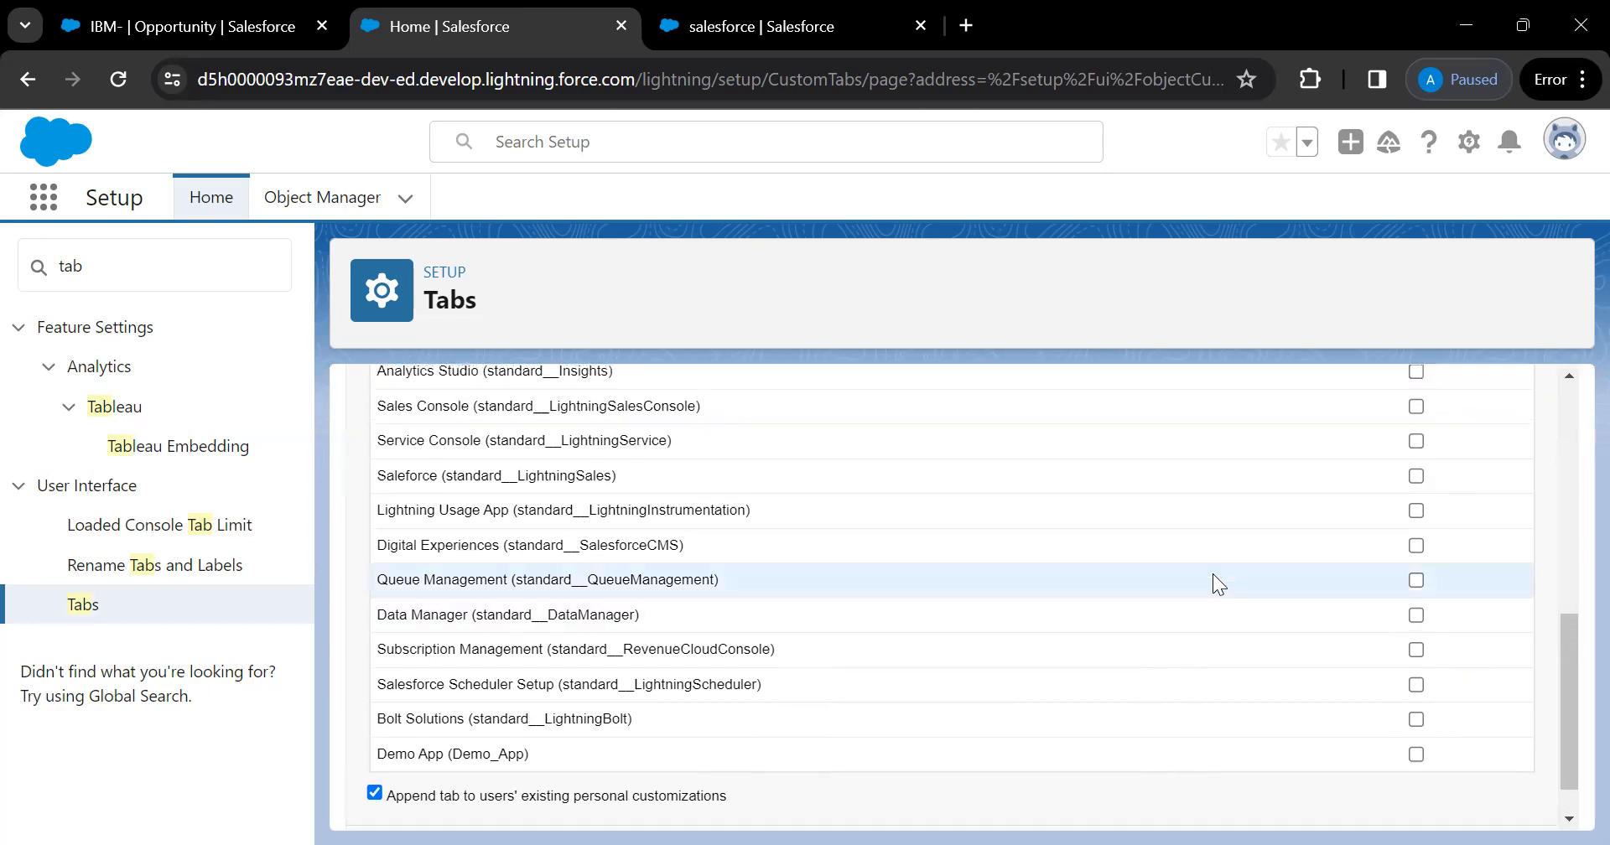
{"action": "left_click", "coordinate": [1416, 475]}
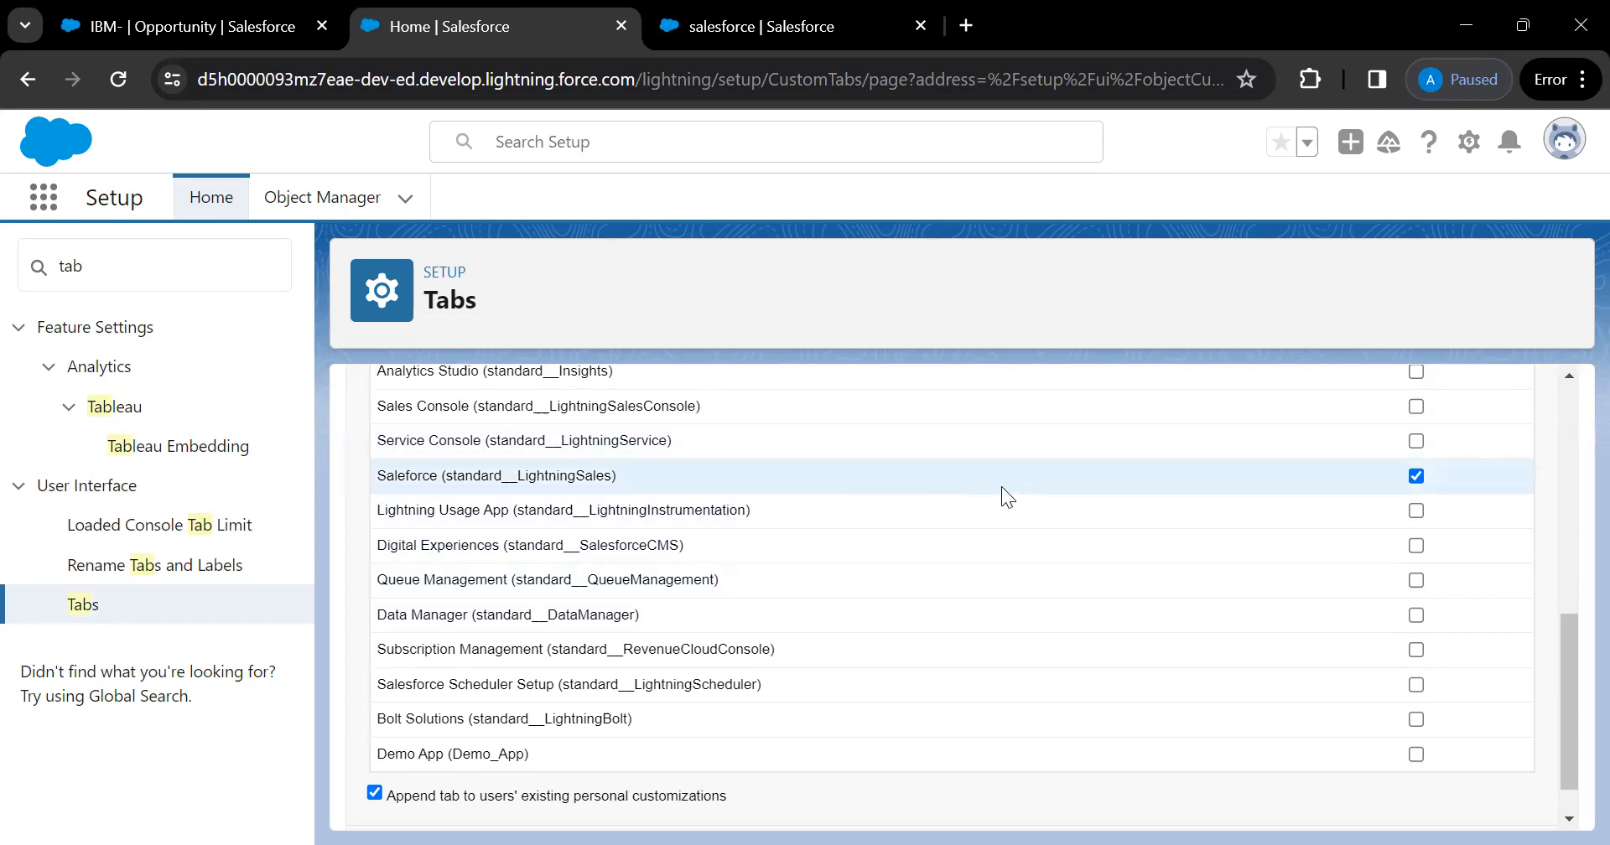
{"action": "scroll", "coordinate": [1002, 486], "scroll_direction": "up", "scroll_amount": 3}
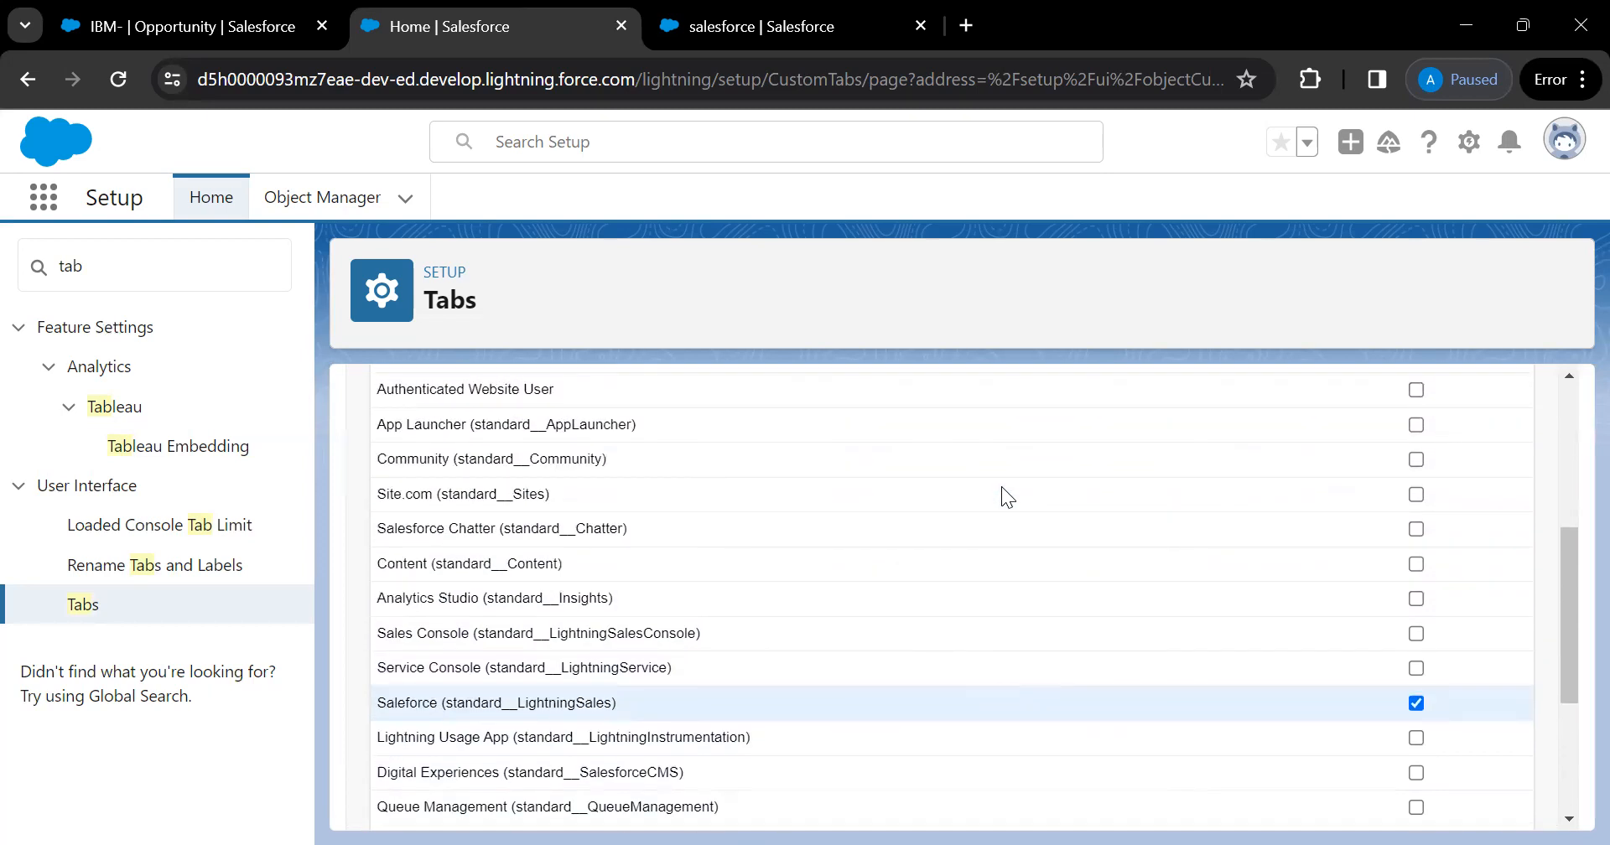
{"action": "scroll", "coordinate": [1001, 486], "scroll_direction": "up", "scroll_amount": 4}
{"action": "scroll", "coordinate": [1191, 560], "scroll_direction": "down", "scroll_amount": 8}
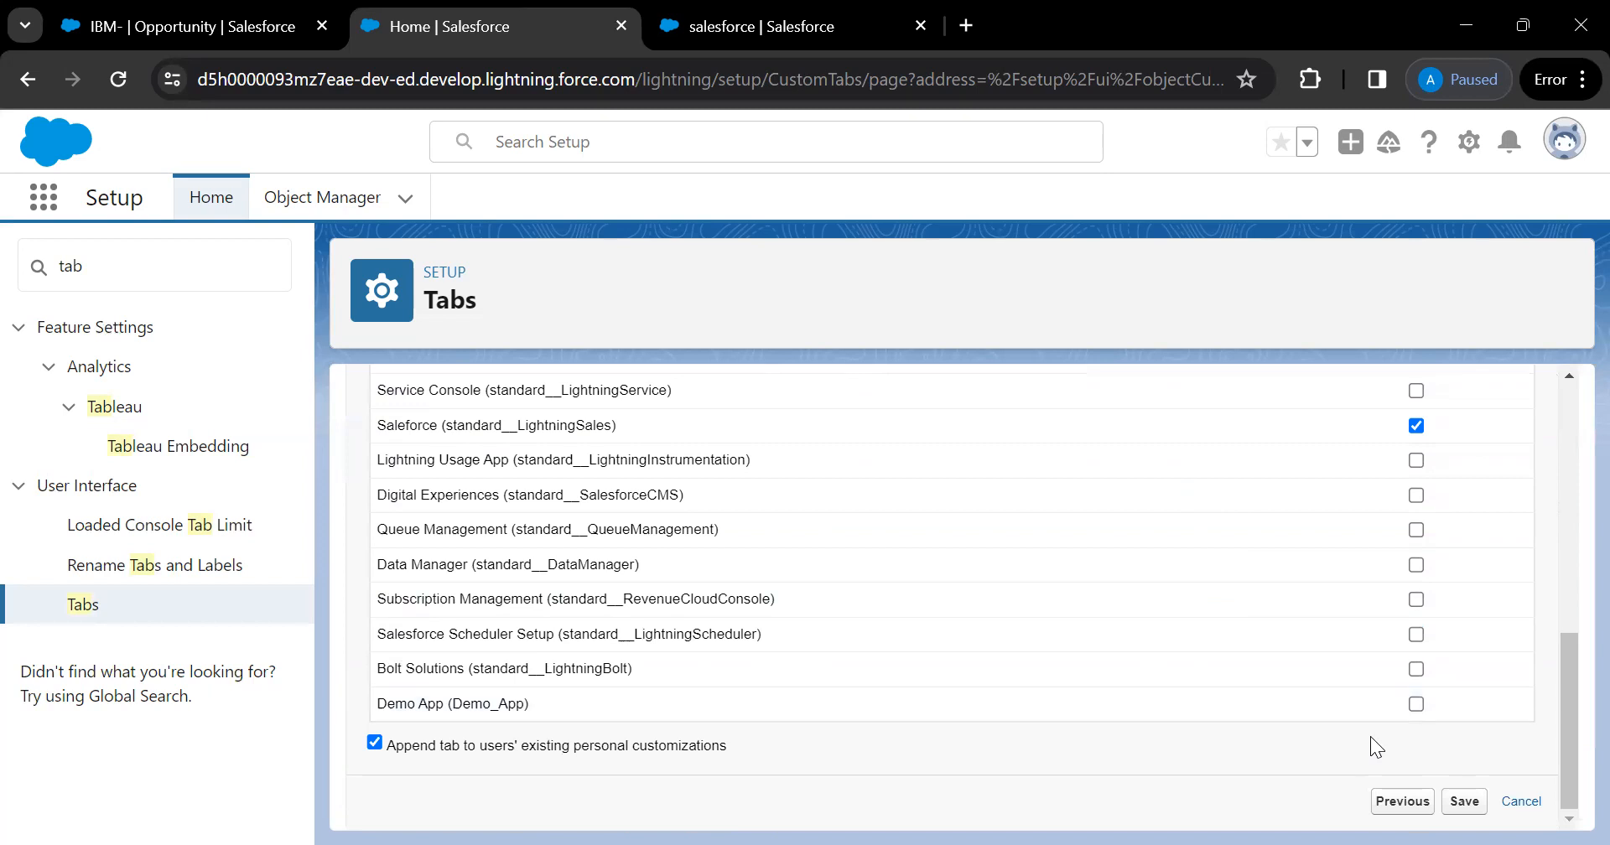
{"action": "left_click", "coordinate": [1464, 803]}
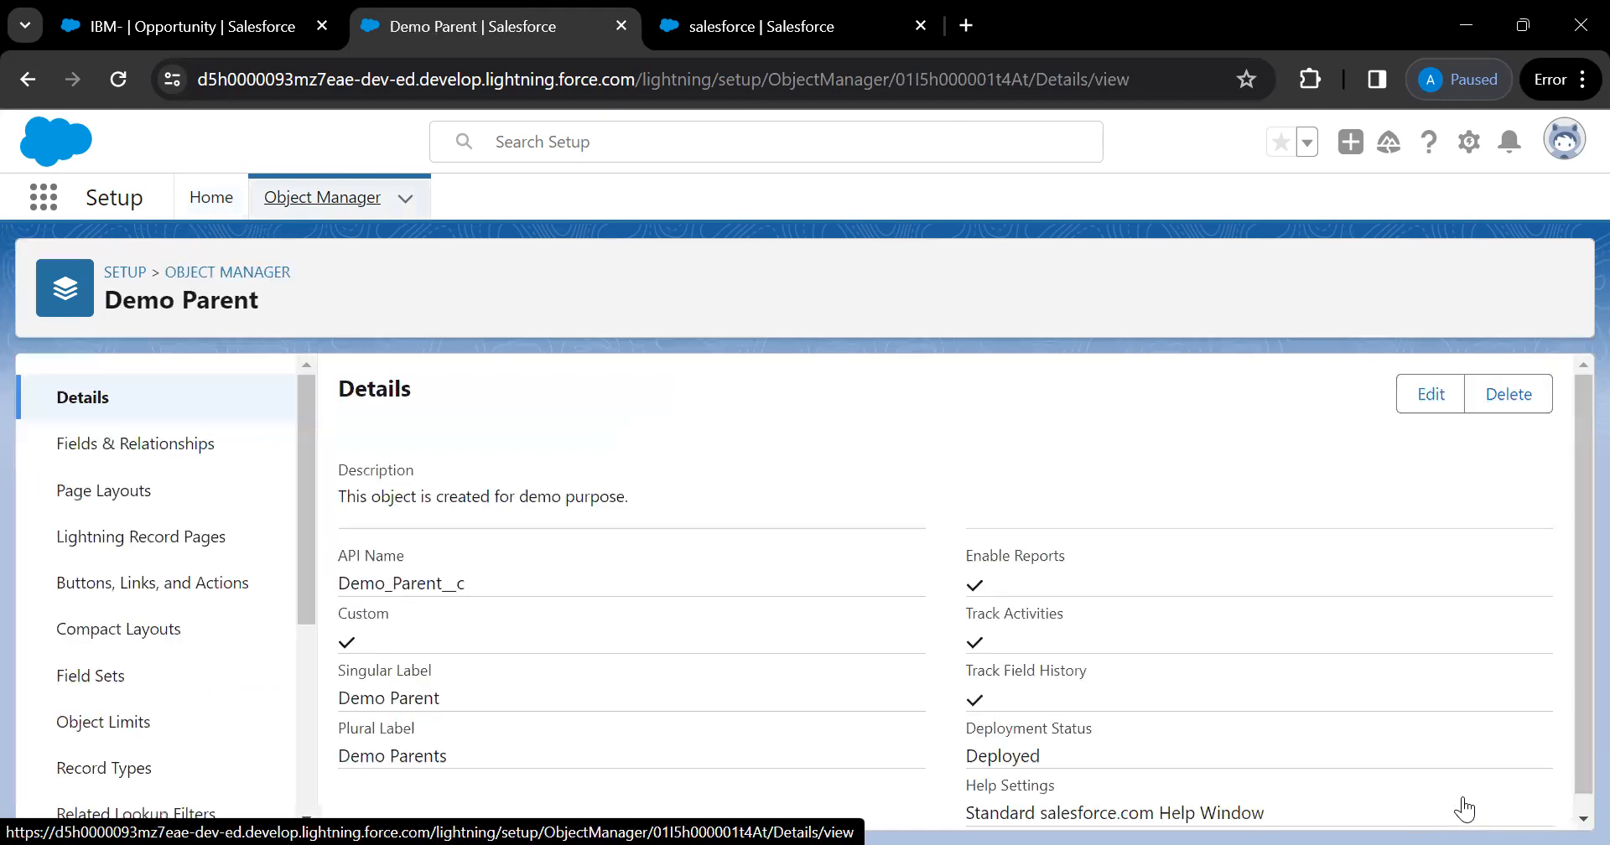
From the IBM opportunity page, switch to the Demo App through the App Launcher
{"action": "left_click", "coordinate": [193, 26]}
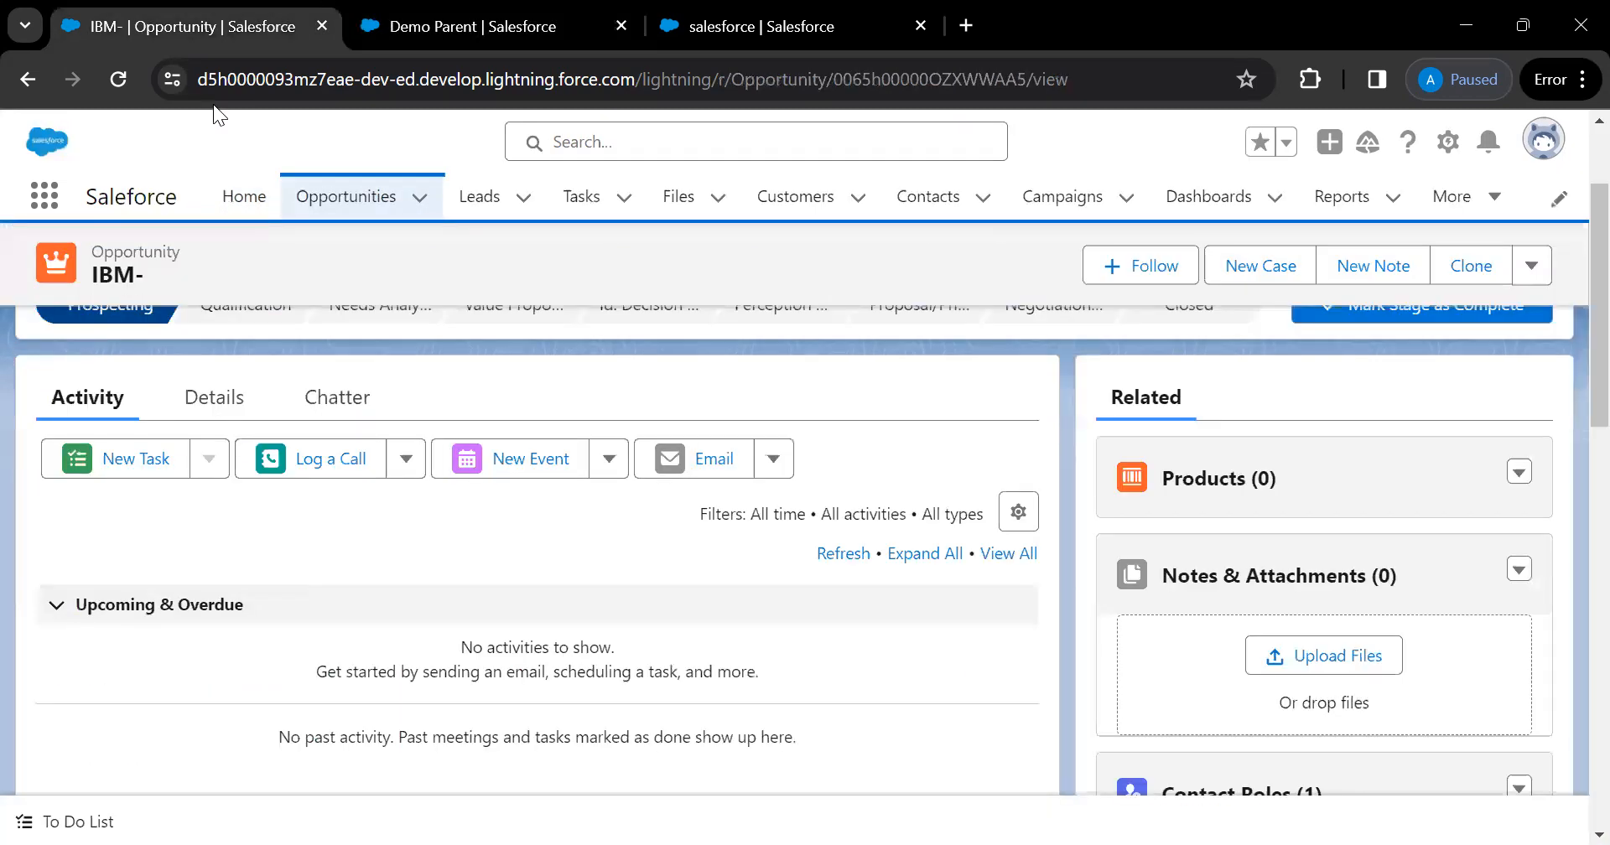
{"action": "left_click", "coordinate": [52, 213]}
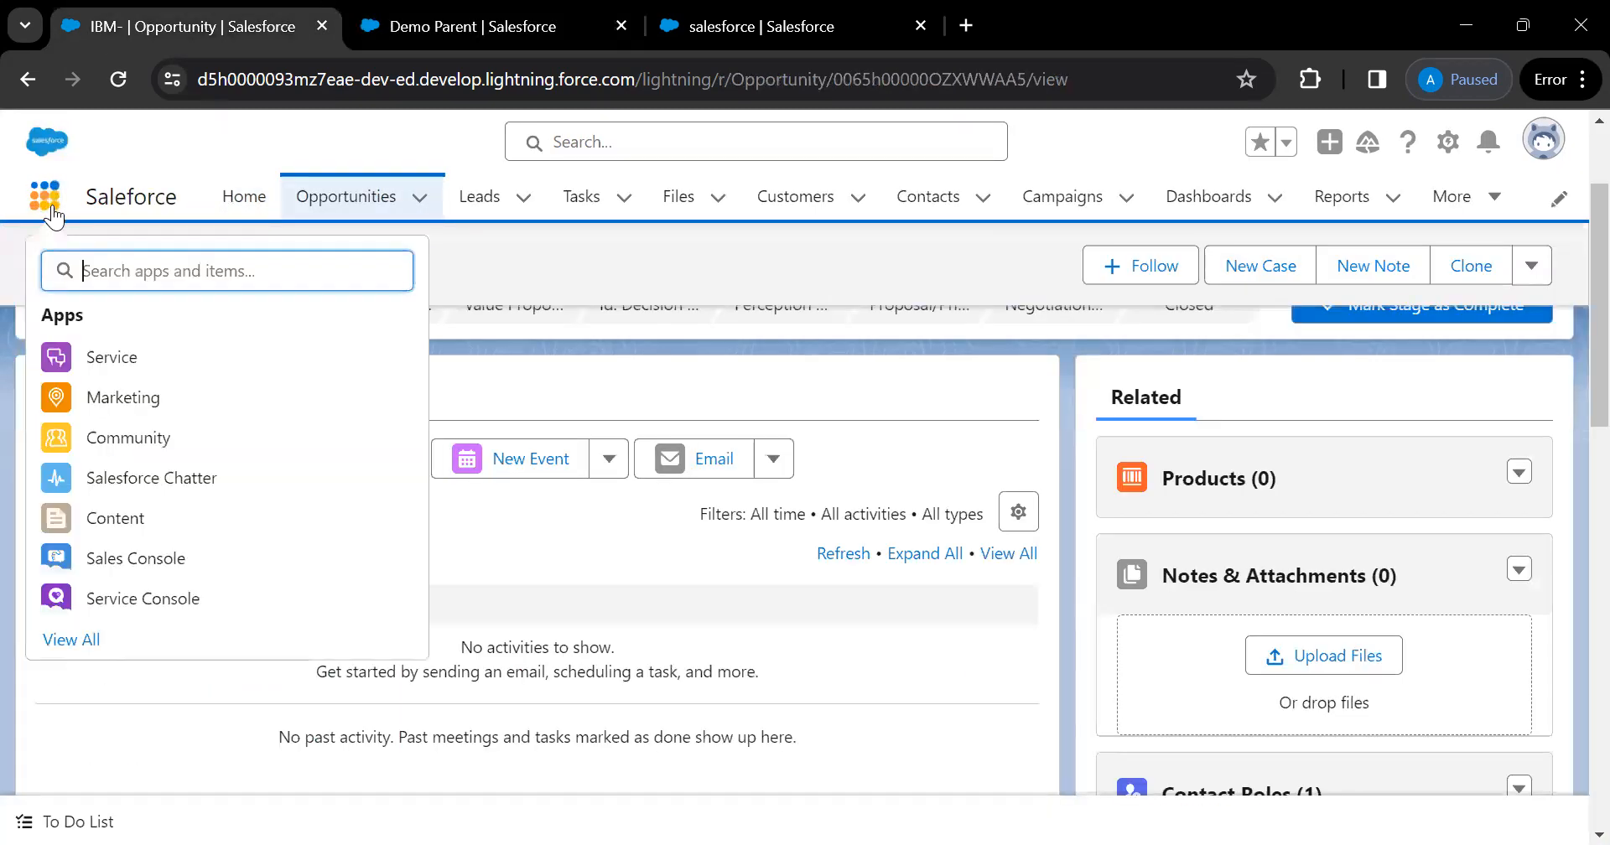
{"action": "left_click", "coordinate": [484, 255]}
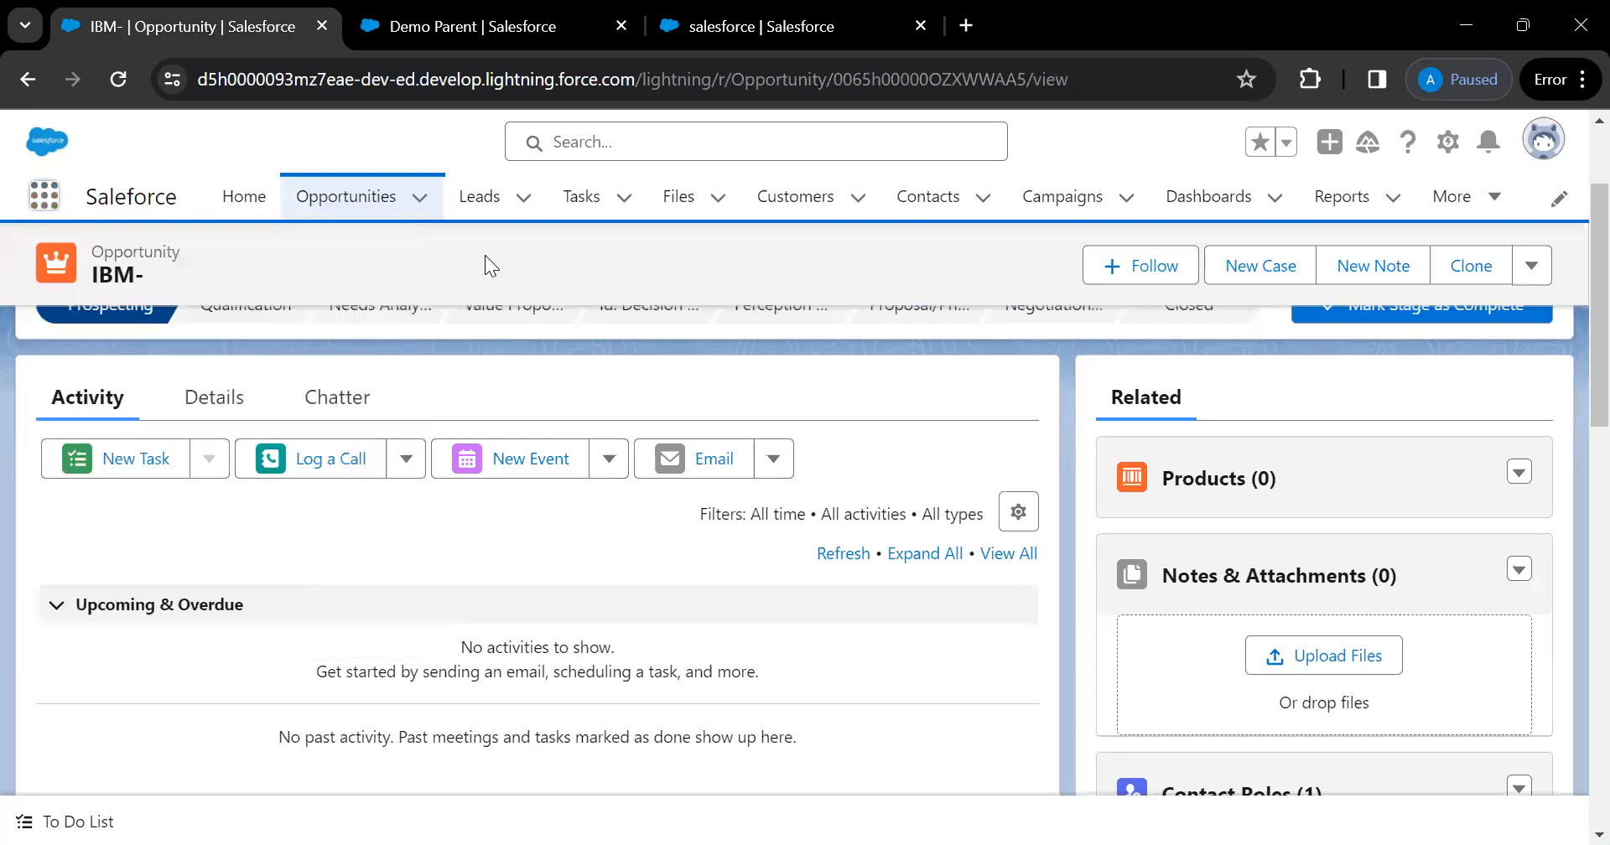
{"action": "left_click", "coordinate": [44, 203]}
{"action": "type", "text": "dem"}
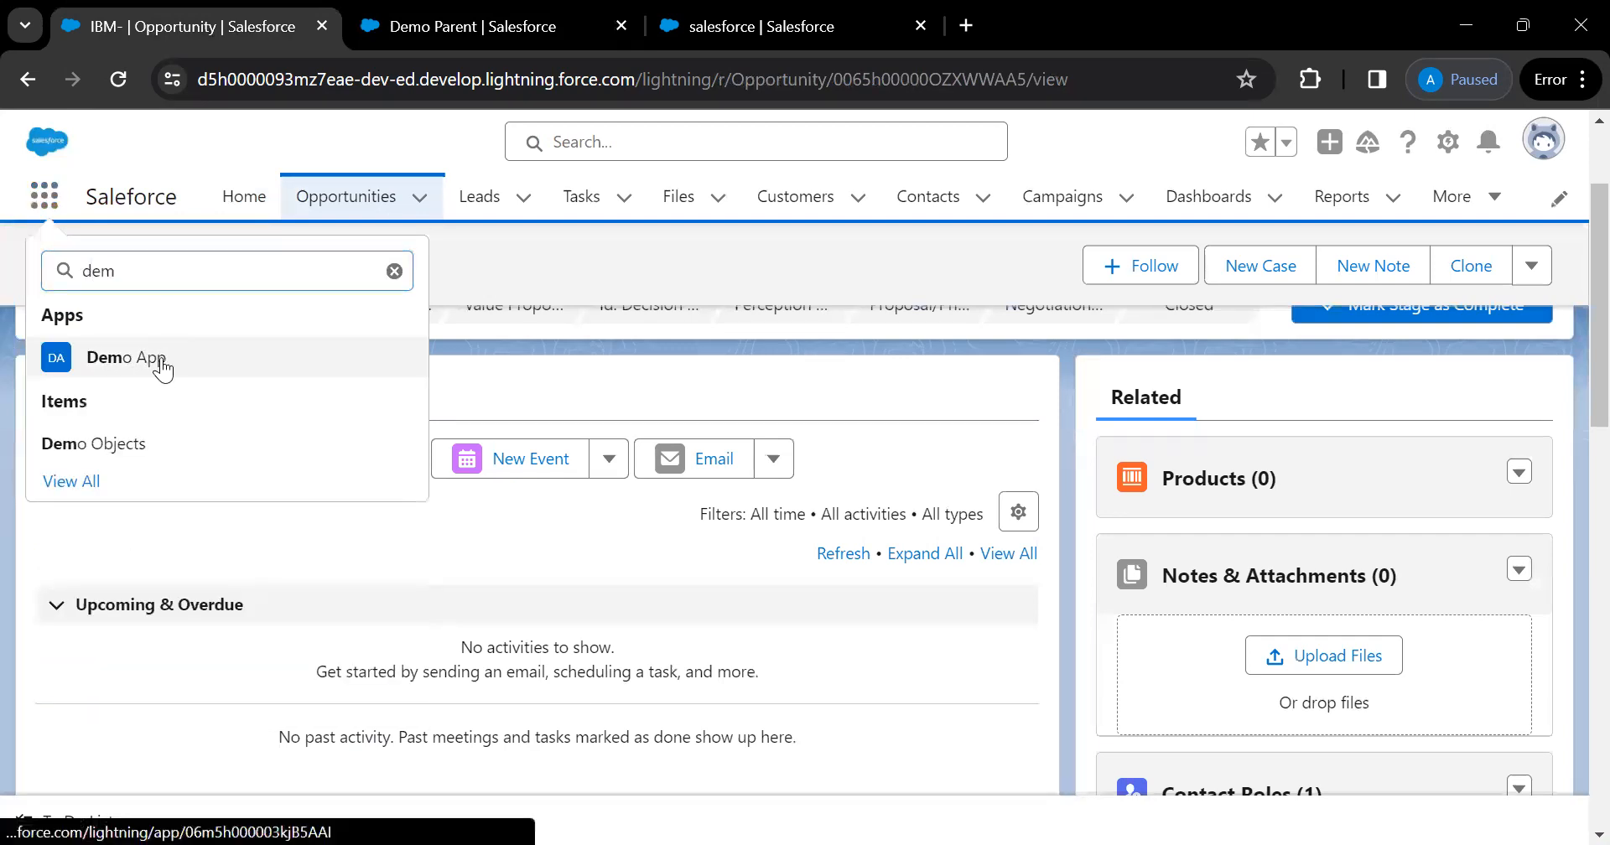
{"action": "left_click", "coordinate": [163, 366]}
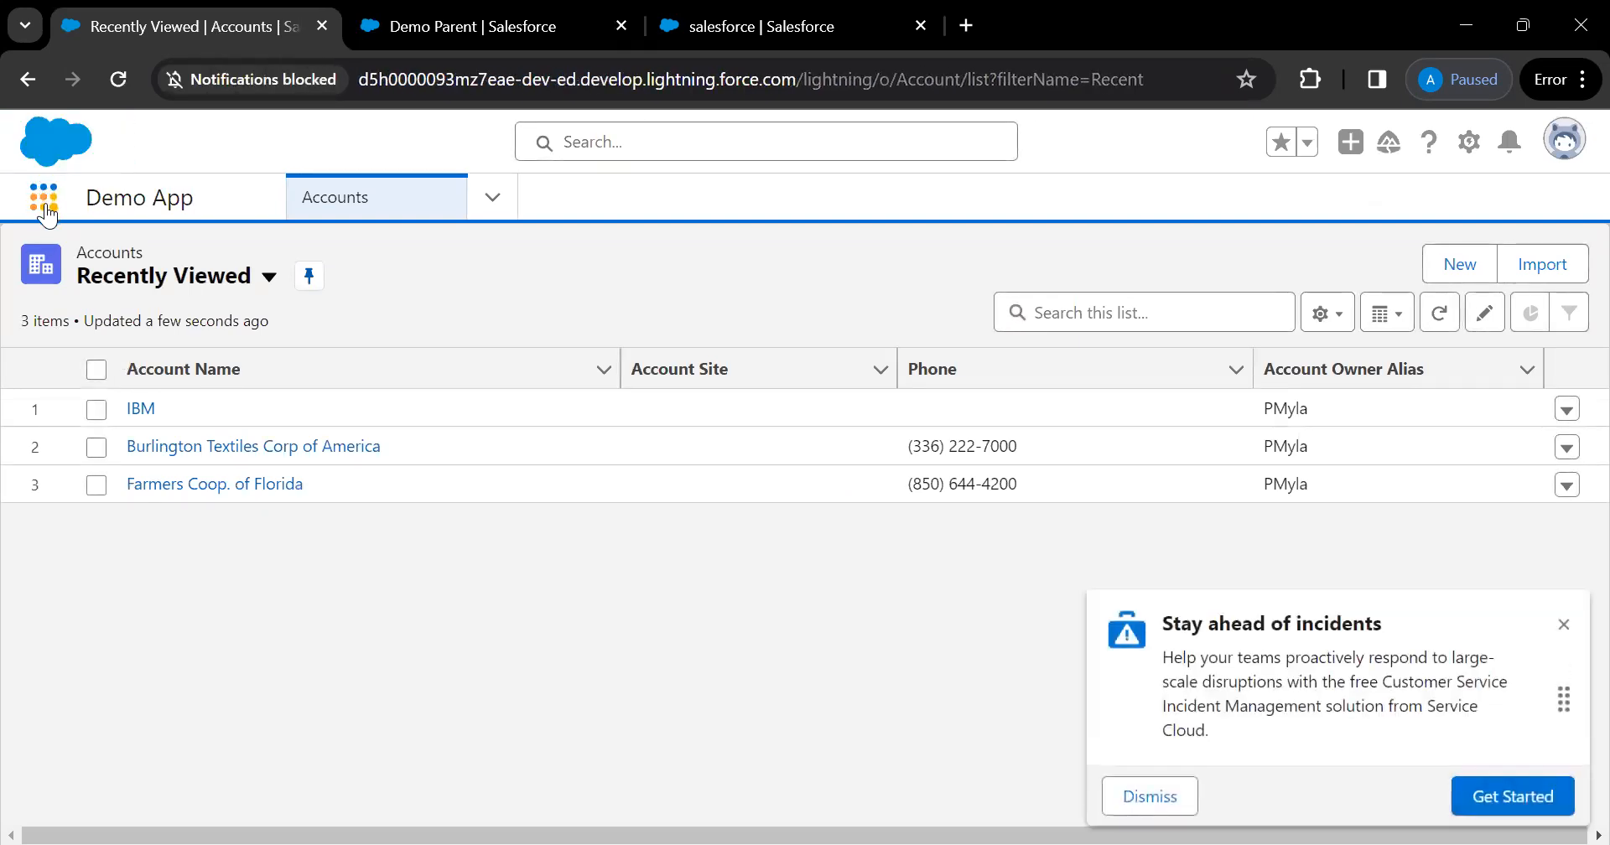
Find 'demo' in the App Launcher and open the Demo Parents list
{"action": "left_click", "coordinate": [46, 212]}
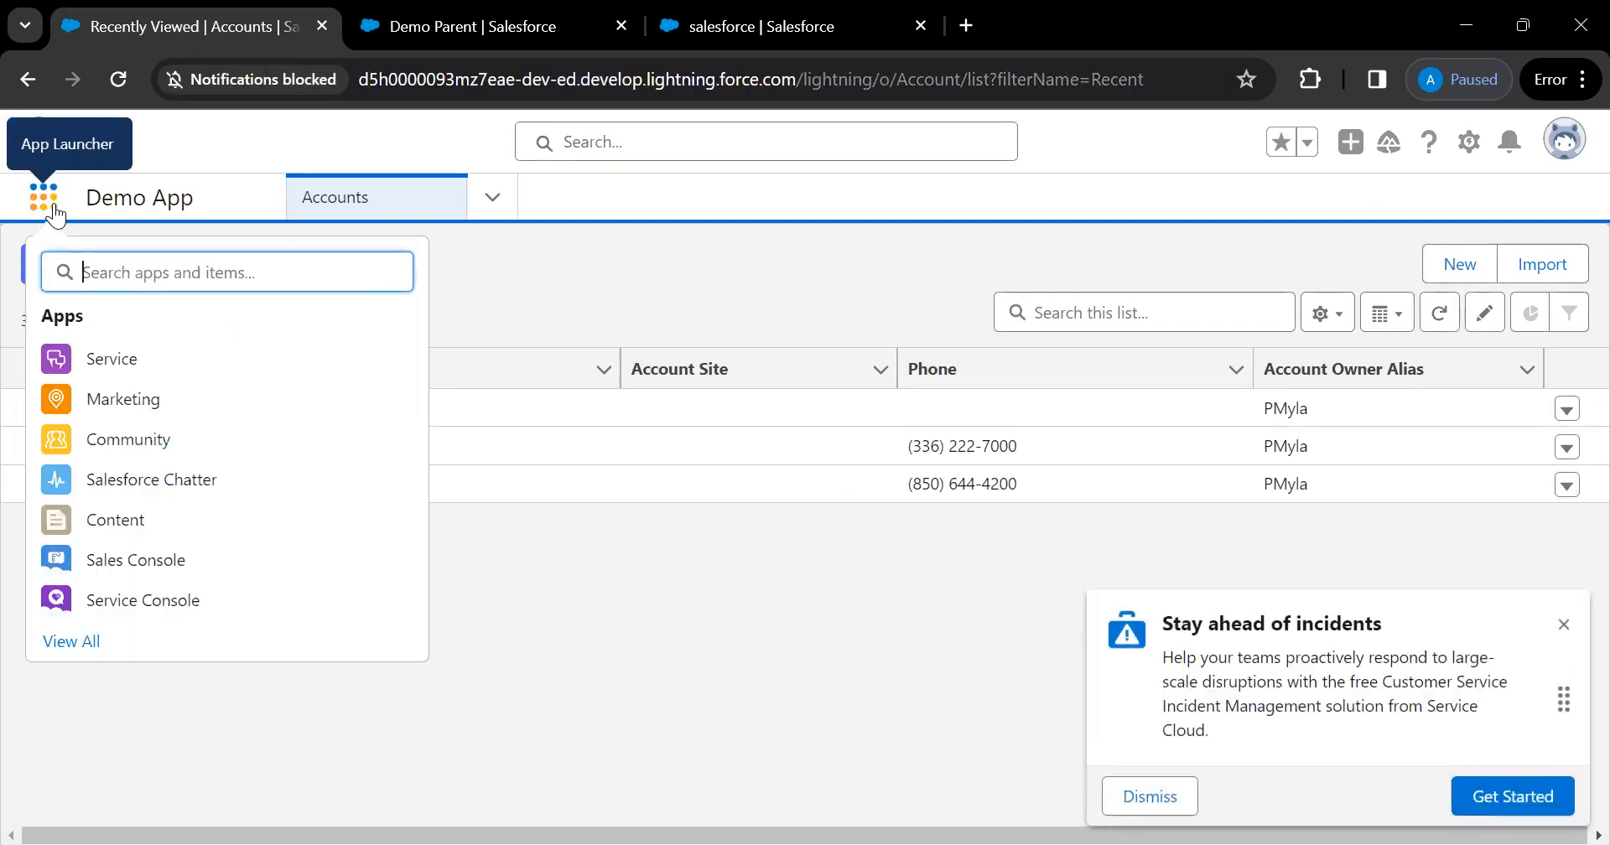
{"action": "type", "text": "demo"}
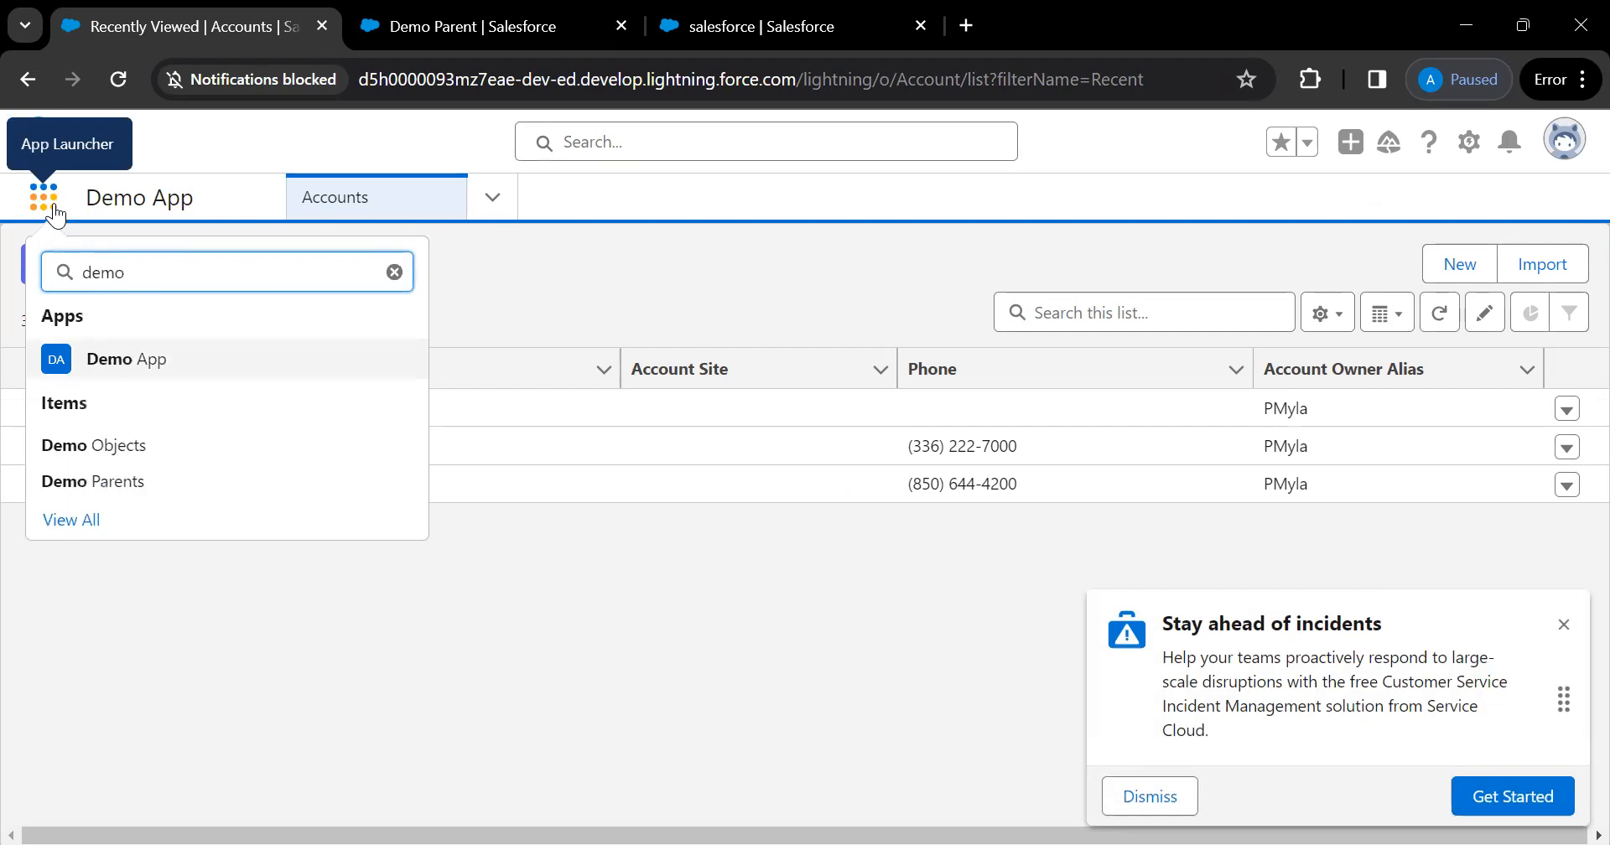
{"action": "left_click", "coordinate": [104, 493]}
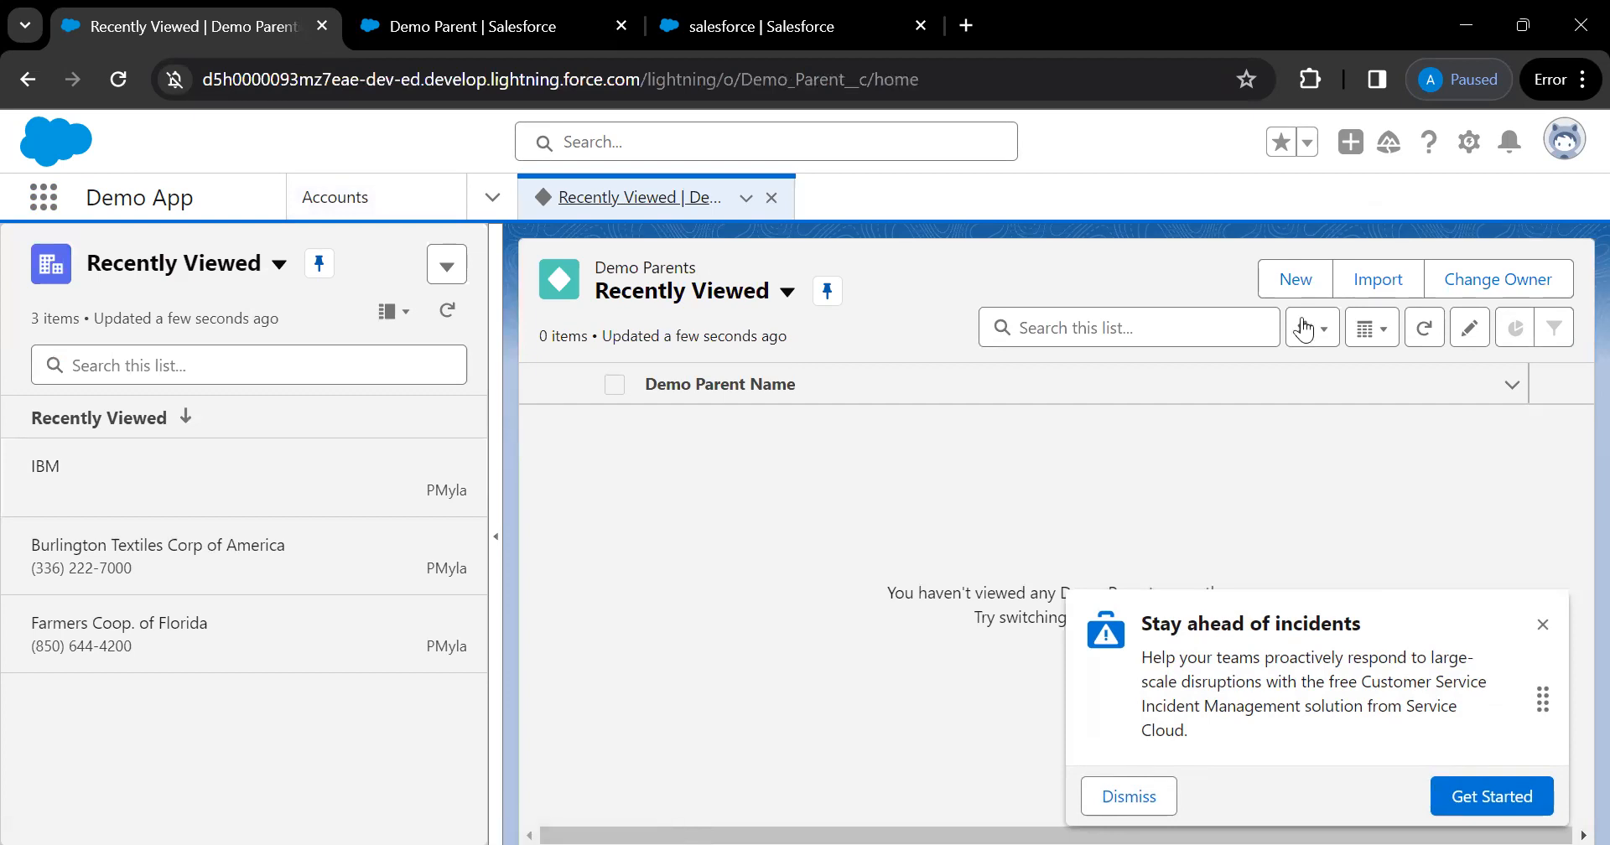
Open a New Demo Parent form, dismiss the incidents popup, then return to Demo Parent's setup page
{"action": "left_click", "coordinate": [1296, 285]}
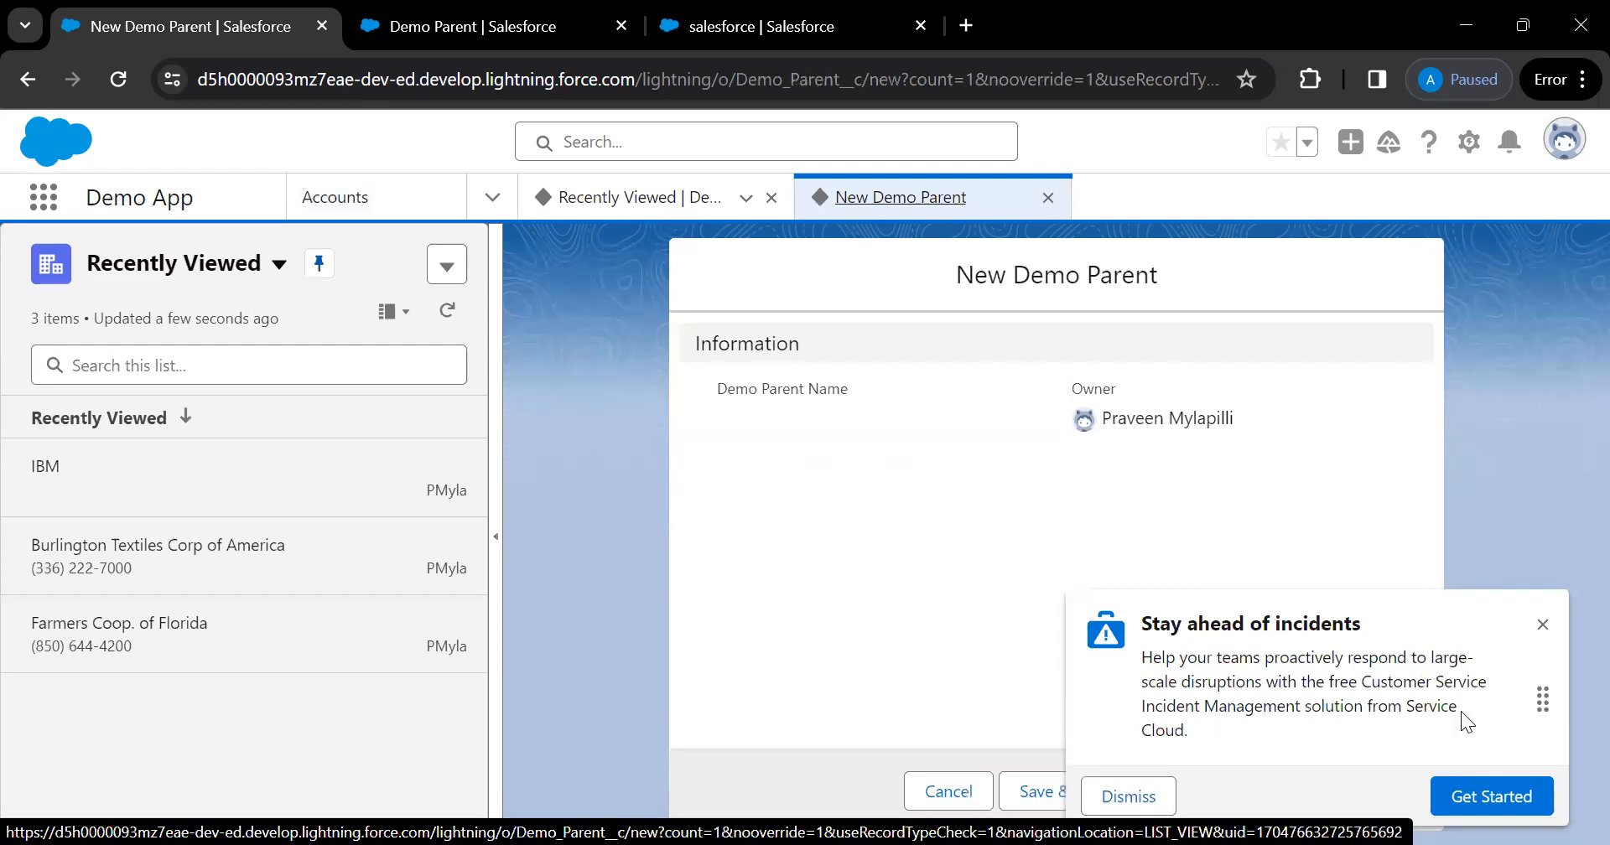
{"action": "left_click", "coordinate": [1542, 626]}
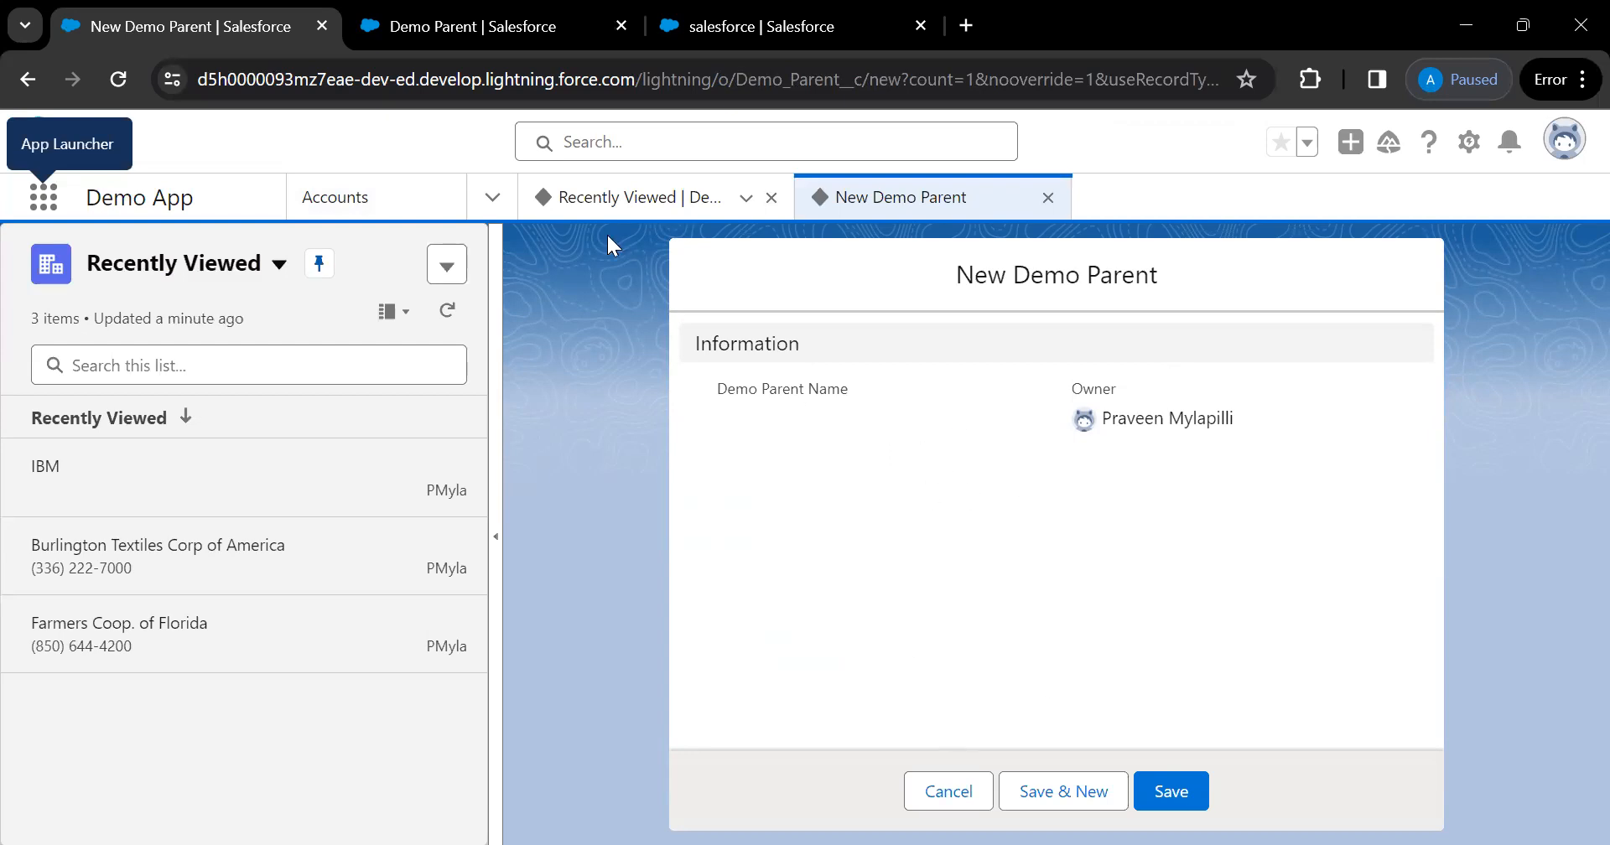
{"action": "left_click", "coordinate": [466, 33]}
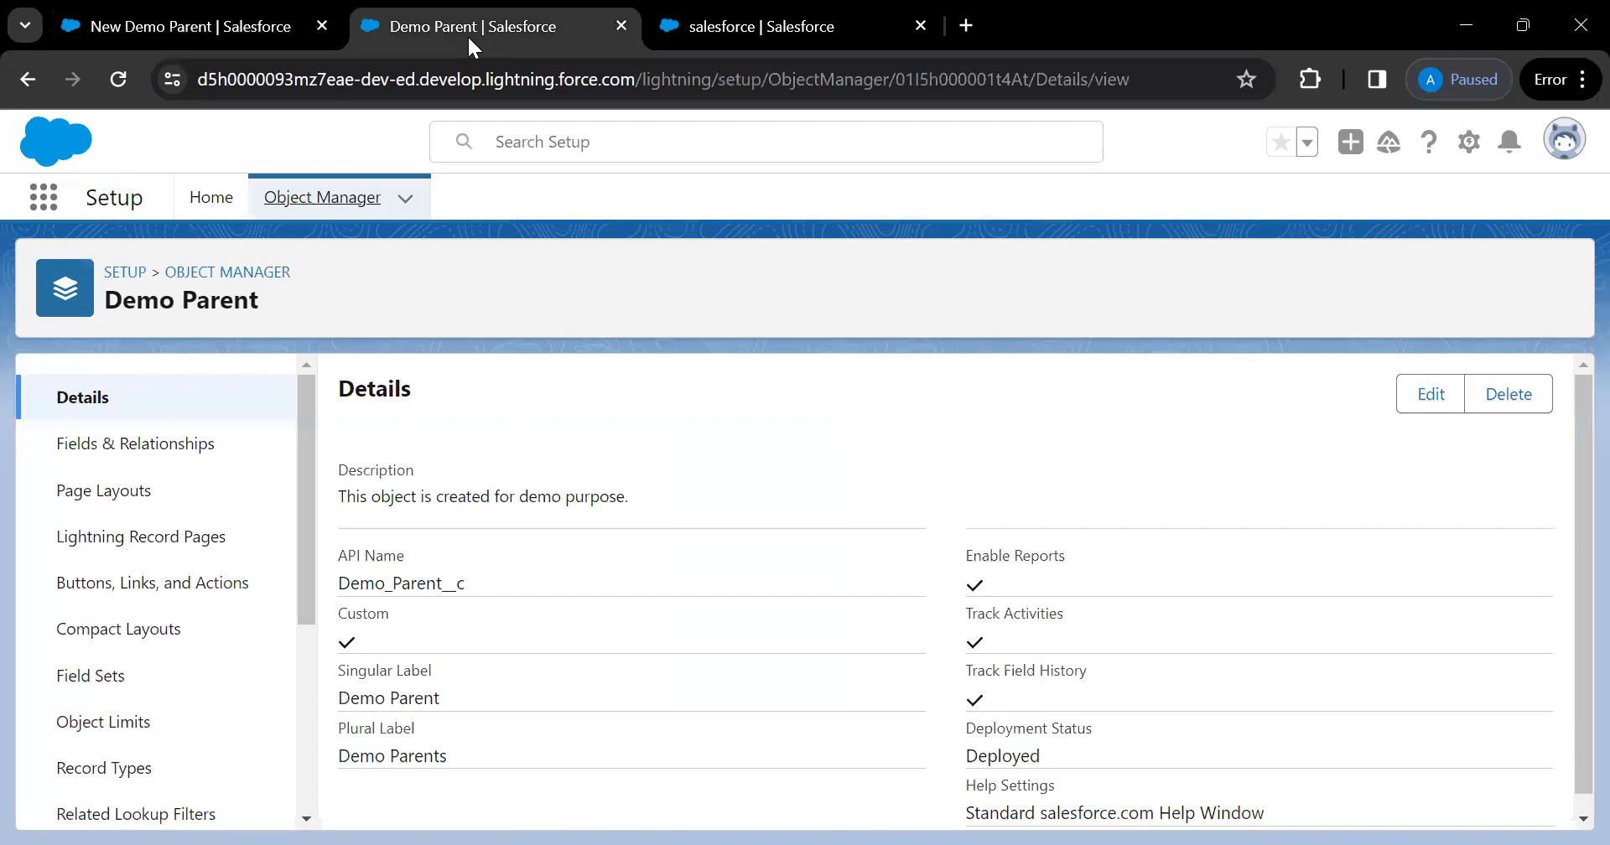
Open Demo Parent's Fields & Relationships list and start a new custom field
{"action": "left_click", "coordinate": [186, 444]}
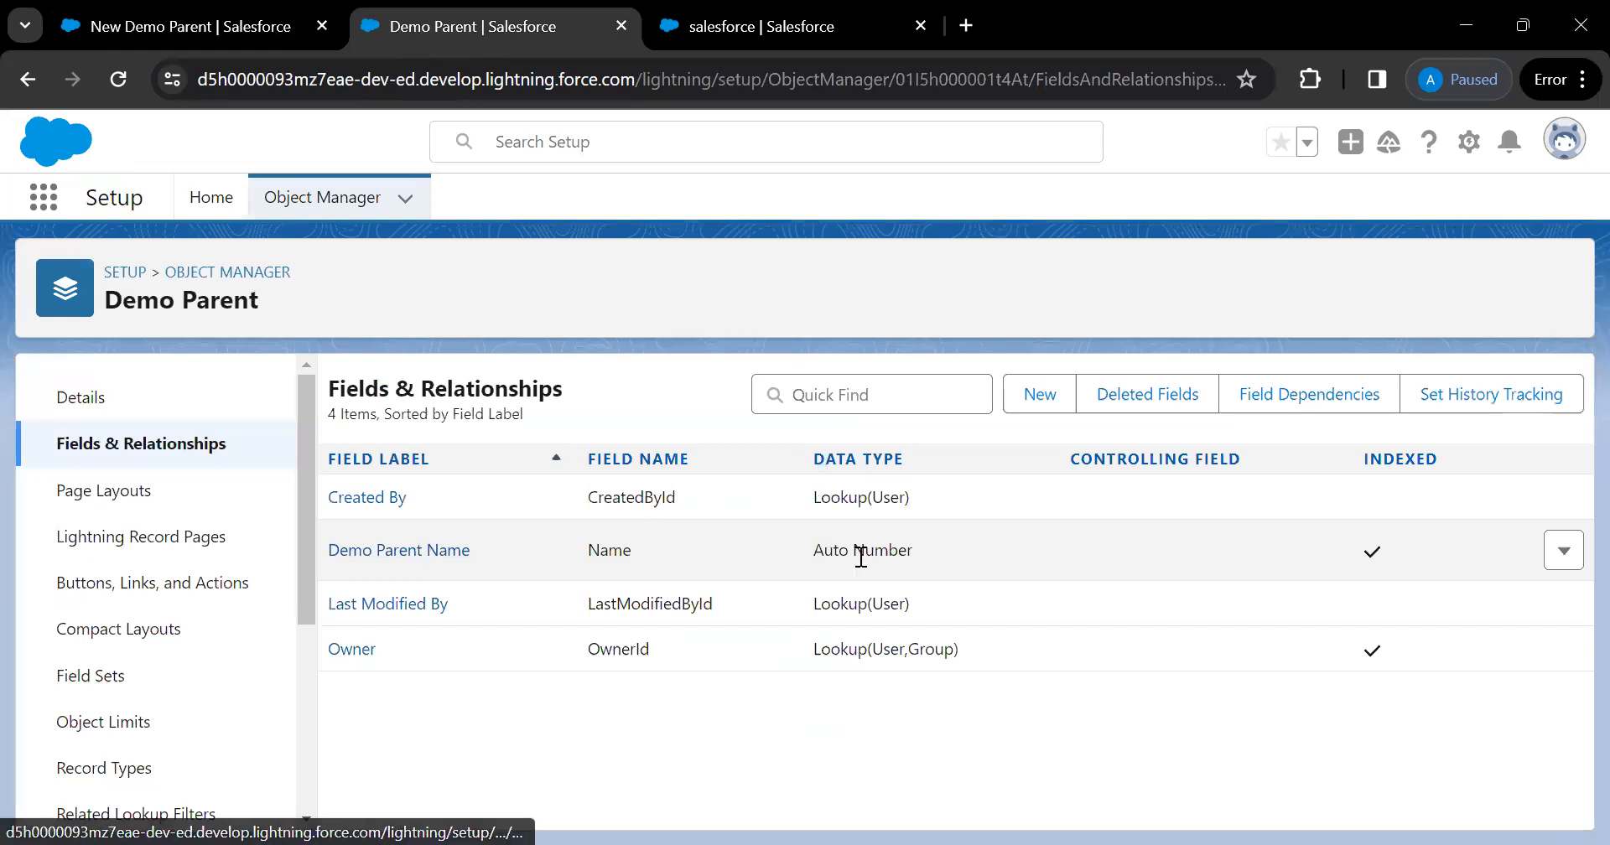
{"action": "left_click", "coordinate": [874, 395]}
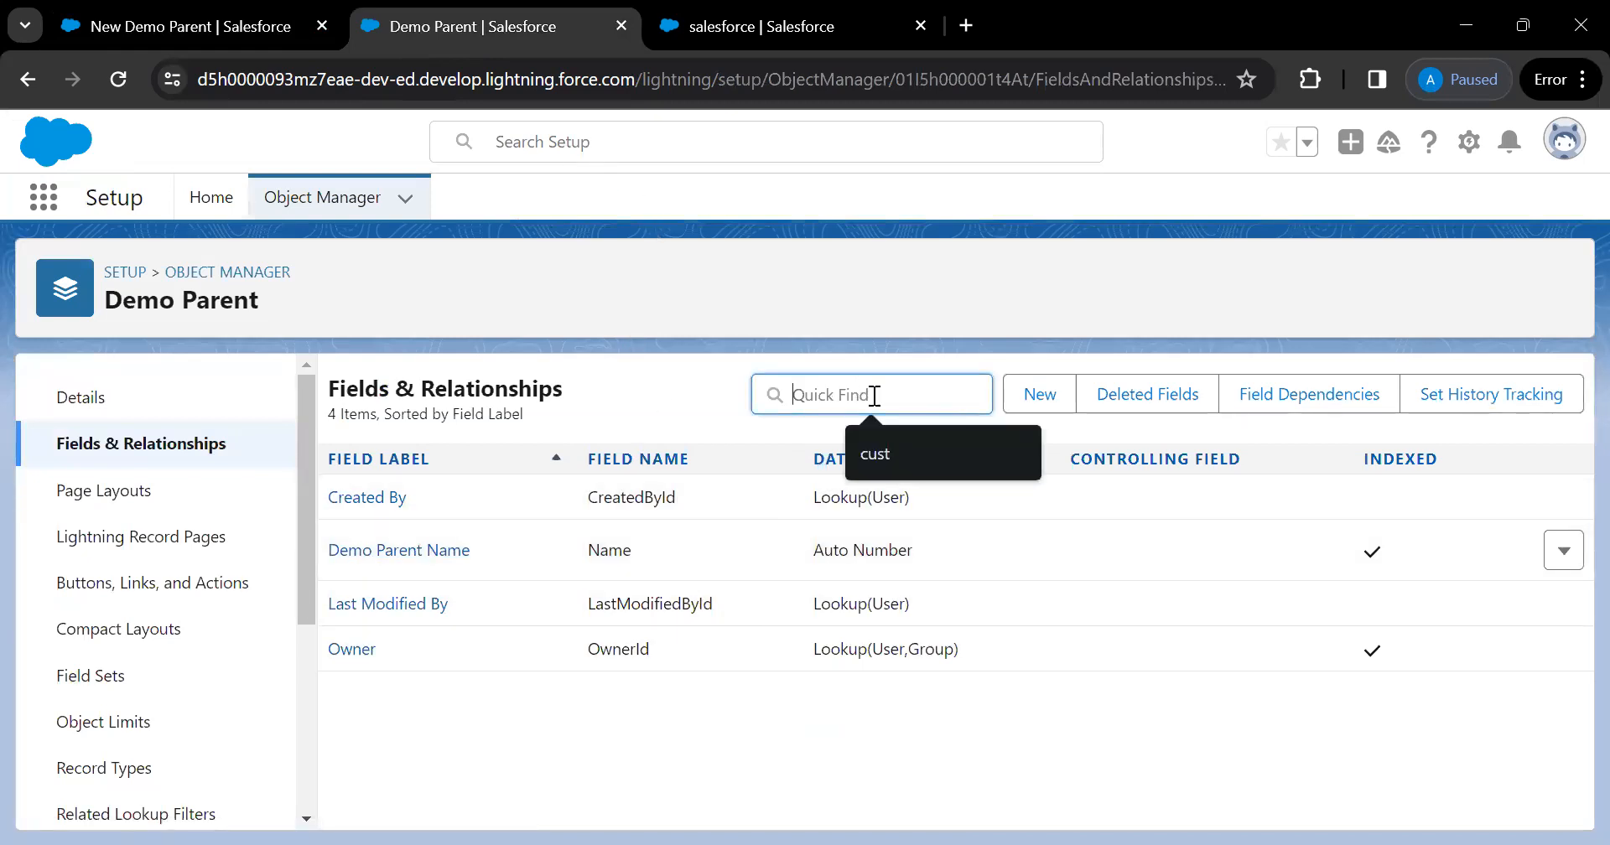
{"action": "left_click", "coordinate": [1039, 394]}
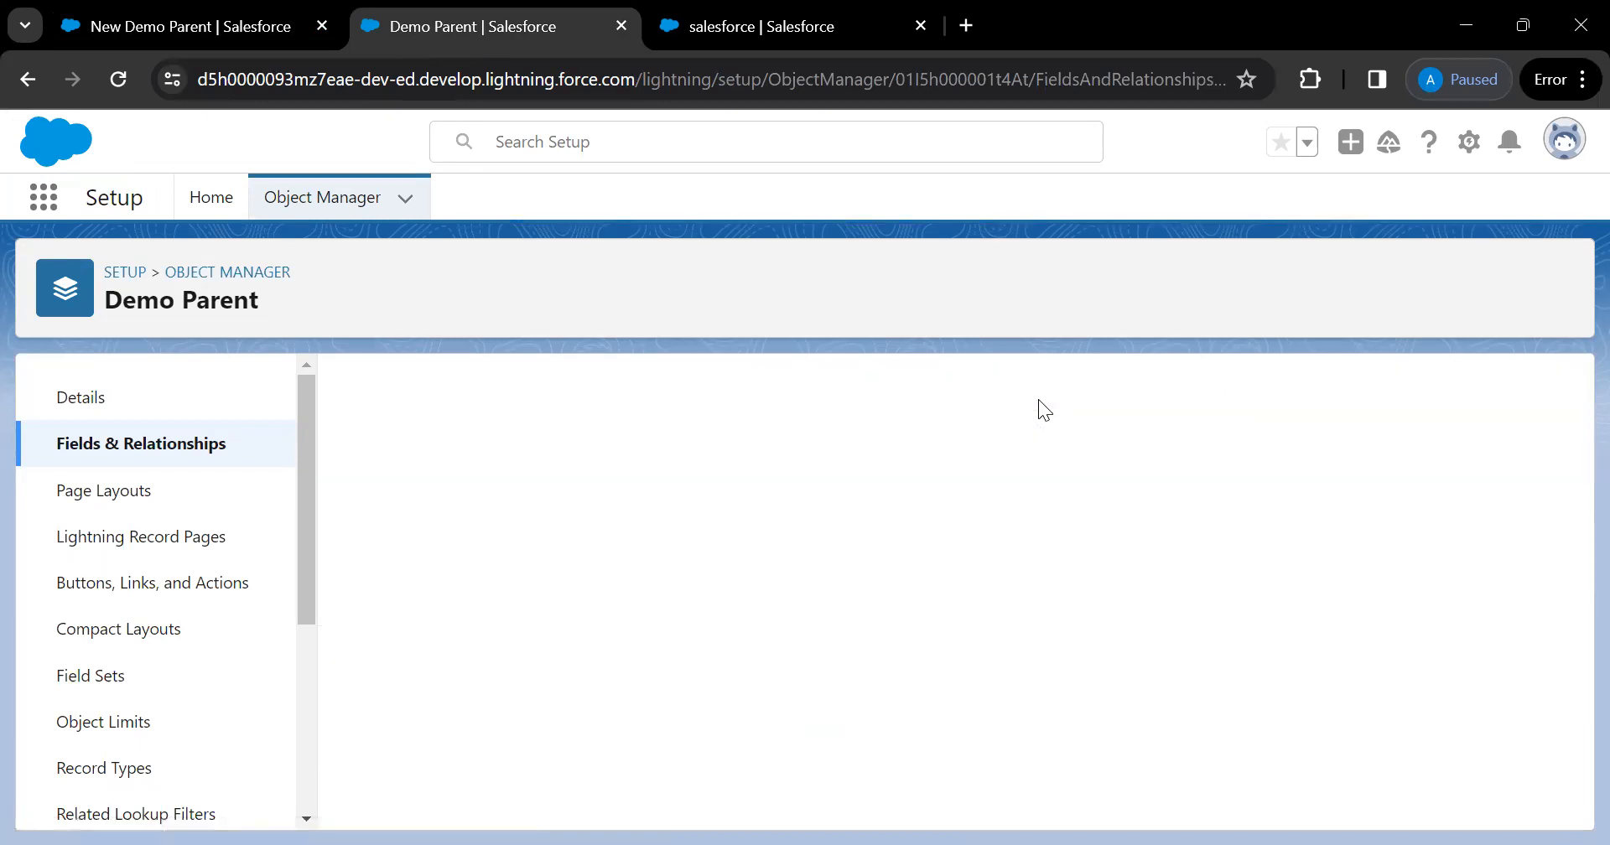
{"action": "scroll", "coordinate": [549, 671], "scroll_direction": "down", "scroll_amount": 5}
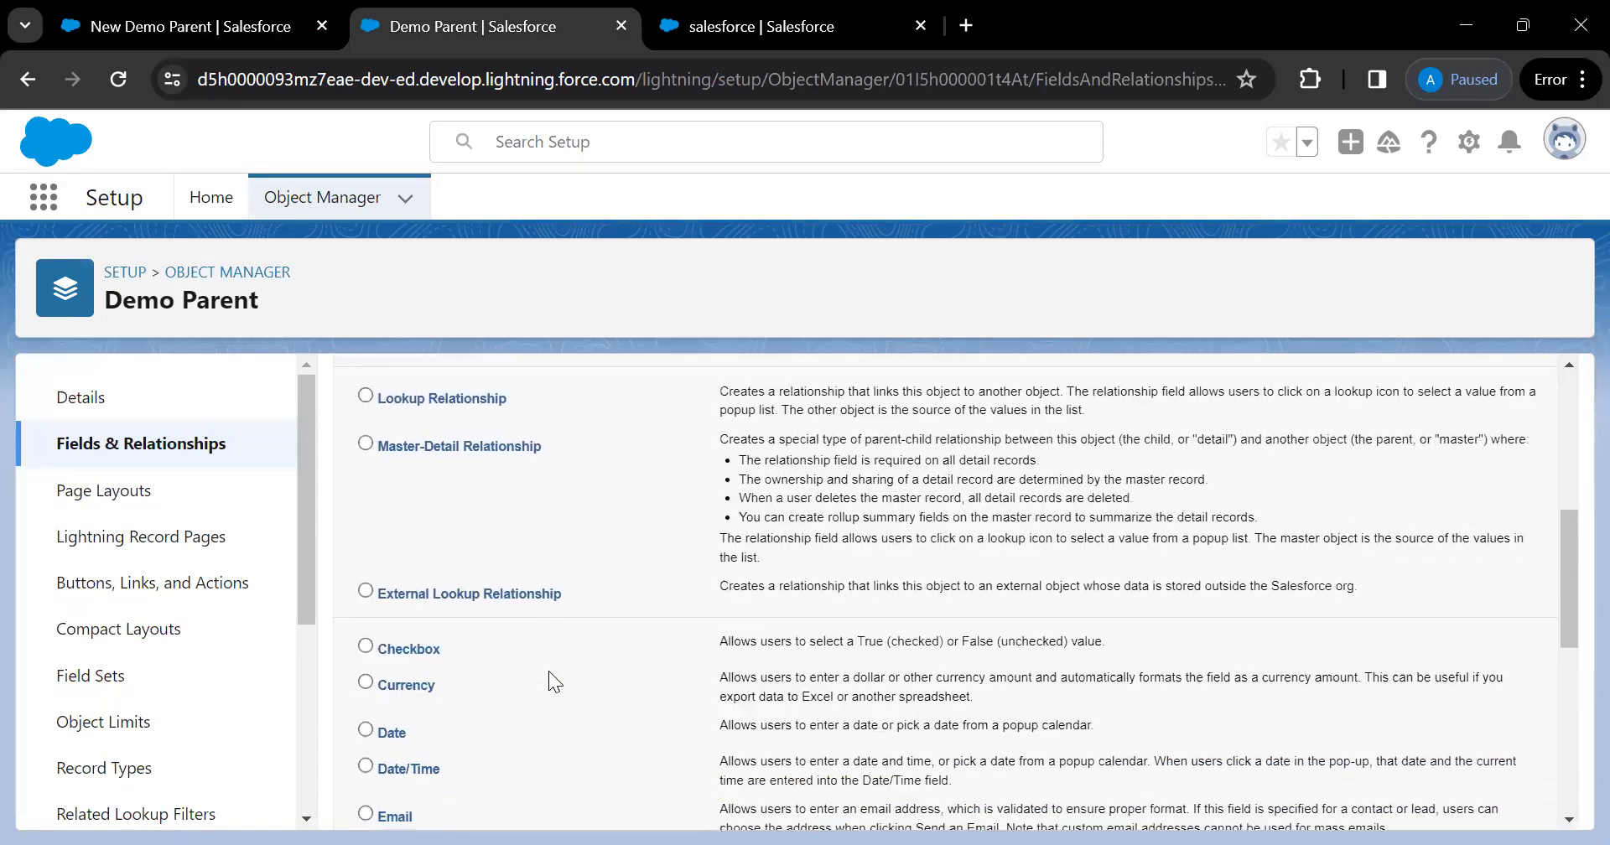
{"action": "scroll", "coordinate": [549, 672], "scroll_direction": "down", "scroll_amount": 5}
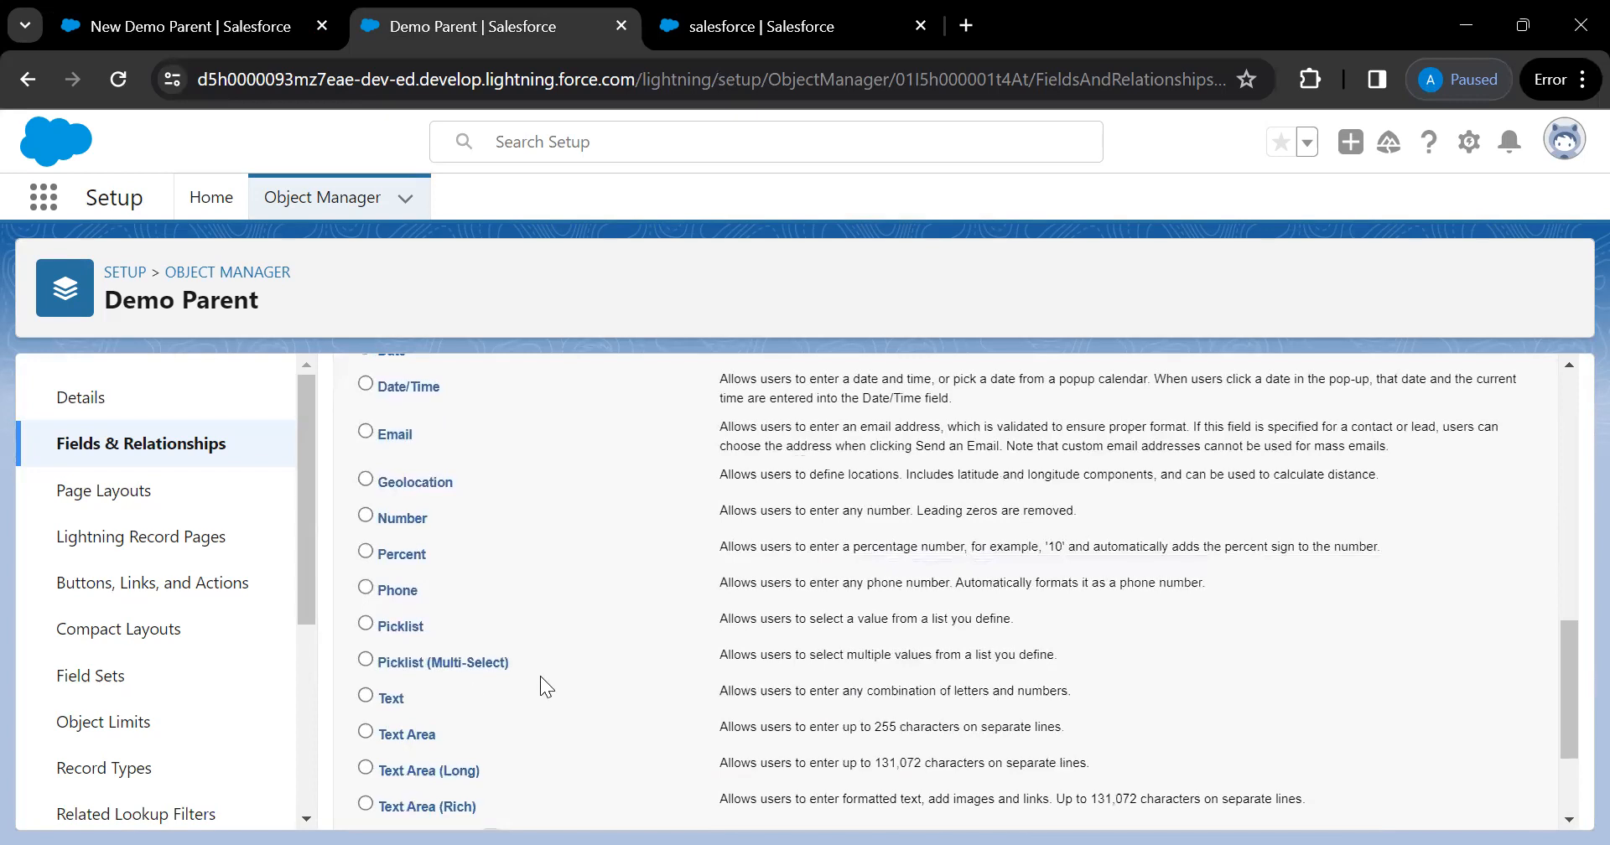
{"action": "scroll", "coordinate": [540, 675], "scroll_direction": "up", "scroll_amount": 10}
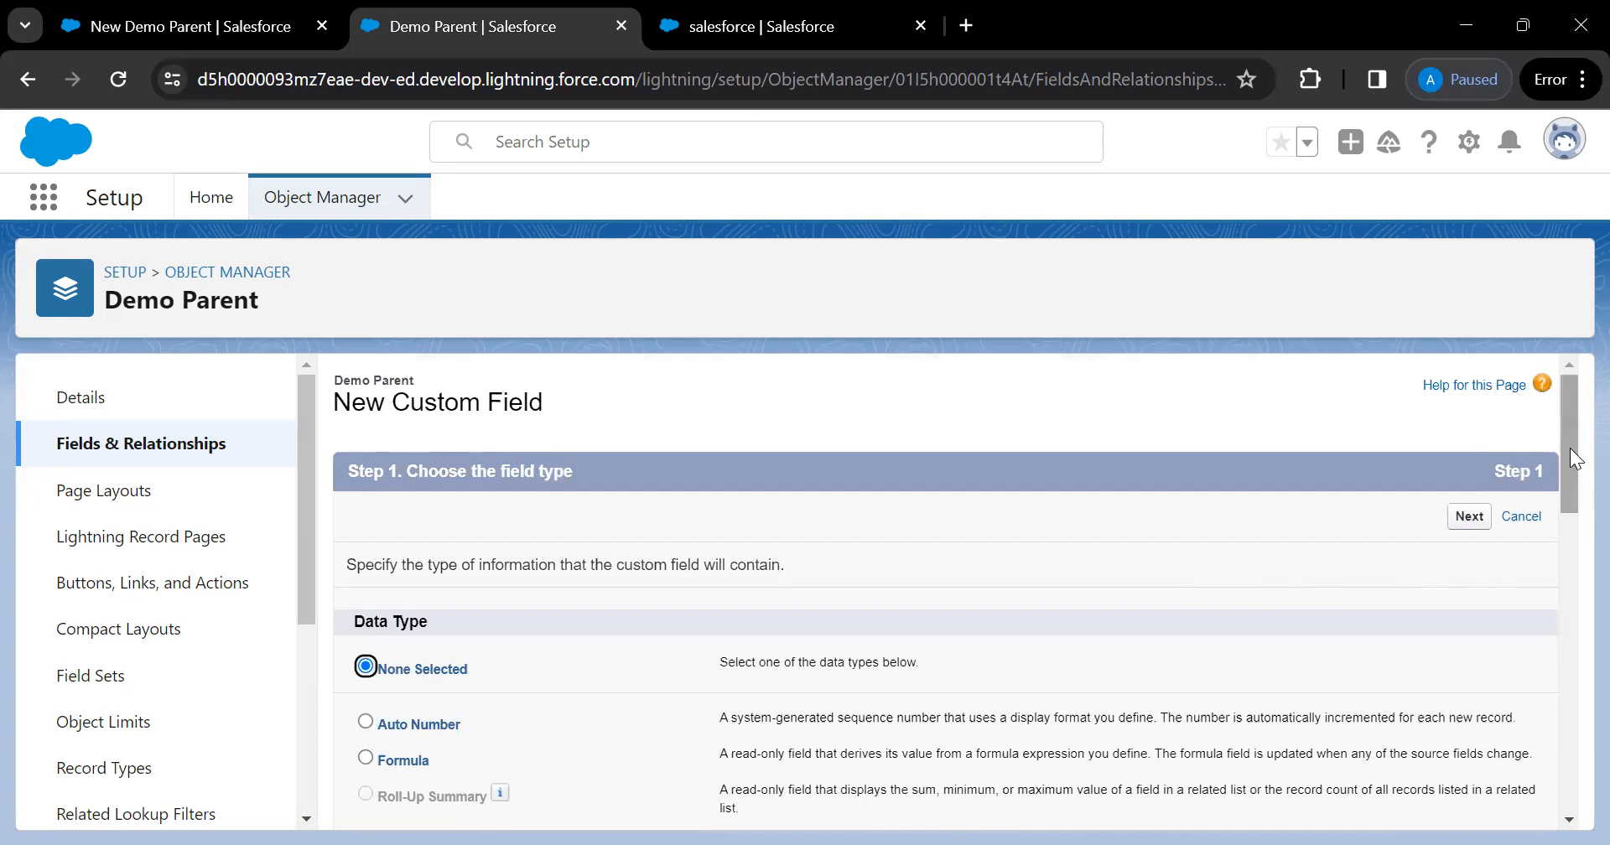
{"action": "right_click", "coordinate": [1239, 505]}
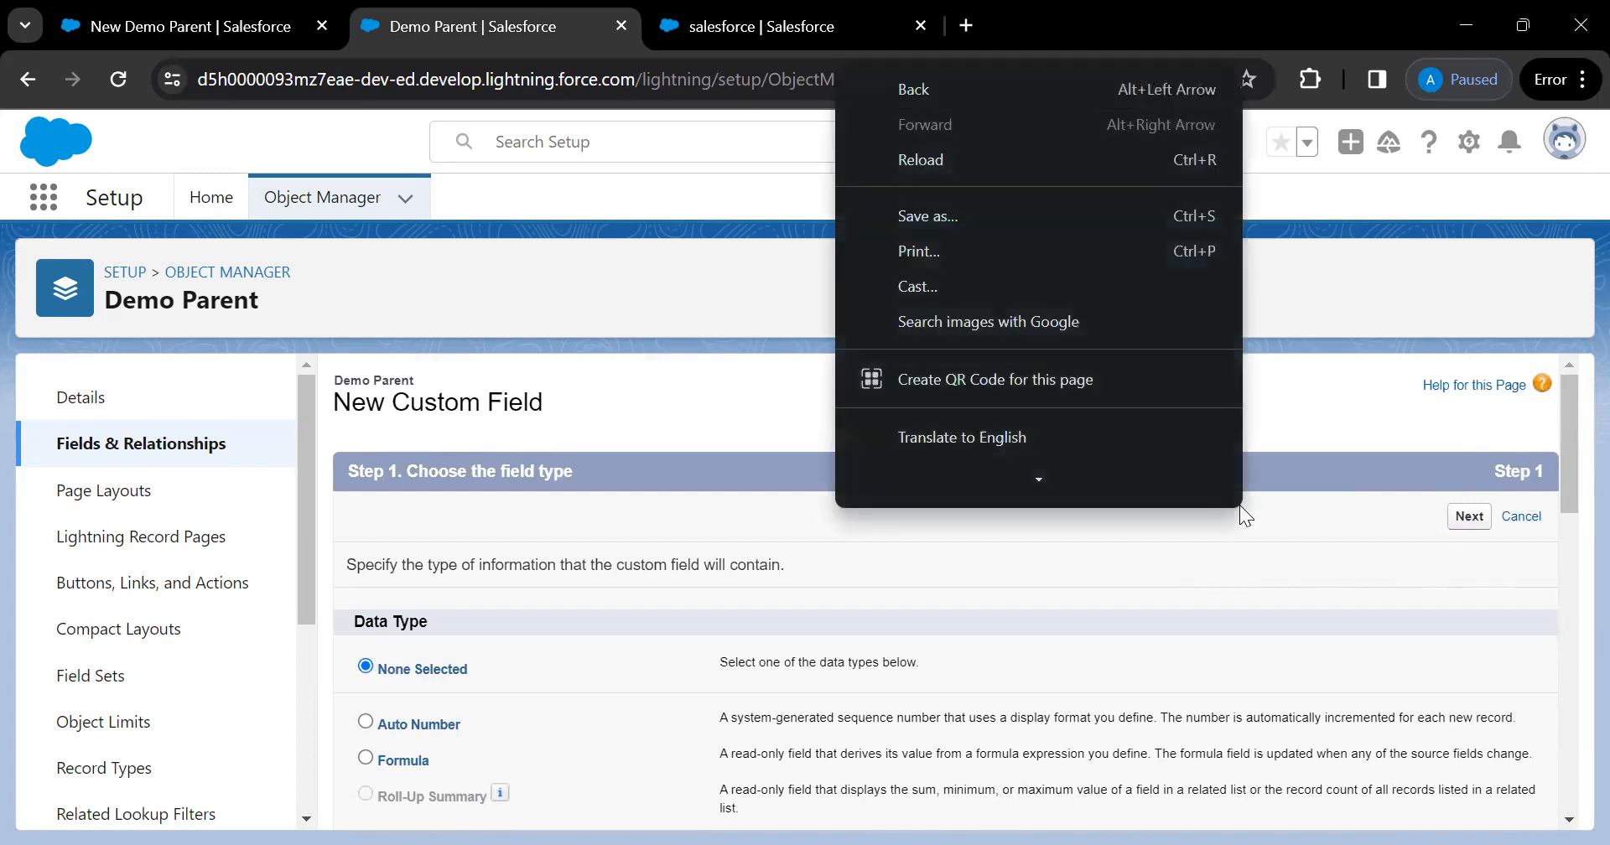
{"action": "left_click", "coordinate": [1480, 369]}
{"action": "scroll", "coordinate": [778, 559], "scroll_direction": "down", "scroll_amount": 2}
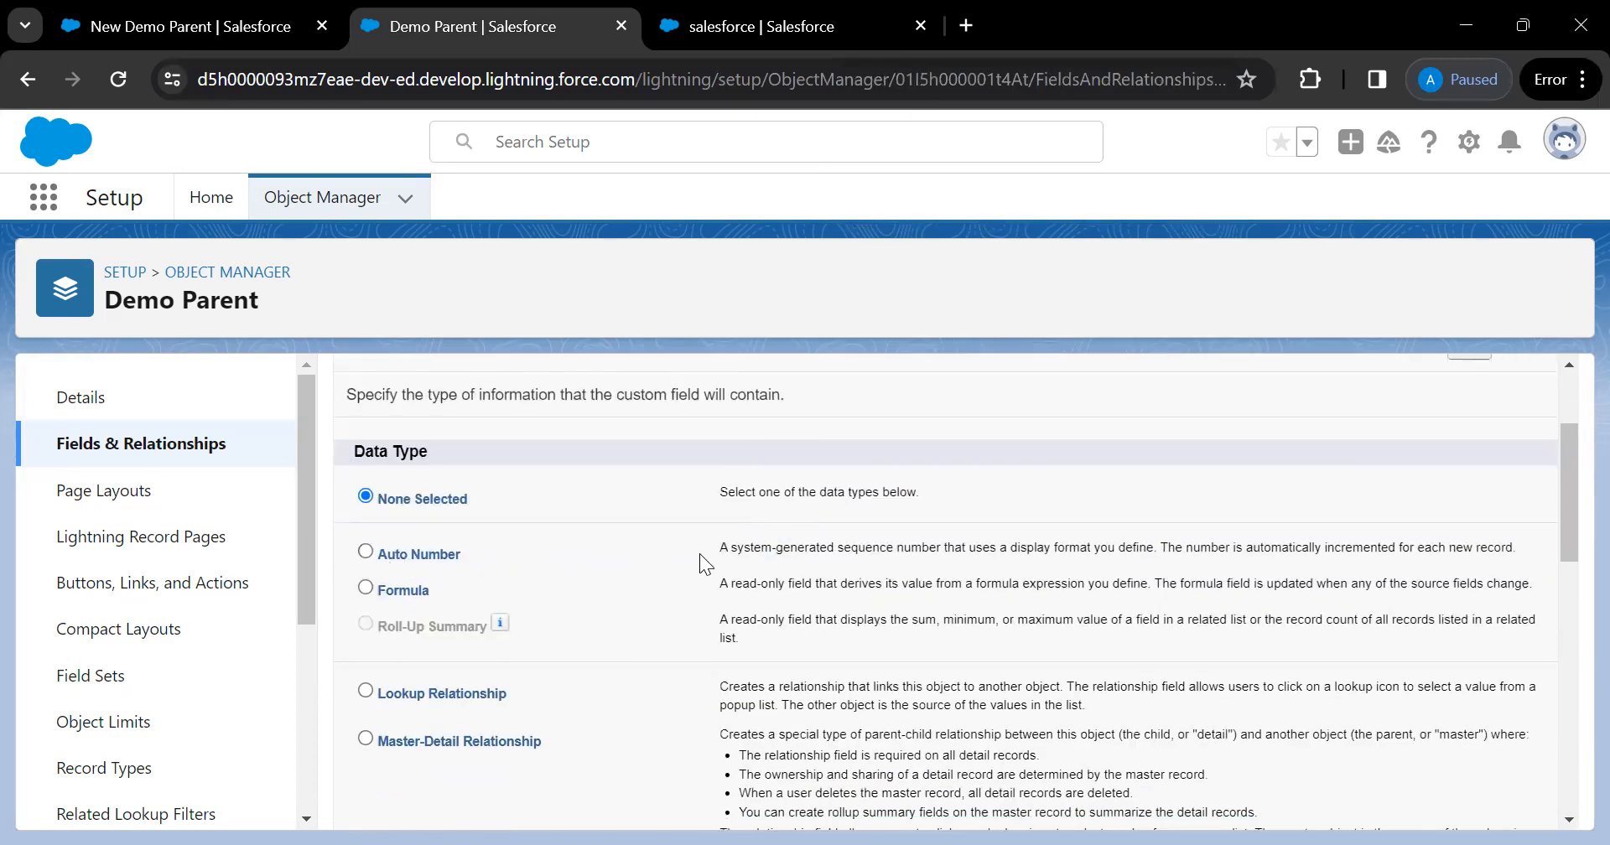
Switch the data type from Auto Number to Text and go on to the field details step
{"action": "left_click", "coordinate": [365, 553]}
{"action": "scroll", "coordinate": [639, 552], "scroll_direction": "down", "scroll_amount": 1}
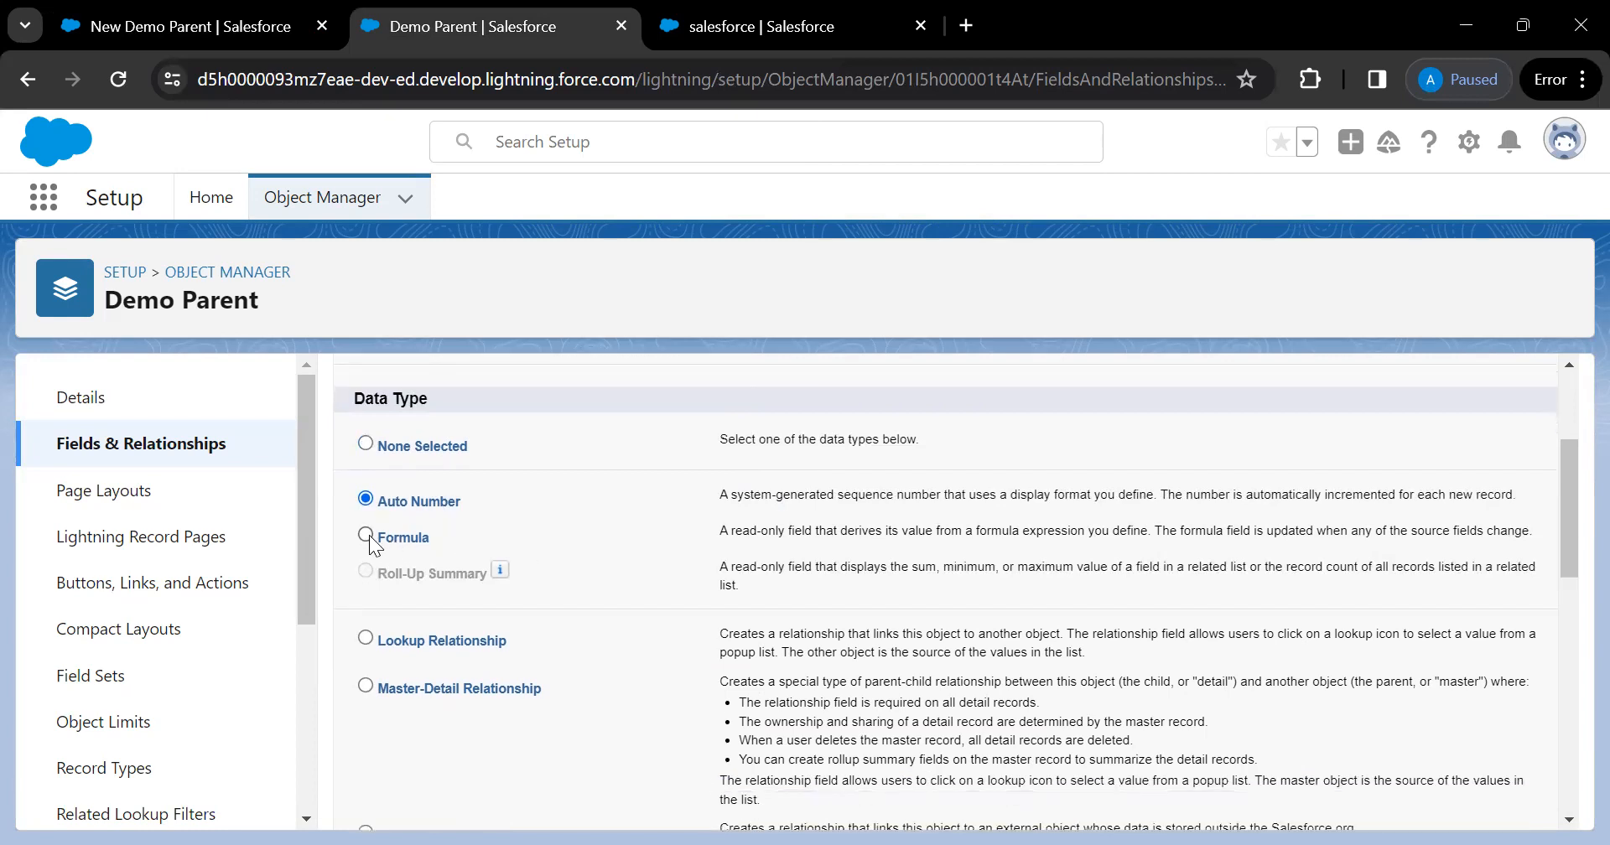
{"action": "scroll", "coordinate": [414, 546], "scroll_direction": "down", "scroll_amount": 1}
{"action": "scroll", "coordinate": [414, 546], "scroll_direction": "down", "scroll_amount": 2}
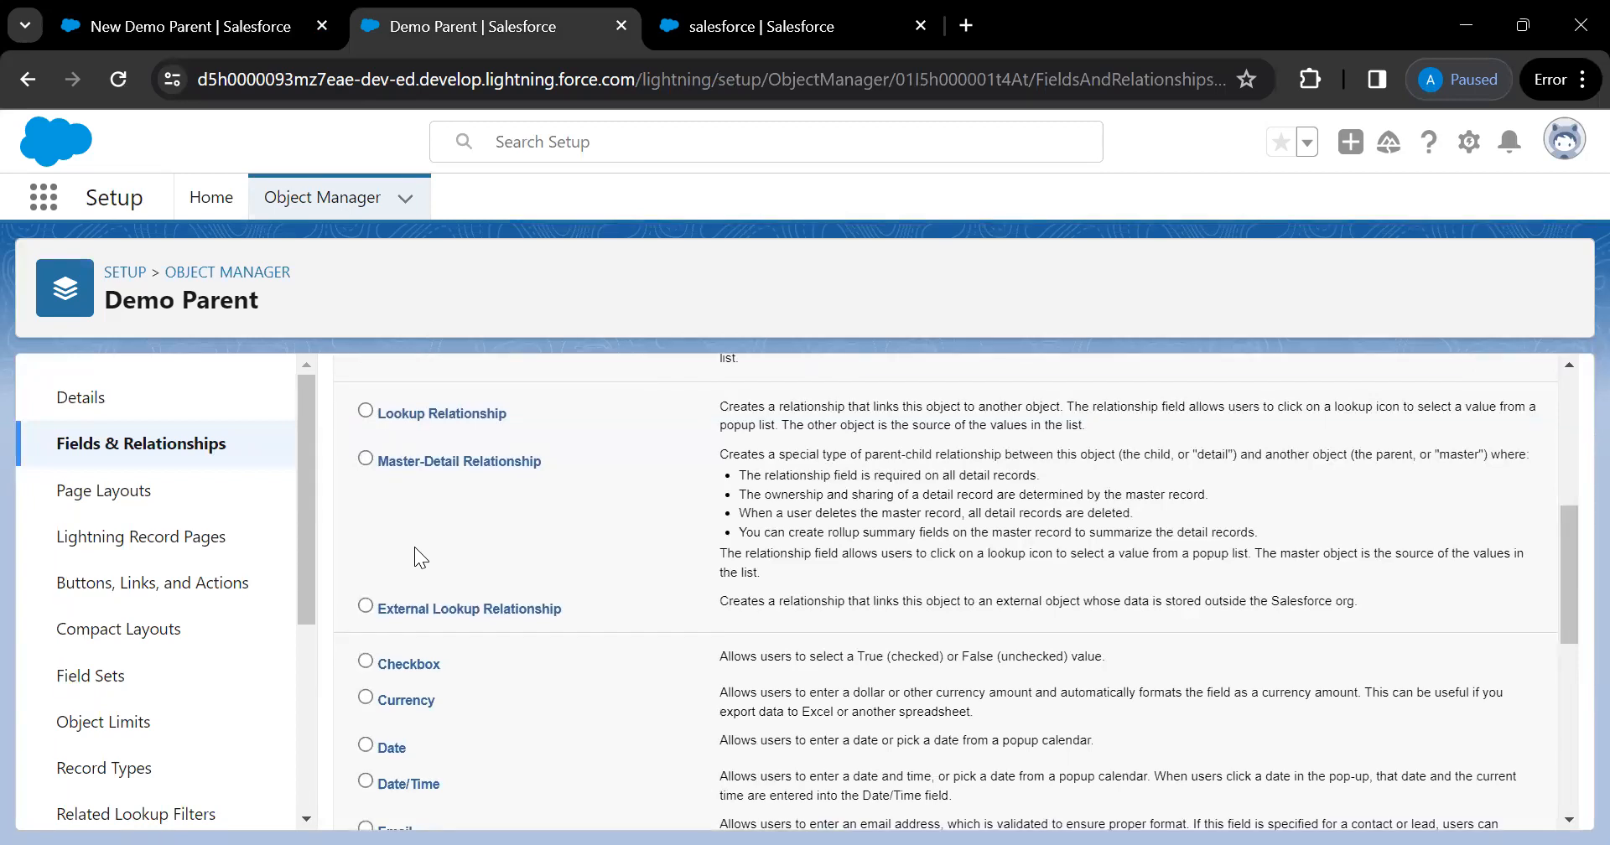
{"action": "scroll", "coordinate": [414, 546], "scroll_direction": "up", "scroll_amount": 1}
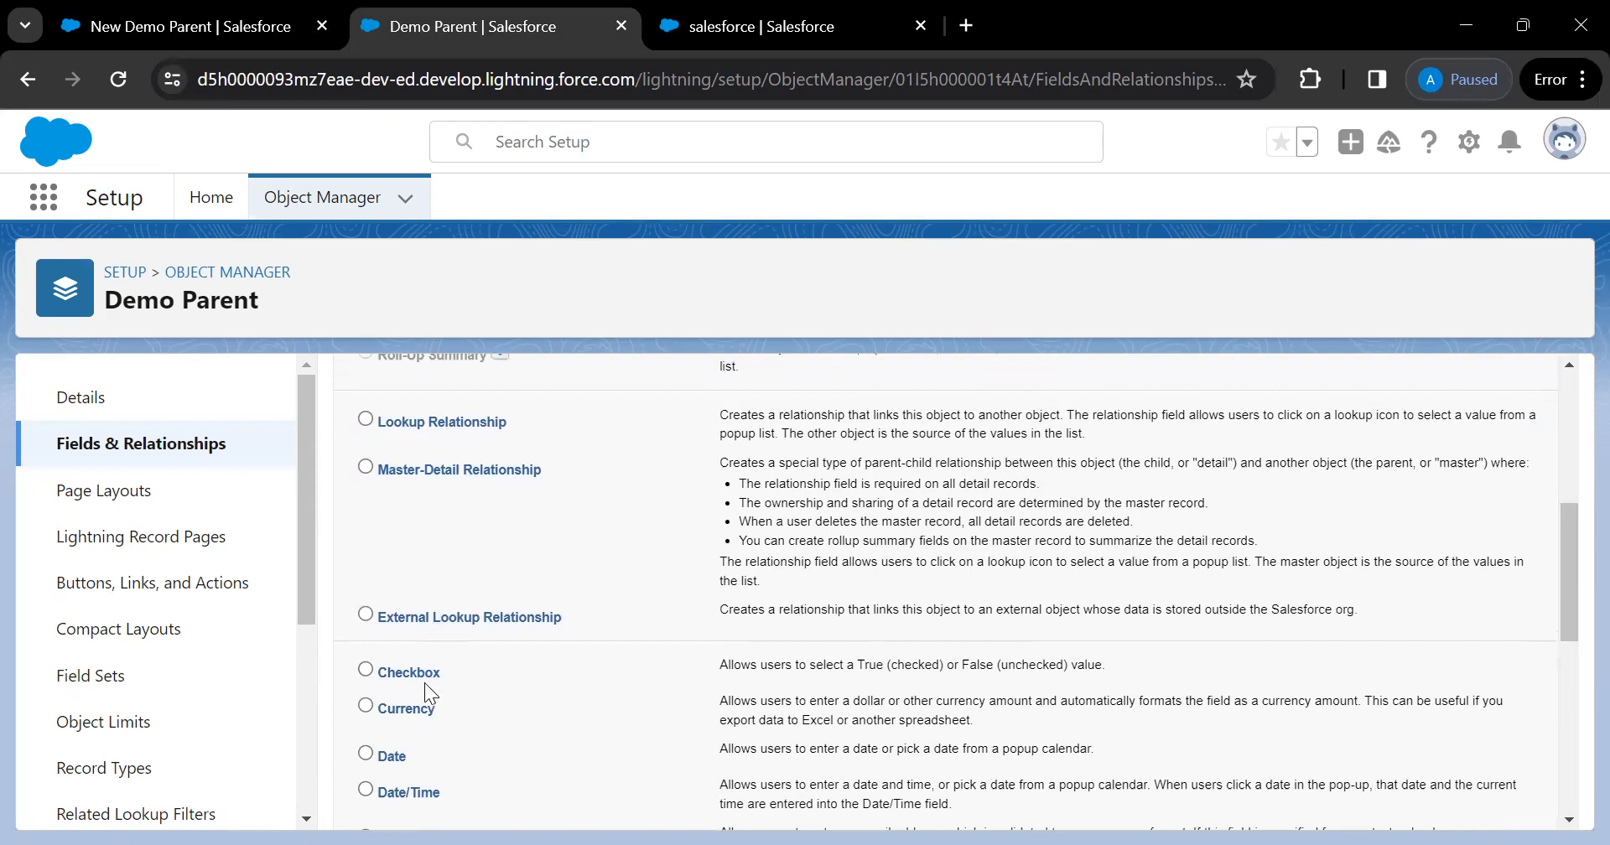
{"action": "scroll", "coordinate": [422, 727], "scroll_direction": "down", "scroll_amount": 5}
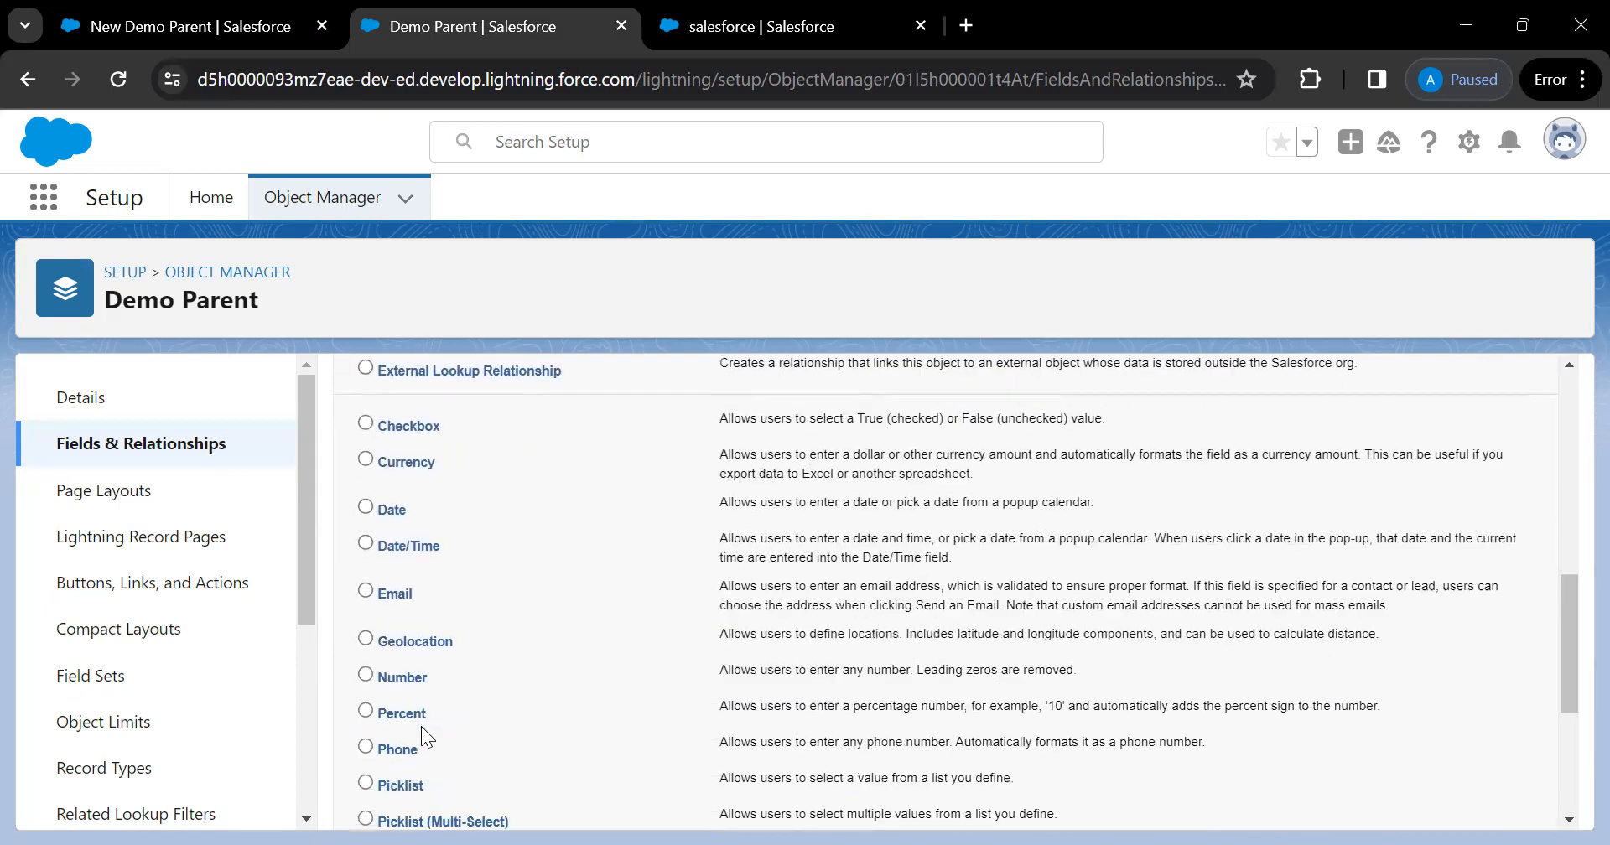
{"action": "right_click", "coordinate": [421, 726]}
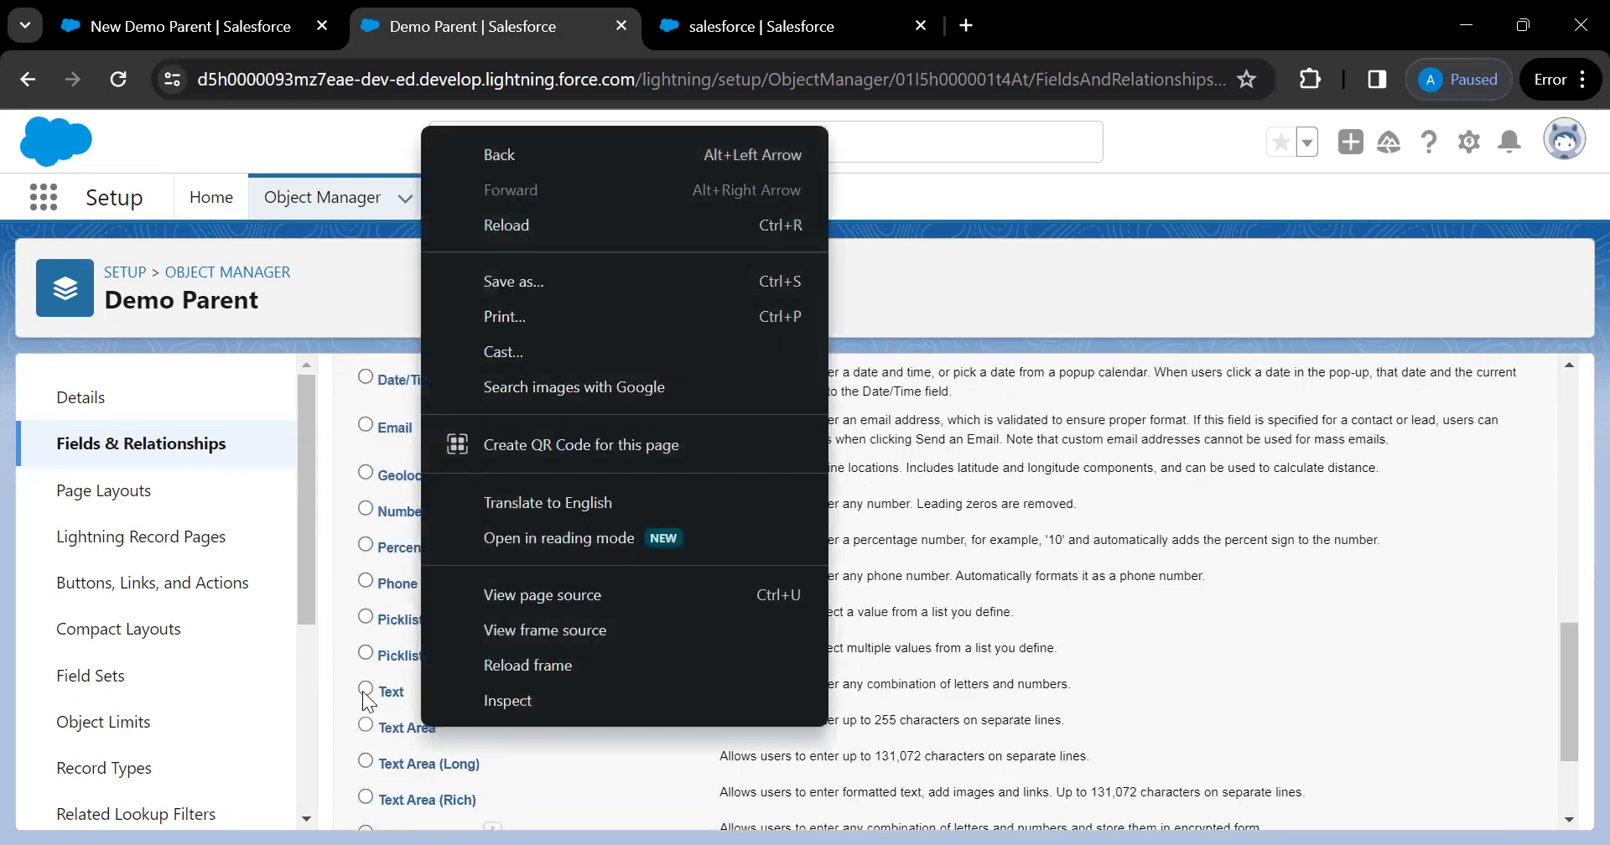
{"action": "left_click", "coordinate": [366, 688]}
{"action": "scroll", "coordinate": [1019, 669], "scroll_direction": "up", "scroll_amount": 3}
{"action": "scroll", "coordinate": [1020, 669], "scroll_direction": "up", "scroll_amount": 10}
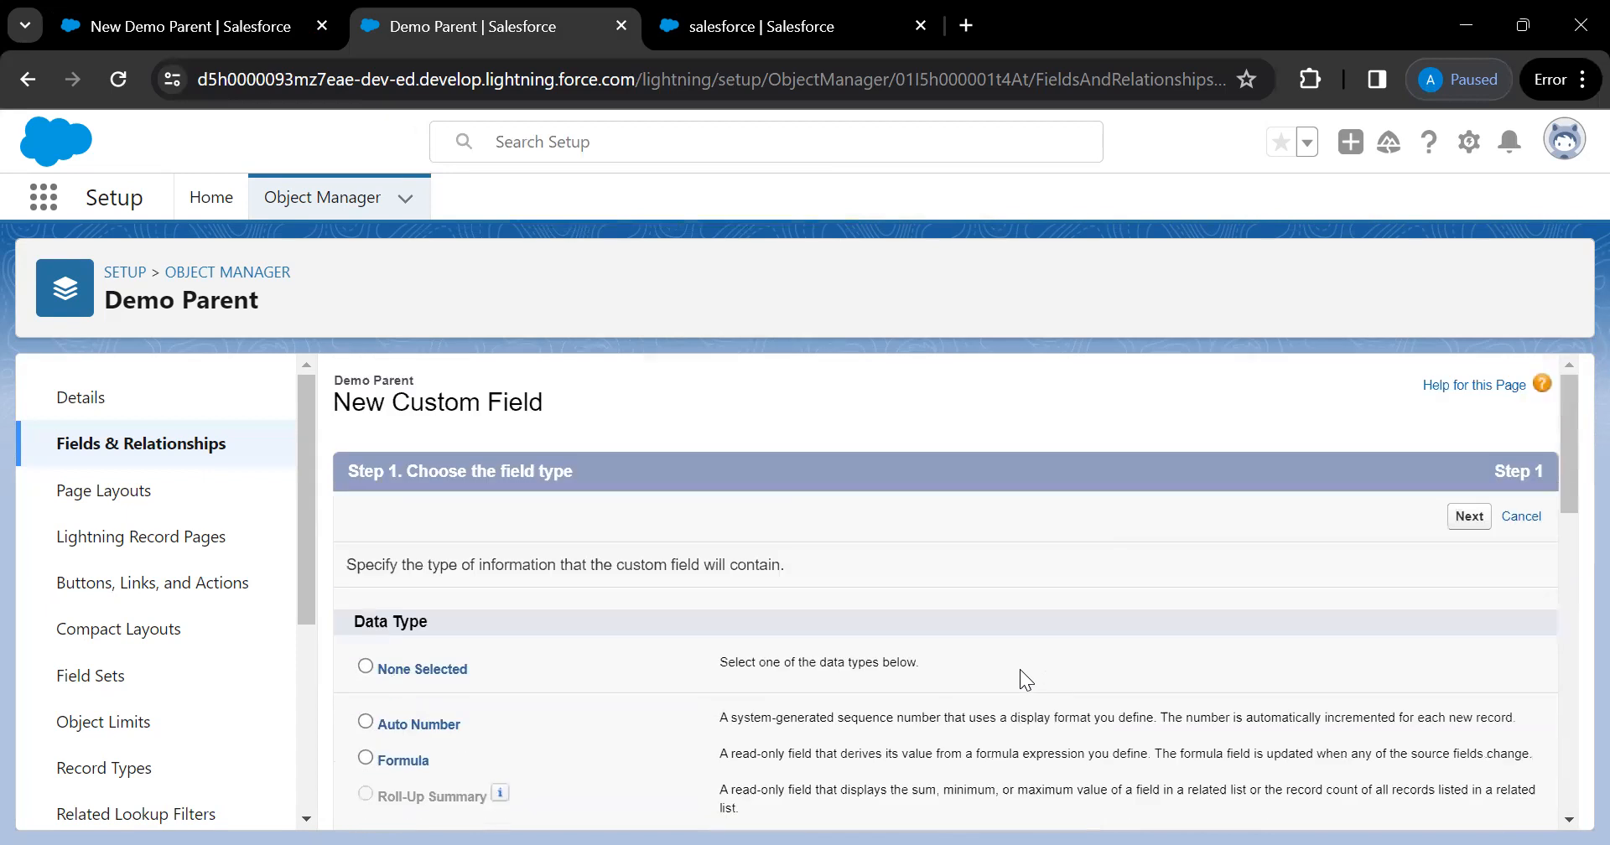
{"action": "left_click", "coordinate": [1469, 518]}
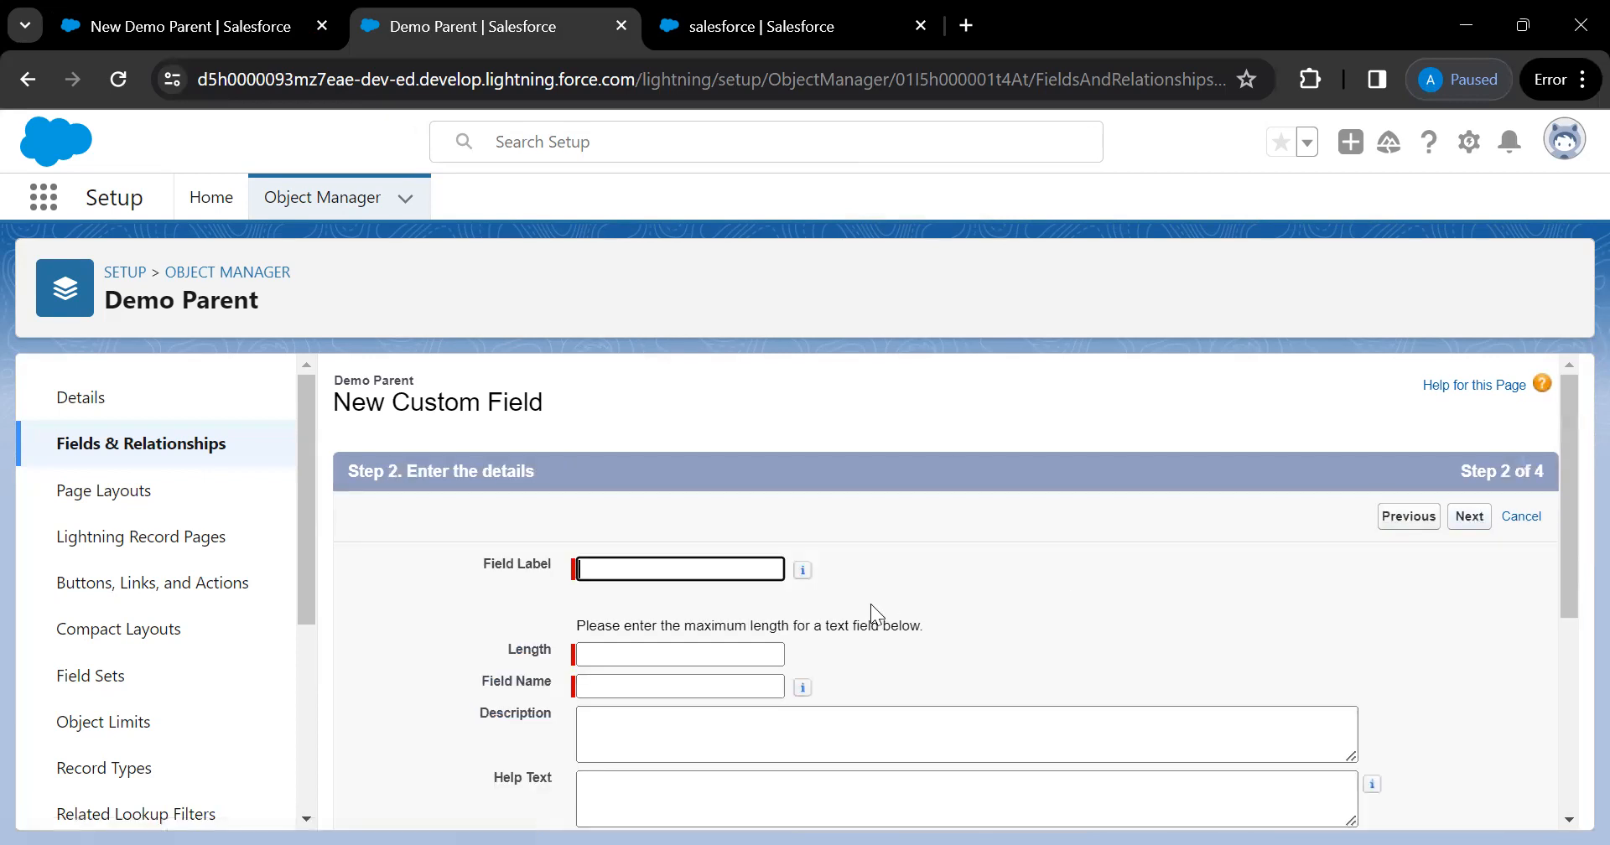
{"action": "left_click", "coordinate": [732, 564]}
Enter the field label 'Demo Name' and a length of 25
{"action": "type", "text": "De"}
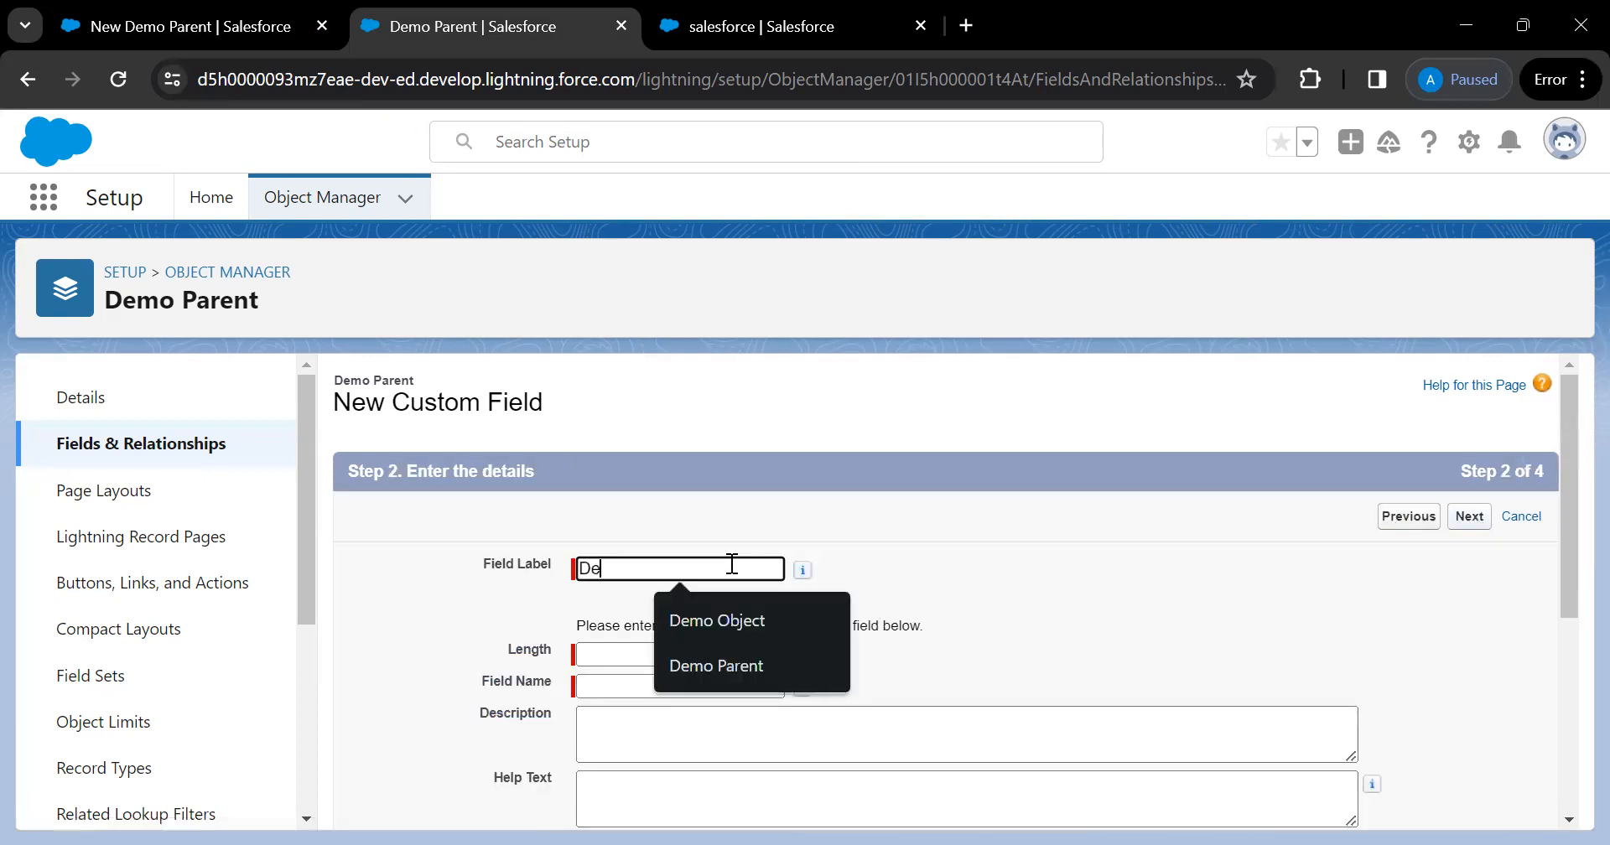
{"action": "type", "text": "mo Name"}
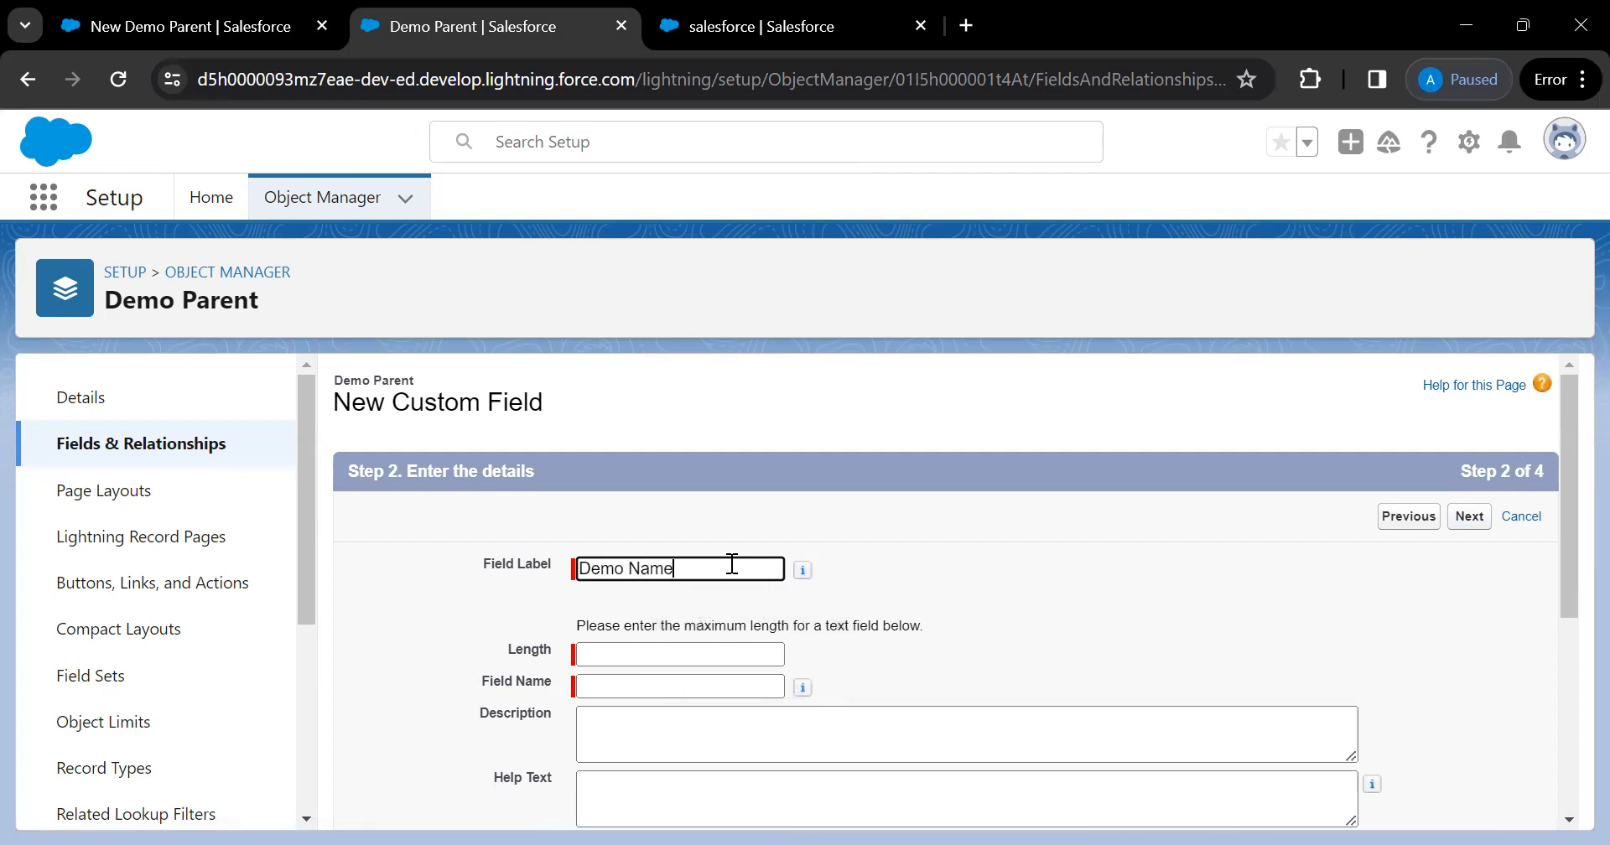
{"action": "left_click", "coordinate": [947, 577]}
{"action": "left_click", "coordinate": [662, 654]}
{"action": "type", "text": "25"}
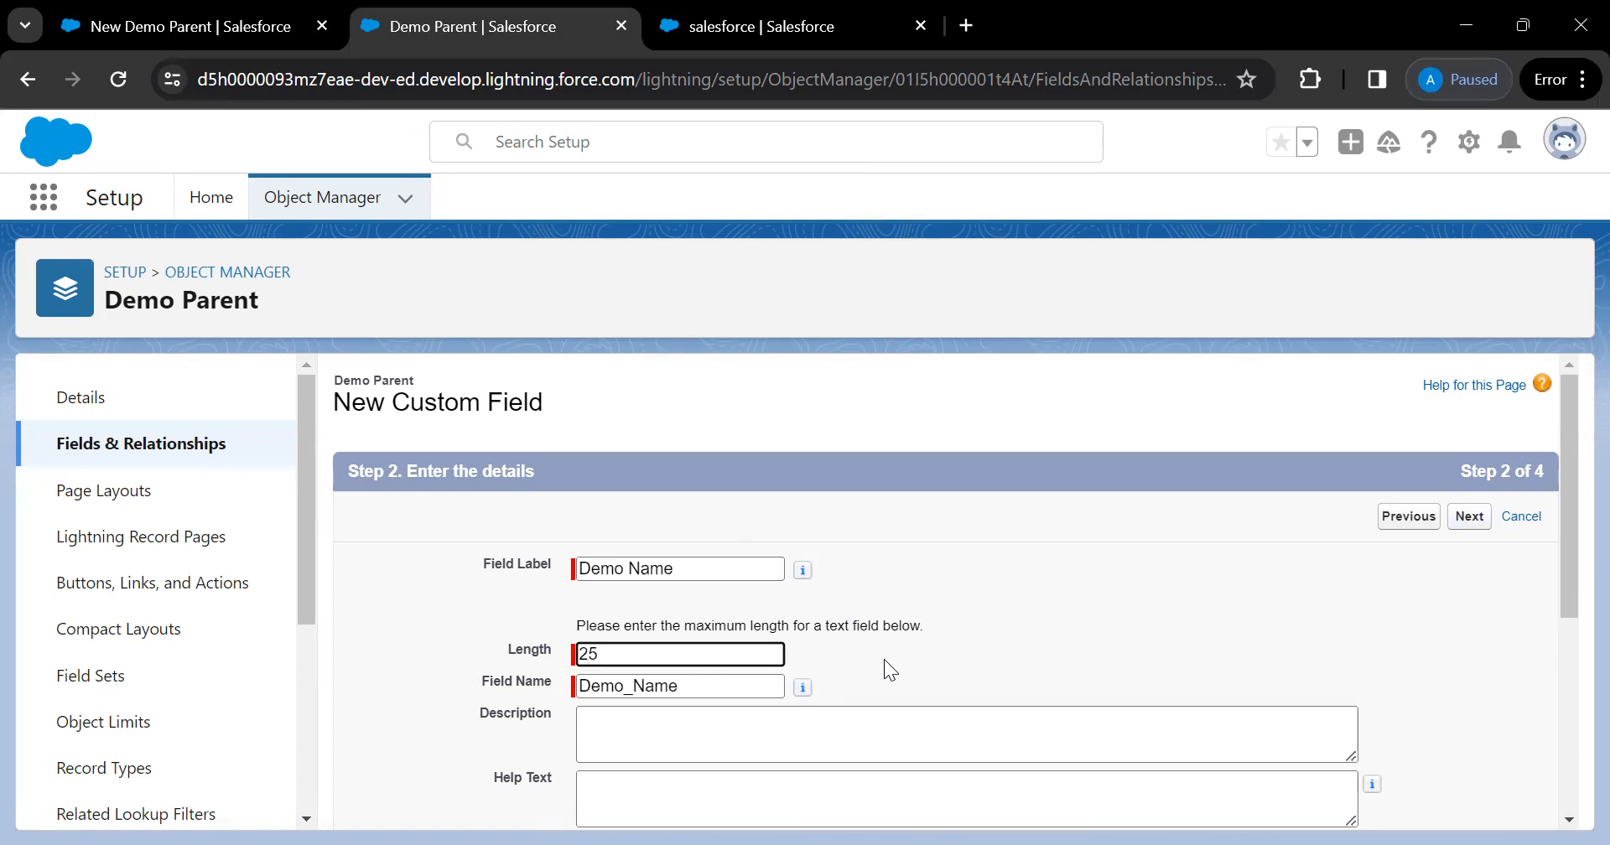
{"action": "scroll", "coordinate": [884, 659], "scroll_direction": "down", "scroll_amount": 2}
{"action": "scroll", "coordinate": [884, 659], "scroll_direction": "up", "scroll_amount": 1}
{"action": "scroll", "coordinate": [884, 659], "scroll_direction": "up", "scroll_amount": 1}
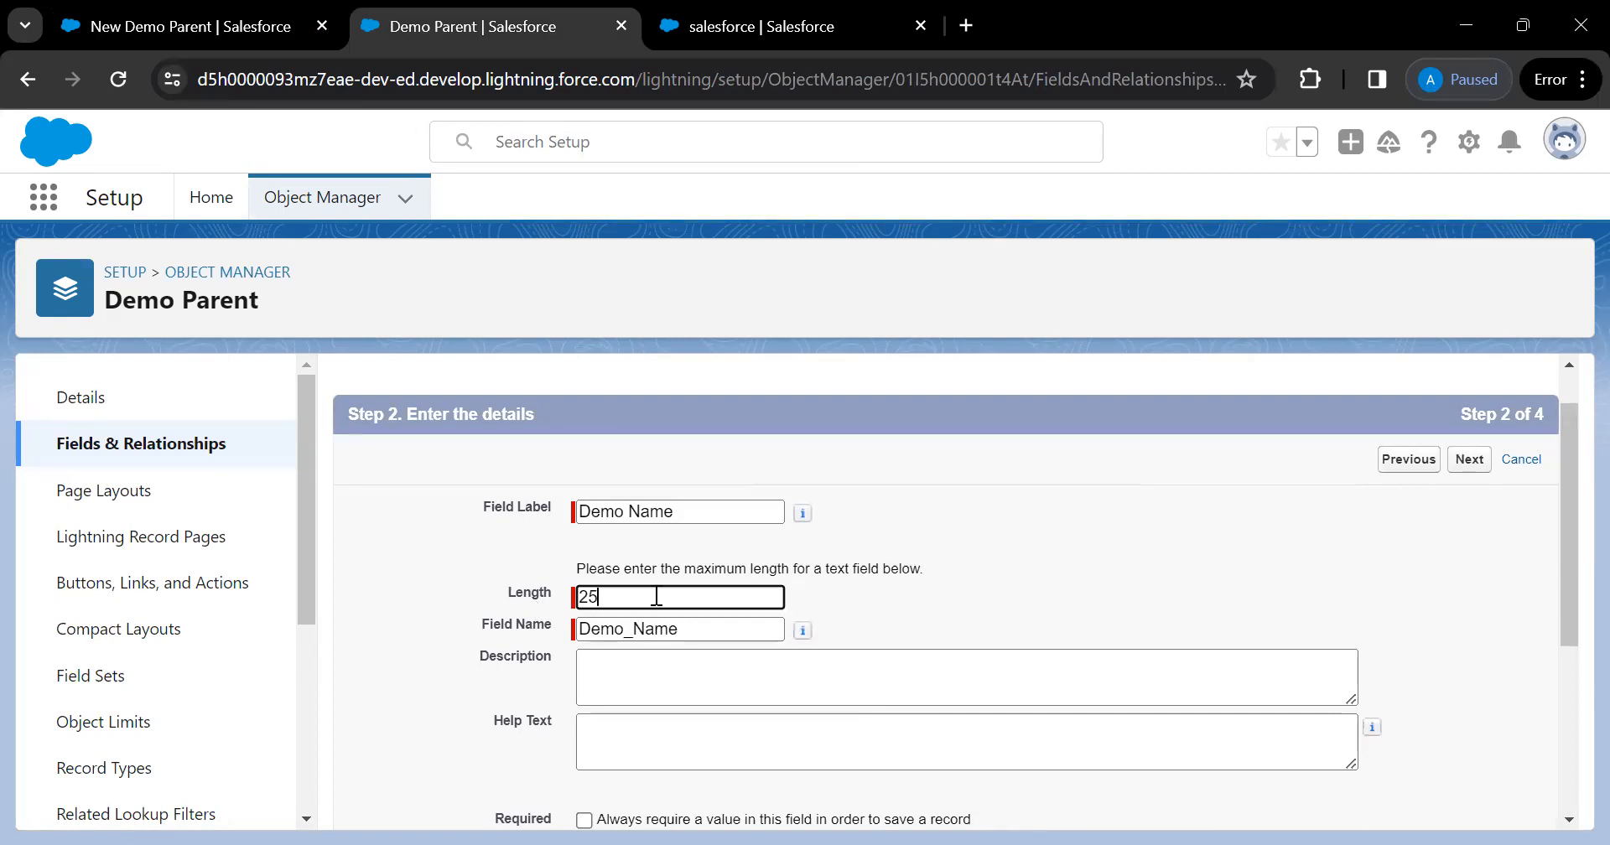
{"action": "left_click", "coordinate": [910, 593]}
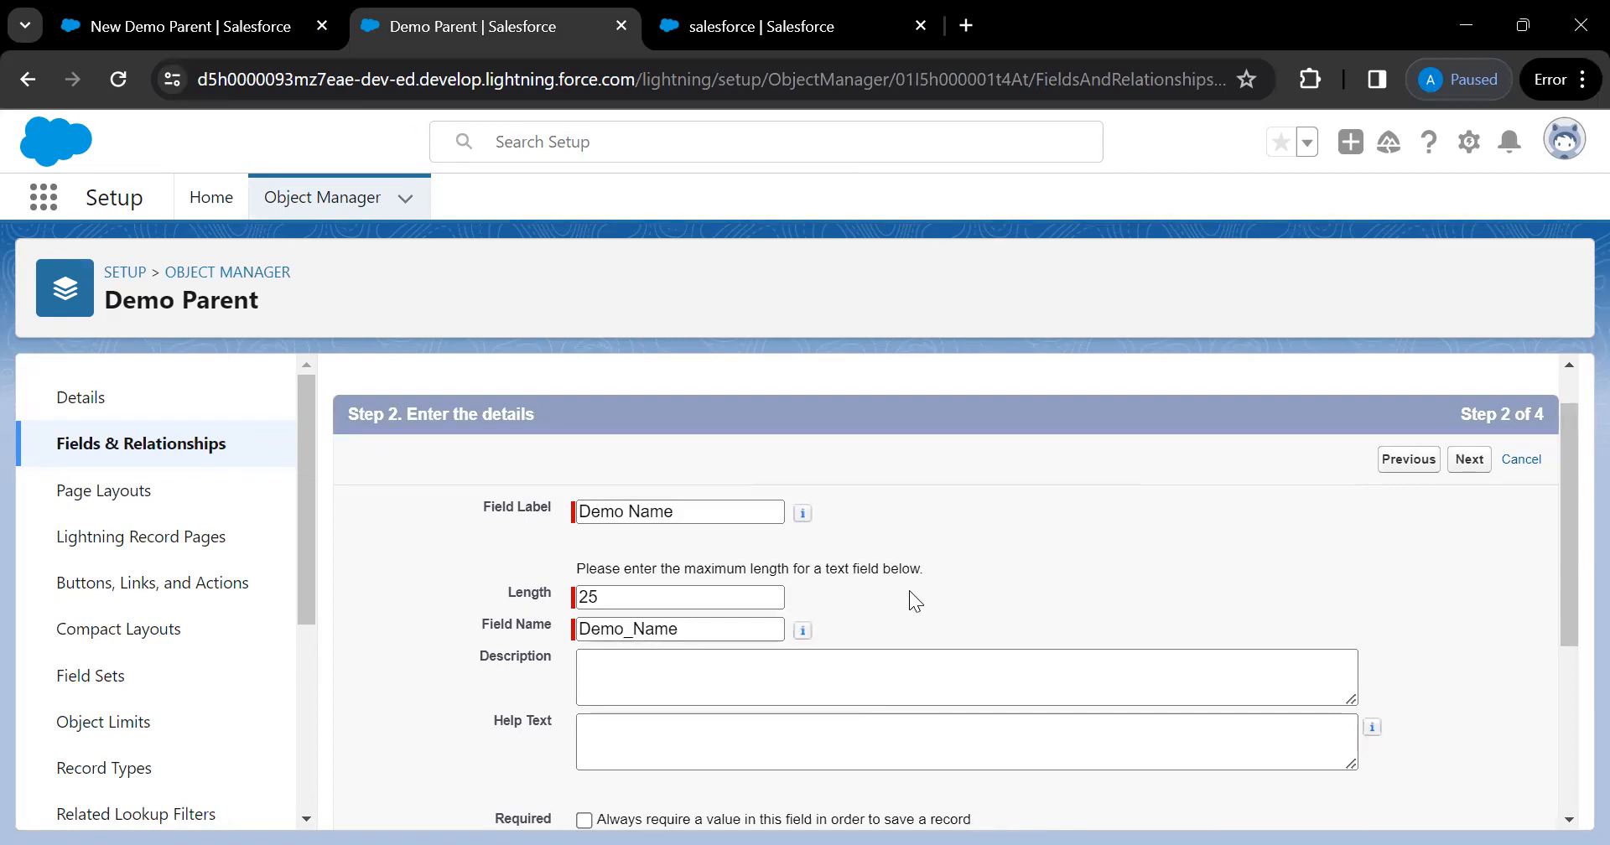
Keep the auto-filled field name Demo_Name unchanged
{"action": "scroll", "coordinate": [843, 591], "scroll_direction": "down", "scroll_amount": 1}
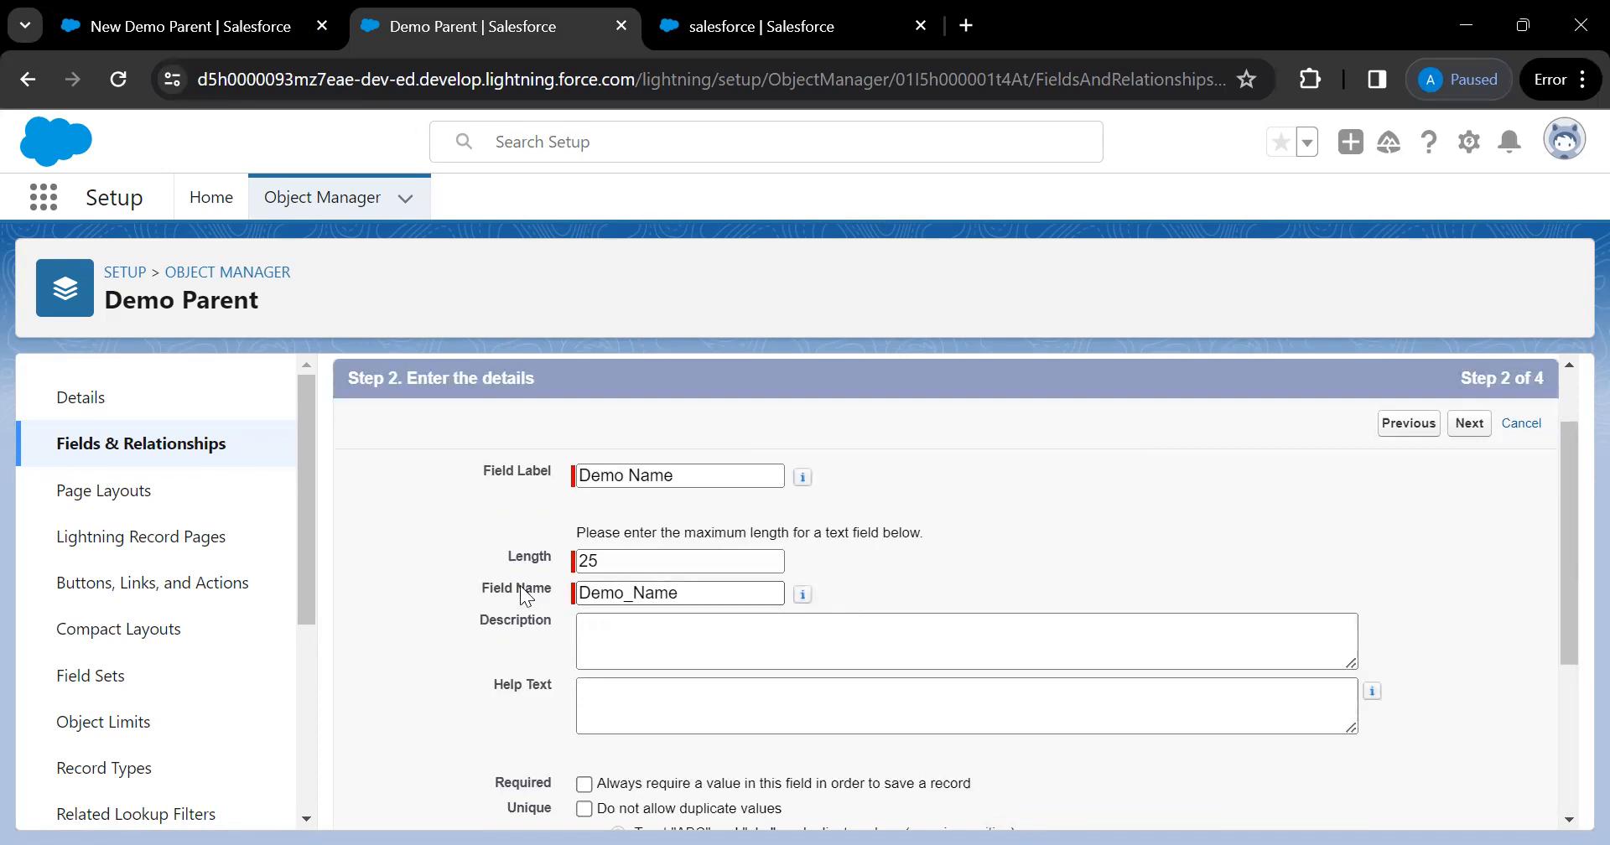
{"action": "left_click", "coordinate": [709, 587]}
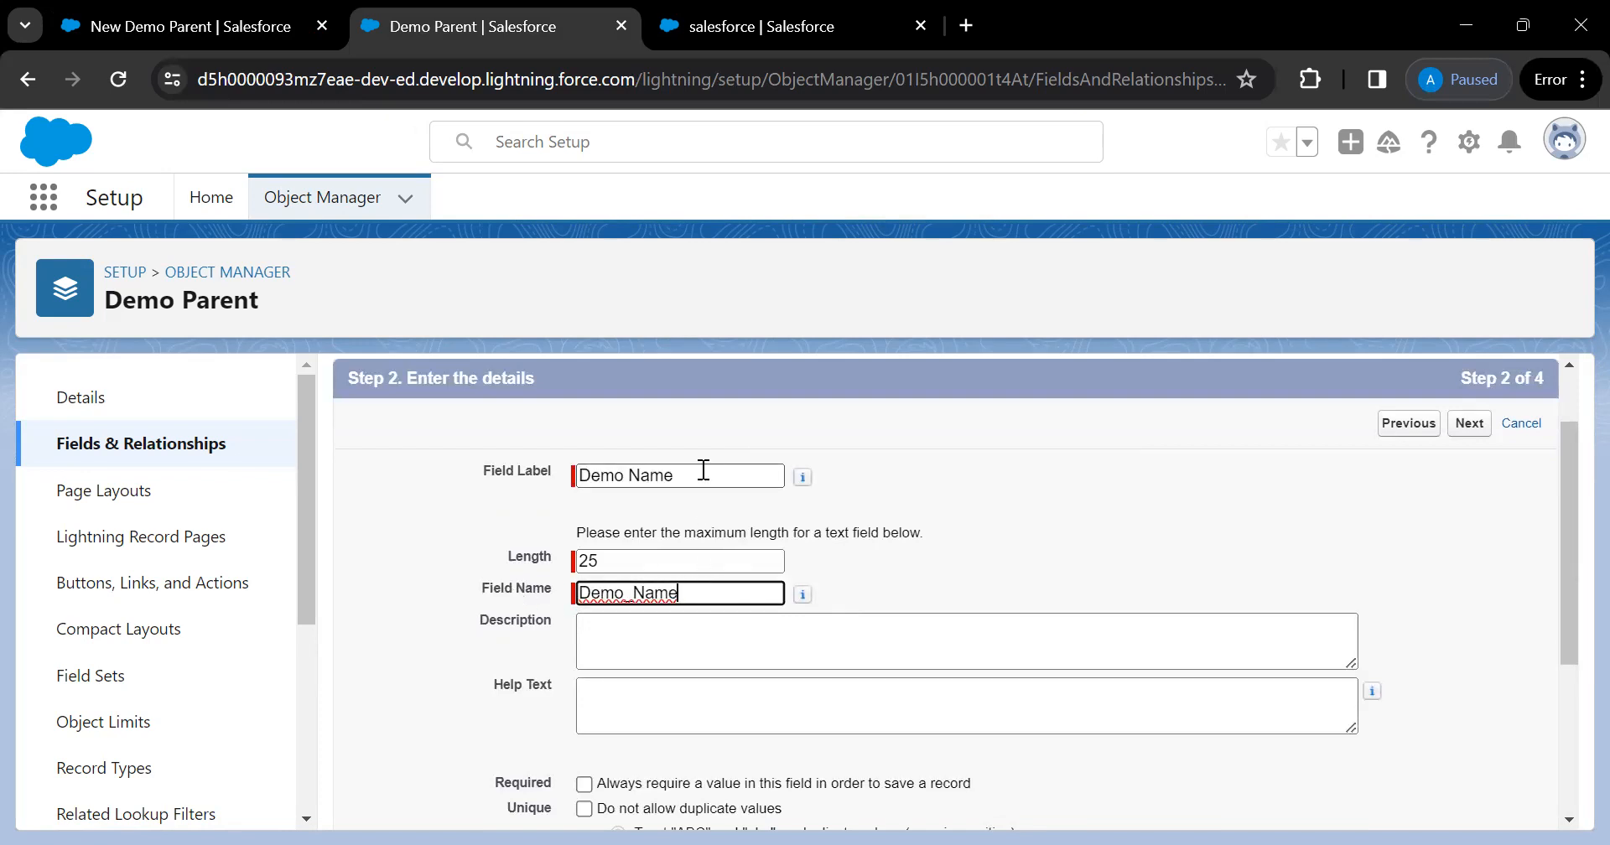
{"action": "left_click", "coordinate": [987, 572]}
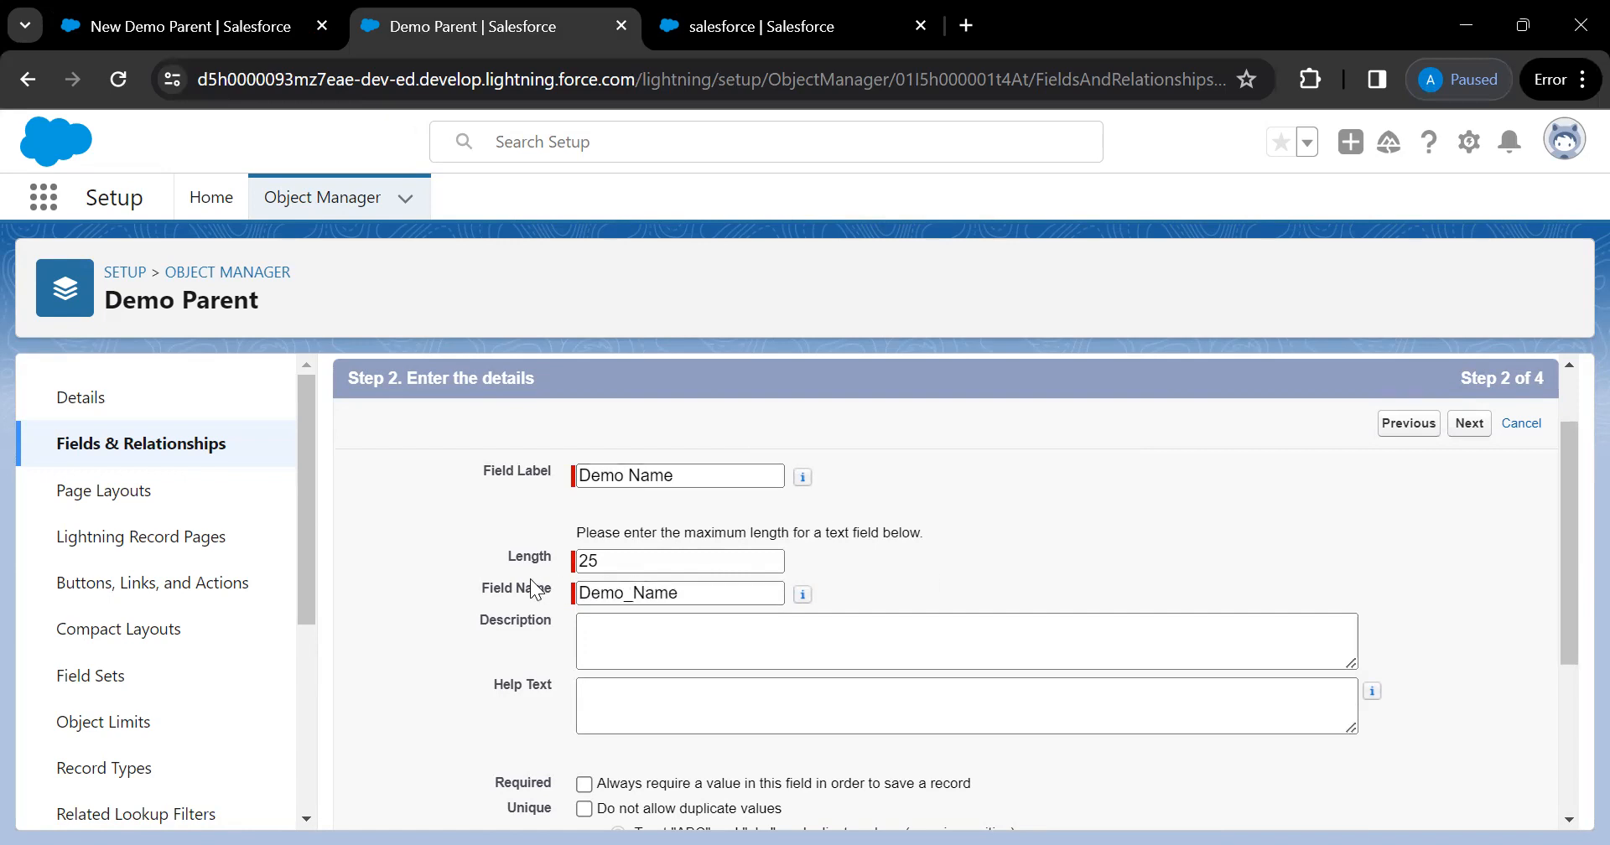
{"action": "left_click", "coordinate": [707, 589]}
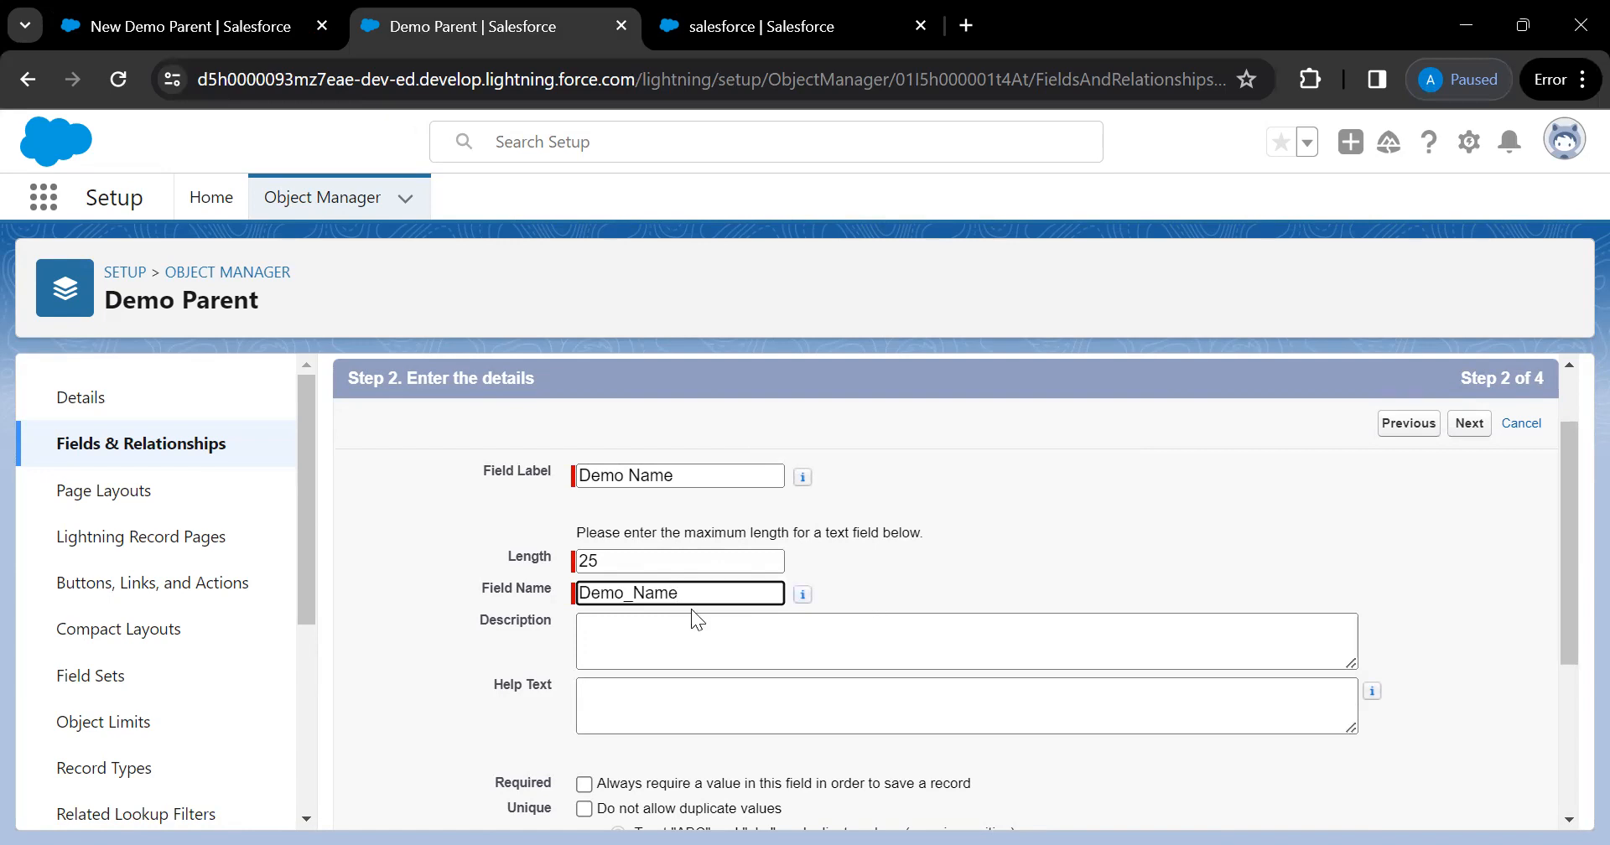
{"action": "scroll", "coordinate": [869, 578], "scroll_direction": "down", "scroll_amount": 1}
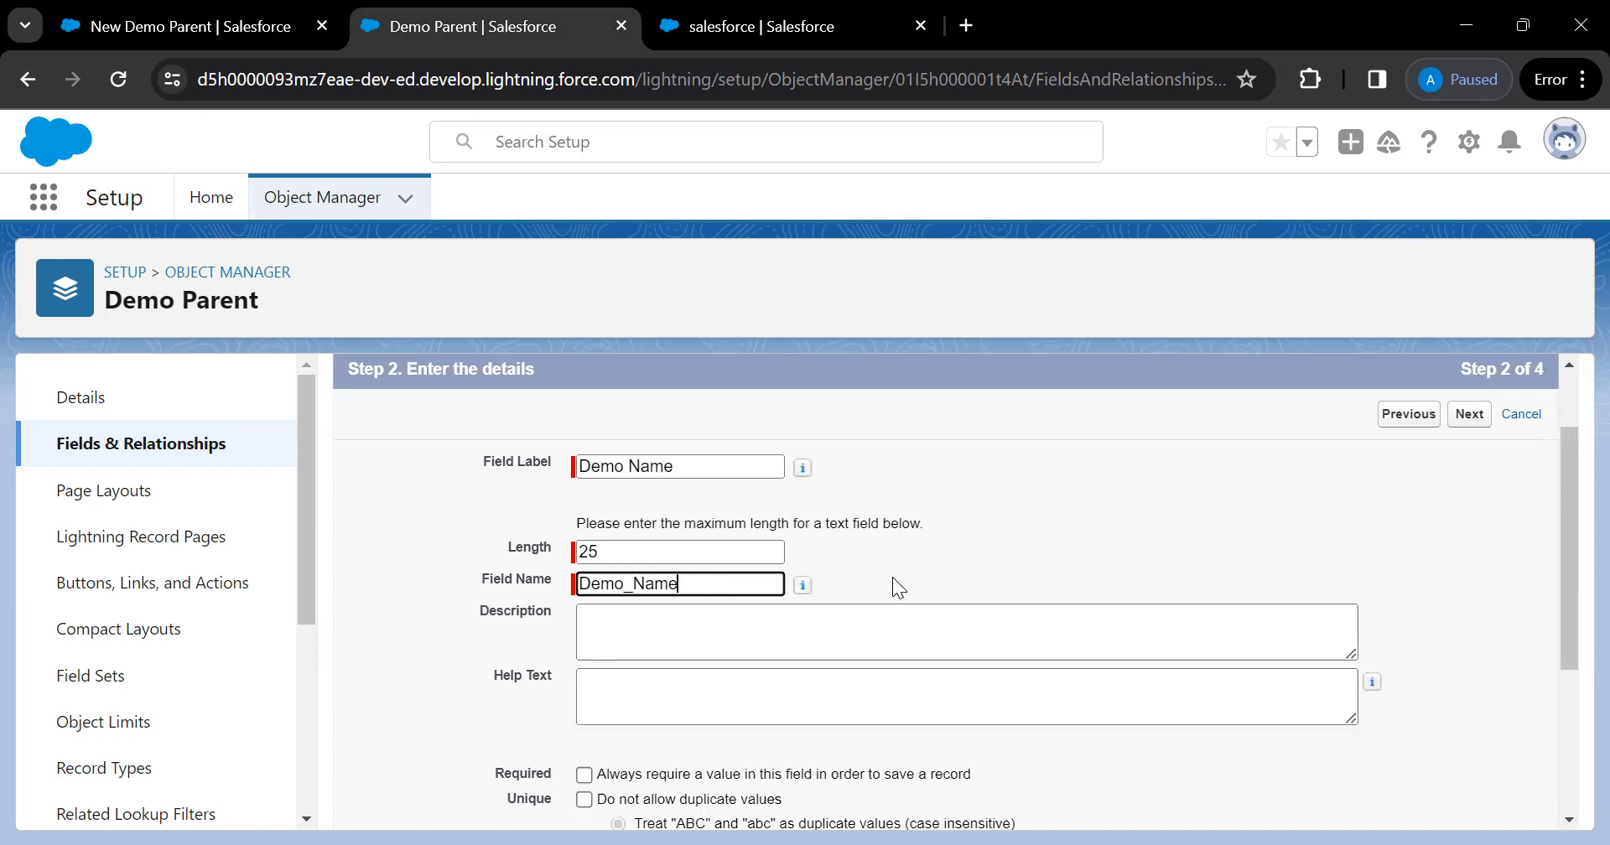
{"action": "scroll", "coordinate": [892, 577], "scroll_direction": "down", "scroll_amount": 1}
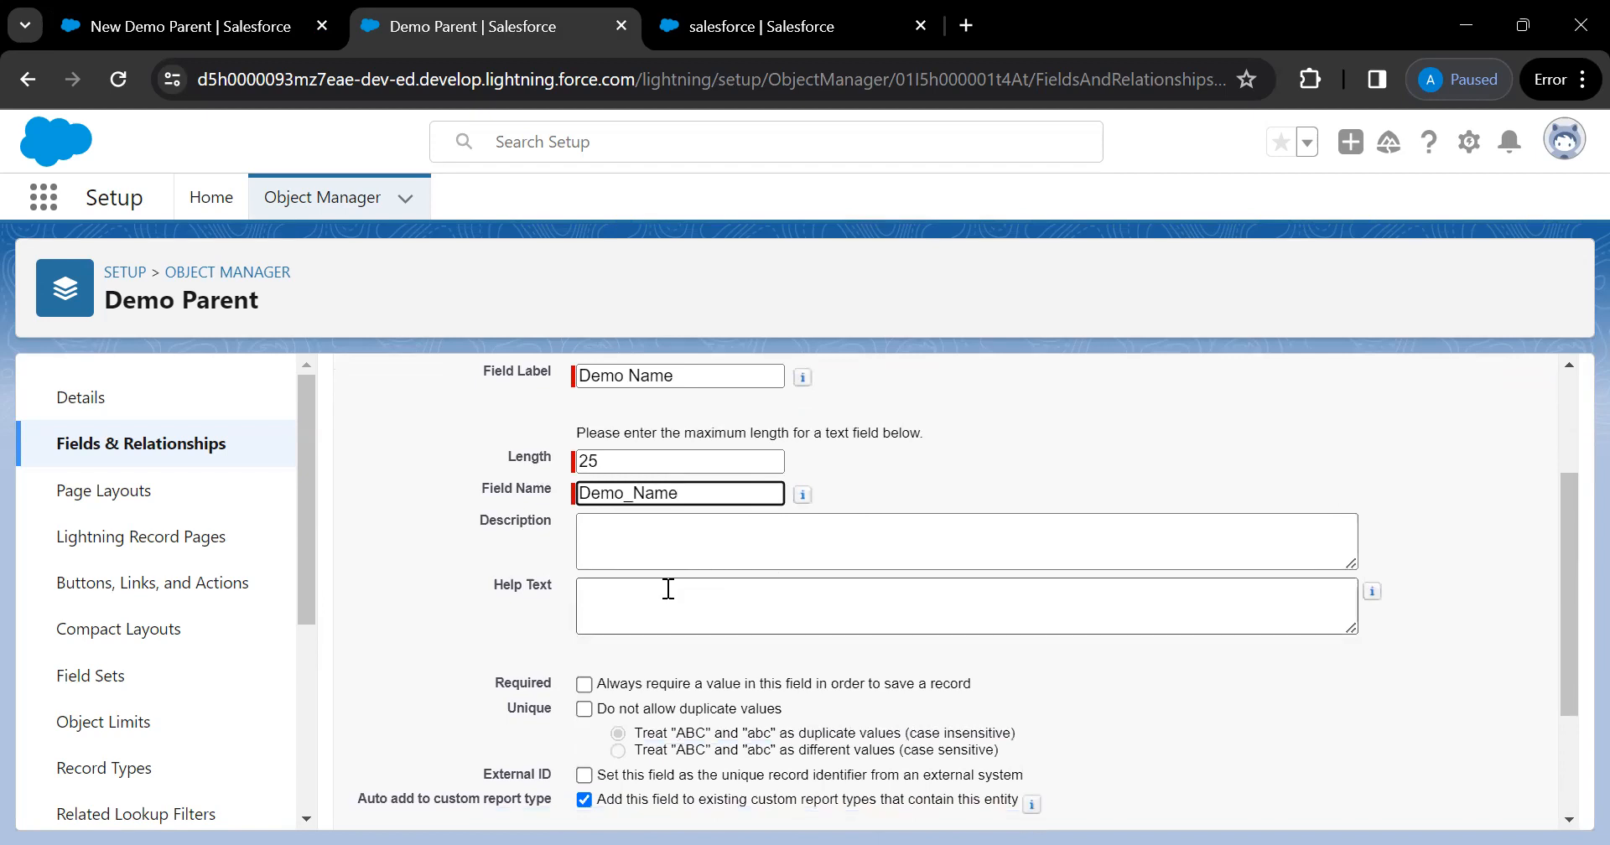
{"action": "left_click", "coordinate": [648, 536]}
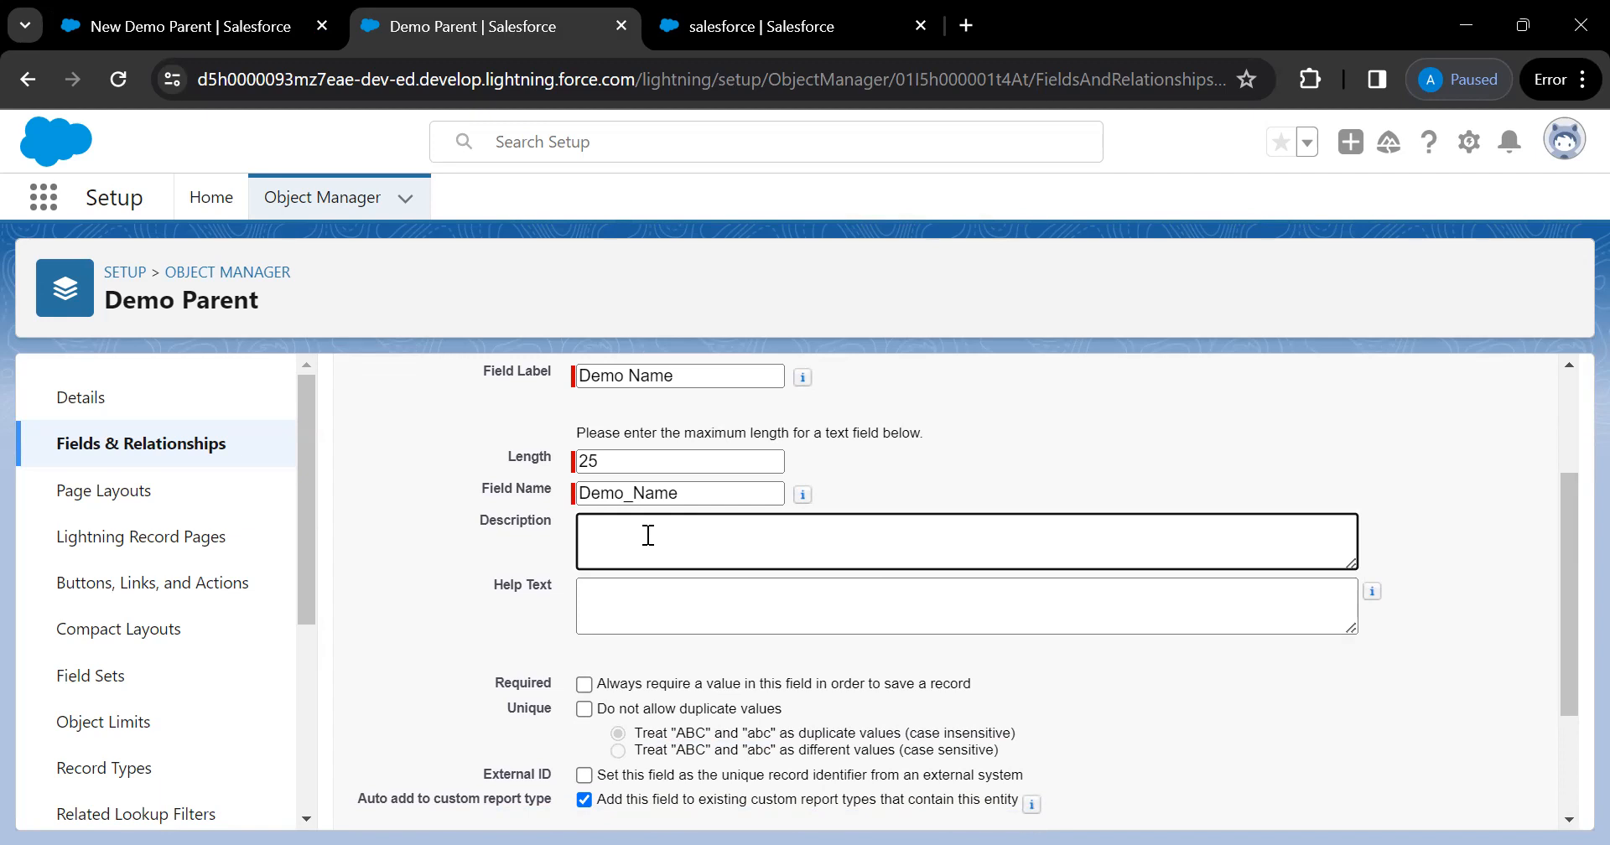
Fill in the description 'Demo purpose' and the help text 'This creates a demo name'
{"action": "type", "text": "Demo purpose"}
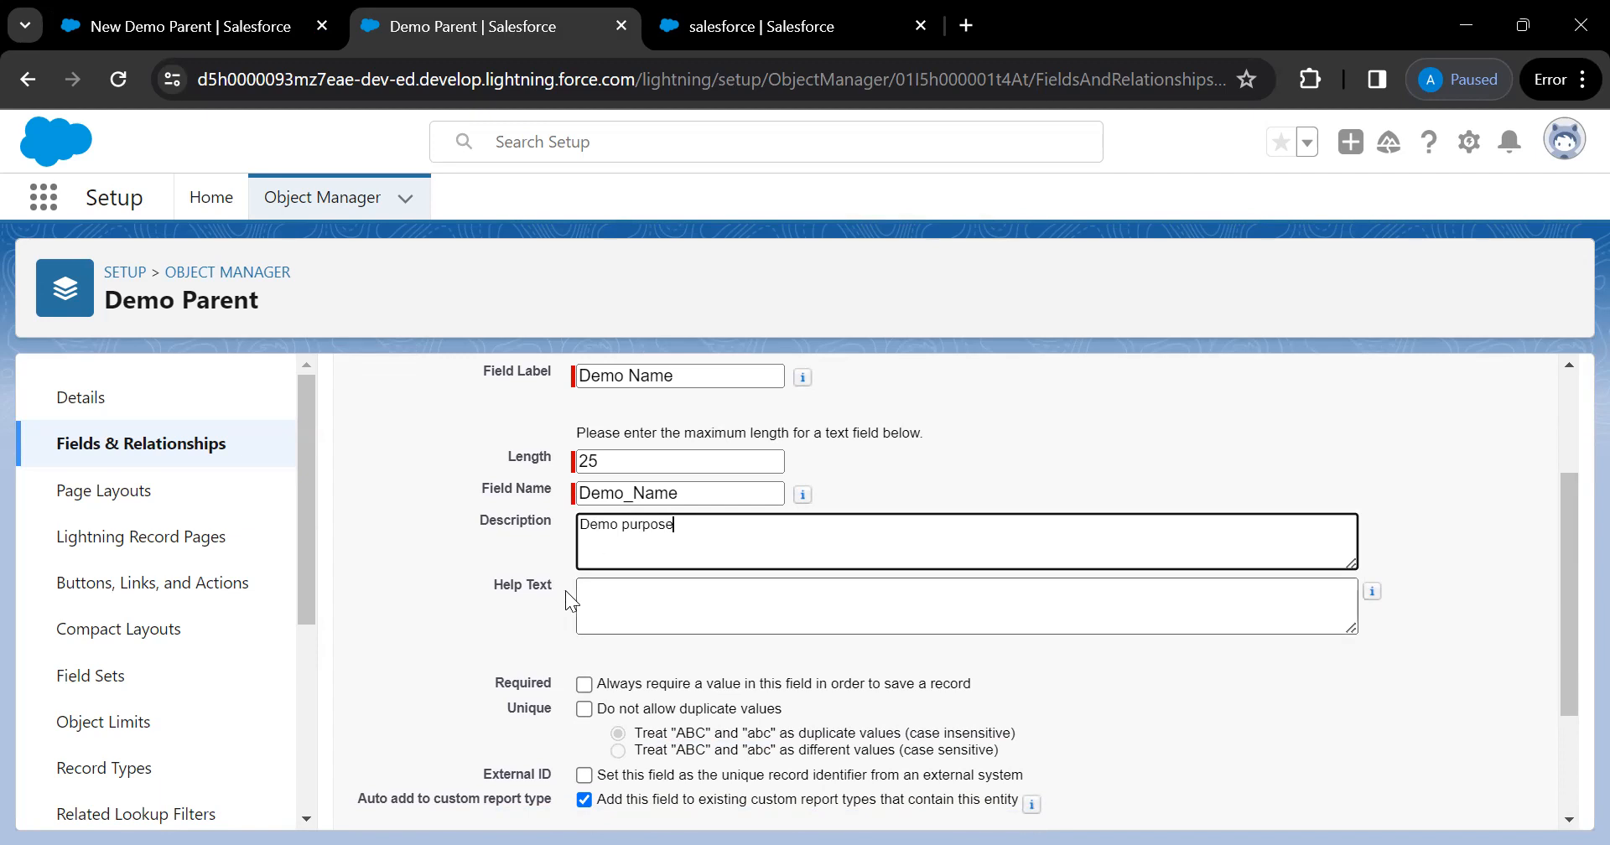
{"action": "left_click", "coordinate": [638, 604]}
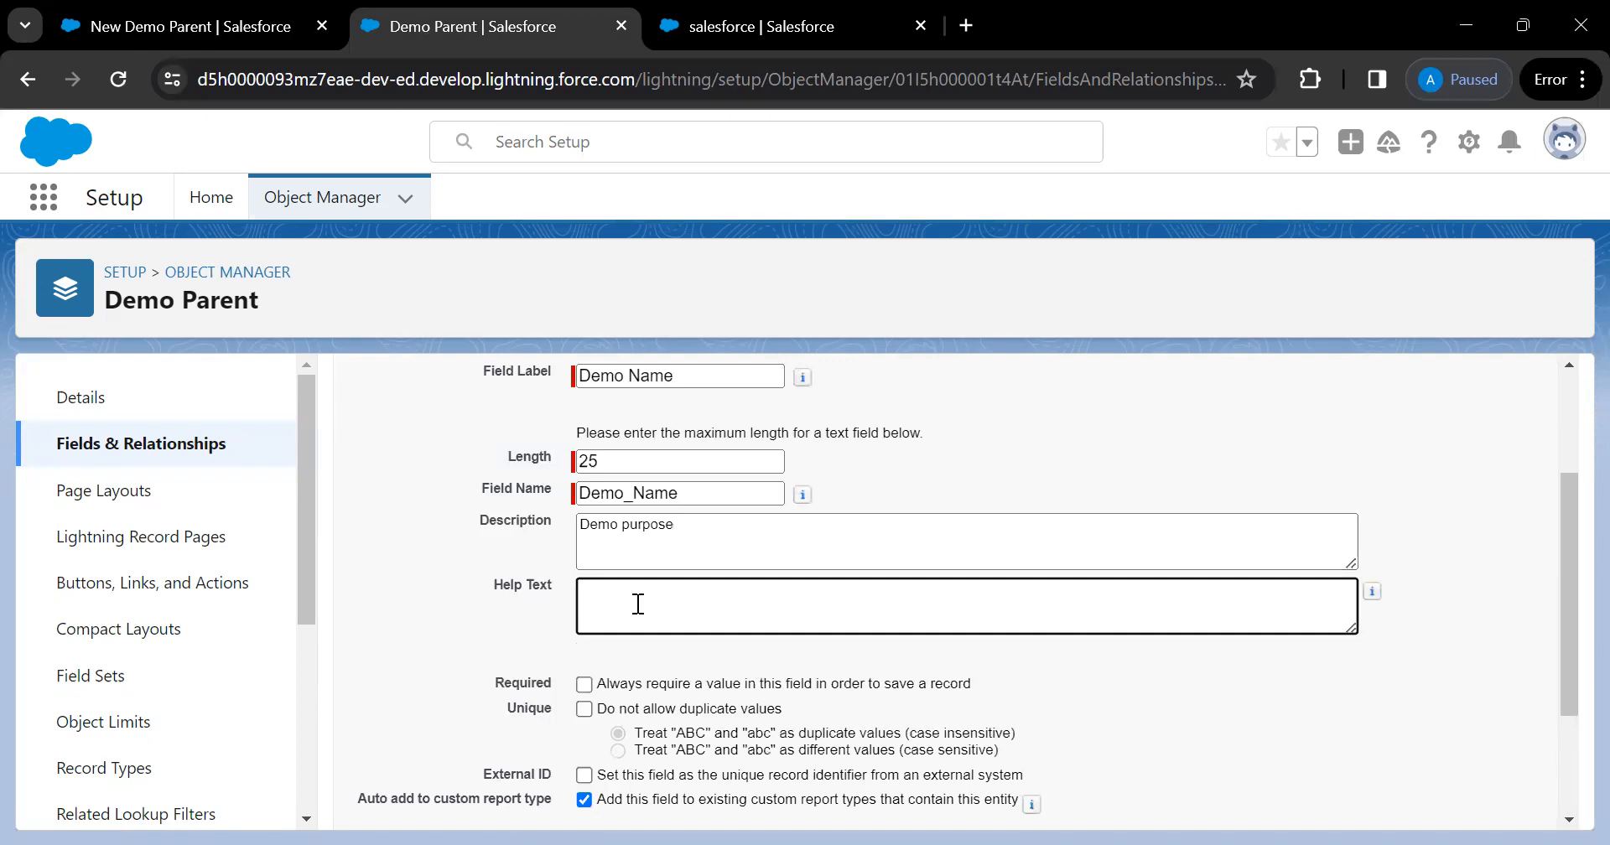
{"action": "type", "text": "This creates a demo name"}
{"action": "scroll", "coordinate": [637, 604], "scroll_direction": "down", "scroll_amount": 1}
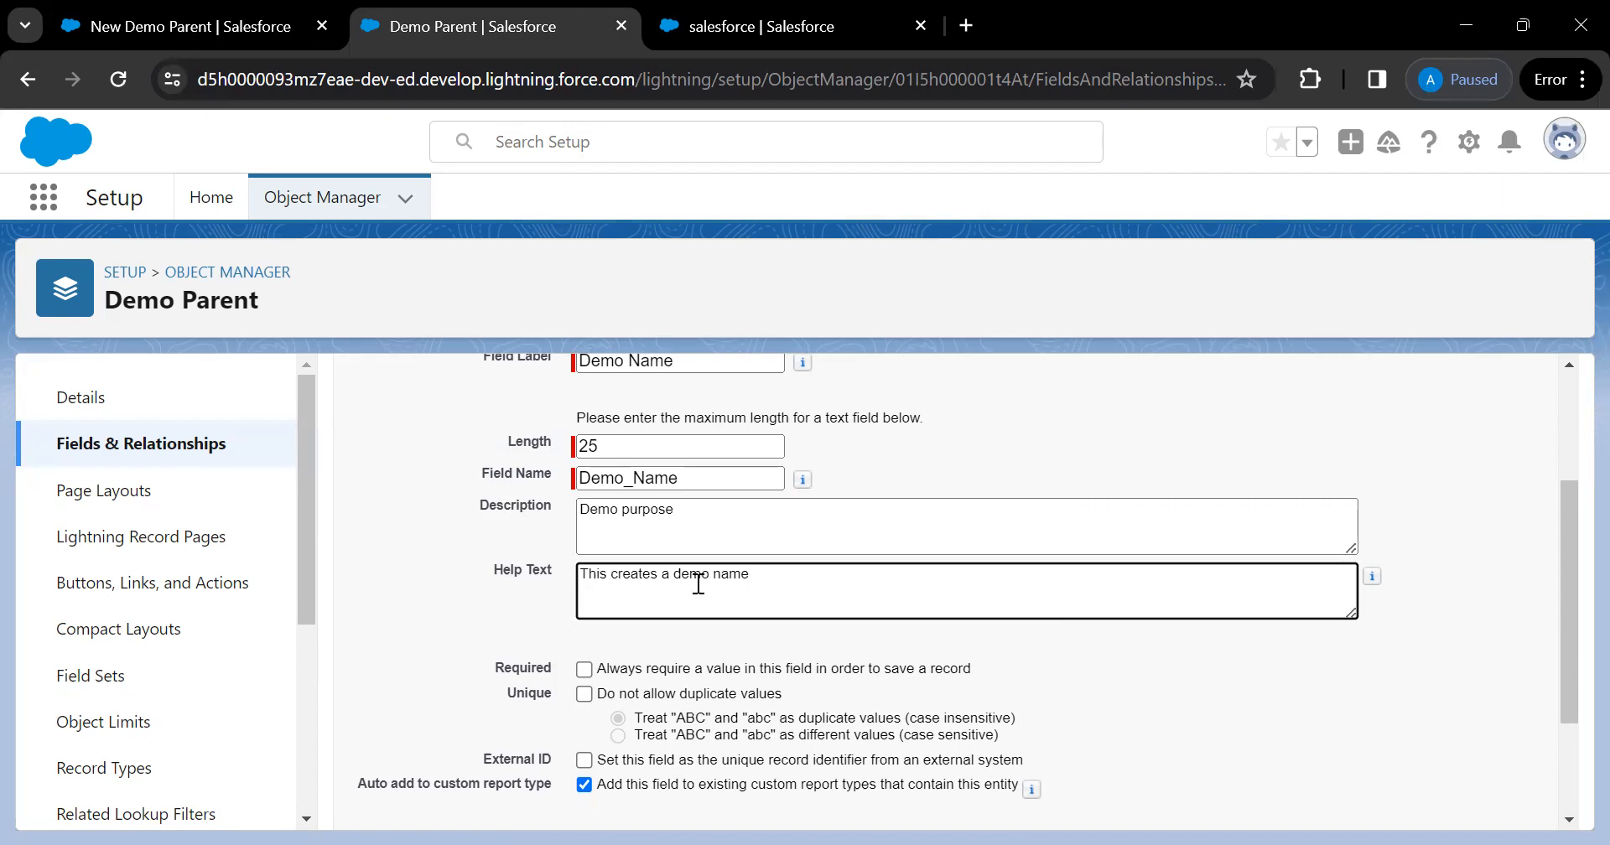
{"action": "scroll", "coordinate": [696, 583], "scroll_direction": "down", "scroll_amount": 1}
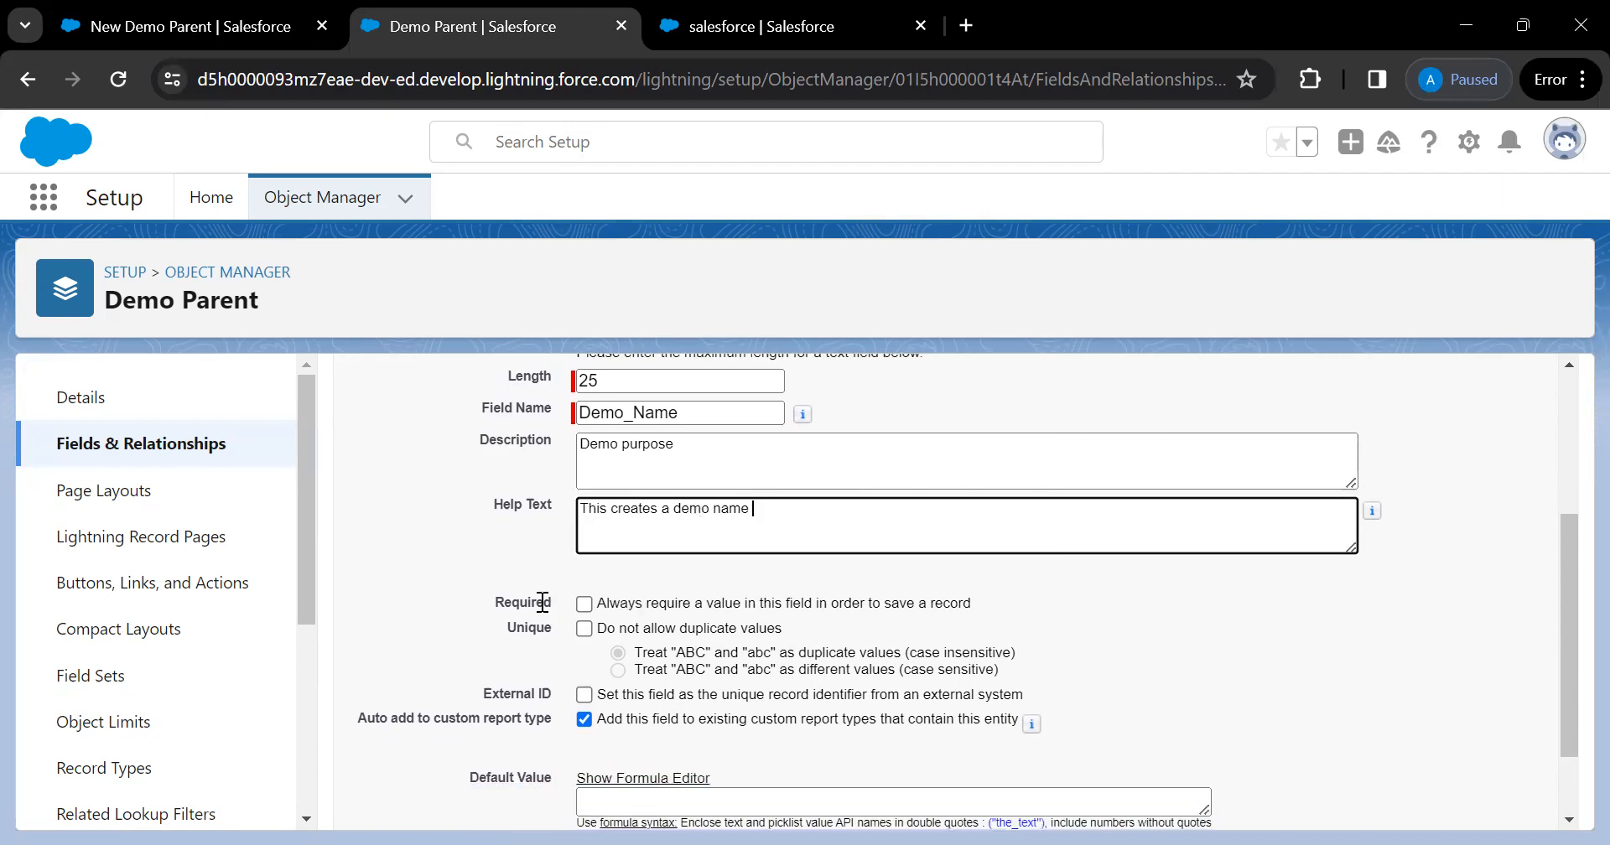
{"action": "scroll", "coordinate": [721, 604], "scroll_direction": "down", "scroll_amount": 1}
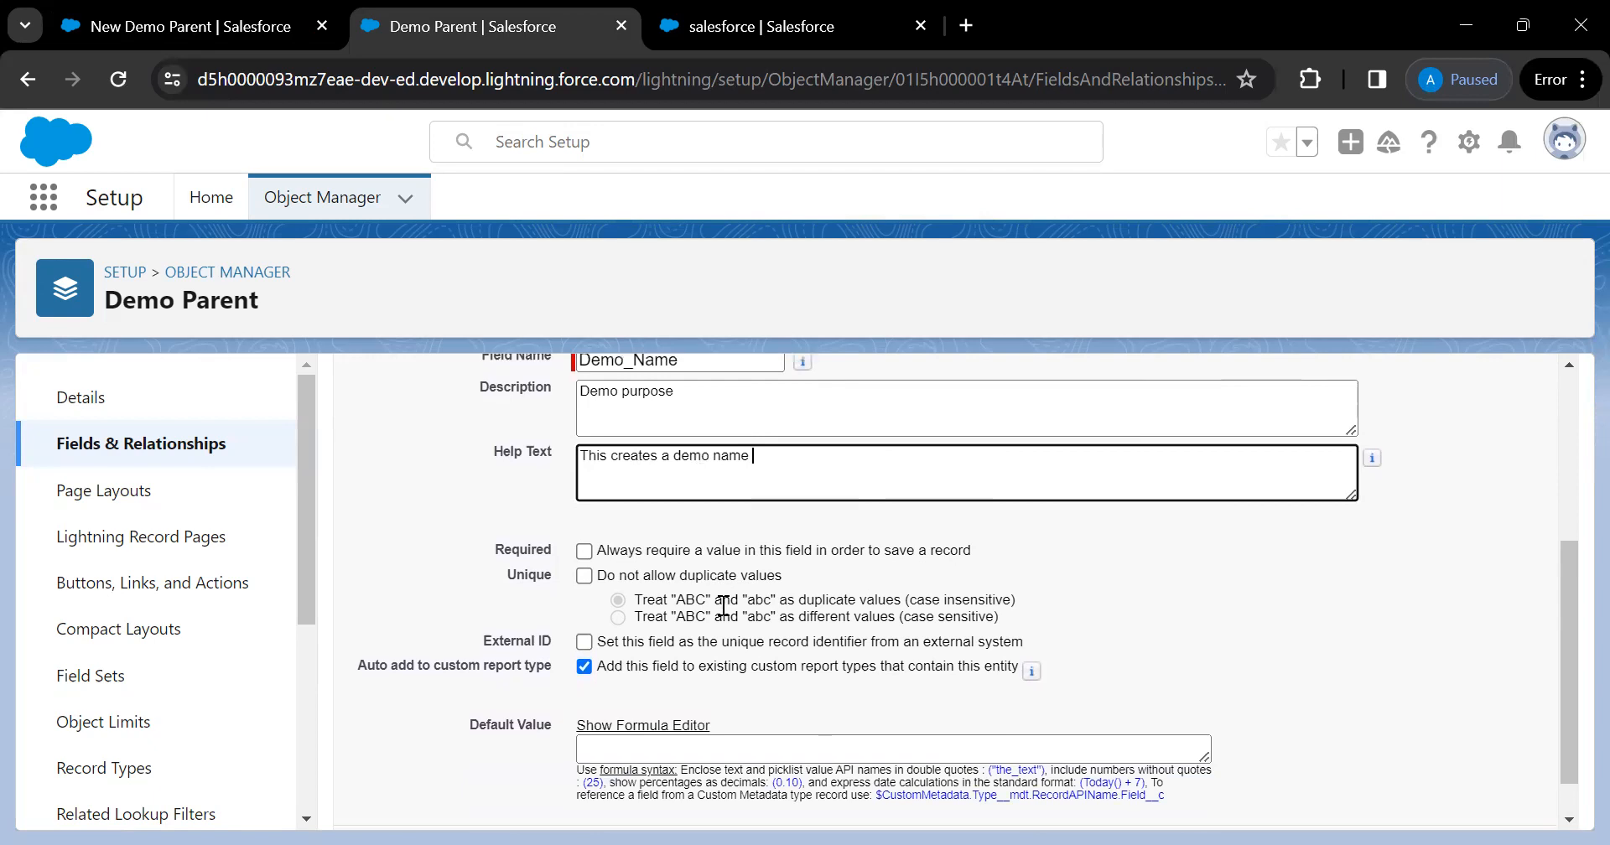
Tick Required for Demo Name, then turn Unique on and back off, confirming duplicates are allowed
{"action": "left_click", "coordinate": [584, 552]}
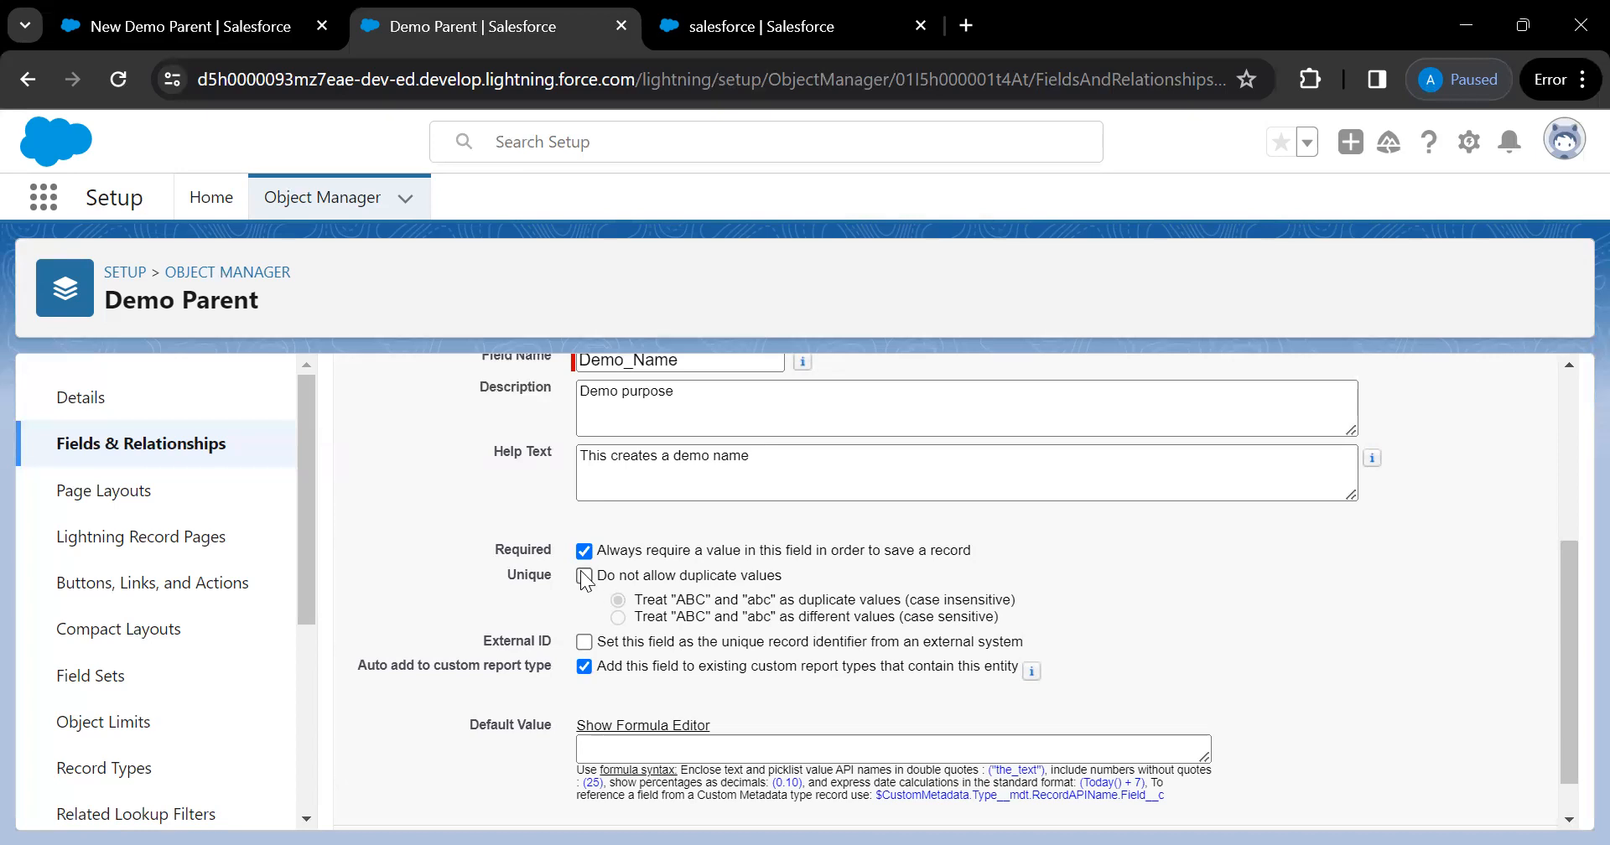
{"action": "left_click", "coordinate": [584, 577]}
{"action": "left_click", "coordinate": [618, 618]}
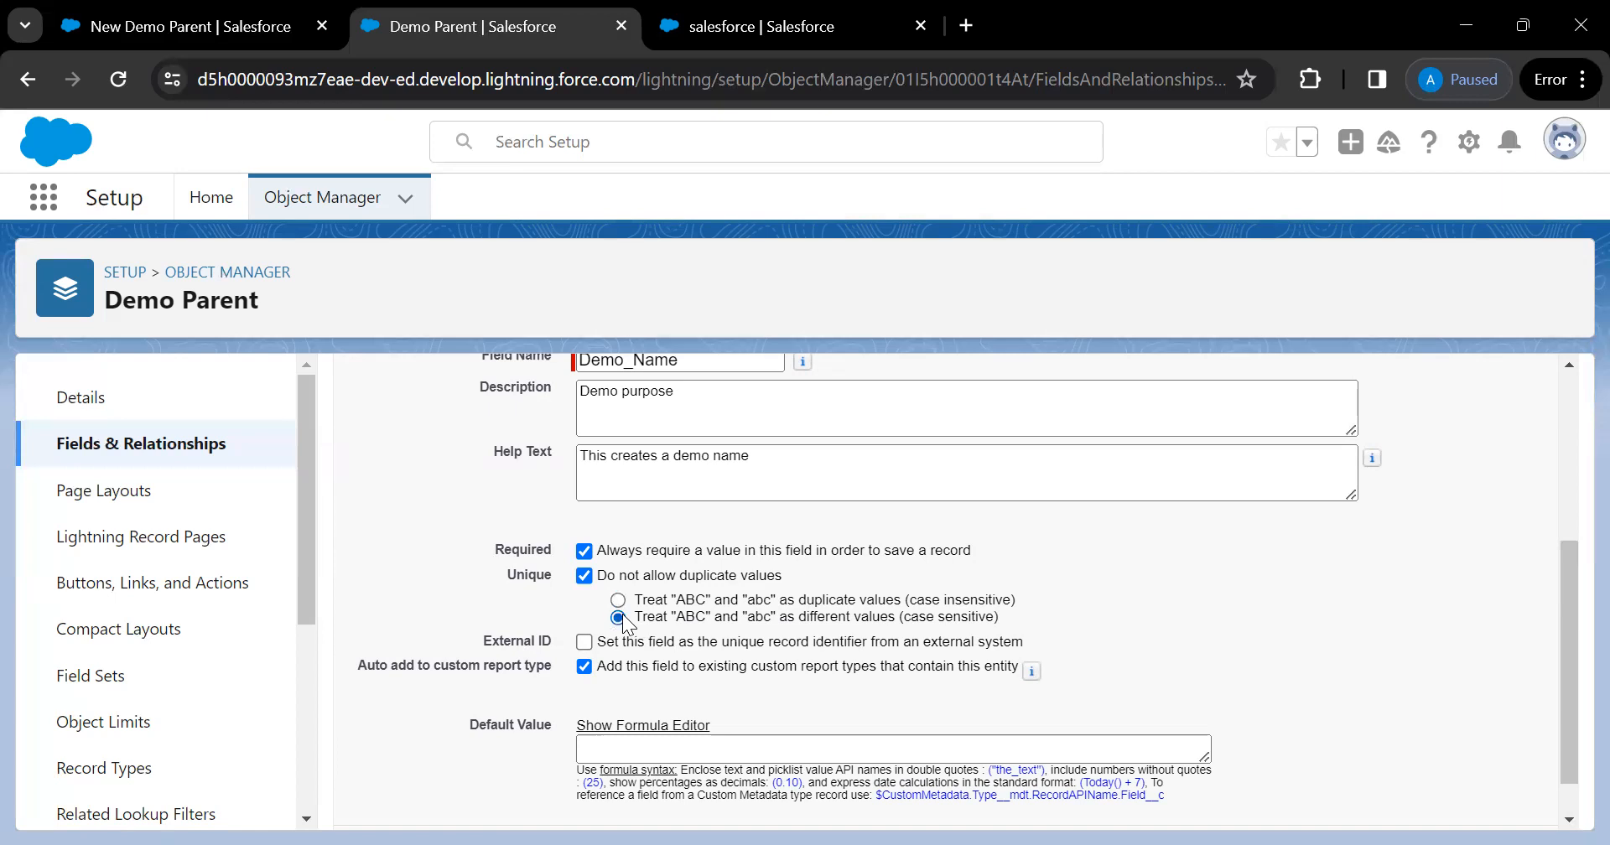
{"action": "left_click", "coordinate": [584, 576]}
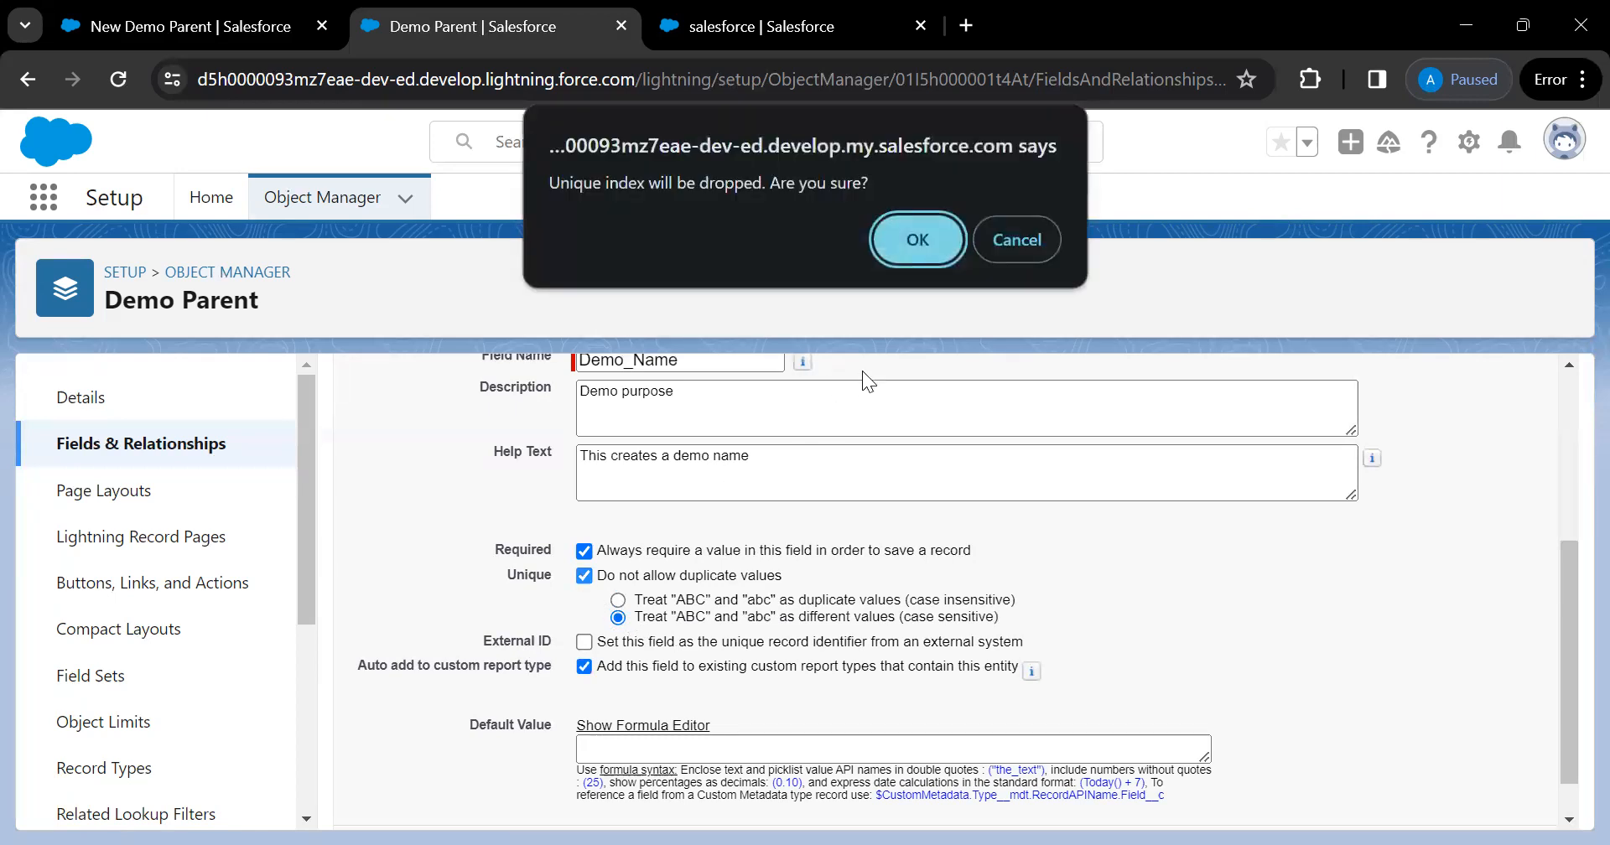
{"action": "left_click", "coordinate": [894, 248]}
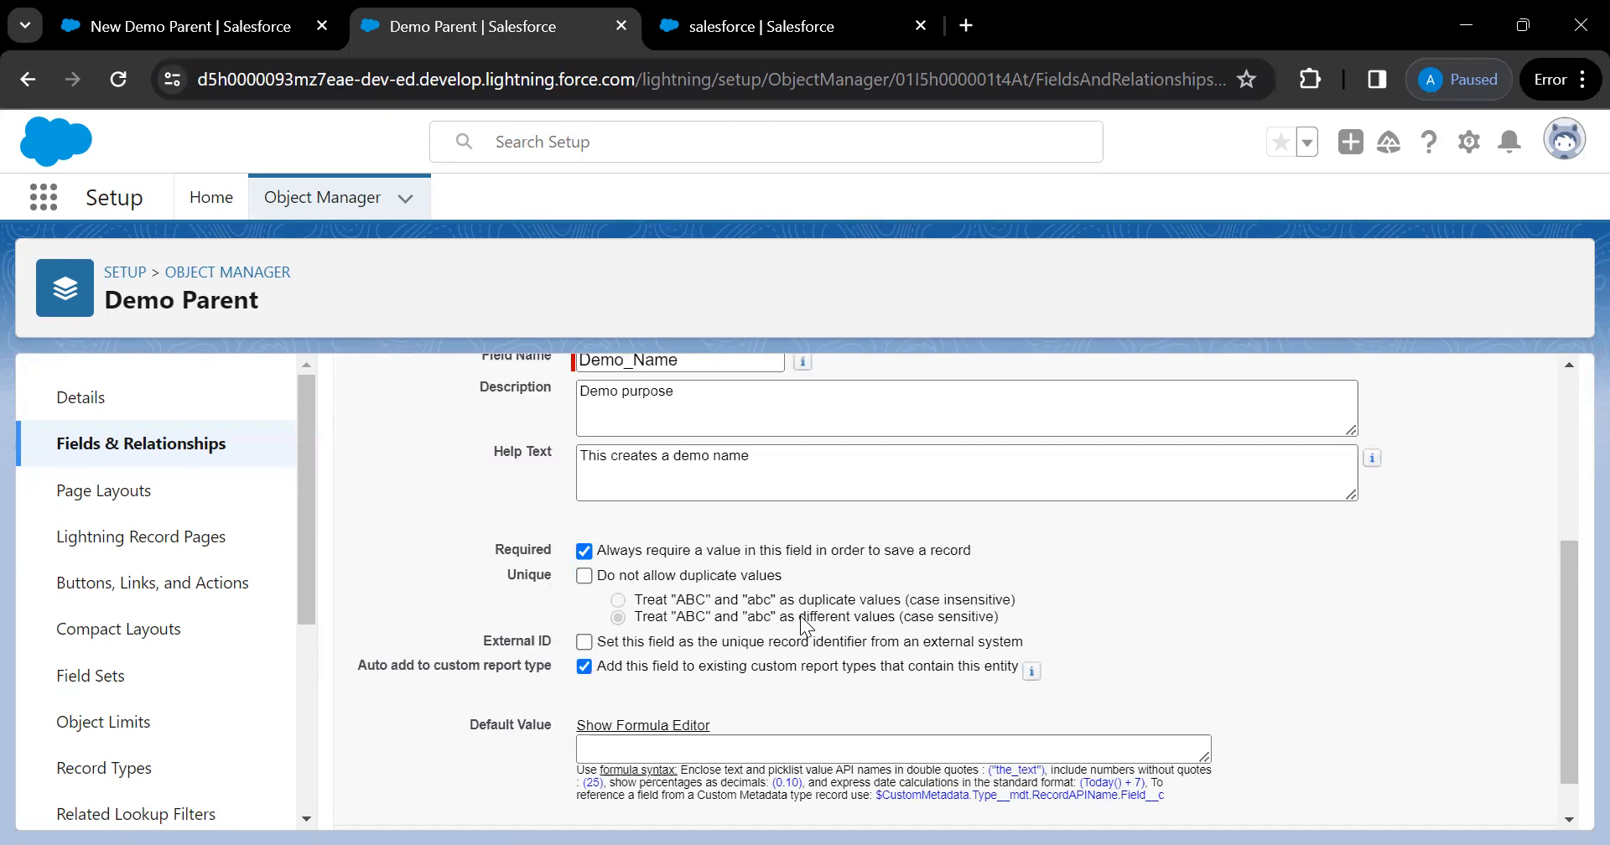
{"action": "scroll", "coordinate": [805, 625], "scroll_direction": "down", "scroll_amount": 1}
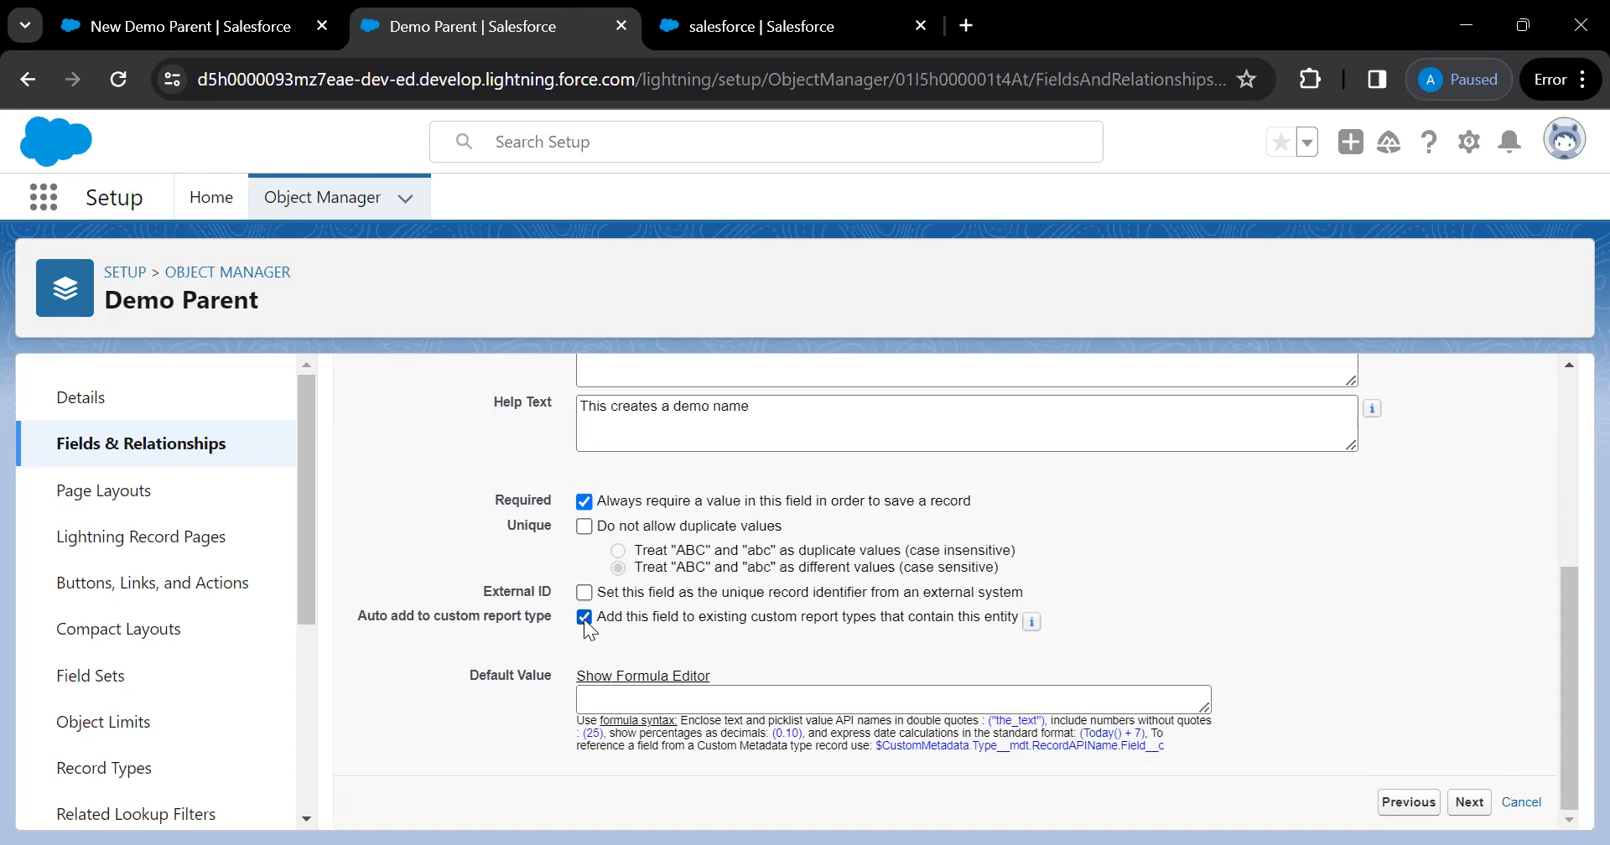
{"action": "scroll", "coordinate": [584, 619], "scroll_direction": "up", "scroll_amount": 4}
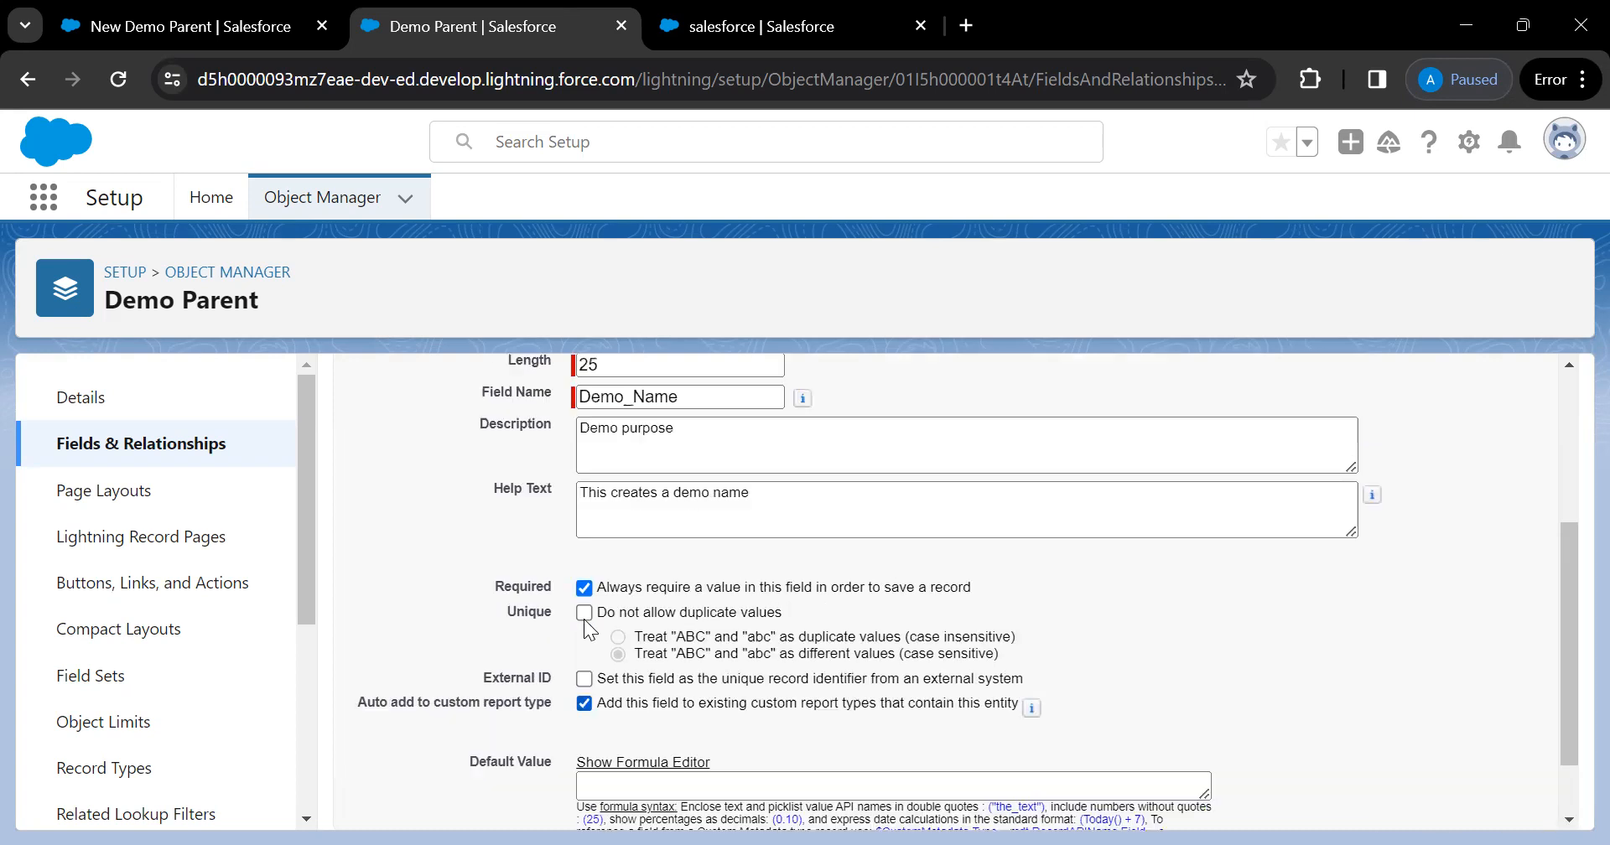
{"action": "scroll", "coordinate": [583, 619], "scroll_direction": "down", "scroll_amount": 5}
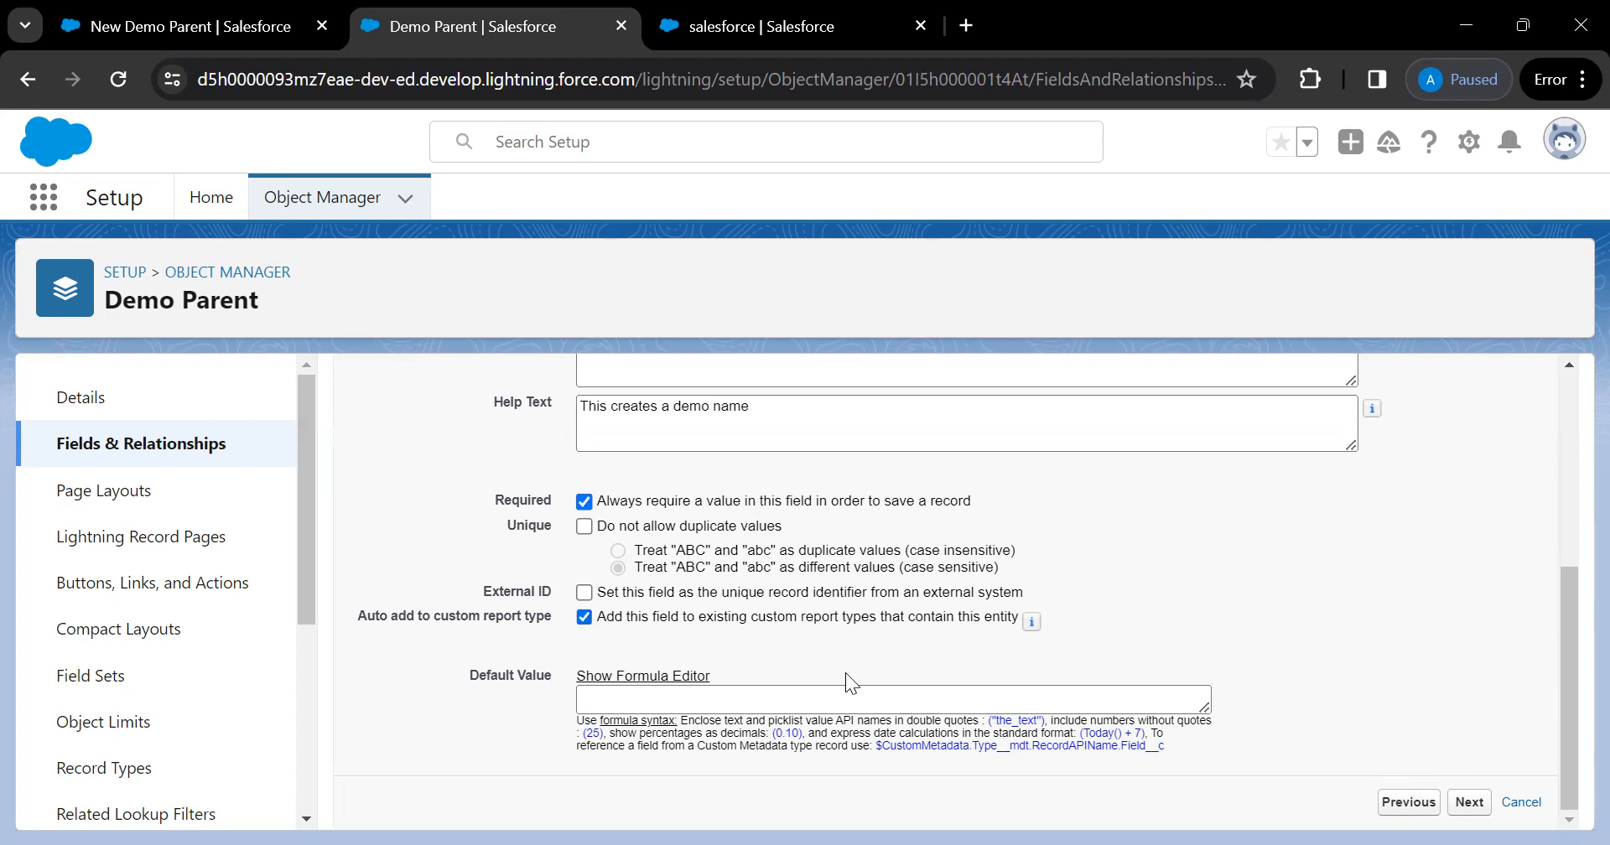
{"action": "left_click", "coordinate": [633, 693]}
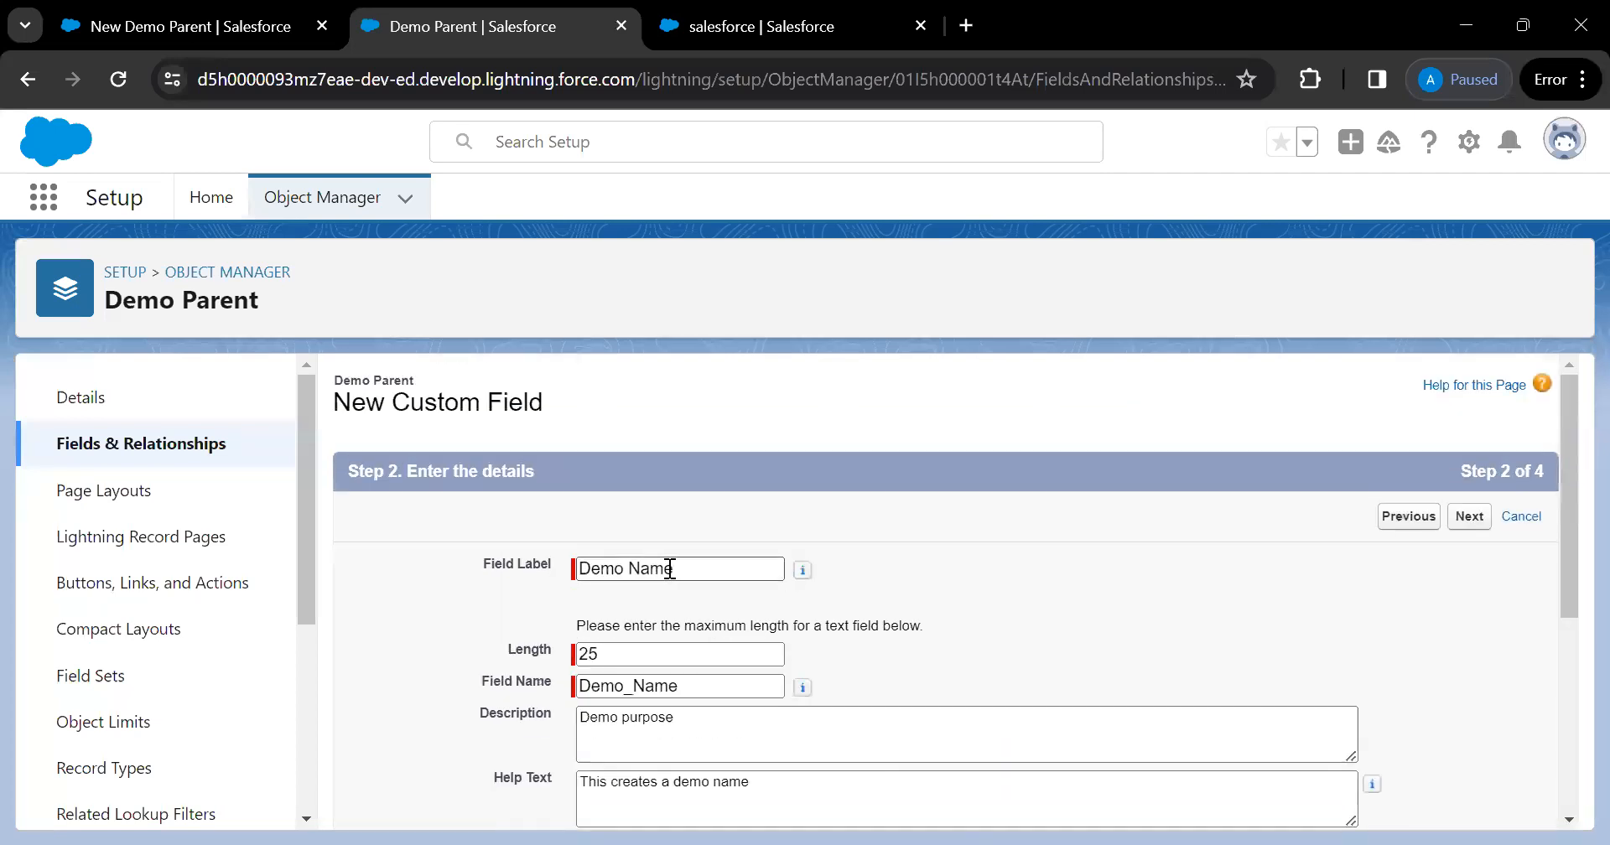
{"action": "scroll", "coordinate": [671, 567], "scroll_direction": "down", "scroll_amount": 4}
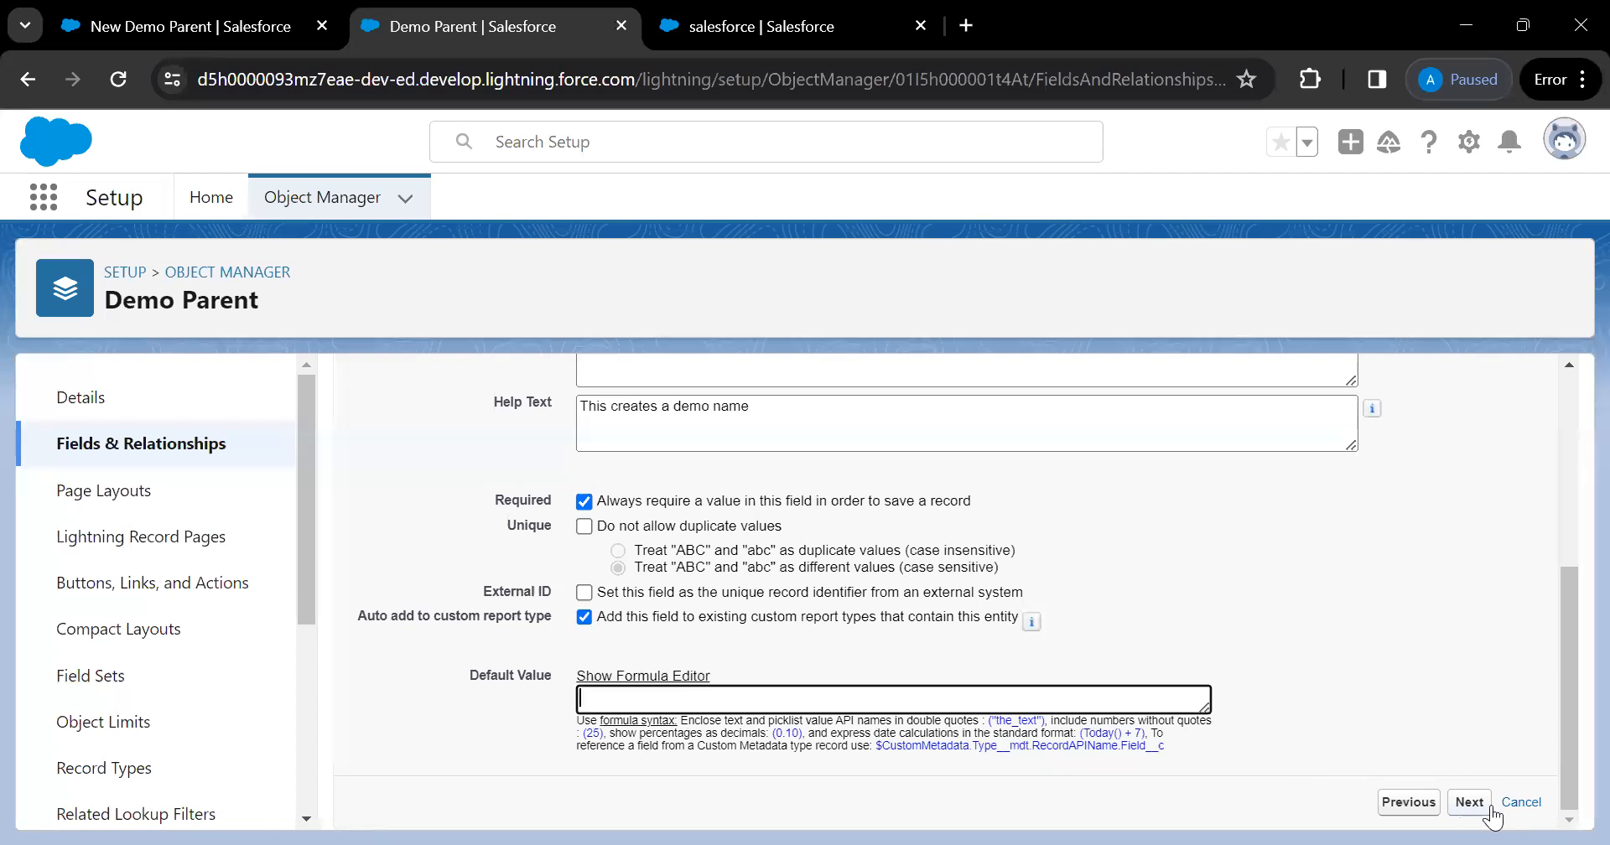
{"action": "left_click", "coordinate": [1461, 810]}
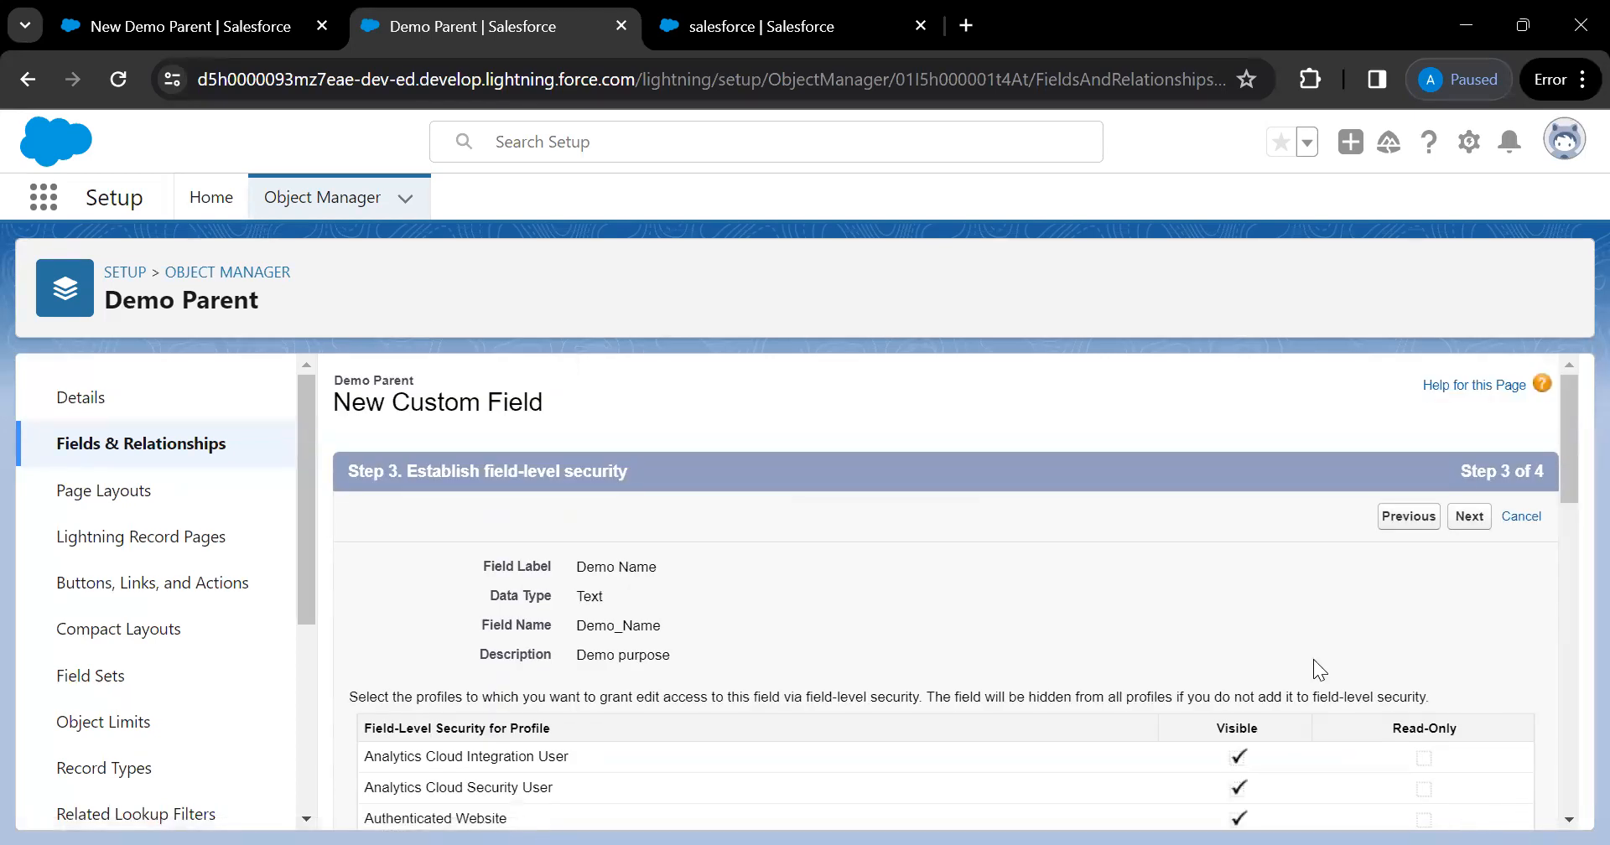
Scroll through the profile list, leaving every profile Visible and none Read-Only
{"action": "scroll", "coordinate": [1313, 668], "scroll_direction": "down", "scroll_amount": 1}
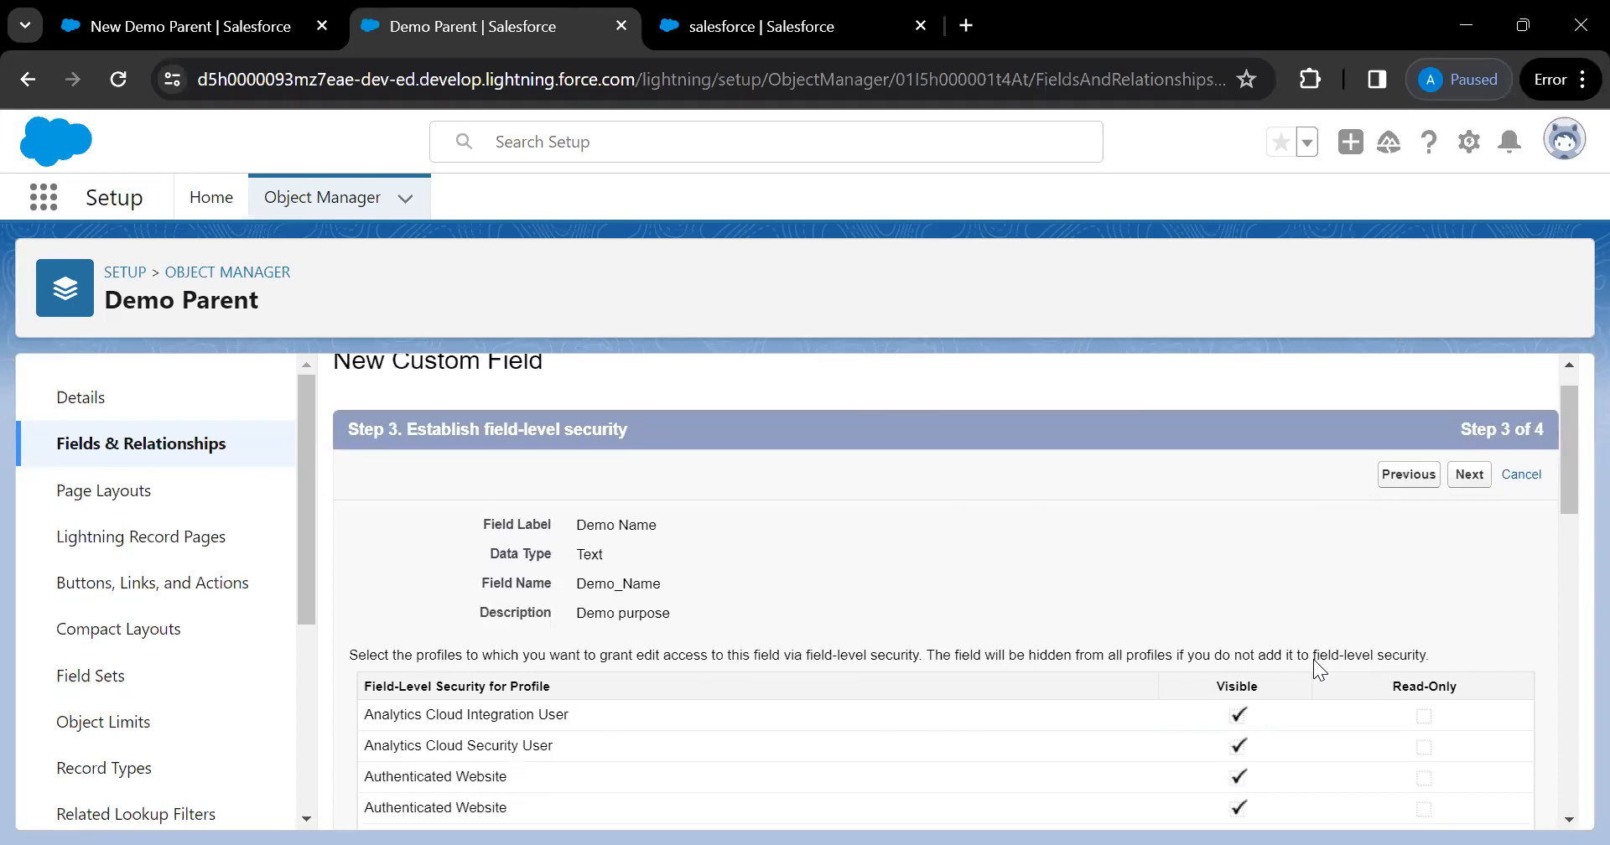
{"action": "scroll", "coordinate": [1314, 659], "scroll_direction": "down", "scroll_amount": 3}
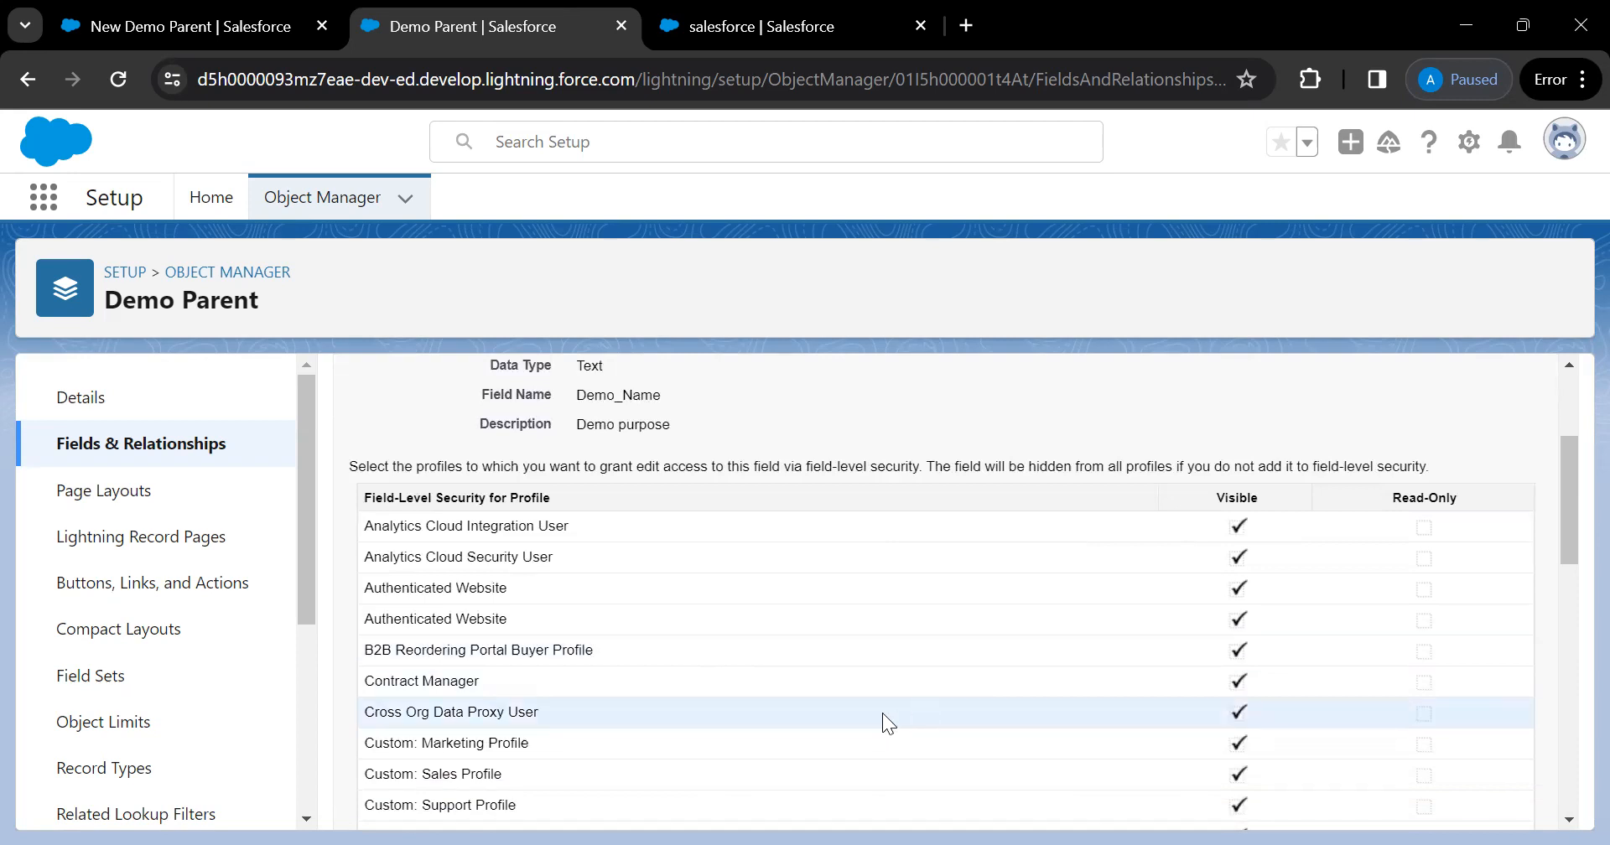
{"action": "scroll", "coordinate": [883, 712], "scroll_direction": "down", "scroll_amount": 1}
{"action": "scroll", "coordinate": [882, 713], "scroll_direction": "down", "scroll_amount": 12}
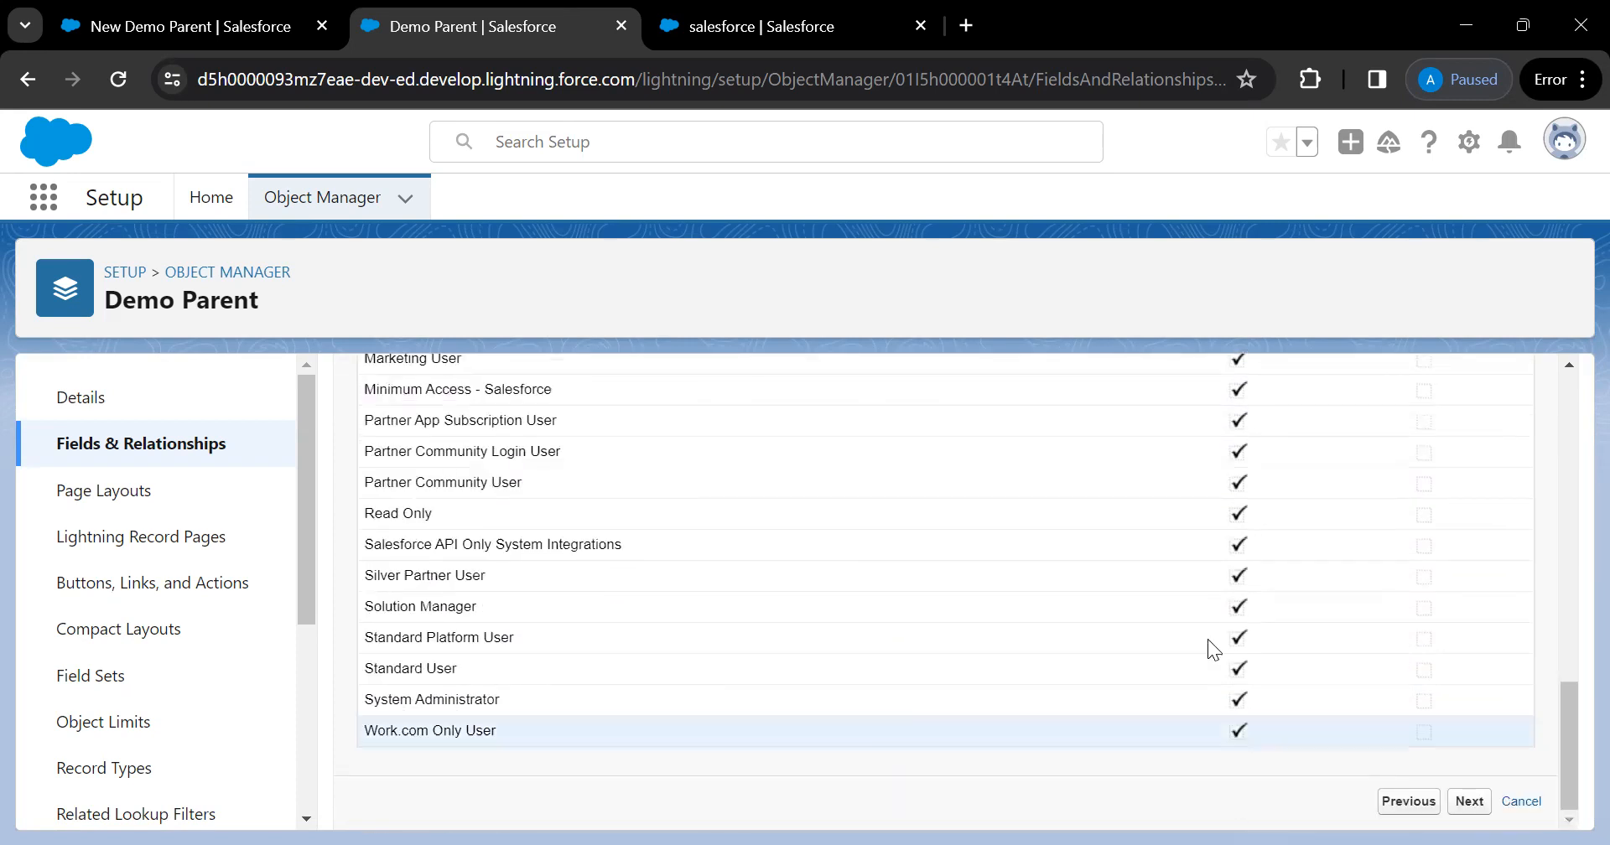
{"action": "scroll", "coordinate": [1204, 621], "scroll_direction": "up", "scroll_amount": 12}
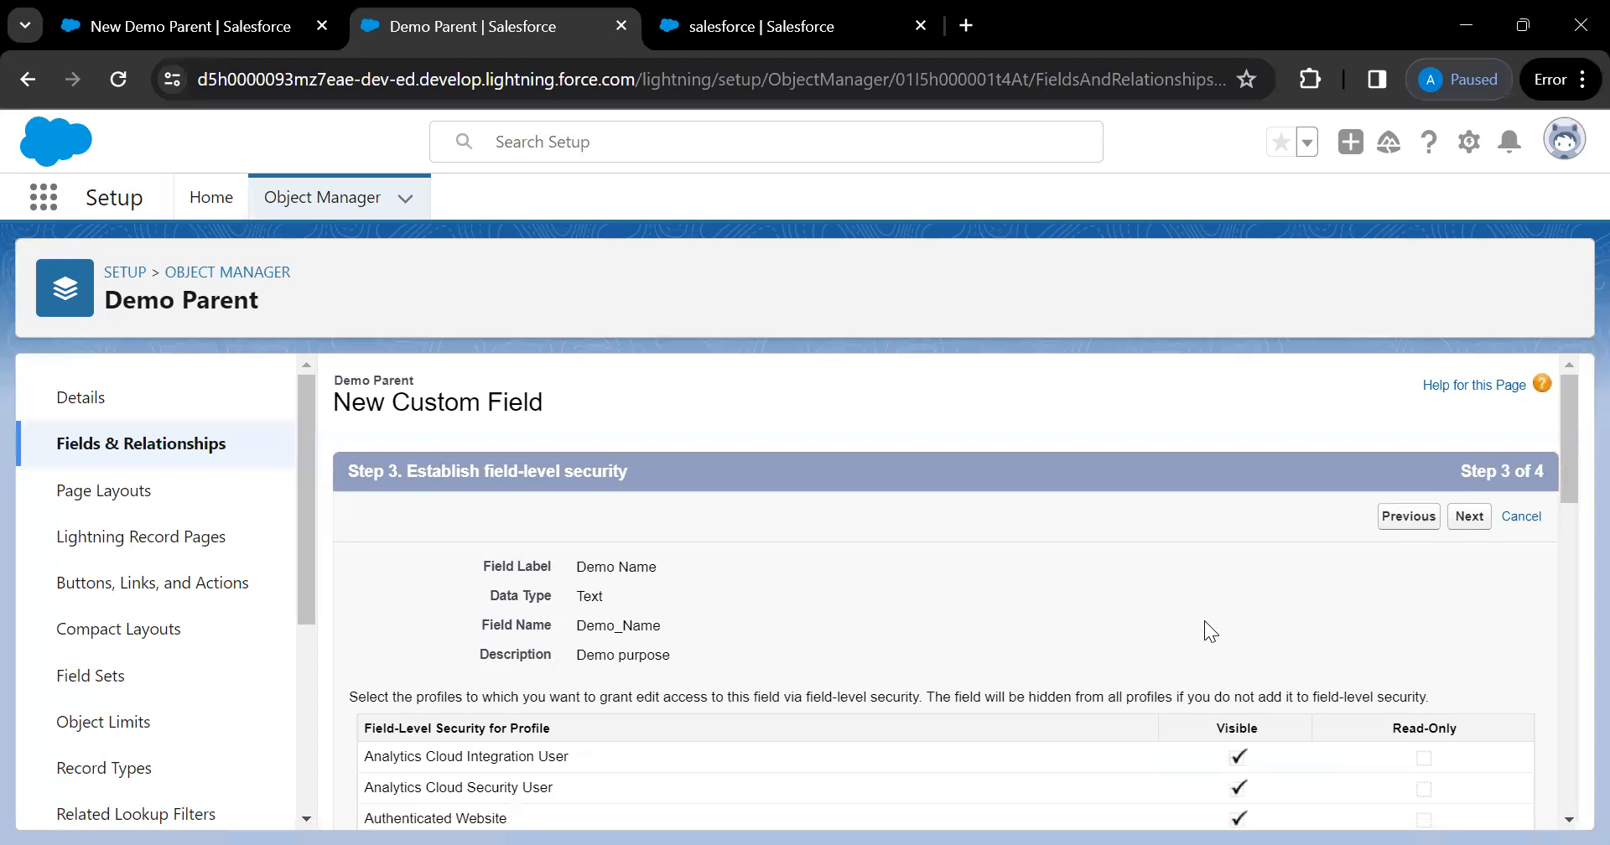
{"action": "scroll", "coordinate": [1204, 621], "scroll_direction": "down", "scroll_amount": 12}
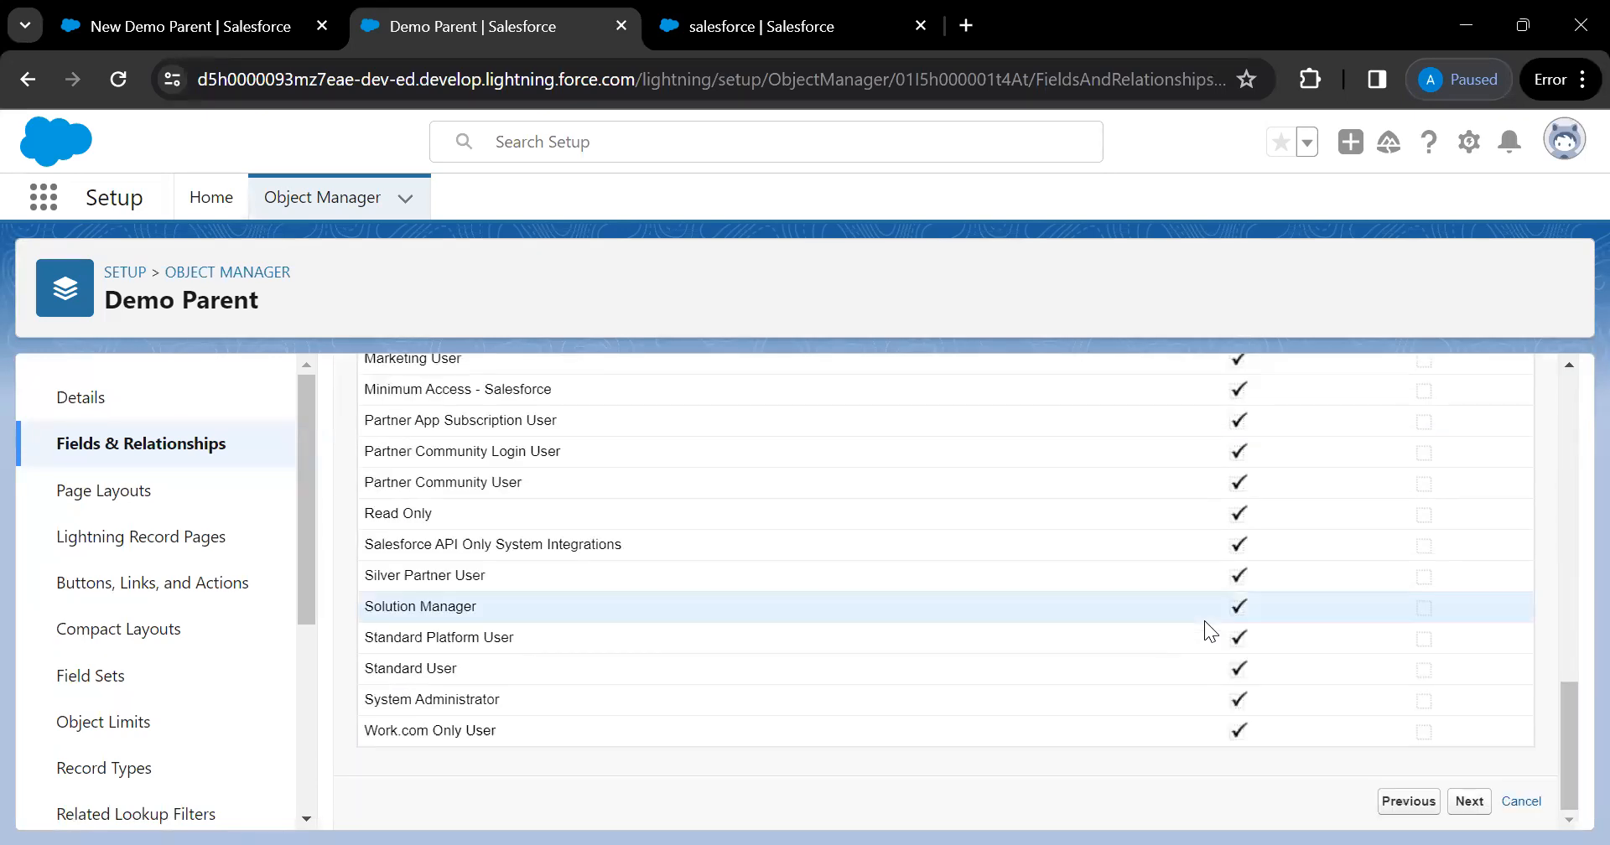
{"action": "scroll", "coordinate": [640, 675], "scroll_direction": "up", "scroll_amount": 2}
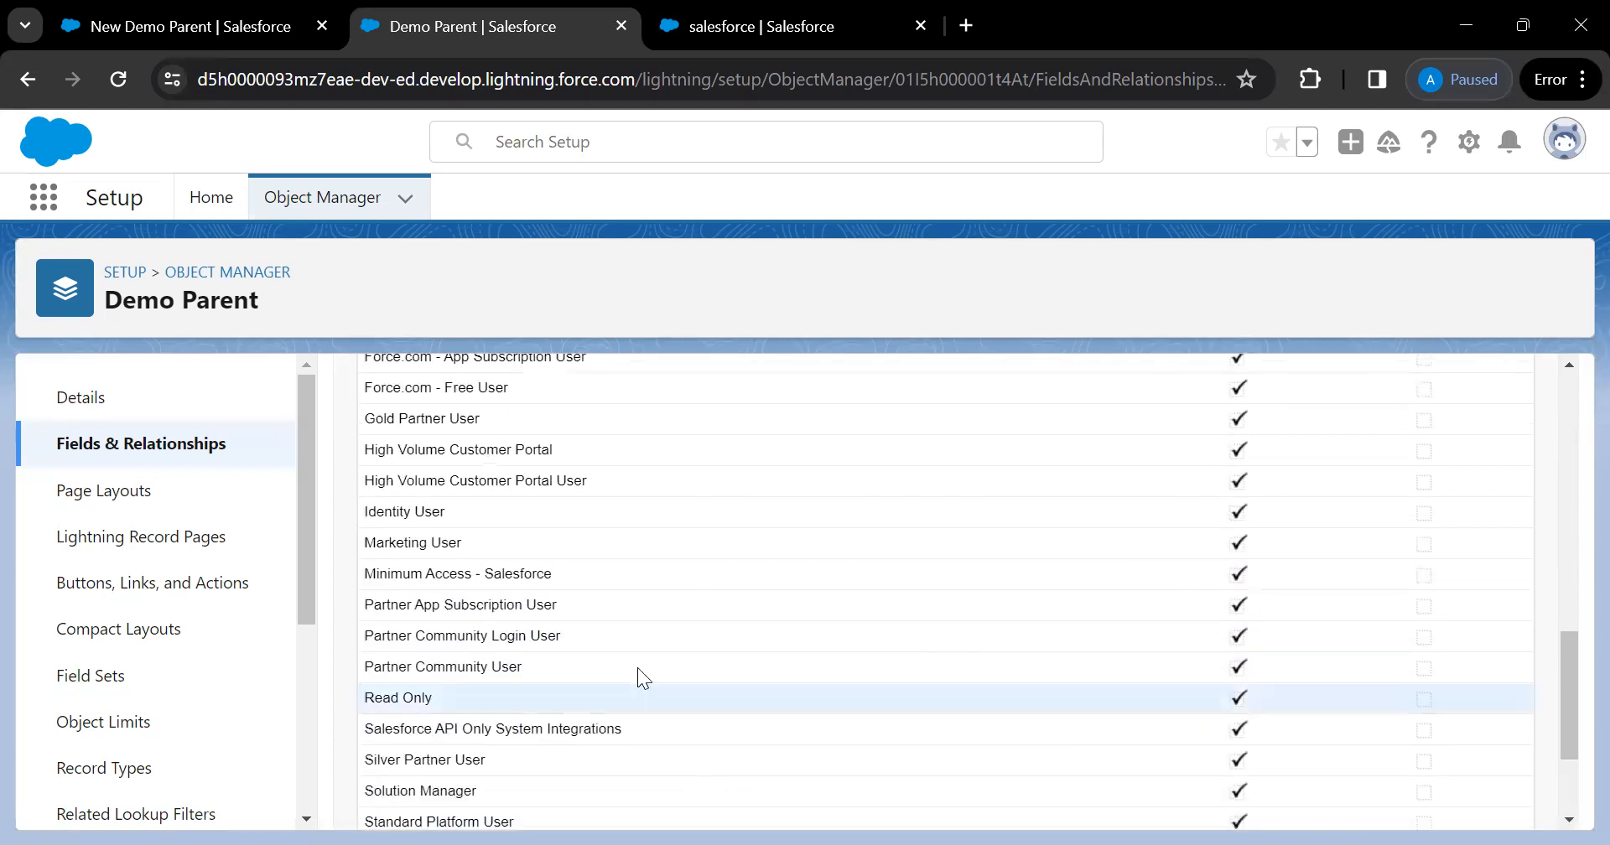
{"action": "scroll", "coordinate": [528, 621], "scroll_direction": "up", "scroll_amount": 6}
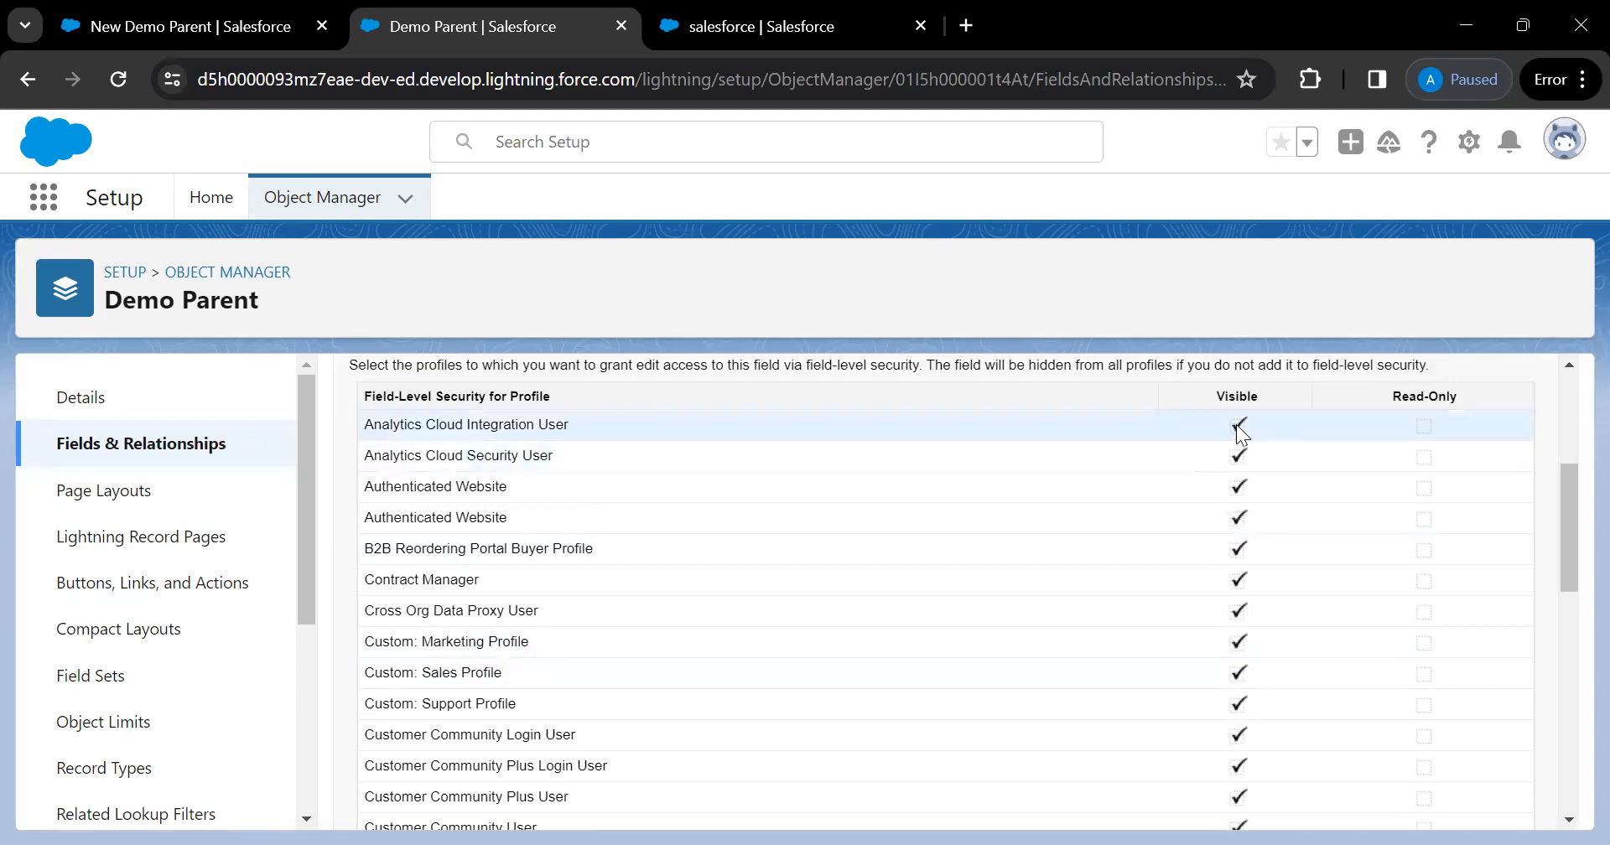
{"action": "scroll", "coordinate": [1382, 739], "scroll_direction": "down", "scroll_amount": 4}
{"action": "scroll", "coordinate": [1382, 739], "scroll_direction": "down", "scroll_amount": 5}
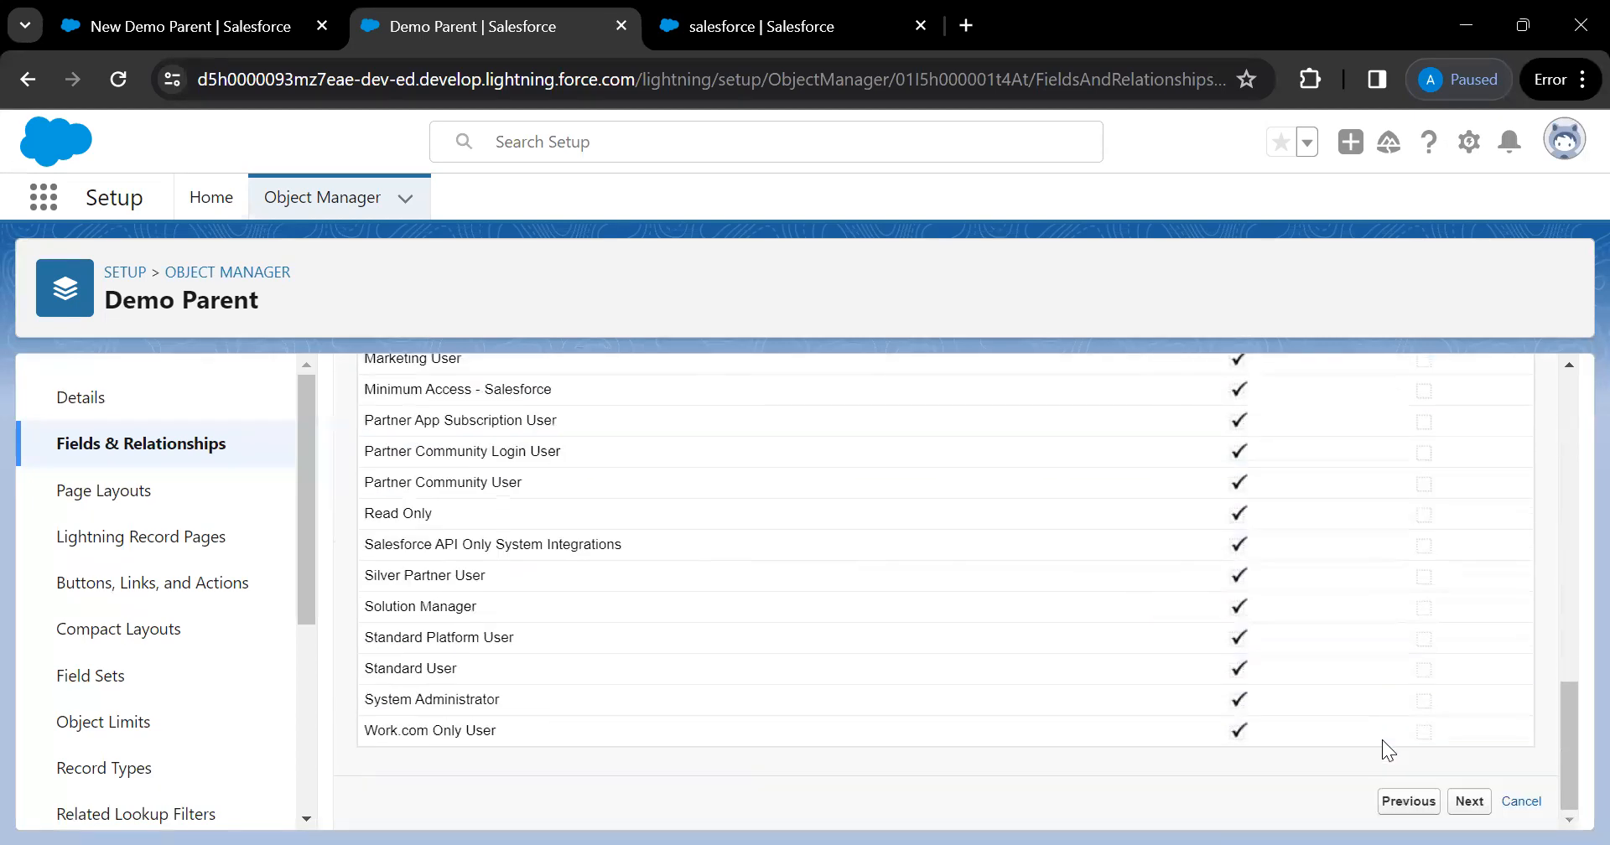
Advance to Step 4 with Demo Parent Layout kept checked for the new field
{"action": "left_click", "coordinate": [1470, 801]}
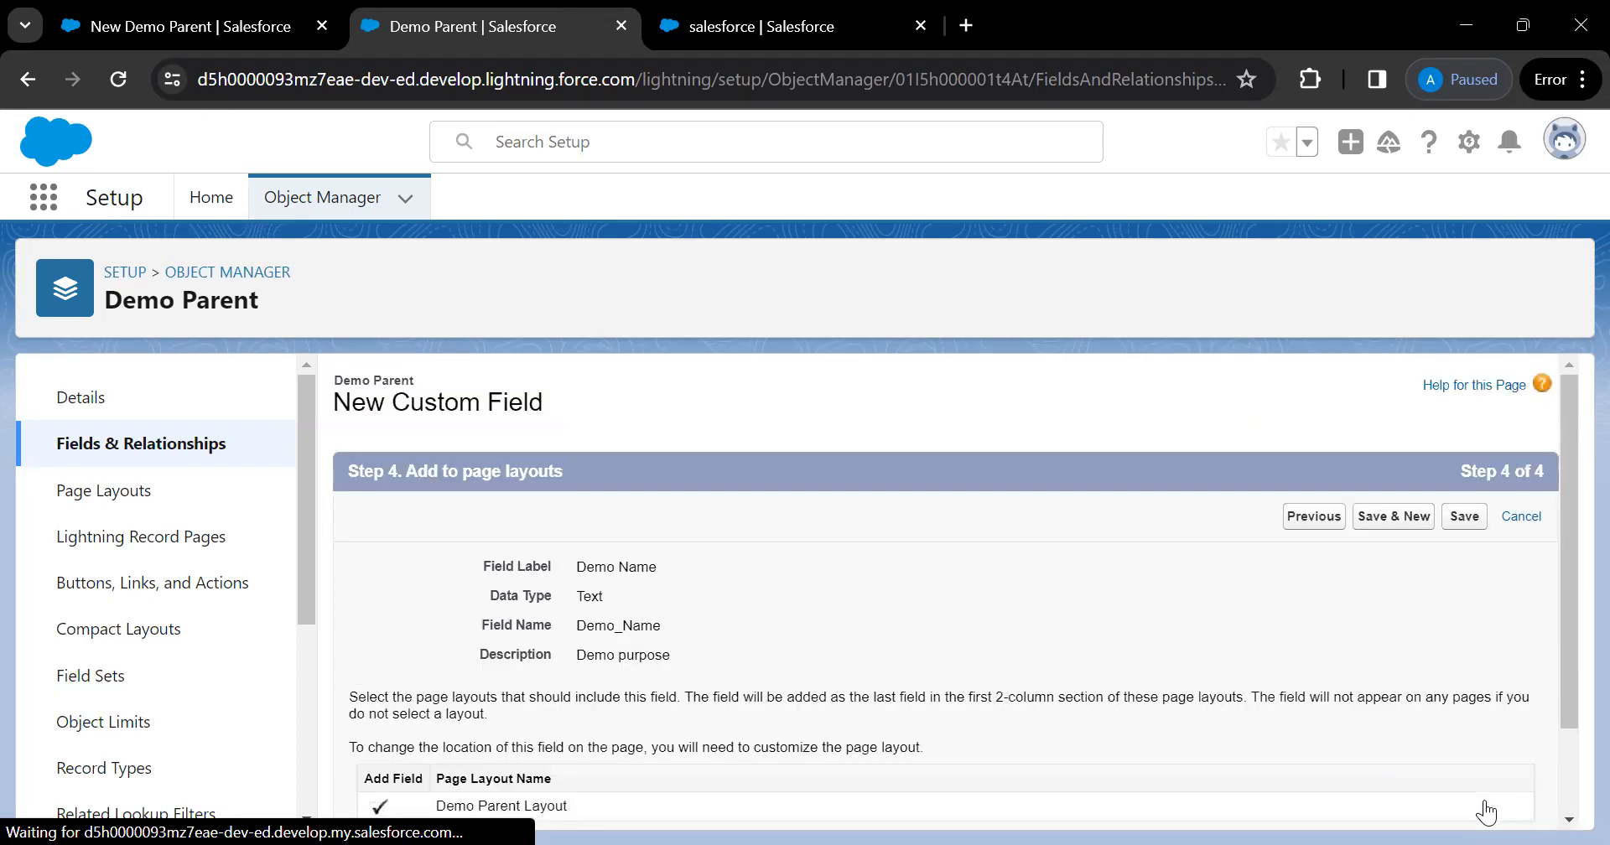
{"action": "scroll", "coordinate": [970, 673], "scroll_direction": "down", "scroll_amount": 1}
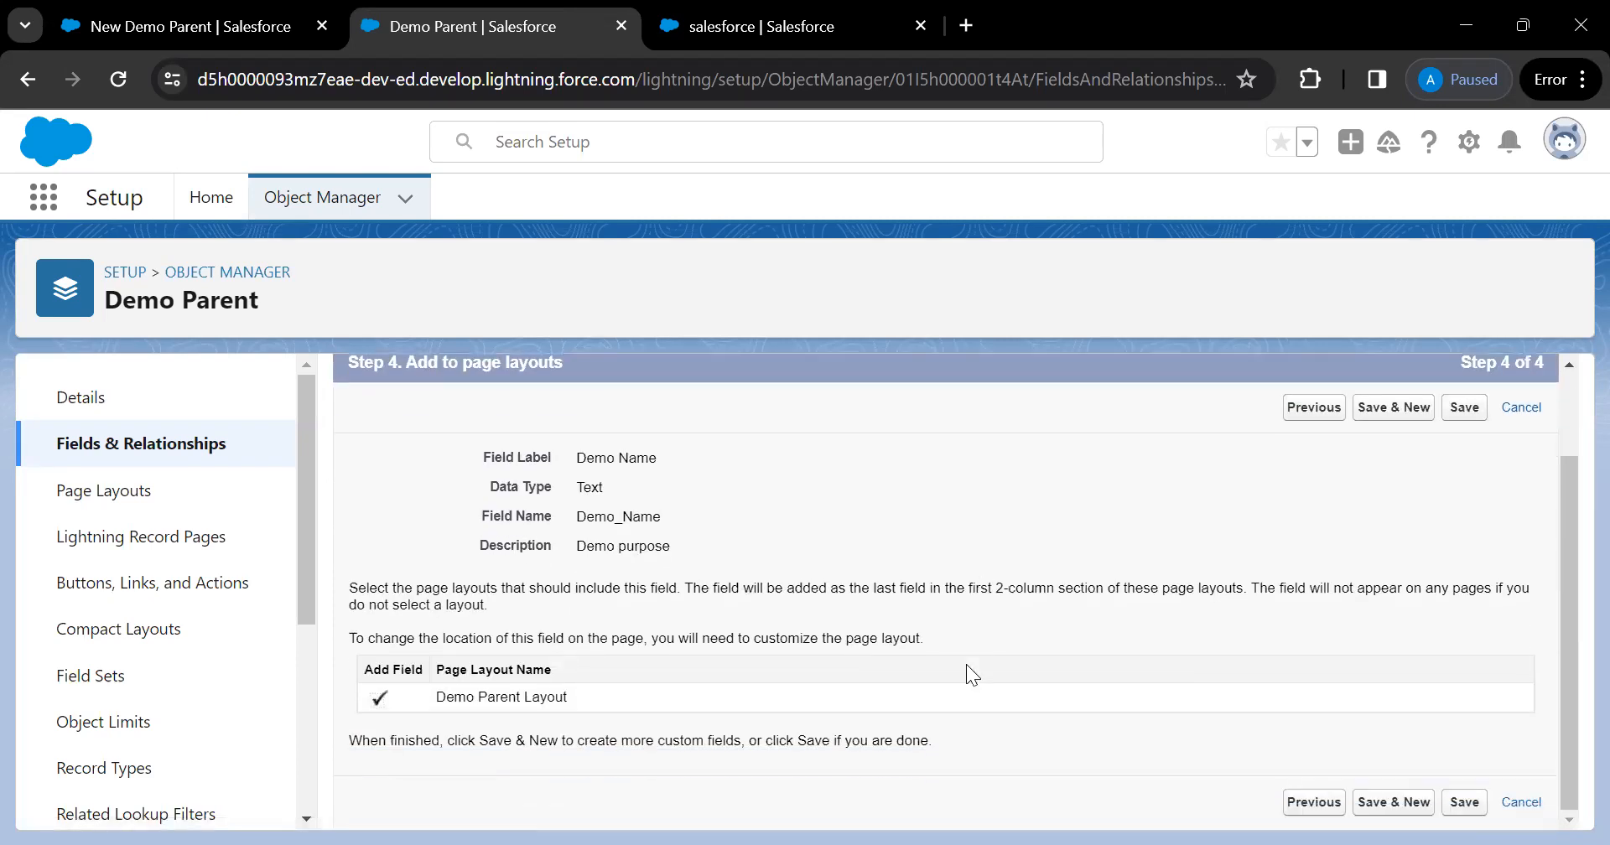
{"action": "scroll", "coordinate": [966, 664], "scroll_direction": "up", "scroll_amount": 1}
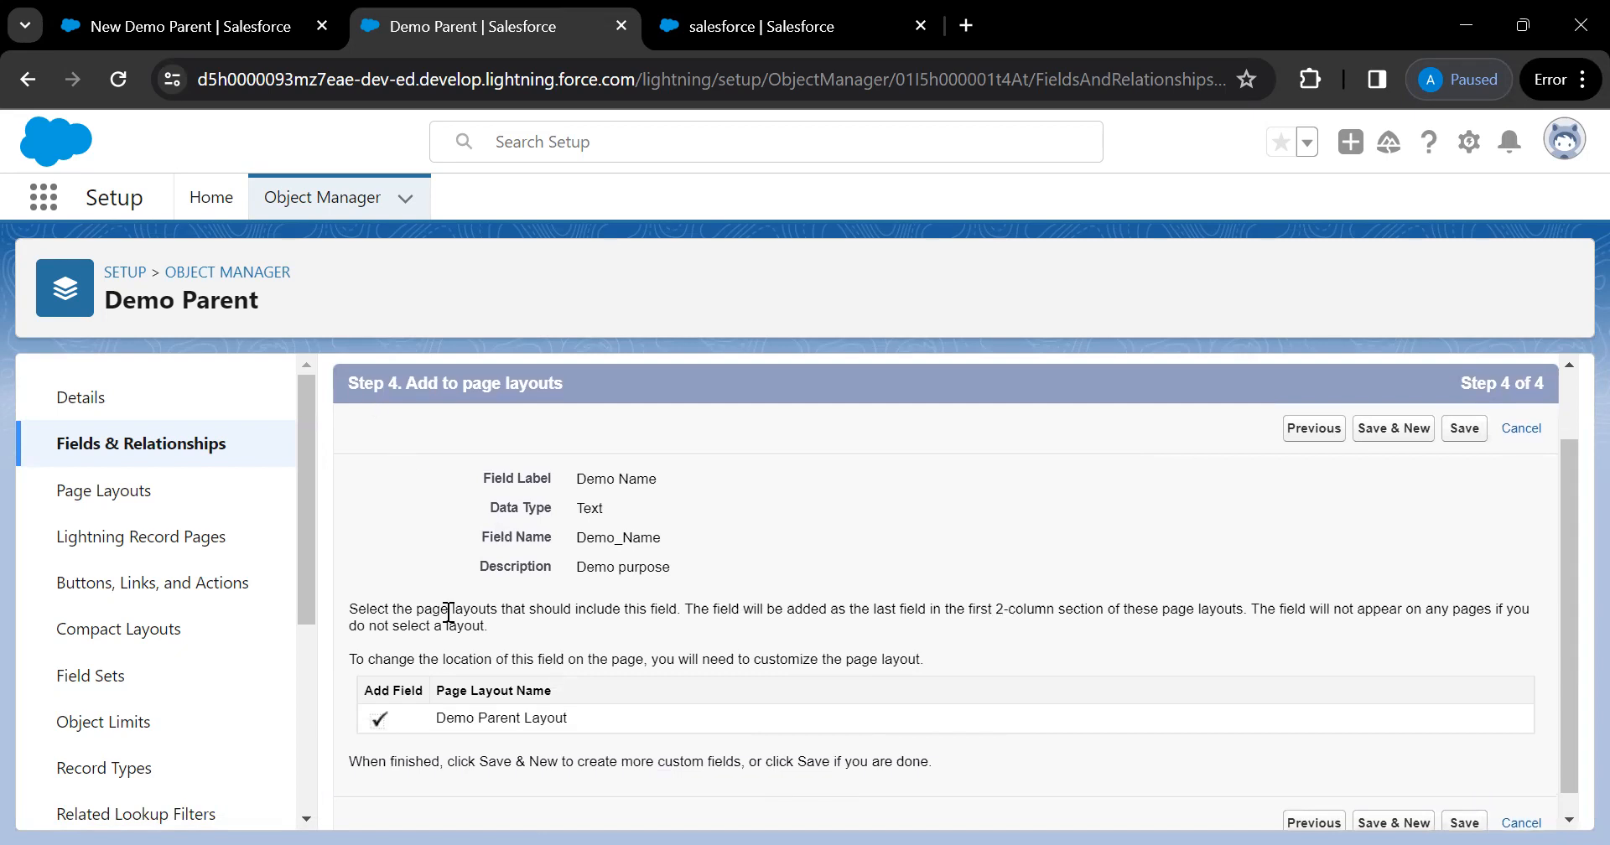
{"action": "scroll", "coordinate": [573, 701], "scroll_direction": "down", "scroll_amount": 1}
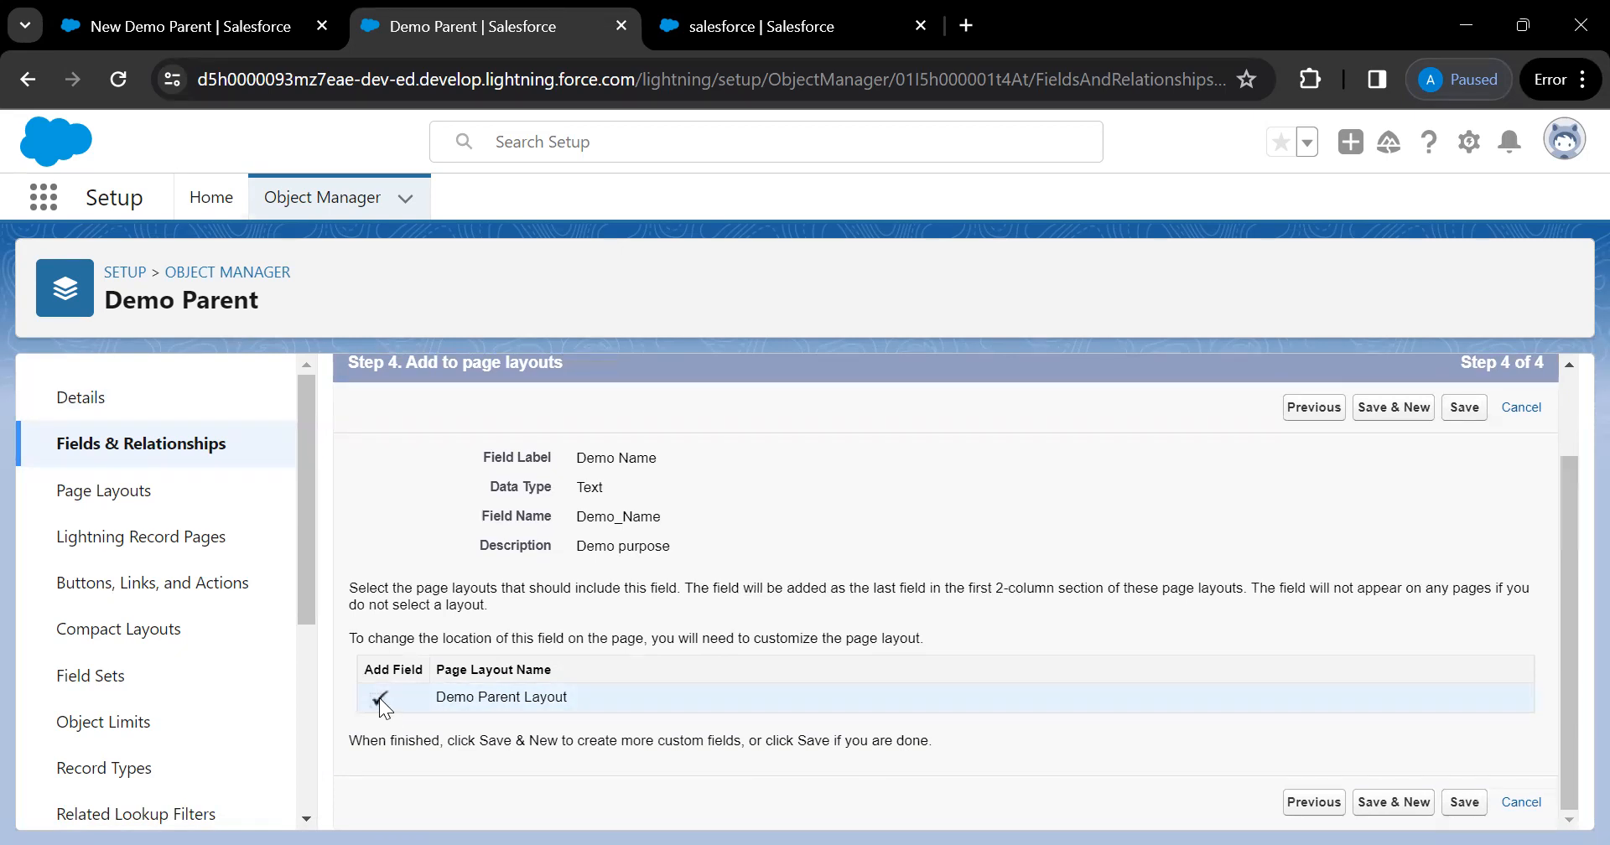
Save the field and check Demo_Name__c, Text(25) in the Fields & Relationships list
{"action": "left_click", "coordinate": [1467, 806]}
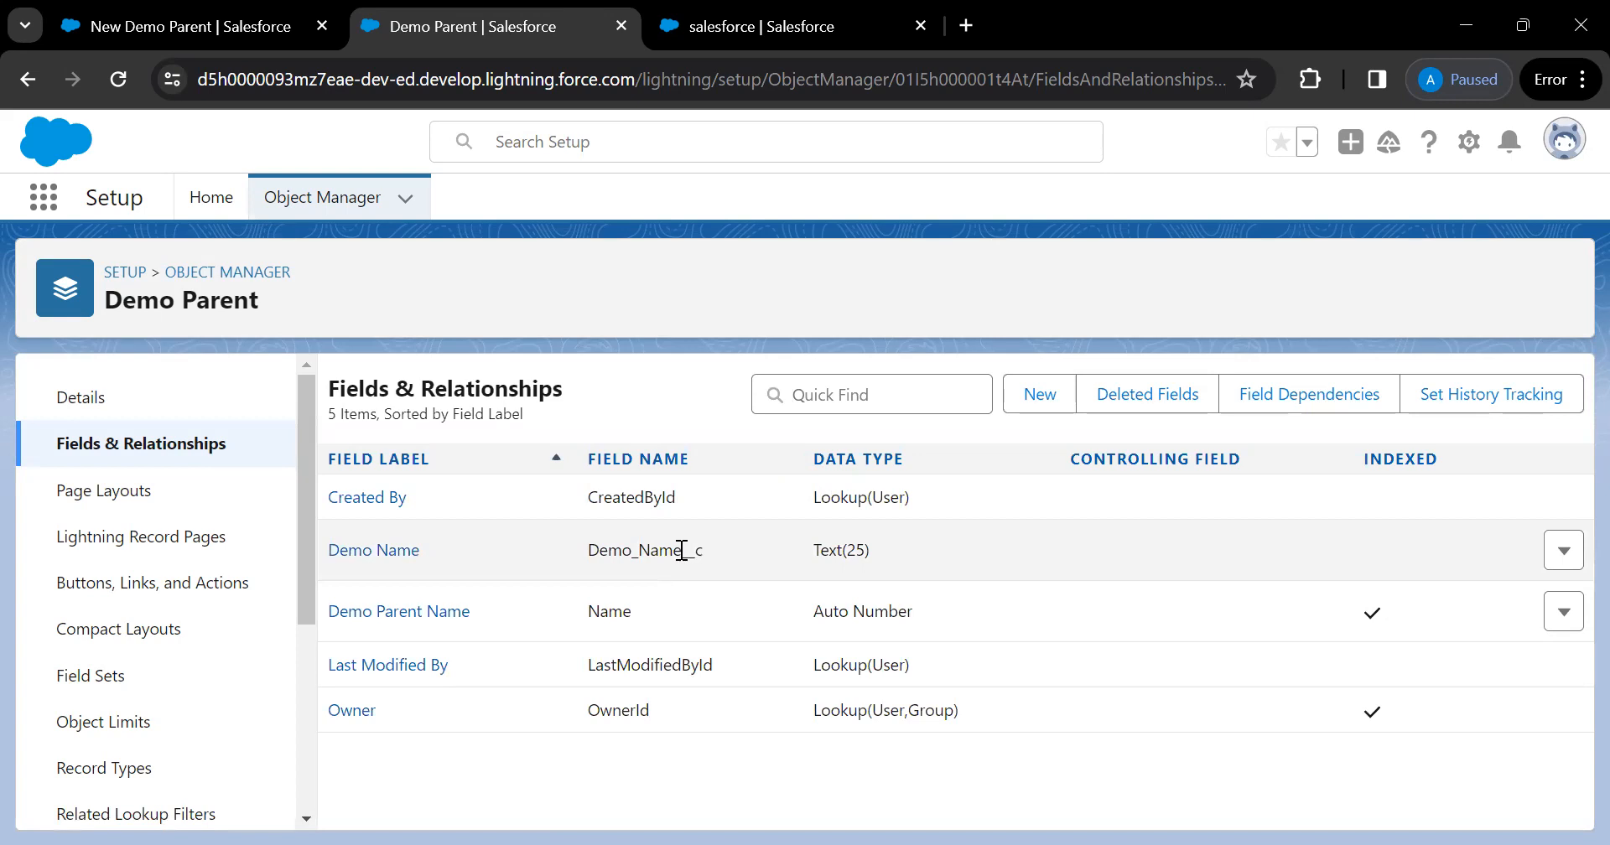
{"action": "left_click_drag", "start_coordinate": [682, 550], "coordinate": [705, 552]}
{"action": "double_click", "coordinate": [641, 496]}
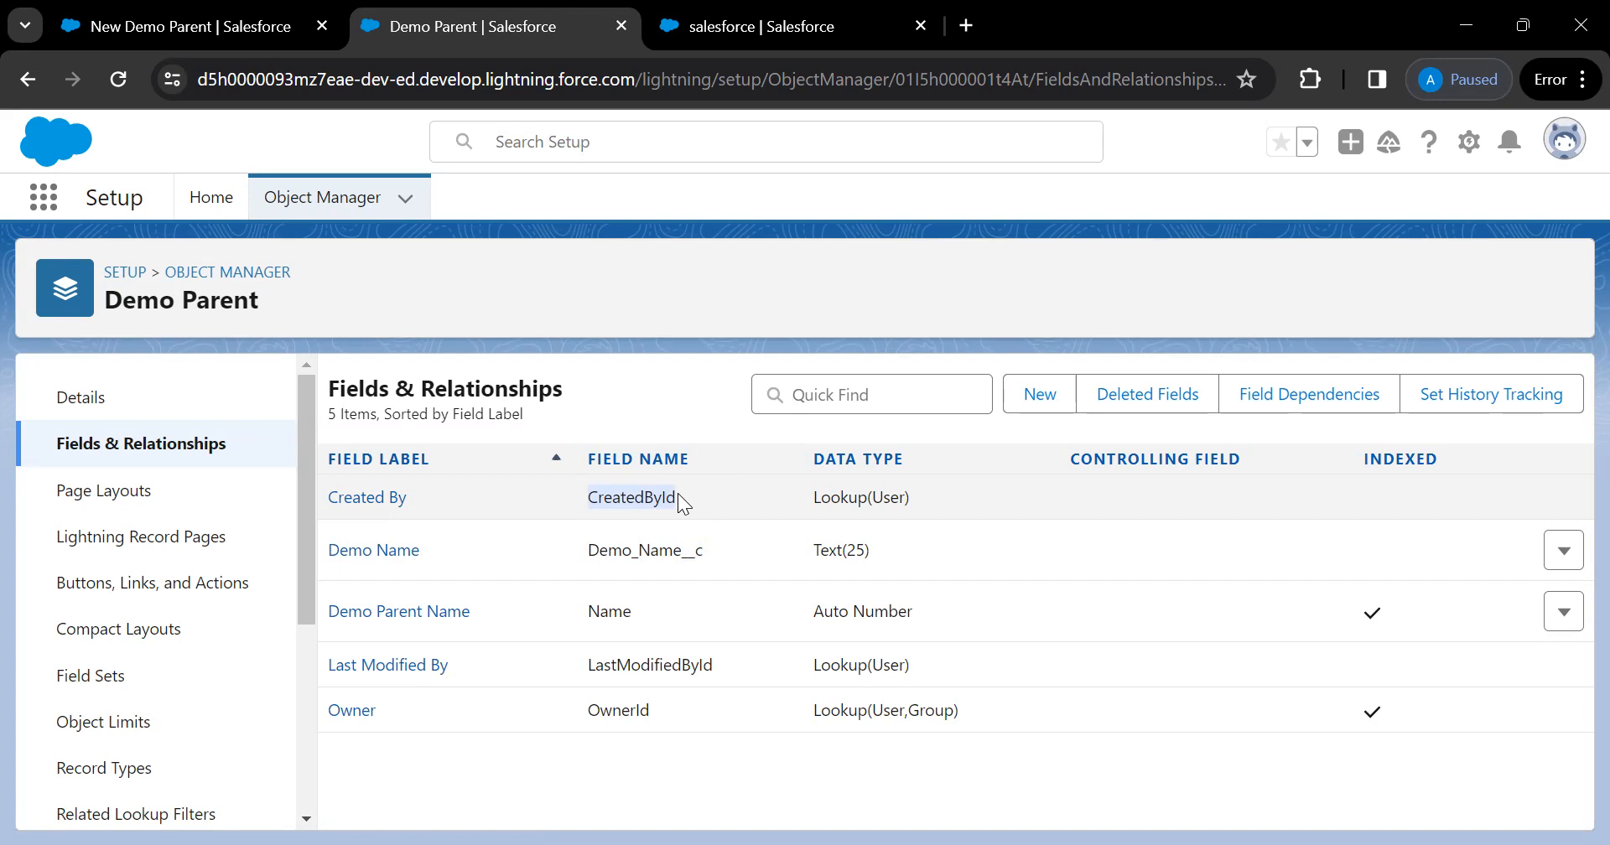
{"action": "left_click", "coordinate": [198, 42]}
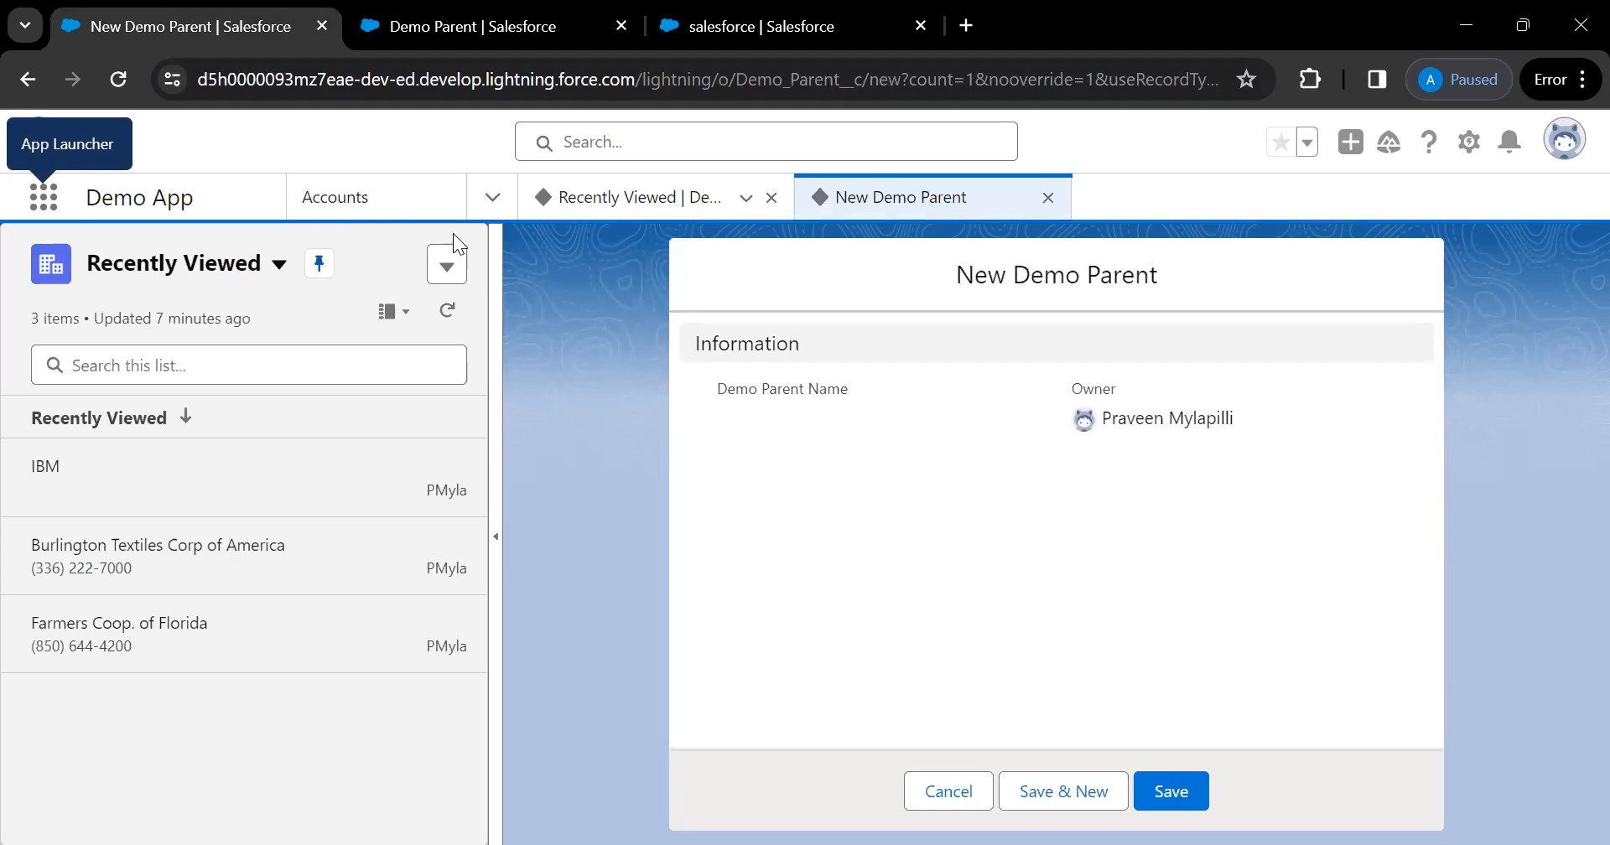
Close the console tab and open the Demo Parents list via an App Launcher search for 'demo'
{"action": "left_click", "coordinate": [123, 77]}
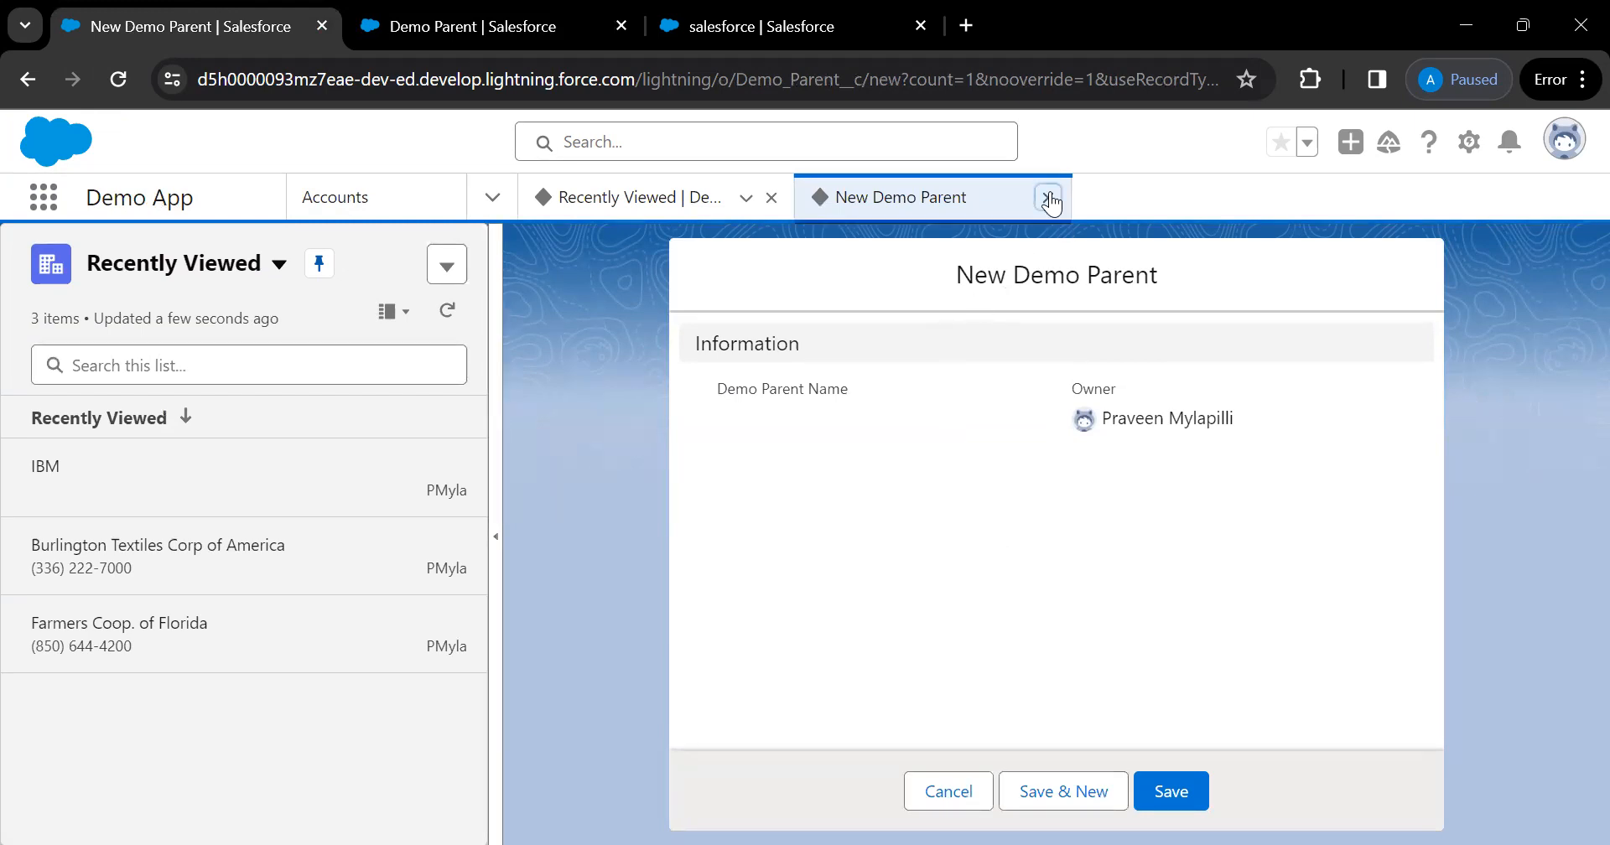
{"action": "left_click", "coordinate": [1049, 201]}
{"action": "left_click", "coordinate": [43, 197]}
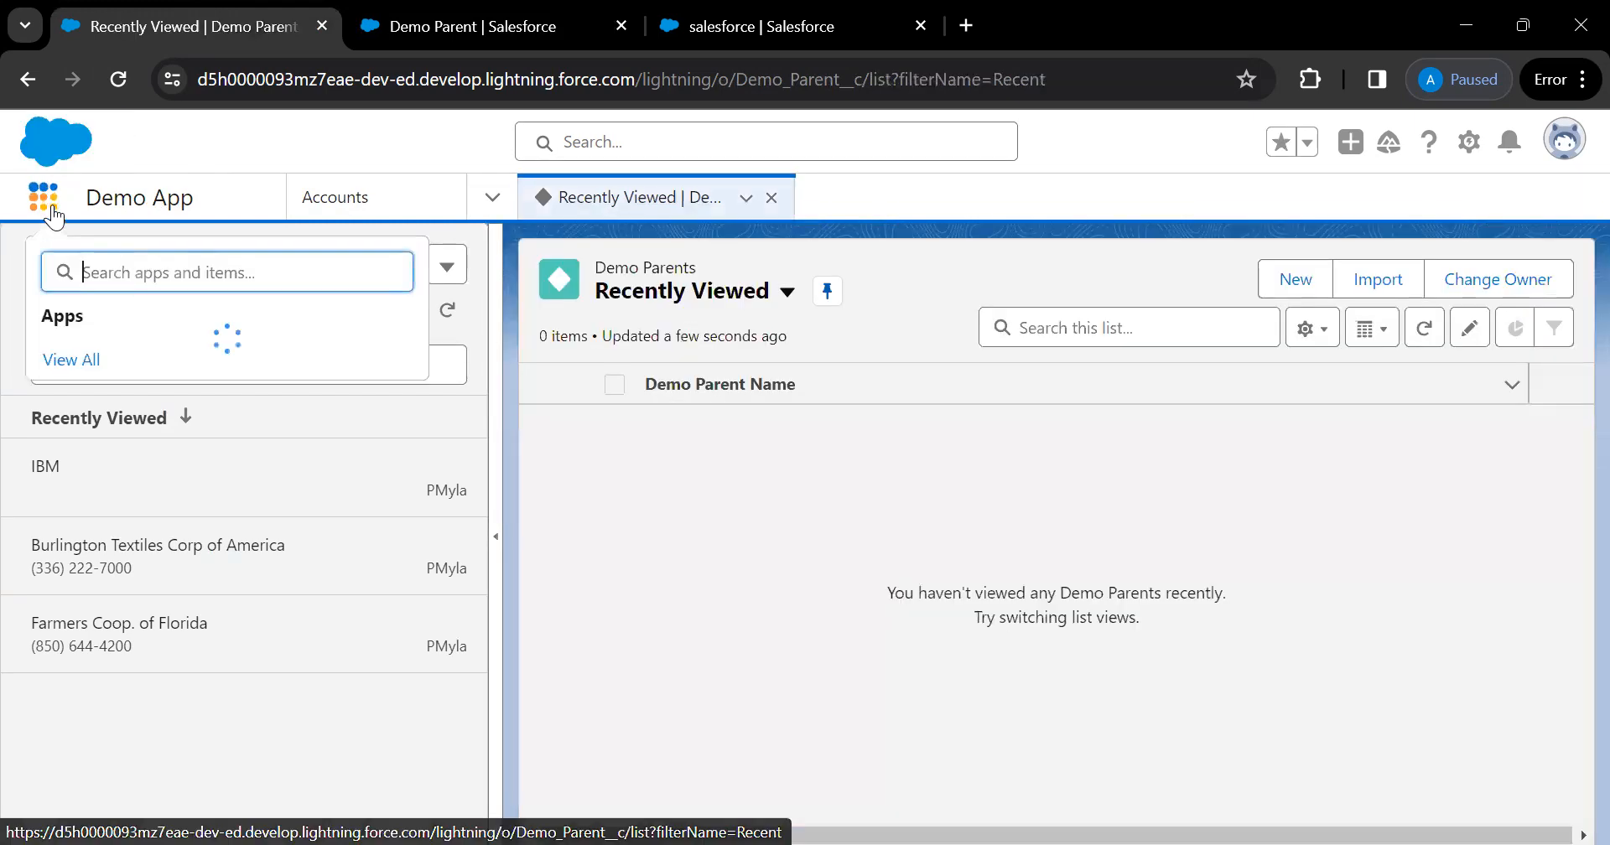
{"action": "type", "text": "demo"}
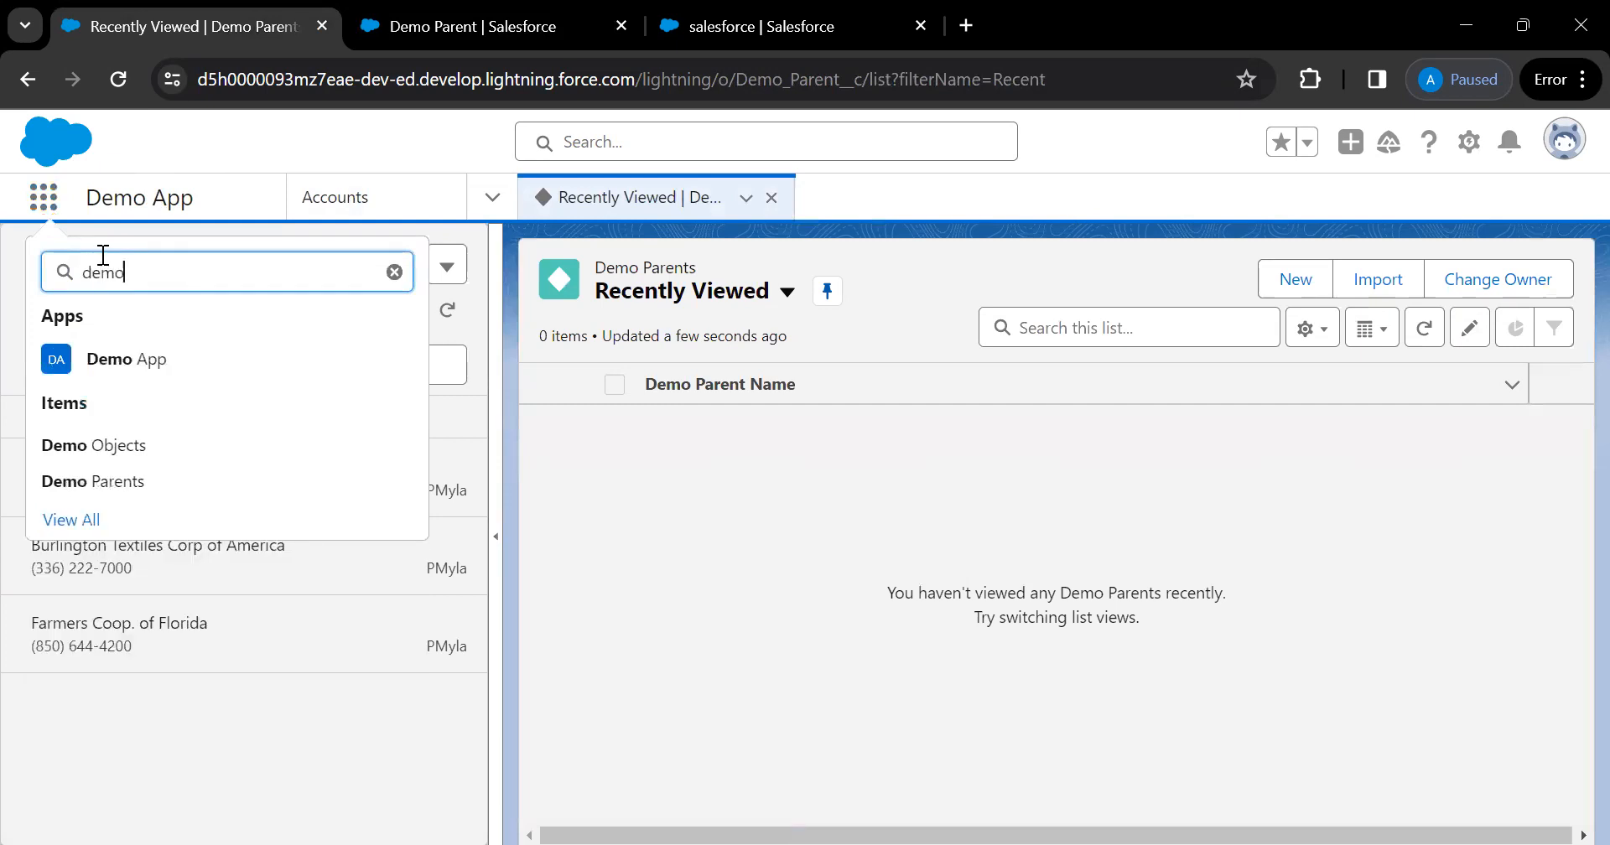
{"action": "left_click", "coordinate": [97, 483]}
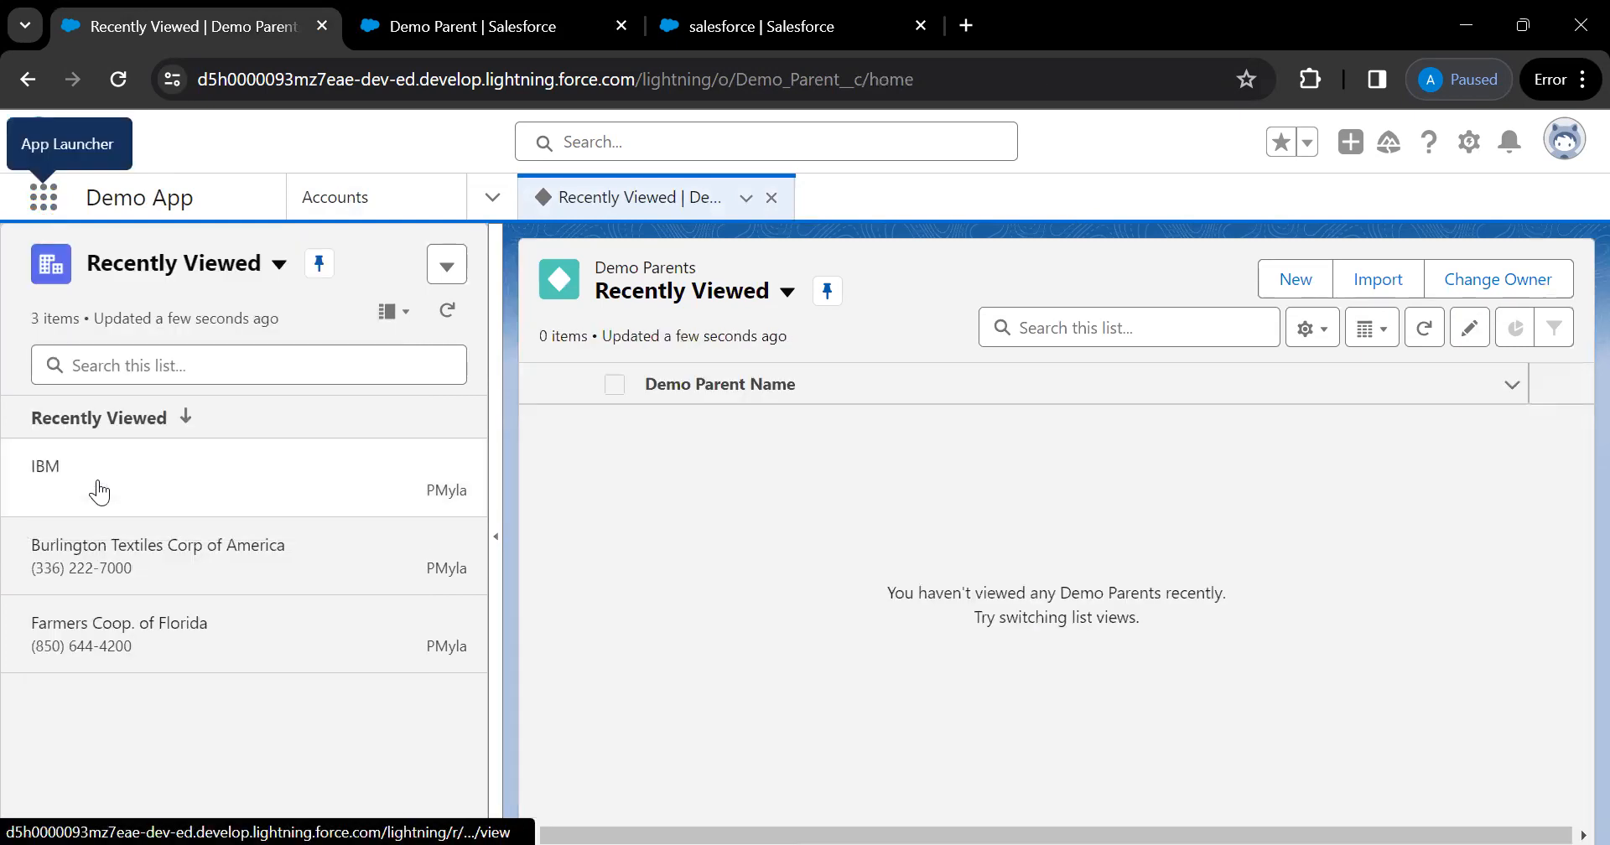
Start a new Demo Parent record, reload the form, then cancel it
{"action": "left_click", "coordinate": [1272, 285]}
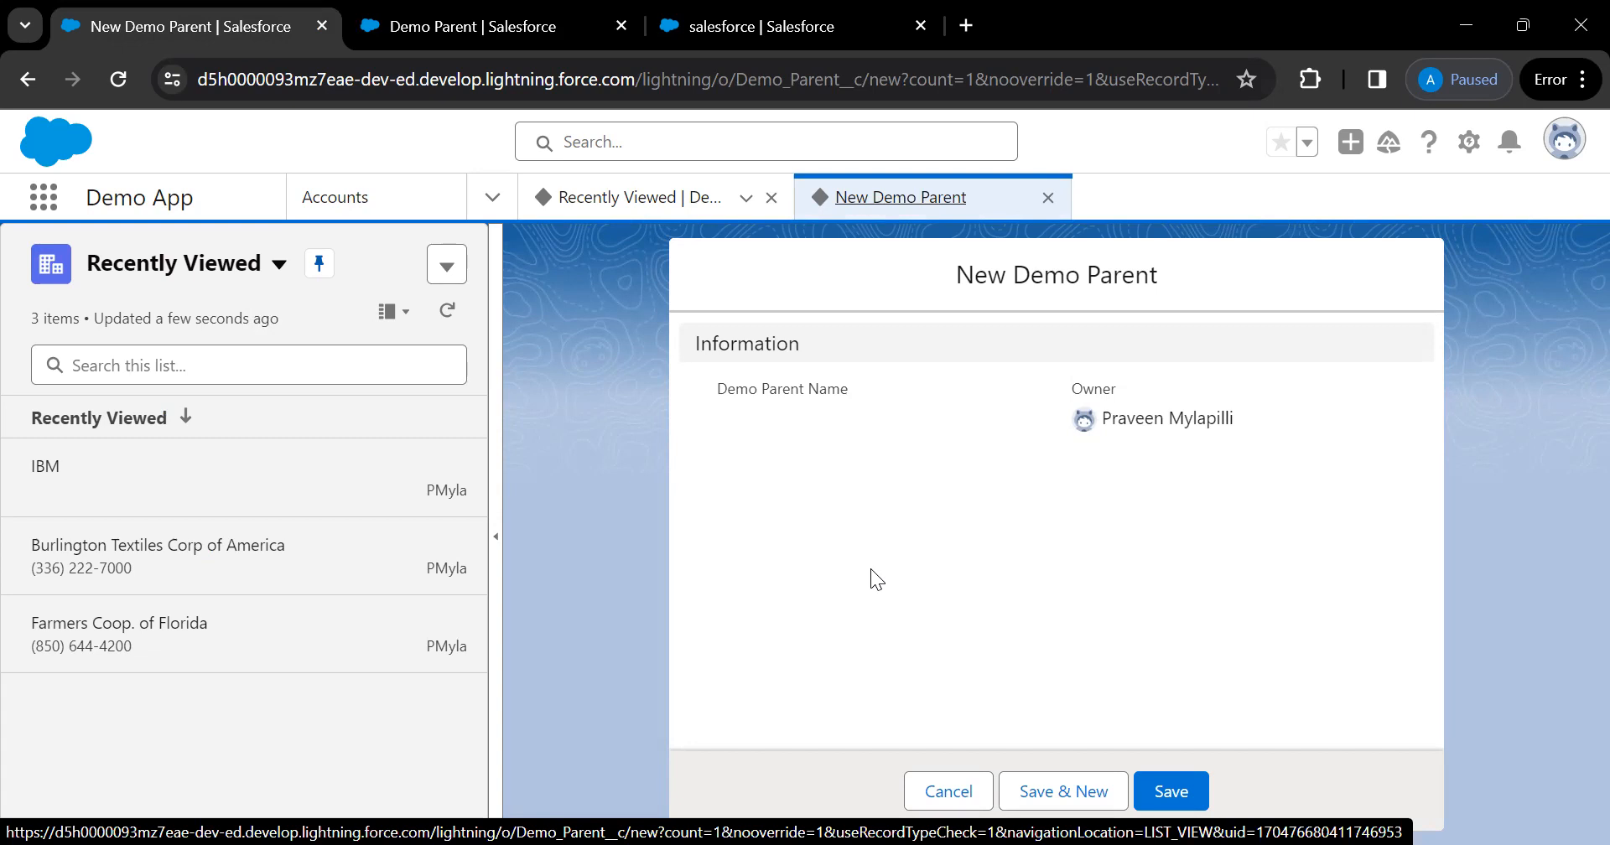
{"action": "key", "text": "F5"}
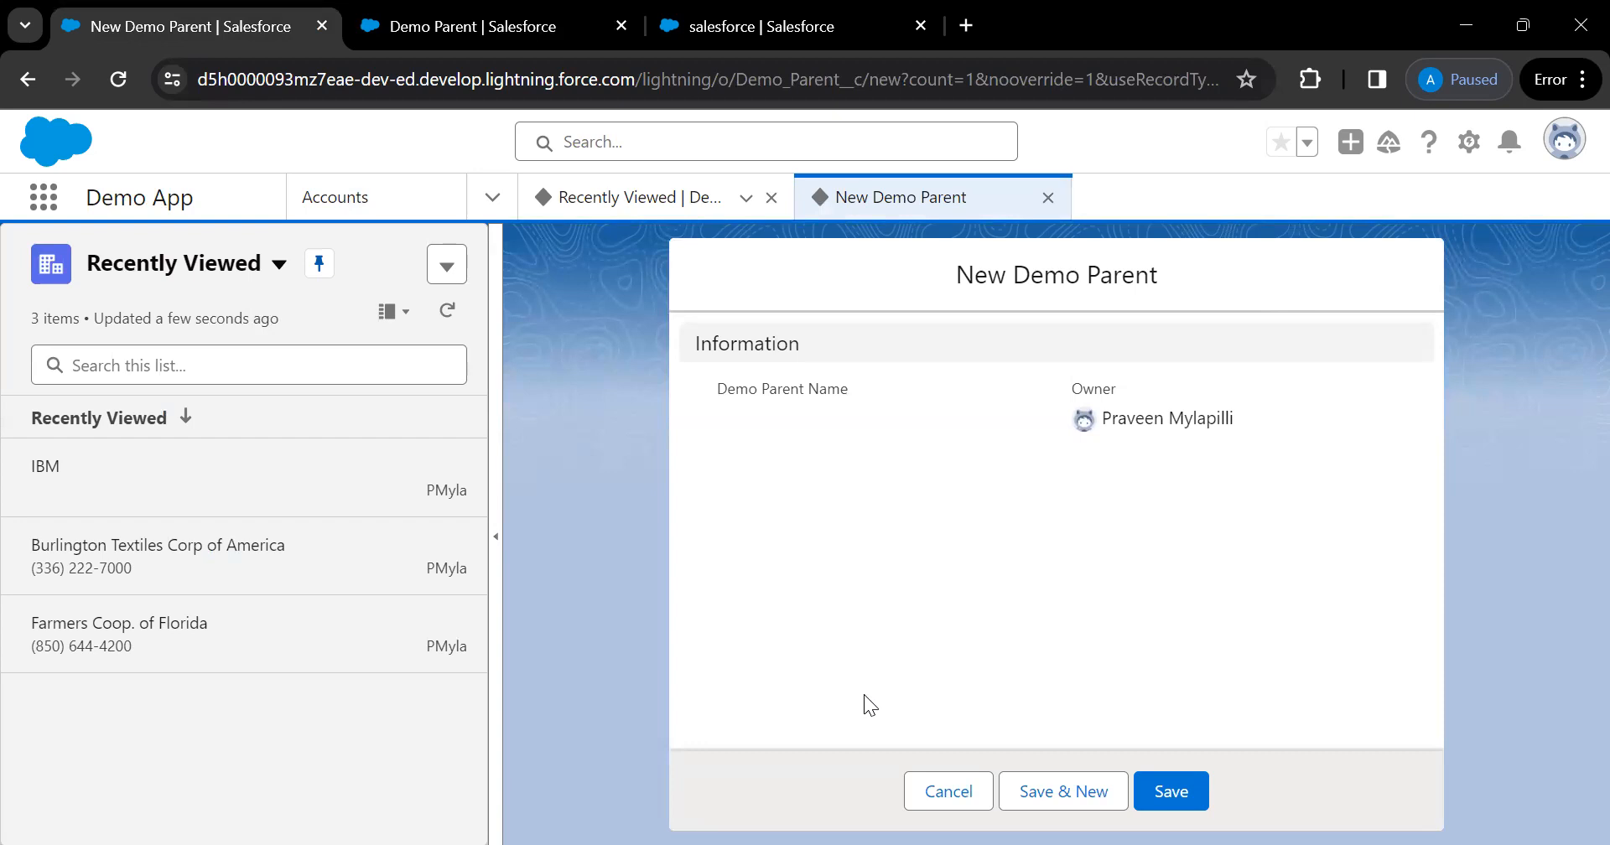
{"action": "left_click", "coordinate": [922, 805]}
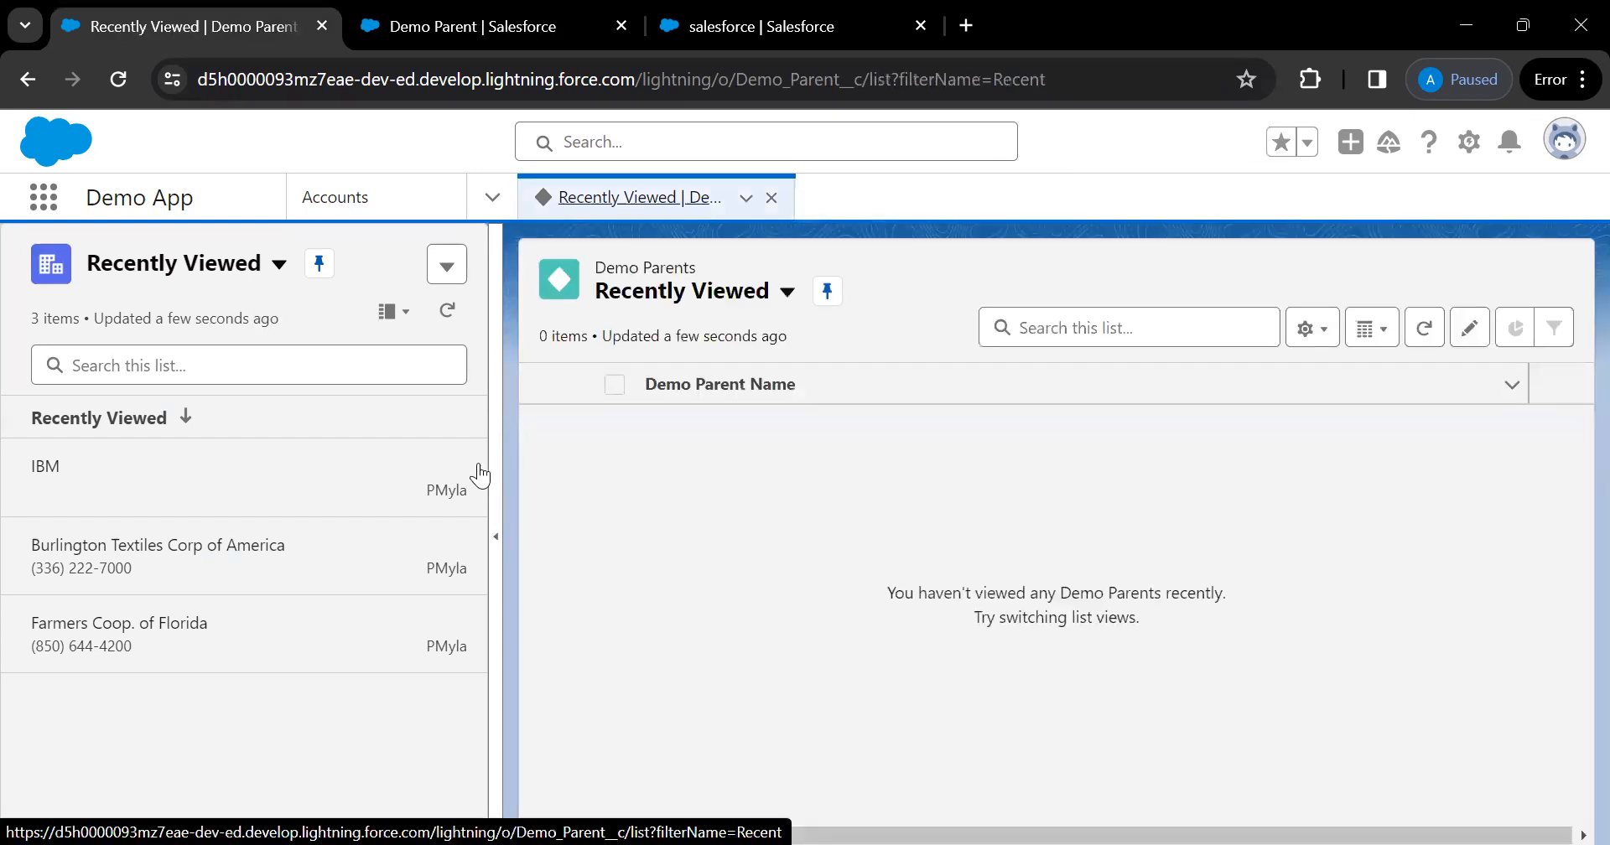
Switch to the Saleforce app through an App Launcher search for 'sal'
{"action": "left_click", "coordinate": [42, 217]}
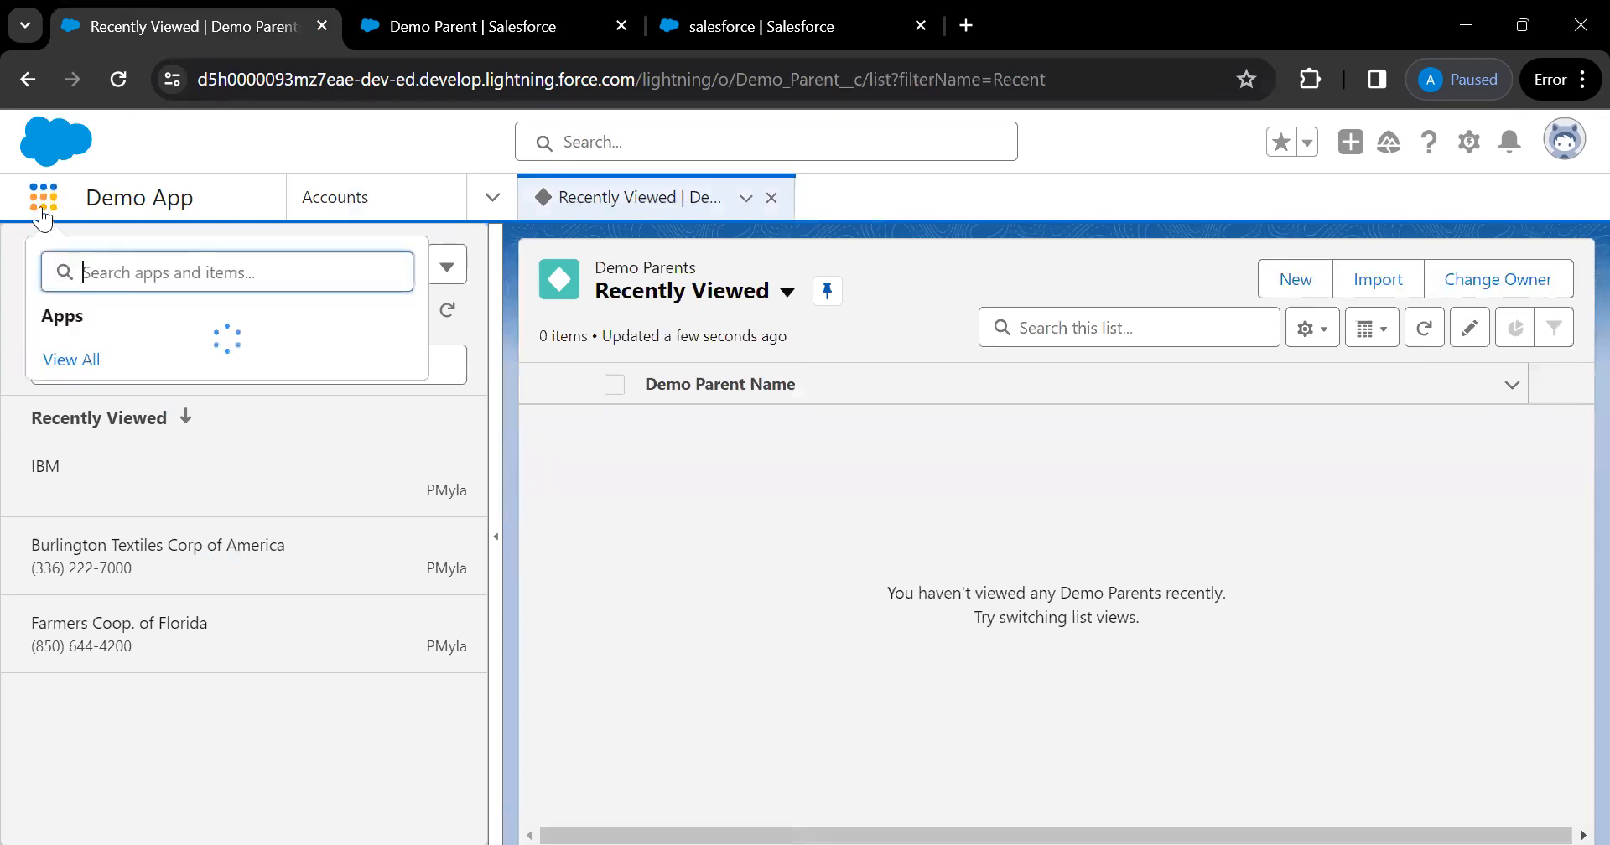
{"action": "type", "text": "sal"}
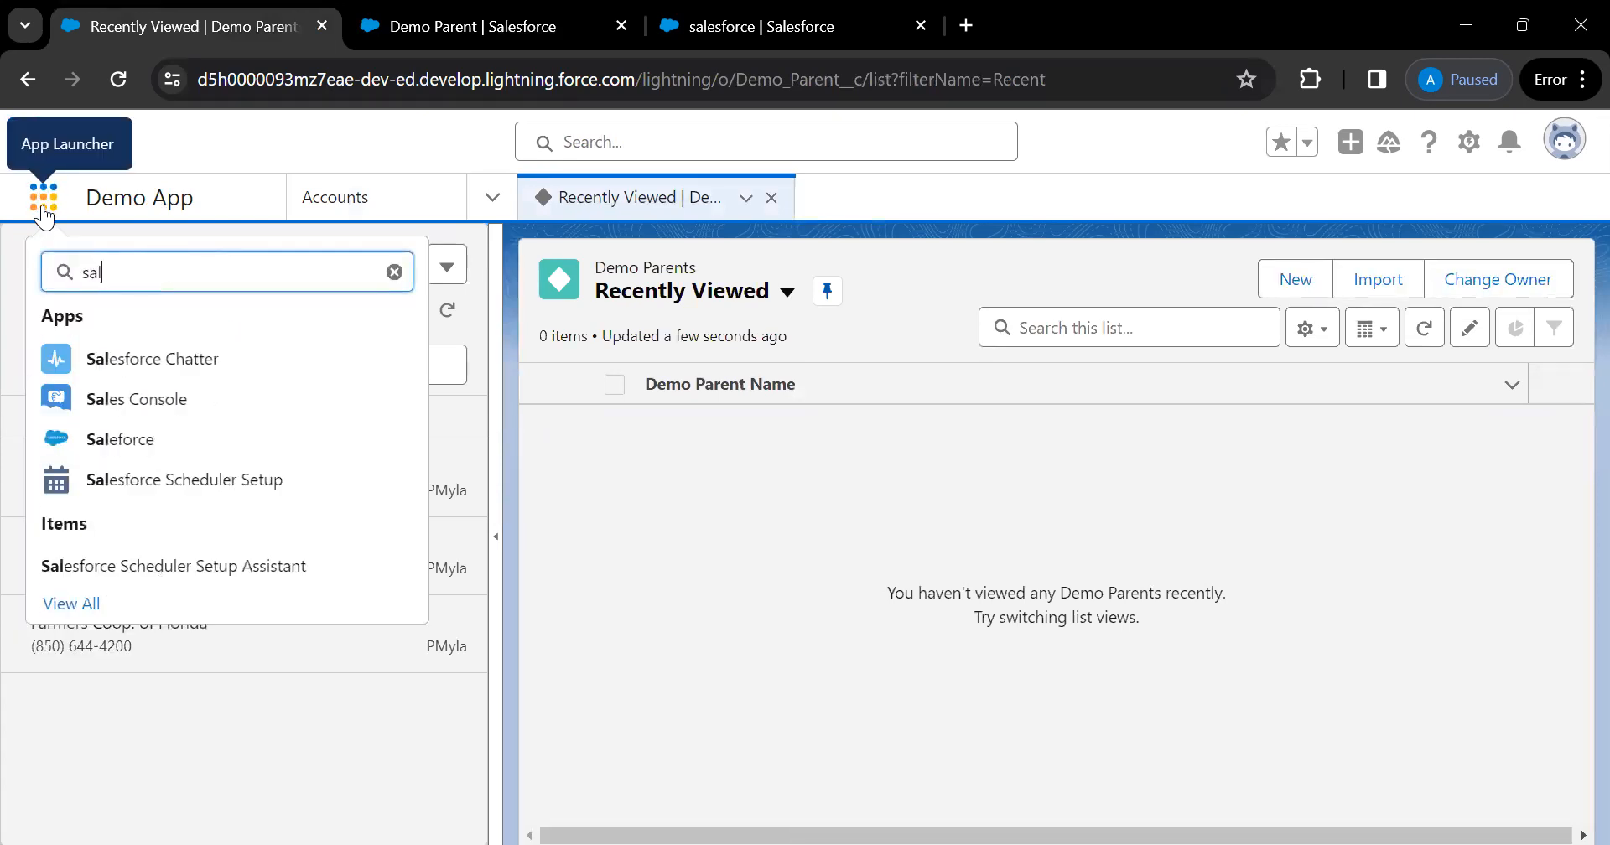
{"action": "left_click", "coordinate": [144, 442]}
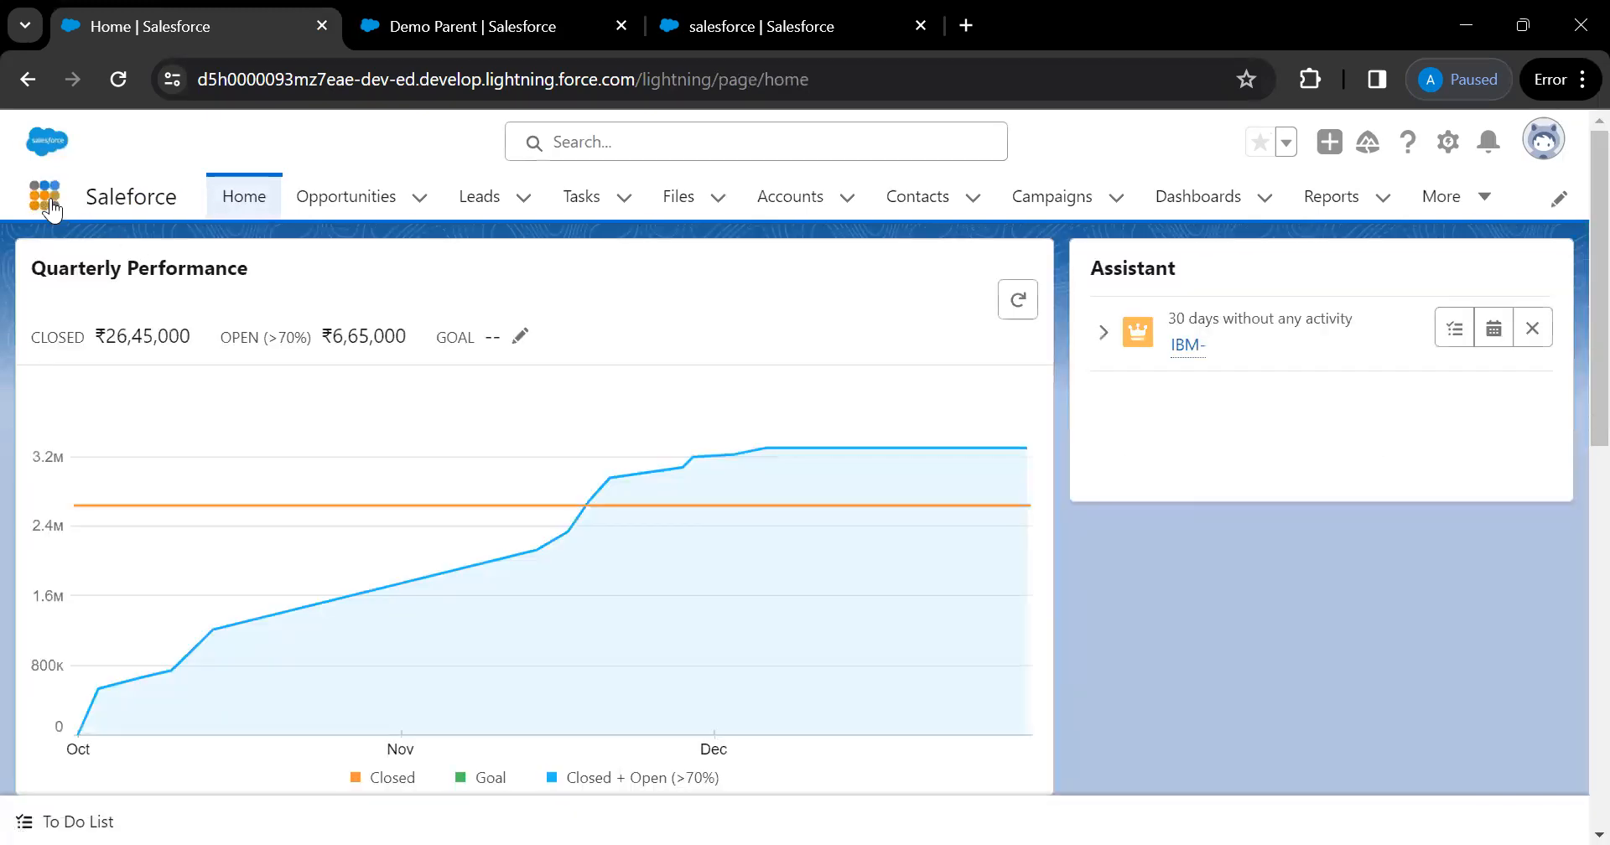
Open Demo Parents via an App Launcher search for 'demo' and start a new record
{"action": "left_click", "coordinate": [47, 201]}
{"action": "type", "text": "demo"}
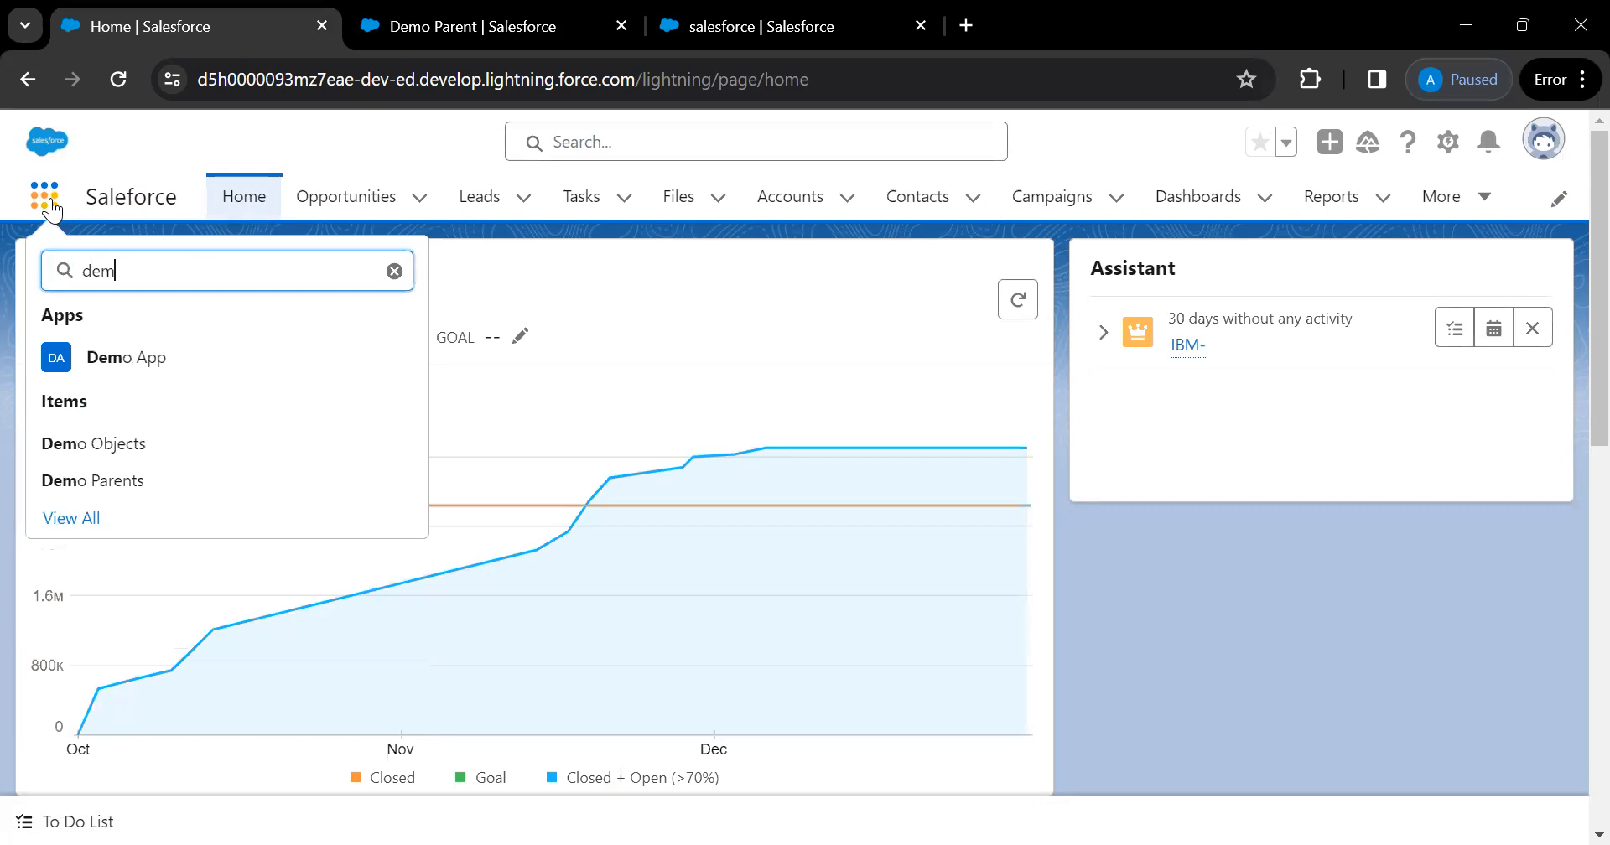
{"action": "left_click", "coordinate": [115, 475]}
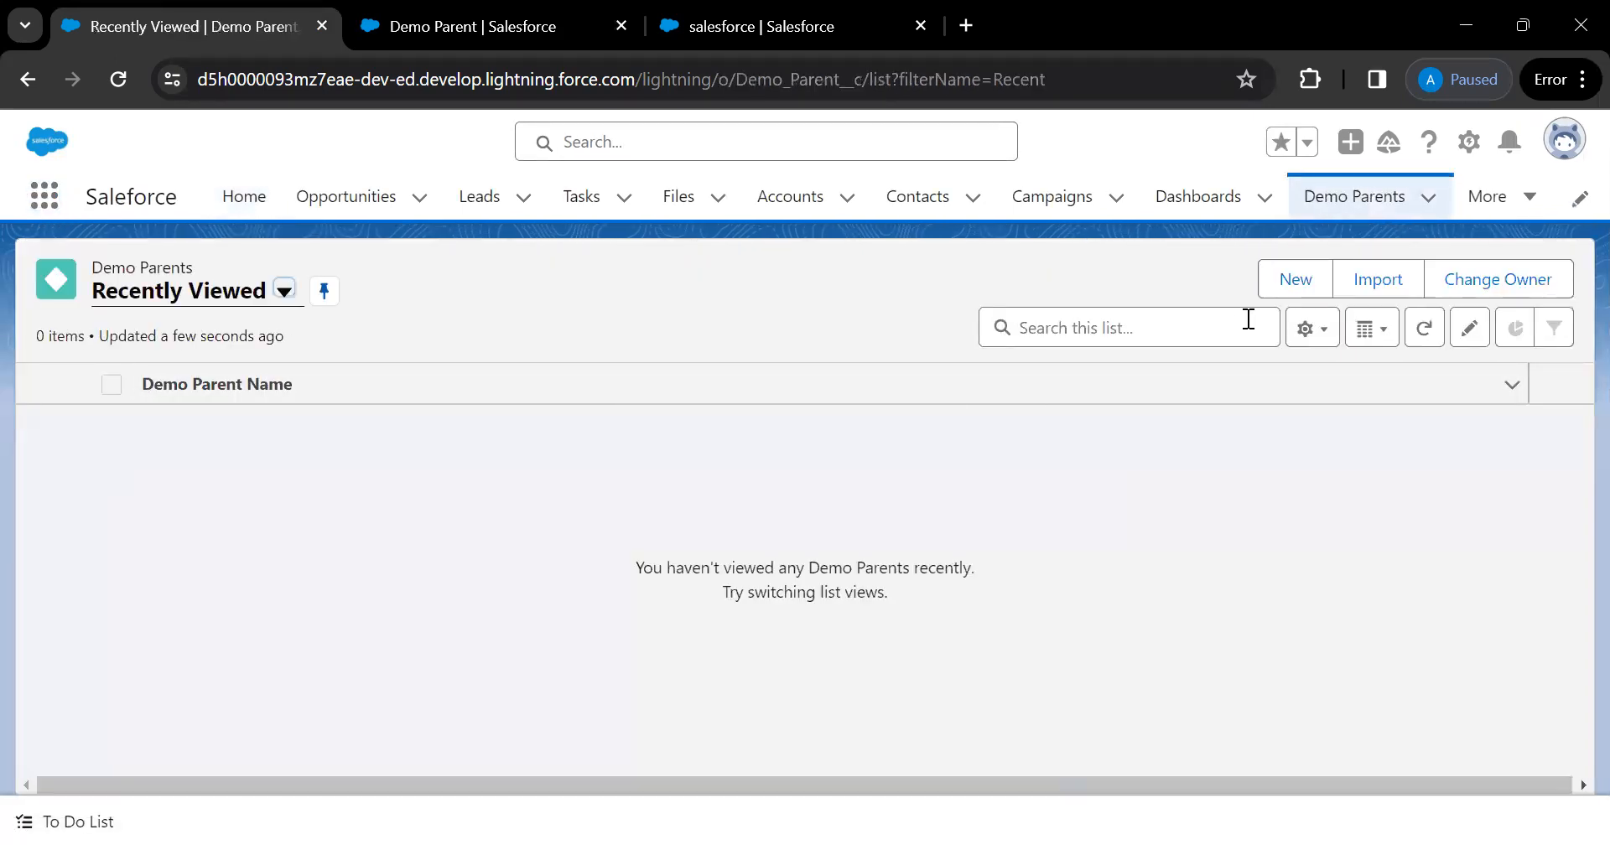
{"action": "left_click", "coordinate": [1278, 299]}
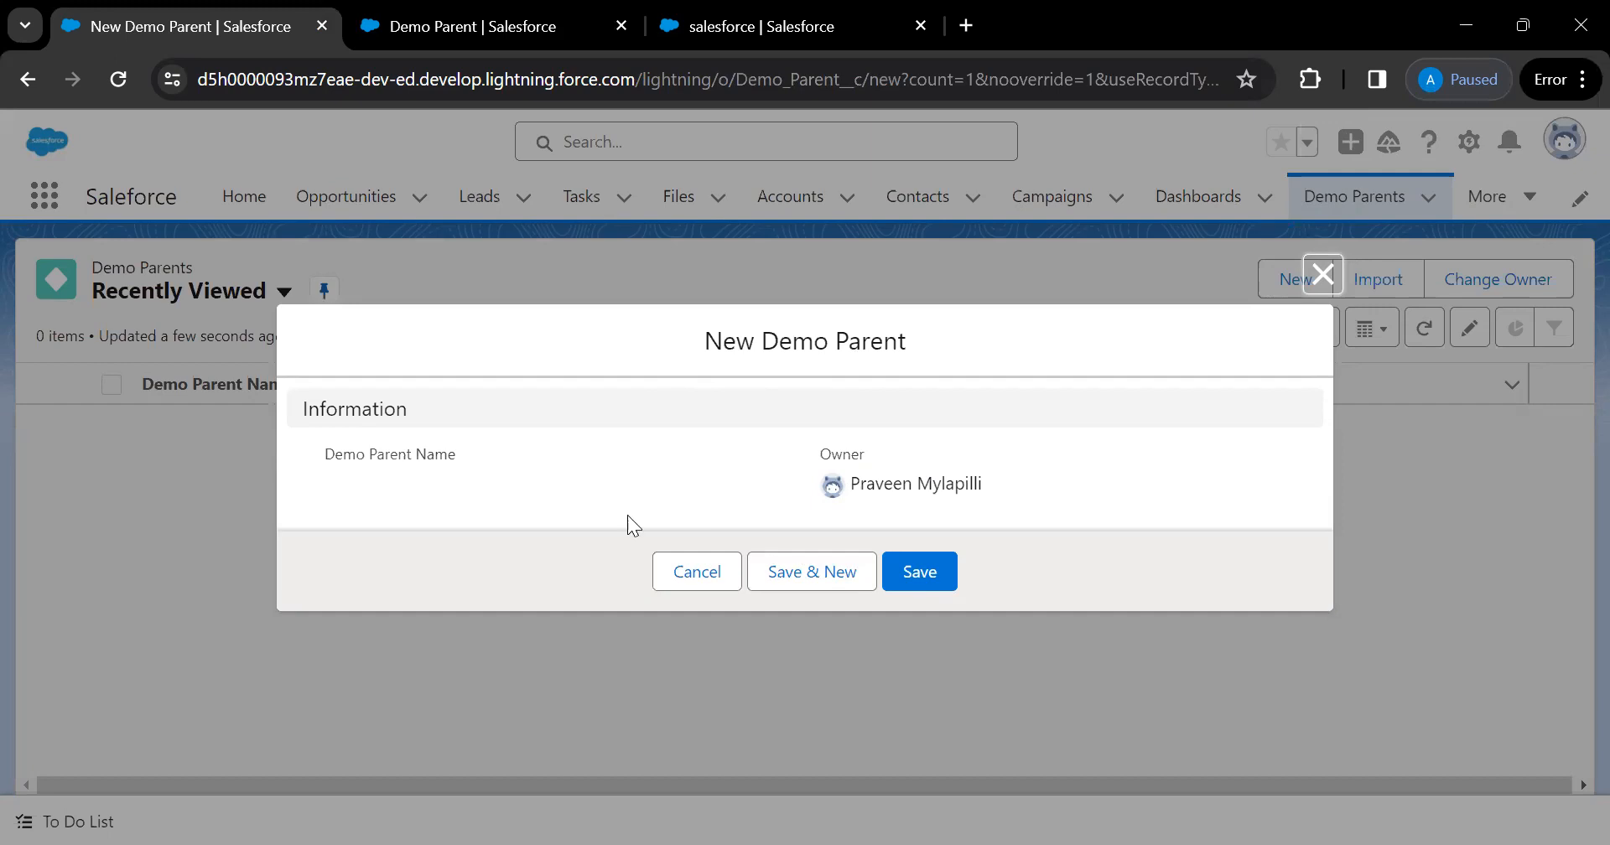
{"action": "left_click", "coordinate": [929, 587]}
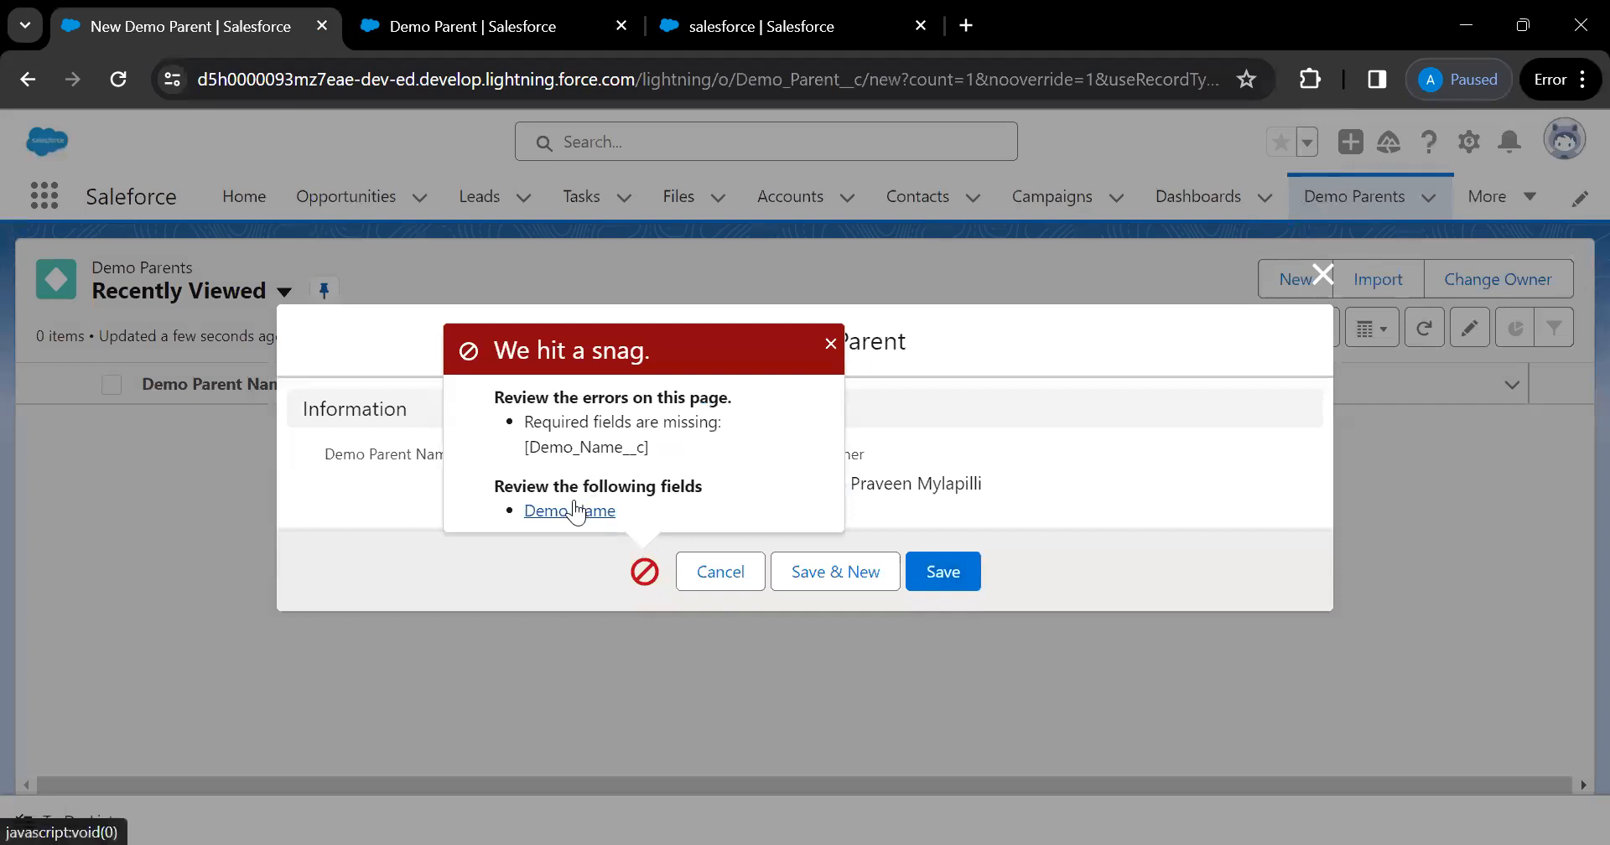
{"action": "left_click", "coordinate": [830, 343]}
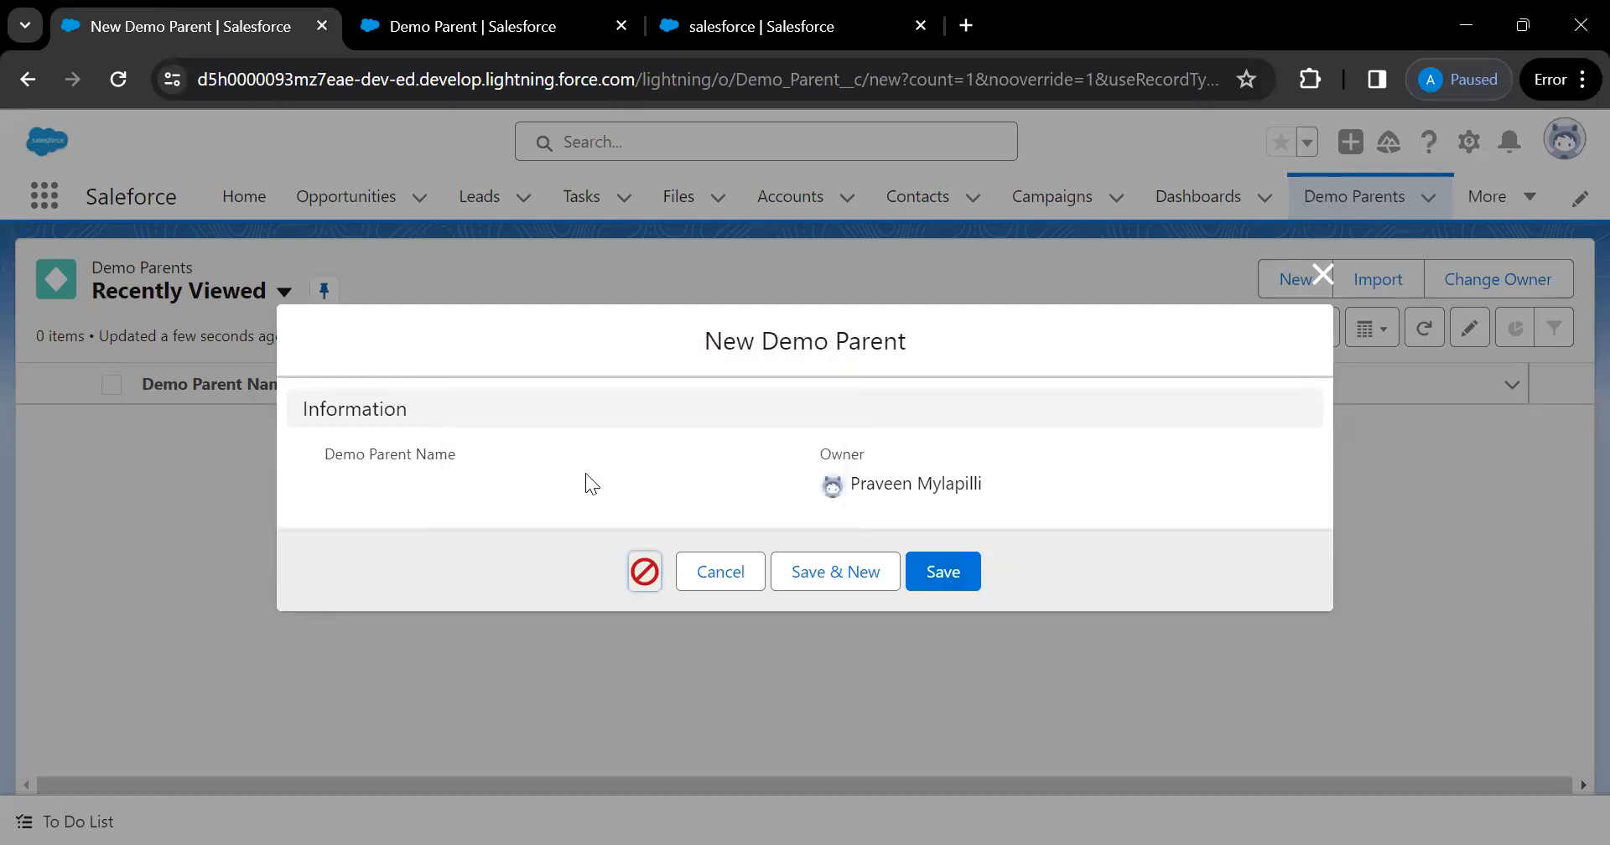
{"action": "left_click", "coordinate": [707, 578]}
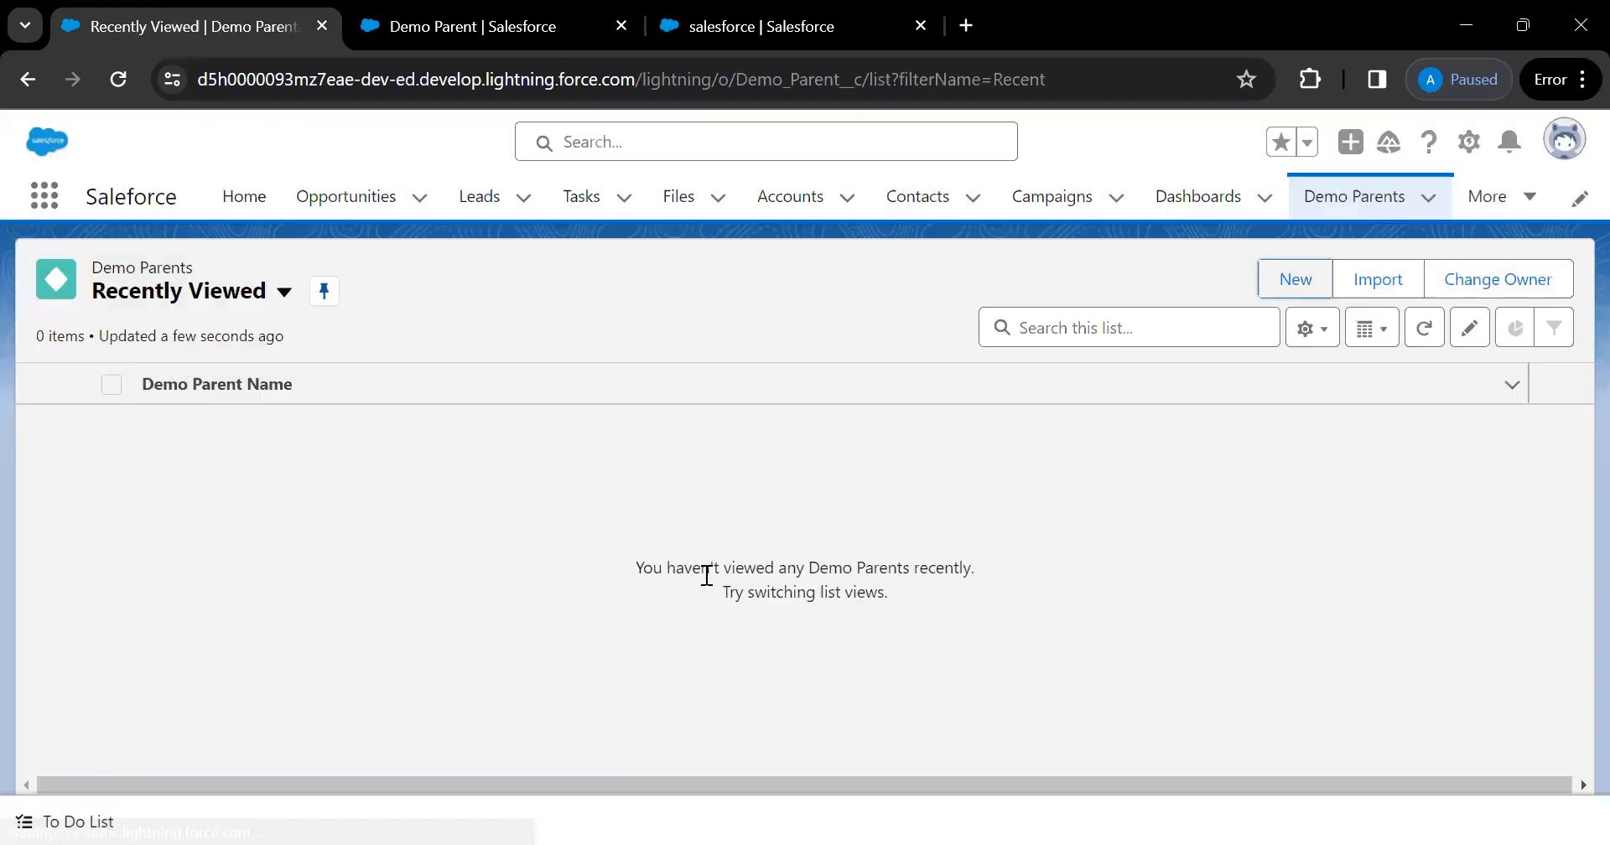
Review Demo Parent Layout's fields in Setup, then go back to Page Layouts and the Fields list
{"action": "left_click", "coordinate": [494, 42]}
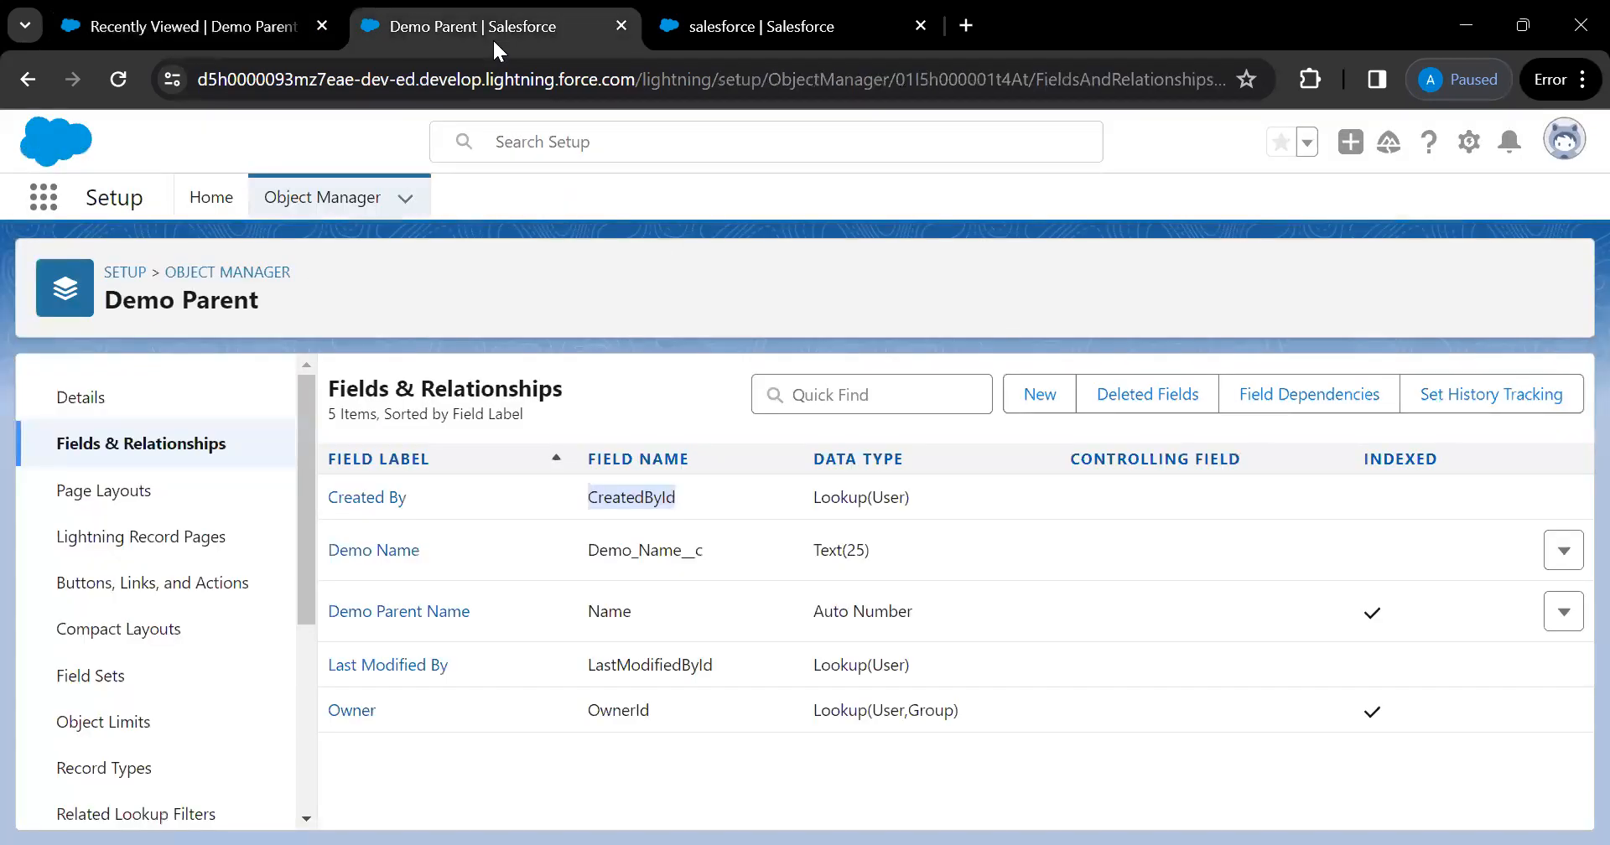
{"action": "left_click", "coordinate": [140, 492]}
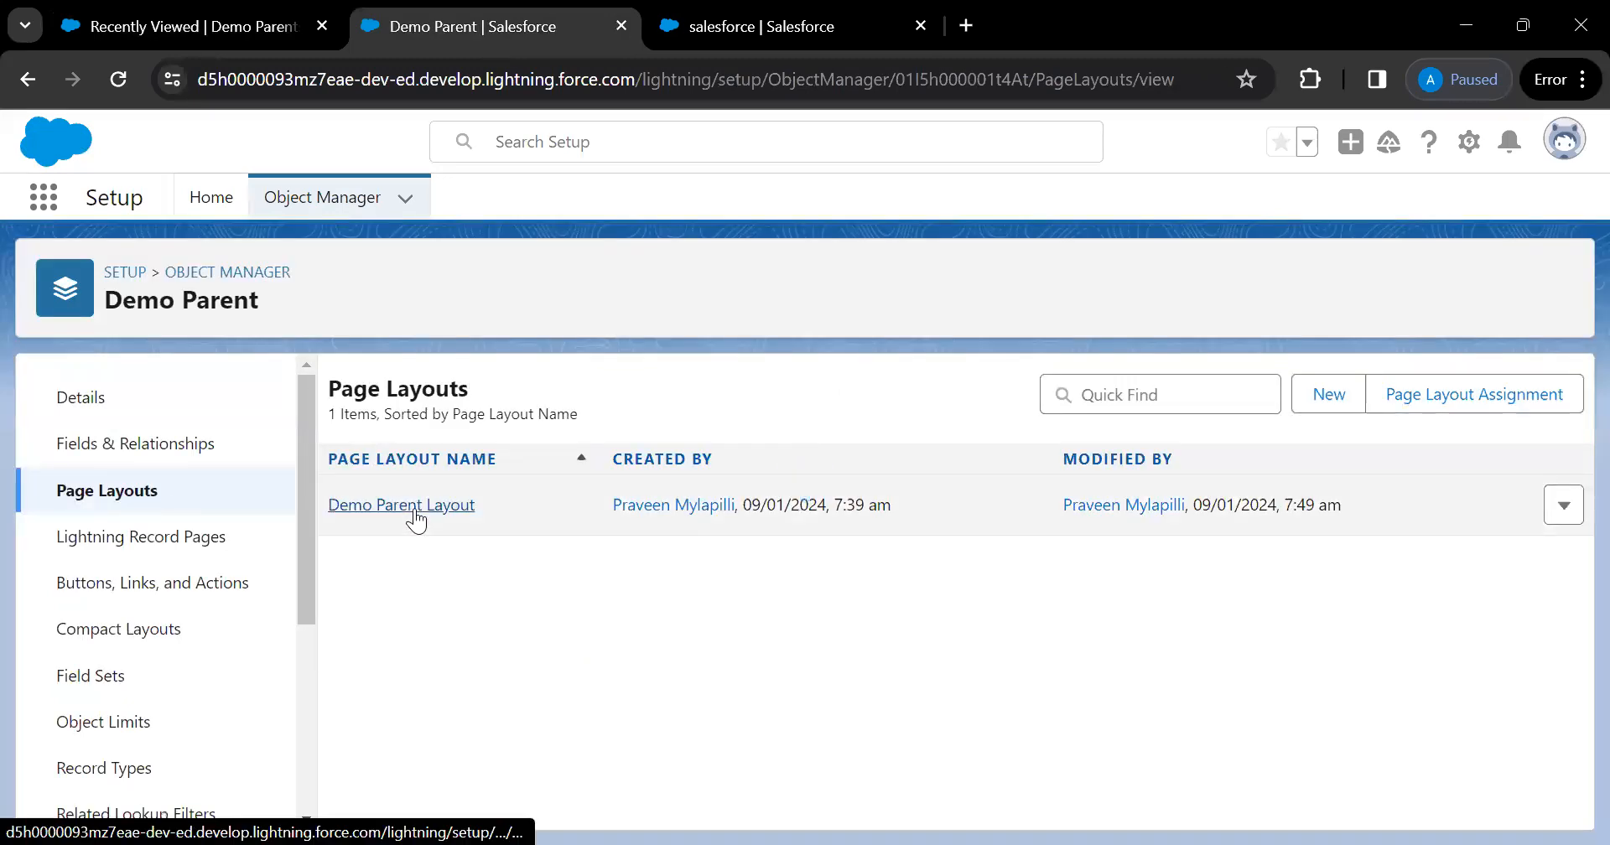
{"action": "left_click", "coordinate": [415, 505]}
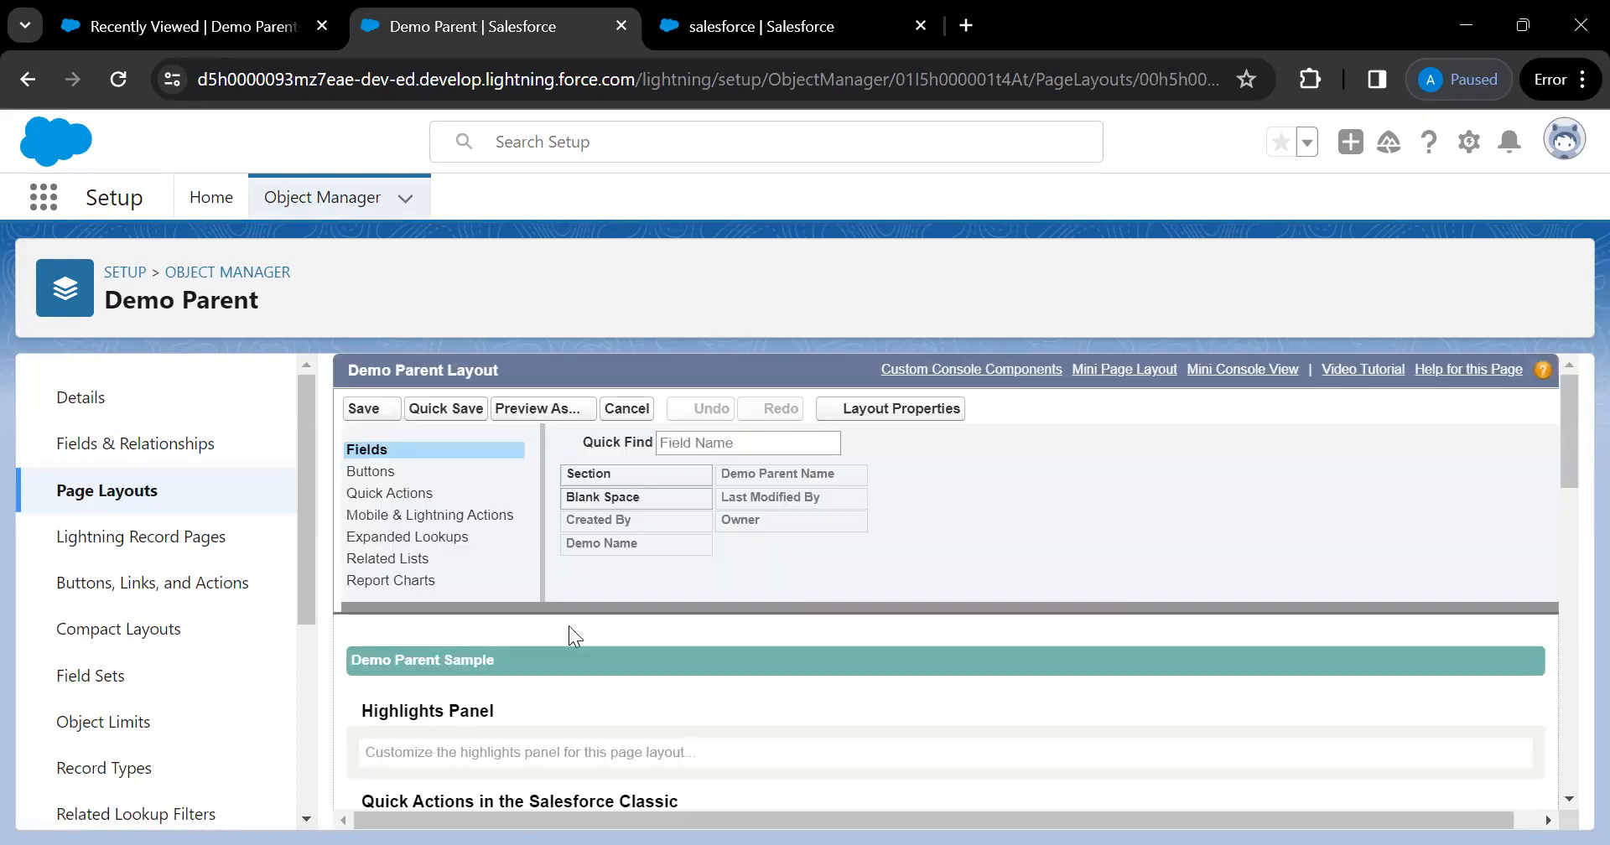
{"action": "scroll", "coordinate": [751, 690], "scroll_direction": "down", "scroll_amount": 2}
{"action": "scroll", "coordinate": [751, 691], "scroll_direction": "up", "scroll_amount": 2}
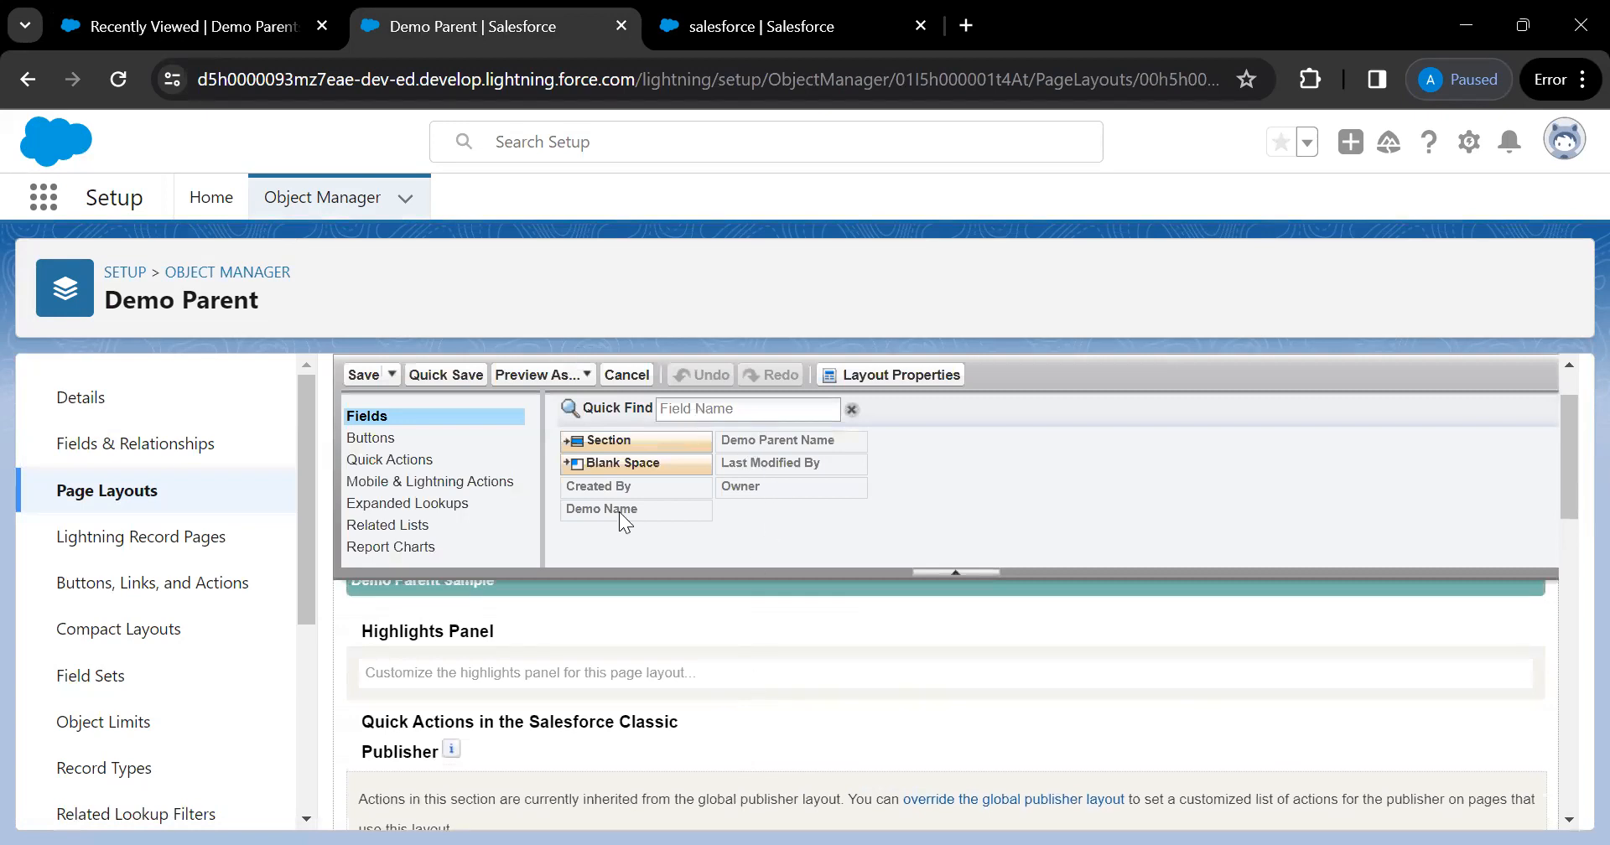
{"action": "scroll", "coordinate": [619, 511], "scroll_direction": "down", "scroll_amount": 5}
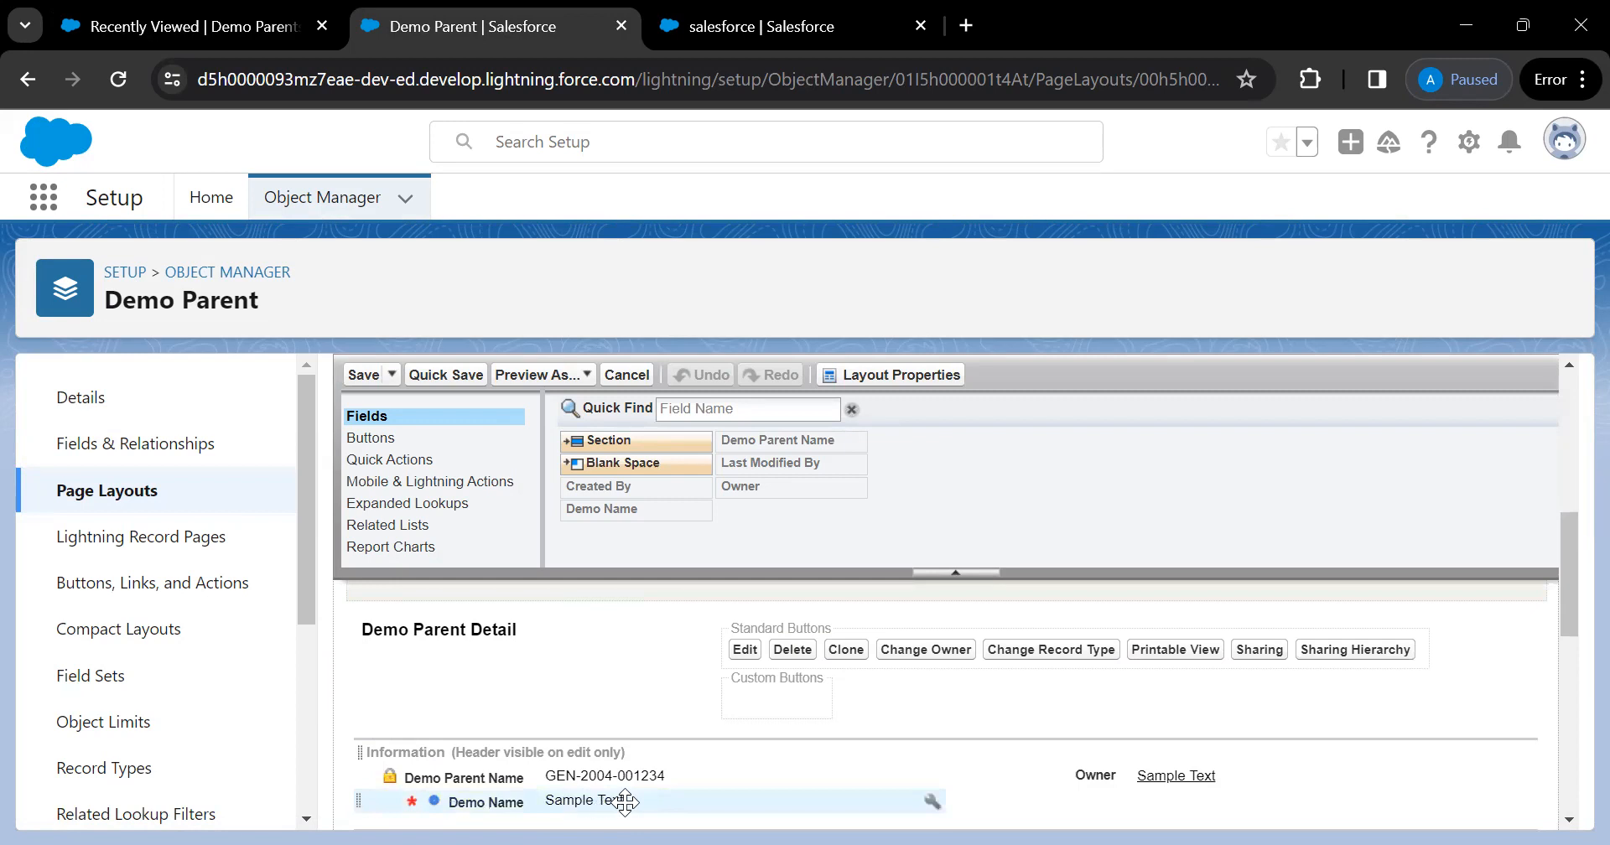
{"action": "left_click", "coordinate": [146, 492]}
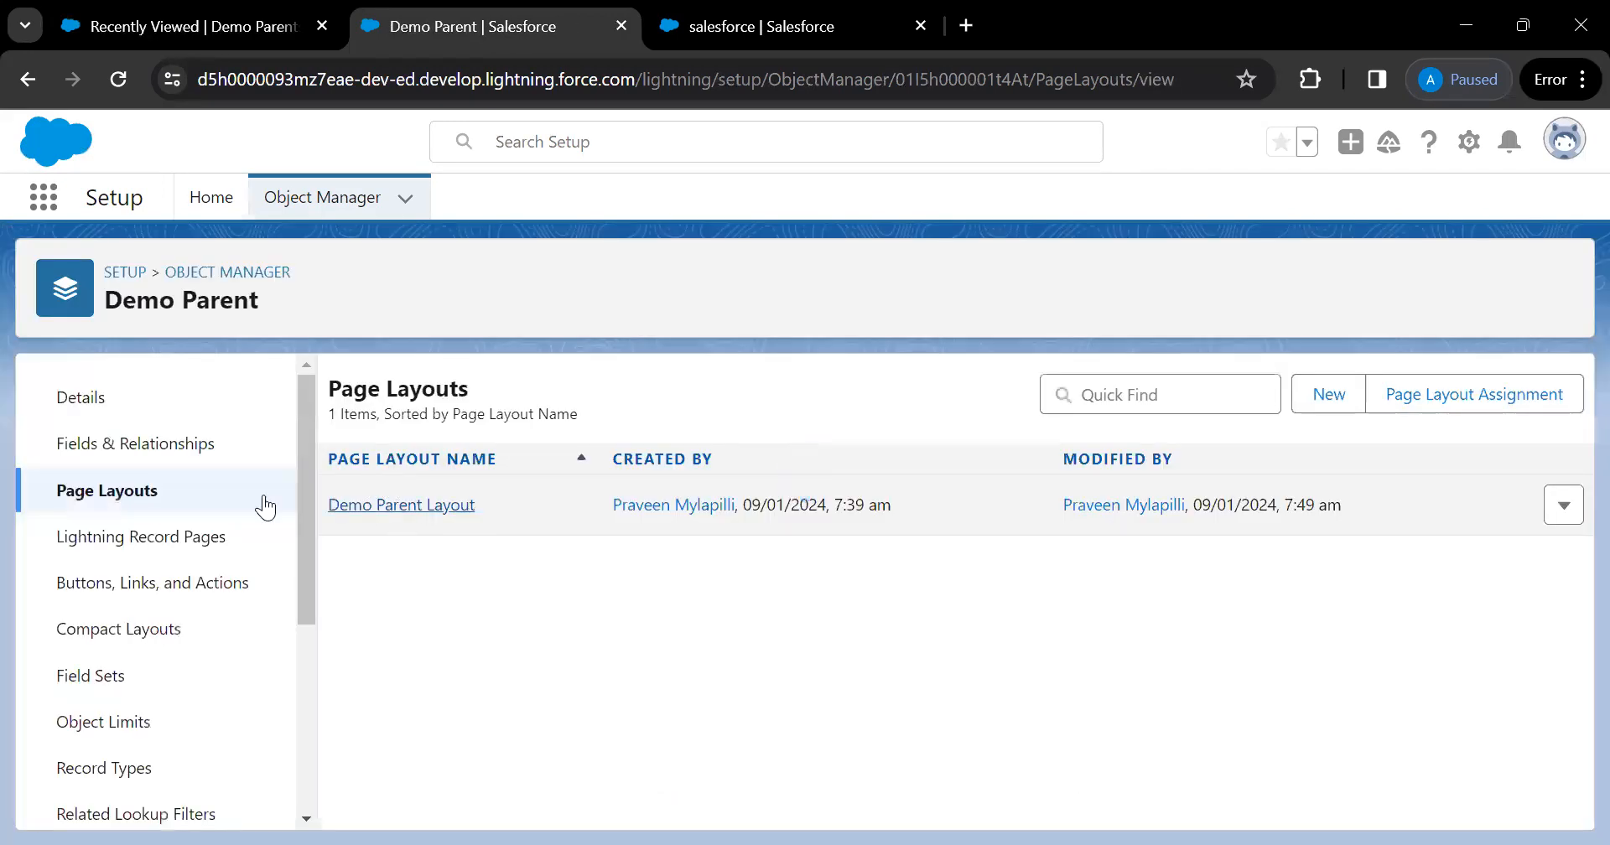
{"action": "left_click", "coordinate": [159, 444]}
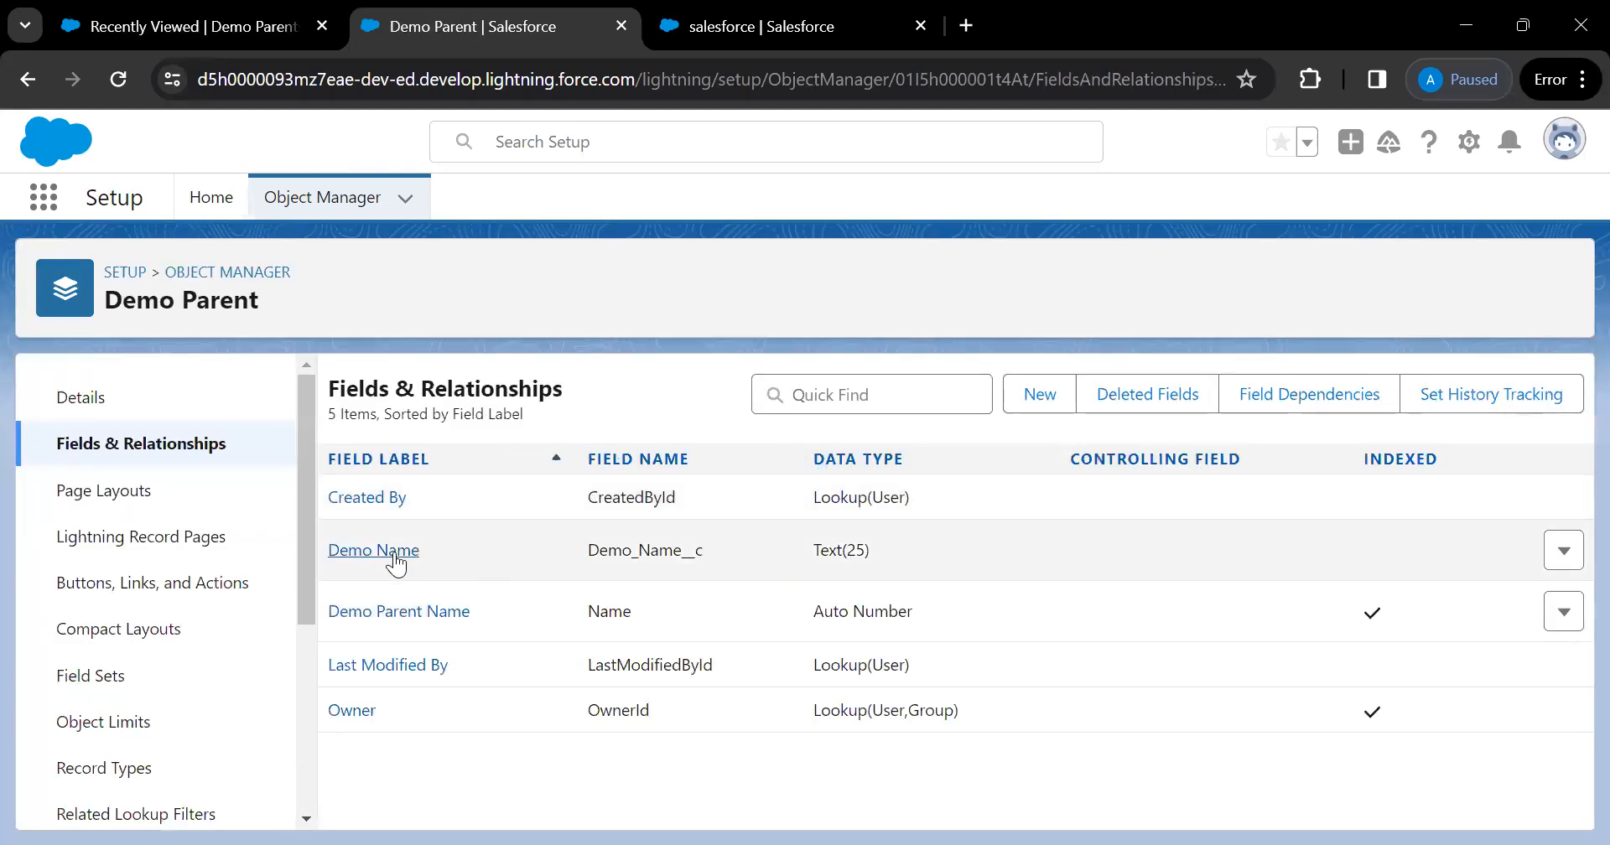
Review Demo Name's field-level security across profiles, then start a new Demo Parent record
{"action": "left_click", "coordinate": [395, 554]}
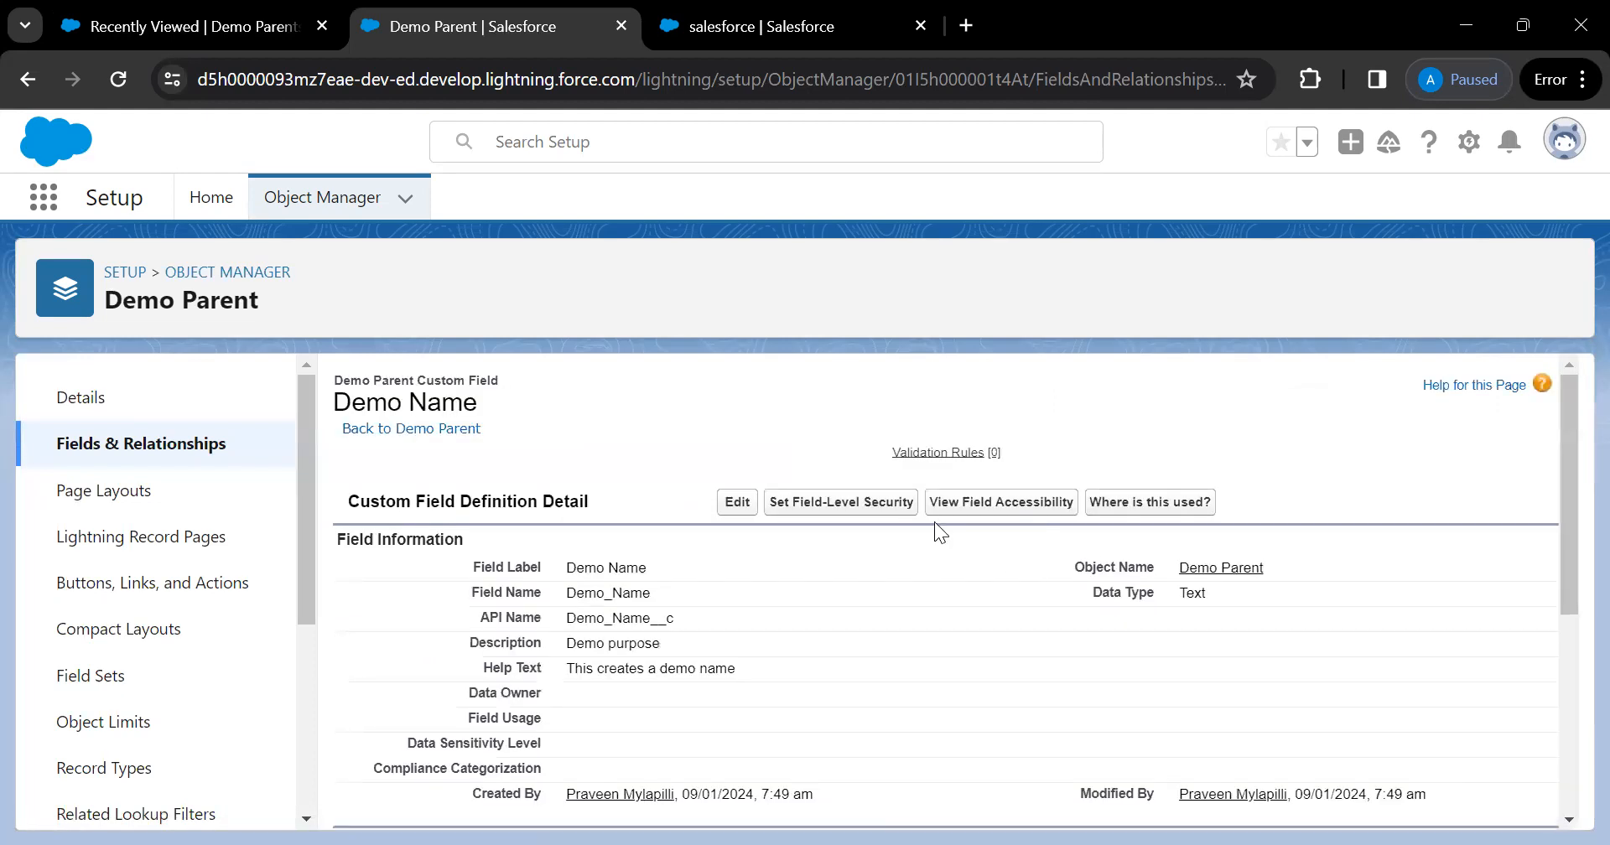
{"action": "left_click", "coordinate": [855, 509]}
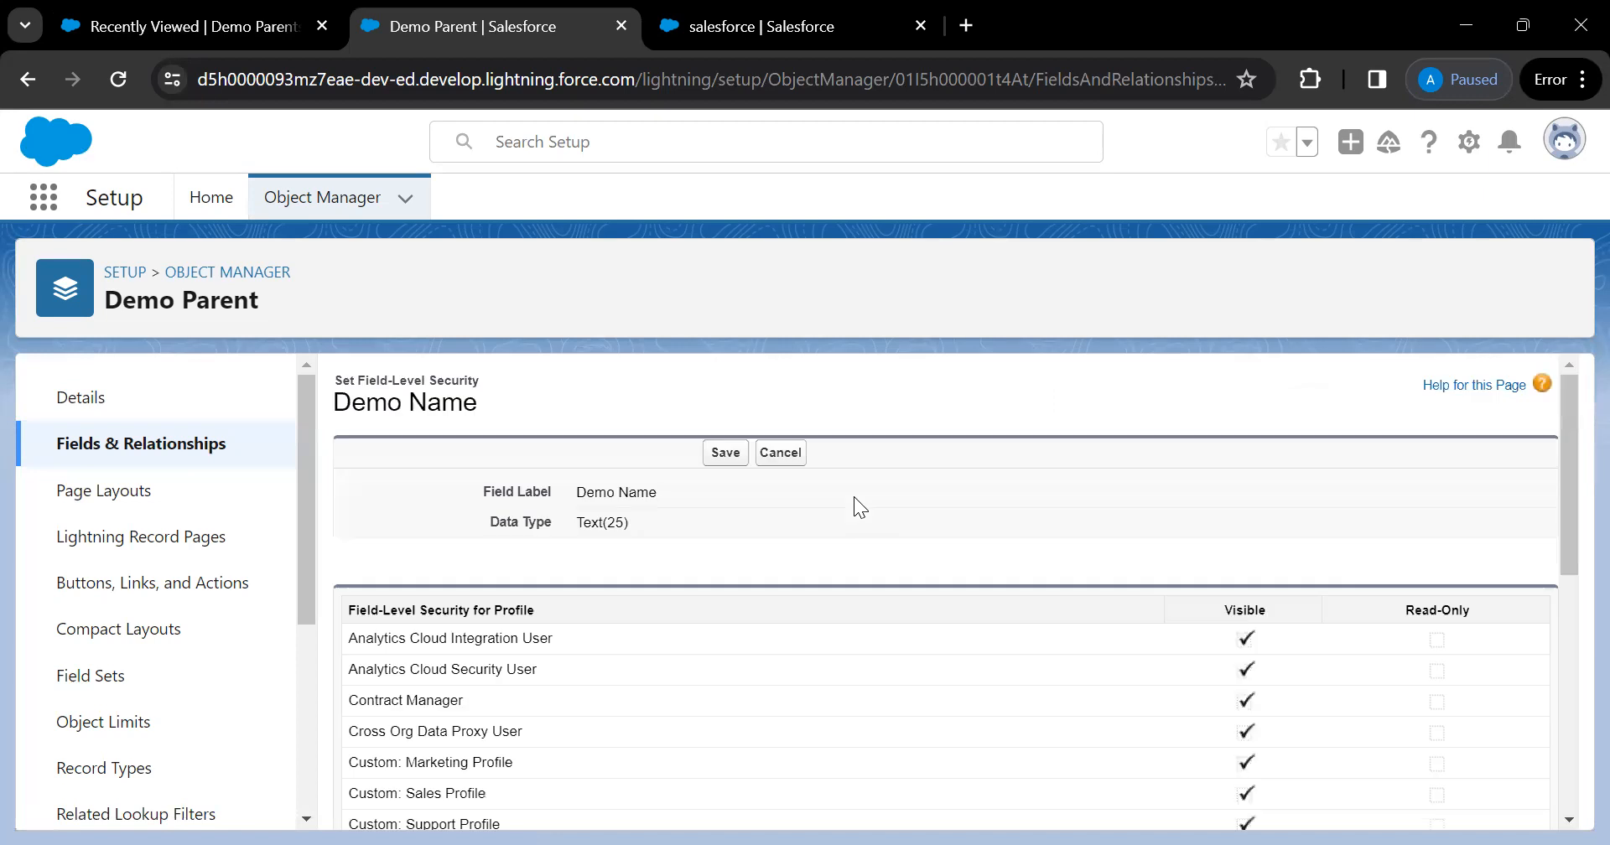
{"action": "scroll", "coordinate": [818, 681], "scroll_direction": "down", "scroll_amount": 10}
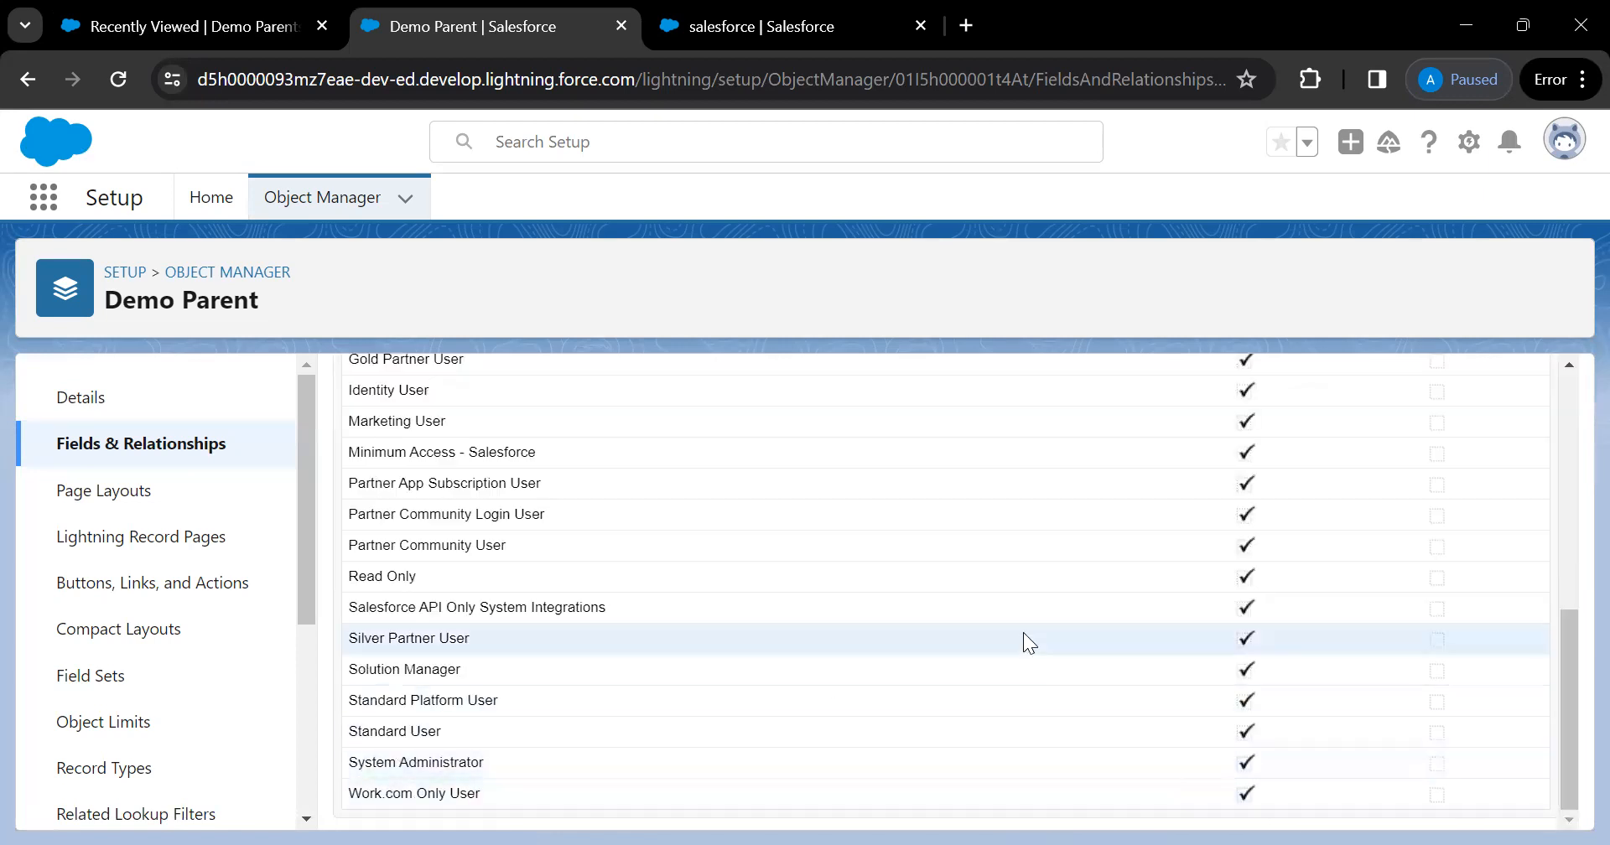
{"action": "scroll", "coordinate": [1025, 638], "scroll_direction": "up", "scroll_amount": 10}
{"action": "key", "text": "ctrl+shift+Tab"}
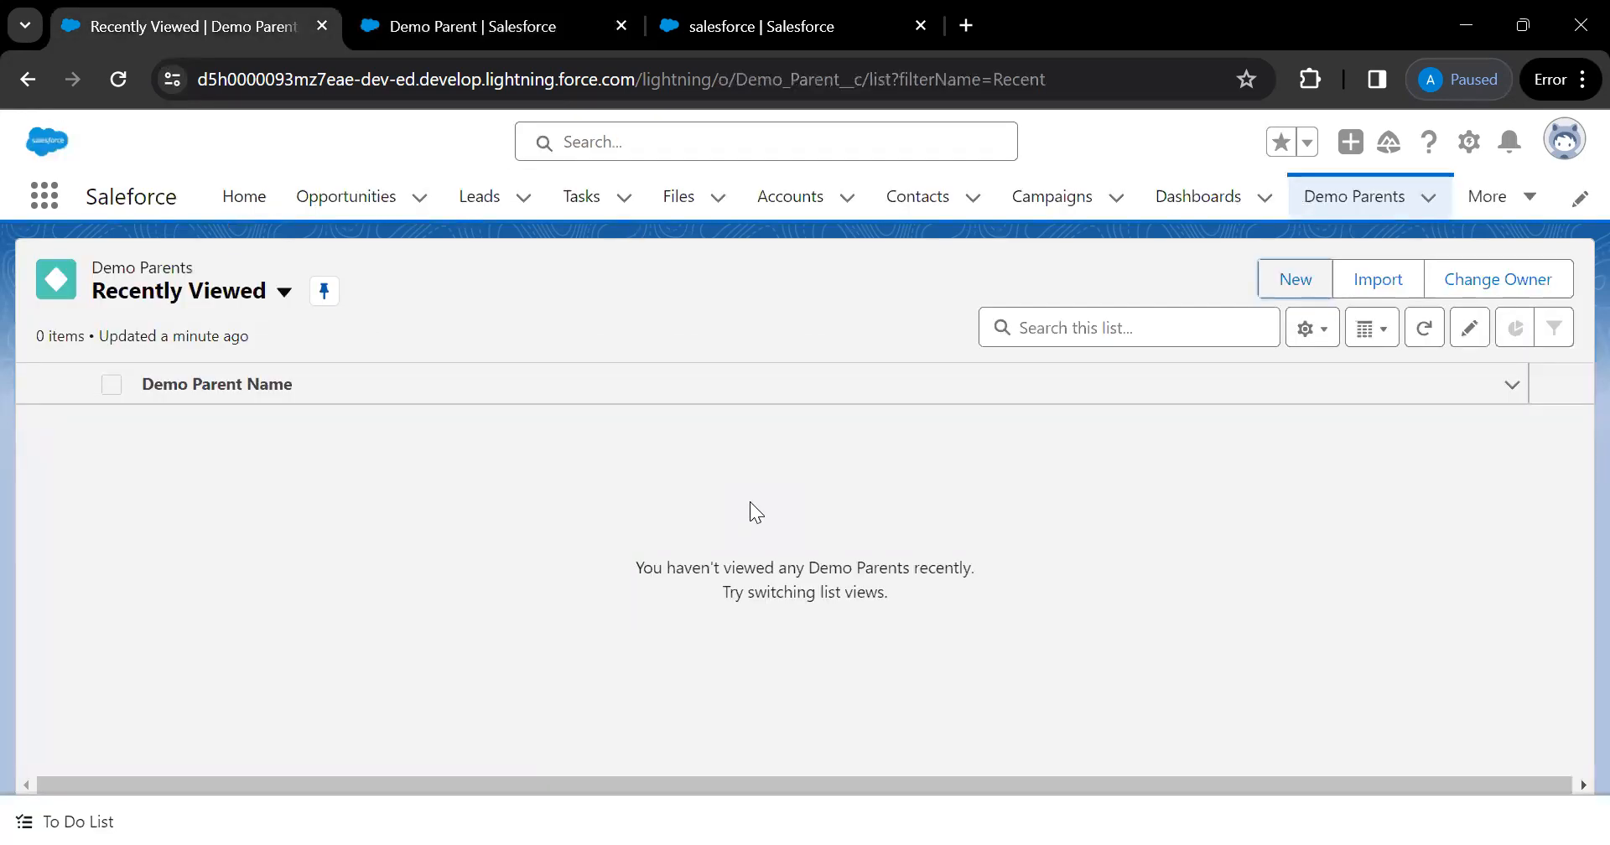
{"action": "left_click", "coordinate": [1292, 293]}
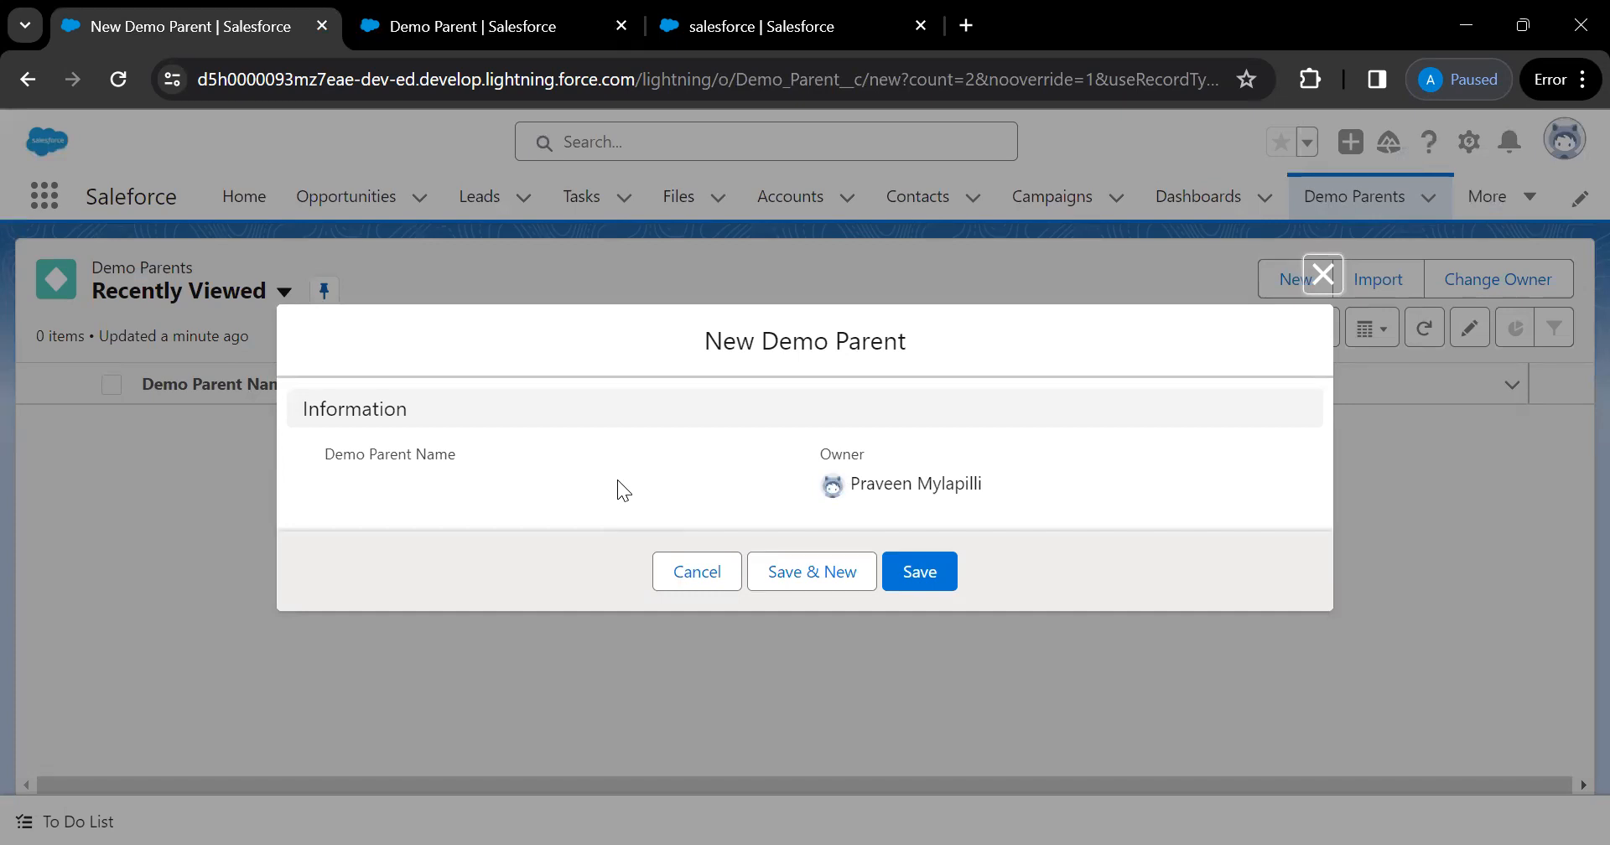
Close the New Demo Parent form and return to Demo Parent's Fields & Relationships list in Setup
{"action": "left_click", "coordinate": [1322, 278]}
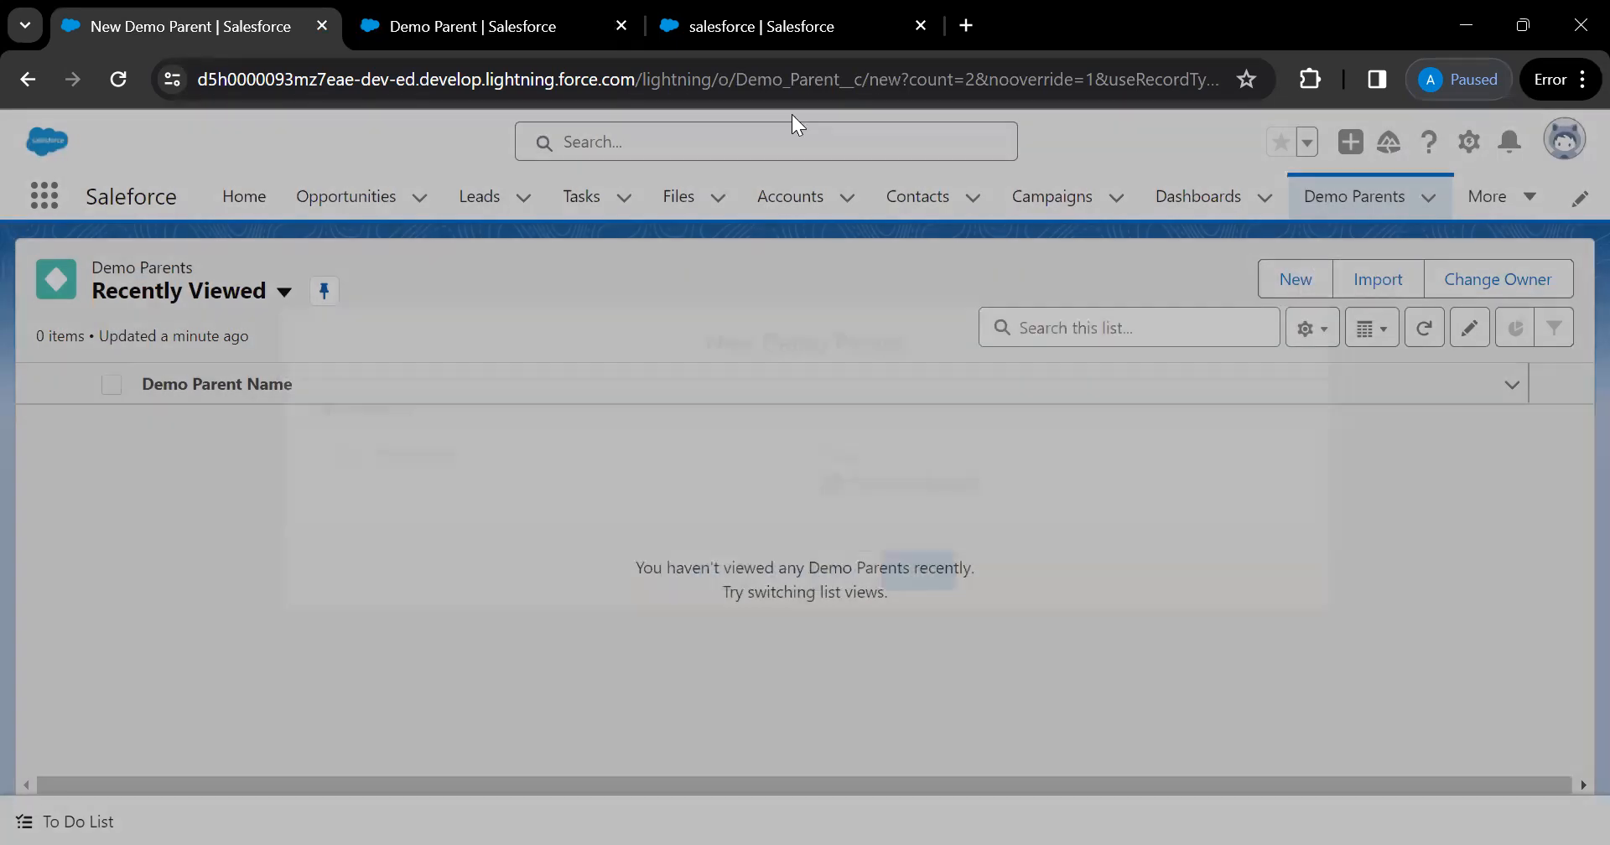
{"action": "left_click", "coordinate": [583, 48]}
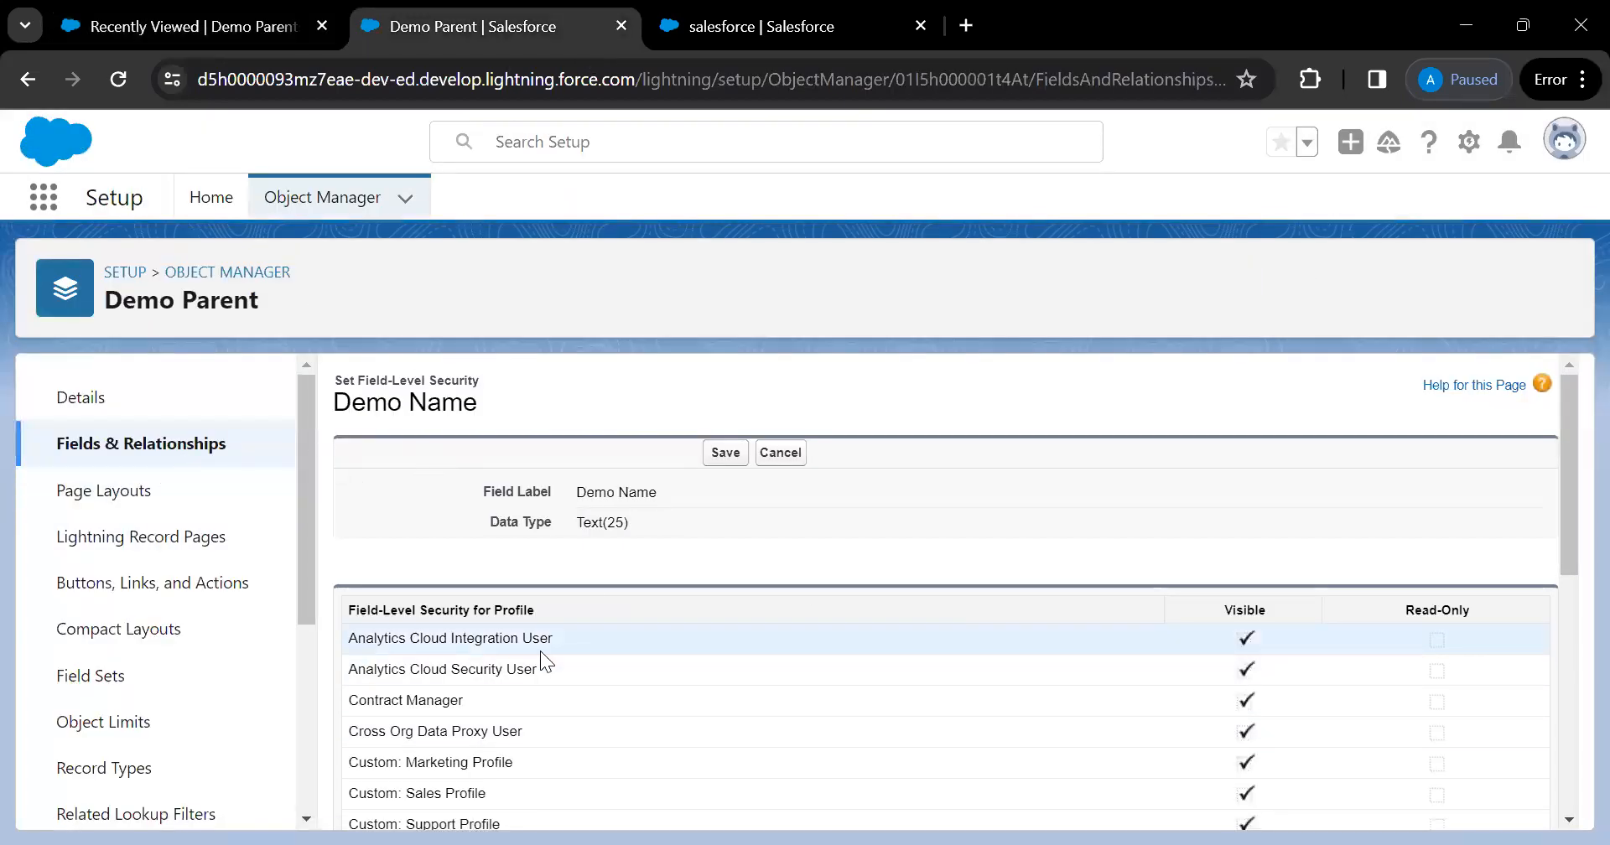
{"action": "left_click", "coordinate": [142, 439]}
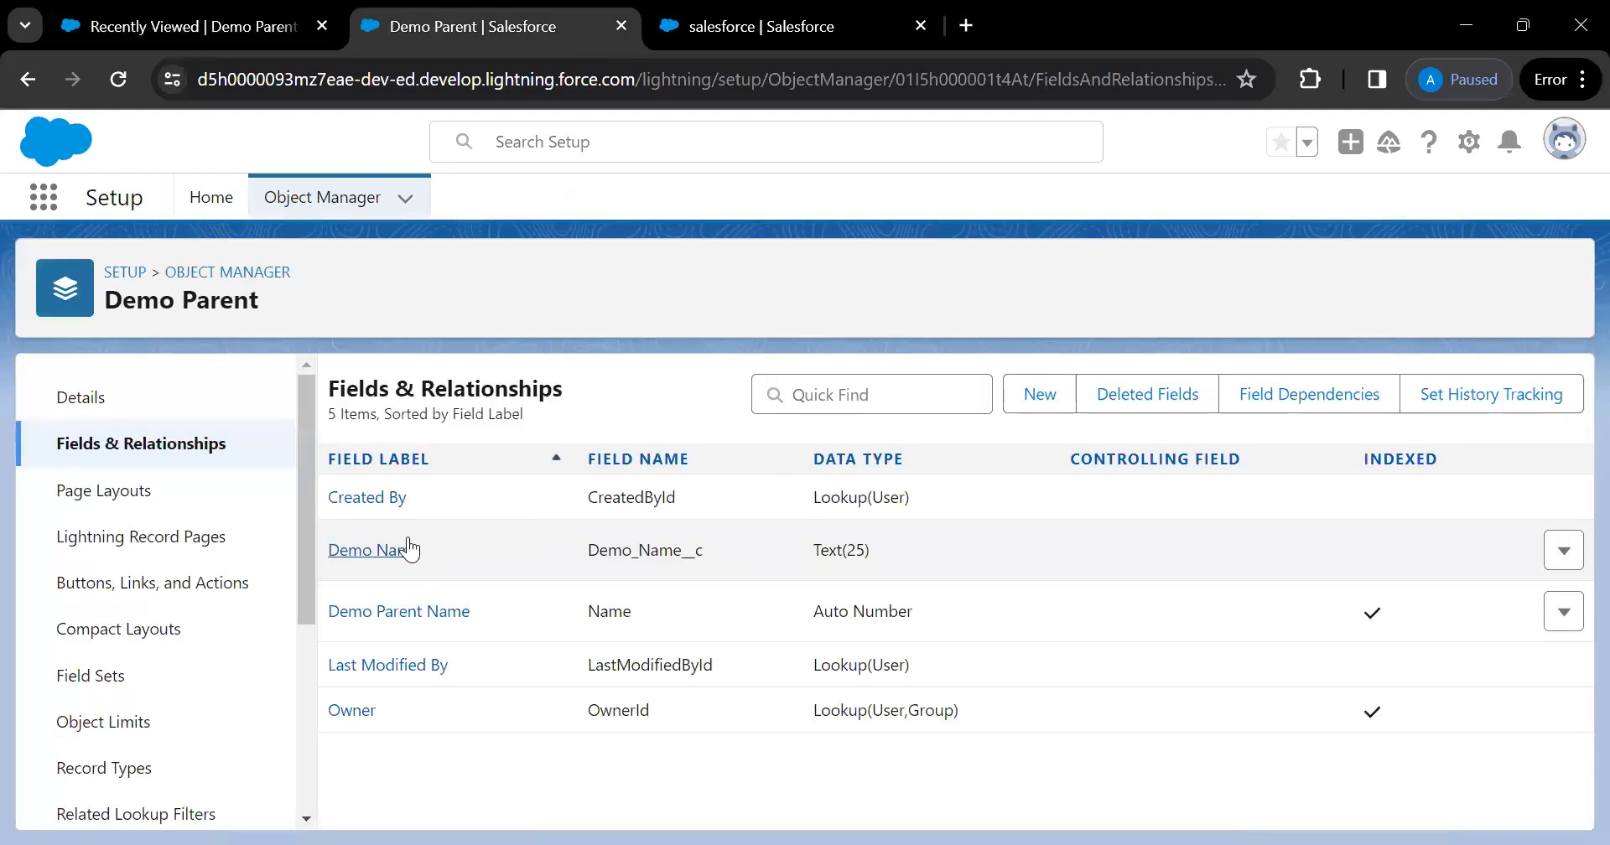
Open Demo Name's edit page to check its Required option, then reload the Demo Parents list
{"action": "left_click", "coordinate": [384, 545]}
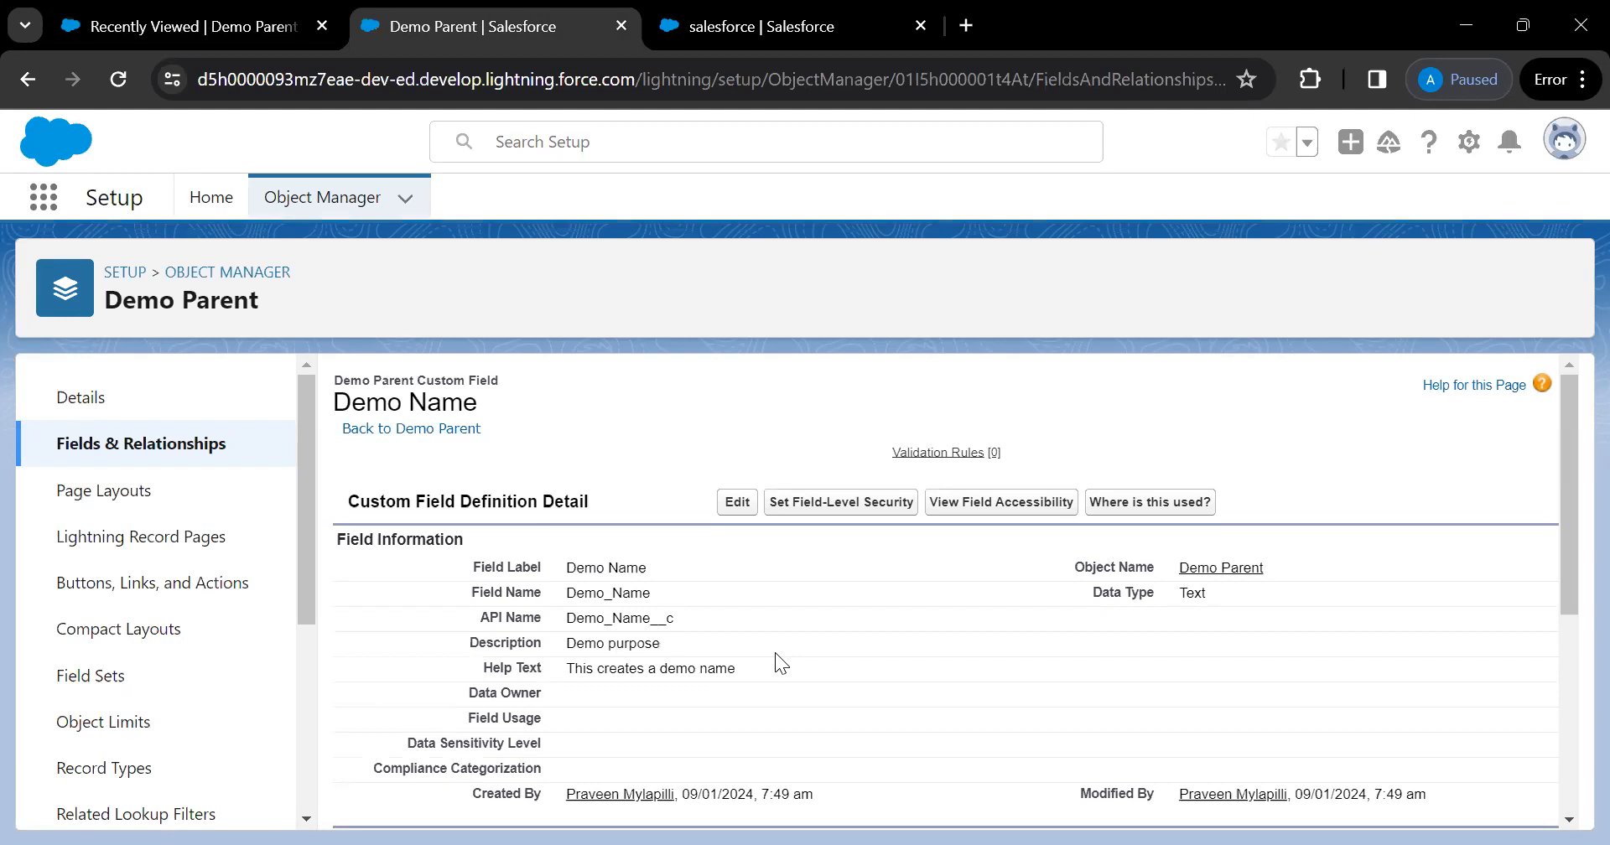
{"action": "left_click", "coordinate": [737, 503]}
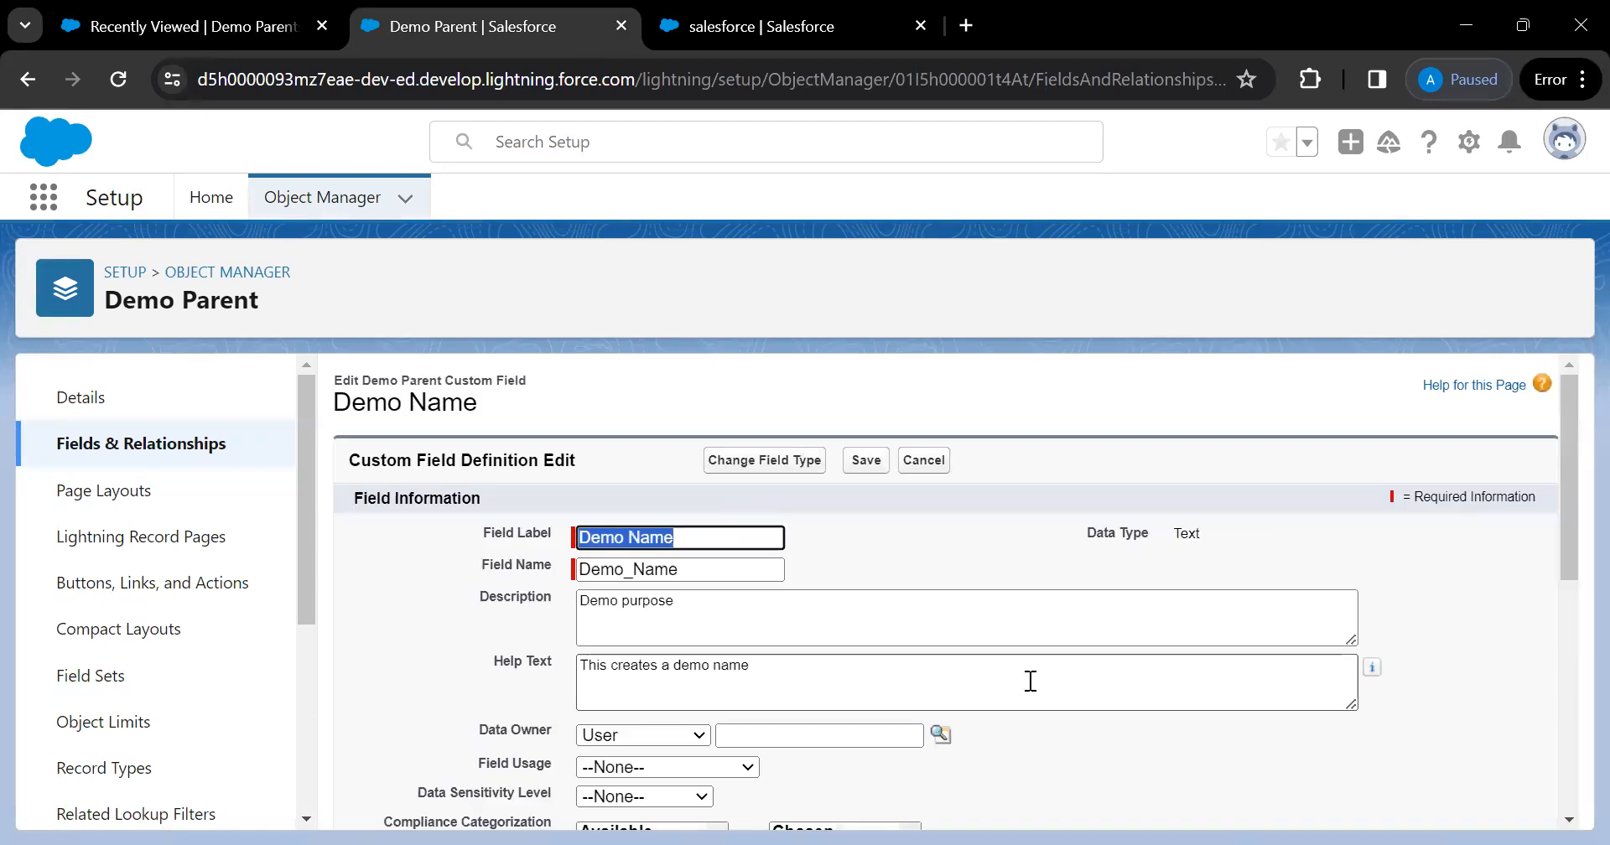
{"action": "scroll", "coordinate": [1042, 687], "scroll_direction": "down", "scroll_amount": 4}
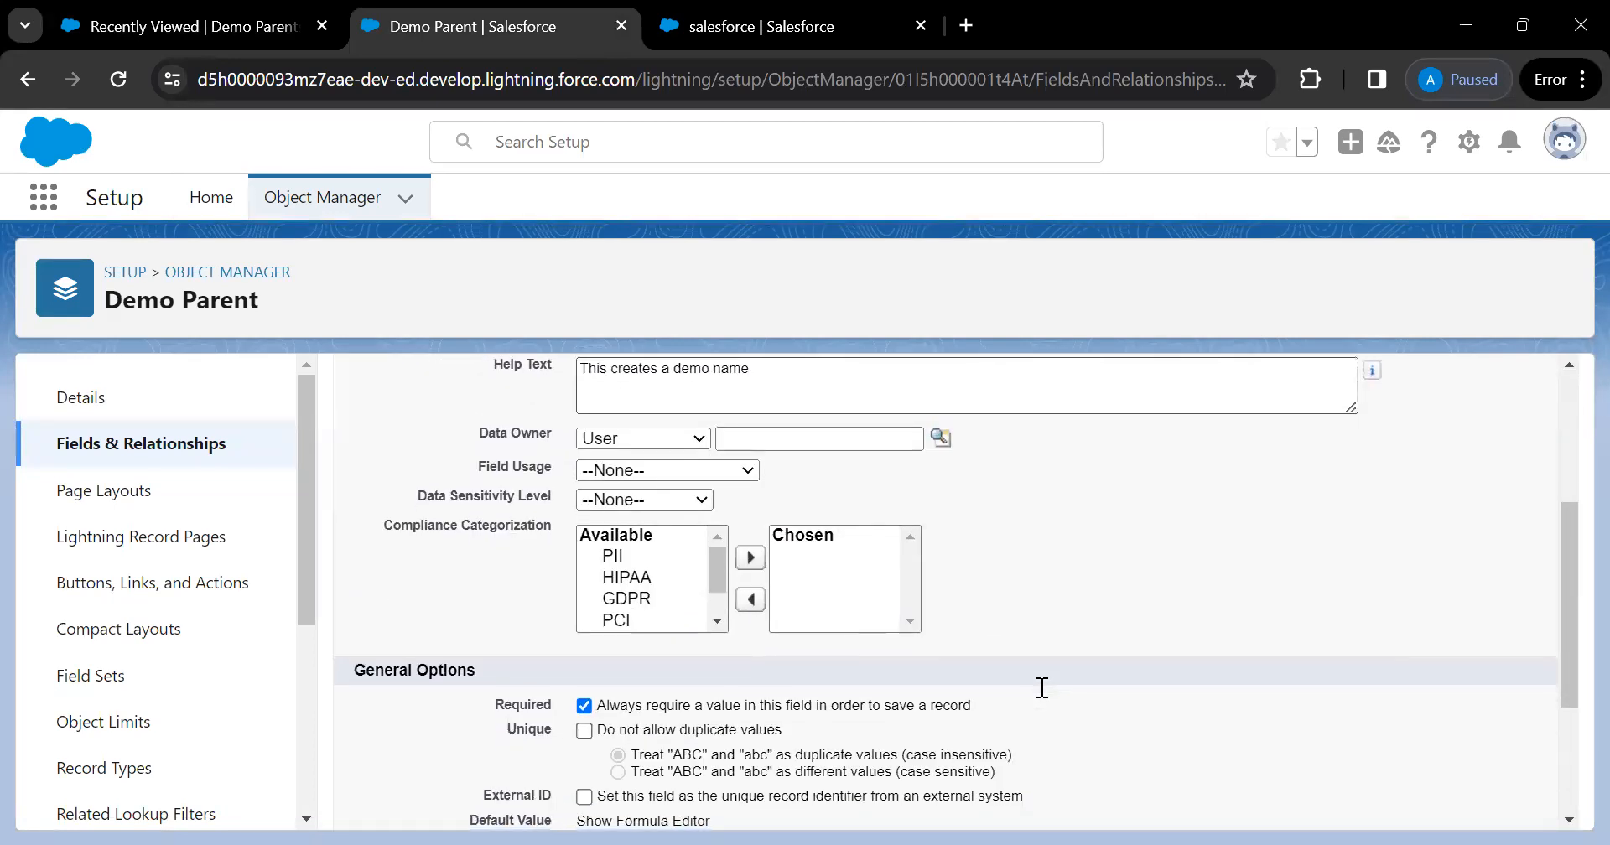
{"action": "scroll", "coordinate": [1042, 687], "scroll_direction": "down", "scroll_amount": 3}
{"action": "scroll", "coordinate": [1043, 688], "scroll_direction": "up", "scroll_amount": 6}
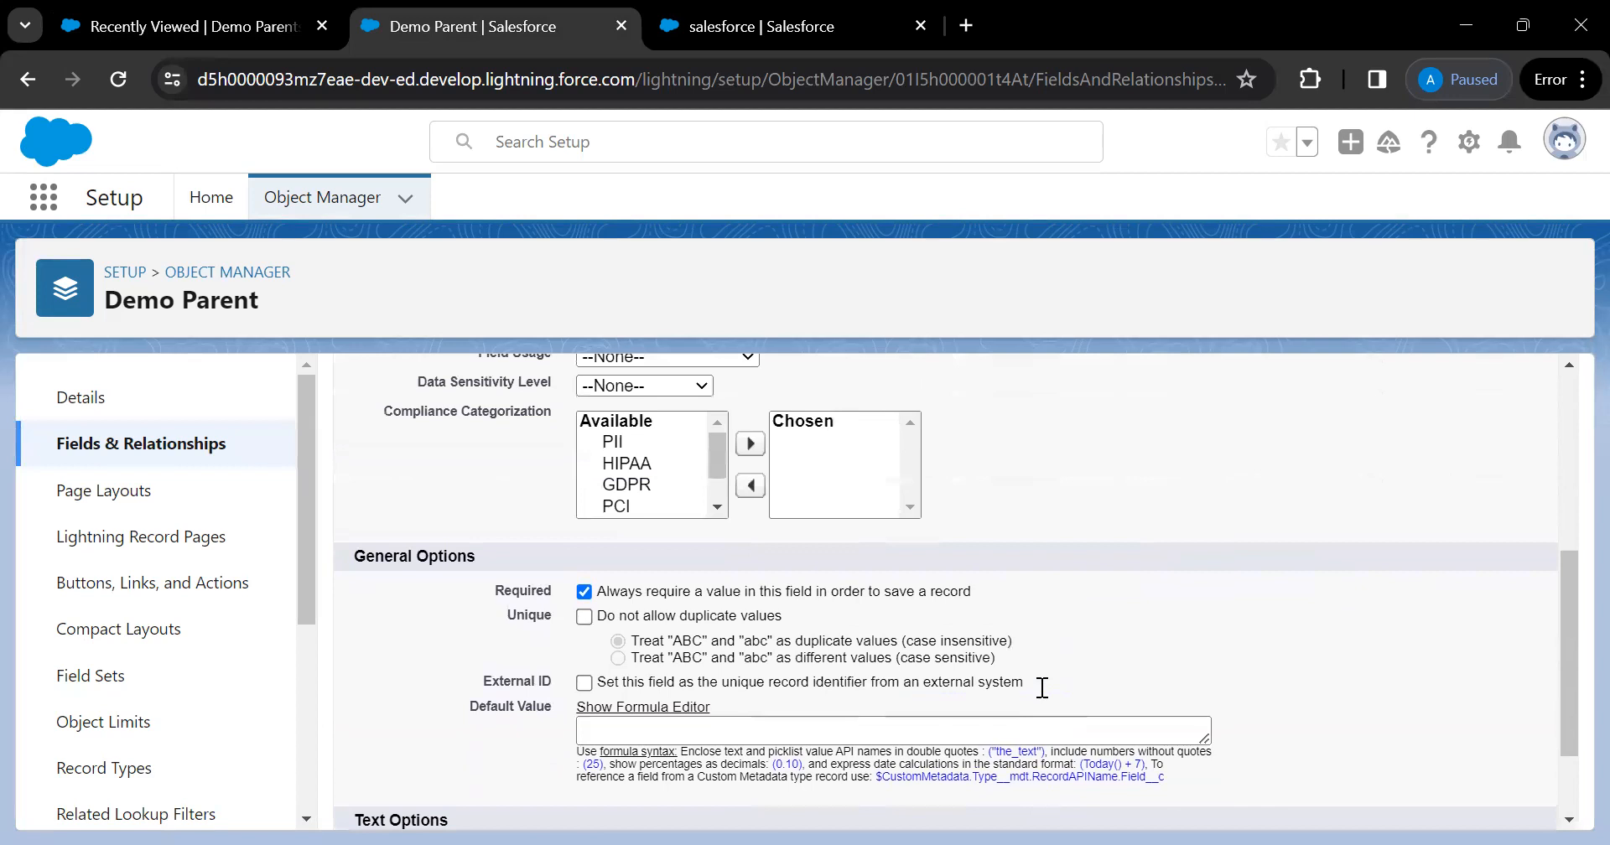
{"action": "scroll", "coordinate": [723, 511], "scroll_direction": "down", "scroll_amount": 5}
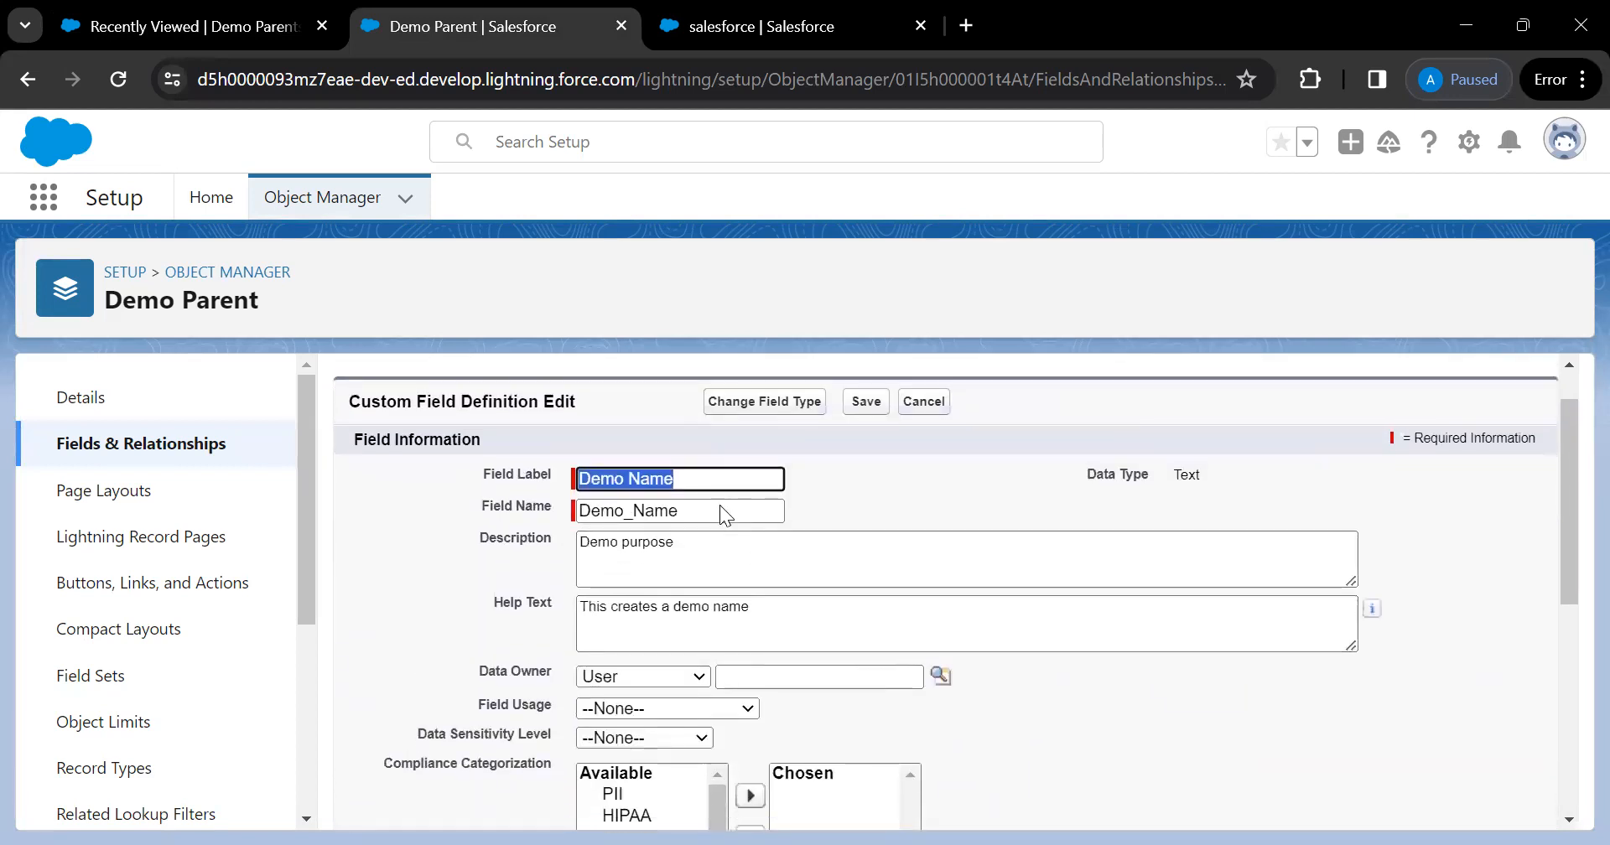
{"action": "scroll", "coordinate": [715, 556], "scroll_direction": "down", "scroll_amount": 1}
{"action": "scroll", "coordinate": [715, 555], "scroll_direction": "down", "scroll_amount": 1}
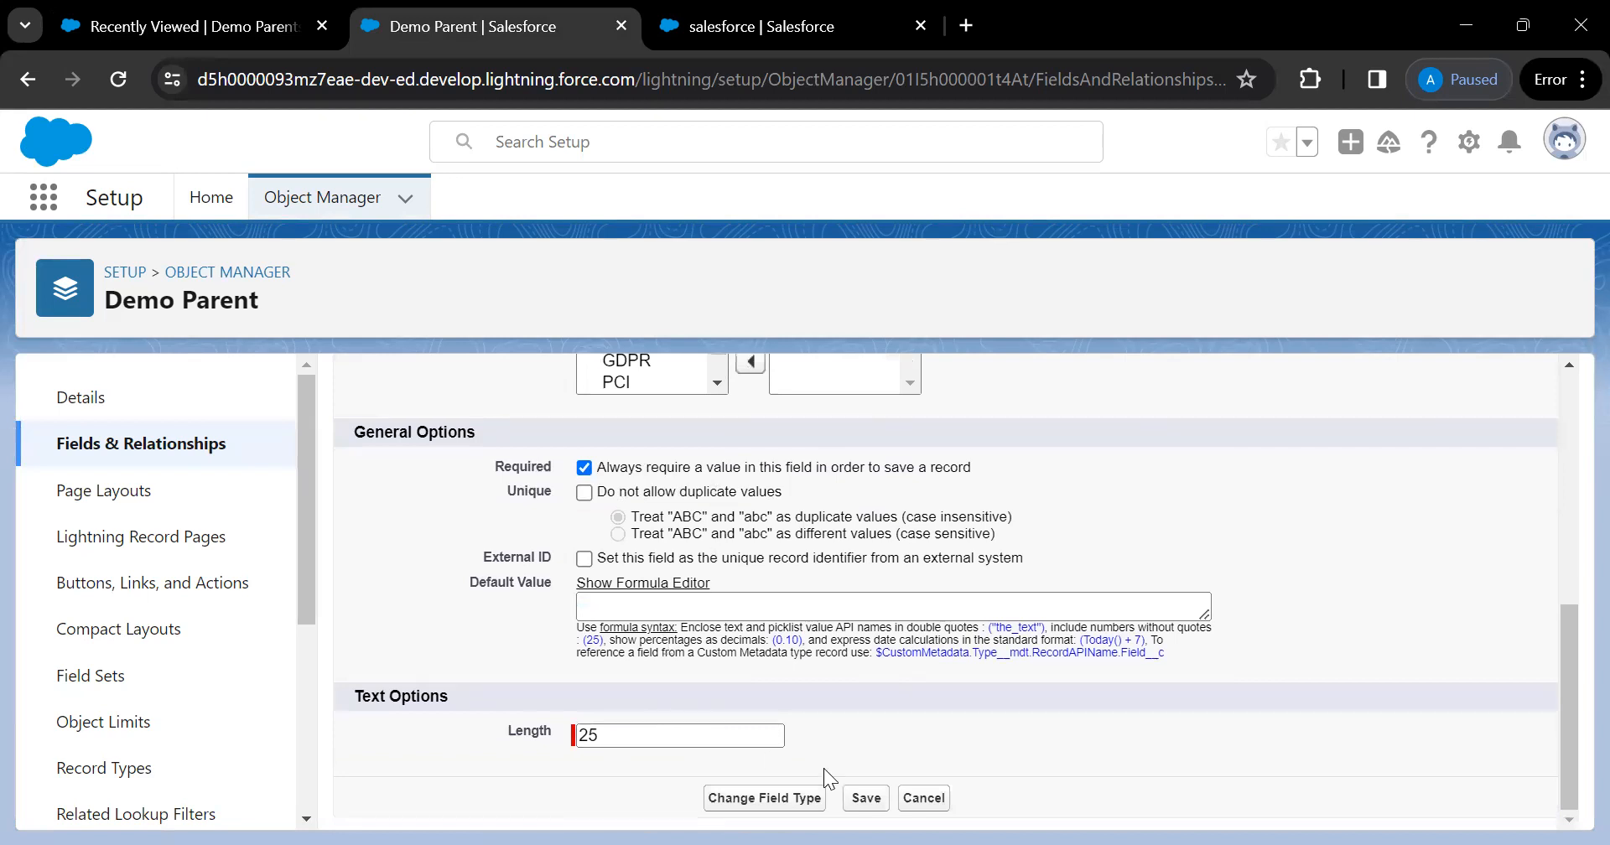
{"action": "scroll", "coordinate": [712, 736], "scroll_direction": "up", "scroll_amount": 6}
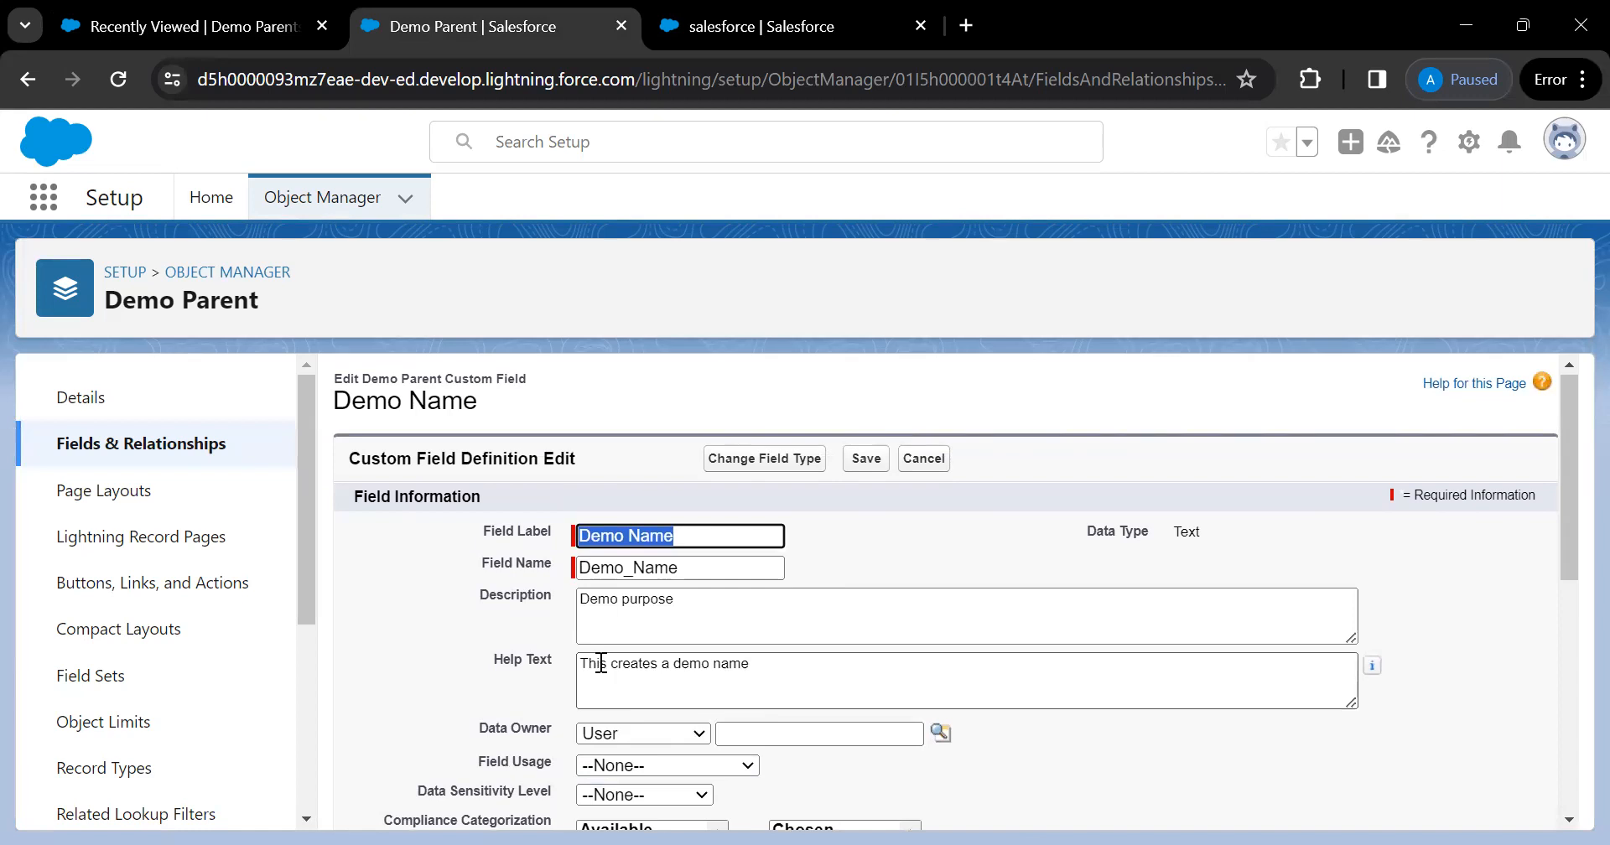
{"action": "left_click", "coordinate": [230, 41]}
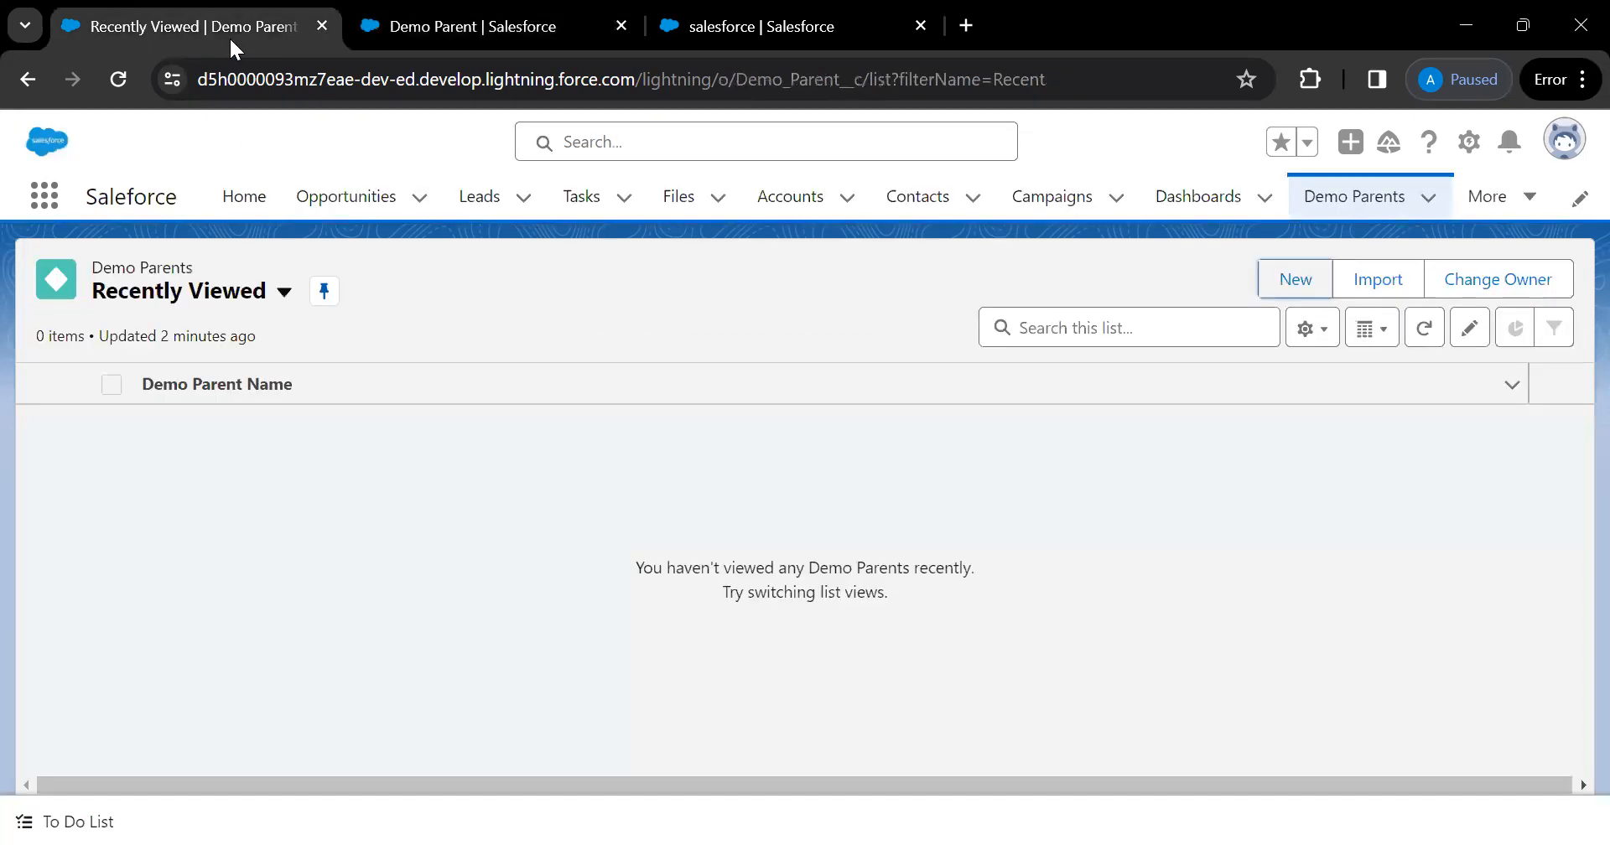
{"action": "left_click", "coordinate": [118, 78]}
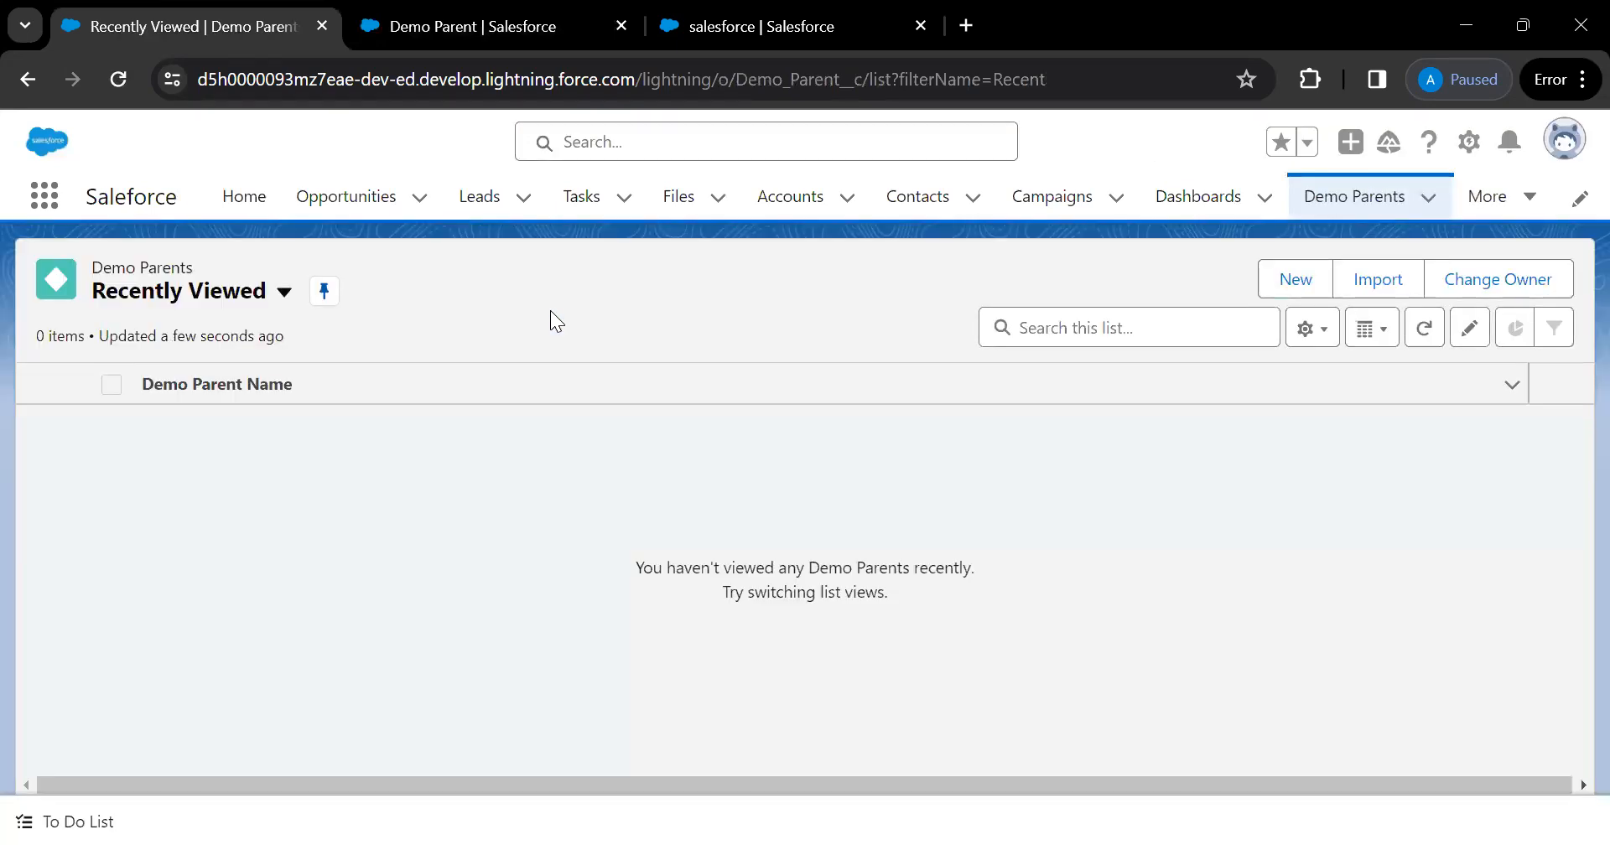
Open a new Demo Parent form showing only Demo Parent Name, then return to Demo Name's edit page
{"action": "left_click", "coordinate": [1293, 285]}
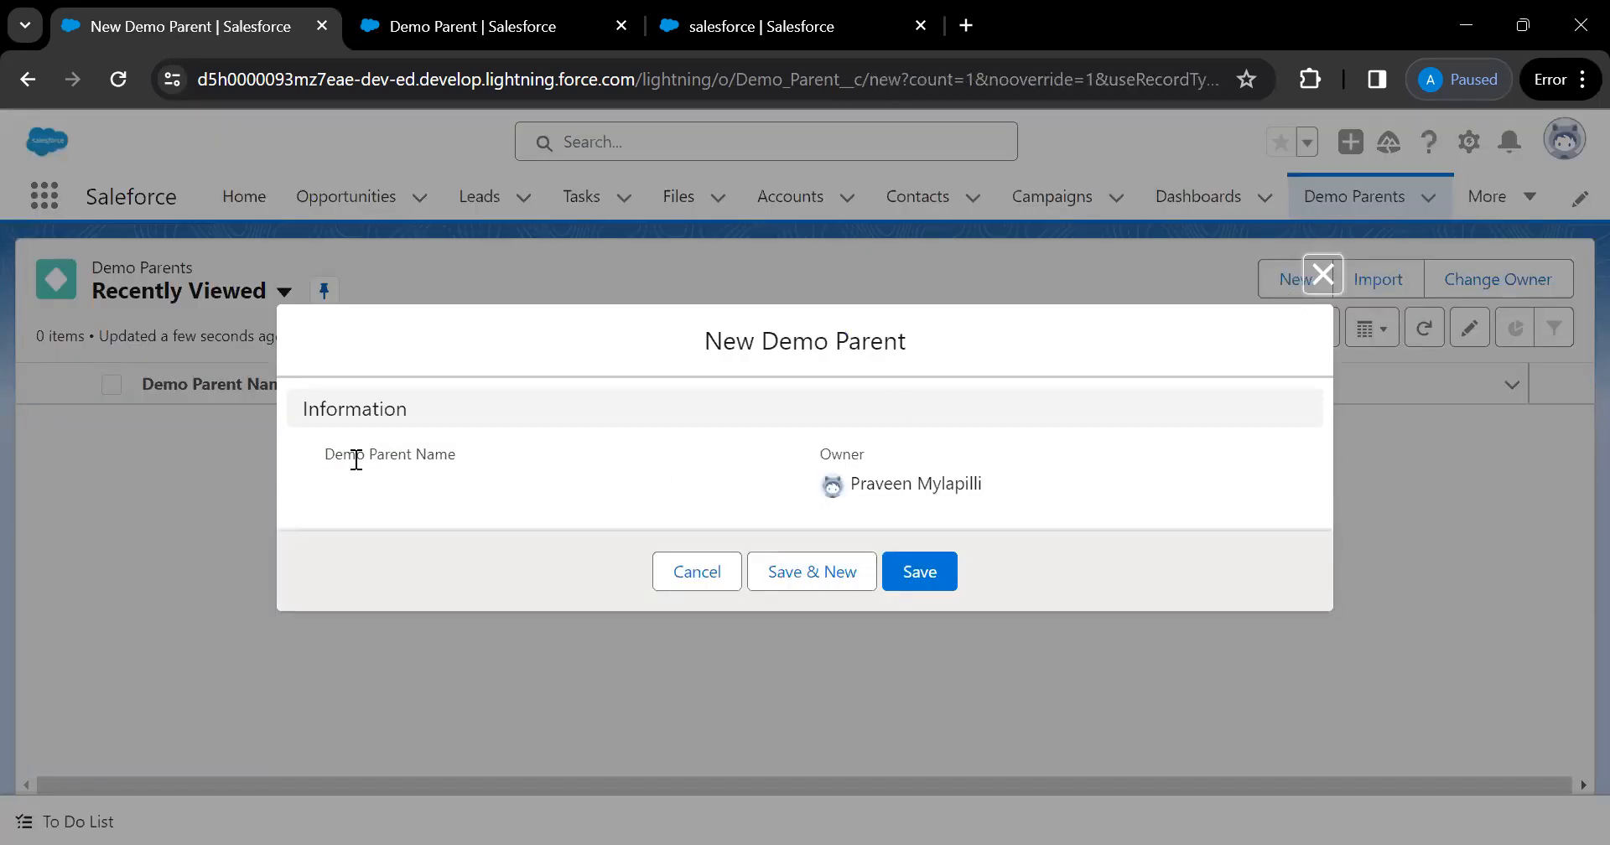
{"action": "left_click_drag", "start_coordinate": [333, 454], "coordinate": [469, 490]}
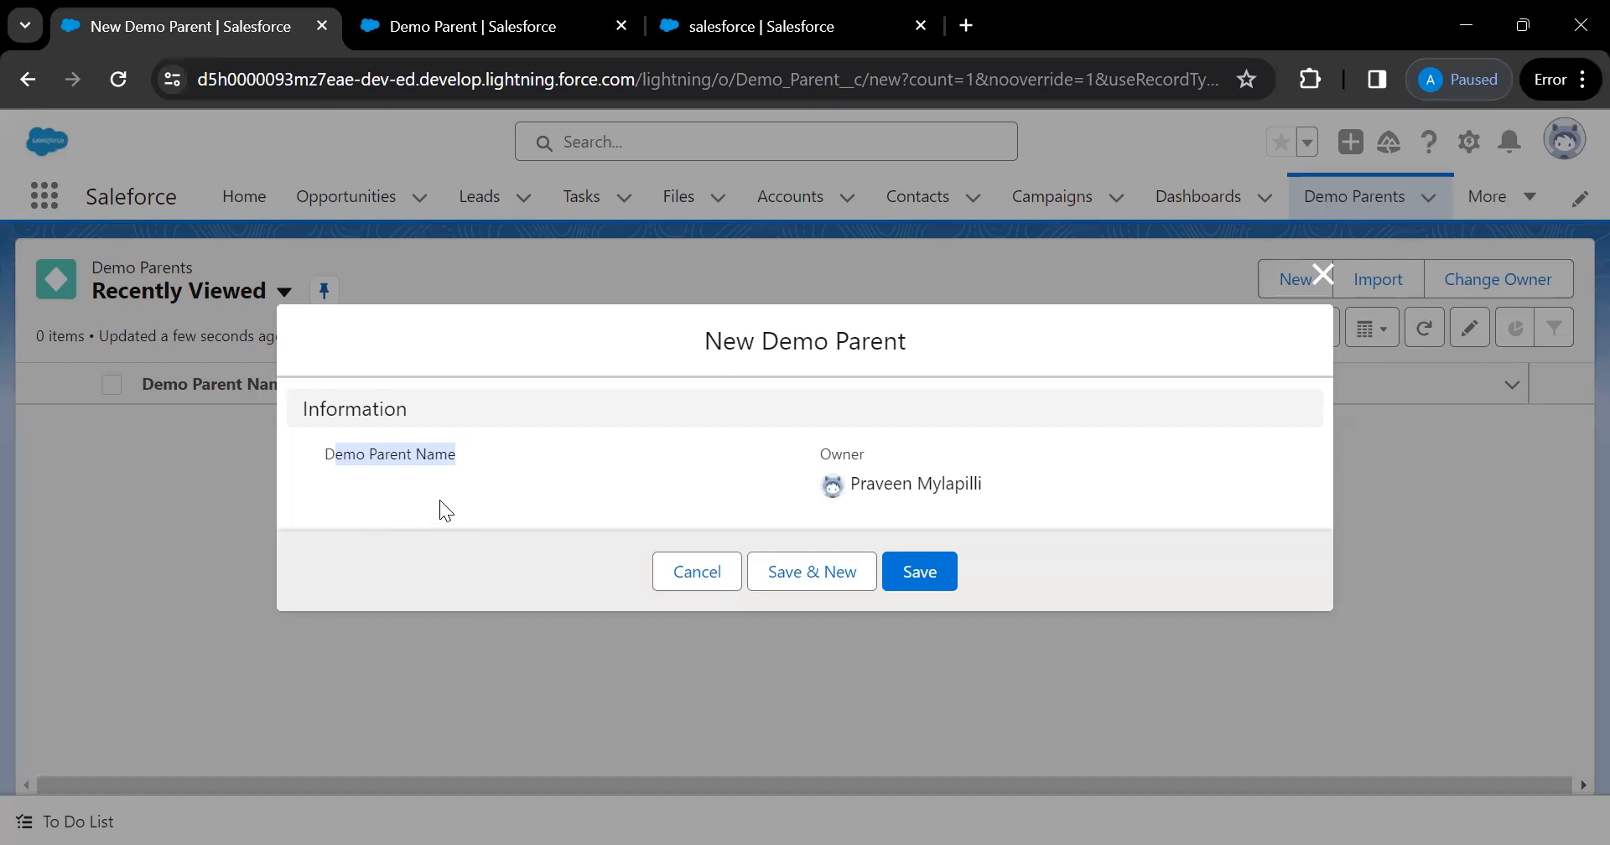
{"action": "left_click", "coordinate": [486, 32]}
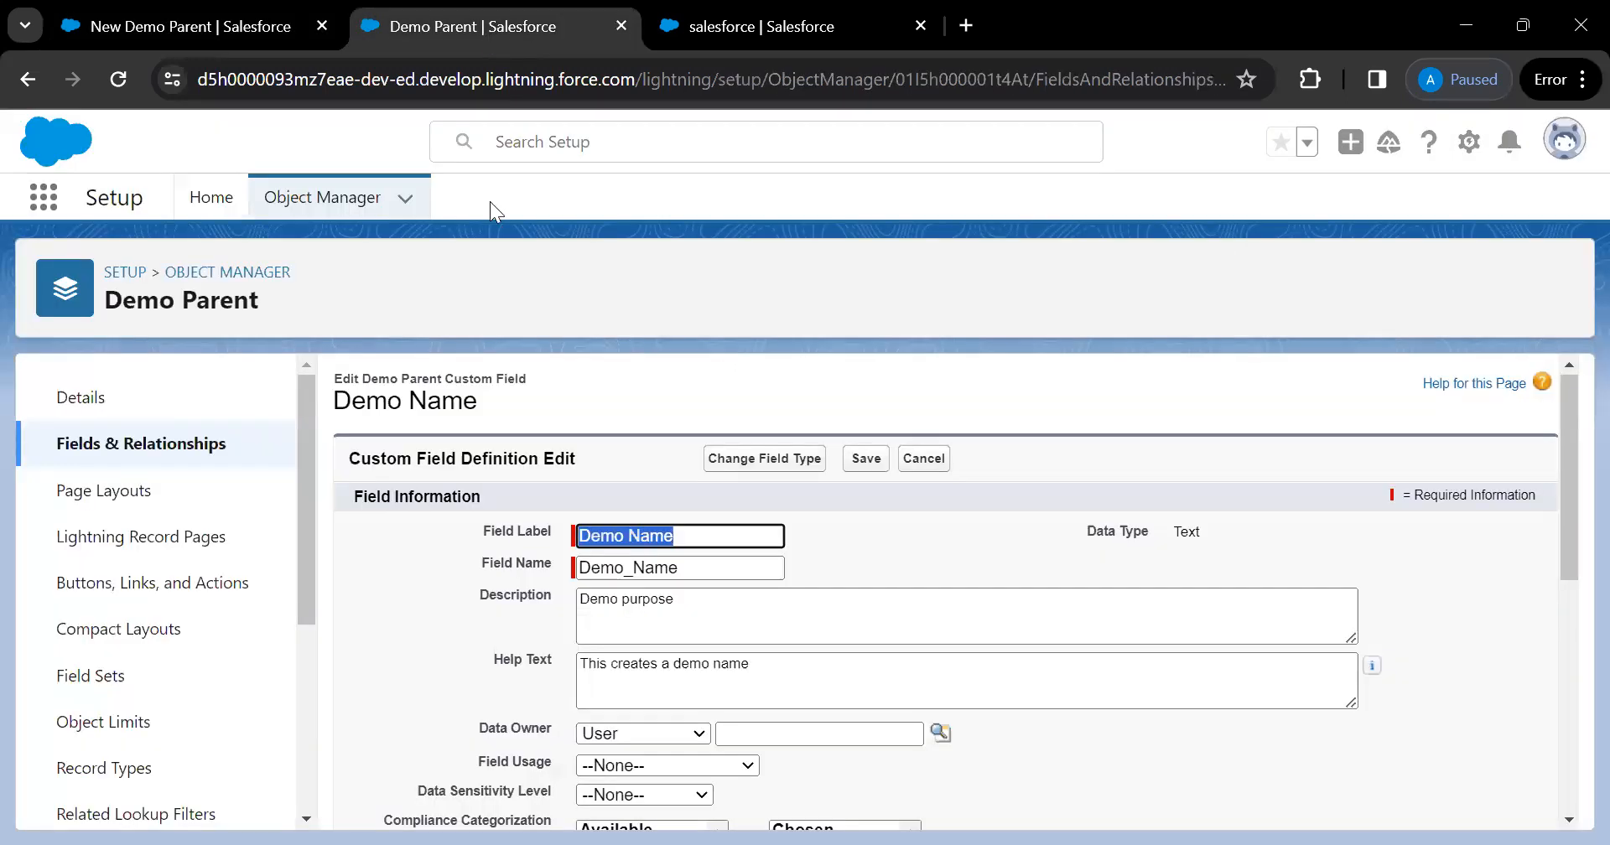
Save Demo Name with Required unticked and go back to Demo Parent's fields list
{"action": "scroll", "coordinate": [936, 680], "scroll_direction": "down", "scroll_amount": 1}
{"action": "scroll", "coordinate": [939, 682], "scroll_direction": "down", "scroll_amount": 1}
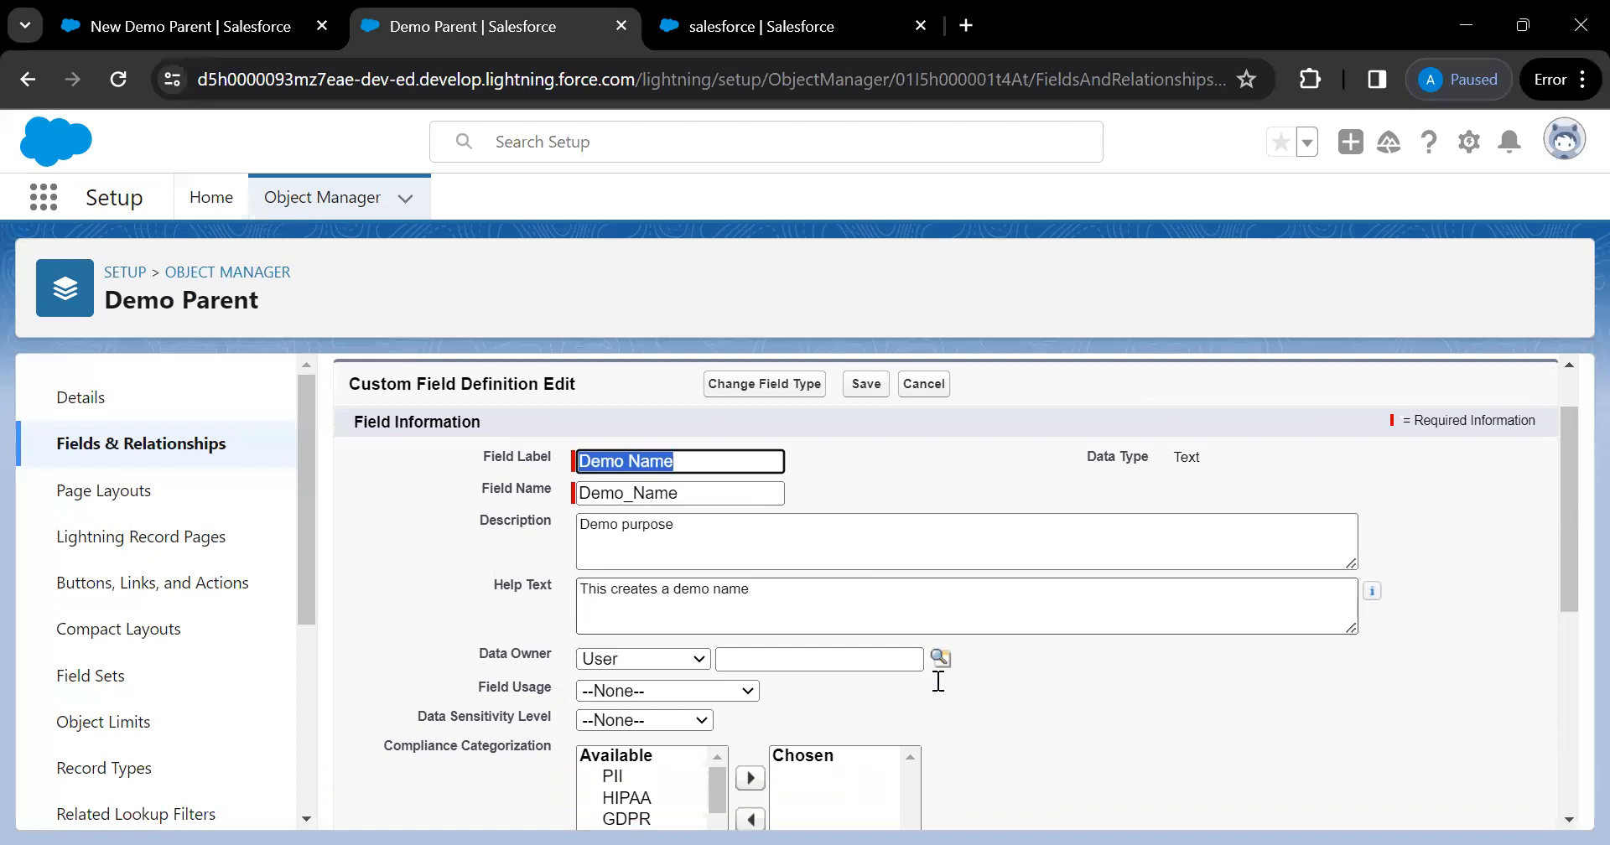
{"action": "scroll", "coordinate": [938, 681], "scroll_direction": "down", "scroll_amount": 1}
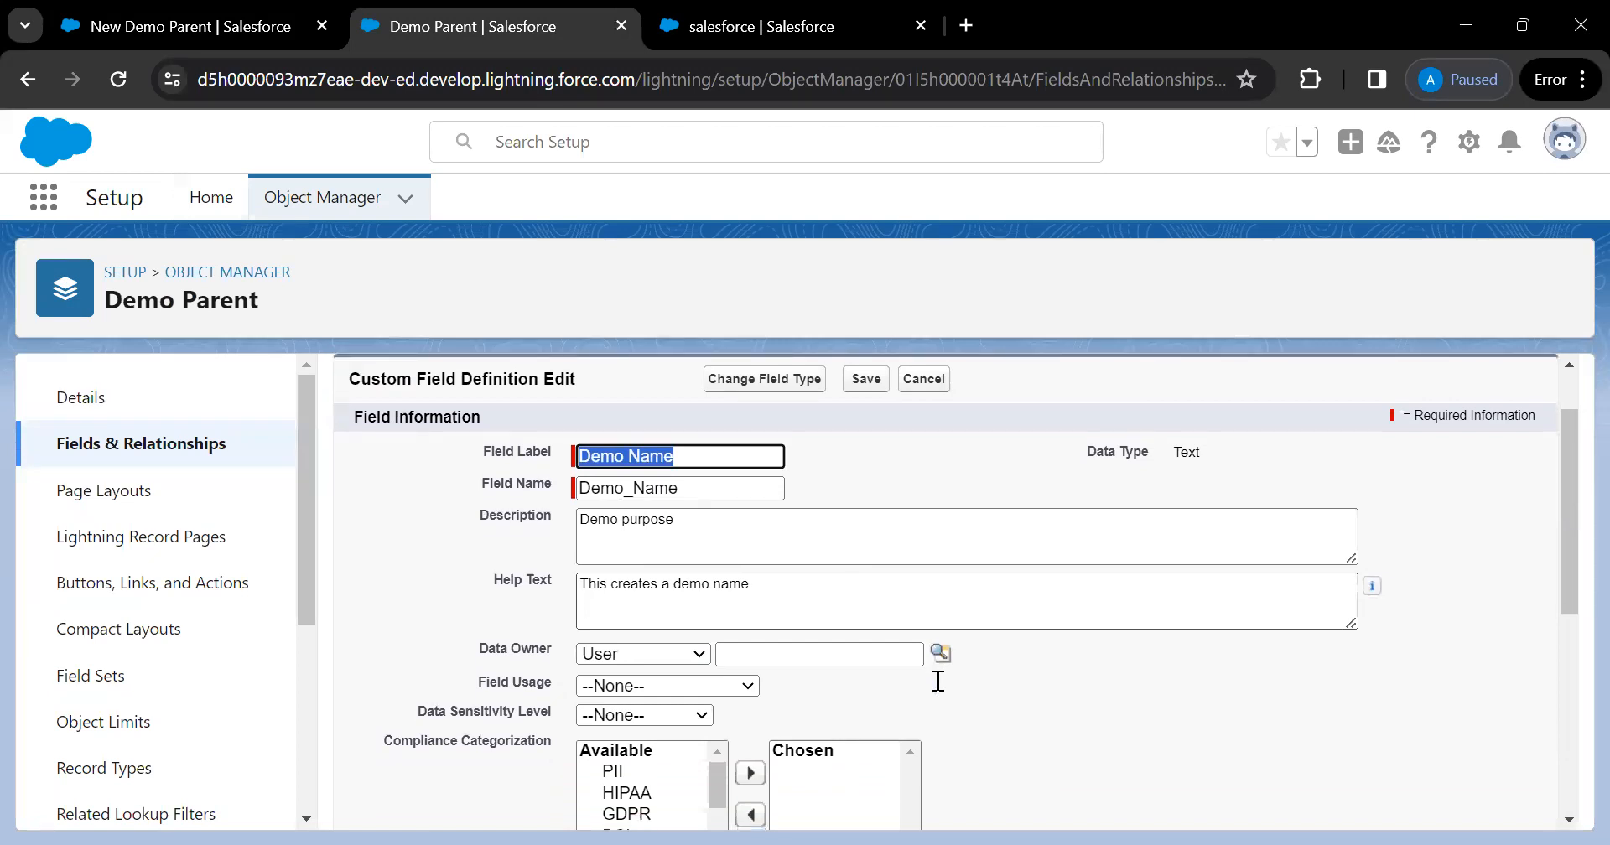
{"action": "scroll", "coordinate": [938, 682], "scroll_direction": "down", "scroll_amount": 1}
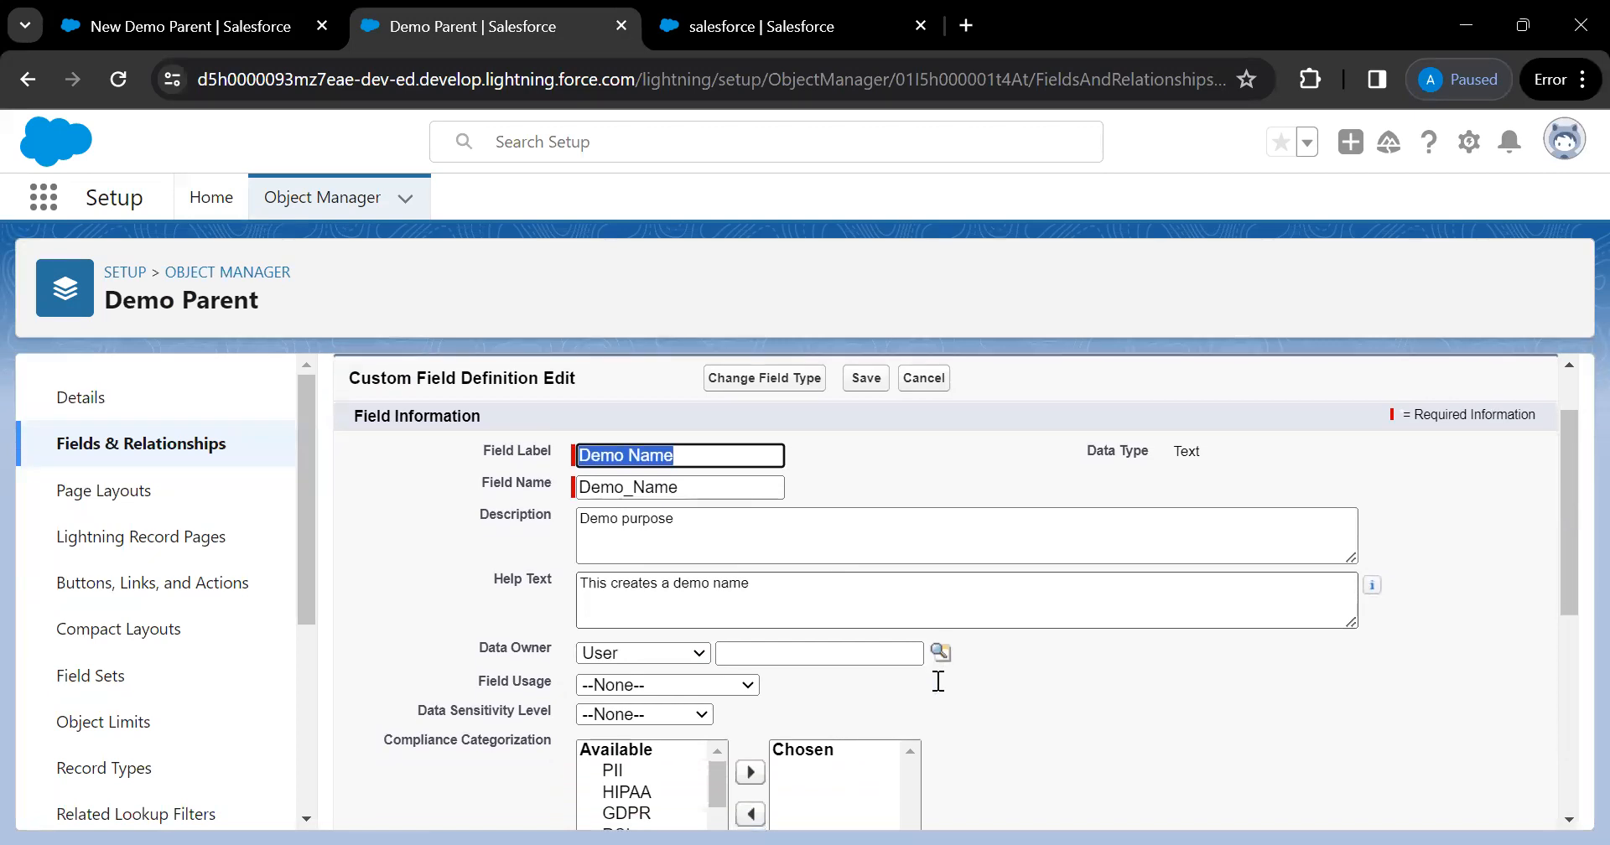
{"action": "scroll", "coordinate": [939, 681], "scroll_direction": "down", "scroll_amount": 5}
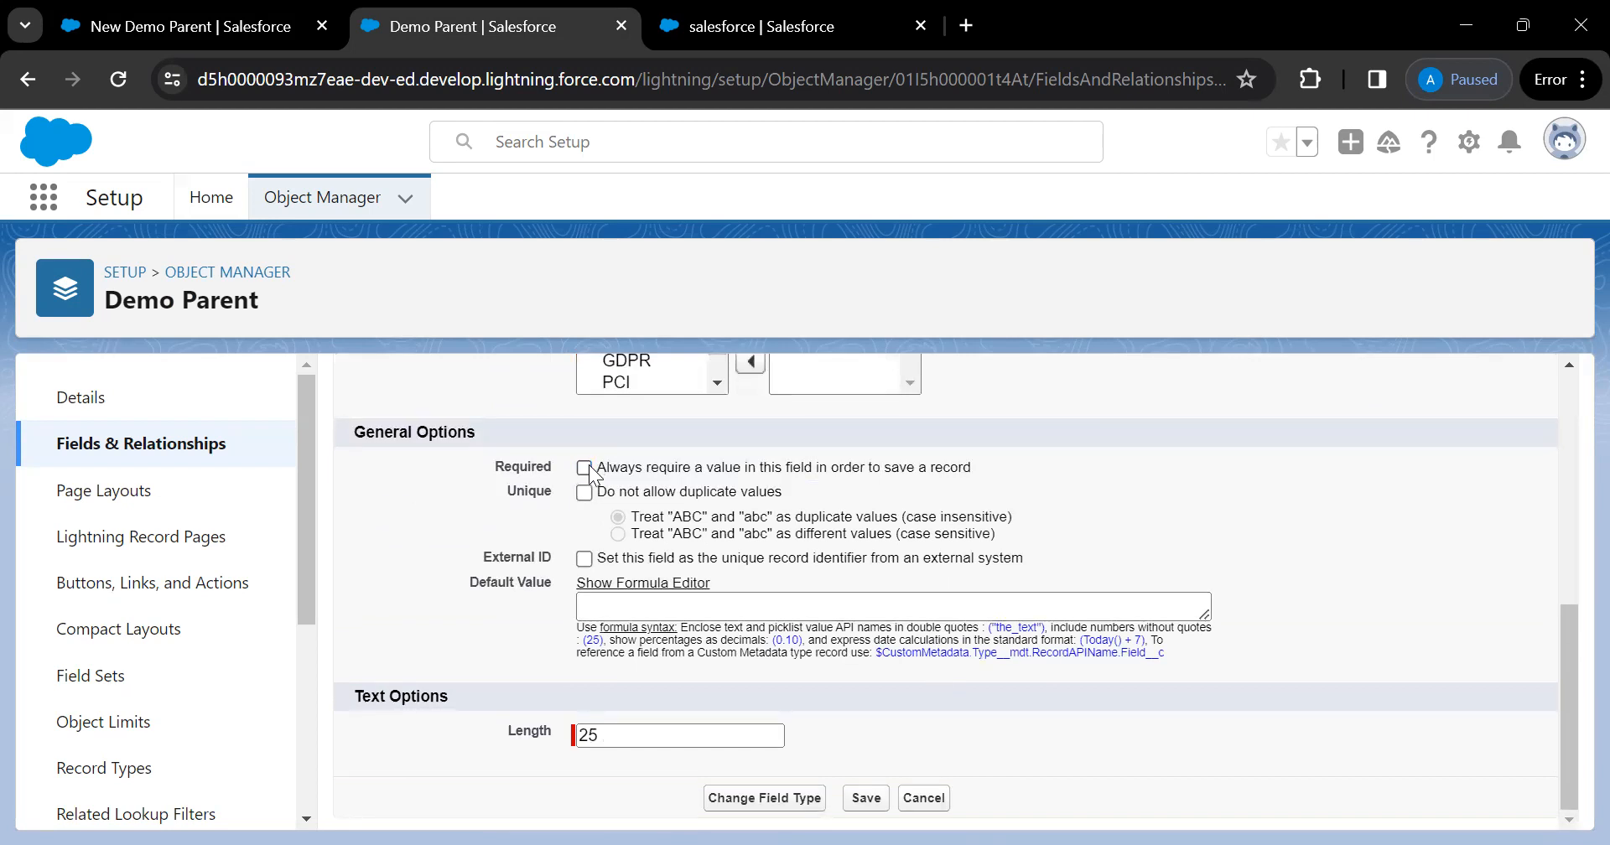
{"action": "scroll", "coordinate": [887, 581], "scroll_direction": "up", "scroll_amount": 15}
{"action": "left_click", "coordinate": [868, 463]}
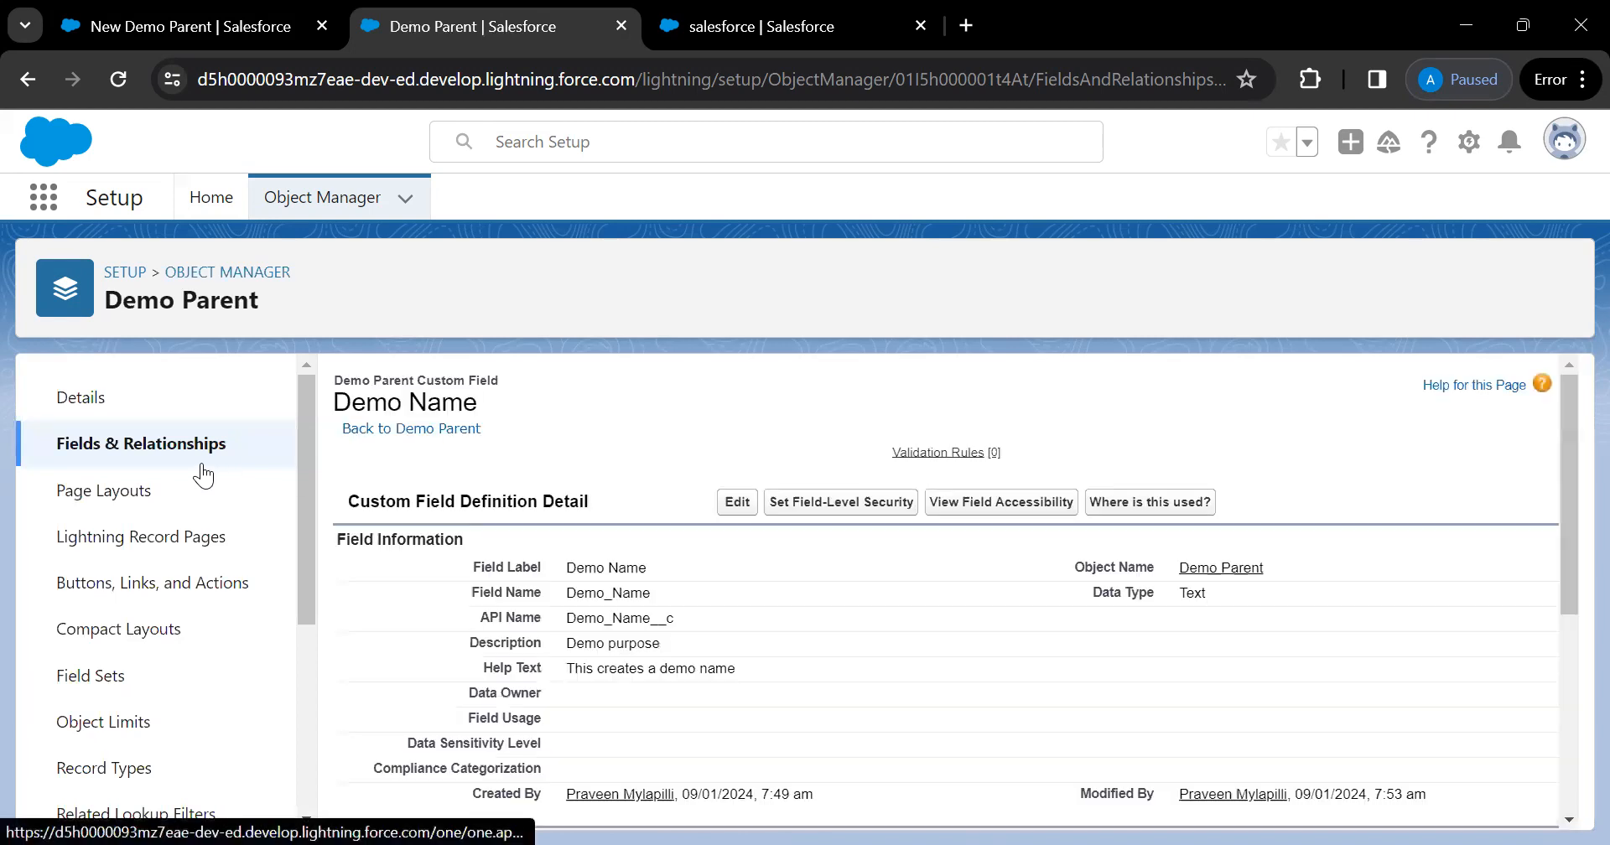
{"action": "left_click", "coordinate": [160, 443]}
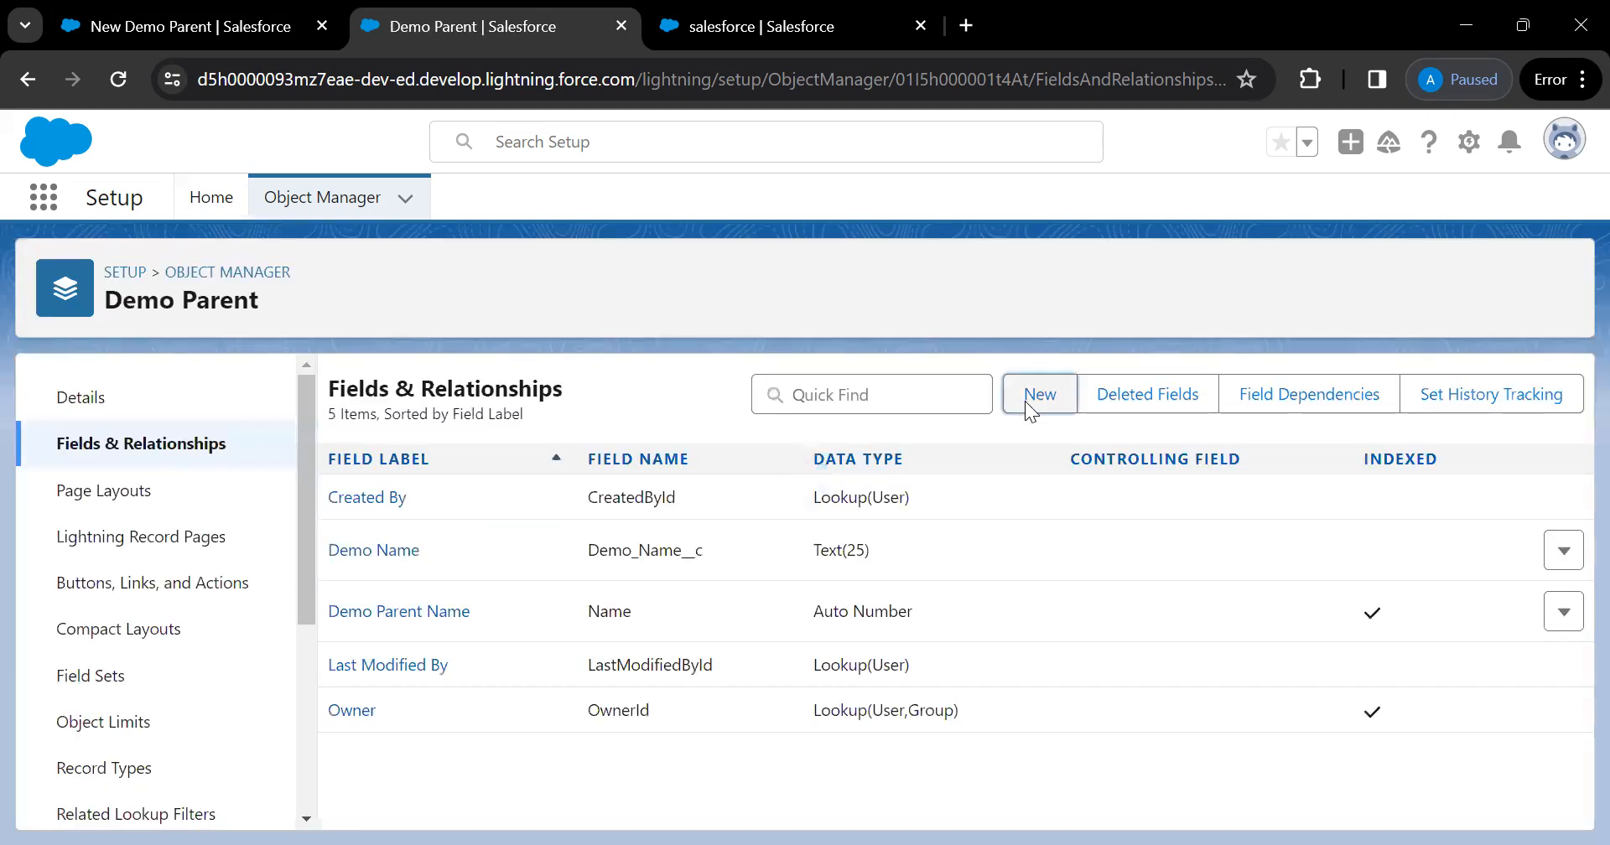
Start a new custom field on Demo Parent with the Text data type
{"action": "left_click", "coordinate": [1026, 404]}
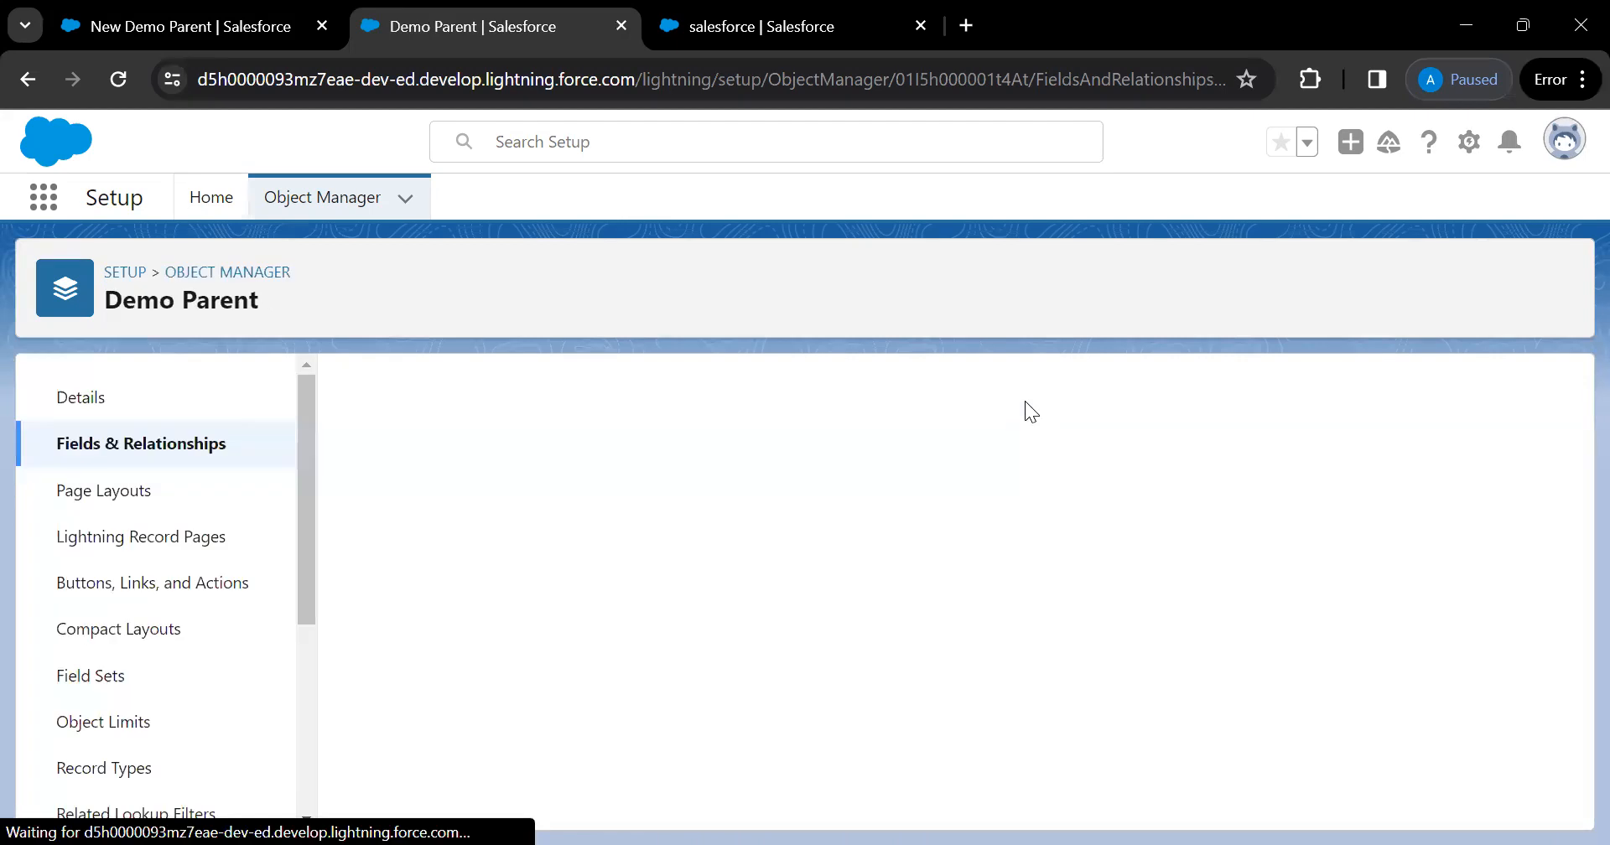
{"action": "scroll", "coordinate": [568, 736], "scroll_direction": "down", "scroll_amount": 3}
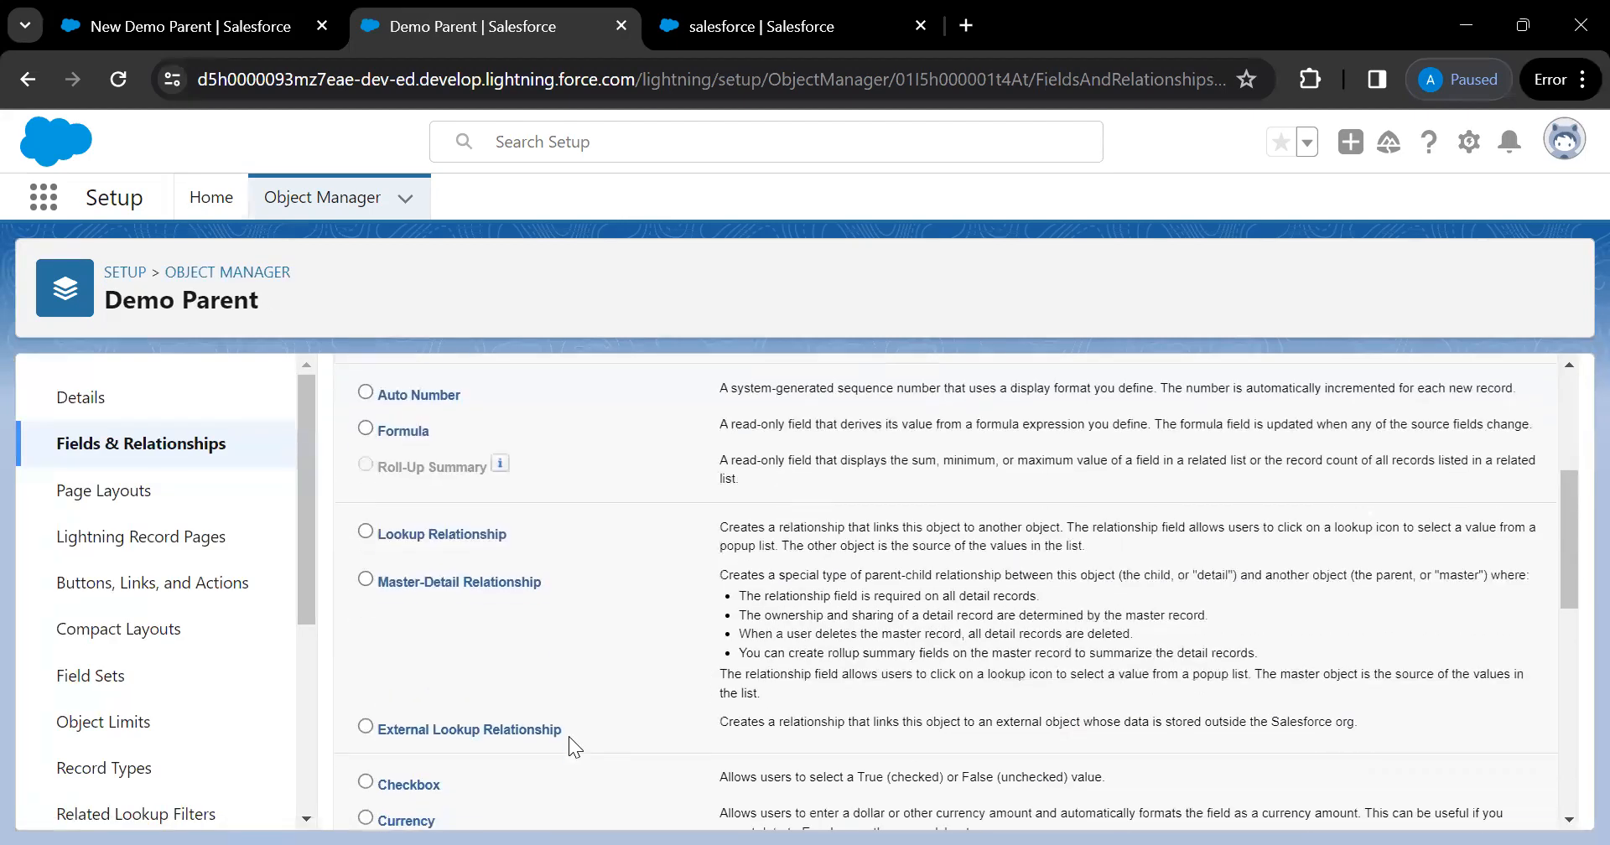
{"action": "scroll", "coordinate": [569, 736], "scroll_direction": "down", "scroll_amount": 5}
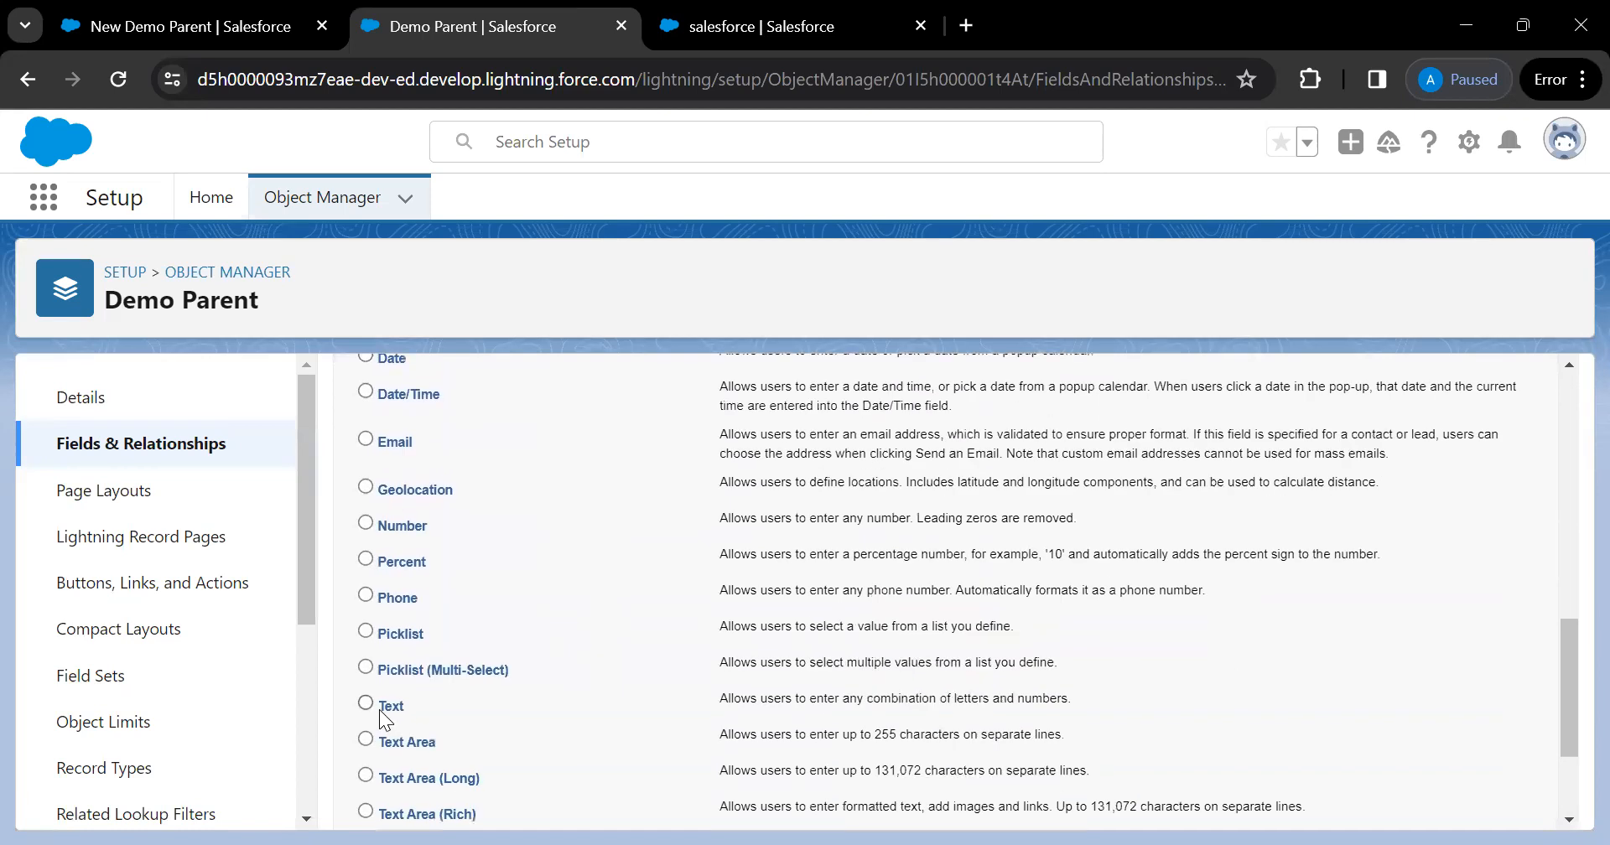
{"action": "left_click", "coordinate": [365, 702]}
{"action": "scroll", "coordinate": [1032, 670], "scroll_direction": "up", "scroll_amount": 8}
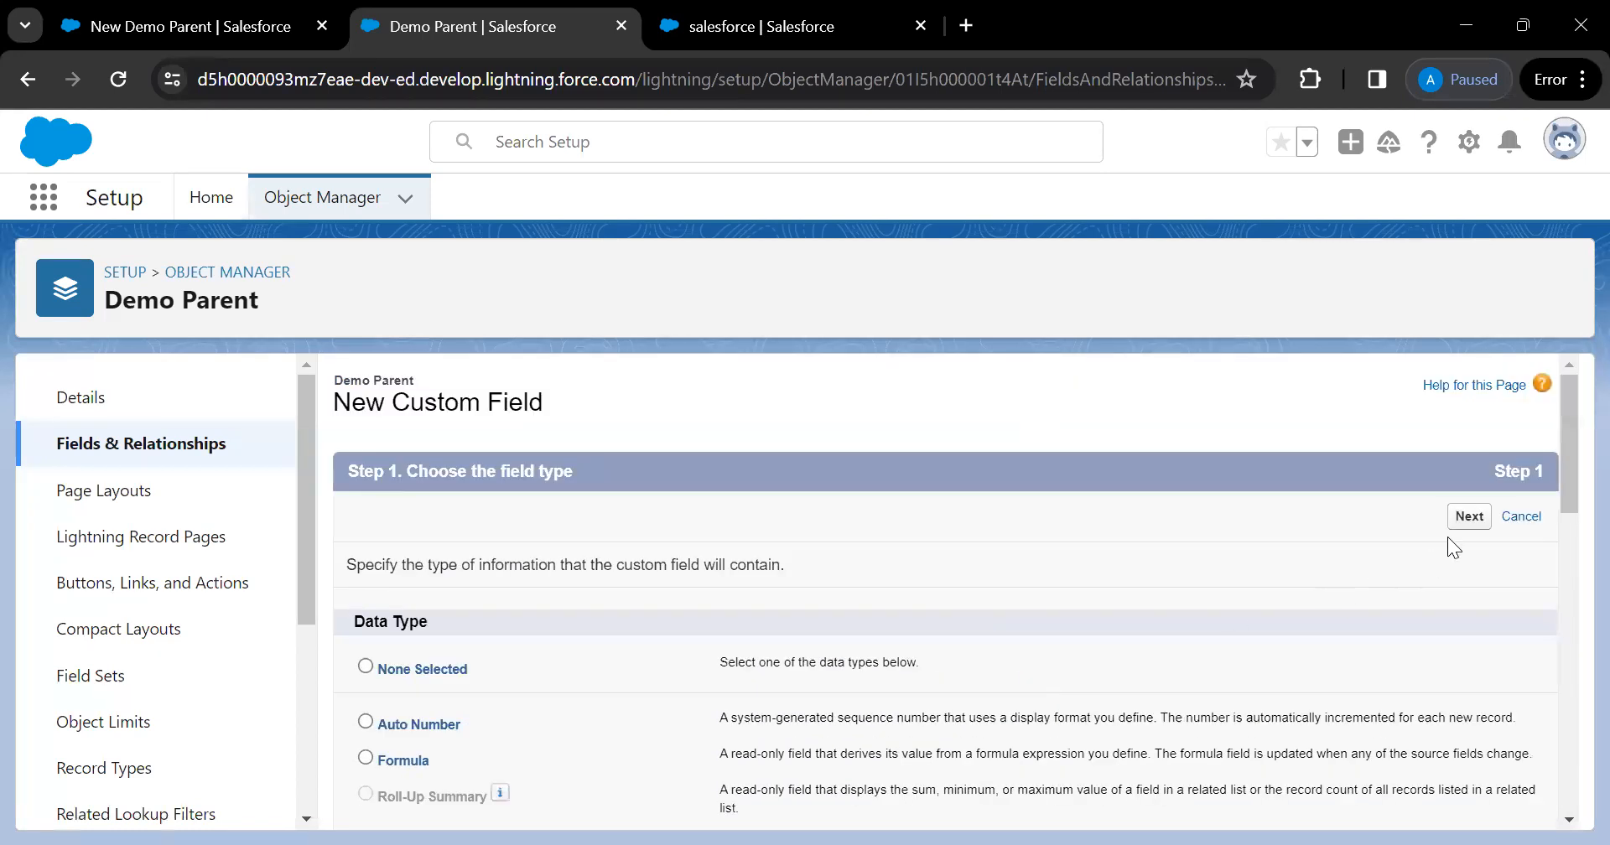
{"action": "left_click", "coordinate": [1472, 517]}
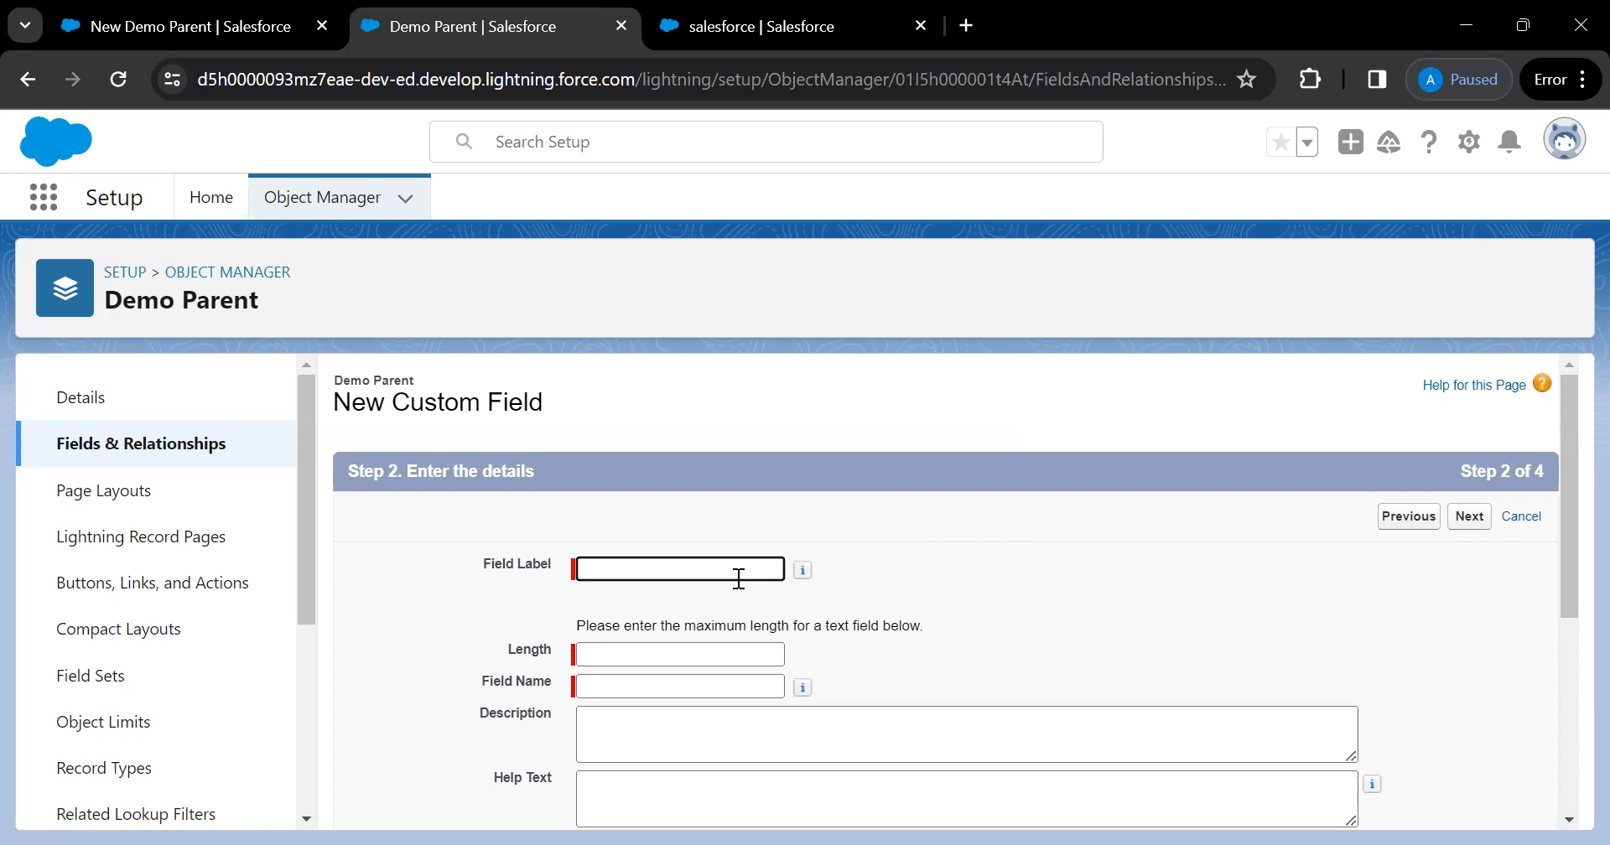
Label the field 'Name', let the field name auto-fill, and set its length to 15
{"action": "type", "text": "Nan"}
{"action": "key", "text": "BackSpace"}
{"action": "type", "text": "me"}
{"action": "left_click", "coordinate": [995, 609]}
{"action": "left_click", "coordinate": [681, 652]}
{"action": "type", "text": "1"}
{"action": "type", "text": "8"}
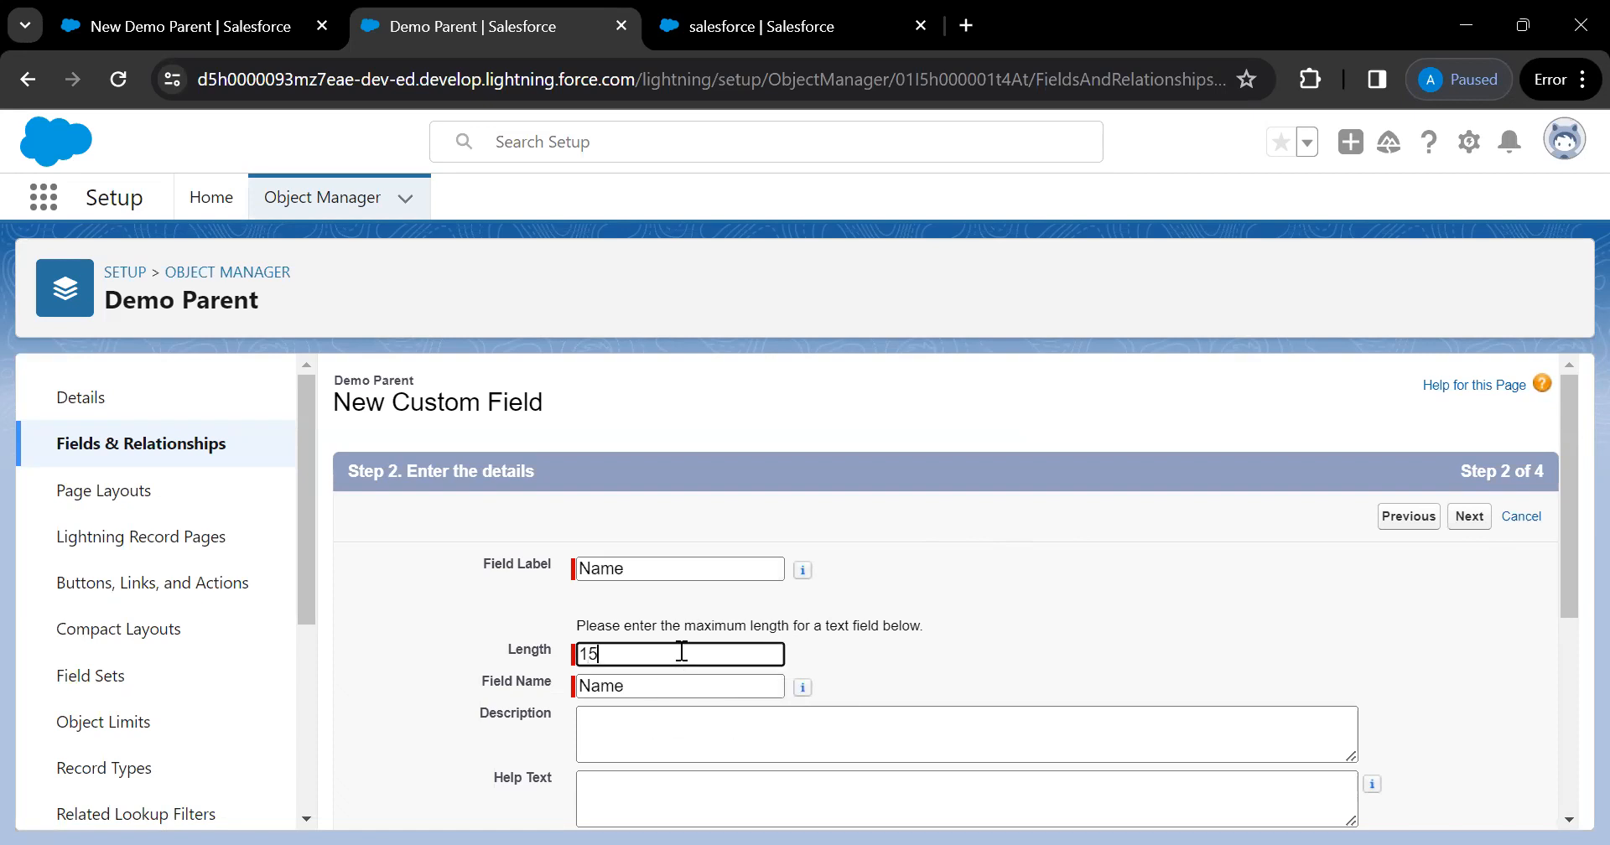
{"action": "scroll", "coordinate": [914, 646], "scroll_direction": "down", "scroll_amount": 5}
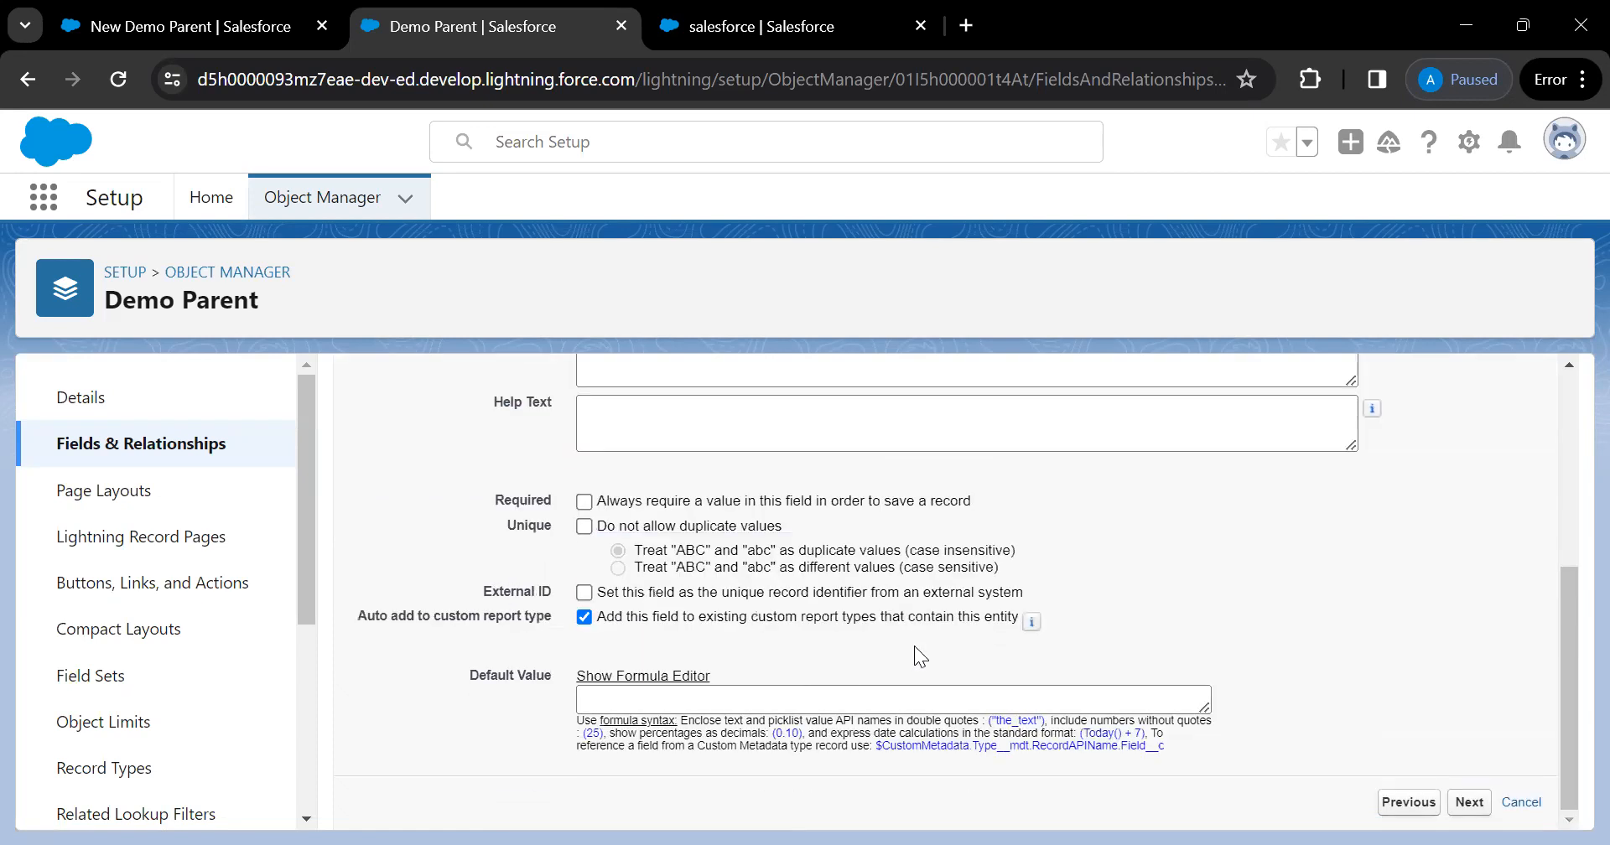
{"action": "left_click", "coordinate": [1479, 807]}
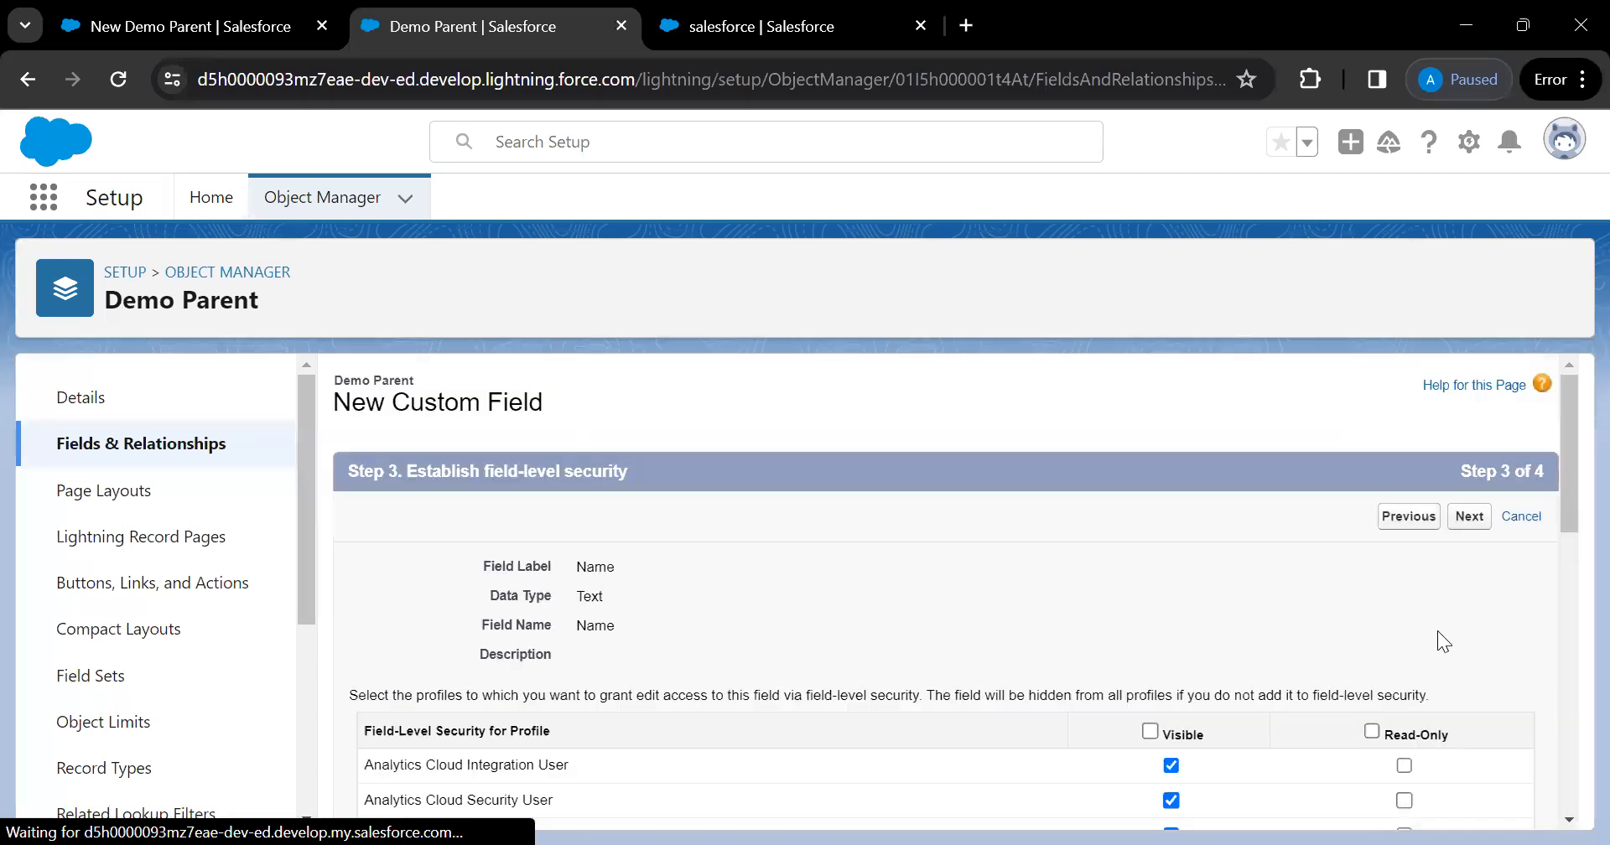
Keep the default field-level security for all profiles
{"action": "scroll", "coordinate": [1147, 590], "scroll_direction": "down", "scroll_amount": 4}
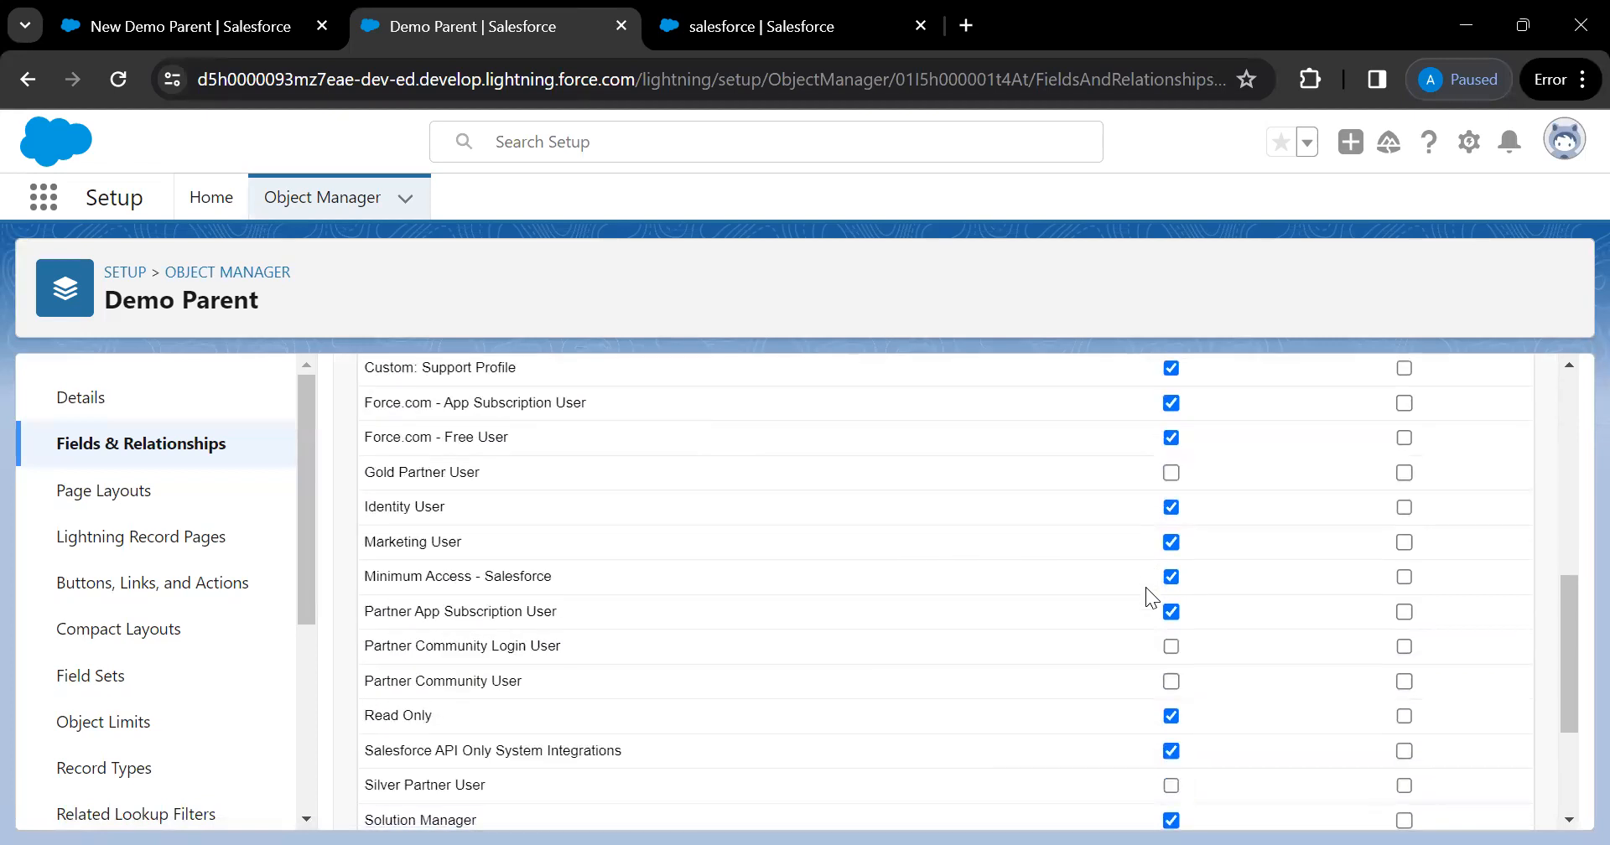
{"action": "scroll", "coordinate": [1146, 587], "scroll_direction": "down", "scroll_amount": 3}
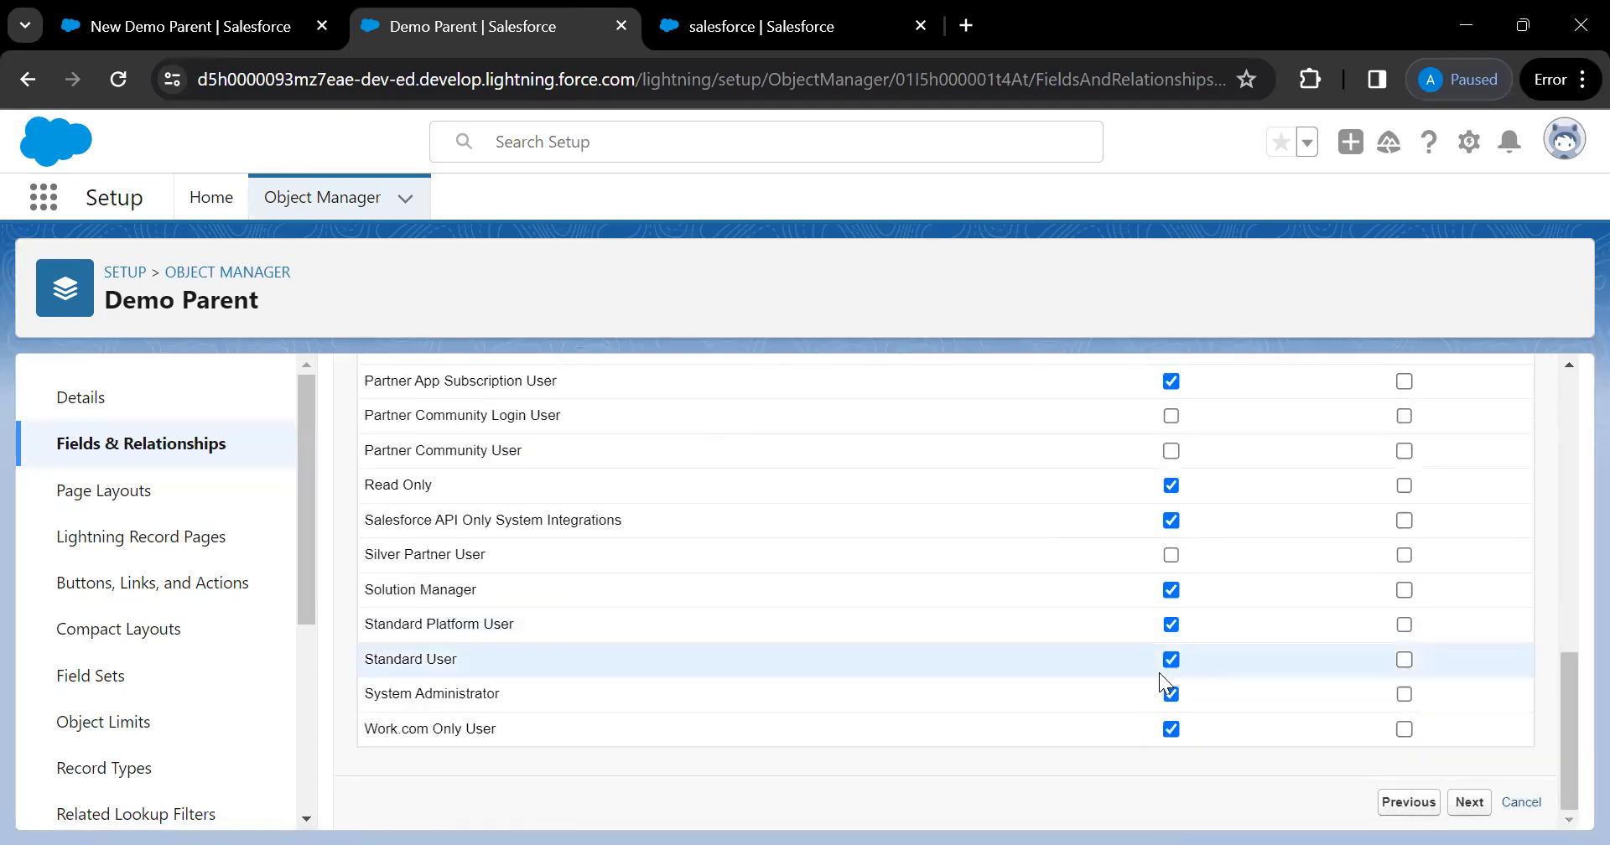
{"action": "scroll", "coordinate": [1165, 681], "scroll_direction": "up", "scroll_amount": 10}
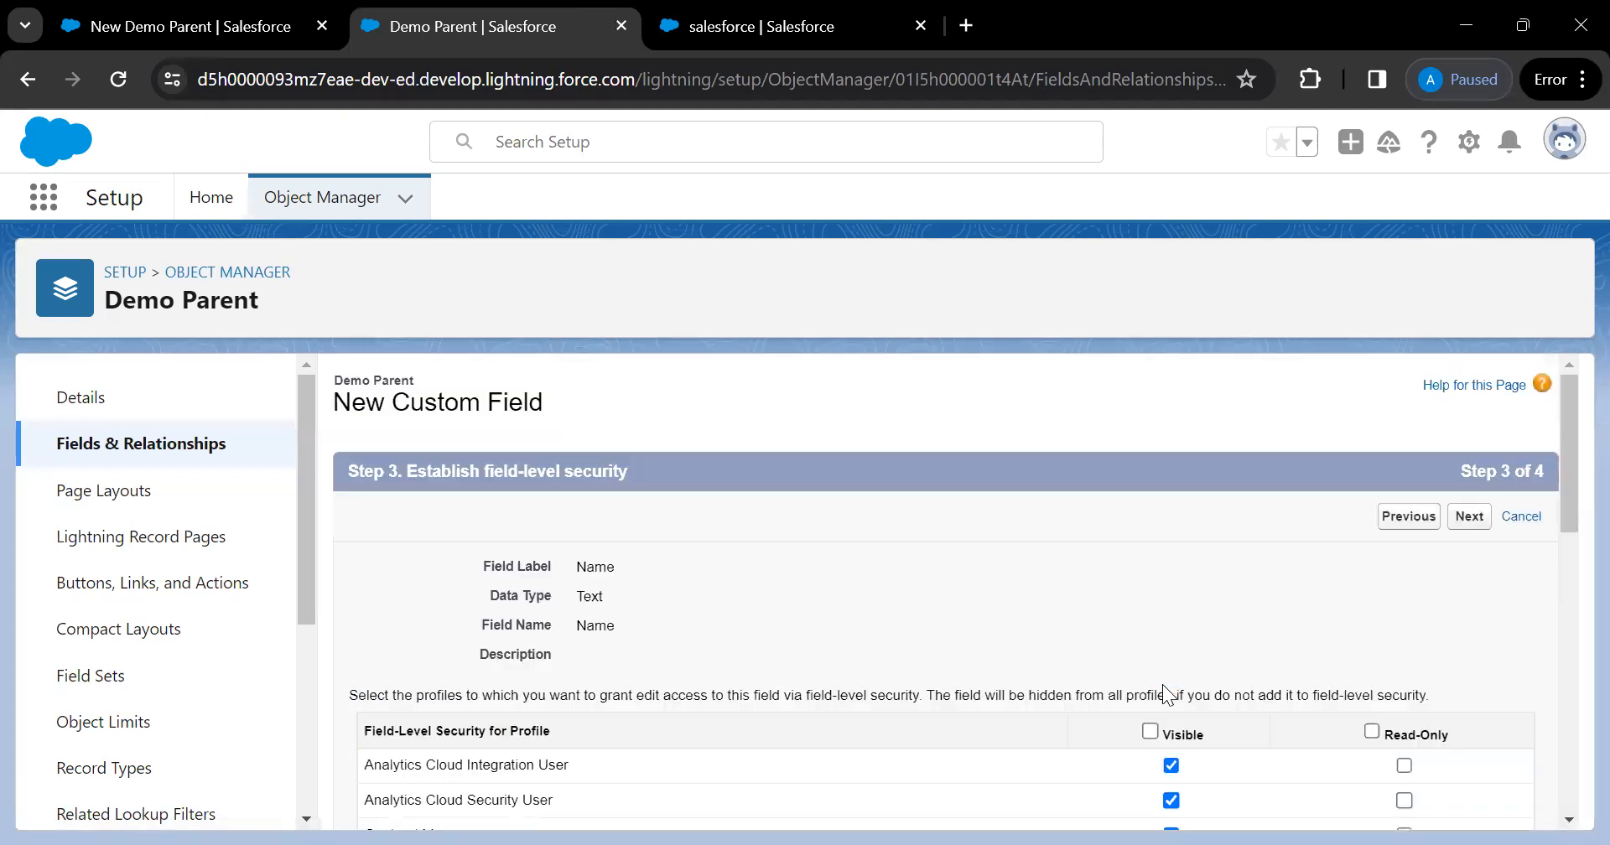
{"action": "left_click", "coordinate": [1476, 521]}
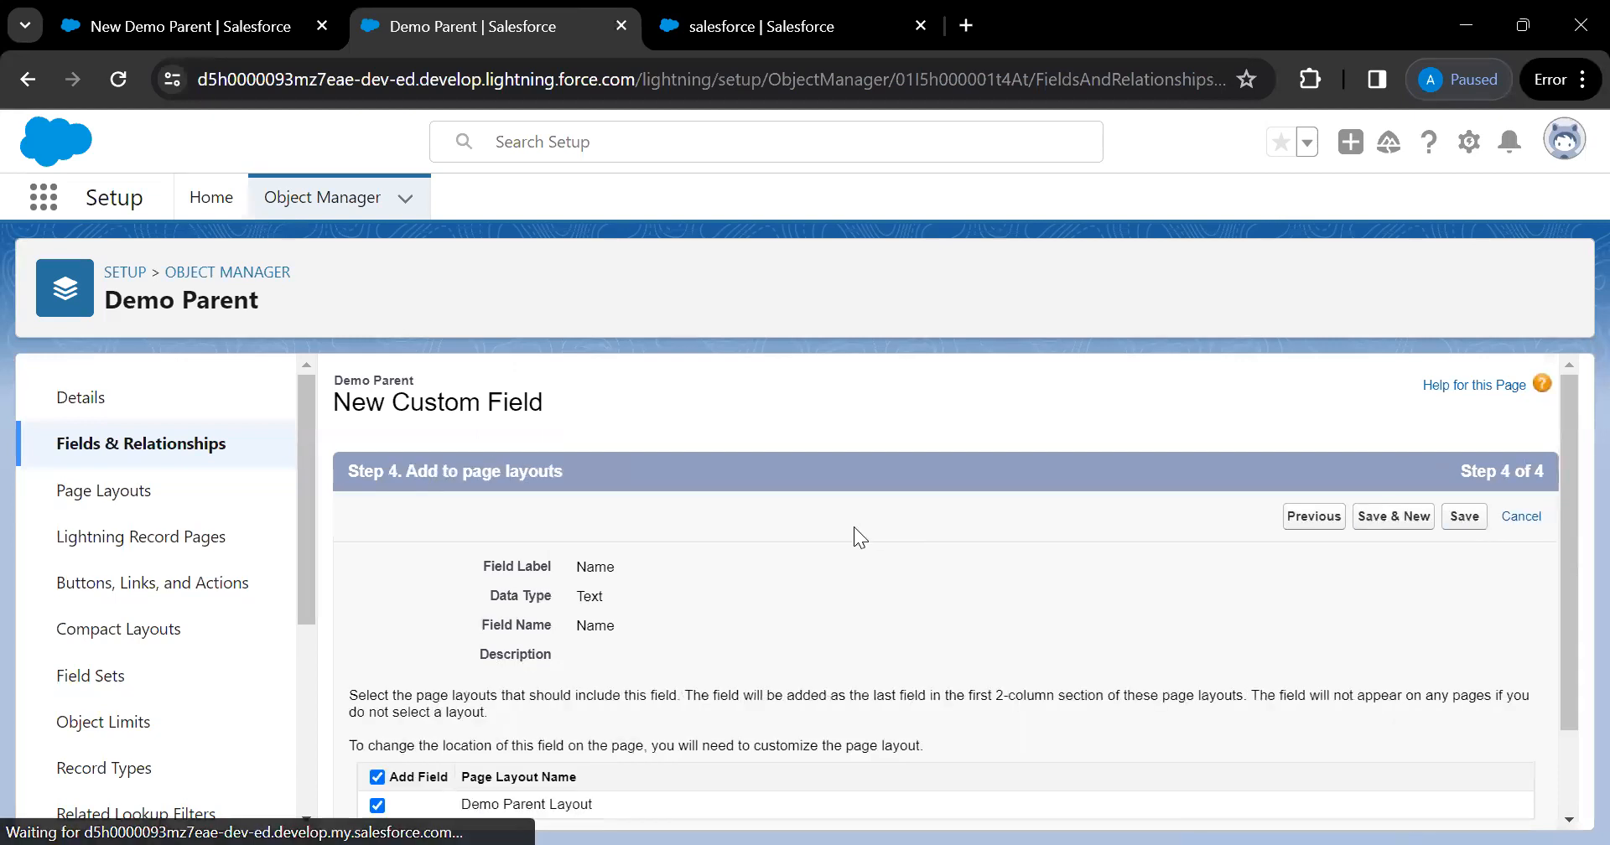
Save the Name field on Demo Parent Layout and open Demo Parent's Page Layouts list
{"action": "scroll", "coordinate": [853, 527], "scroll_direction": "down", "scroll_amount": 1}
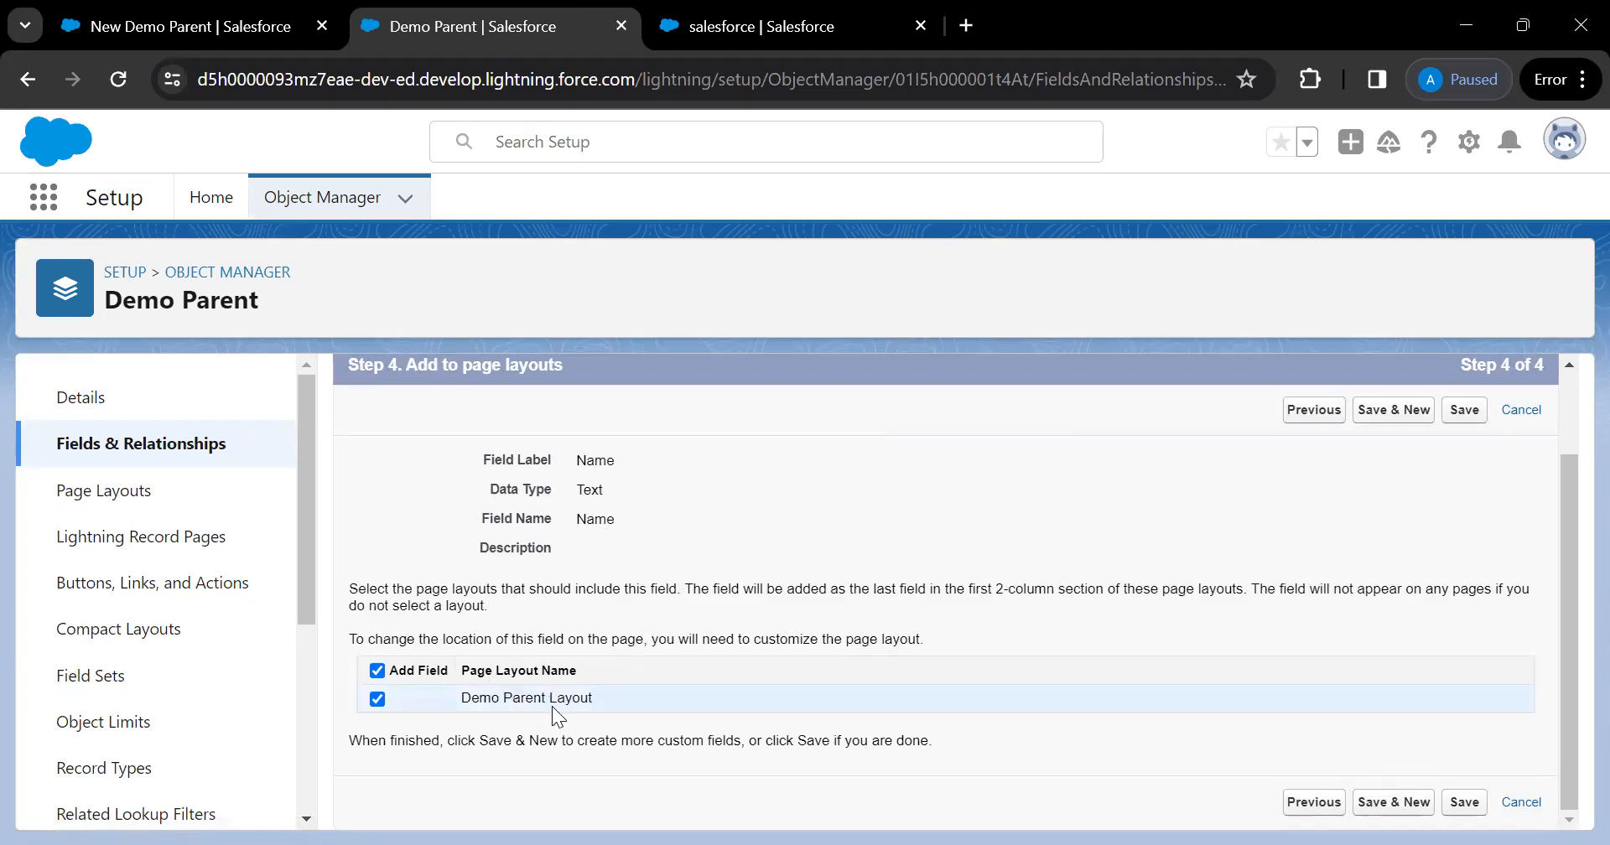
{"action": "left_click", "coordinate": [377, 699]}
{"action": "left_click", "coordinate": [378, 699]}
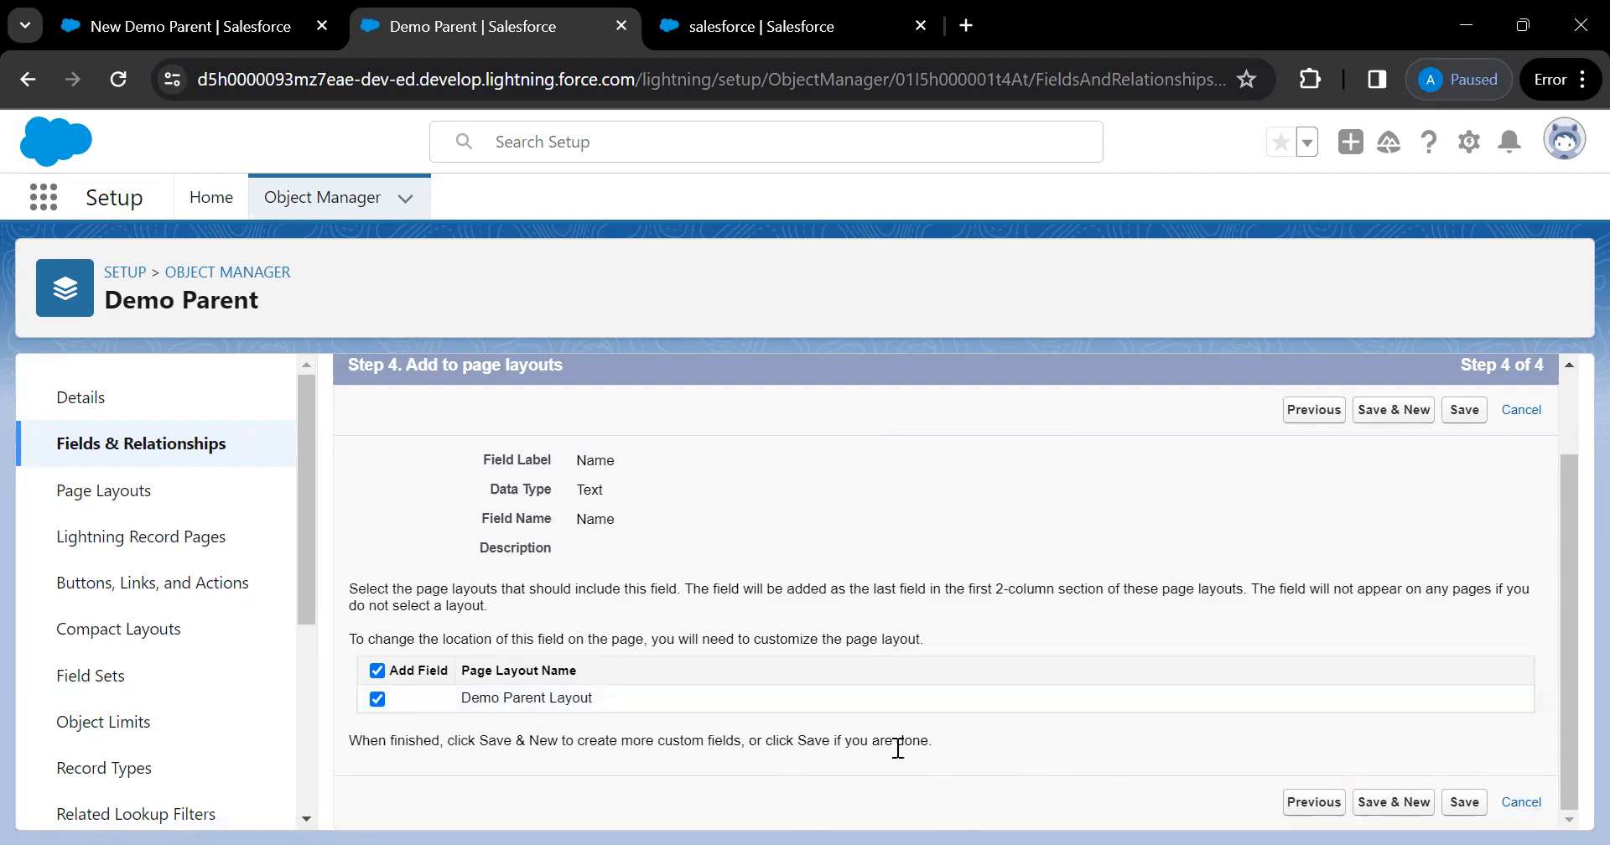
{"action": "left_click", "coordinate": [1465, 803]}
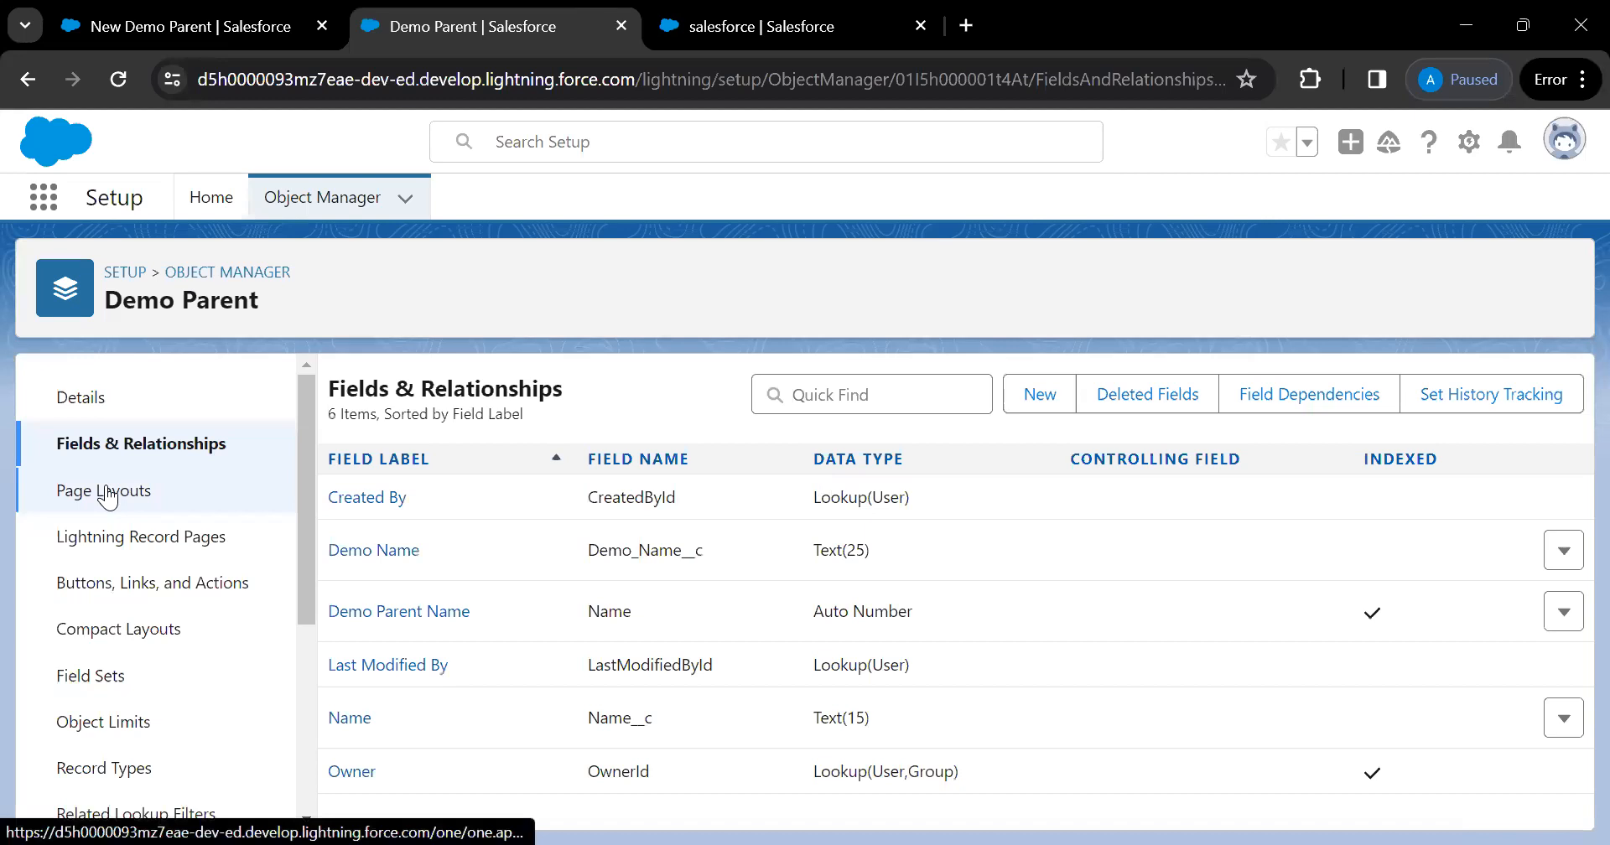
{"action": "left_click", "coordinate": [152, 492]}
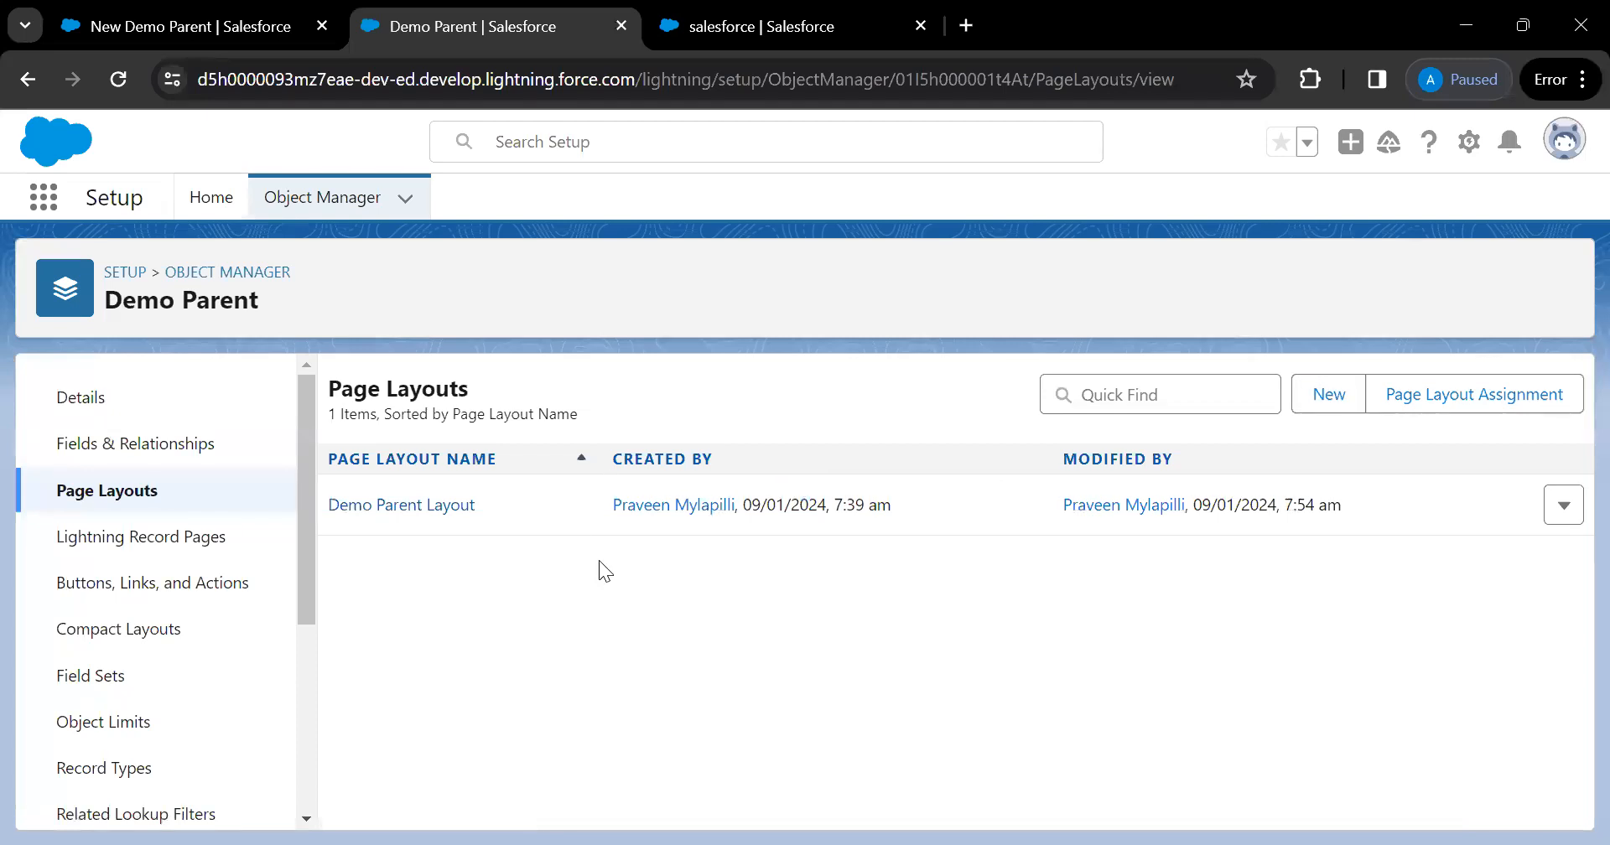
Cancel the leftover New Demo Parent form and reopen Demo Parents via App Launcher search 'de'
{"action": "left_click", "coordinate": [224, 33]}
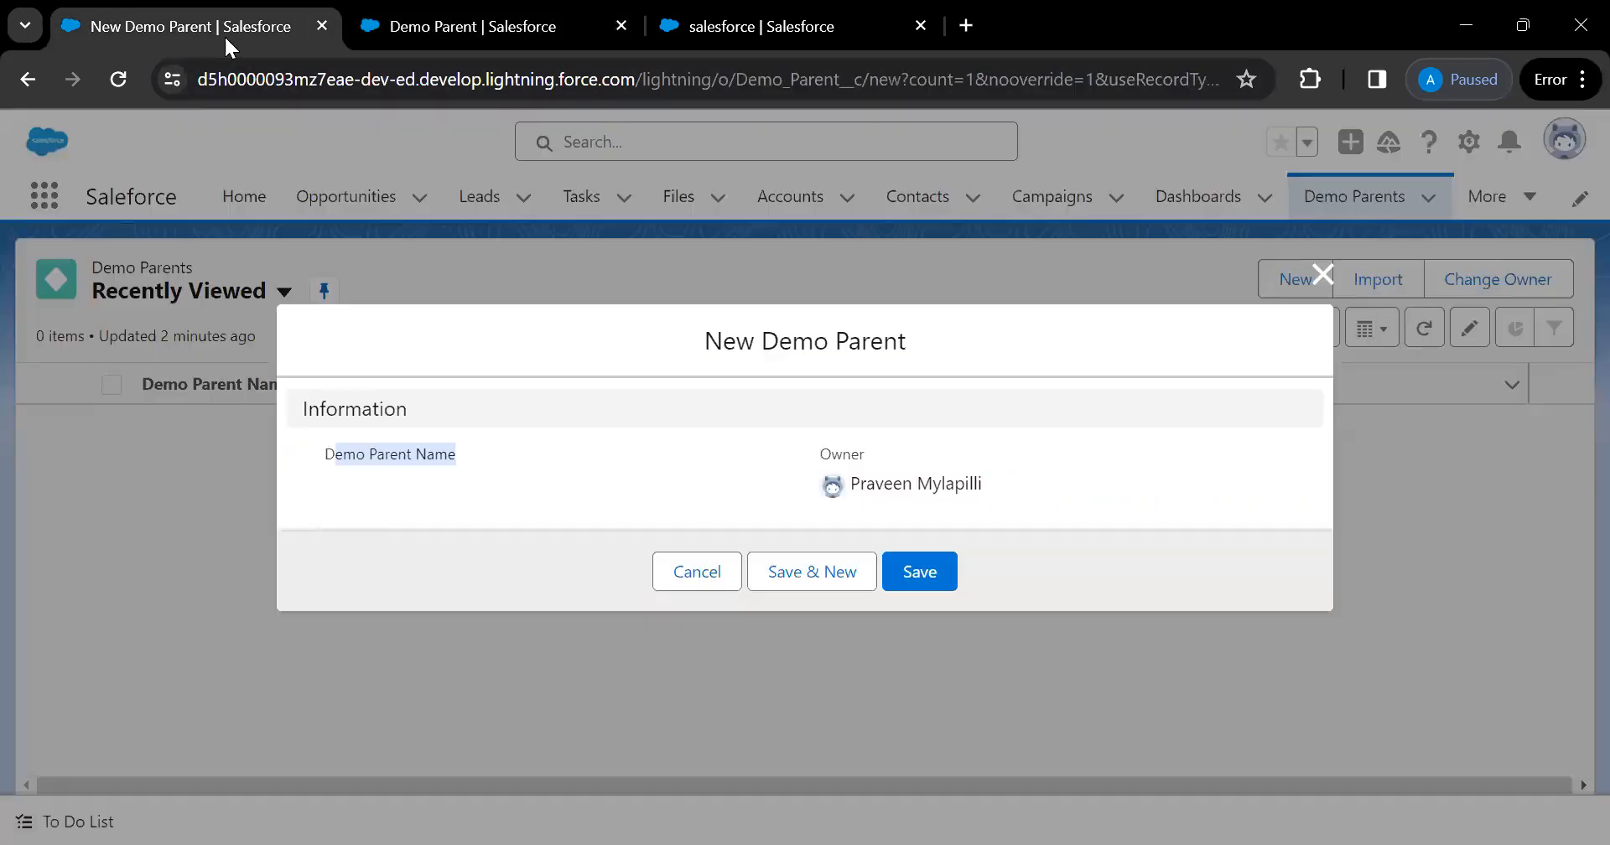
{"action": "left_click", "coordinate": [682, 570]}
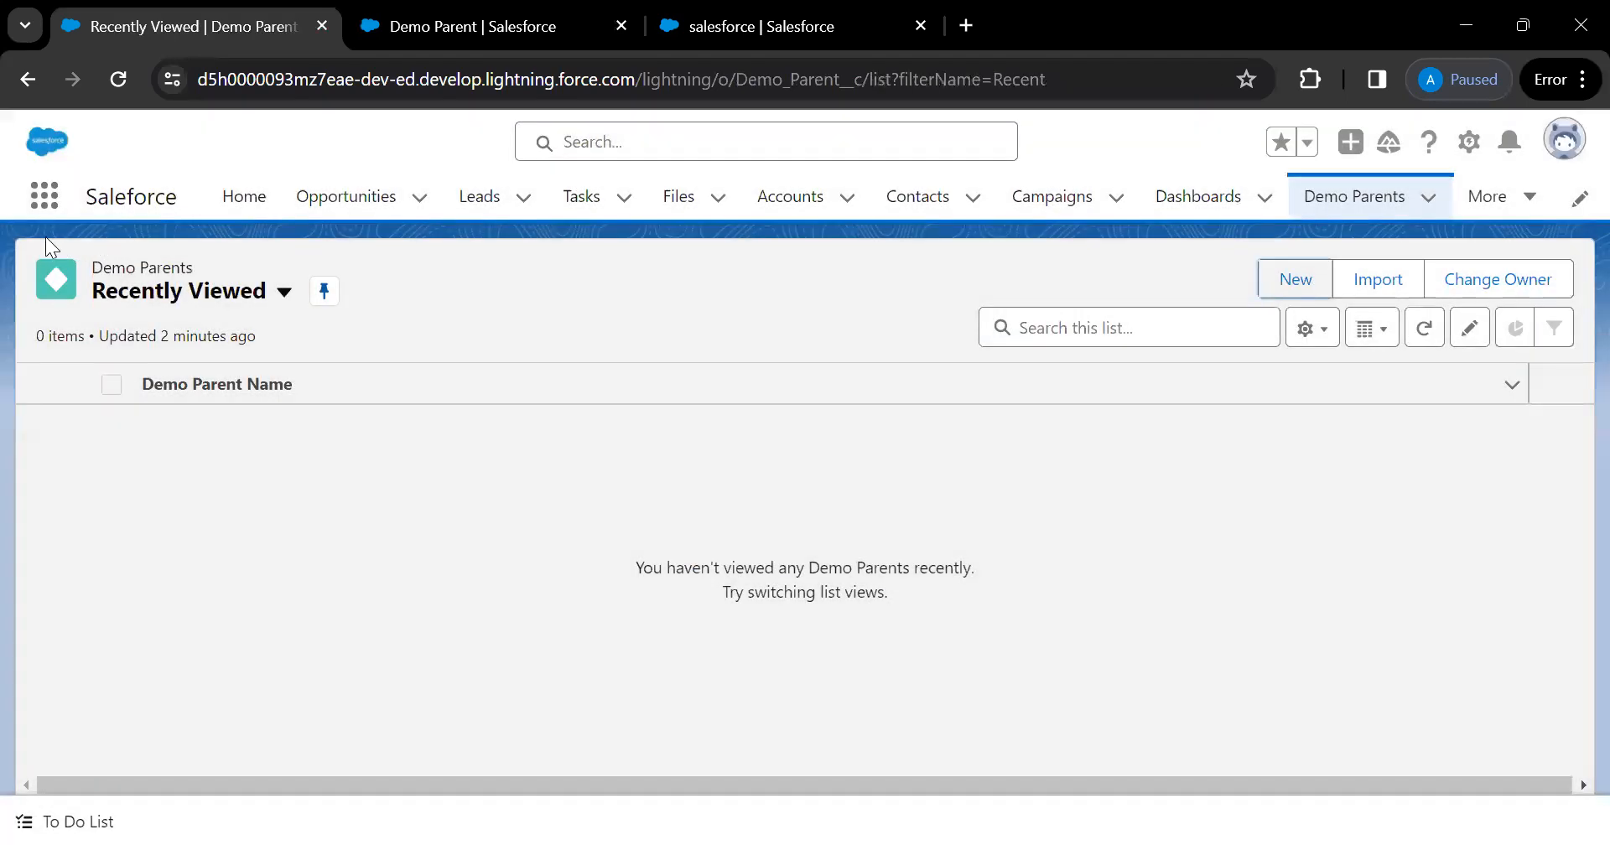
{"action": "left_click", "coordinate": [37, 206]}
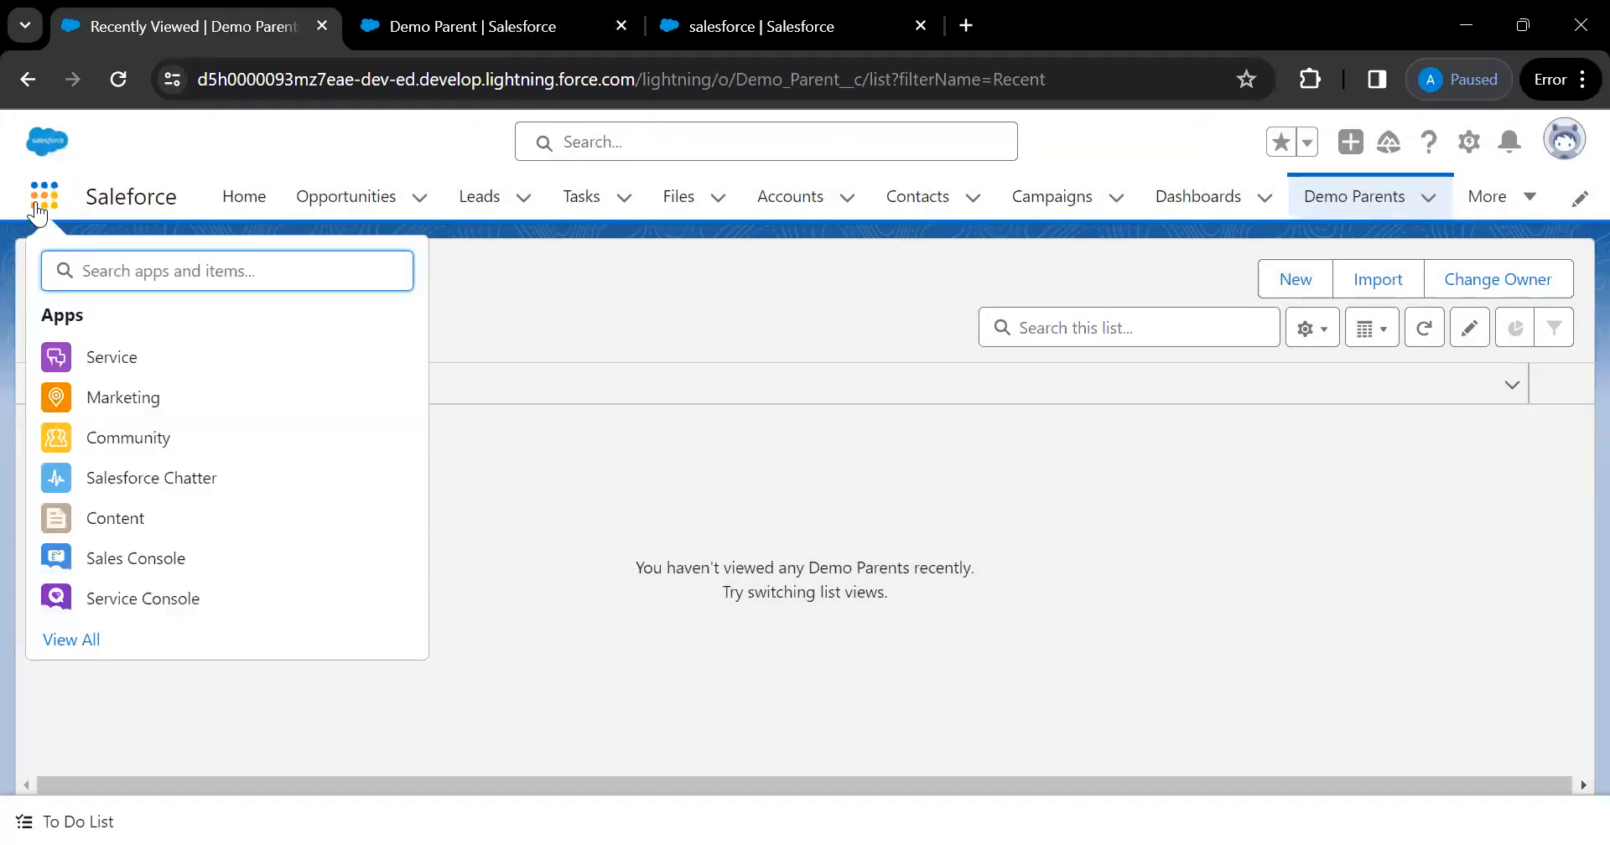
{"action": "type", "text": "de"}
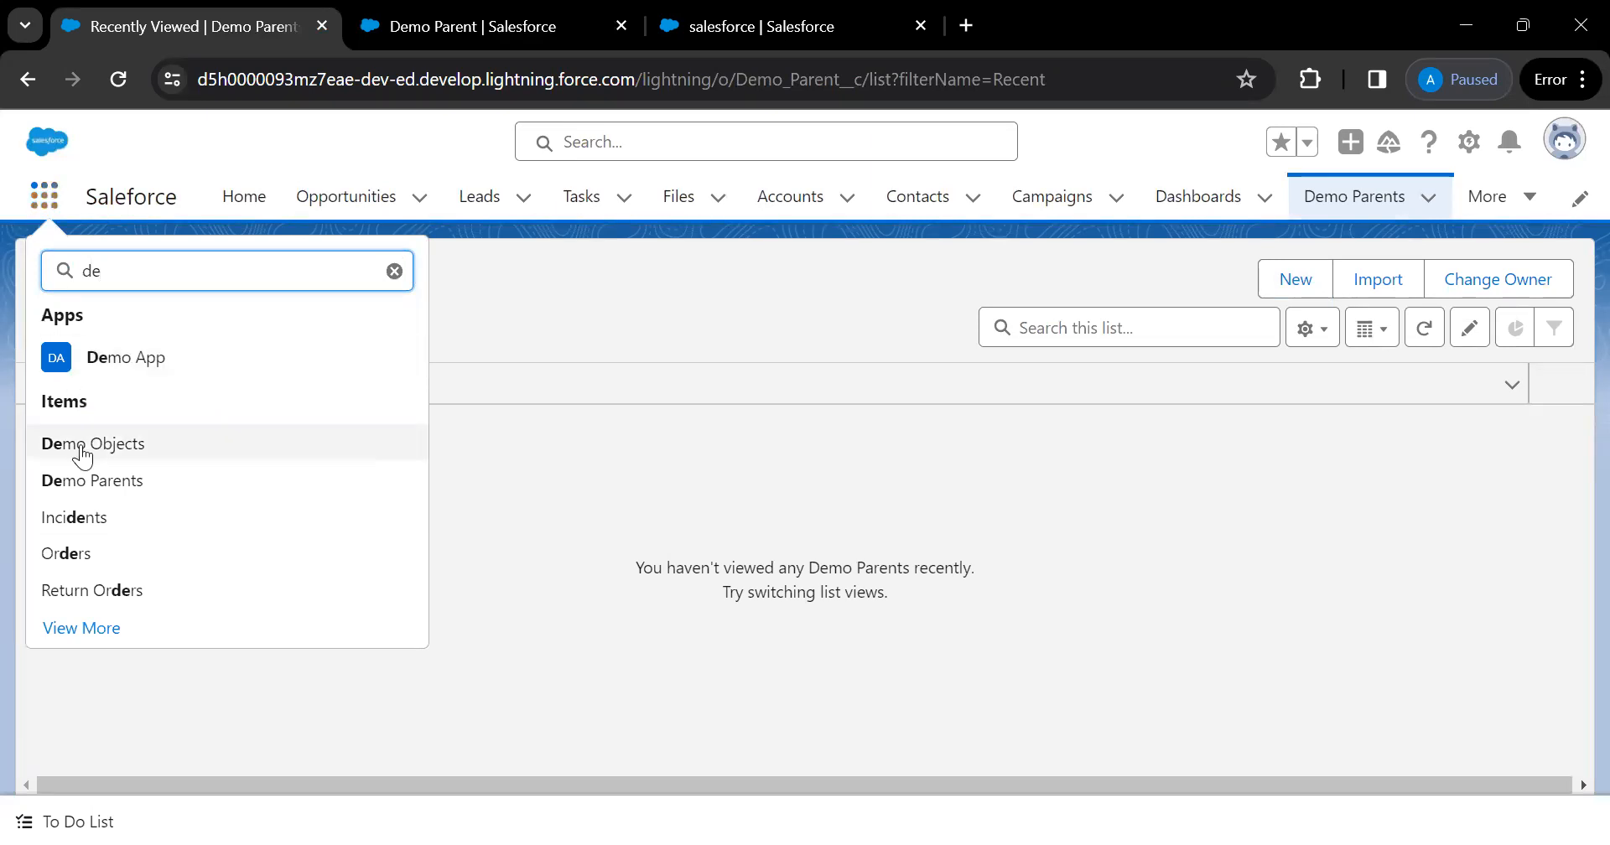
{"action": "left_click", "coordinate": [121, 490]}
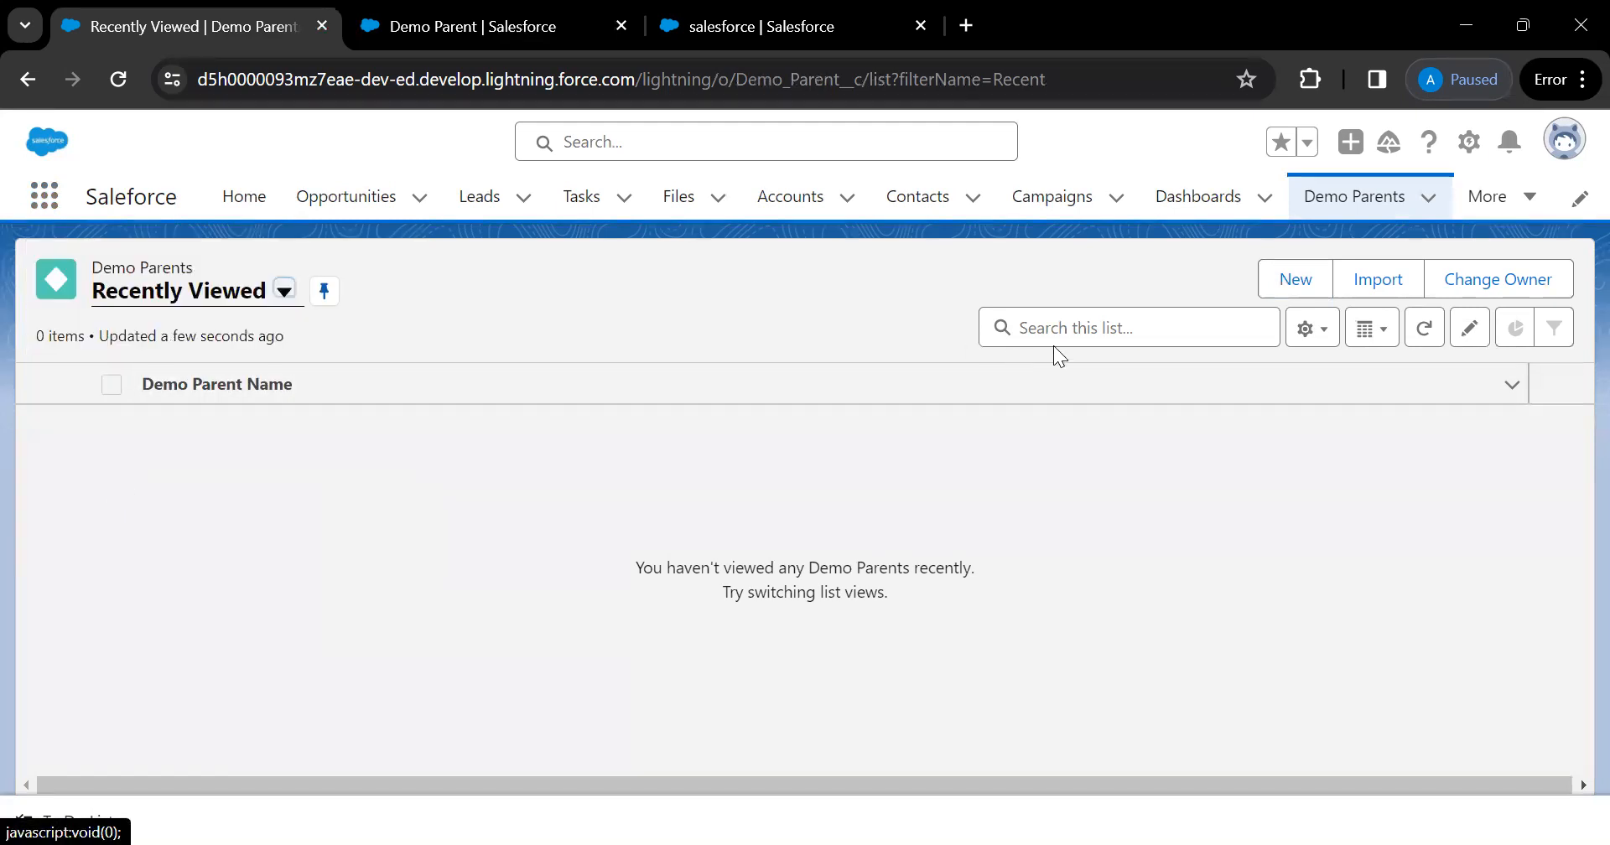
Check a fresh New Demo Parent form still shows only Name and Owner, then open the user menu
{"action": "left_click", "coordinate": [1293, 287]}
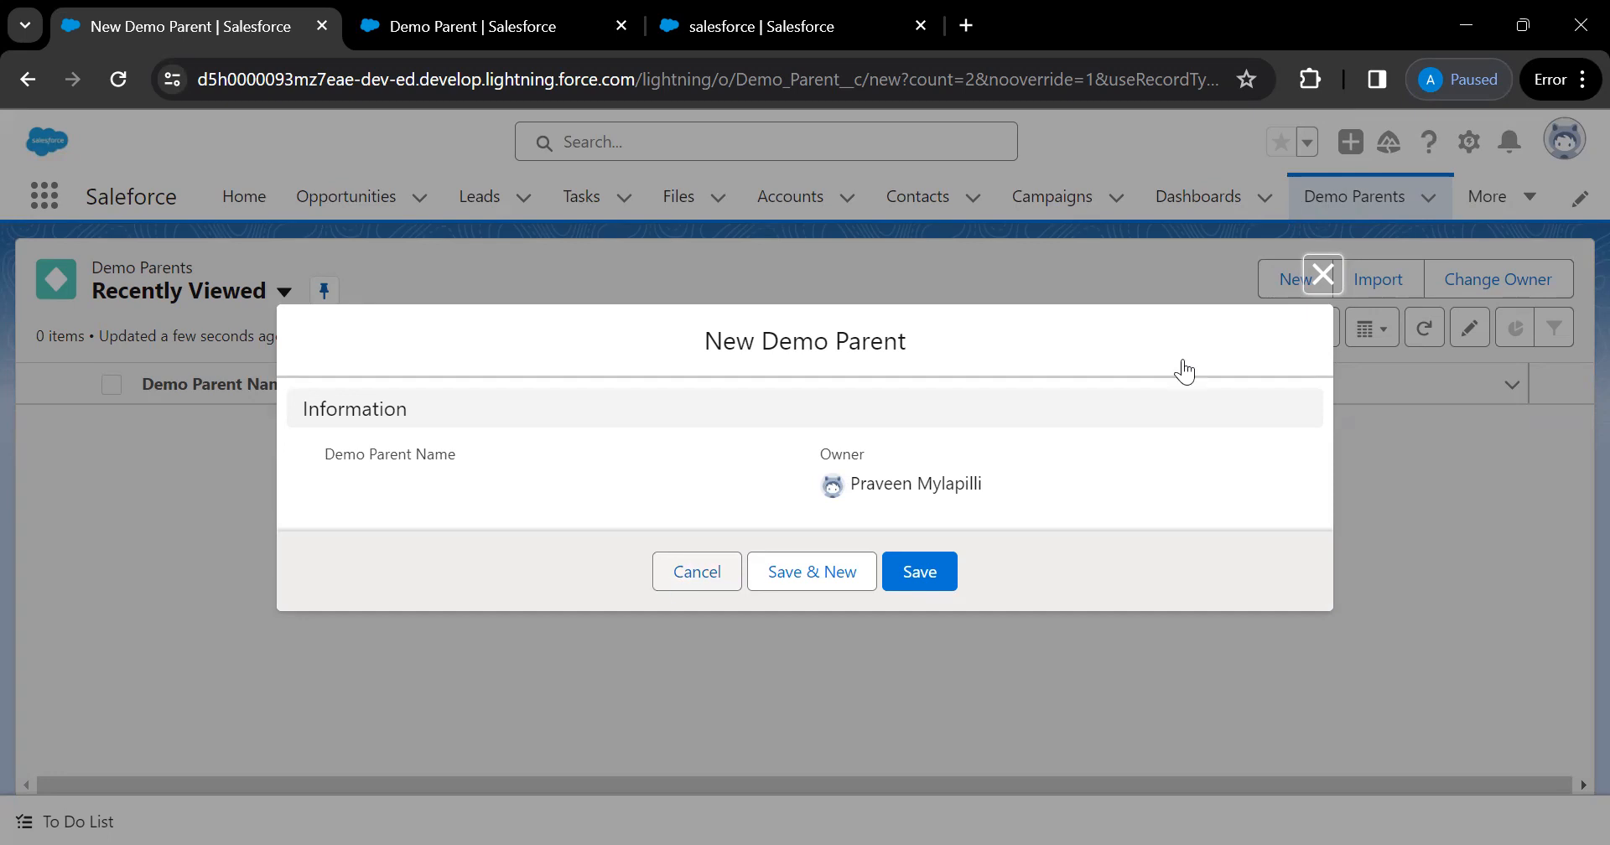
{"action": "left_click", "coordinate": [1322, 275]}
{"action": "left_click", "coordinate": [1566, 145]}
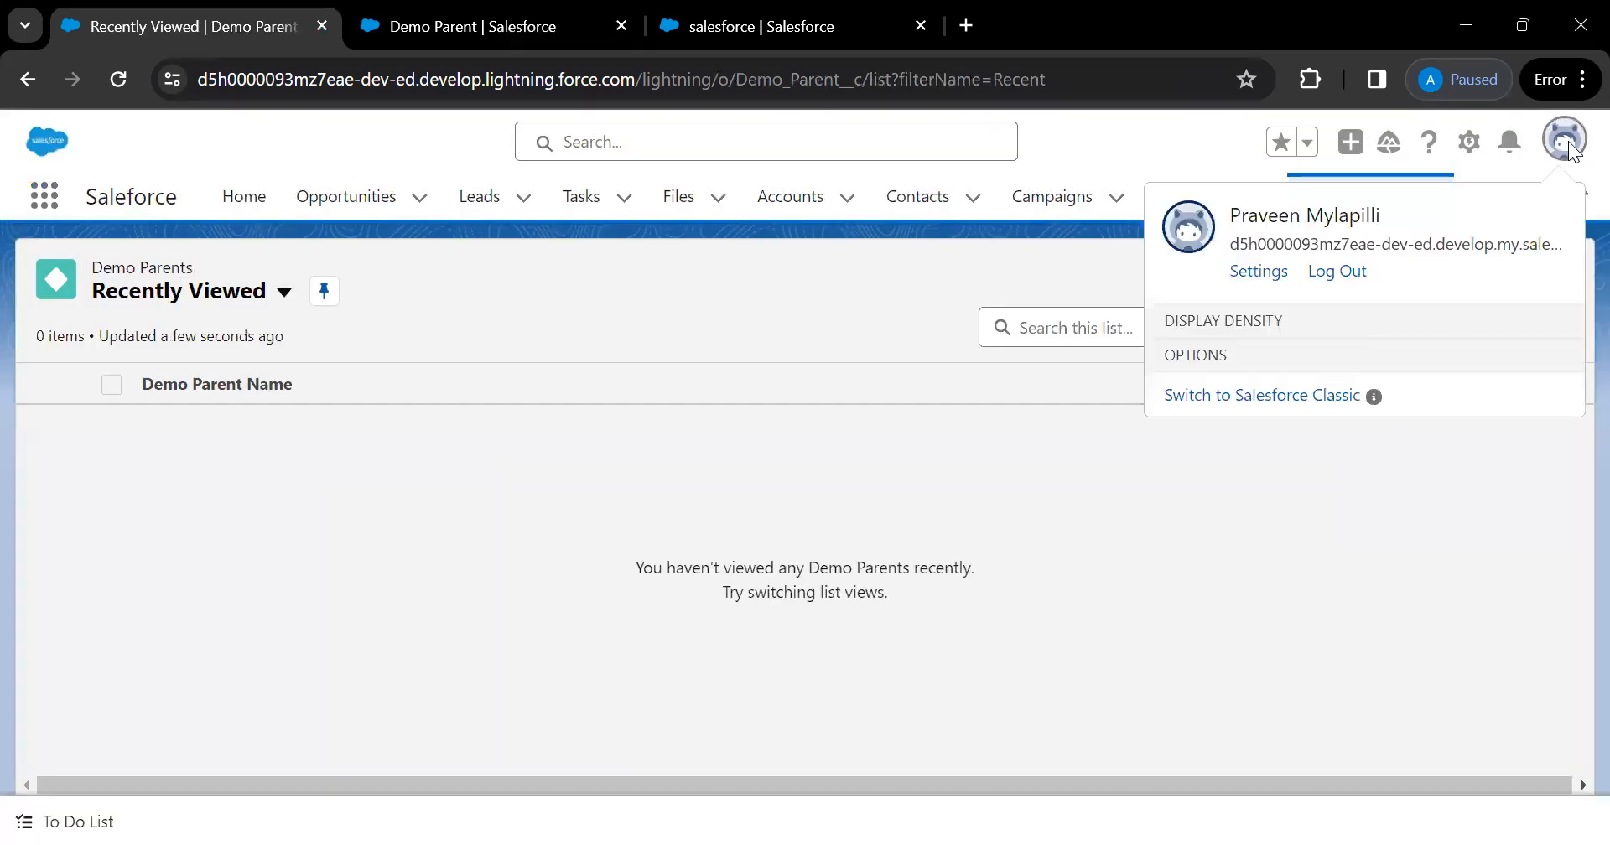
Log out and back in, then open a new Demo Parent form via App Launcher search 'dem'
{"action": "left_click", "coordinate": [1337, 273]}
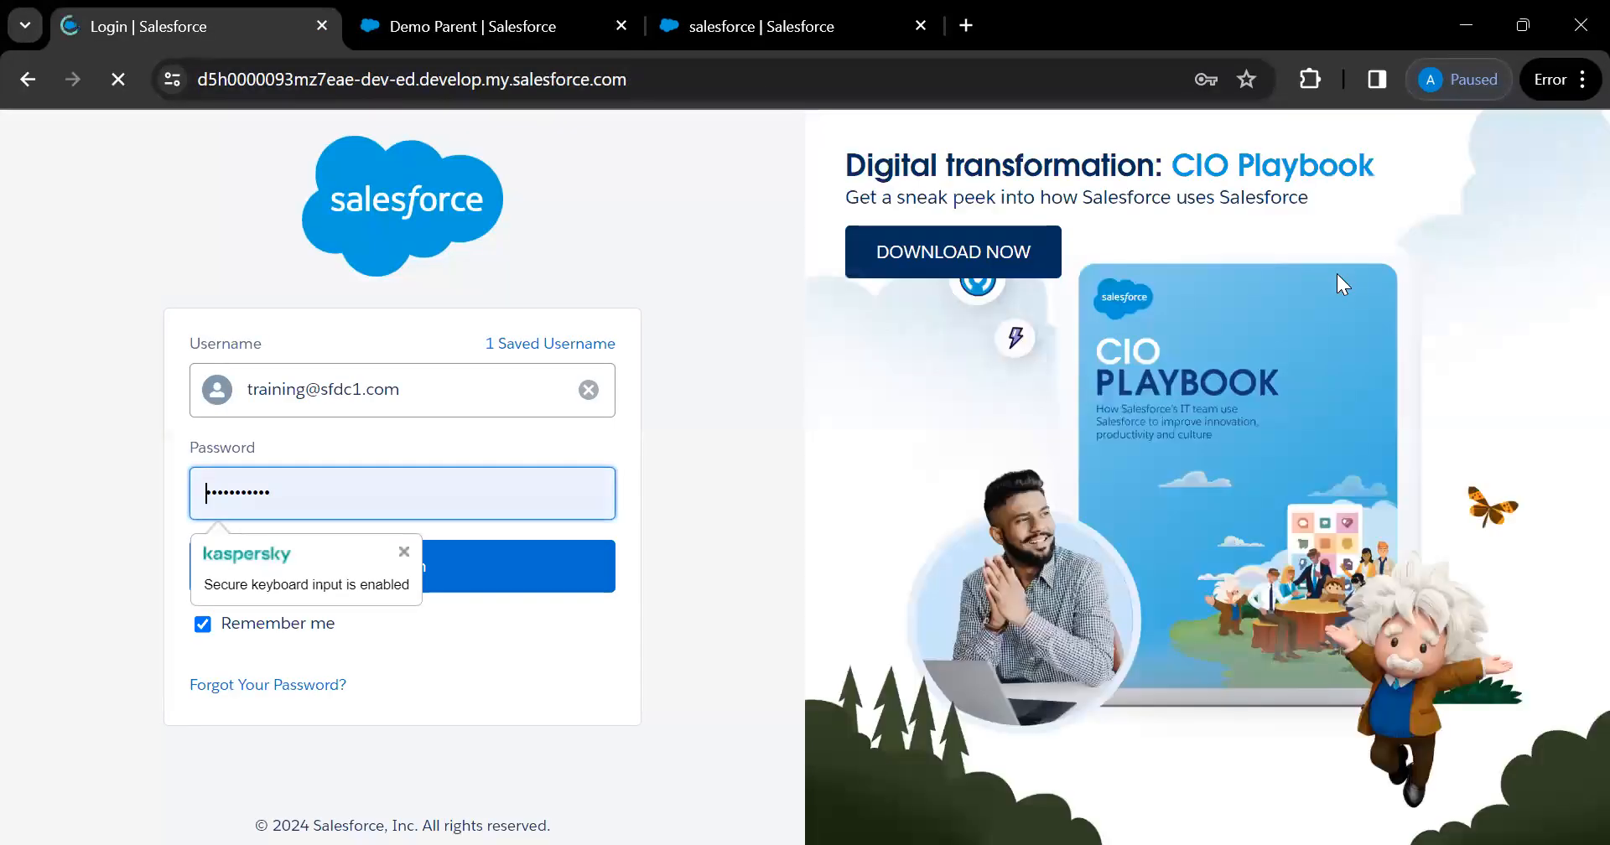
{"action": "left_click", "coordinate": [555, 583]}
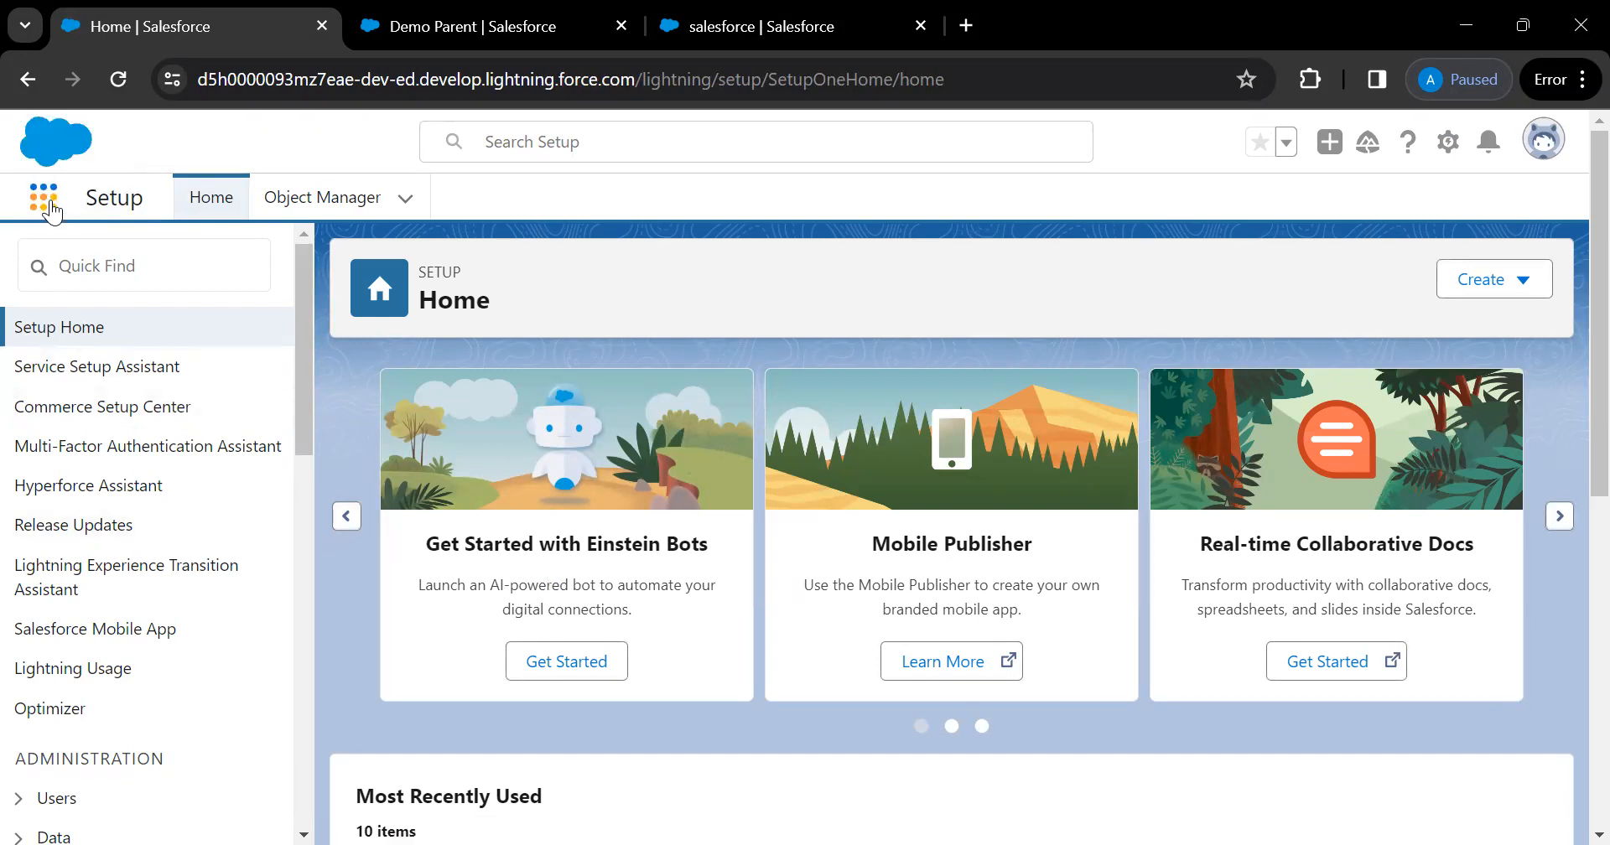
{"action": "left_click", "coordinate": [51, 210]}
{"action": "type", "text": "dem"}
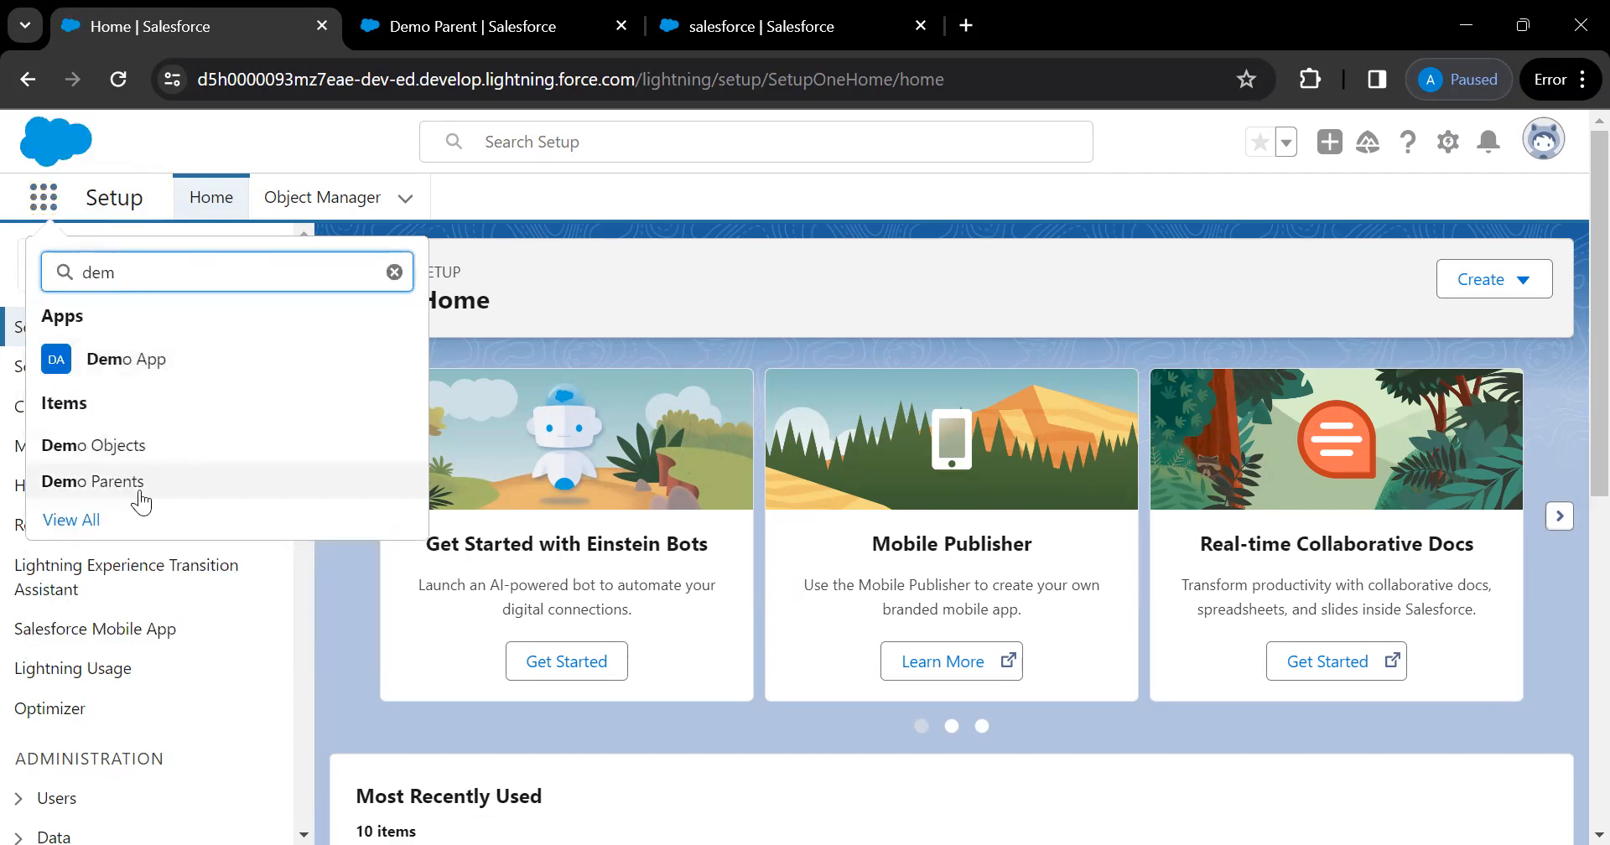
{"action": "left_click", "coordinate": [140, 492]}
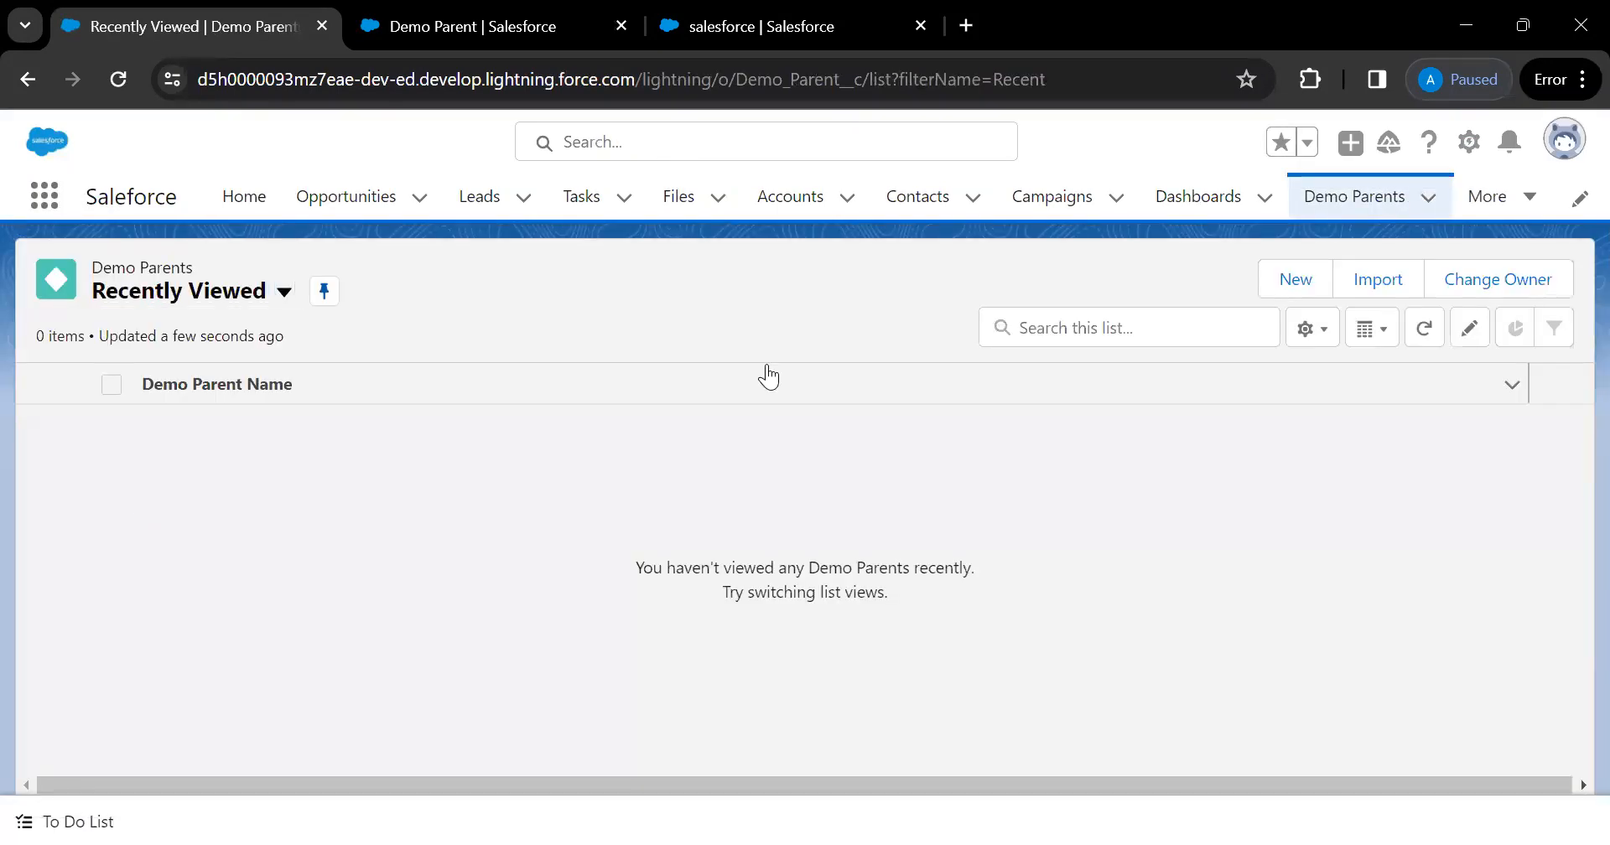
{"action": "left_click", "coordinate": [1297, 280]}
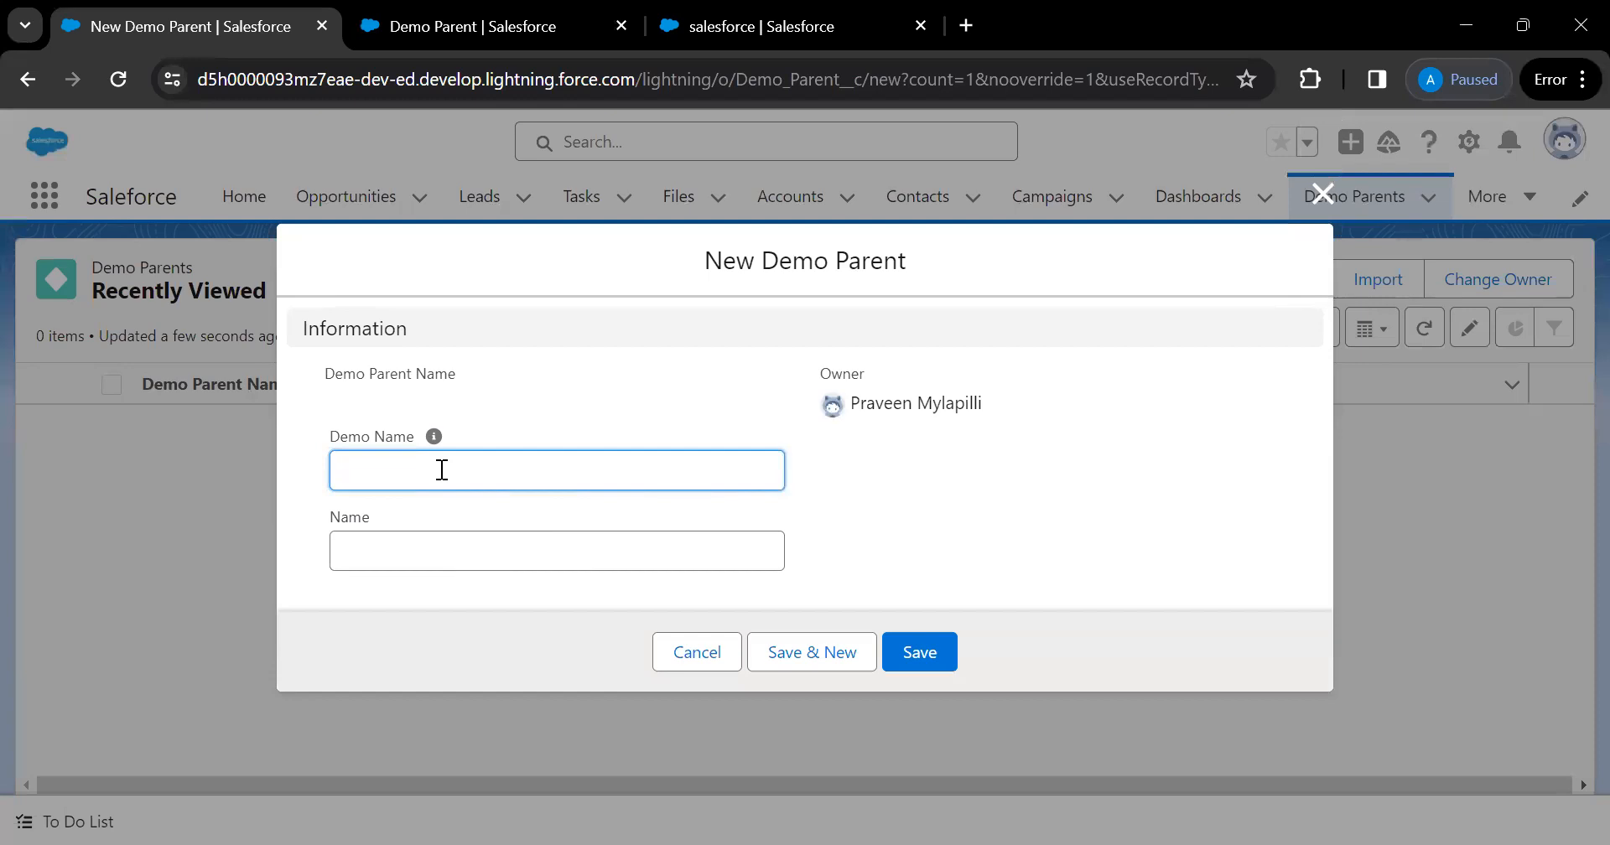
Enter 'Day 3' as Demo Name and save the new Demo Parent record Demo-001
{"action": "type", "text": "Da"}
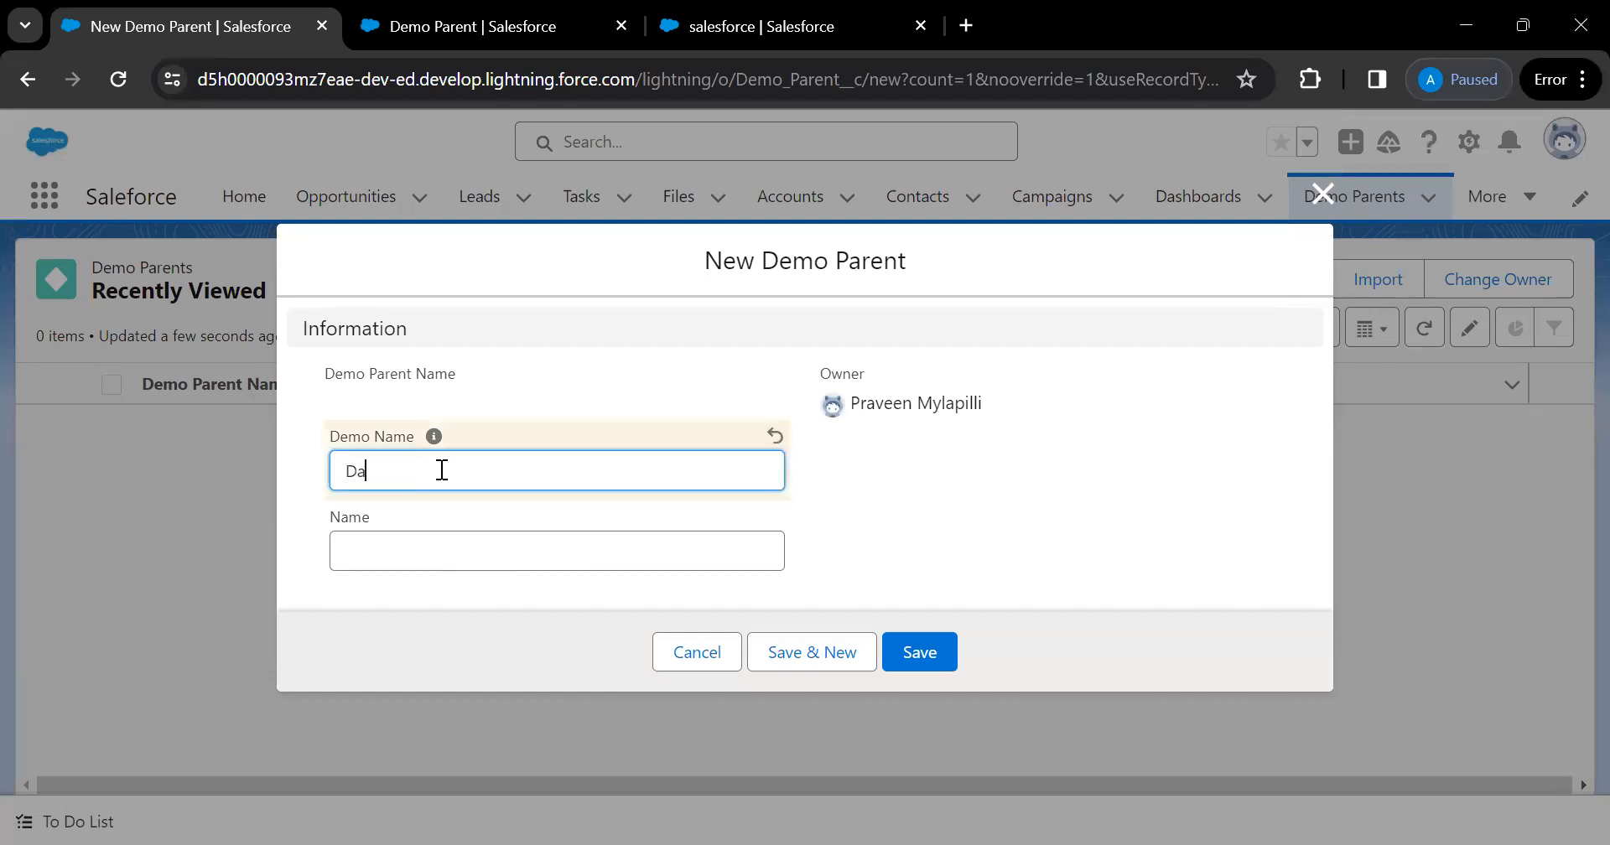
{"action": "type", "text": "y 3"}
{"action": "mouse_move", "coordinate": [433, 440]}
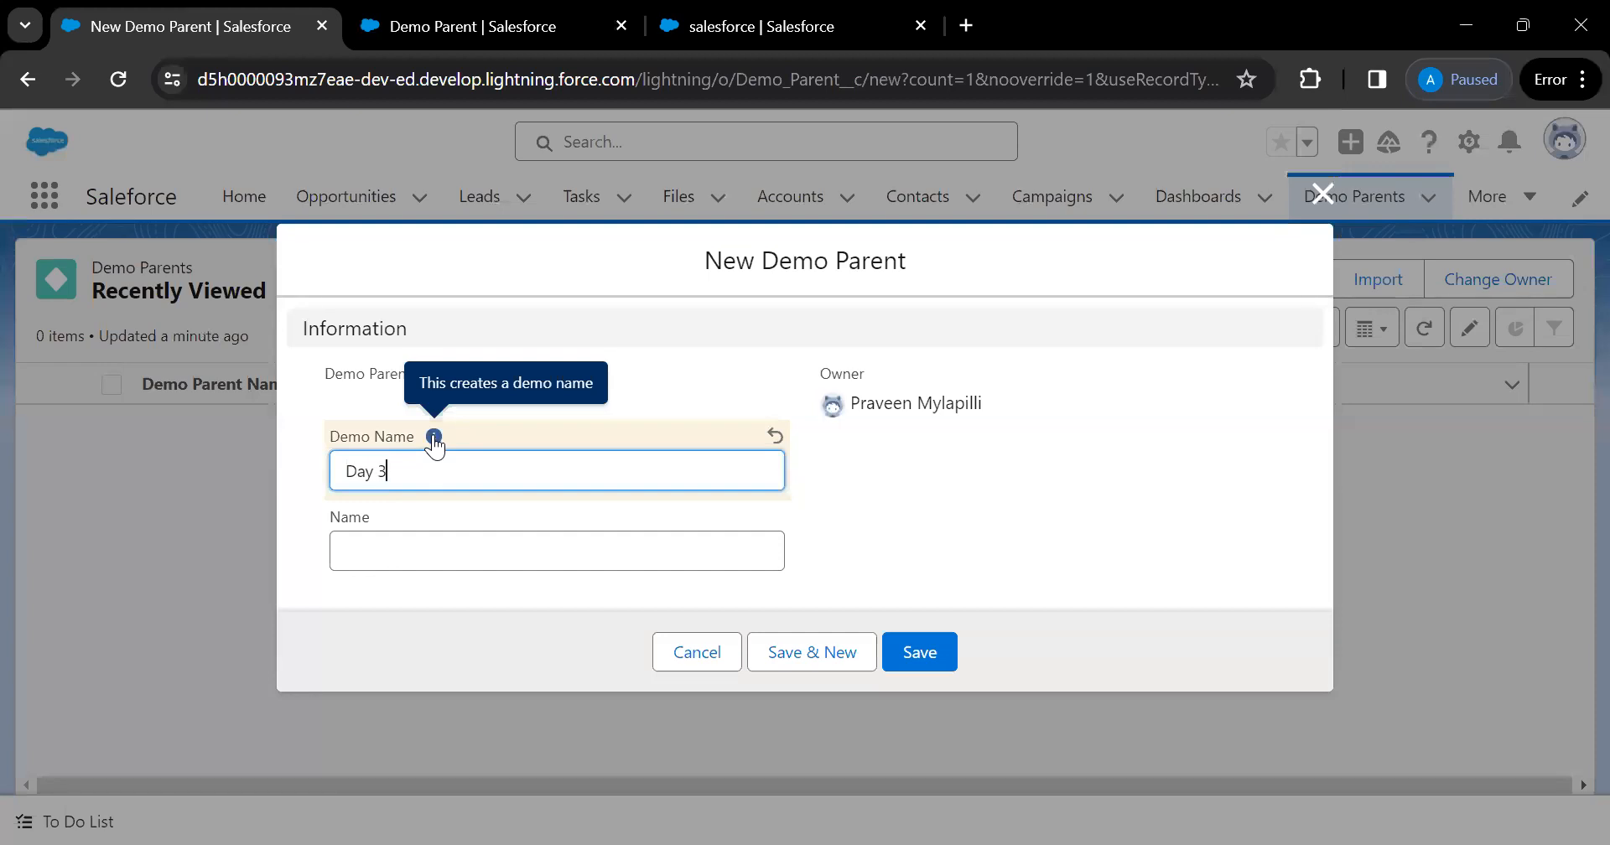
{"action": "left_click", "coordinate": [922, 653]}
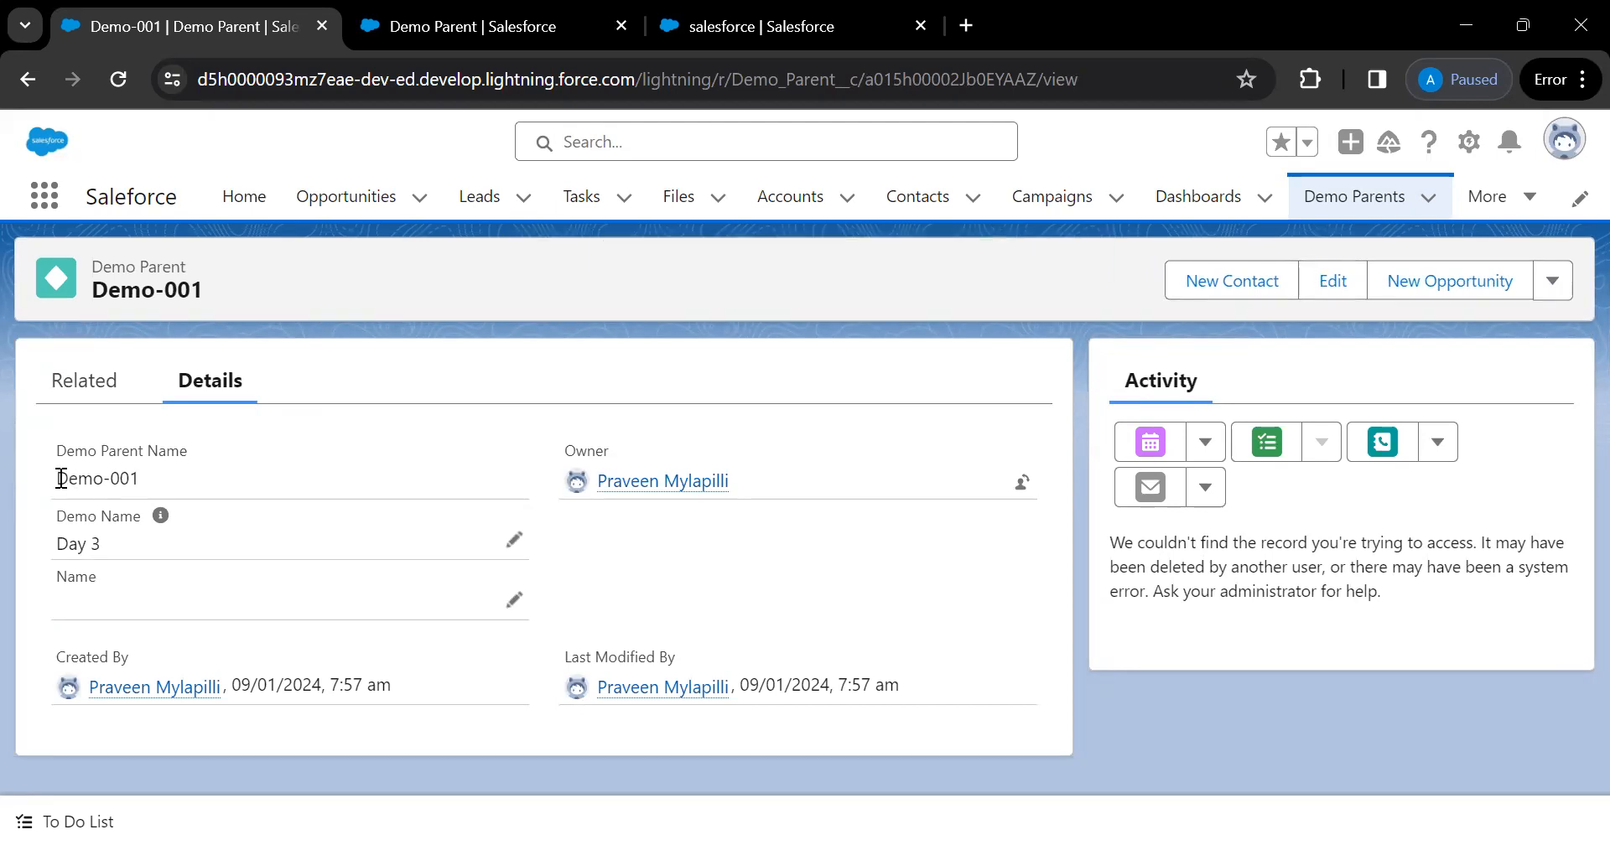
{"action": "left_click_drag", "start_coordinate": [62, 478], "coordinate": [138, 480]}
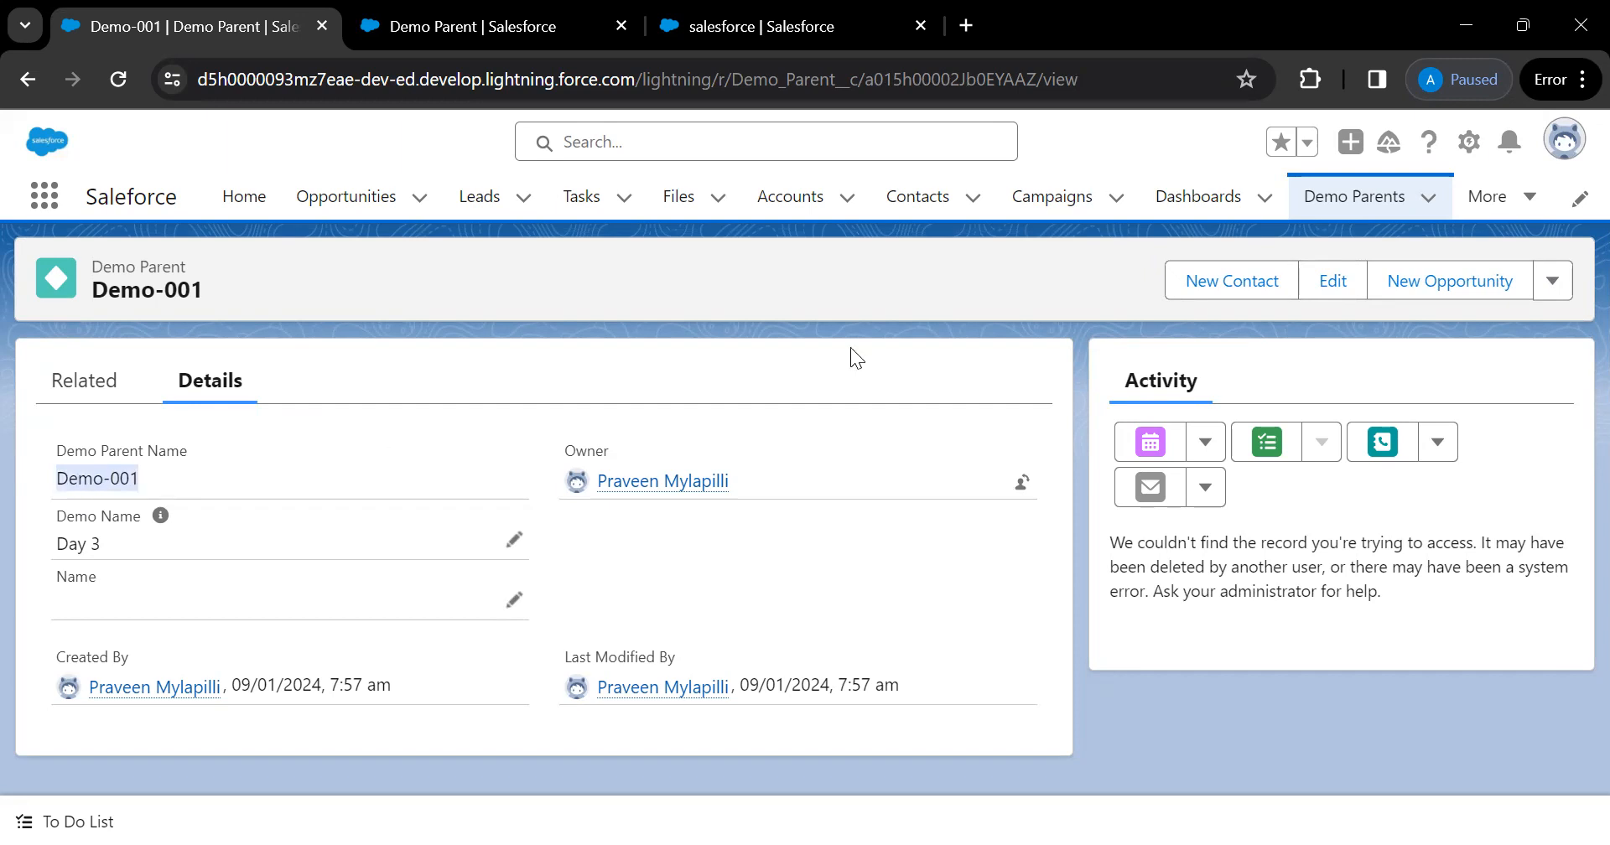
Create a new Demo Parent named Day3 with Demo Name left empty, saved as Demo-002
{"action": "left_click", "coordinate": [1439, 199]}
{"action": "left_click", "coordinate": [1347, 252]}
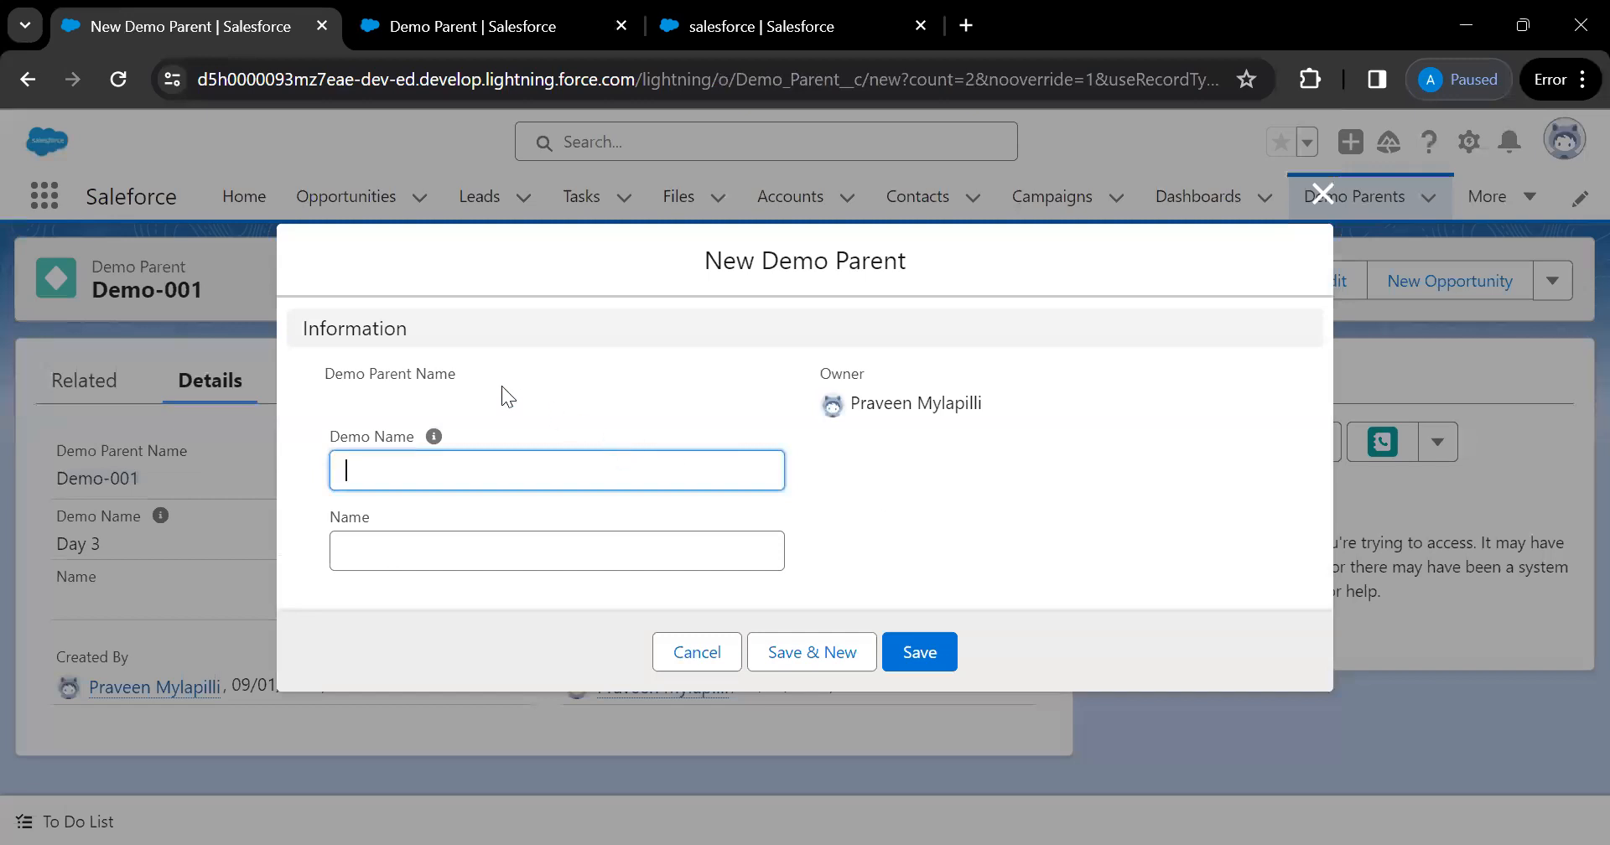
{"action": "left_click_drag", "start_coordinate": [334, 371], "coordinate": [453, 372]}
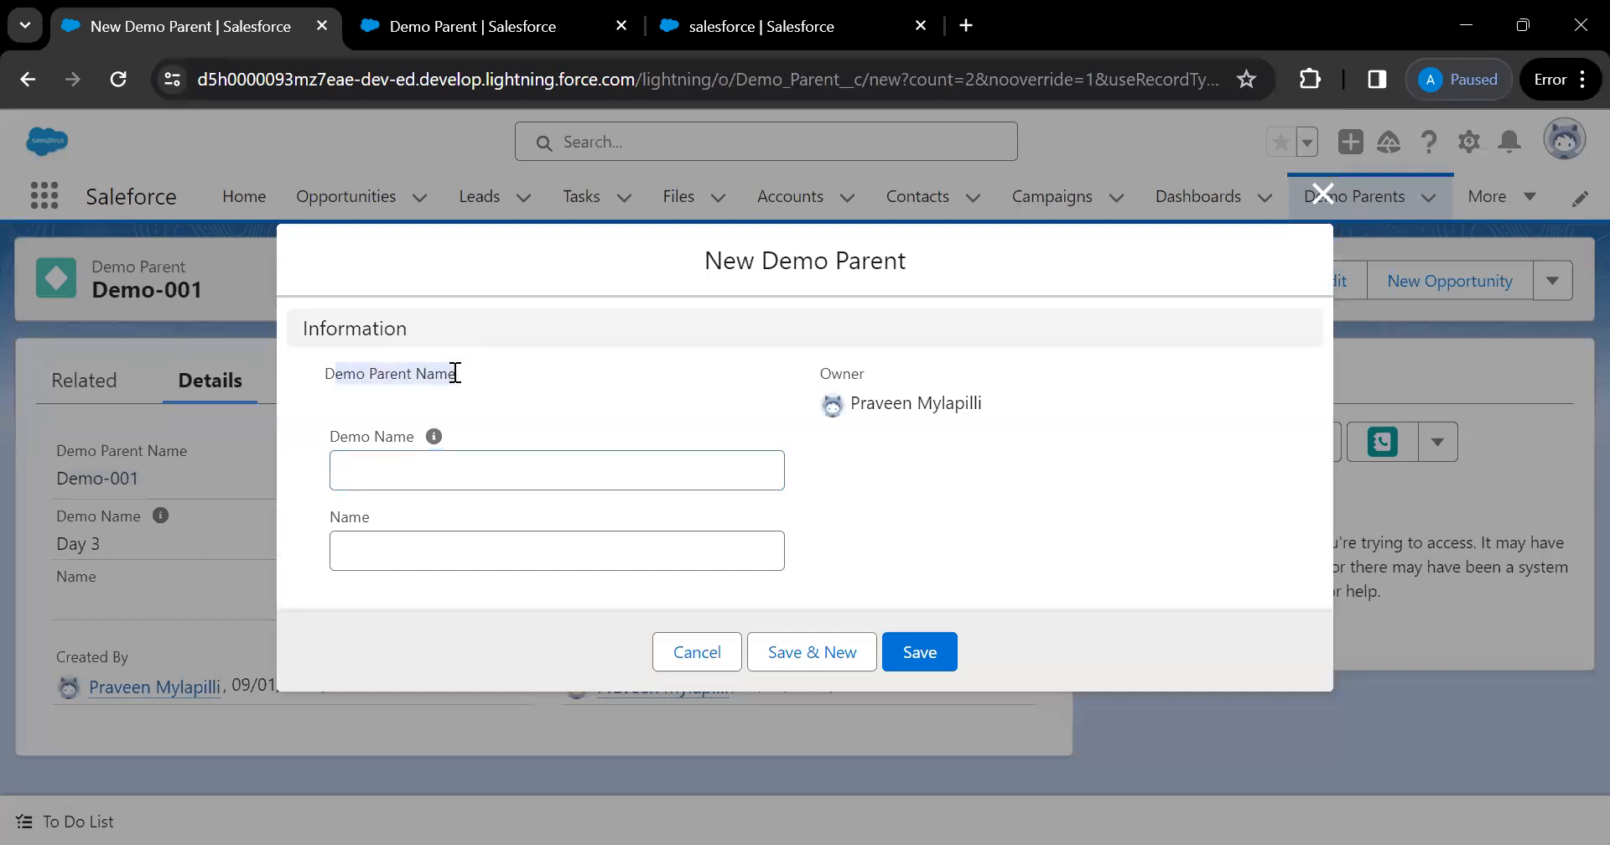
{"action": "left_click", "coordinate": [330, 373]}
{"action": "left_click_drag", "start_coordinate": [330, 373], "coordinate": [450, 377]}
{"action": "left_click", "coordinate": [450, 377]}
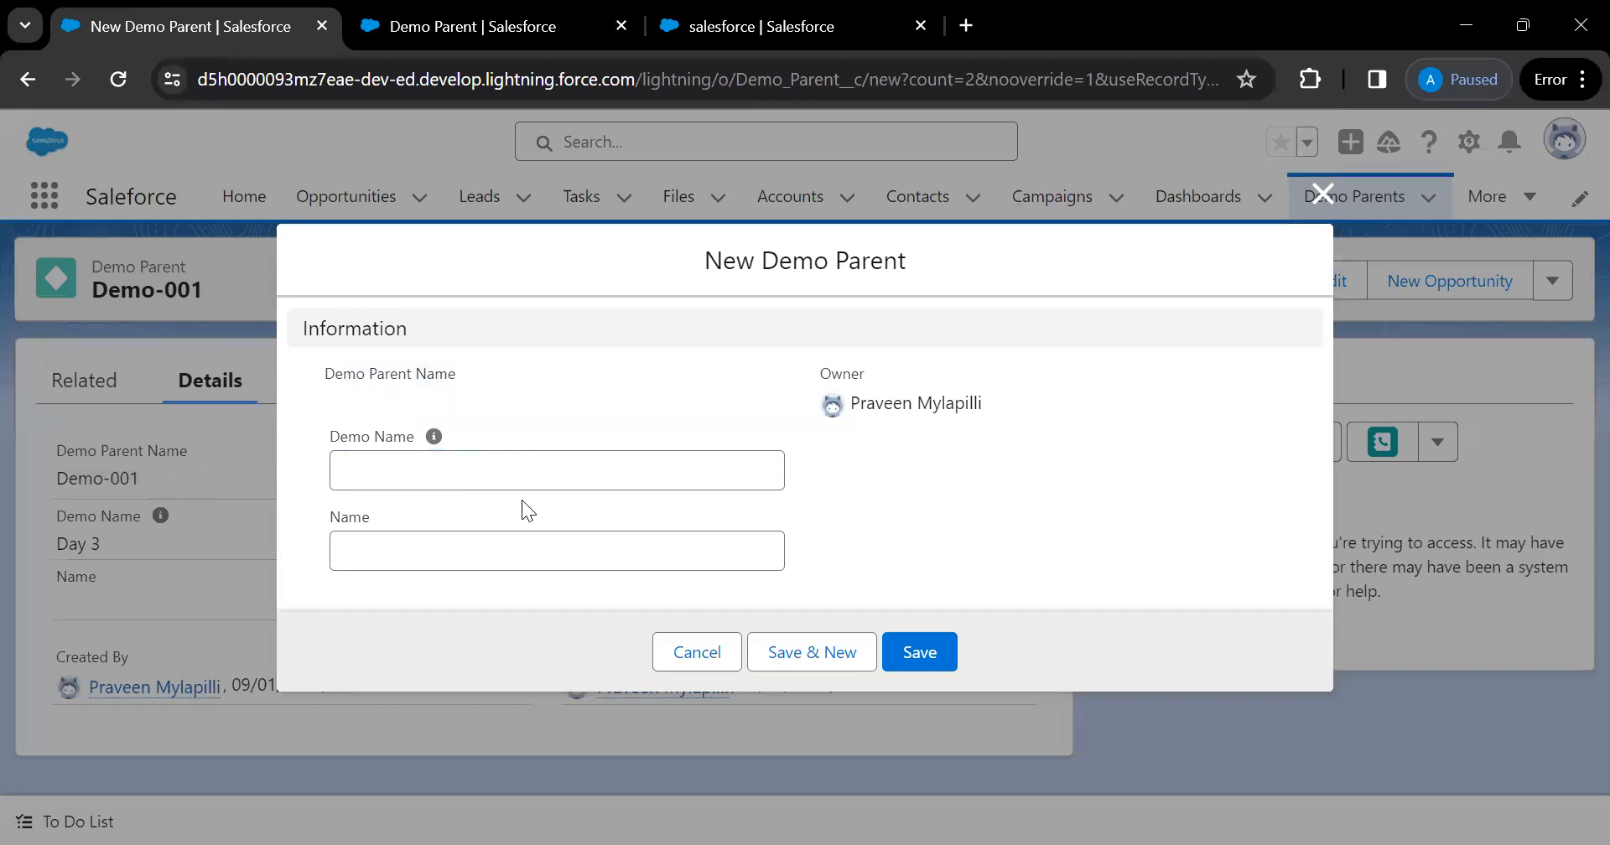
{"action": "left_click", "coordinate": [521, 541]}
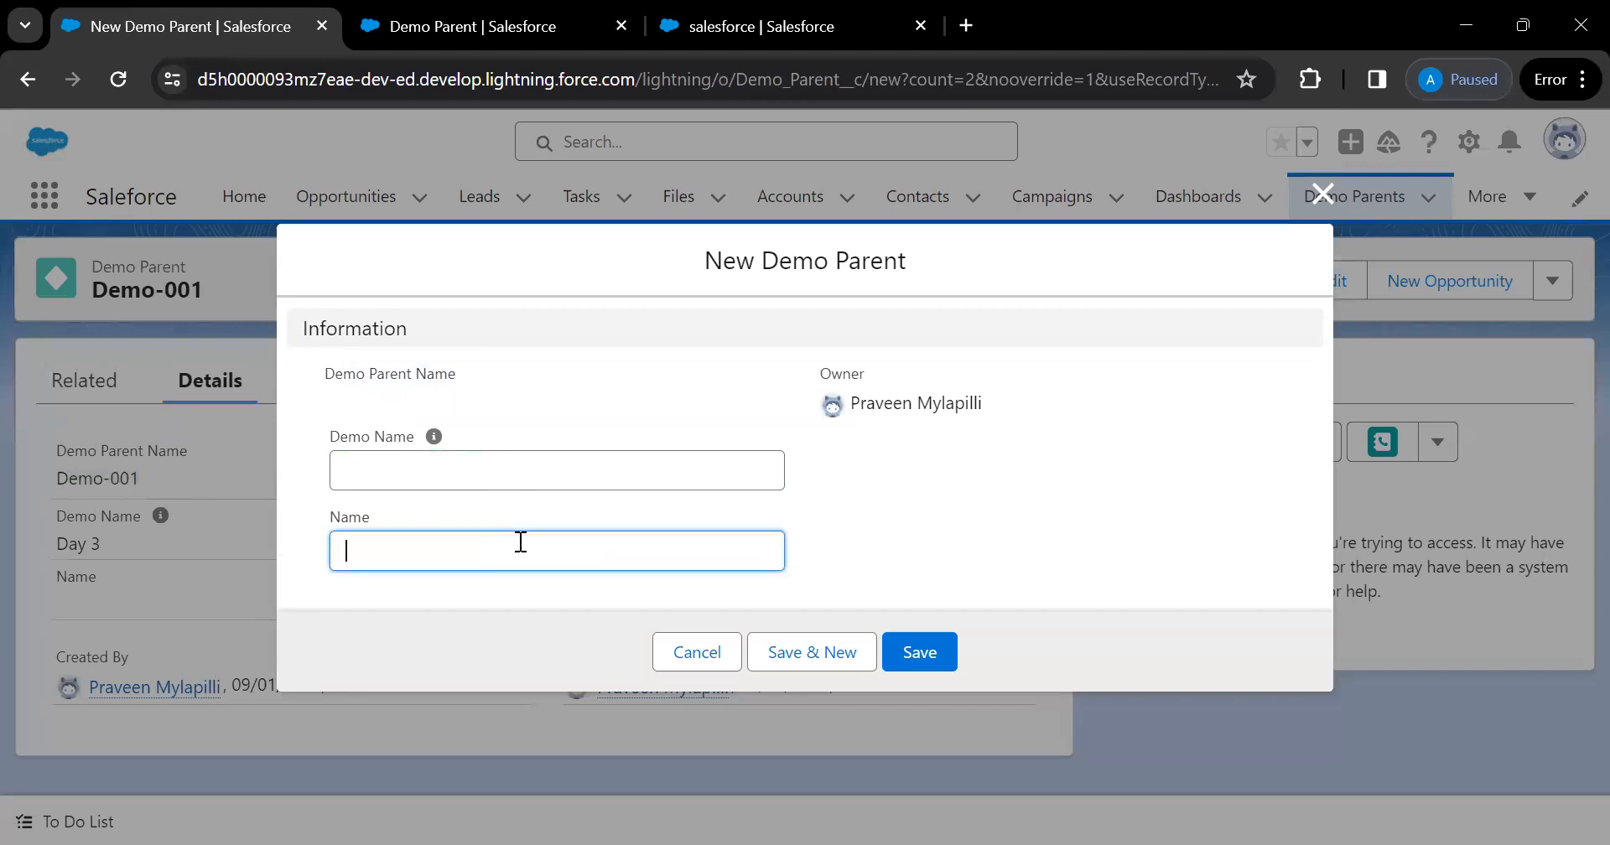
{"action": "type", "text": "Day3"}
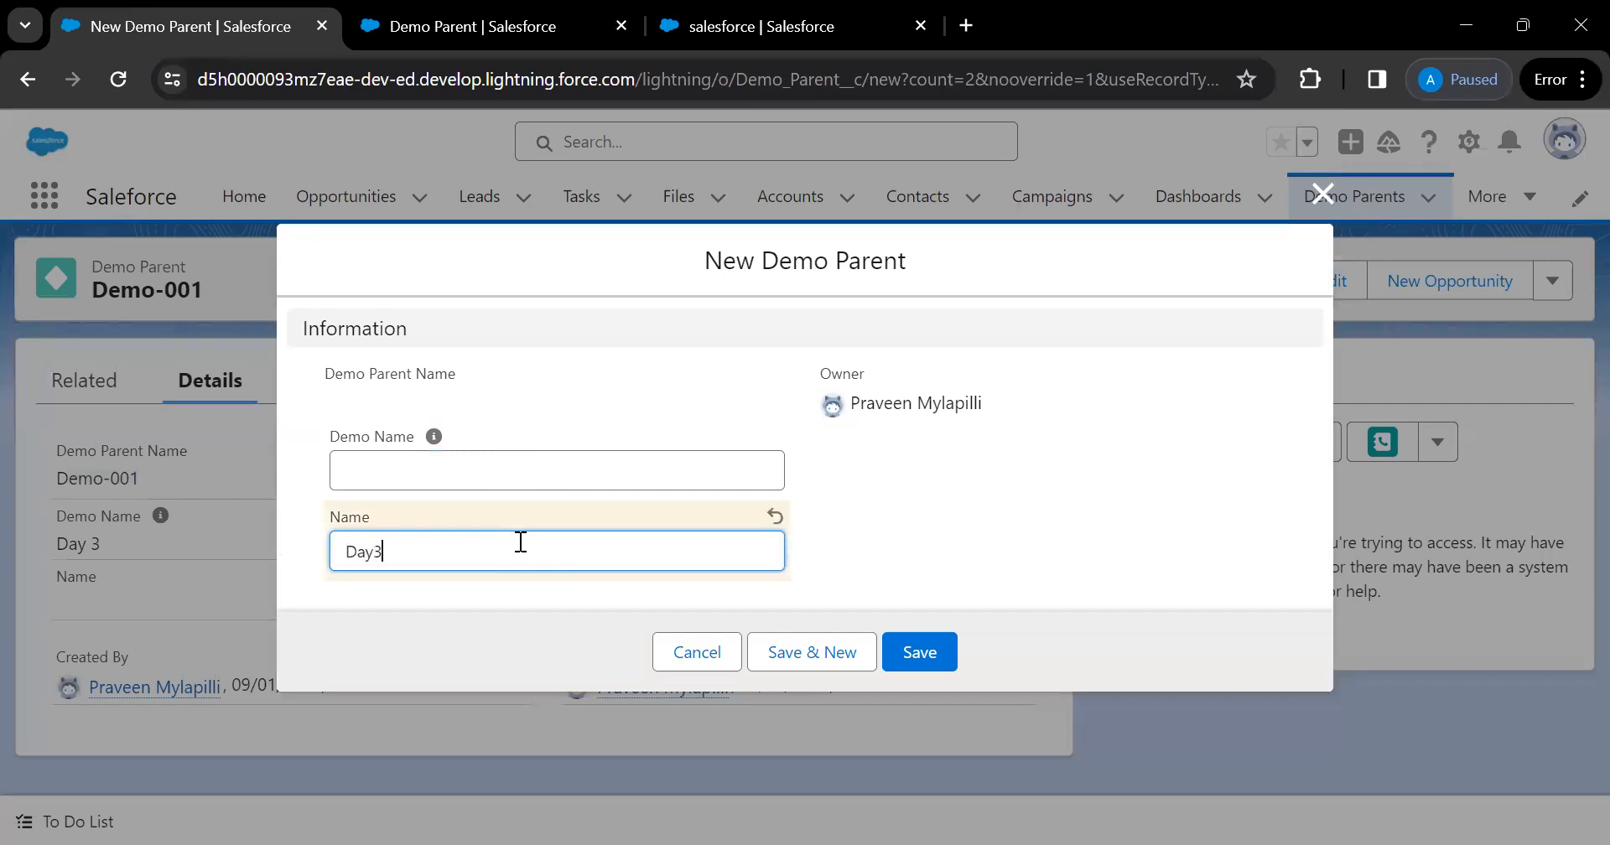
{"action": "left_click", "coordinate": [912, 645]}
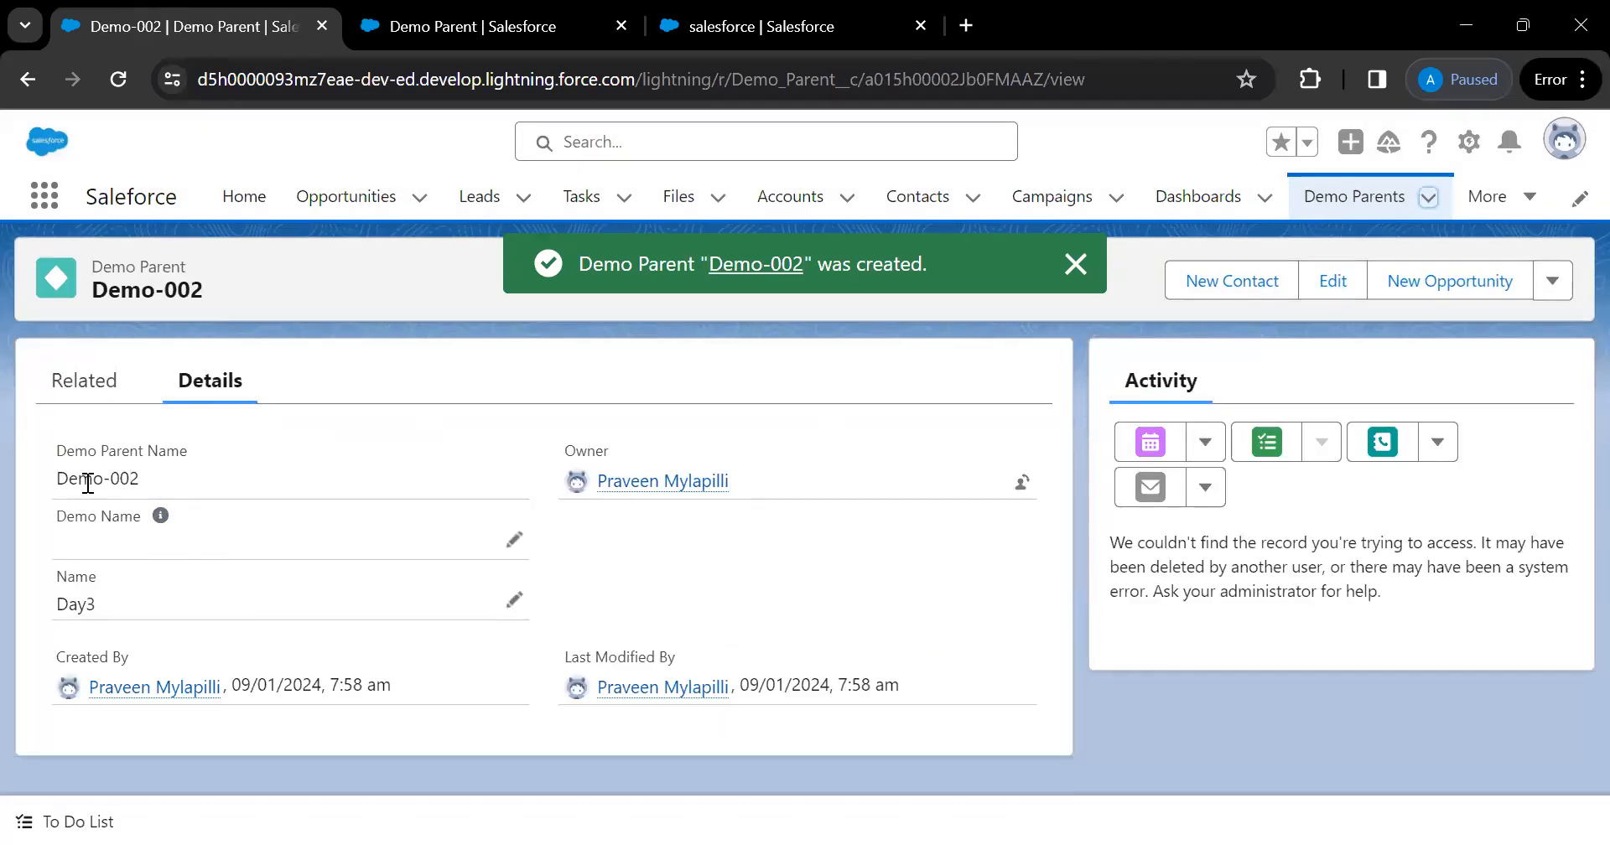
{"action": "left_click_drag", "start_coordinate": [64, 479], "coordinate": [132, 477]}
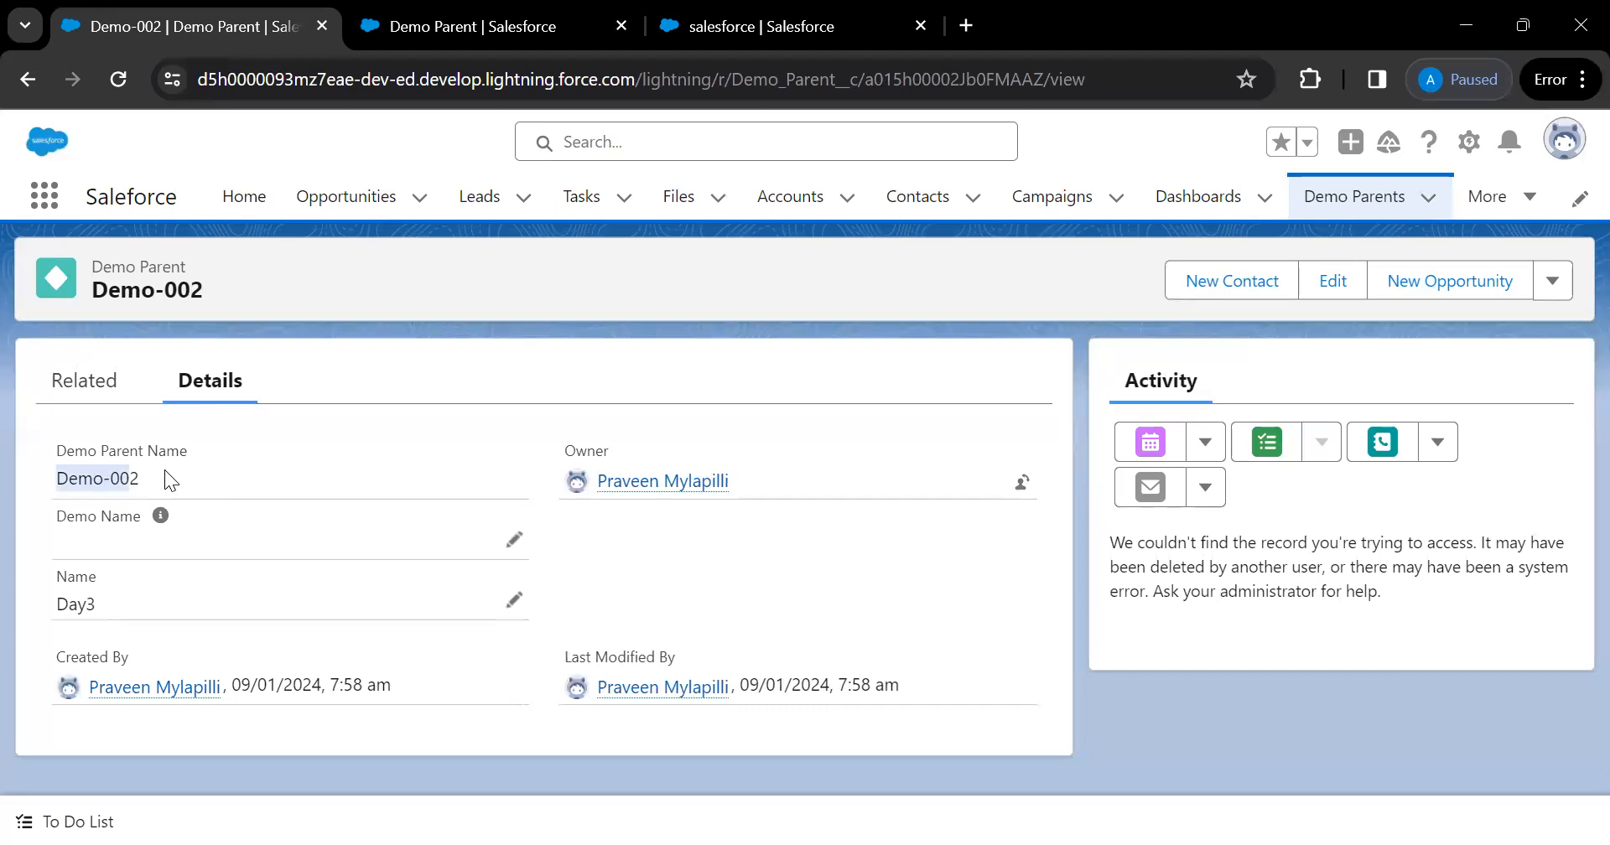
{"action": "left_click", "coordinate": [475, 33]}
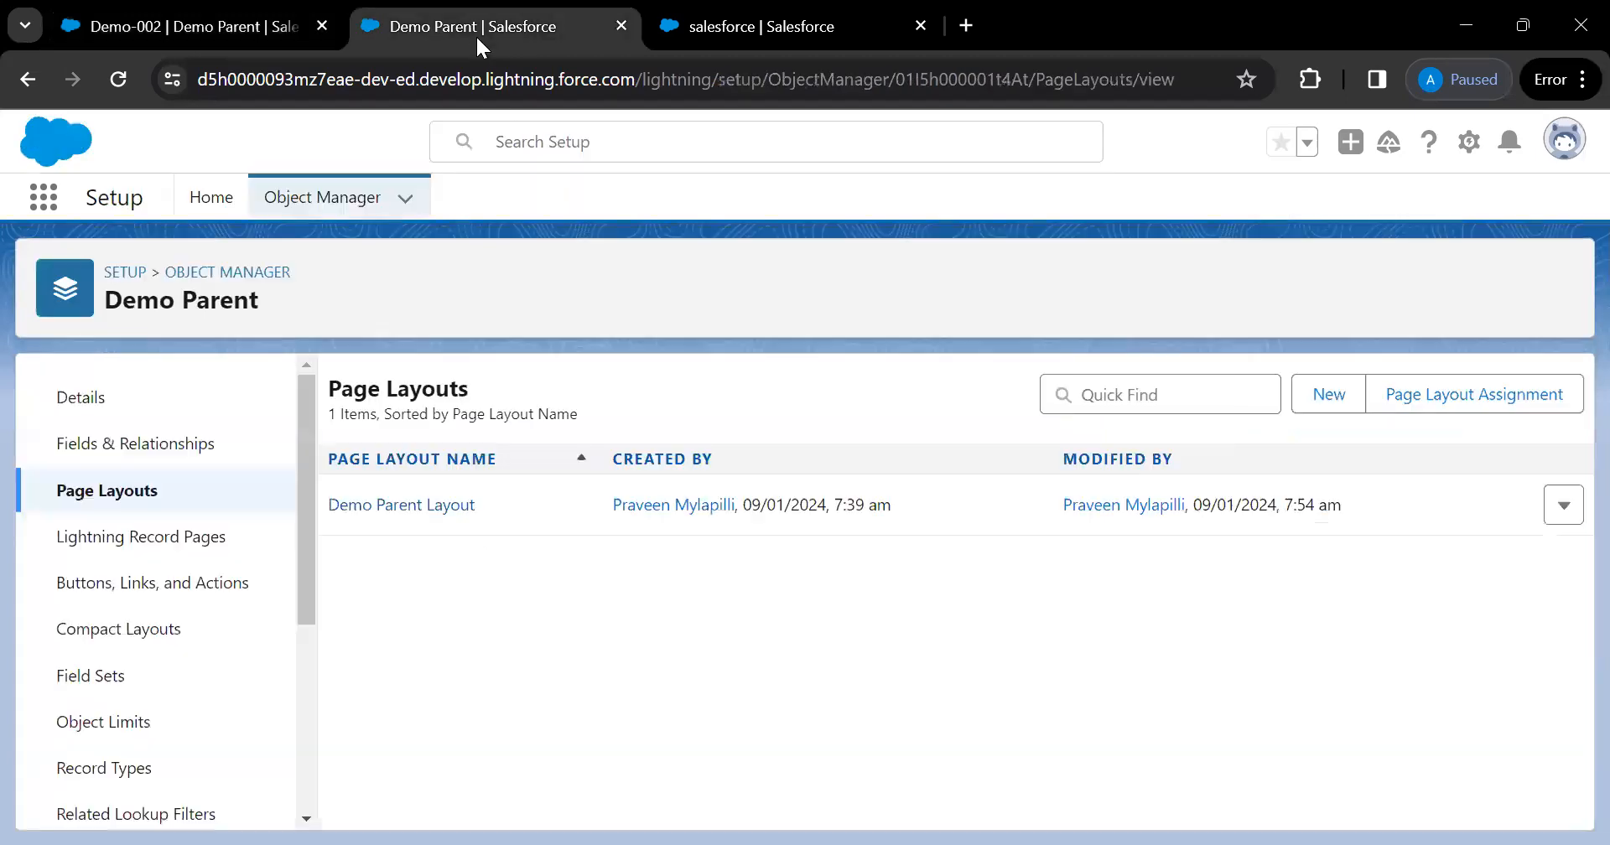
Open the Demo Name field's definition from Demo Parent's Fields & Relationships list
{"action": "left_click", "coordinate": [148, 447]}
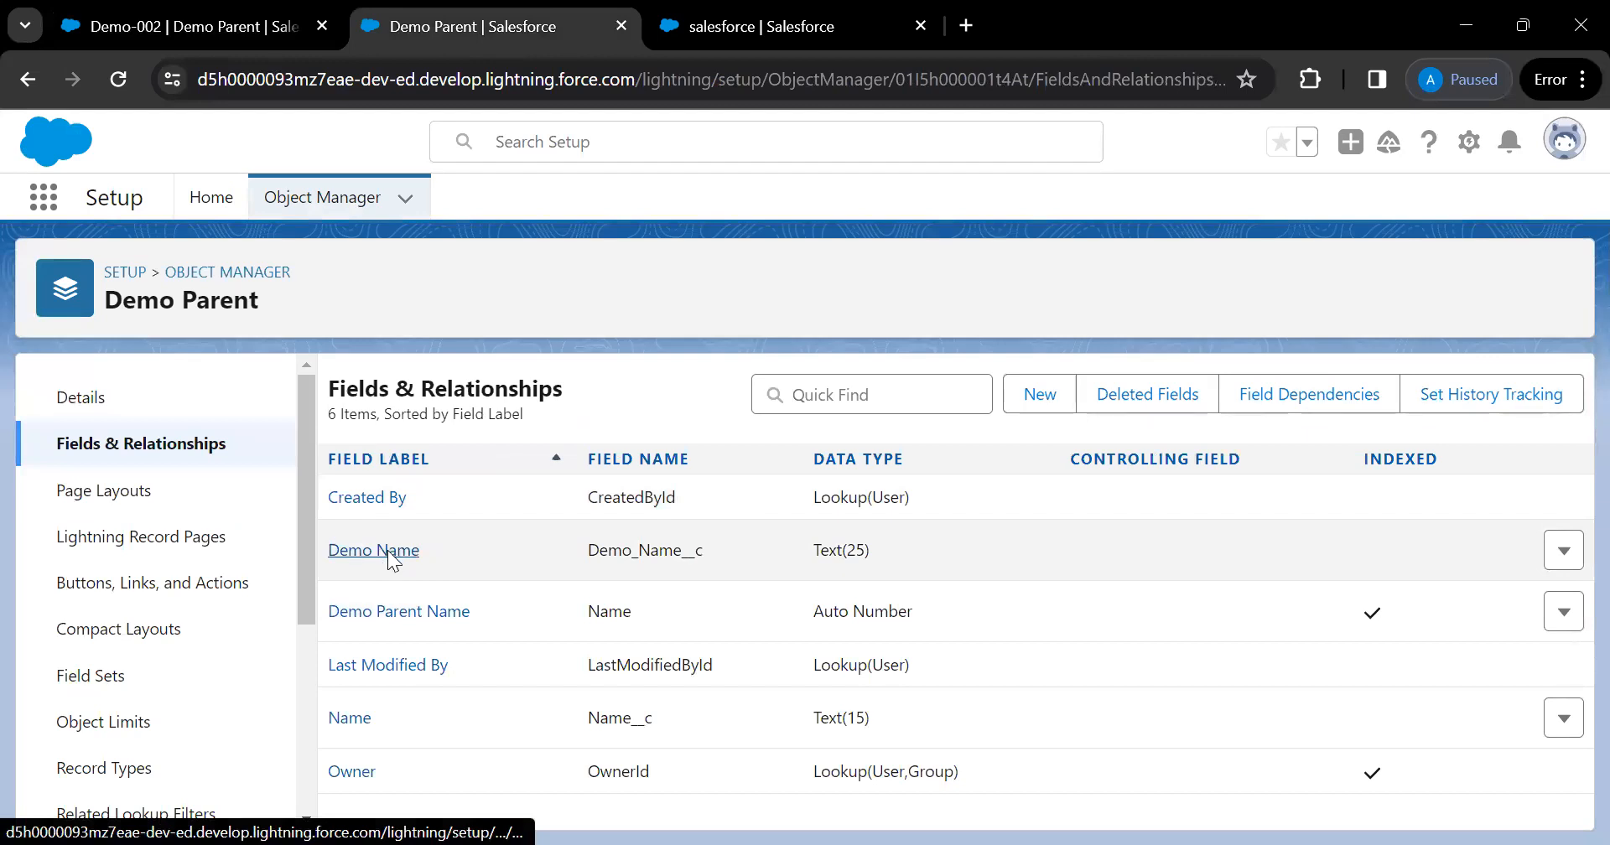
{"action": "left_click", "coordinate": [388, 553]}
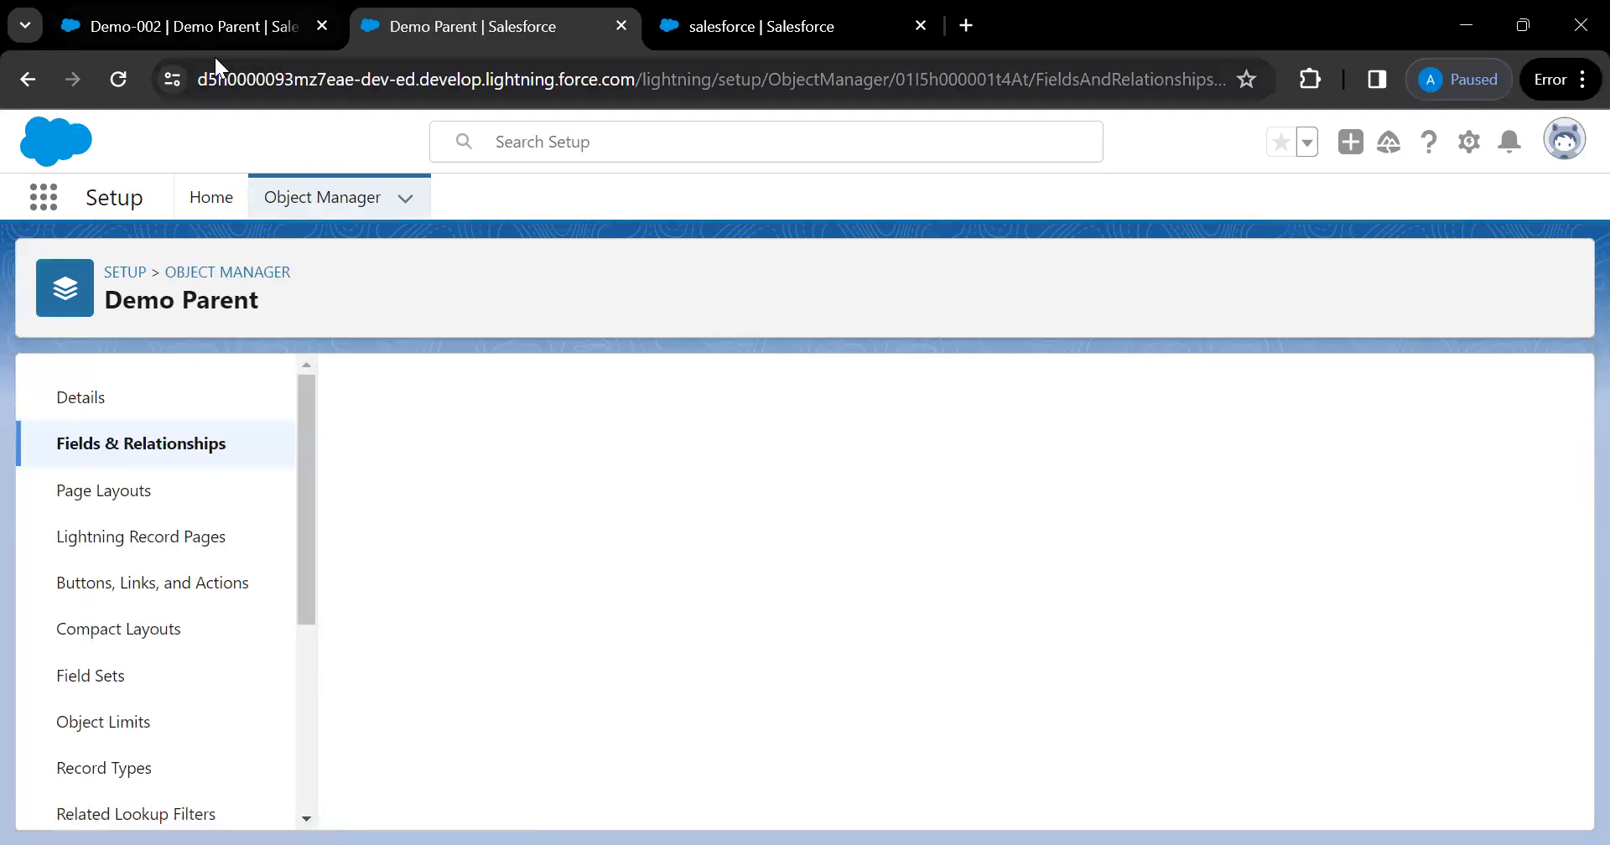
{"action": "left_click", "coordinate": [214, 54]}
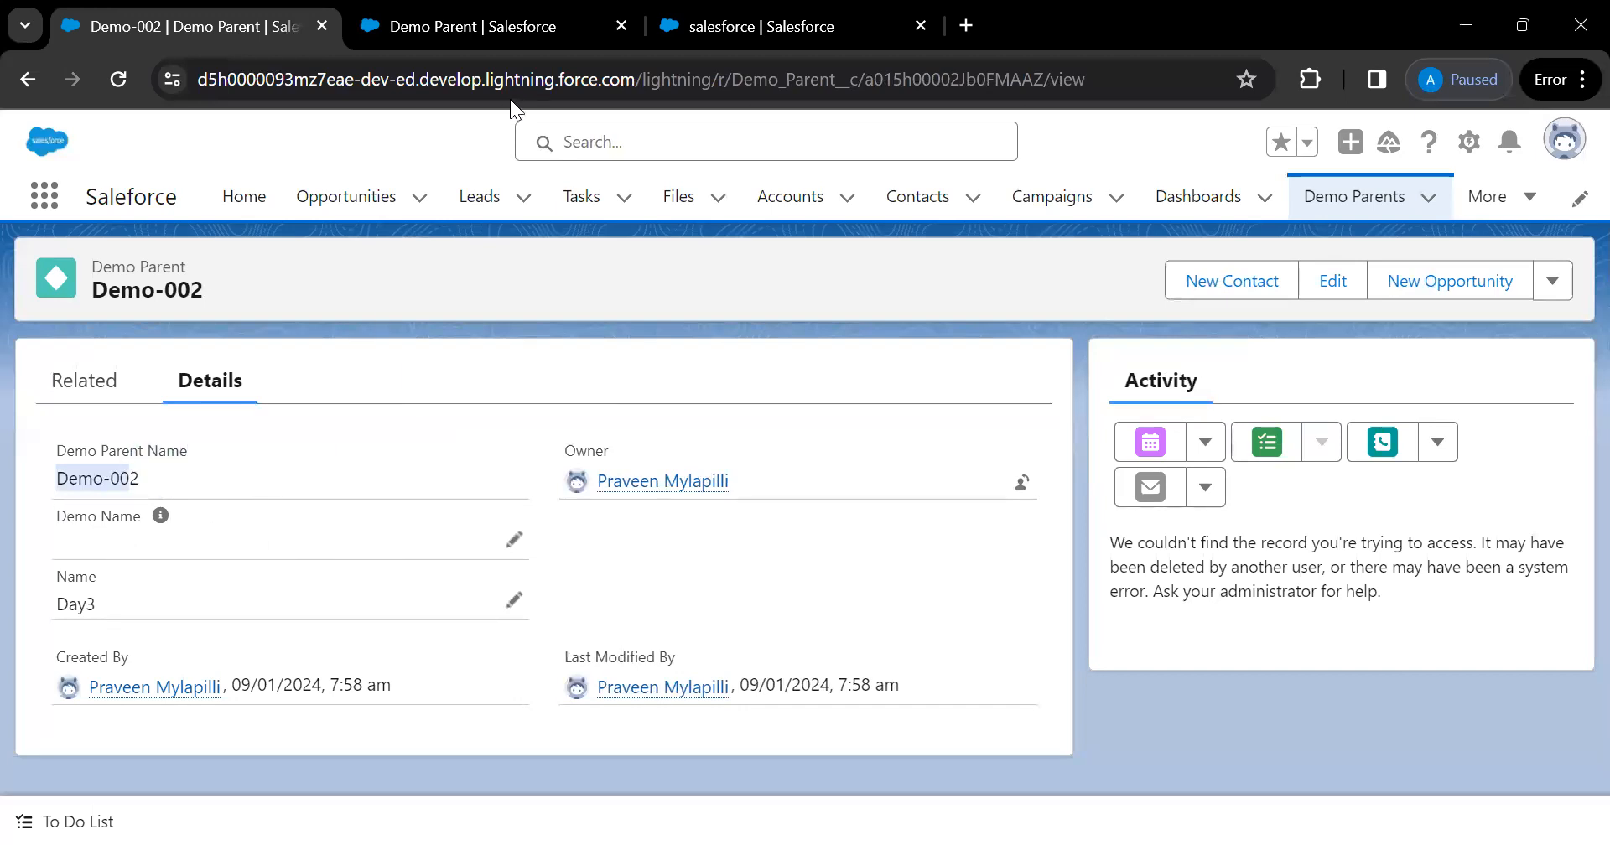
Edit the Demo Name field to tick 'Always require a value in this field' and save
{"action": "left_click", "coordinate": [468, 42]}
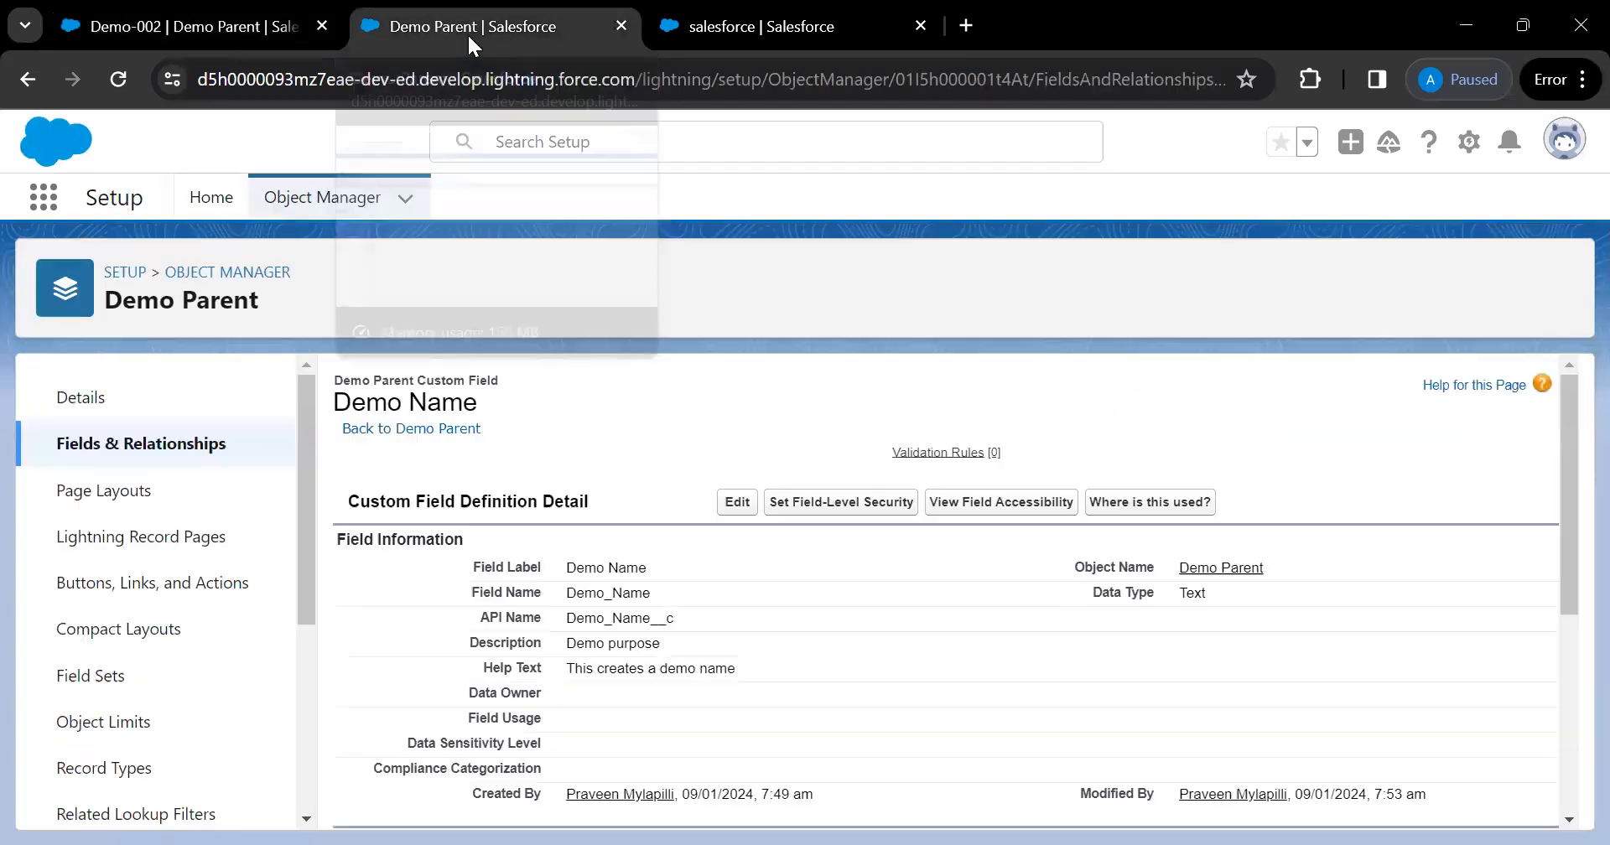
{"action": "left_click", "coordinate": [728, 507]}
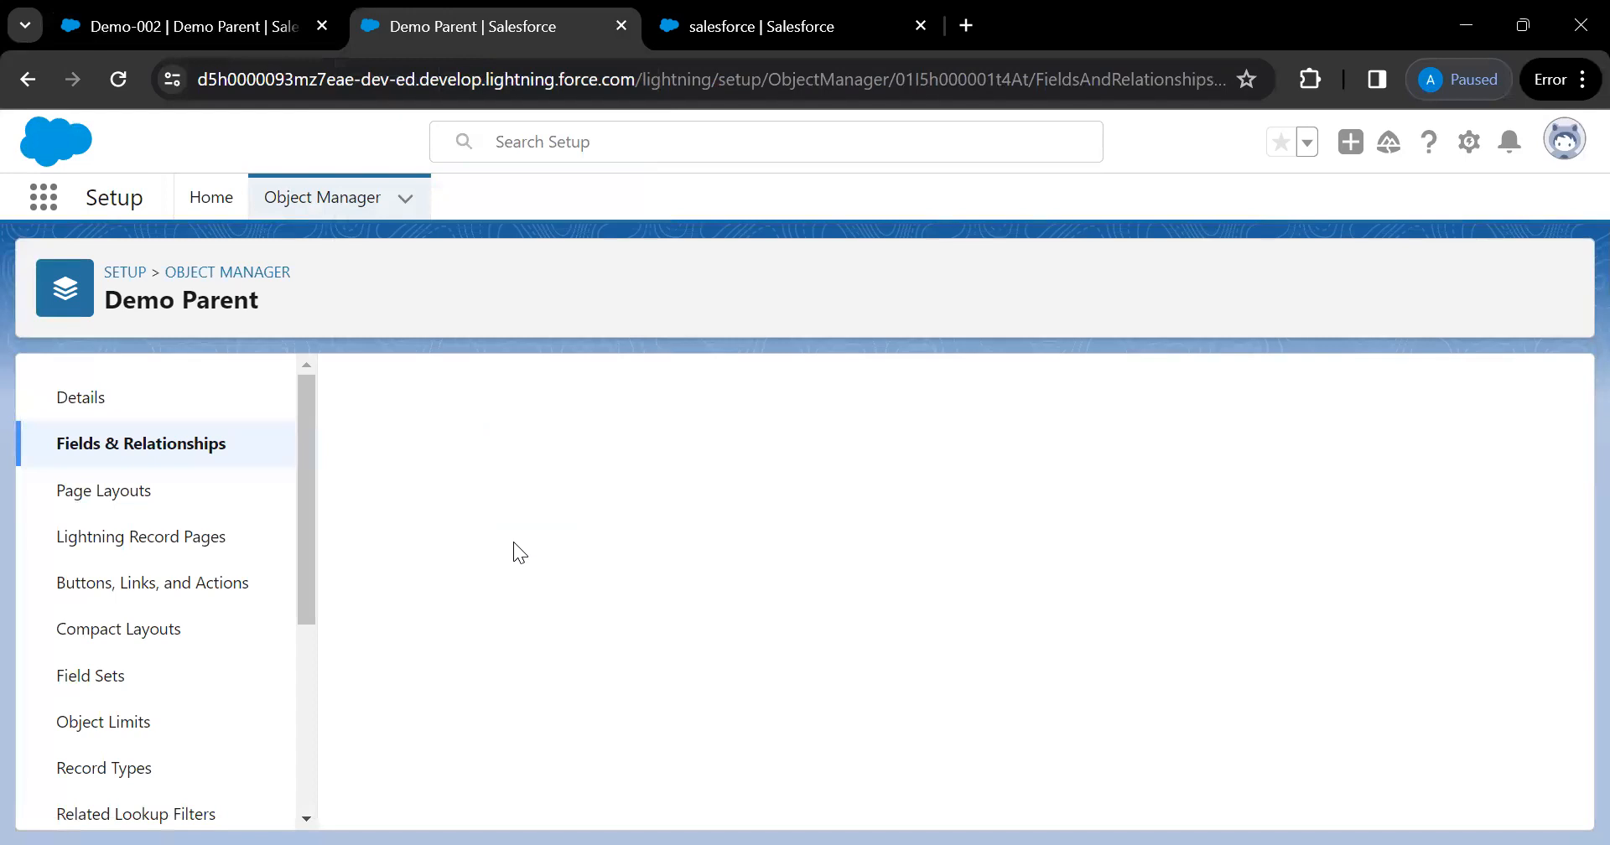
{"action": "scroll", "coordinate": [513, 542], "scroll_direction": "down", "scroll_amount": 3}
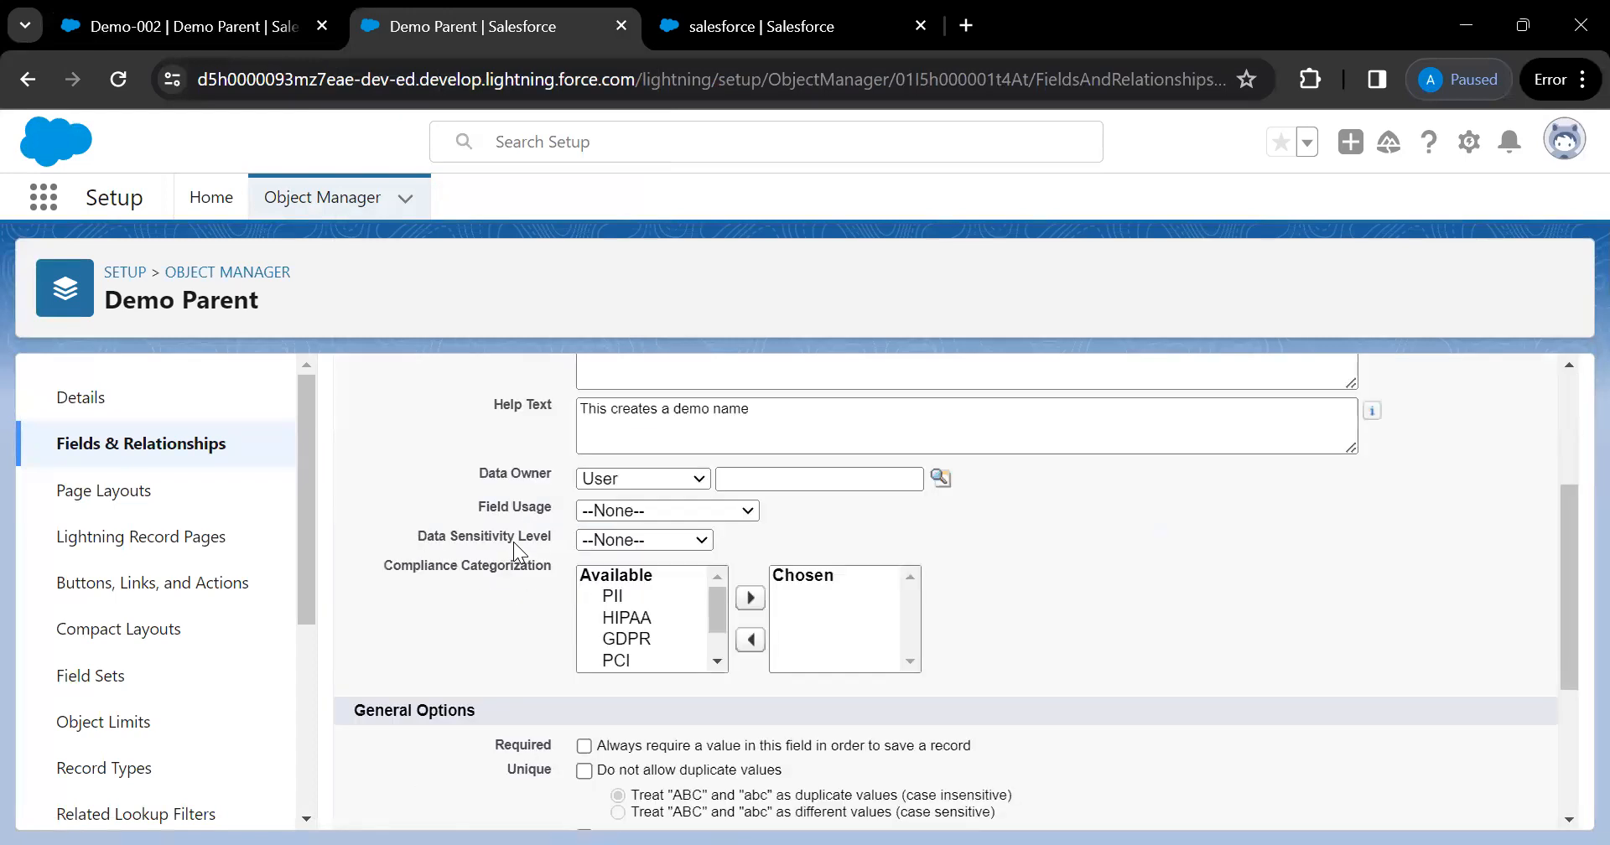
{"action": "left_click", "coordinate": [585, 745]}
{"action": "scroll", "coordinate": [953, 741], "scroll_direction": "down", "scroll_amount": 3}
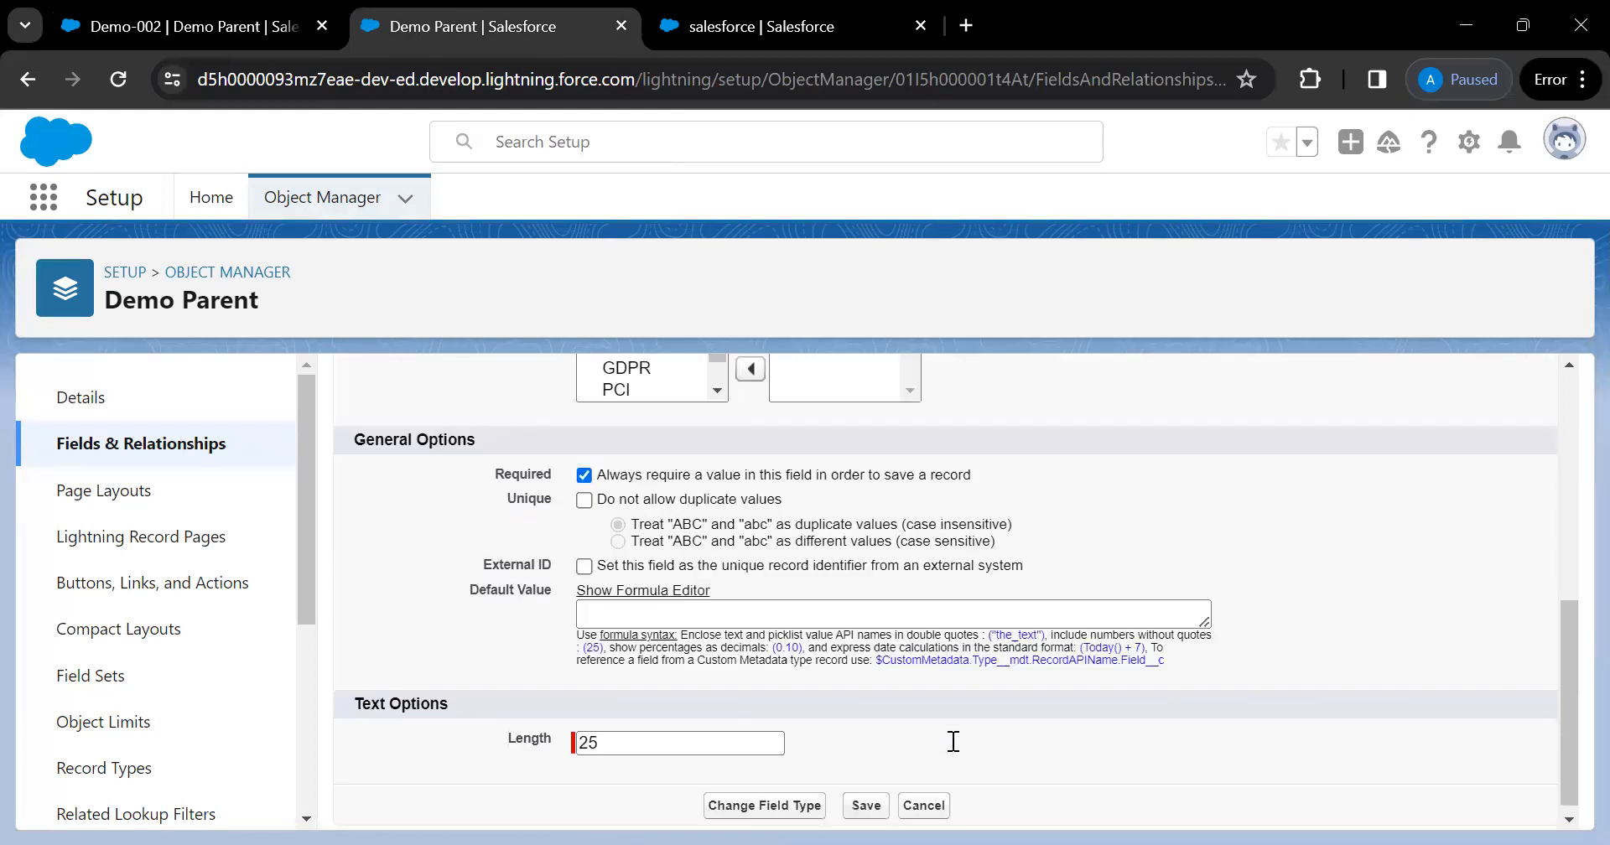
{"action": "left_click", "coordinate": [871, 805]}
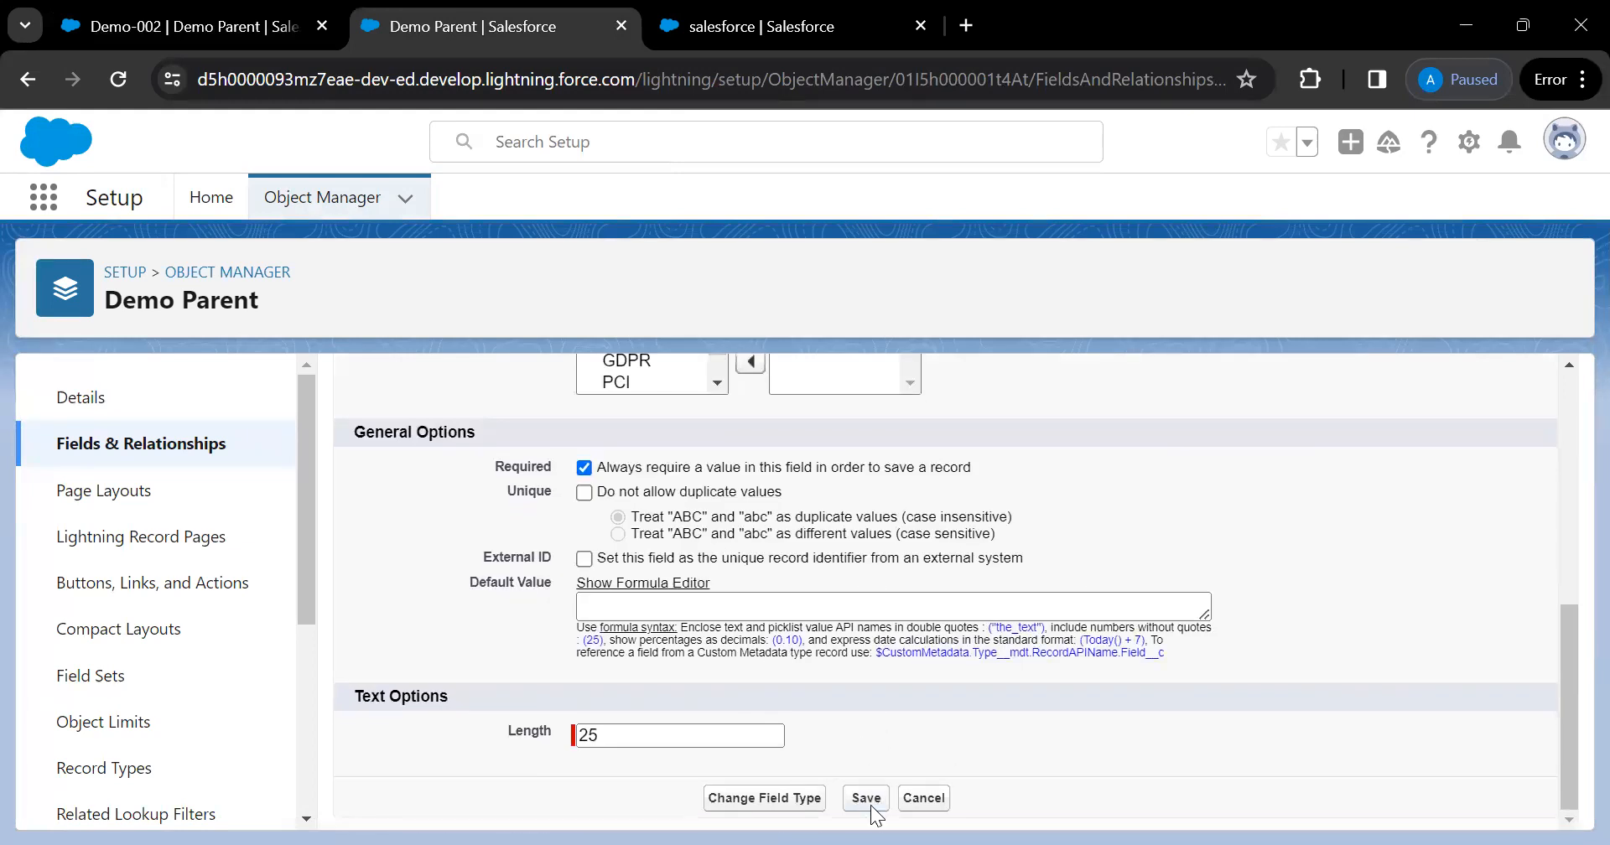
{"action": "left_click", "coordinate": [872, 806]}
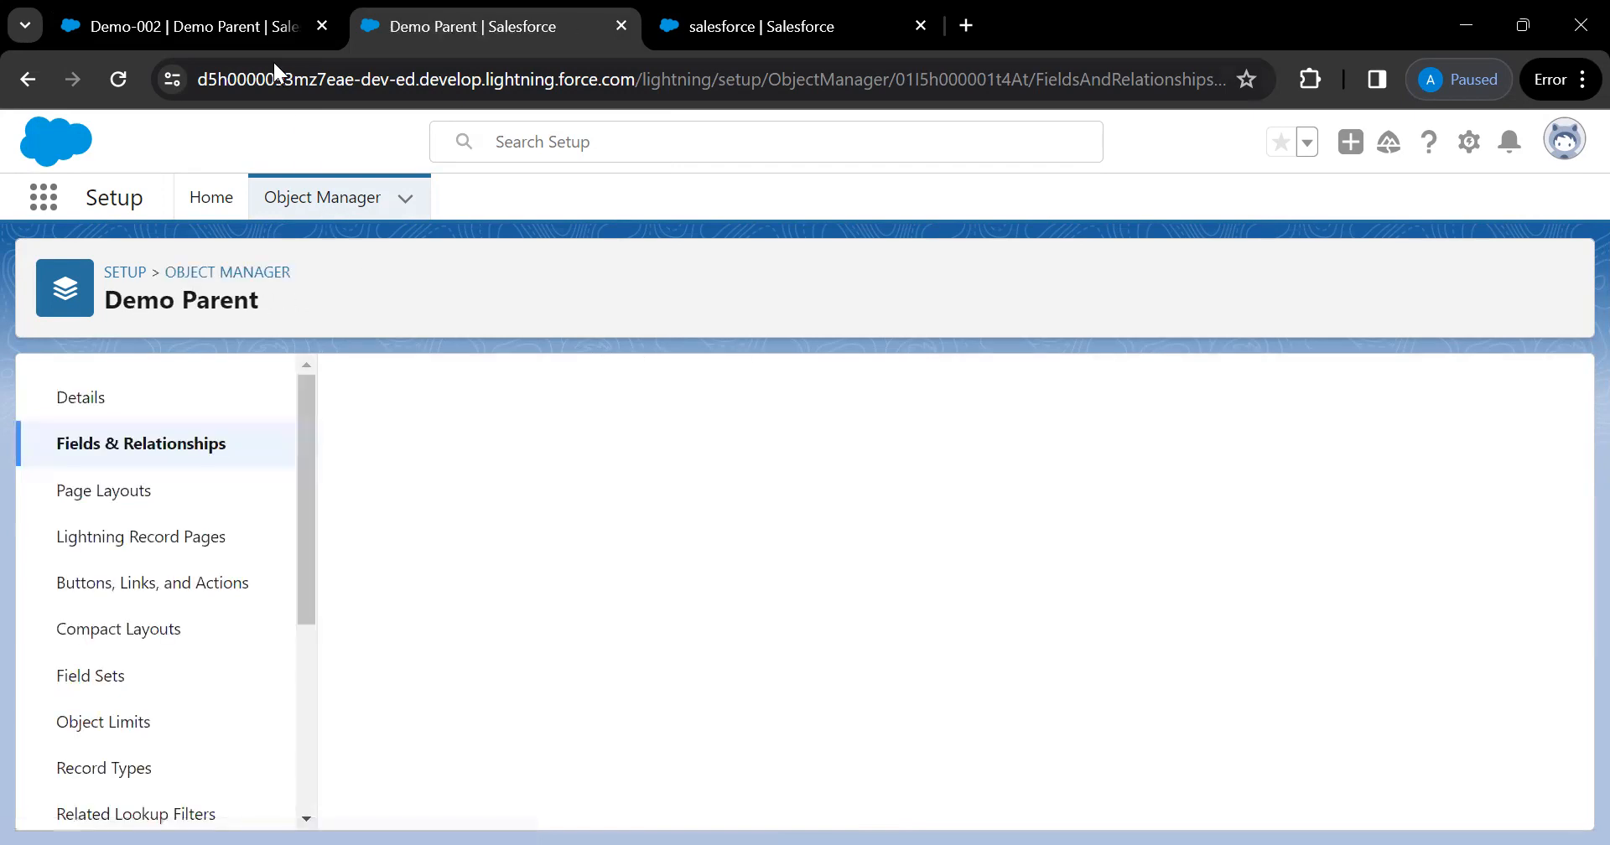
Start a new Demo Parent named Day 4 and try saving it without a Demo Name
{"action": "left_click", "coordinate": [224, 32]}
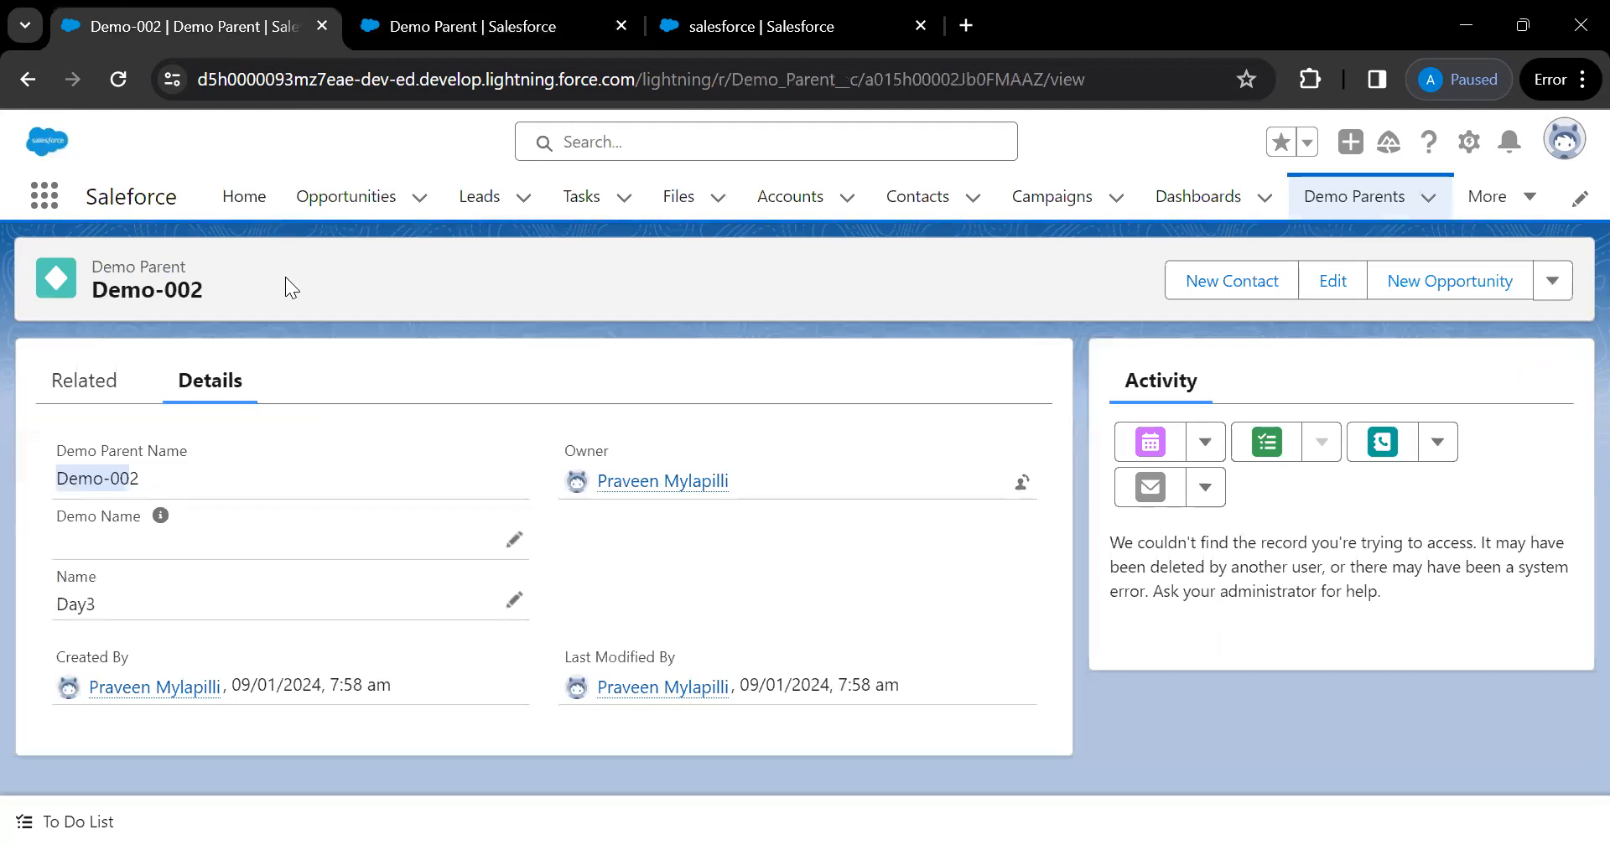
{"action": "left_click", "coordinate": [1426, 198]}
{"action": "left_click", "coordinate": [1350, 248]}
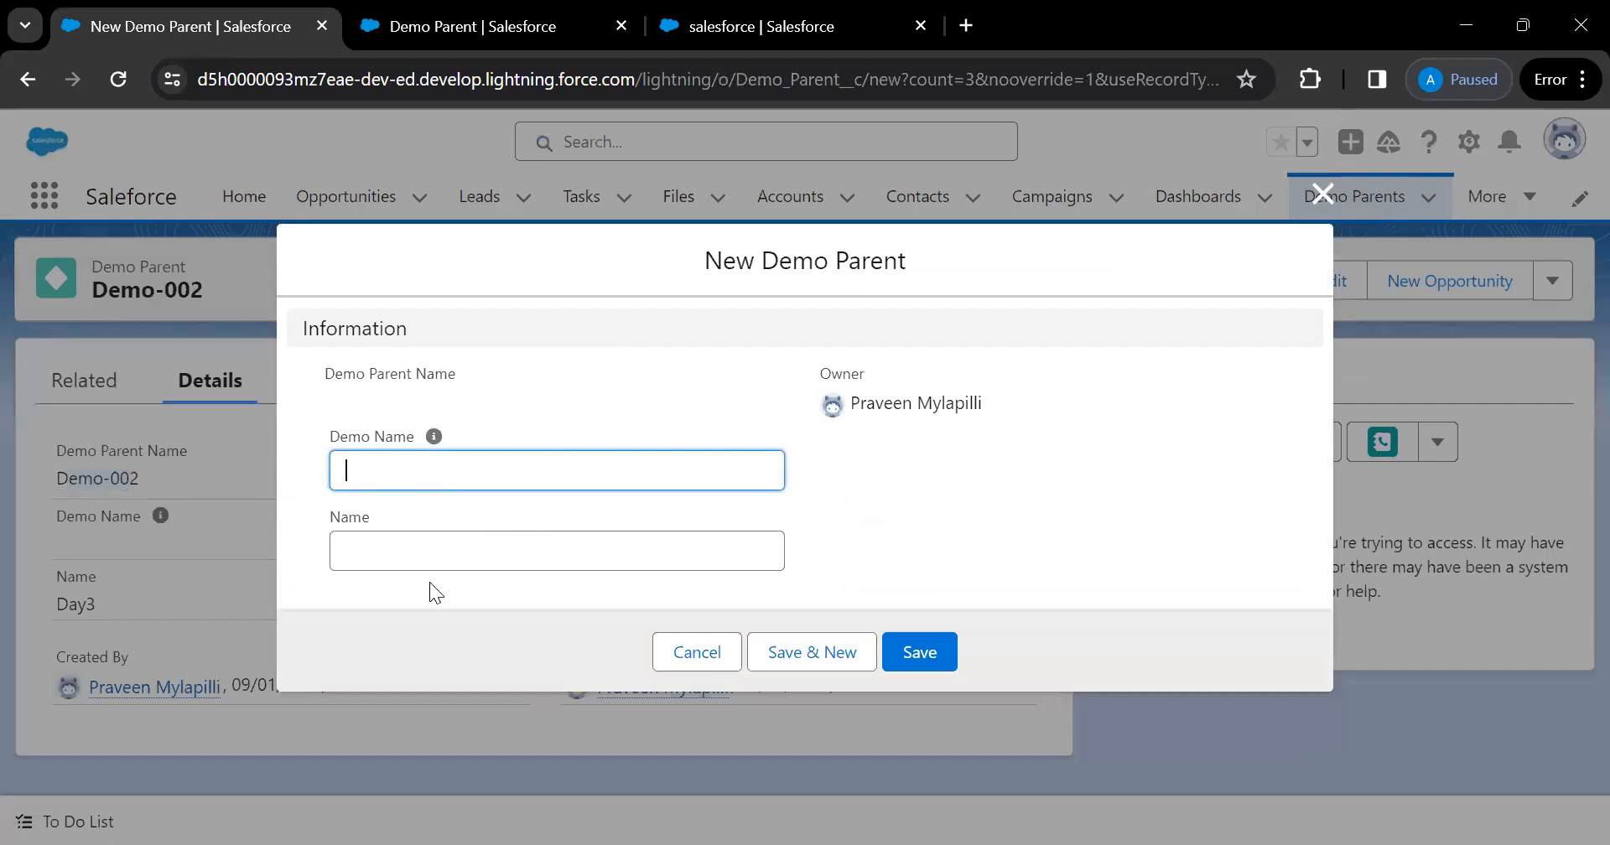
{"action": "left_click", "coordinate": [434, 549]}
{"action": "type", "text": "Da"}
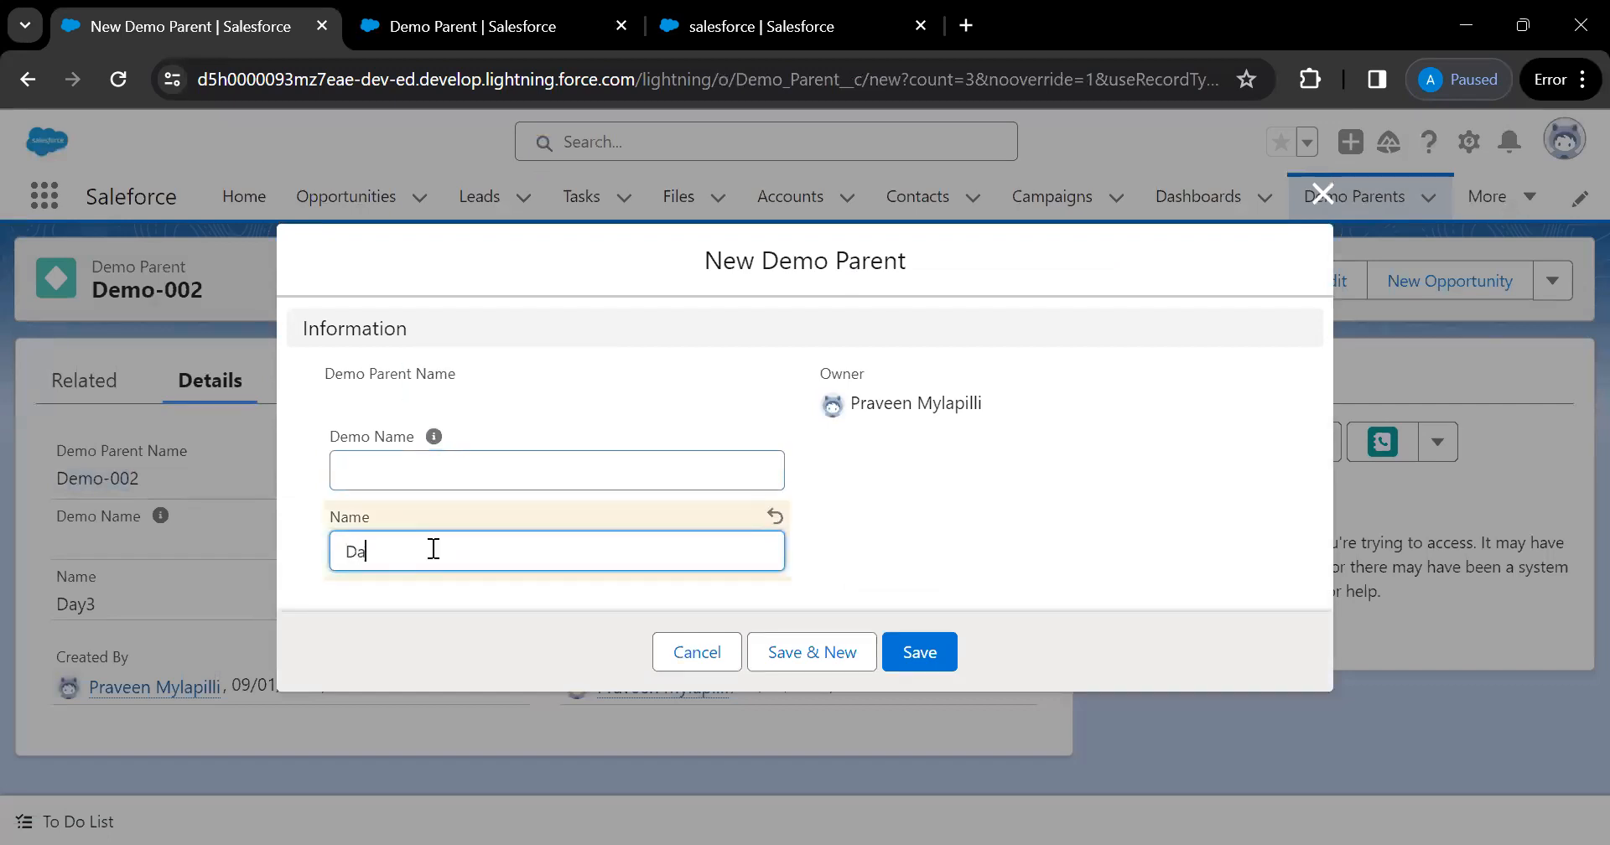
{"action": "type", "text": "y 4"}
{"action": "left_click", "coordinate": [909, 666]}
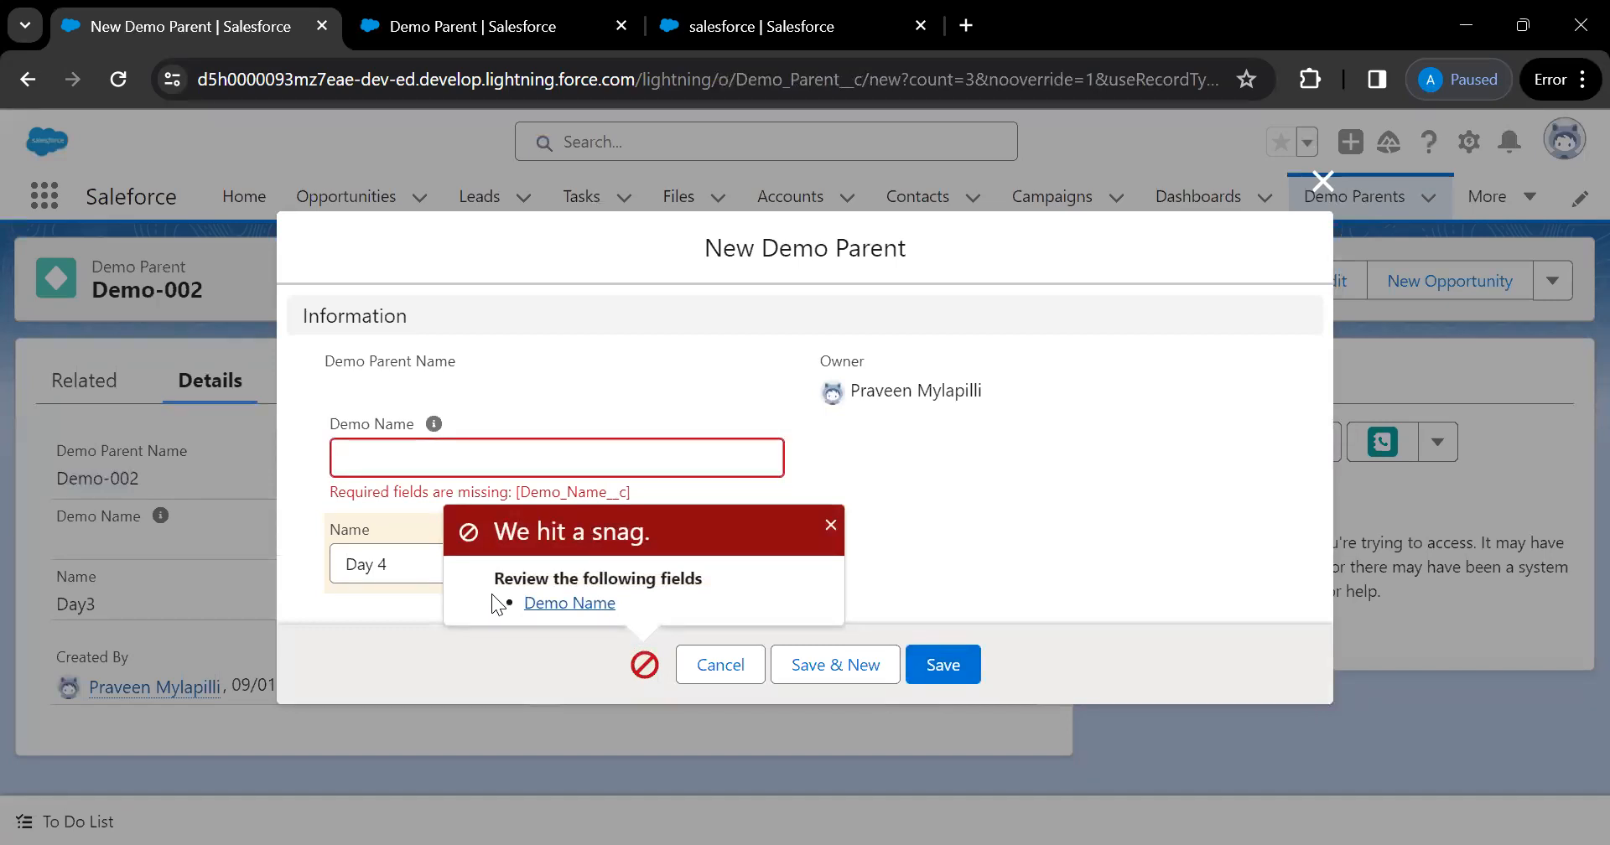
Review the missing Demo Name error, dismiss it, and return to the field's setup
{"action": "left_click", "coordinate": [406, 468]}
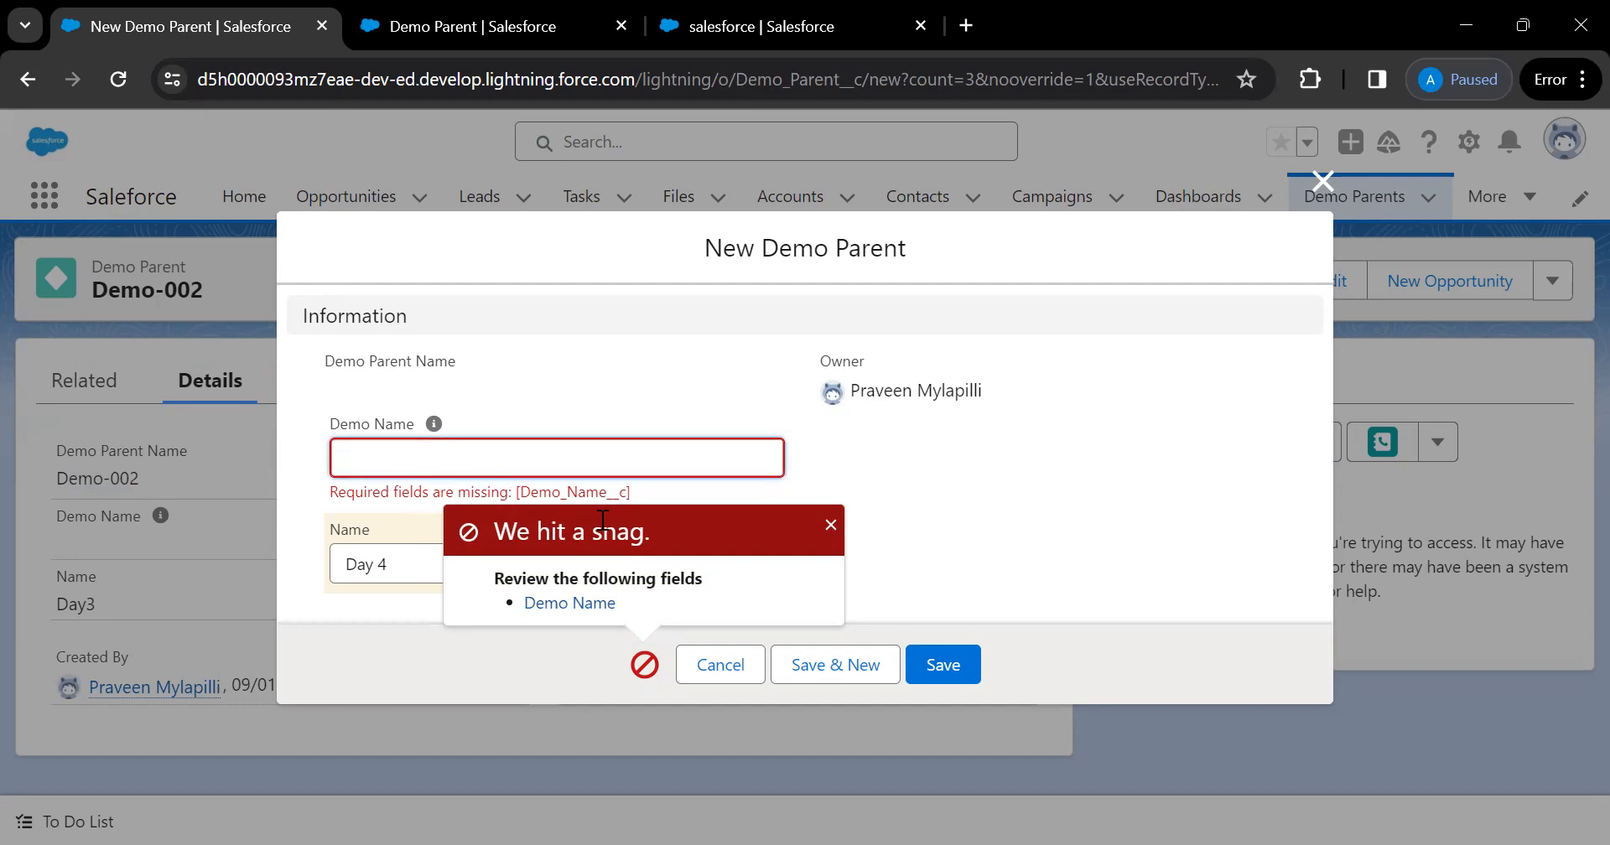
{"action": "left_click", "coordinate": [830, 526]}
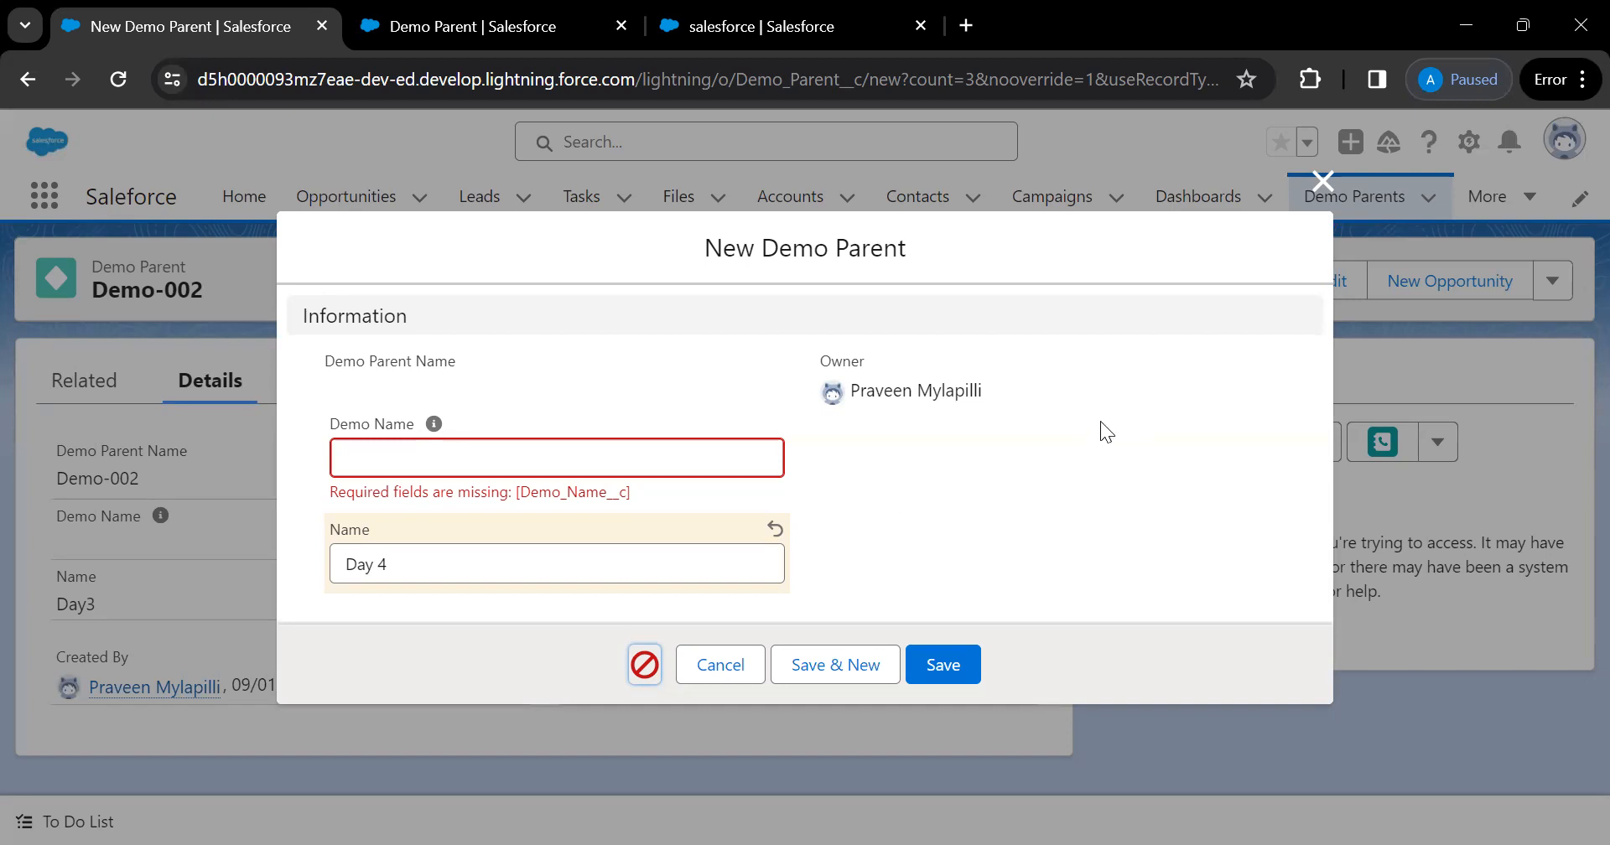
{"action": "left_click", "coordinate": [524, 42]}
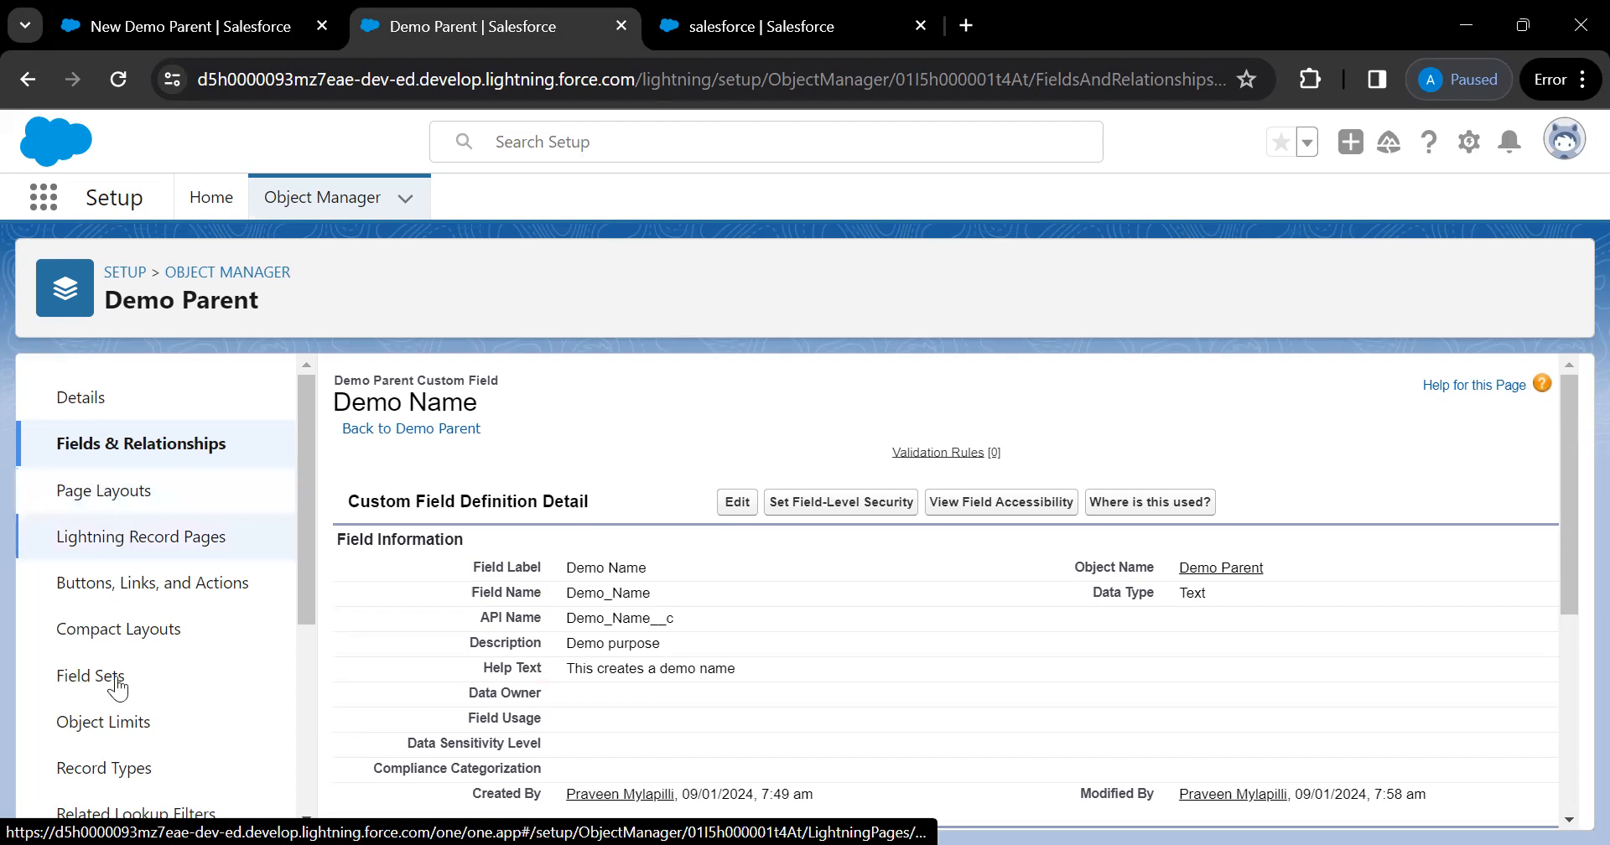
Compare the Demo Name field setup with the Day 4 form, then discard the unsaved form
{"action": "scroll", "coordinate": [117, 687], "scroll_direction": "down", "scroll_amount": 2}
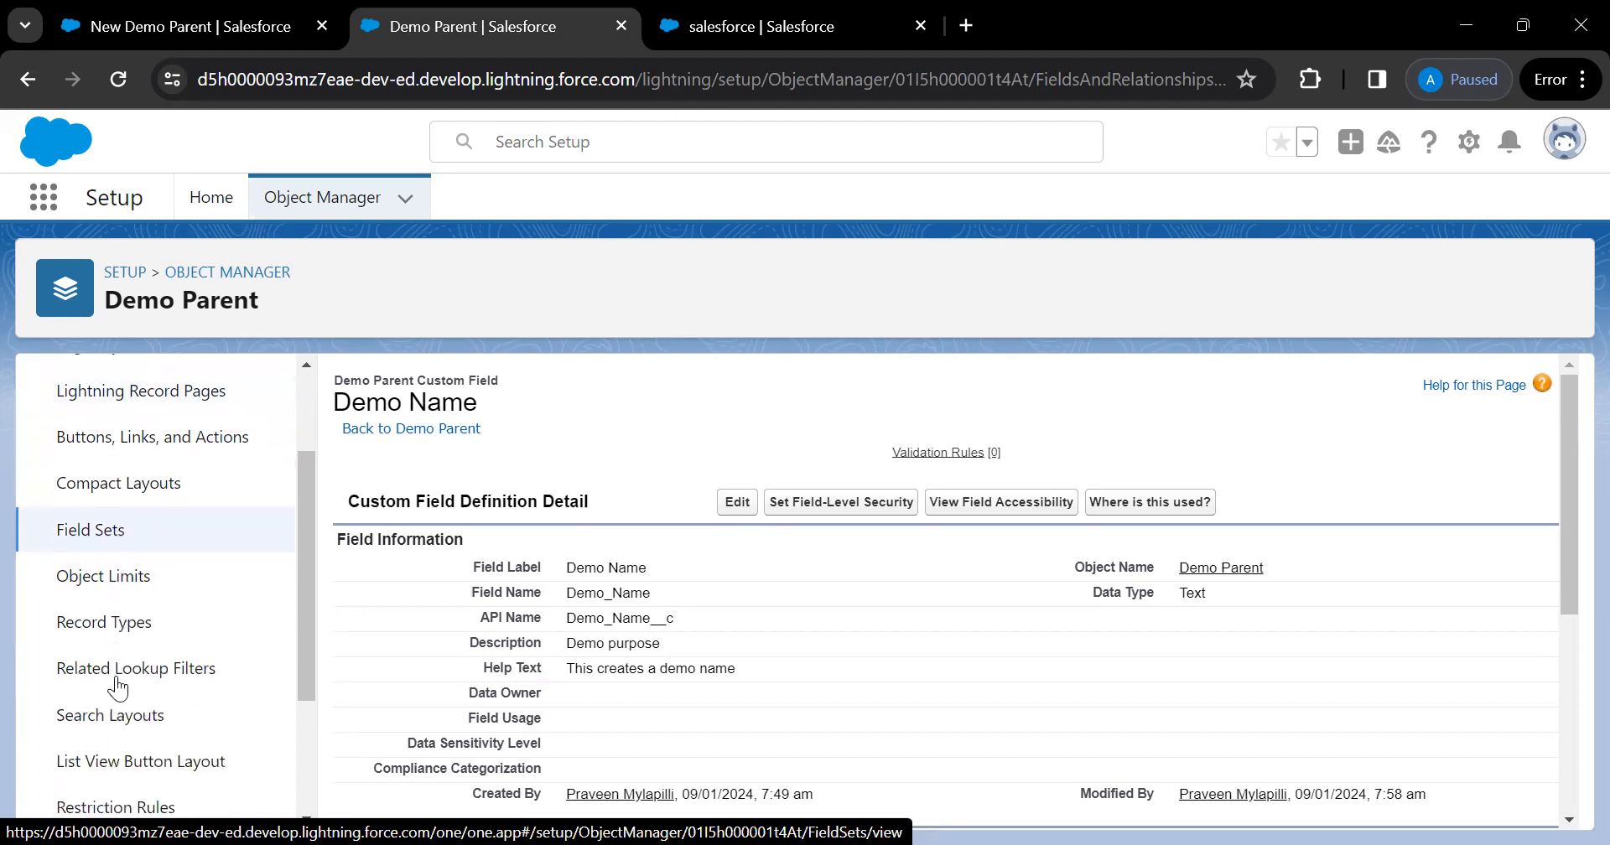
{"action": "scroll", "coordinate": [117, 688], "scroll_direction": "up", "scroll_amount": 2}
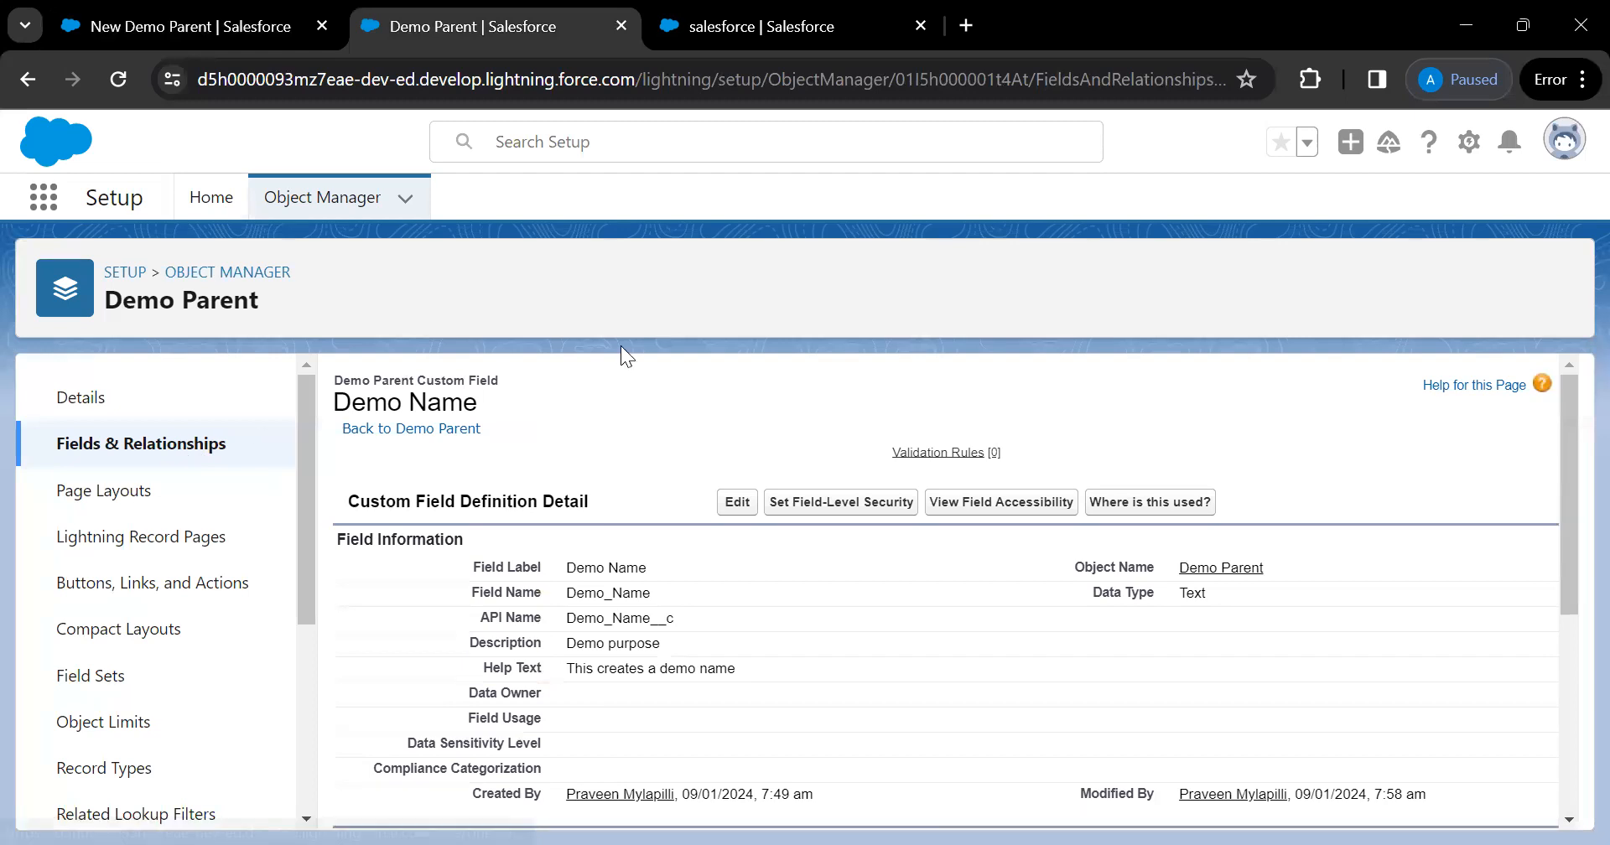
{"action": "left_click", "coordinate": [224, 47]}
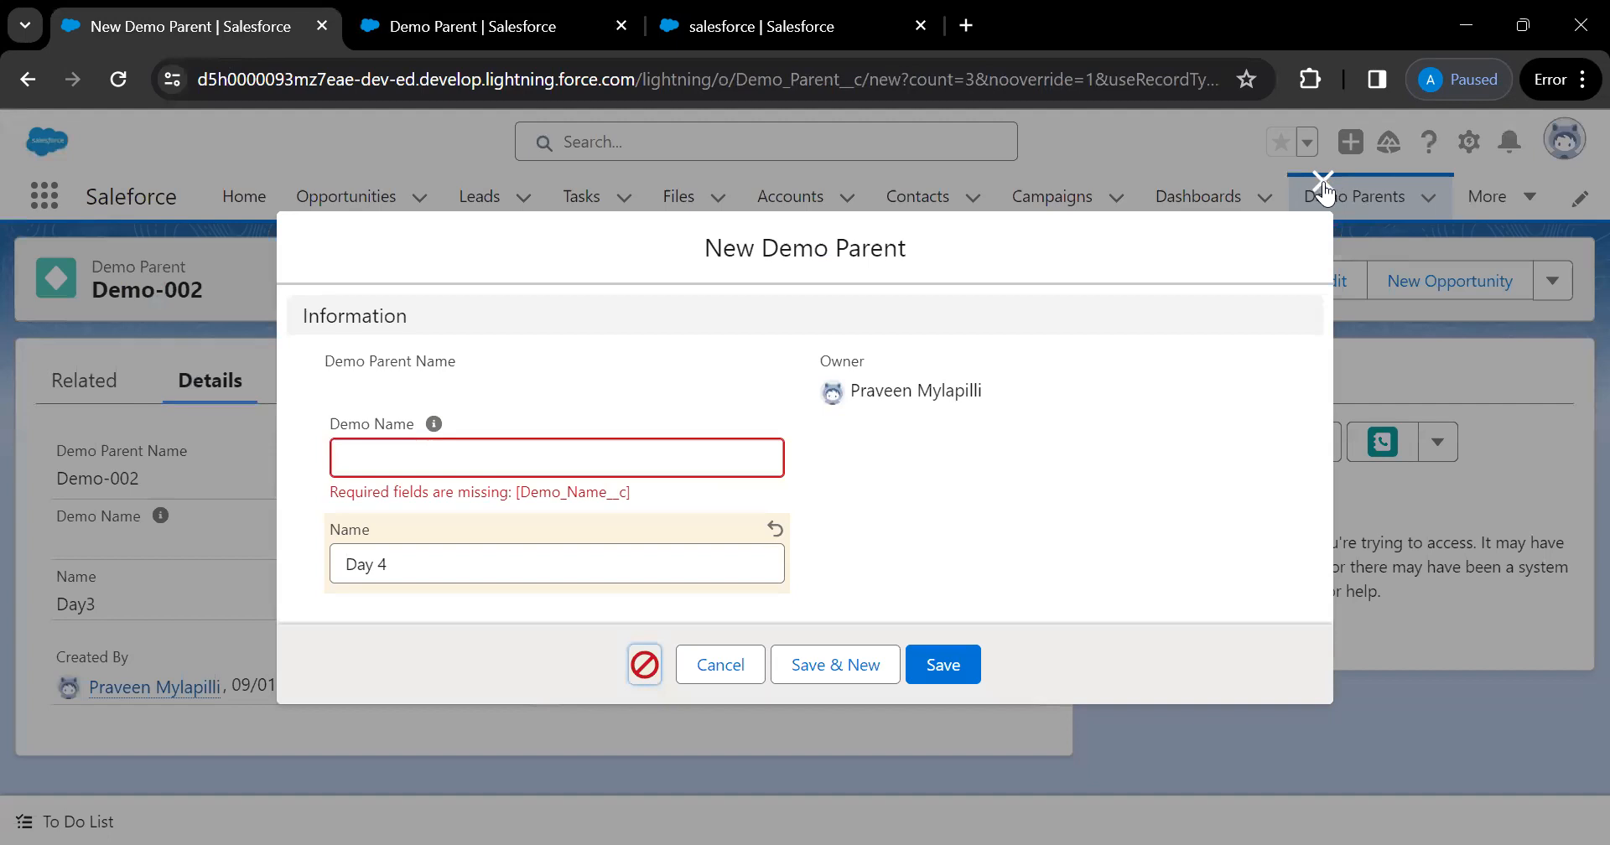
{"action": "left_click", "coordinate": [533, 49]}
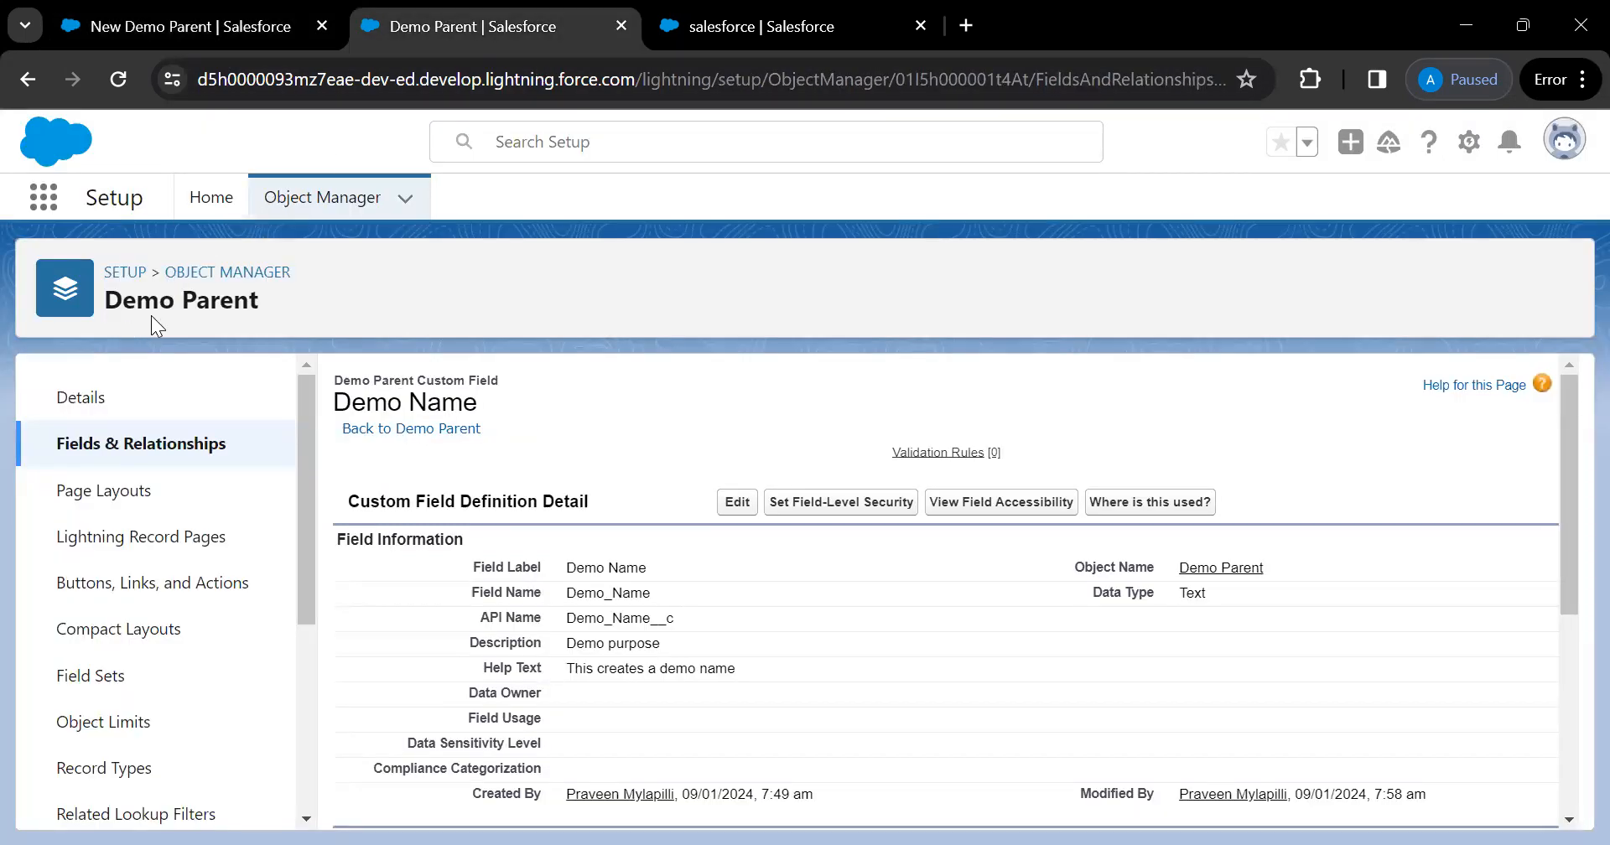
{"action": "left_click", "coordinate": [206, 42]}
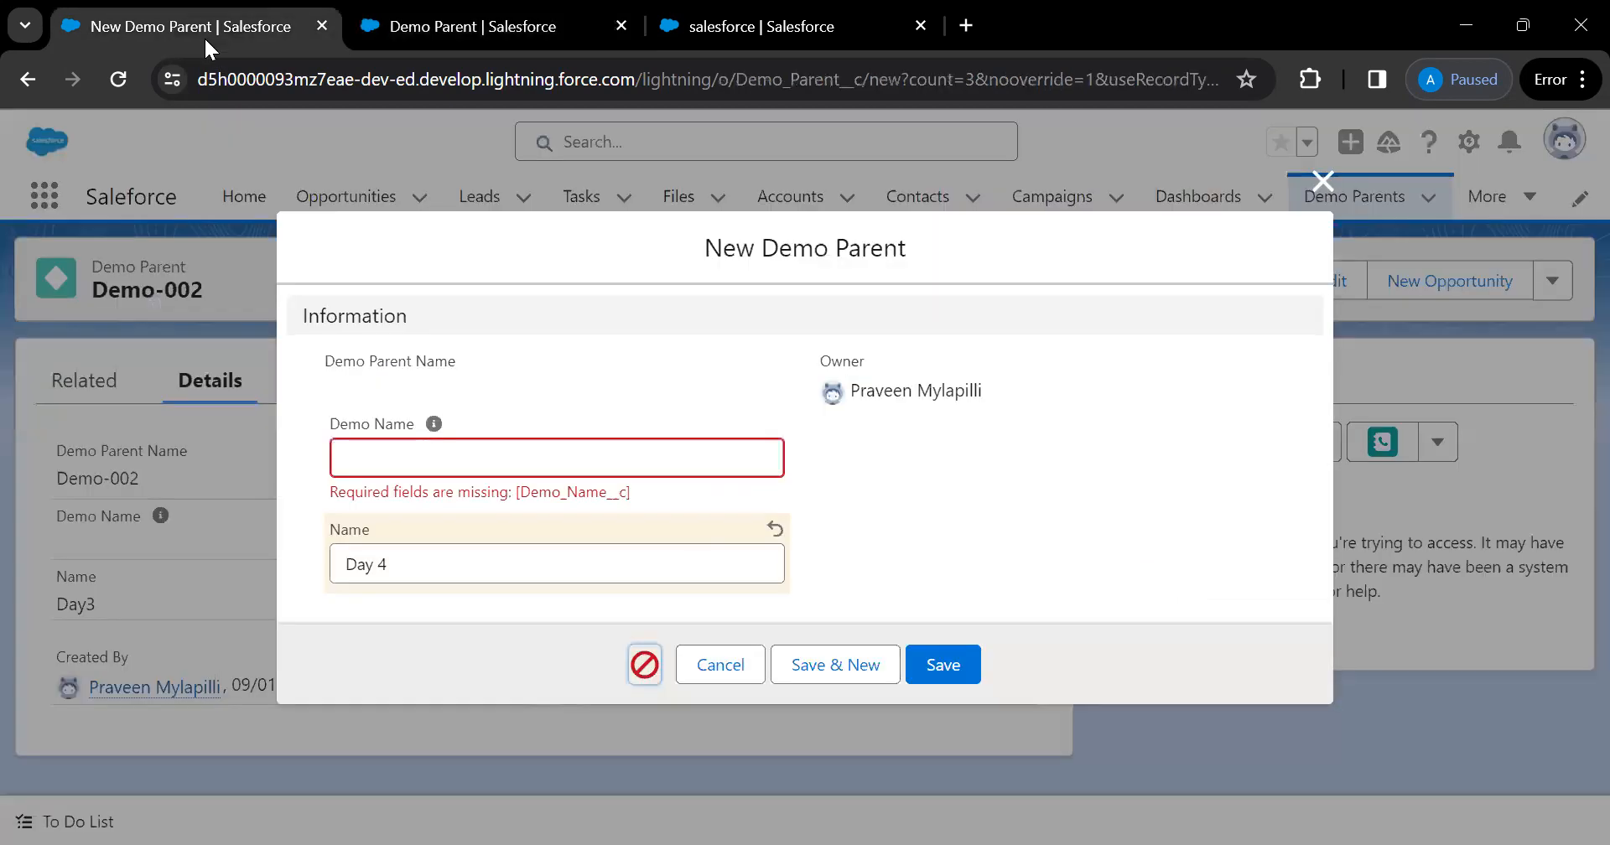
{"action": "left_click", "coordinate": [1322, 180]}
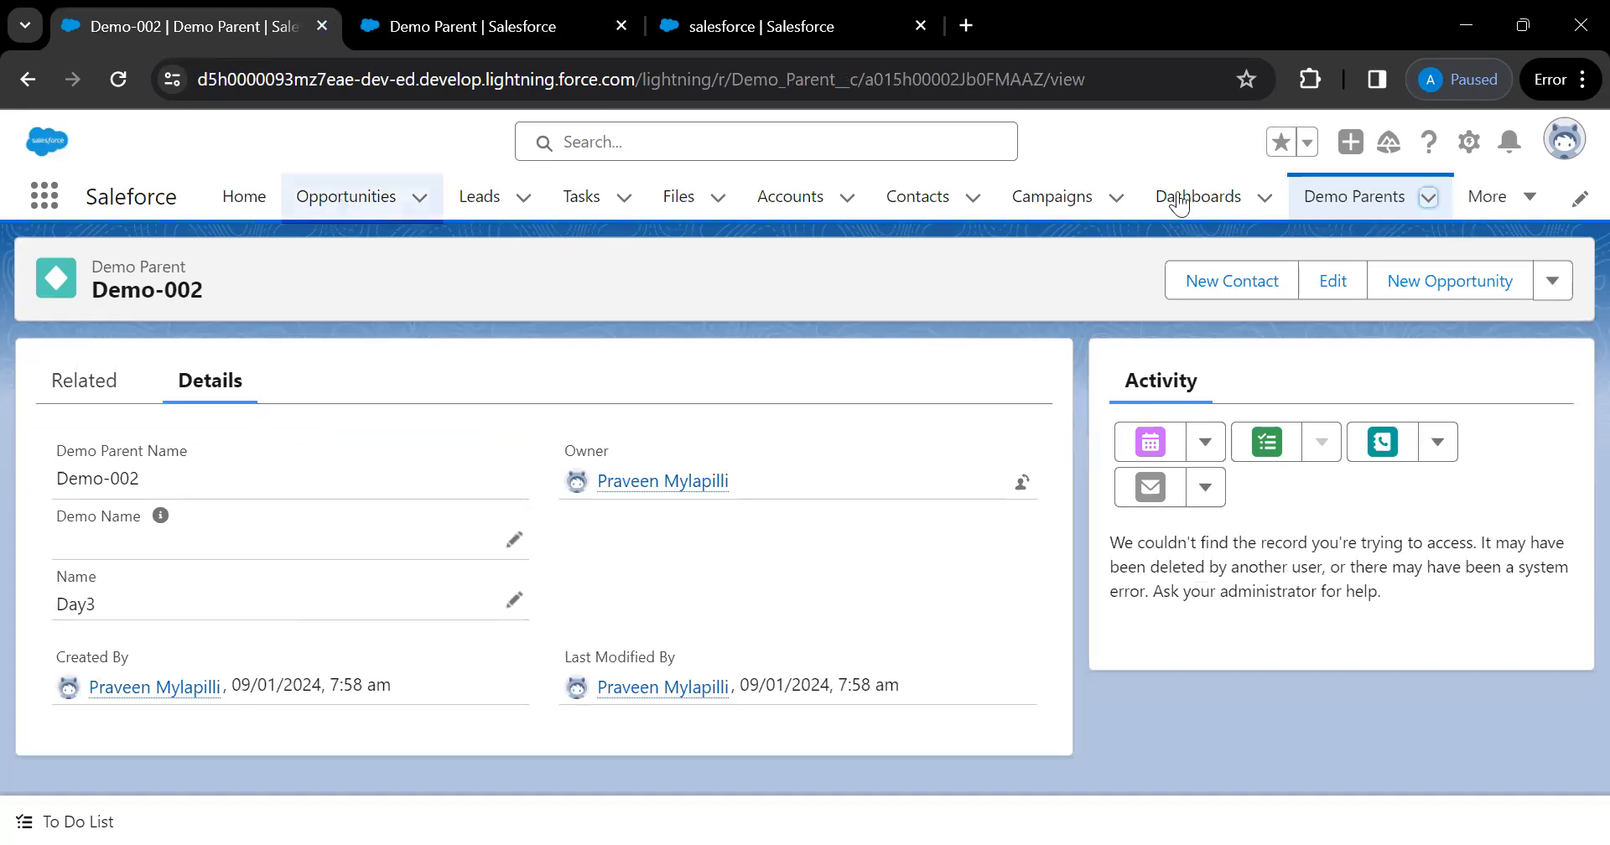
Open a fresh blank New Demo Parent form, close it unsaved, and return to Setup
{"action": "left_click", "coordinate": [1428, 200]}
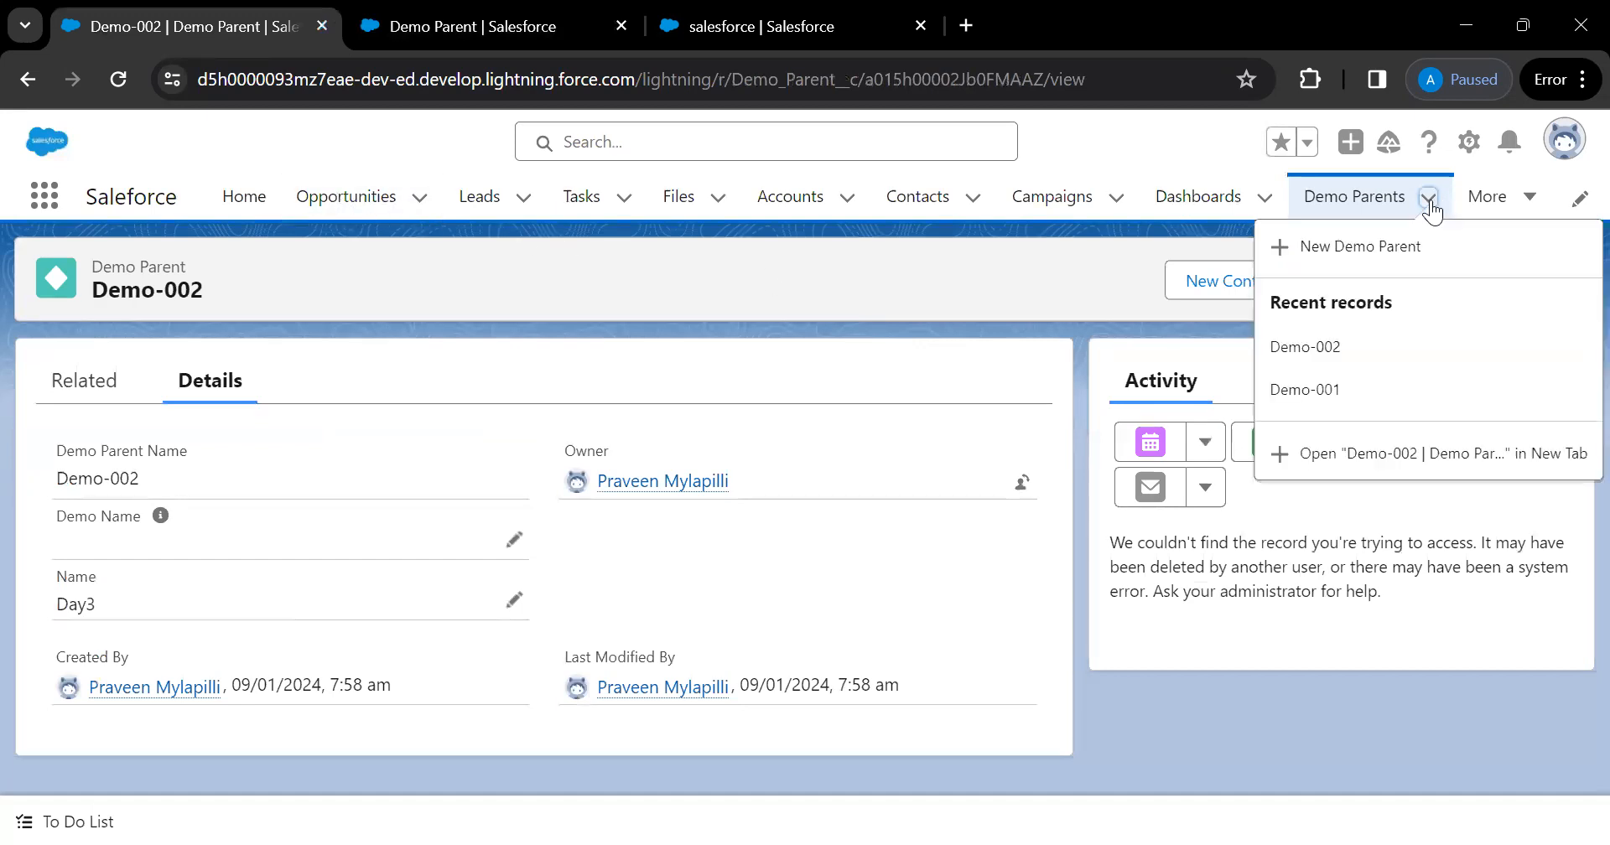
{"action": "left_click", "coordinate": [1342, 247]}
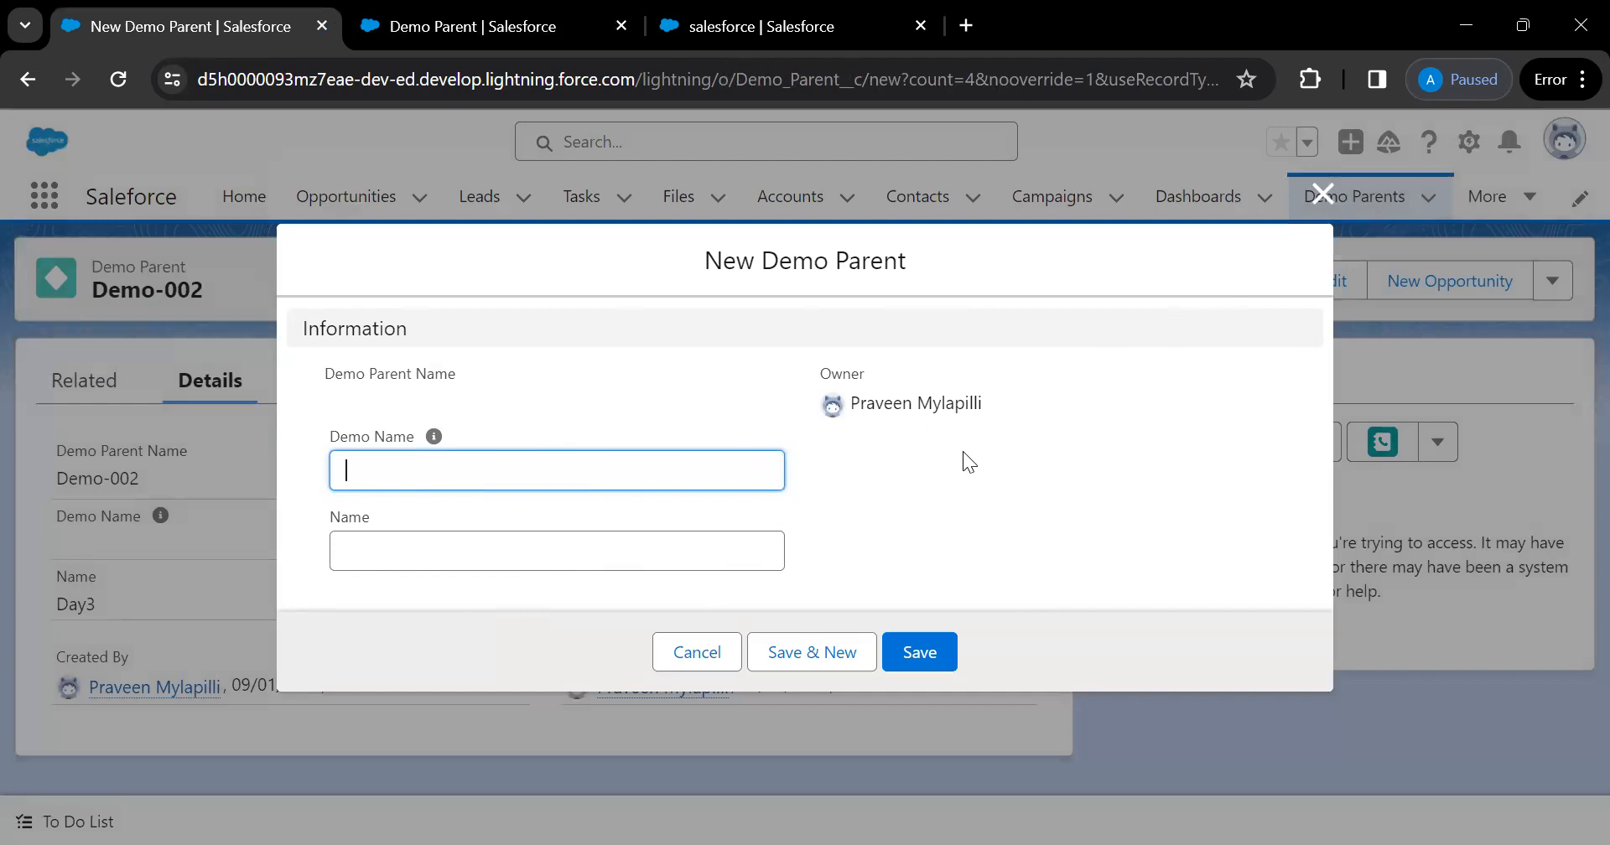
{"action": "left_click", "coordinate": [1325, 197]}
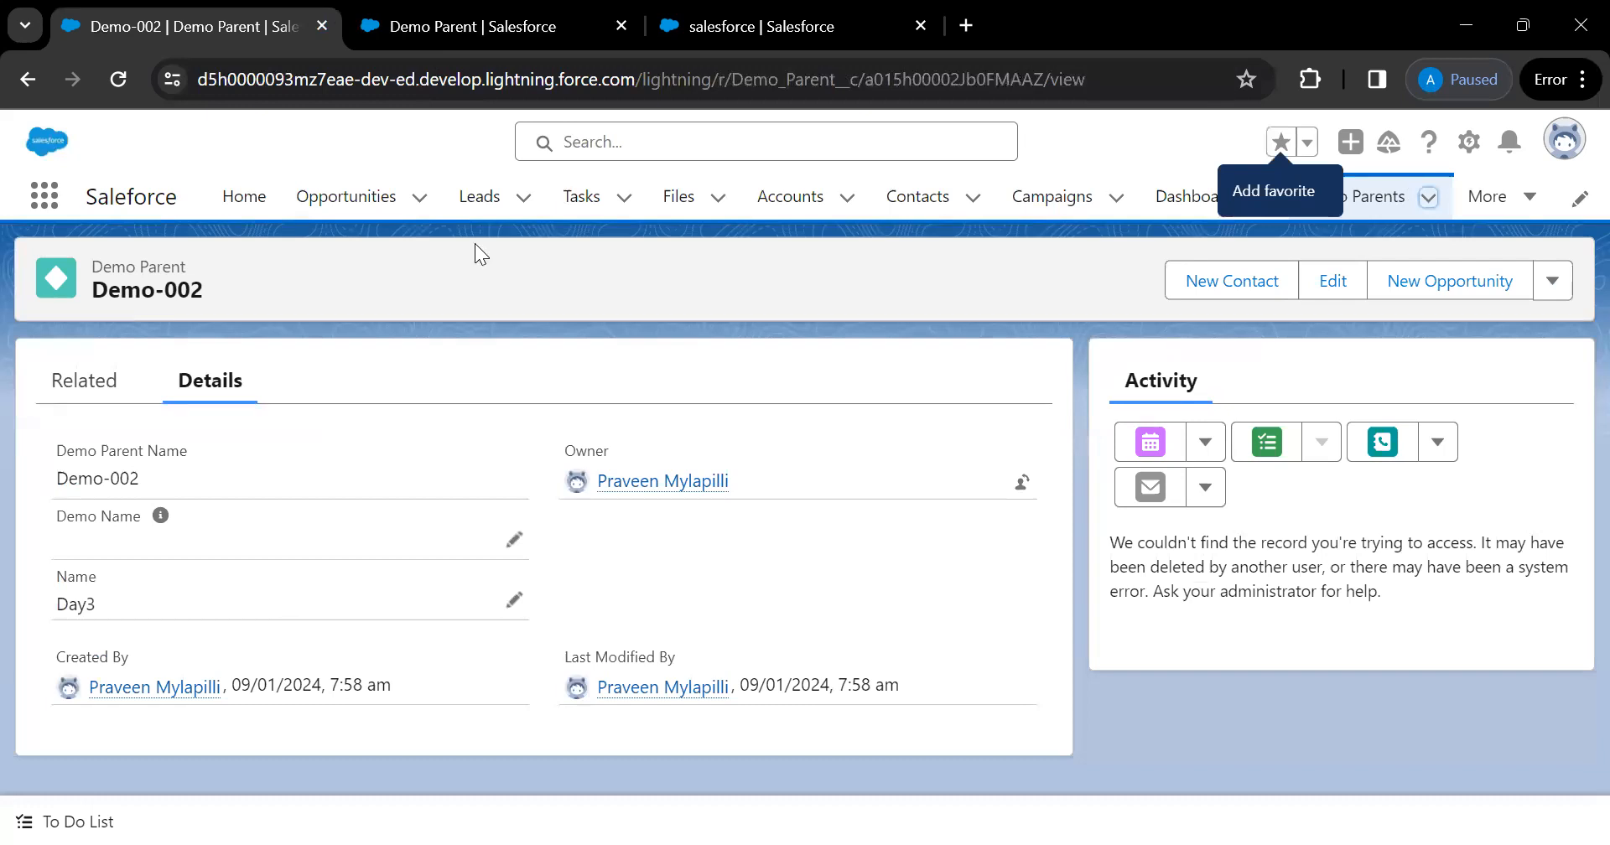
{"action": "key", "text": "ctrl+Tab"}
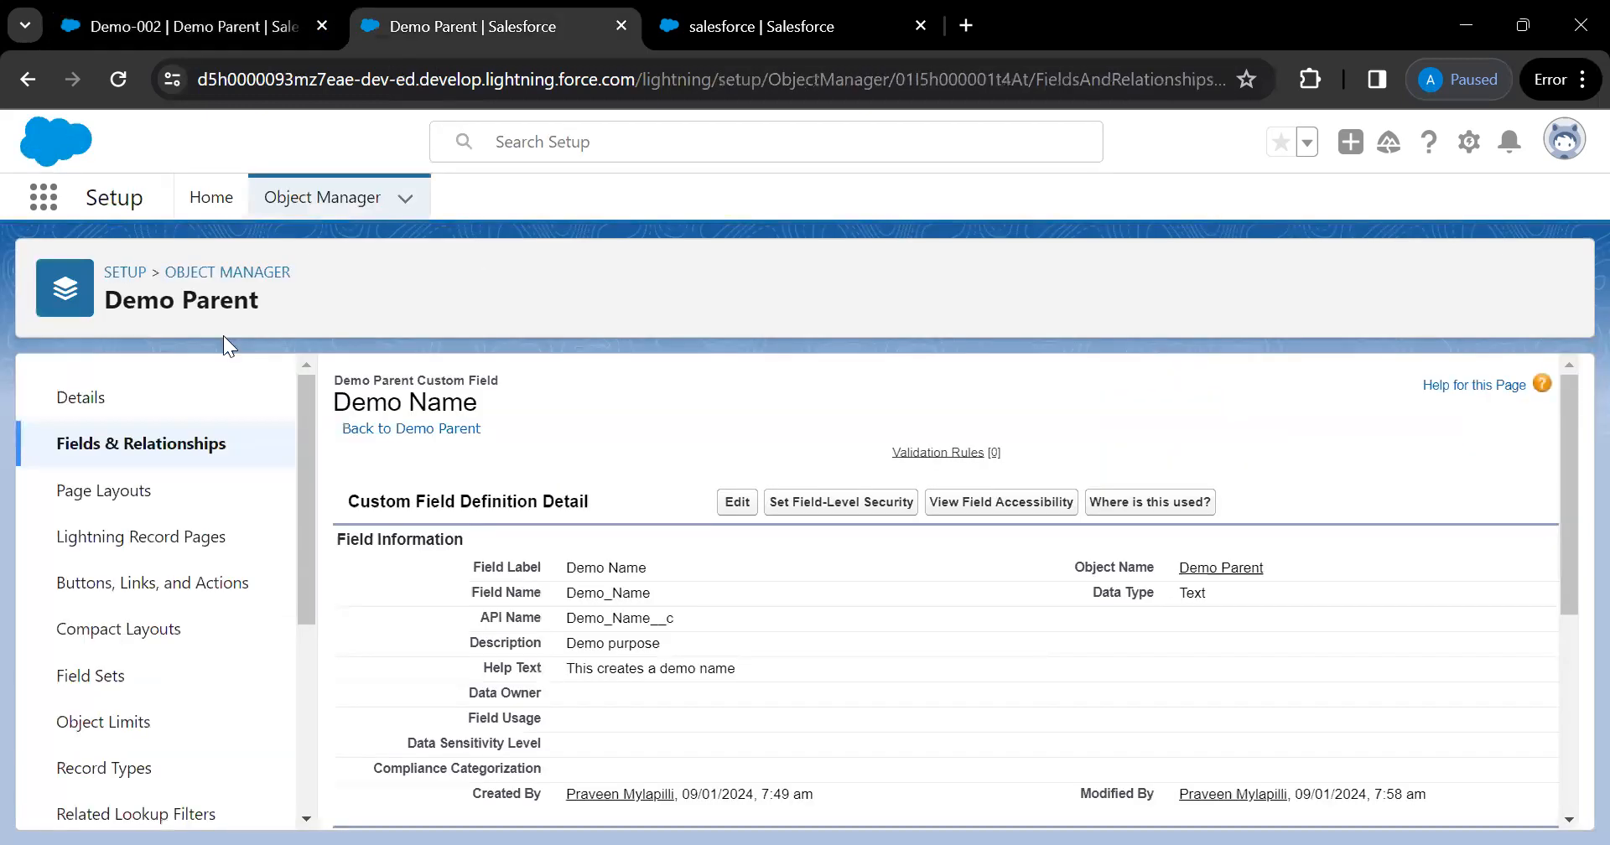
Check Demo Parent's page layouts, then go to Object Manager and open Schema Builder
{"action": "left_click", "coordinate": [133, 493]}
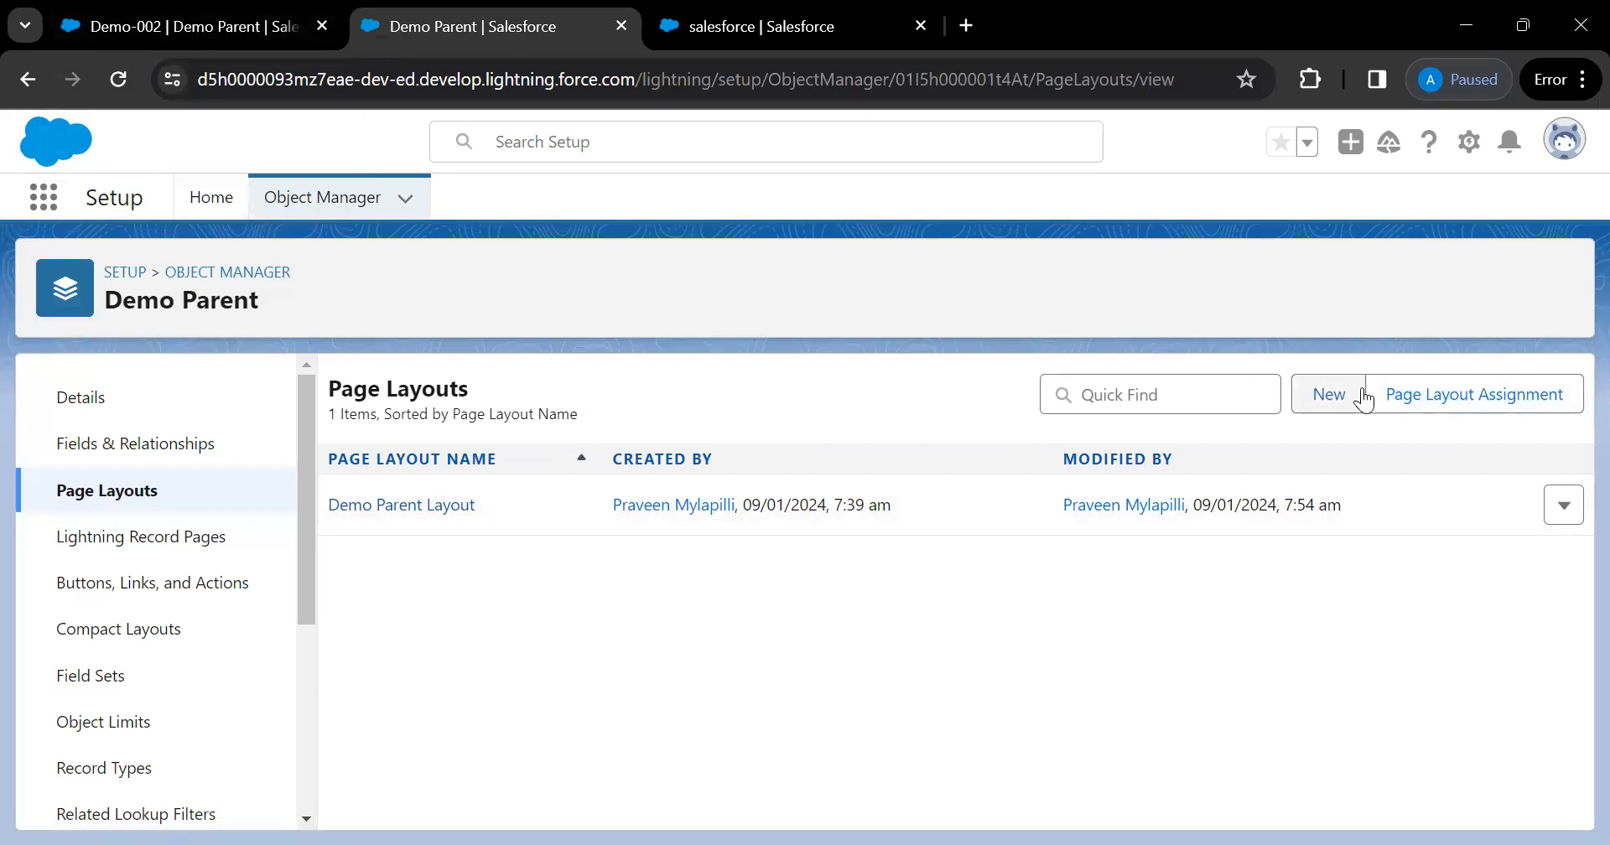
{"action": "left_click", "coordinate": [234, 46]}
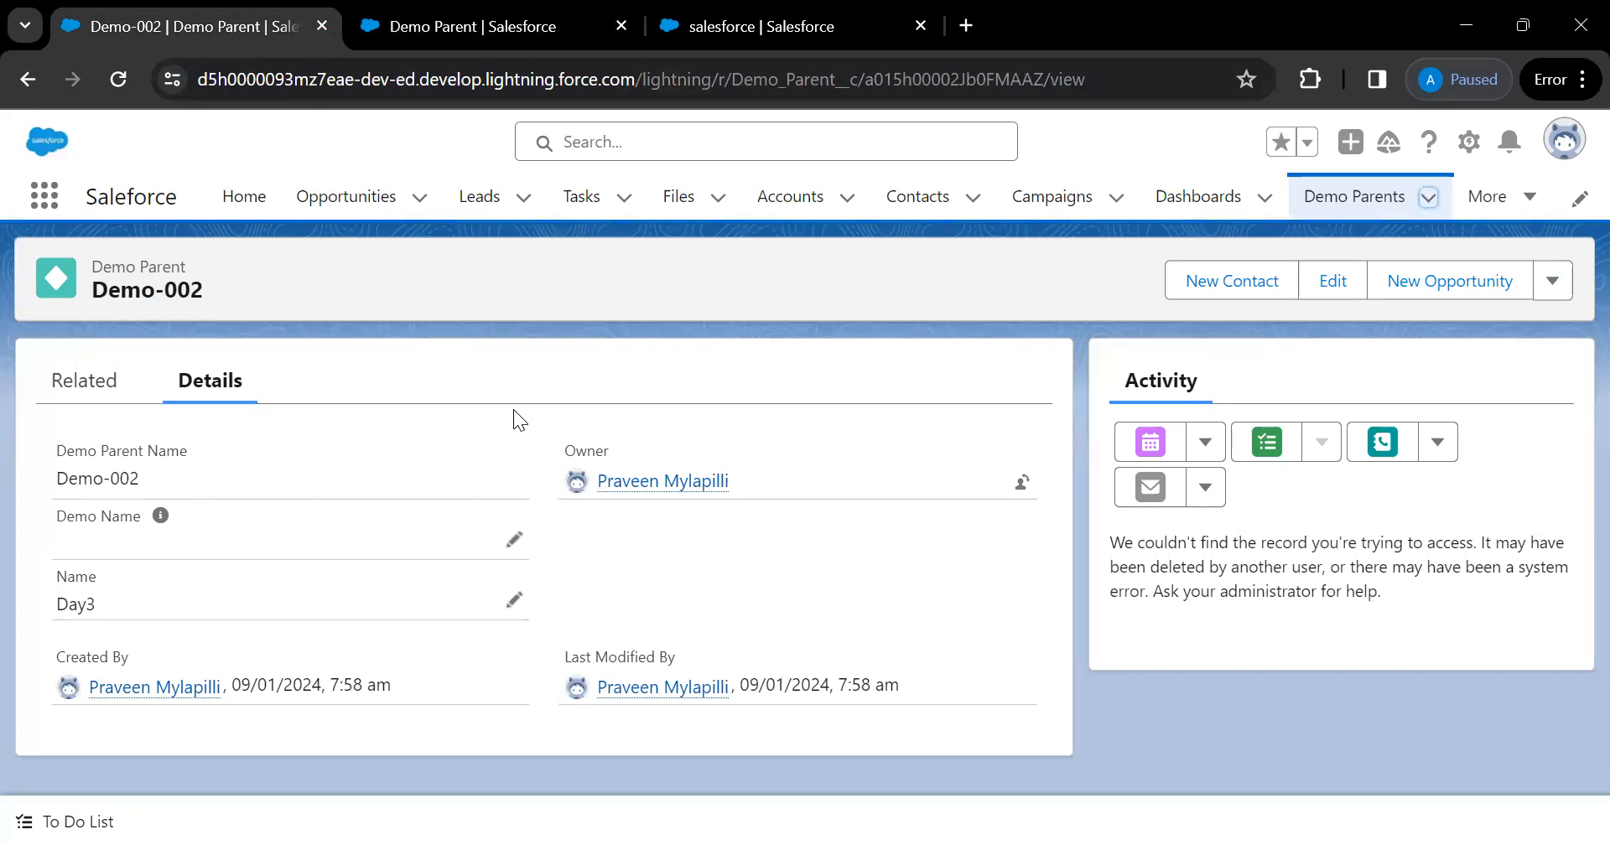
{"action": "left_click", "coordinate": [492, 40]}
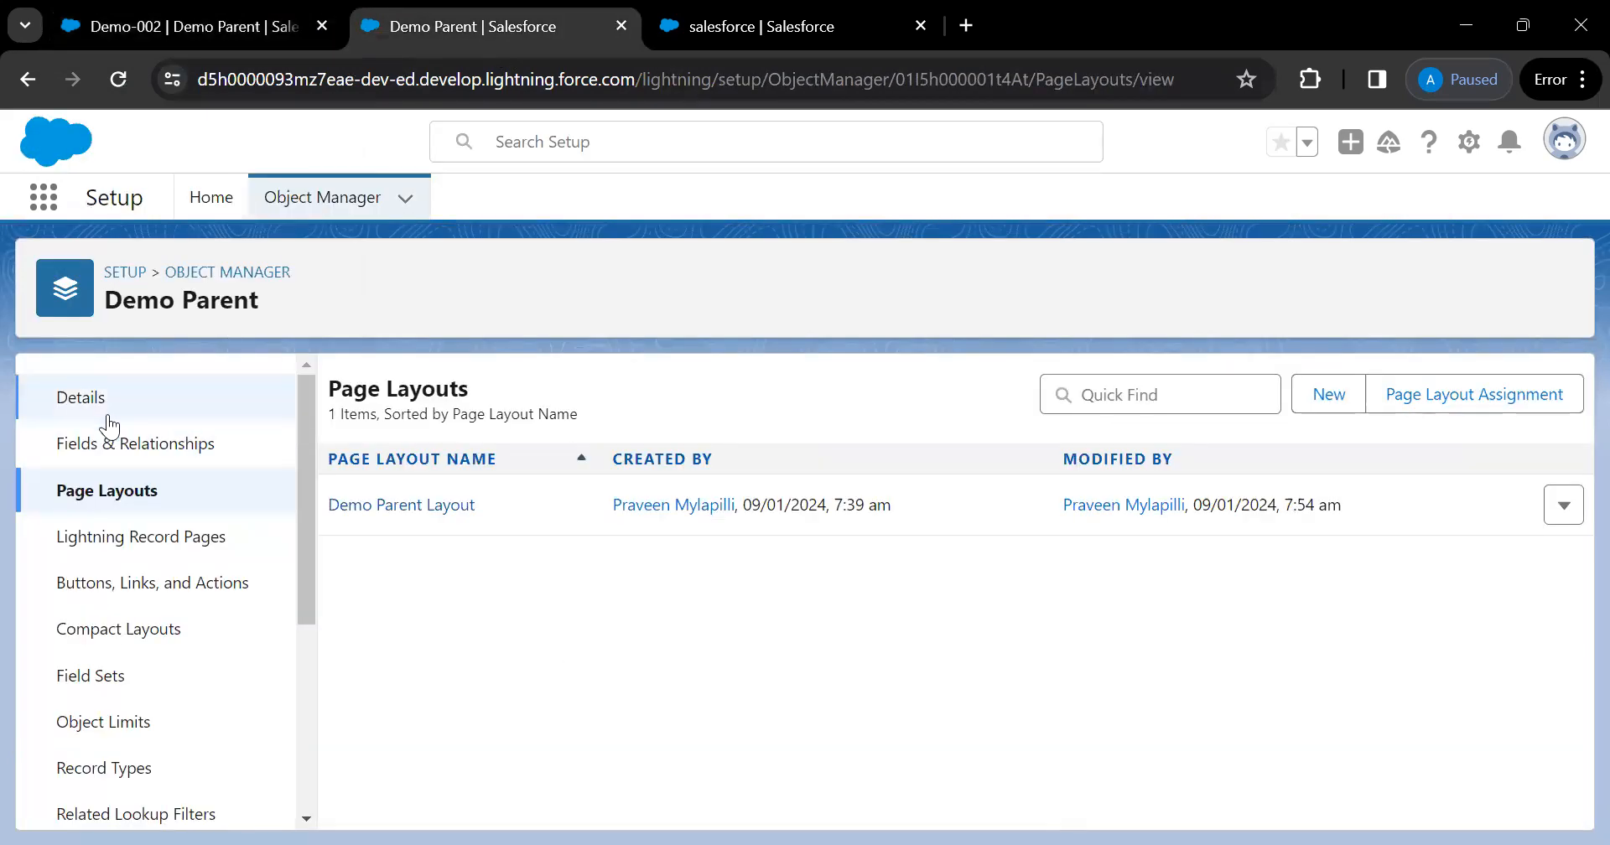
{"action": "left_click", "coordinate": [254, 284]}
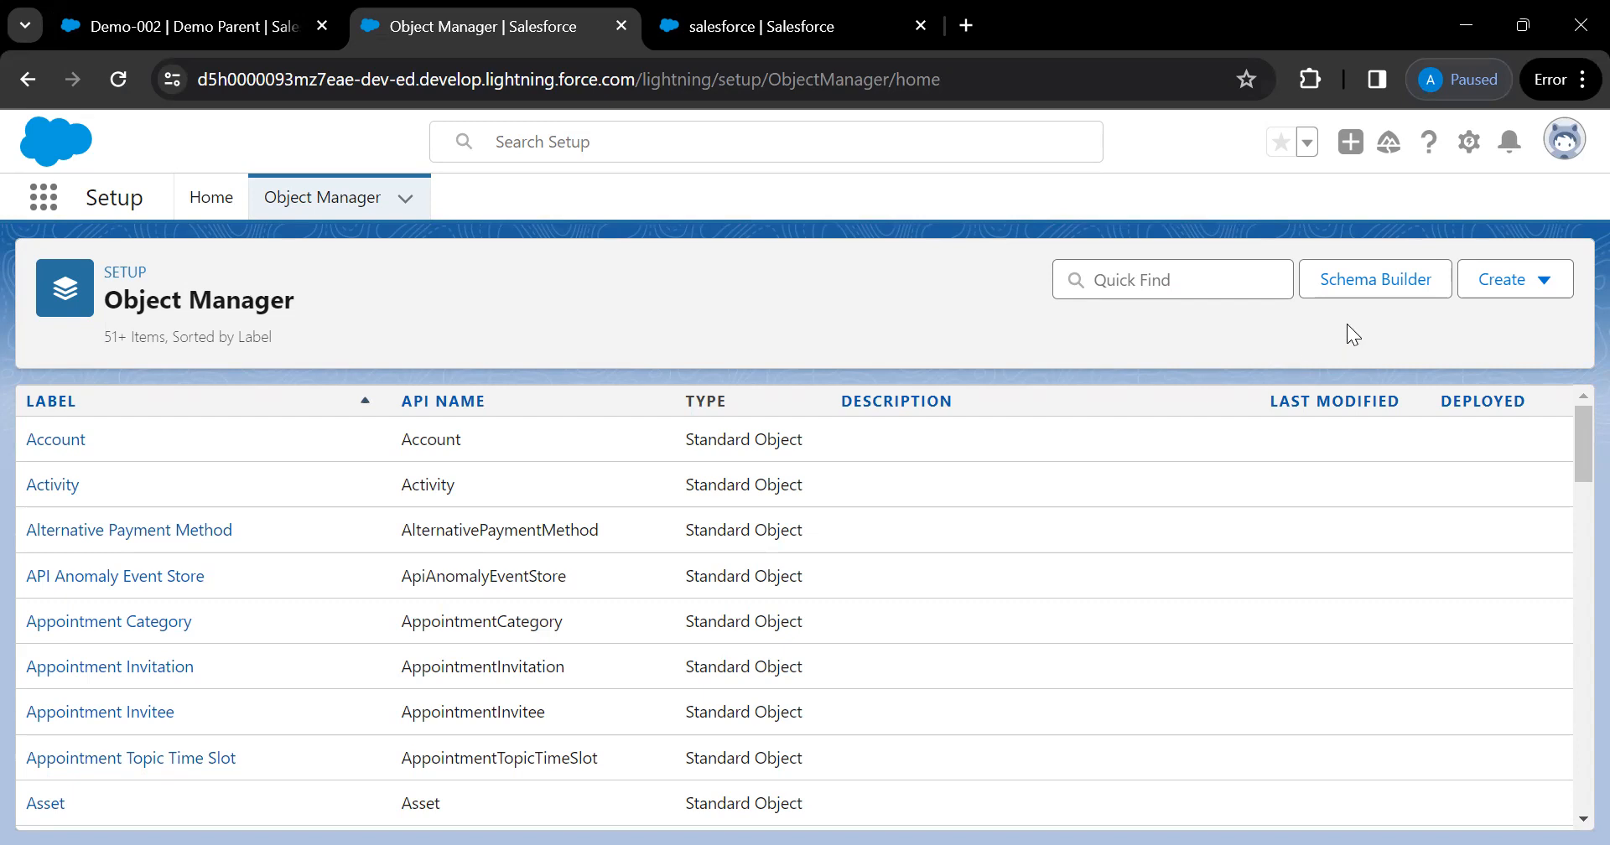
{"action": "left_click", "coordinate": [1379, 285]}
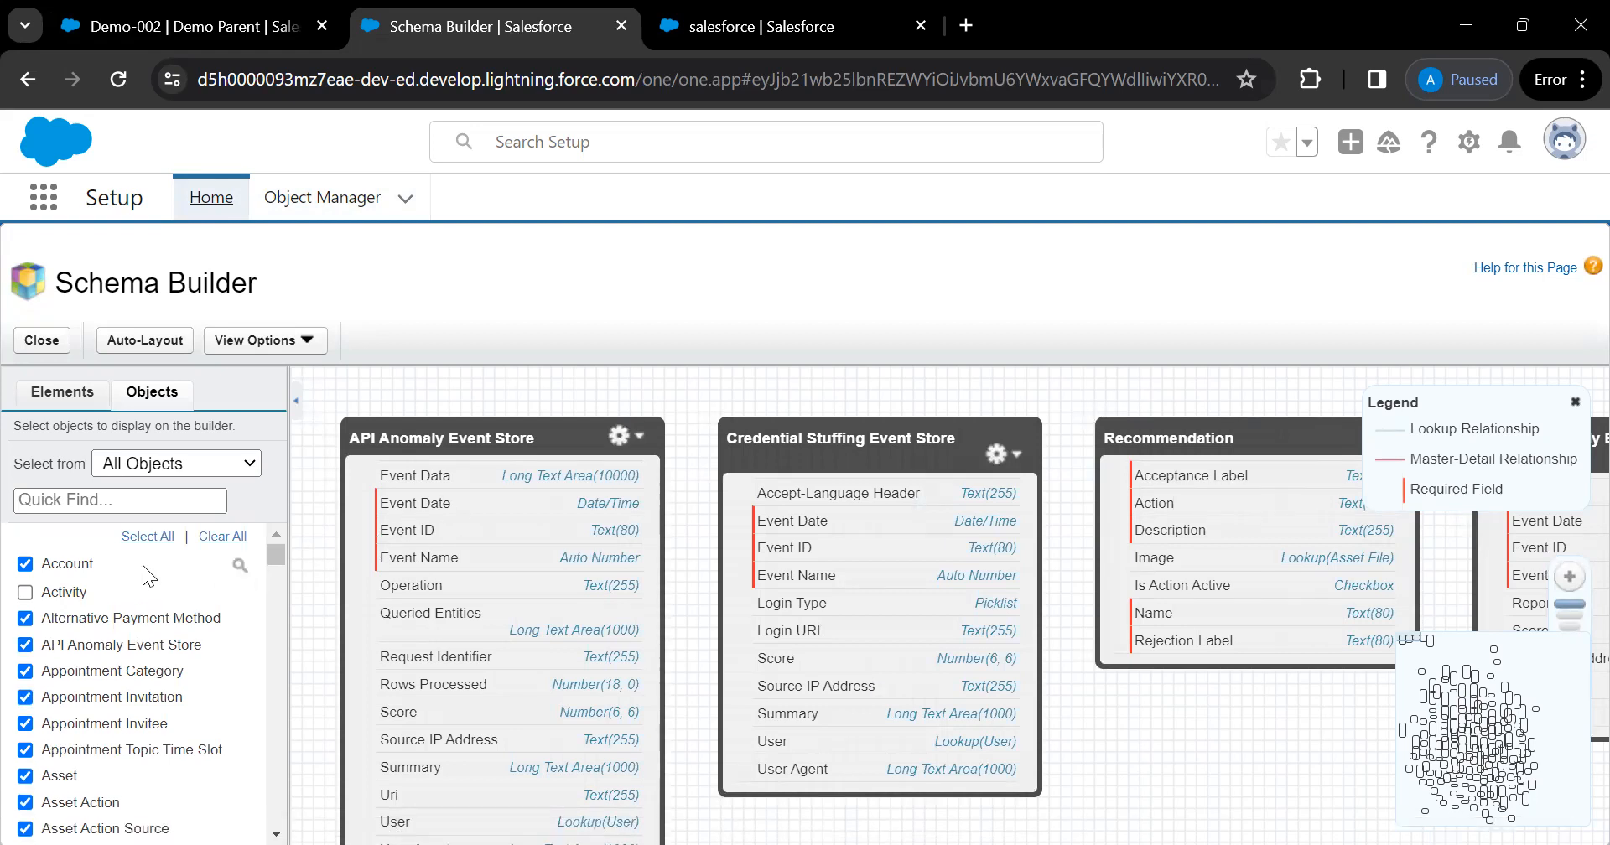
Clear all objects from the diagram, then add Account and Lead
{"action": "scroll", "coordinate": [67, 713], "scroll_direction": "down", "scroll_amount": 6}
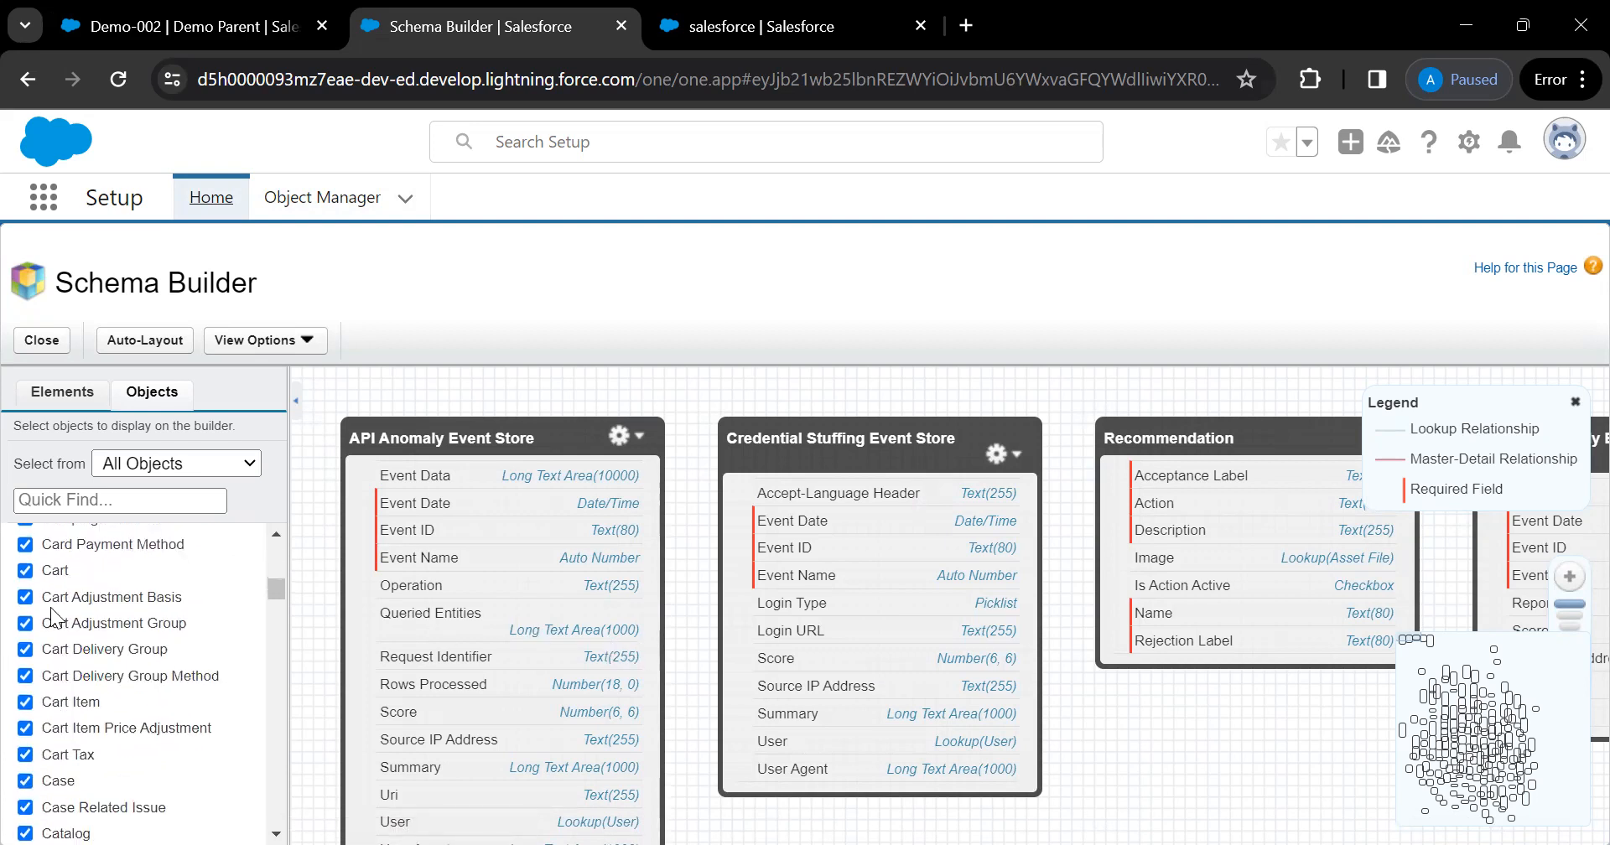
{"action": "scroll", "coordinate": [42, 750], "scroll_direction": "up", "scroll_amount": 7}
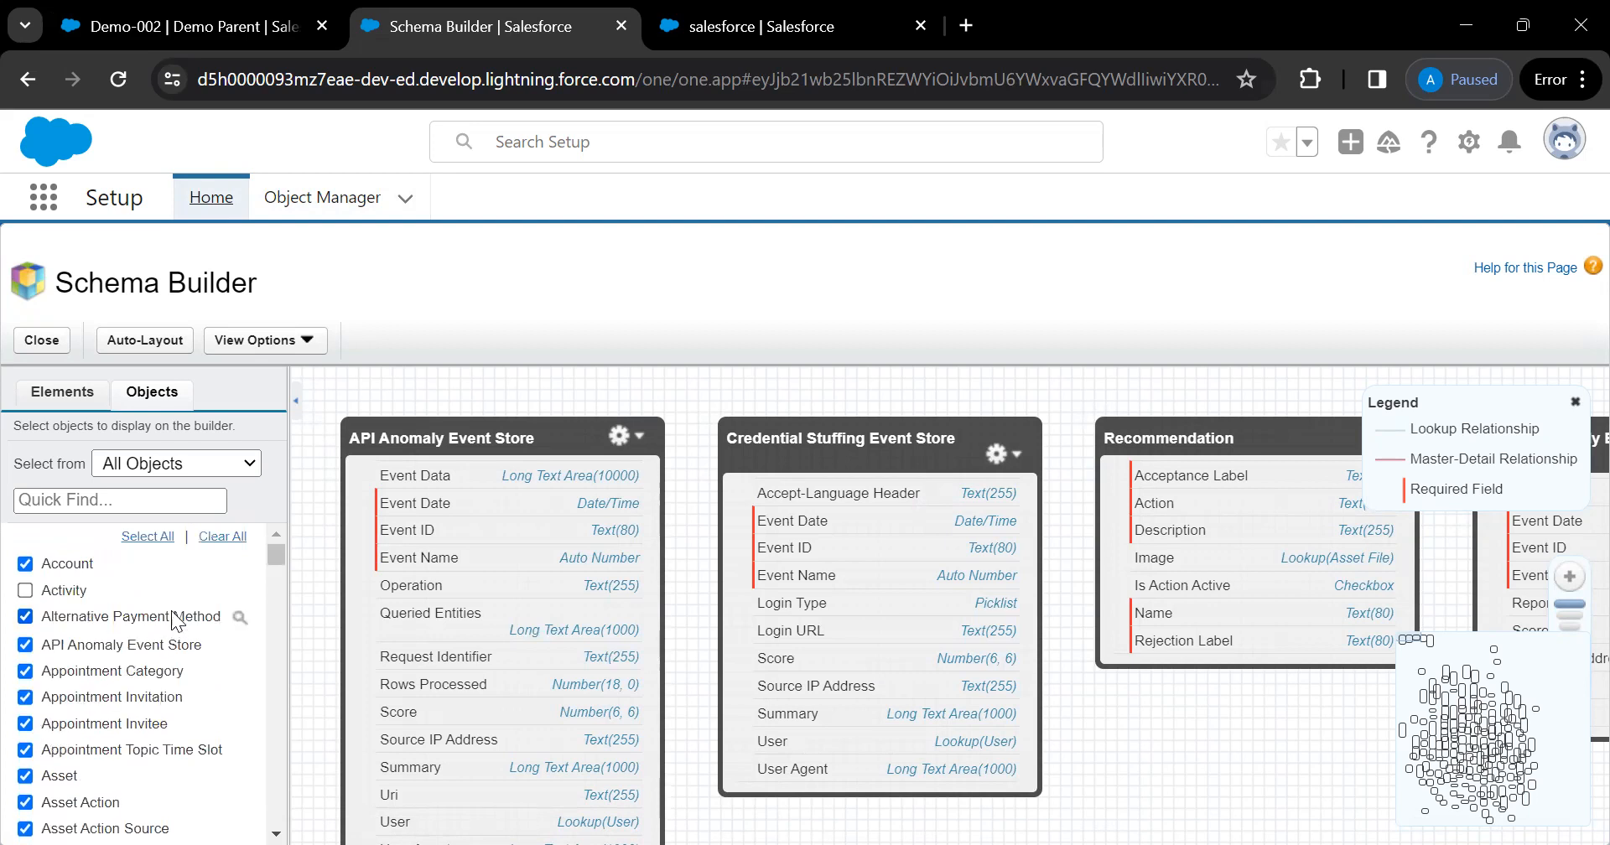
{"action": "left_click", "coordinate": [222, 537]}
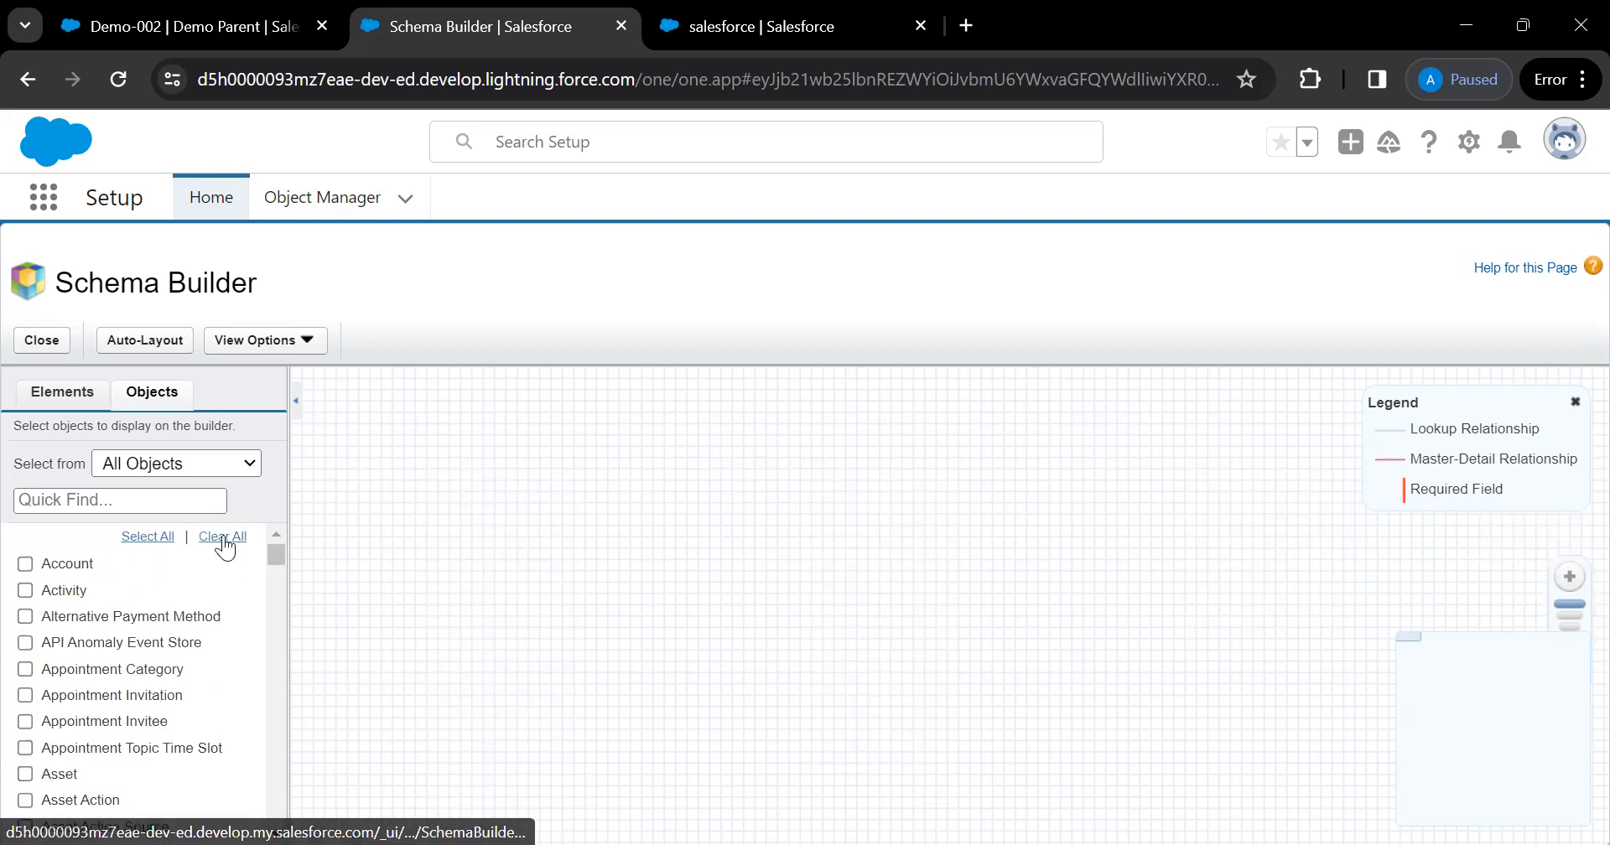
{"action": "left_click", "coordinate": [25, 564]}
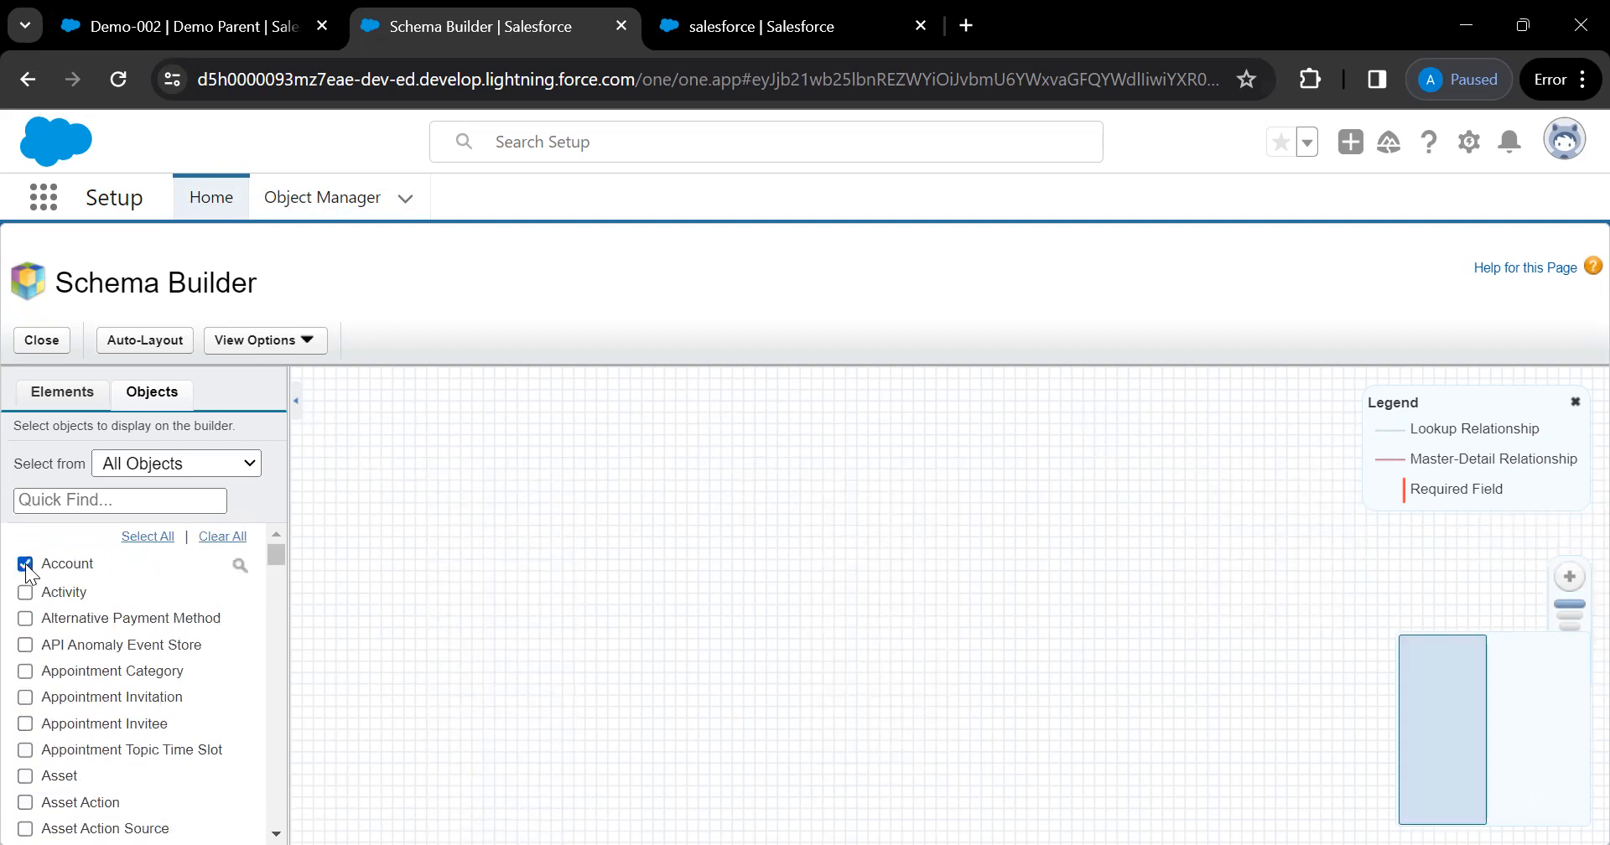
{"action": "left_click", "coordinate": [115, 498]}
{"action": "type", "text": "l"}
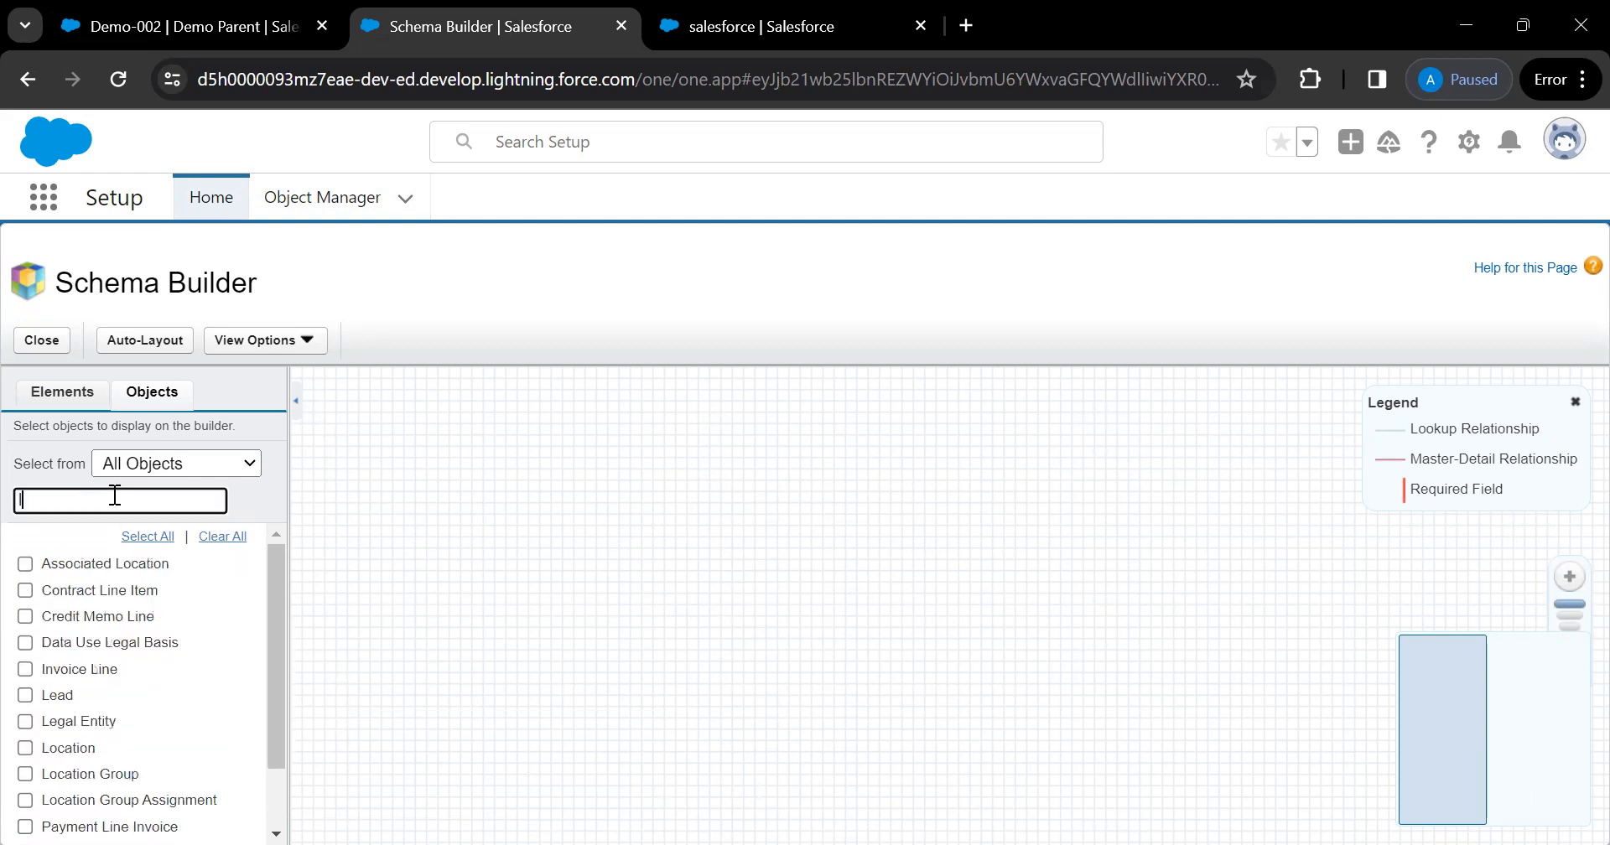
{"action": "type", "text": "ead"}
{"action": "left_click", "coordinate": [25, 564]}
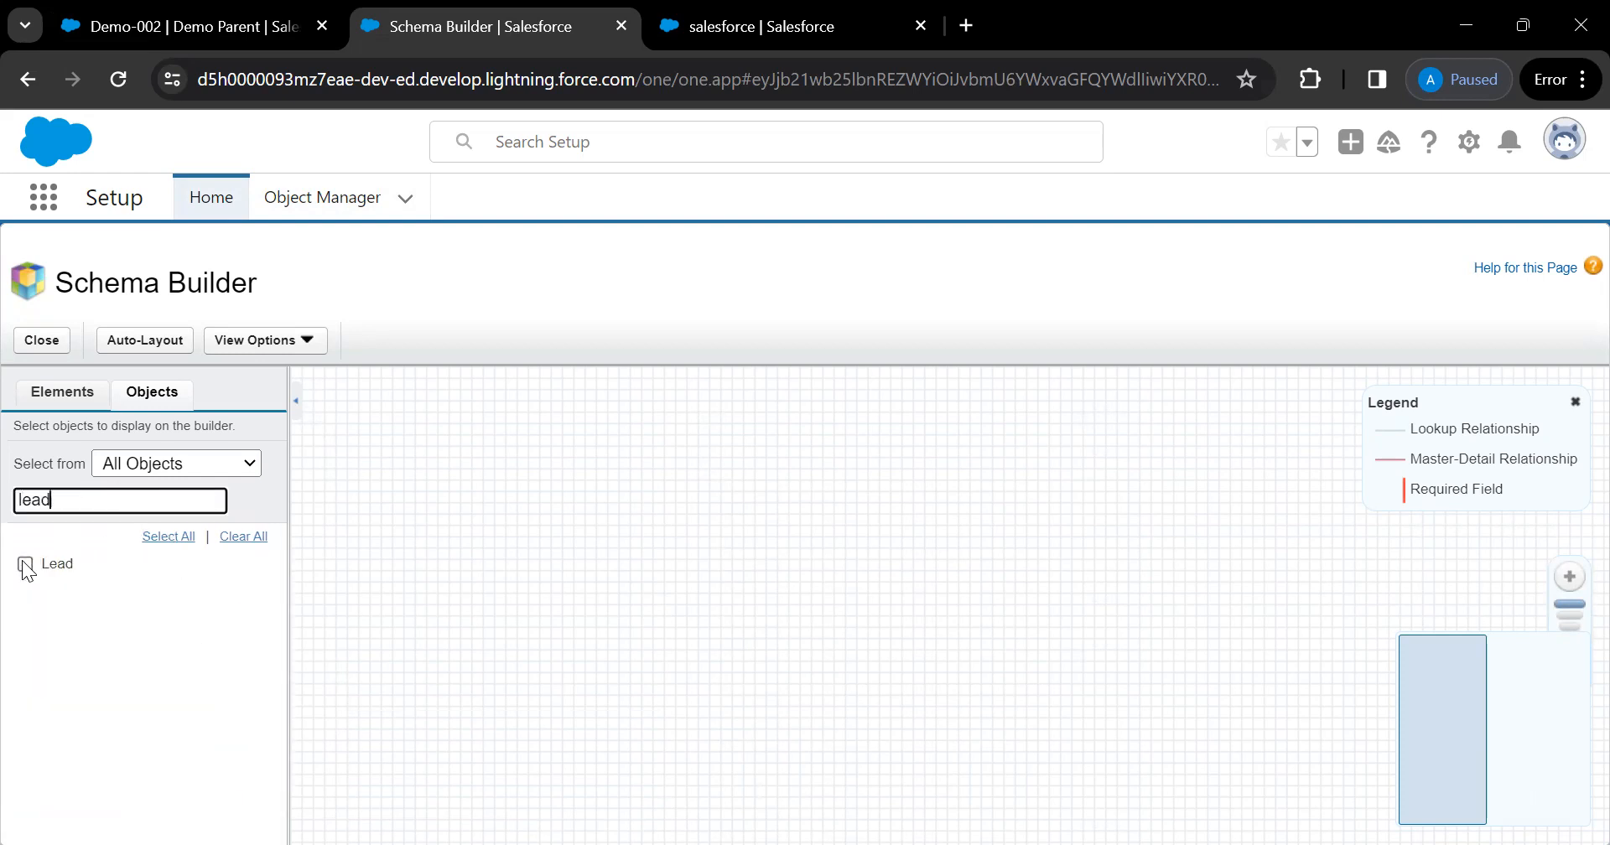
Search for and add Contact and Demo Parent, then bring them into view on the canvas
{"action": "double_click", "coordinate": [65, 500]}
{"action": "type", "text": "c"}
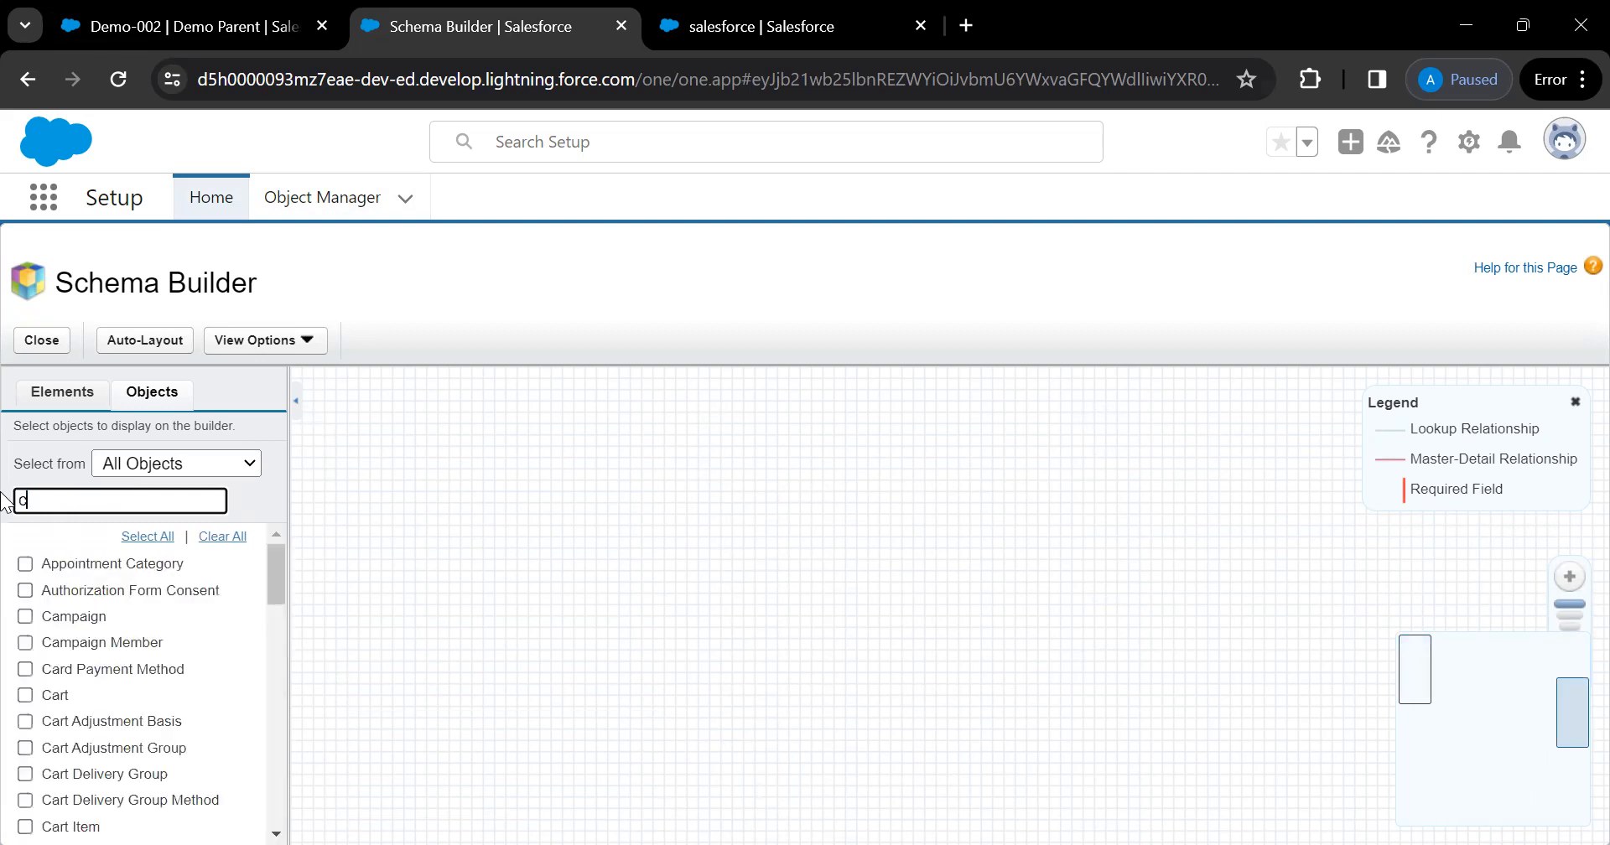
{"action": "type", "text": "onta"}
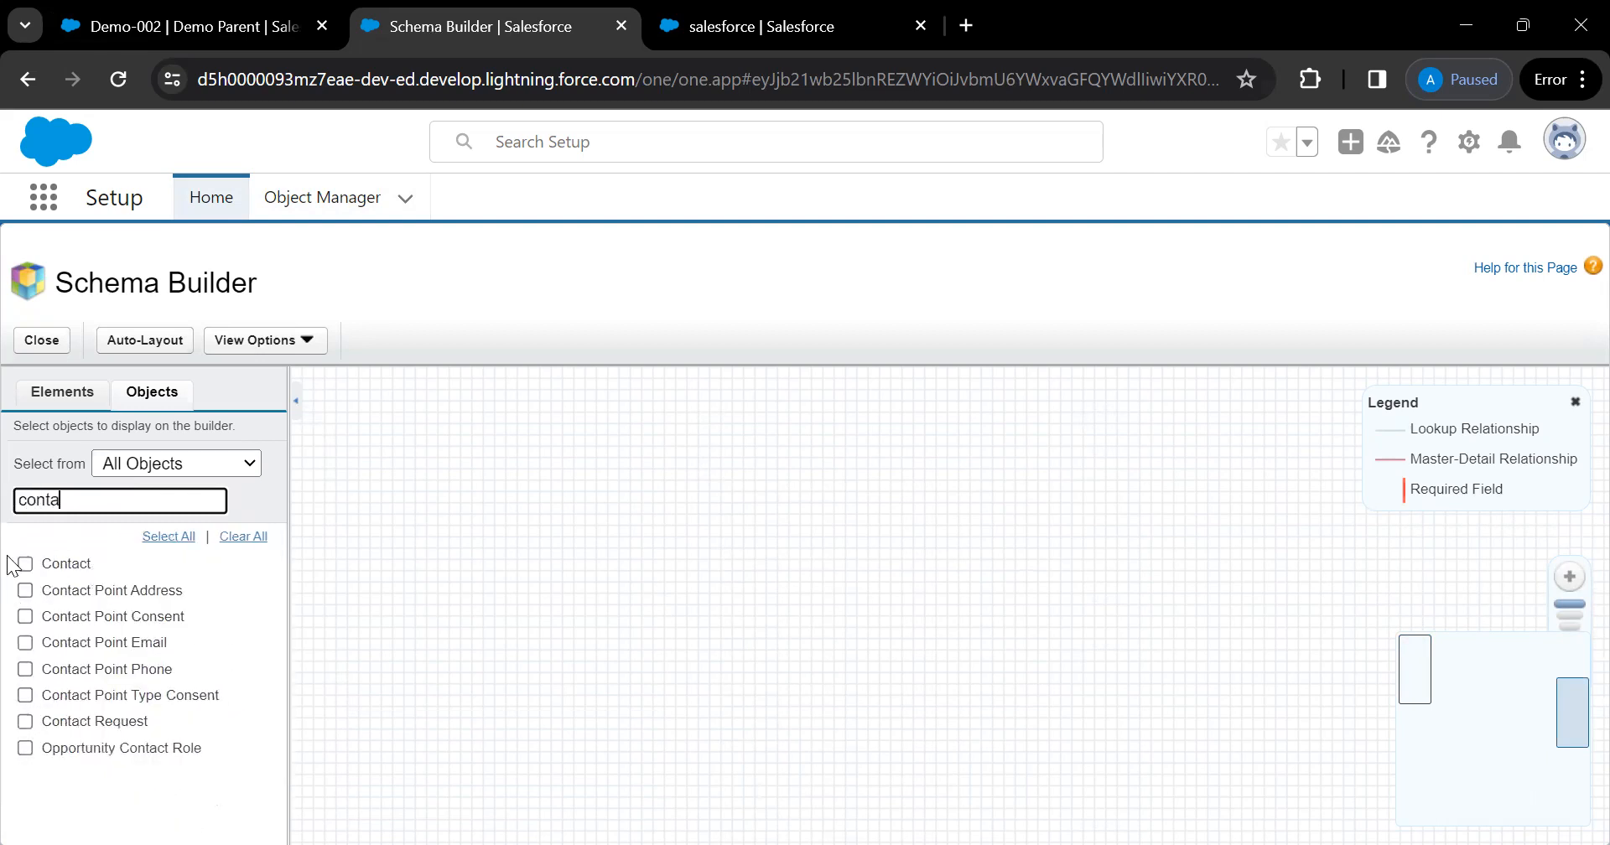
{"action": "left_click", "coordinate": [25, 563]}
{"action": "double_click", "coordinate": [79, 500]}
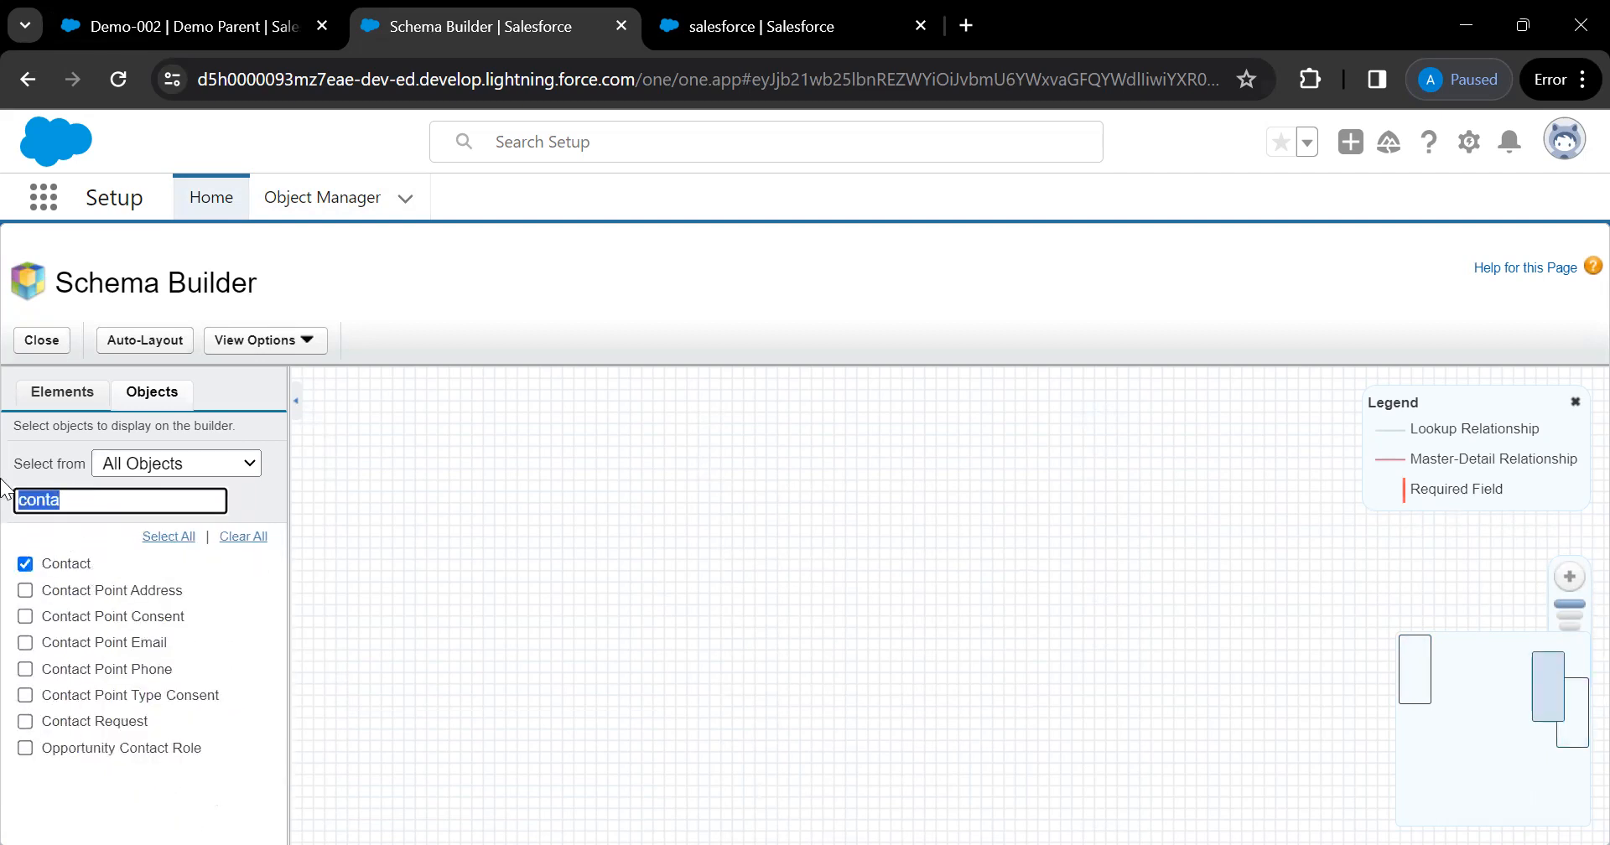
{"action": "type", "text": "dem"}
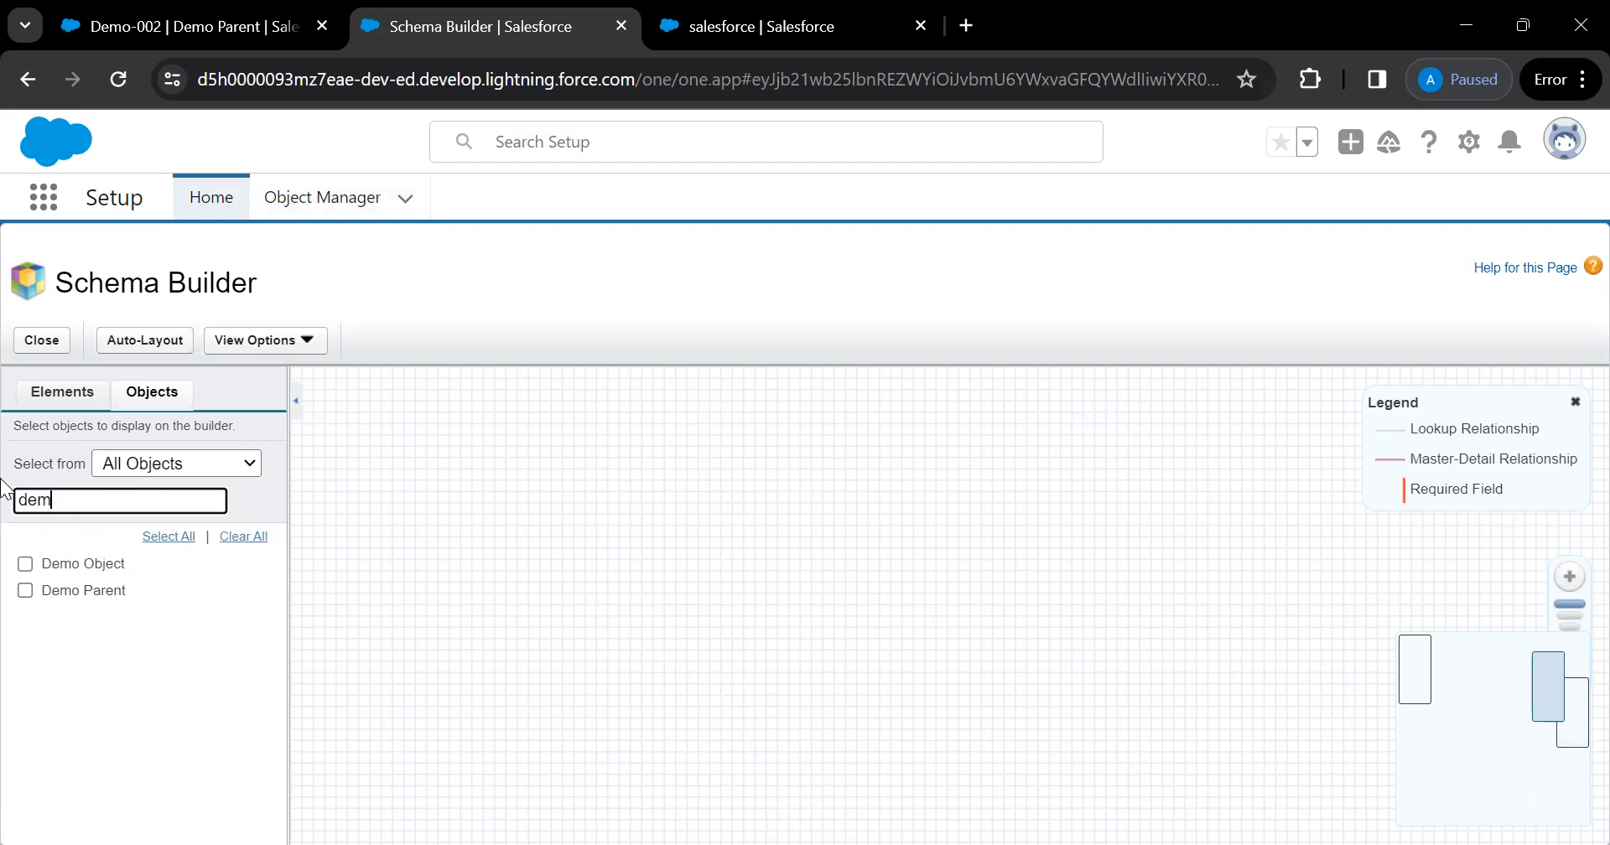
{"action": "left_click", "coordinate": [25, 591]}
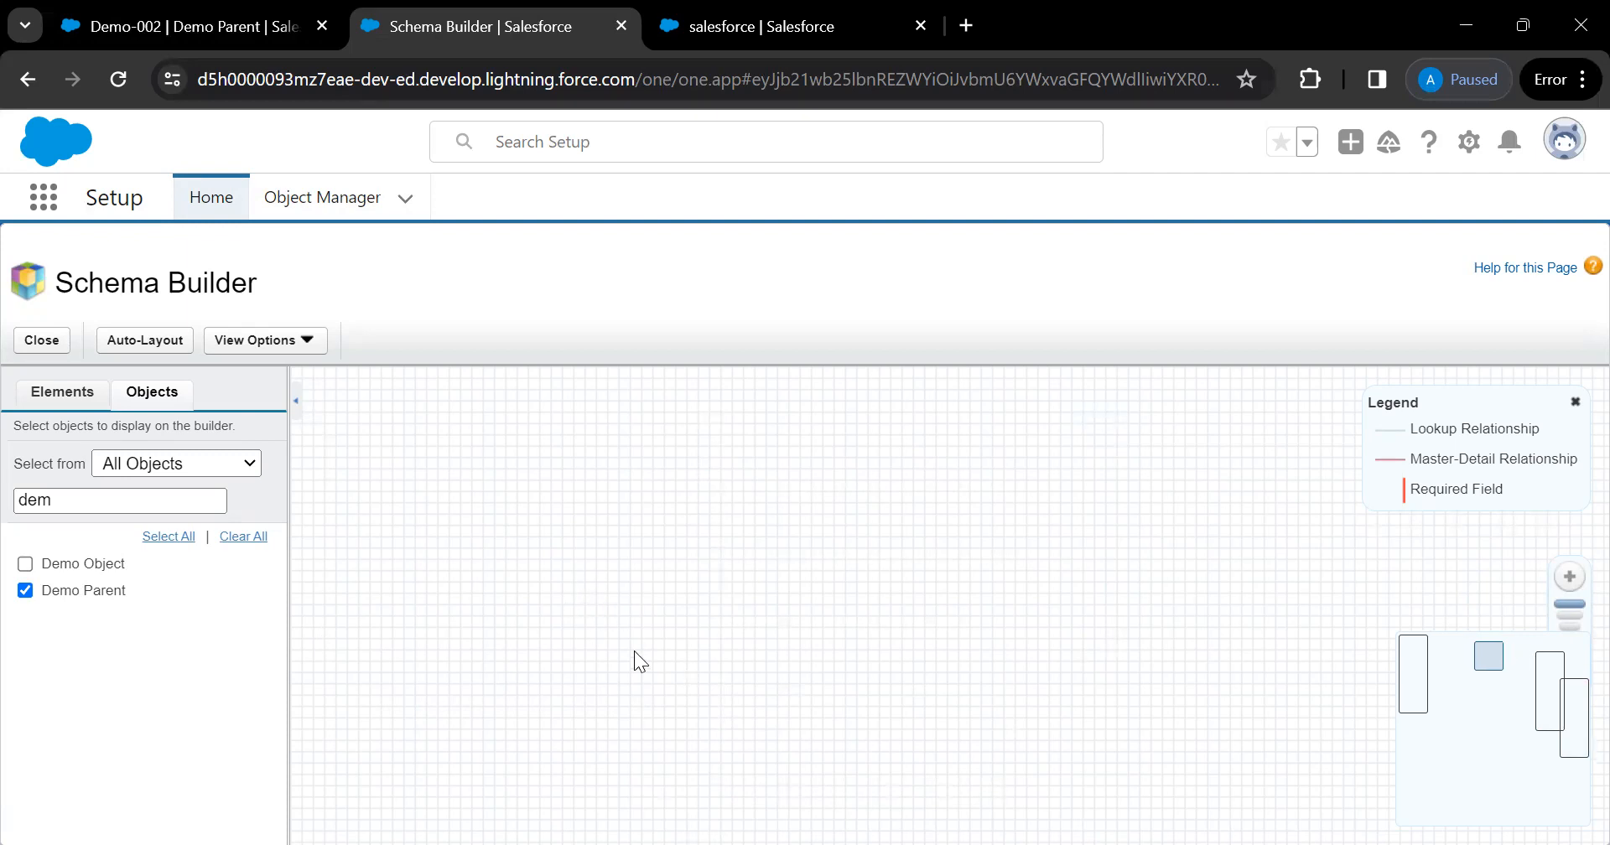
{"action": "left_click", "coordinate": [1409, 665]}
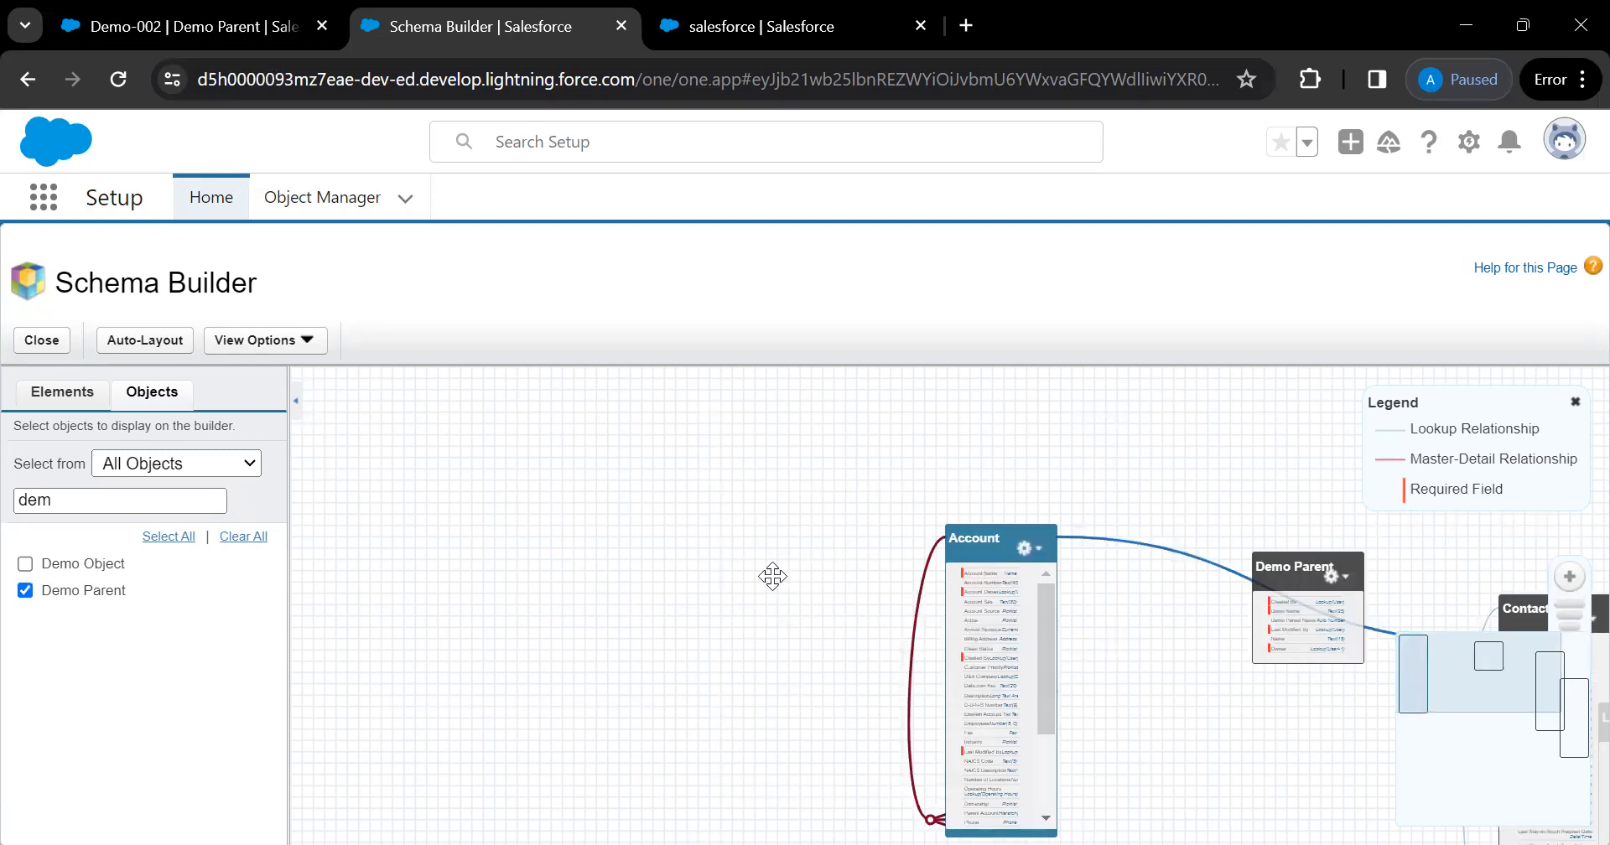
Arrange Lead beside Contact, lower Contact, and move Demo Parent above Contact, clear of the relationship lines
{"action": "left_click_drag", "start_coordinate": [772, 576], "coordinate": [360, 519]}
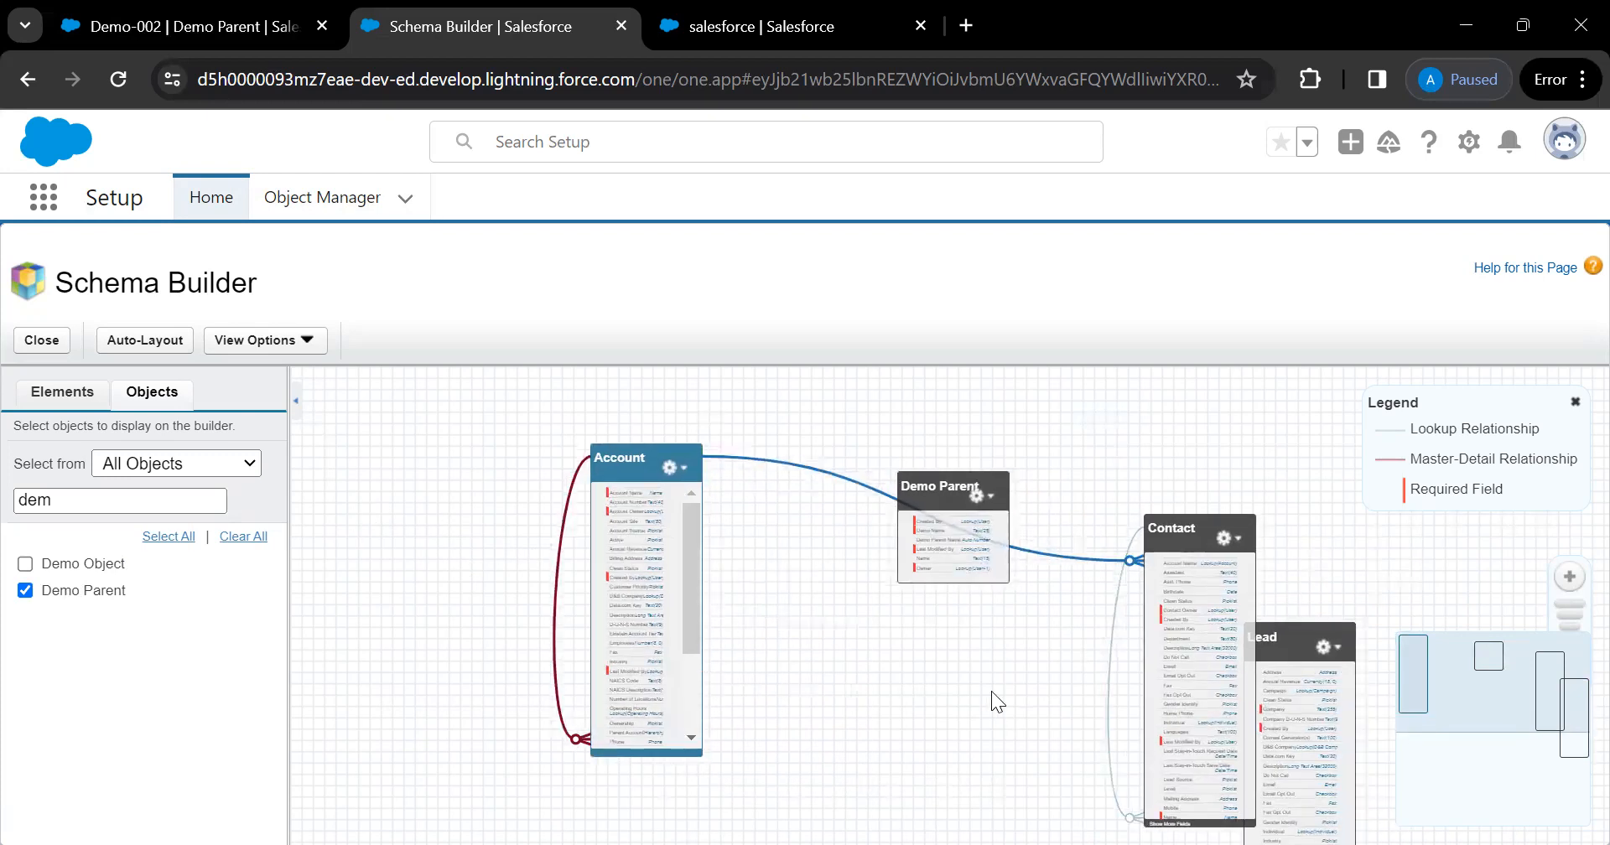
{"action": "left_click_drag", "start_coordinate": [1196, 623], "coordinate": [1286, 489]}
{"action": "left_click_drag", "start_coordinate": [1085, 515], "coordinate": [1050, 596]}
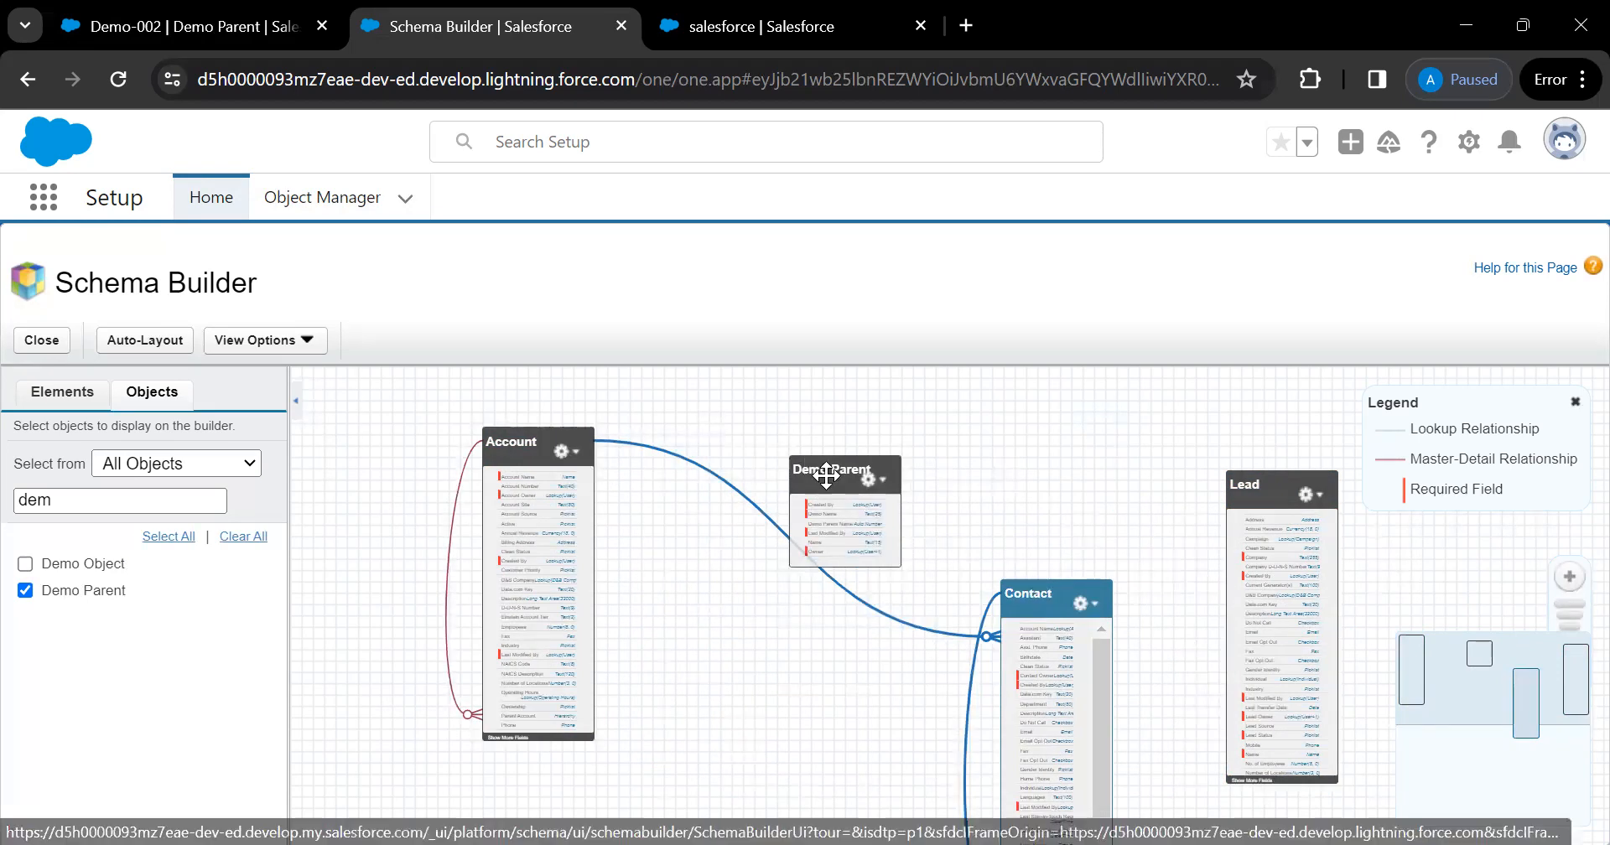
{"action": "left_click_drag", "start_coordinate": [872, 455], "coordinate": [952, 417]}
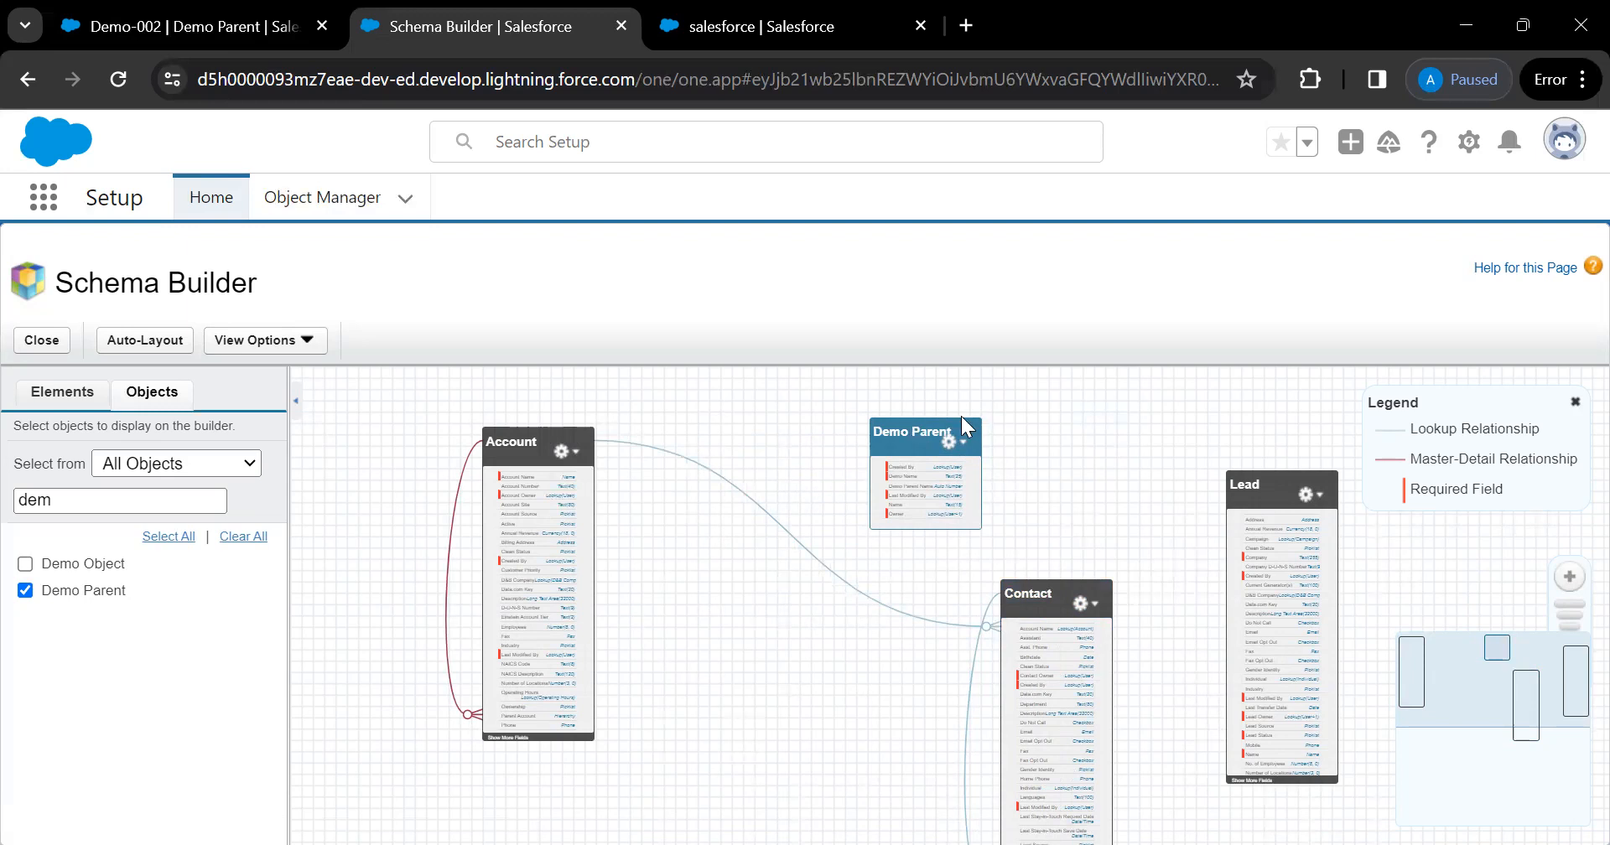
{"action": "left_click_drag", "start_coordinate": [896, 436], "coordinate": [953, 404]}
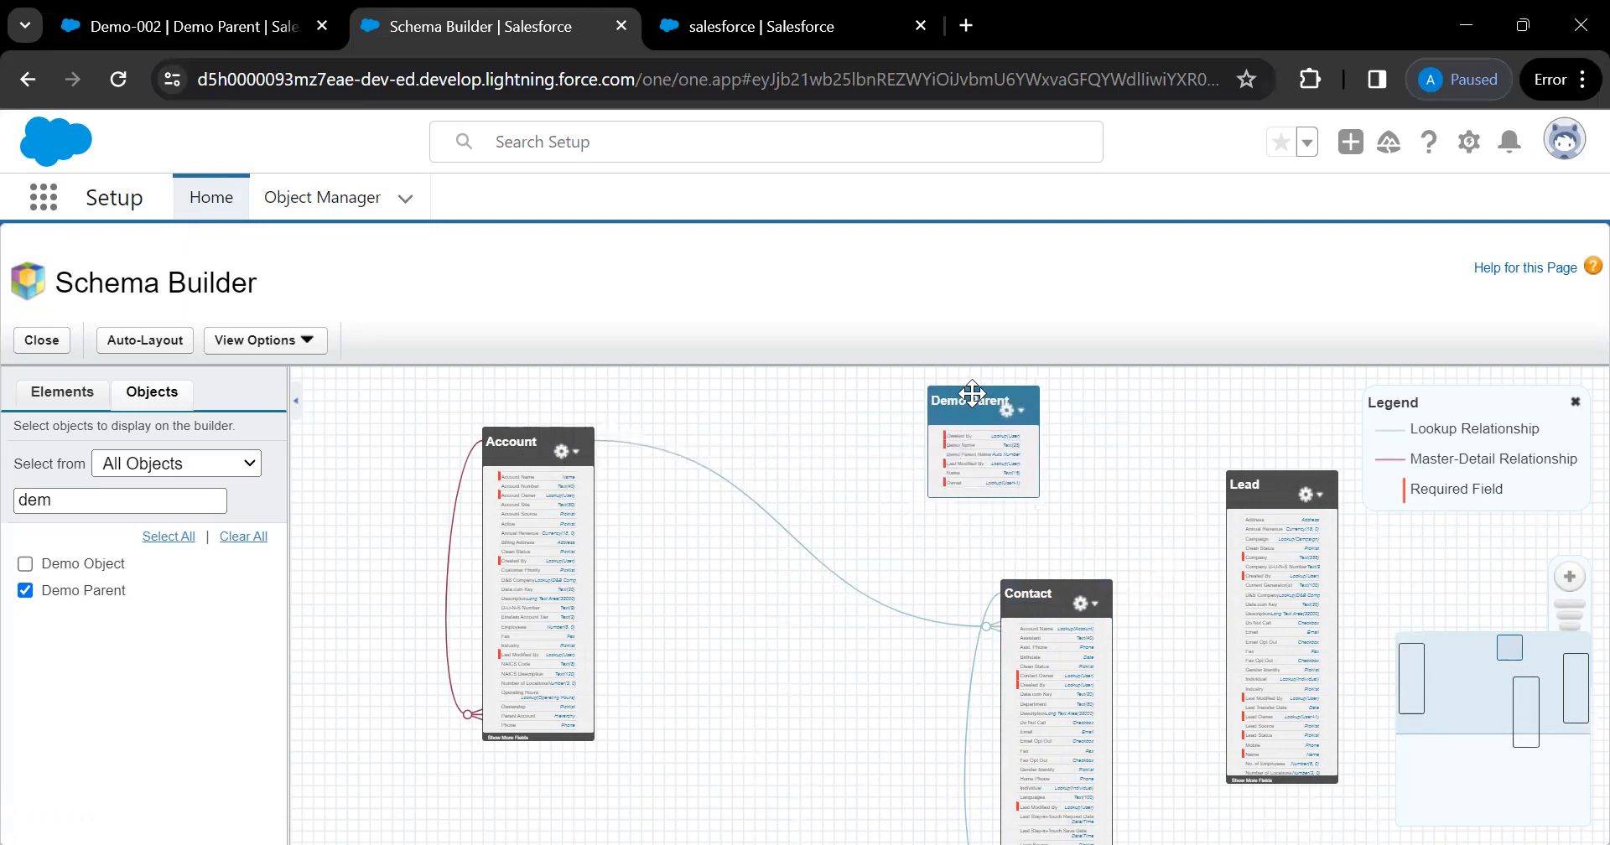
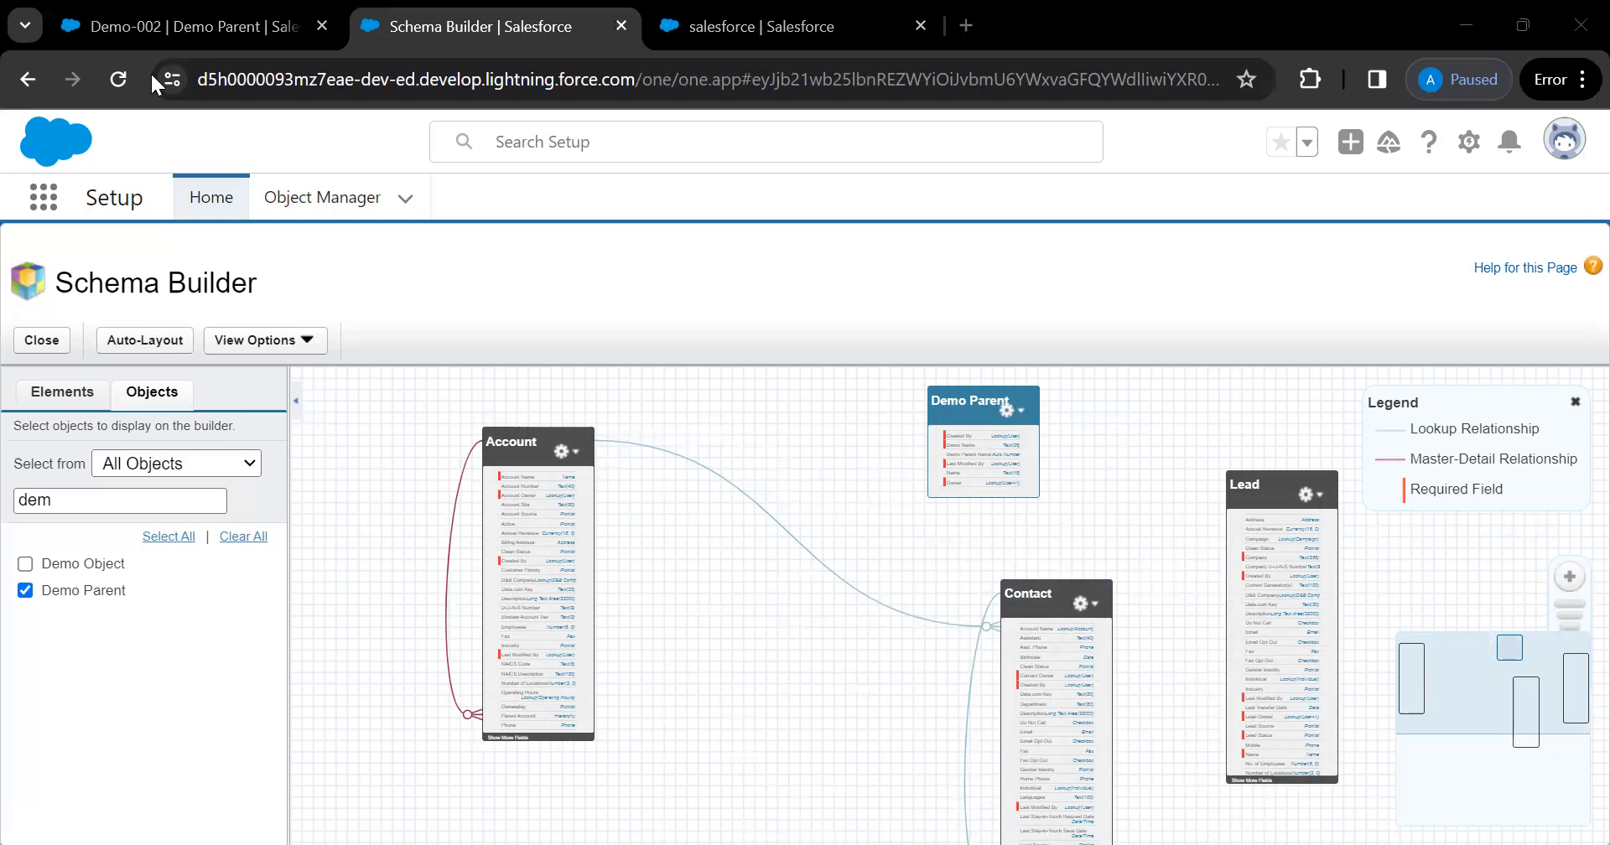
From the Demo-002 page, go to Accounts and open IBM from the Recently Viewed list
{"action": "left_click", "coordinate": [164, 37]}
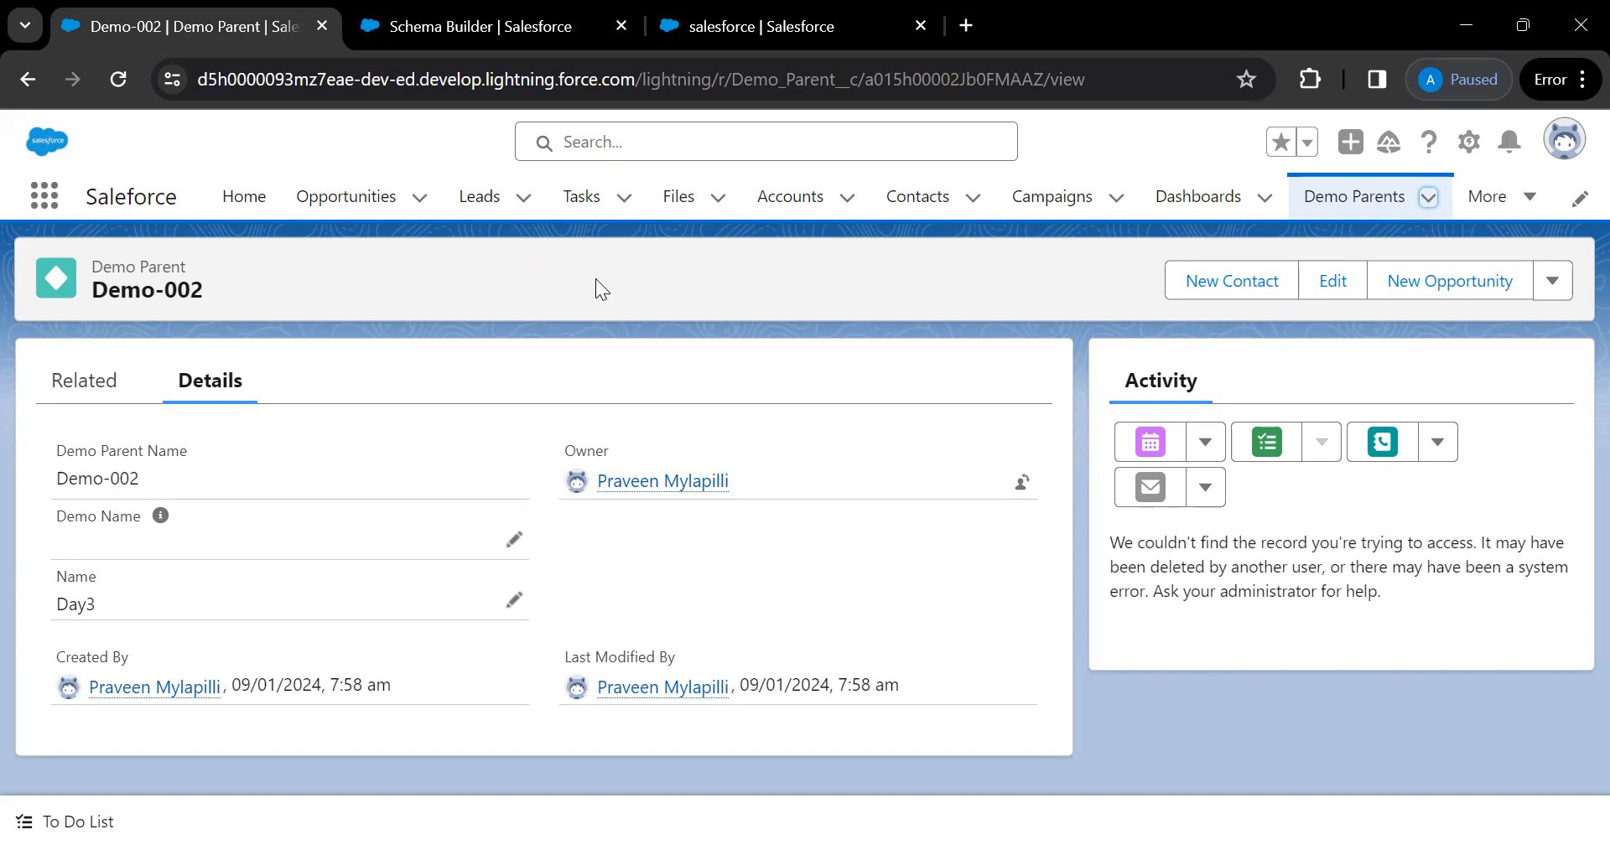
{"action": "left_click", "coordinate": [803, 210]}
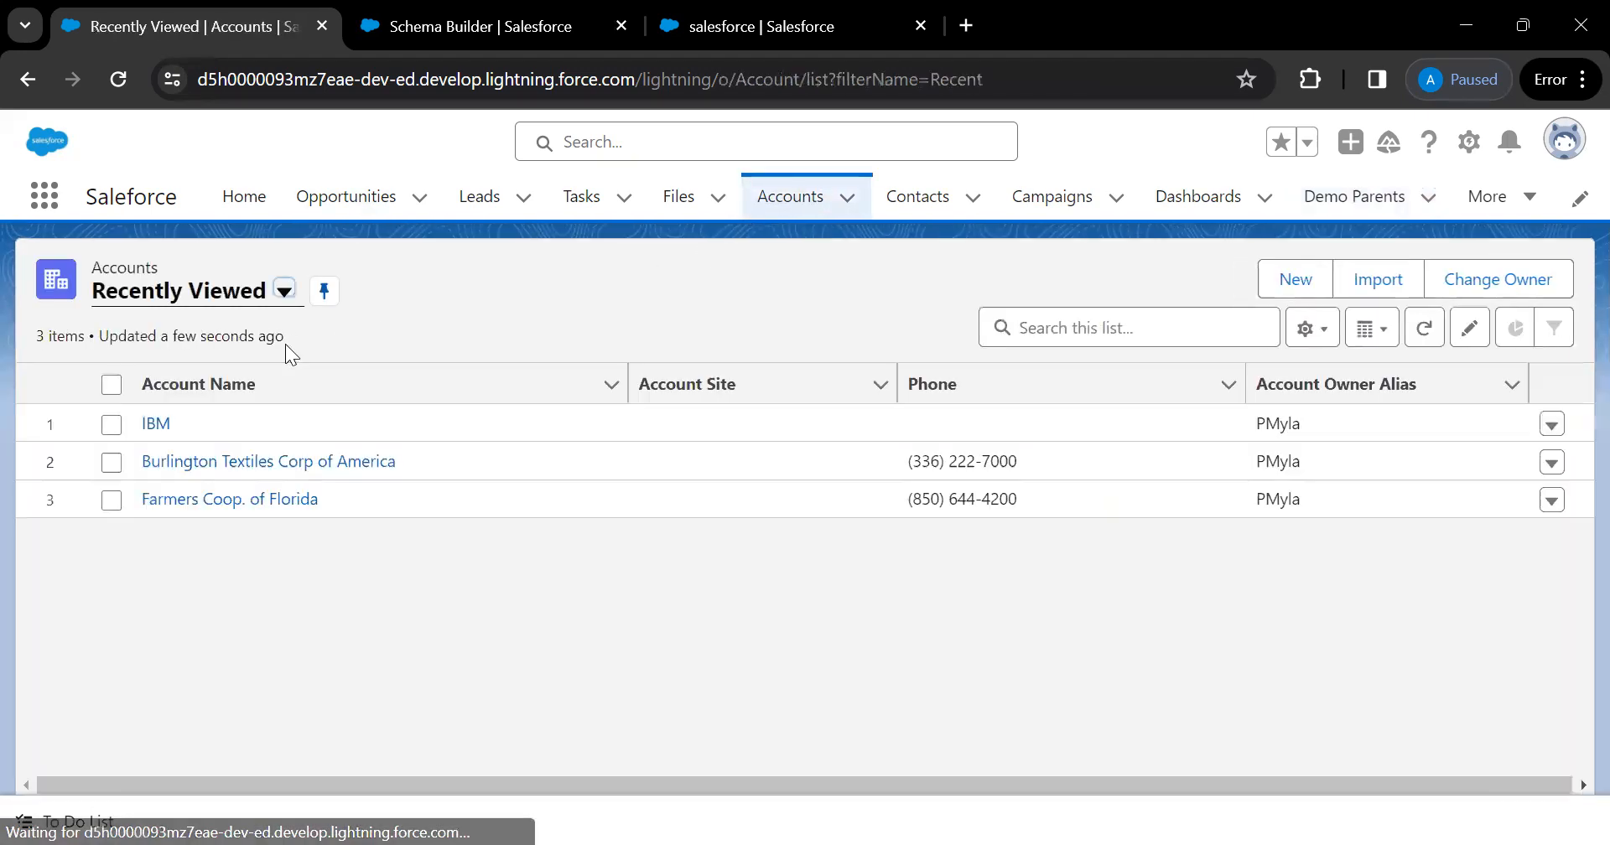
{"action": "left_click", "coordinate": [156, 424]}
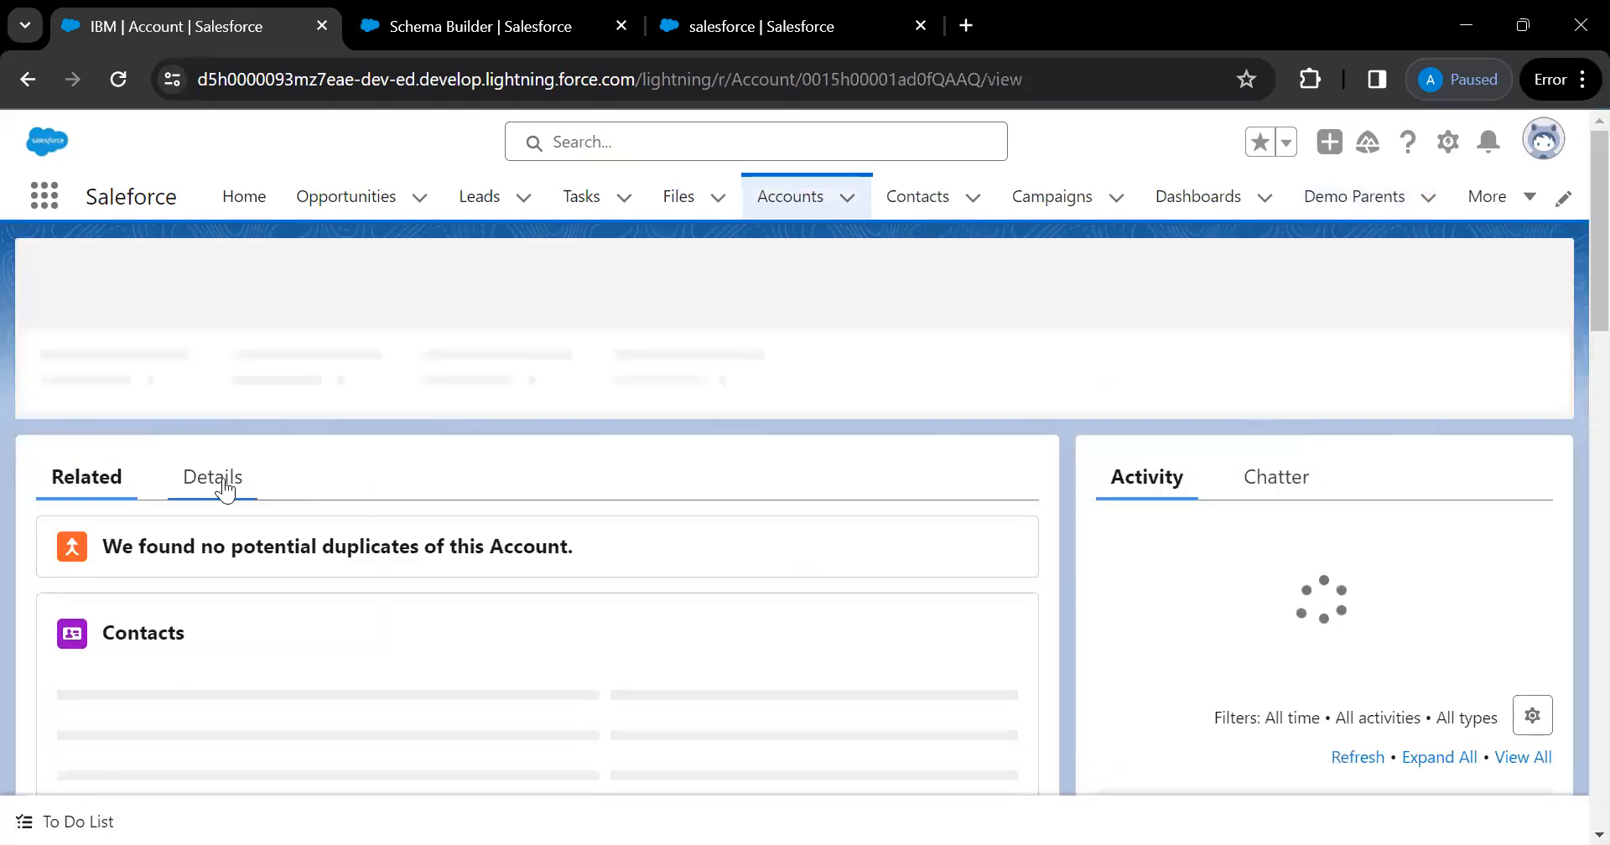
Show the IBM account's Details fields and scroll through them
{"action": "left_click", "coordinate": [223, 485]}
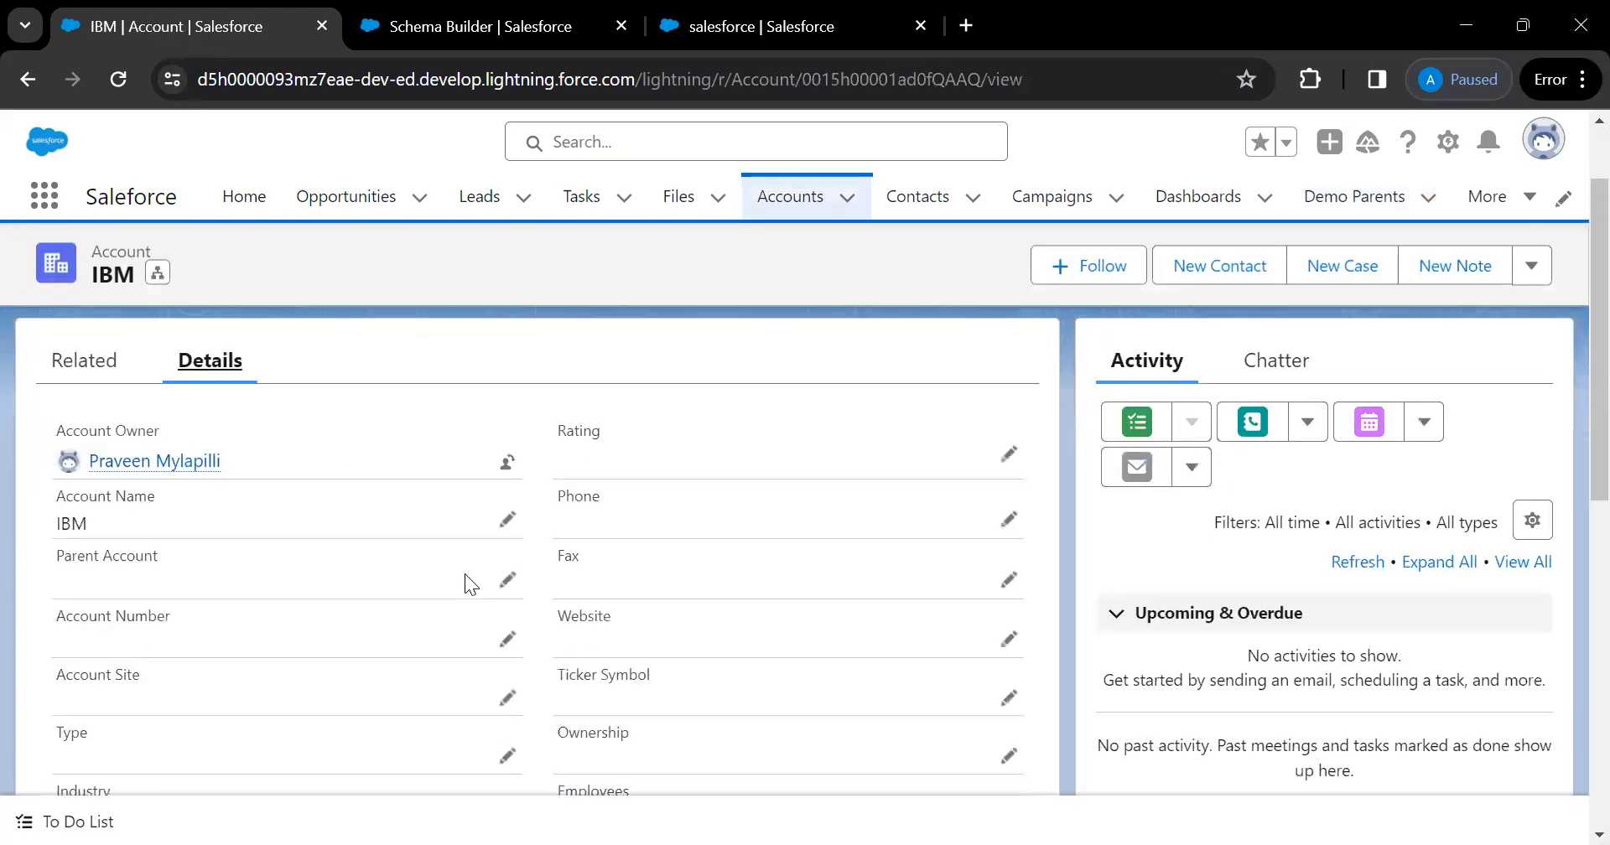
{"action": "scroll", "coordinate": [467, 582], "scroll_direction": "down", "scroll_amount": 1}
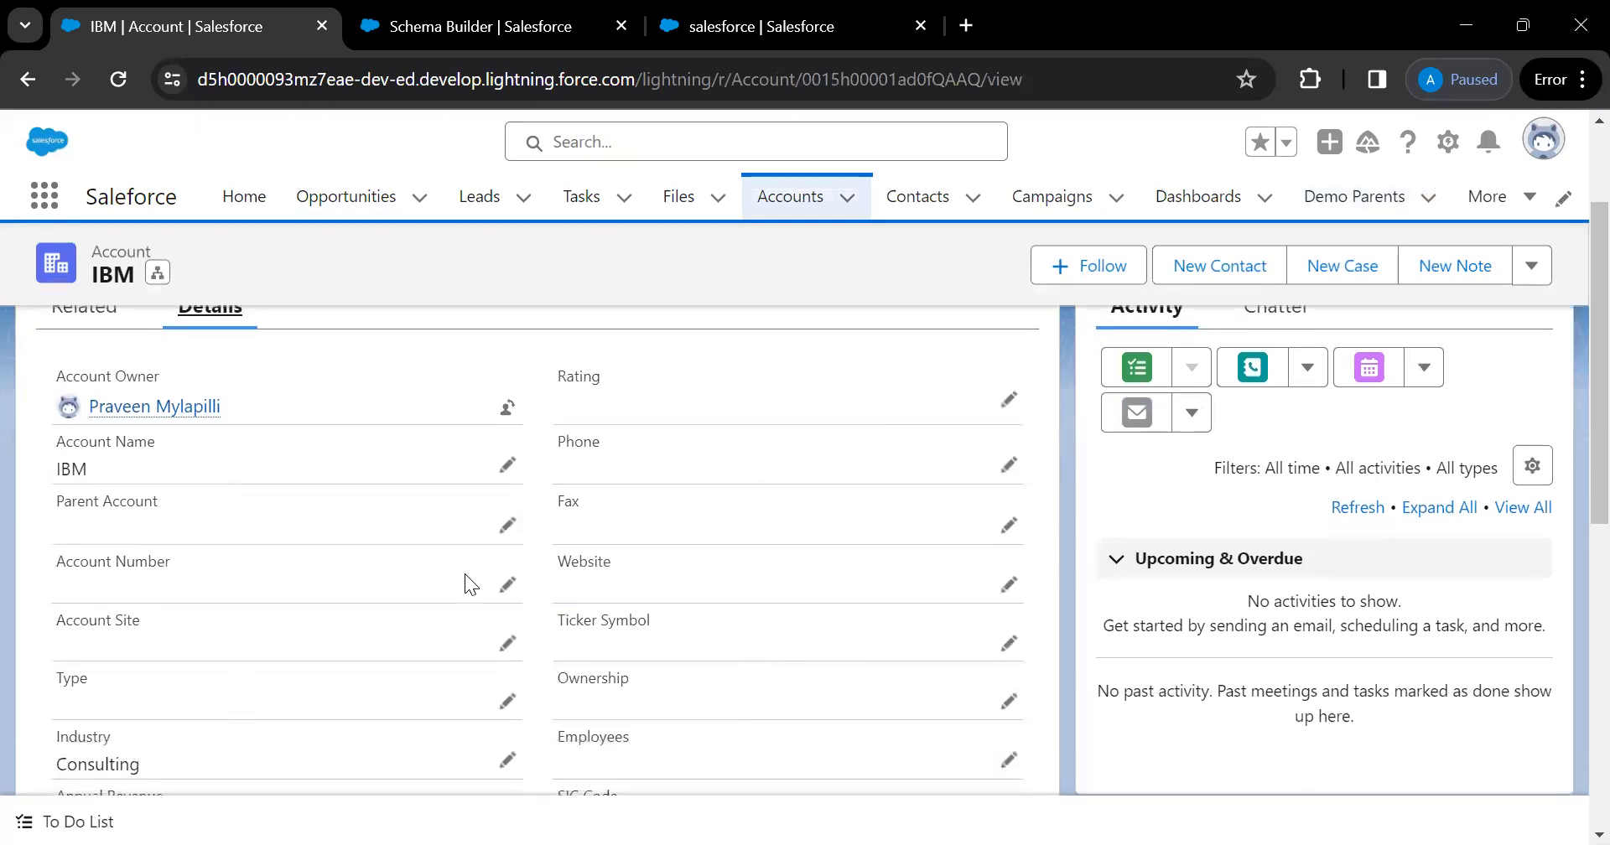
{"action": "scroll", "coordinate": [465, 573], "scroll_direction": "down", "scroll_amount": 5}
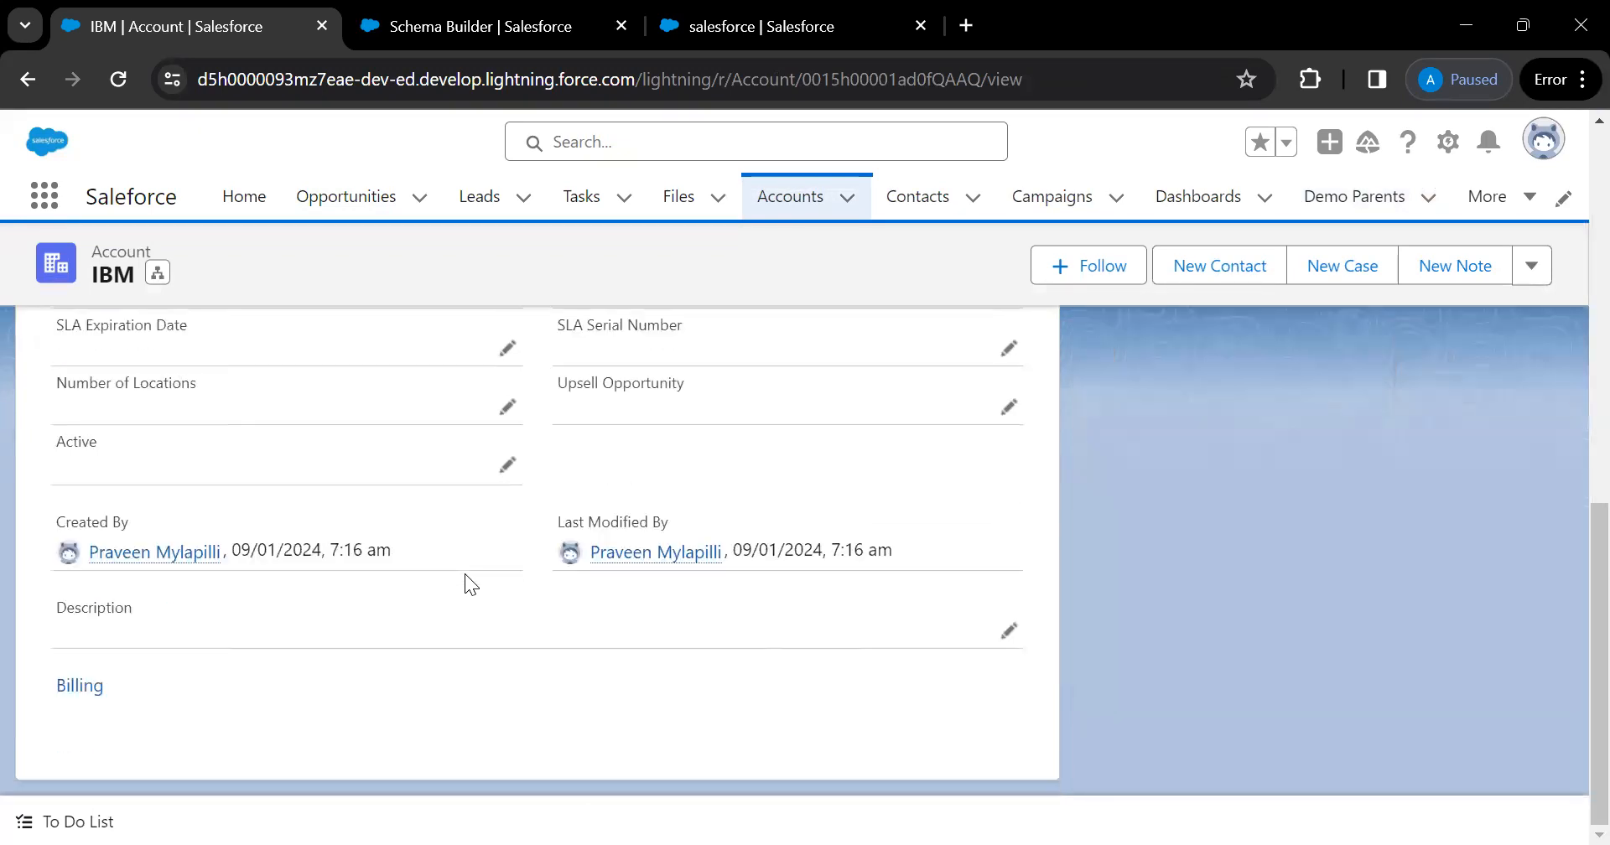
{"action": "scroll", "coordinate": [466, 577], "scroll_direction": "up", "scroll_amount": 6}
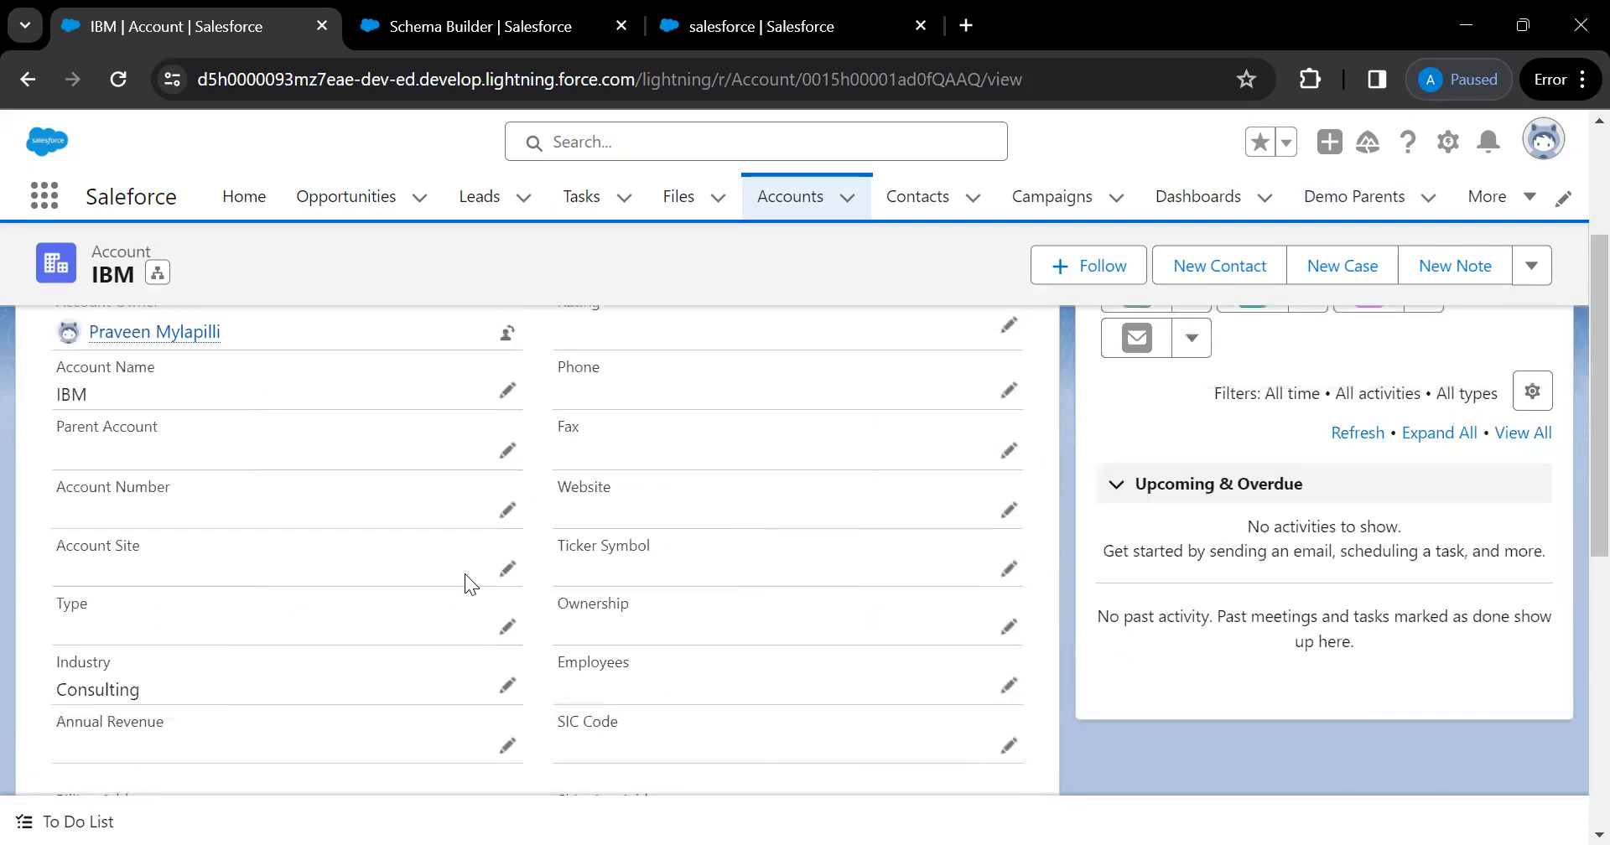
{"action": "scroll", "coordinate": [465, 574], "scroll_direction": "down", "scroll_amount": 6}
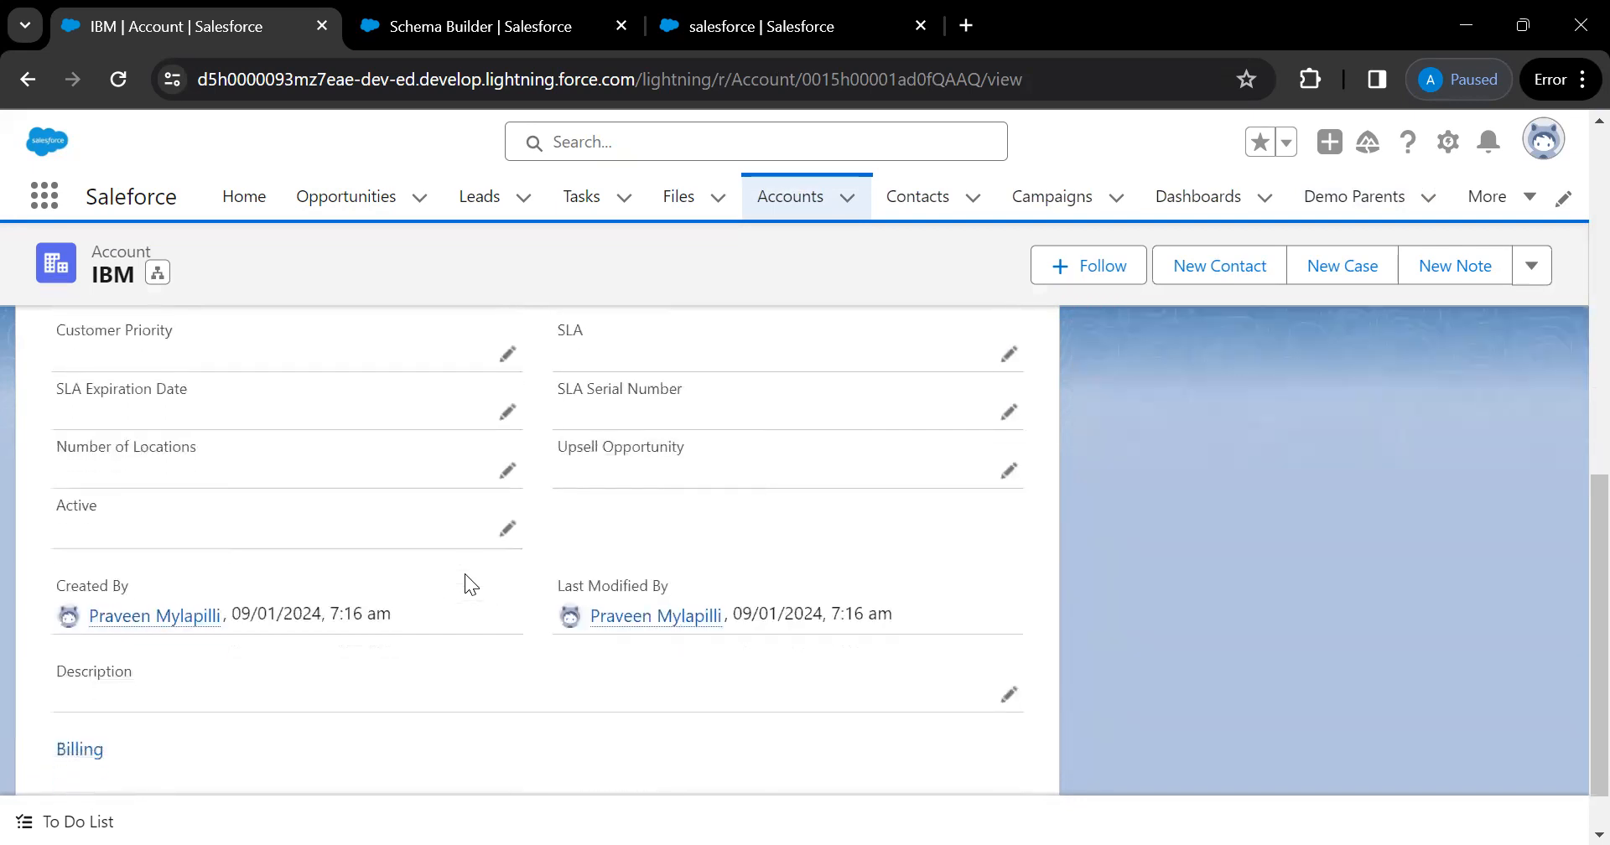
Search the page for 'indust' to locate the Industry value, Consulting
{"action": "key", "text": "ctrl+f"}
{"action": "type", "text": "indust"}
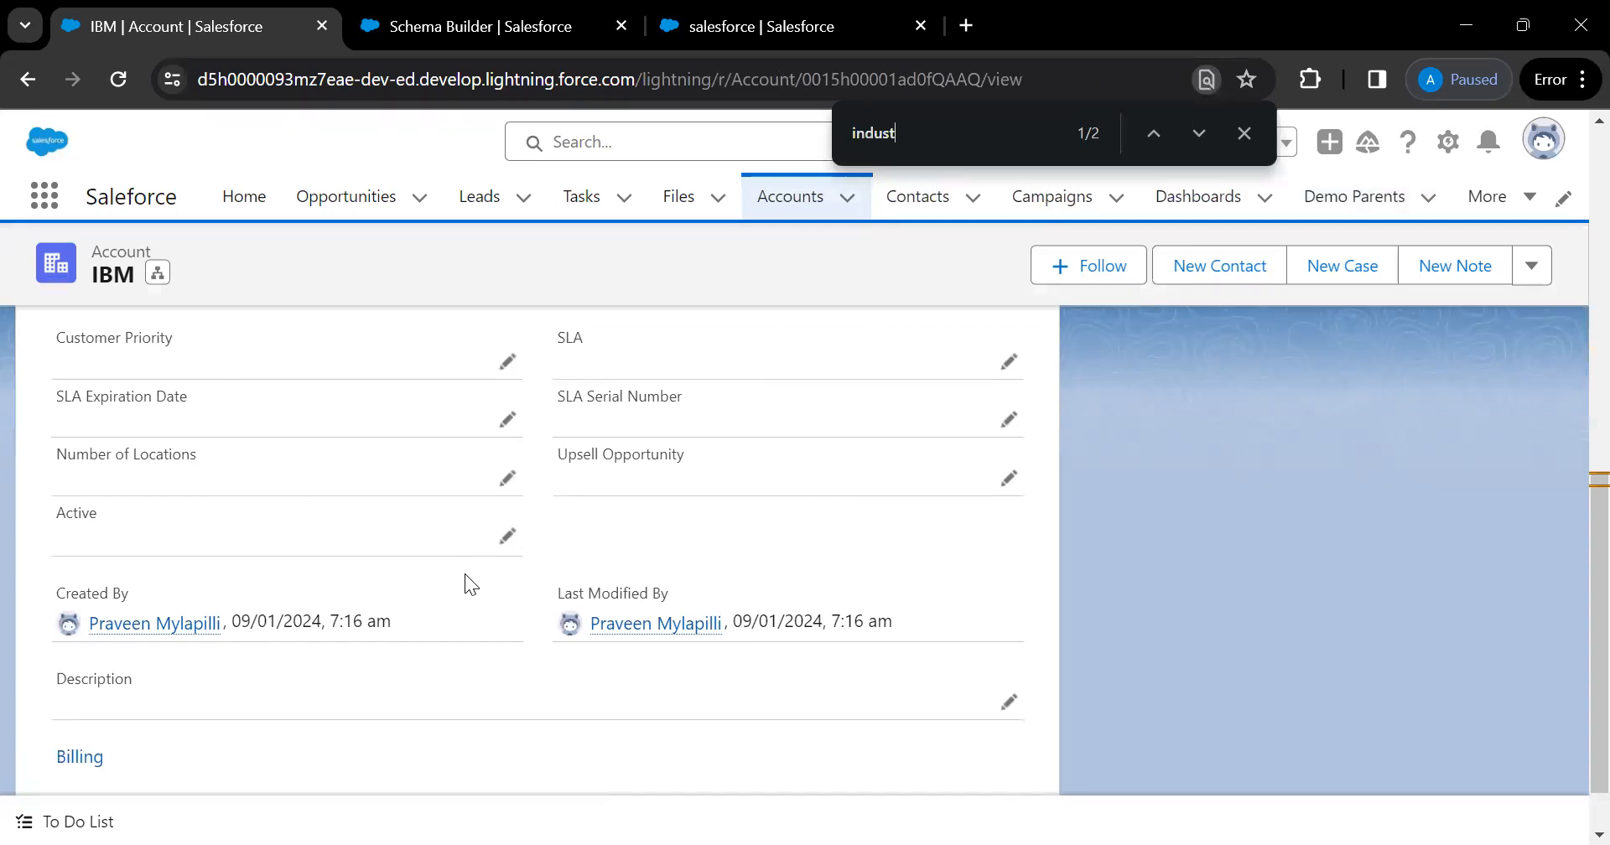
{"action": "scroll", "coordinate": [1020, 614], "scroll_direction": "up", "scroll_amount": 7}
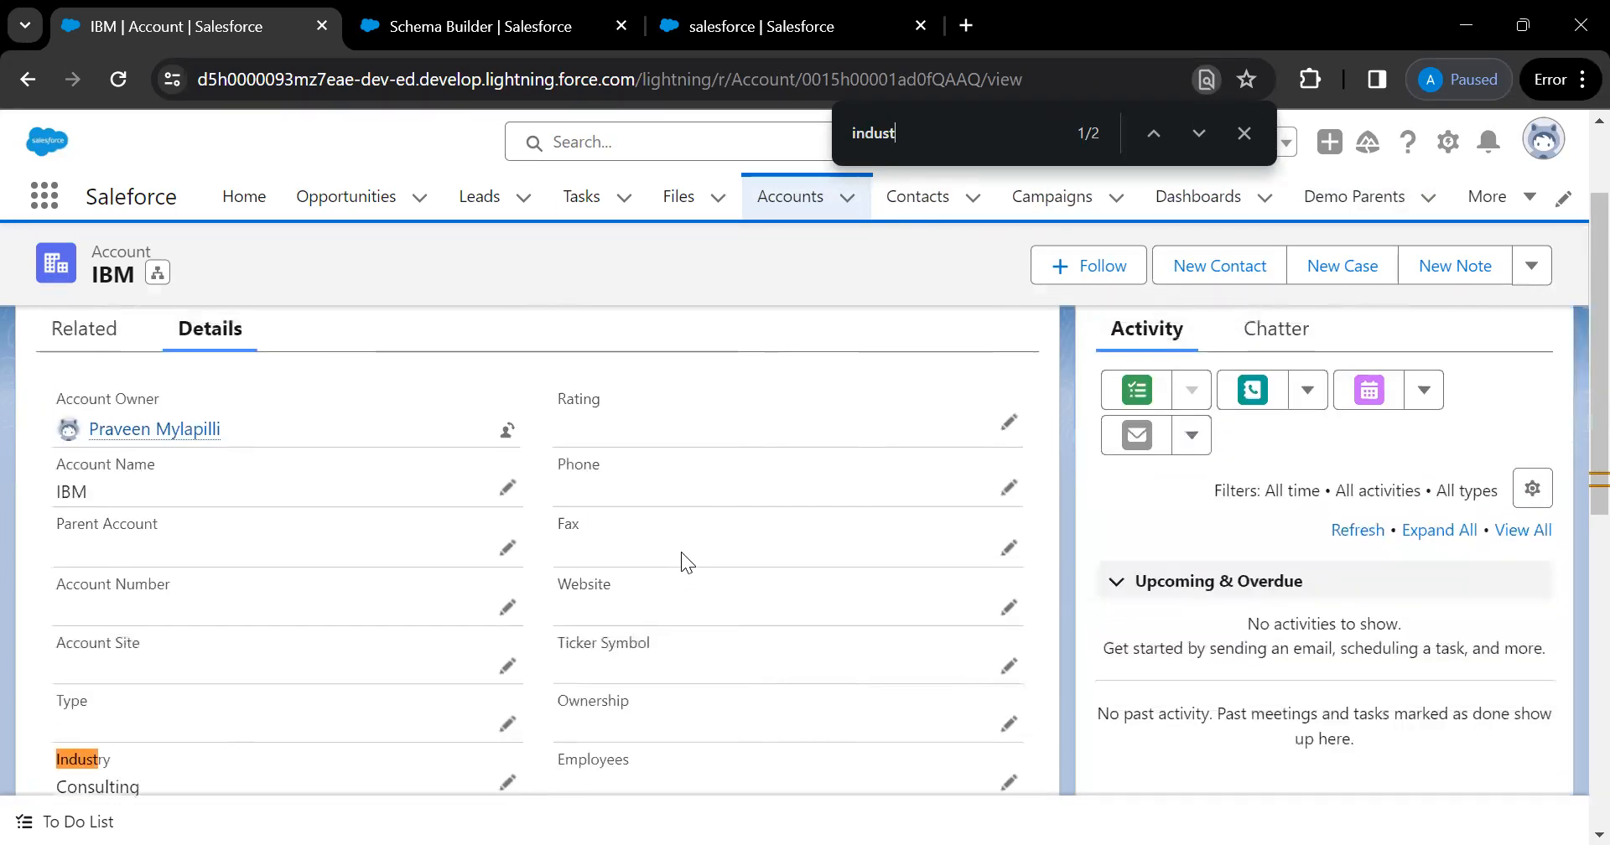
{"action": "scroll", "coordinate": [364, 482], "scroll_direction": "down", "scroll_amount": 8}
{"action": "scroll", "coordinate": [364, 481], "scroll_direction": "up", "scroll_amount": 5}
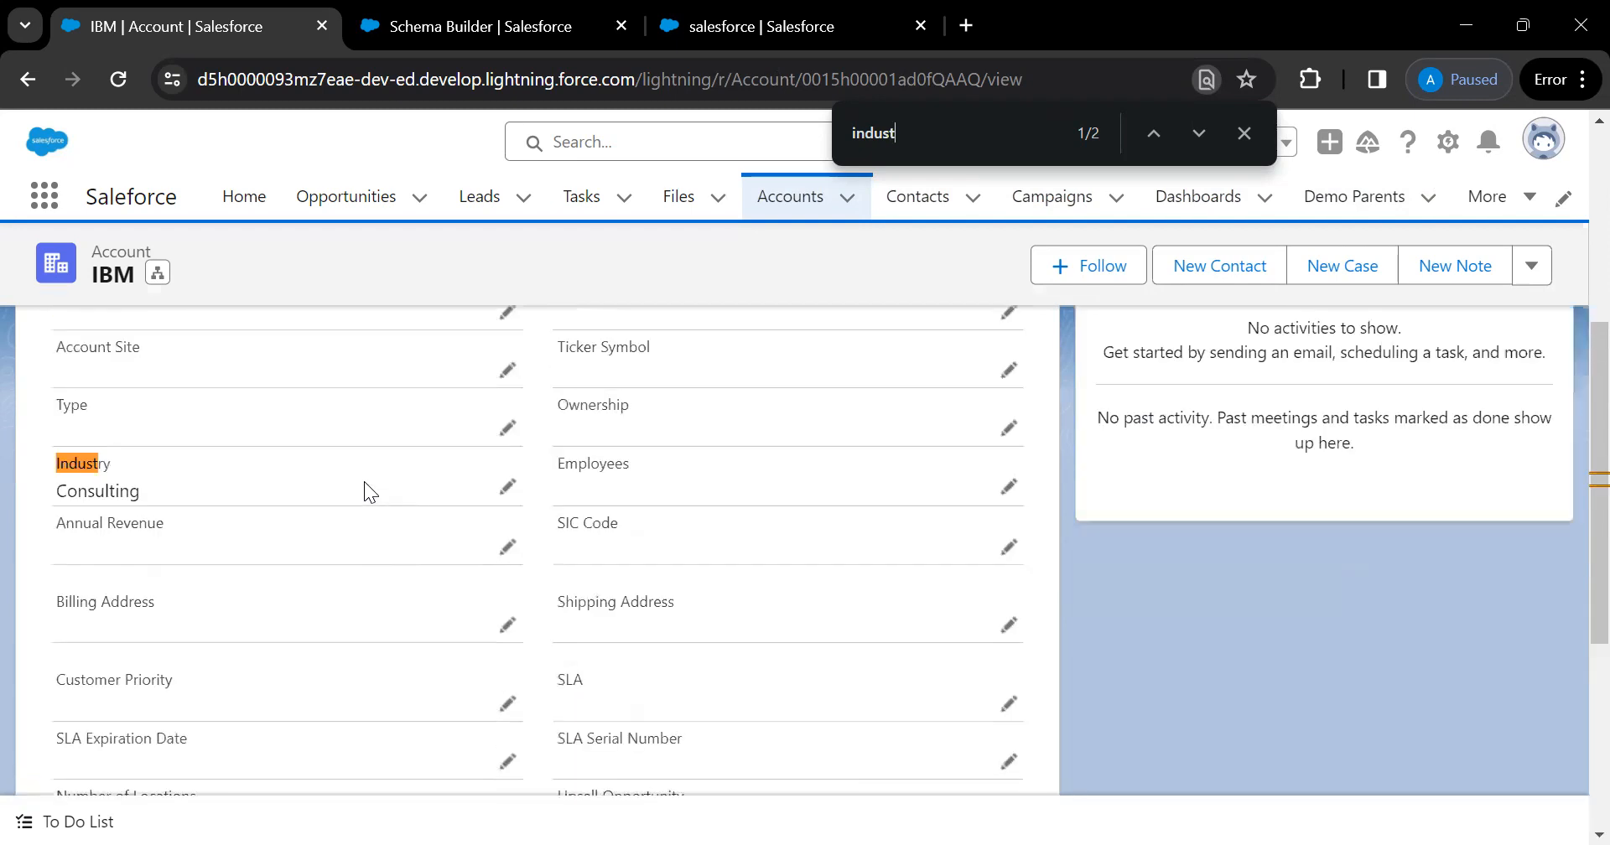
{"action": "scroll", "coordinate": [364, 482], "scroll_direction": "up", "scroll_amount": 5}
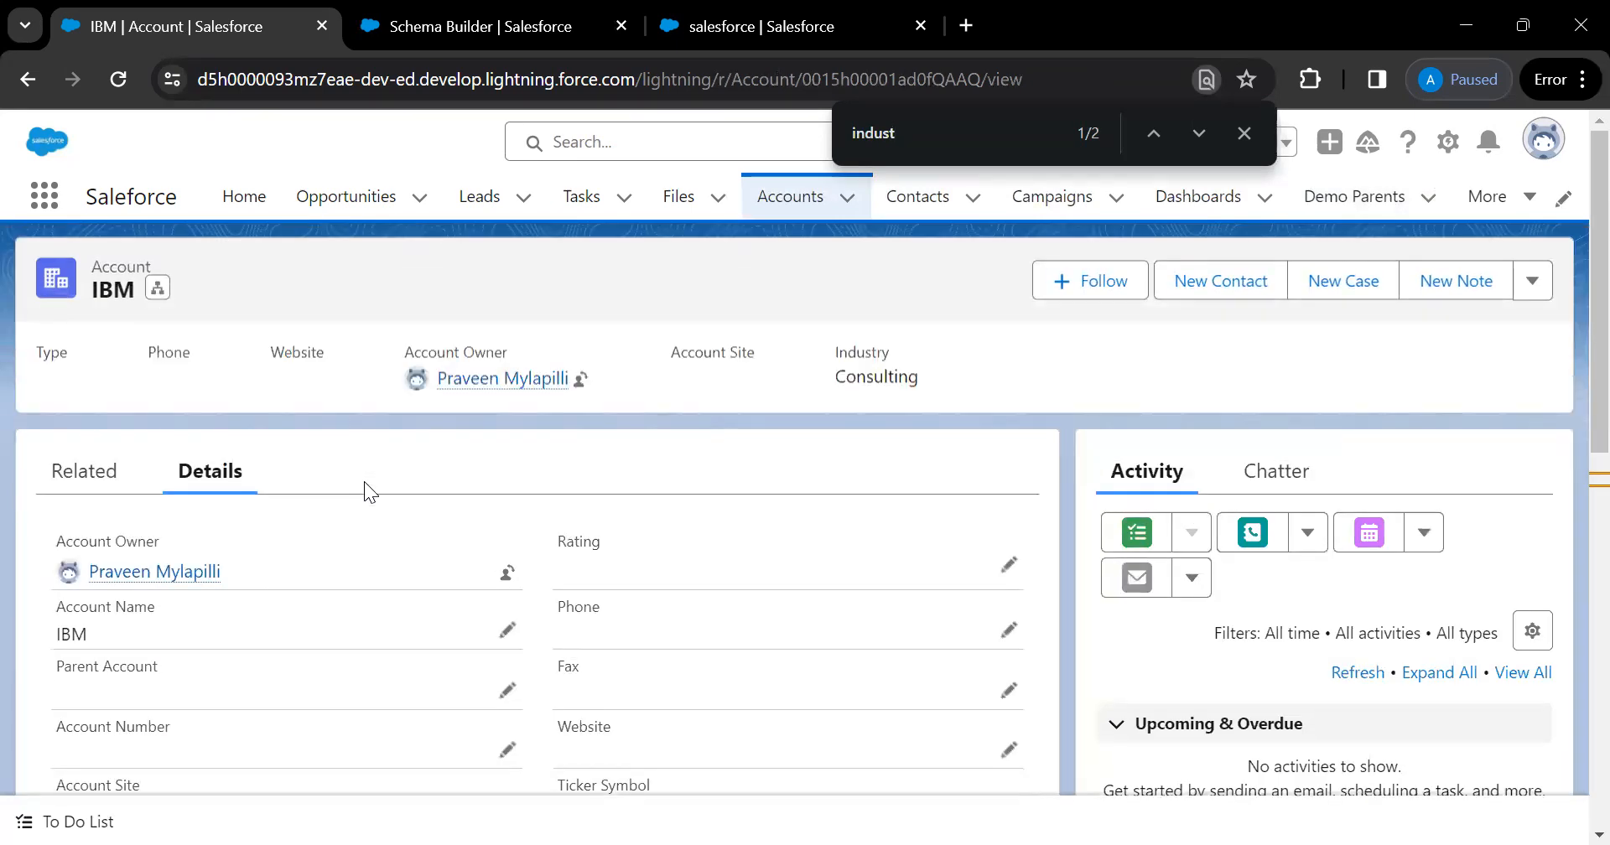
{"action": "scroll", "coordinate": [364, 481], "scroll_direction": "down", "scroll_amount": 1}
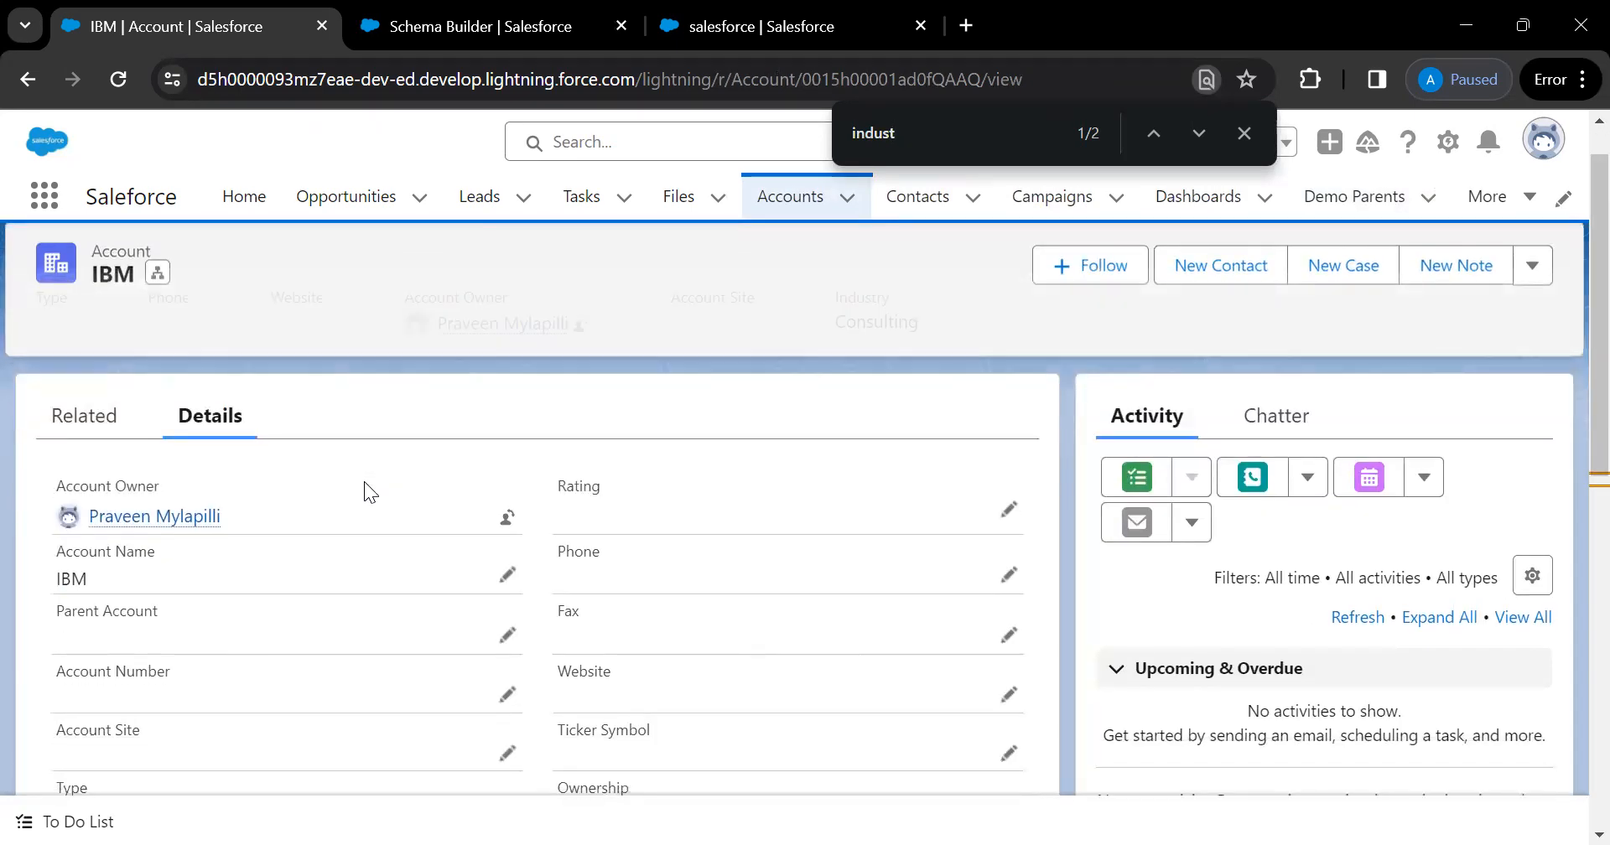
{"action": "scroll", "coordinate": [364, 481], "scroll_direction": "down", "scroll_amount": 3}
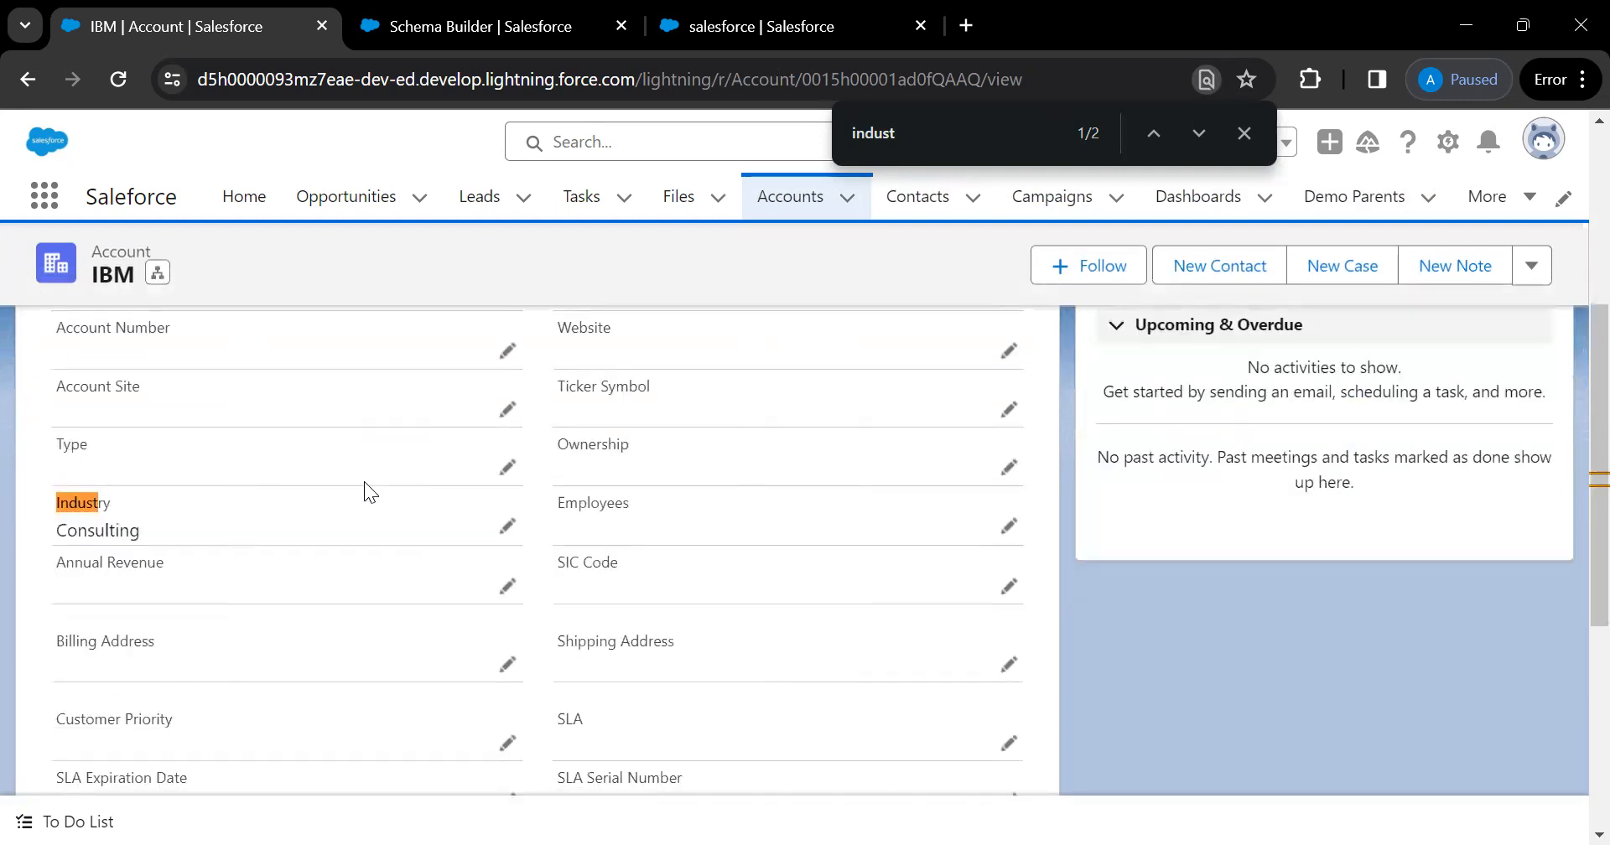
{"action": "scroll", "coordinate": [364, 482], "scroll_direction": "up", "scroll_amount": 2}
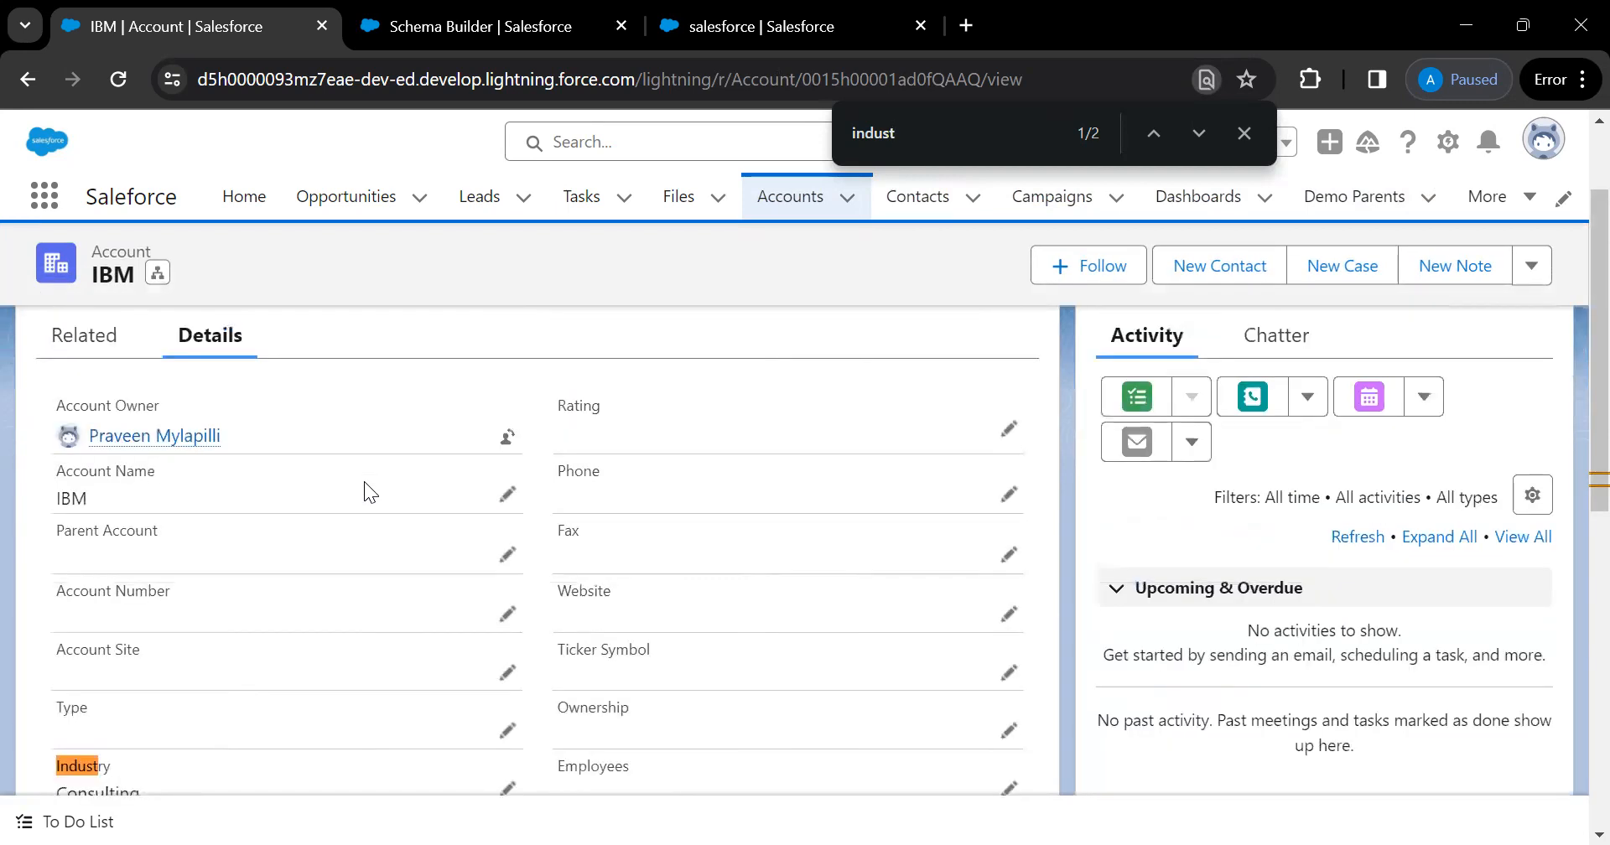
{"action": "scroll", "coordinate": [363, 483], "scroll_direction": "down", "scroll_amount": 2}
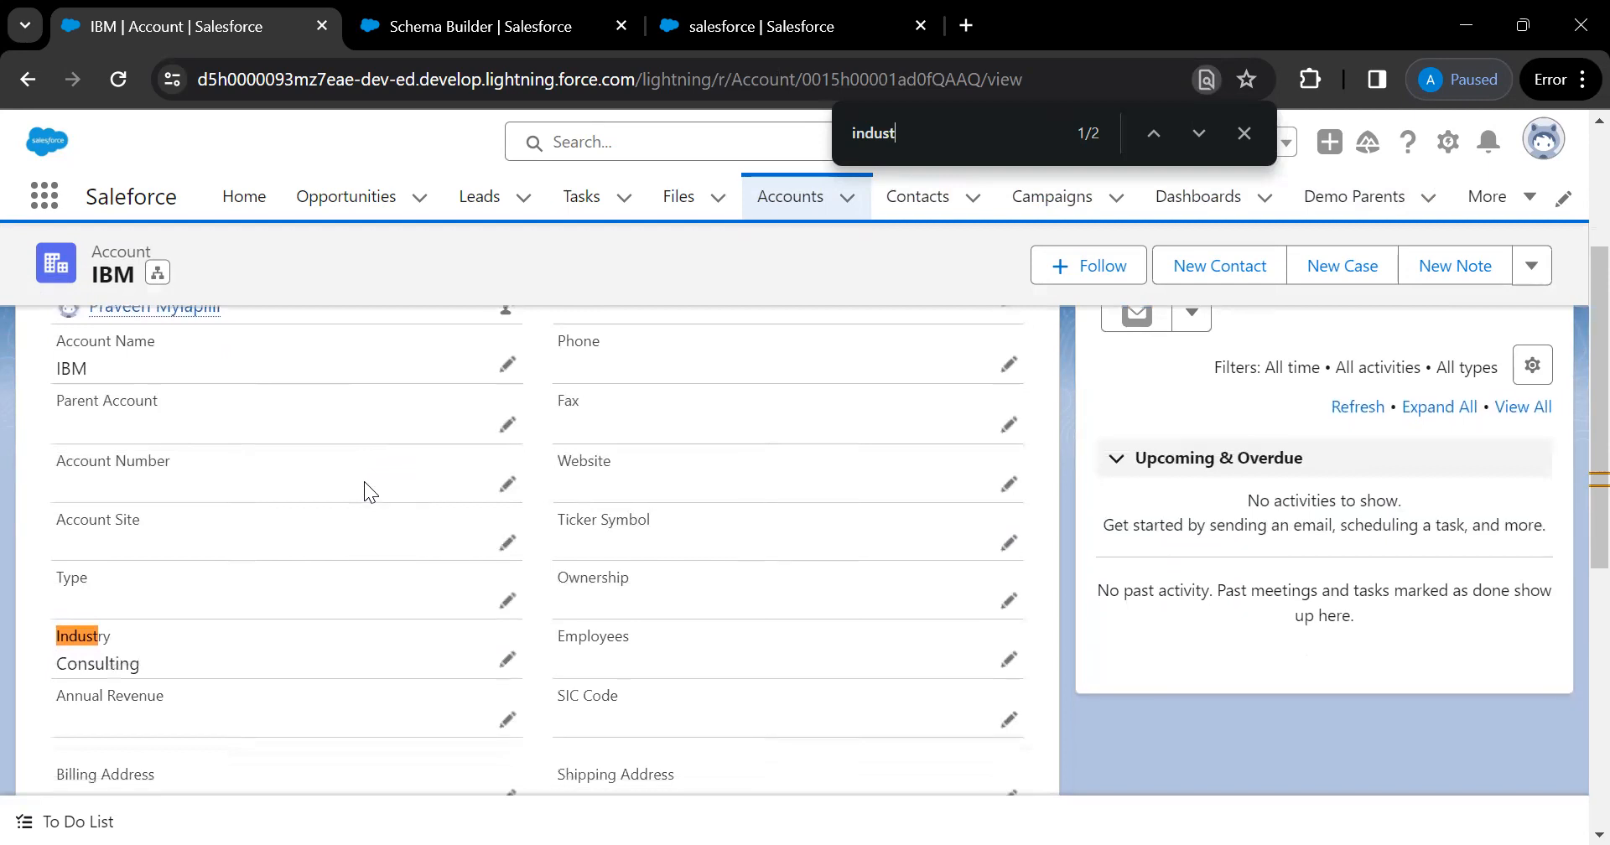
{"action": "scroll", "coordinate": [364, 483], "scroll_direction": "down", "scroll_amount": 3}
{"action": "scroll", "coordinate": [364, 483], "scroll_direction": "down", "scroll_amount": 2}
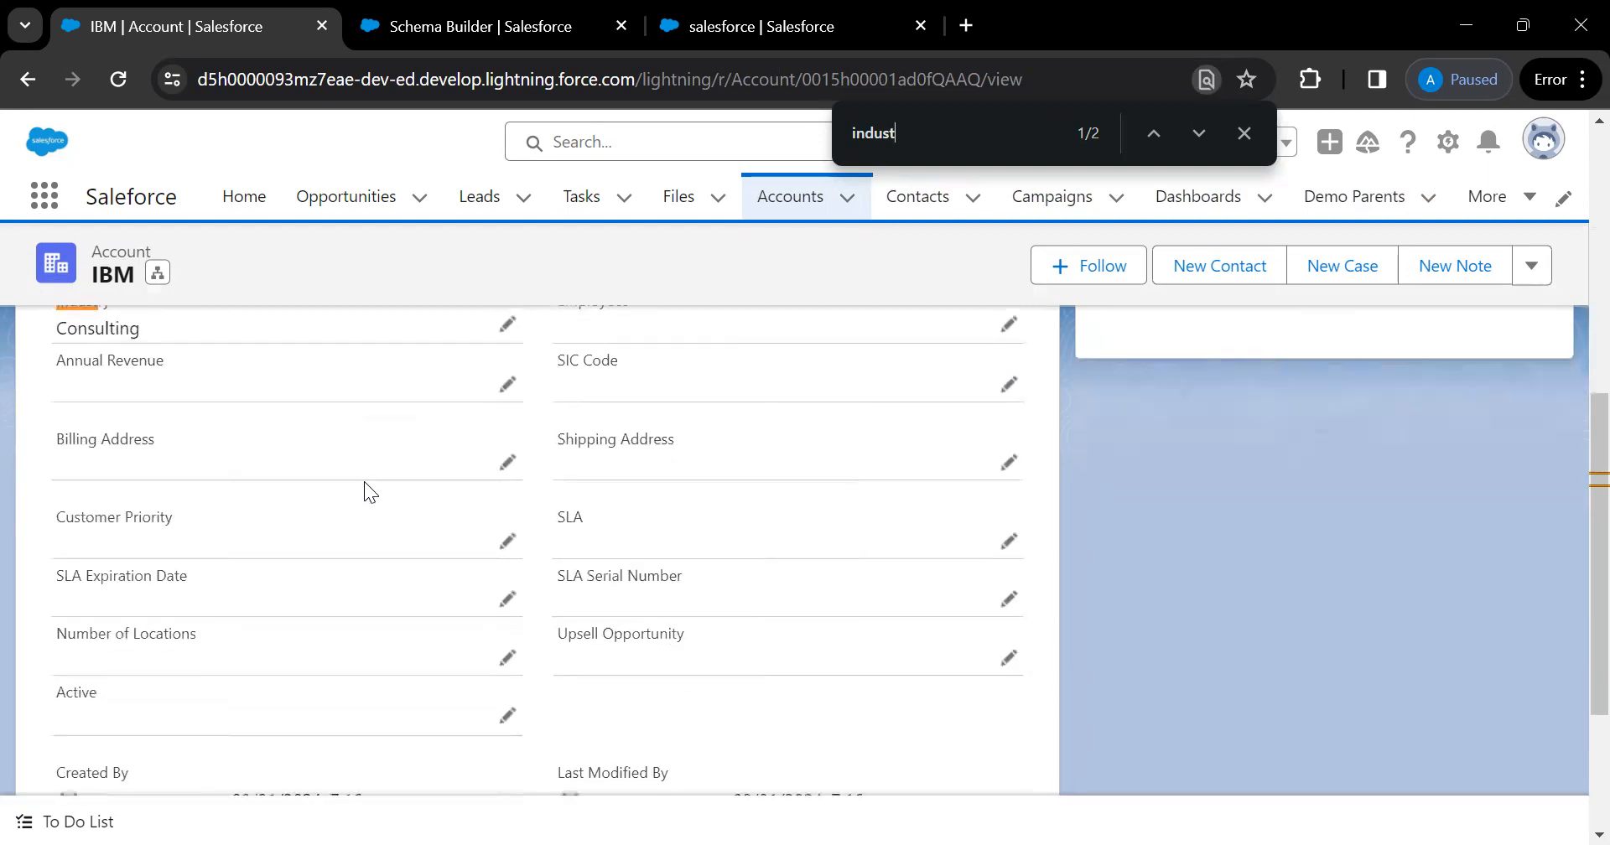
{"action": "scroll", "coordinate": [364, 487], "scroll_direction": "down", "scroll_amount": 4}
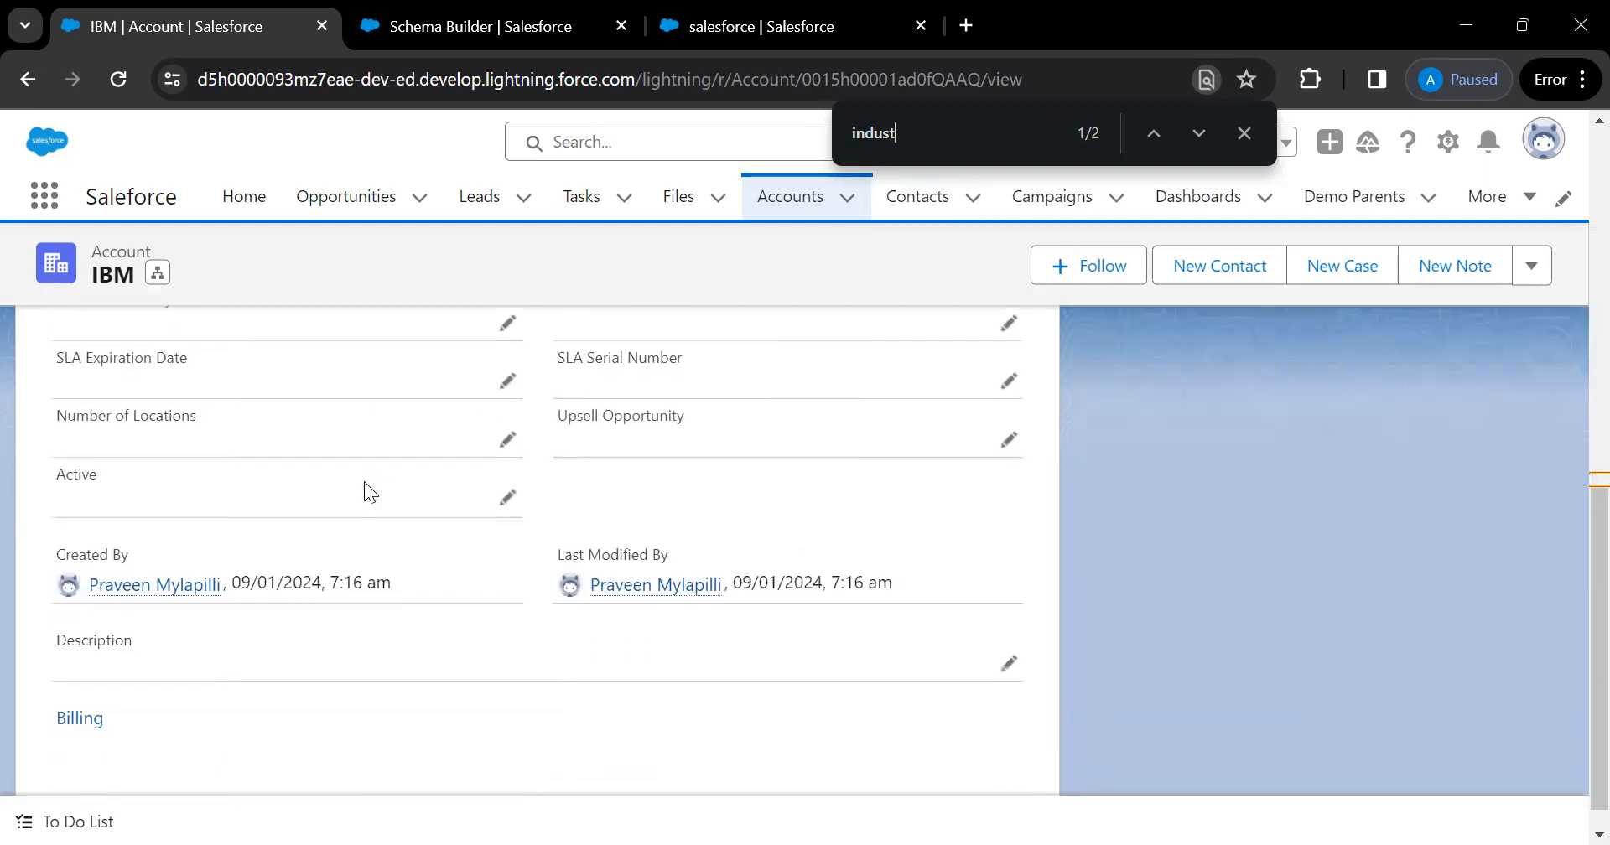
{"action": "scroll", "coordinate": [364, 486], "scroll_direction": "up", "scroll_amount": 10}
{"action": "scroll", "coordinate": [365, 483], "scroll_direction": "up", "scroll_amount": 2}
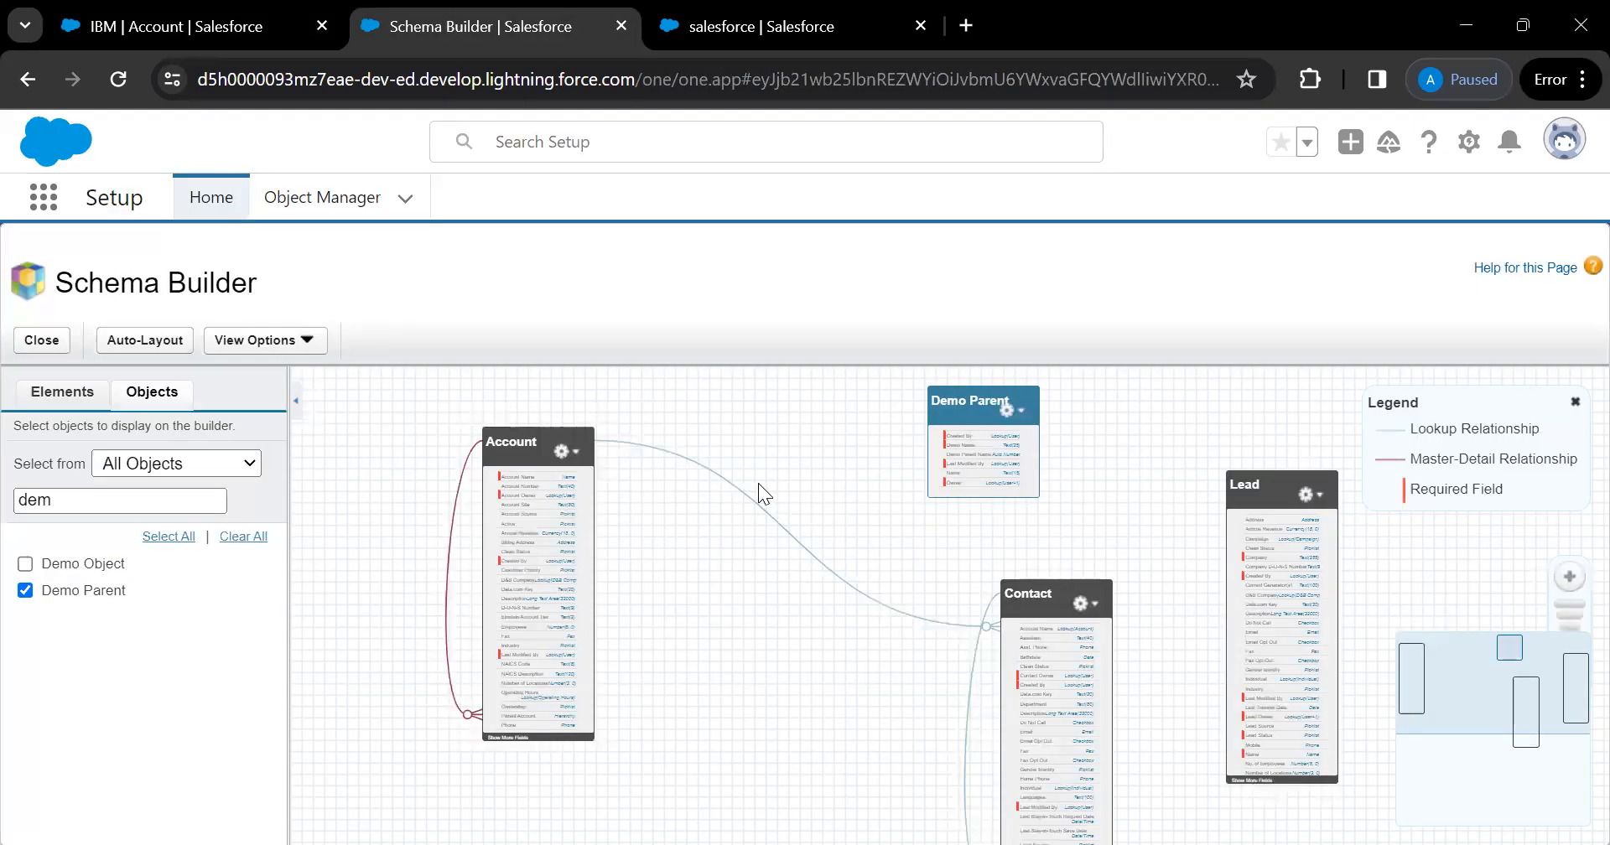
Filter objects by 'opp', add Opportunity to the diagram, and bring it into view
{"action": "left_click_drag", "start_coordinate": [93, 498], "coordinate": [16, 501]}
{"action": "type", "text": "opp"}
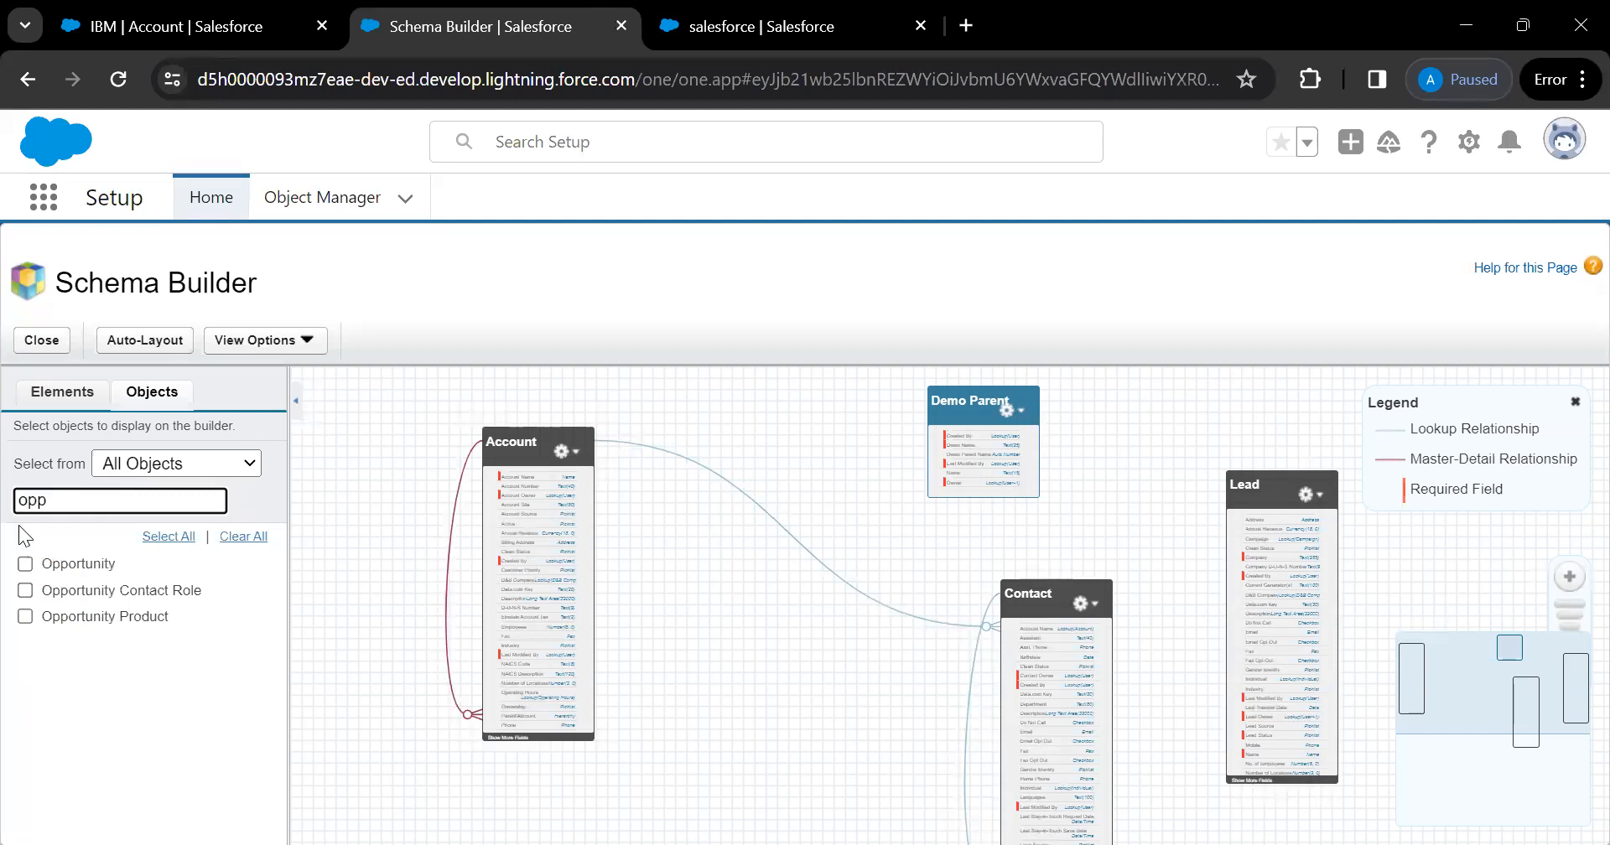
{"action": "left_click", "coordinate": [25, 563]}
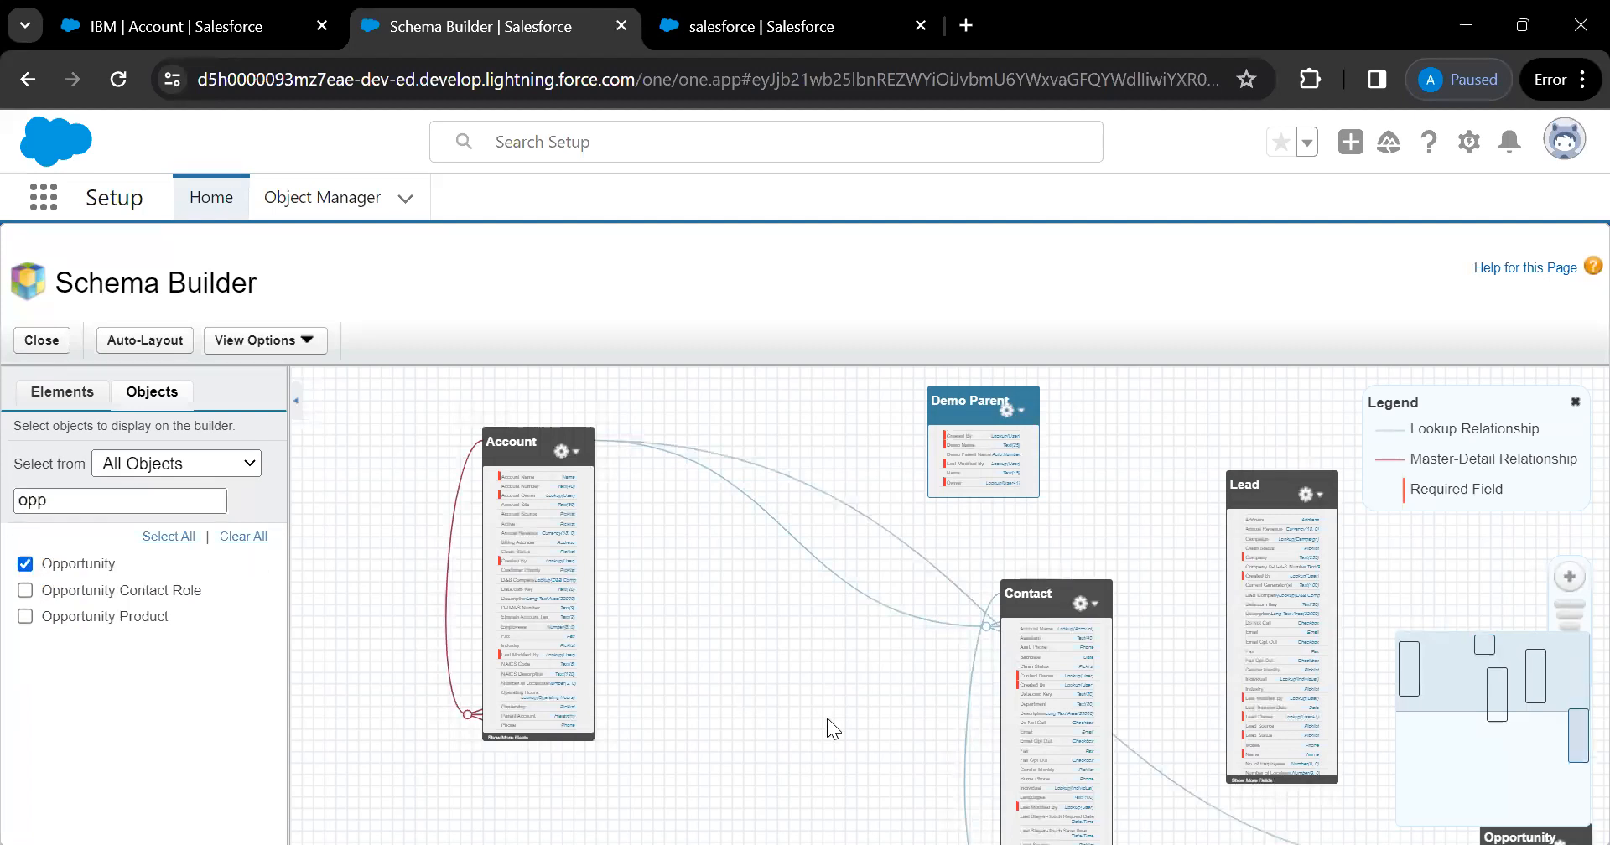
{"action": "left_click_drag", "start_coordinate": [827, 717], "coordinate": [733, 615]}
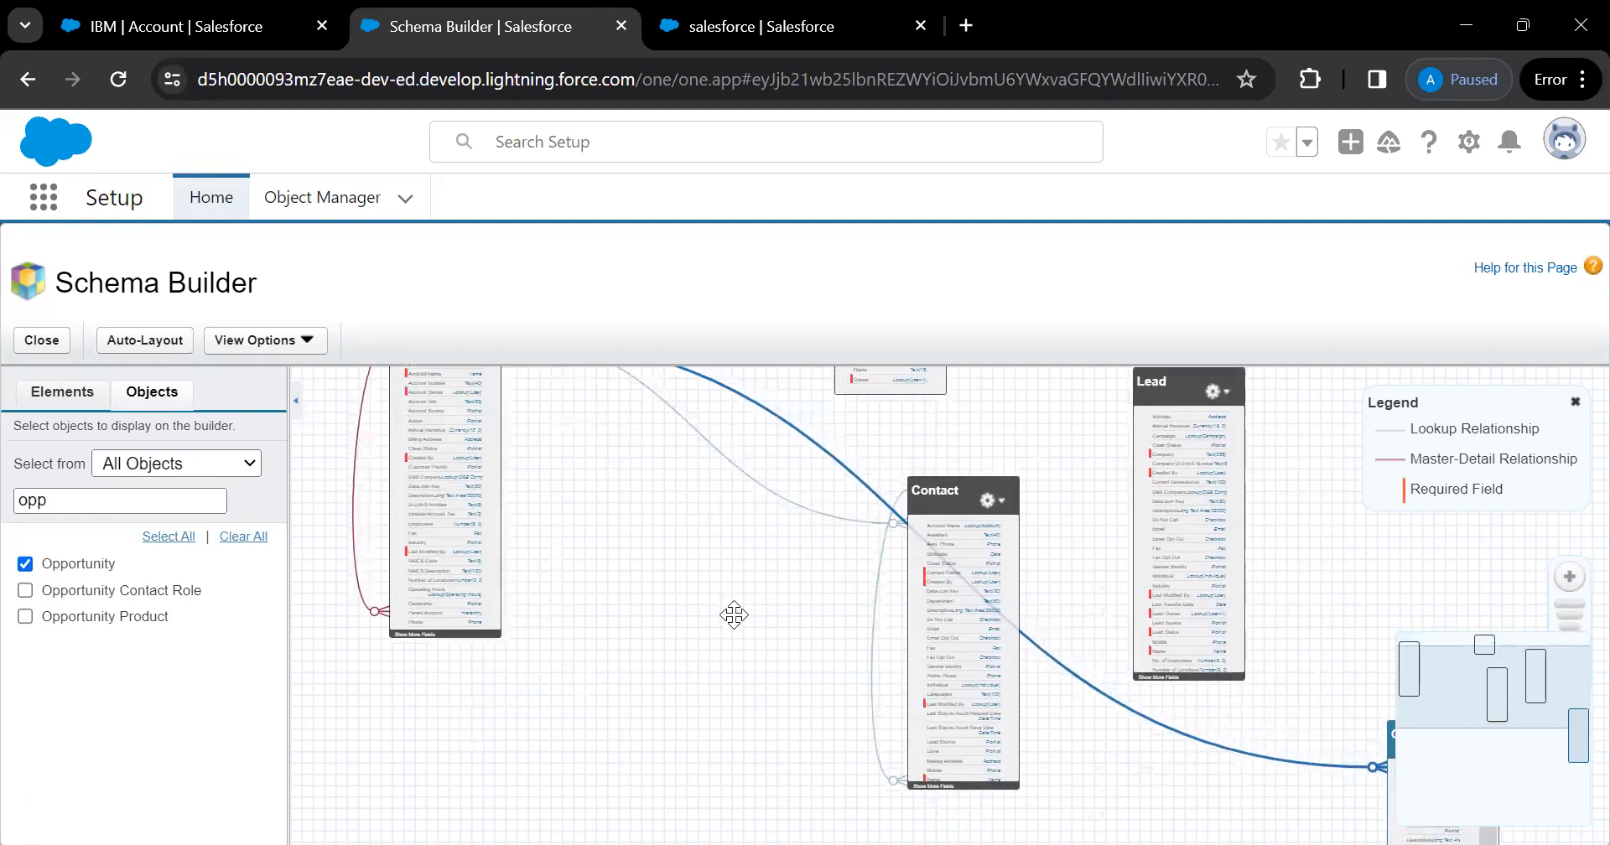
{"action": "left_click_drag", "start_coordinate": [749, 689], "coordinate": [501, 554]}
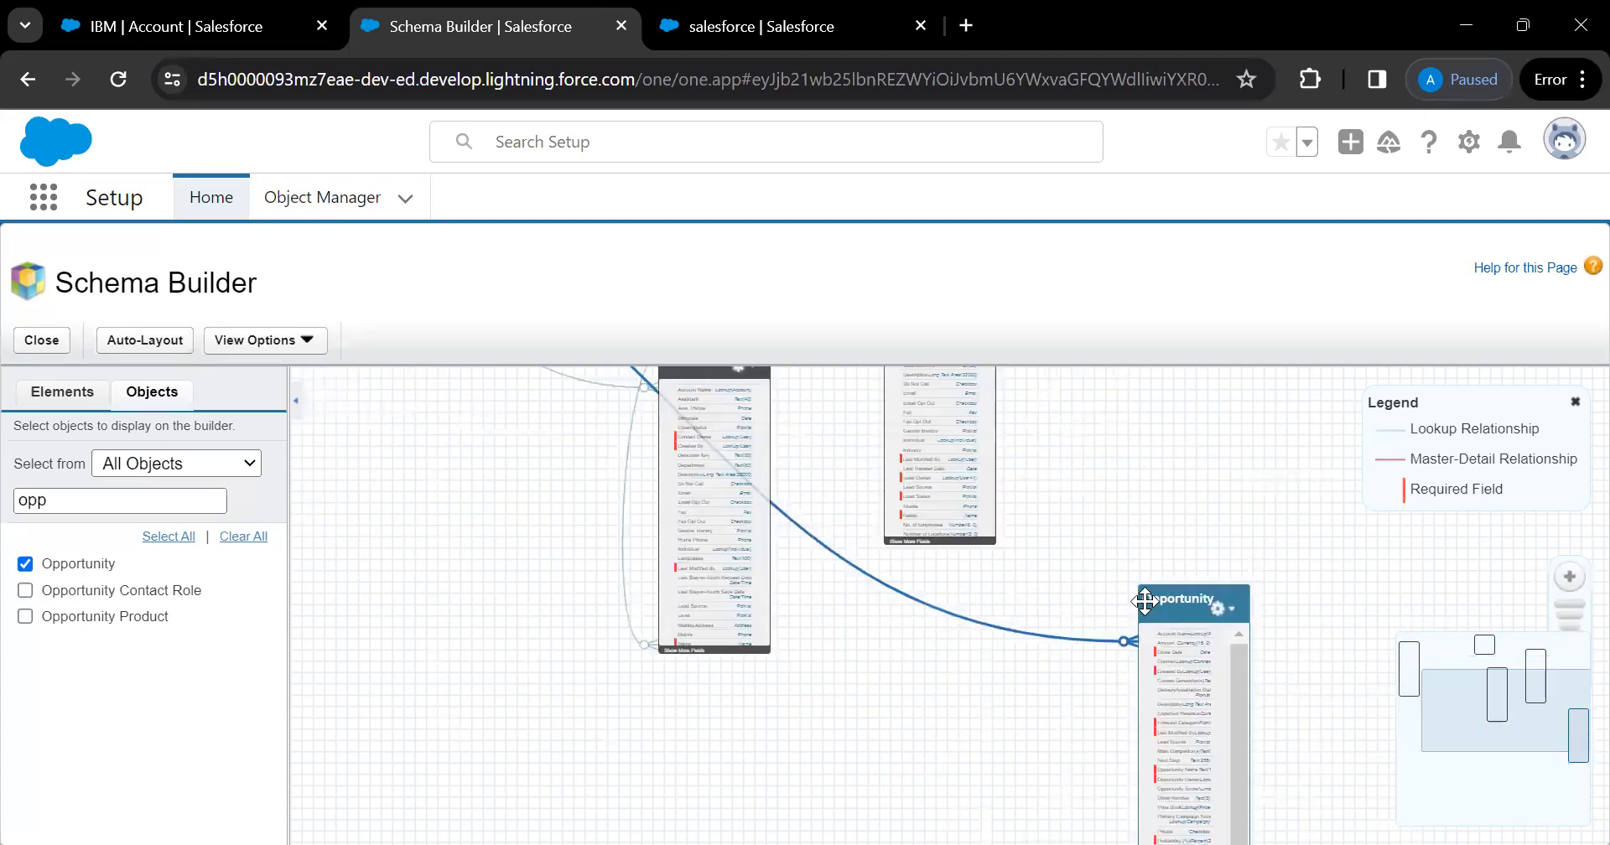
Move Opportunity up near the others and shift Lead and Contact left beside Account
{"action": "left_click_drag", "start_coordinate": [1144, 602], "coordinate": [1067, 413]}
{"action": "left_click_drag", "start_coordinate": [481, 545], "coordinate": [719, 755]}
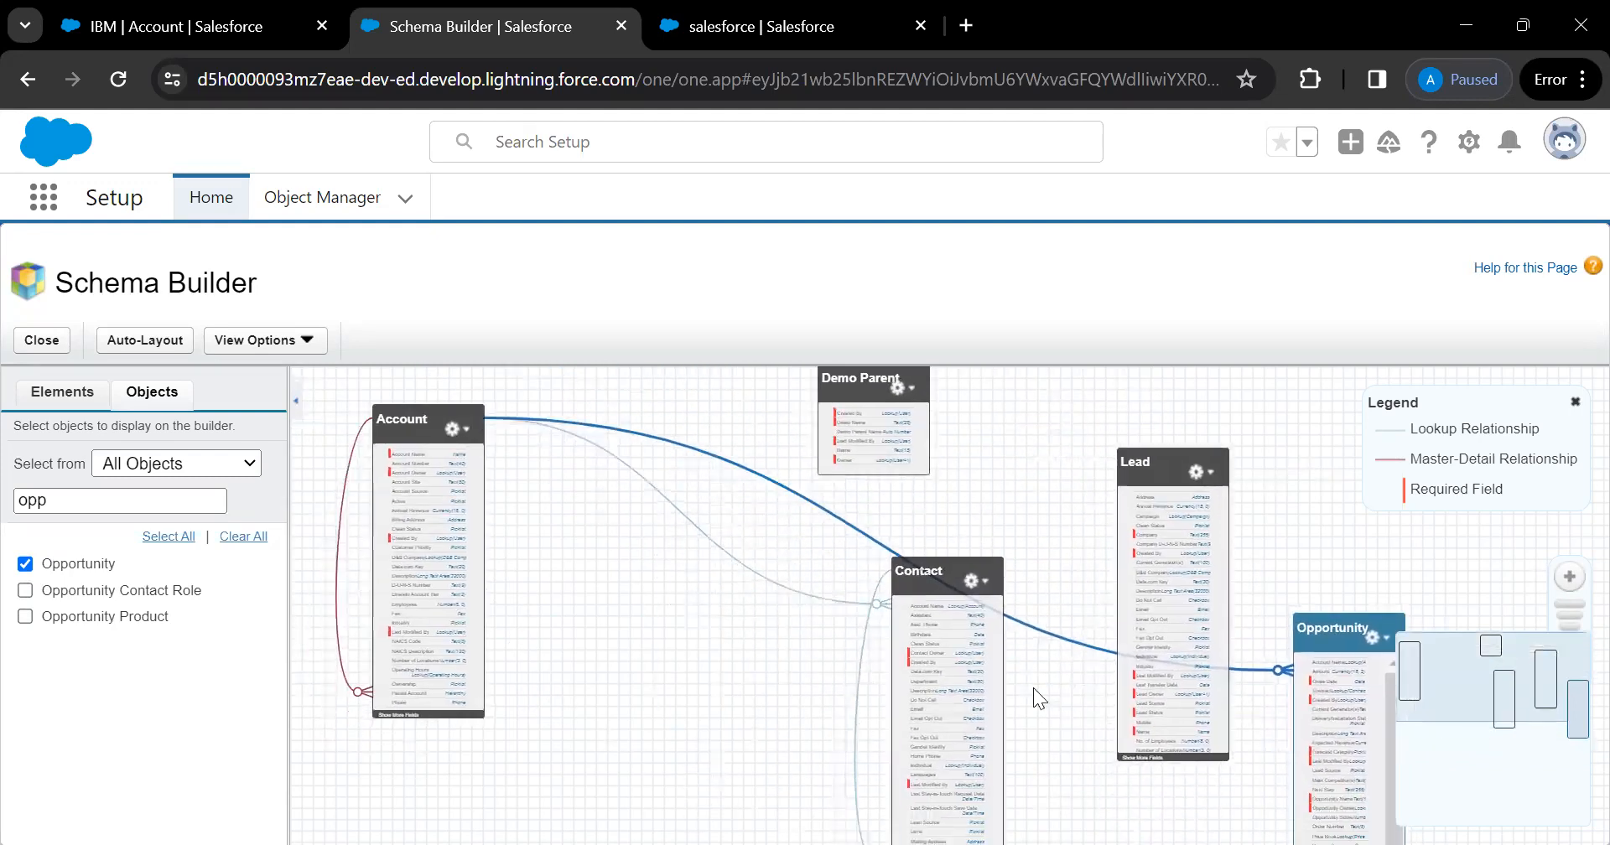
{"action": "left_click_drag", "start_coordinate": [1344, 623], "coordinate": [1287, 480]}
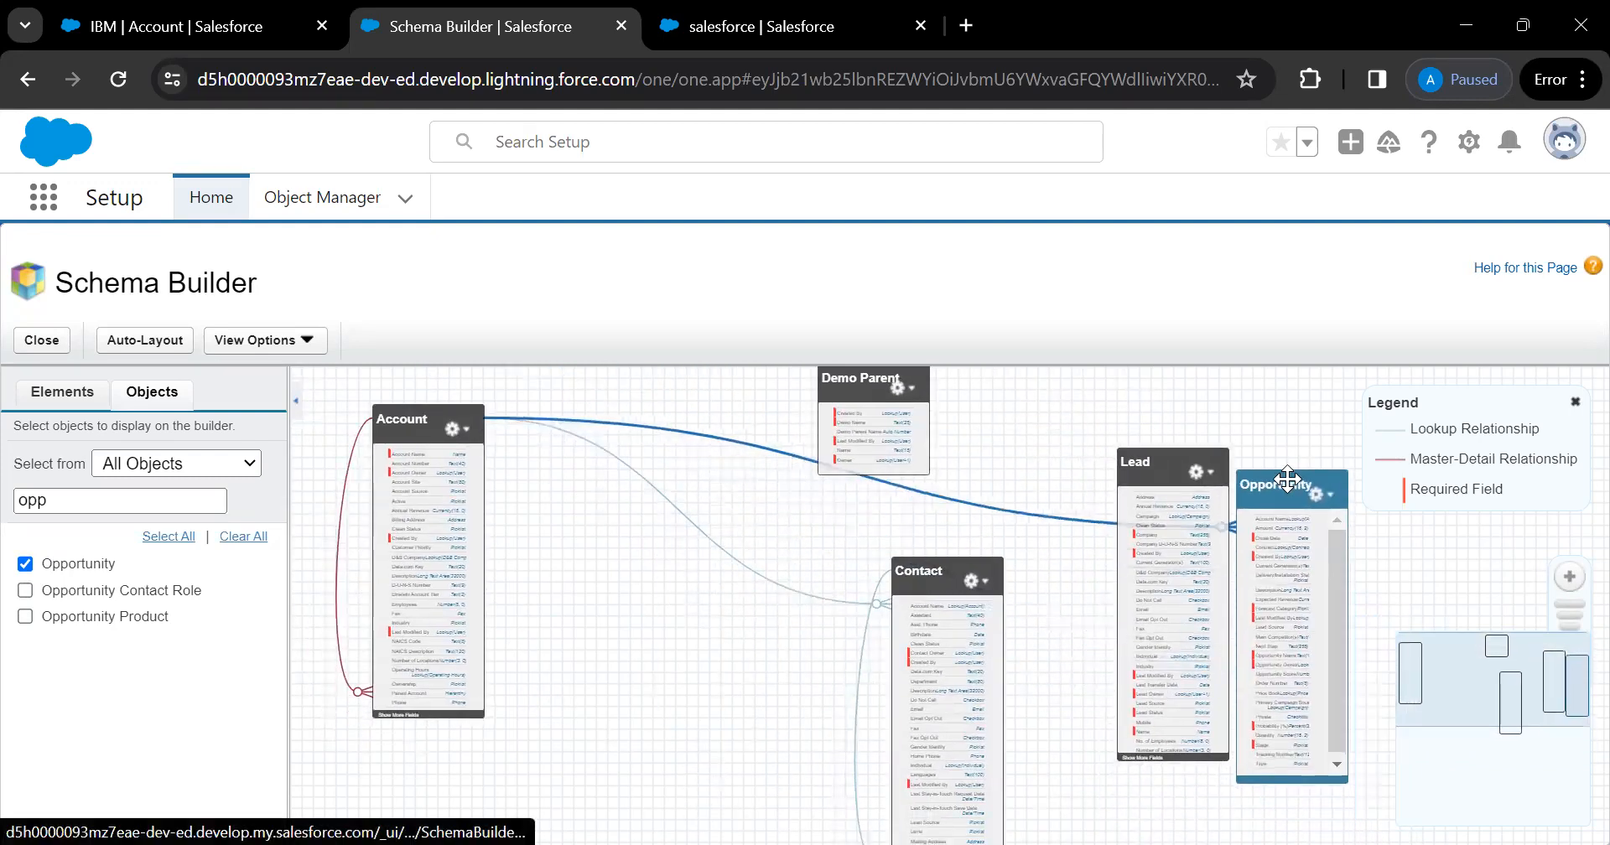
{"action": "left_click_drag", "start_coordinate": [1139, 461], "coordinate": [1082, 454]}
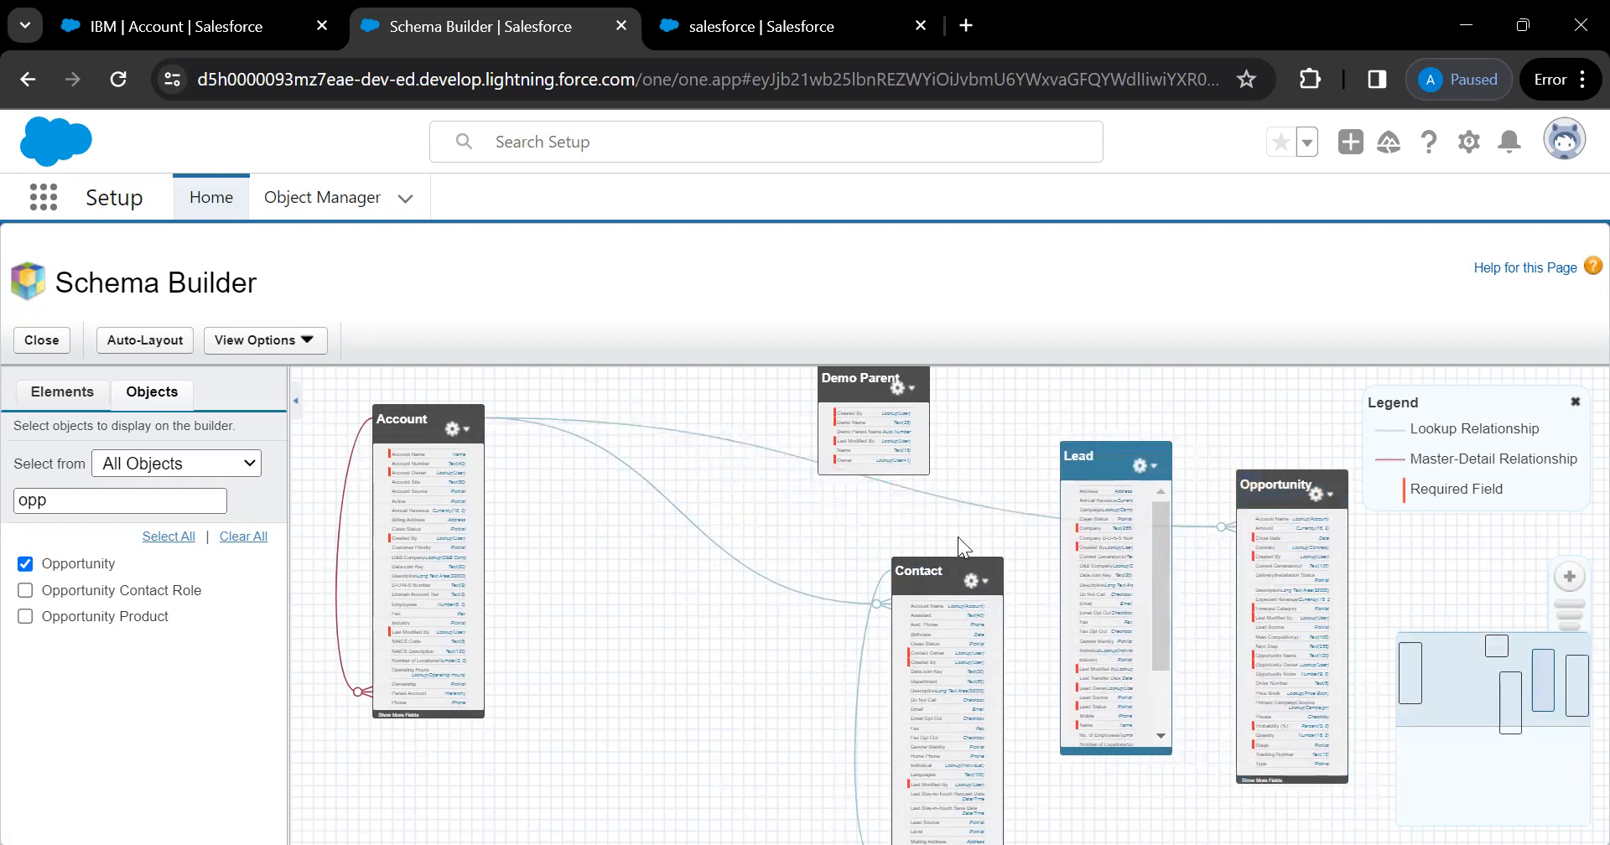
{"action": "left_click_drag", "start_coordinate": [925, 575], "coordinate": [820, 536]}
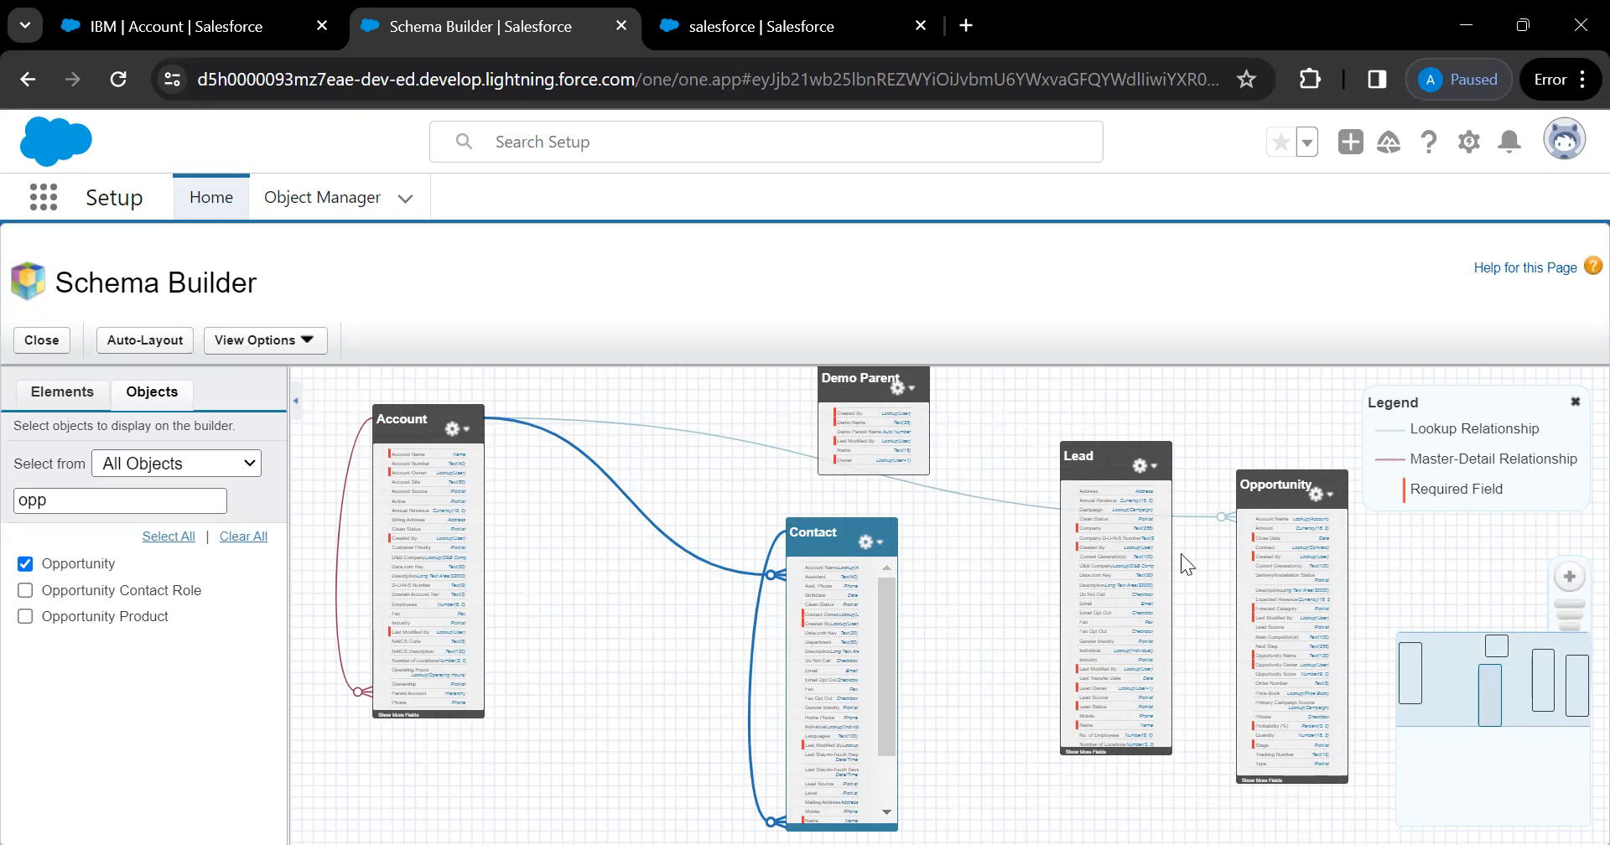
Pan the schema diagram slightly to frame Account, Contact, Lead and Opportunity
{"action": "left_click_drag", "start_coordinate": [1098, 467], "coordinate": [1096, 482]}
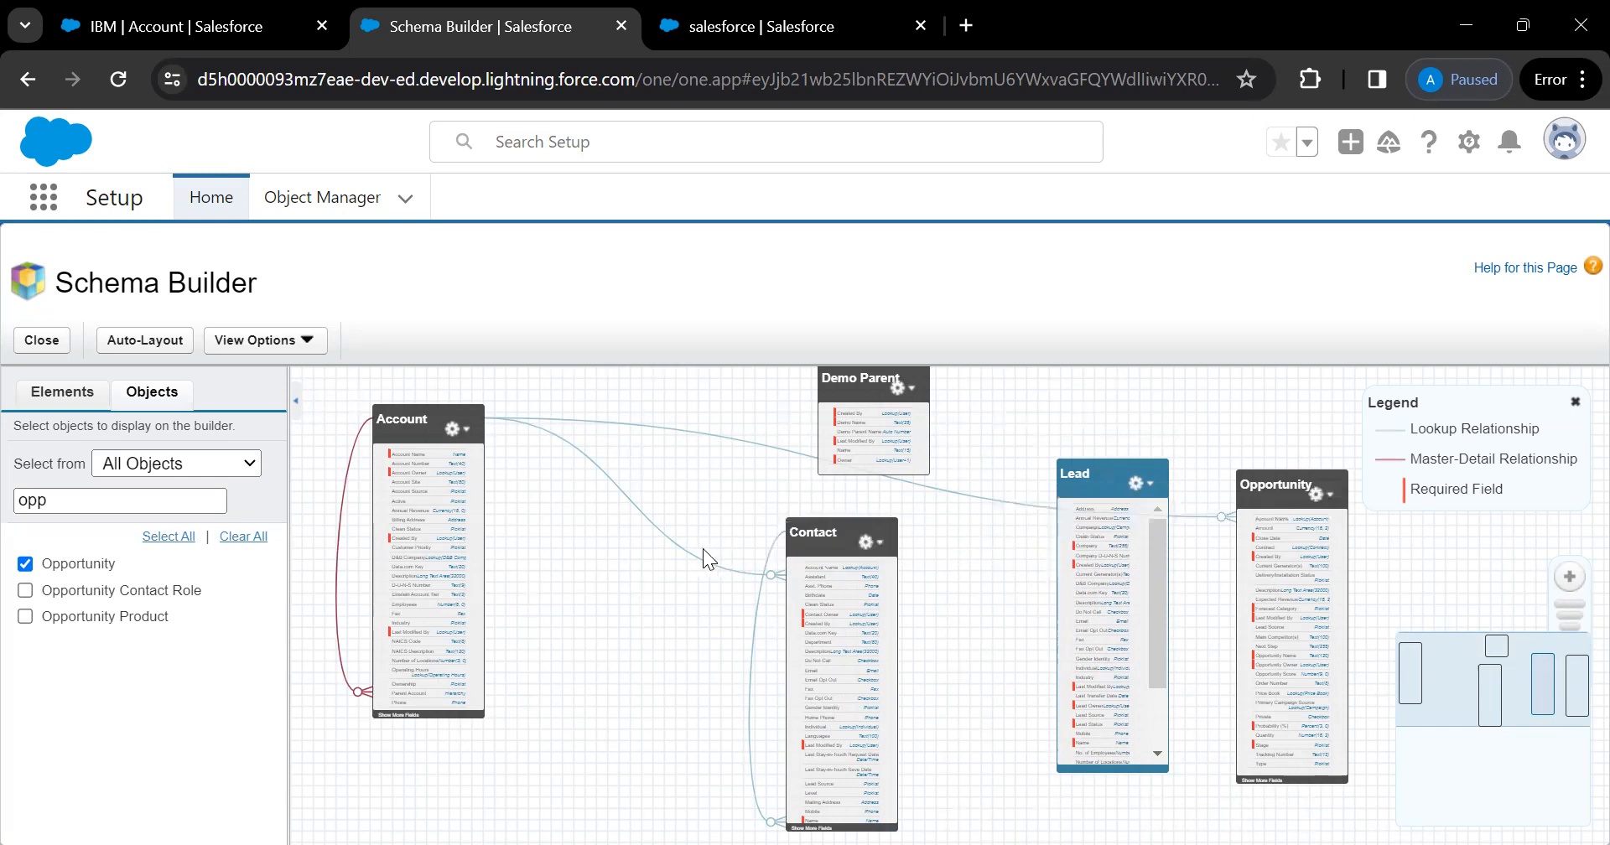
{"action": "left_click_drag", "start_coordinate": [692, 550], "coordinate": [692, 628]}
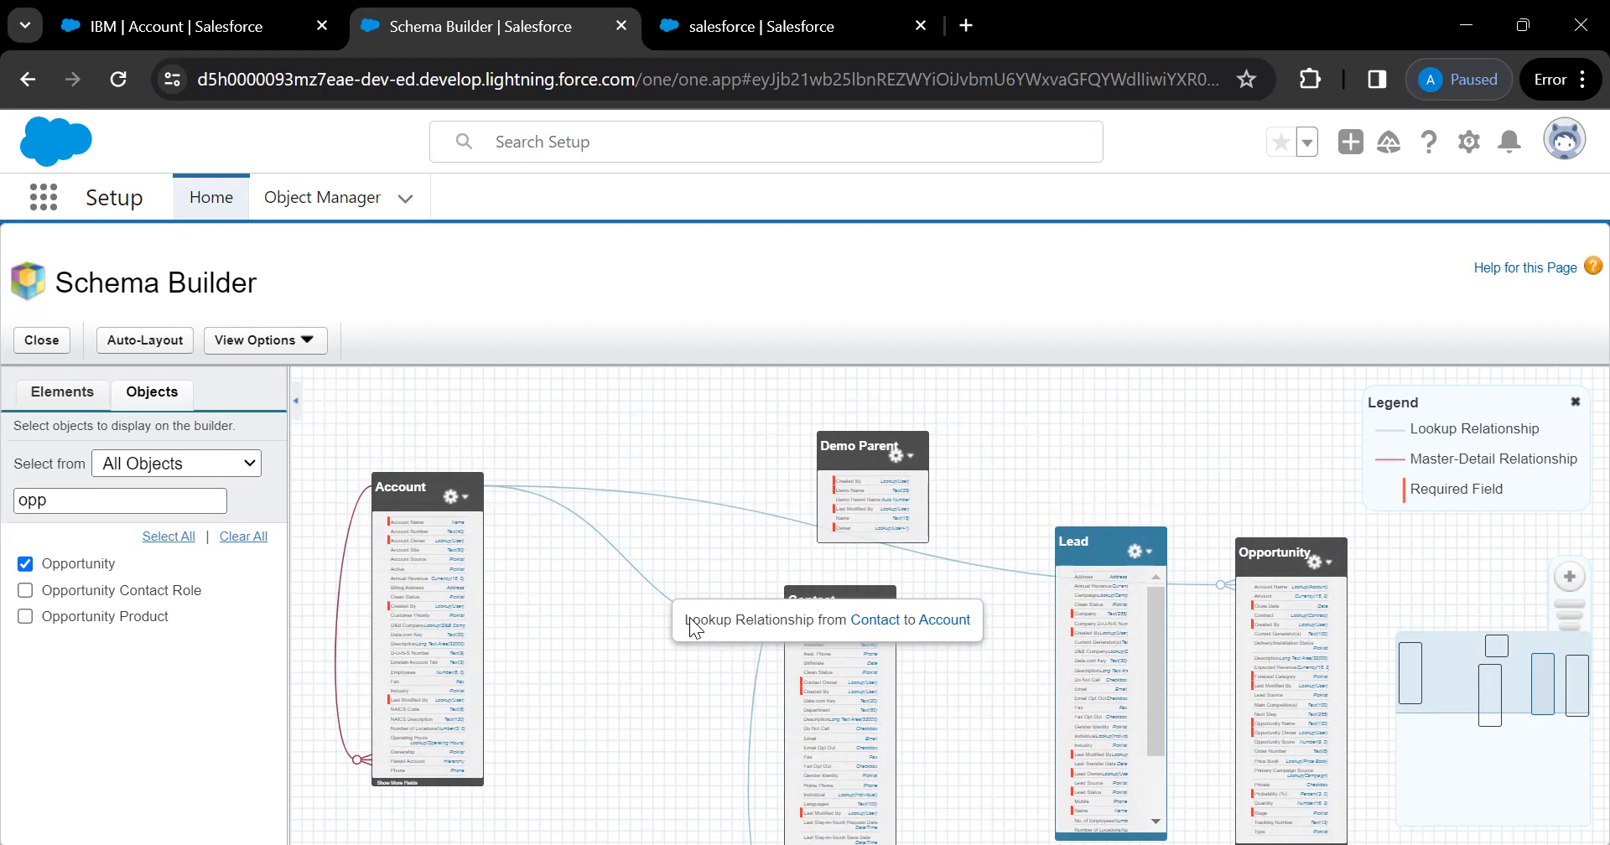
{"action": "left_click_drag", "start_coordinate": [627, 639], "coordinate": [631, 588]}
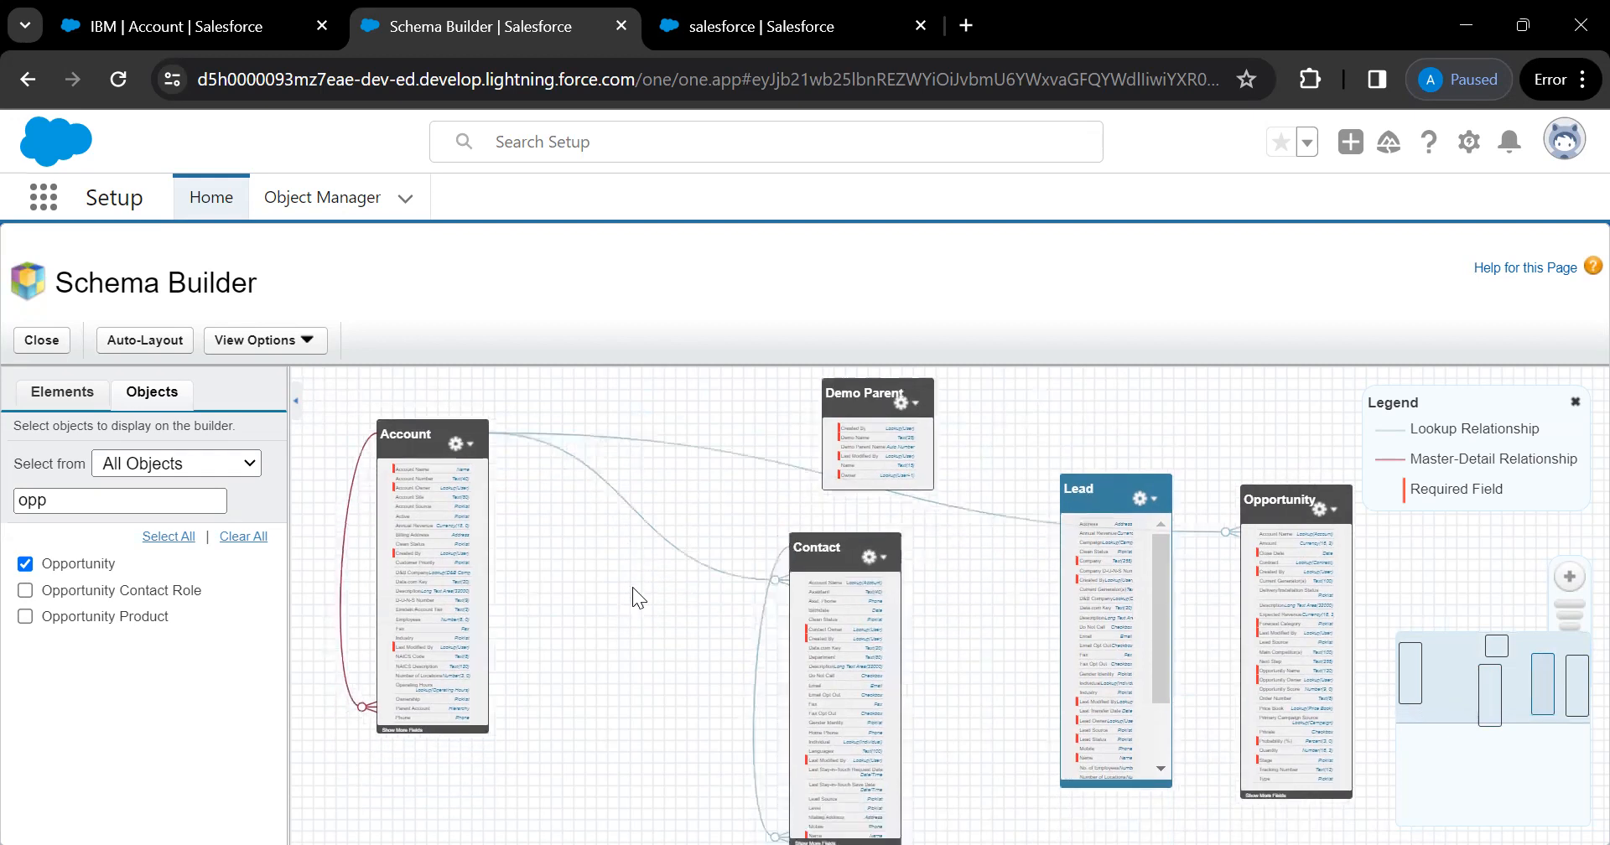
Clear the 'opp' filter, briefly add and remove Asset, and move Demo Parent down beside Contact
{"action": "double_click", "coordinate": [59, 500]}
{"action": "key", "text": "BackSpace"}
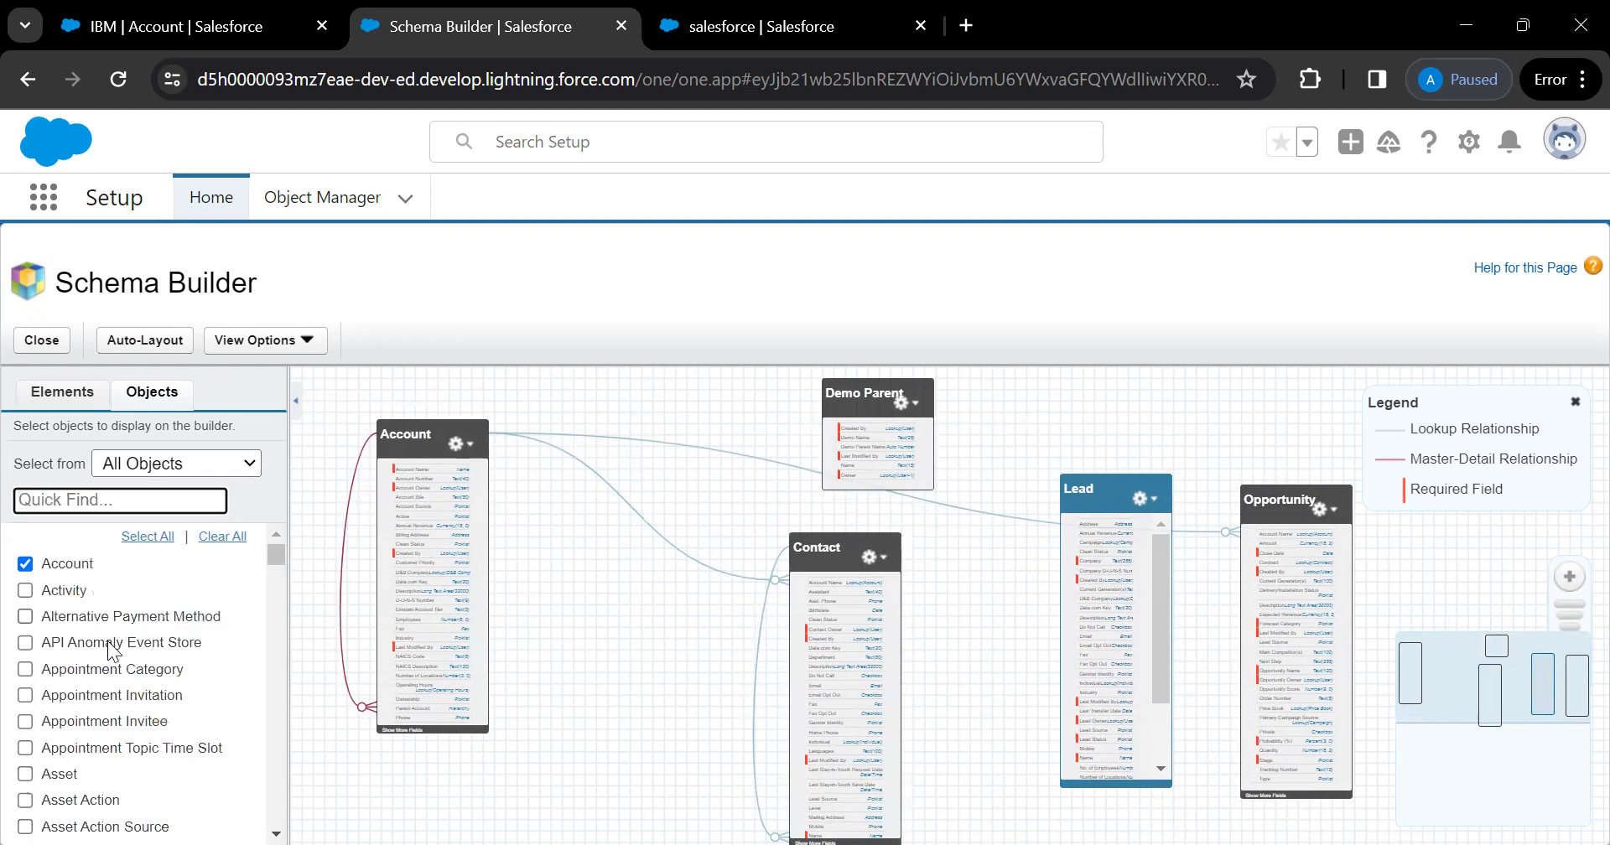
{"action": "scroll", "coordinate": [138, 696], "scroll_direction": "down", "scroll_amount": 1}
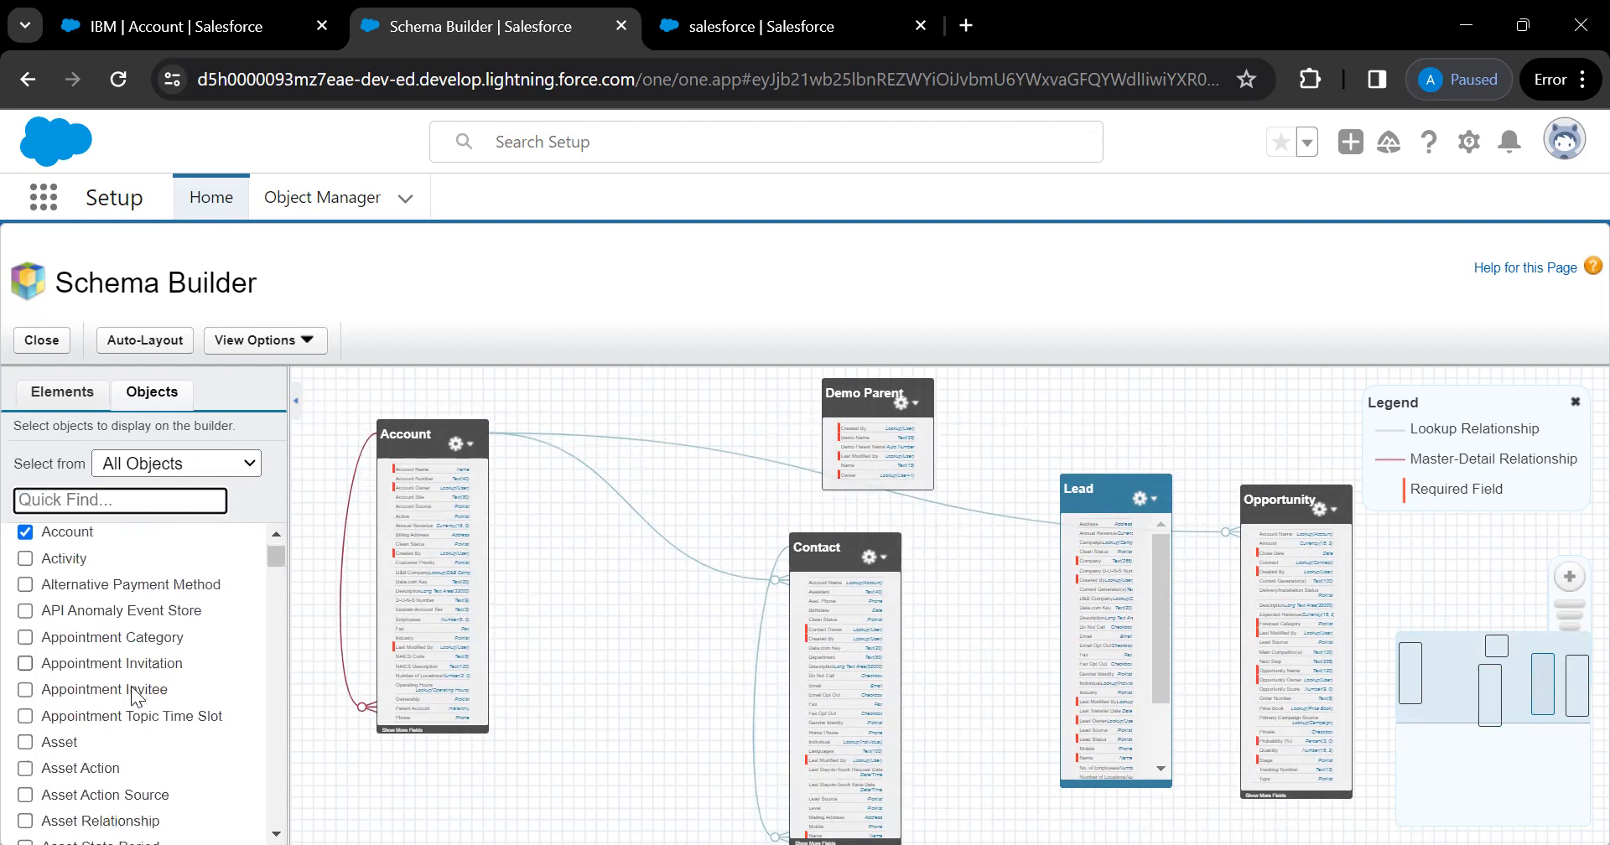
{"action": "left_click", "coordinate": [25, 743]}
{"action": "left_click", "coordinate": [25, 743]}
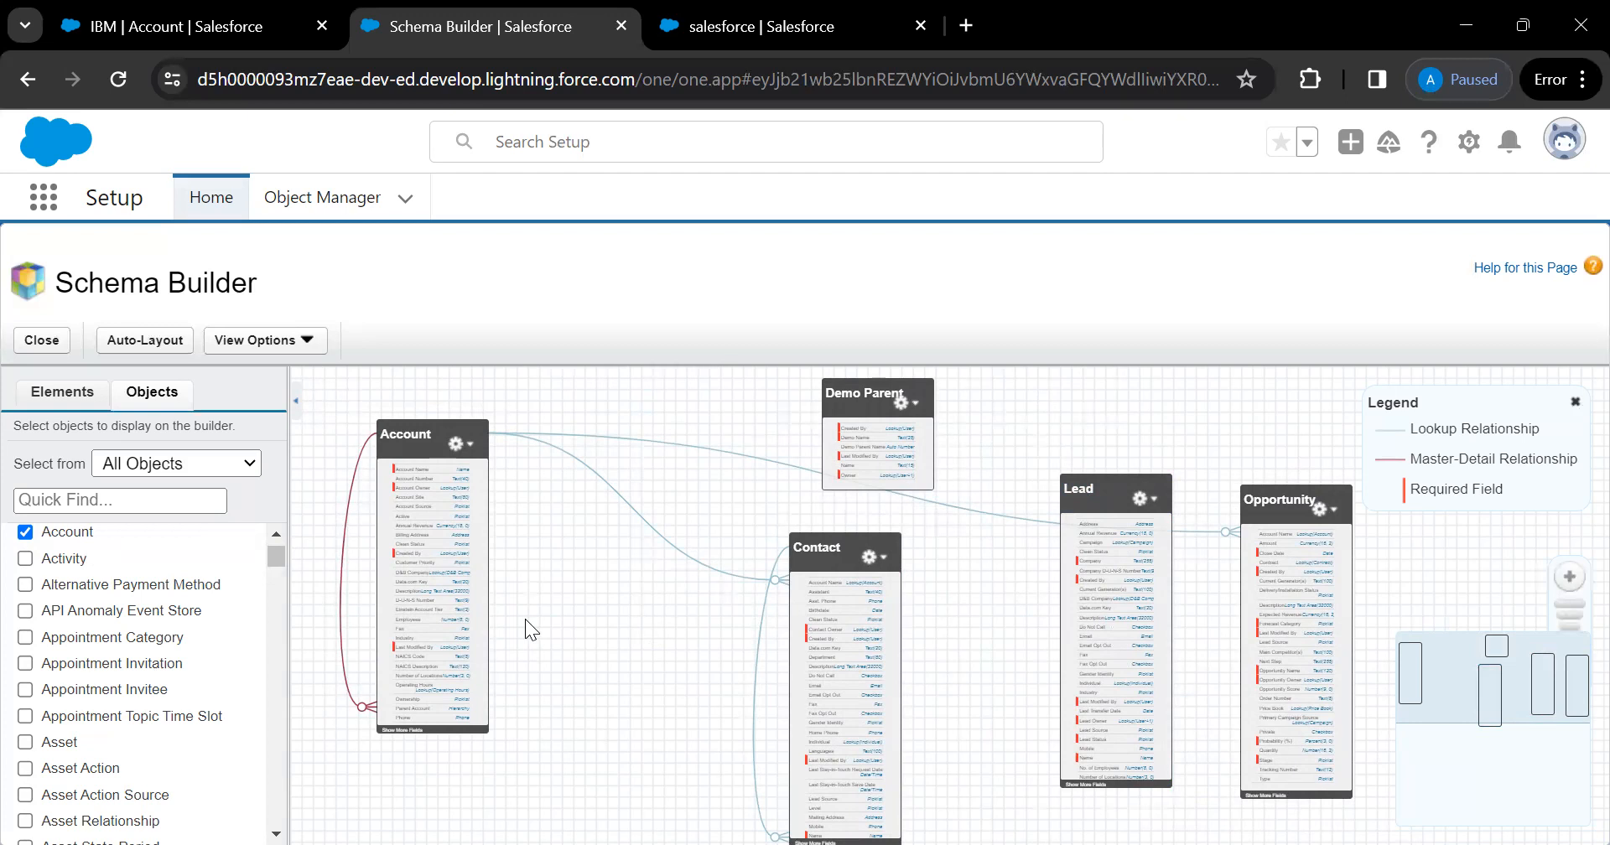
{"action": "left_click_drag", "start_coordinate": [858, 403], "coordinate": [661, 654]}
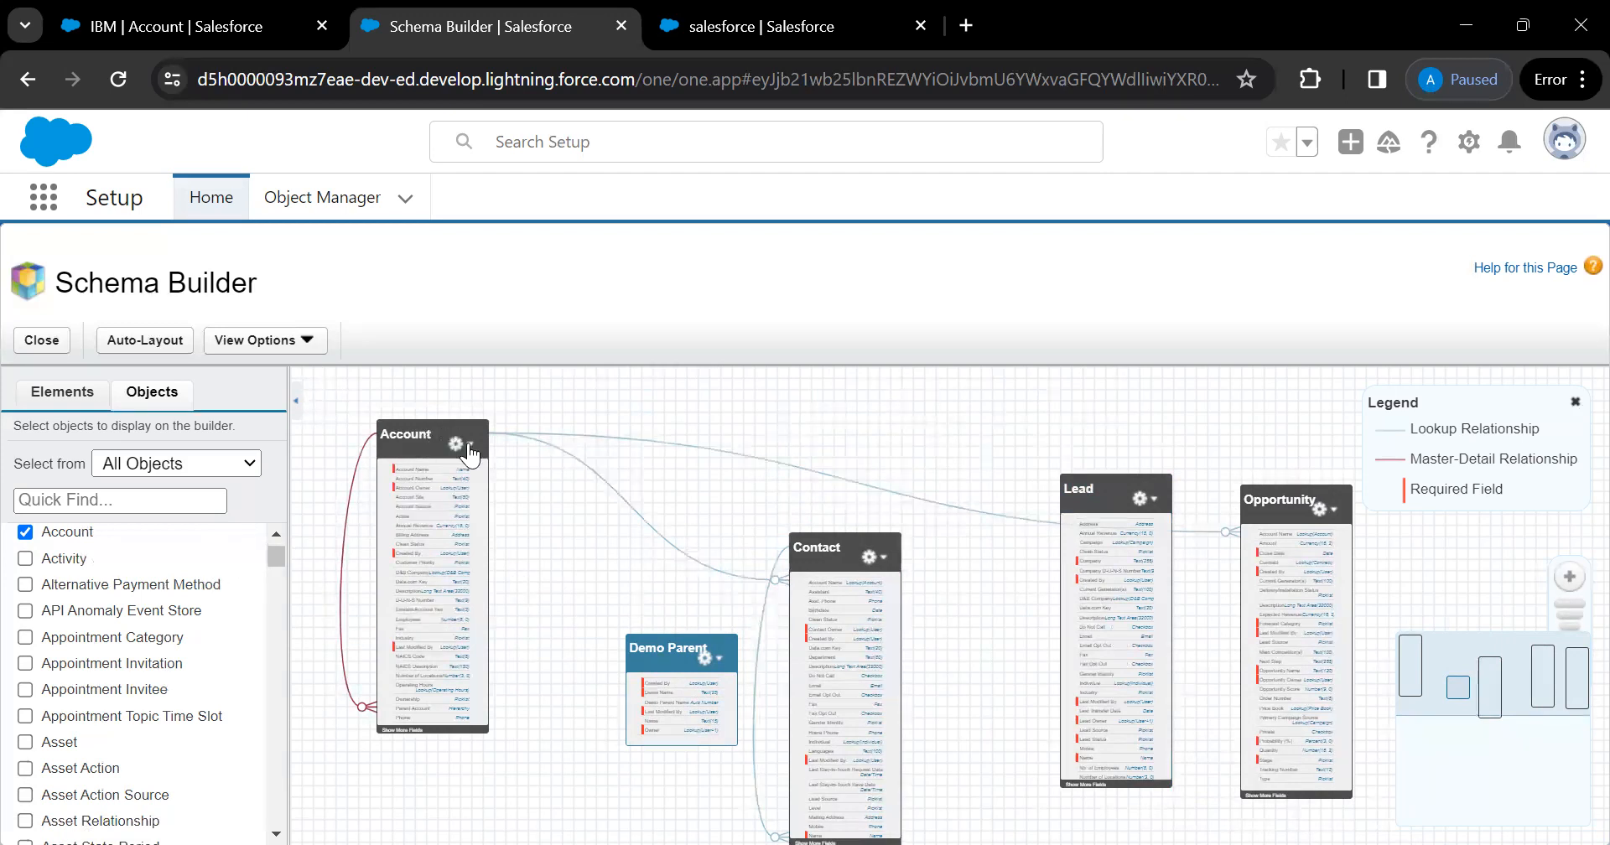
{"action": "left_click", "coordinate": [705, 659]}
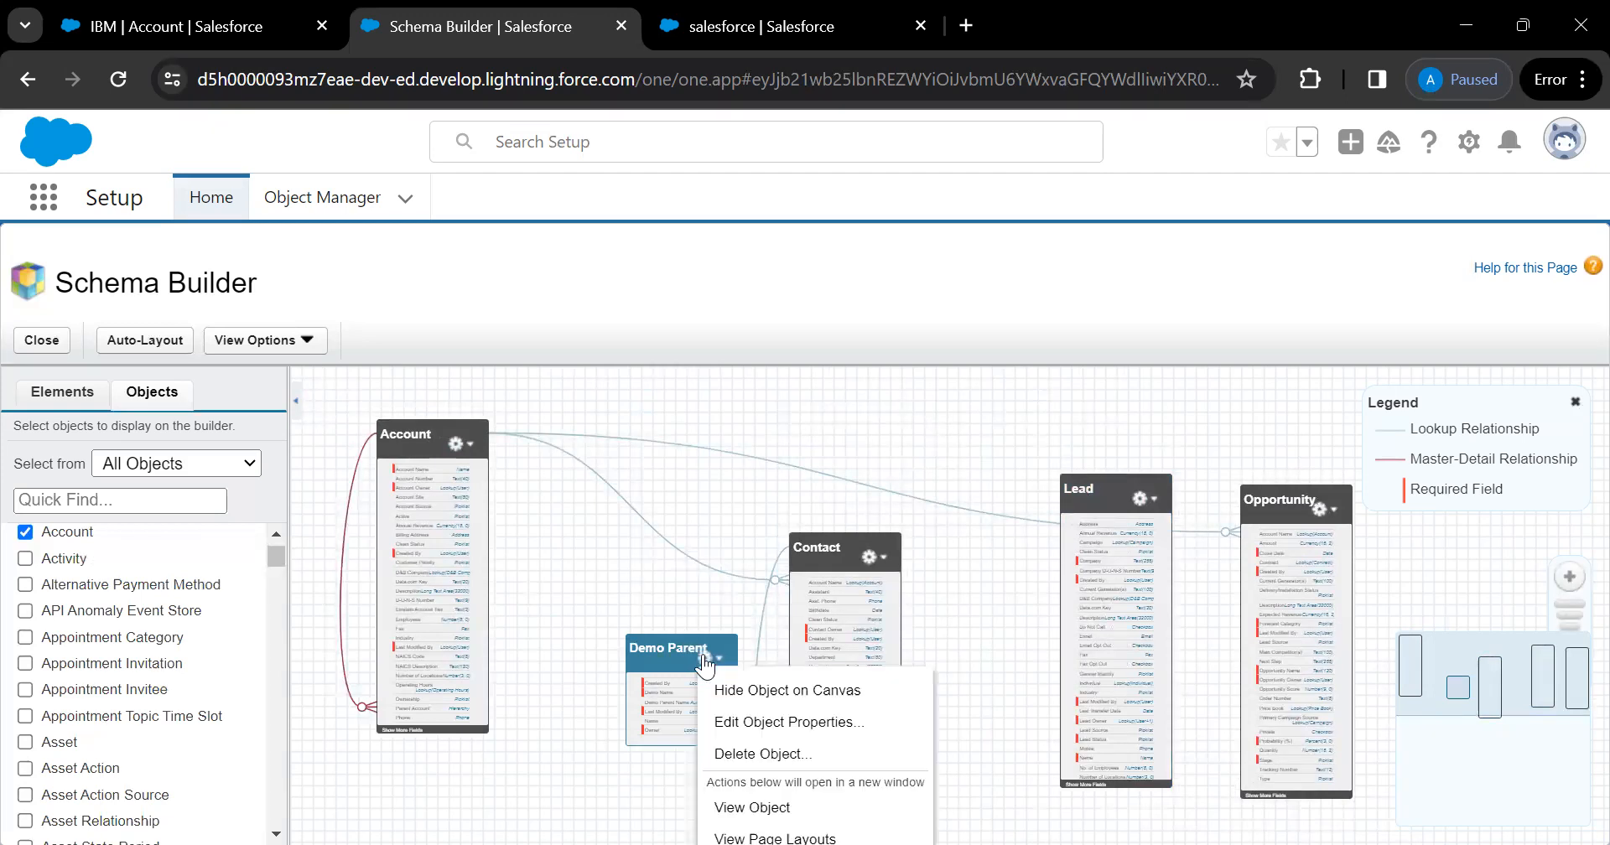
Add an 'Account' lookup field to Demo Parent, related to Account, with child relationship Demo_Parents
{"action": "left_click", "coordinate": [654, 655]}
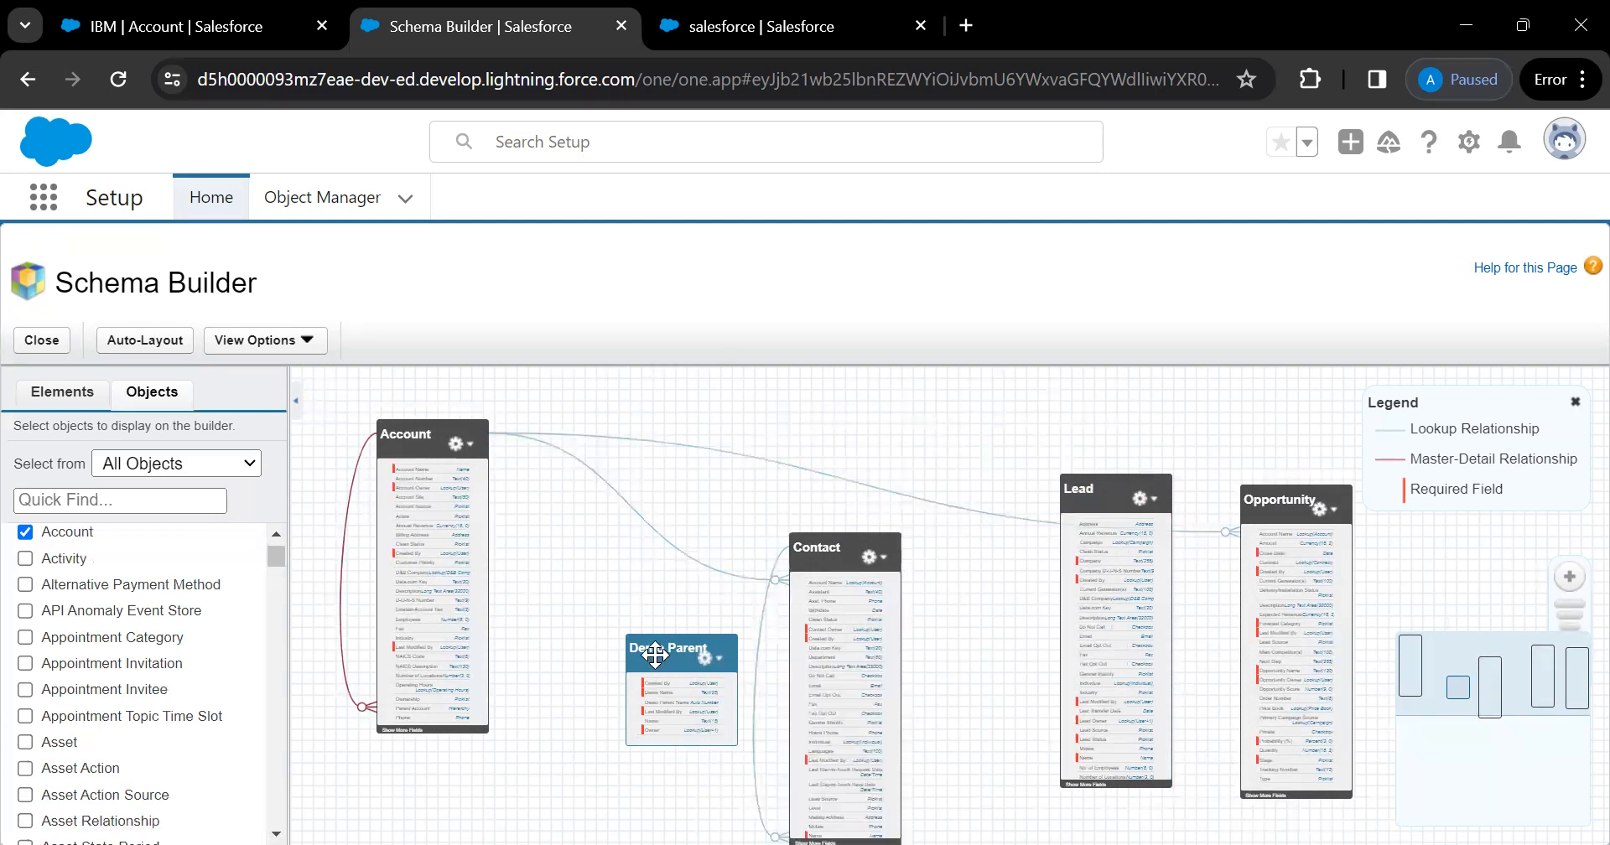
{"action": "left_click", "coordinate": [76, 404]}
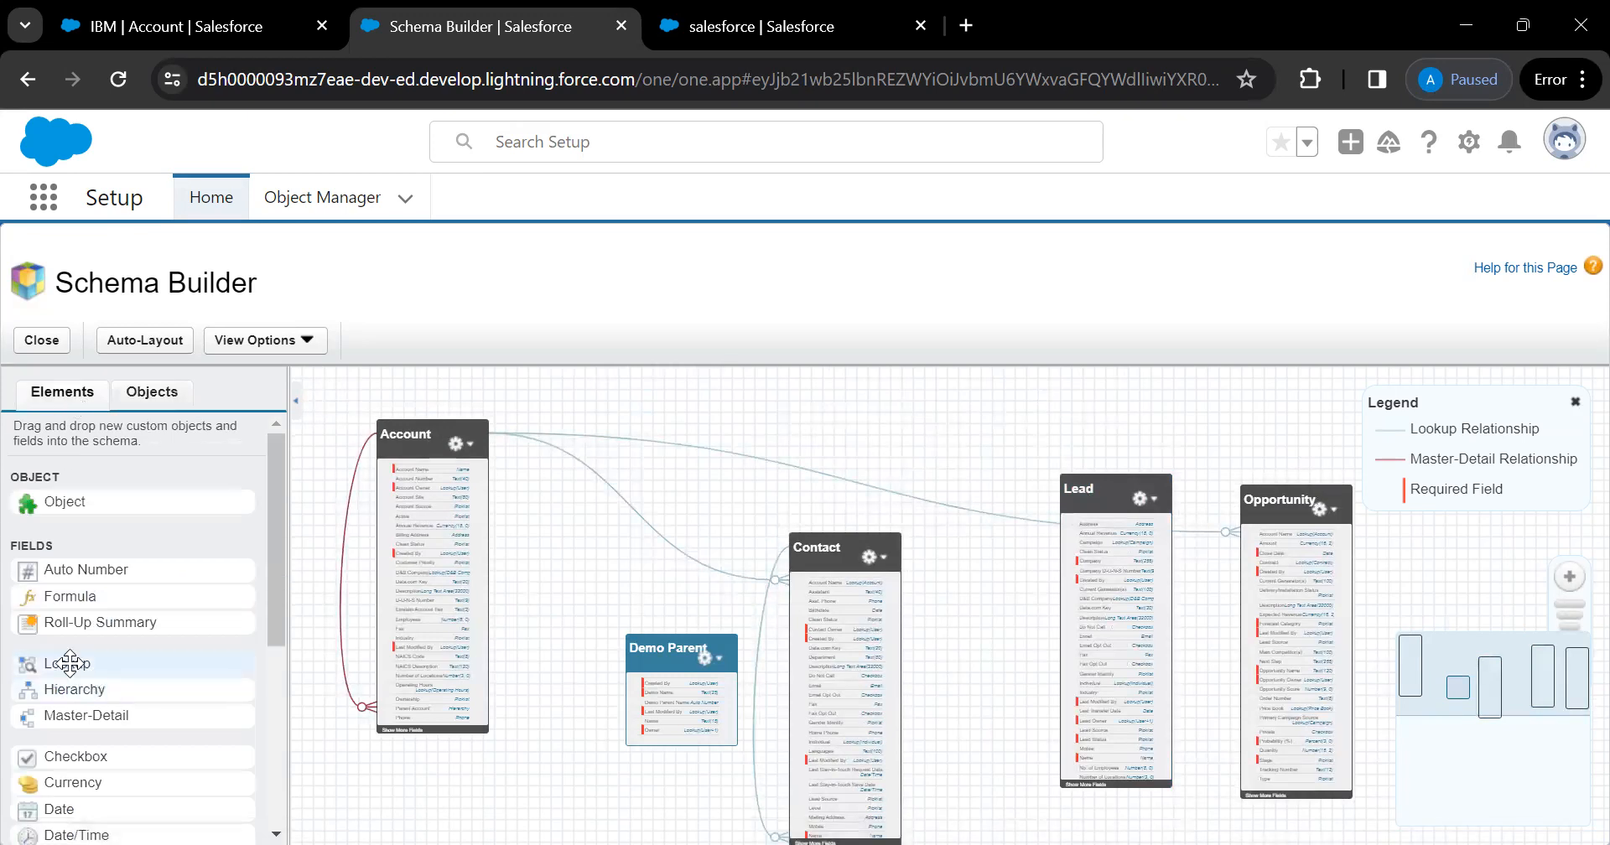
{"action": "left_click_drag", "start_coordinate": [70, 663], "coordinate": [671, 679]}
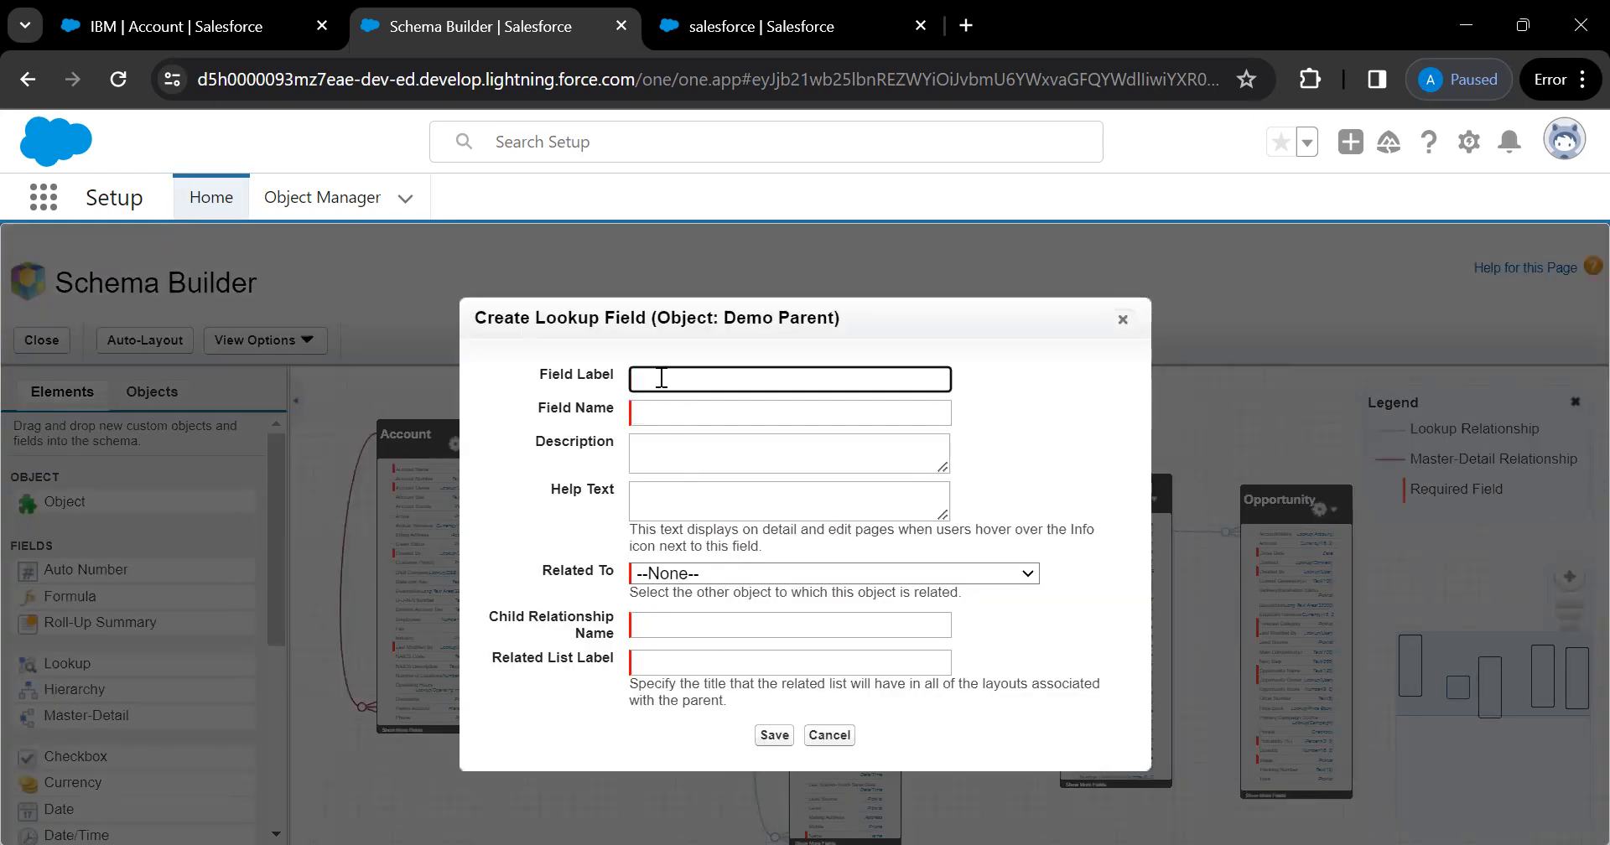
{"action": "type", "text": "Account"}
{"action": "left_click", "coordinate": [749, 412]}
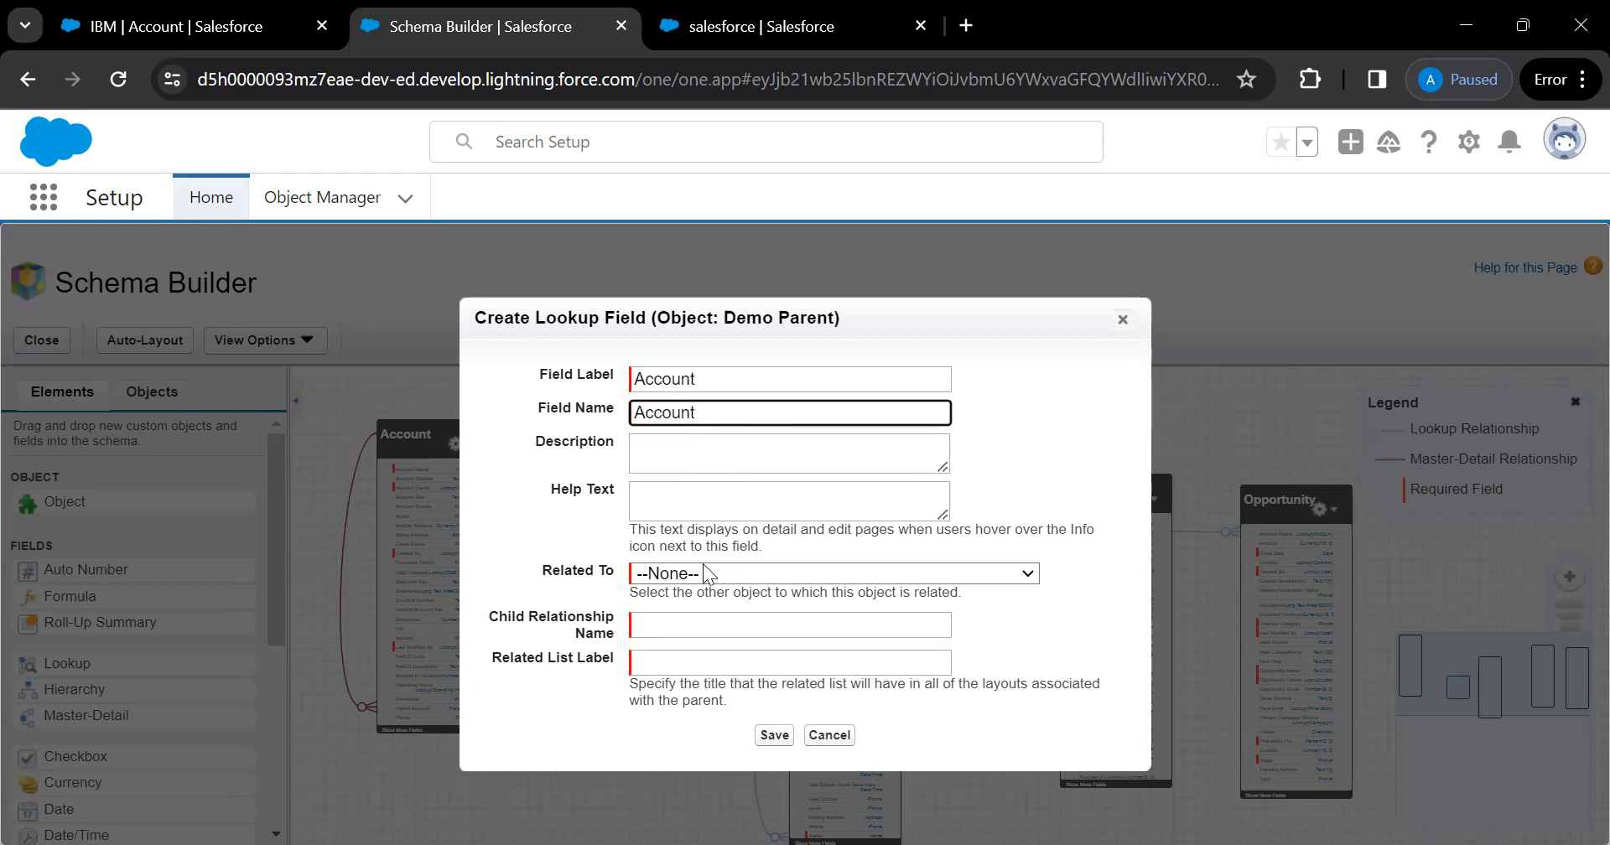
{"action": "left_click", "coordinate": [735, 574]}
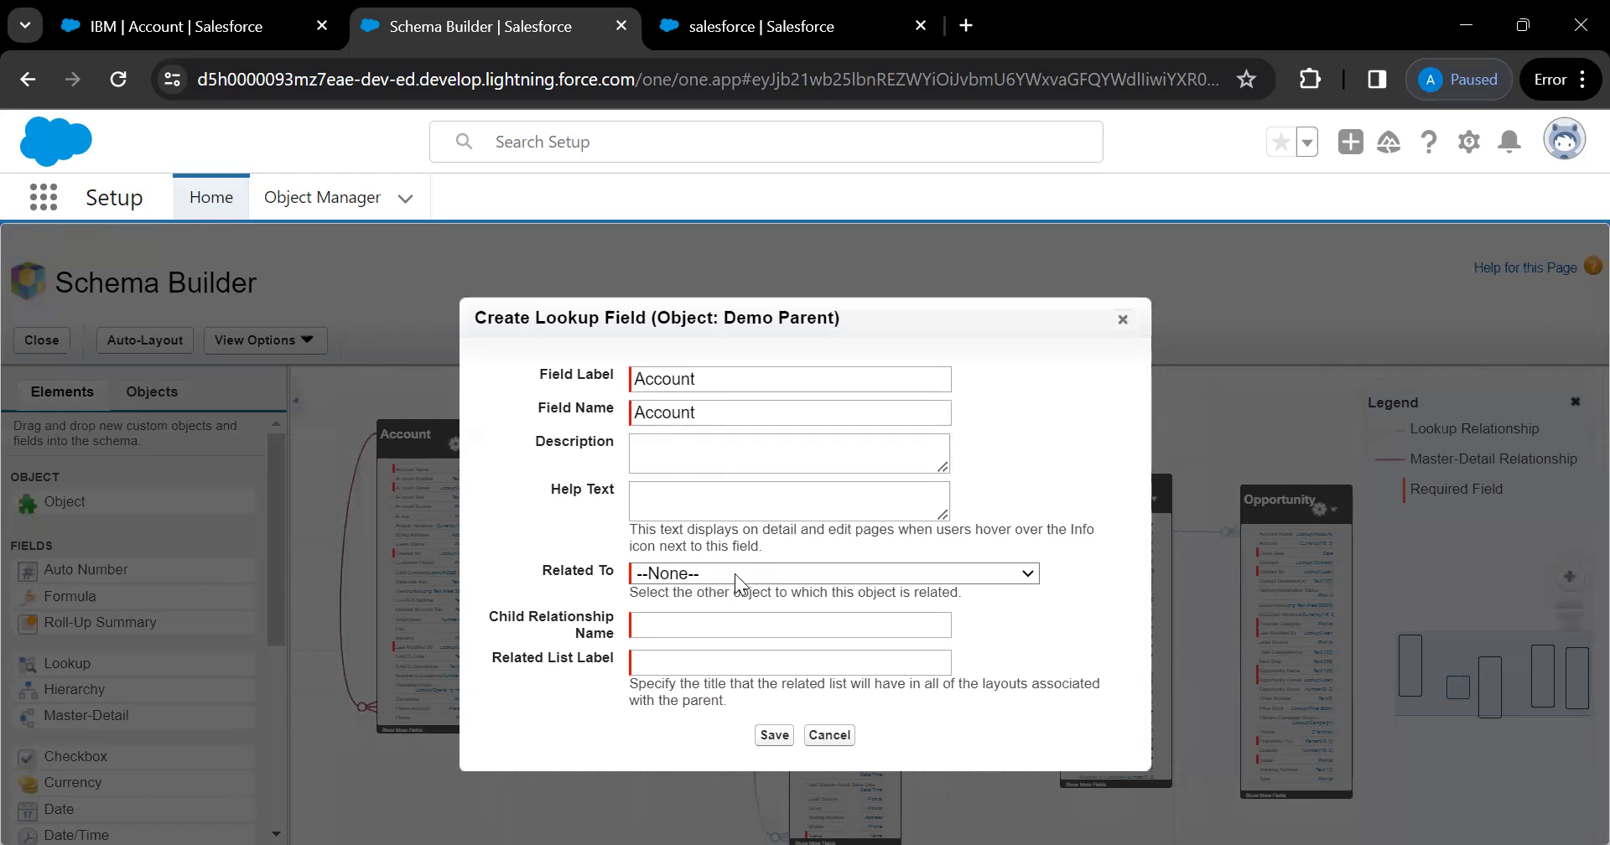
{"action": "left_click", "coordinate": [653, 352]}
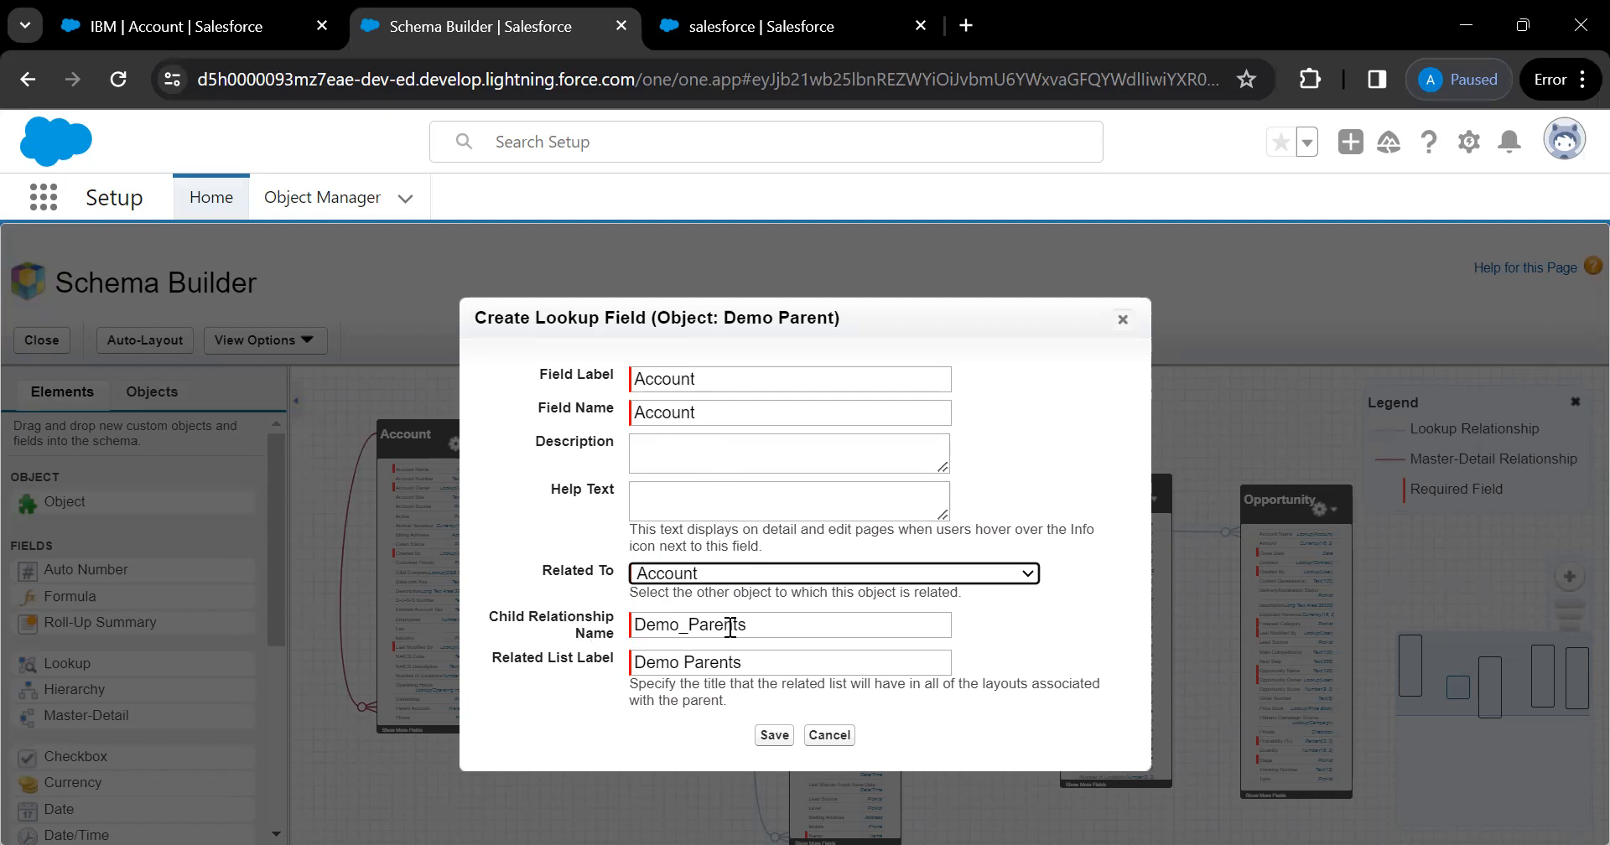
{"action": "left_click", "coordinate": [773, 627]}
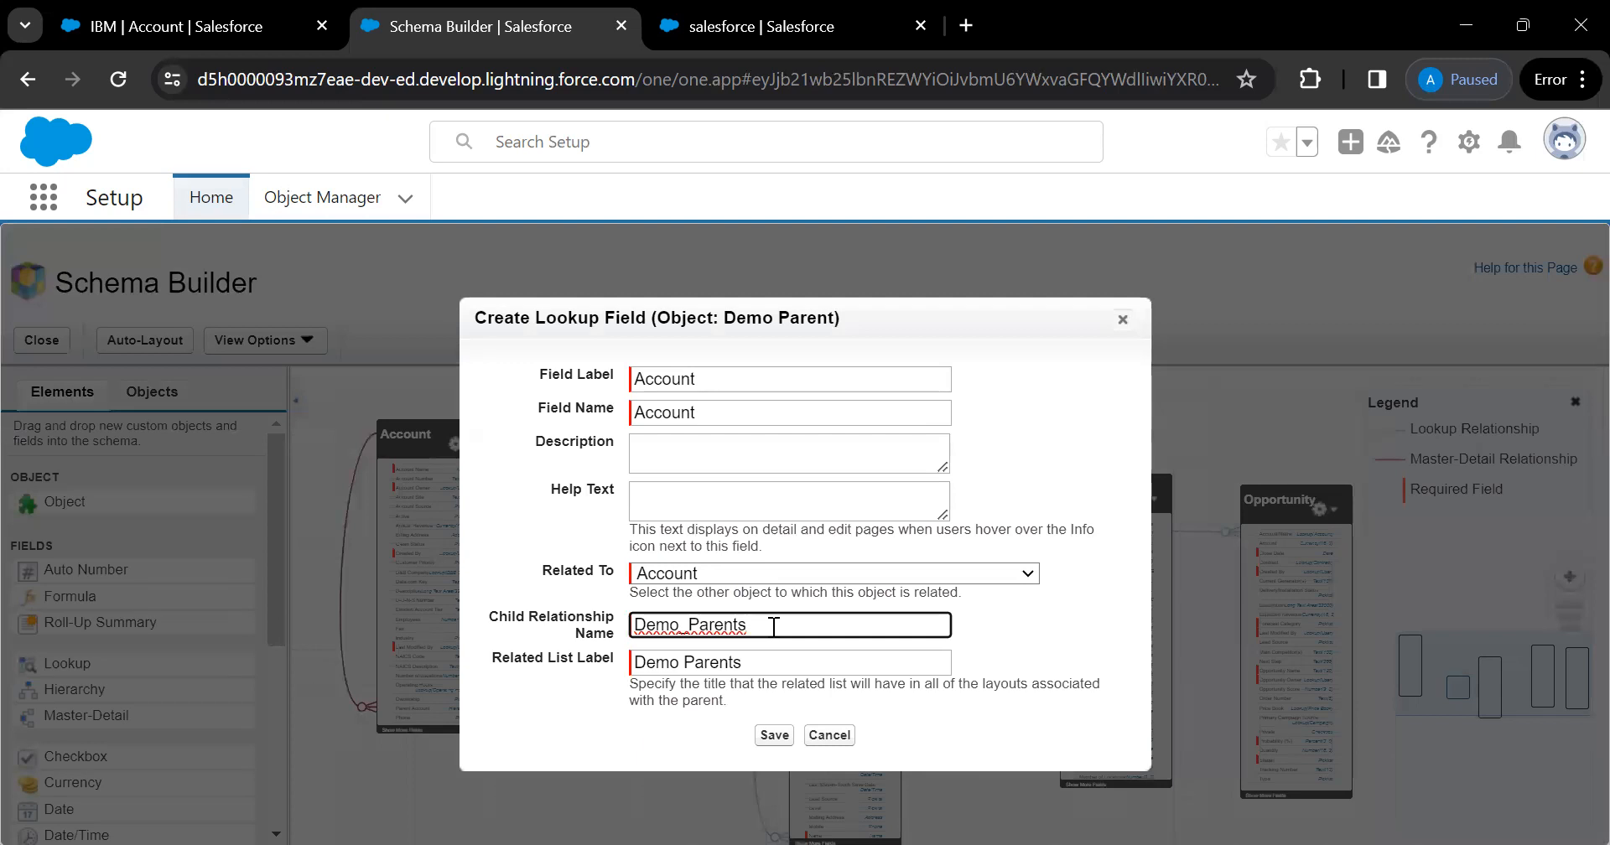
{"action": "key", "text": "BackSpace"}
{"action": "type", "text": "s"}
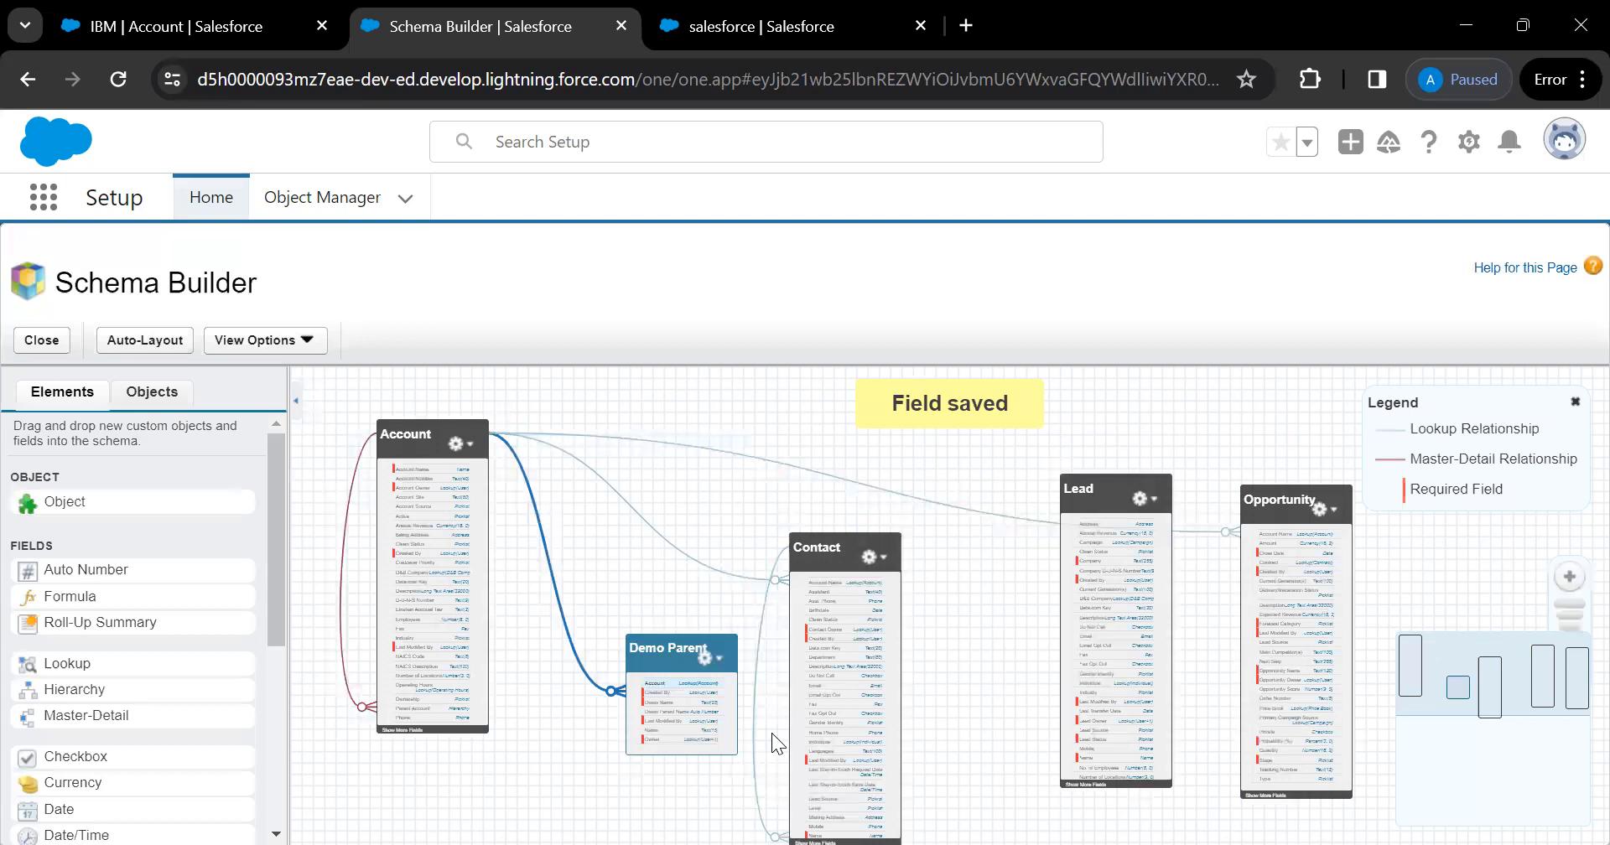
Nudge the Demo Parent box up and to the right on the canvas
{"action": "left_click_drag", "start_coordinate": [653, 653], "coordinate": [682, 604]}
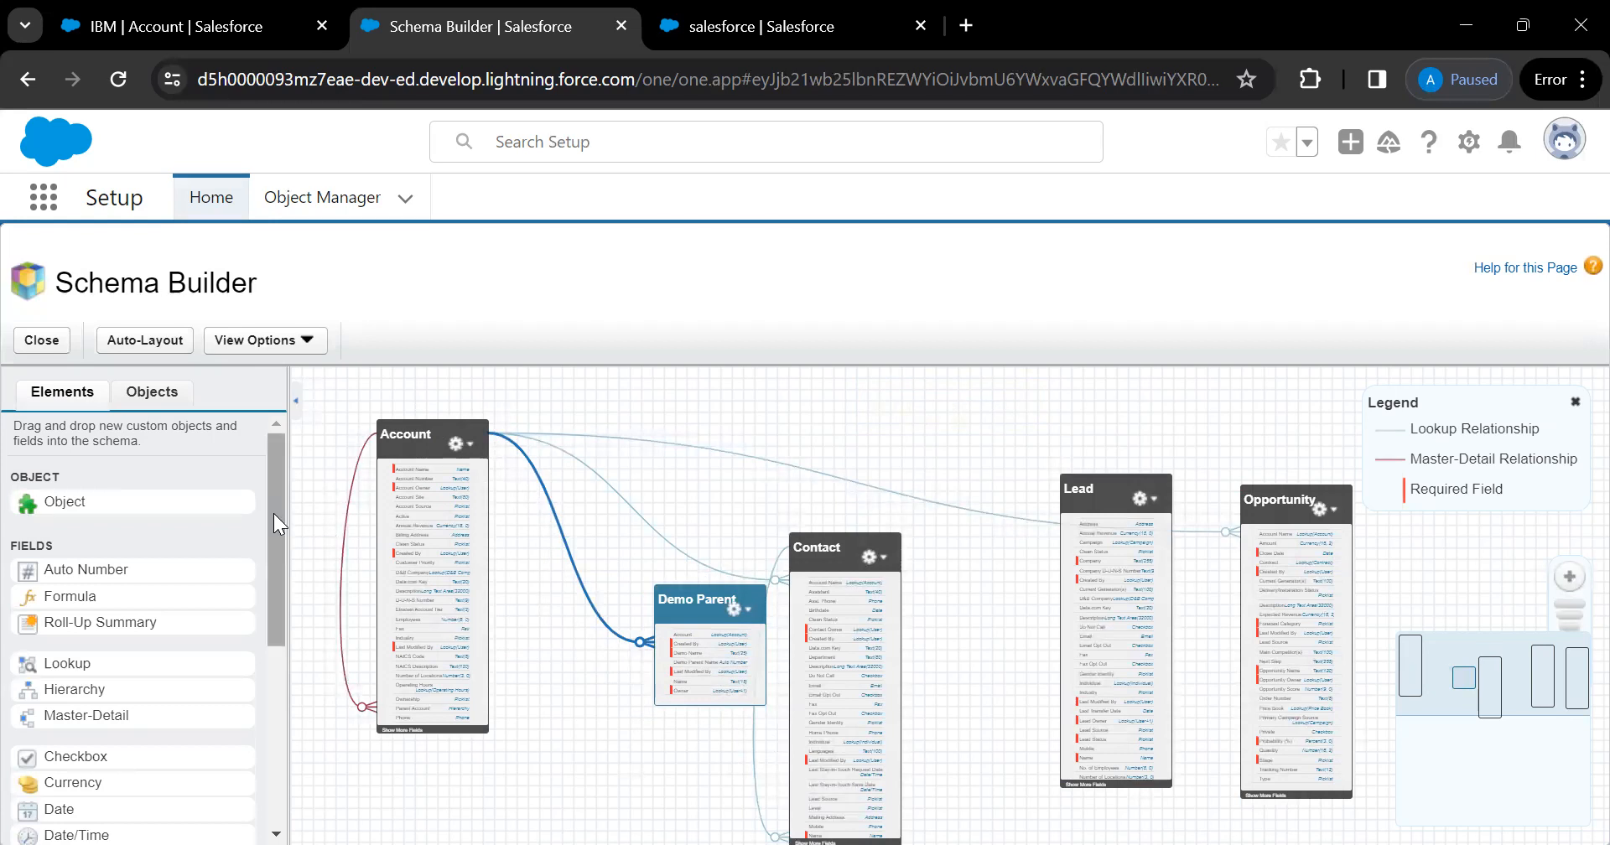
{"action": "scroll", "coordinate": [265, 574], "scroll_direction": "down", "scroll_amount": 2}
Add a Phone field labelled 'Phone' to Demo Parent and save it
{"action": "scroll", "coordinate": [257, 537], "scroll_direction": "up", "scroll_amount": 2}
{"action": "scroll", "coordinate": [255, 545], "scroll_direction": "down", "scroll_amount": 1}
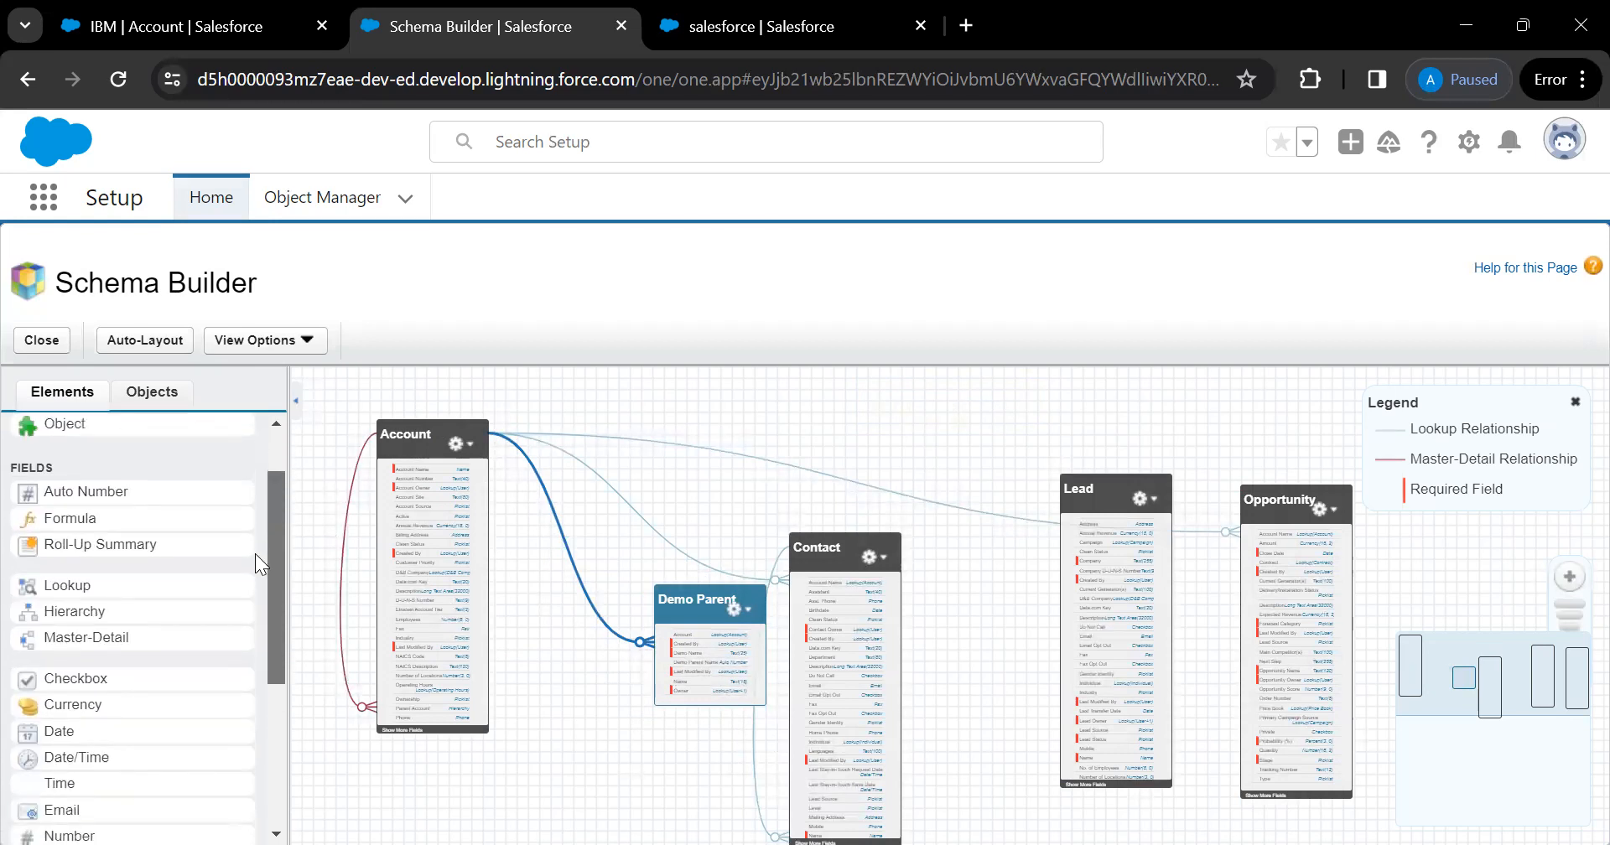
{"action": "scroll", "coordinate": [120, 636], "scroll_direction": "down", "scroll_amount": 3}
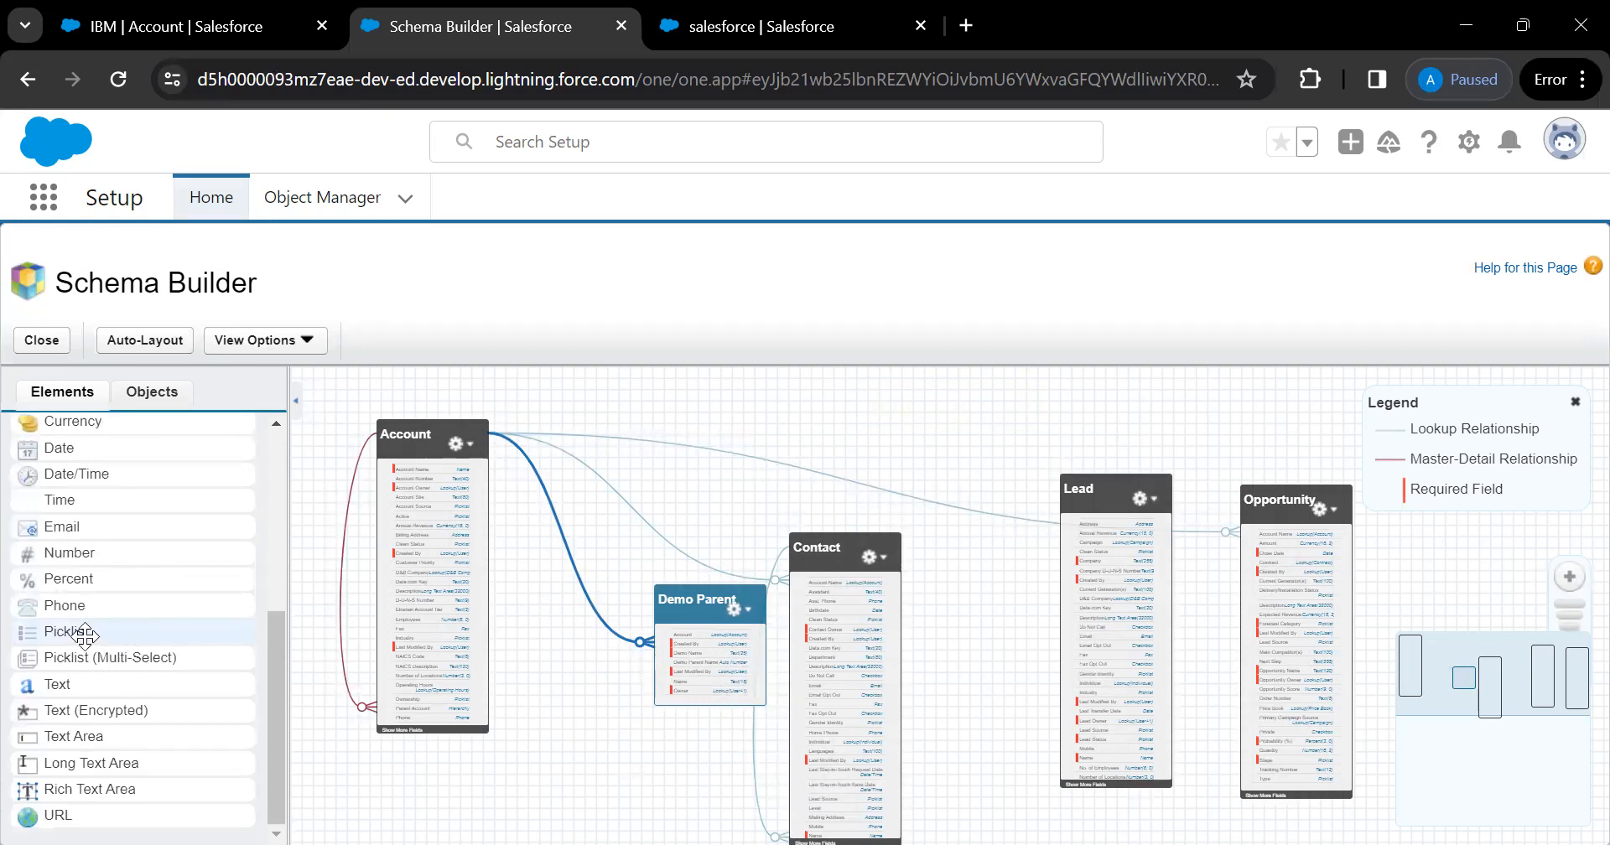
{"action": "left_click_drag", "start_coordinate": [49, 604], "coordinate": [694, 625]}
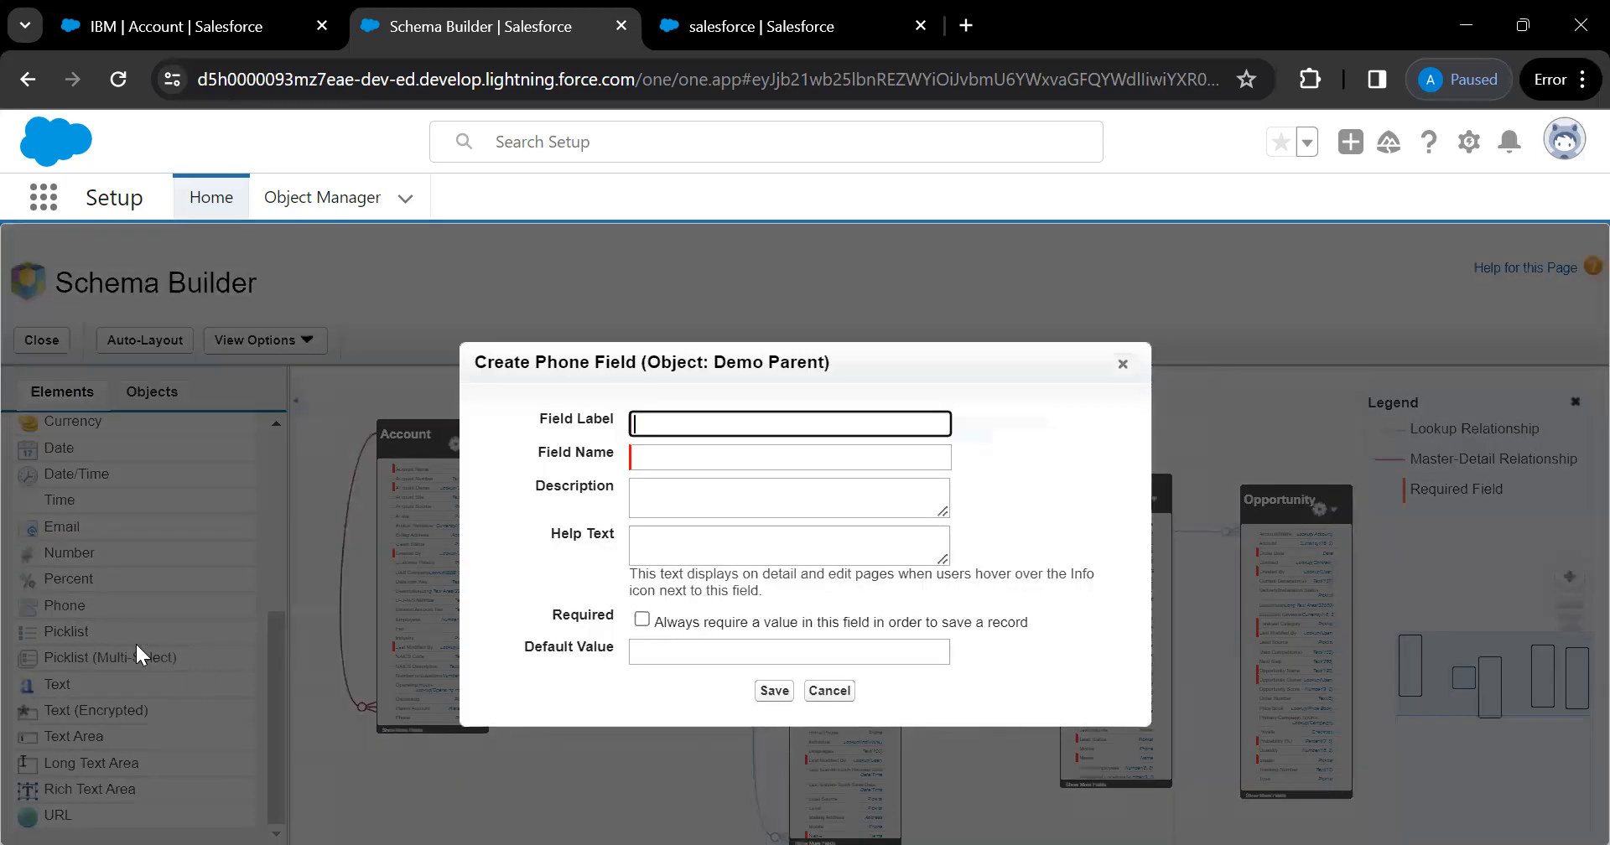
{"action": "type", "text": "Phone"}
{"action": "left_click", "coordinate": [1035, 433]}
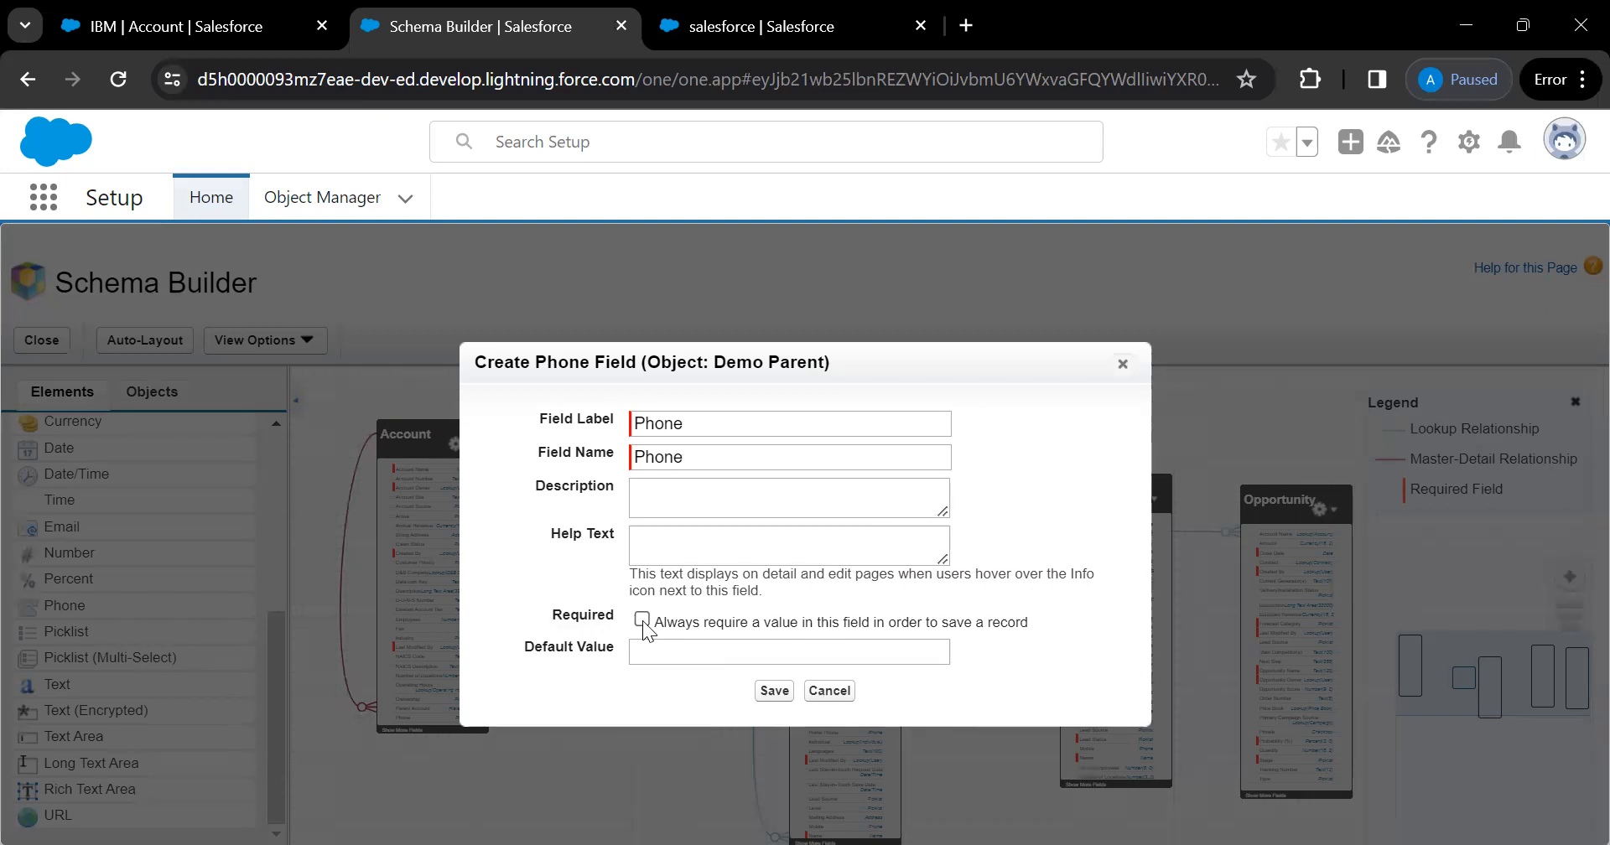
{"action": "left_click", "coordinate": [782, 689]}
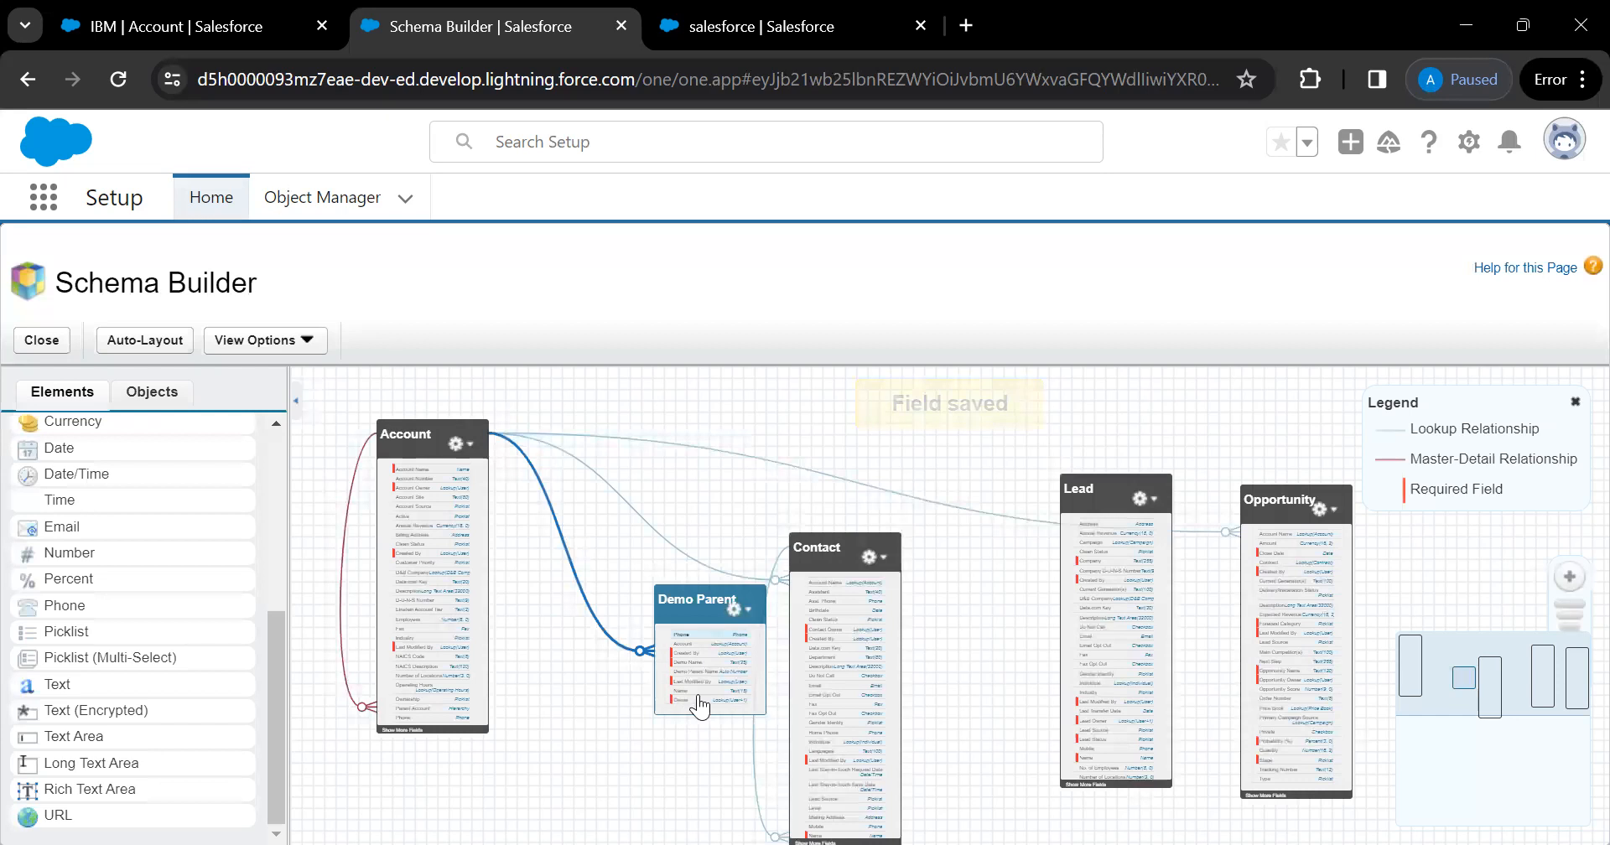
{"action": "left_click", "coordinate": [264, 37]}
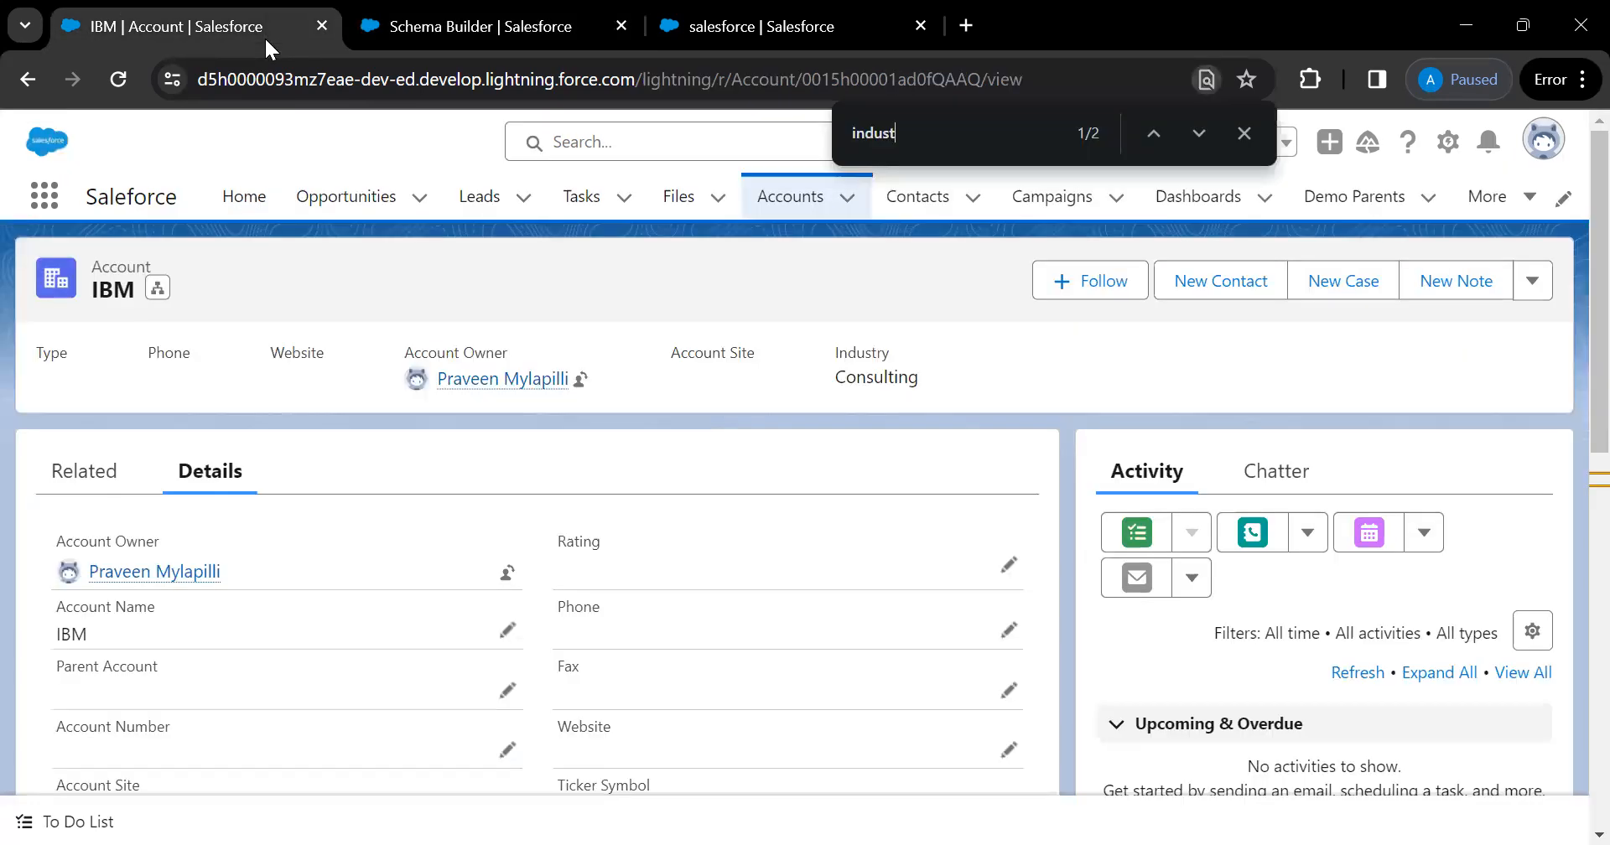
Open the Demo Parents list, start and cancel a new record twice, and refresh the list
{"action": "left_click", "coordinate": [1360, 202]}
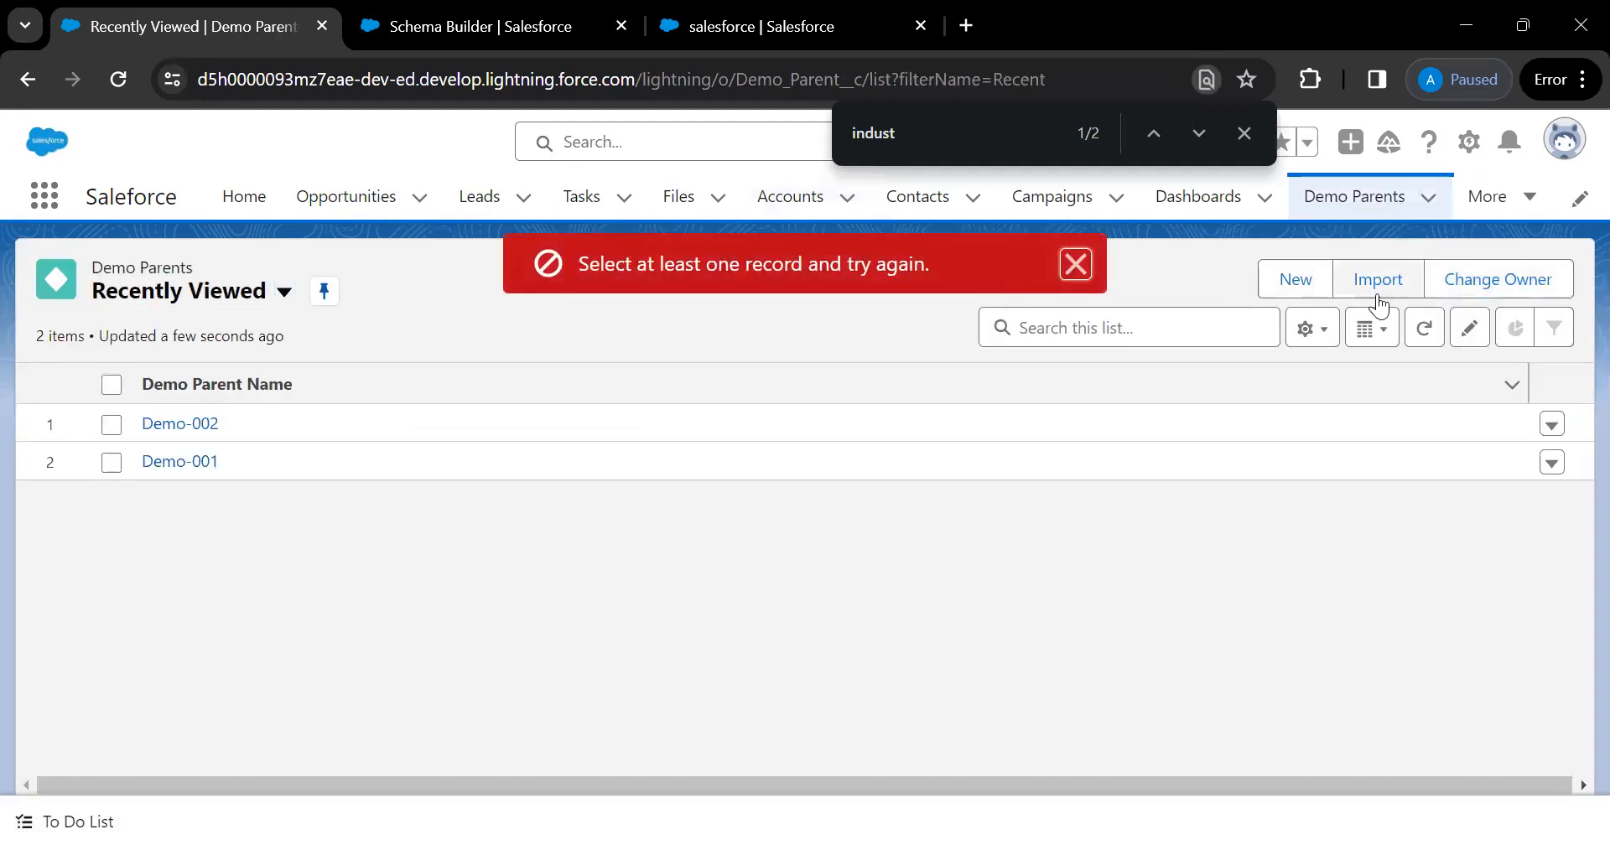
{"action": "left_click", "coordinate": [1270, 280]}
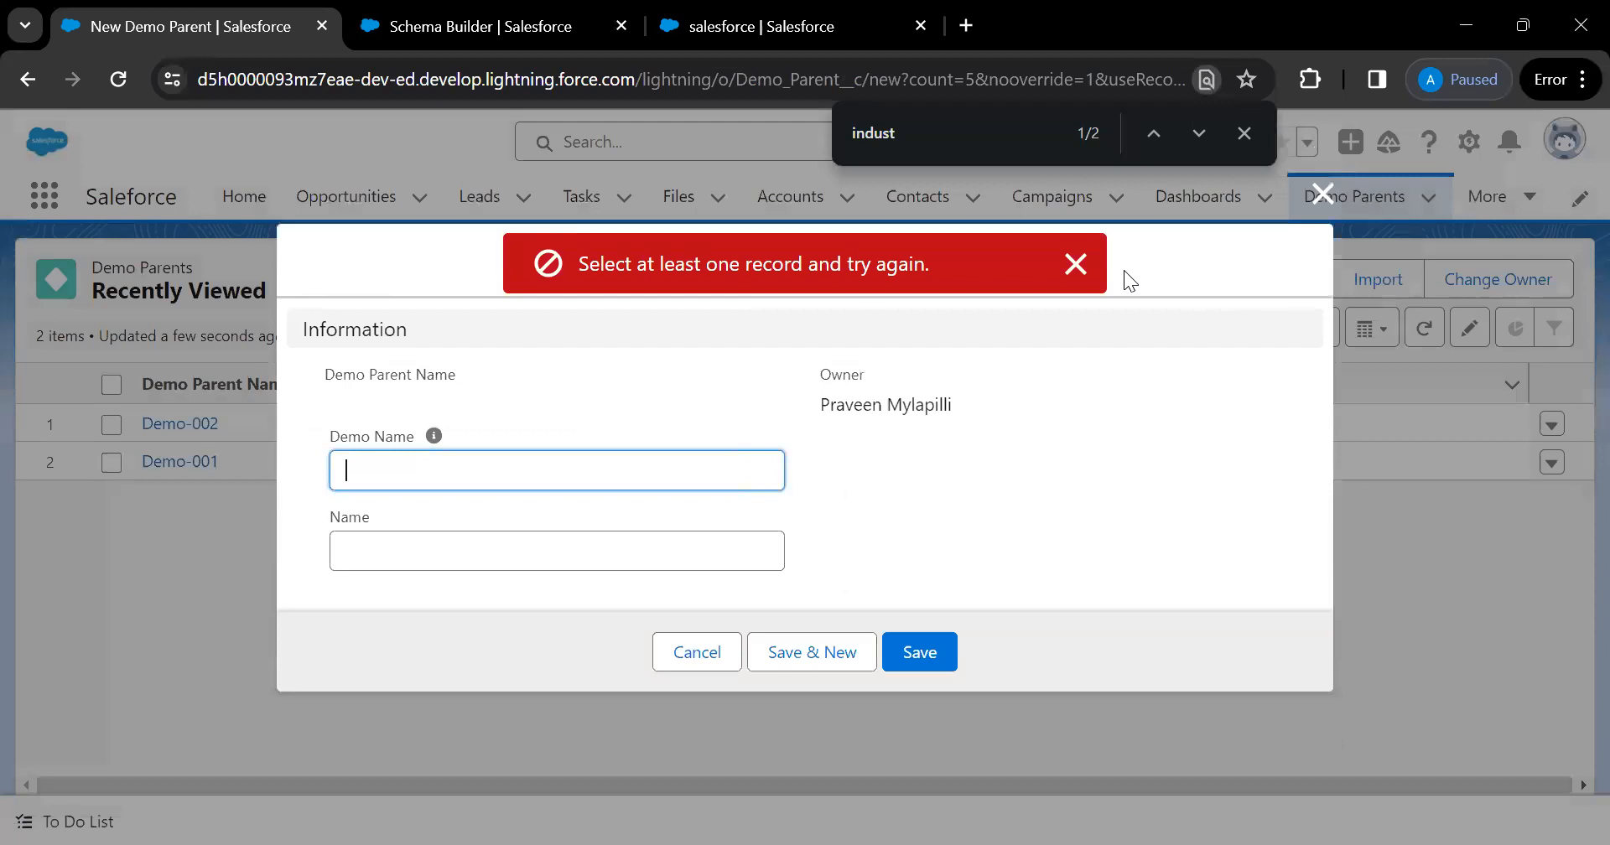
{"action": "left_click", "coordinate": [1075, 264]}
{"action": "left_click", "coordinate": [671, 652]}
{"action": "left_click", "coordinate": [114, 89]}
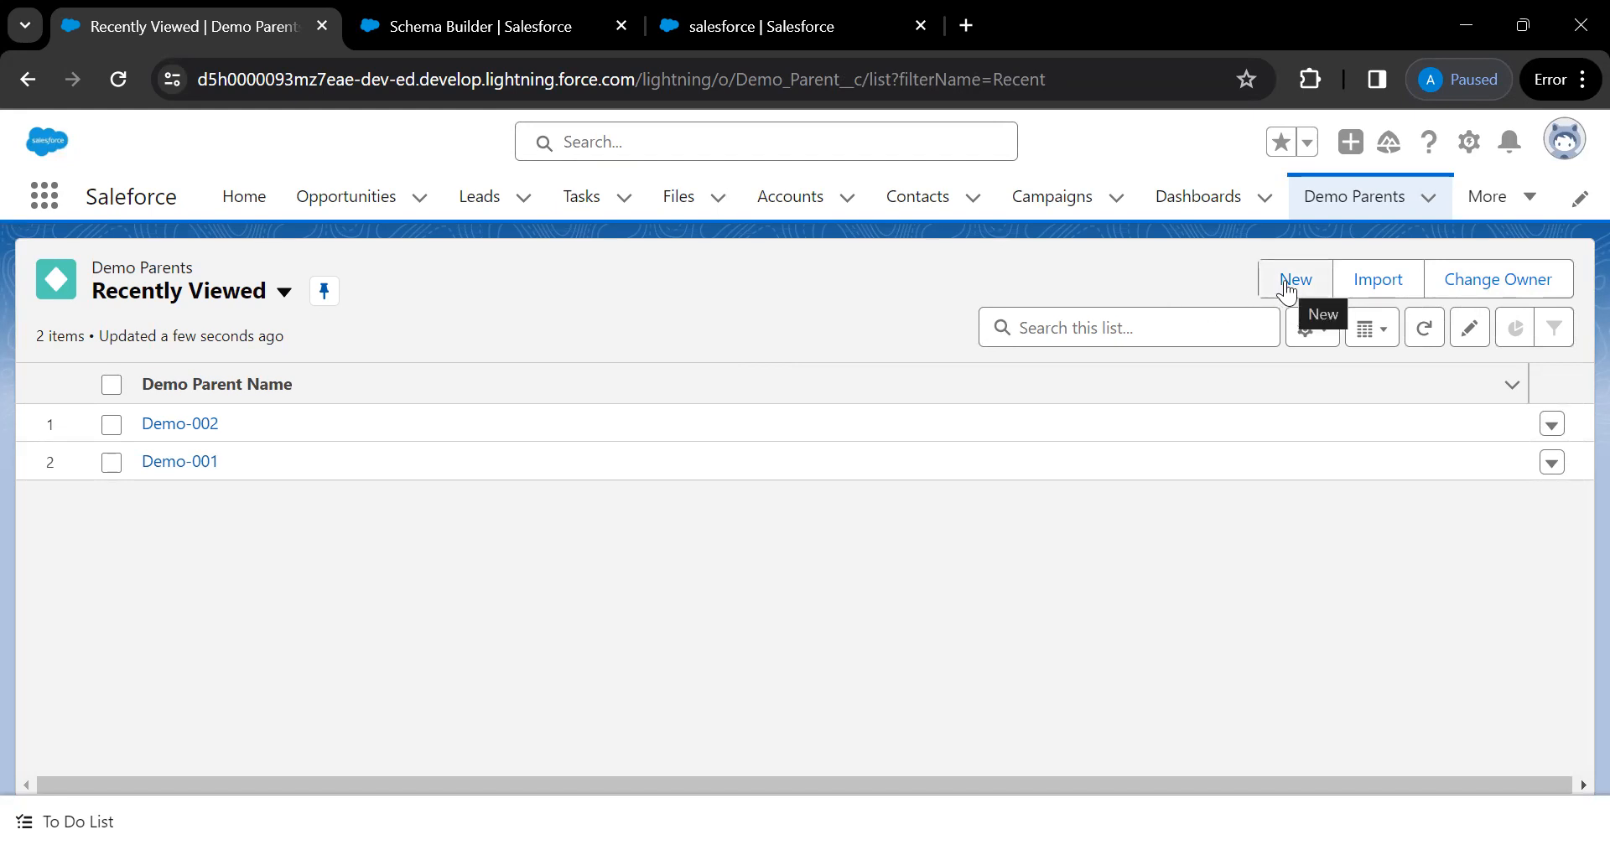
{"action": "left_click", "coordinate": [1287, 292]}
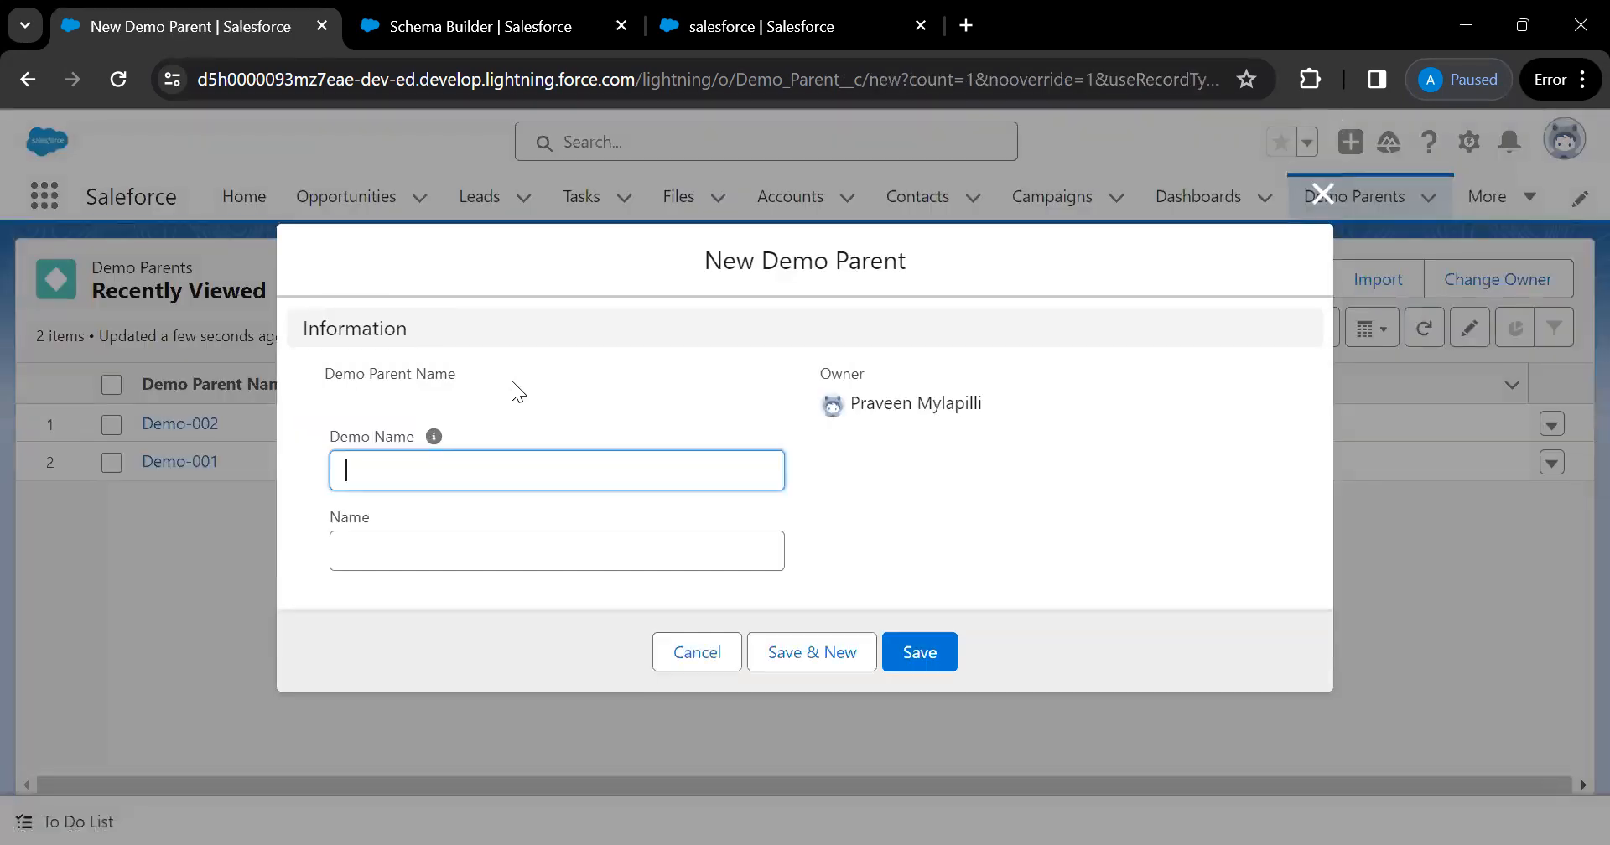
{"action": "left_click", "coordinate": [703, 652]}
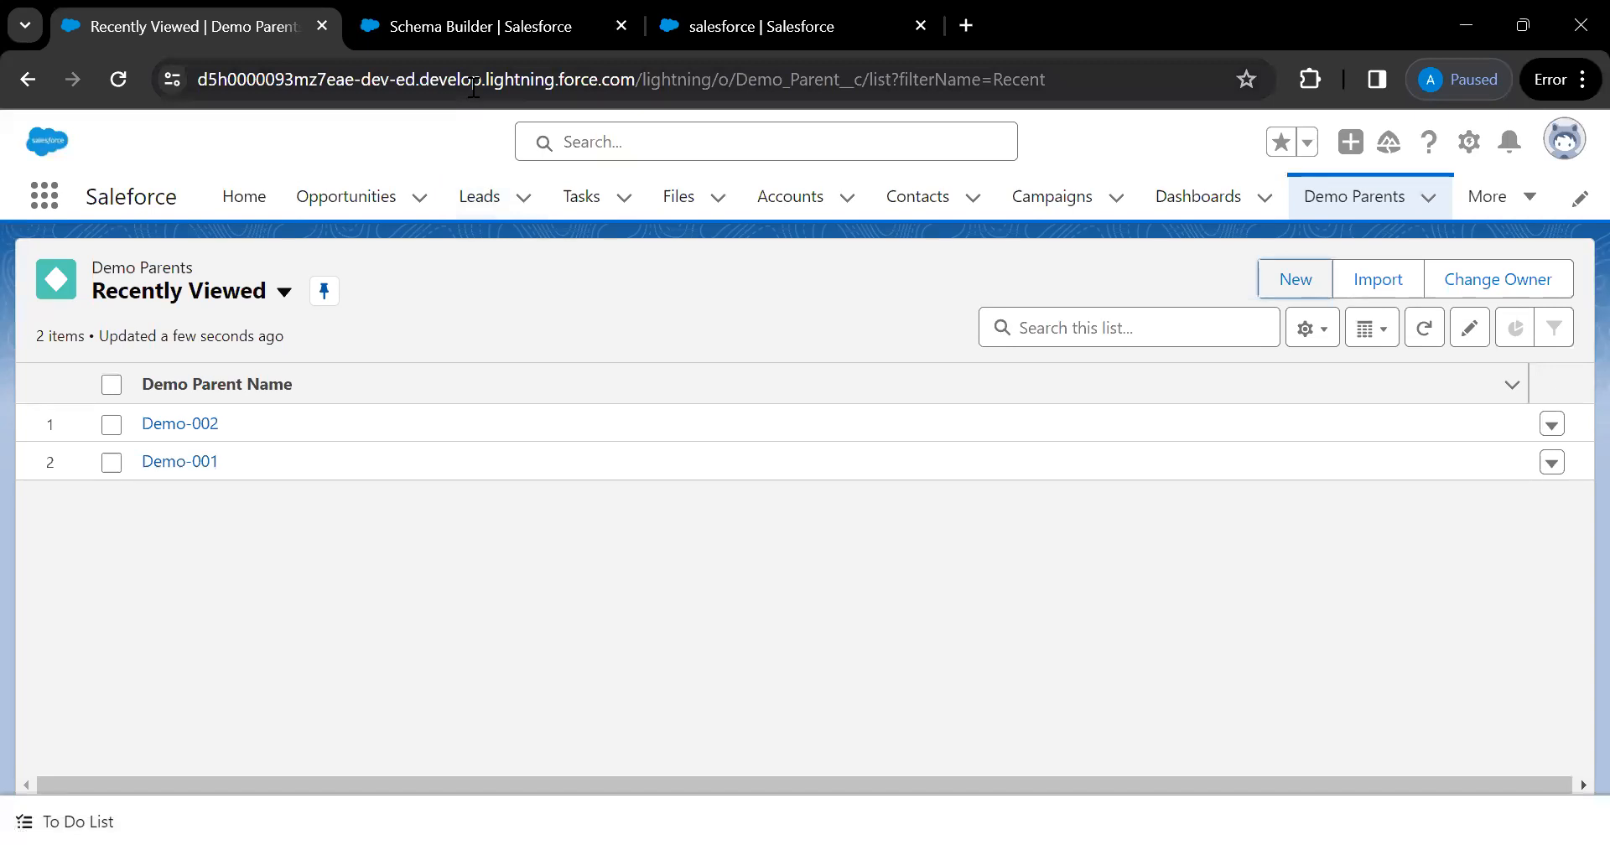
{"action": "key", "text": "F5"}
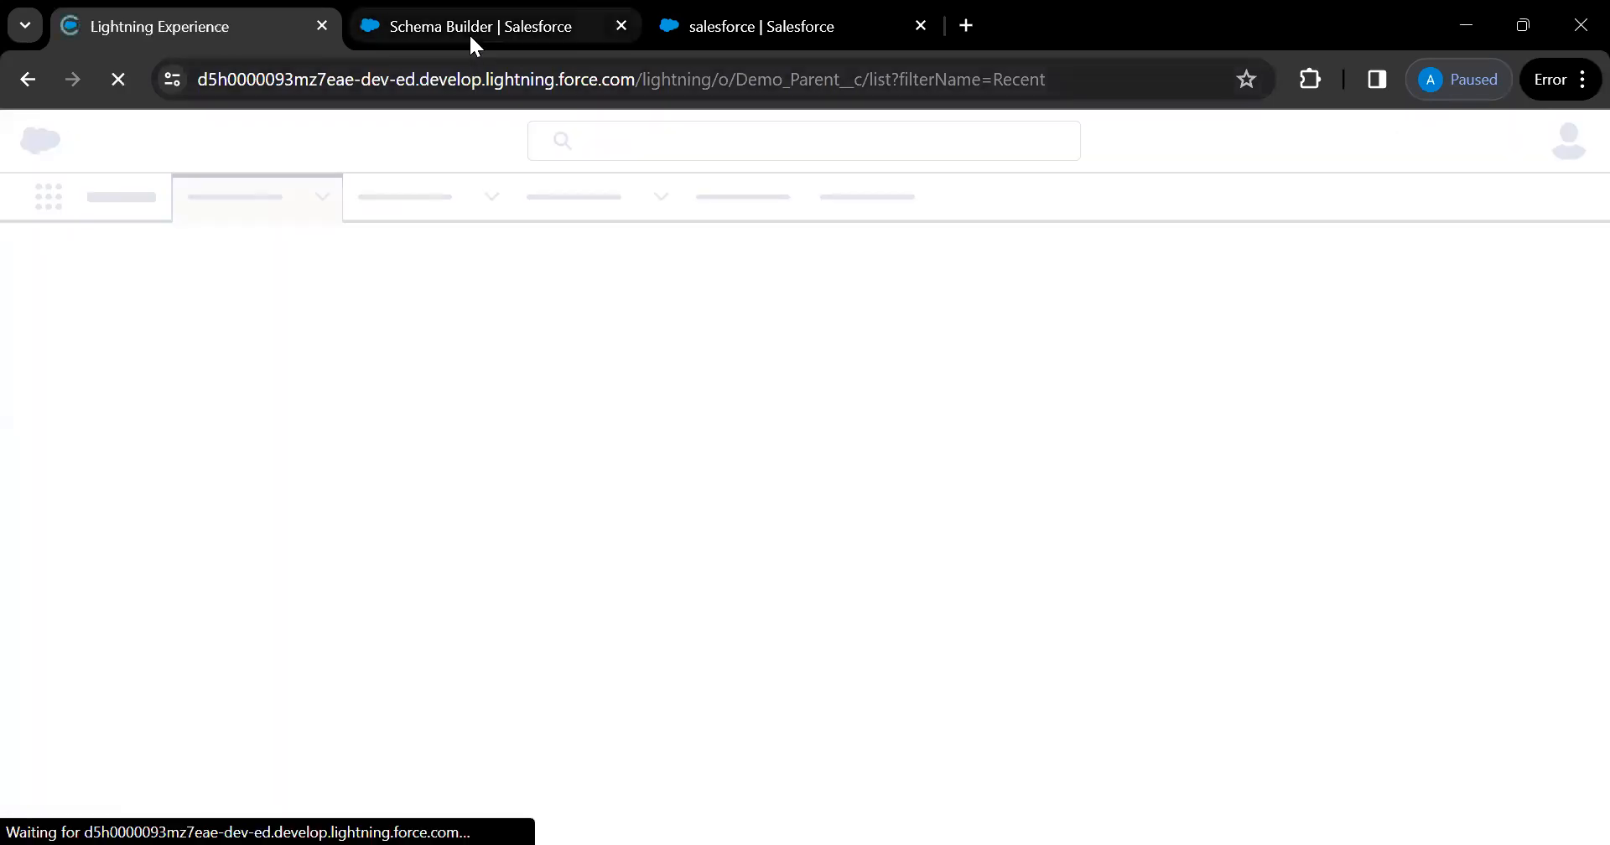
{"action": "left_click", "coordinate": [470, 32]}
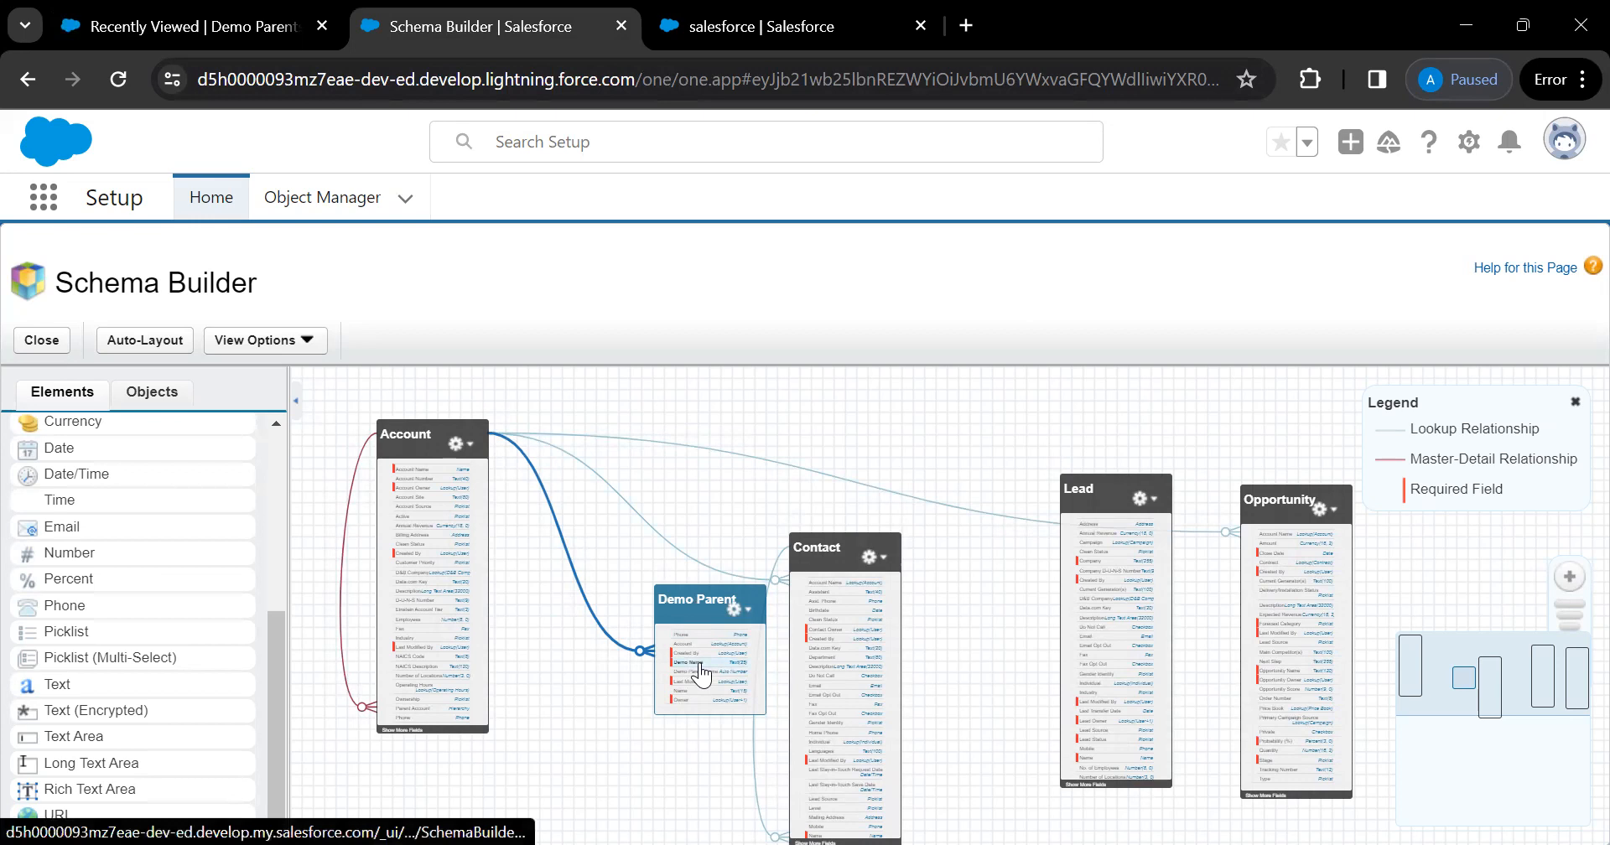
{"action": "left_click", "coordinate": [735, 613]}
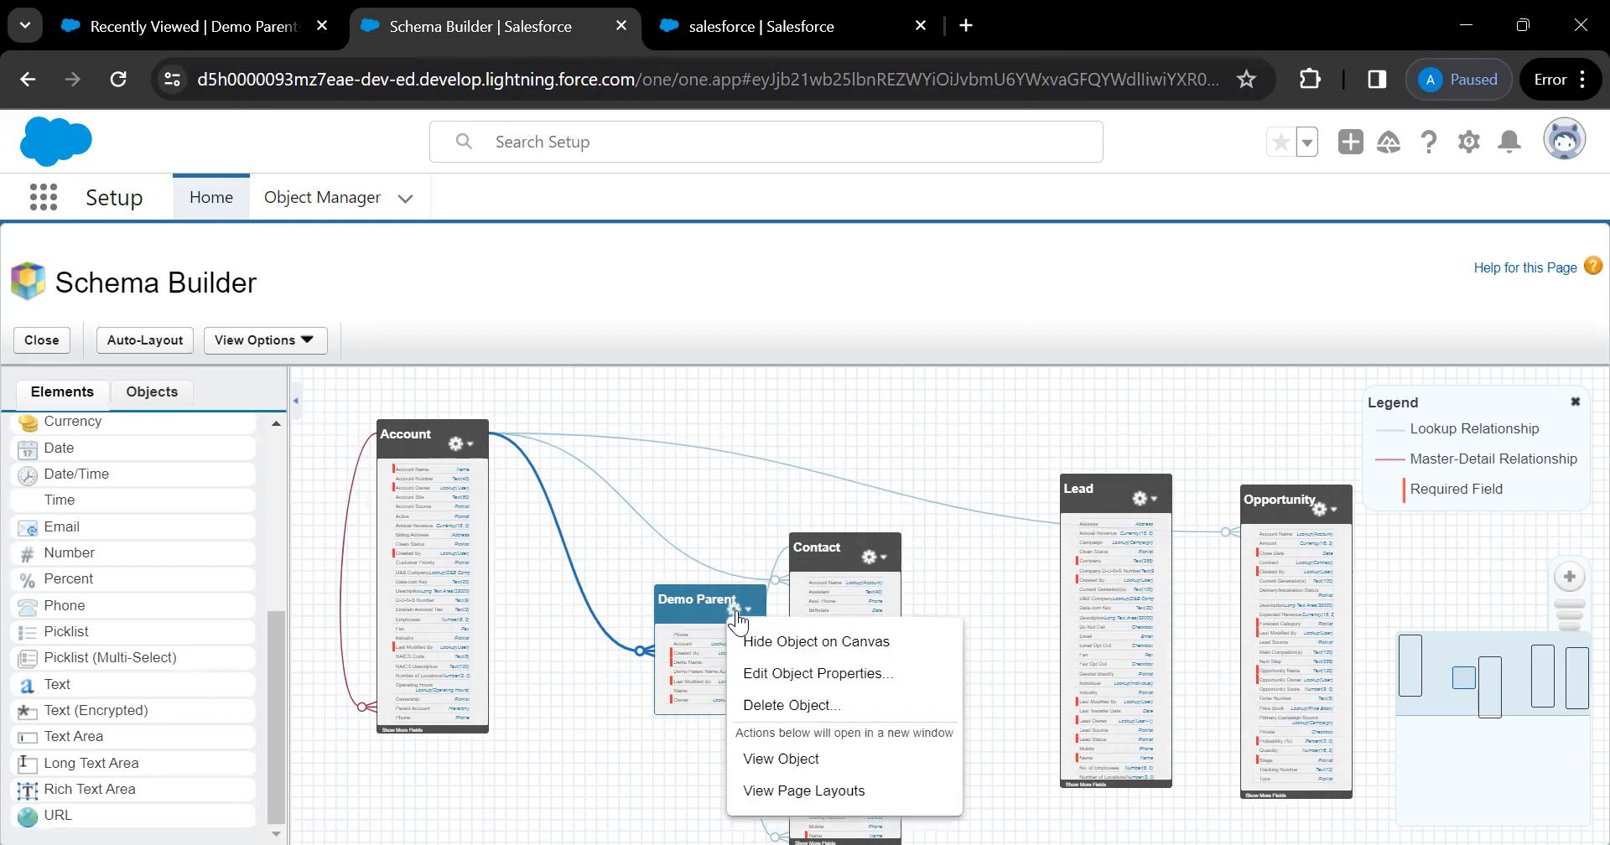
{"action": "left_click", "coordinate": [781, 759]}
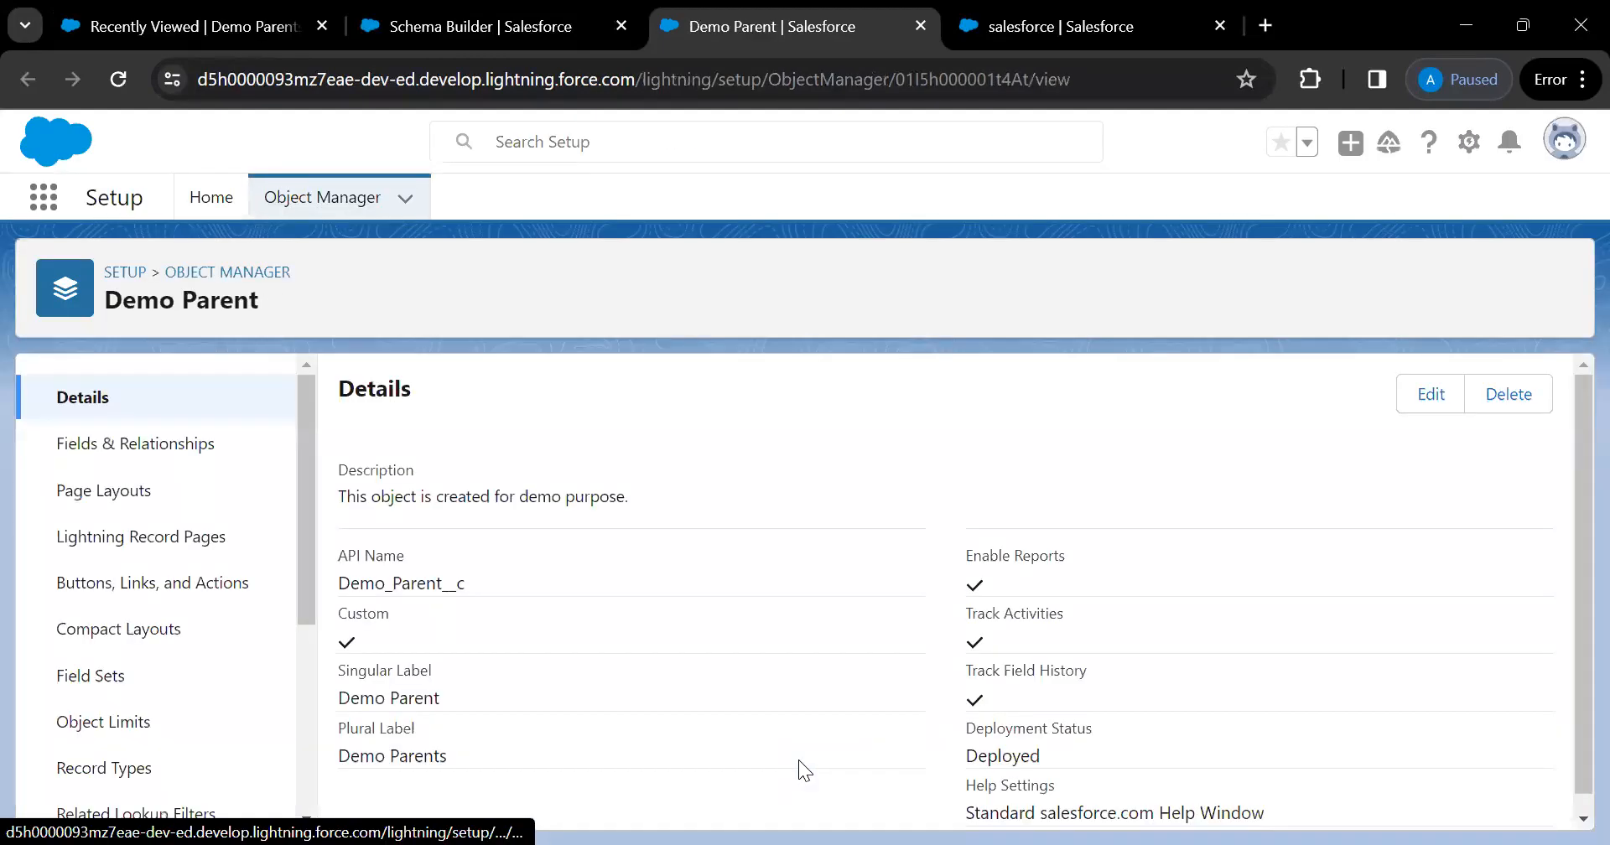
{"action": "left_click", "coordinate": [170, 445]}
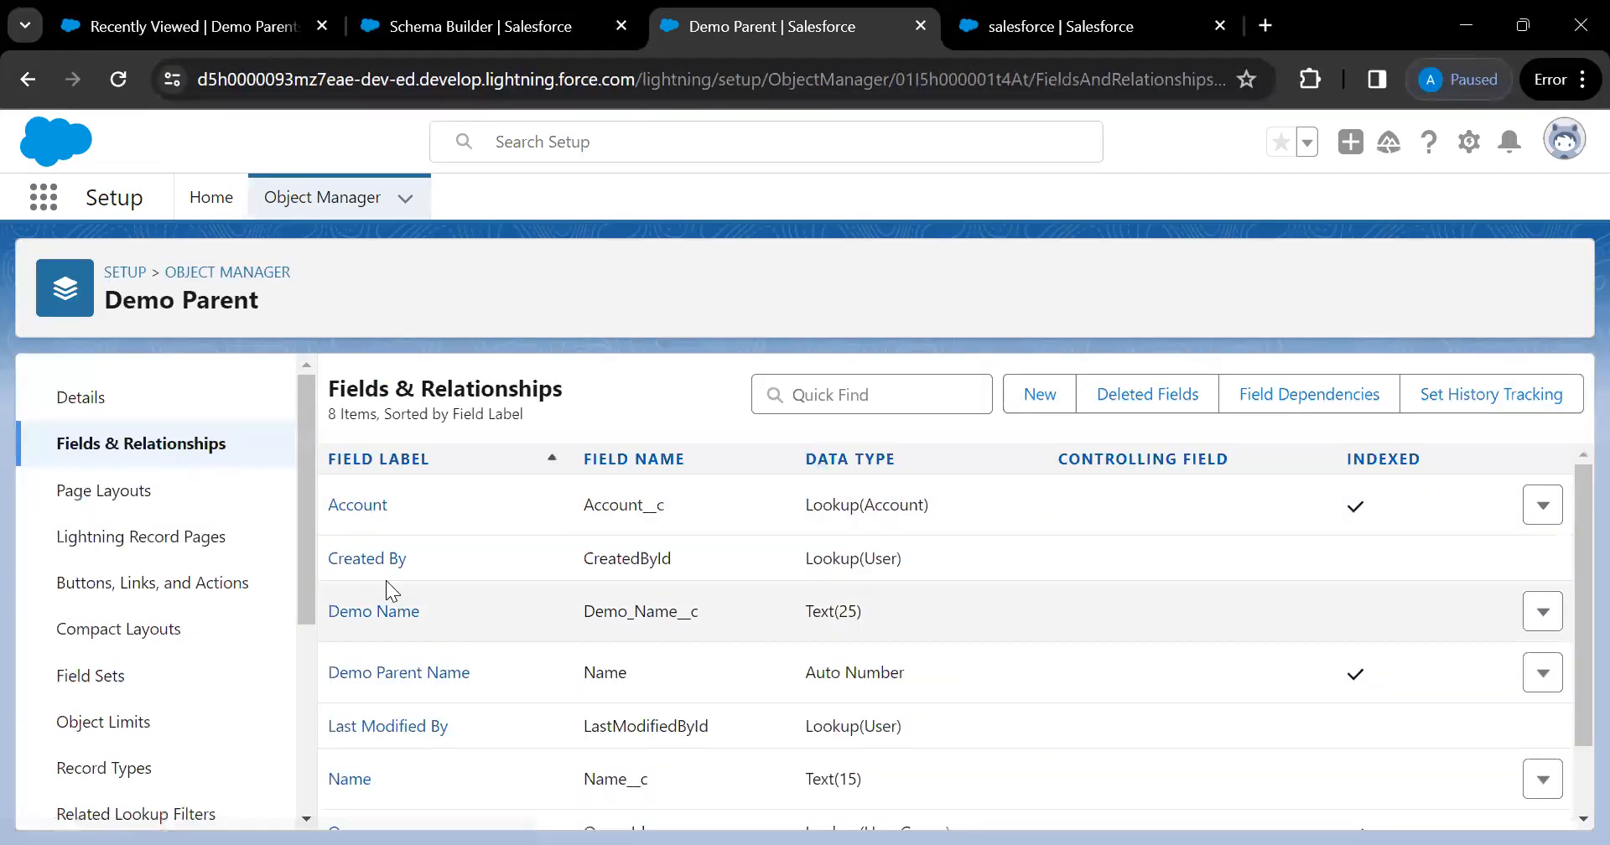
{"action": "scroll", "coordinate": [498, 630], "scroll_direction": "down", "scroll_amount": 1}
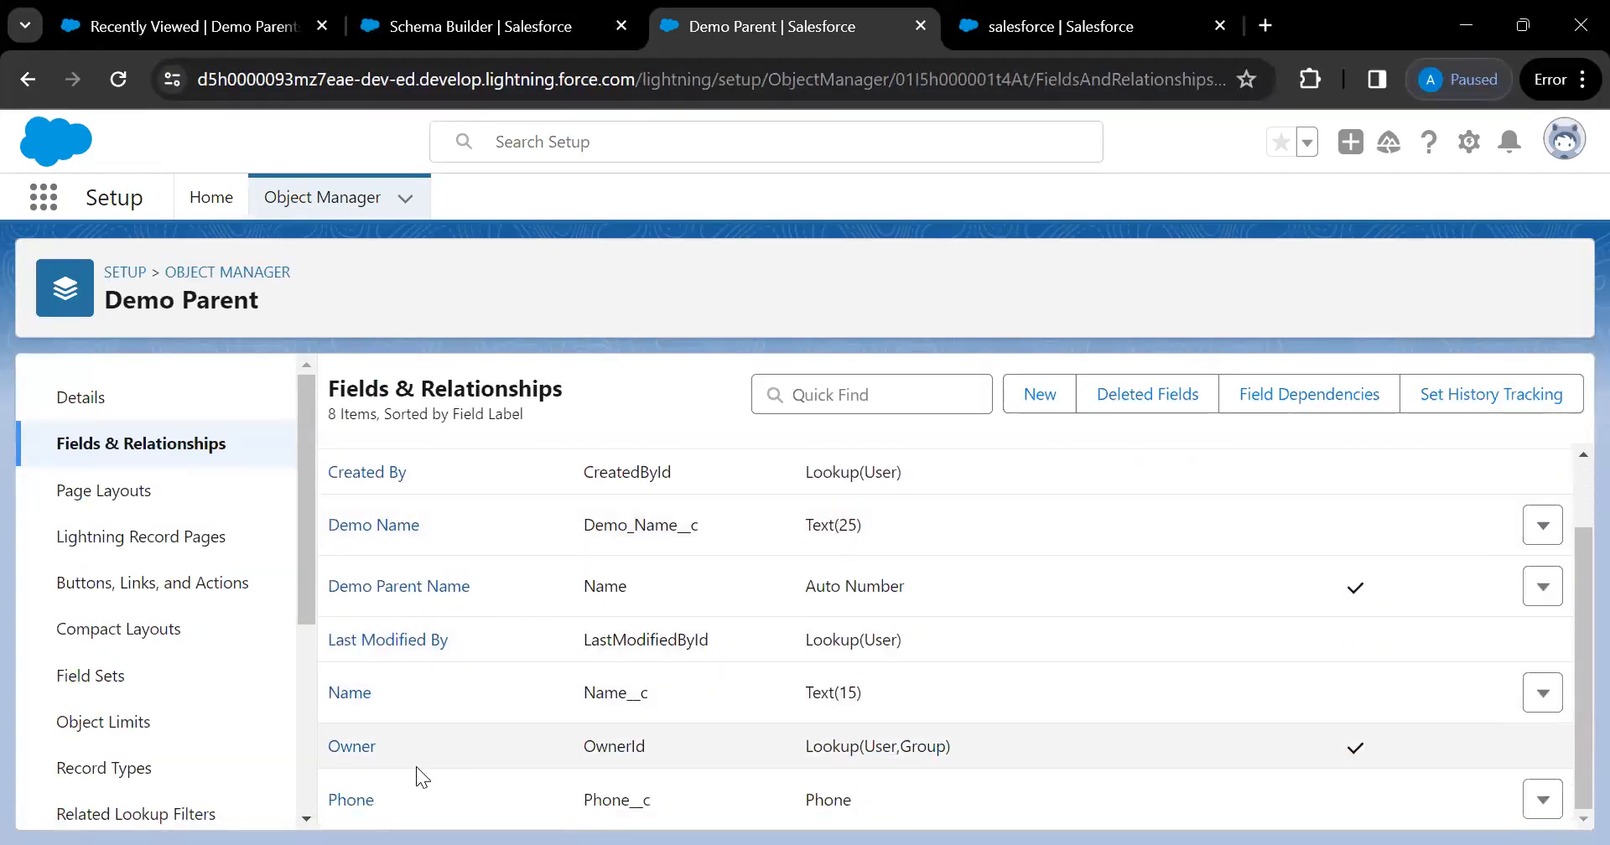
Reopen the Demo Parents Recently Viewed list, start and cancel a new record, and reload it
{"action": "left_click", "coordinate": [226, 39]}
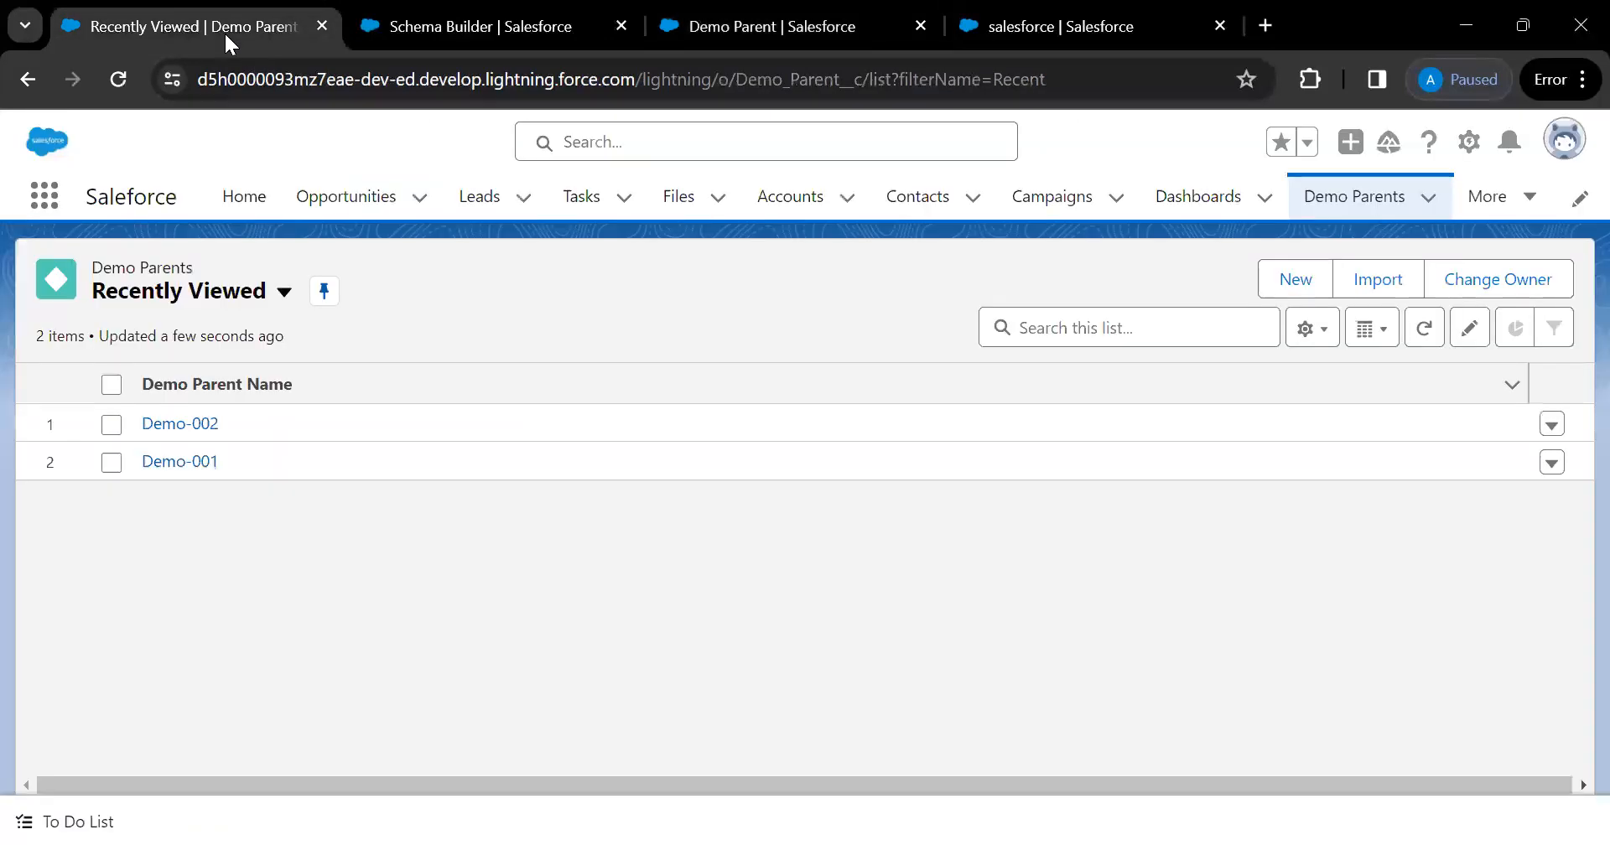
{"action": "left_click", "coordinate": [1289, 285]}
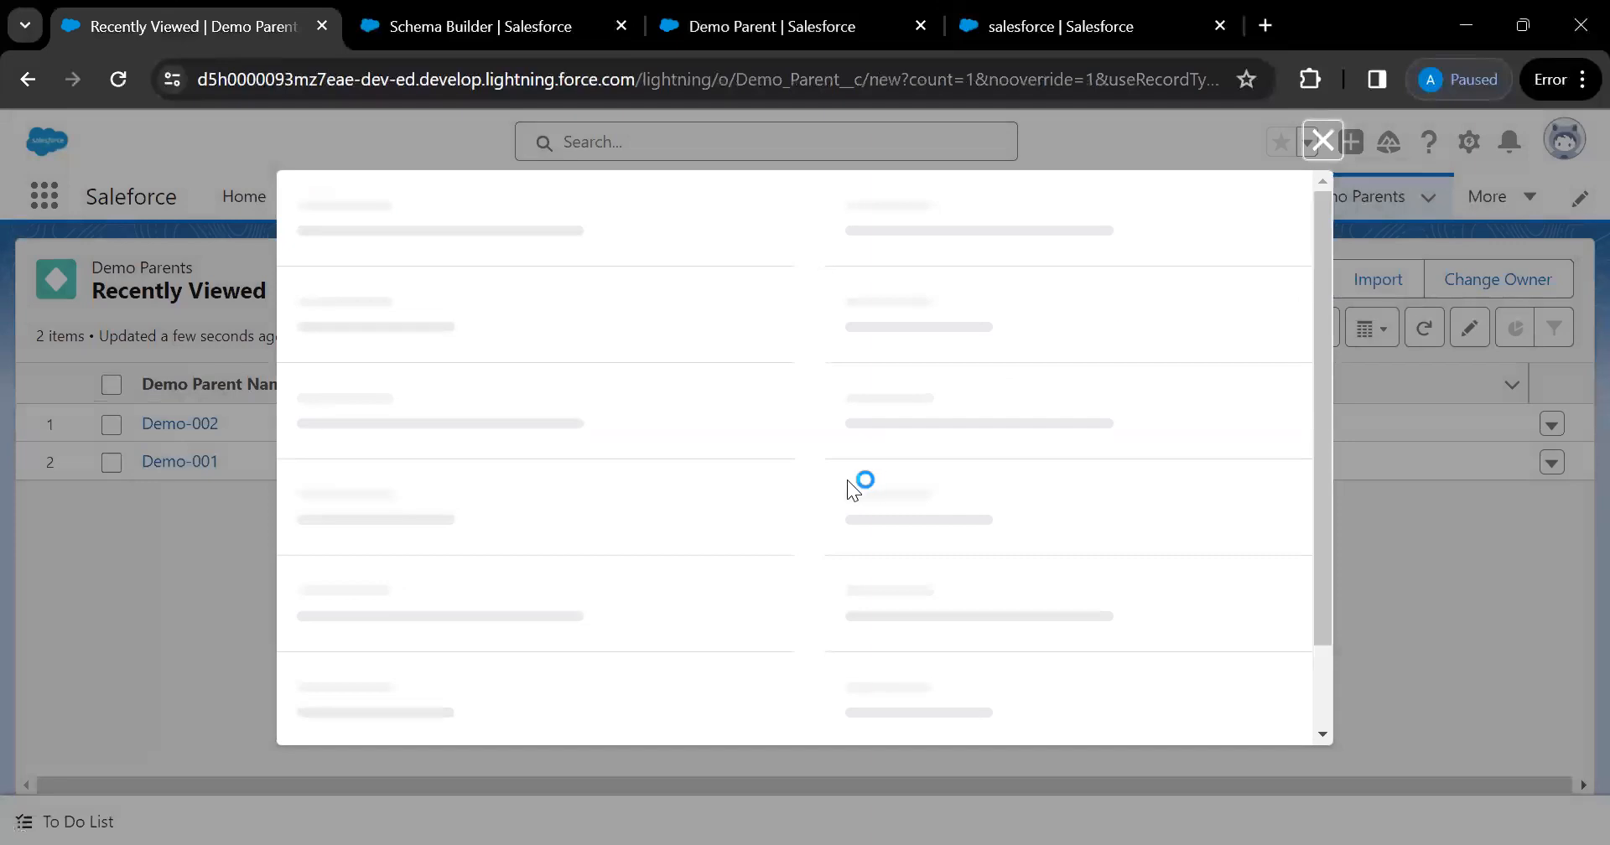
{"action": "left_click", "coordinate": [692, 681]}
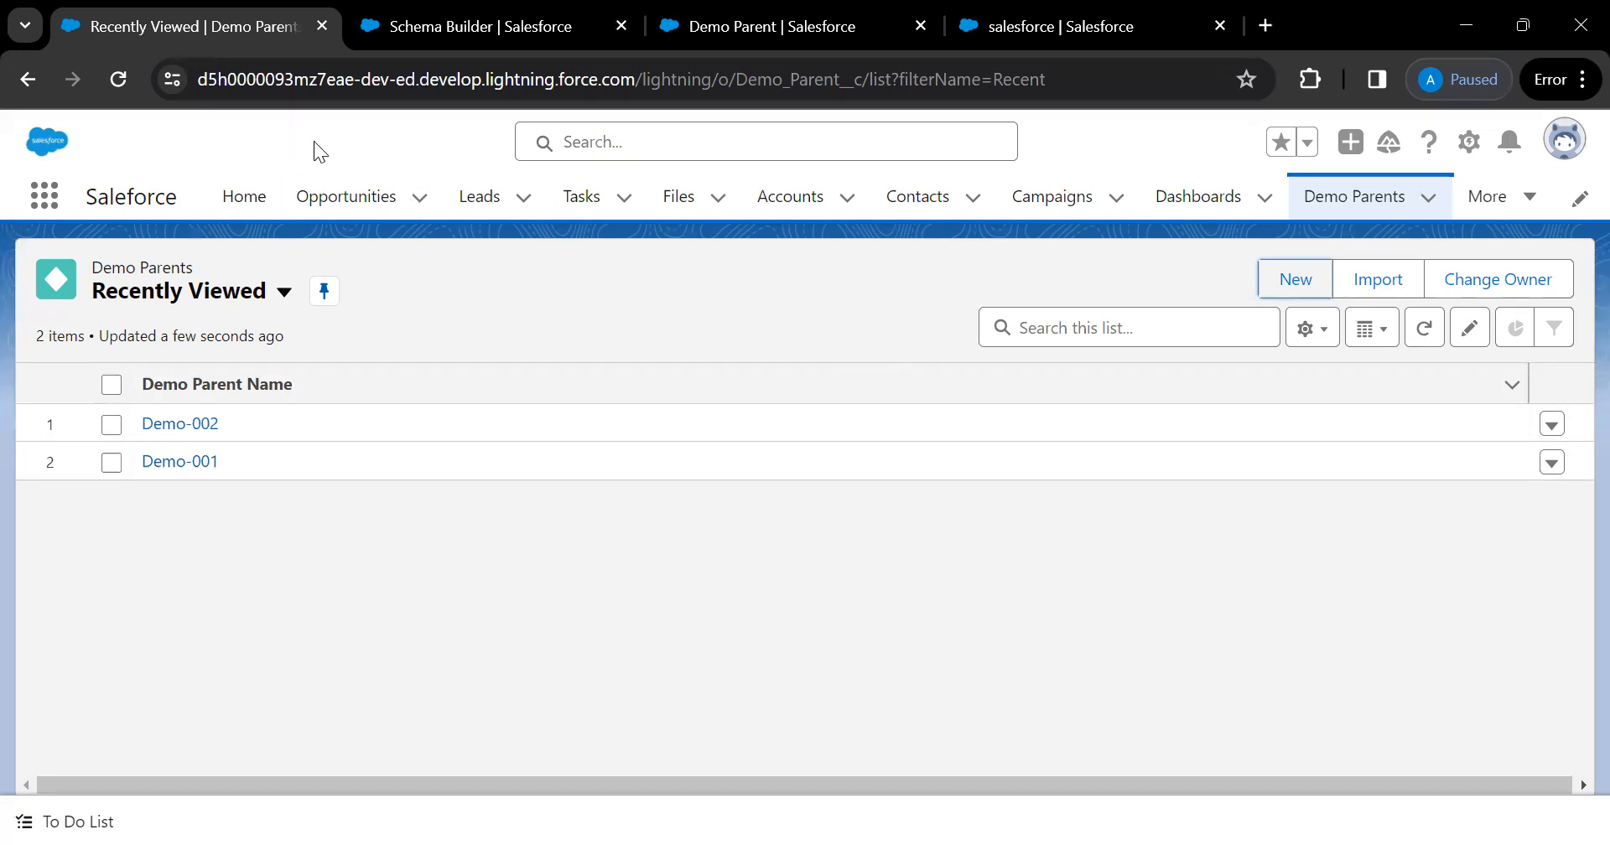
{"action": "left_click", "coordinate": [119, 79]}
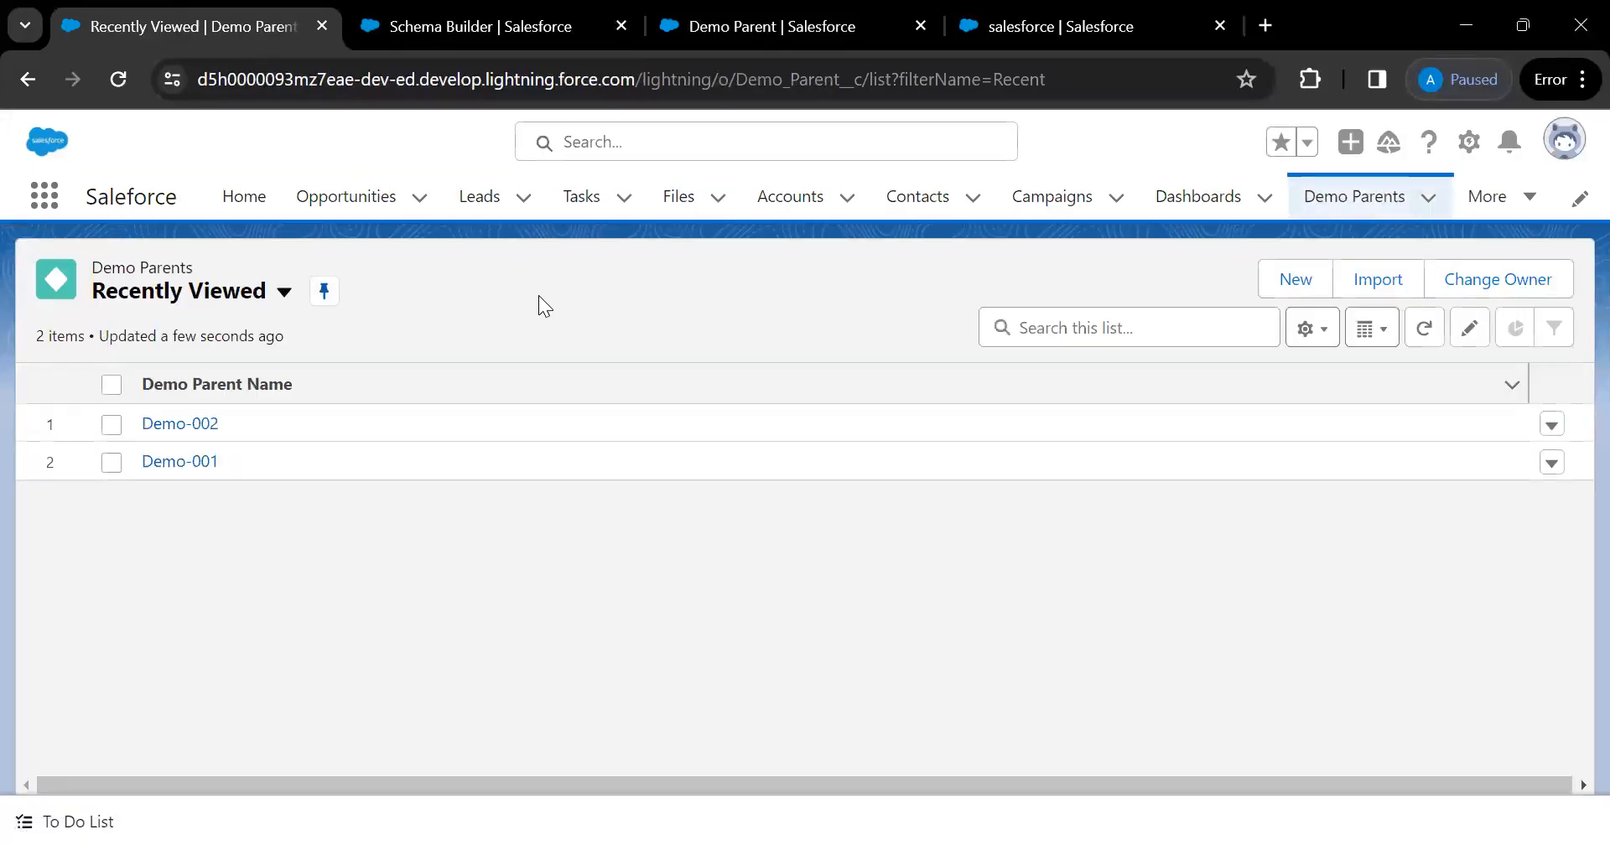
{"action": "left_click", "coordinate": [240, 201]}
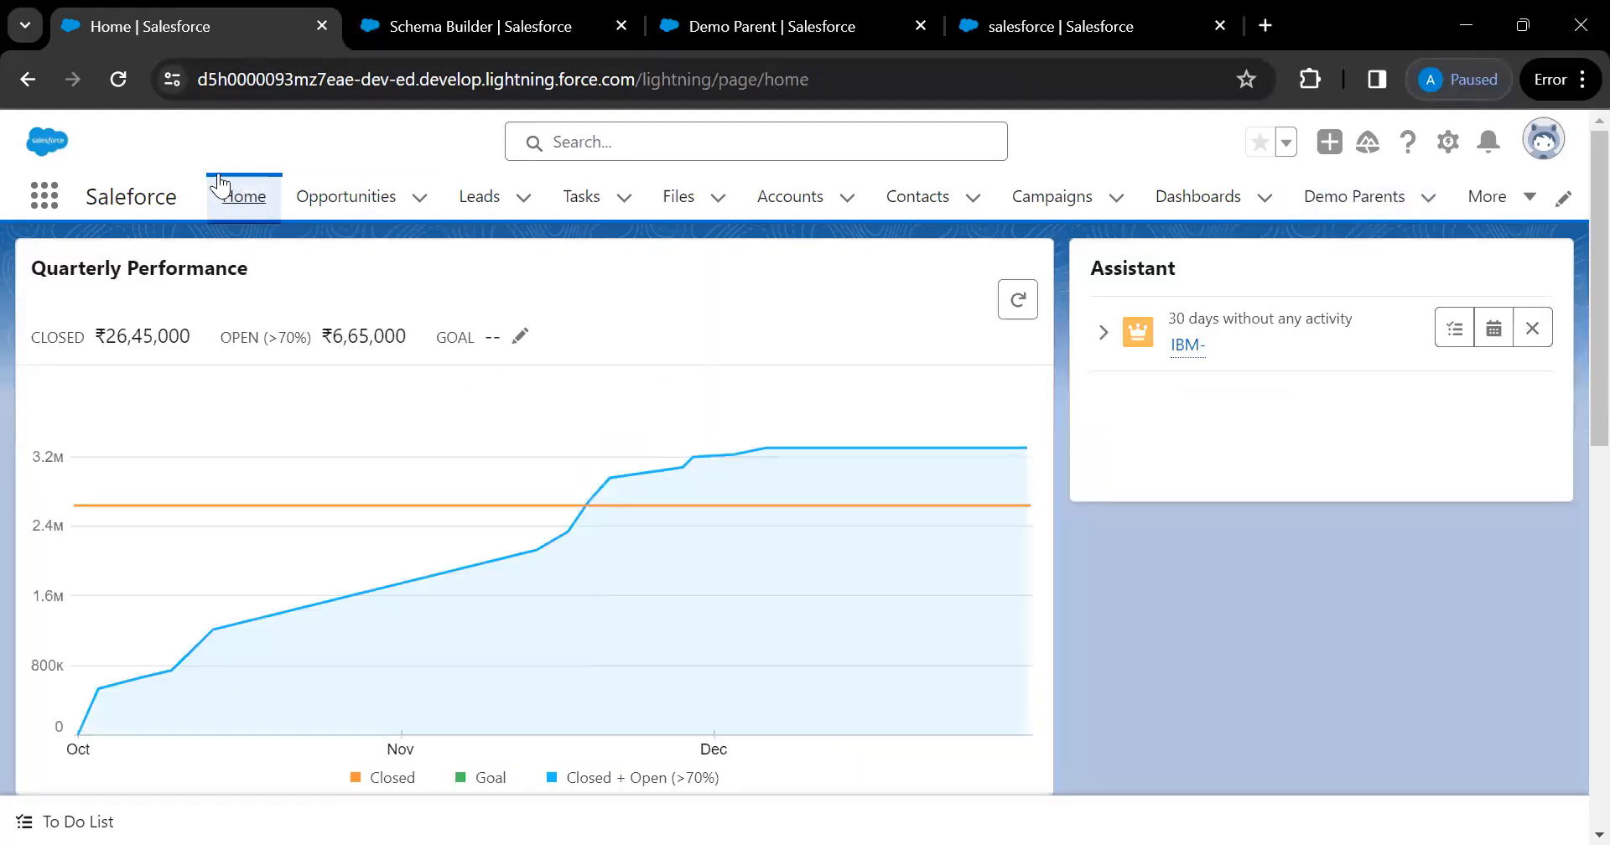
Switch to Salesforce Classic from the profile menu, landing on the Classic Home tab
{"action": "scroll", "coordinate": [459, 545], "scroll_direction": "down", "scroll_amount": 8}
{"action": "scroll", "coordinate": [460, 545], "scroll_direction": "down", "scroll_amount": 2}
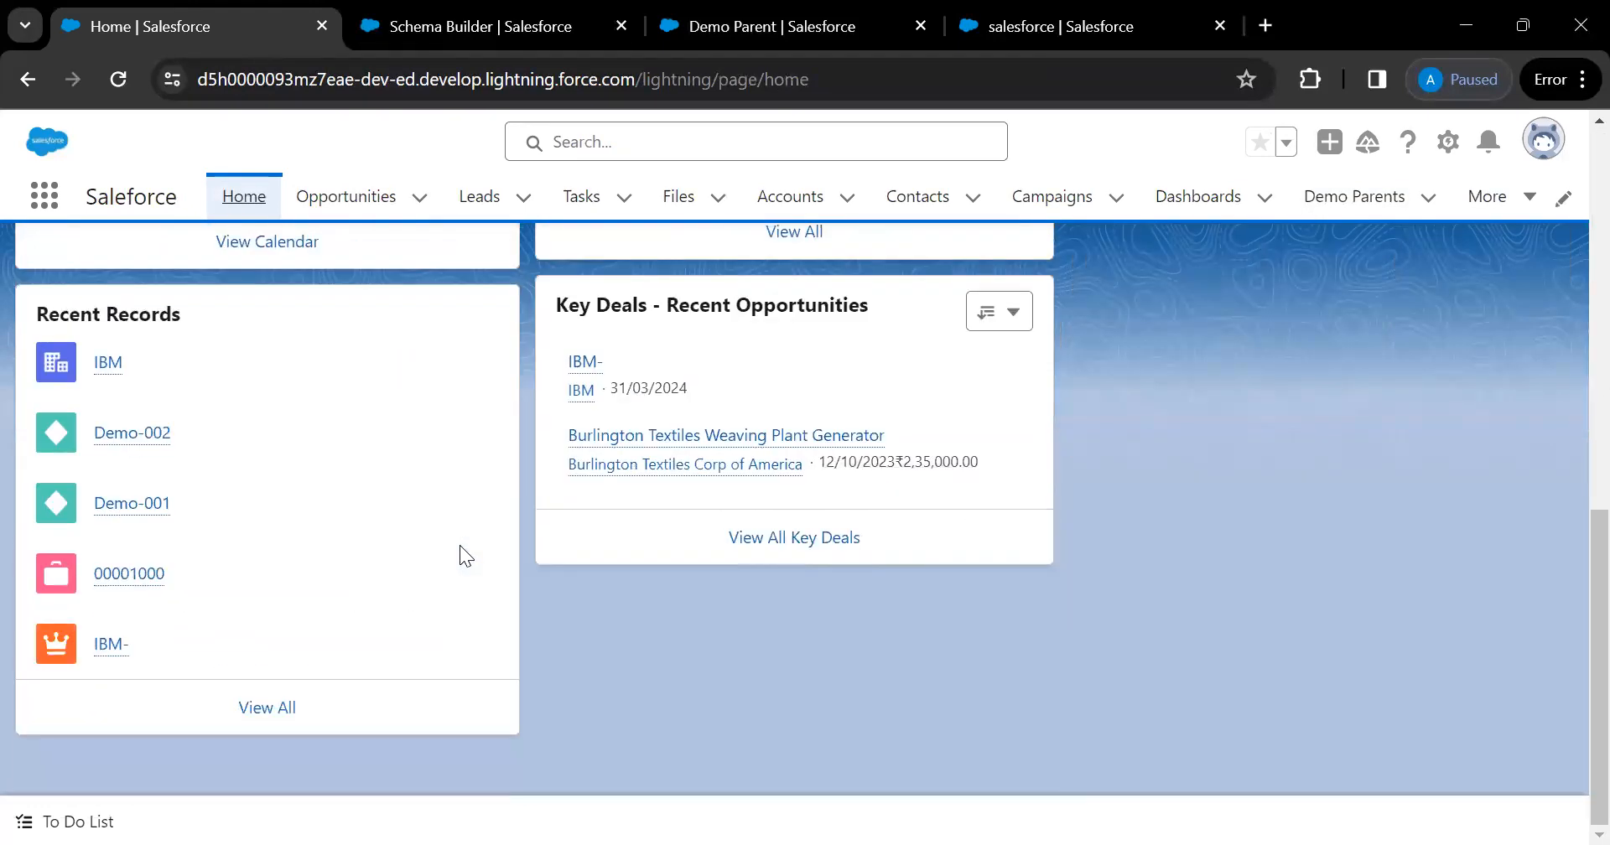
{"action": "scroll", "coordinate": [459, 545], "scroll_direction": "up", "scroll_amount": 10}
{"action": "scroll", "coordinate": [460, 545], "scroll_direction": "down", "scroll_amount": 2}
{"action": "scroll", "coordinate": [459, 545], "scroll_direction": "up", "scroll_amount": 3}
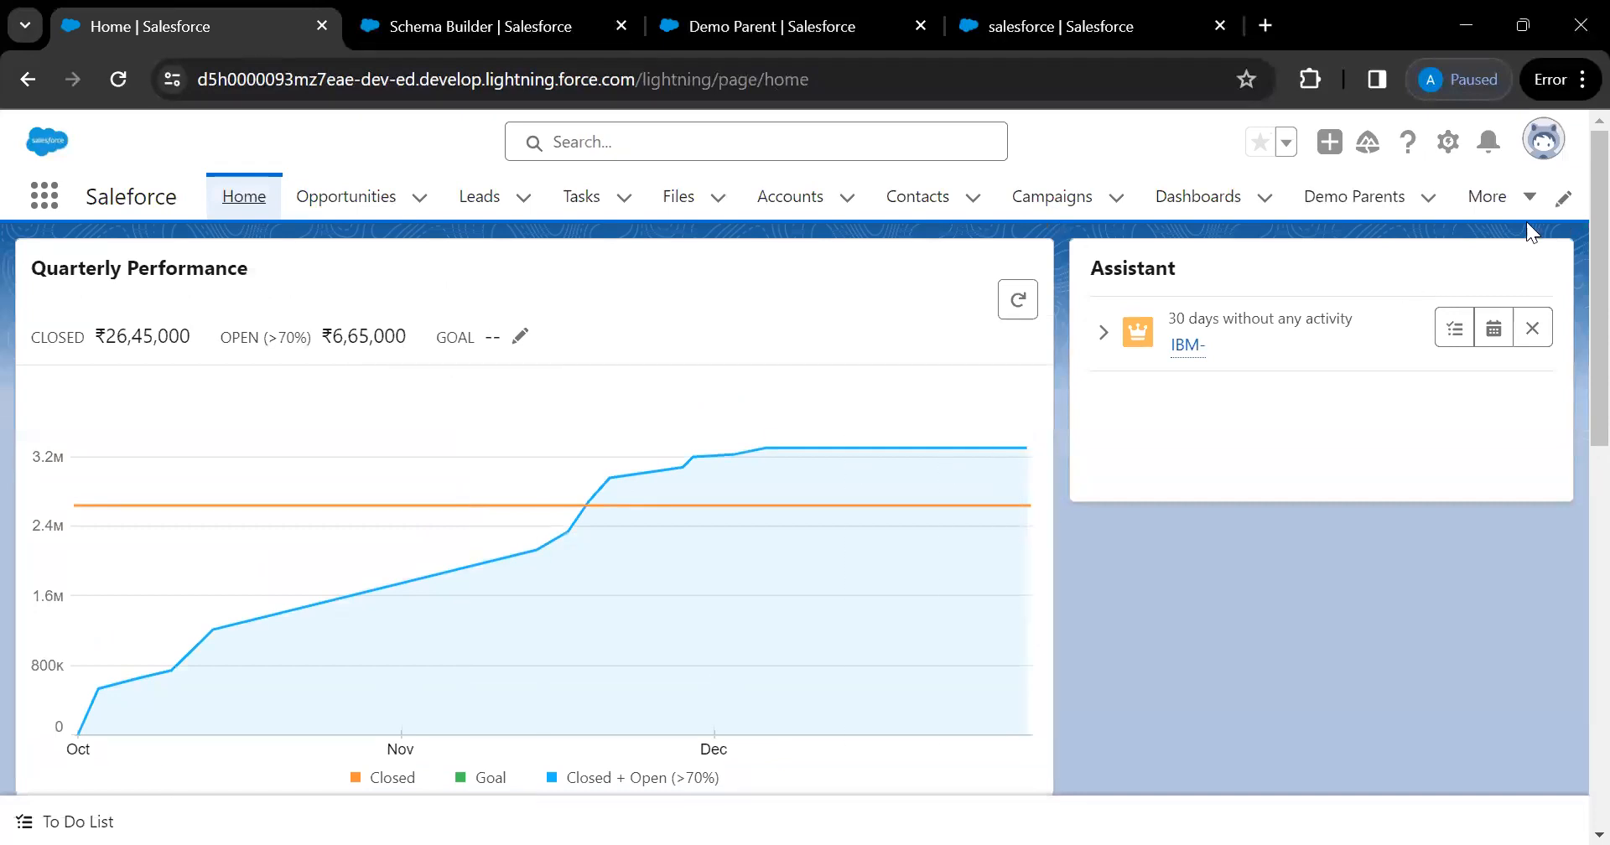
{"action": "left_click", "coordinate": [1542, 140]}
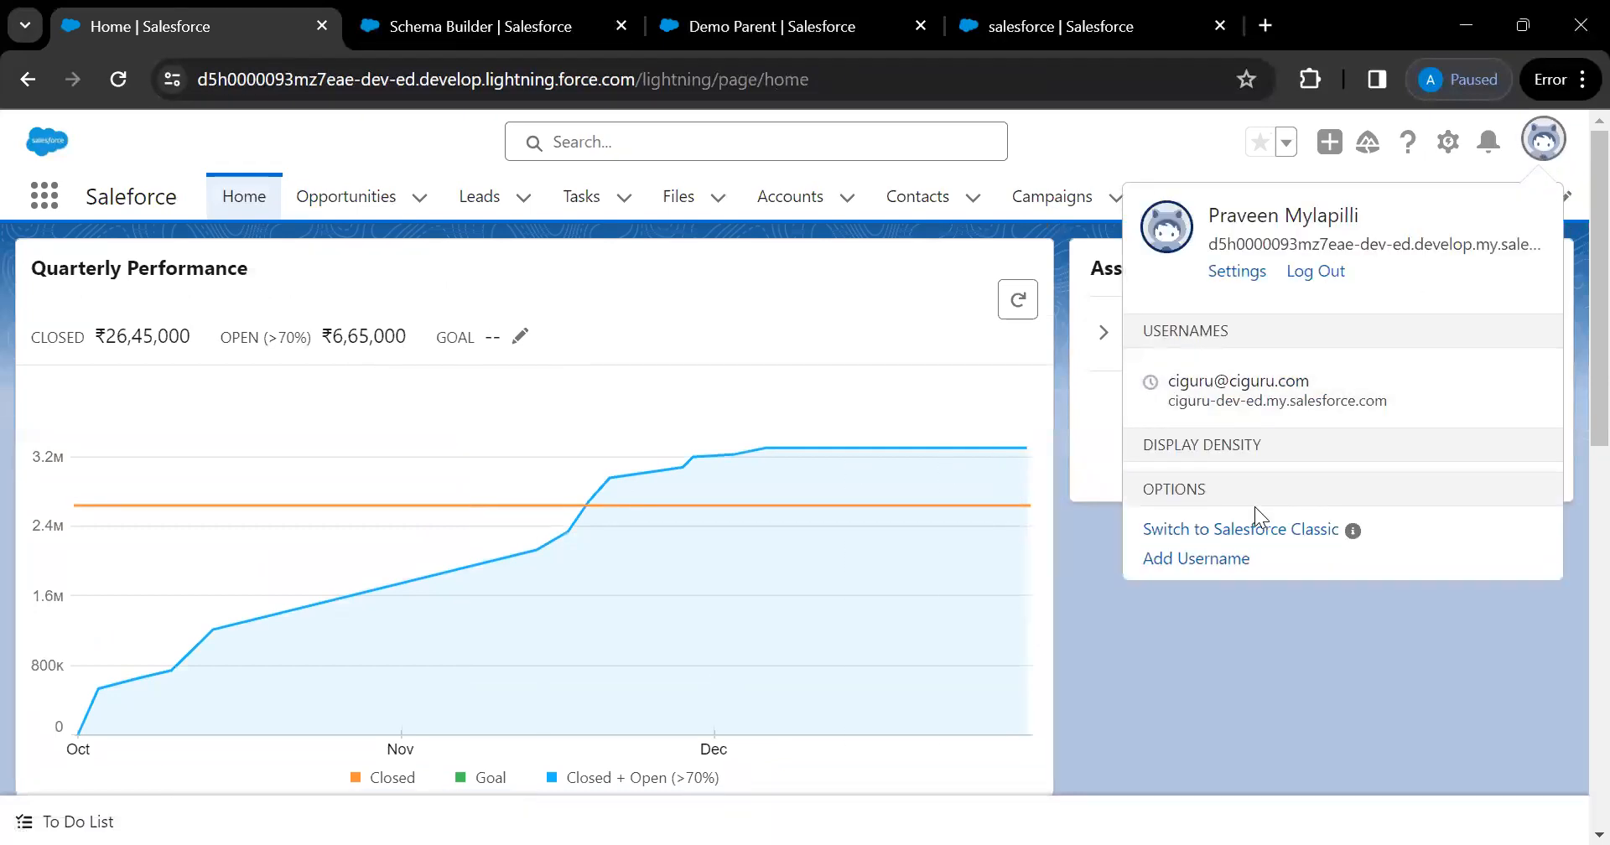
{"action": "left_click", "coordinate": [1316, 619]}
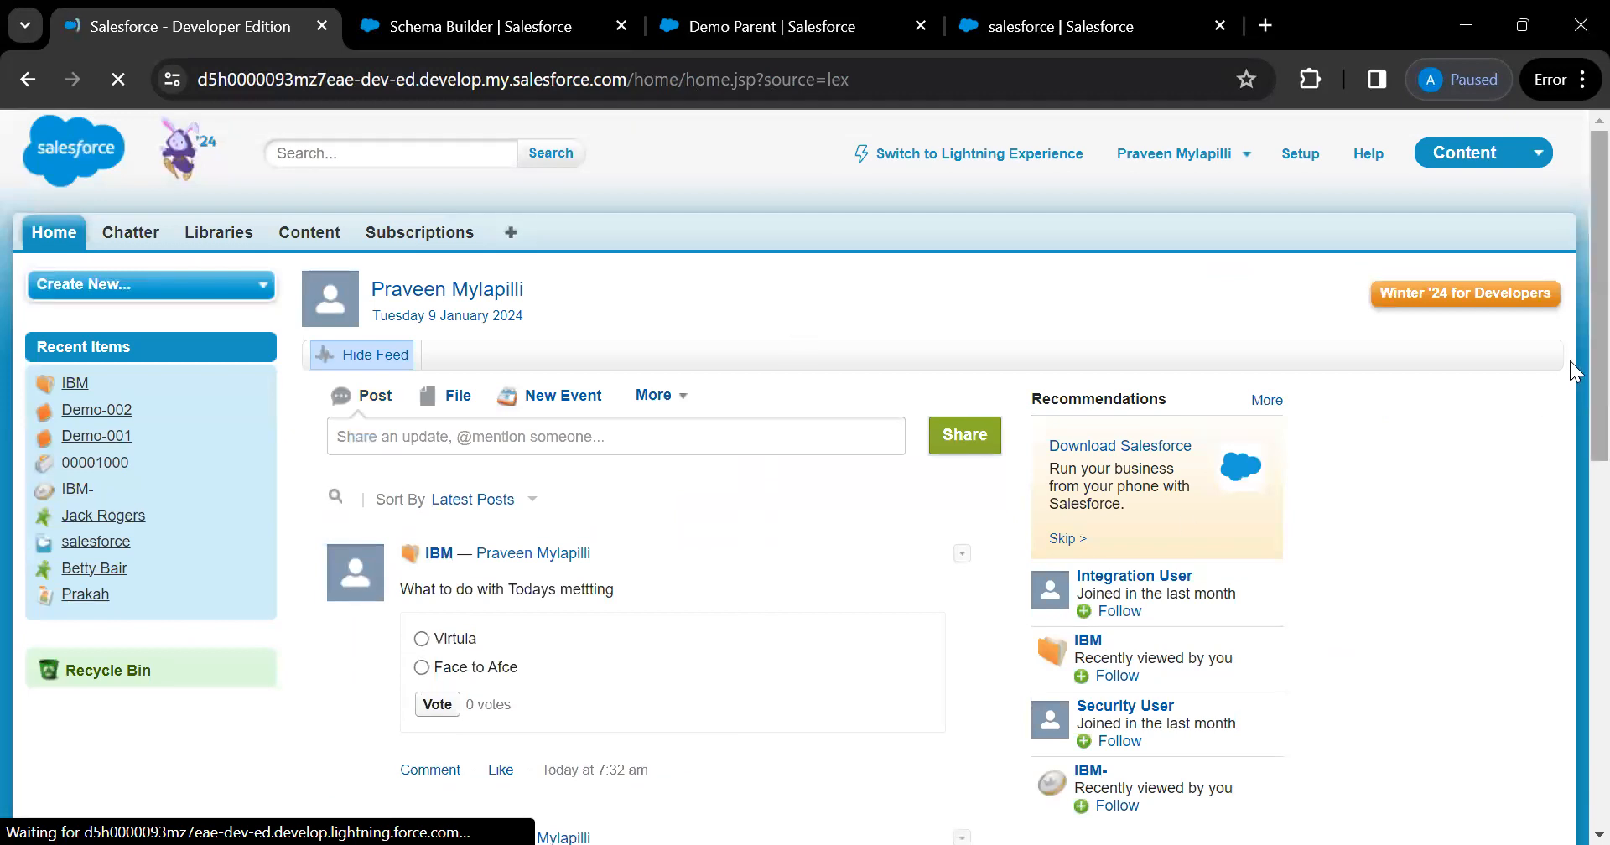
{"action": "scroll", "coordinate": [1570, 360], "scroll_direction": "down", "scroll_amount": 8}
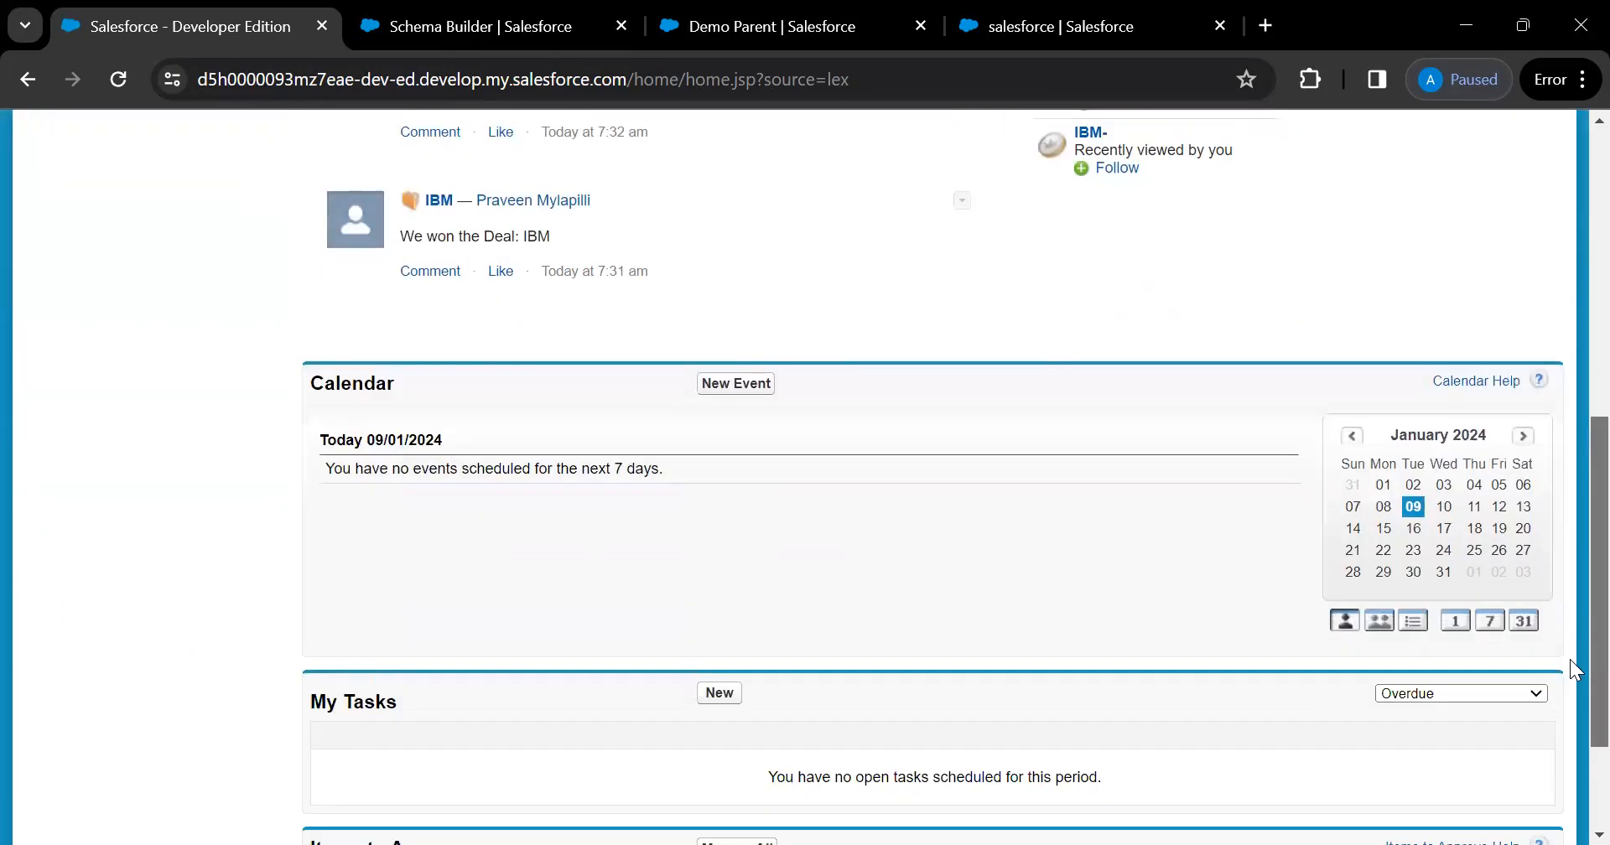
{"action": "scroll", "coordinate": [1569, 434], "scroll_direction": "up", "scroll_amount": 8}
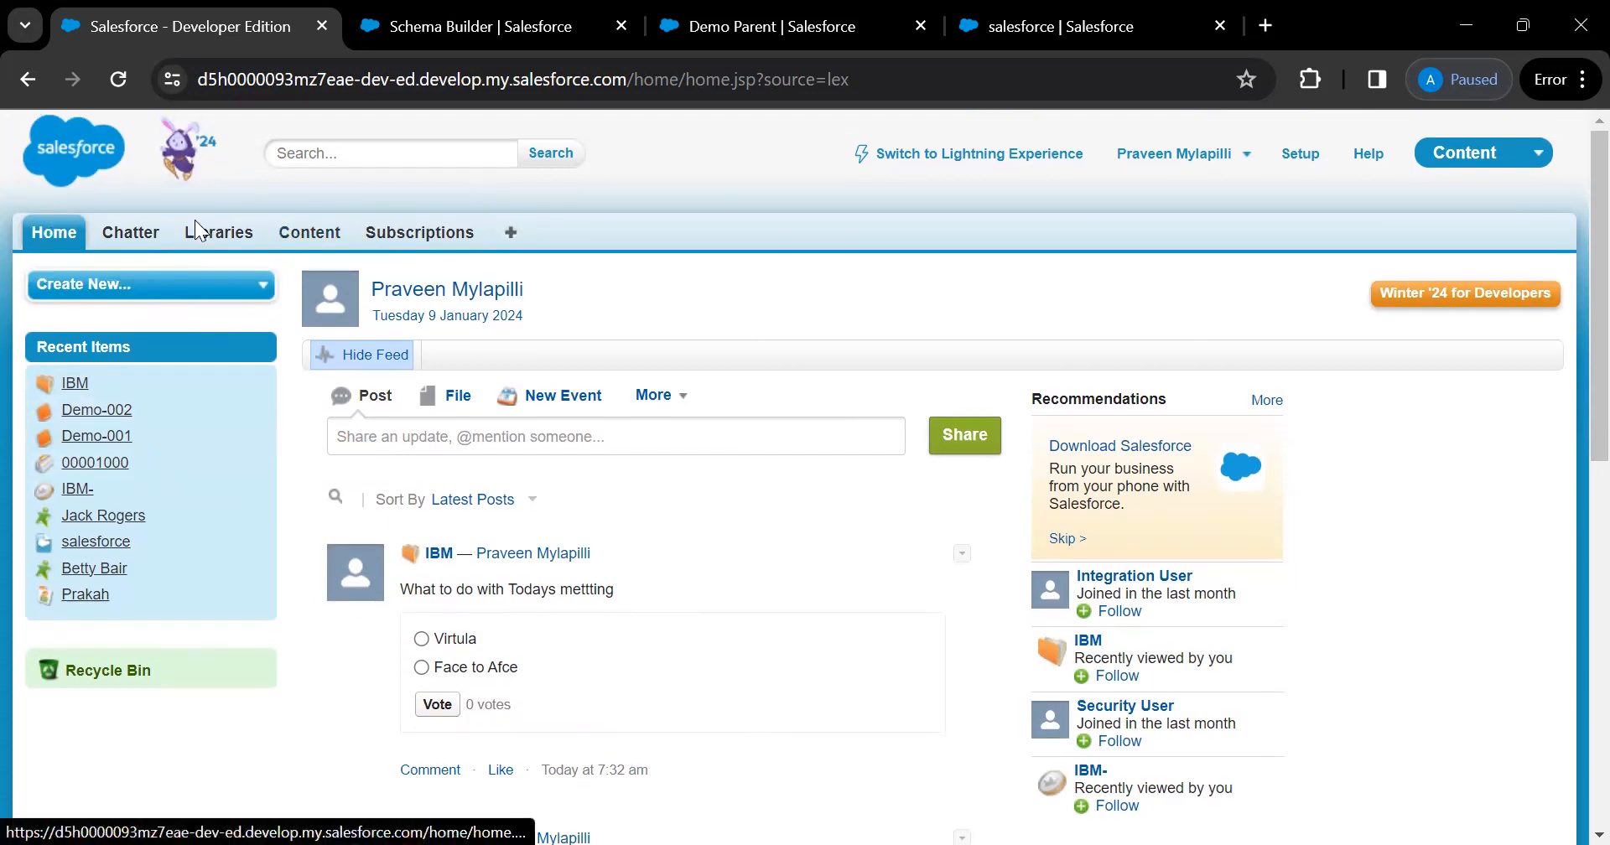
Find 'demo' on the All Tabs page and open Demo Parents, starting a new Demo Parent record
{"action": "left_click", "coordinate": [510, 234]}
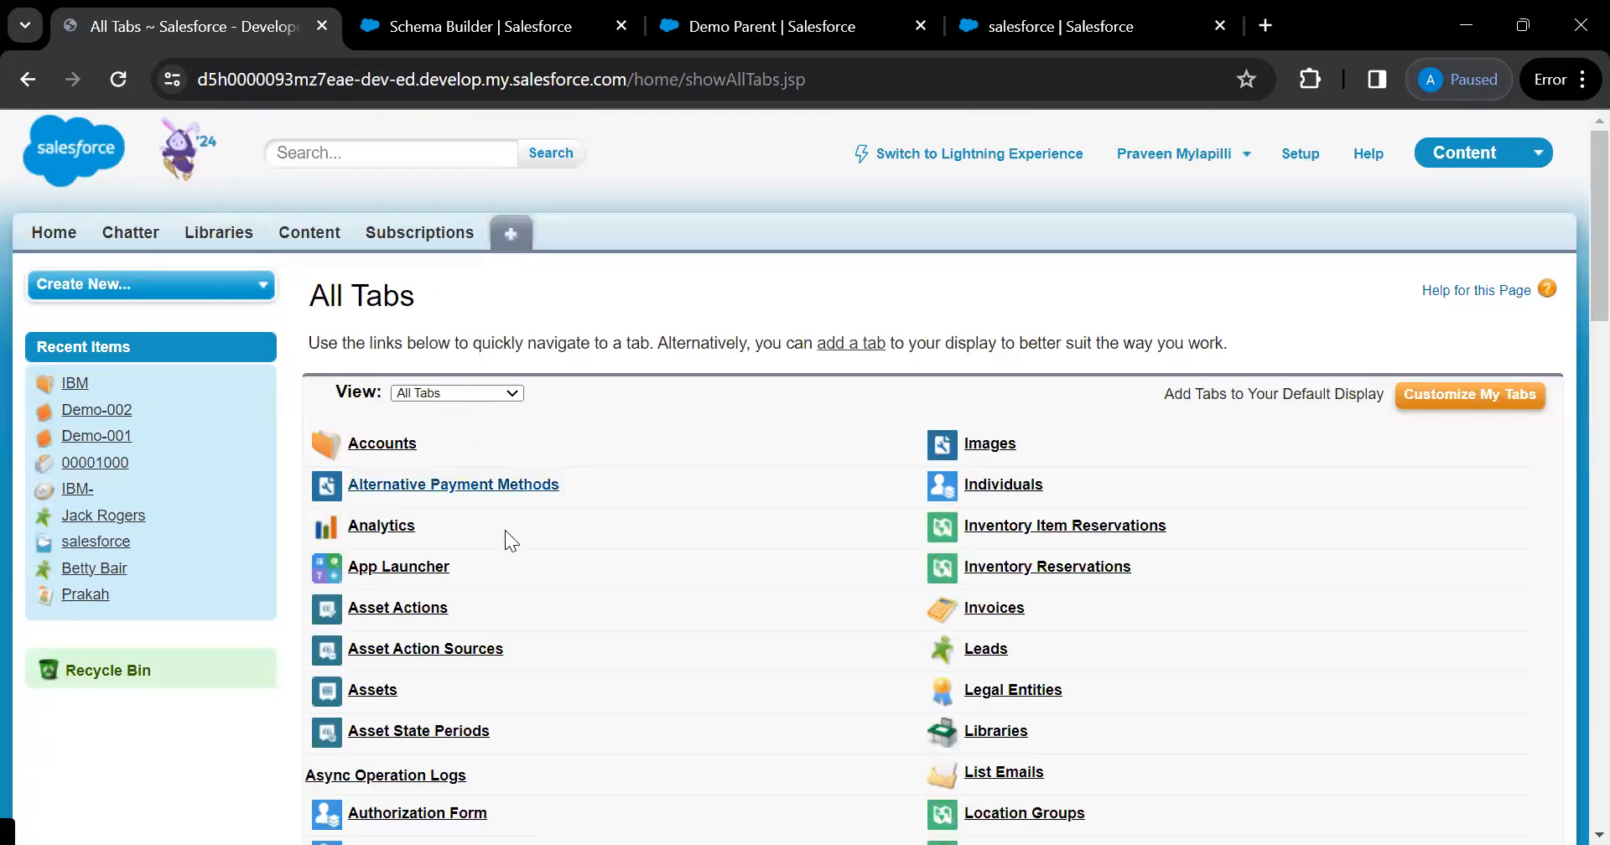
{"action": "scroll", "coordinate": [567, 612], "scroll_direction": "down", "scroll_amount": 2}
{"action": "key", "text": "ctrl+f"}
{"action": "type", "text": "de"}
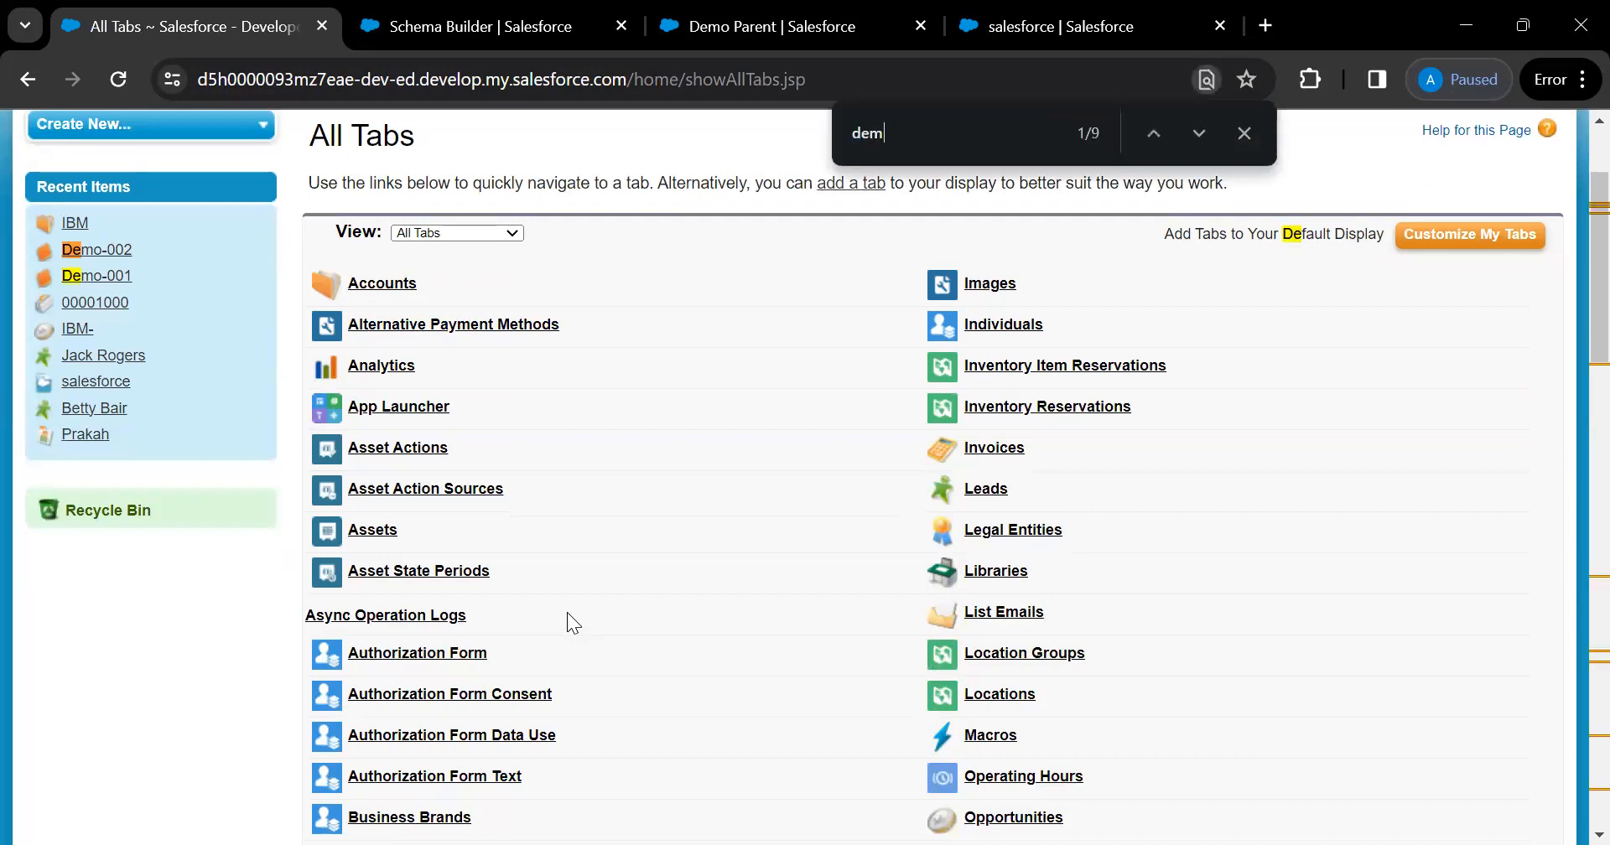
{"action": "type", "text": "m"}
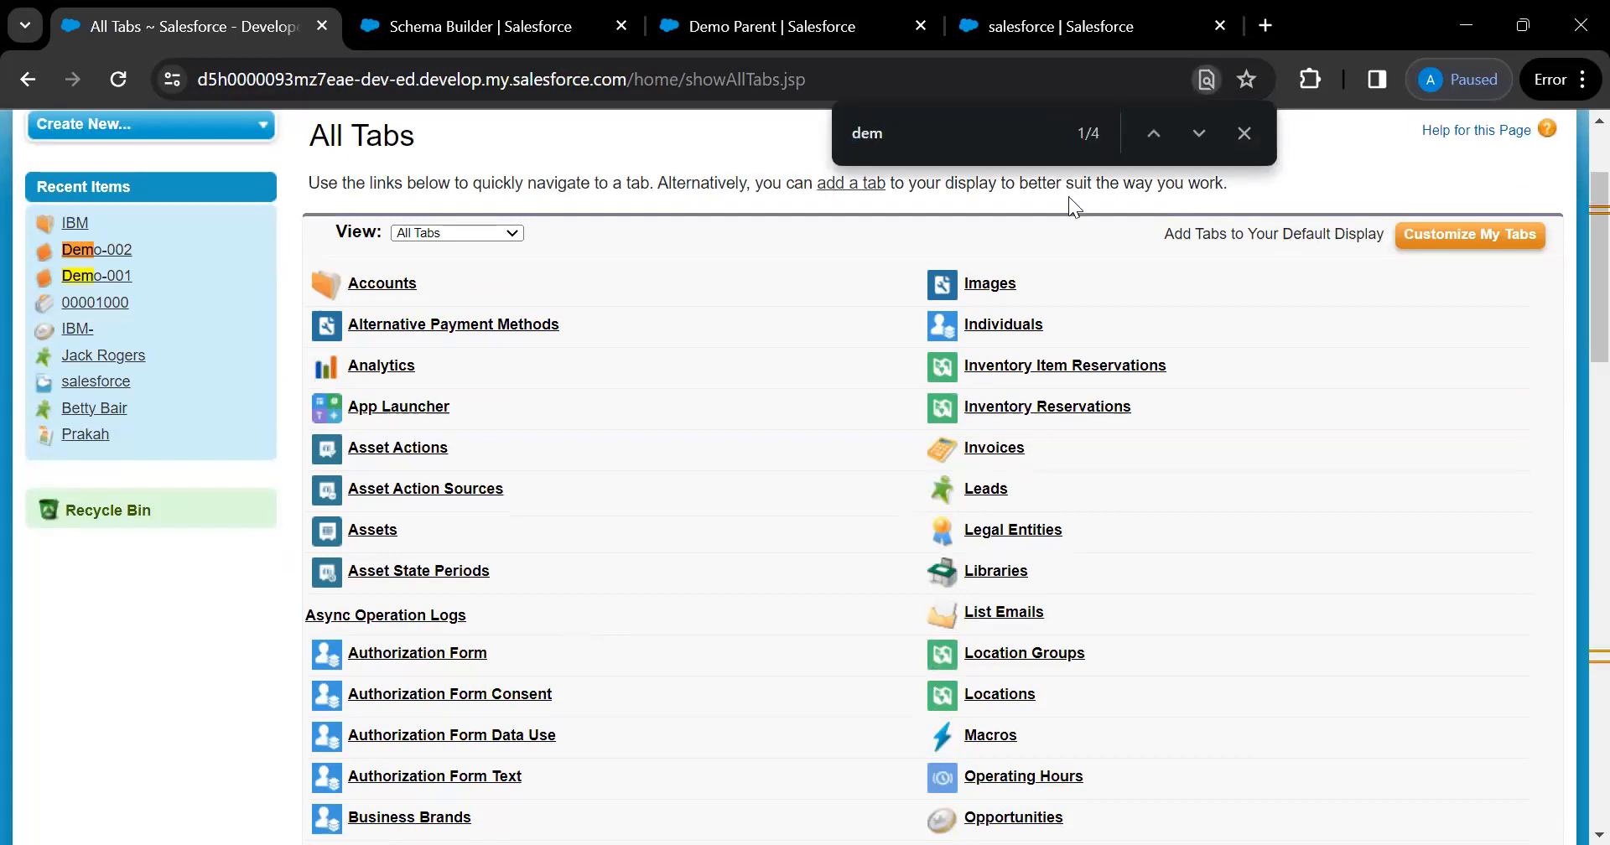
{"action": "type", "text": "o"}
{"action": "key", "text": "Return"}
{"action": "key", "text": "Return"}
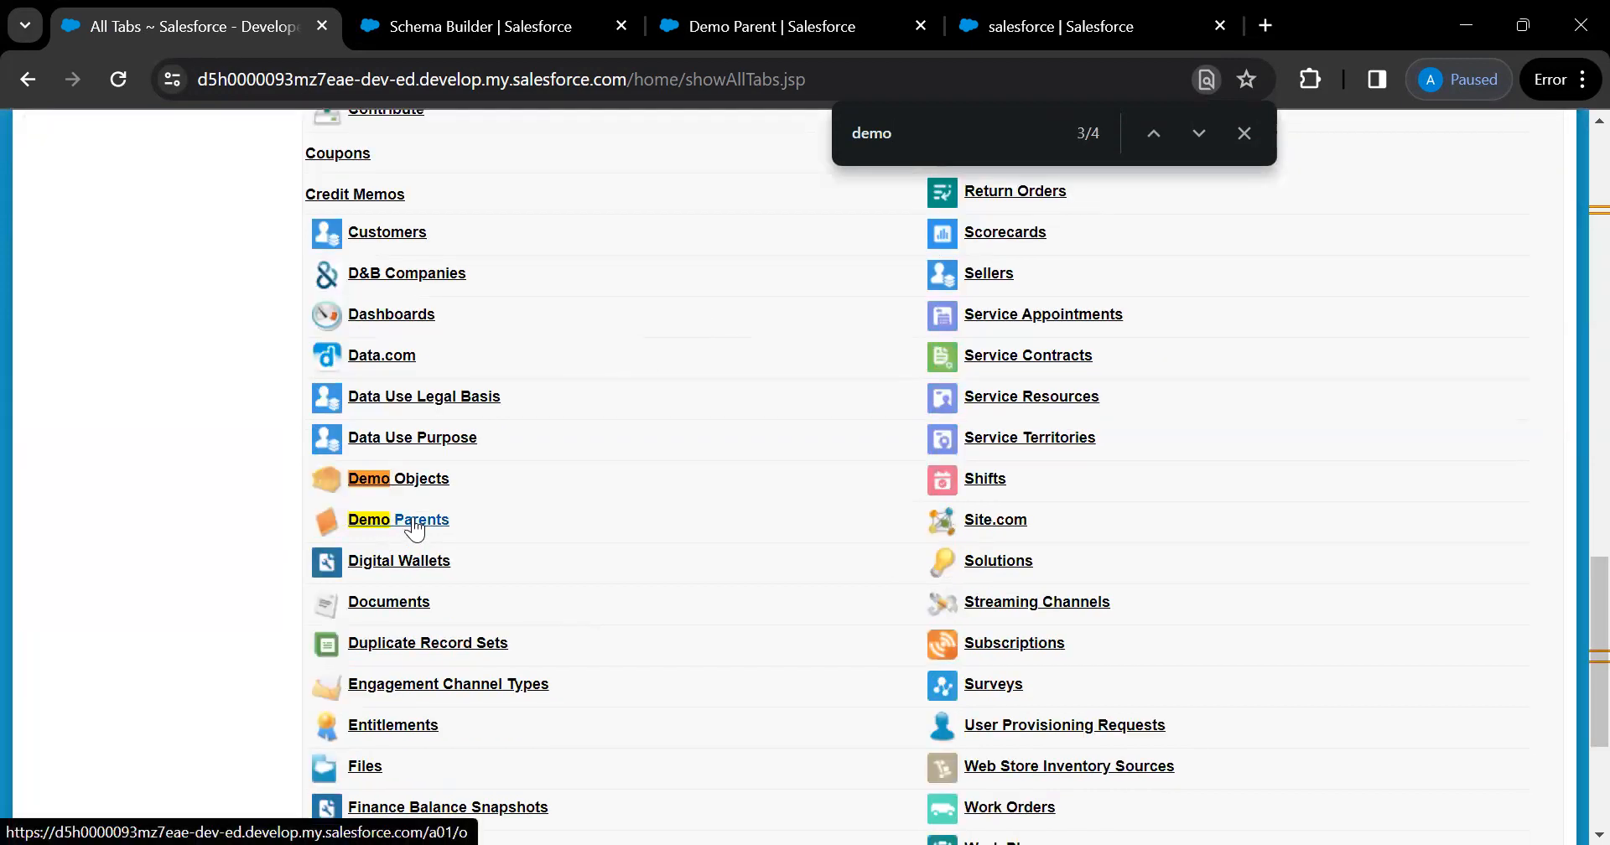
{"action": "left_click", "coordinate": [416, 526]}
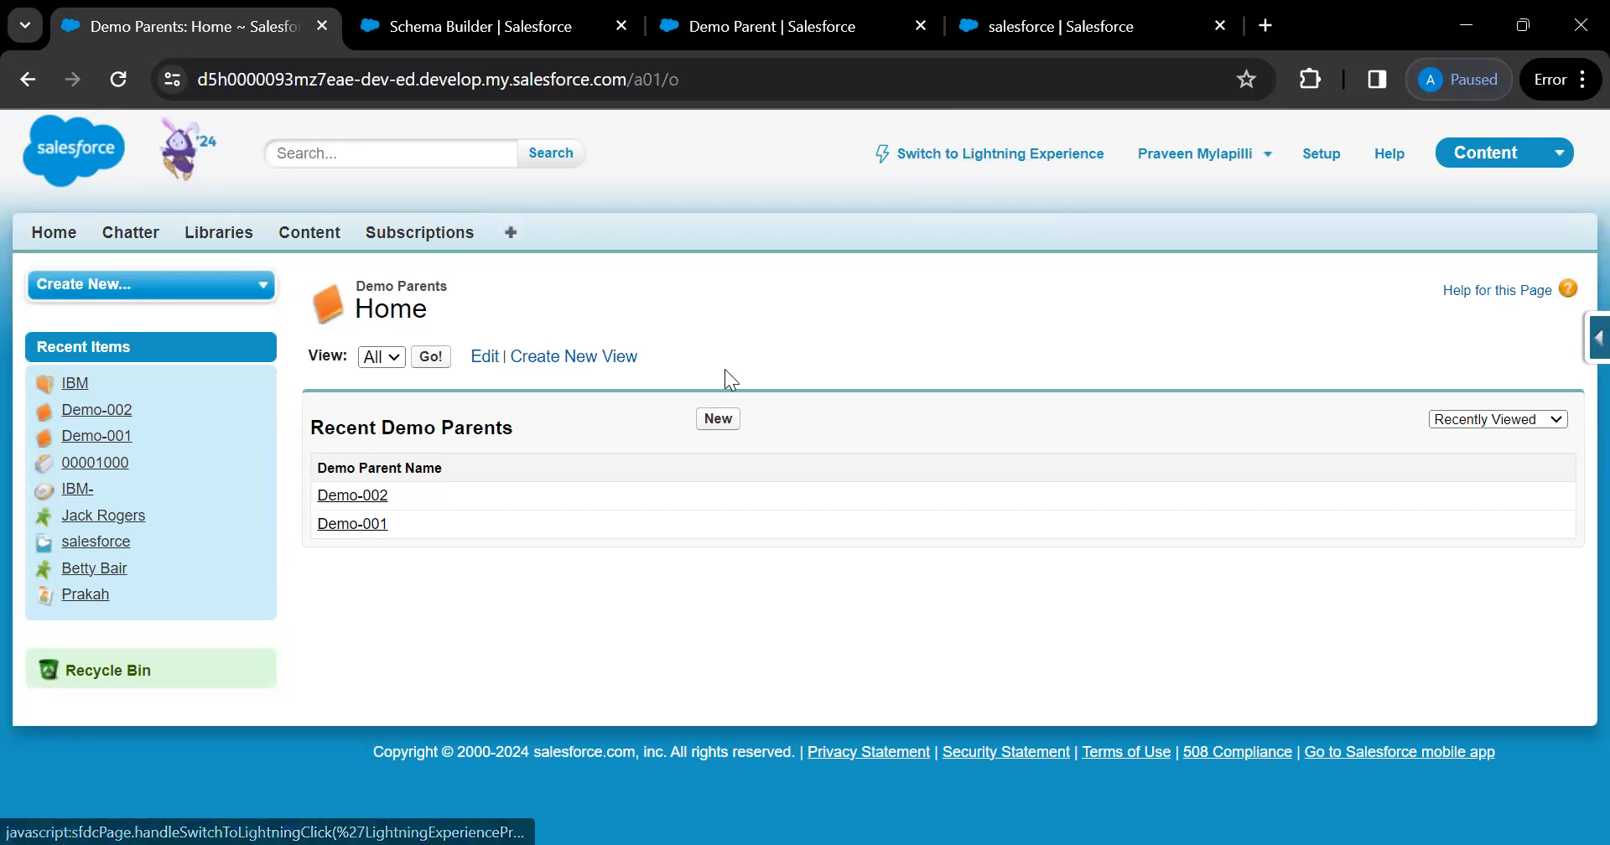
{"action": "left_click", "coordinate": [717, 419]}
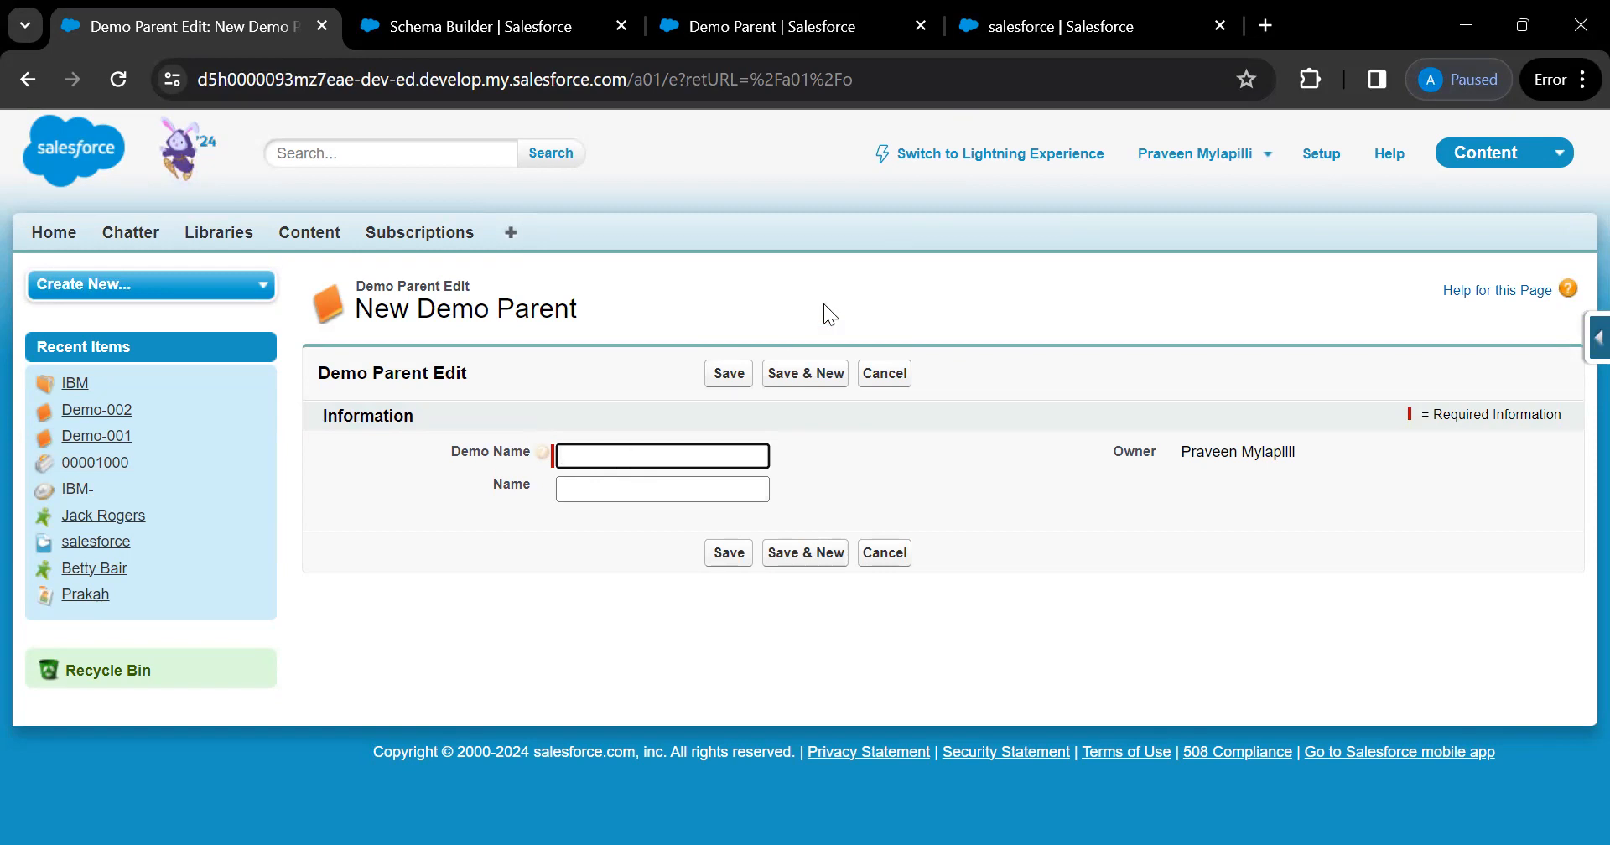
Switch back to Lightning Experience and cancel the unsaved New Demo Parent form
{"action": "left_click", "coordinate": [992, 164]}
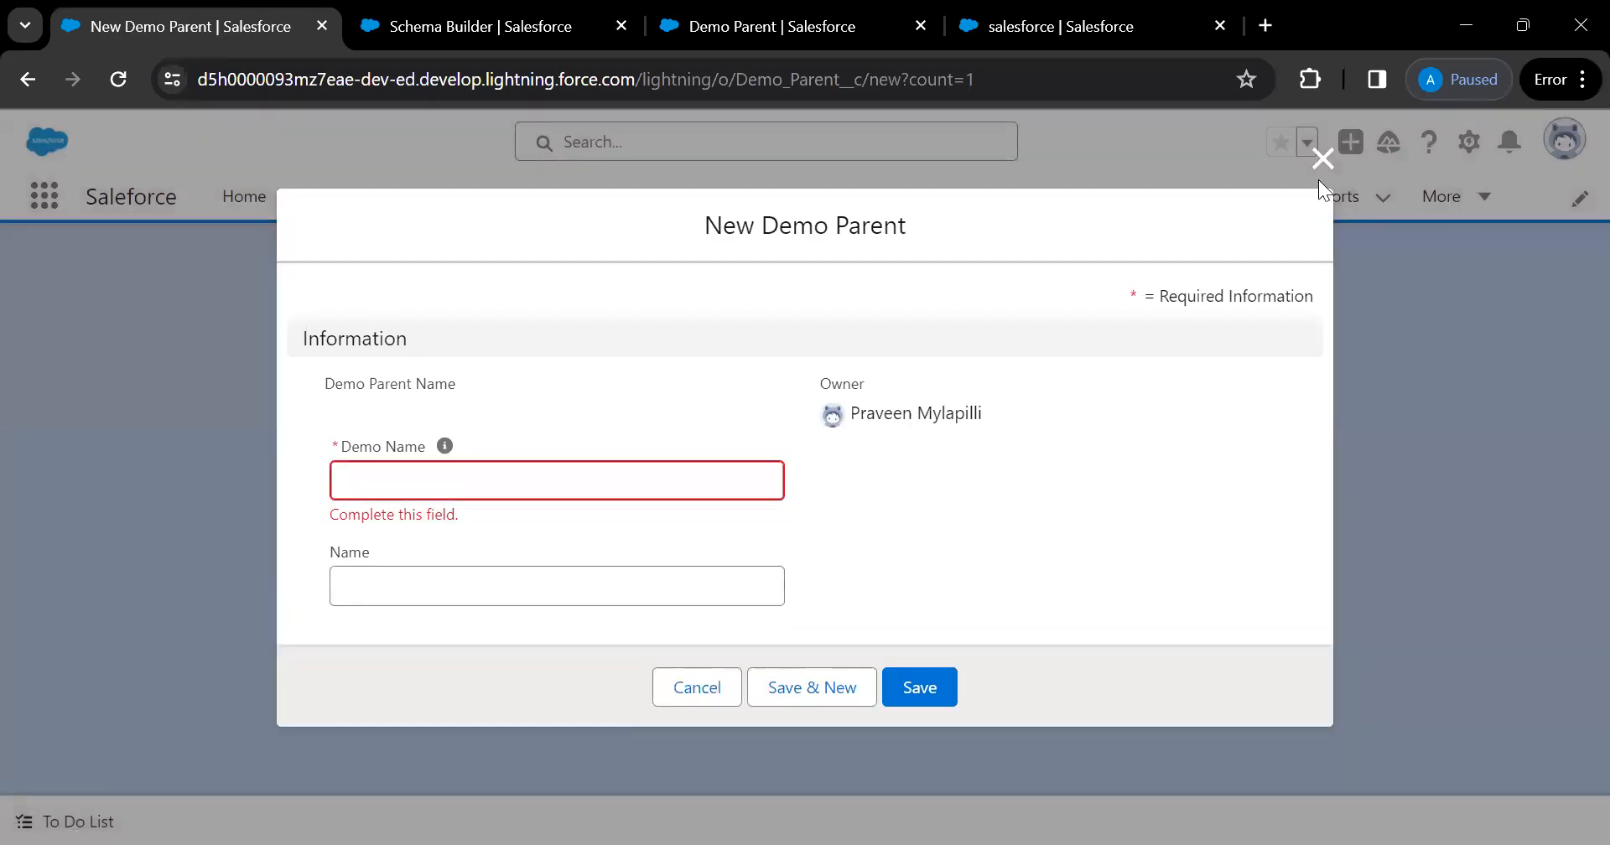
{"action": "left_click", "coordinate": [1321, 160]}
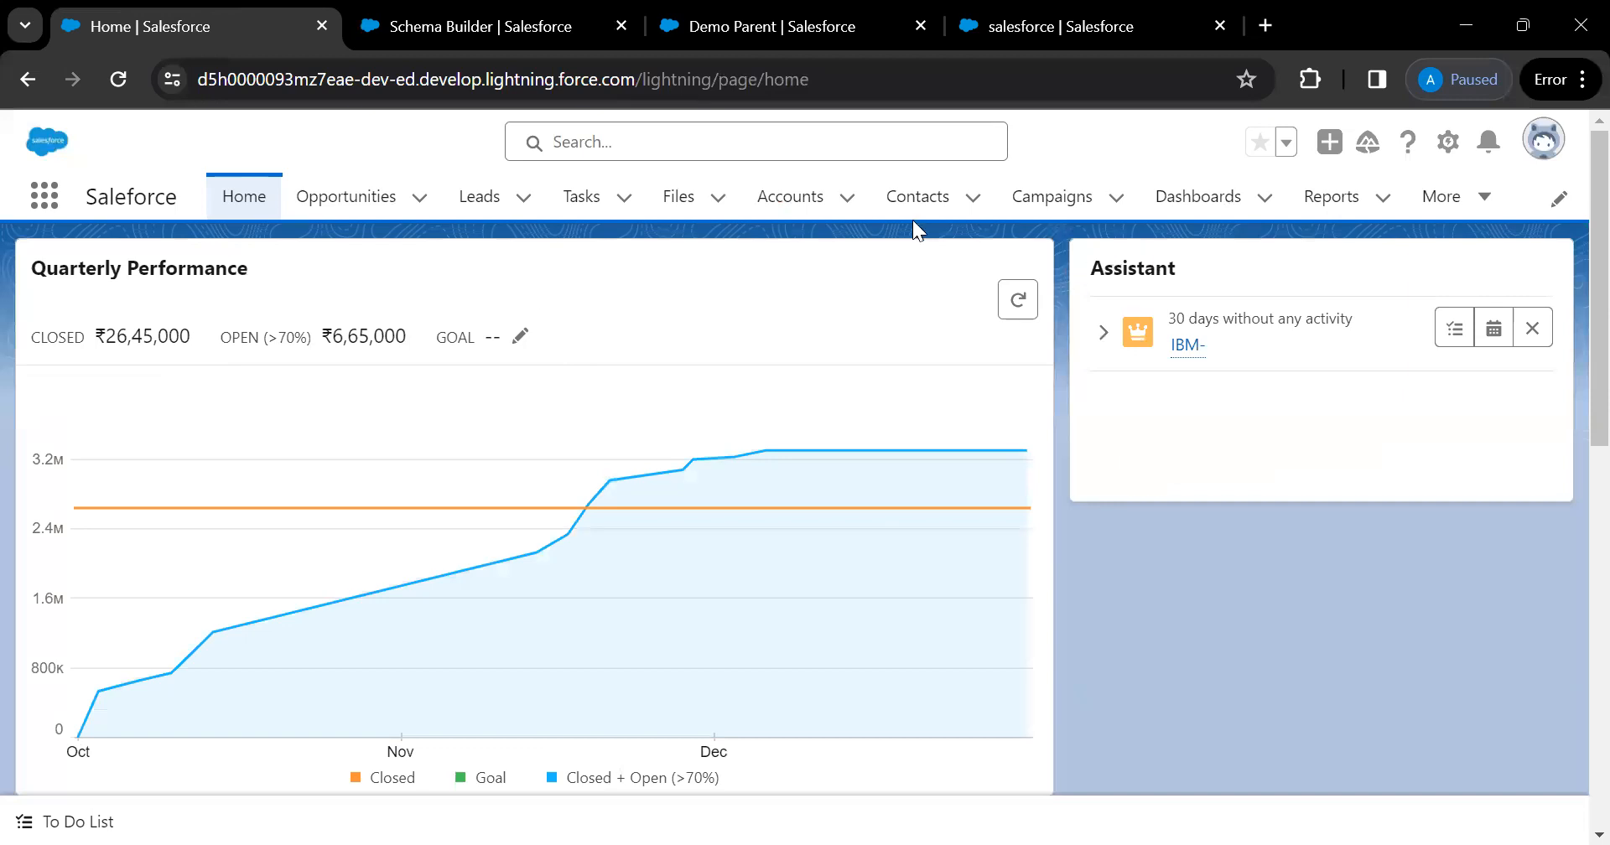
Open Demo Parents via an App Launcher search for 'dem', start a new record, then close it unsaved
{"action": "left_click", "coordinate": [44, 195]}
{"action": "type", "text": "dem"}
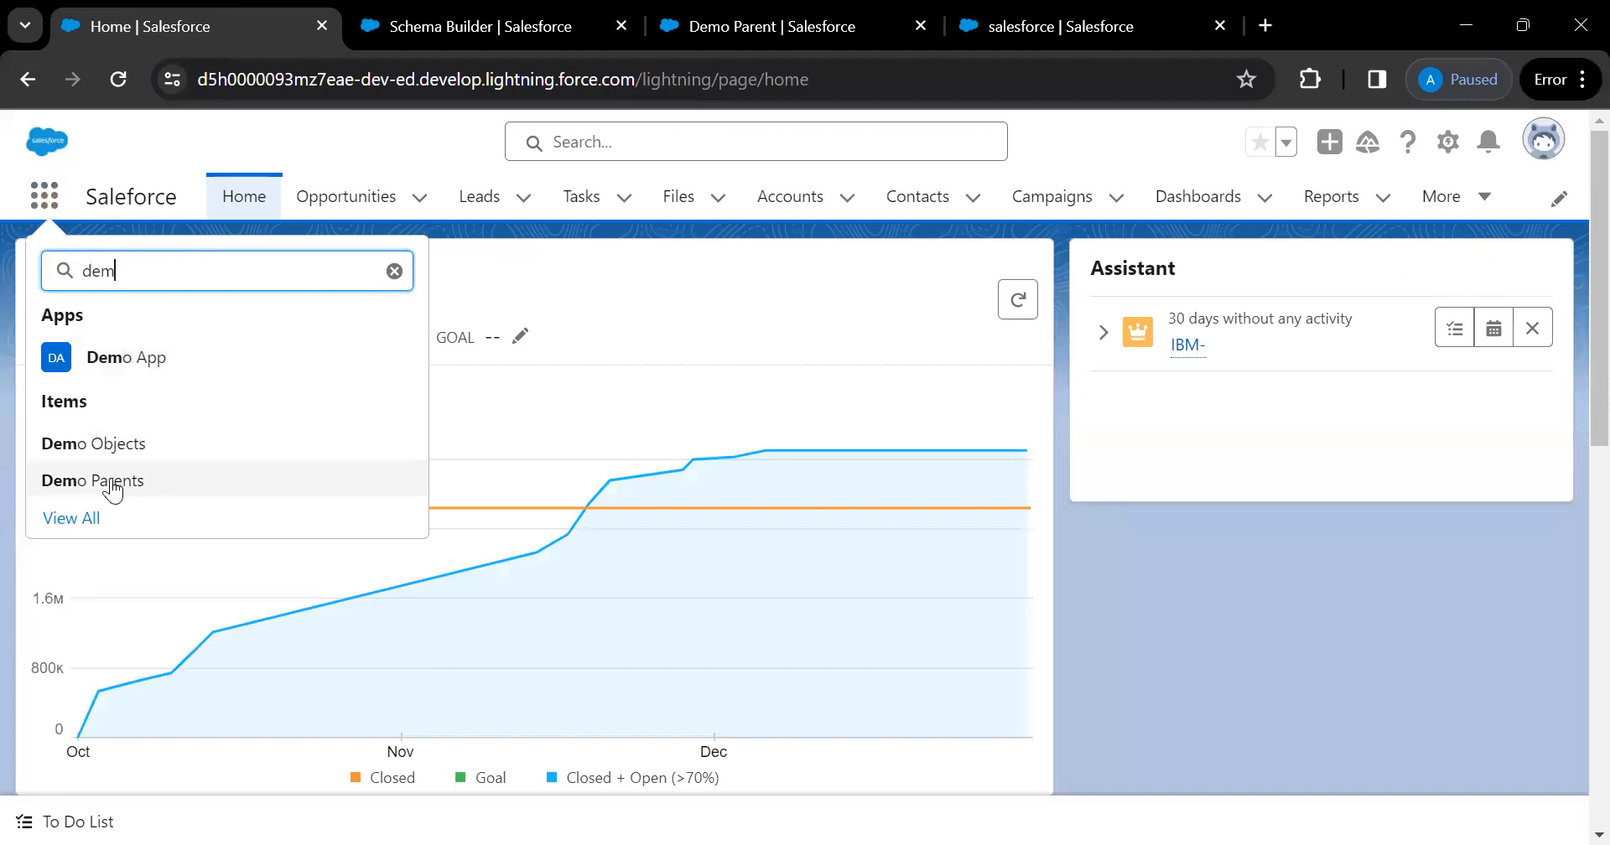
{"action": "left_click", "coordinate": [112, 483]}
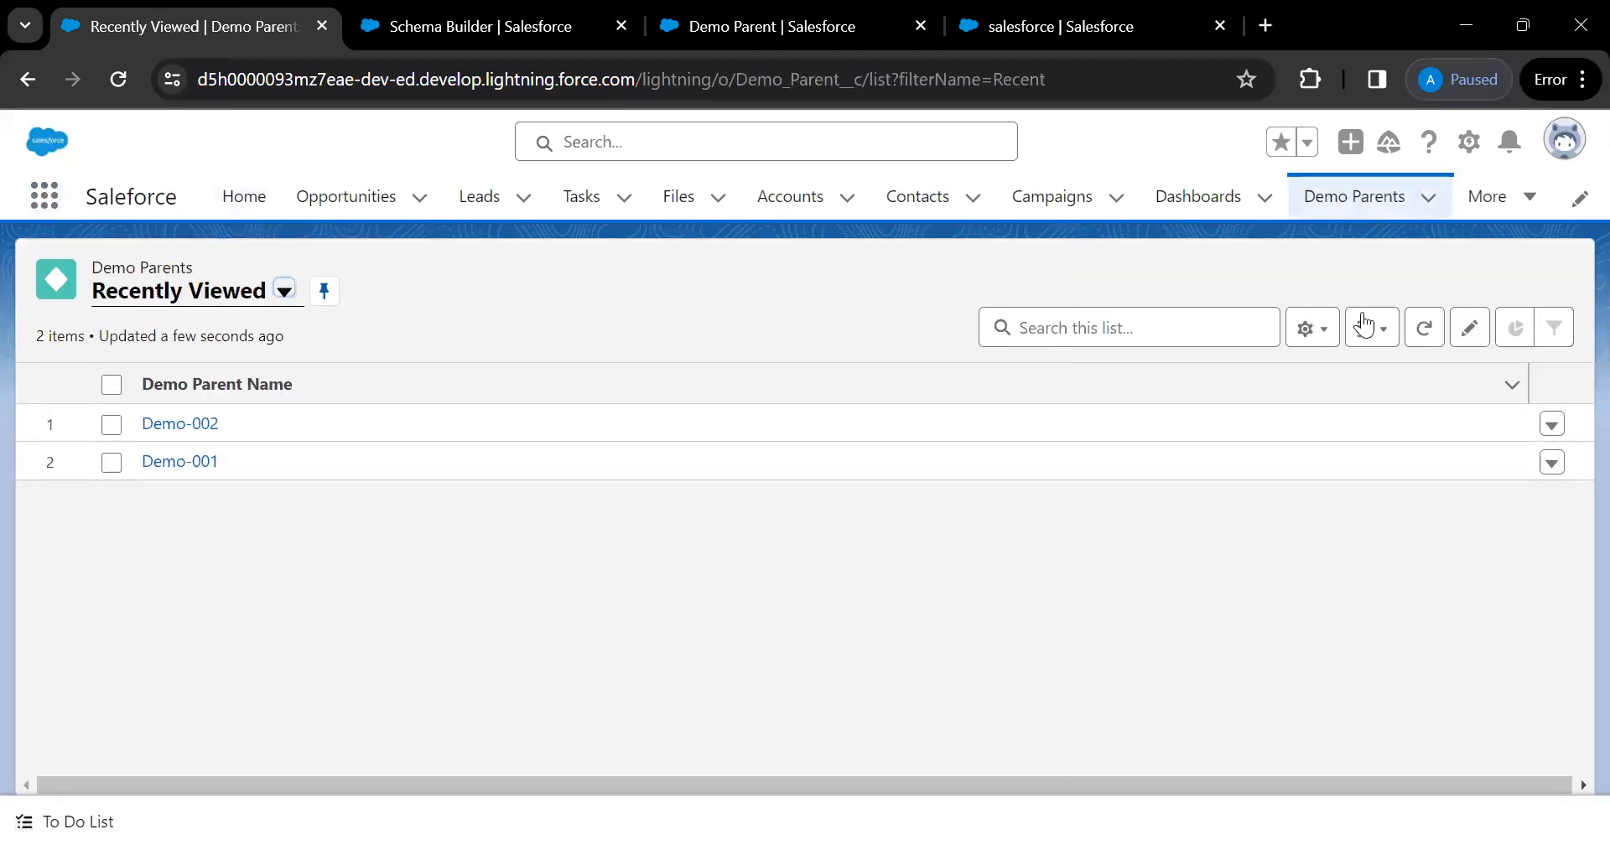
{"action": "left_click", "coordinate": [1299, 273]}
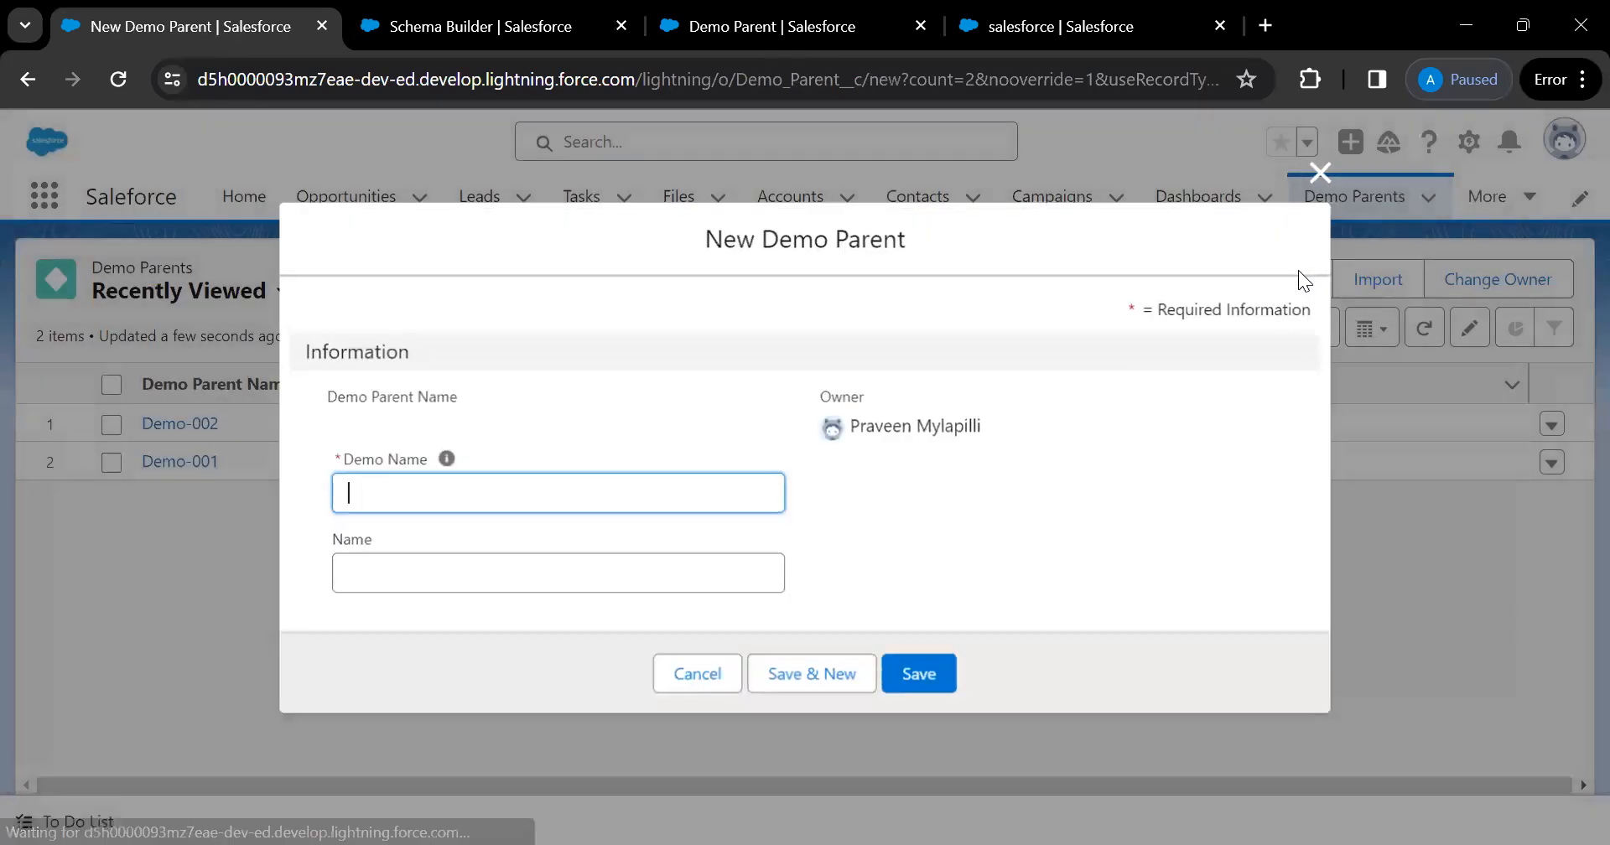
{"action": "left_click", "coordinate": [428, 602]}
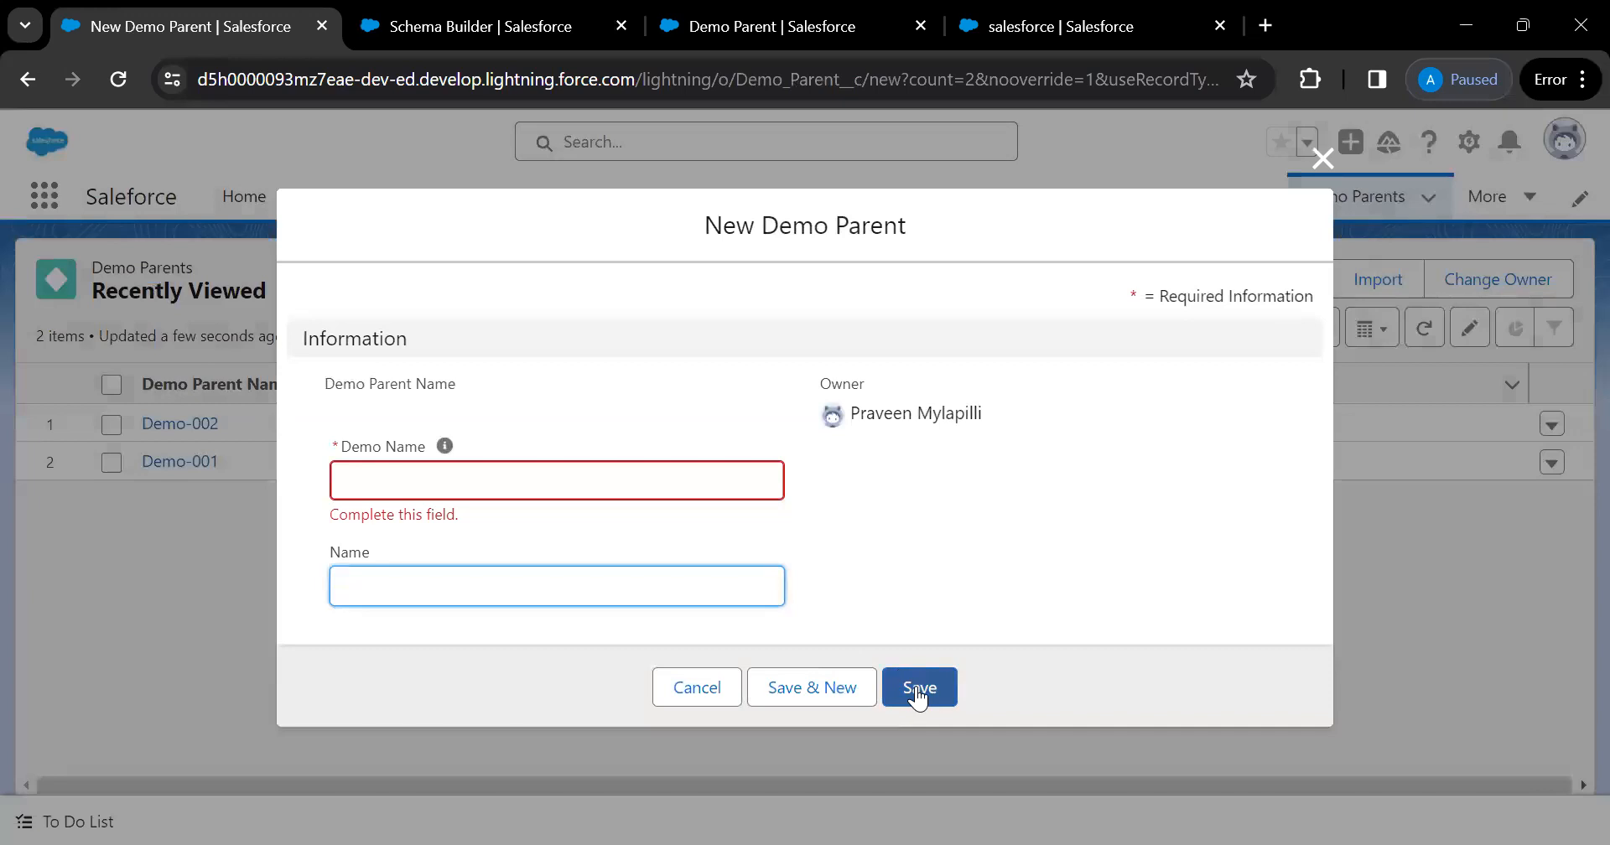
{"action": "left_click", "coordinate": [1314, 161]}
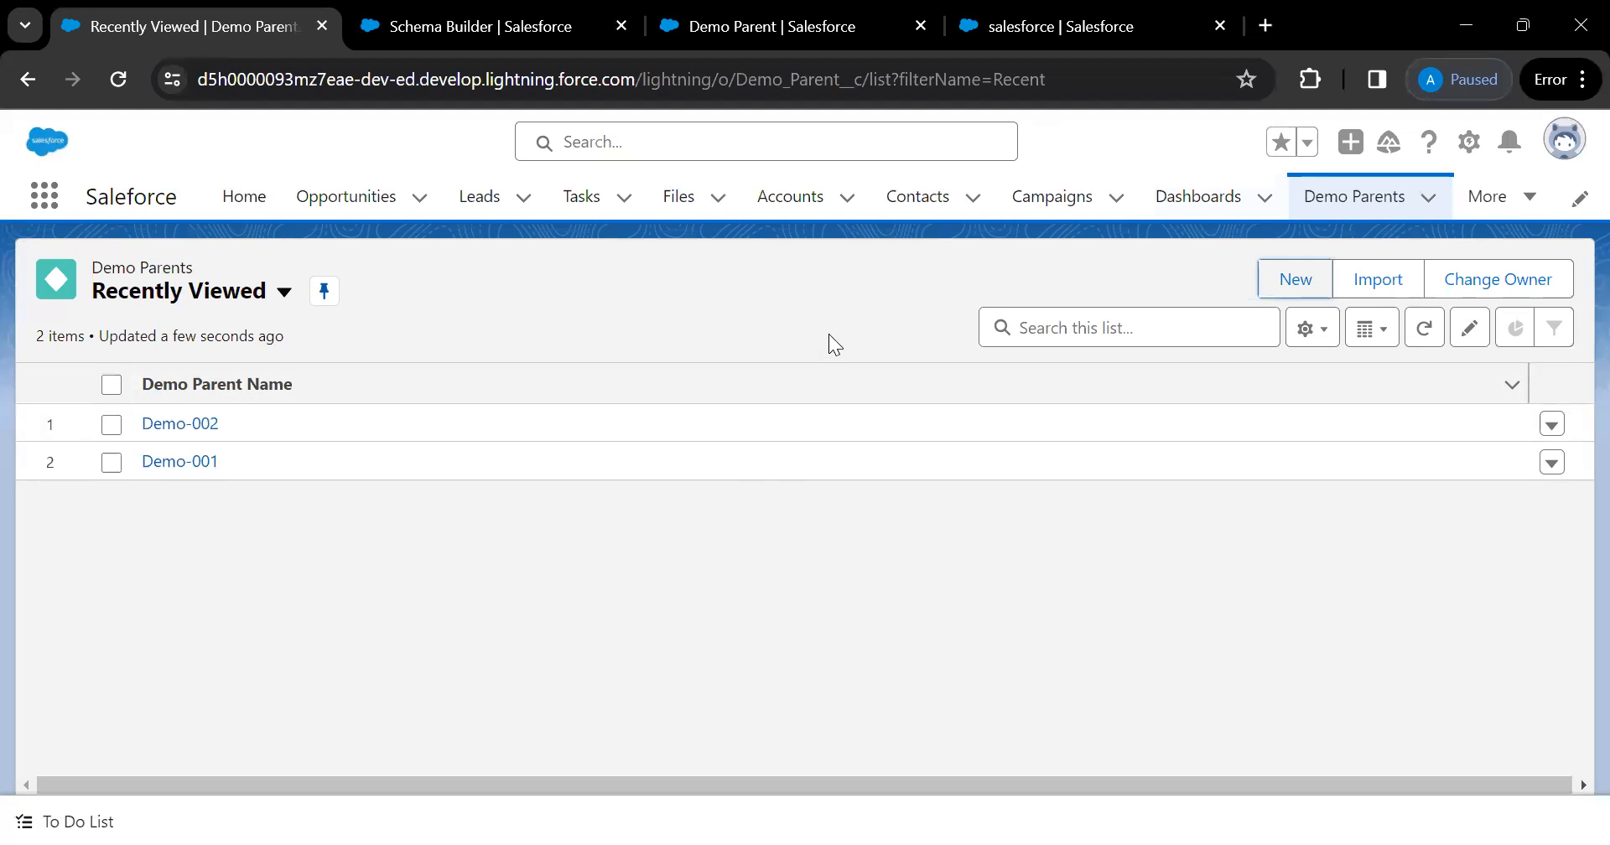
In Schema Builder, select all objects, pan the diagram, then clear all objects from the canvas
{"action": "left_click", "coordinate": [511, 27]}
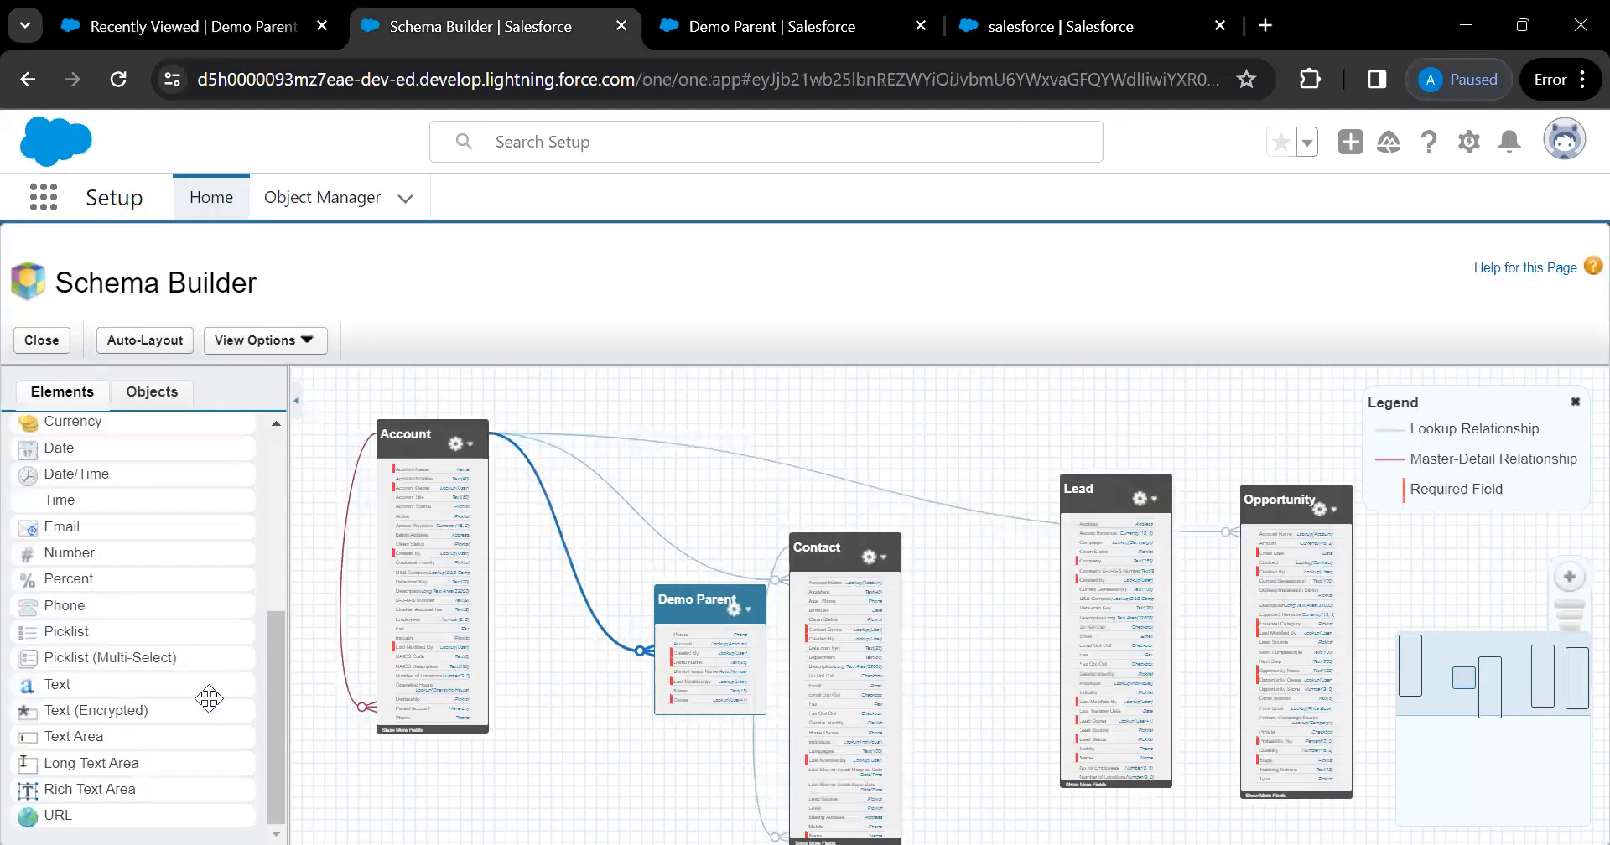
{"action": "left_click_drag", "start_coordinate": [273, 694], "coordinate": [283, 506]}
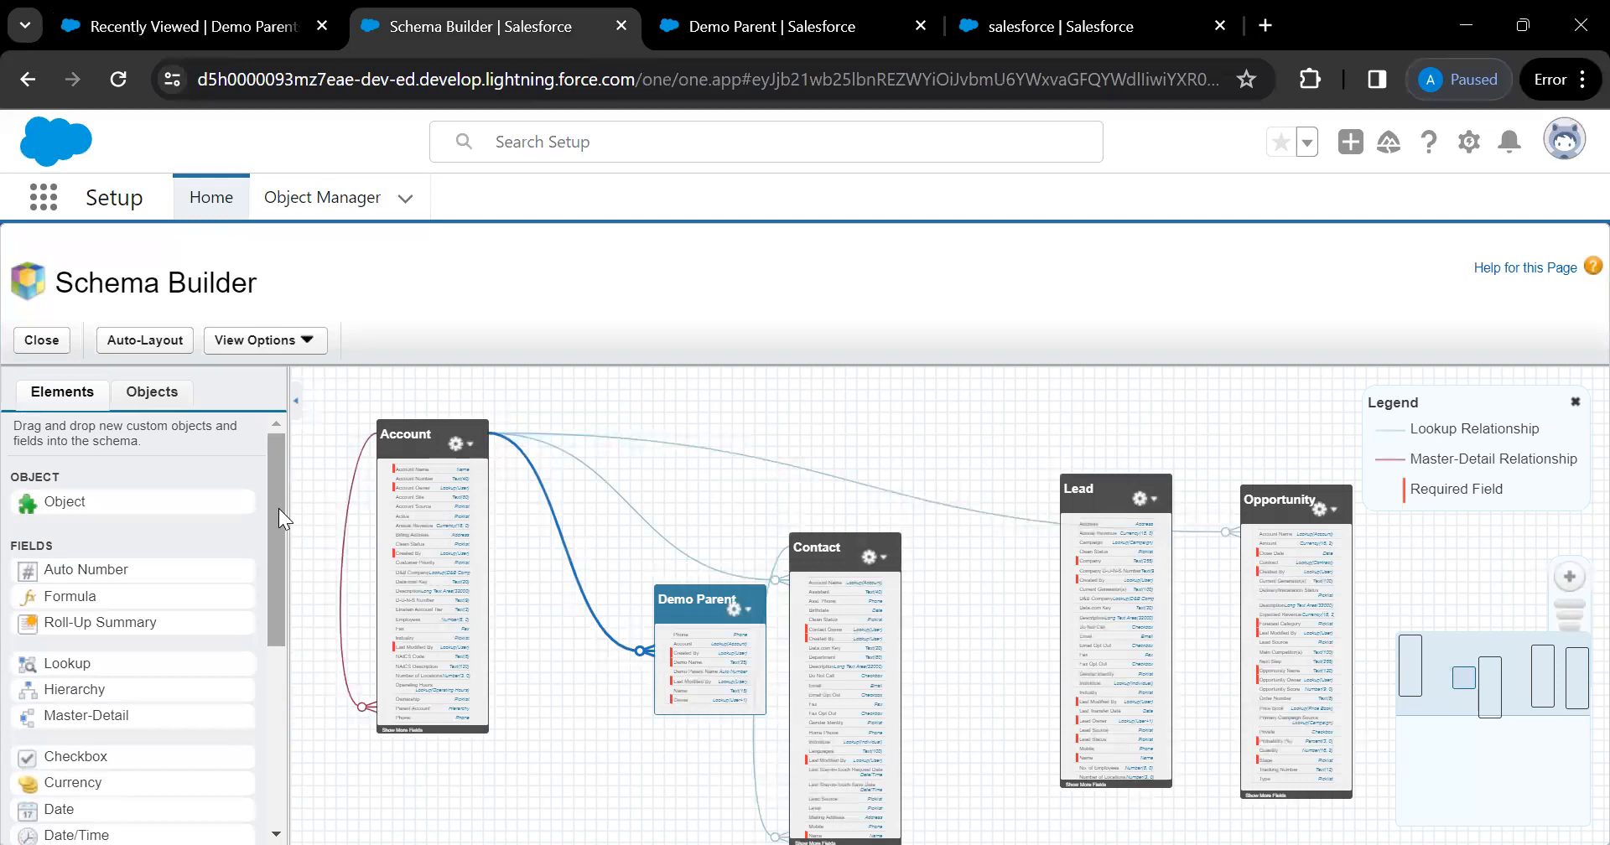
{"action": "left_click", "coordinate": [144, 403]}
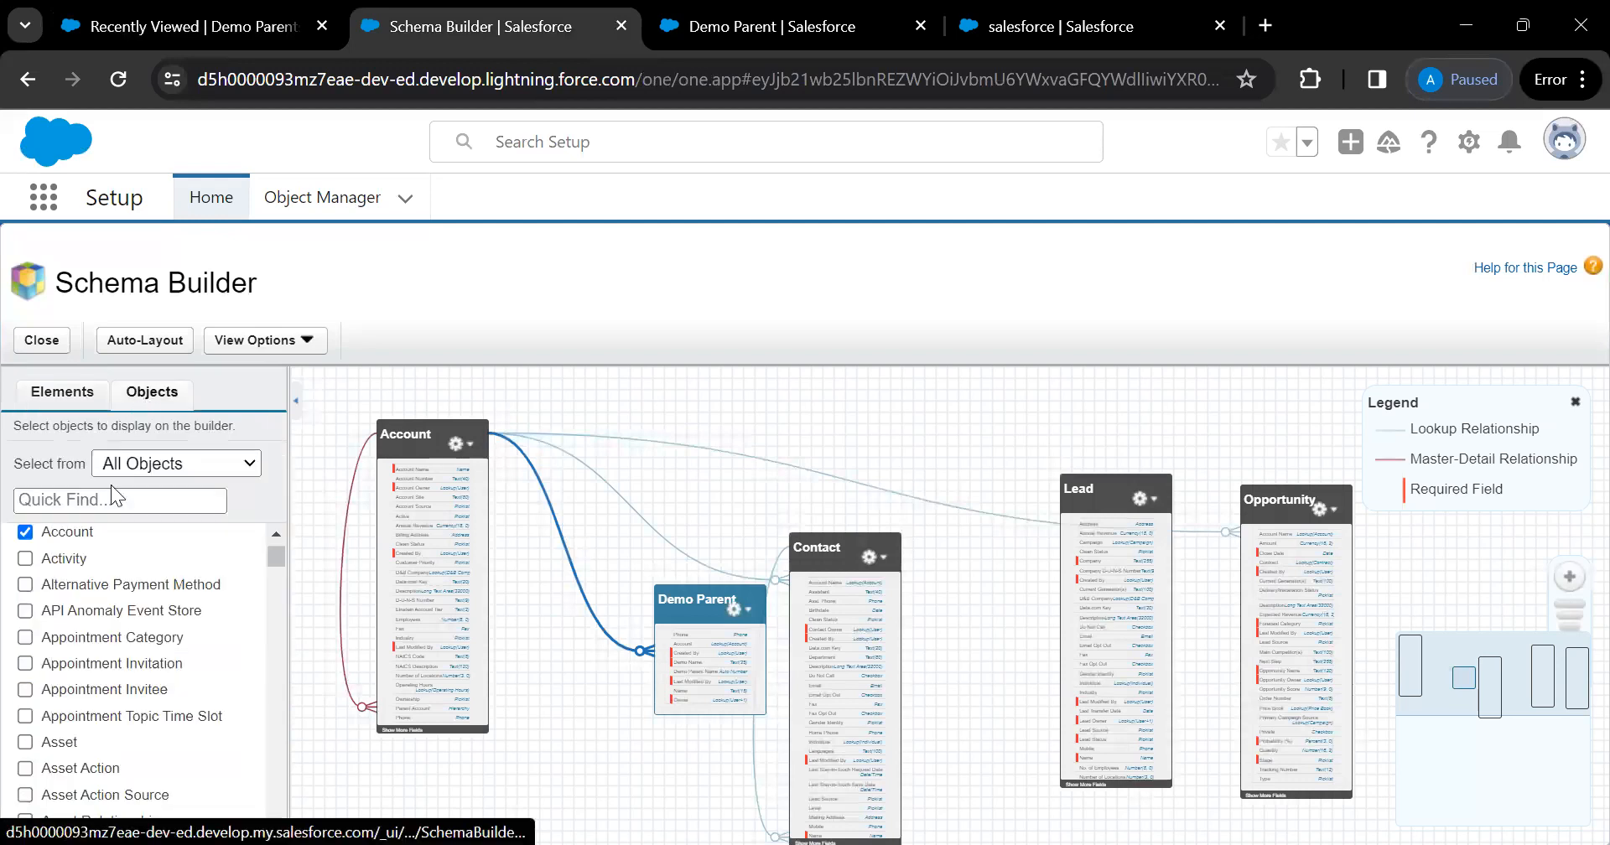
{"action": "scroll", "coordinate": [28, 584], "scroll_direction": "up", "scroll_amount": 1}
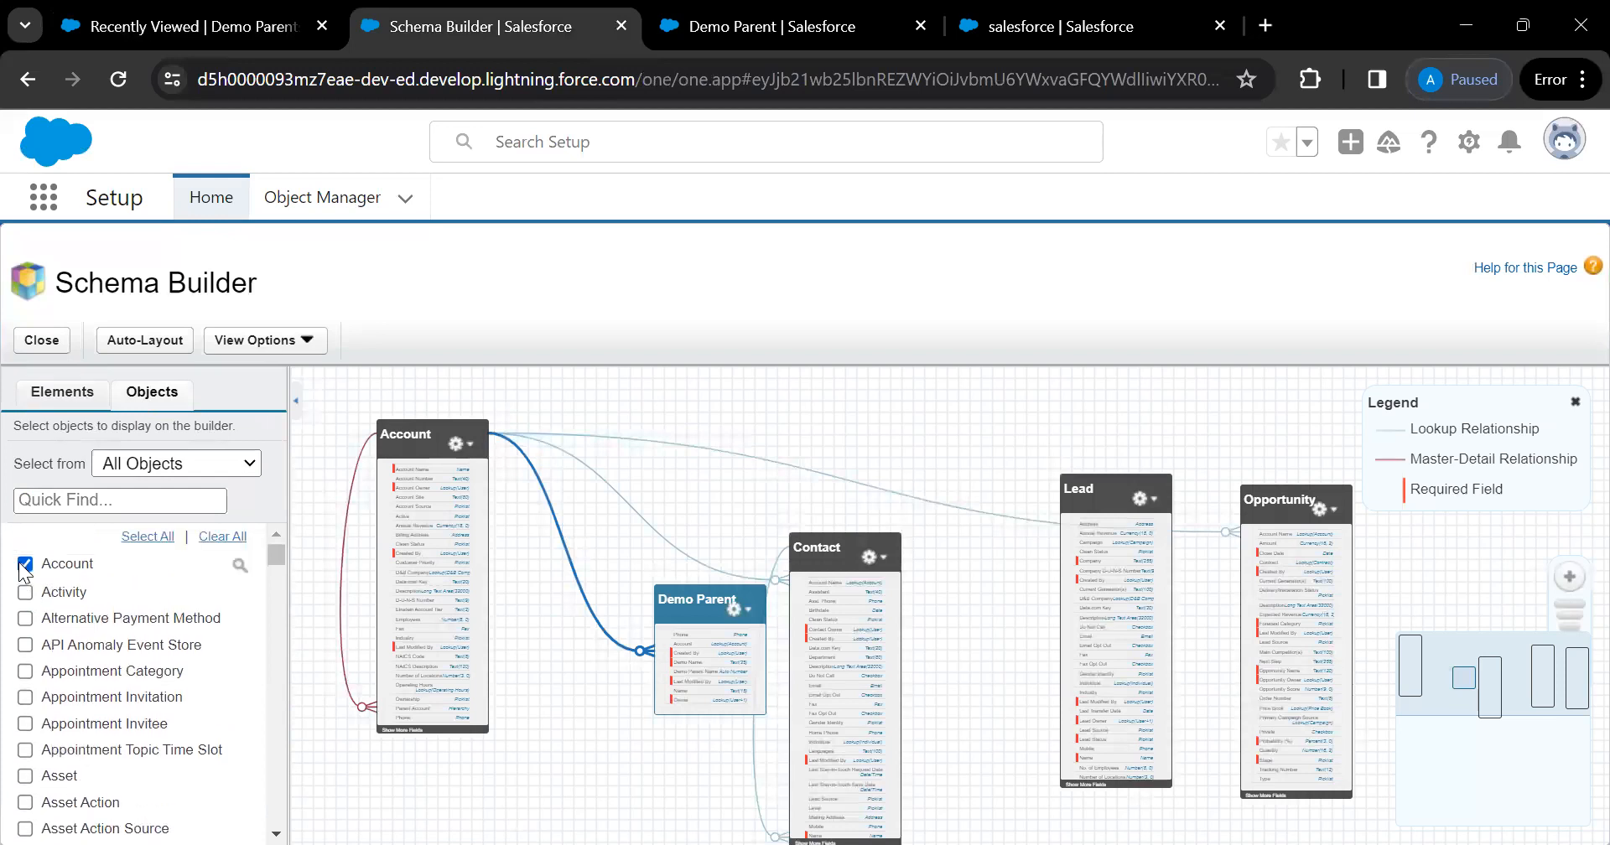
{"action": "left_click", "coordinate": [148, 536]}
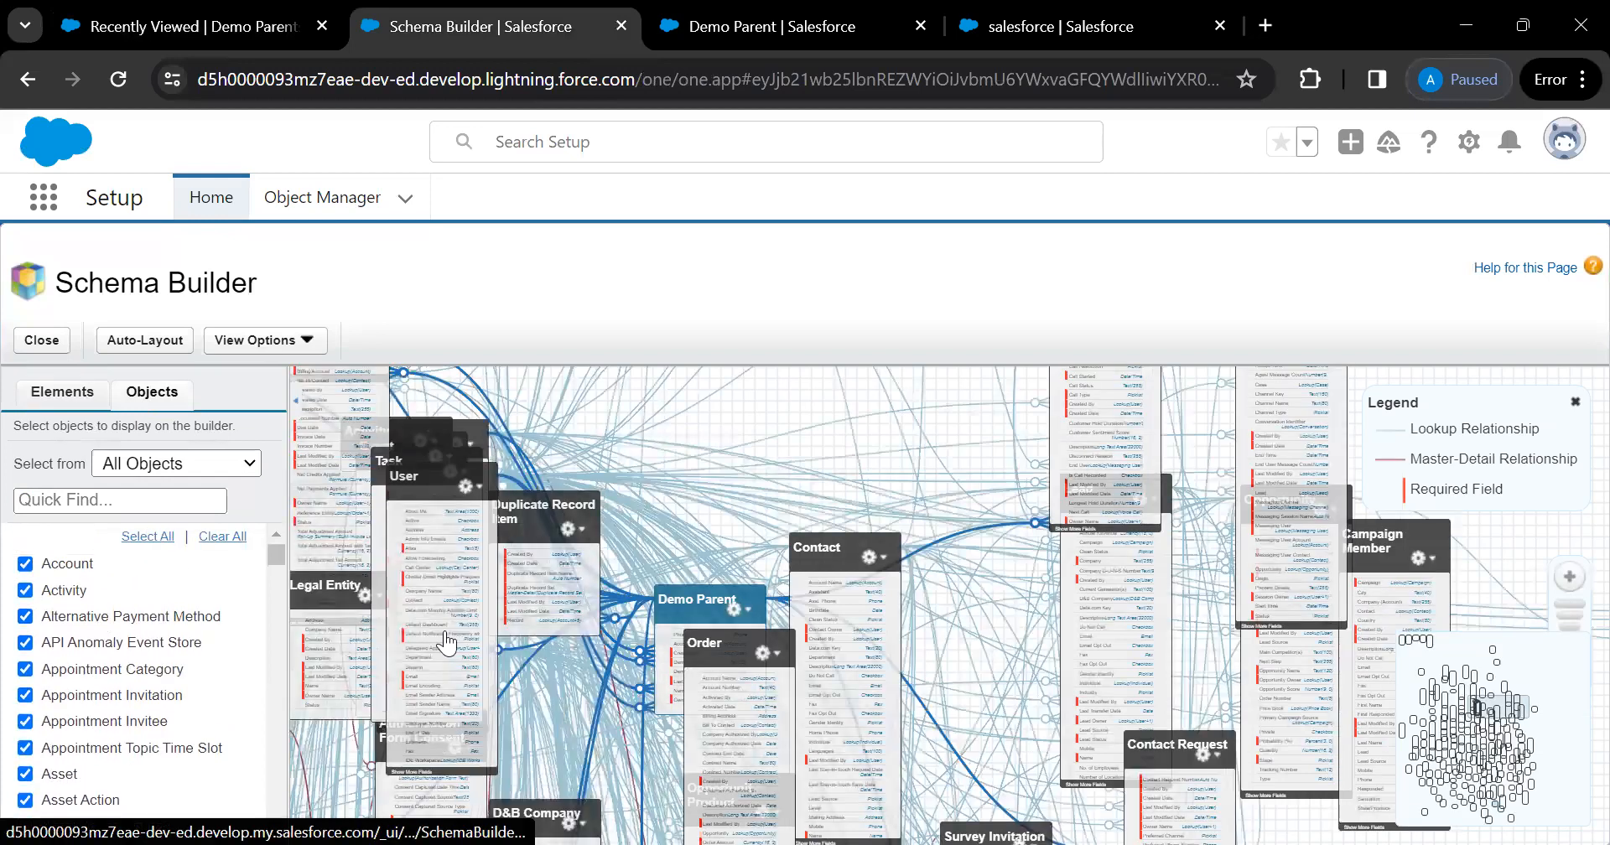
{"action": "left_click_drag", "start_coordinate": [668, 454], "coordinate": [860, 475]}
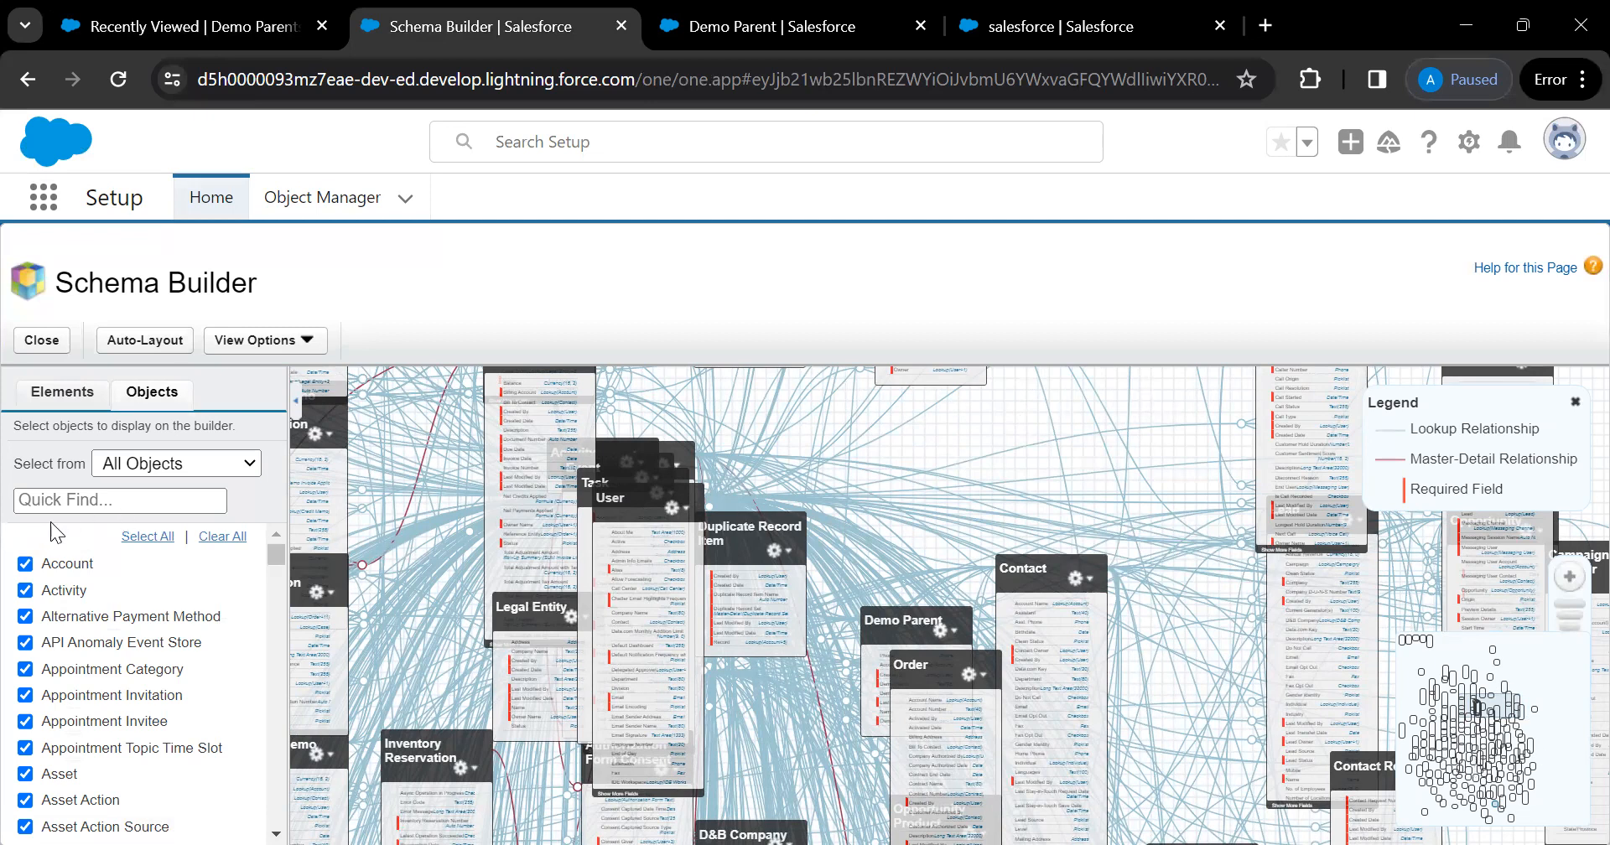
{"action": "left_click", "coordinate": [222, 538]}
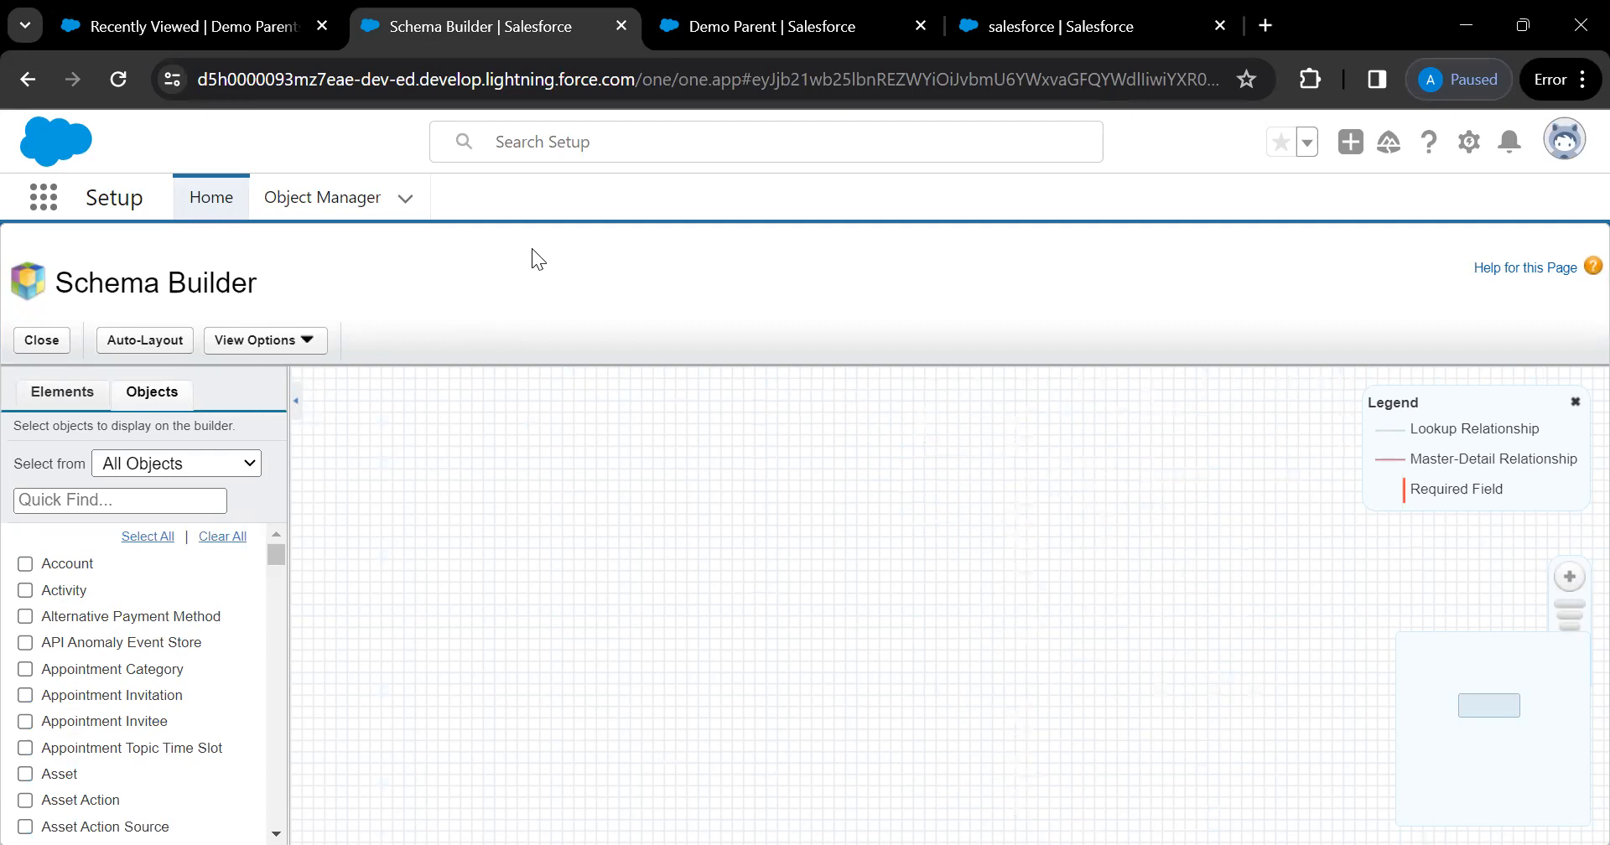
{"action": "left_click", "coordinate": [741, 33]}
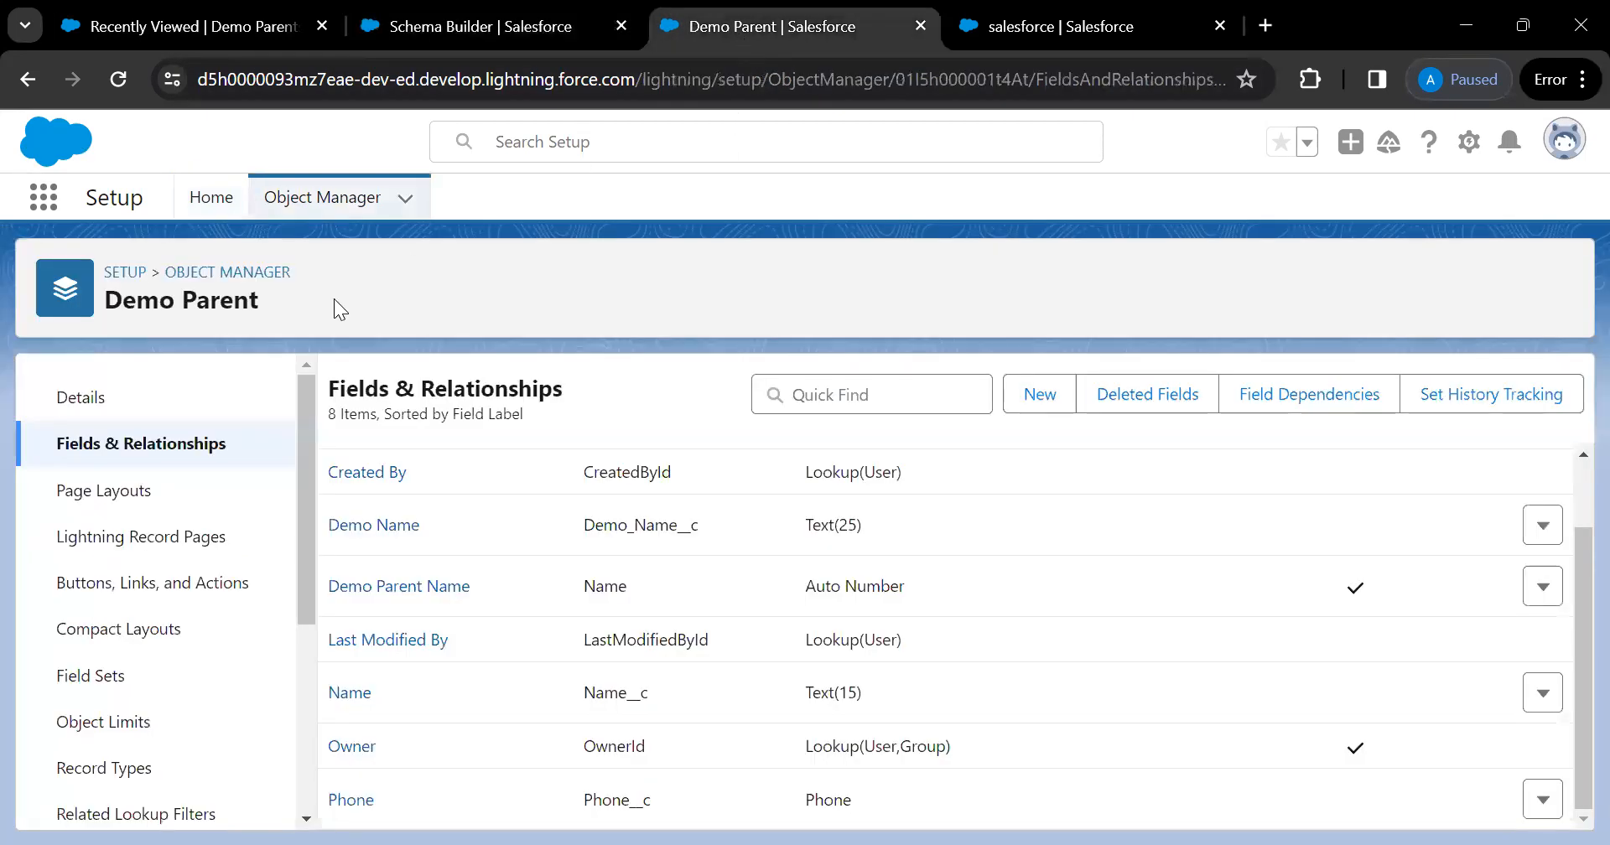
From Demo Parent's Fields & Relationships, start a new custom field and browse the data type options
{"action": "left_click", "coordinate": [131, 453]}
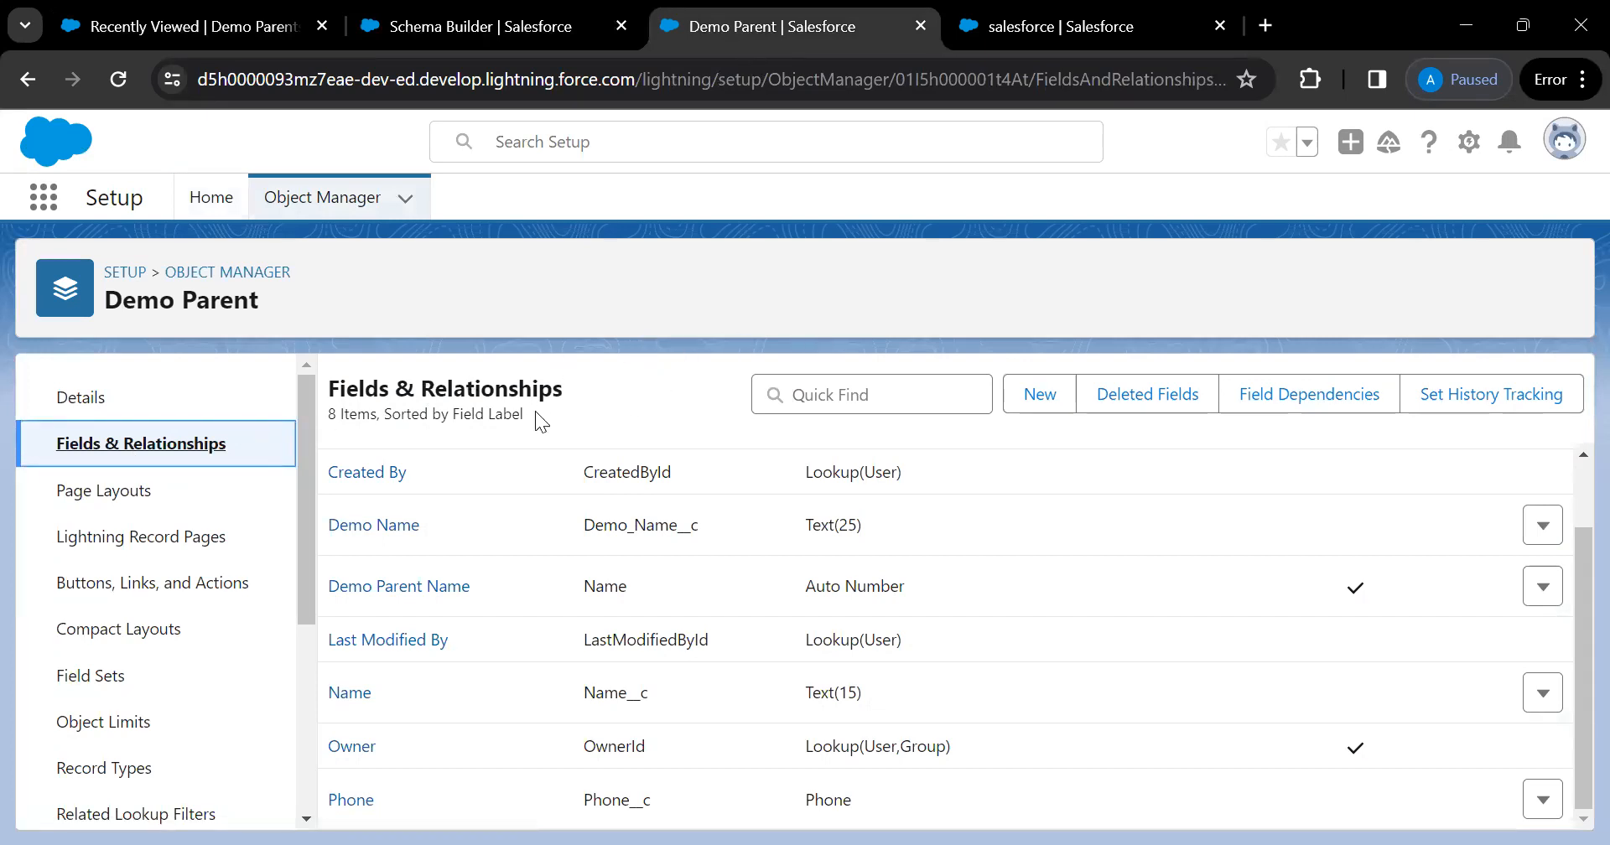
{"action": "left_click", "coordinate": [1031, 399]}
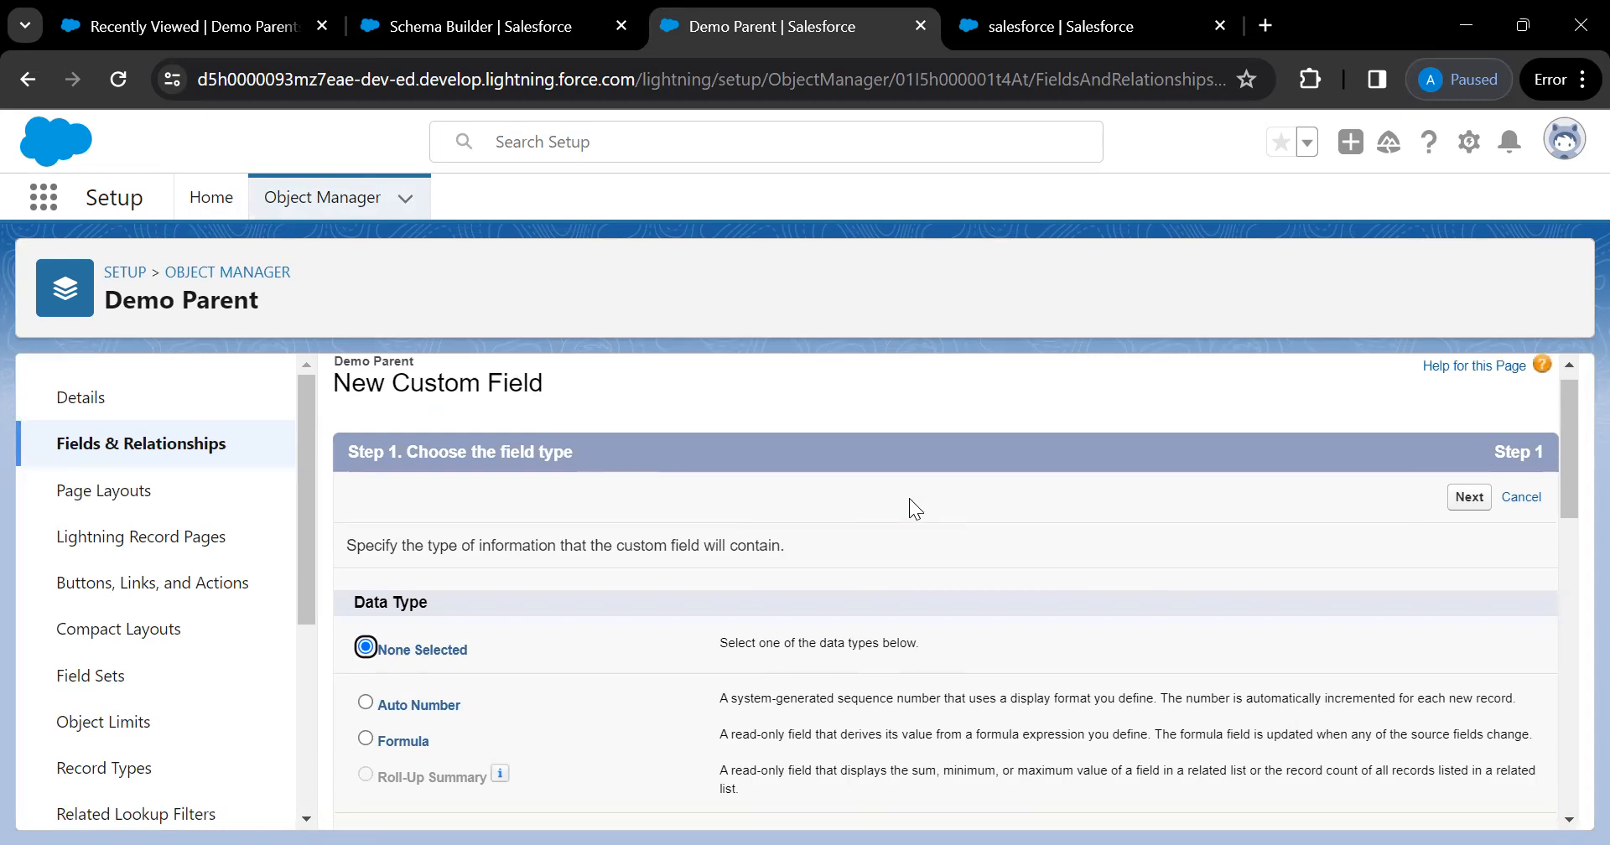
{"action": "scroll", "coordinate": [909, 498], "scroll_direction": "down", "scroll_amount": 1}
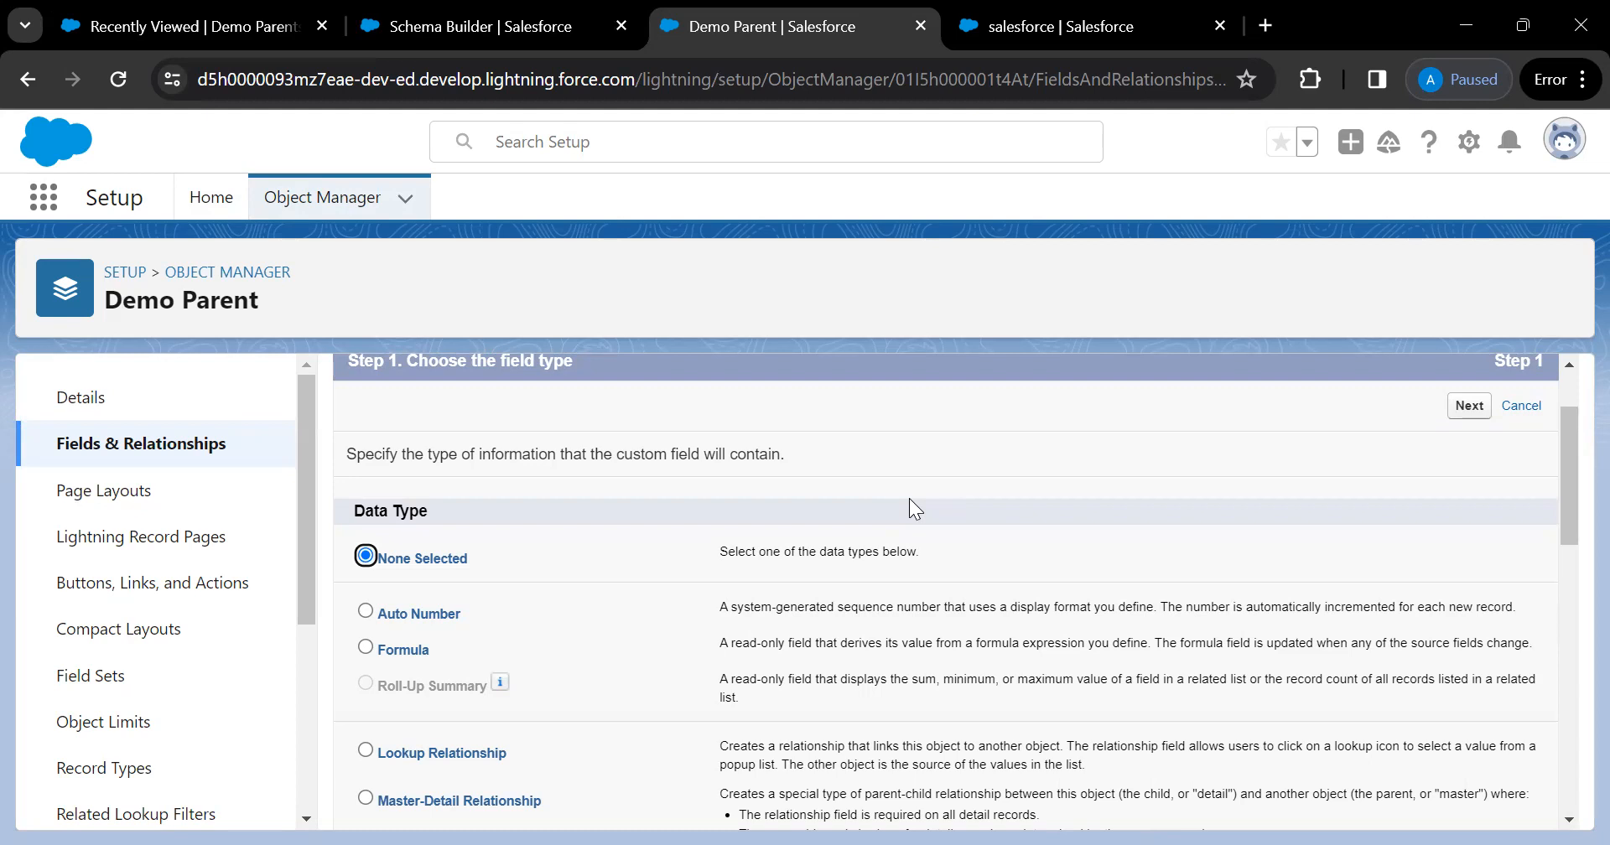
{"action": "scroll", "coordinate": [909, 509], "scroll_direction": "down", "scroll_amount": 1}
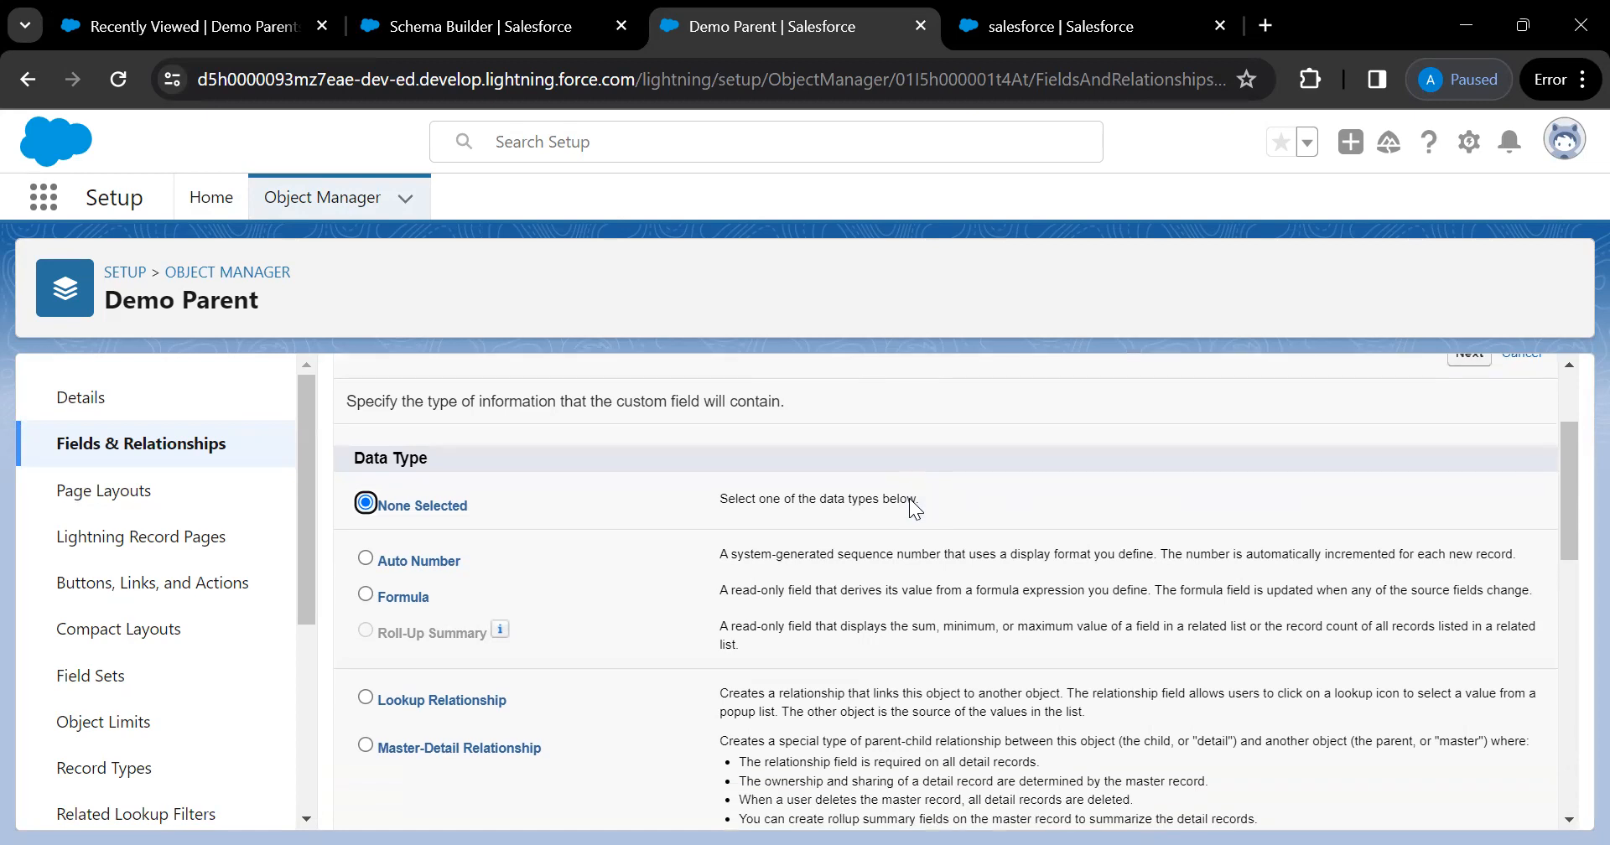
{"action": "scroll", "coordinate": [914, 509], "scroll_direction": "down", "scroll_amount": 1}
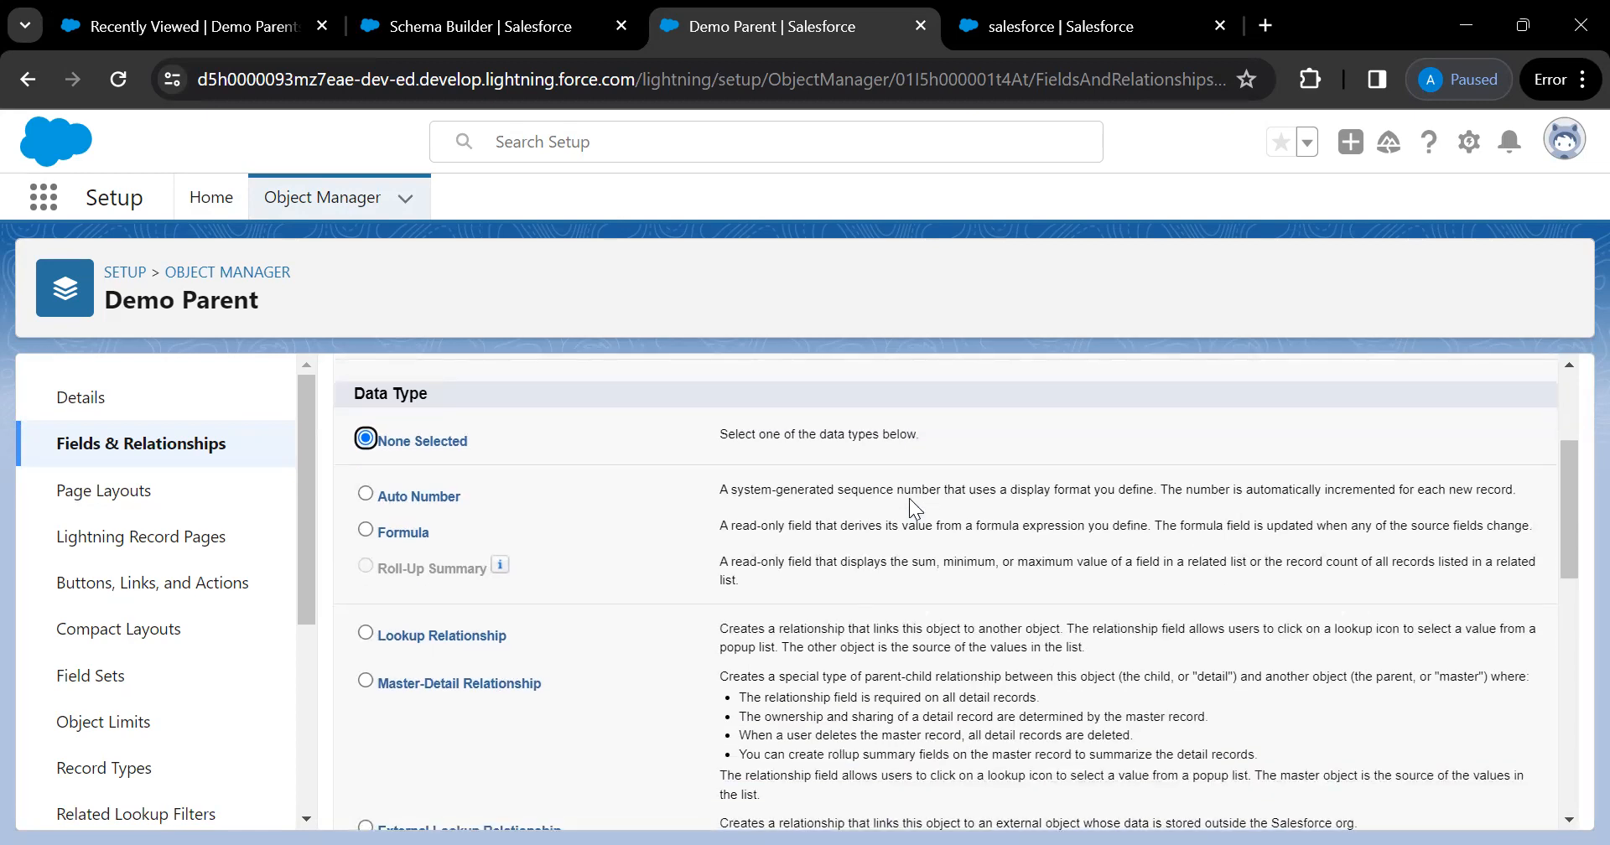
{"action": "scroll", "coordinate": [914, 509], "scroll_direction": "down", "scroll_amount": 1}
{"action": "scroll", "coordinate": [647, 520], "scroll_direction": "up", "scroll_amount": 1}
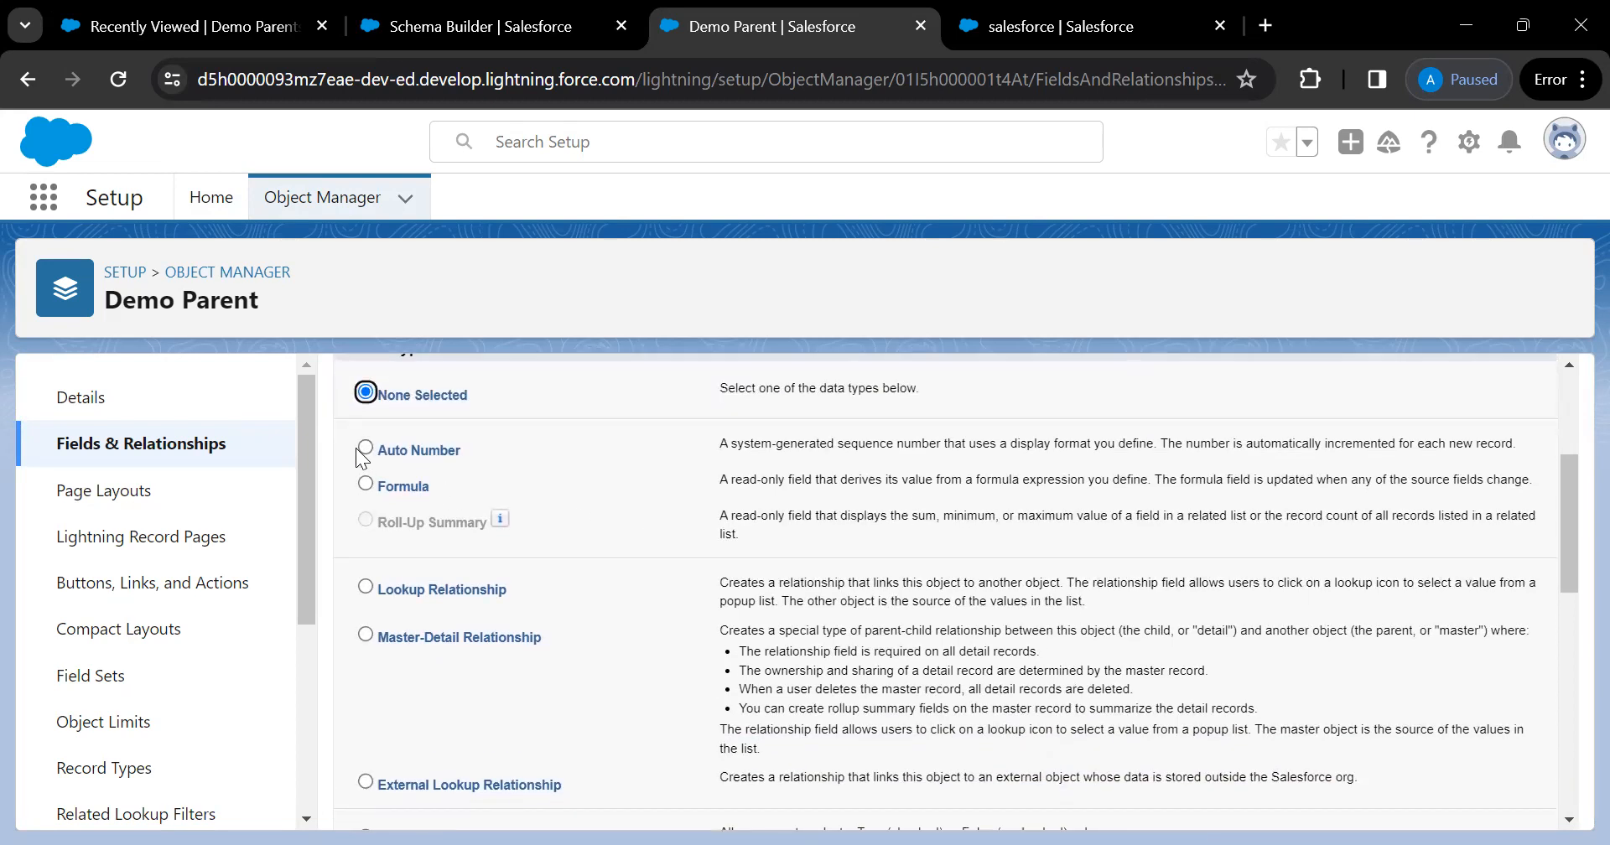
{"action": "scroll", "coordinate": [590, 440], "scroll_direction": "up", "scroll_amount": 4}
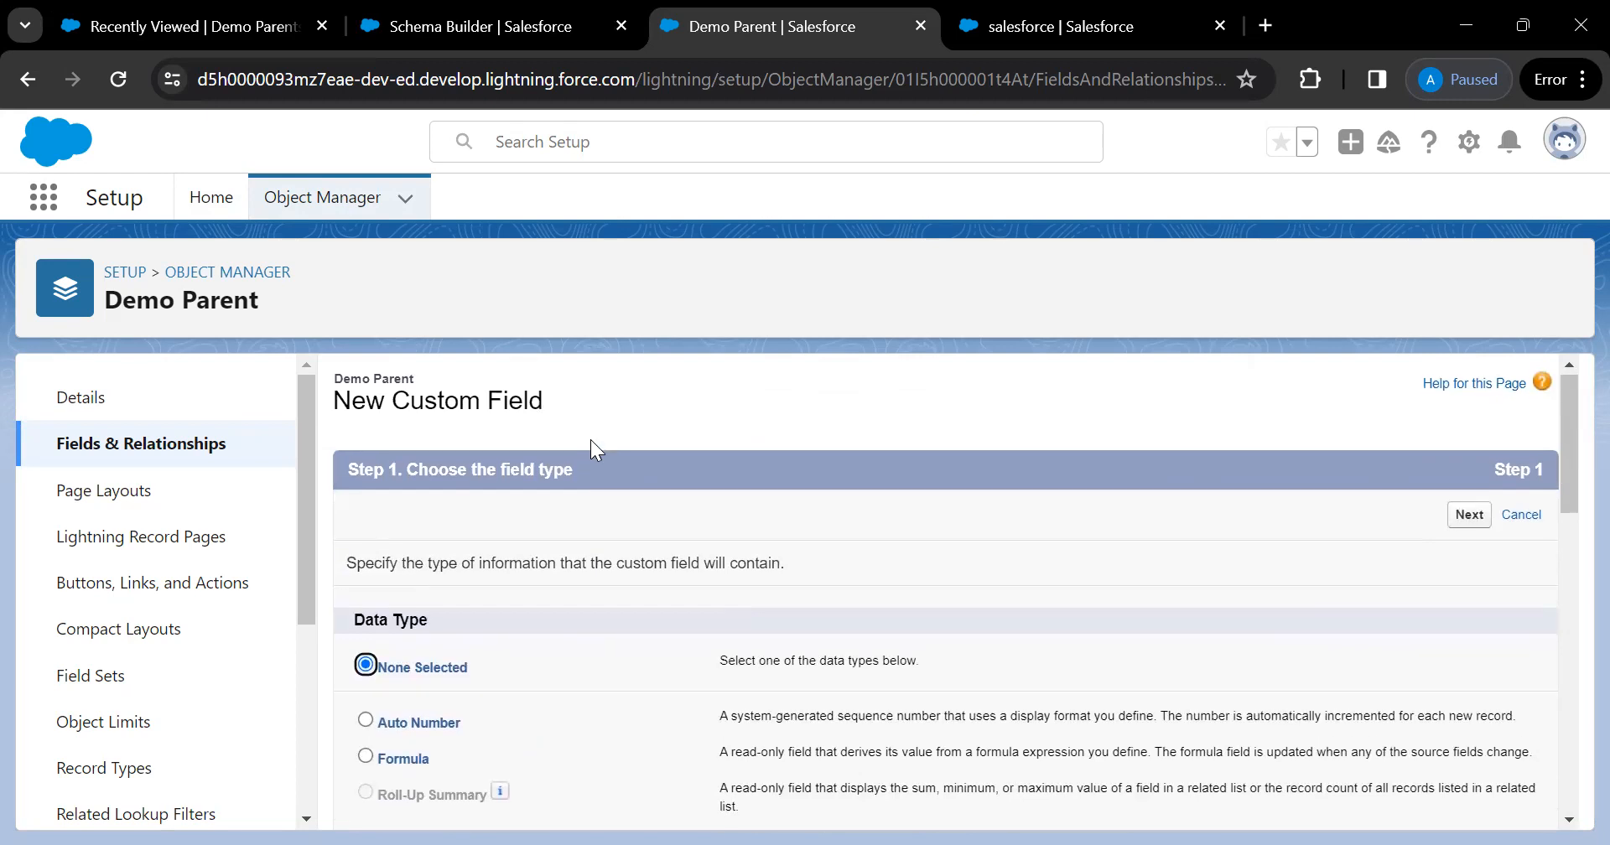
{"action": "scroll", "coordinate": [591, 440], "scroll_direction": "down", "scroll_amount": 2}
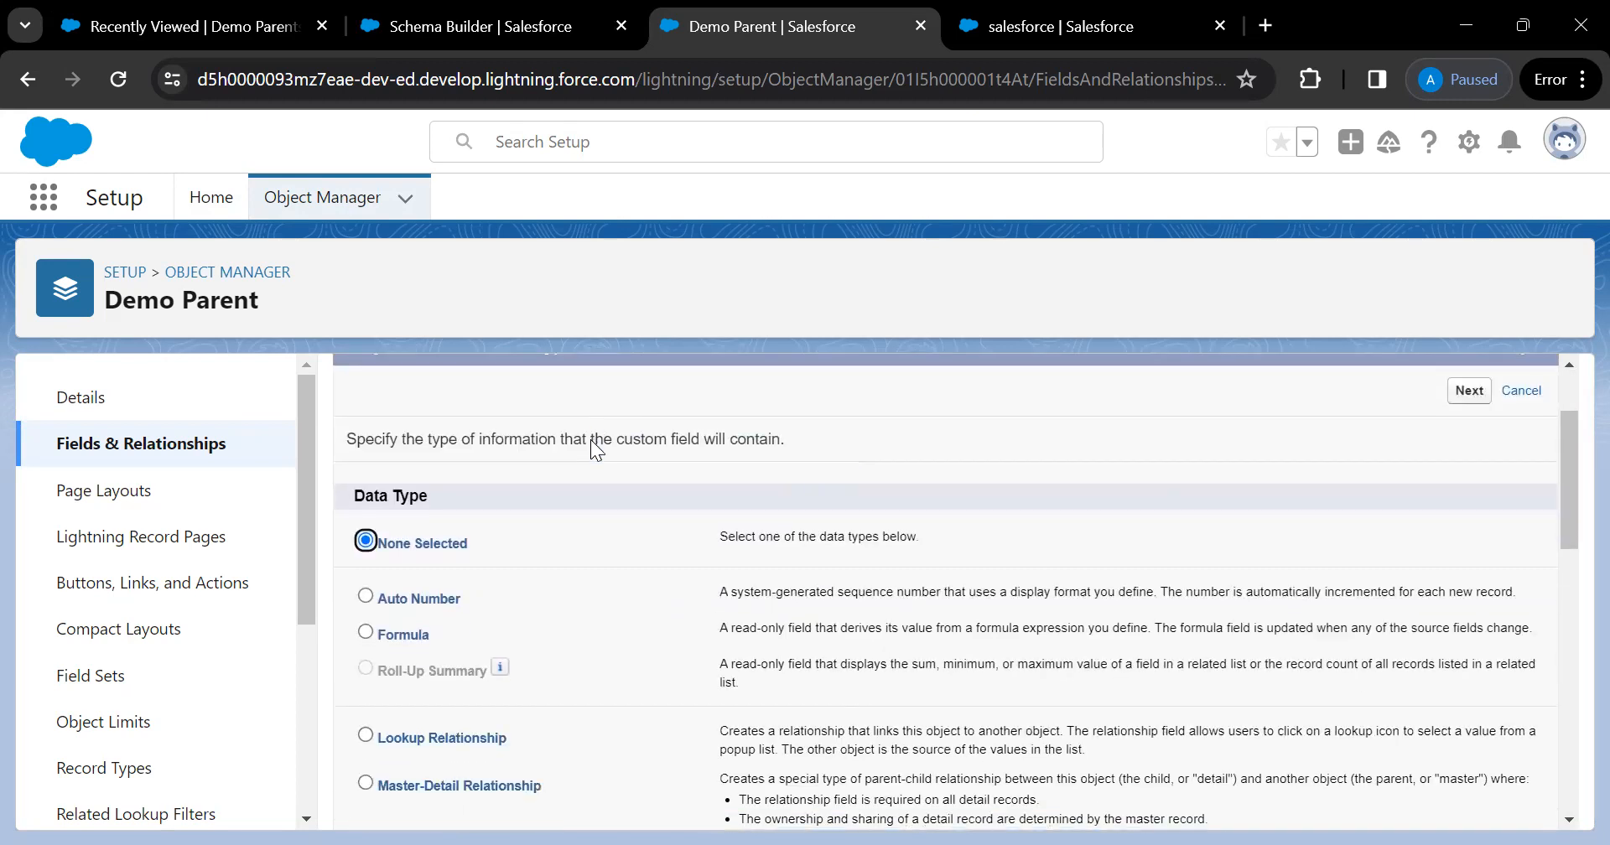
{"action": "scroll", "coordinate": [590, 440], "scroll_direction": "down", "scroll_amount": 1}
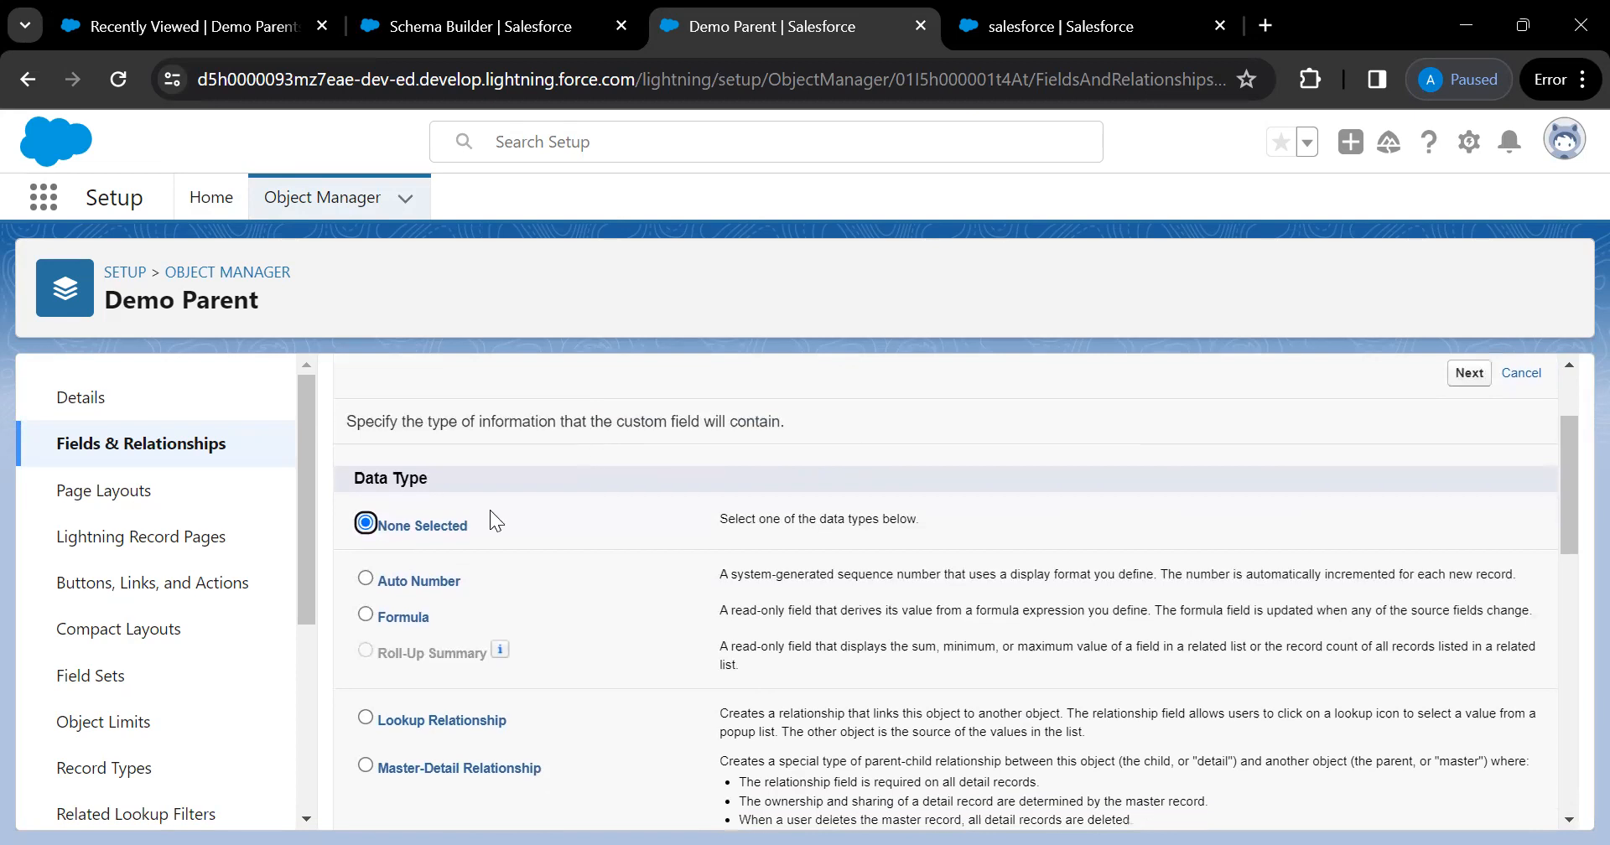
Pick Auto Number, glance at Recently Viewed, then leave through Object Manager to the Account object
{"action": "left_click", "coordinate": [365, 579]}
{"action": "left_click", "coordinate": [260, 34]}
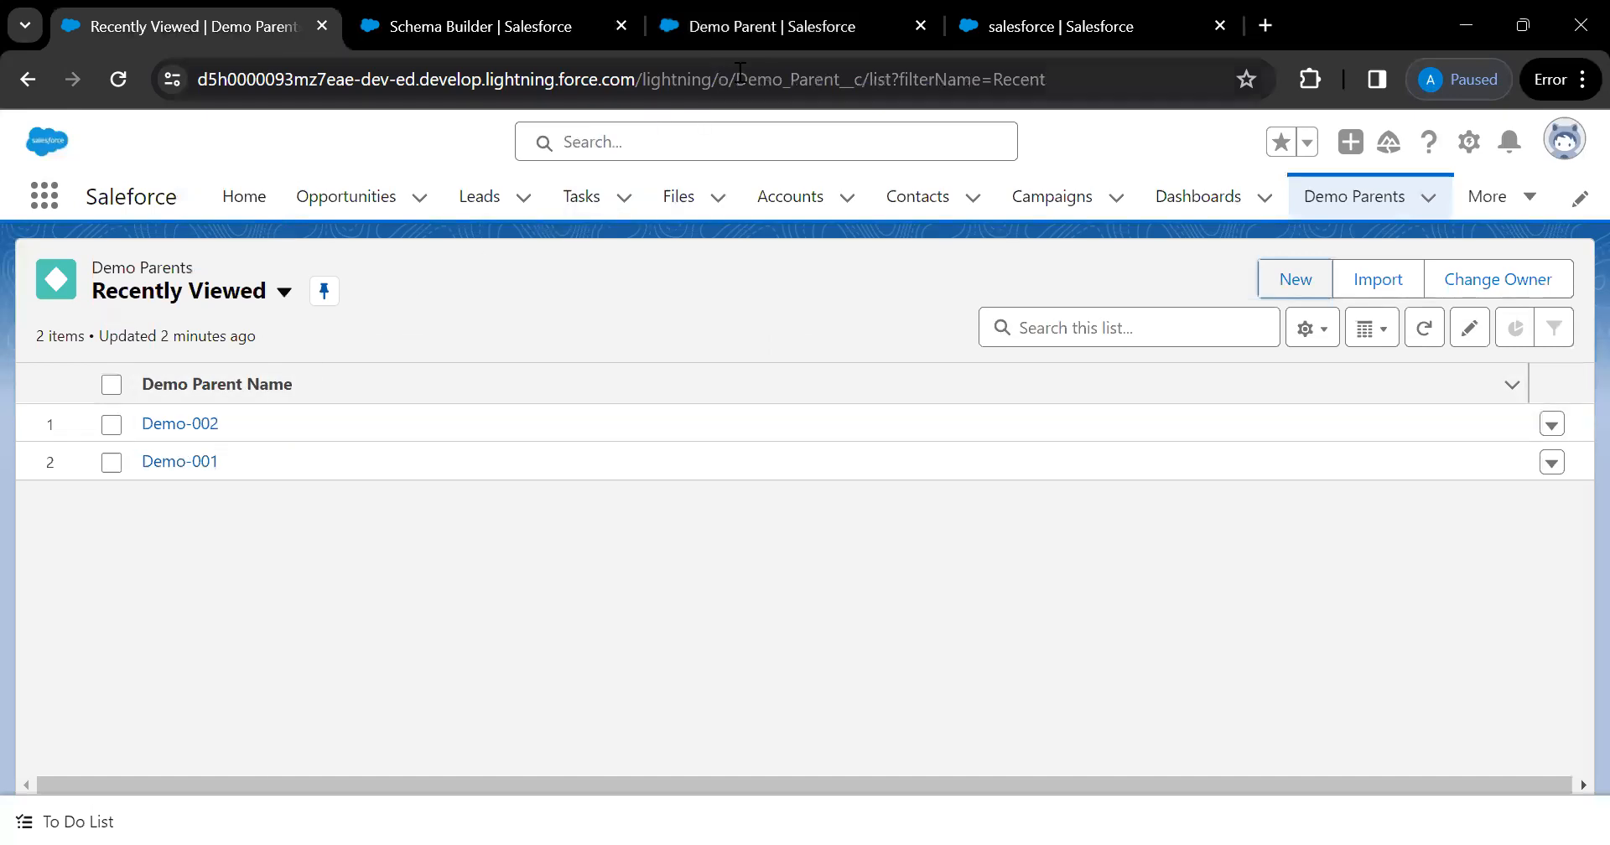
{"action": "left_click", "coordinate": [789, 37]}
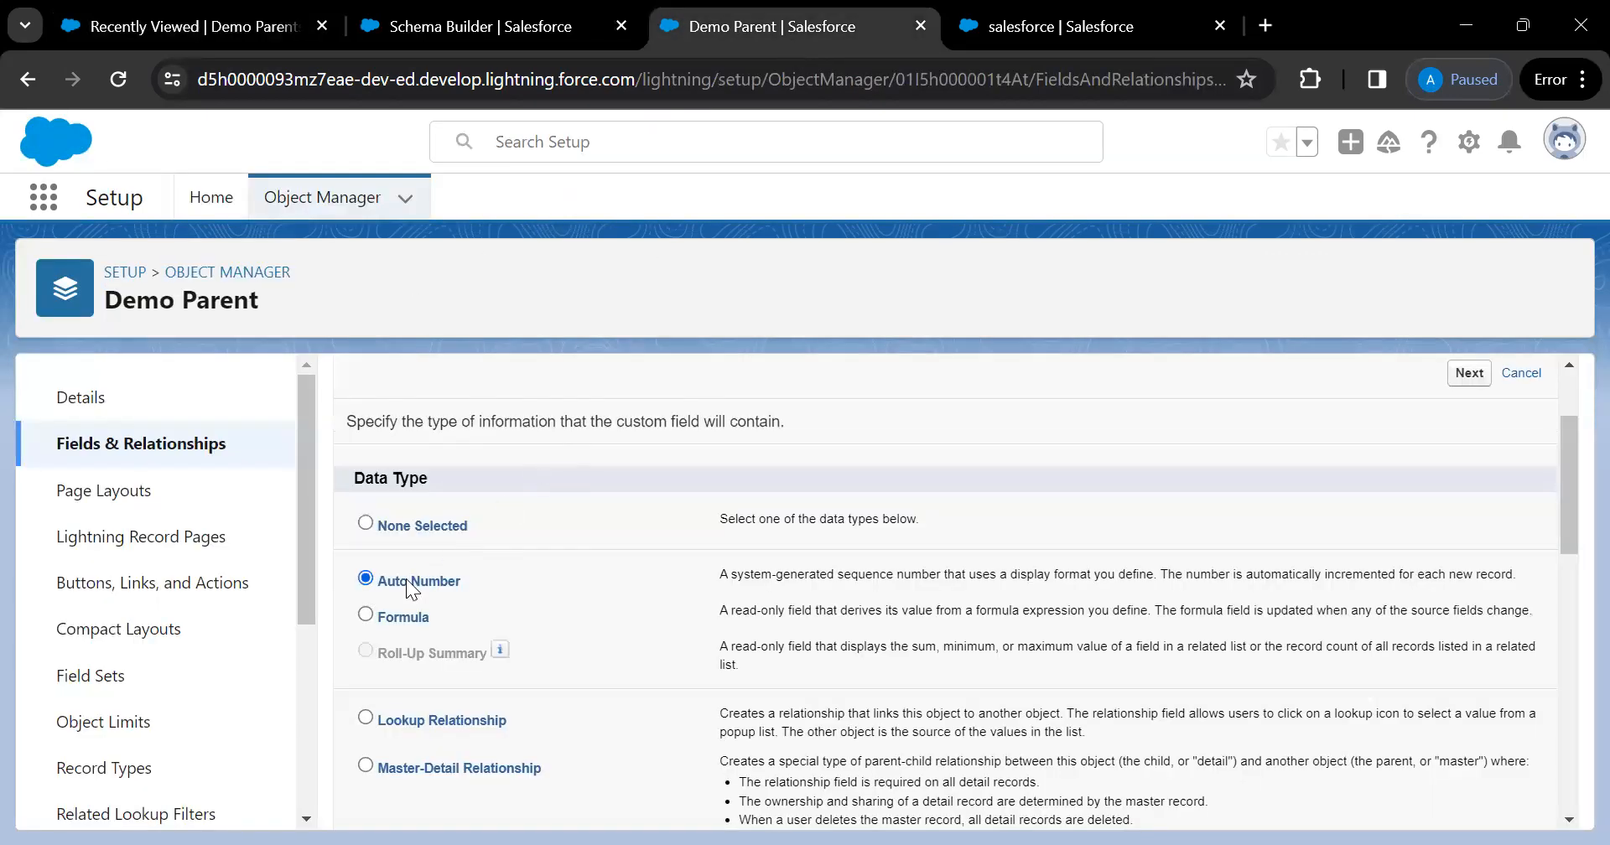
{"action": "scroll", "coordinate": [561, 597], "scroll_direction": "down", "scroll_amount": 1}
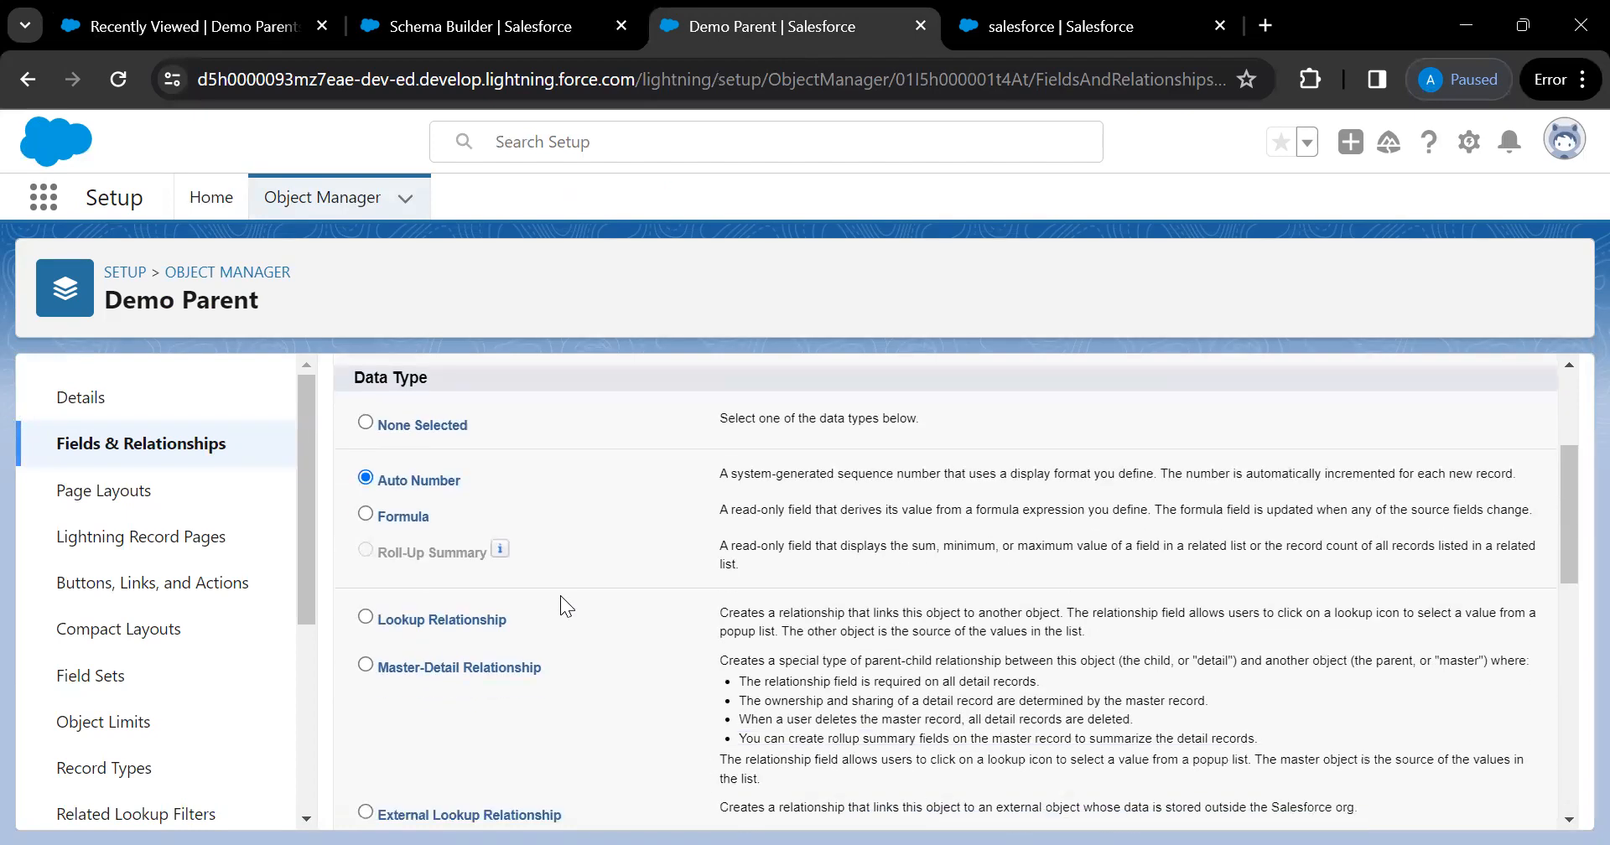
{"action": "scroll", "coordinate": [576, 550], "scroll_direction": "down", "scroll_amount": 1}
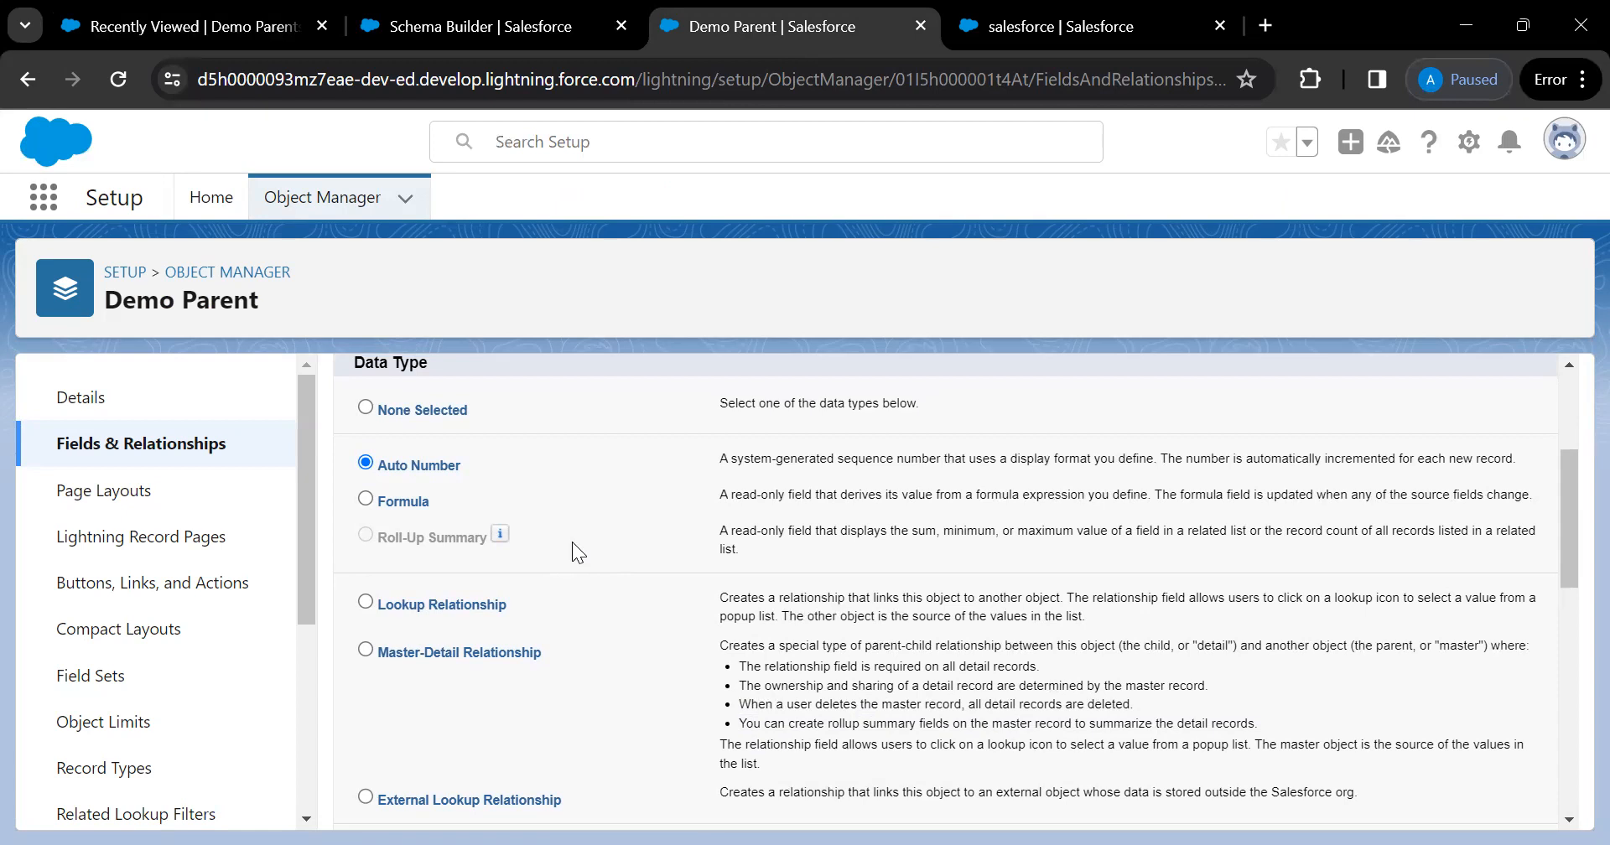
{"action": "left_click", "coordinate": [219, 273]}
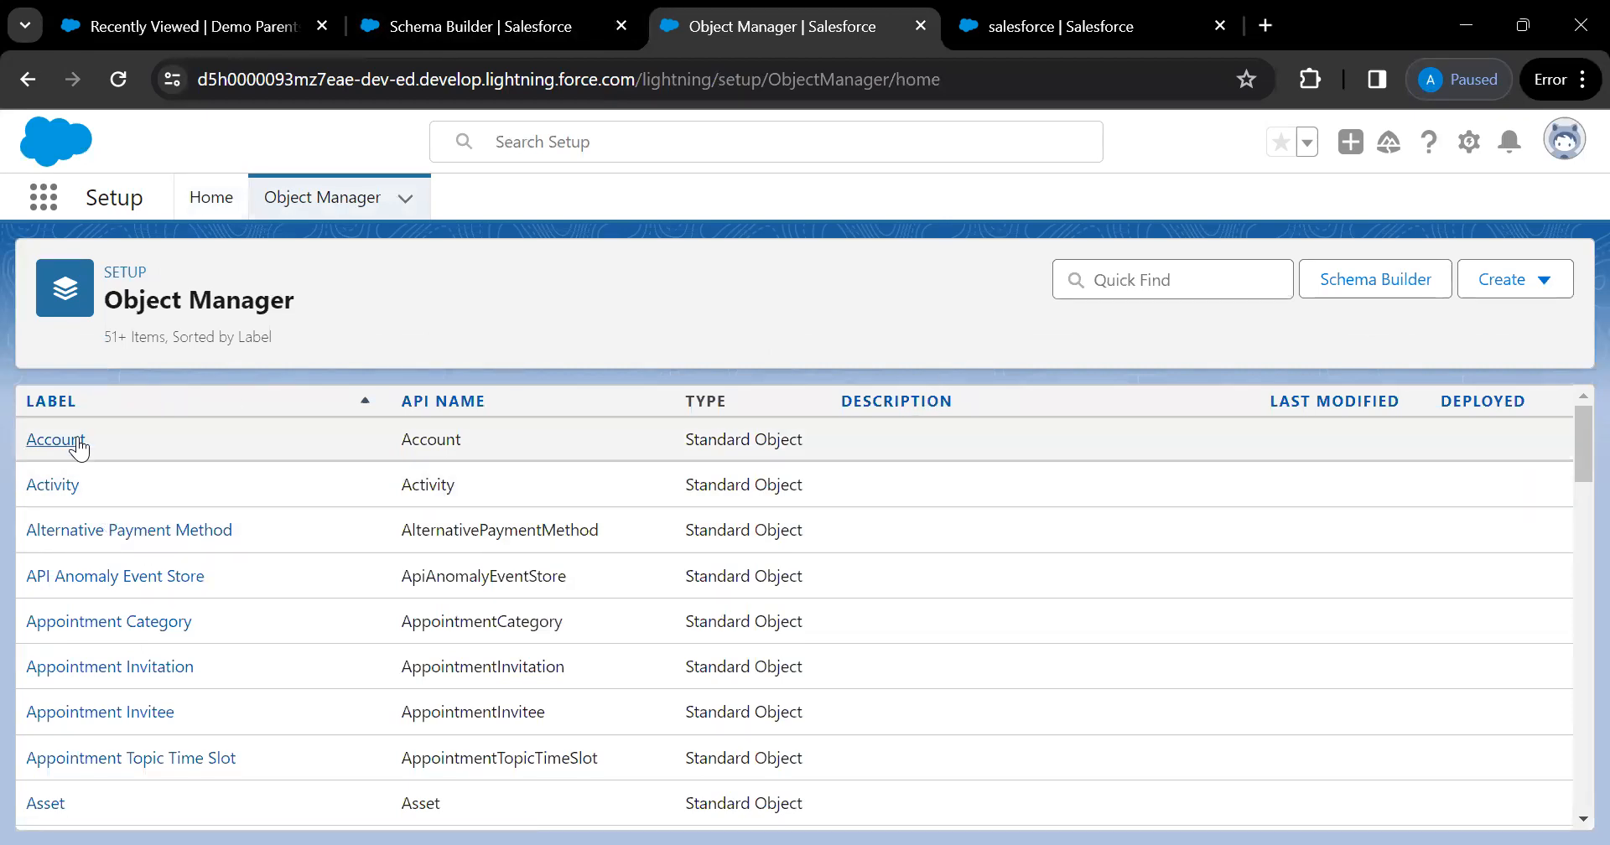
{"action": "left_click", "coordinate": [77, 442]}
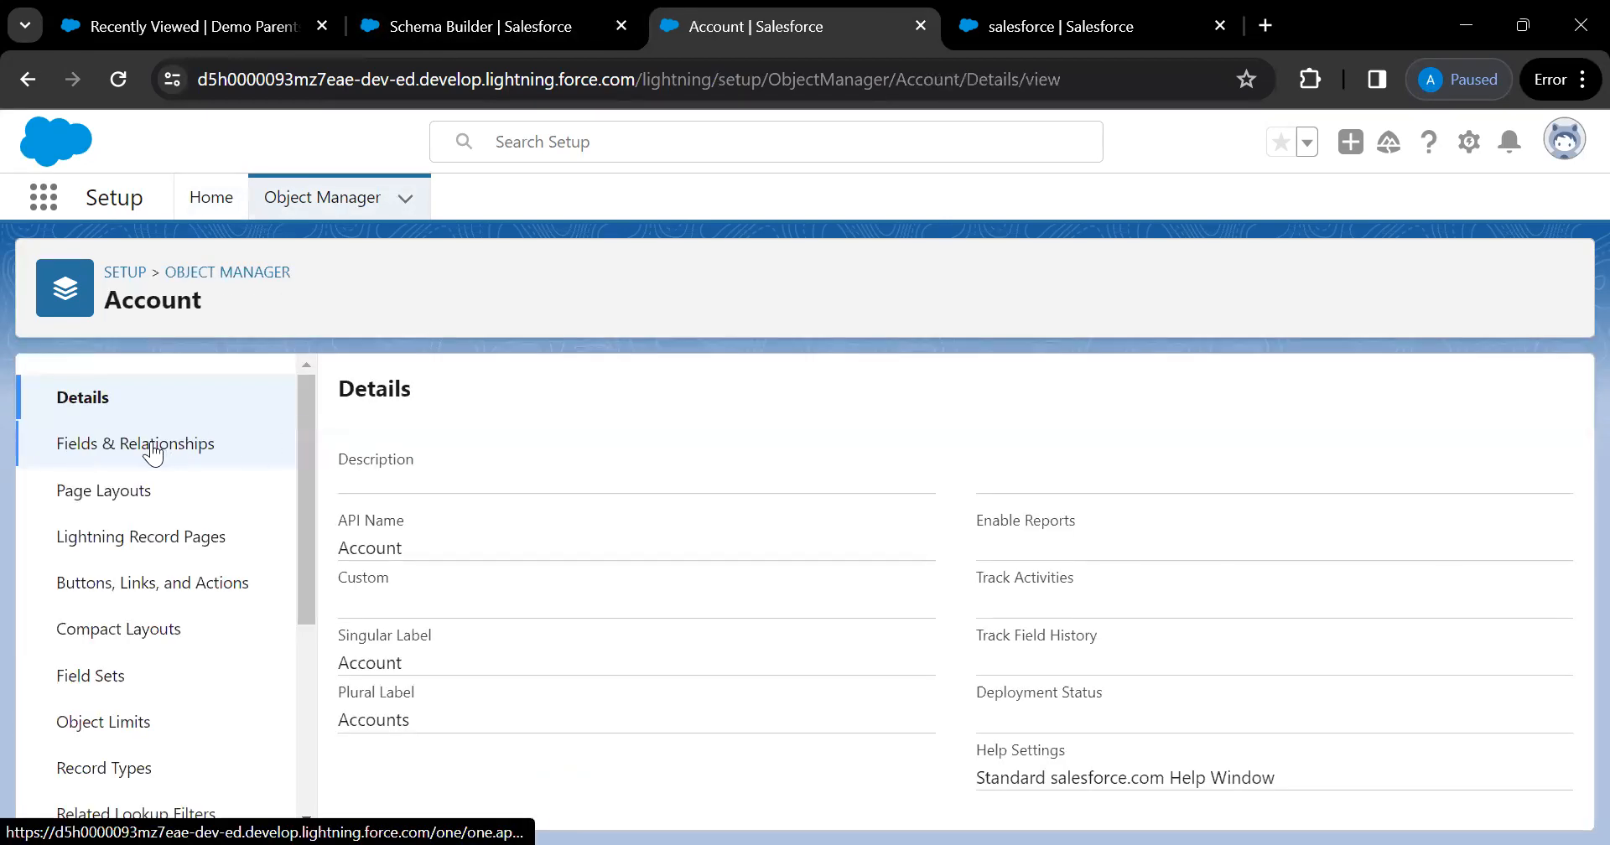
Start a new Account custom field with the Formula data type and continue to Step 2
{"action": "left_click", "coordinate": [151, 448]}
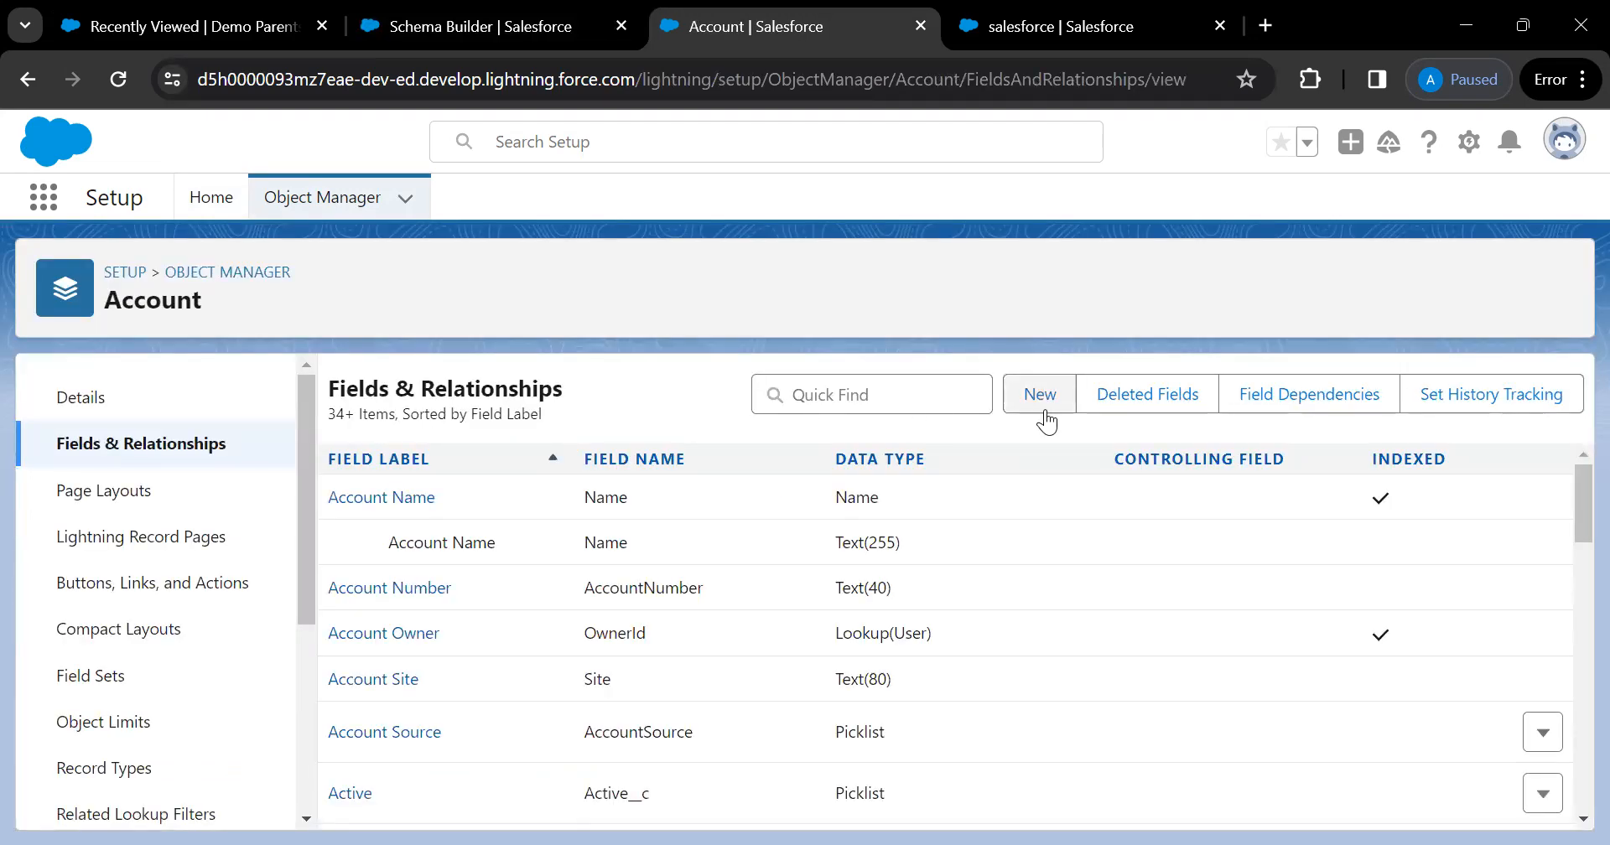
{"action": "left_click", "coordinate": [1040, 401]}
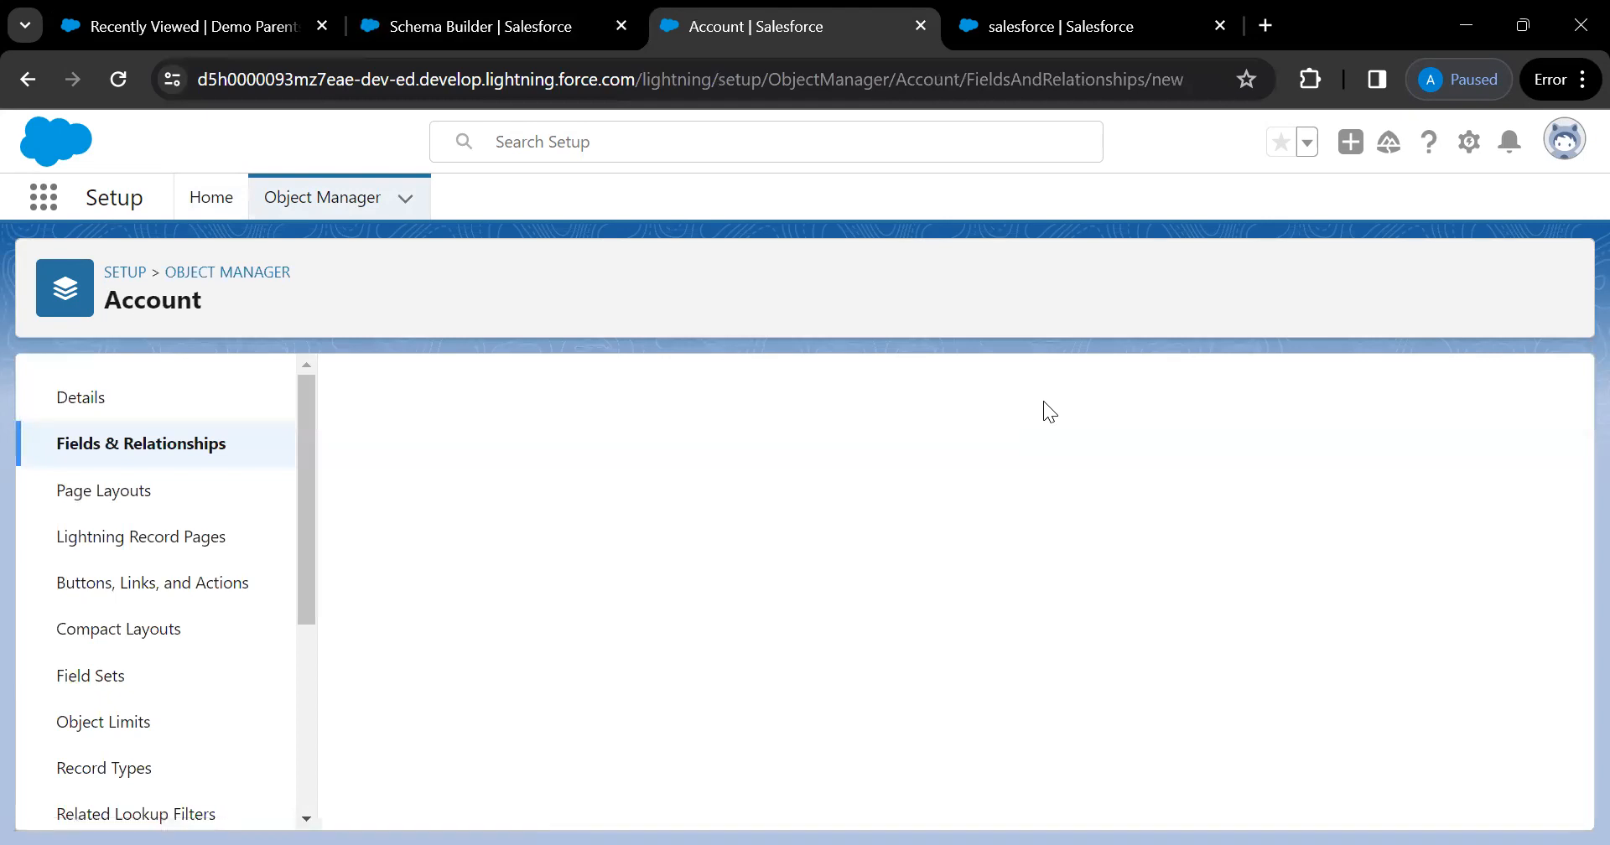
{"action": "scroll", "coordinate": [531, 673], "scroll_direction": "down", "scroll_amount": 2}
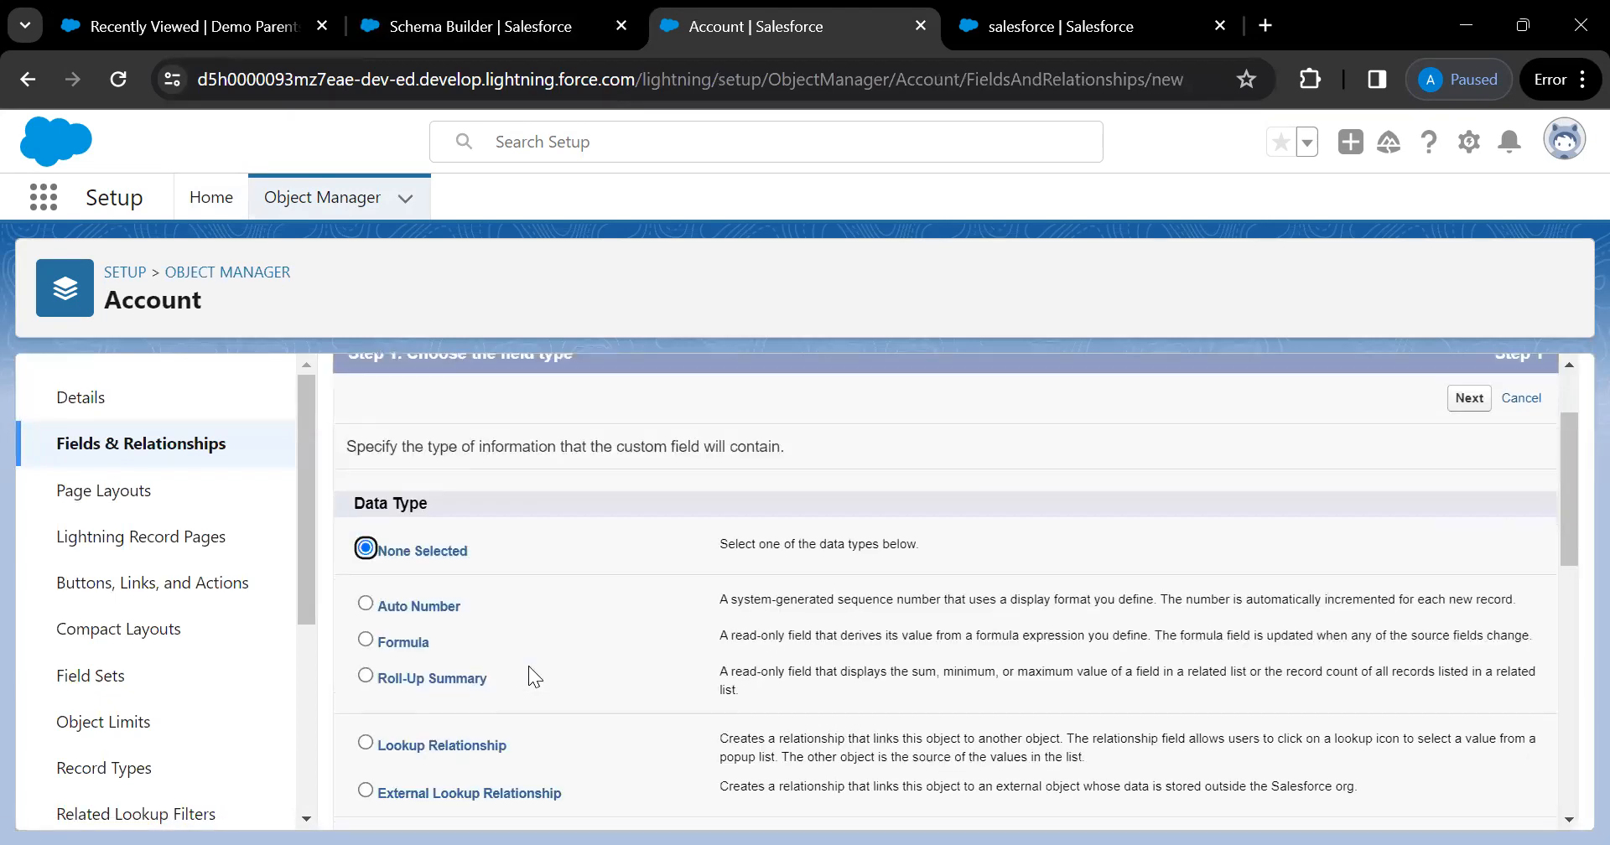
{"action": "left_click", "coordinate": [364, 640]}
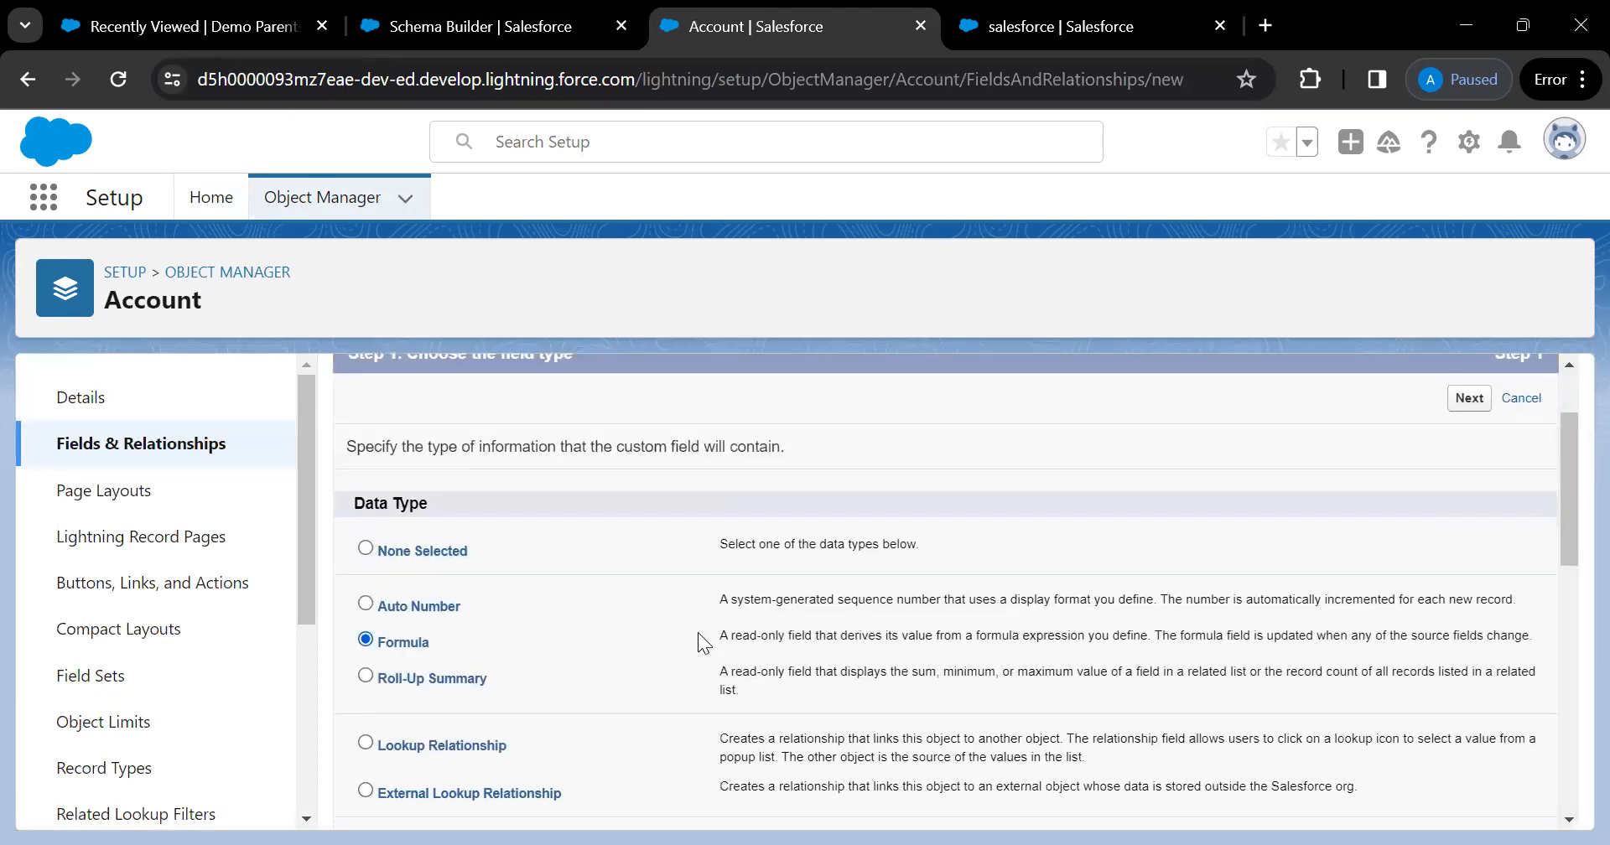
{"action": "left_click", "coordinate": [1469, 400]}
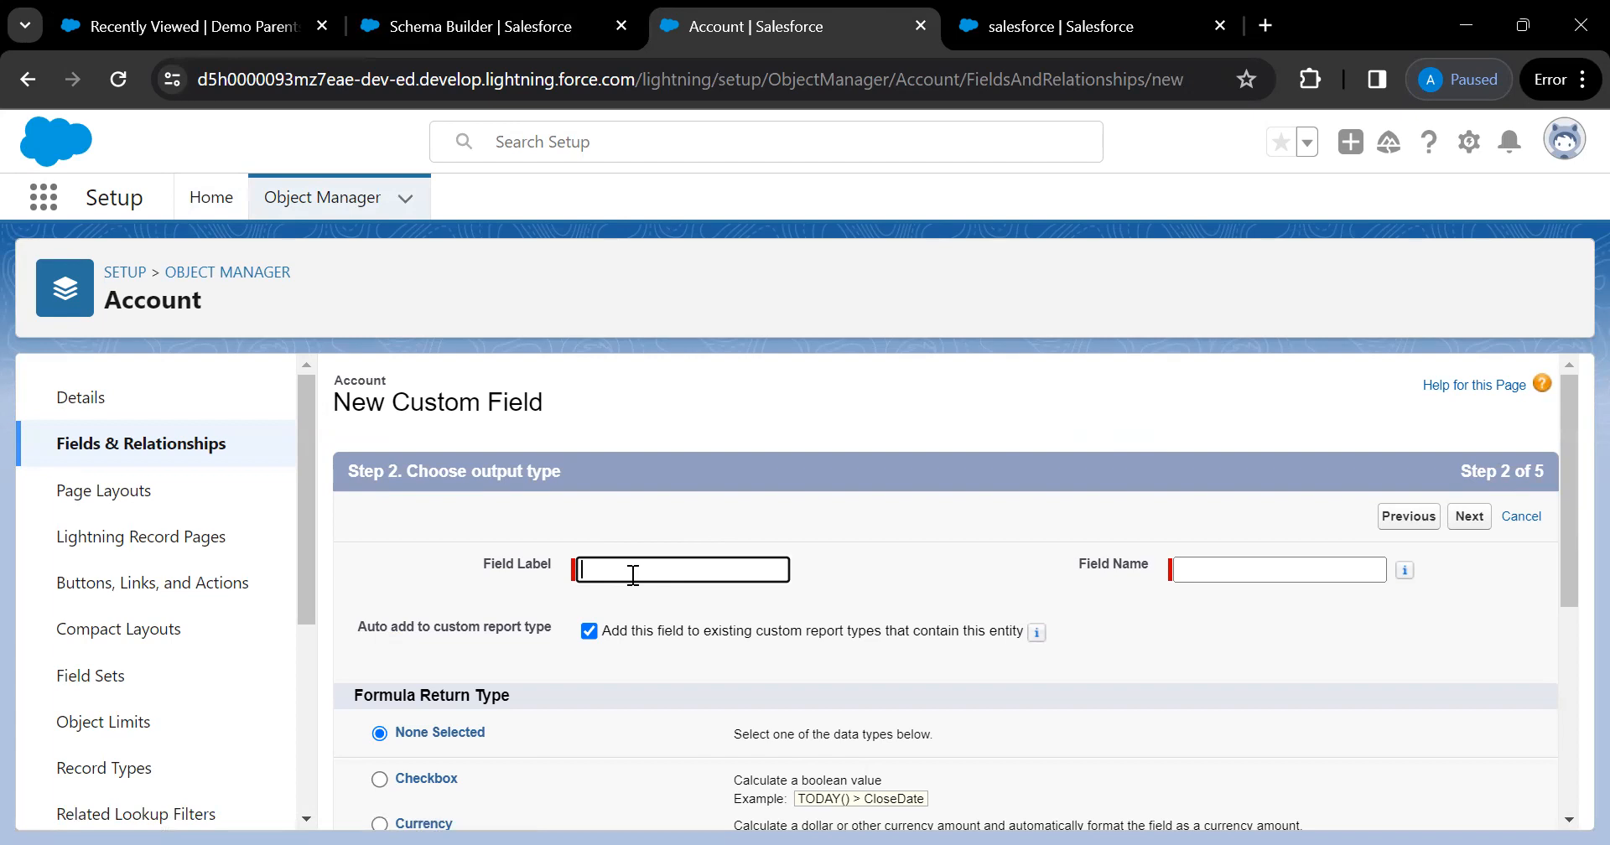
Label the formula field 'Age OF Record' so its field name auto-fills as Age_OF_Record
{"action": "type", "text": "Age"}
{"action": "type", "text": "Of Record"}
{"action": "left_click", "coordinate": [979, 537]}
{"action": "scroll", "coordinate": [979, 527], "scroll_direction": "down", "scroll_amount": 2}
{"action": "scroll", "coordinate": [979, 526], "scroll_direction": "up", "scroll_amount": 2}
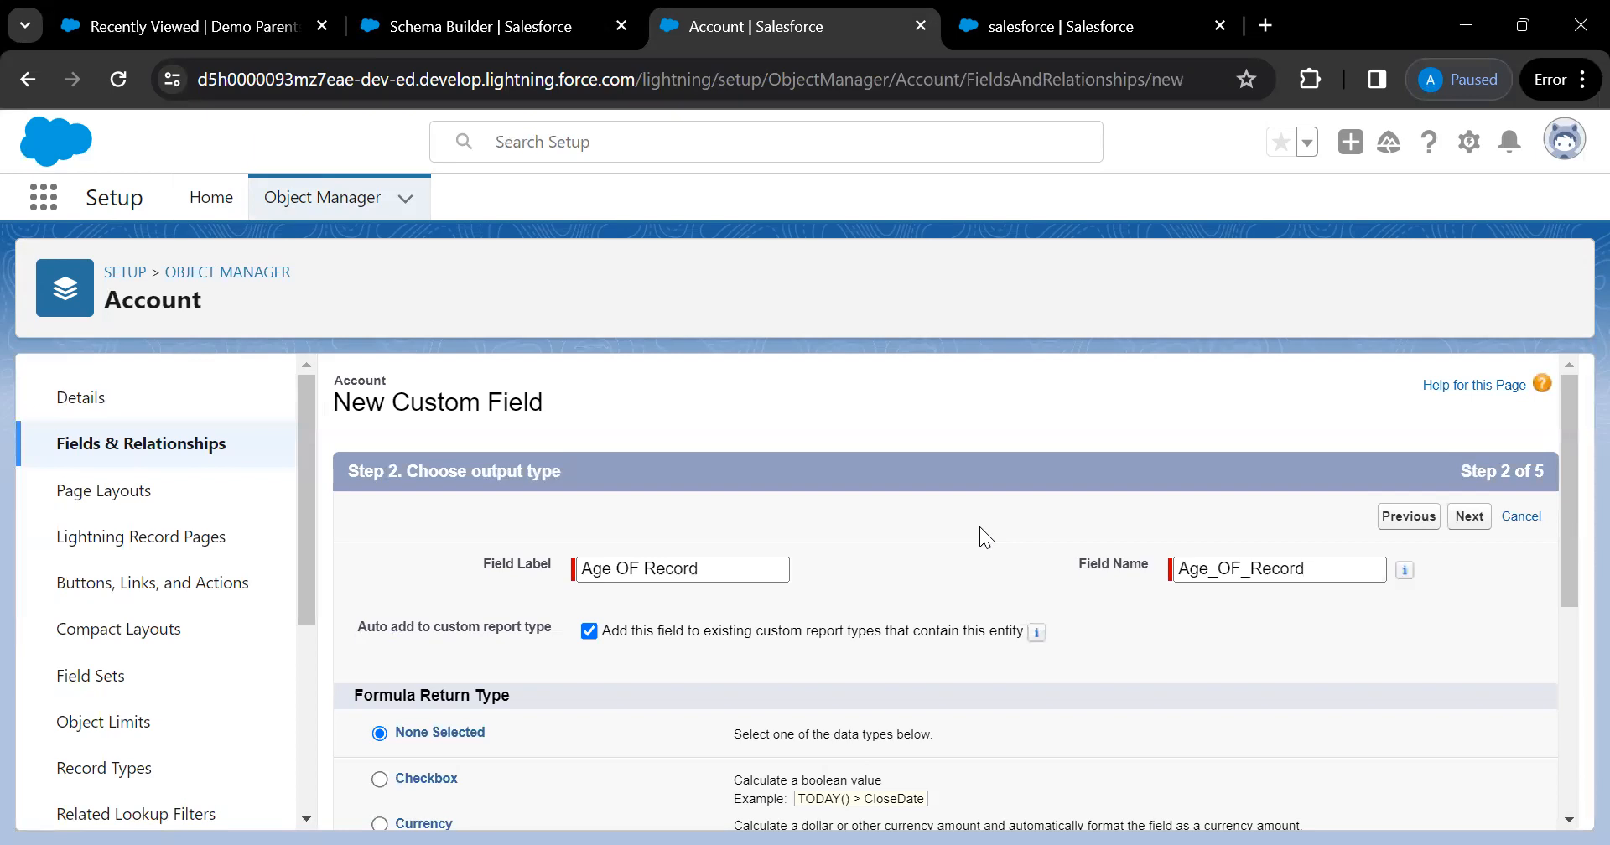
{"action": "scroll", "coordinate": [980, 527], "scroll_direction": "down", "scroll_amount": 4}
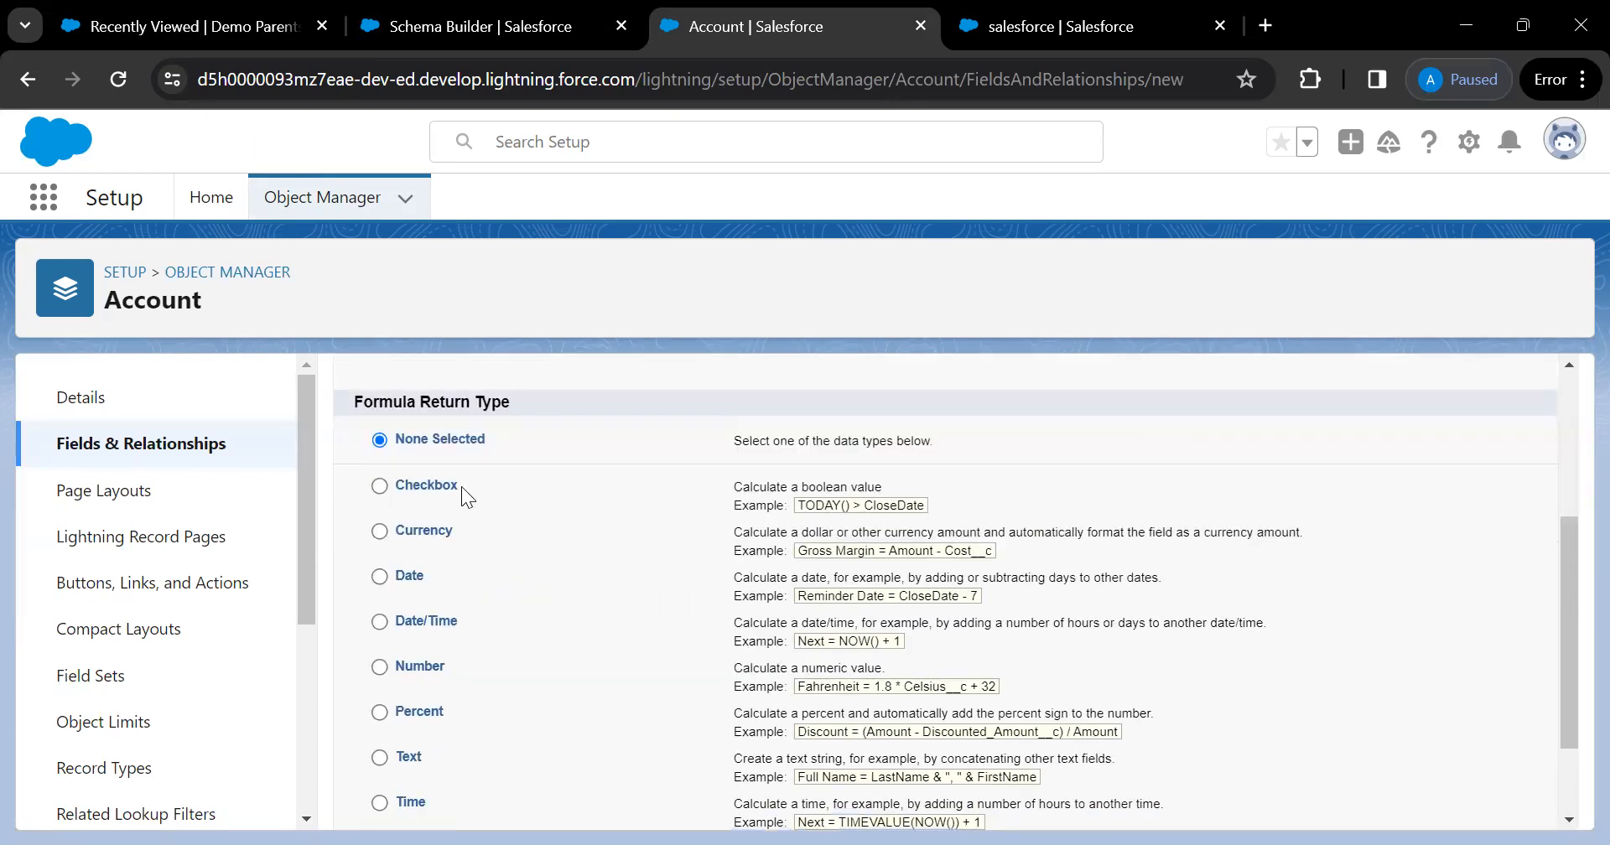
{"action": "scroll", "coordinate": [461, 487], "scroll_direction": "down", "scroll_amount": 1}
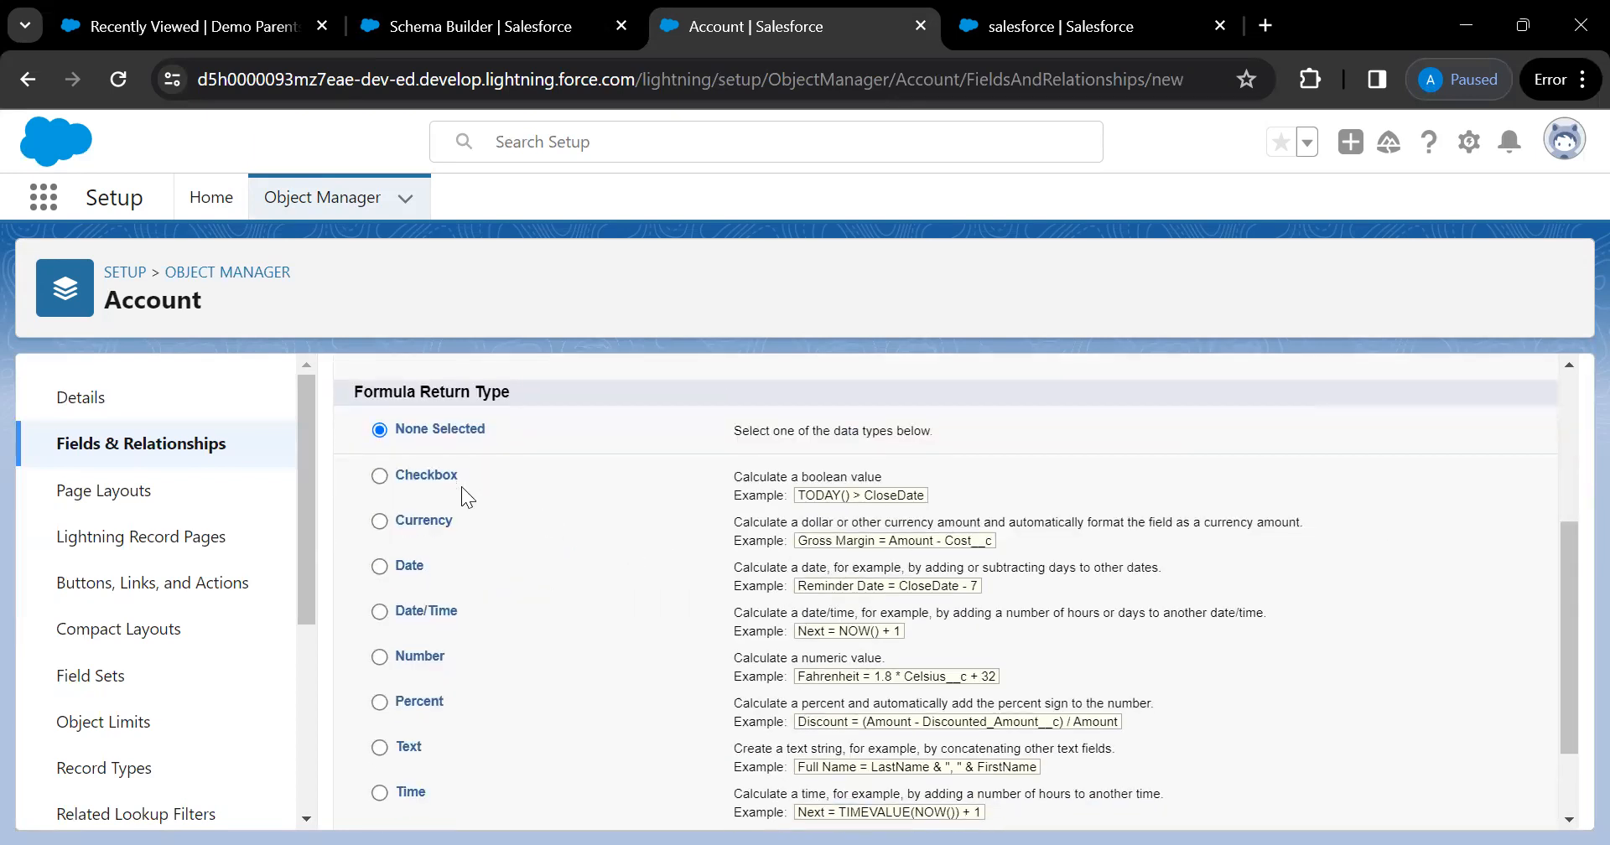
{"action": "scroll", "coordinate": [462, 497], "scroll_direction": "down", "scroll_amount": 1}
{"action": "scroll", "coordinate": [462, 487], "scroll_direction": "up", "scroll_amount": 1}
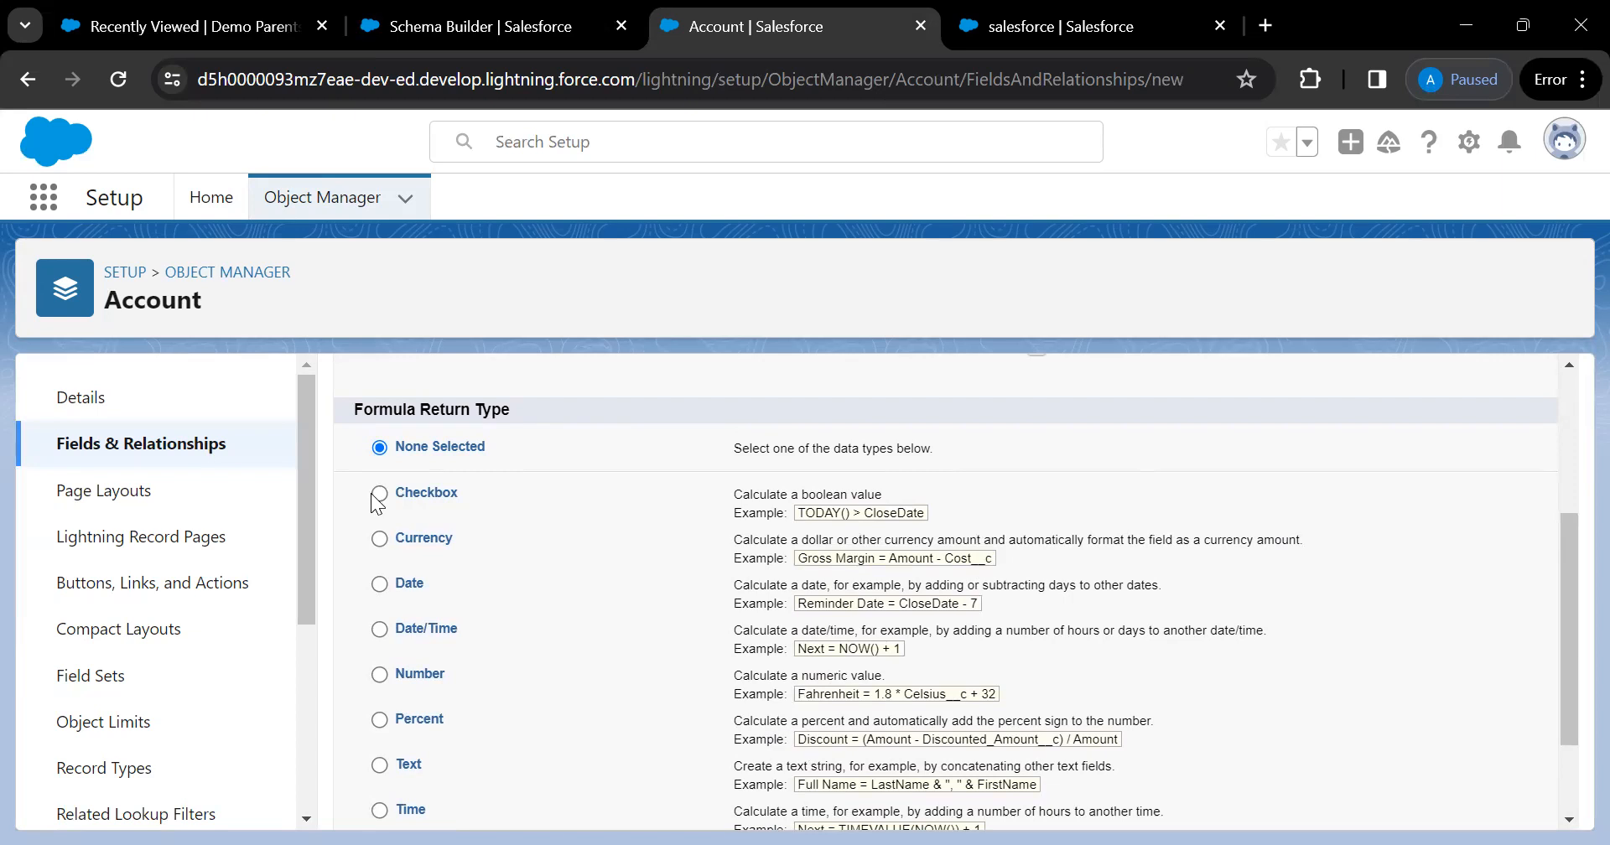
Set the formula return type to Number and continue to the formula entry step
{"action": "left_click", "coordinate": [379, 538]}
{"action": "left_click", "coordinate": [379, 676]}
{"action": "scroll", "coordinate": [404, 562], "scroll_direction": "down", "scroll_amount": 1}
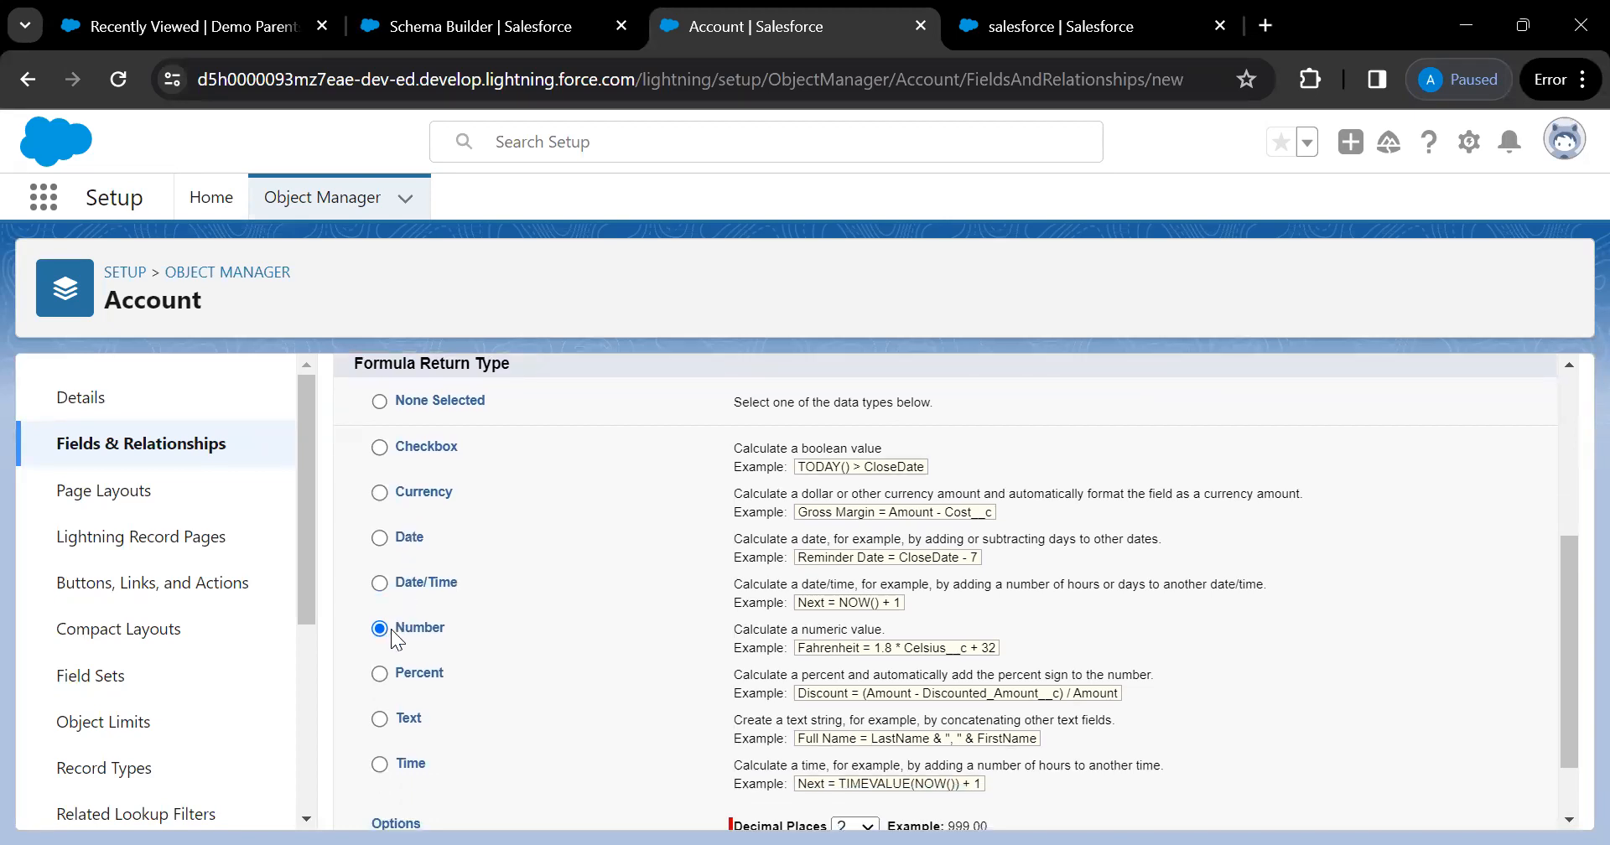
{"action": "scroll", "coordinate": [417, 641], "scroll_direction": "up", "scroll_amount": 4}
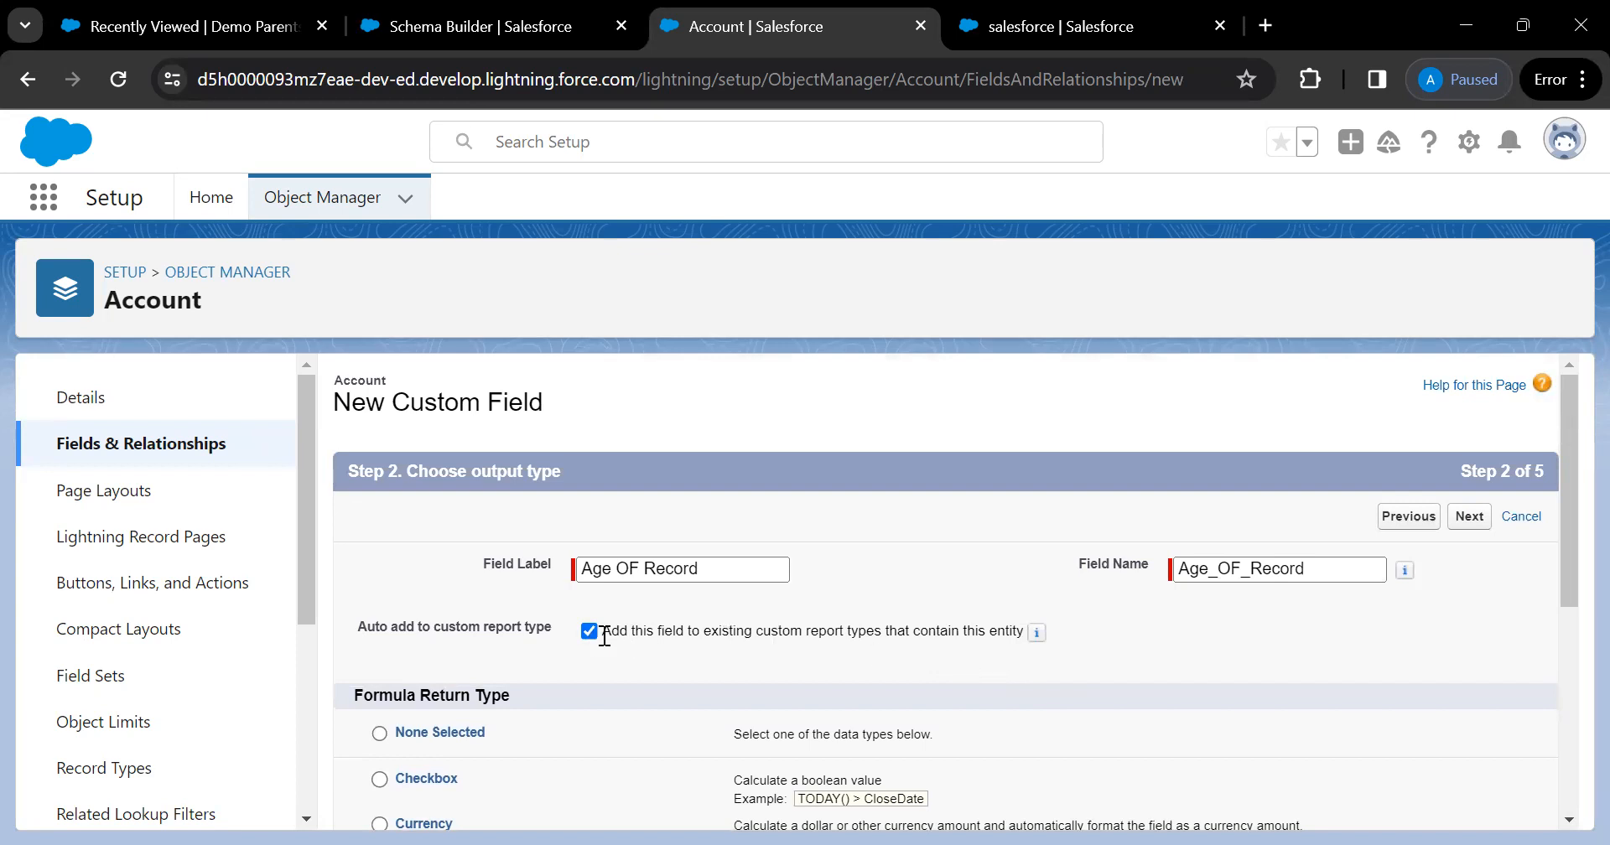
{"action": "left_click_drag", "start_coordinate": [629, 634], "coordinate": [875, 638]}
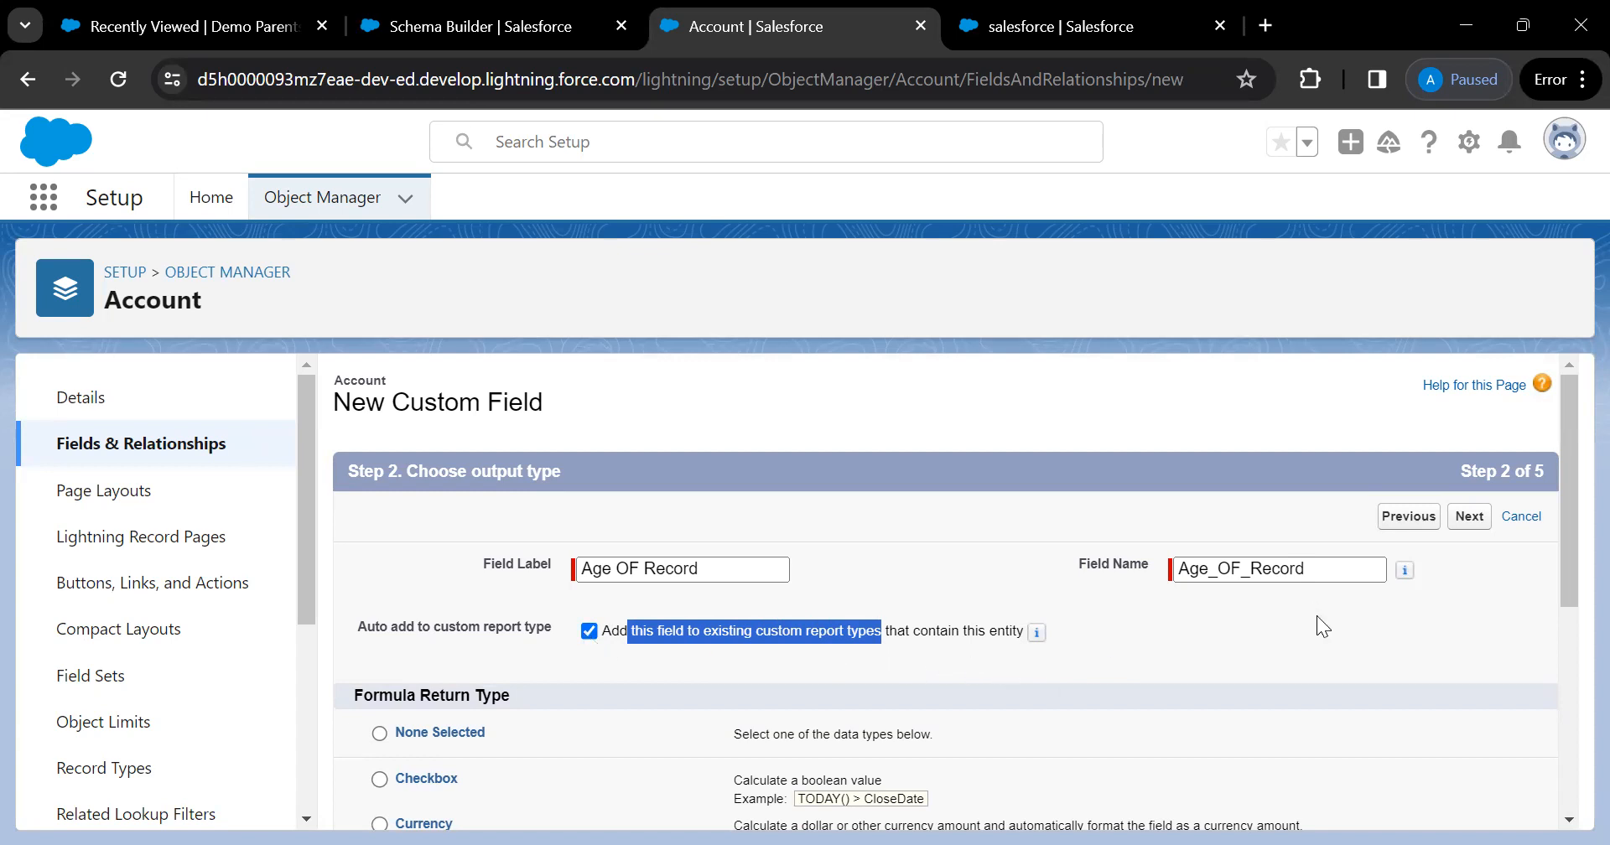
{"action": "left_click", "coordinate": [1466, 519]}
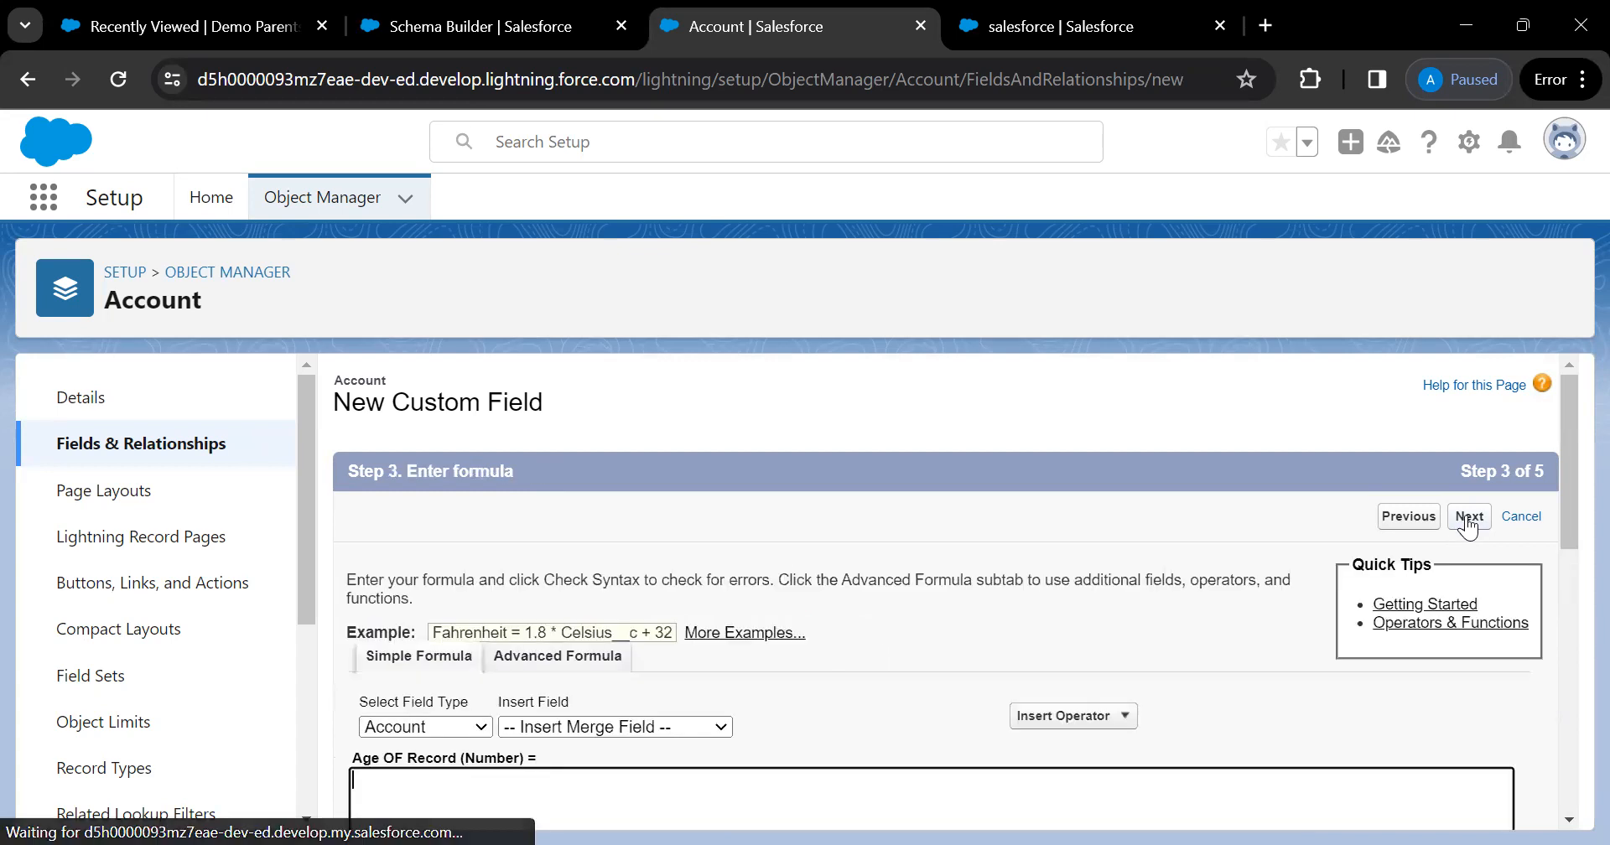
Try the Select Field Type list, switching it to $User and back to Account
{"action": "scroll", "coordinate": [905, 518], "scroll_direction": "down", "scroll_amount": 1}
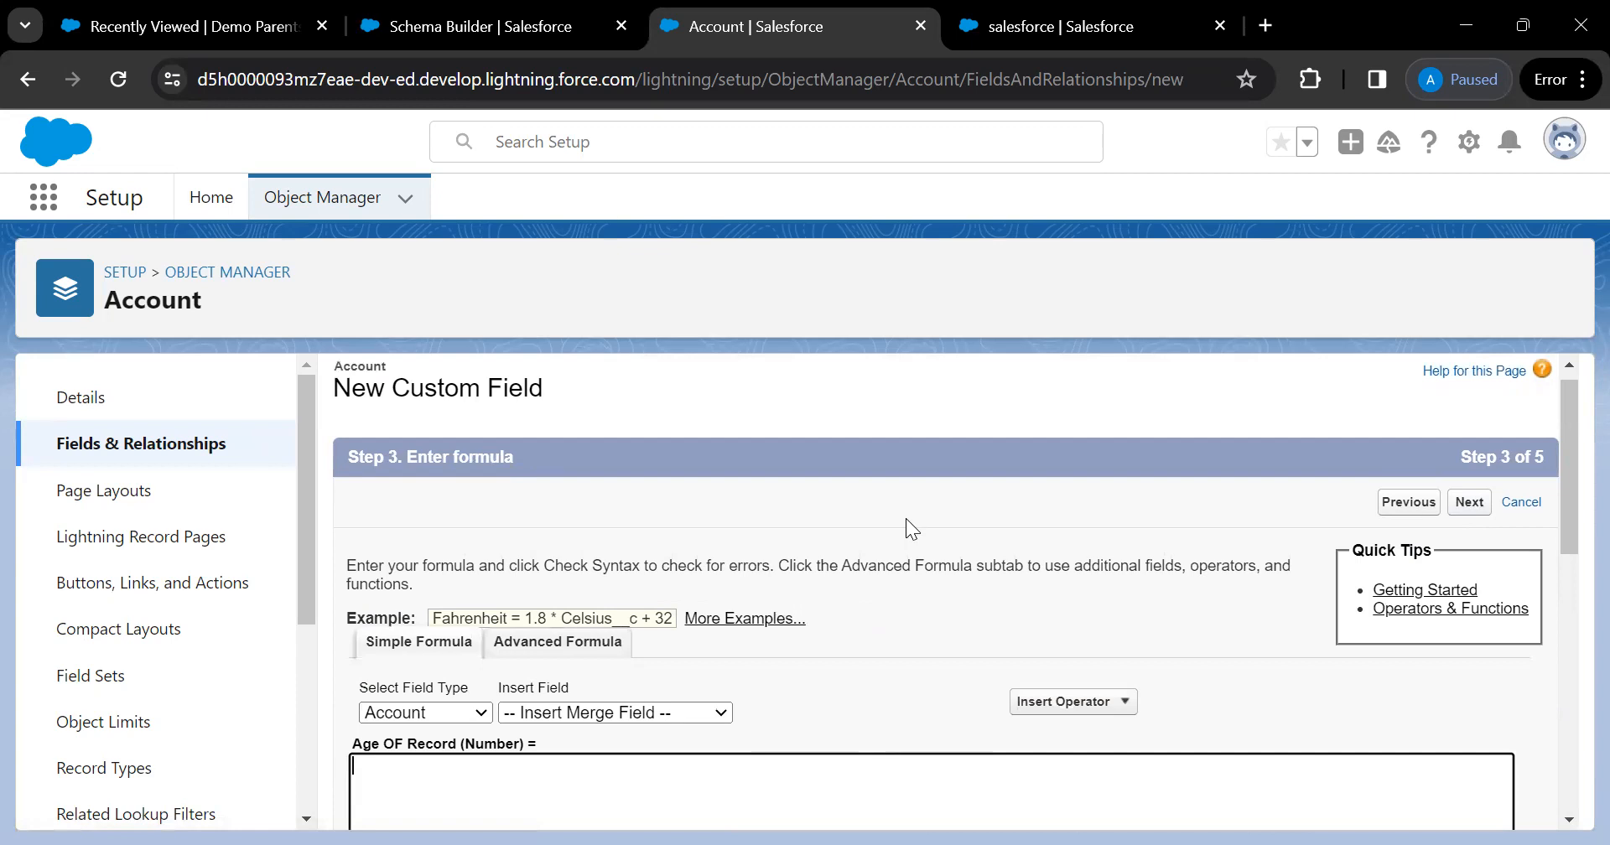
{"action": "scroll", "coordinate": [906, 518], "scroll_direction": "down", "scroll_amount": 3}
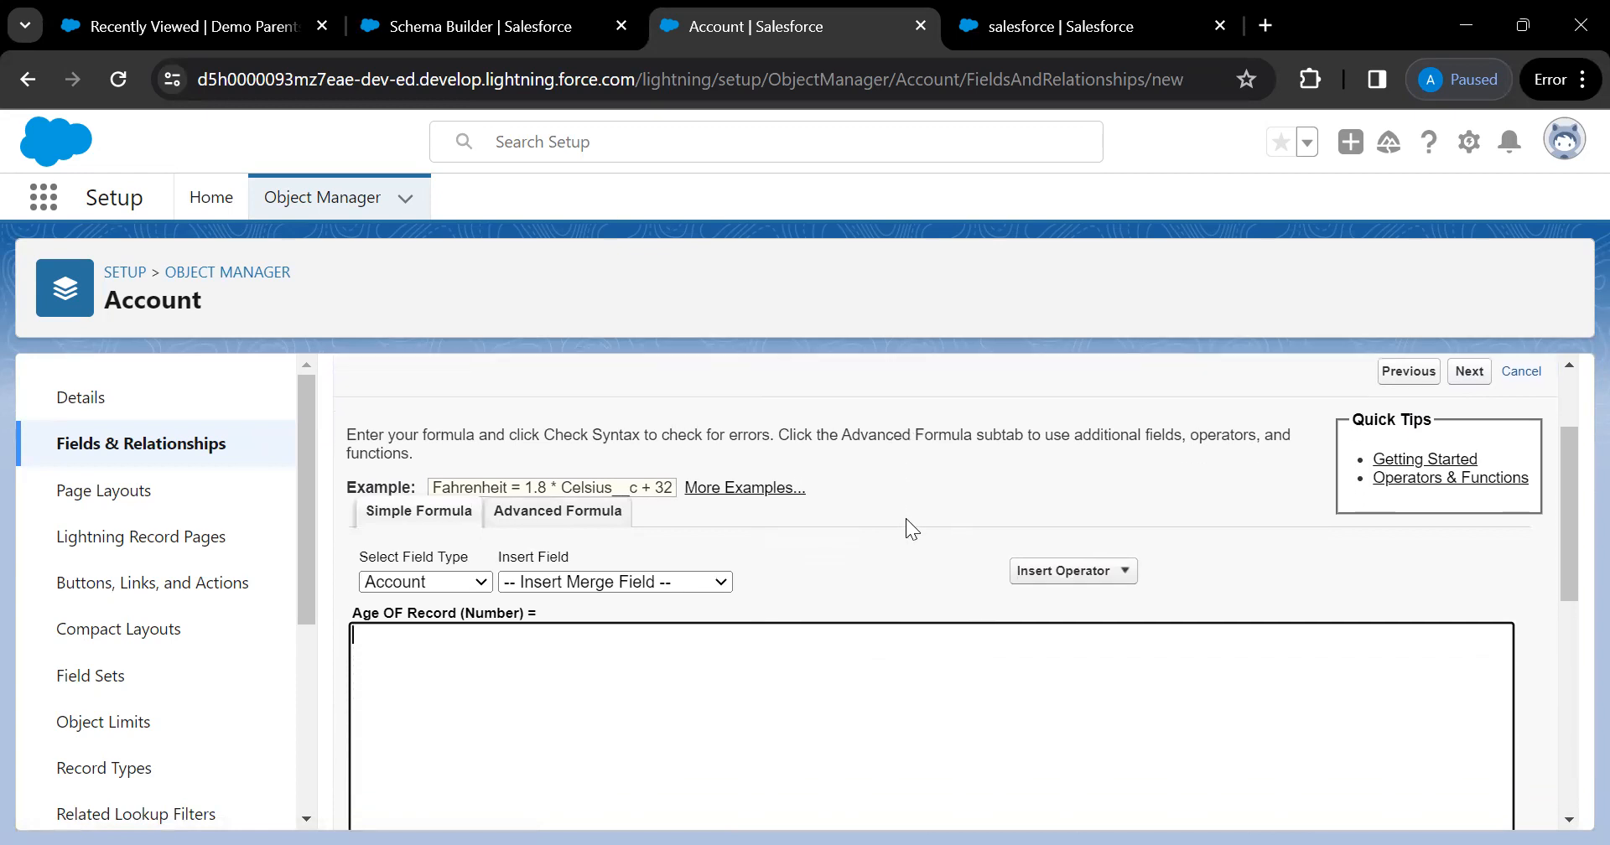
{"action": "scroll", "coordinate": [905, 518], "scroll_direction": "down", "scroll_amount": 4}
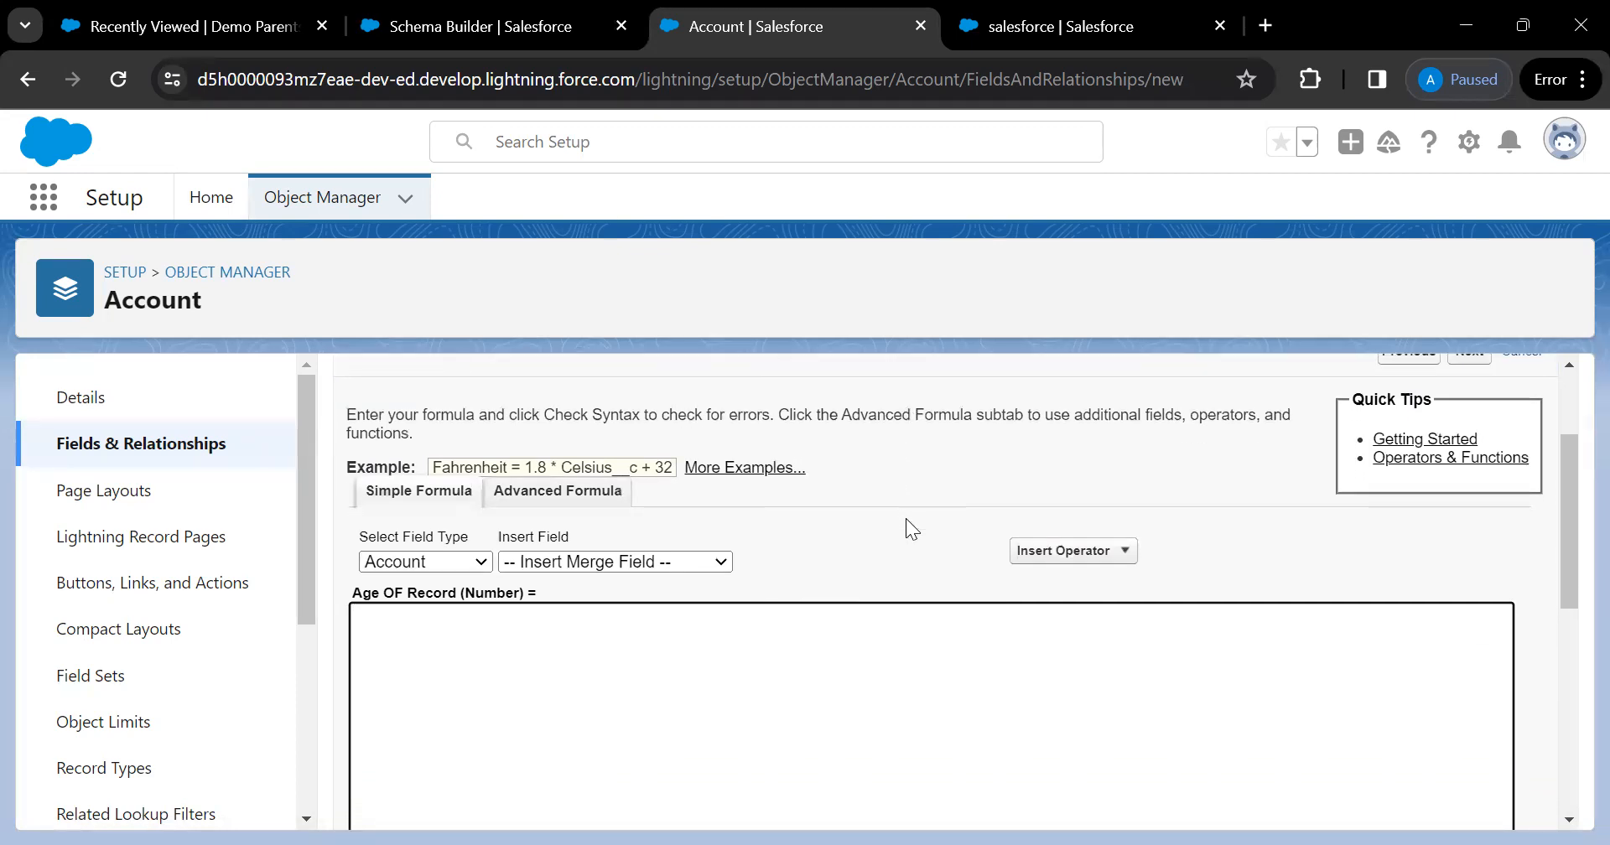
{"action": "scroll", "coordinate": [905, 518], "scroll_direction": "up", "scroll_amount": 3}
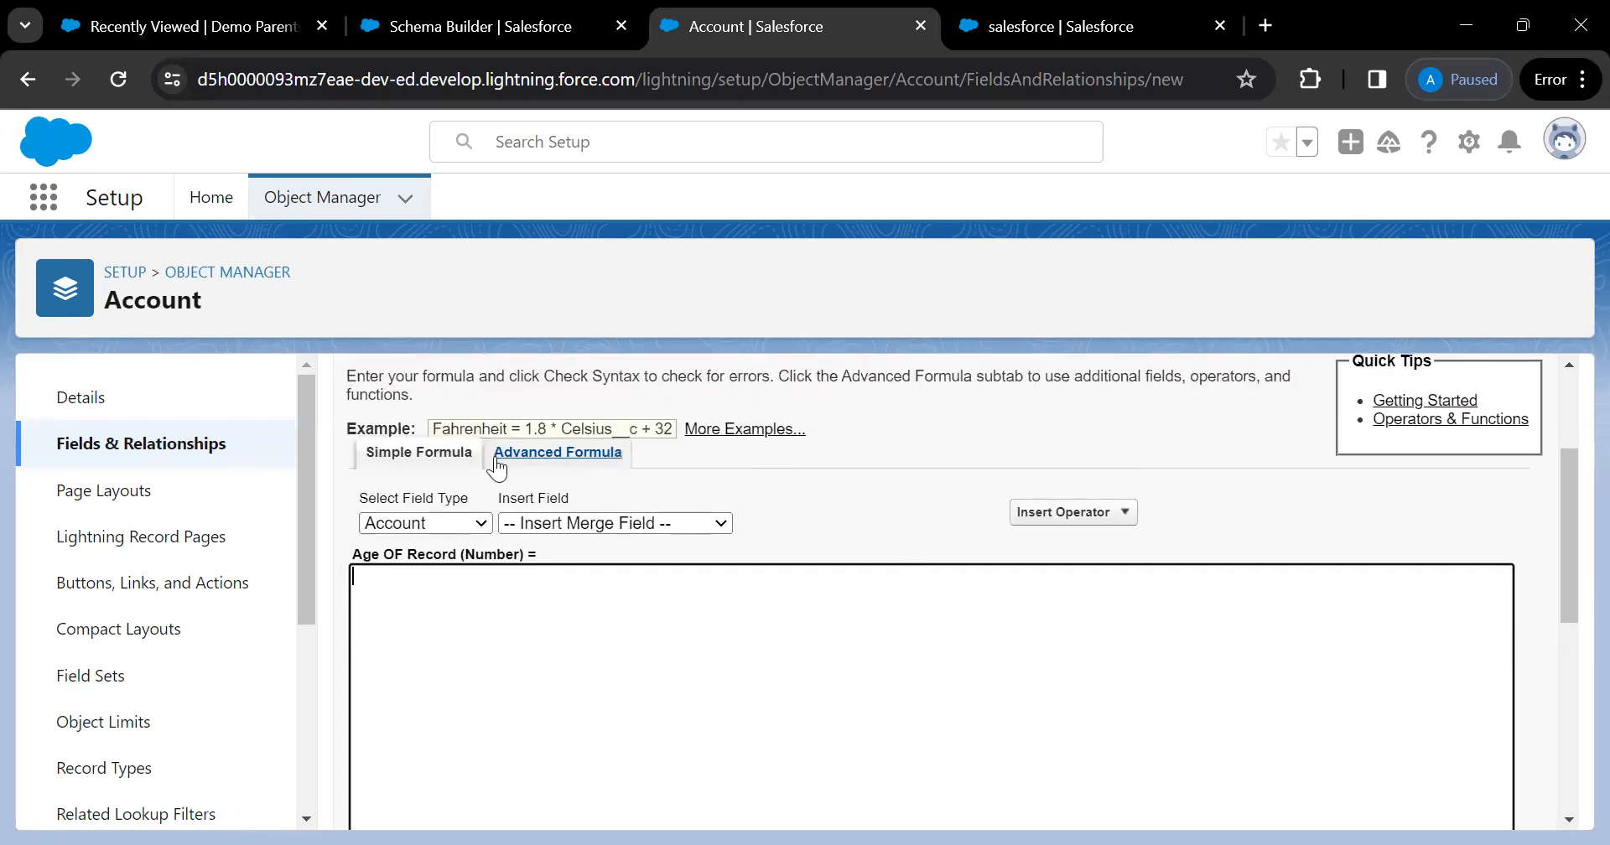
{"action": "left_click", "coordinate": [476, 522]}
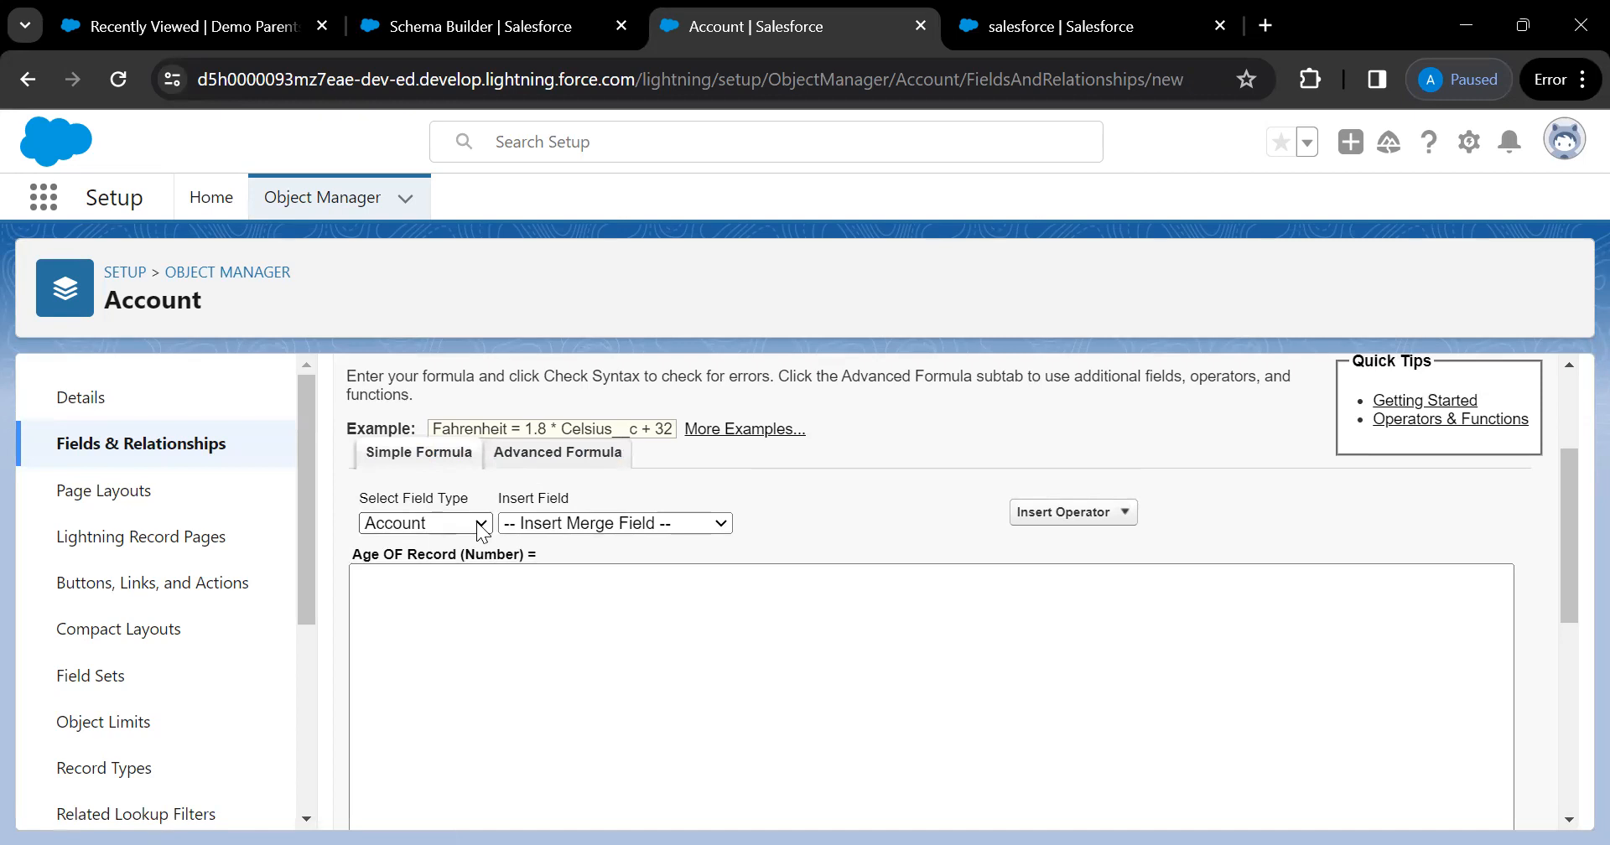
{"action": "left_click", "coordinate": [604, 523]}
{"action": "left_click", "coordinate": [628, 522]}
{"action": "left_click", "coordinate": [441, 531]}
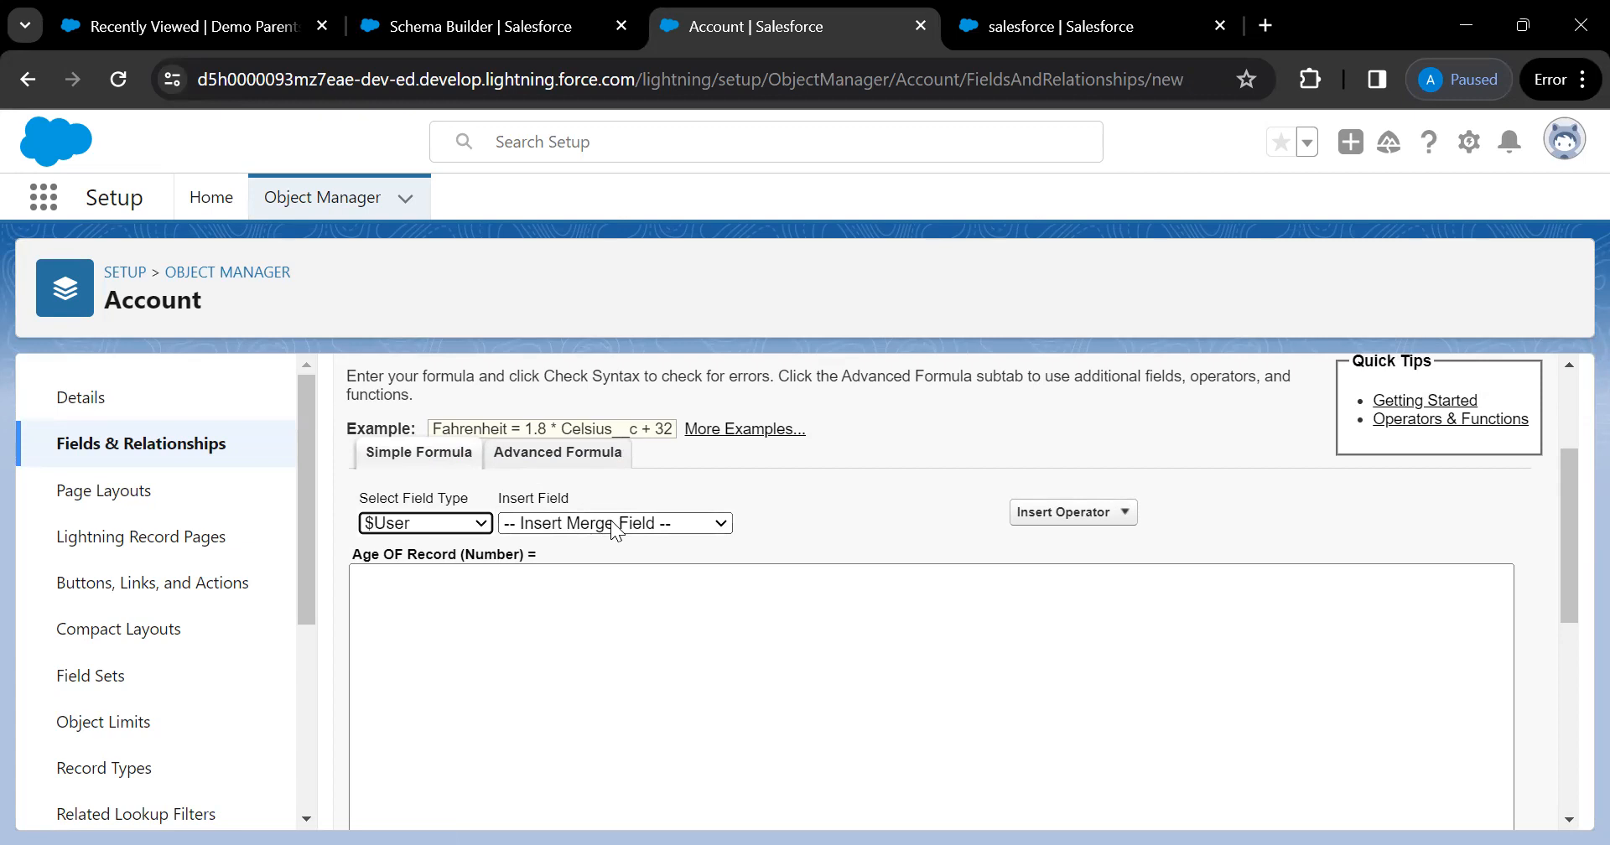
{"action": "left_click", "coordinate": [616, 528]}
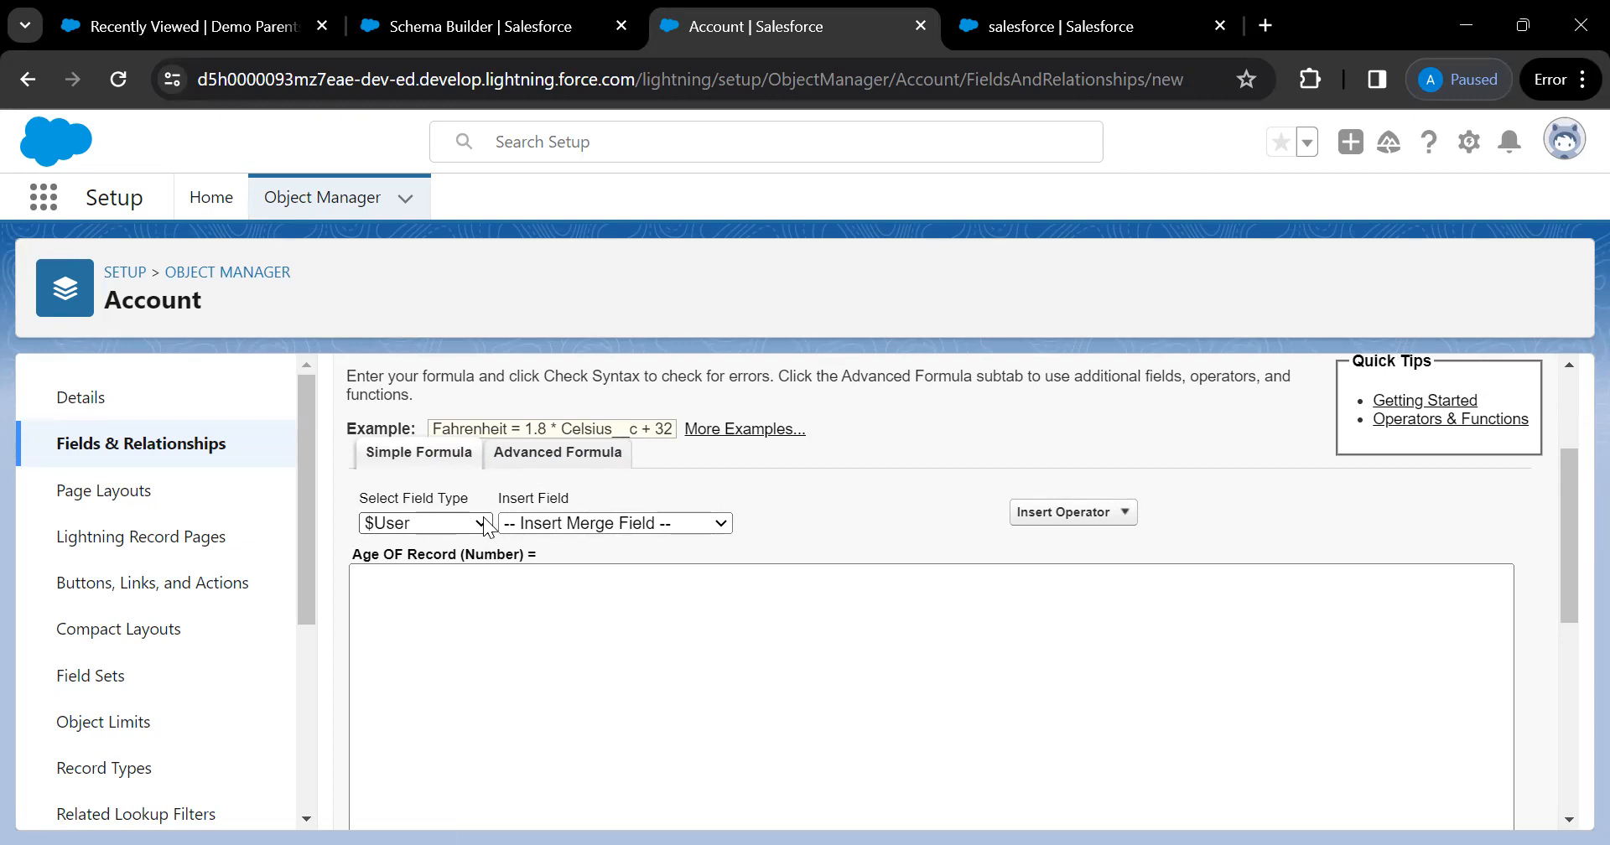
{"action": "left_click", "coordinate": [411, 585]}
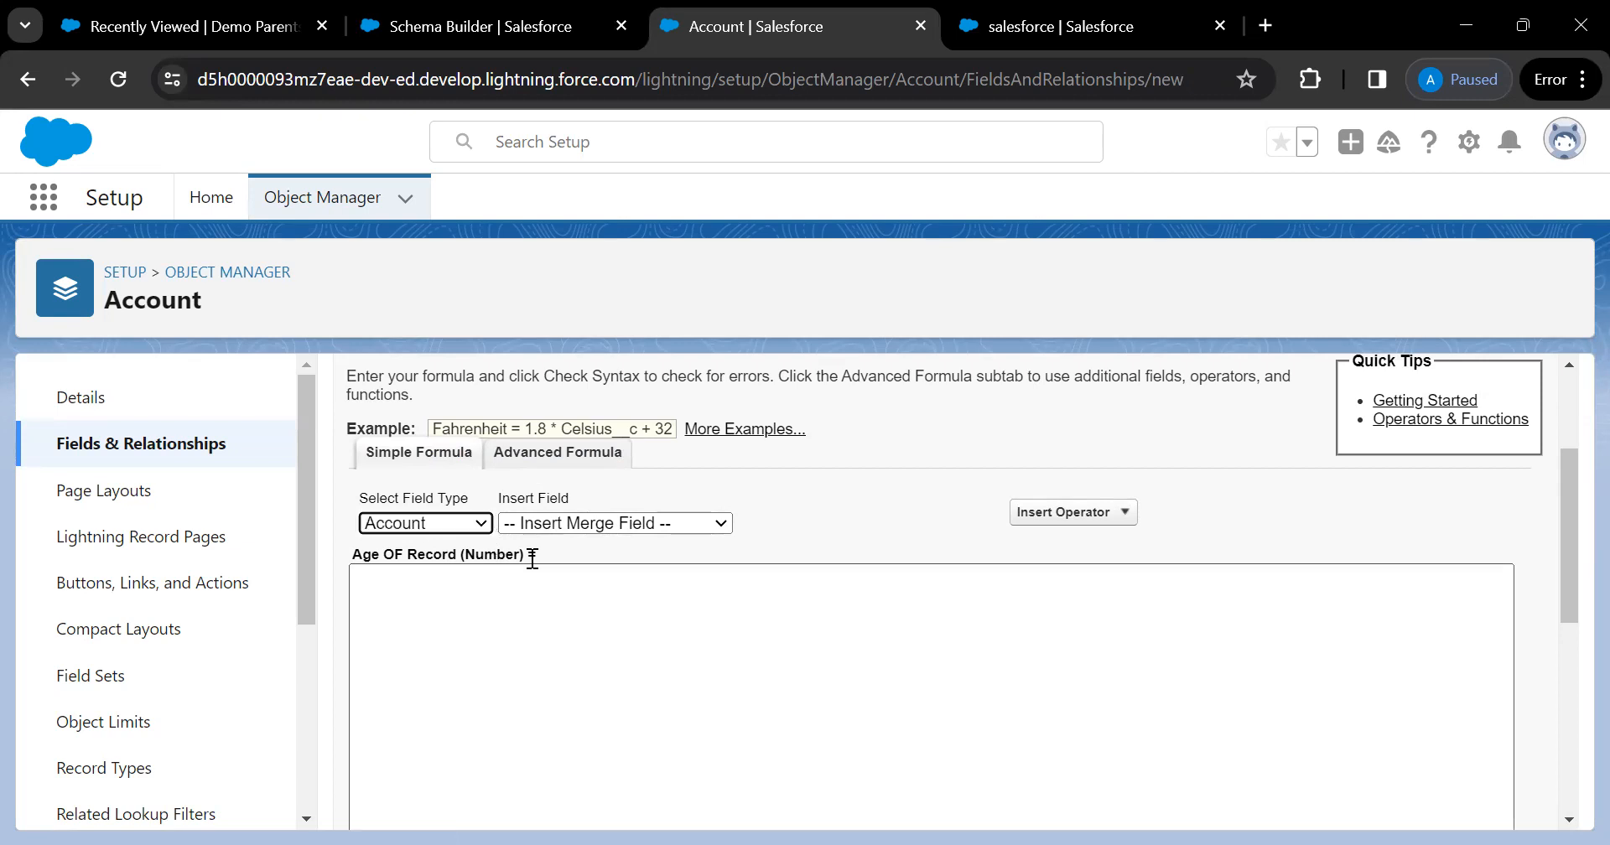
Browse the Insert Operator list, then switch to the Advanced Formula editor
{"action": "left_click", "coordinate": [1122, 510]}
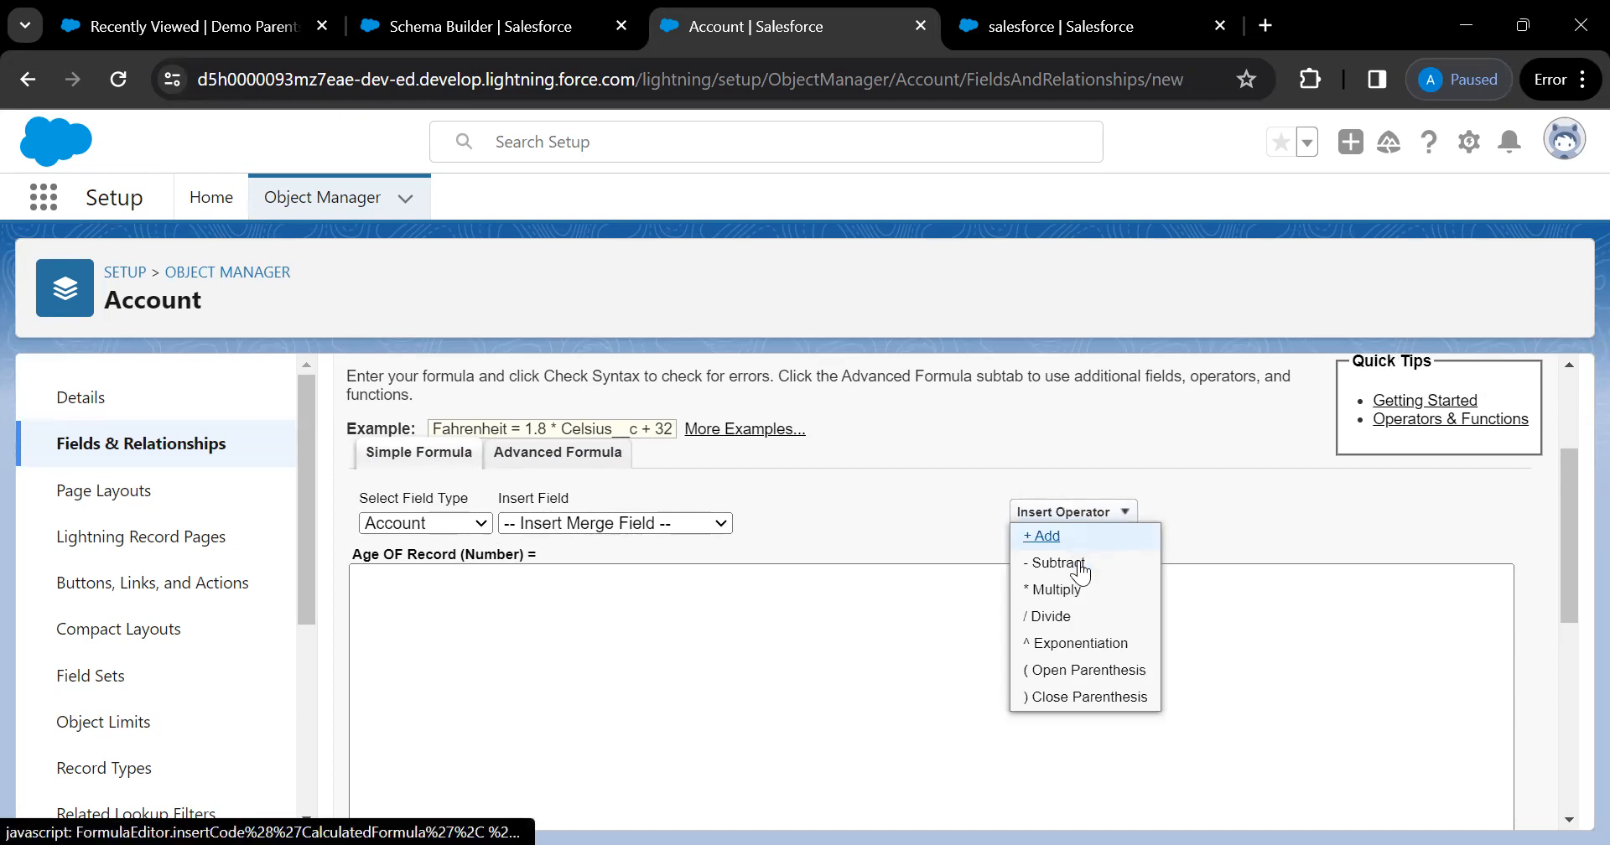
{"action": "scroll", "coordinate": [1073, 695], "scroll_direction": "down", "scroll_amount": 1}
{"action": "scroll", "coordinate": [1073, 695], "scroll_direction": "up", "scroll_amount": 1}
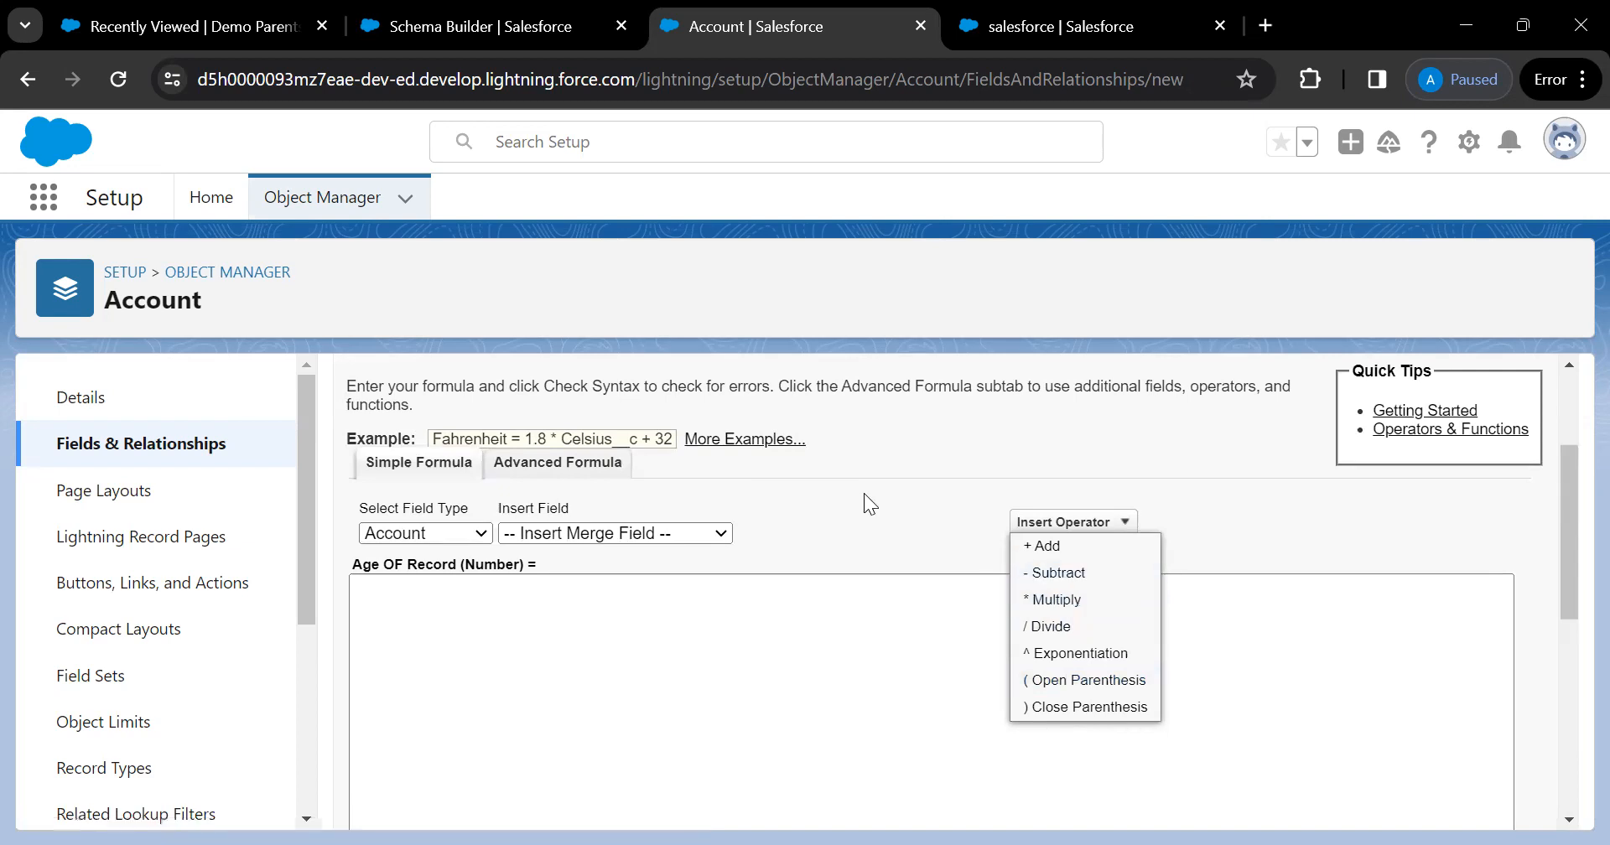
{"action": "left_click", "coordinate": [542, 466]}
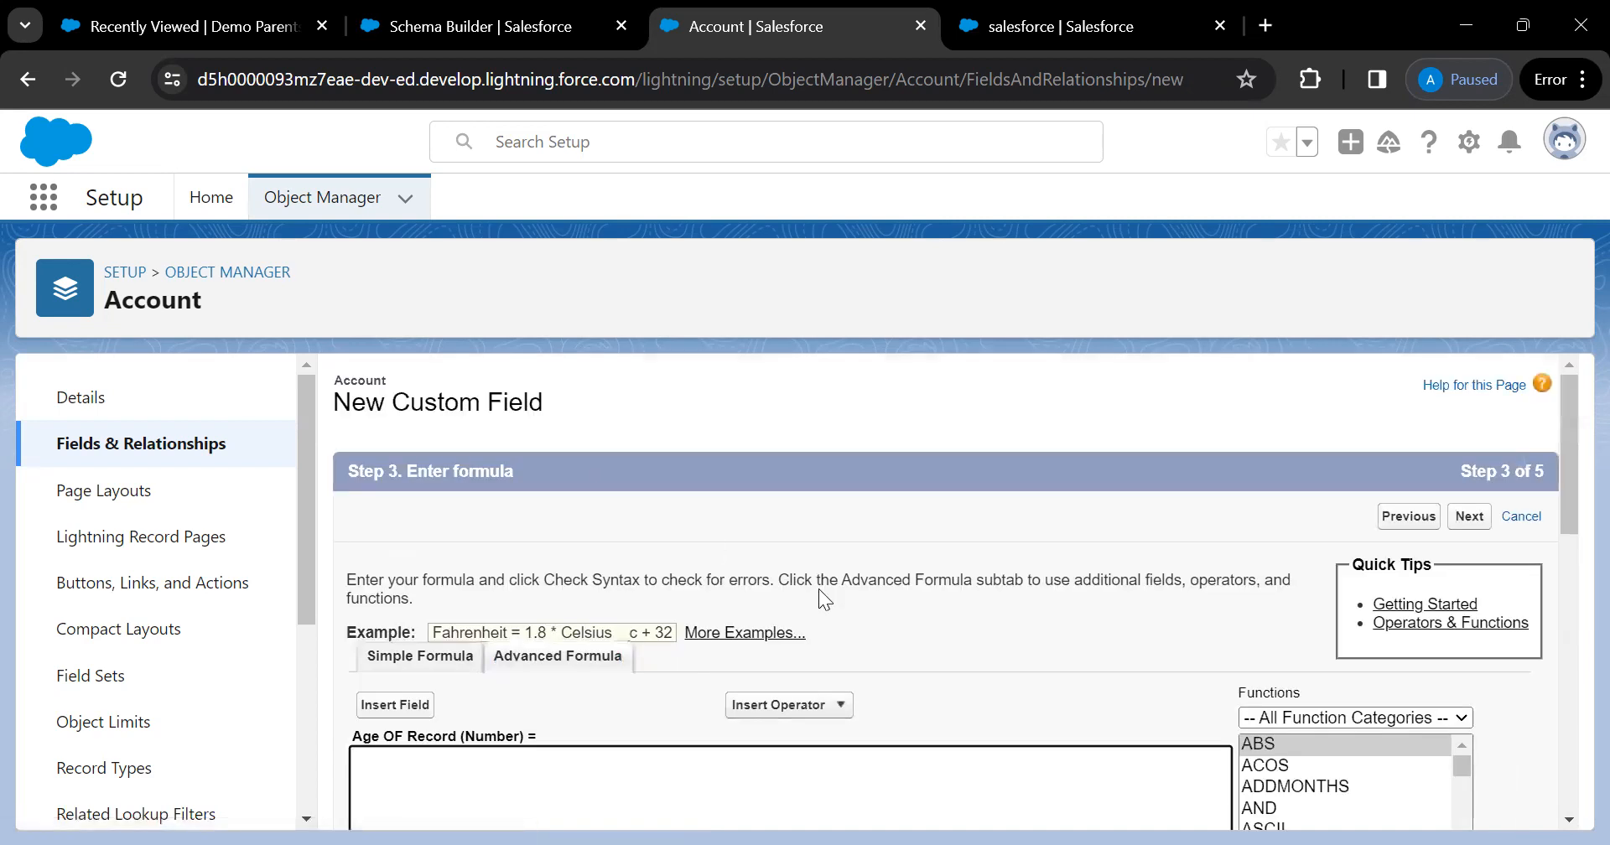
Open Insert Field and browse the $Organization and Account field lists down to Last Modified Date
{"action": "scroll", "coordinate": [818, 588], "scroll_direction": "down", "scroll_amount": 3}
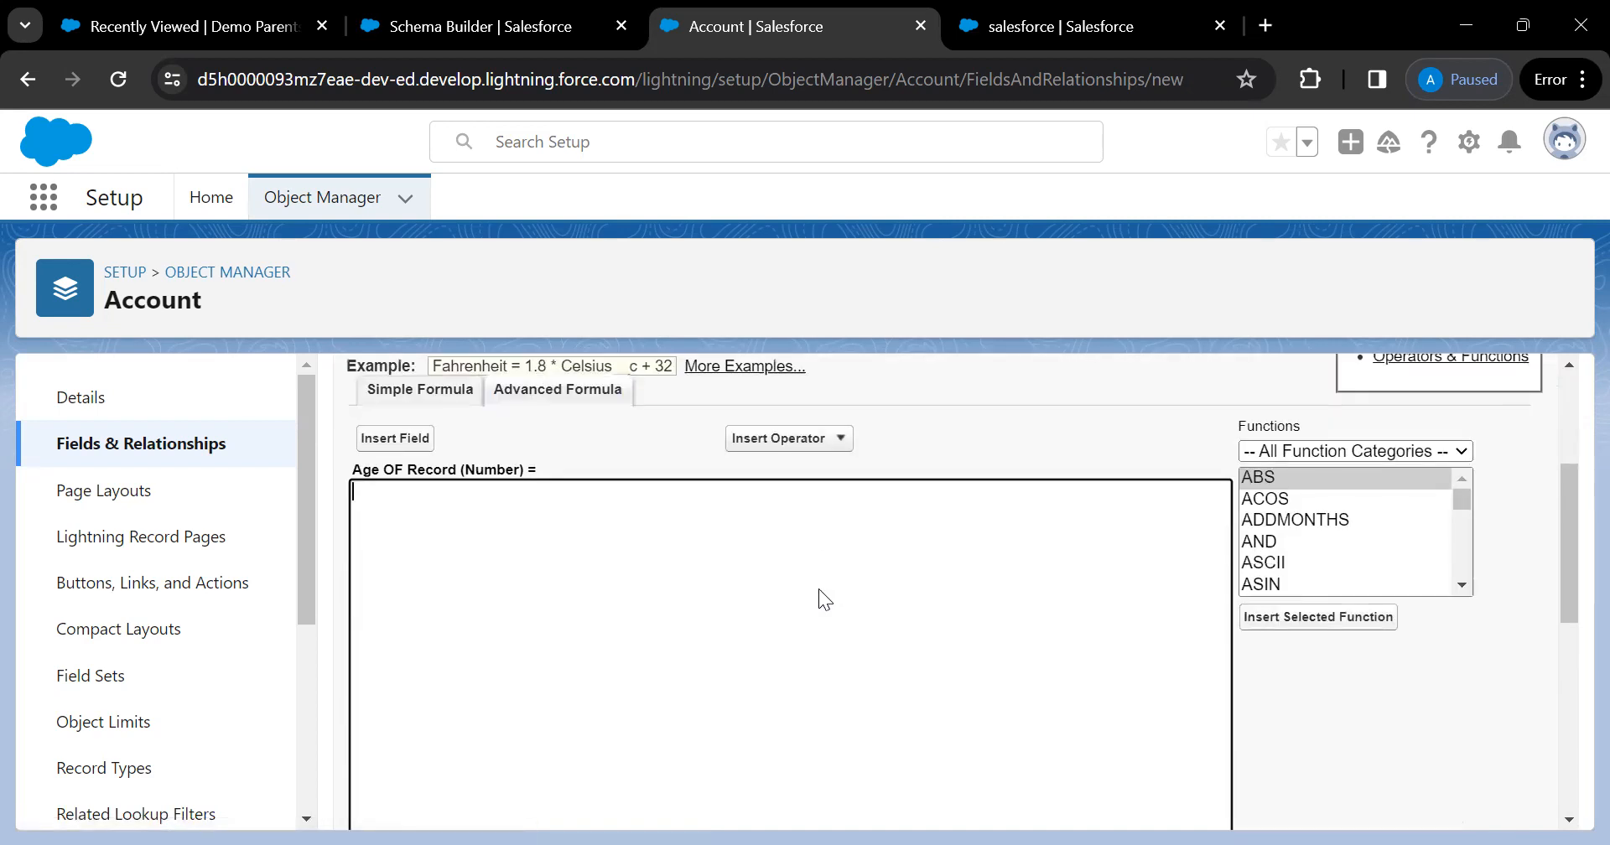
{"action": "left_click", "coordinate": [401, 439]}
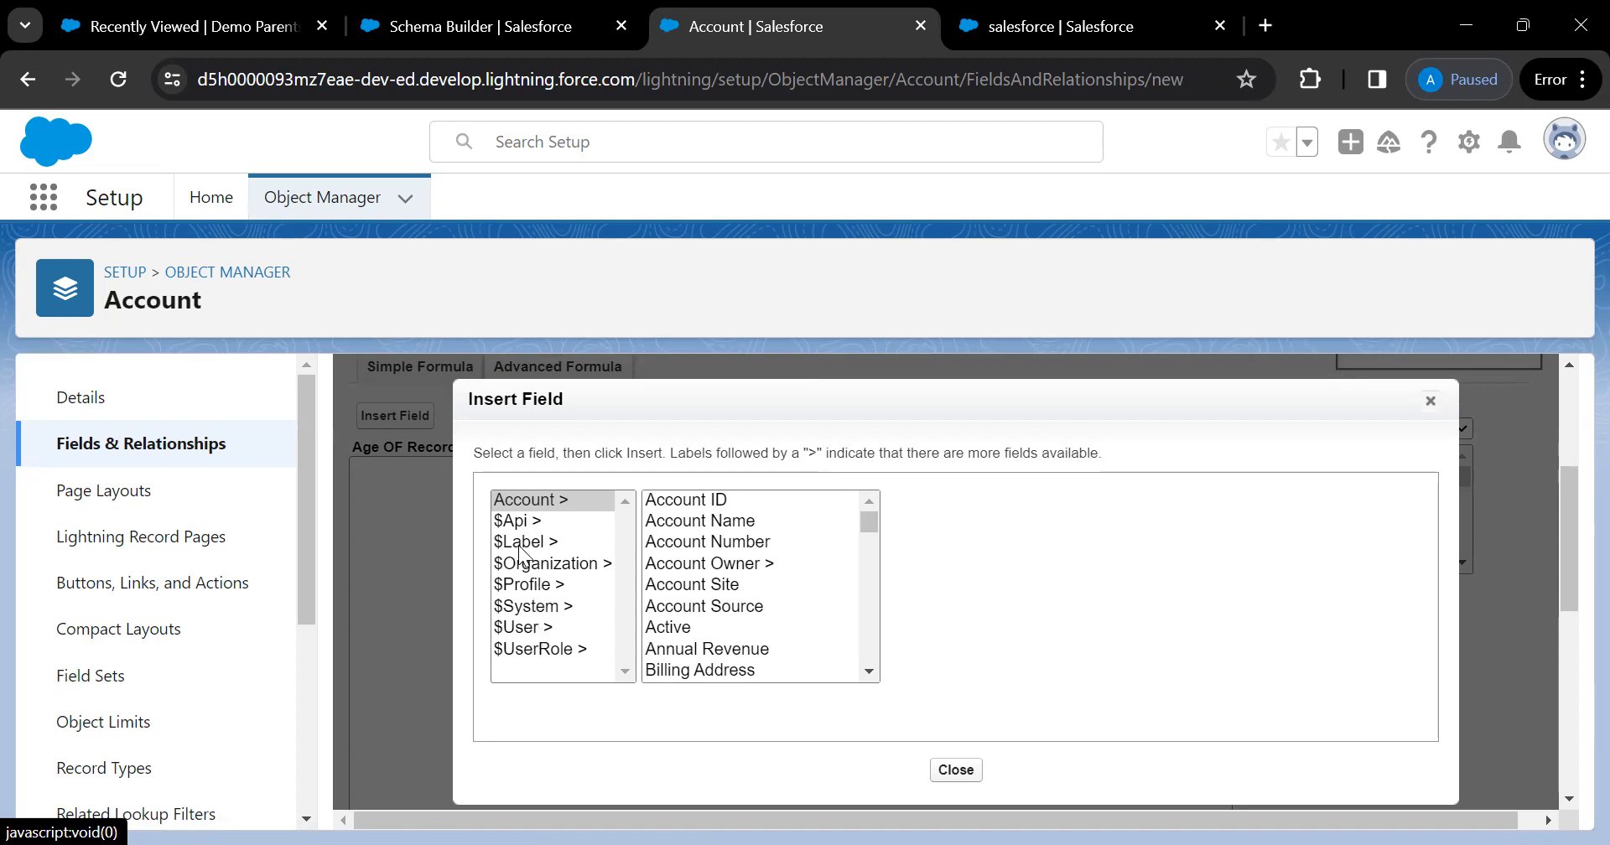
{"action": "left_click", "coordinate": [576, 572]}
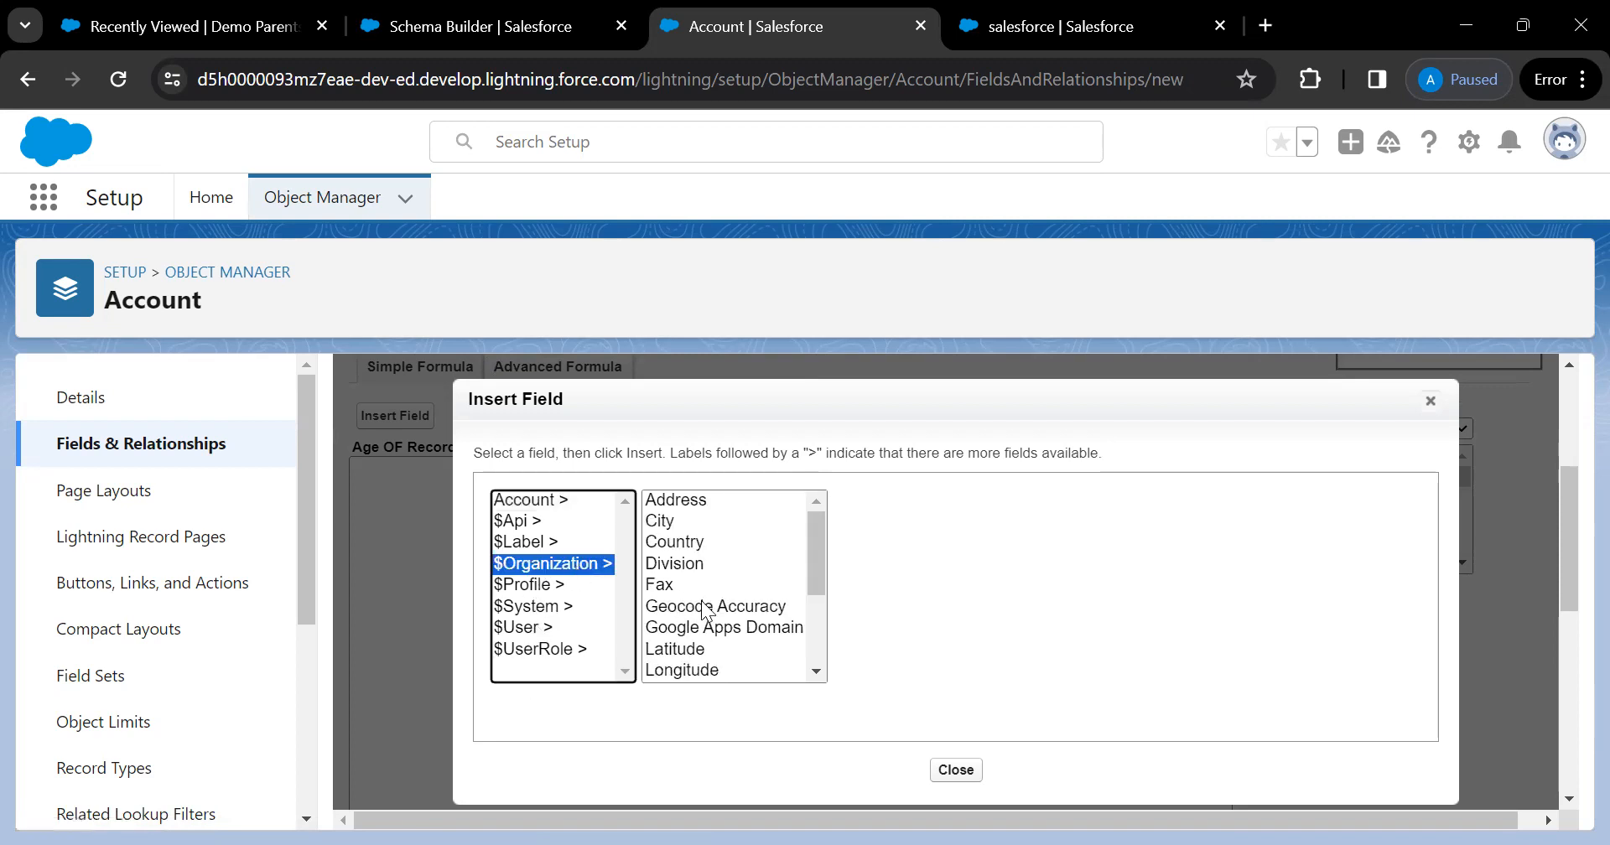
{"action": "scroll", "coordinate": [701, 601], "scroll_direction": "down", "scroll_amount": 1}
{"action": "scroll", "coordinate": [701, 600], "scroll_direction": "down", "scroll_amount": 1}
{"action": "scroll", "coordinate": [701, 600], "scroll_direction": "up", "scroll_amount": 3}
{"action": "left_click", "coordinate": [533, 503]}
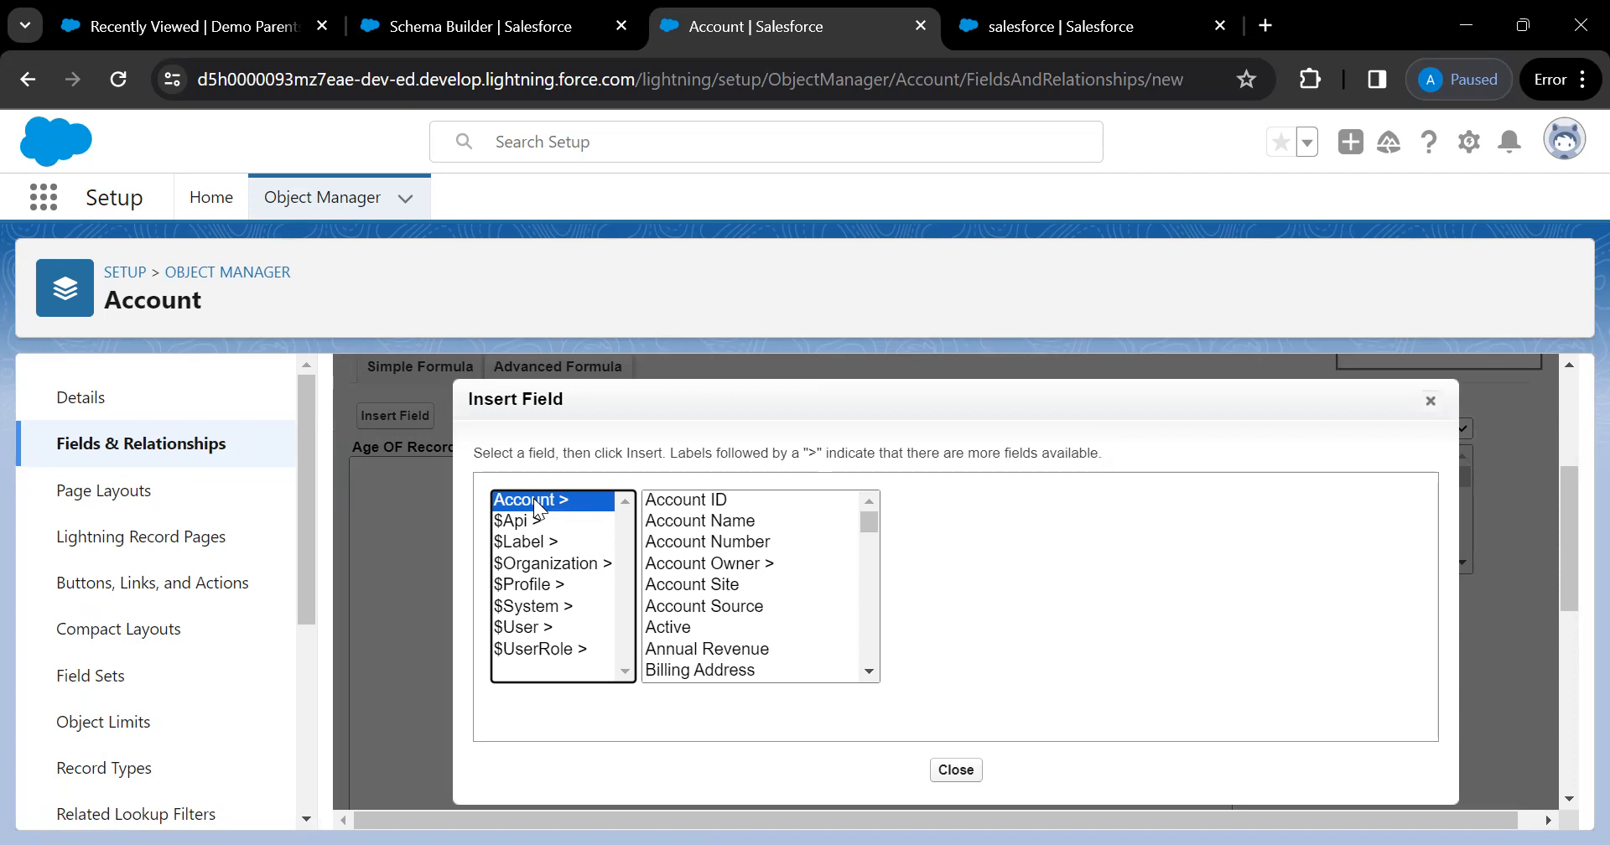
{"action": "left_click", "coordinate": [687, 500]}
{"action": "key", "text": "Down"}
{"action": "key", "text": "Down"}
{"action": "key", "text": "Down"}
{"action": "key", "text": "Down"}
{"action": "key", "text": "Down"}
{"action": "key", "text": "Down"}
{"action": "key", "text": "Down"}
{"action": "key", "text": "Down"}
{"action": "key", "text": "Down"}
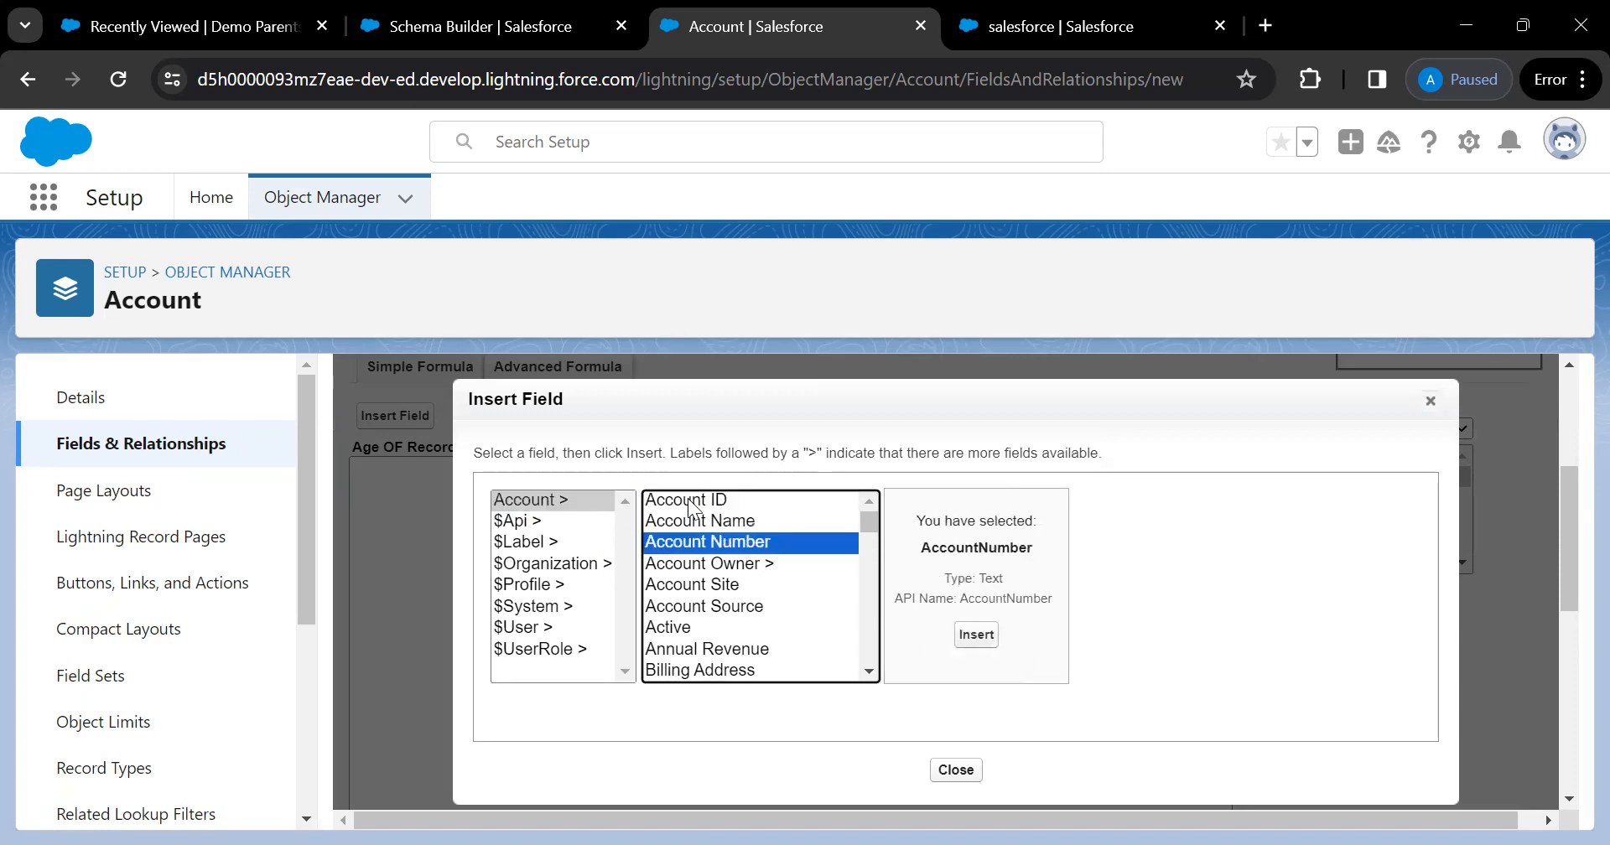
{"action": "key", "text": "Down"}
{"action": "key", "text": "Down"}
{"action": "key", "text": "Down"}
{"action": "key", "text": "Down"}
{"action": "key", "text": "Down"}
{"action": "key", "text": "Down"}
{"action": "key", "text": "Down"}
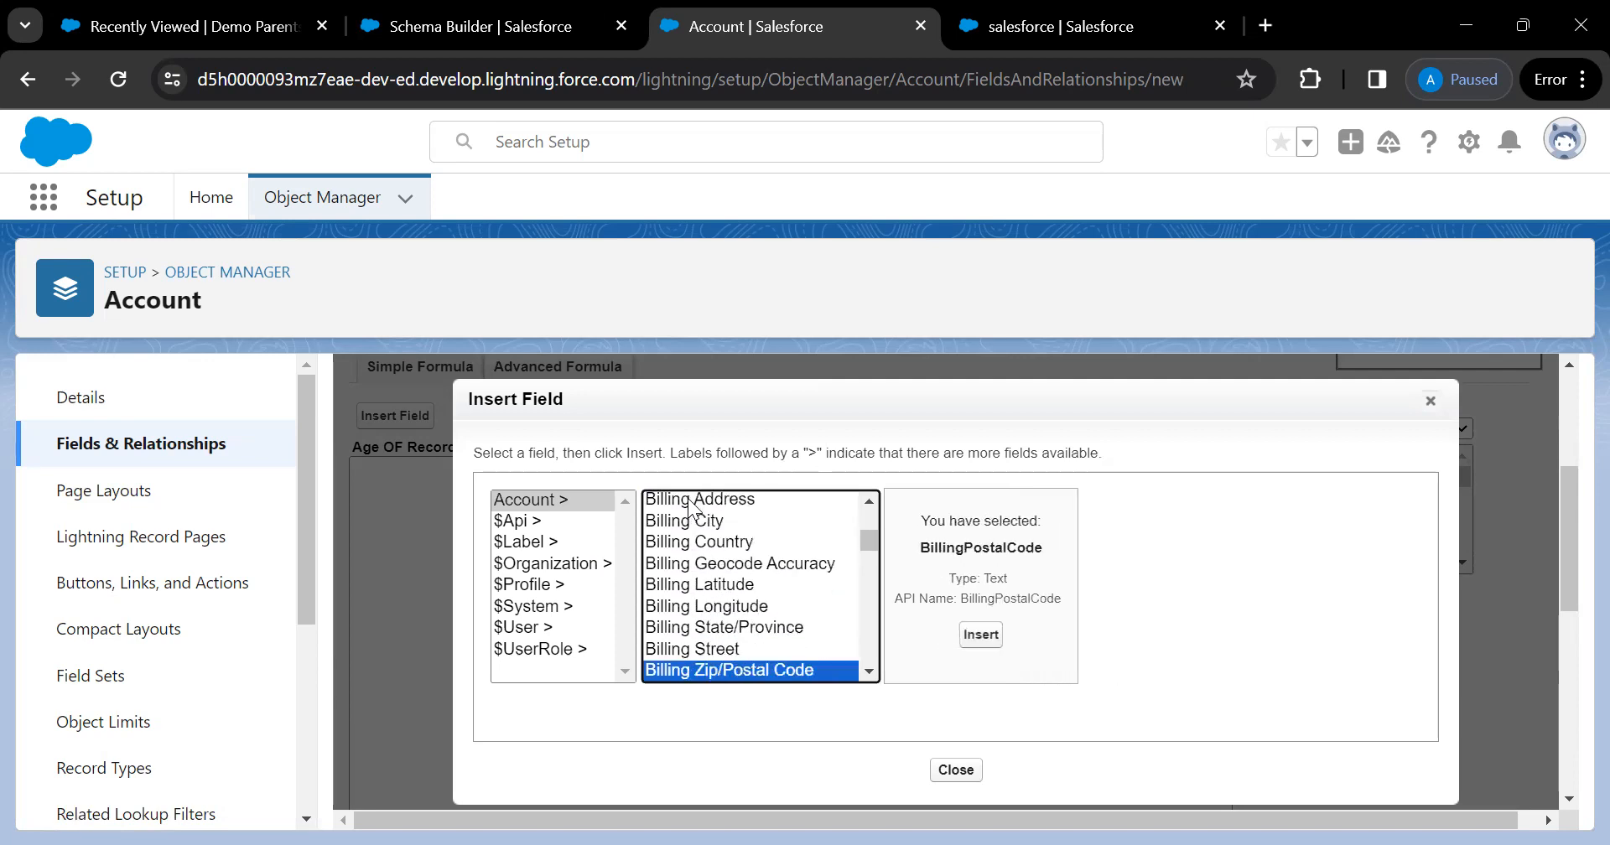
{"action": "key", "text": "Down"}
{"action": "key", "text": "Down"}
{"action": "key", "text": "Down"}
{"action": "key", "text": "Down"}
{"action": "key", "text": "Down"}
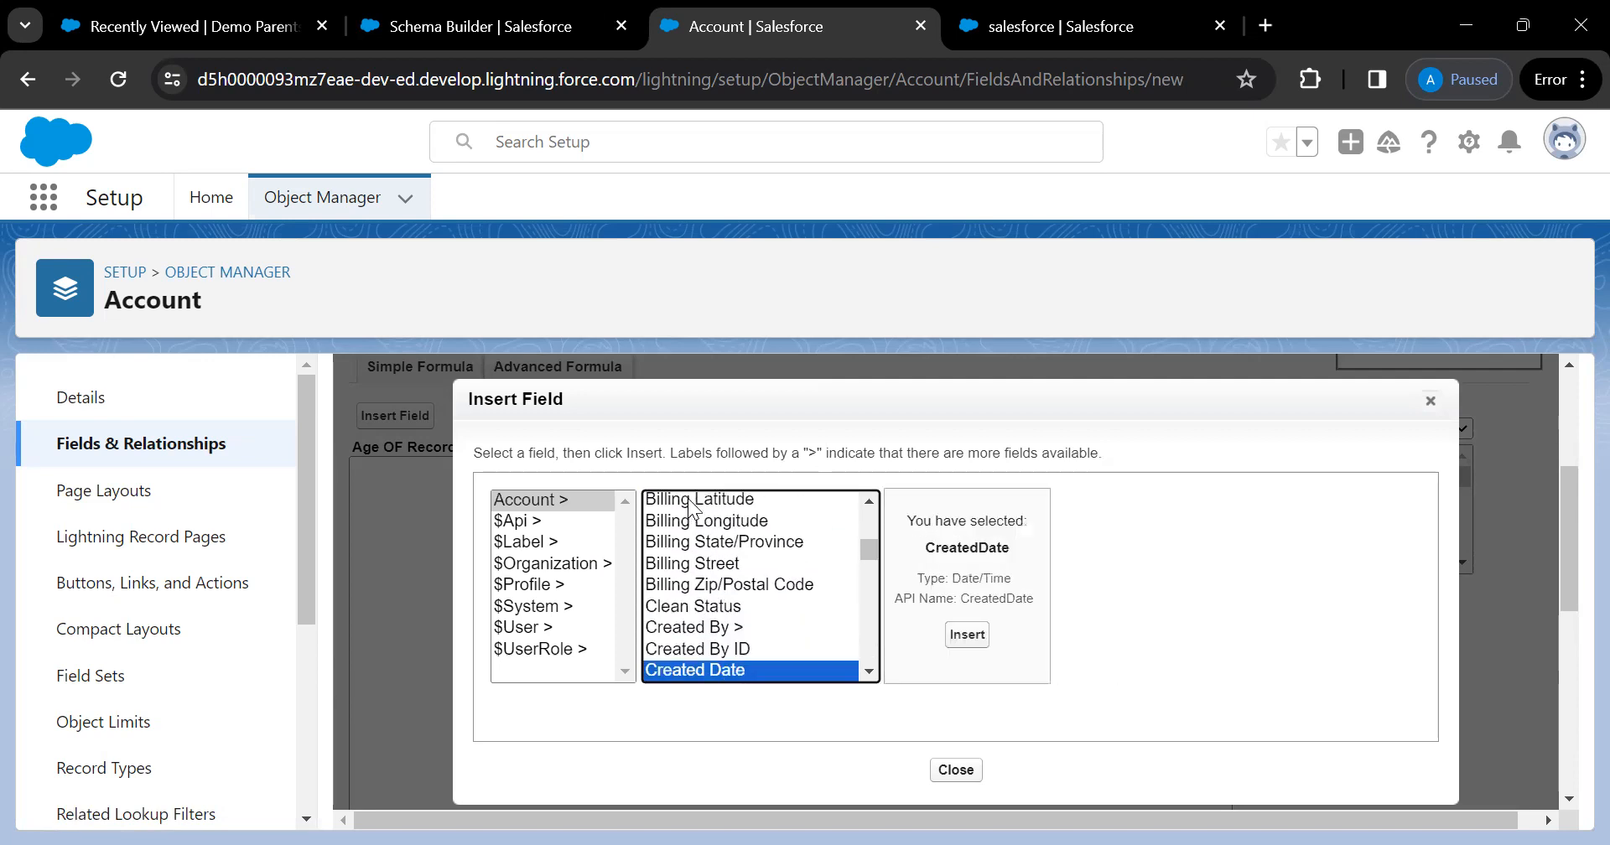
{"action": "key", "text": "Down"}
{"action": "key", "text": "Down"}
{"action": "key", "text": "Down"}
{"action": "key", "text": "Down"}
{"action": "key", "text": "Down"}
{"action": "key", "text": "Down"}
{"action": "key", "text": "Down"}
{"action": "key", "text": "Down"}
{"action": "key", "text": "Down"}
{"action": "key", "text": "Down"}
{"action": "key", "text": "Down"}
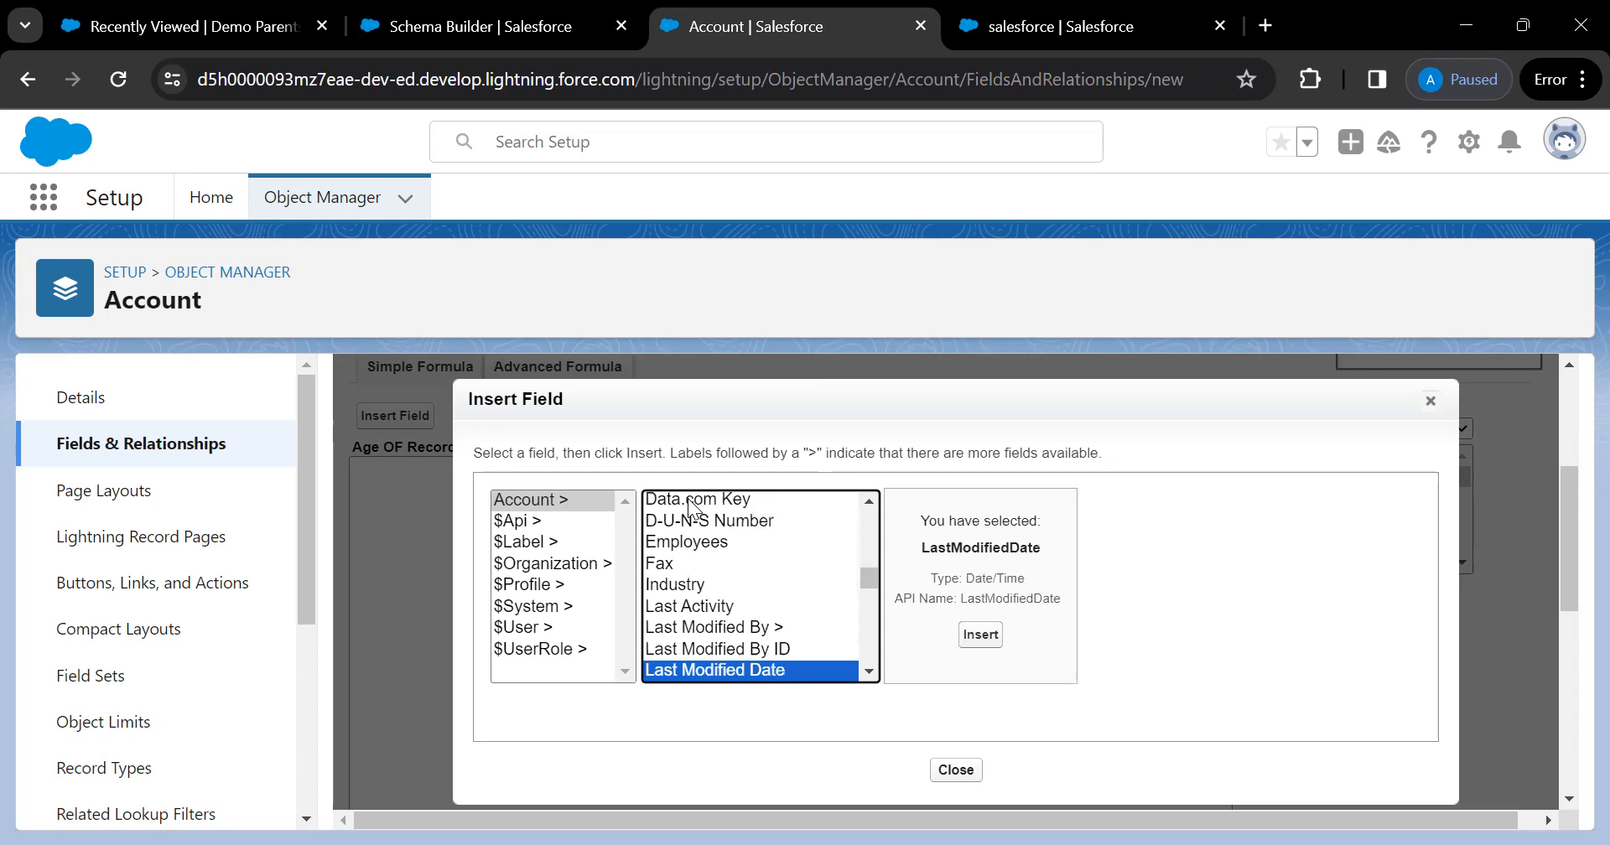
Browse the Last Modified By and Account Owner user fields, landing on the owner's Company Name
{"action": "left_click", "coordinate": [711, 625]}
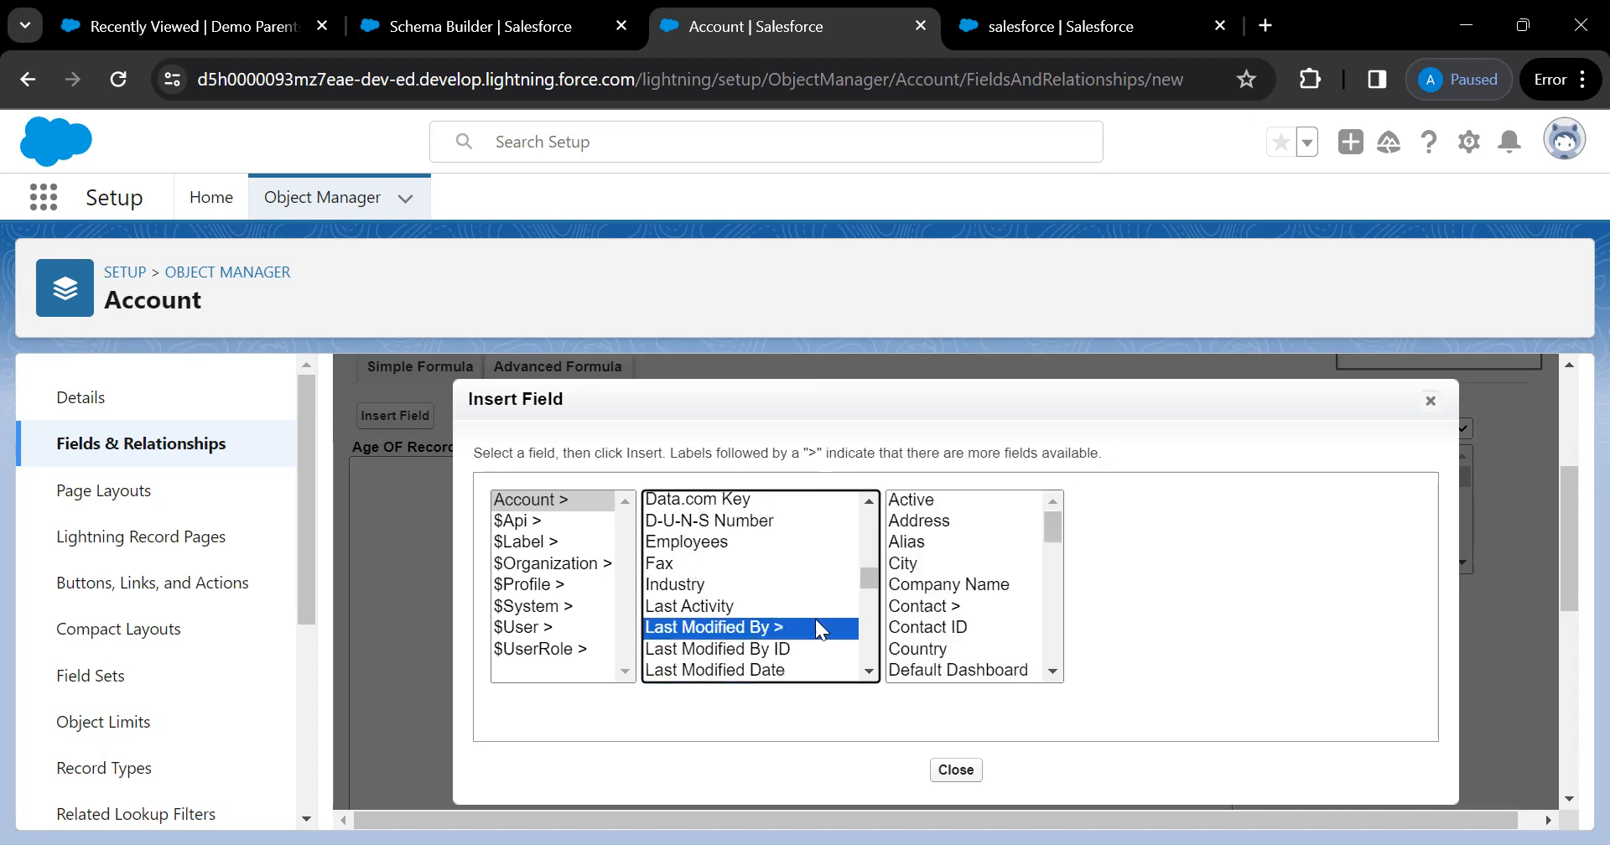
{"action": "scroll", "coordinate": [937, 627], "scroll_direction": "down", "scroll_amount": 3}
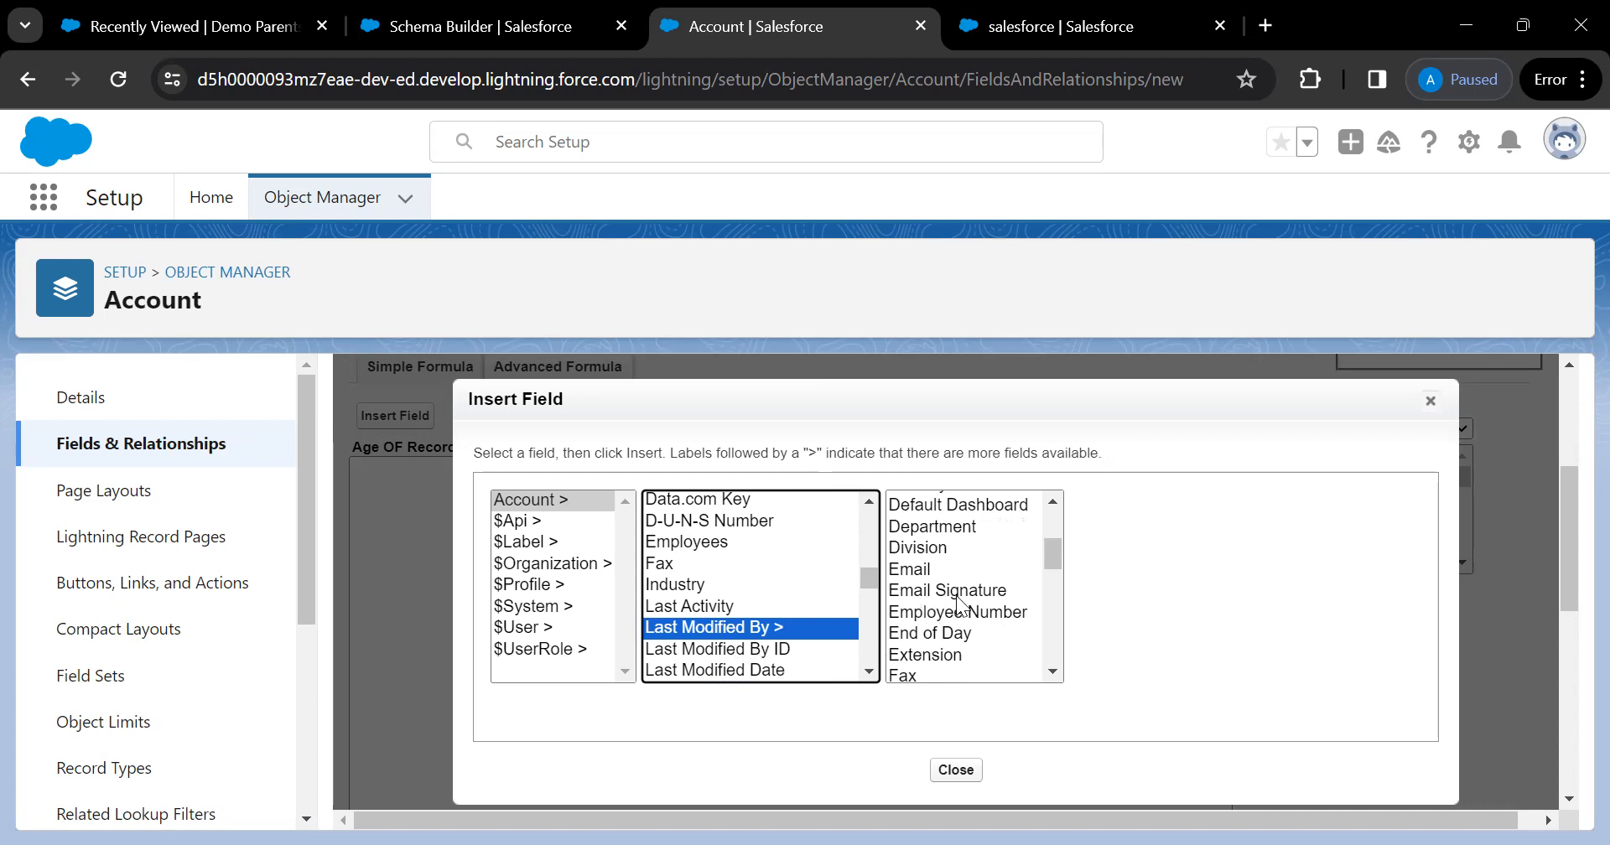
{"action": "scroll", "coordinate": [961, 606], "scroll_direction": "down", "scroll_amount": 3}
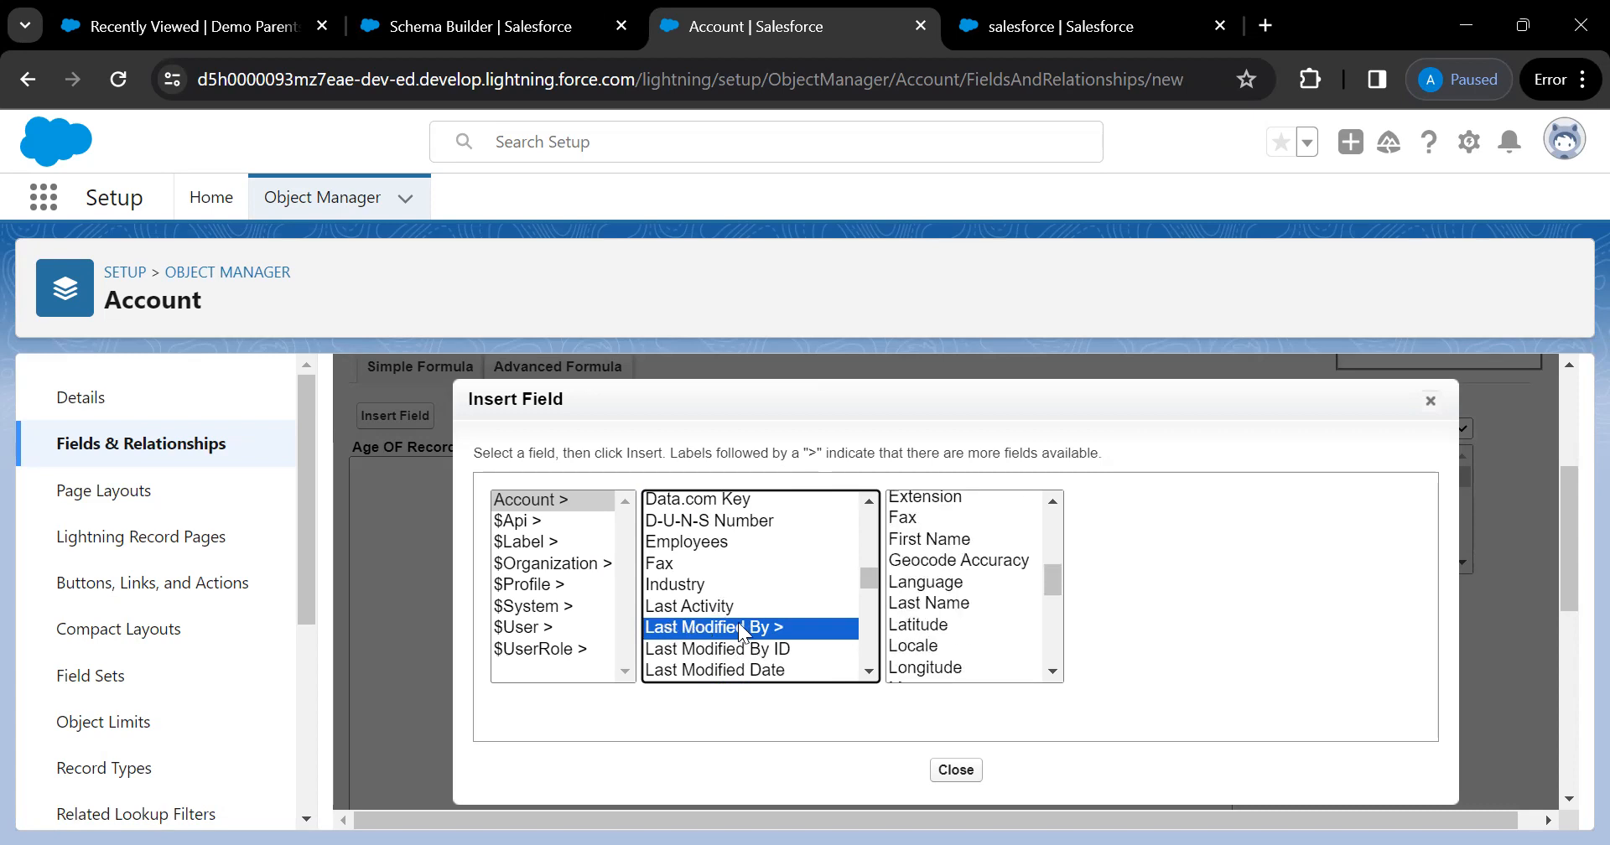
{"action": "scroll", "coordinate": [790, 604], "scroll_direction": "up", "scroll_amount": 8}
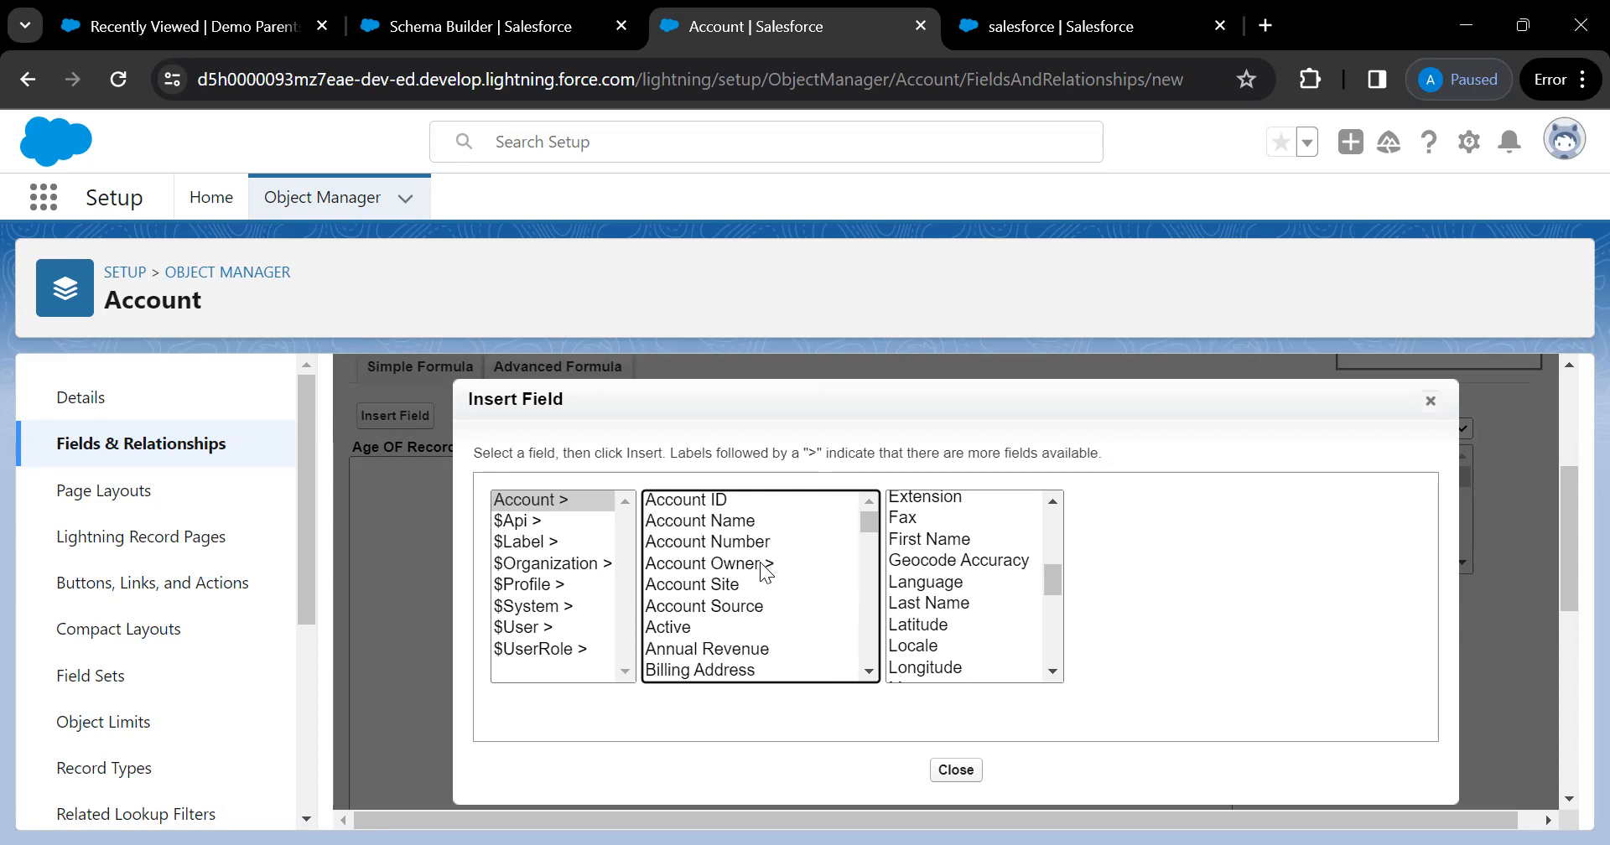
{"action": "left_click", "coordinate": [699, 563]}
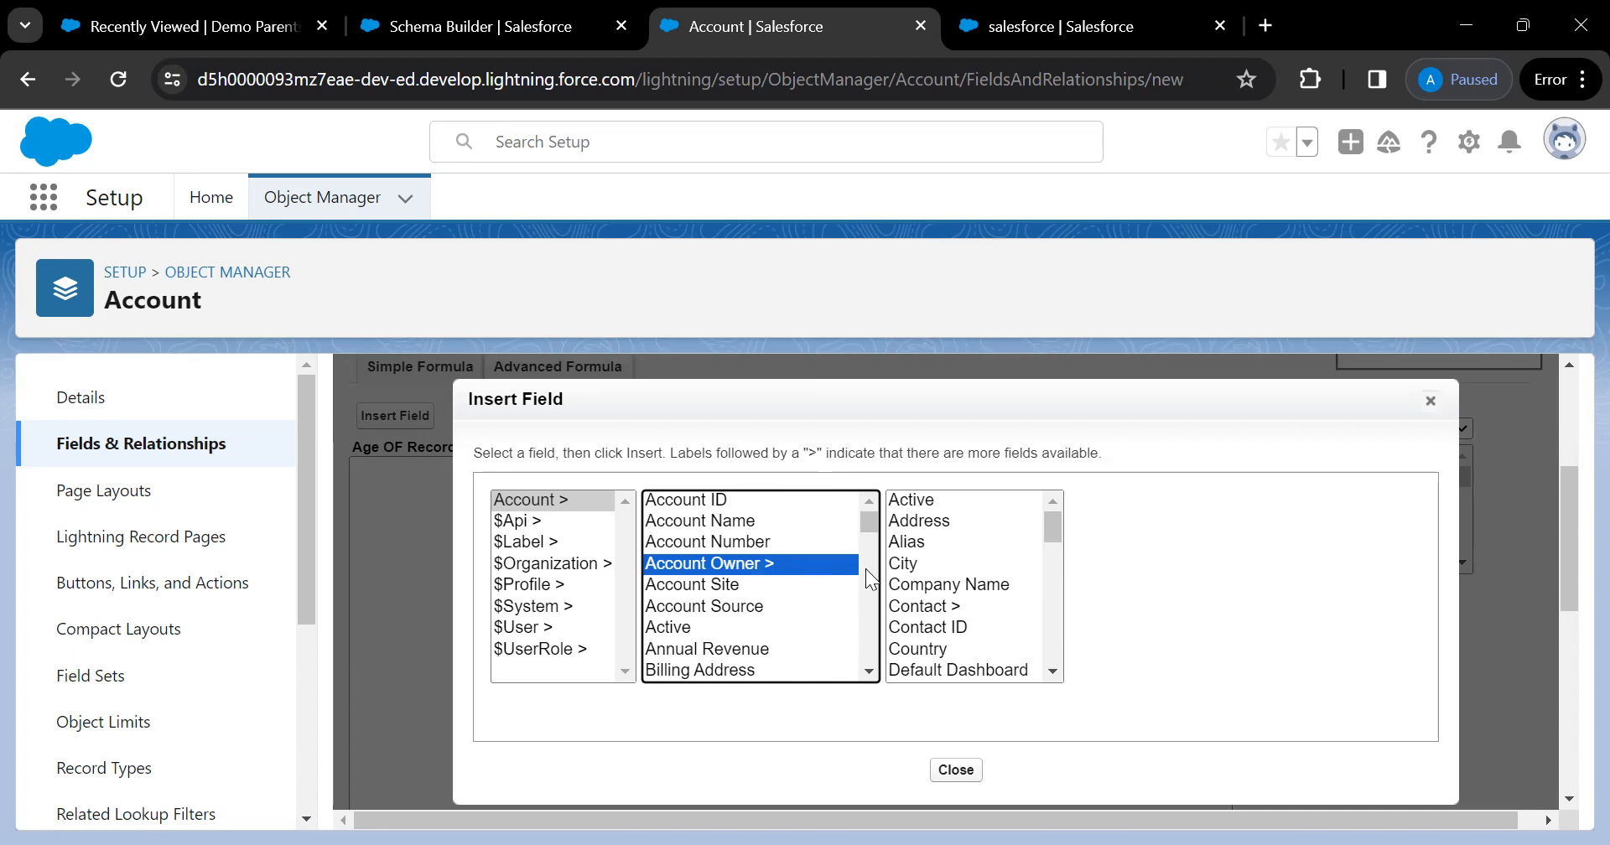
{"action": "scroll", "coordinate": [940, 592], "scroll_direction": "down", "scroll_amount": 8}
{"action": "scroll", "coordinate": [941, 592], "scroll_direction": "down", "scroll_amount": 5}
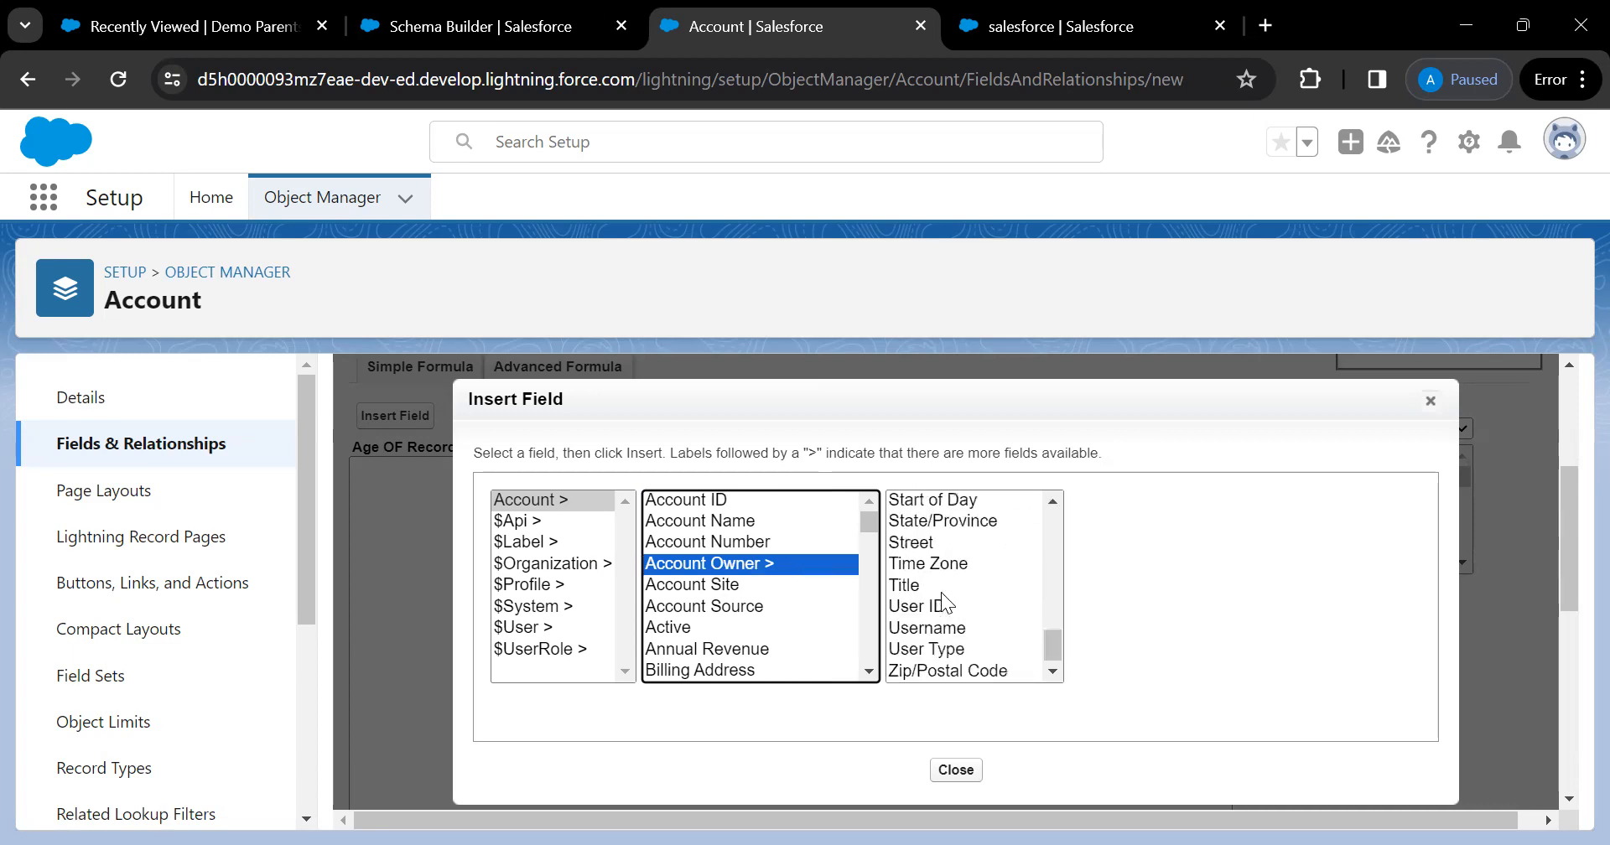
{"action": "left_click", "coordinate": [672, 520]}
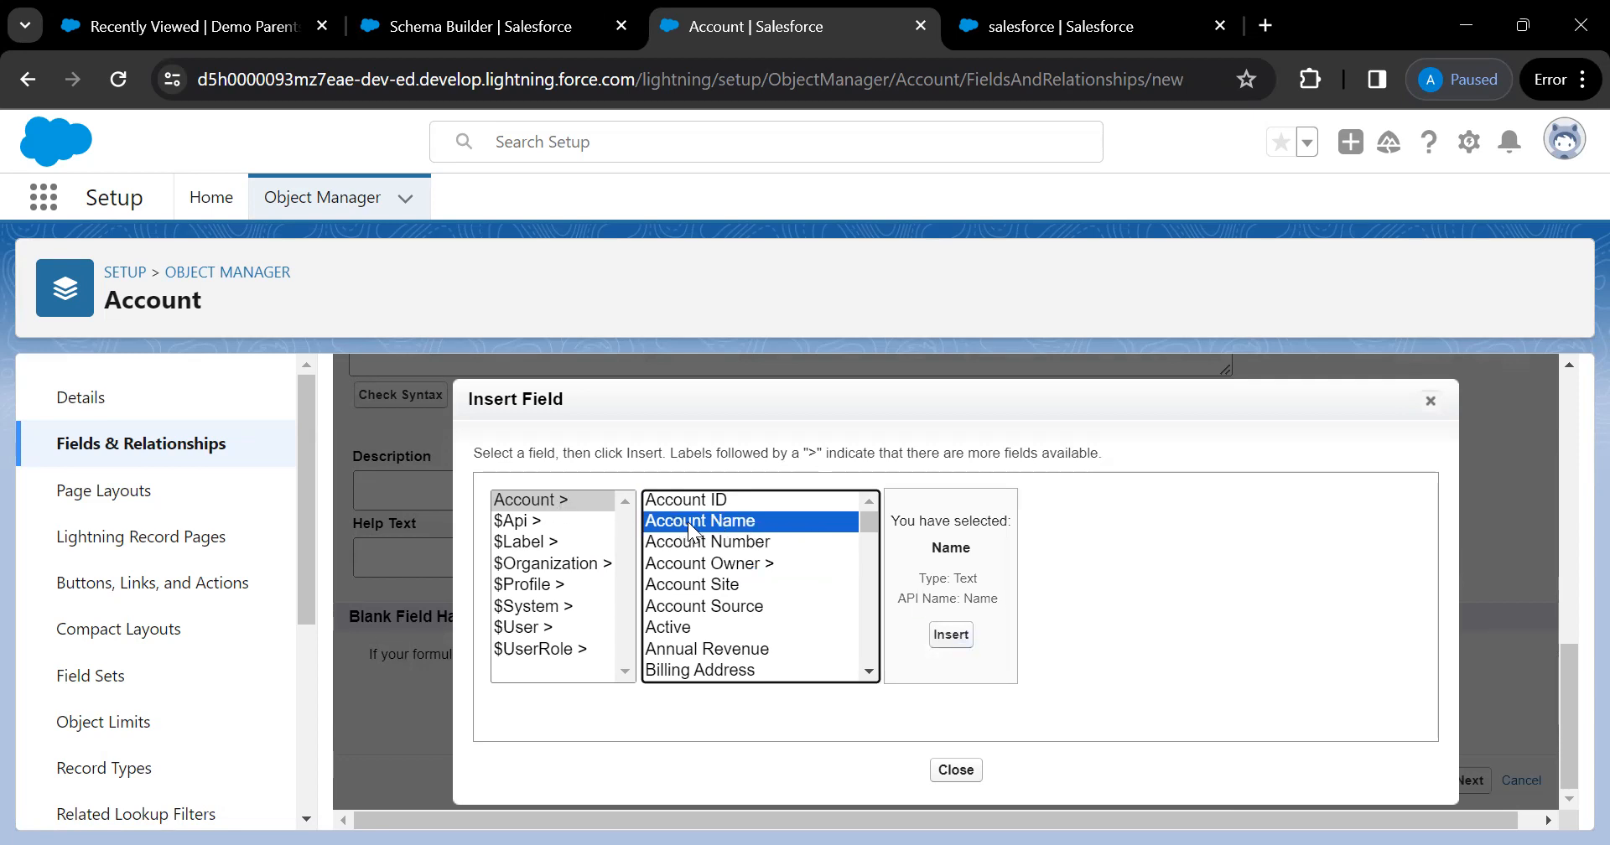
{"action": "left_click", "coordinate": [693, 569]}
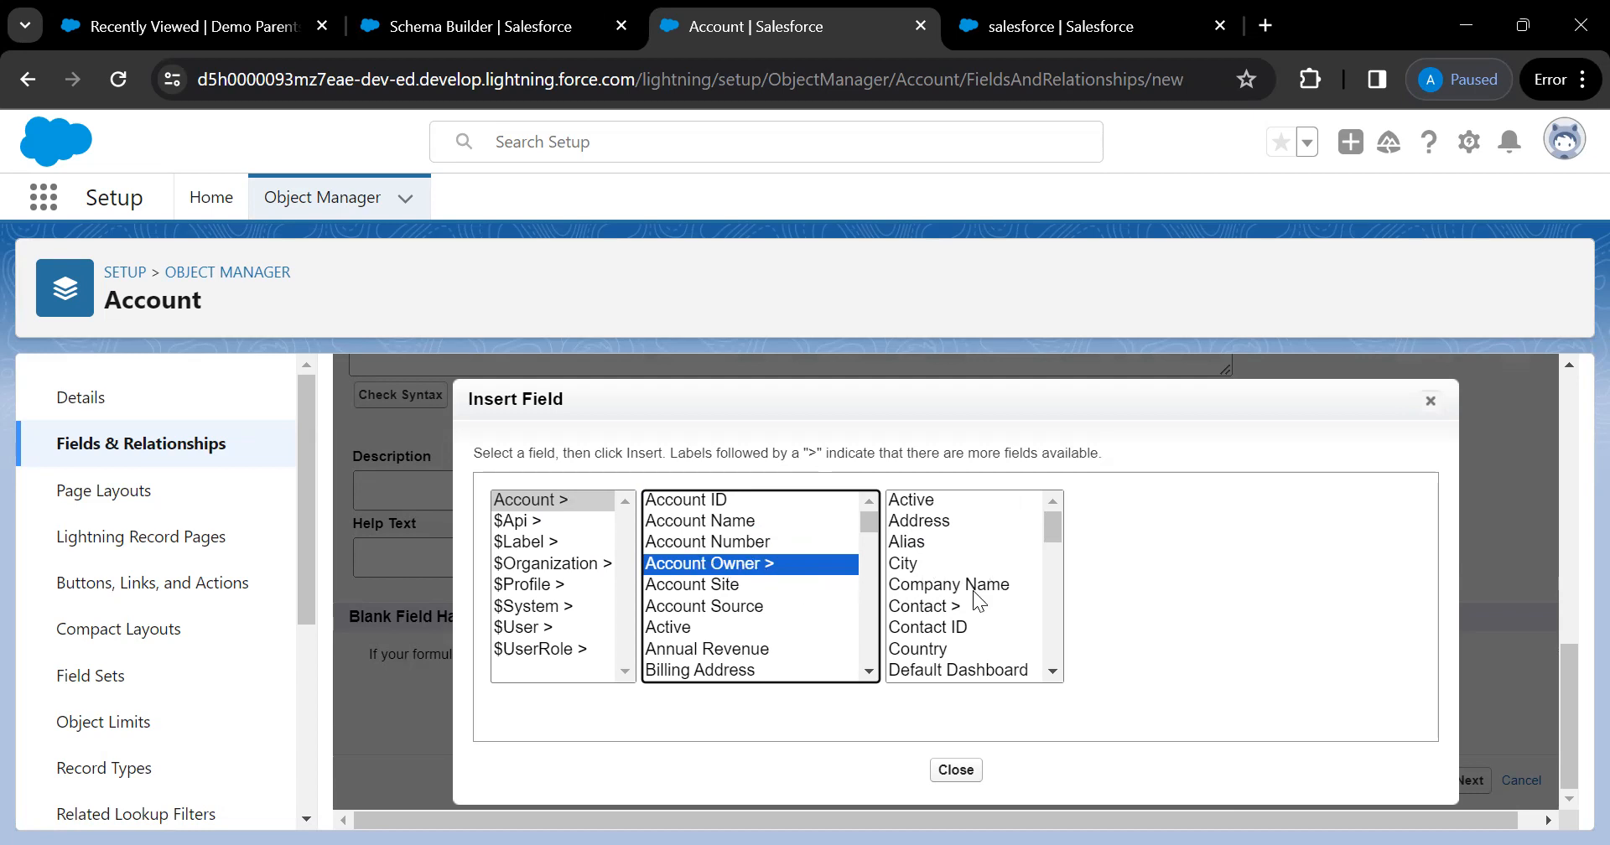
{"action": "left_click", "coordinate": [945, 590]}
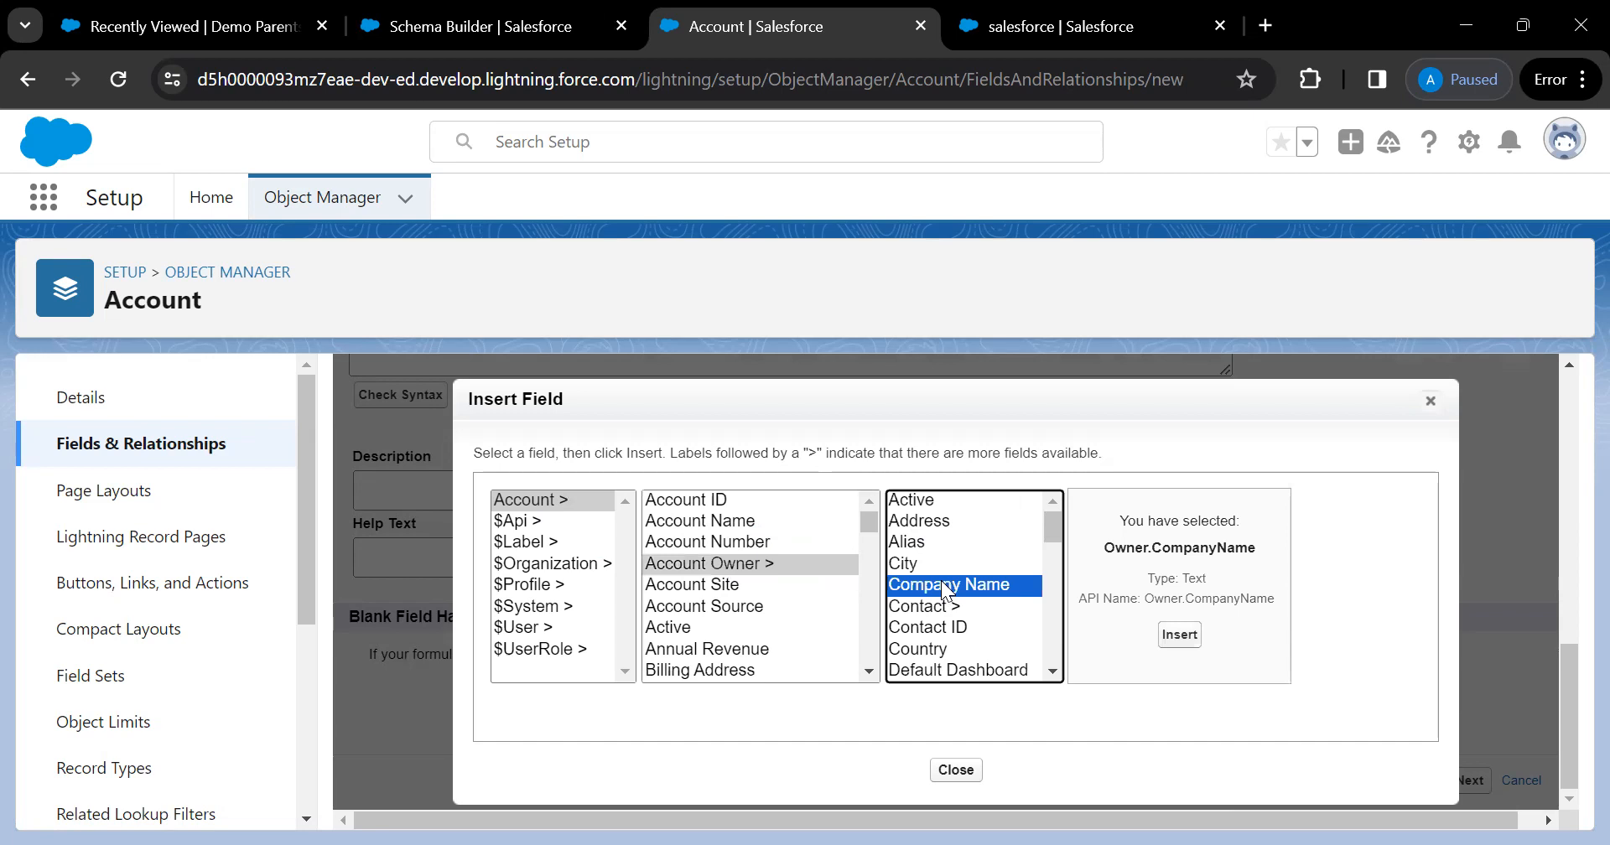
Return from the owner's contact fields to Account > Created Date and insert CreatedDate into the formula
{"action": "key", "text": "Down"}
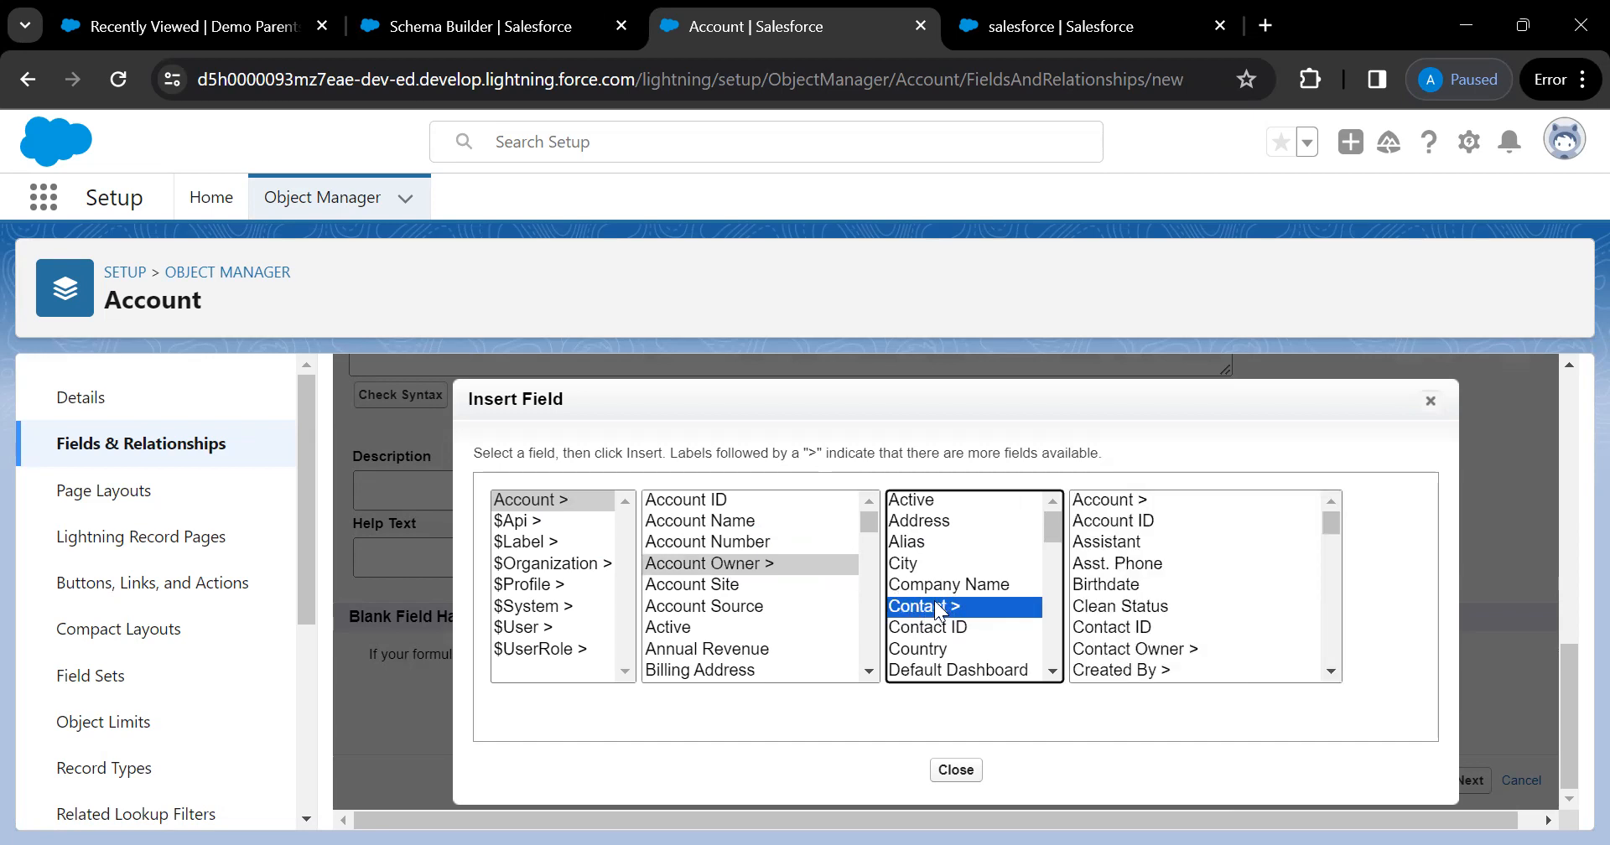
{"action": "left_click", "coordinate": [1130, 587]}
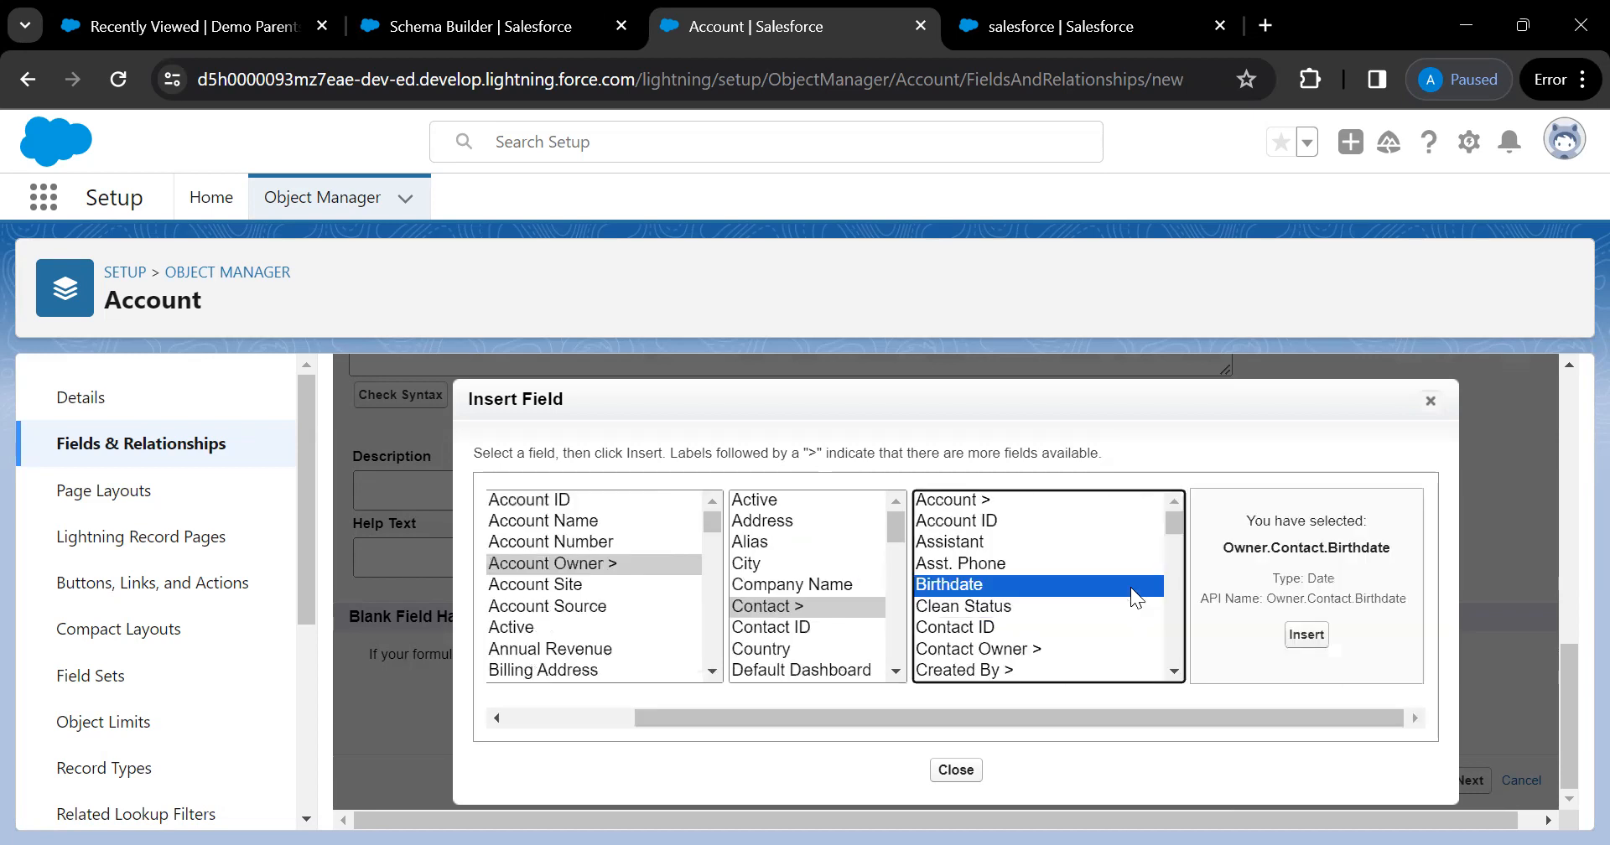
{"action": "left_click", "coordinate": [1010, 649]}
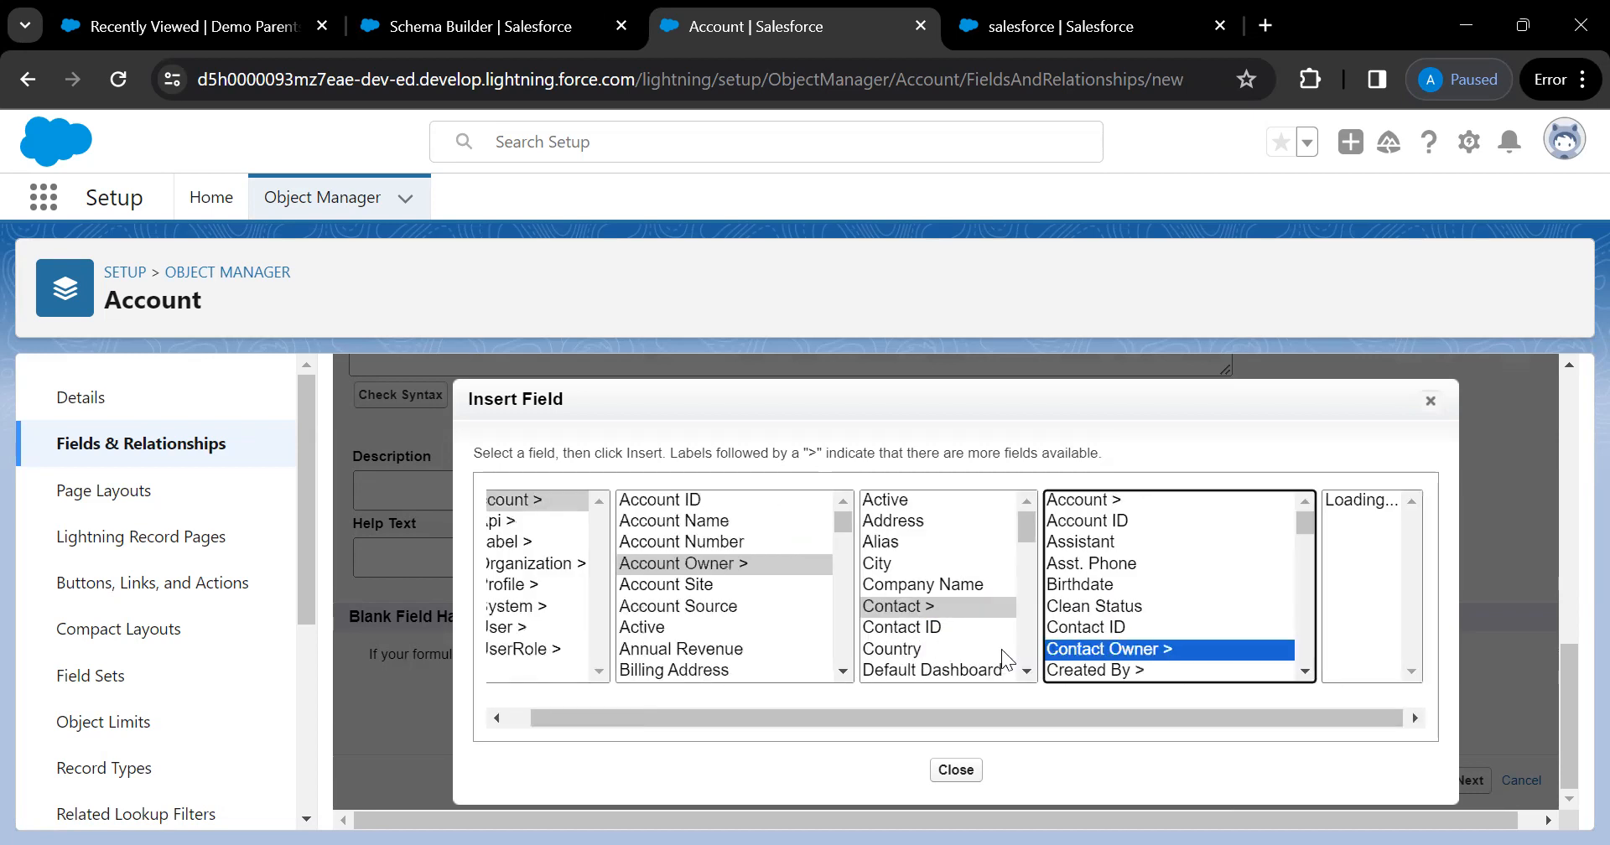
{"action": "scroll", "coordinate": [1355, 617], "scroll_direction": "down", "scroll_amount": 3}
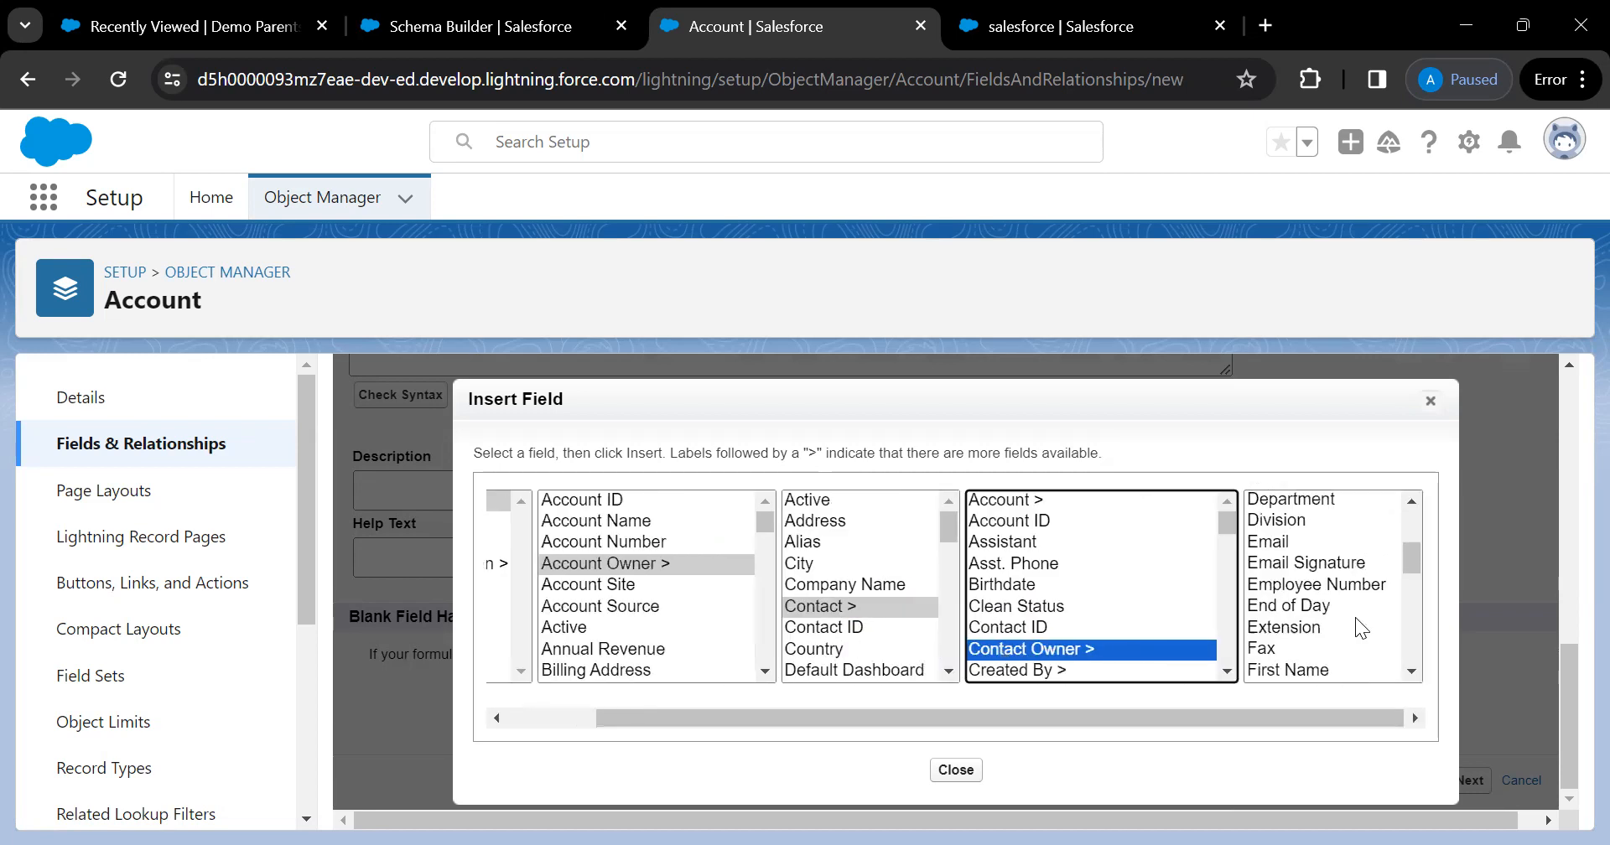
{"action": "scroll", "coordinate": [1355, 617], "scroll_direction": "down", "scroll_amount": 4}
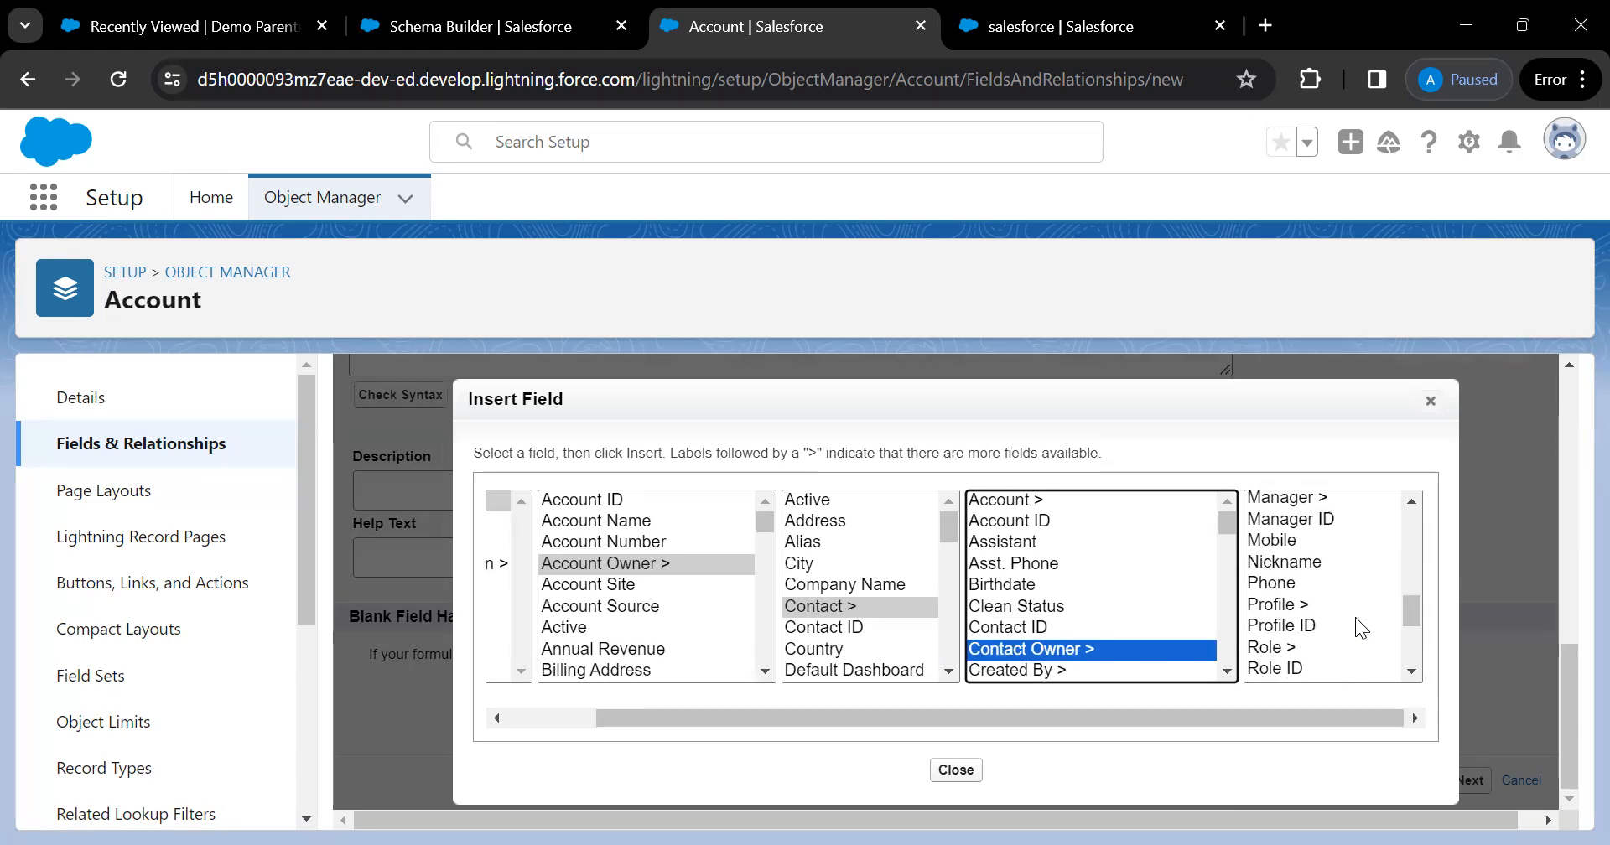
{"action": "scroll", "coordinate": [870, 585], "scroll_direction": "up", "scroll_amount": 7}
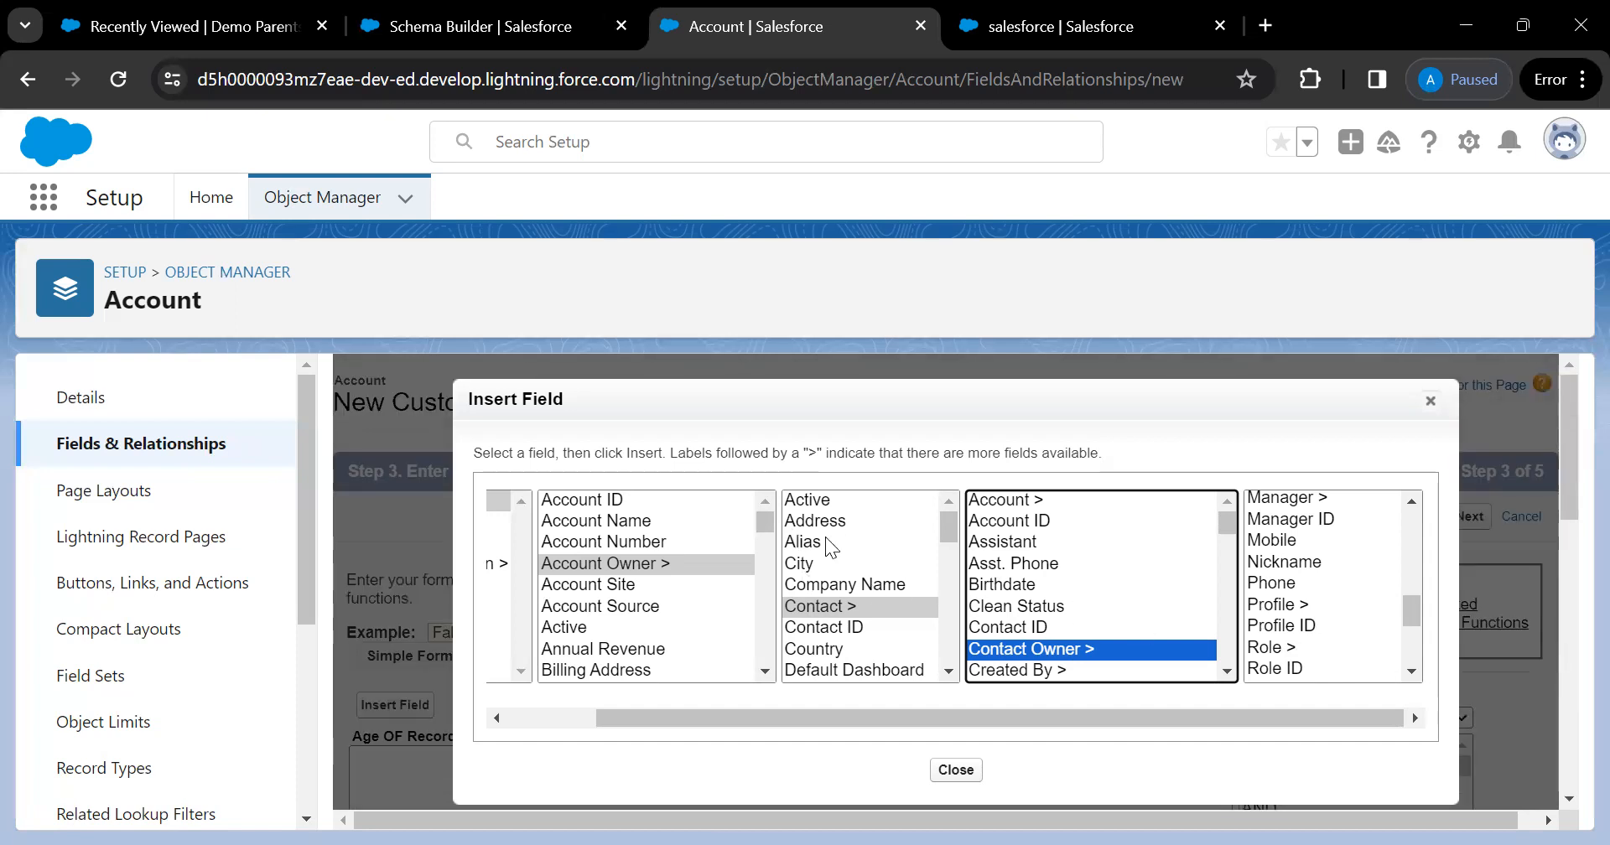
{"action": "left_click", "coordinate": [613, 522]}
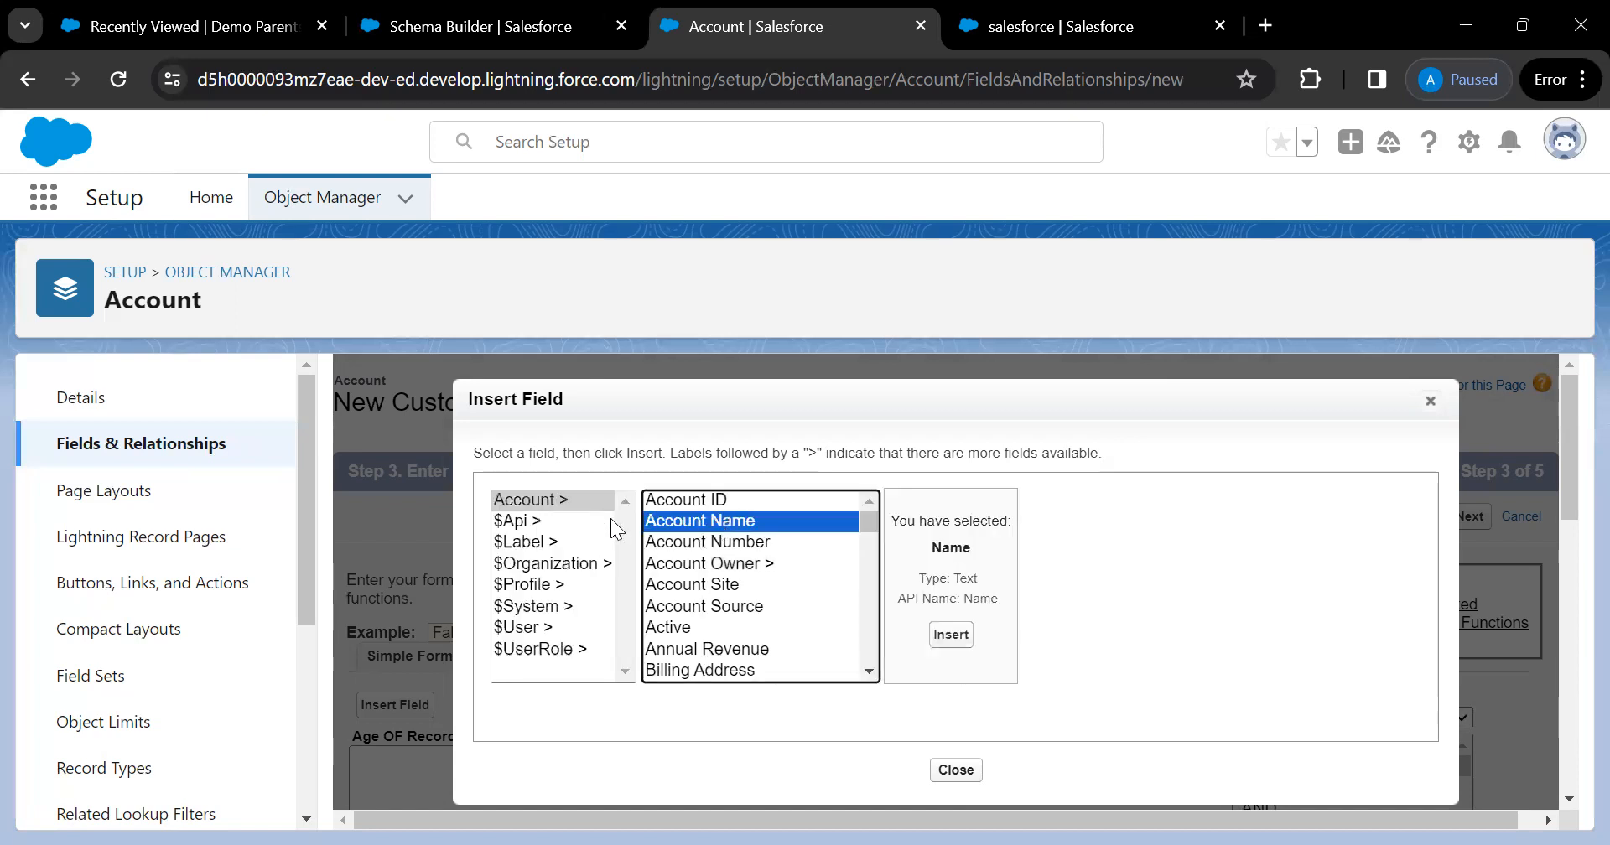
{"action": "scroll", "coordinate": [736, 616], "scroll_direction": "down", "scroll_amount": 5}
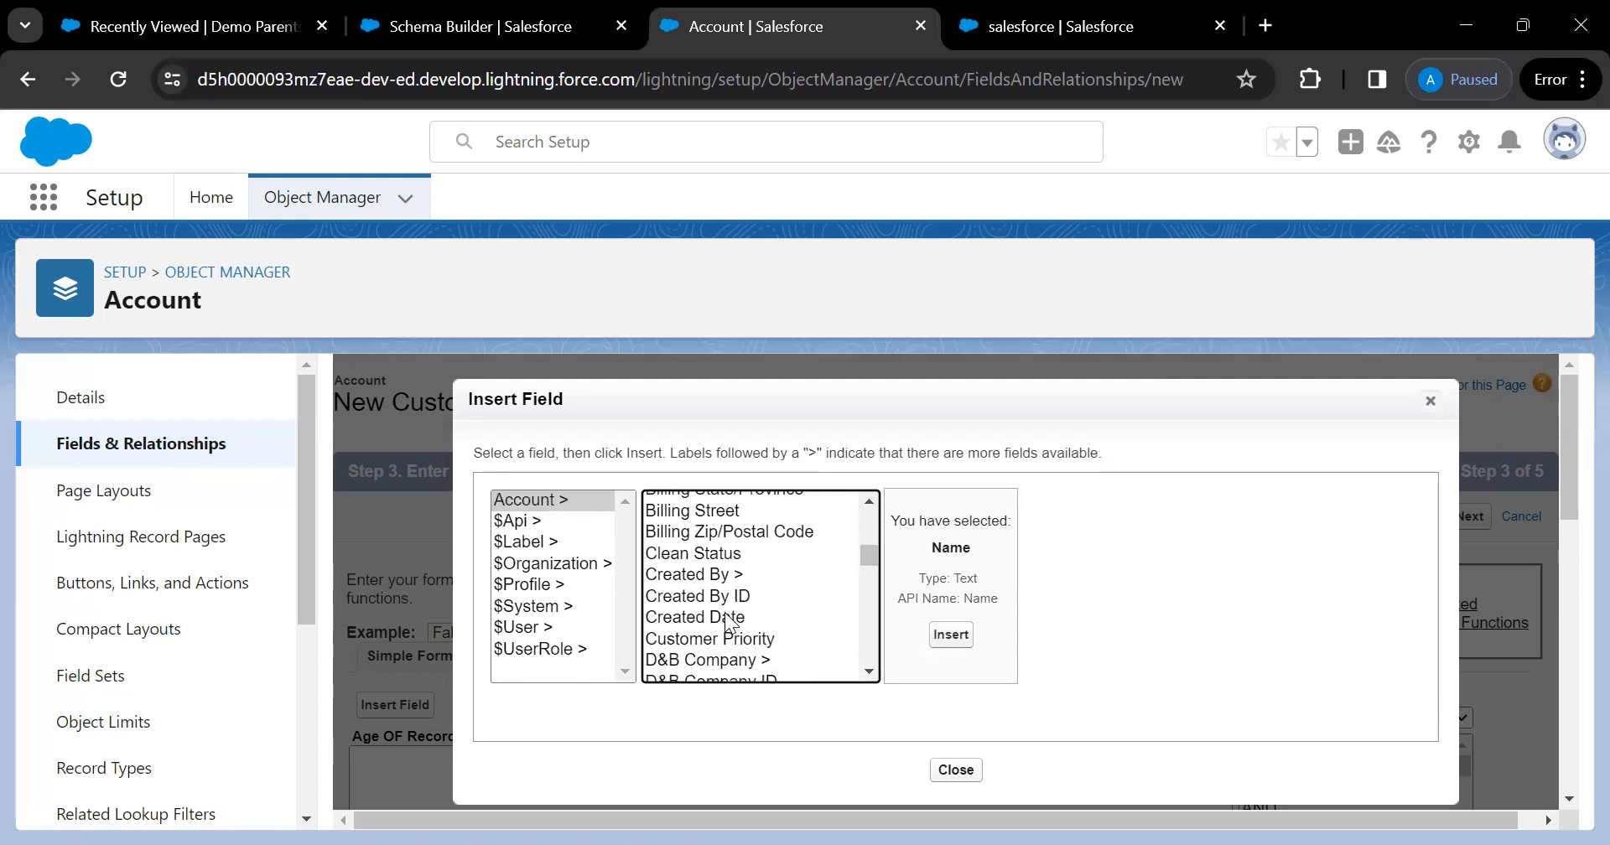
{"action": "left_click", "coordinate": [728, 624]}
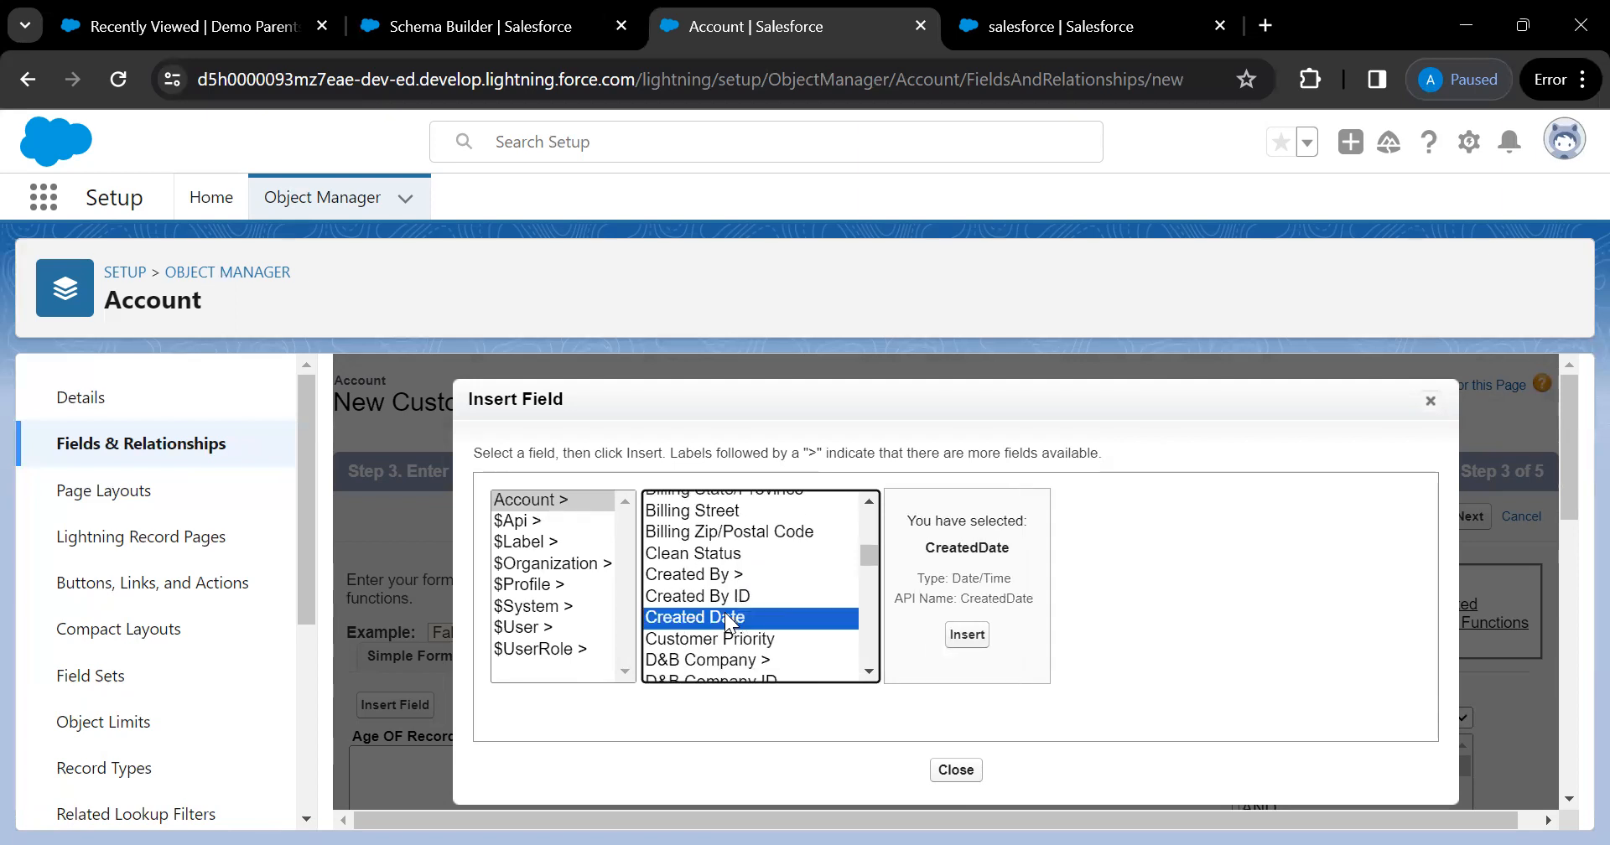
{"action": "left_click", "coordinate": [967, 635]}
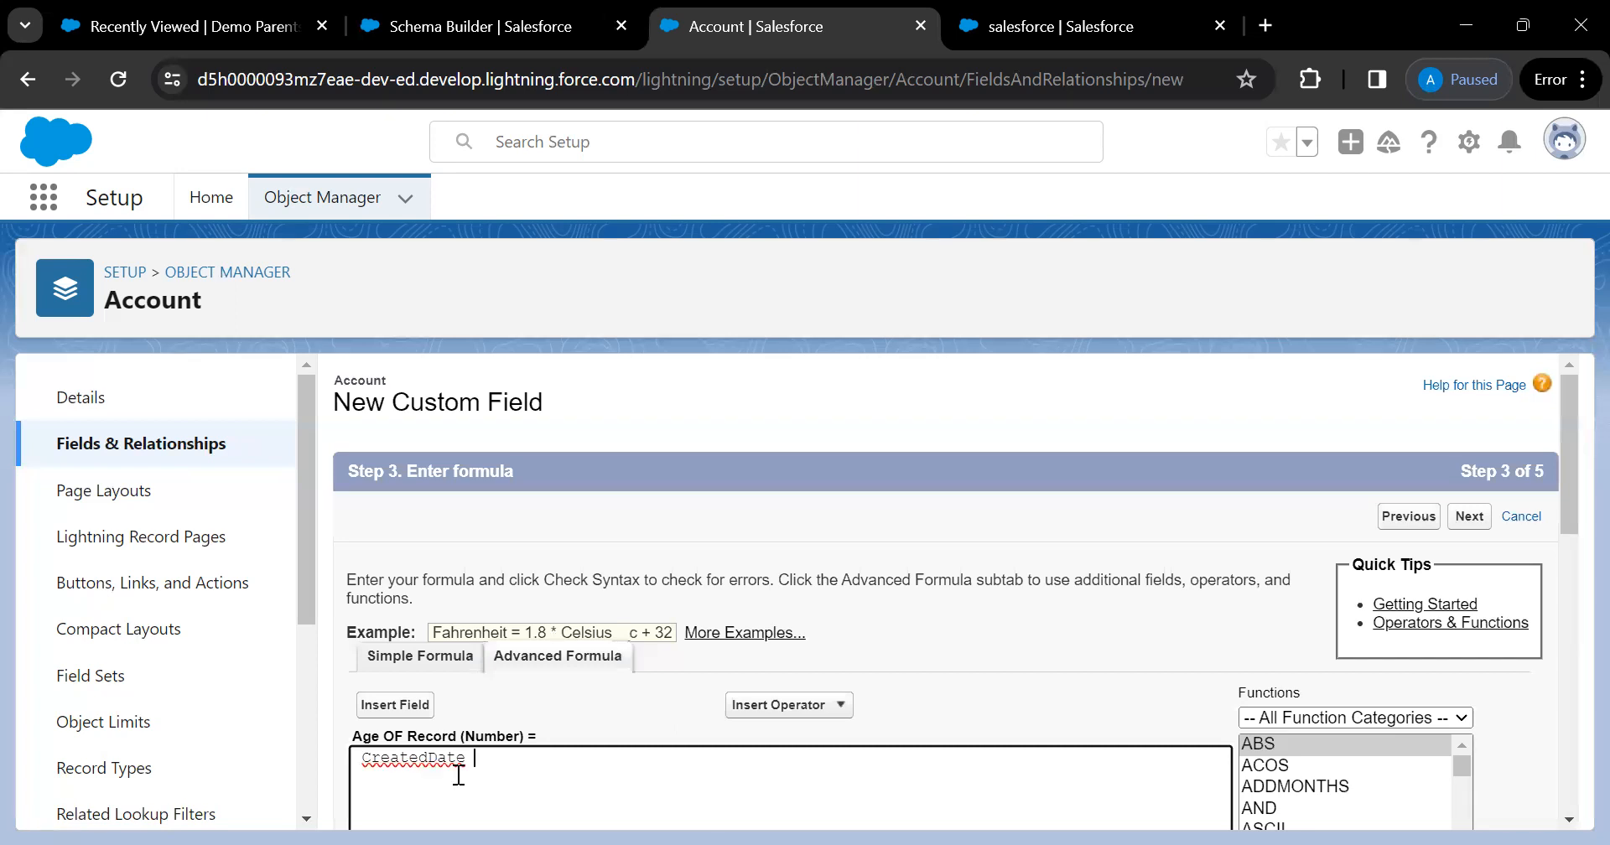
Filter Functions to Date & Time and read the DATE and DATETIMEVALUE descriptions
{"action": "scroll", "coordinate": [521, 767], "scroll_direction": "down", "scroll_amount": 1}
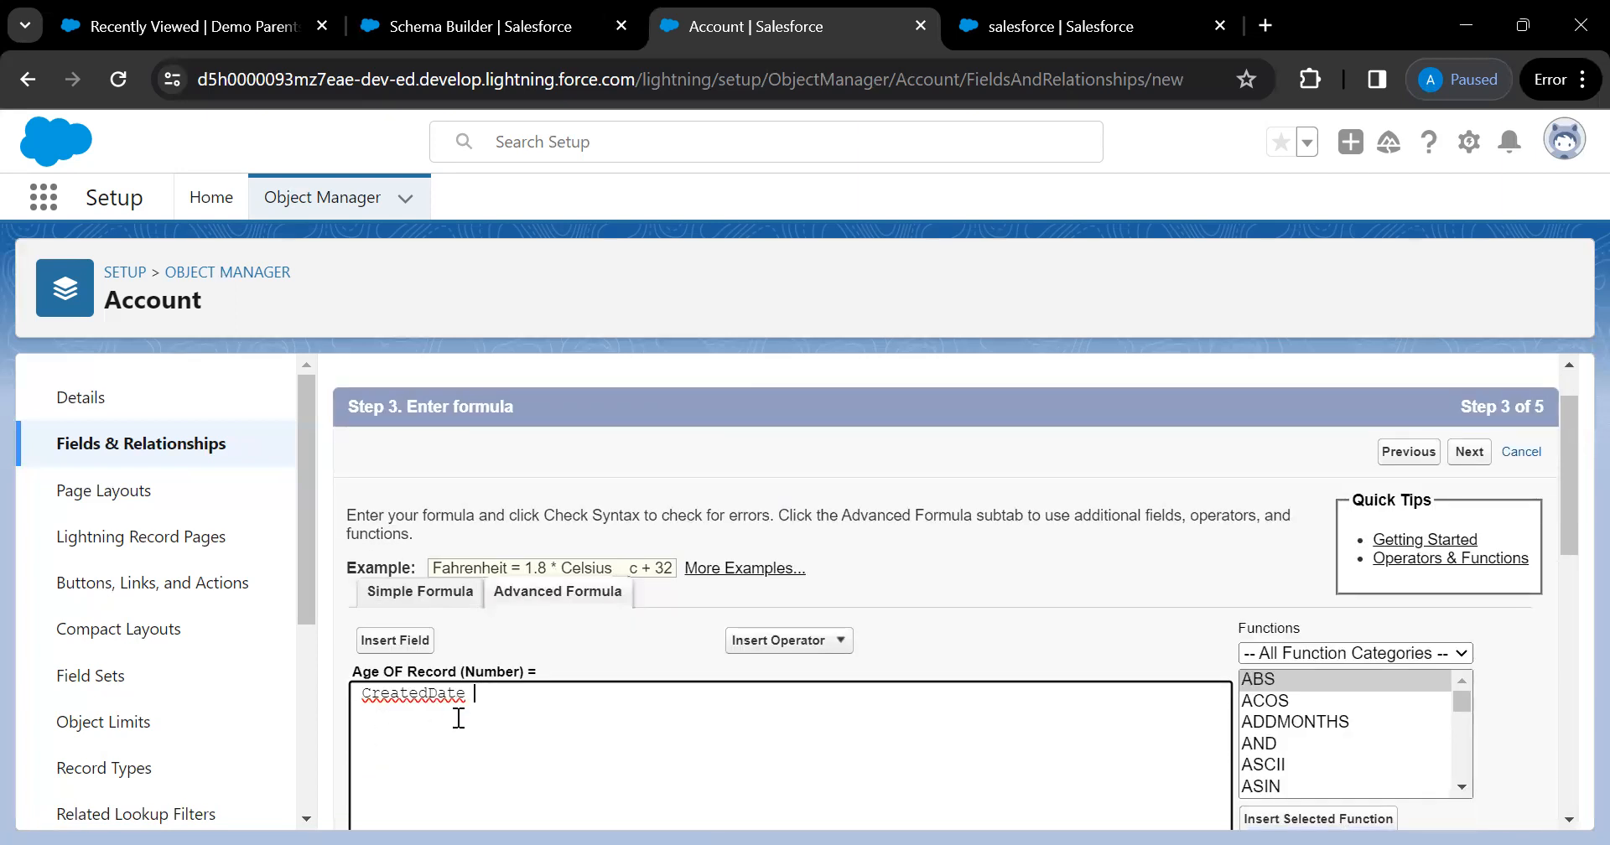
{"action": "scroll", "coordinate": [457, 718], "scroll_direction": "down", "scroll_amount": 1}
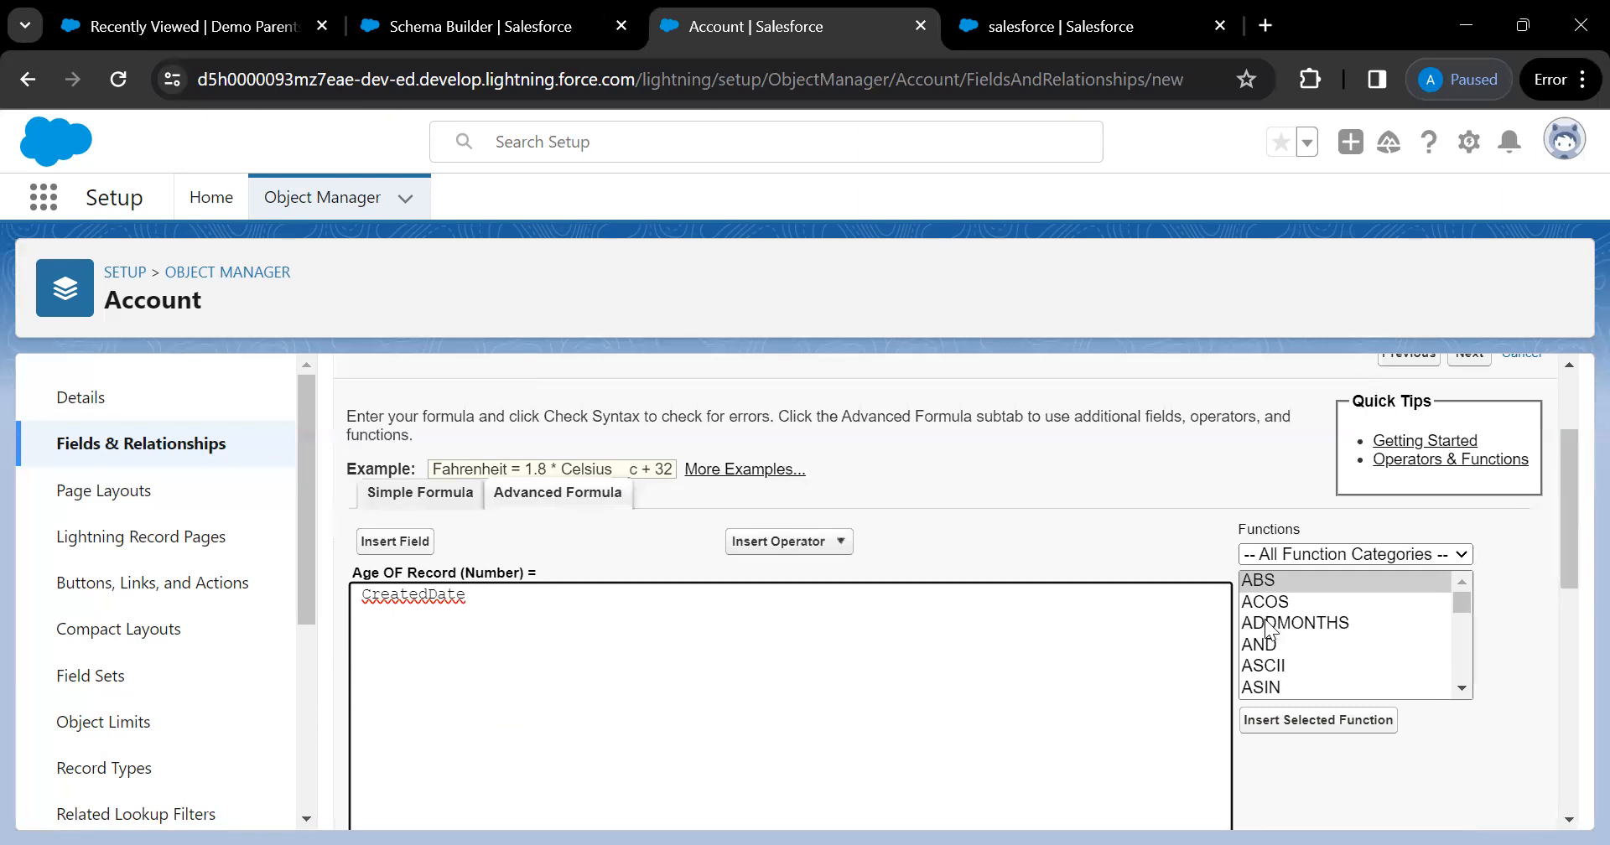
{"action": "left_click", "coordinate": [1457, 563]}
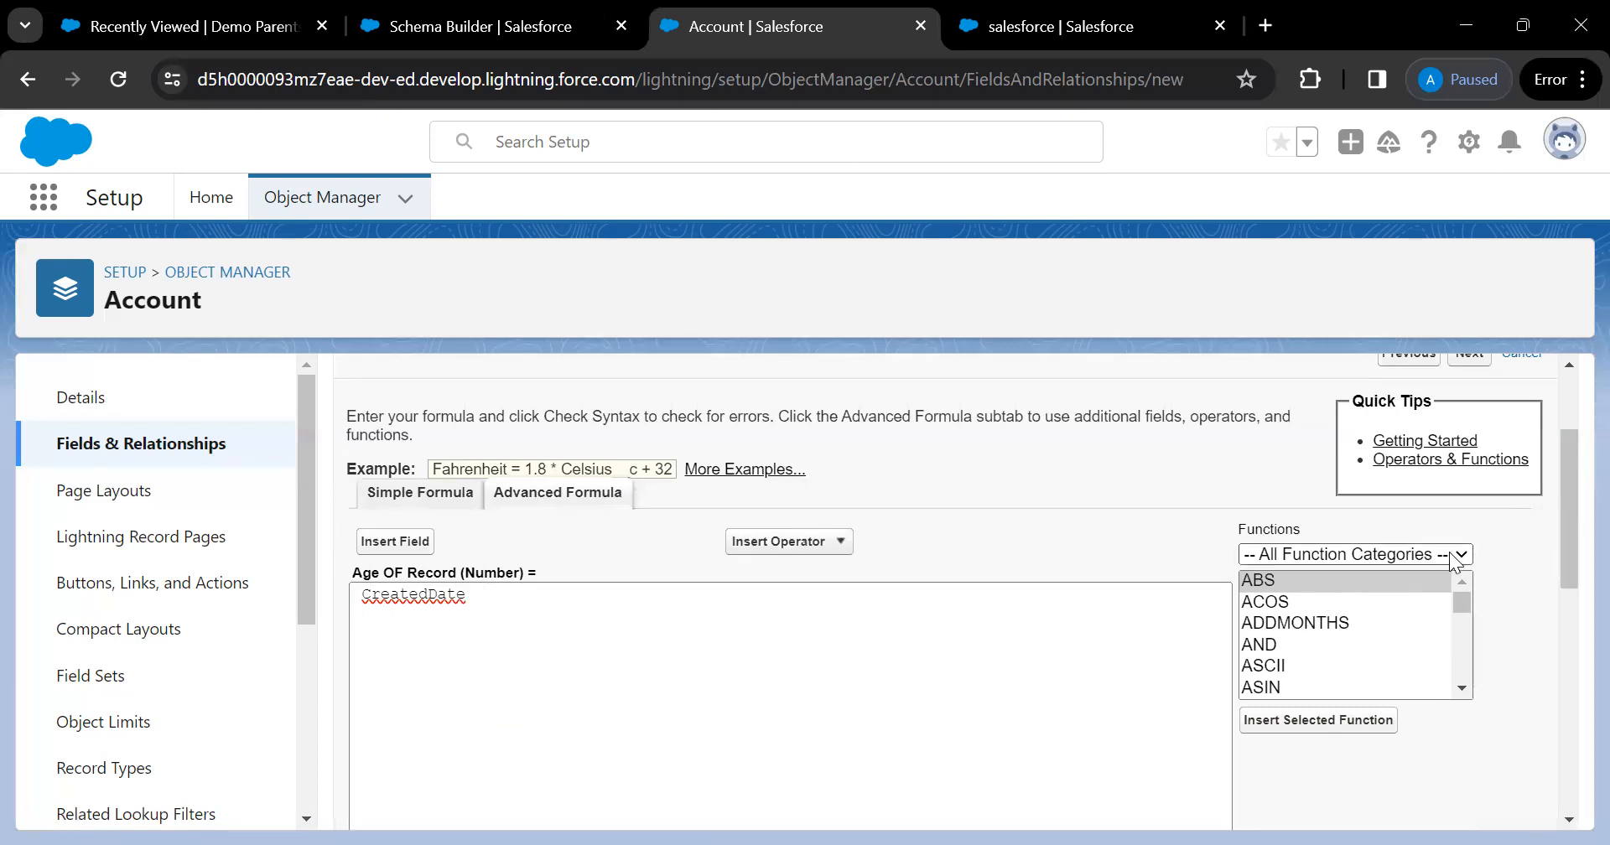
{"action": "left_click", "coordinate": [1296, 605]}
{"action": "left_click", "coordinate": [1294, 602]}
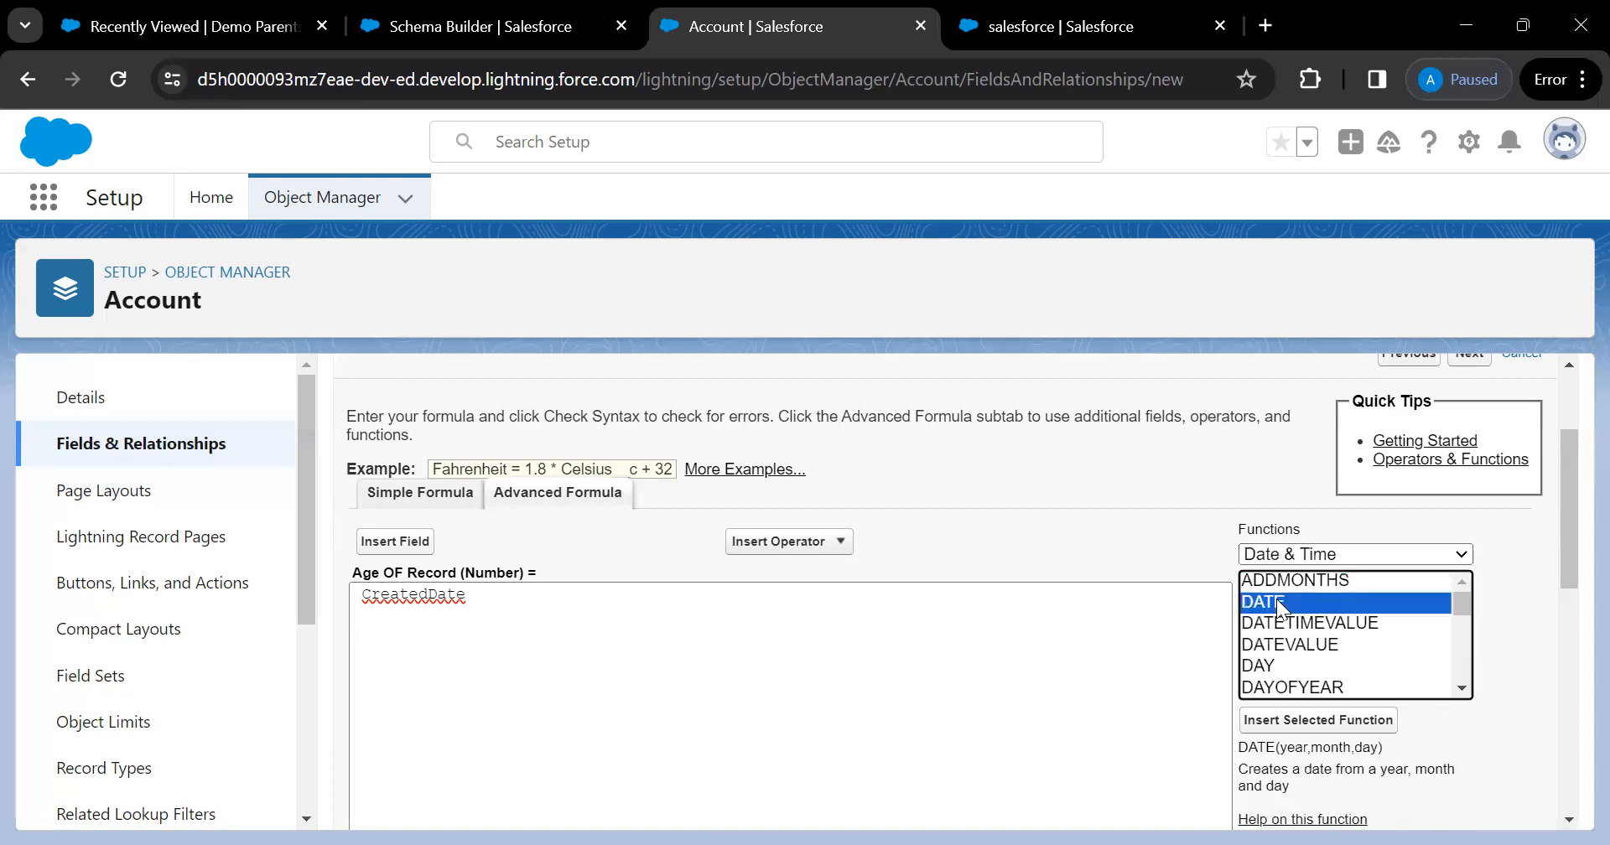
{"action": "left_click", "coordinate": [1318, 623]}
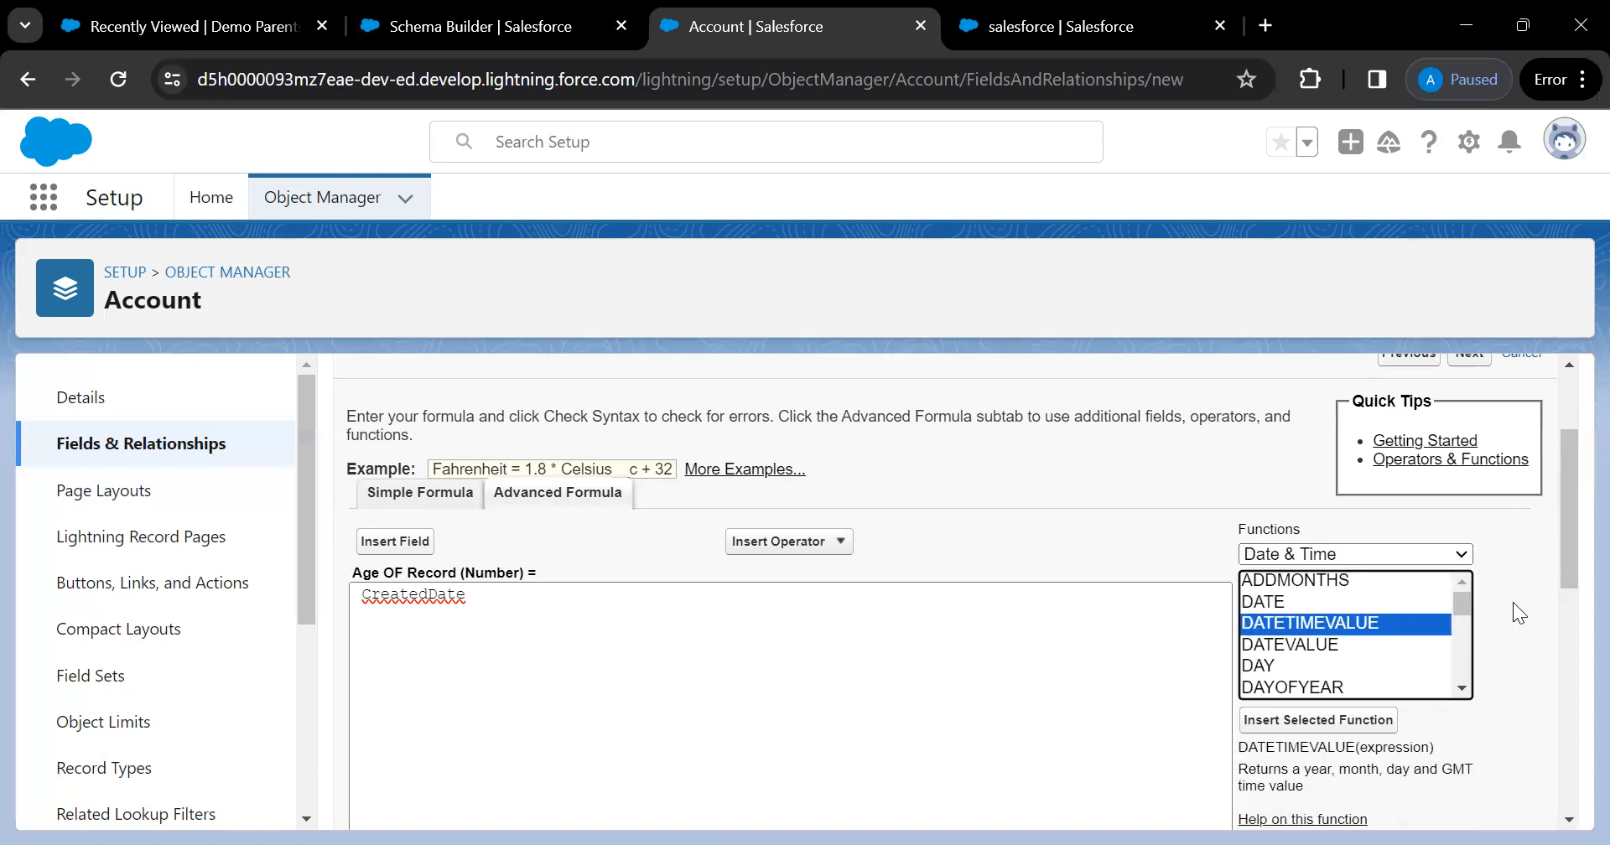
{"action": "scroll", "coordinate": [1512, 602], "scroll_direction": "down", "scroll_amount": 1}
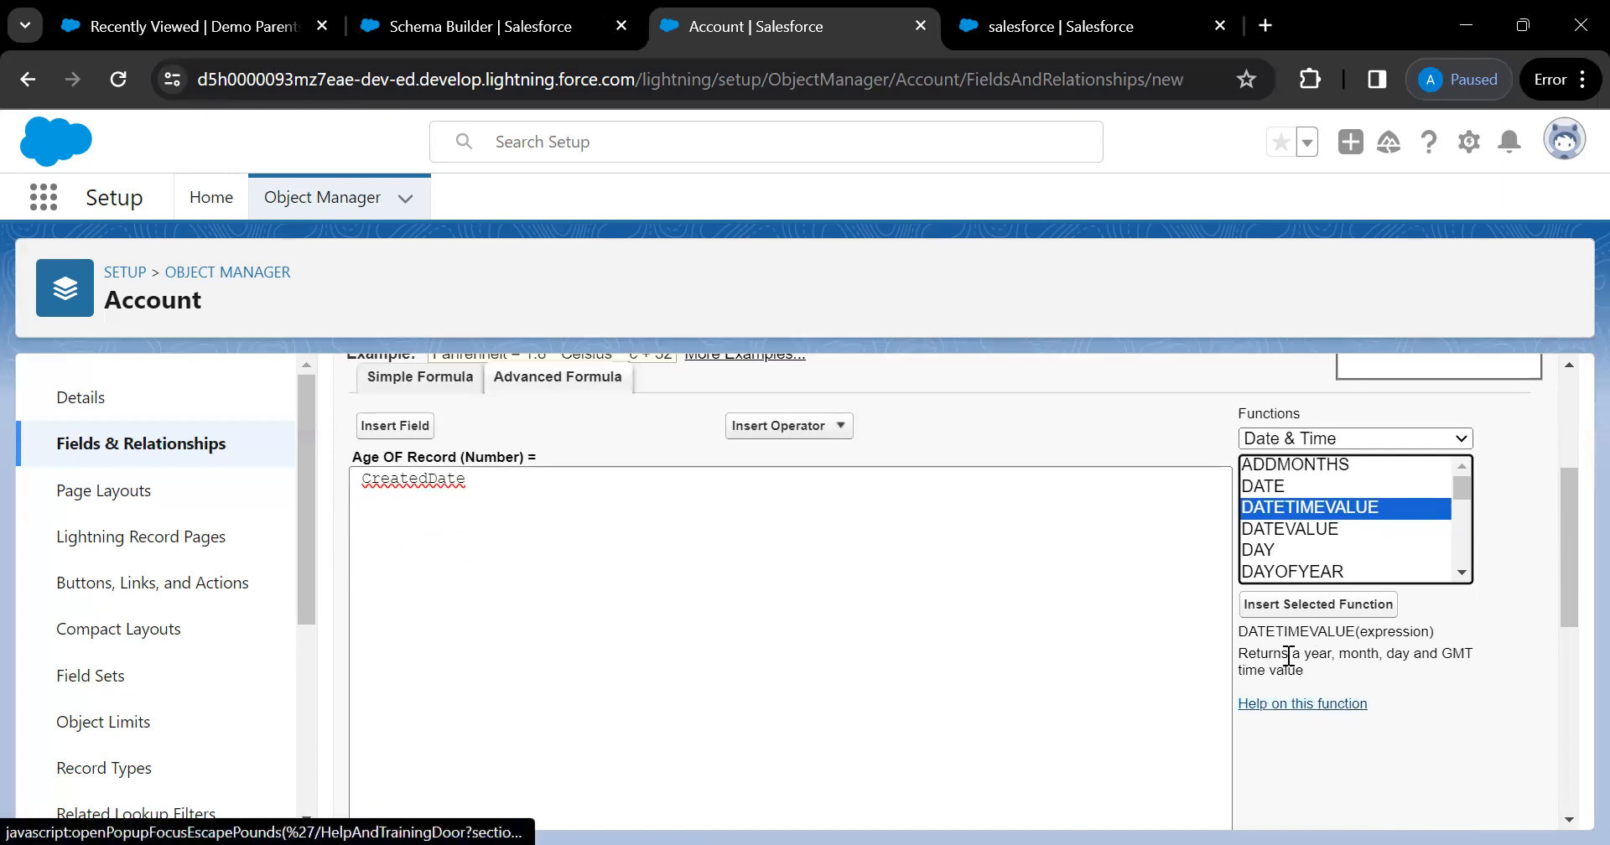
{"action": "left_click_drag", "start_coordinate": [1257, 633], "coordinate": [1325, 635]}
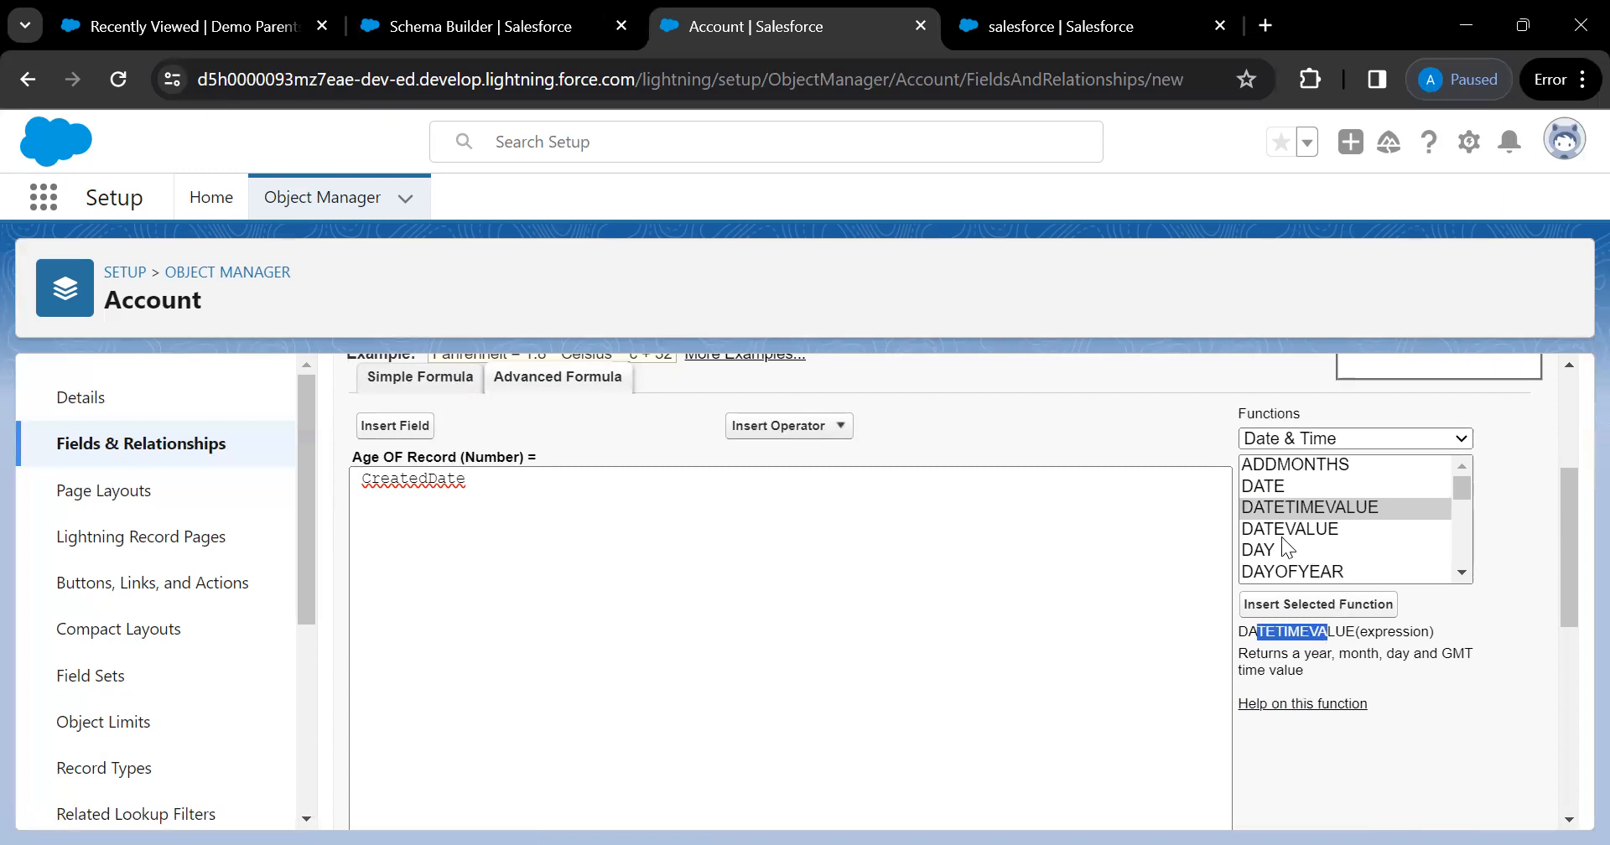
{"action": "left_click", "coordinate": [1434, 633]}
{"action": "double_click", "coordinate": [1403, 634]}
{"action": "left_click", "coordinate": [1449, 632]}
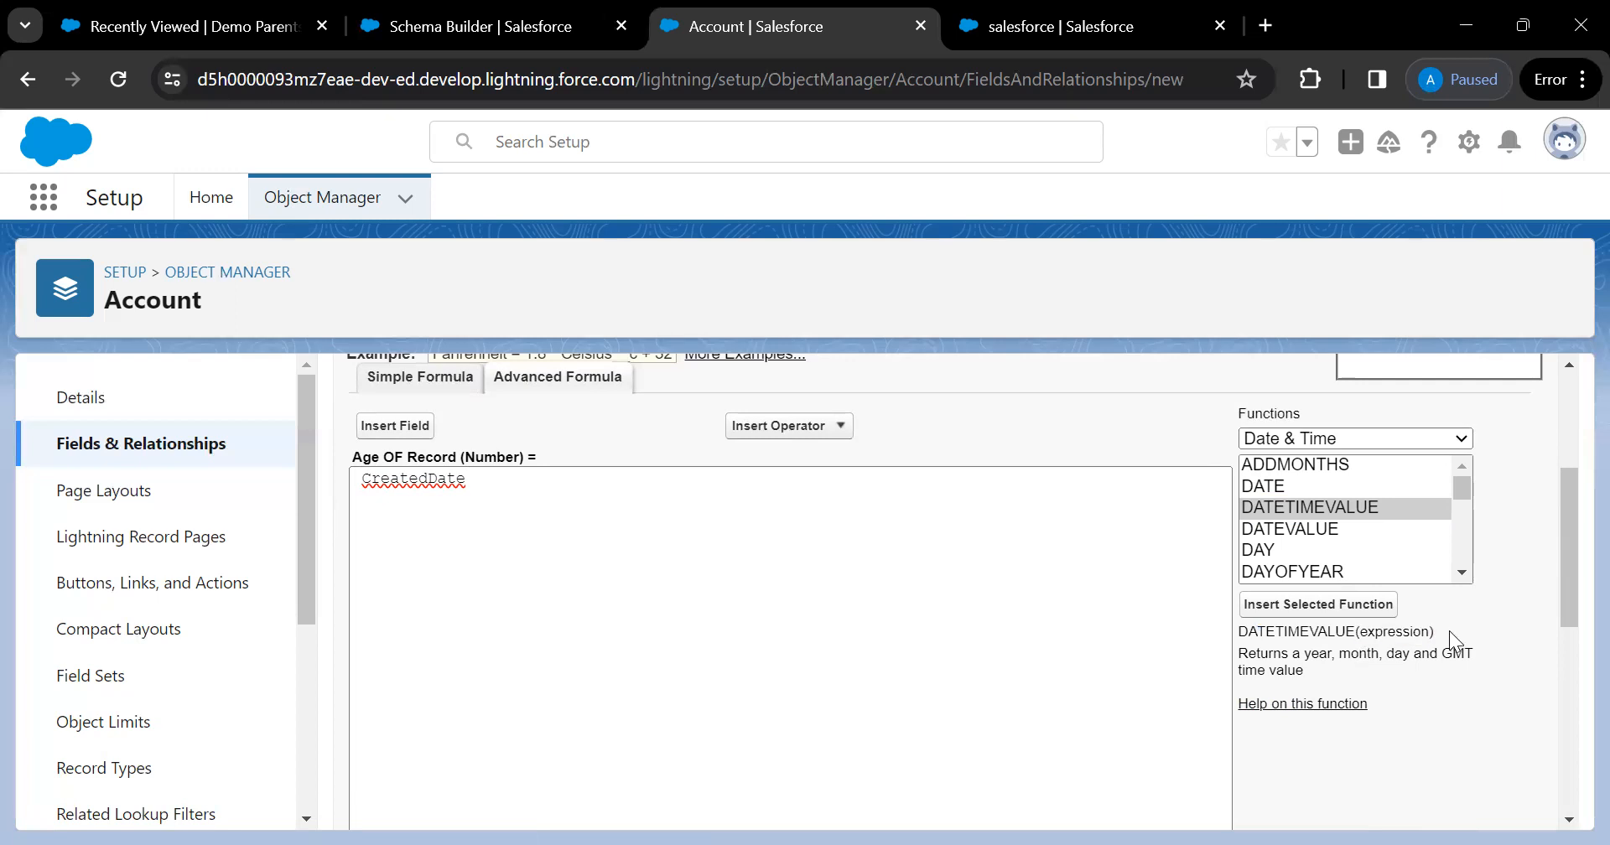
Insert DATETIMEVALUE(expression), then delete the call so the formula is just CreatedDate
{"action": "left_click", "coordinate": [1289, 607]}
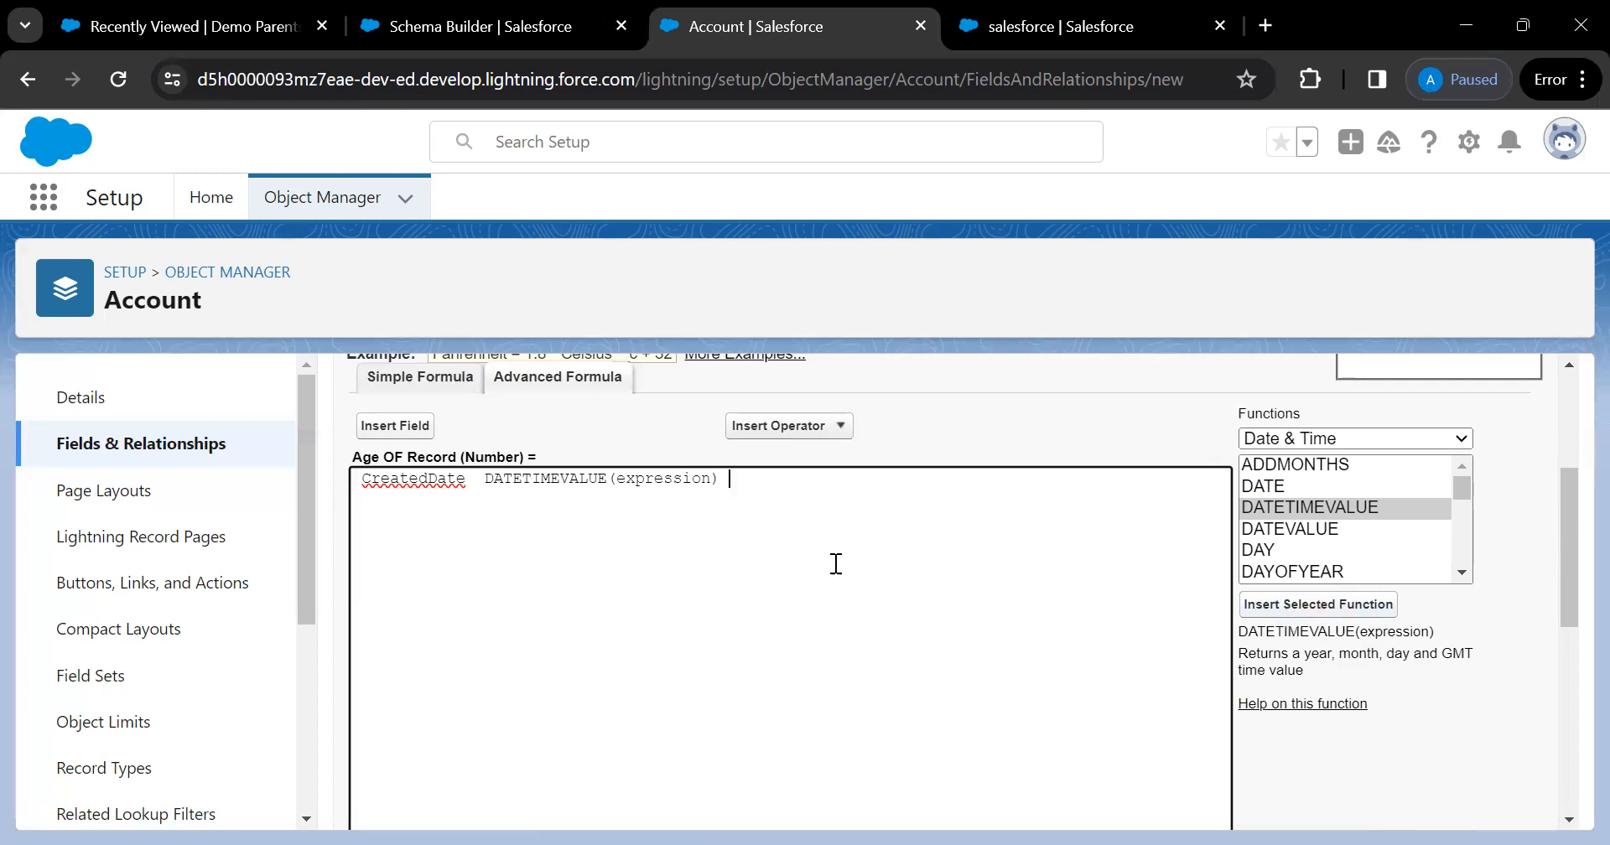
{"action": "double_click", "coordinate": [667, 478]}
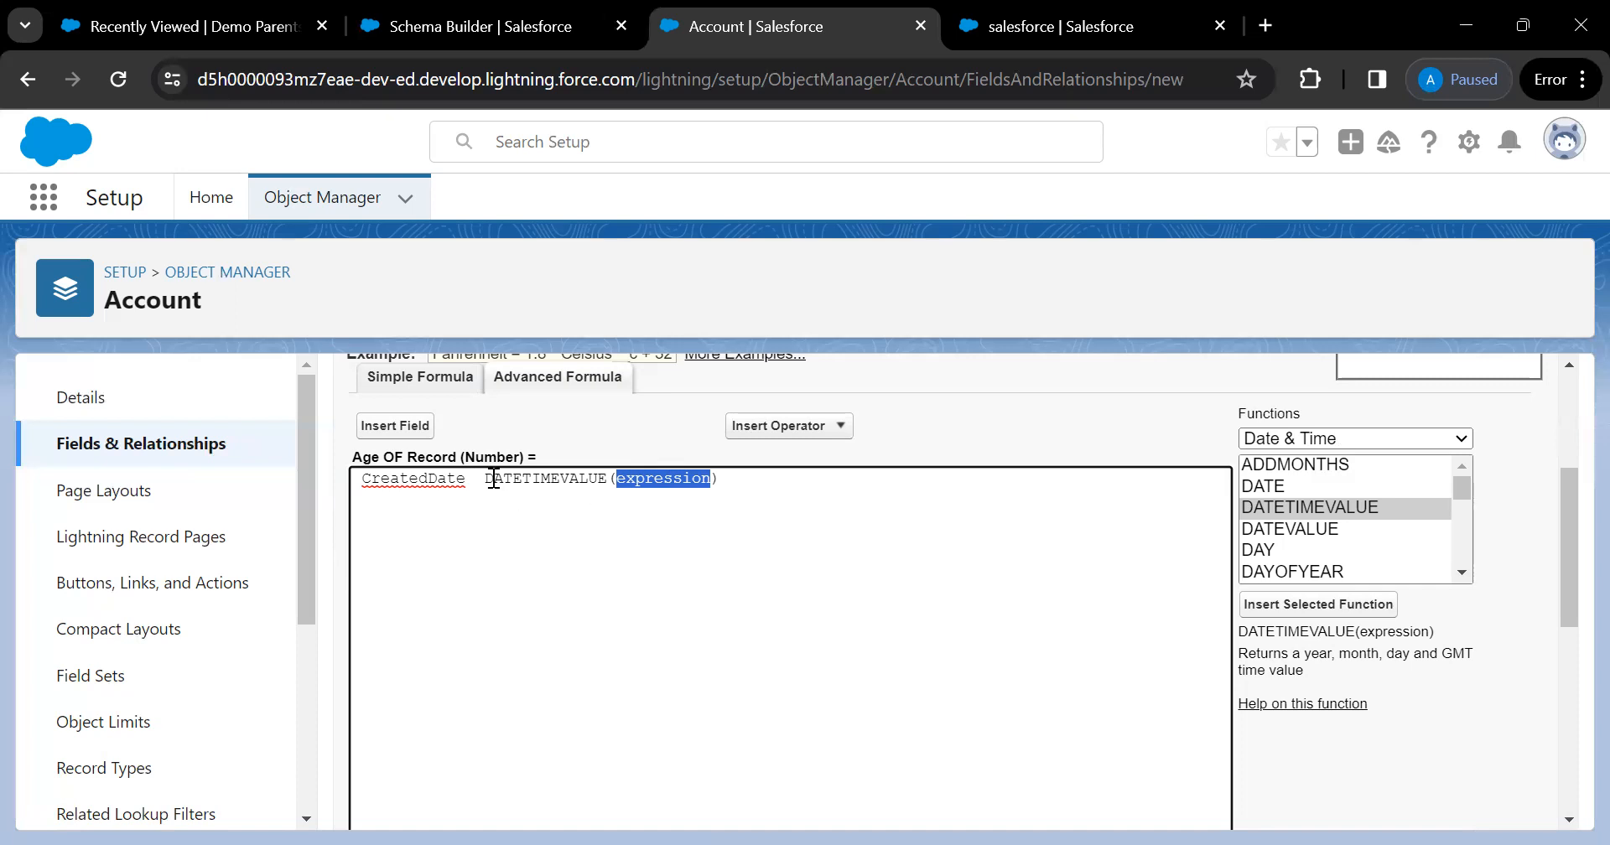
{"action": "left_click_drag", "start_coordinate": [486, 478], "coordinate": [779, 492]}
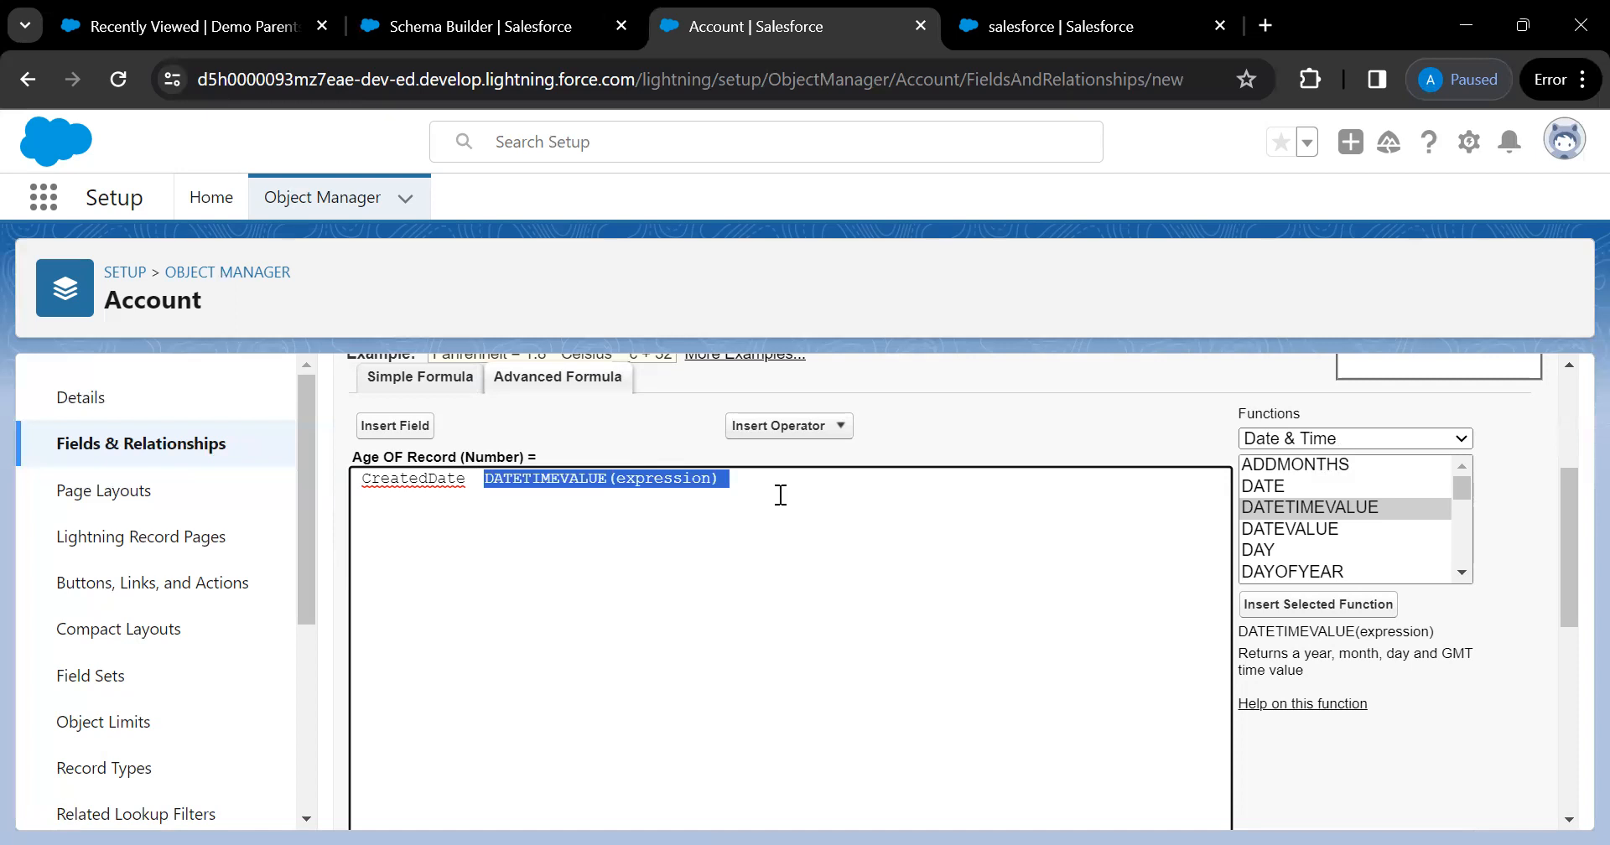
{"action": "key", "text": "BackSpace"}
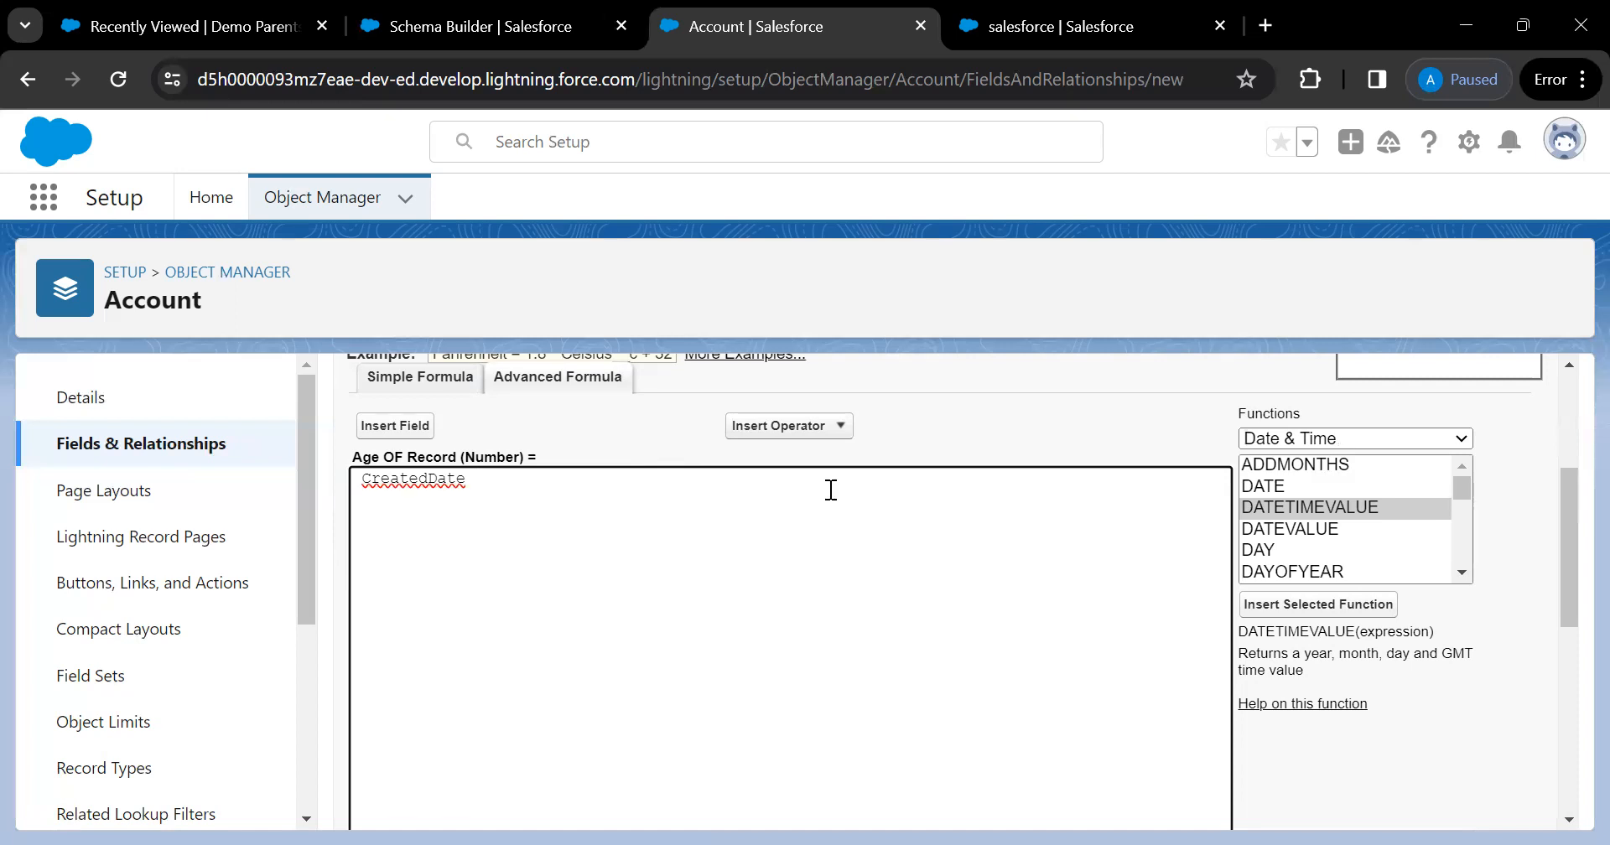
{"action": "left_click", "coordinate": [1325, 439]}
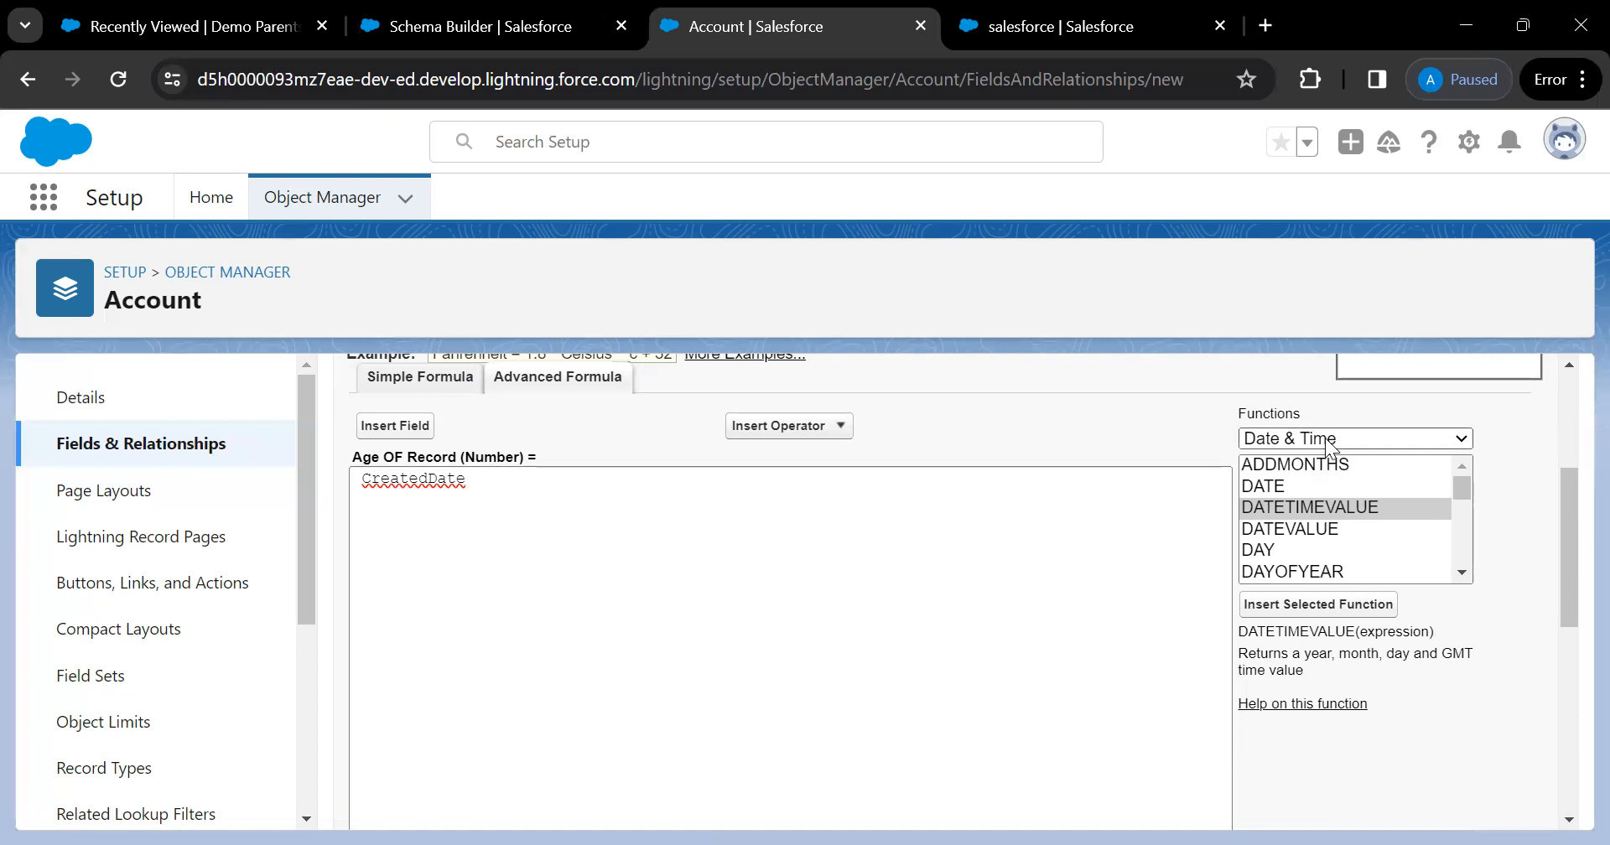
Review the Logical functions AND, BLANKVALUE, CASE, IF, NOT and OR, then glance at Math functions
{"action": "left_click", "coordinate": [1293, 500]}
{"action": "left_click", "coordinate": [1270, 468]}
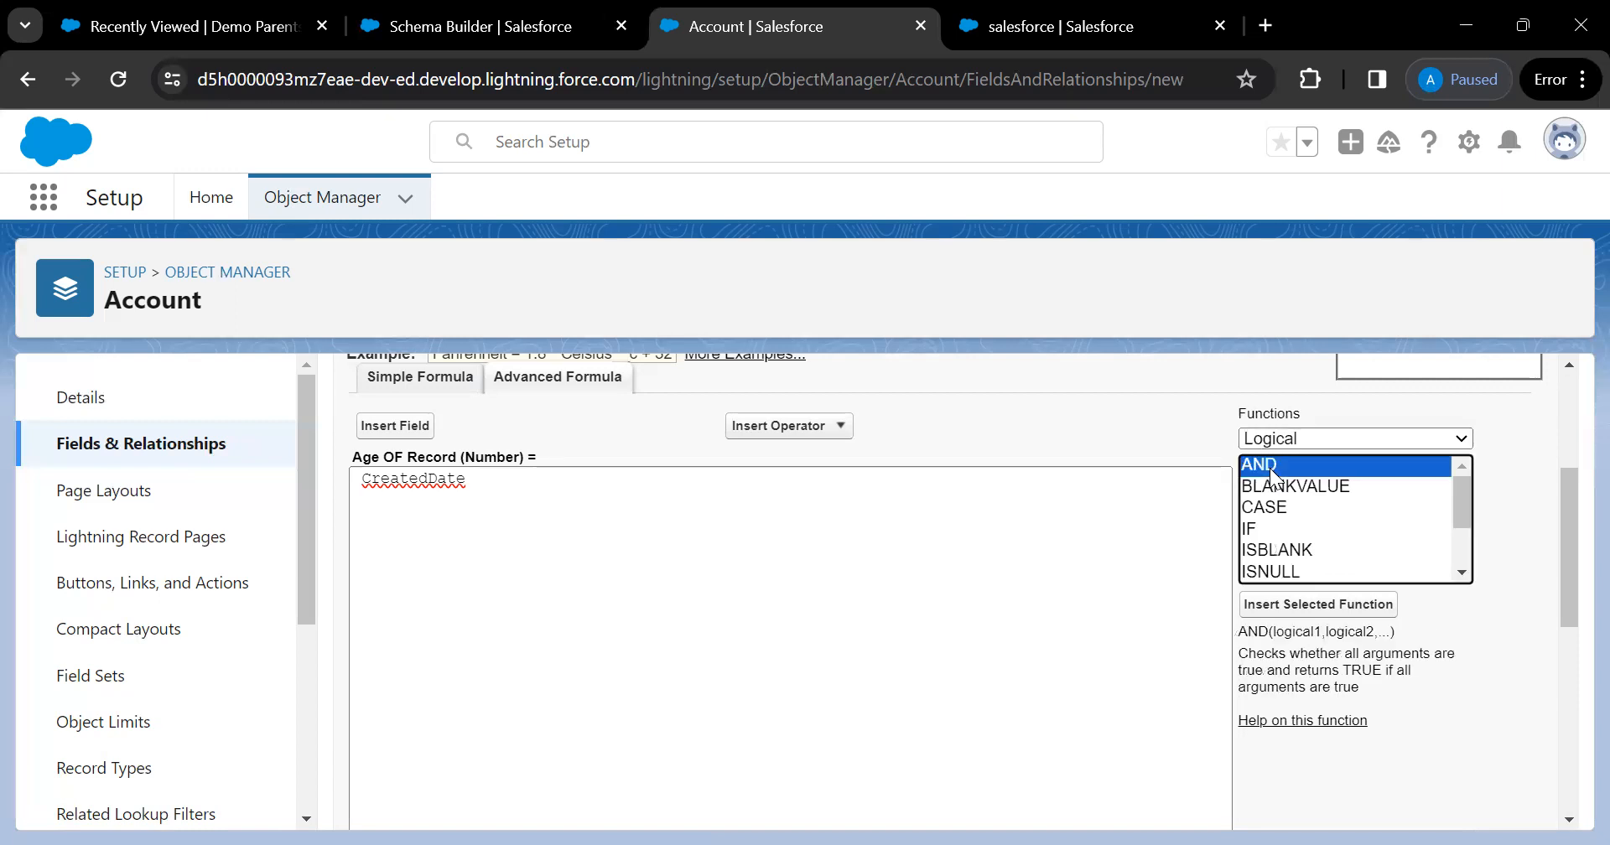
{"action": "left_click", "coordinate": [1315, 488]}
{"action": "left_click", "coordinate": [1287, 509]}
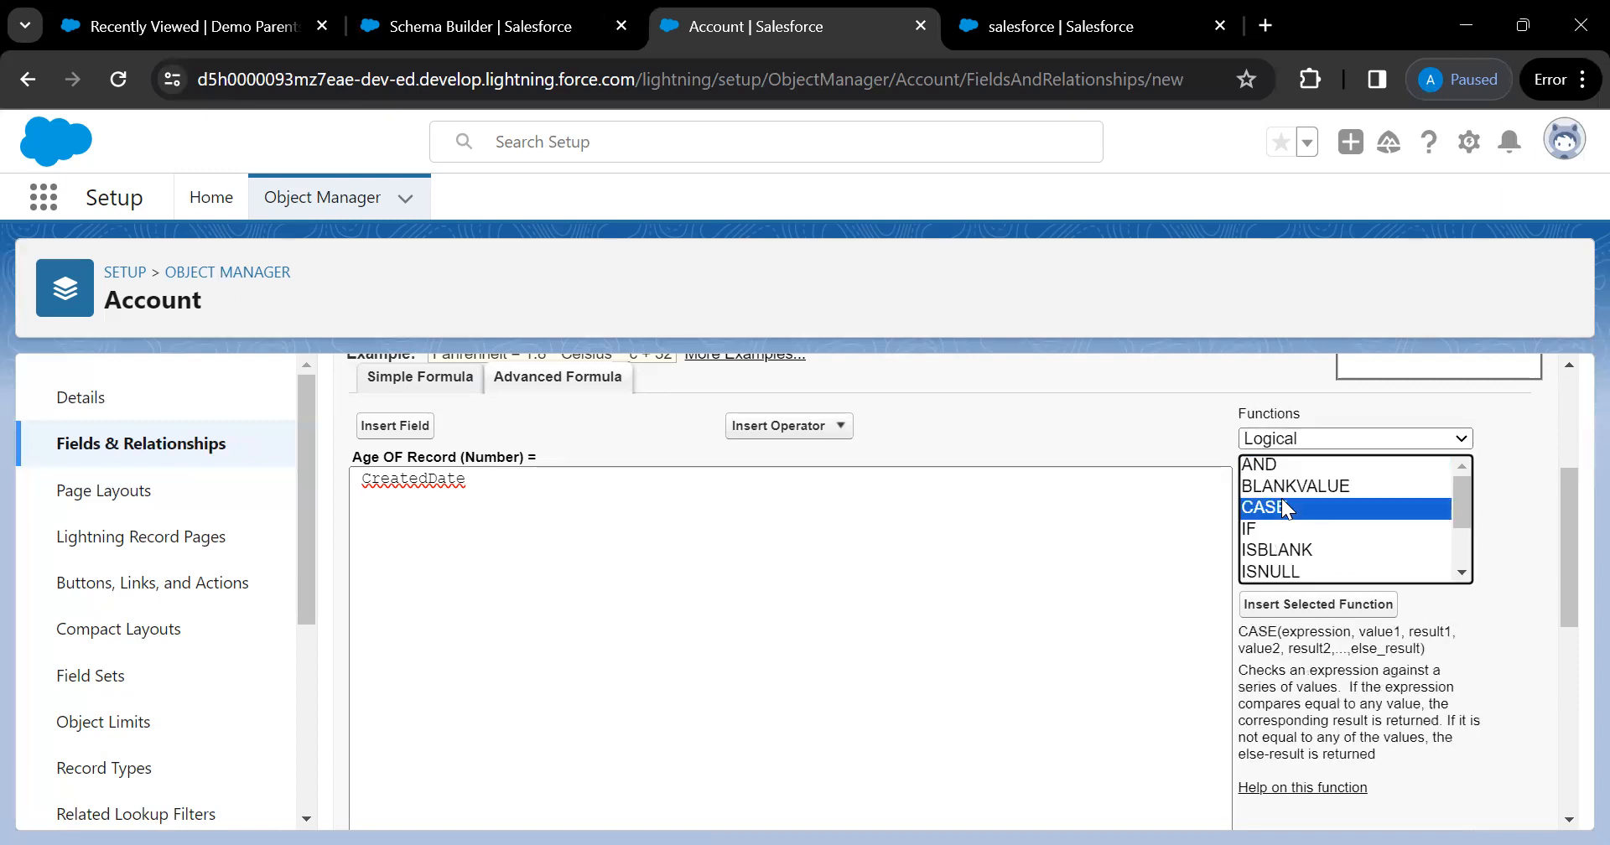
{"action": "left_click", "coordinate": [1263, 530]}
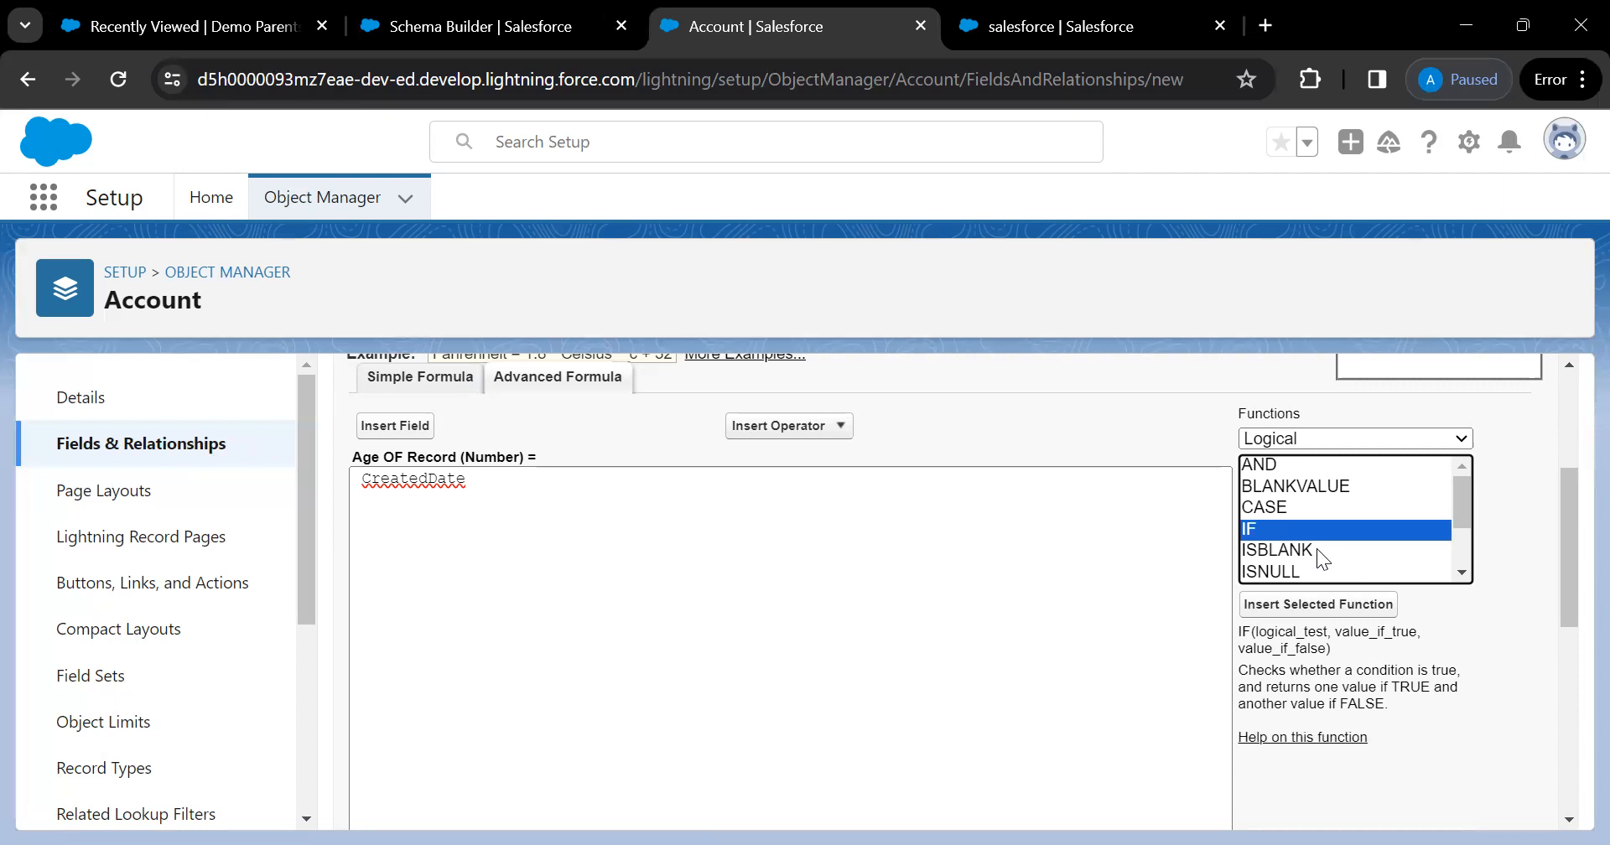
{"action": "scroll", "coordinate": [1318, 551], "scroll_direction": "down", "scroll_amount": 2}
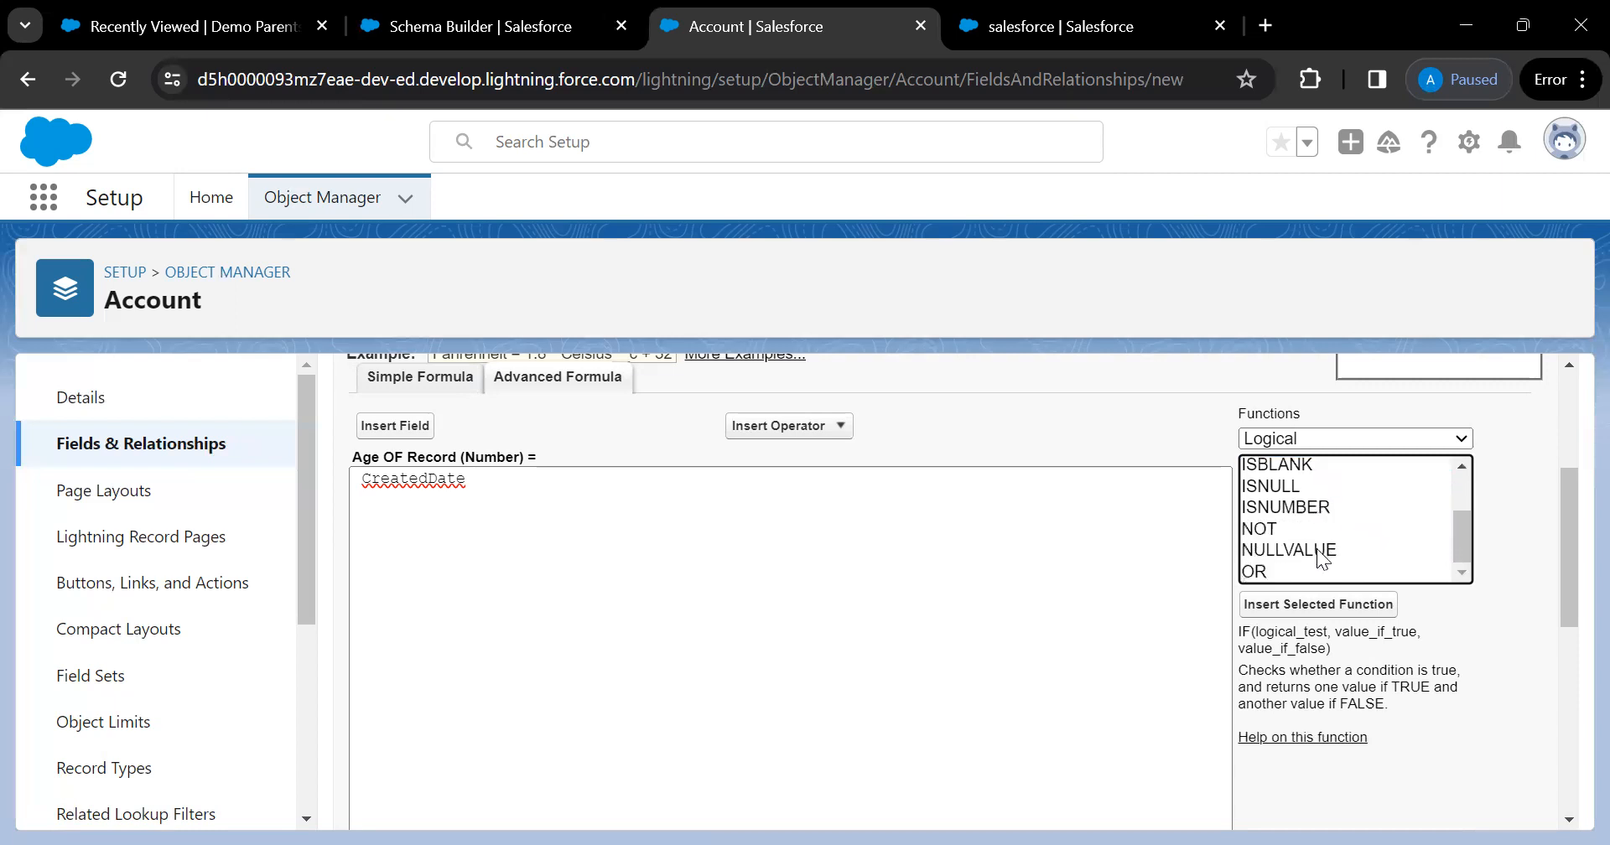
{"action": "scroll", "coordinate": [1318, 551], "scroll_direction": "up", "scroll_amount": 2}
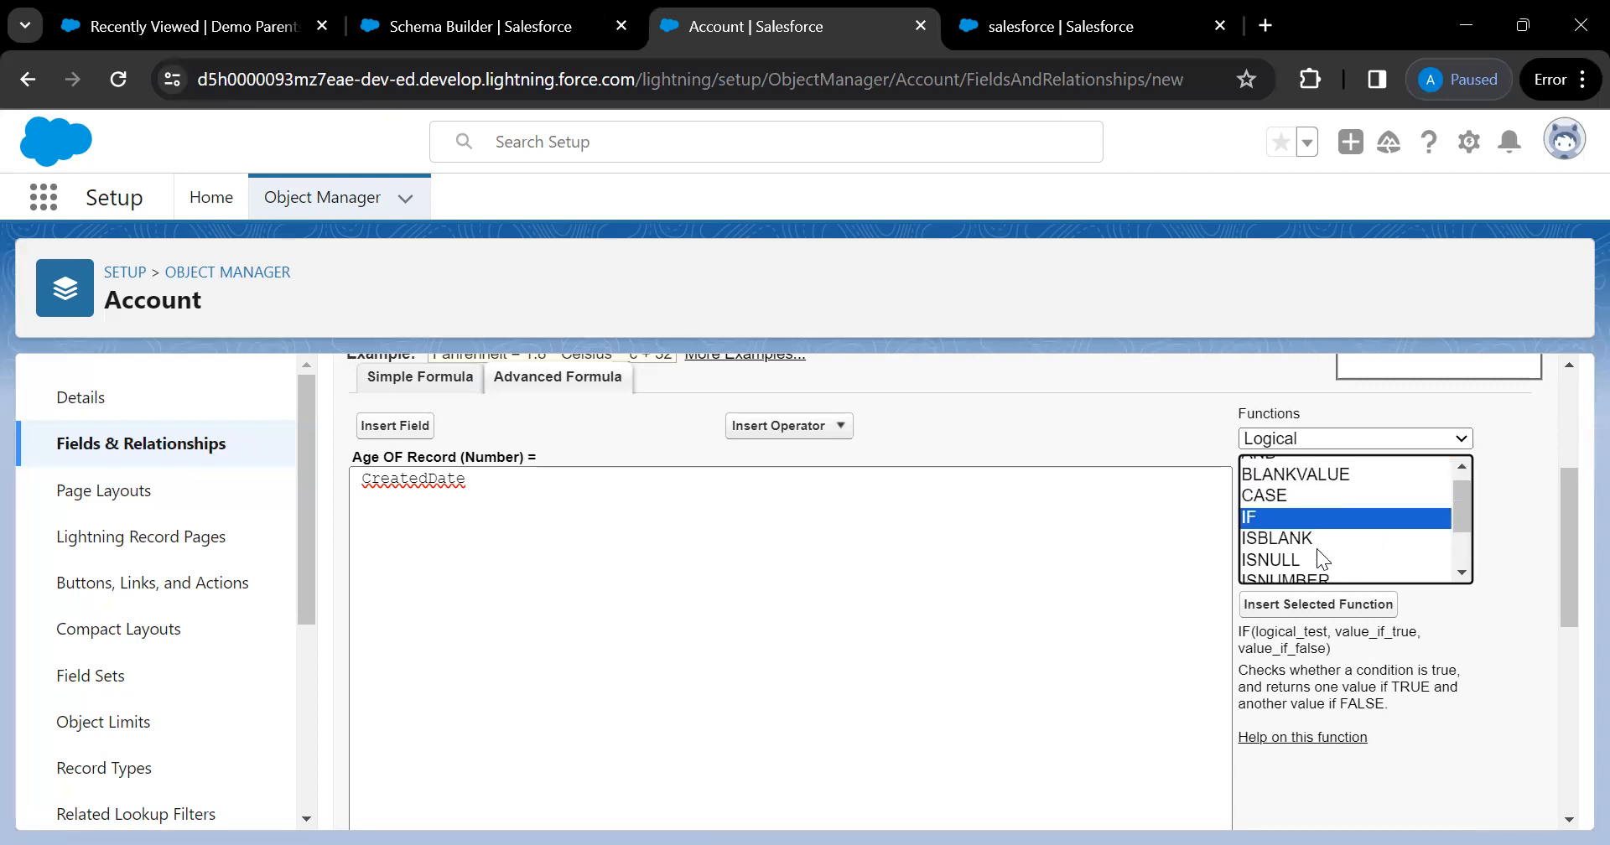
{"action": "left_click", "coordinate": [1279, 507]}
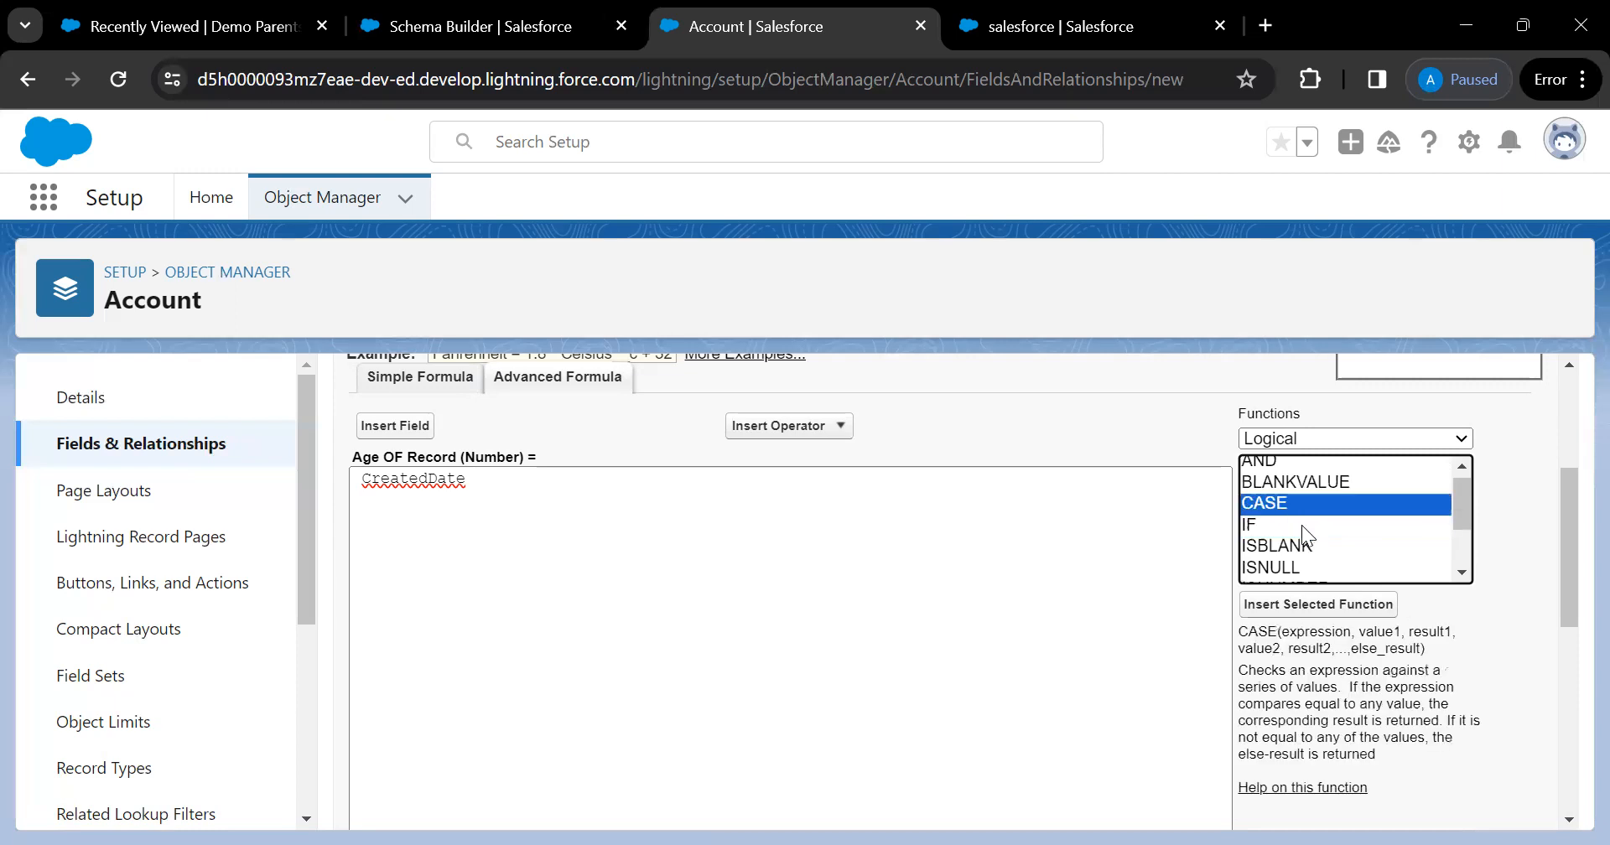
{"action": "scroll", "coordinate": [1303, 529], "scroll_direction": "down", "scroll_amount": 2}
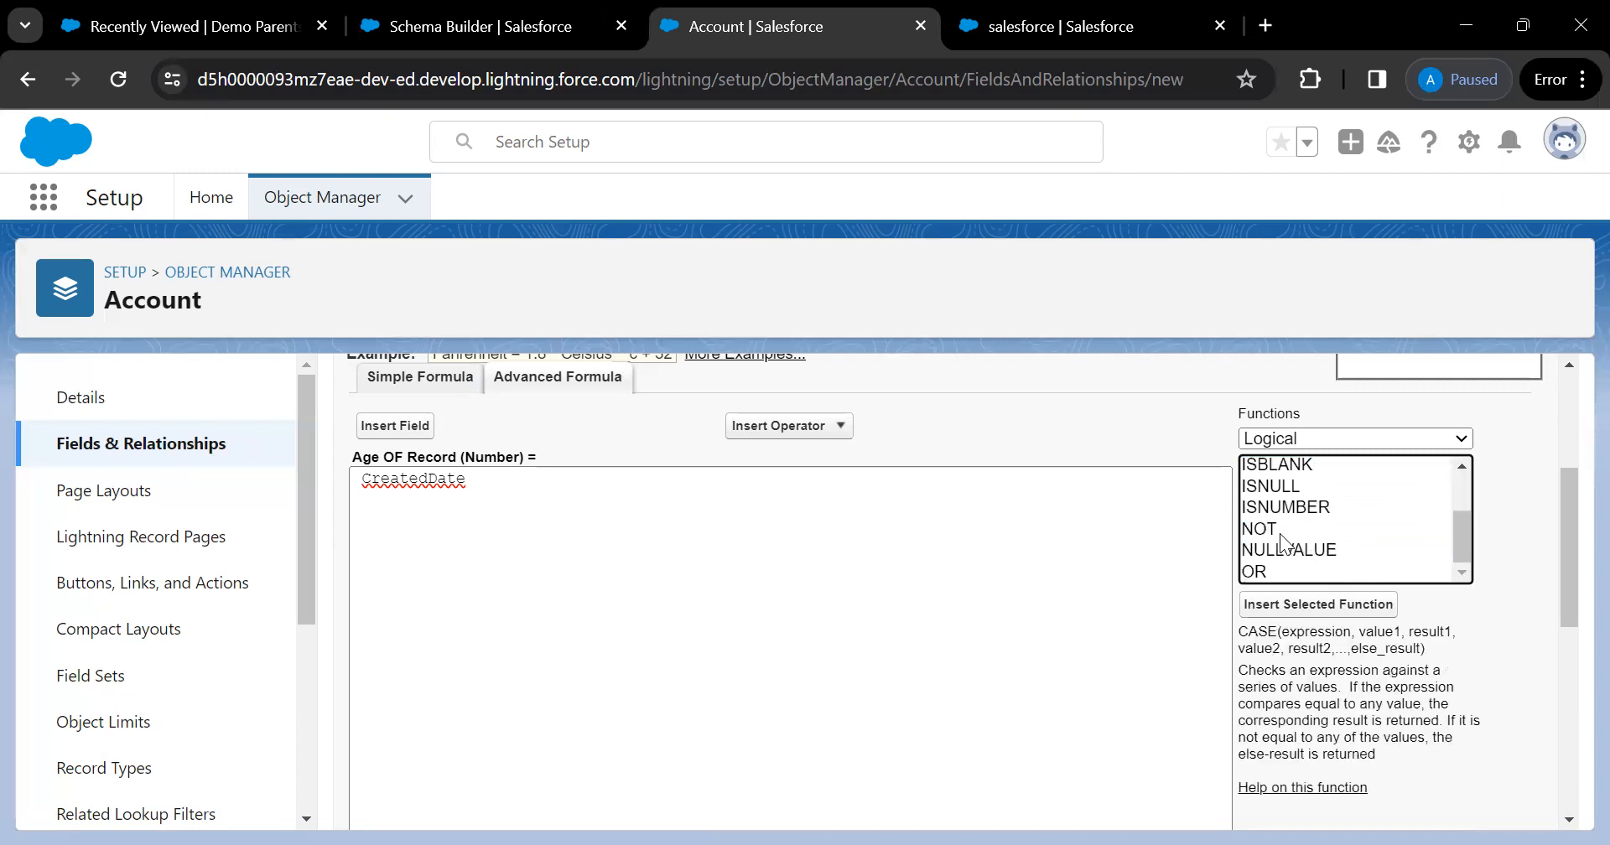
{"action": "left_click", "coordinate": [1280, 531]}
{"action": "left_click", "coordinate": [1292, 571]}
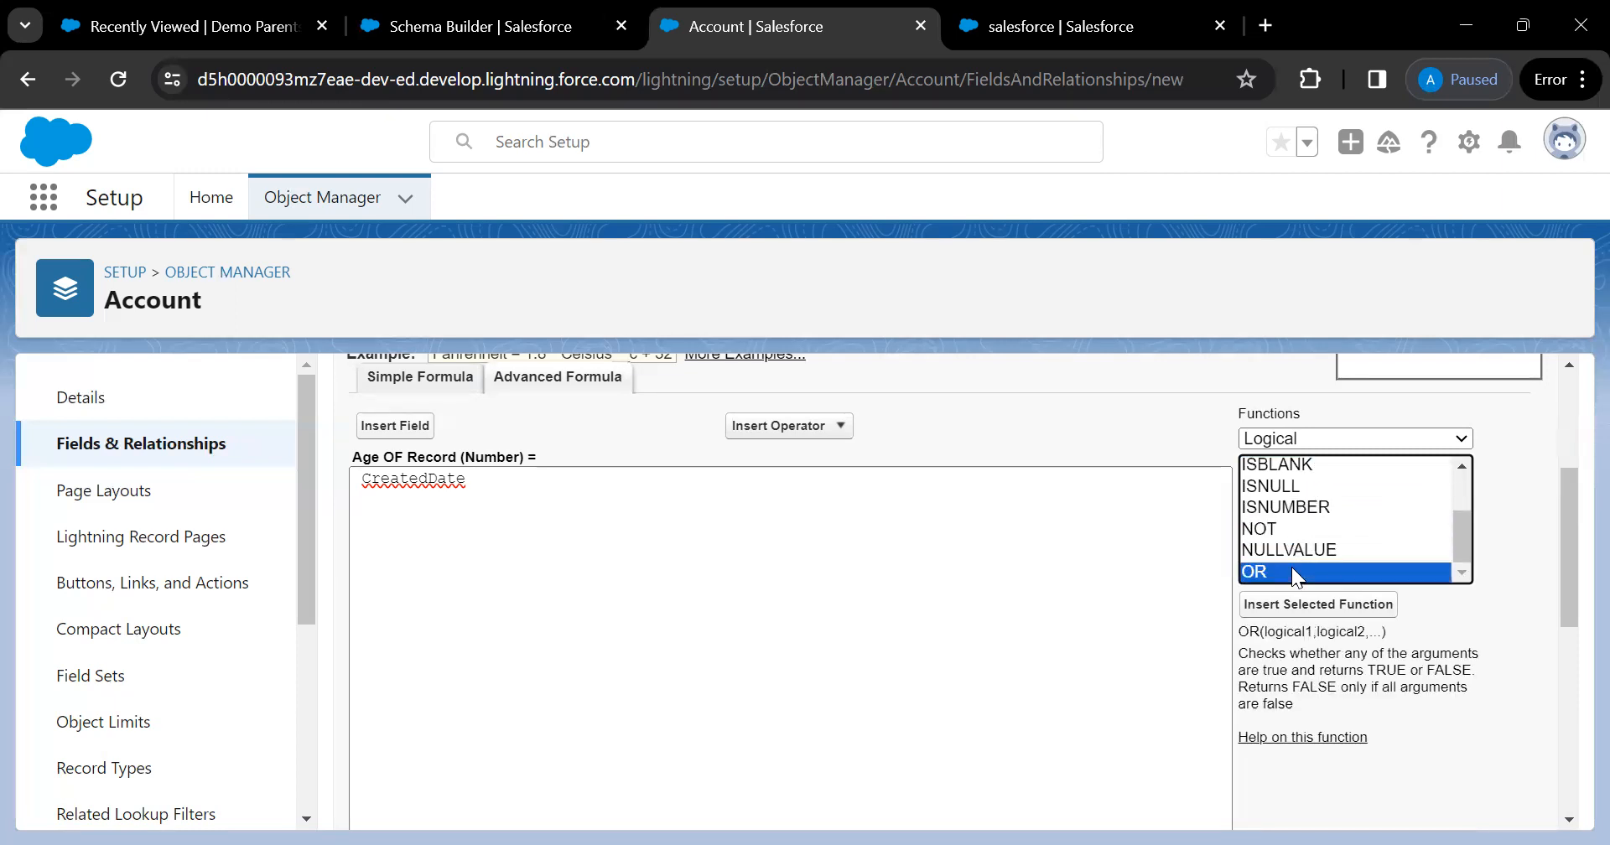
{"action": "left_click", "coordinate": [1320, 438]}
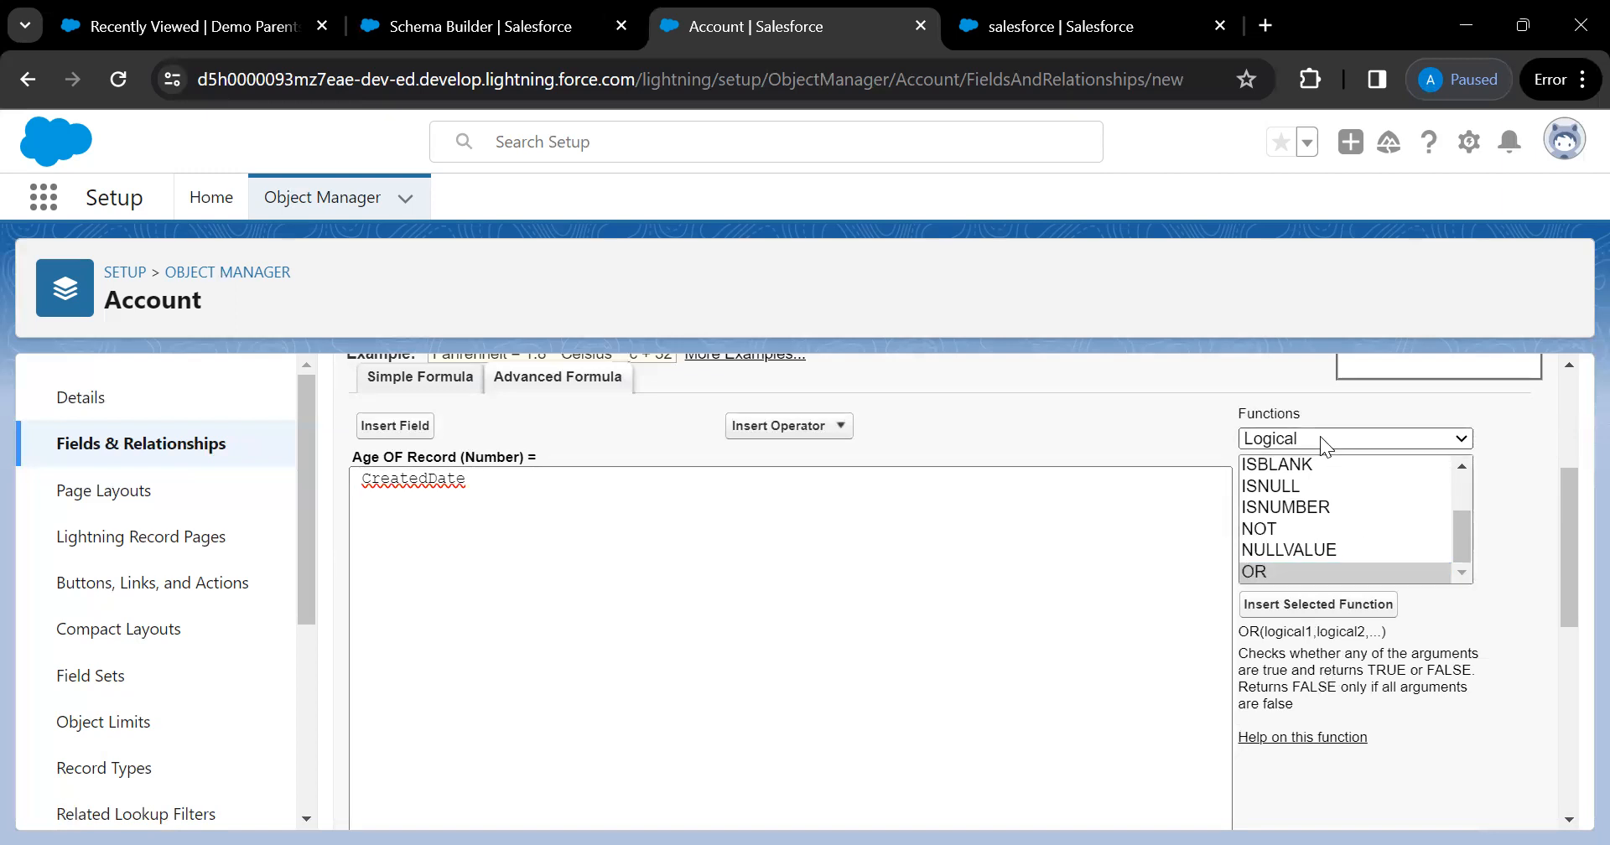
{"action": "left_click", "coordinate": [1298, 518]}
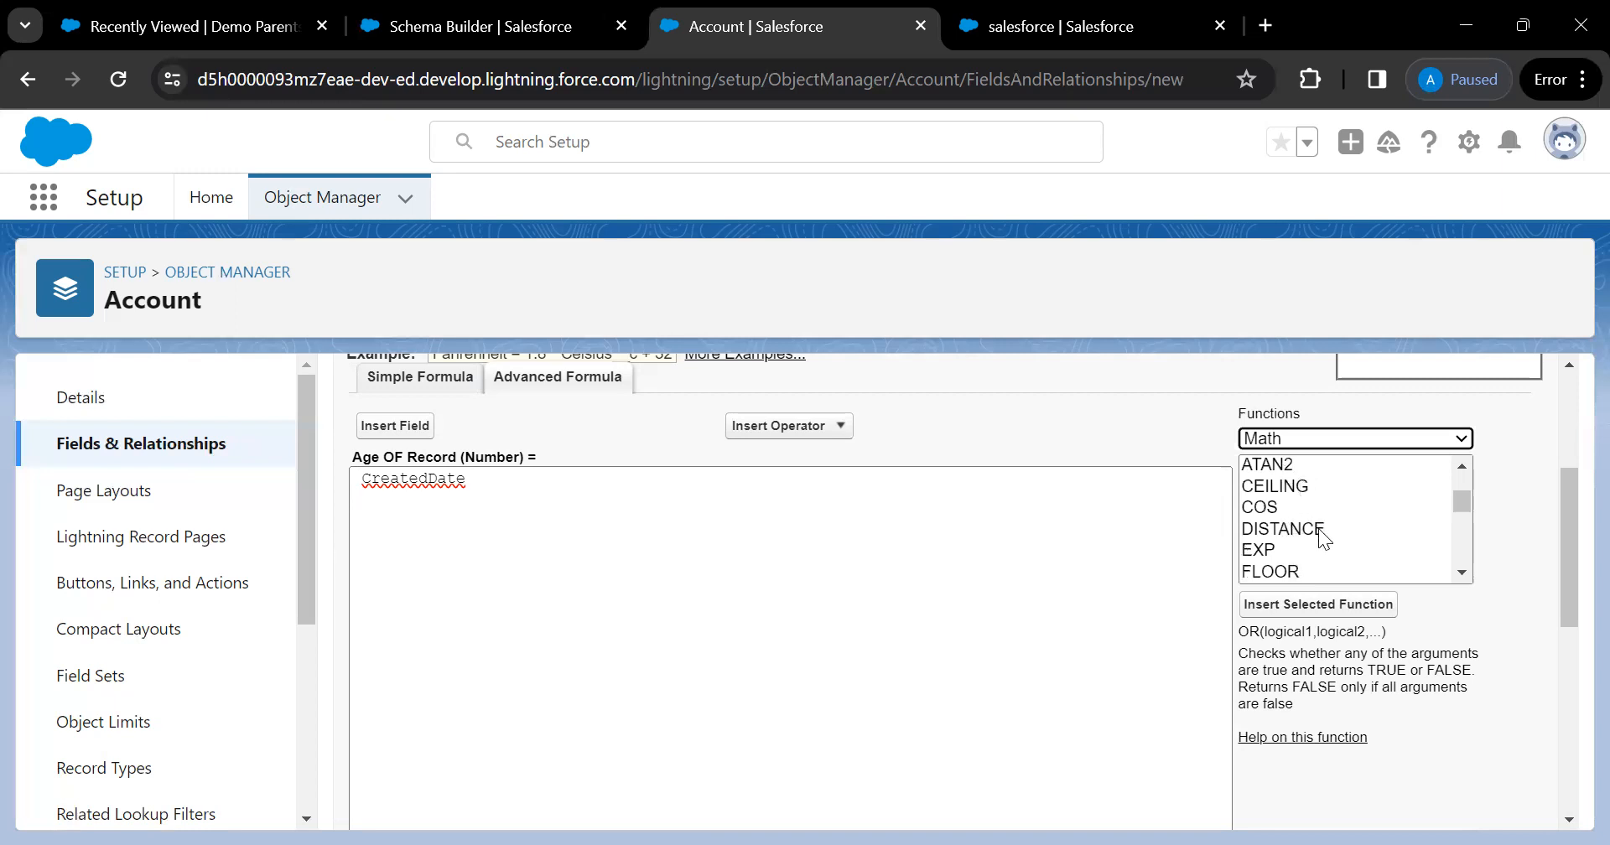
{"action": "left_click", "coordinate": [1459, 433]}
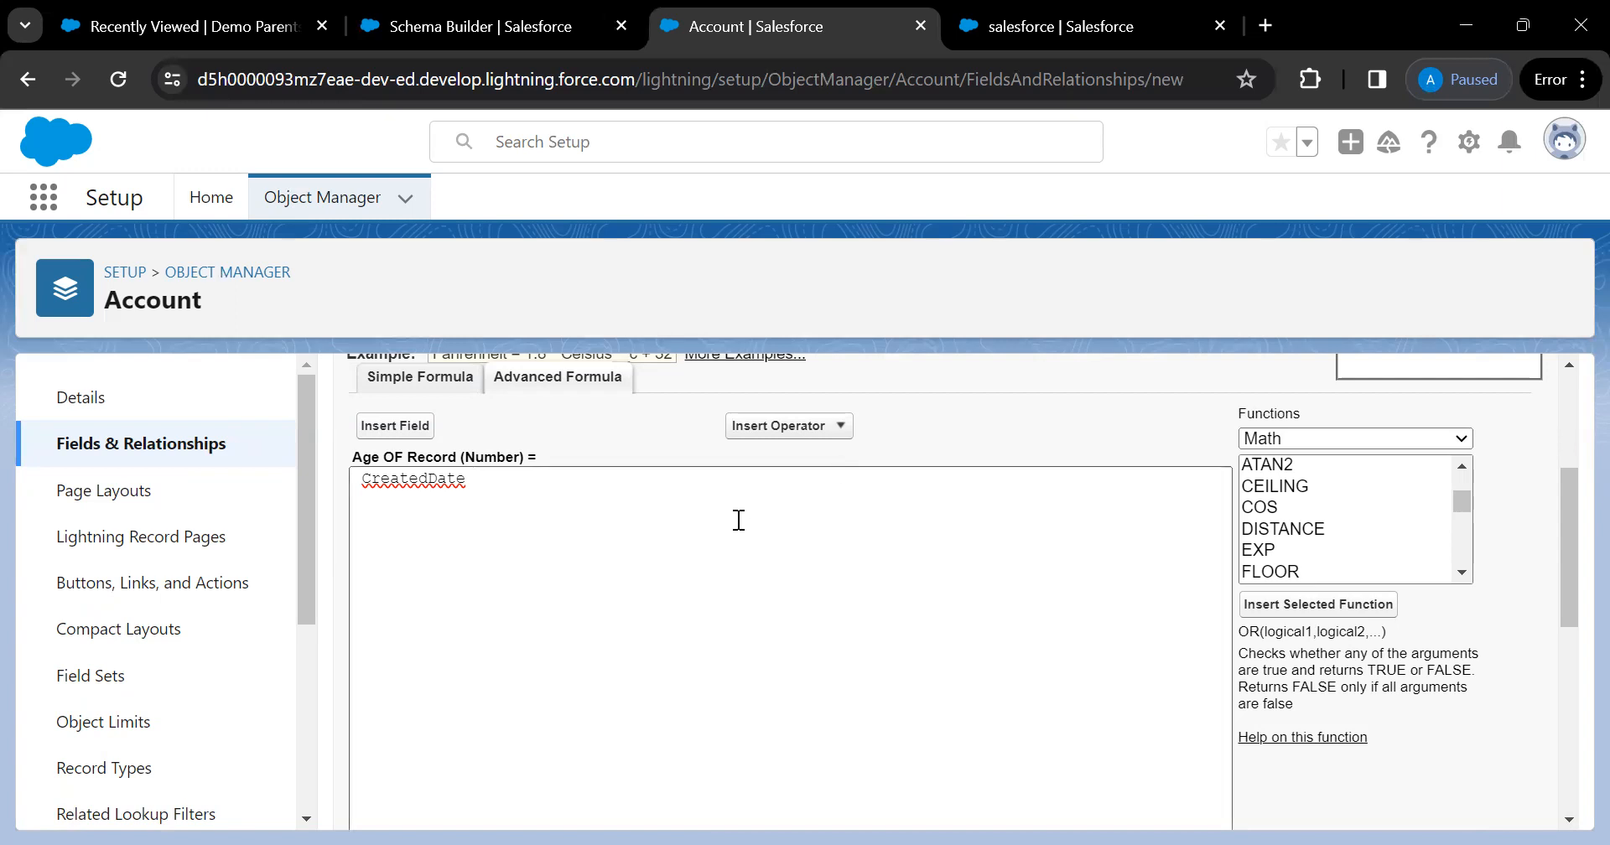
Delete CreatedDate from the formula editor, leaving it blank
{"action": "left_click_drag", "start_coordinate": [738, 520], "coordinate": [280, 461]}
{"action": "key", "text": "BackSpace"}
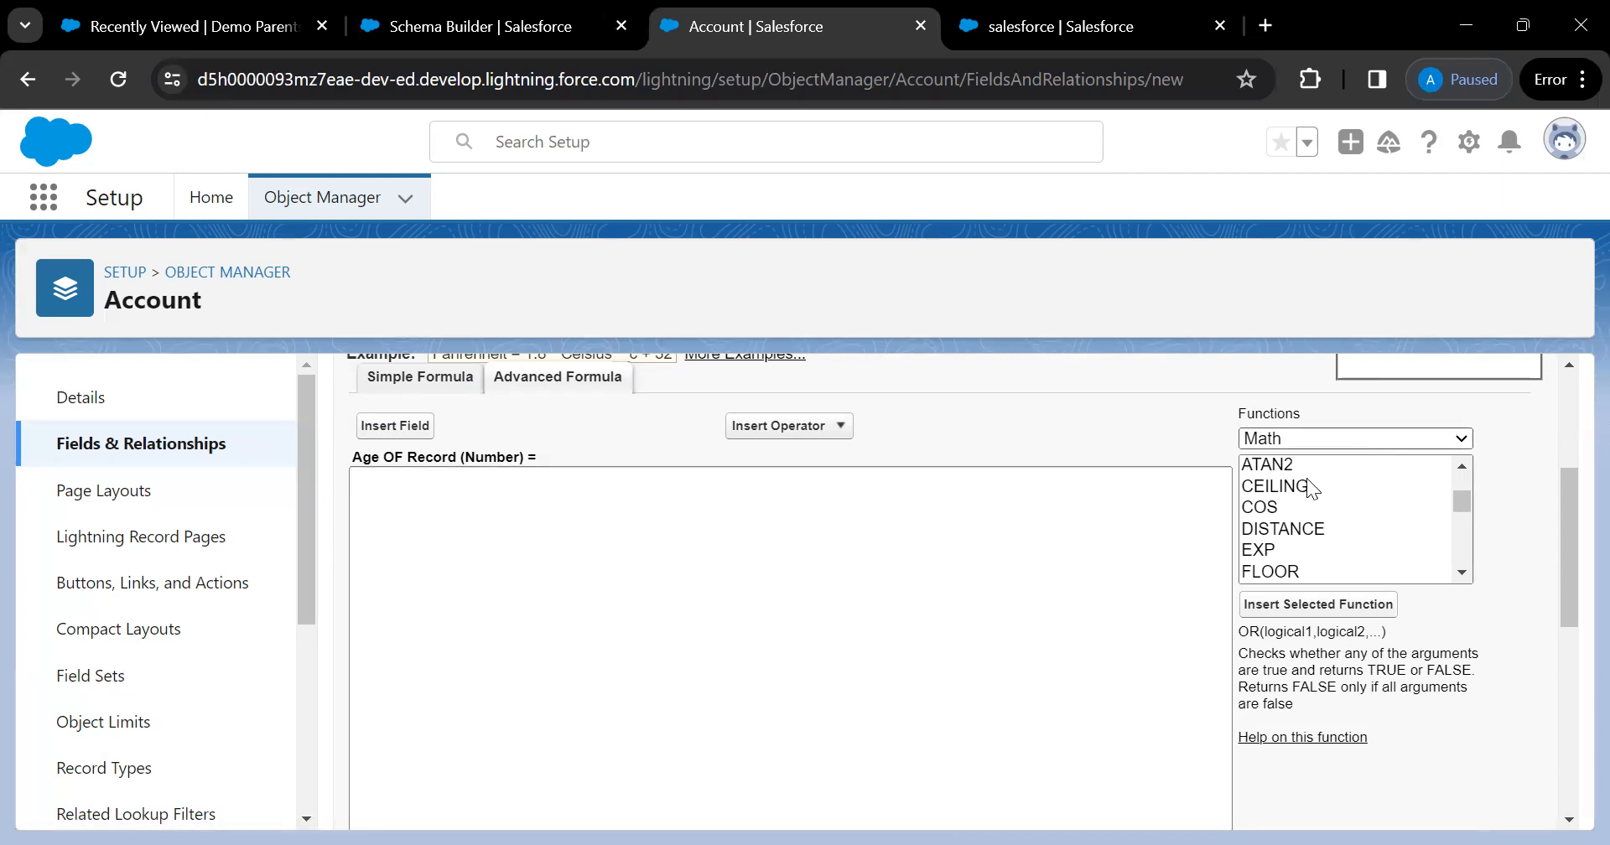
{"action": "left_click", "coordinate": [1402, 533]}
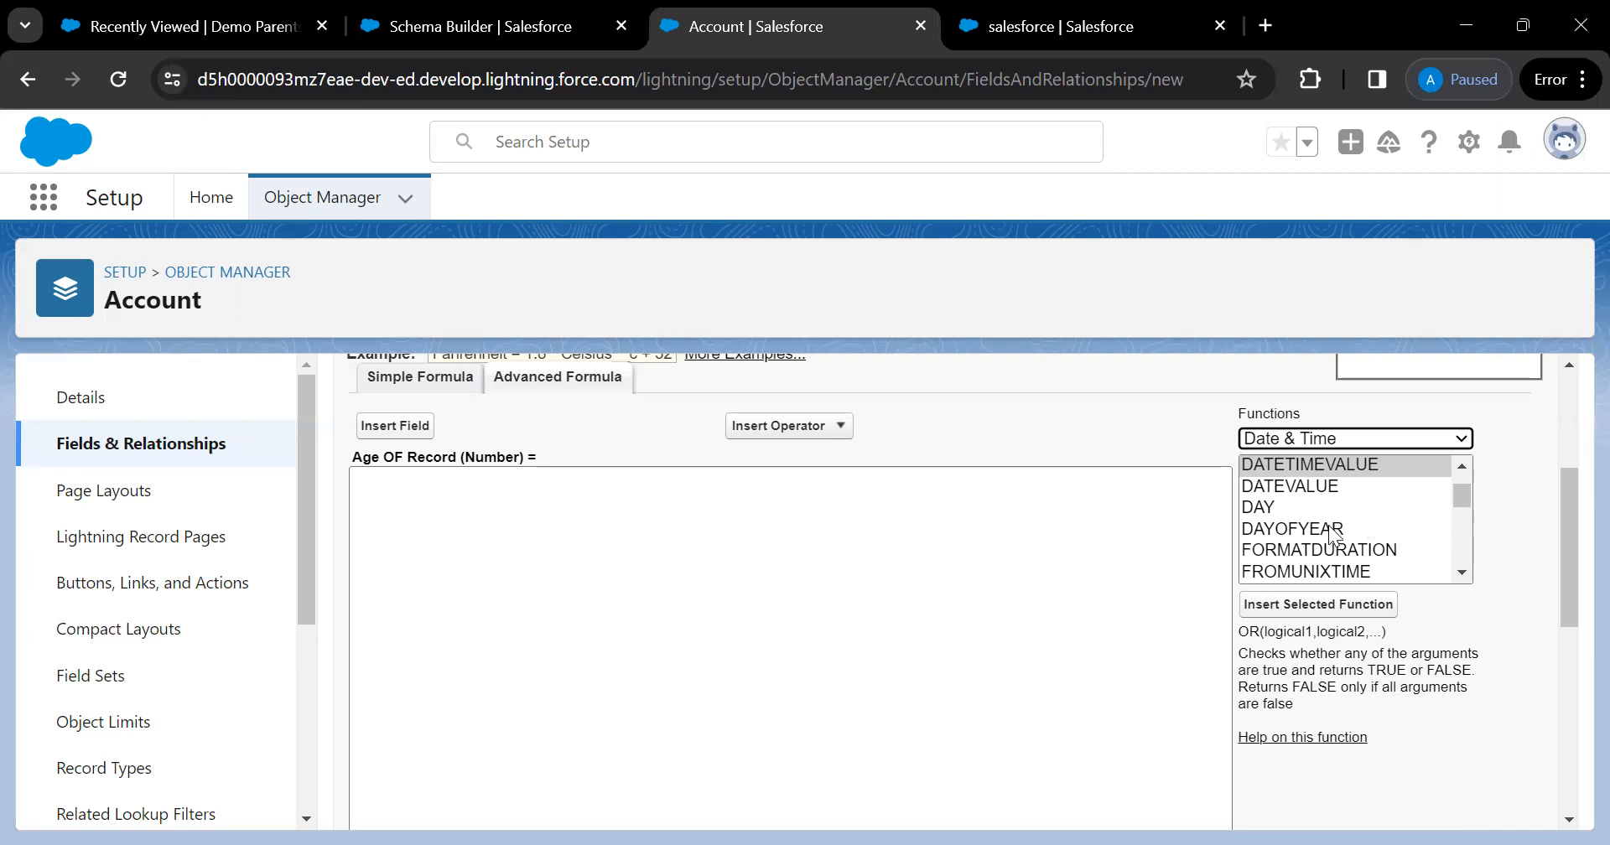
Set the function category to Date & Time and insert TODAY() into the formula
{"action": "key", "text": "t"}
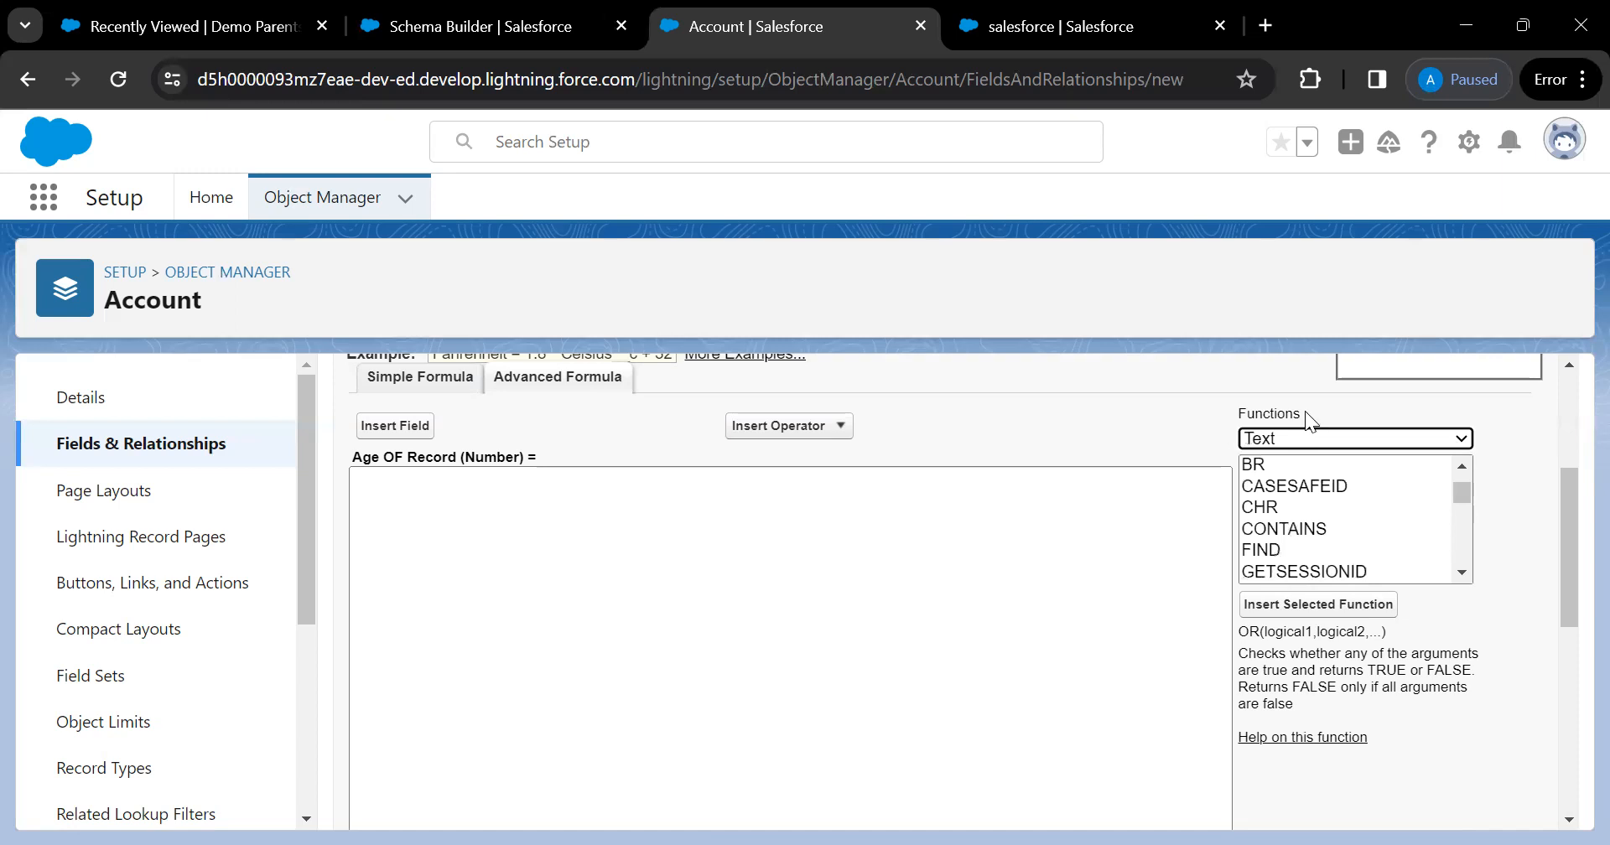
{"action": "left_click", "coordinate": [1301, 433]}
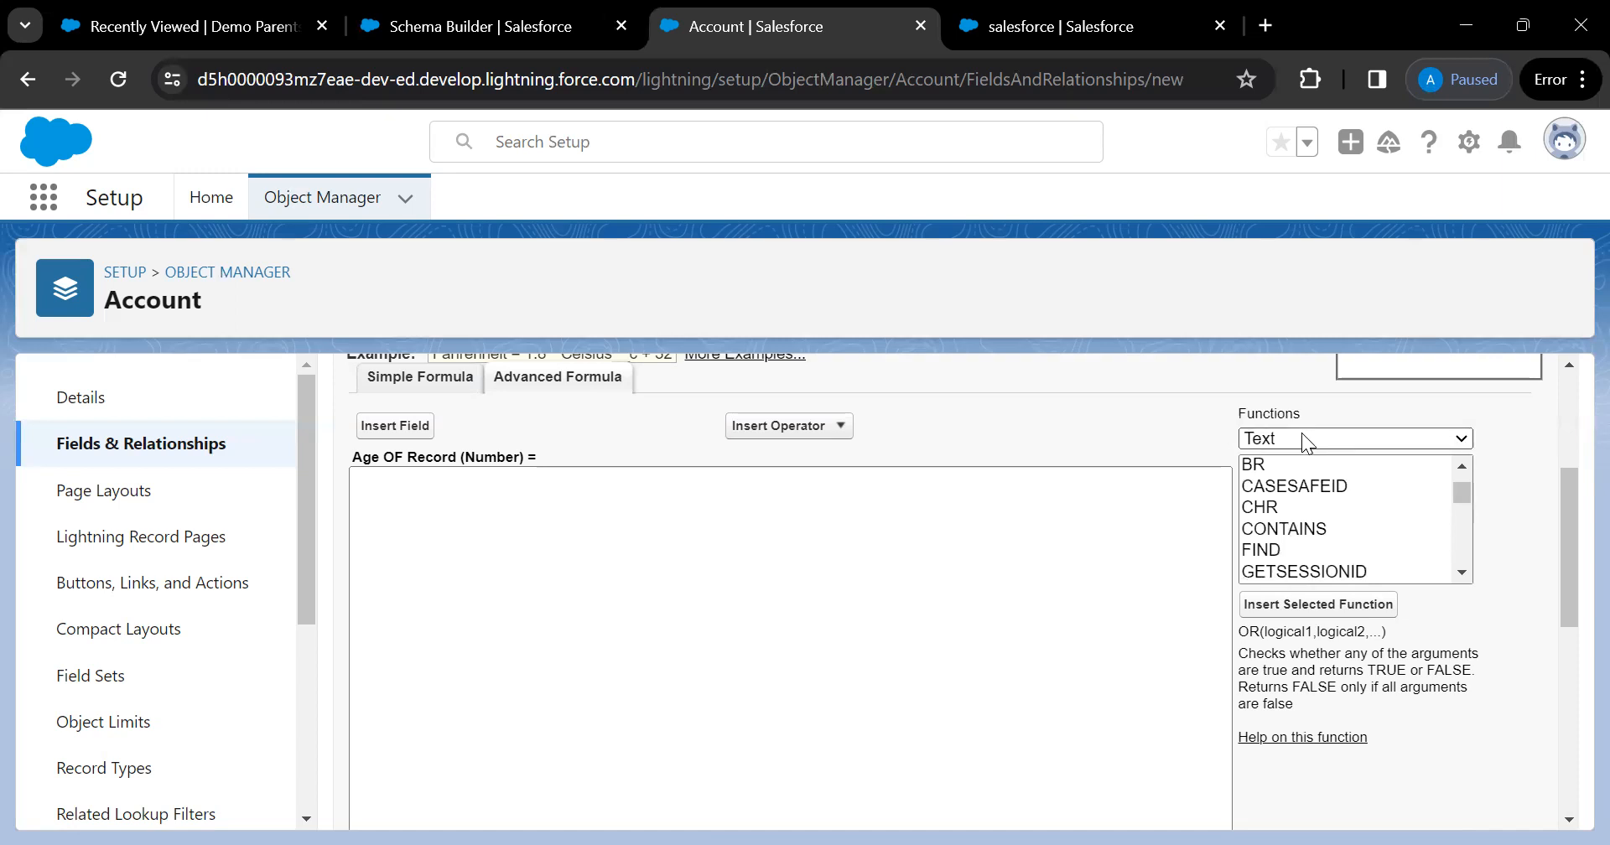
{"action": "left_click", "coordinate": [1283, 483]}
{"action": "left_click", "coordinate": [1269, 525]}
{"action": "key", "text": "t"}
{"action": "key", "text": "t"}
{"action": "key", "text": "t"}
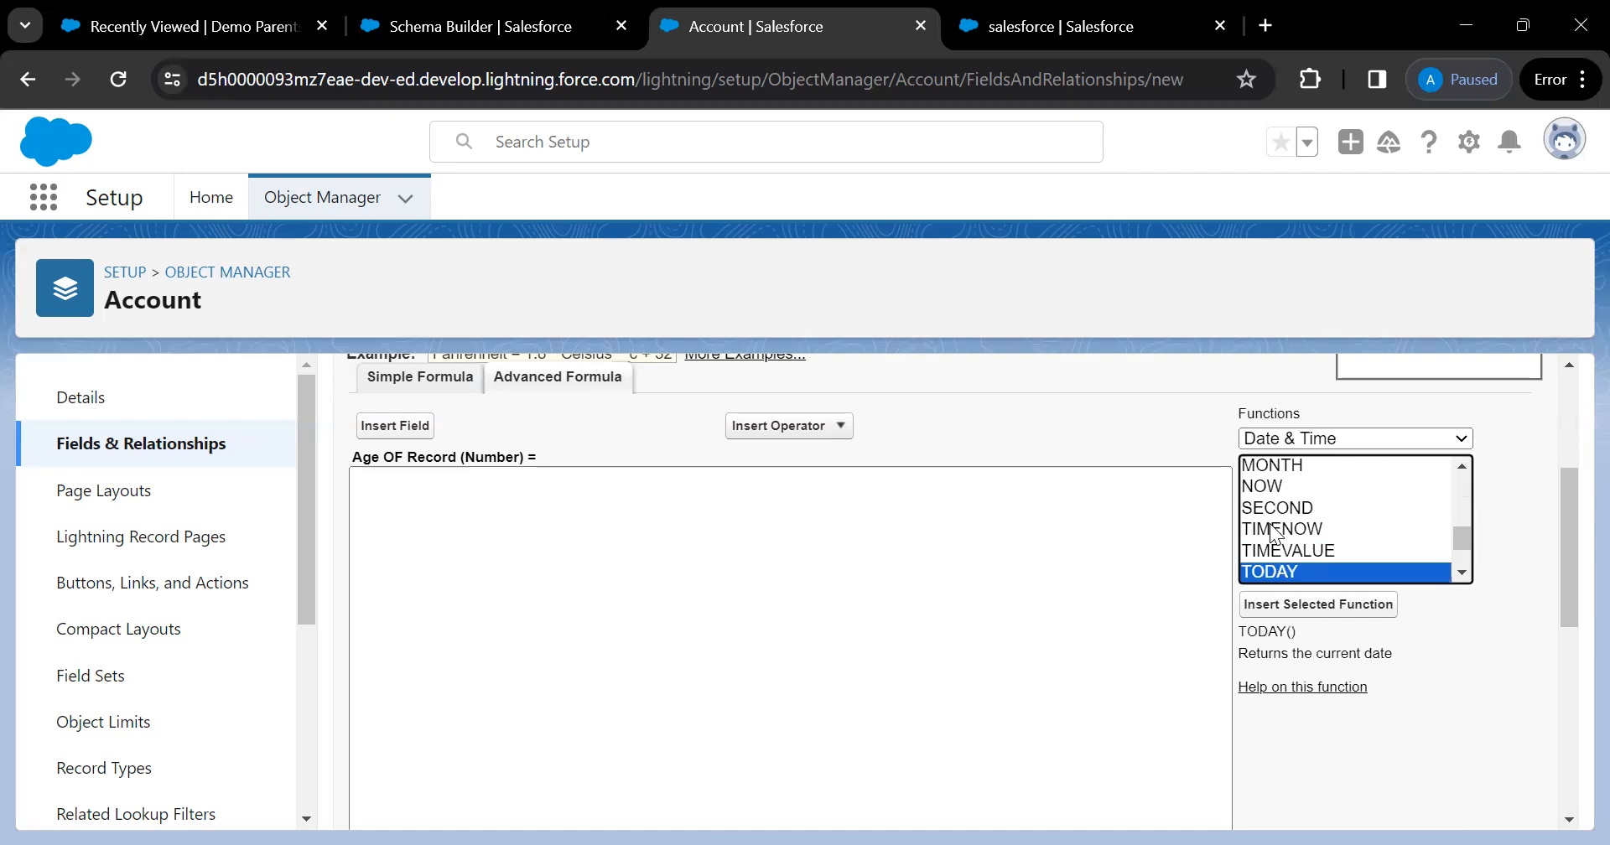
{"action": "left_click", "coordinate": [1333, 618]}
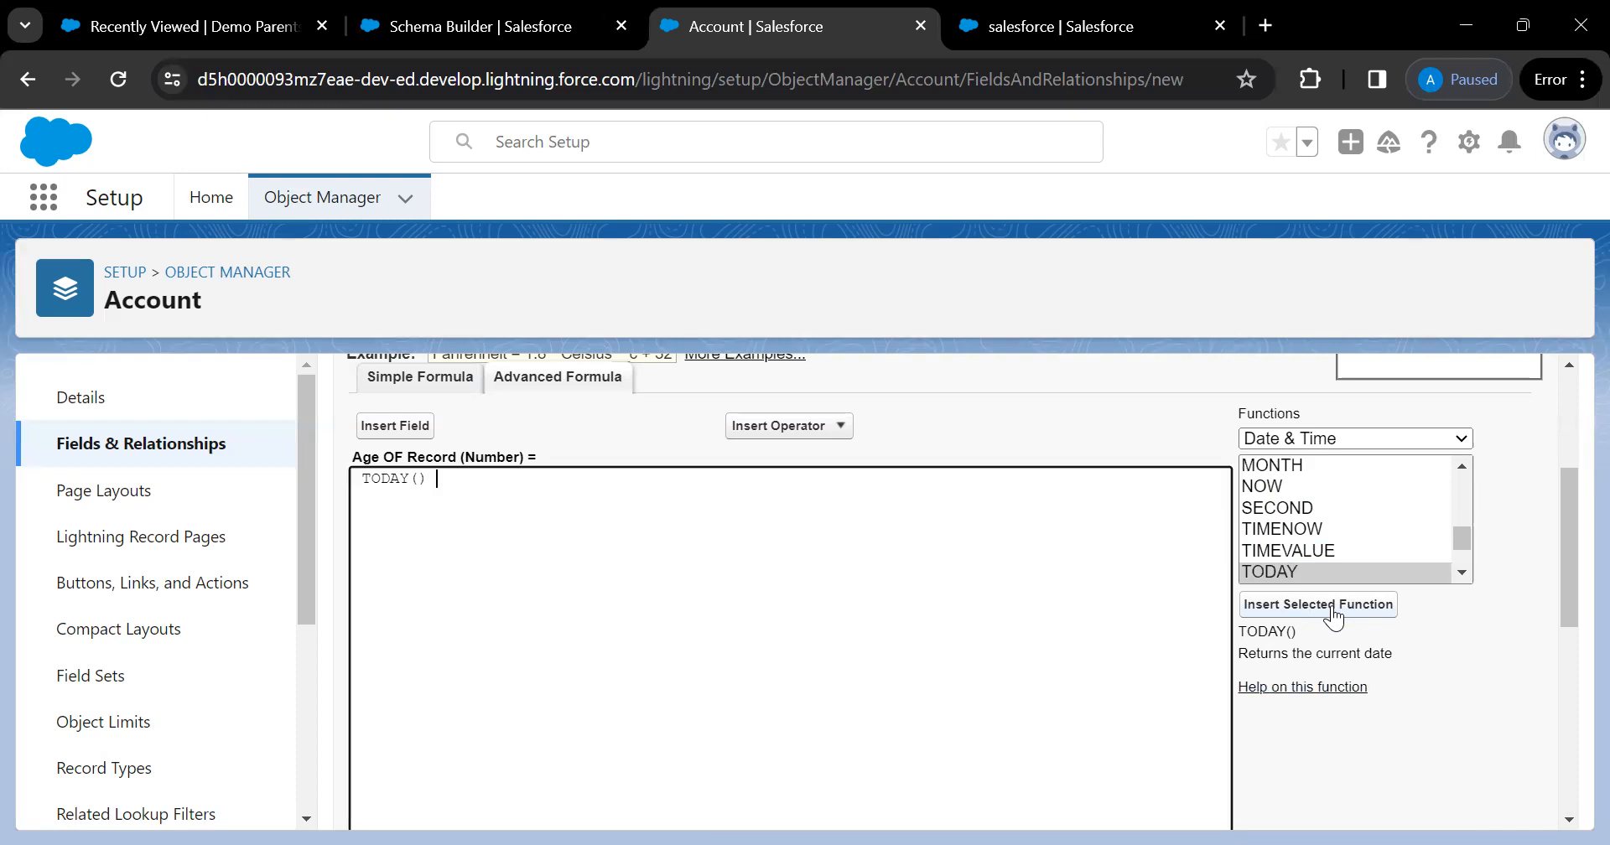
{"action": "left_click", "coordinate": [833, 427]}
Add a '- Subtract' operator after TODAY() and view the TIMEVALUE function description
{"action": "left_click", "coordinate": [774, 476]}
{"action": "left_click", "coordinate": [413, 435]}
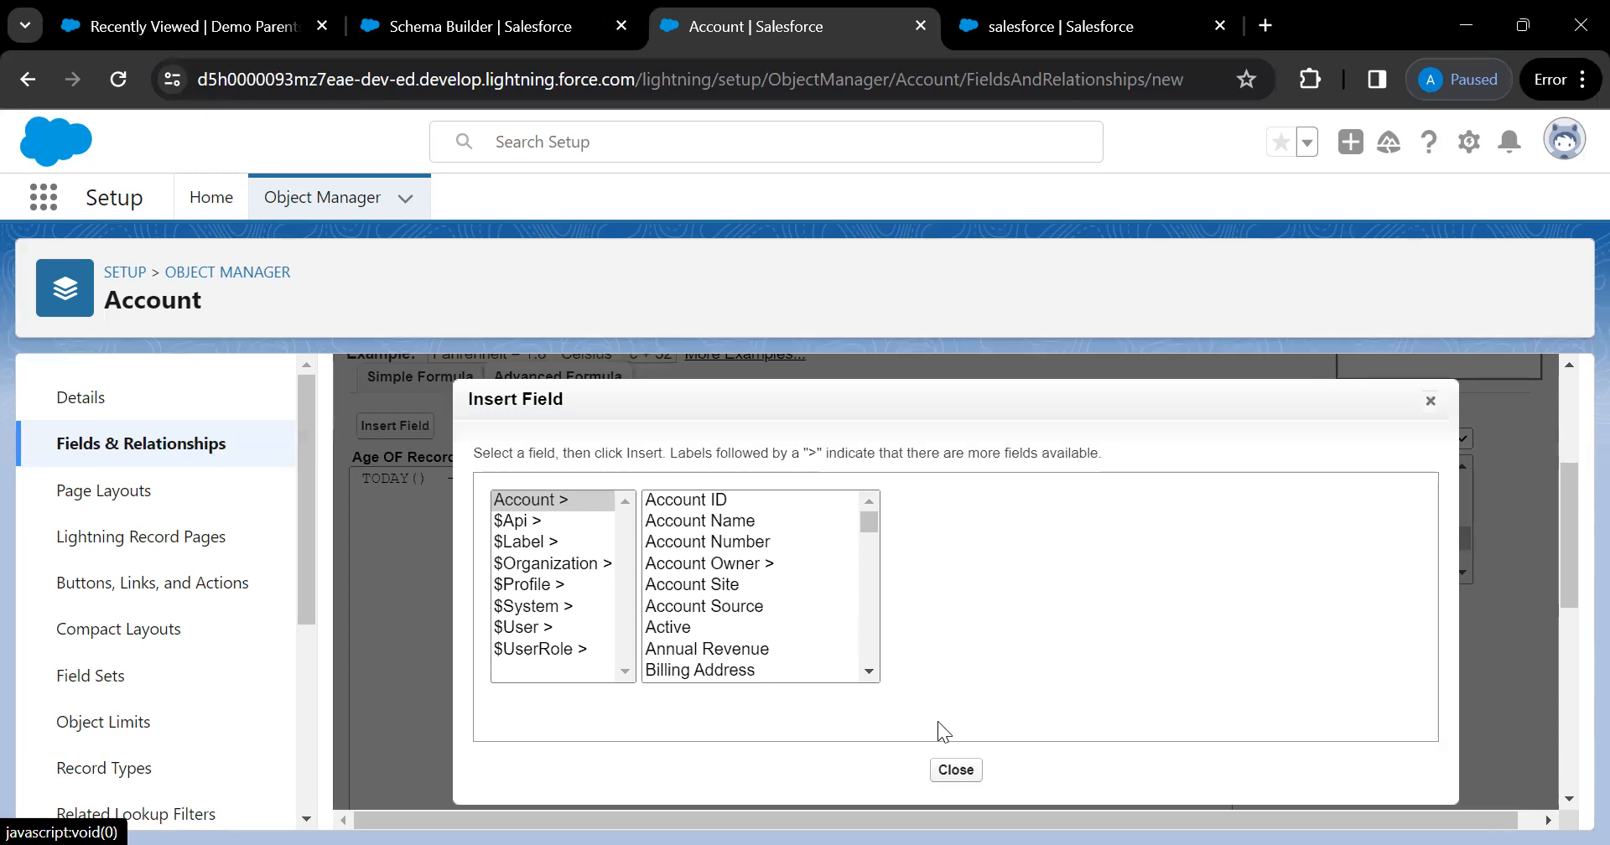
{"action": "left_click", "coordinate": [956, 770]}
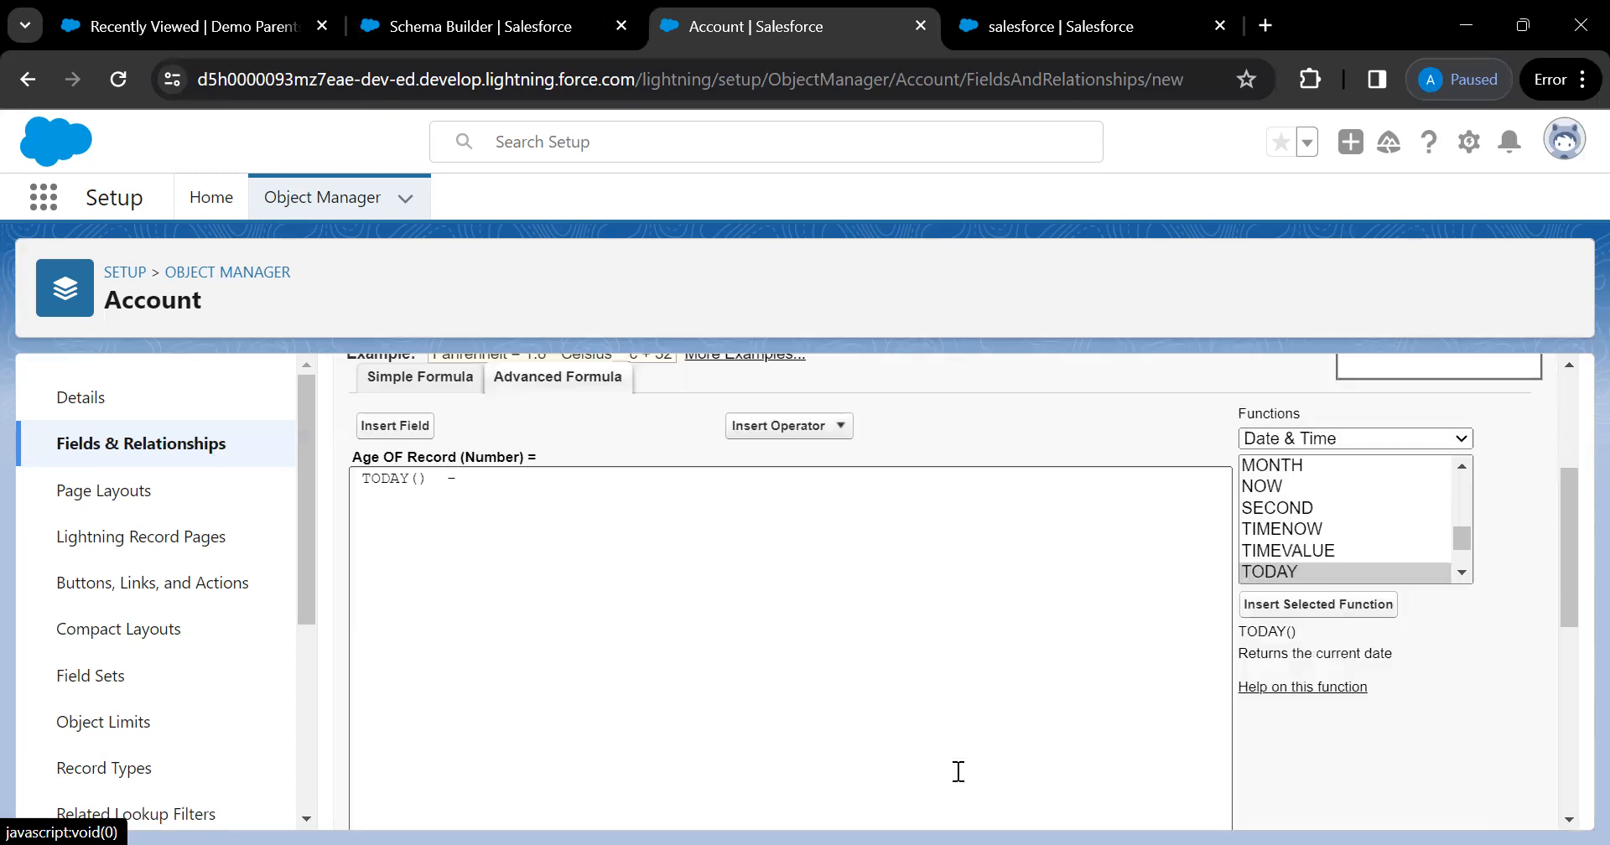
{"action": "left_click", "coordinate": [1313, 550]}
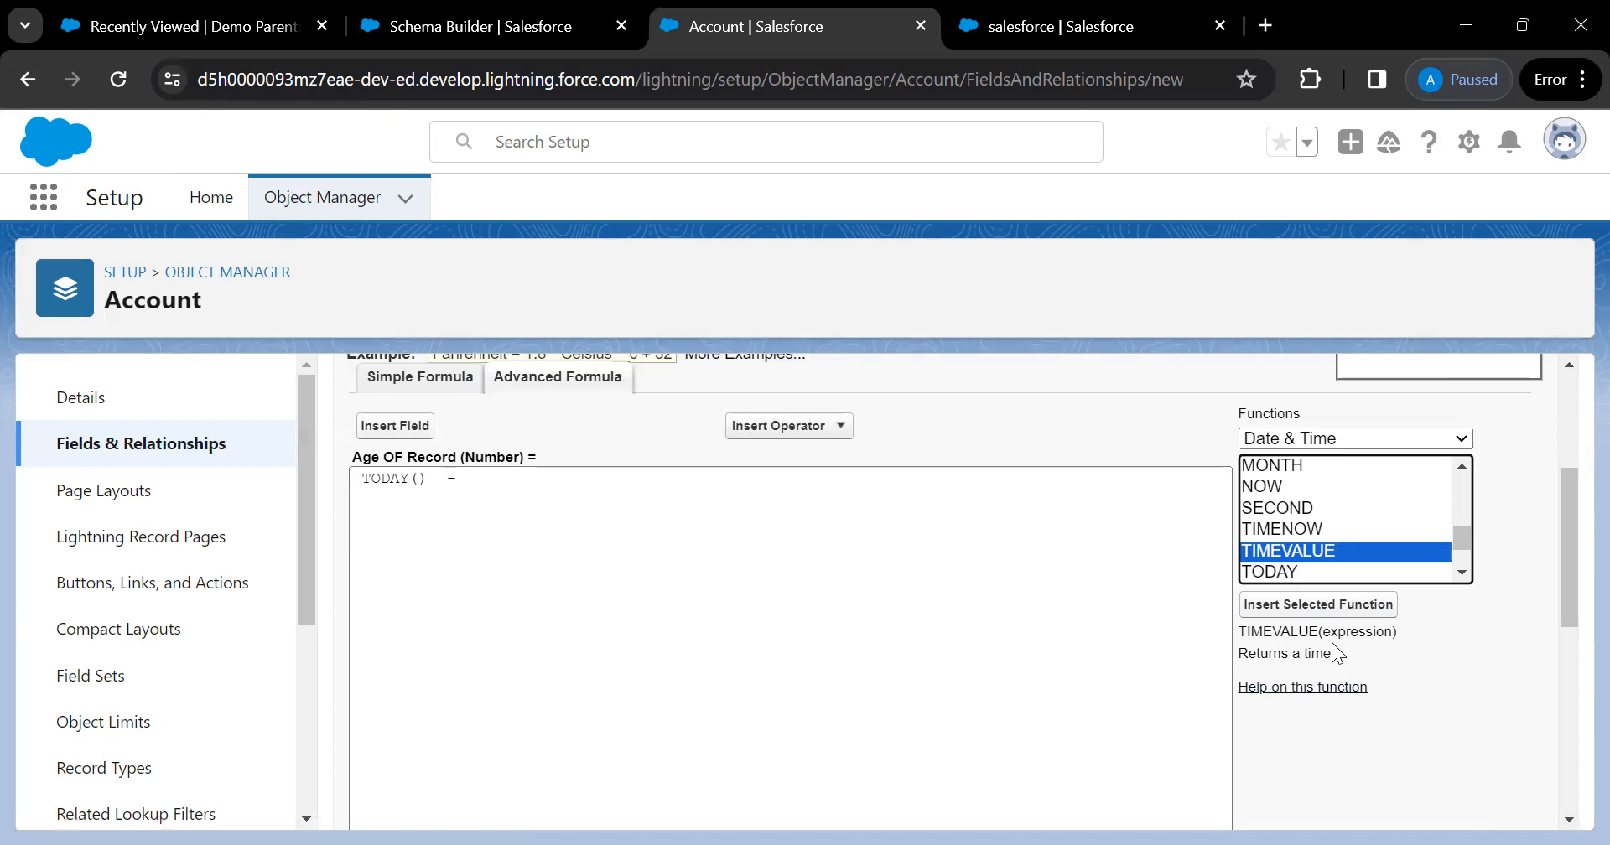
{"action": "right_click", "coordinate": [1332, 689]}
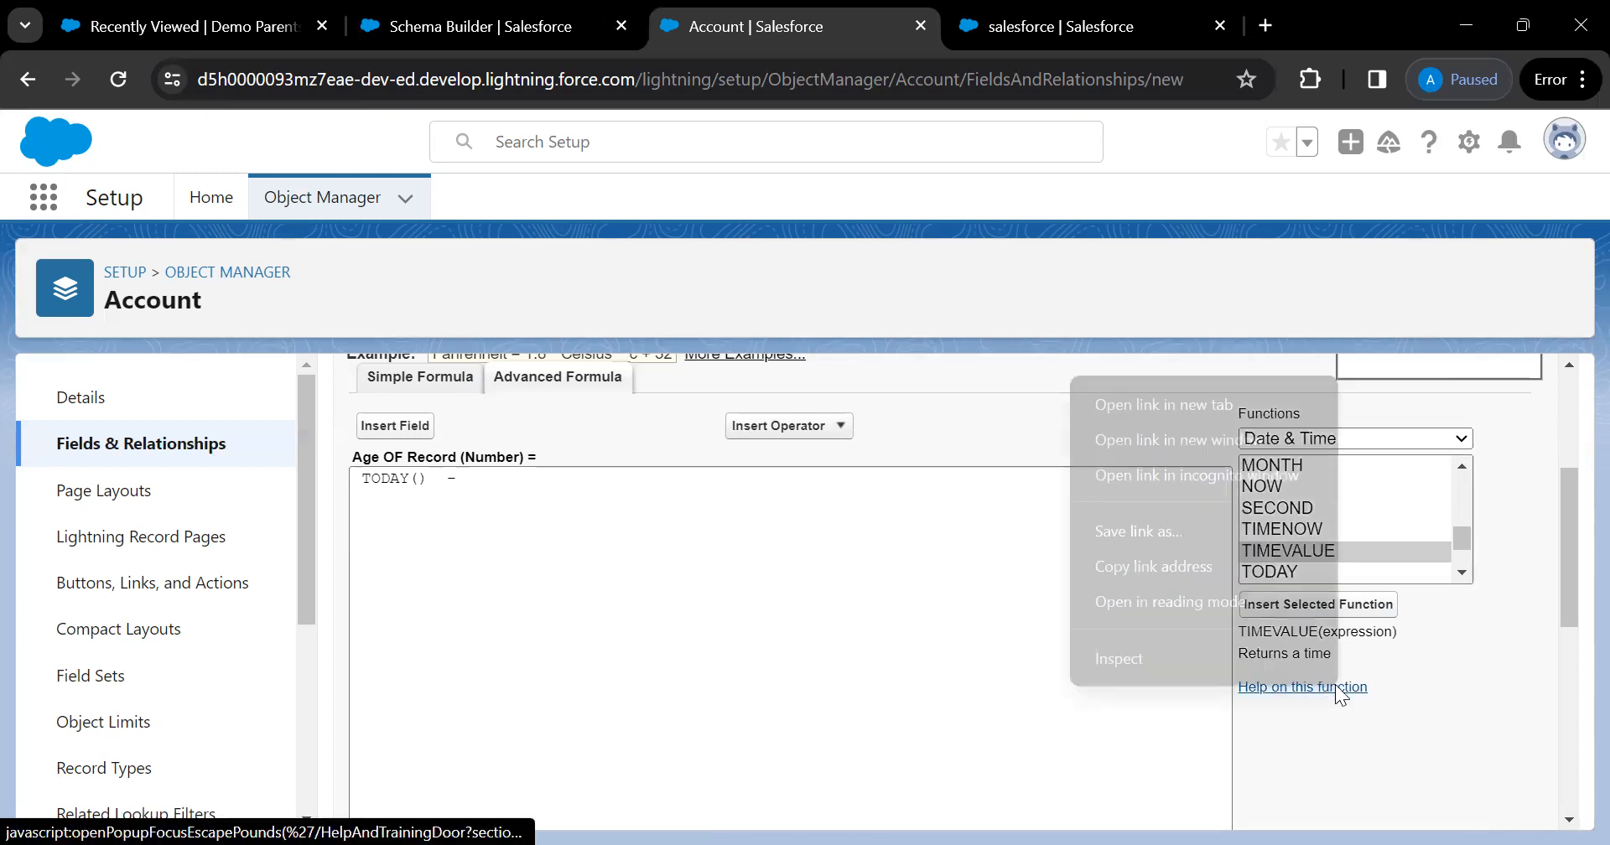
Read the TIMEVALUE help article in a new tab, then go back to the Account formula editor
{"action": "left_click", "coordinate": [1200, 403]}
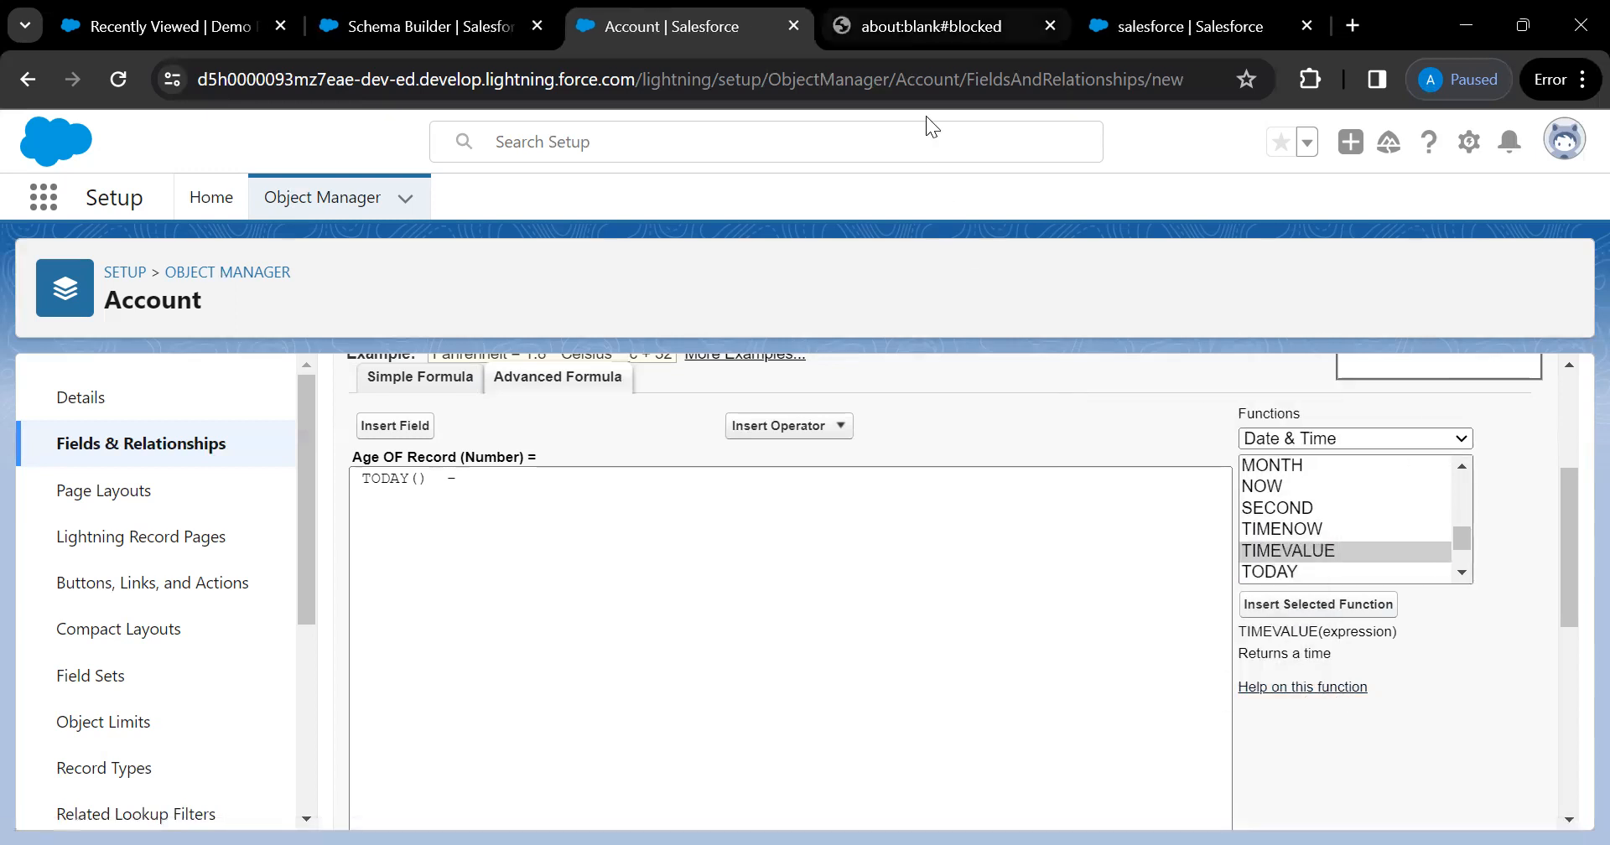
{"action": "left_click", "coordinate": [929, 42]}
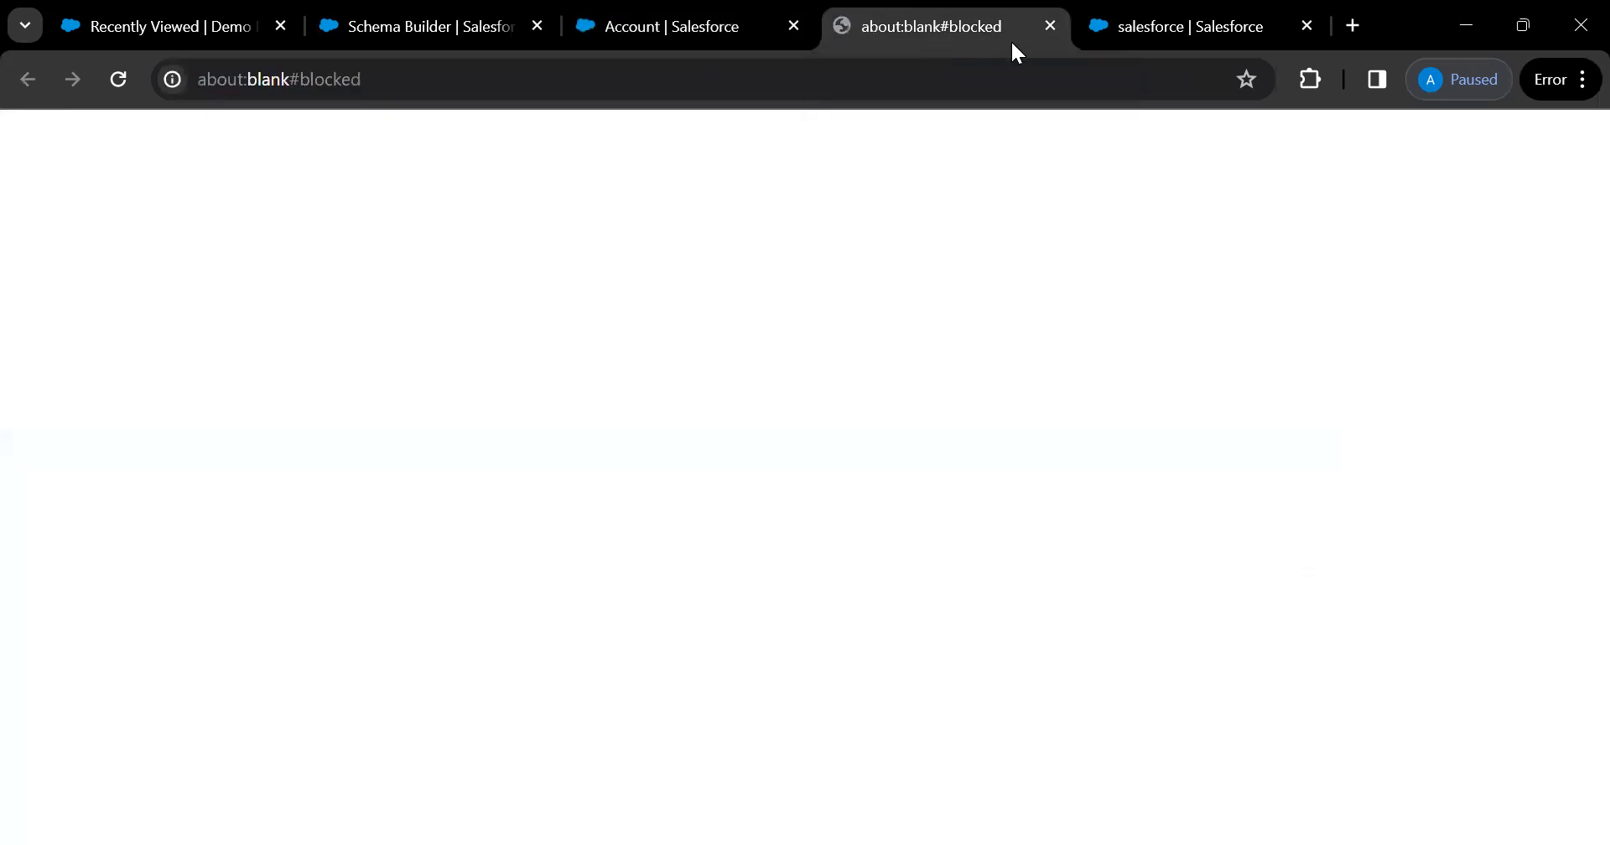
{"action": "left_click", "coordinate": [1051, 27]}
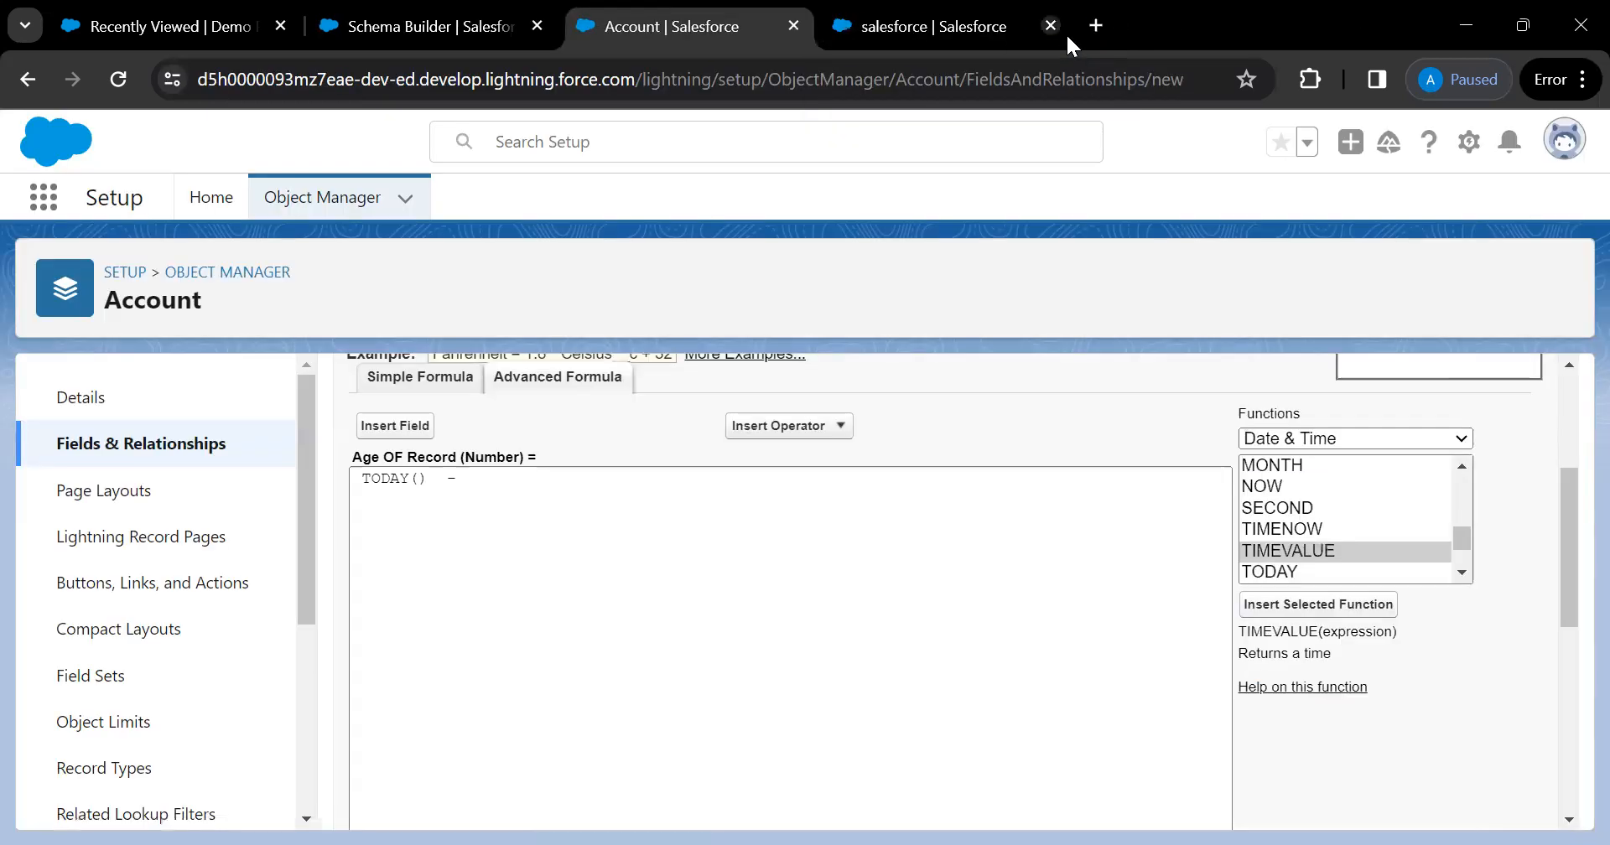
{"action": "left_click", "coordinate": [1347, 688]}
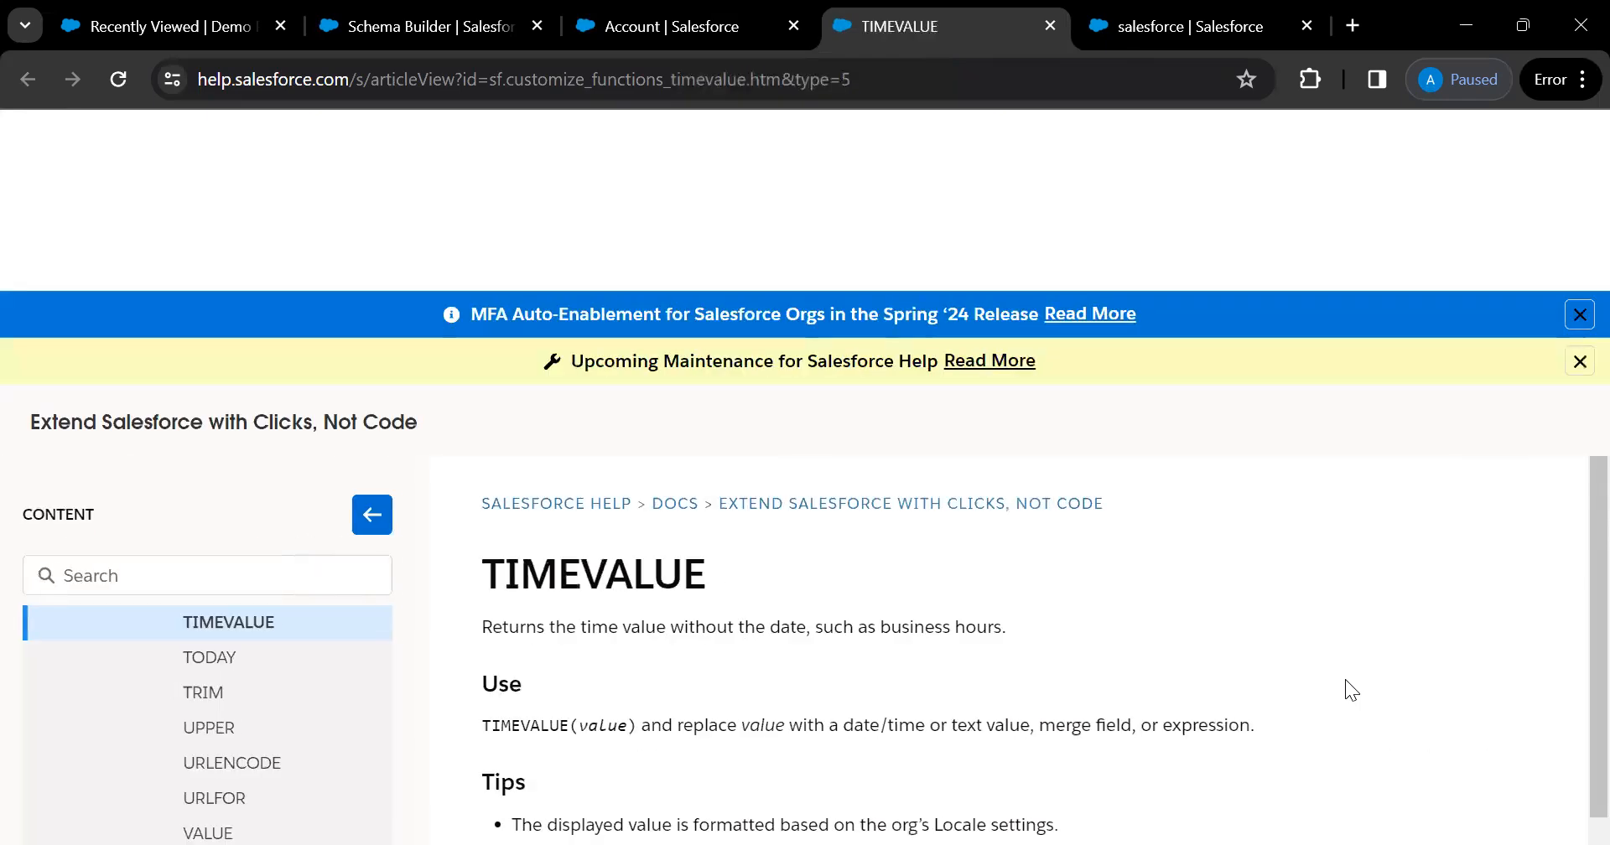
{"action": "scroll", "coordinate": [907, 785], "scroll_direction": "down", "scroll_amount": 2}
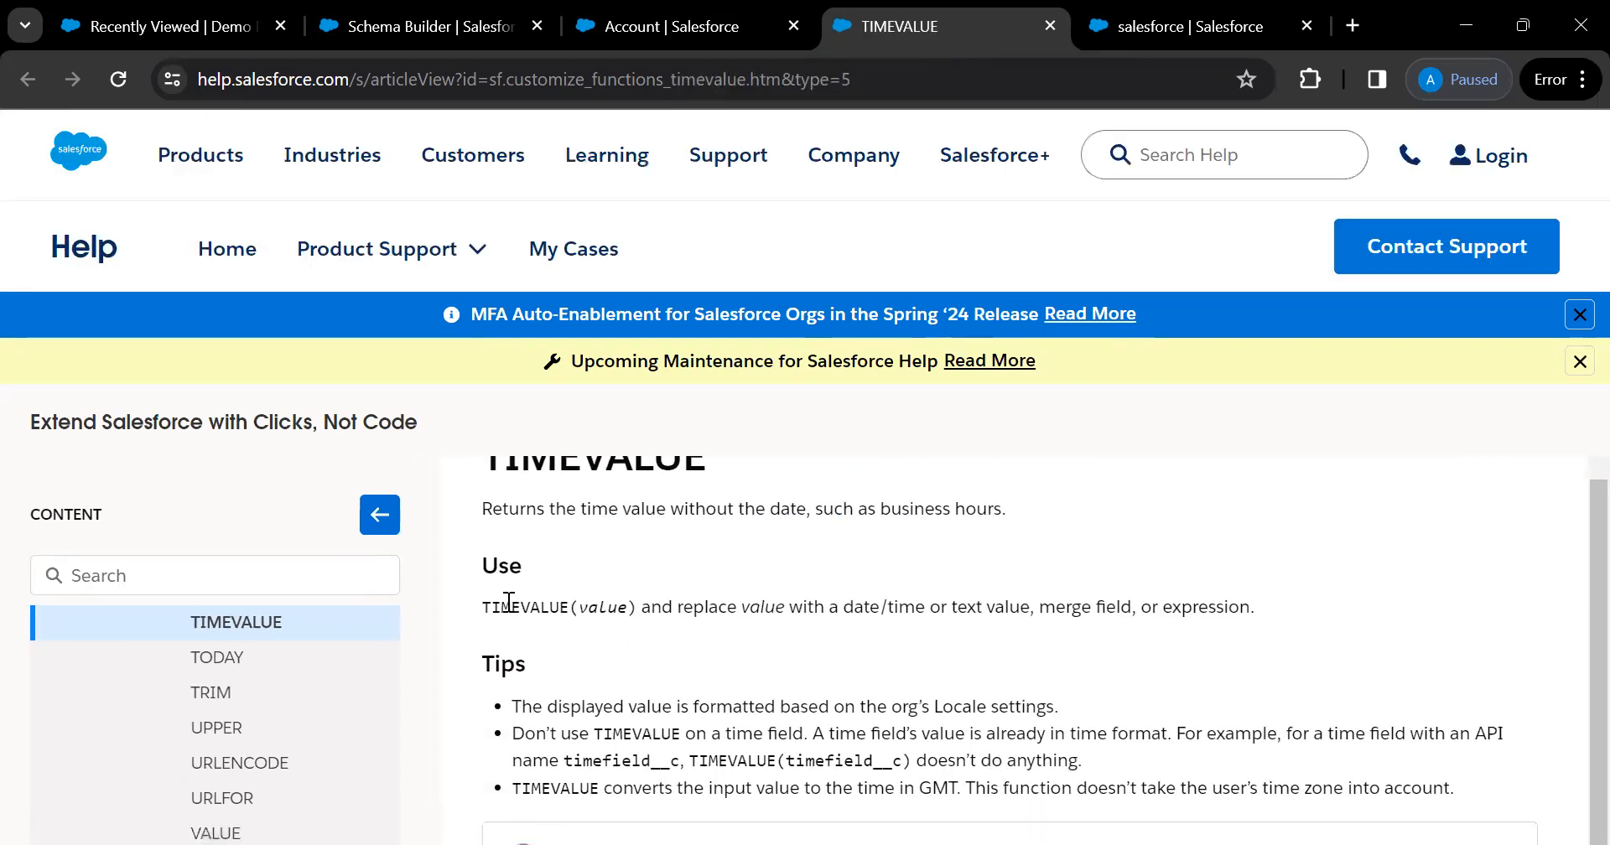
{"action": "scroll", "coordinate": [781, 694], "scroll_direction": "down", "scroll_amount": 5}
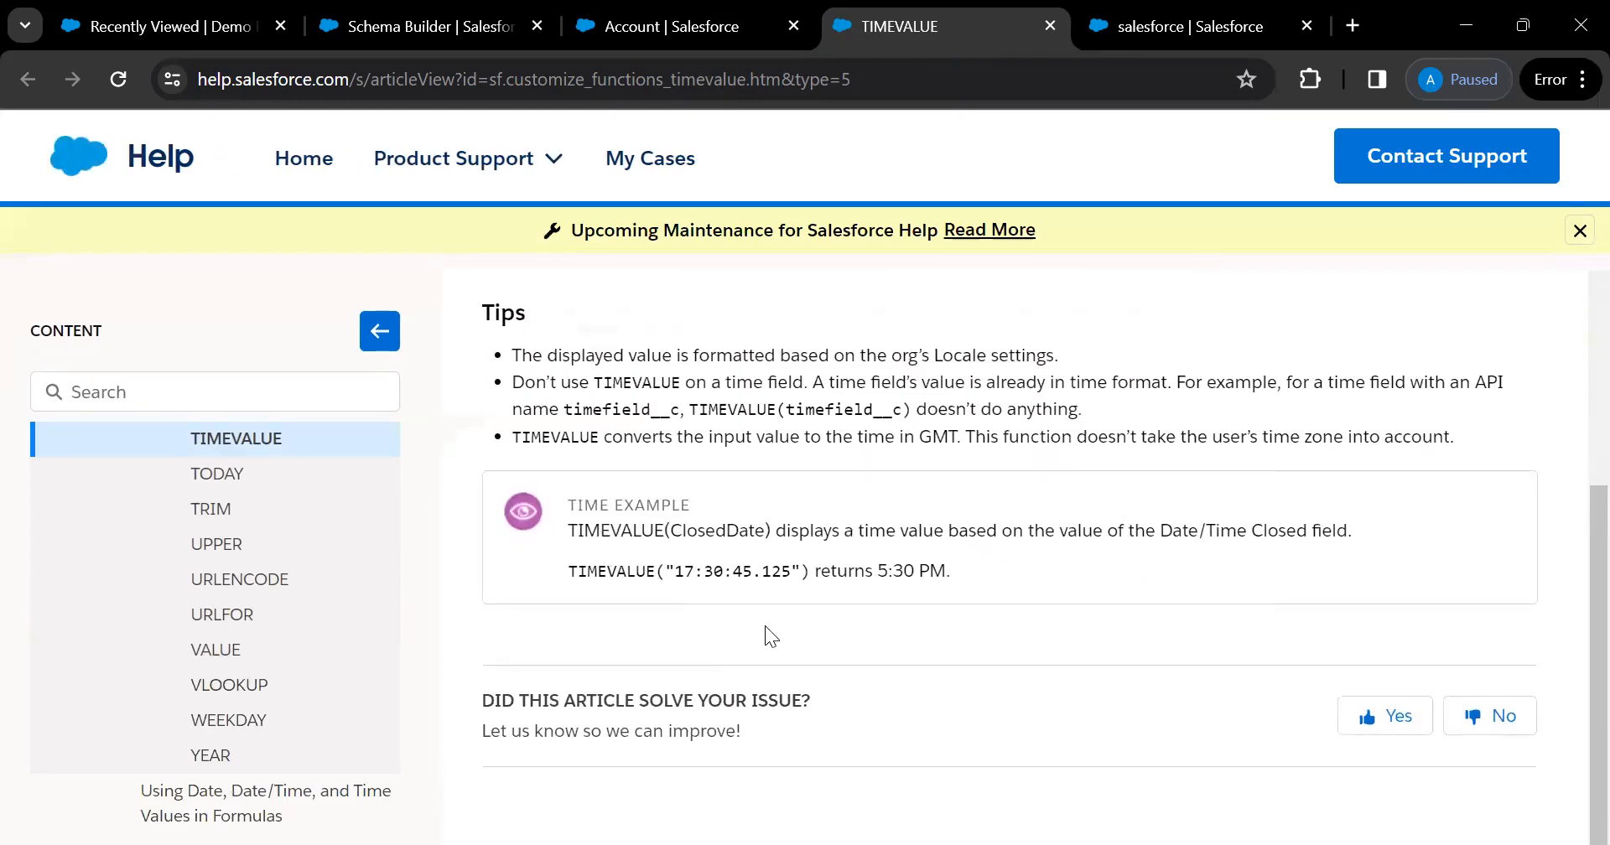
{"action": "scroll", "coordinate": [765, 626], "scroll_direction": "up", "scroll_amount": 5}
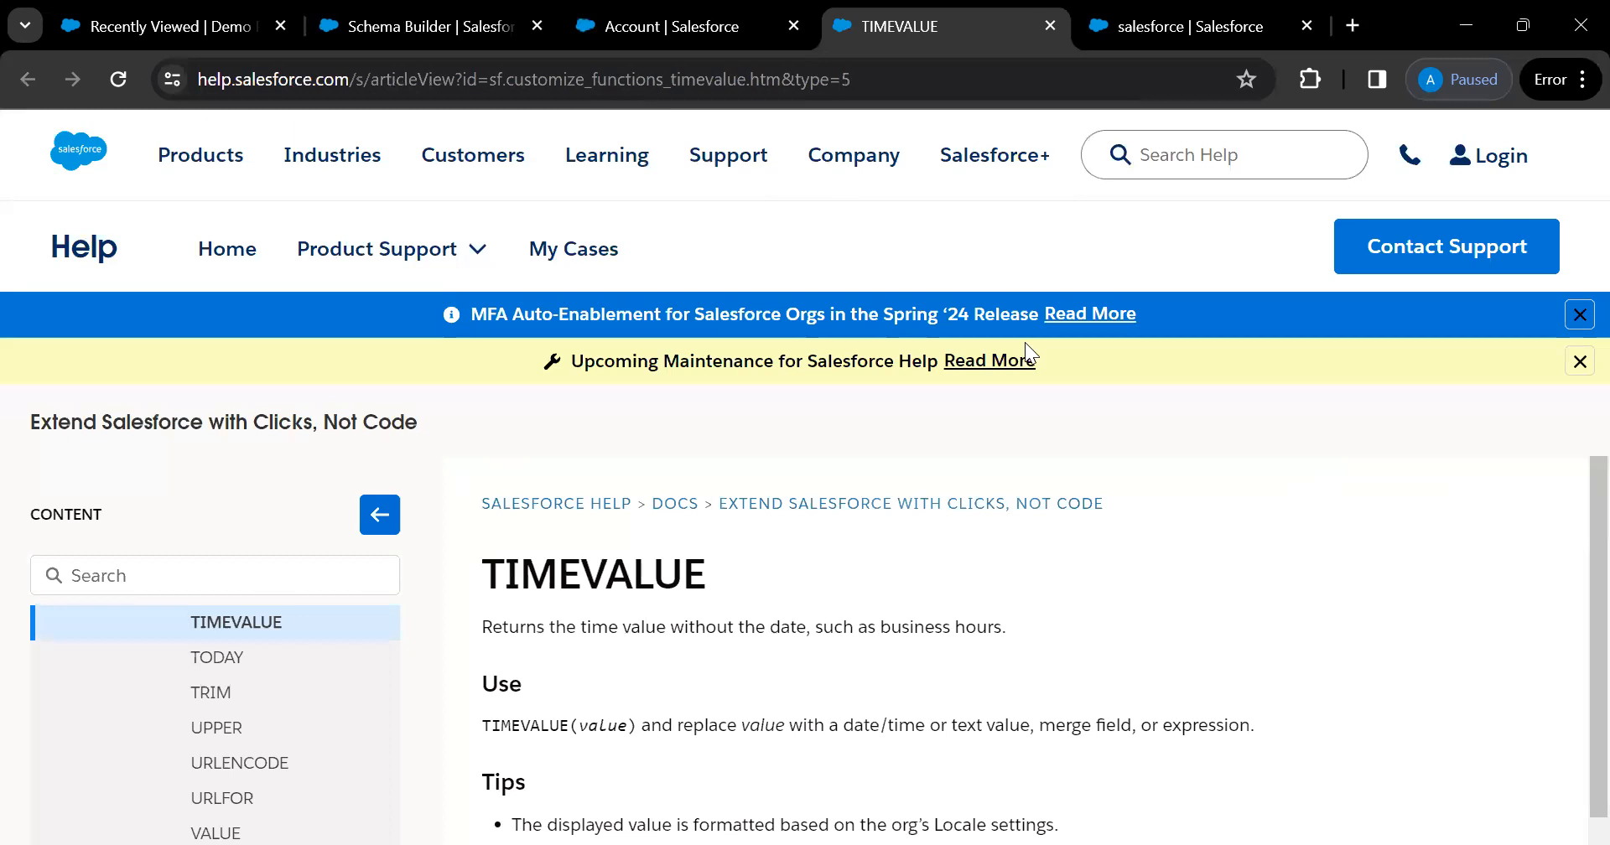
{"action": "left_click", "coordinate": [748, 34]}
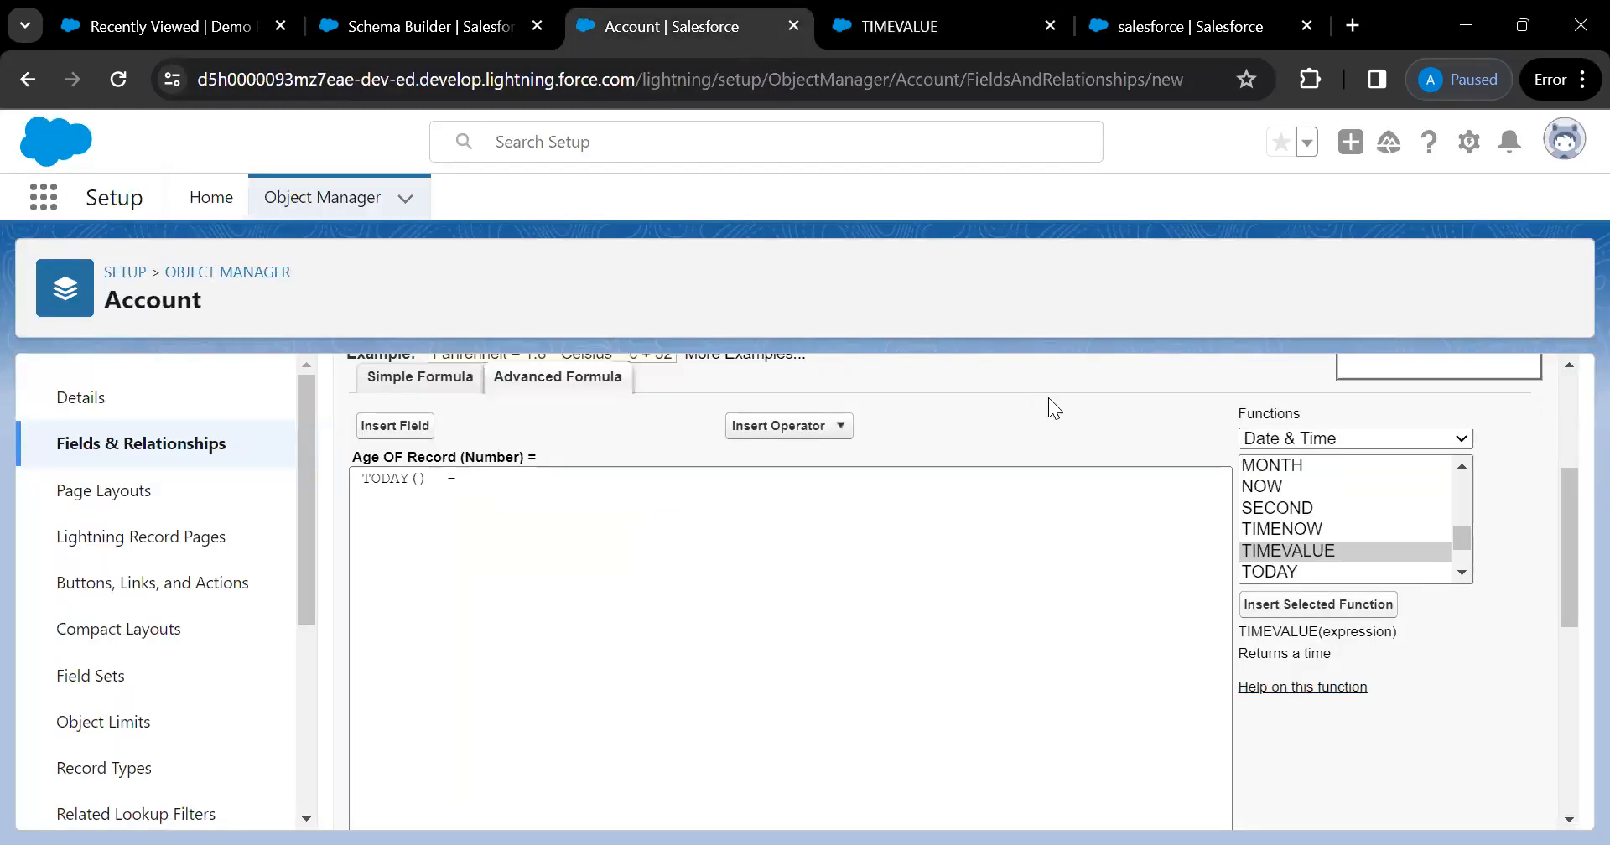
Insert DATEVALUE after the minus and replace its expression with Account Created Date
{"action": "left_click", "coordinate": [1323, 535]}
{"action": "key", "text": "d"}
{"action": "key", "text": "Down"}
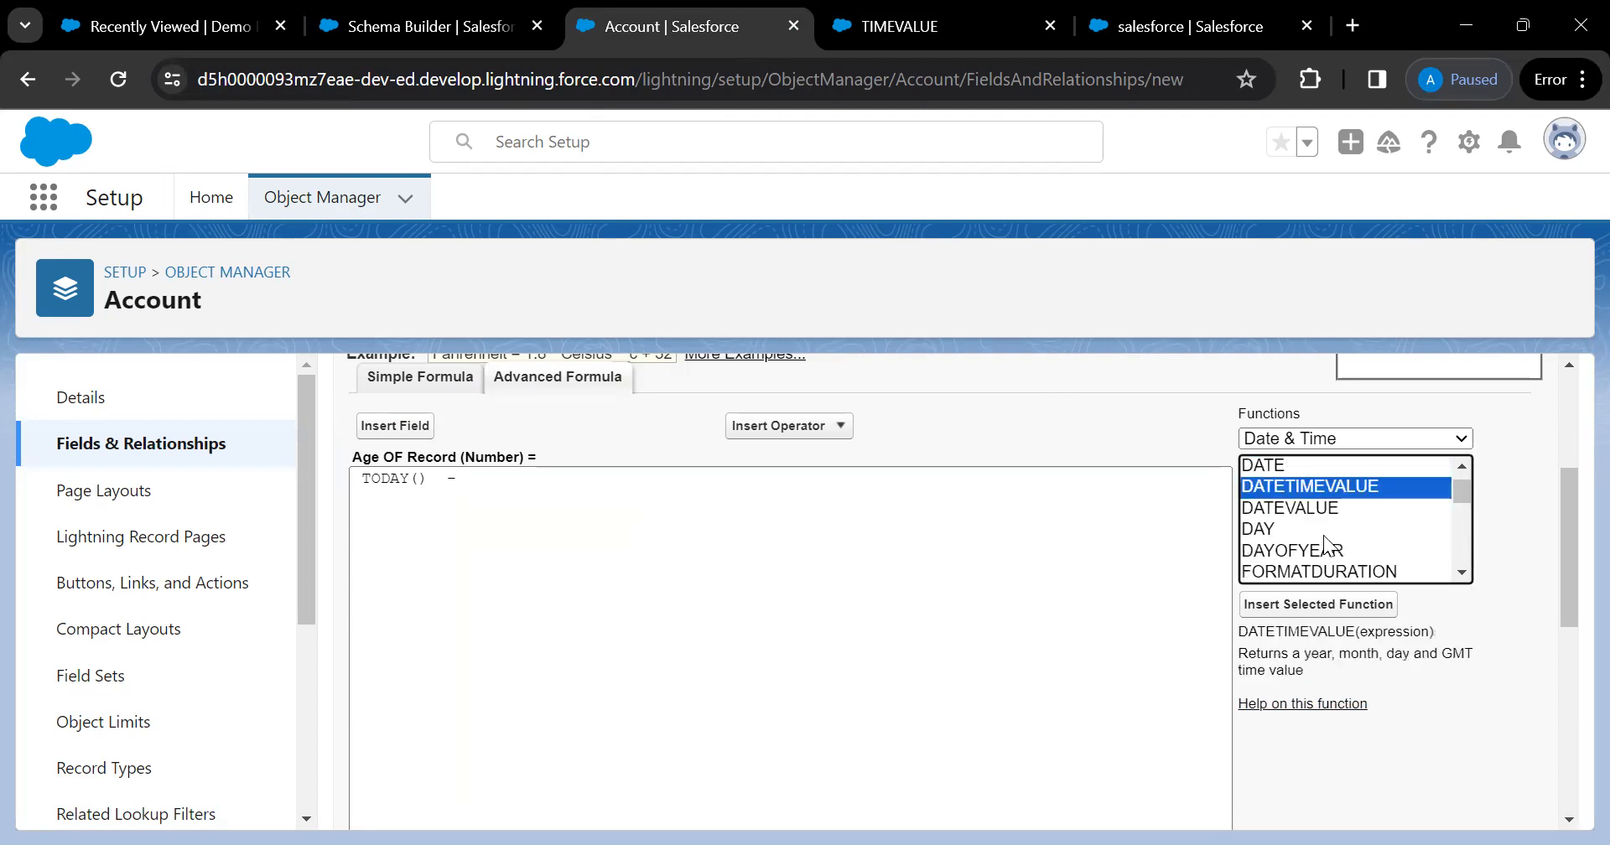
{"action": "key", "text": "Down"}
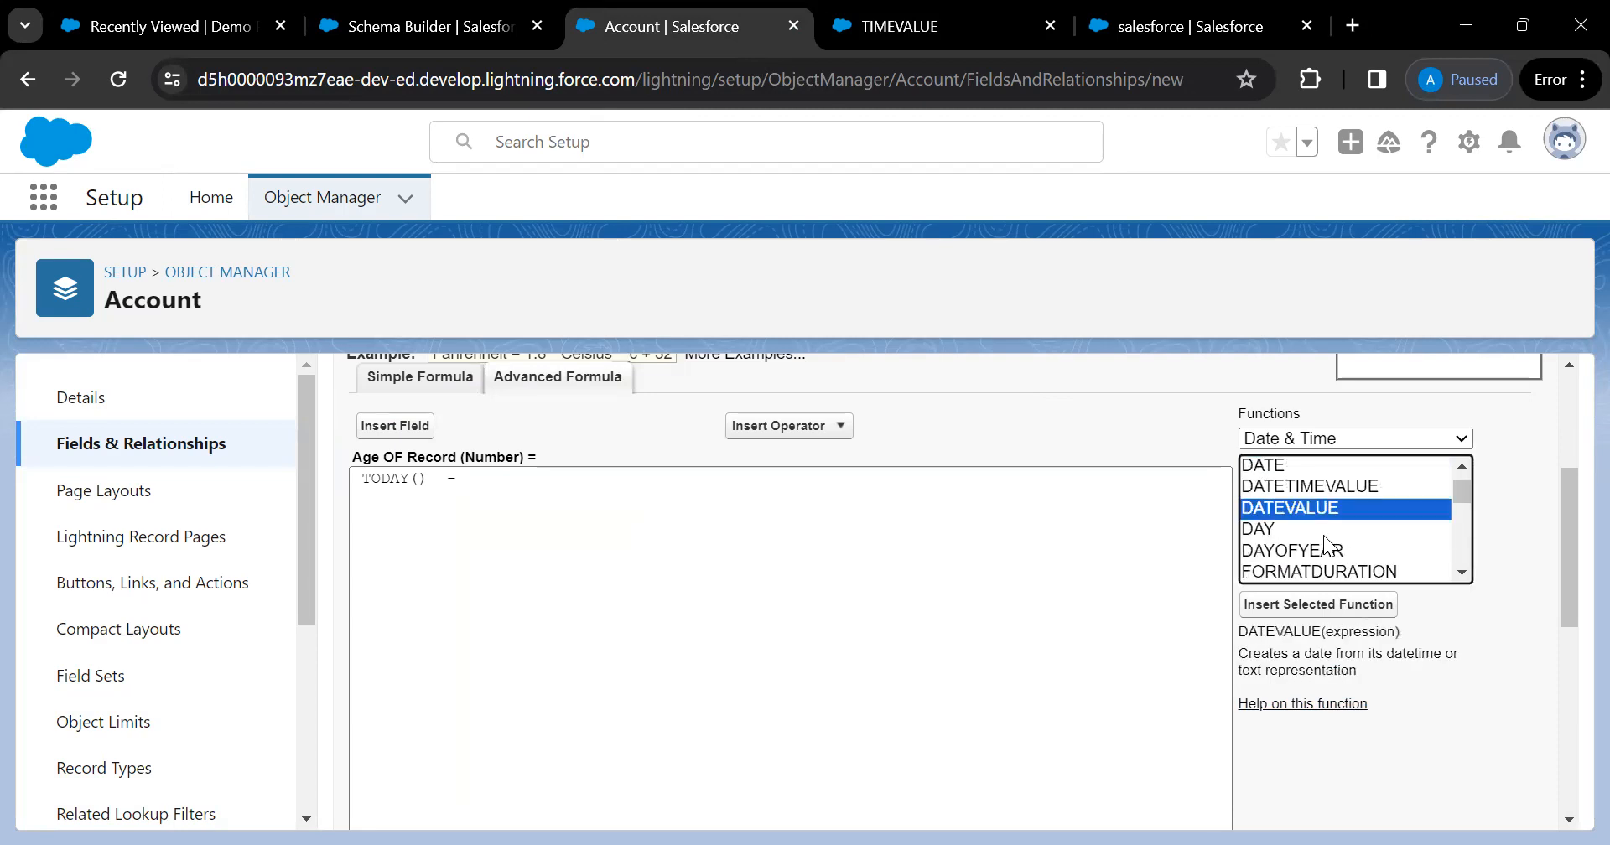
{"action": "left_click", "coordinate": [1328, 606]}
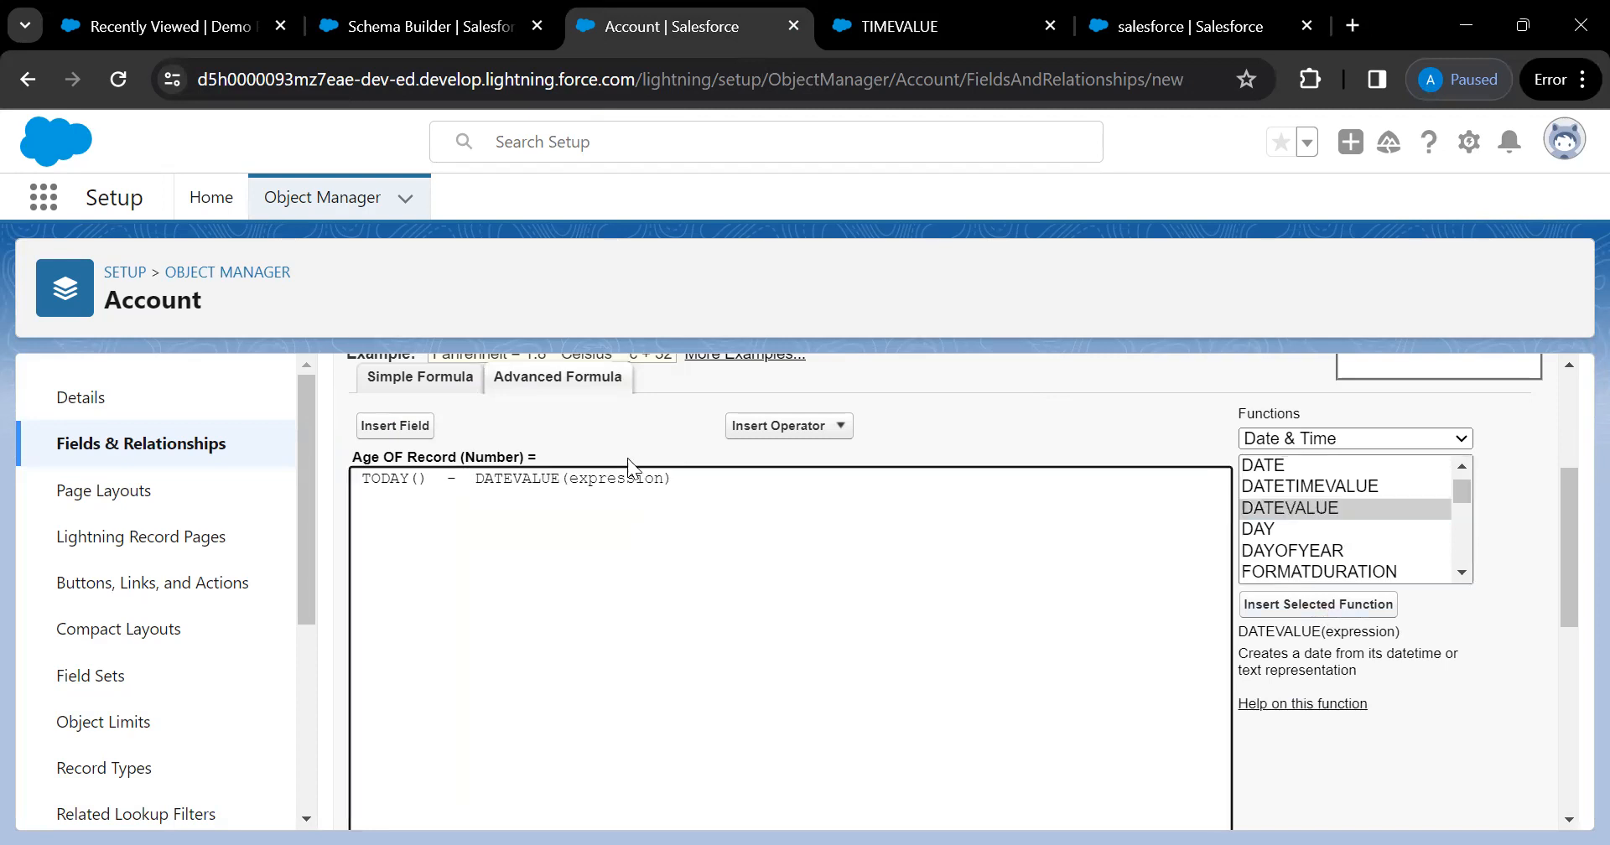
{"action": "double_click", "coordinate": [607, 478]}
{"action": "left_click", "coordinate": [388, 425]}
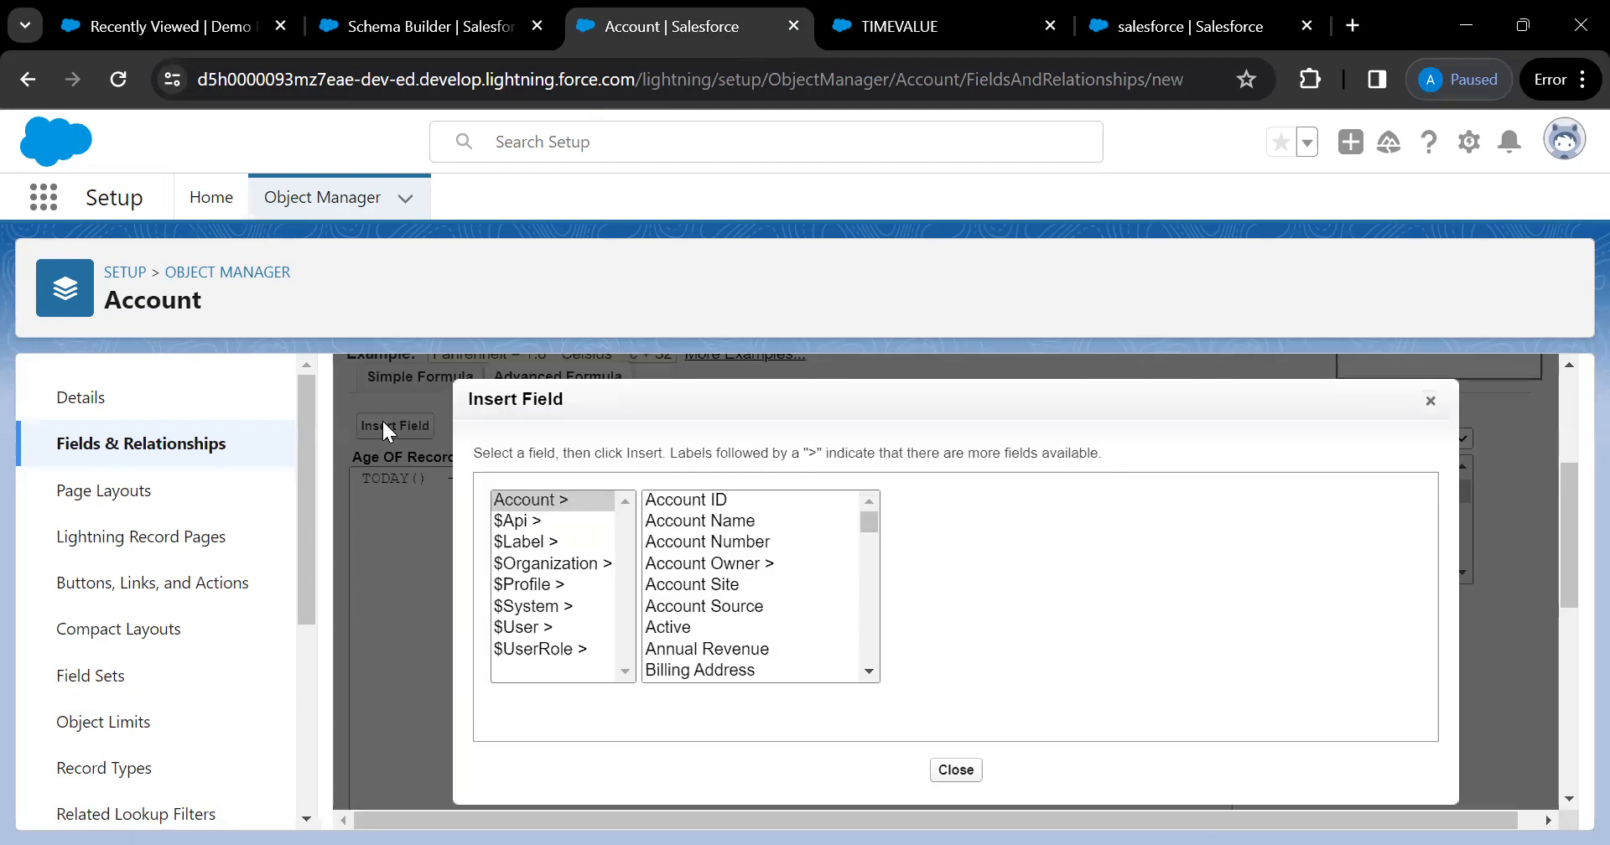
{"action": "left_click", "coordinate": [688, 606]}
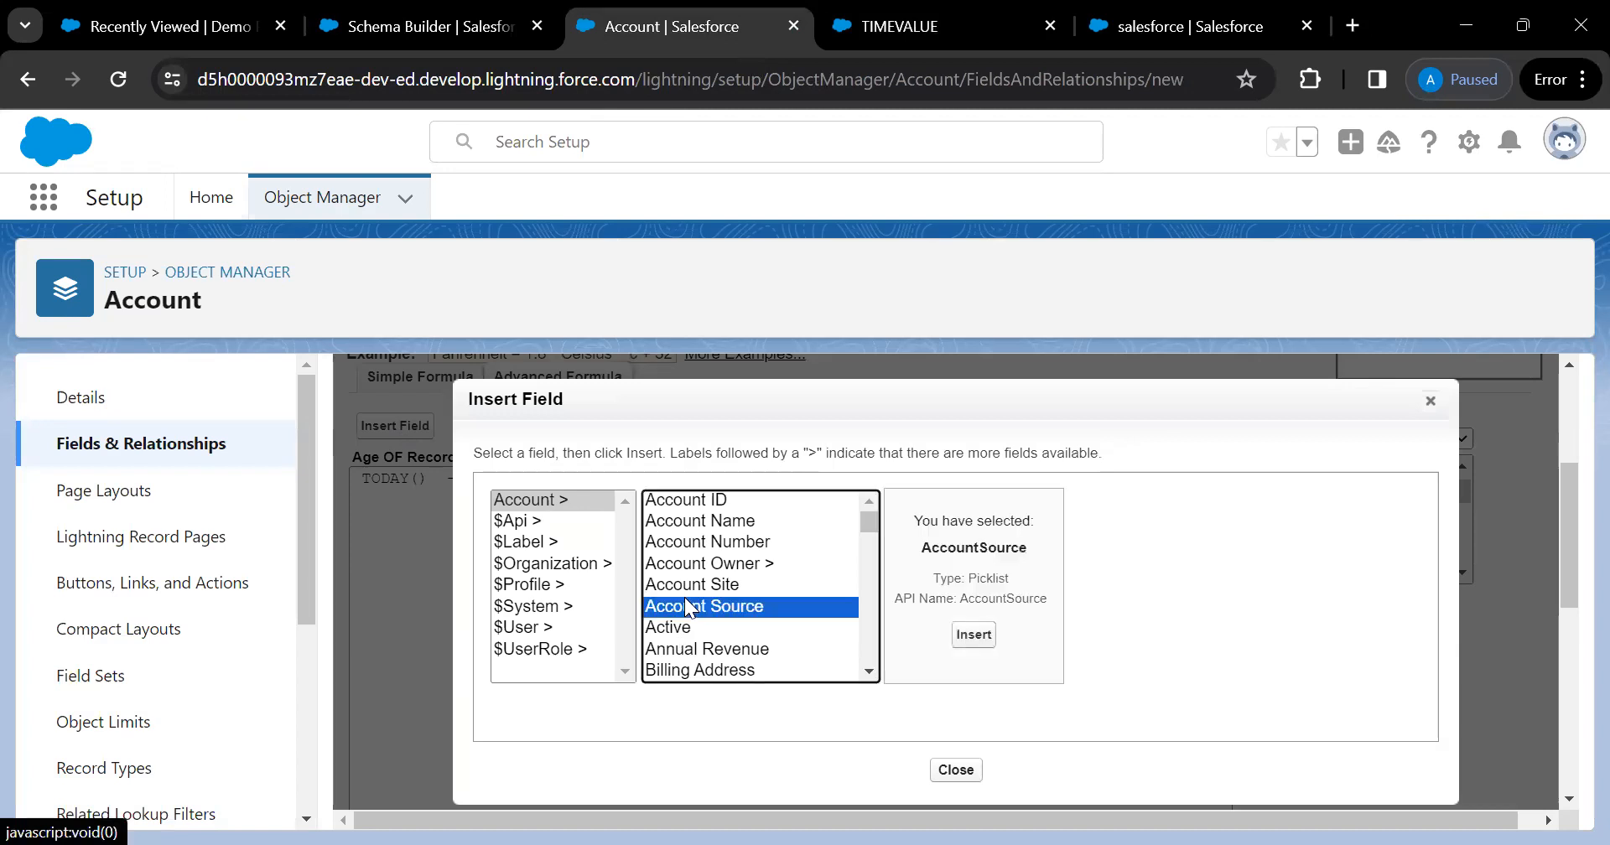
{"action": "key", "text": "c"}
{"action": "key", "text": "Down"}
{"action": "key", "text": "Down"}
{"action": "key", "text": "Down"}
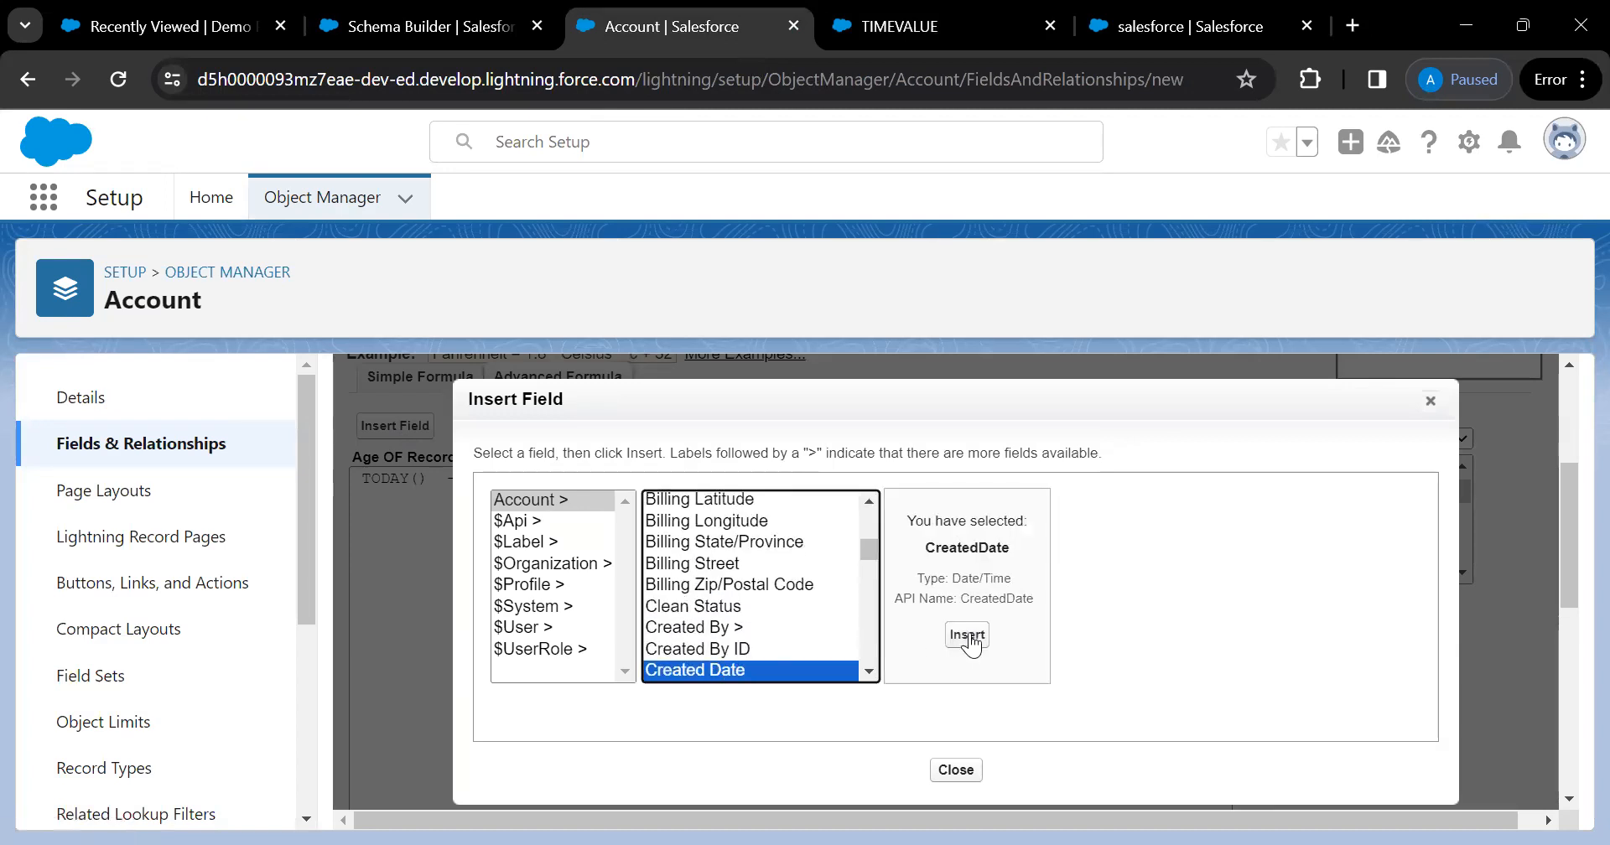
{"action": "left_click", "coordinate": [968, 638]}
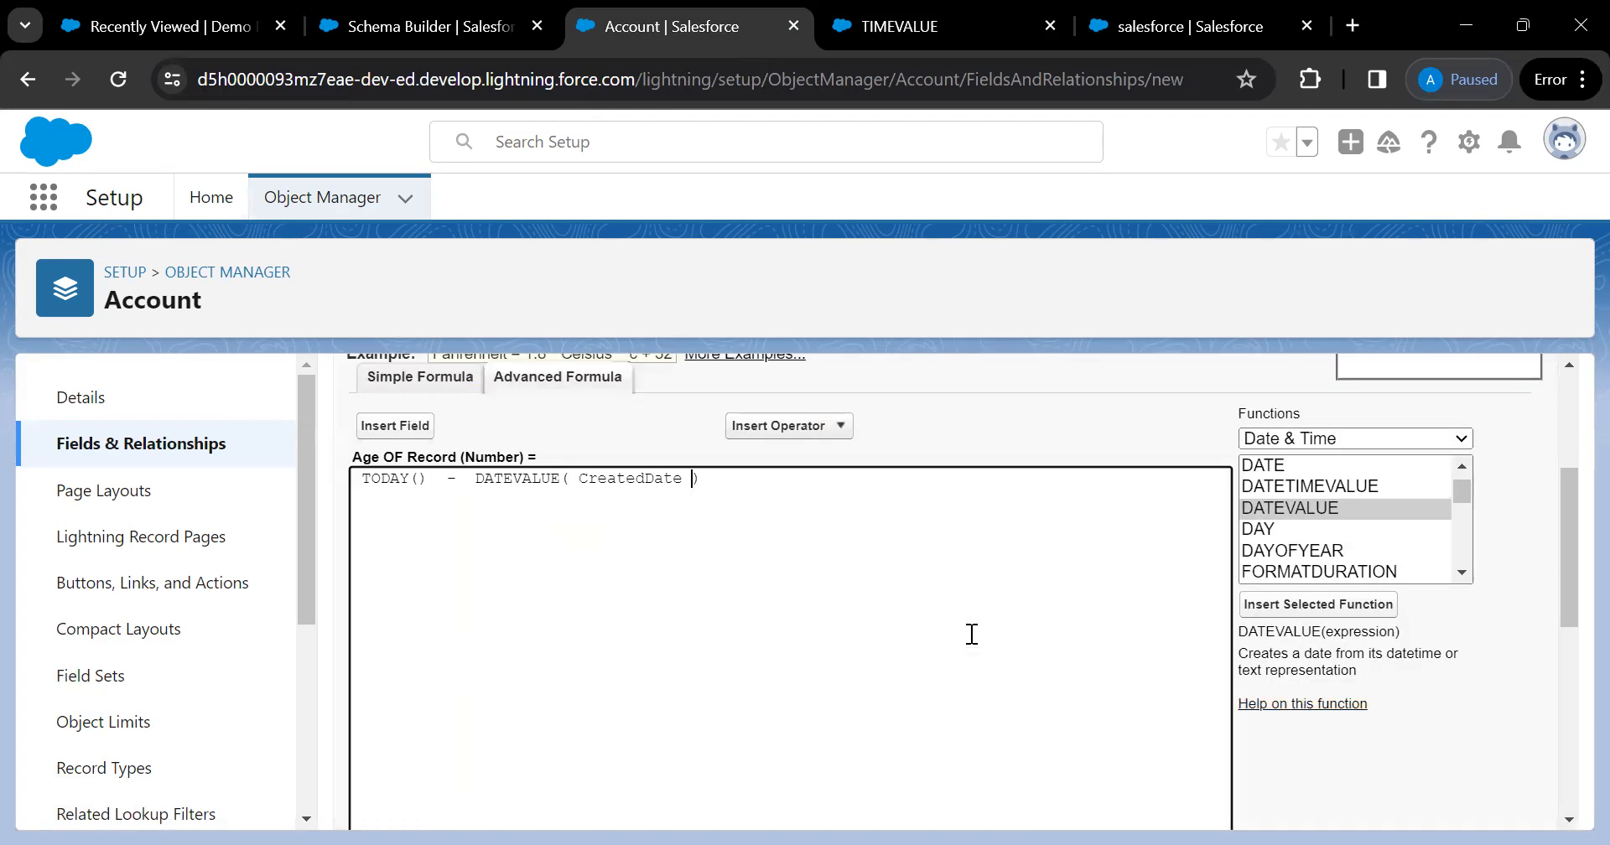
{"action": "scroll", "coordinate": [972, 635], "scroll_direction": "down", "scroll_amount": 3}
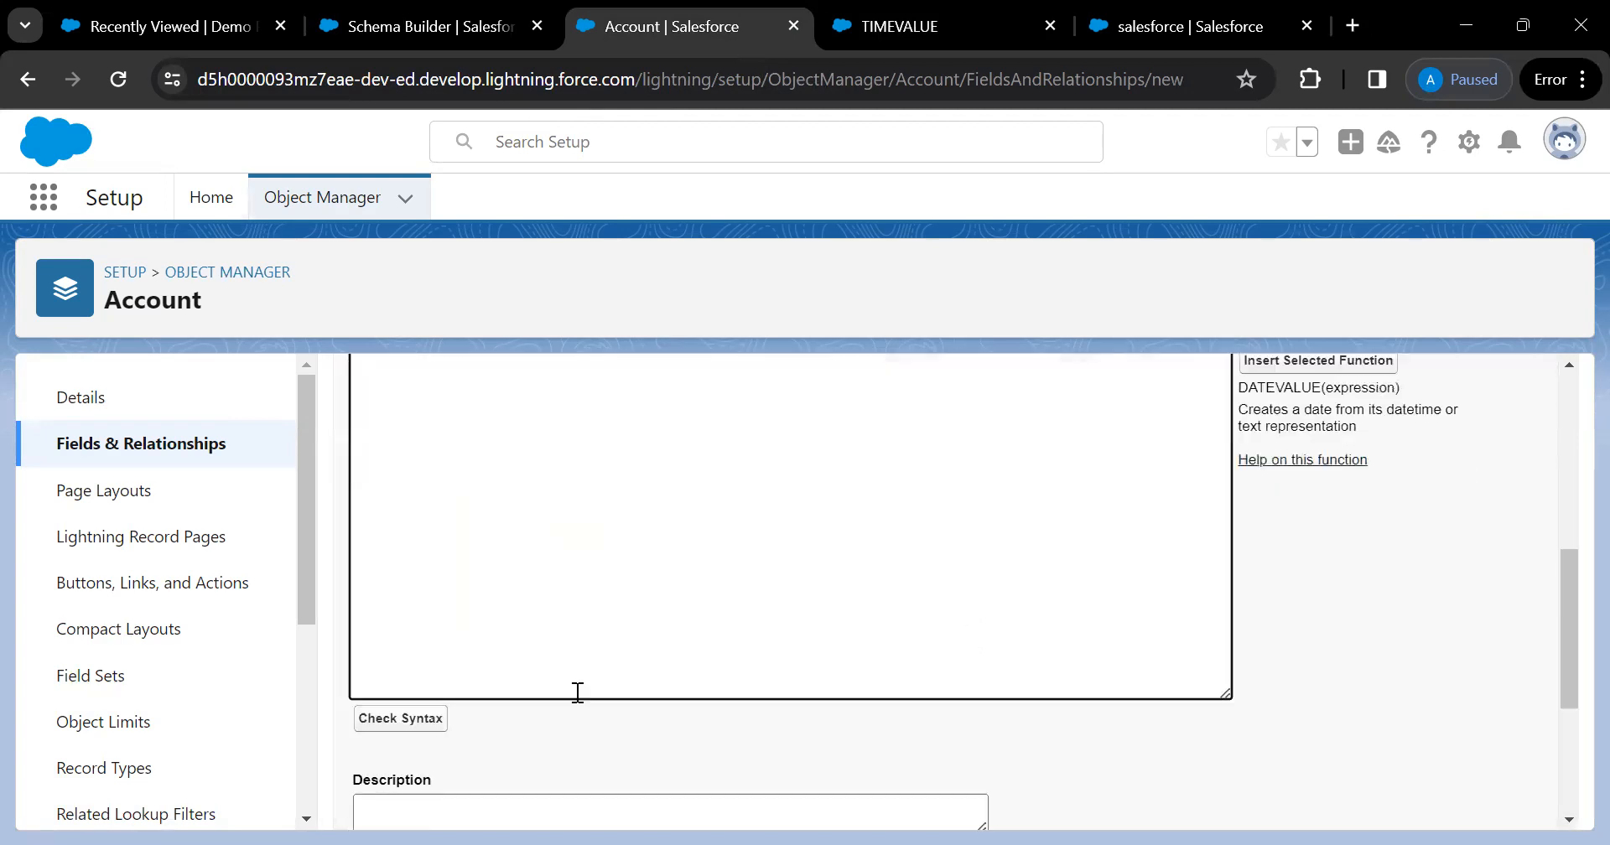
Check syntax to confirm no errors at 62 characters, then scroll to Help Text and Blank Field Handling
{"action": "left_click", "coordinate": [437, 722]}
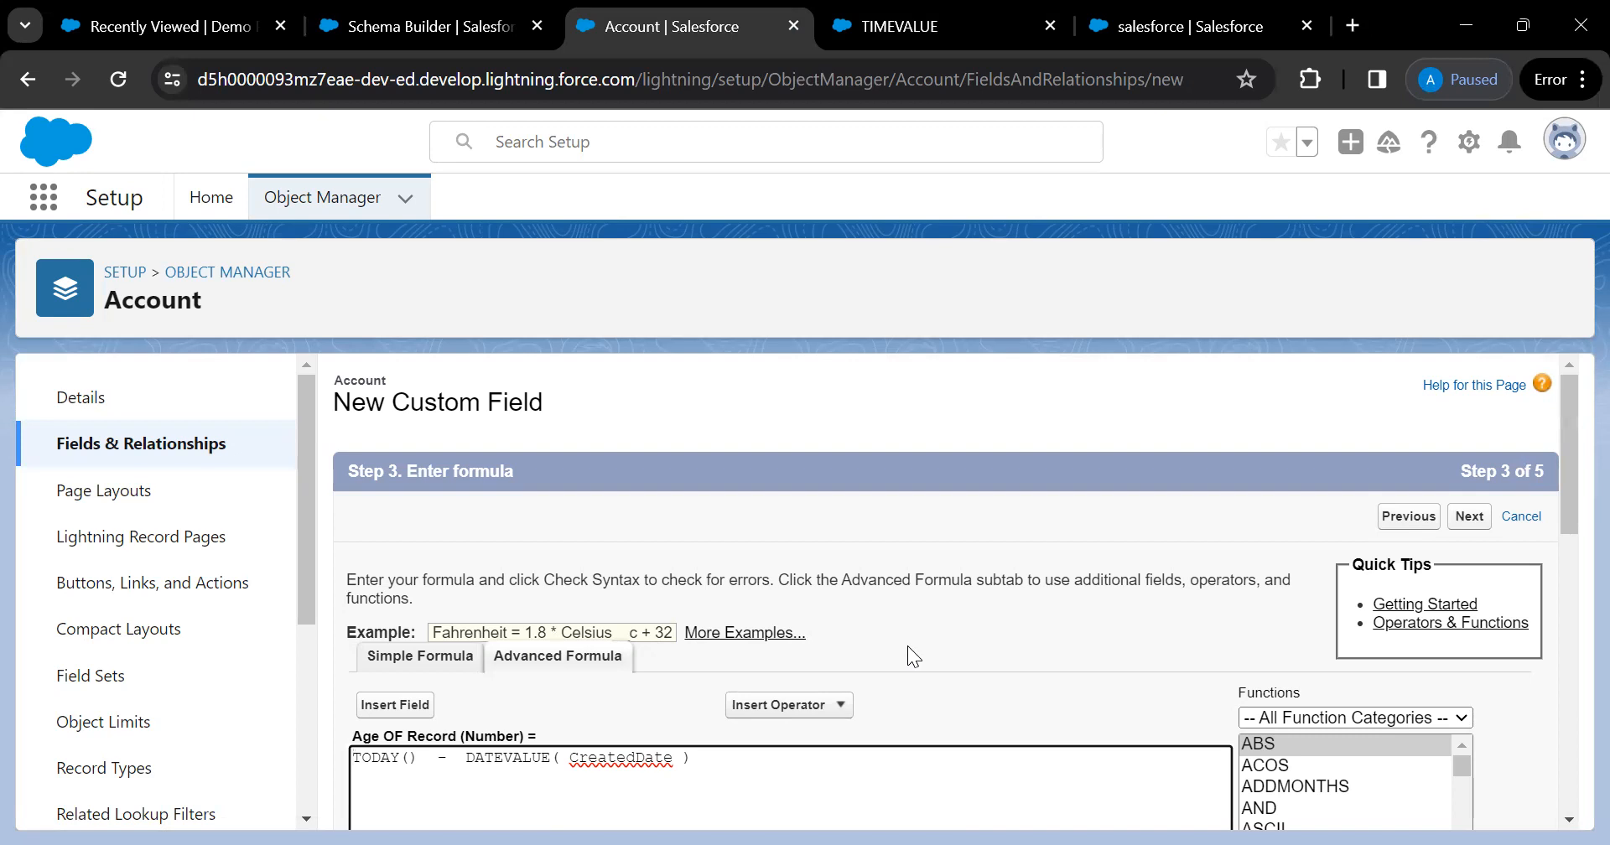
{"action": "scroll", "coordinate": [907, 645], "scroll_direction": "down", "scroll_amount": 8}
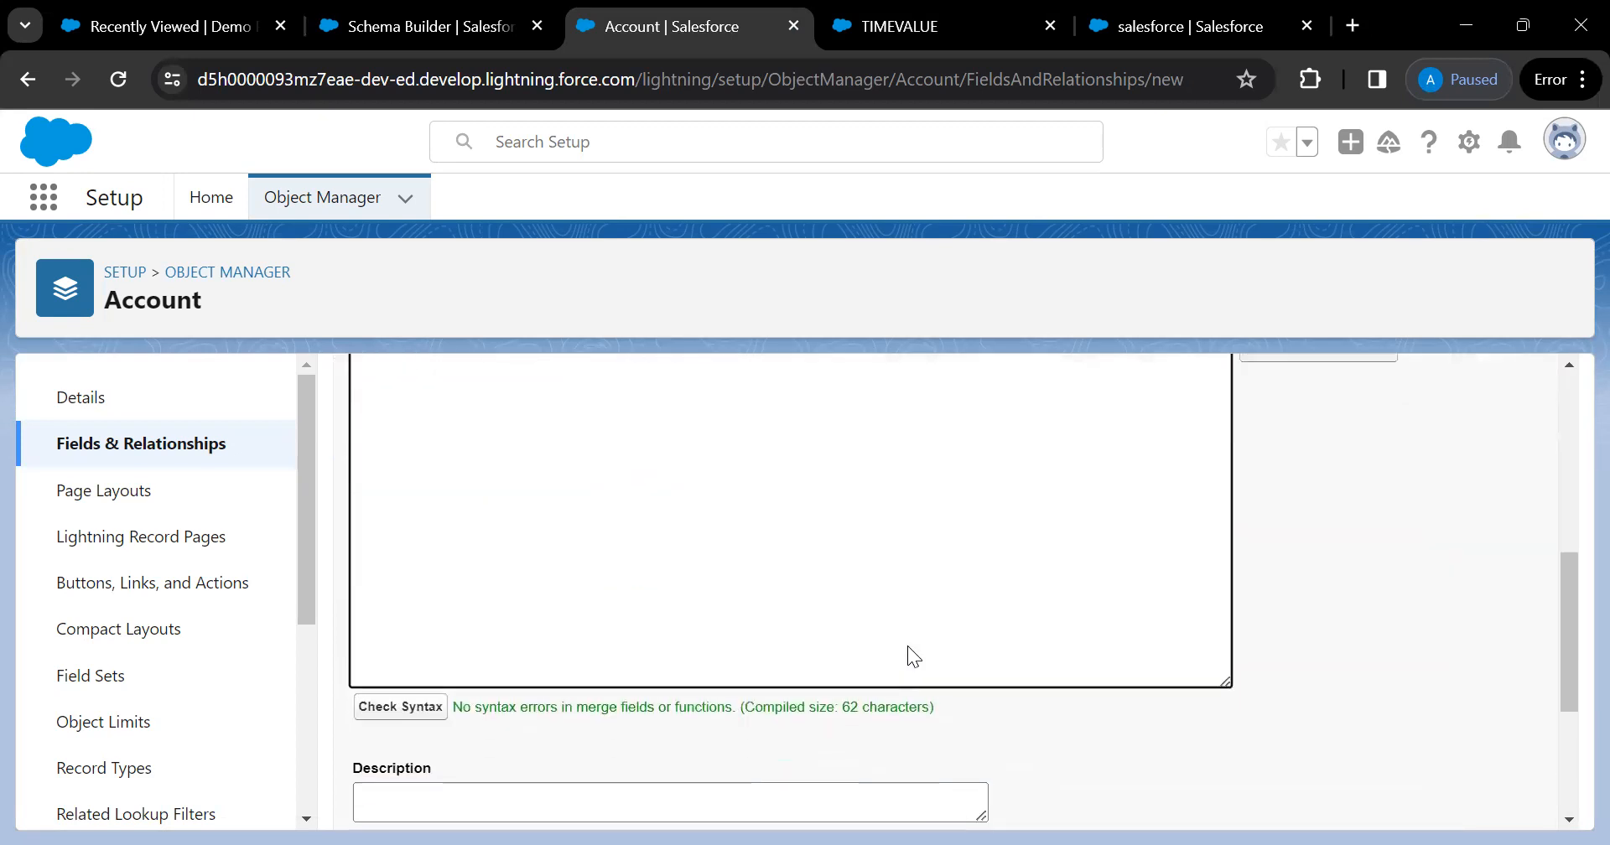
{"action": "scroll", "coordinate": [706, 666], "scroll_direction": "down", "scroll_amount": 1}
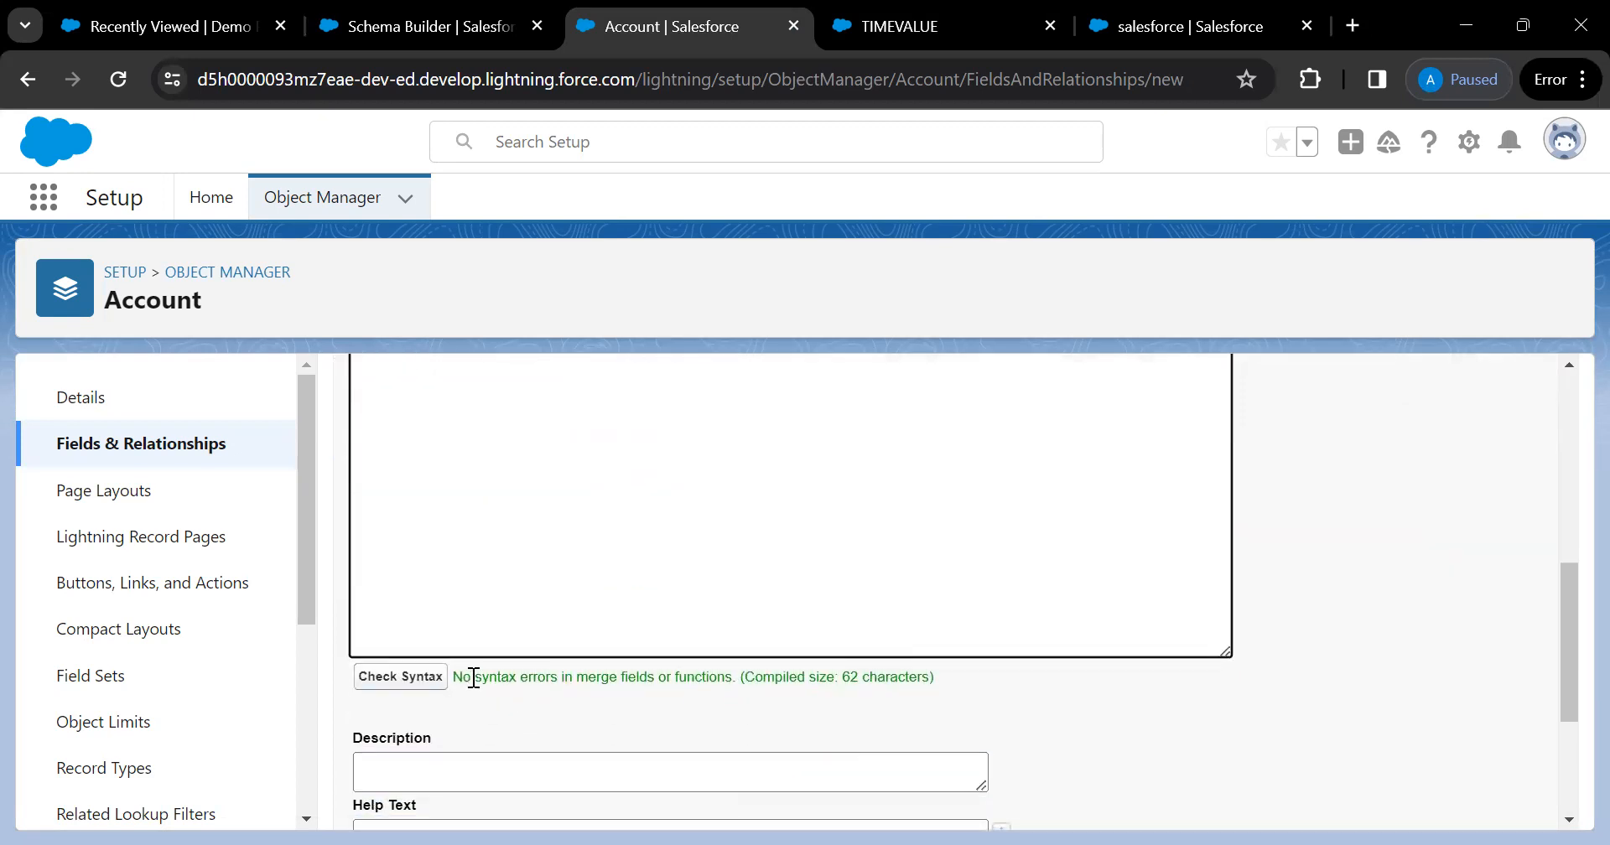
{"action": "left_click_drag", "start_coordinate": [474, 677], "coordinate": [583, 701]}
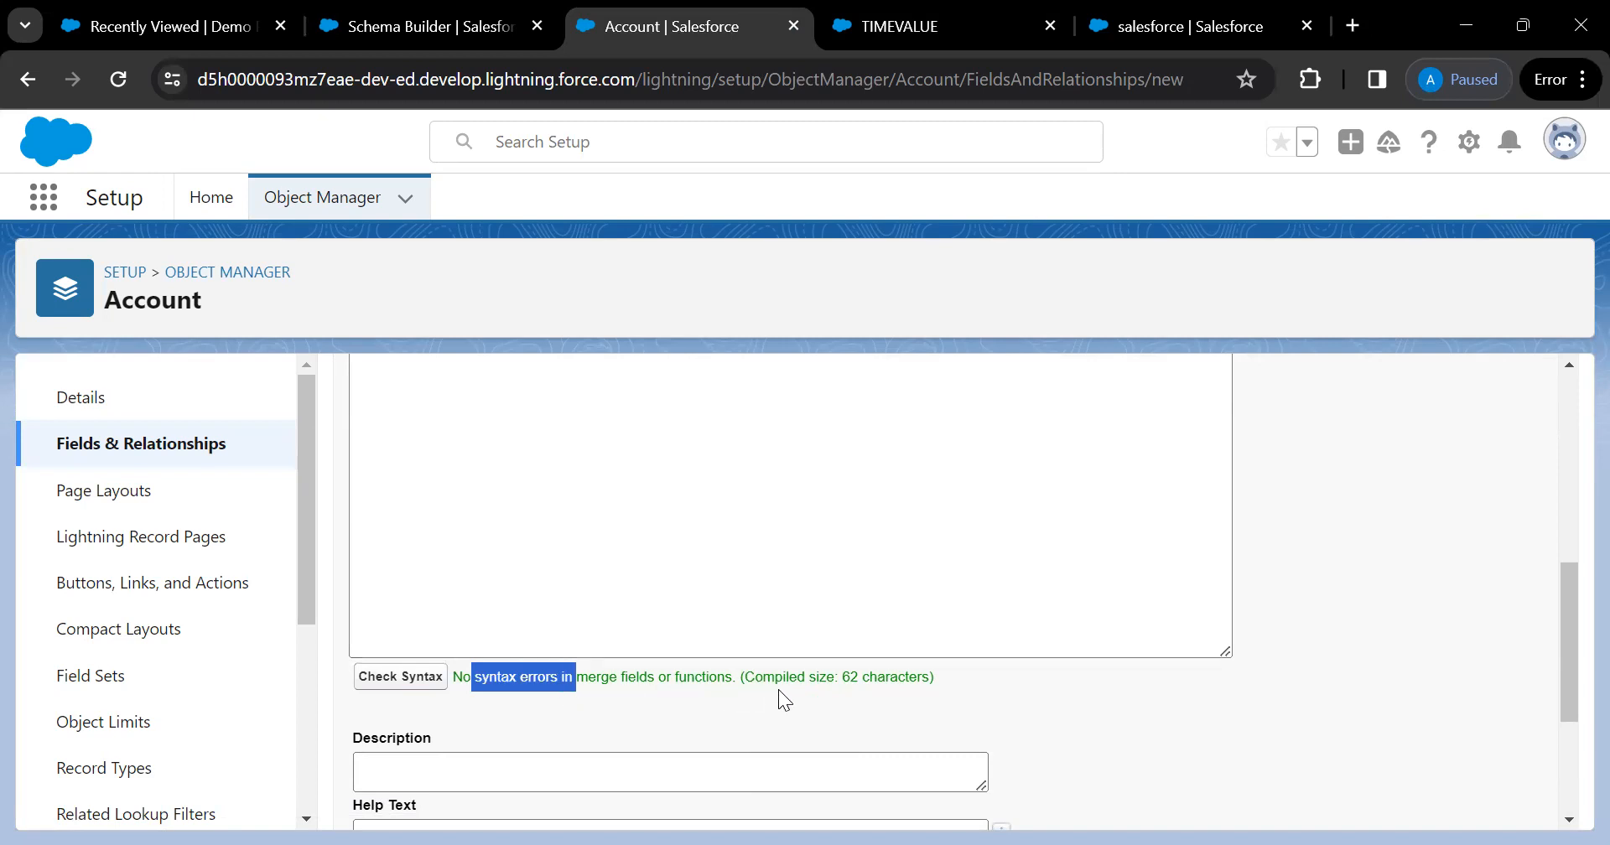
{"action": "scroll", "coordinate": [855, 684], "scroll_direction": "down", "scroll_amount": 1}
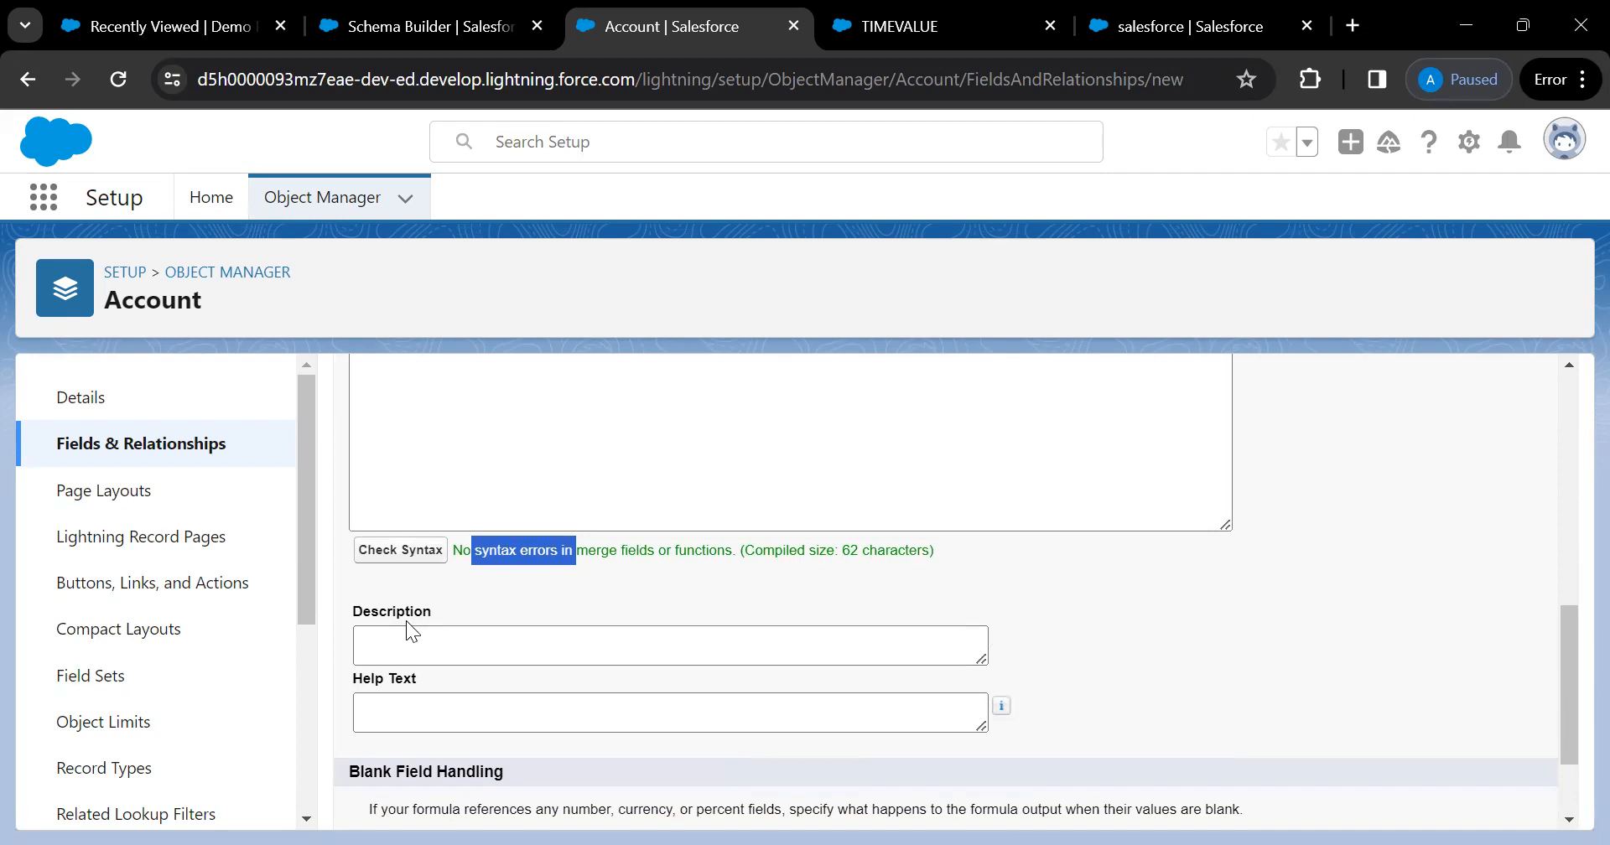
{"action": "left_click", "coordinate": [393, 706]}
{"action": "scroll", "coordinate": [553, 712], "scroll_direction": "down", "scroll_amount": 1}
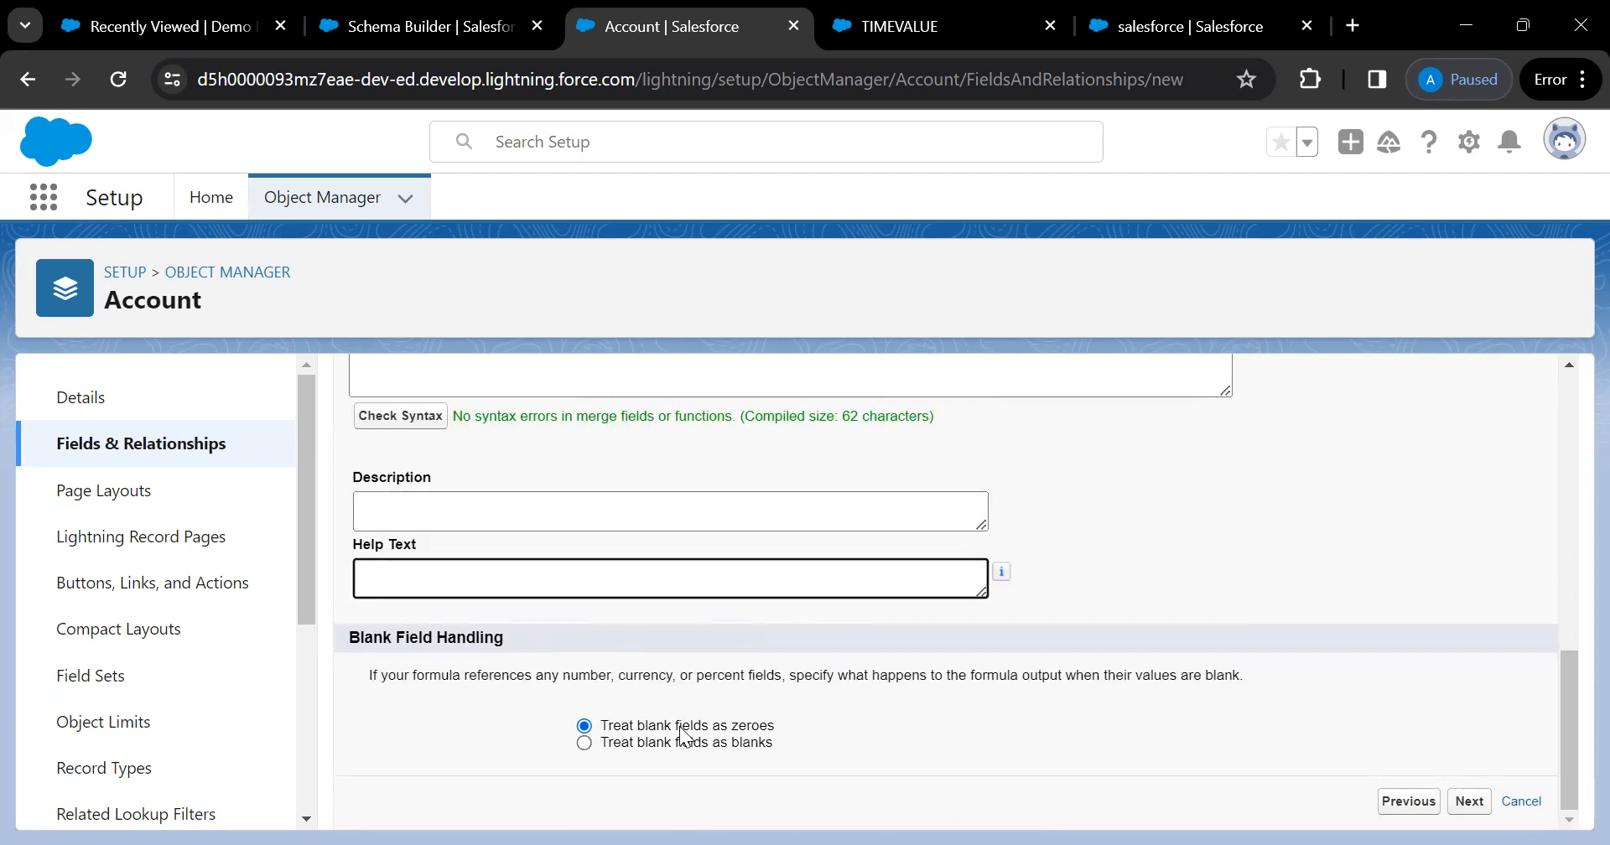
Keep default field-level security and all four Account page layouts, and save Age OF Record
{"action": "left_click", "coordinate": [1471, 815]}
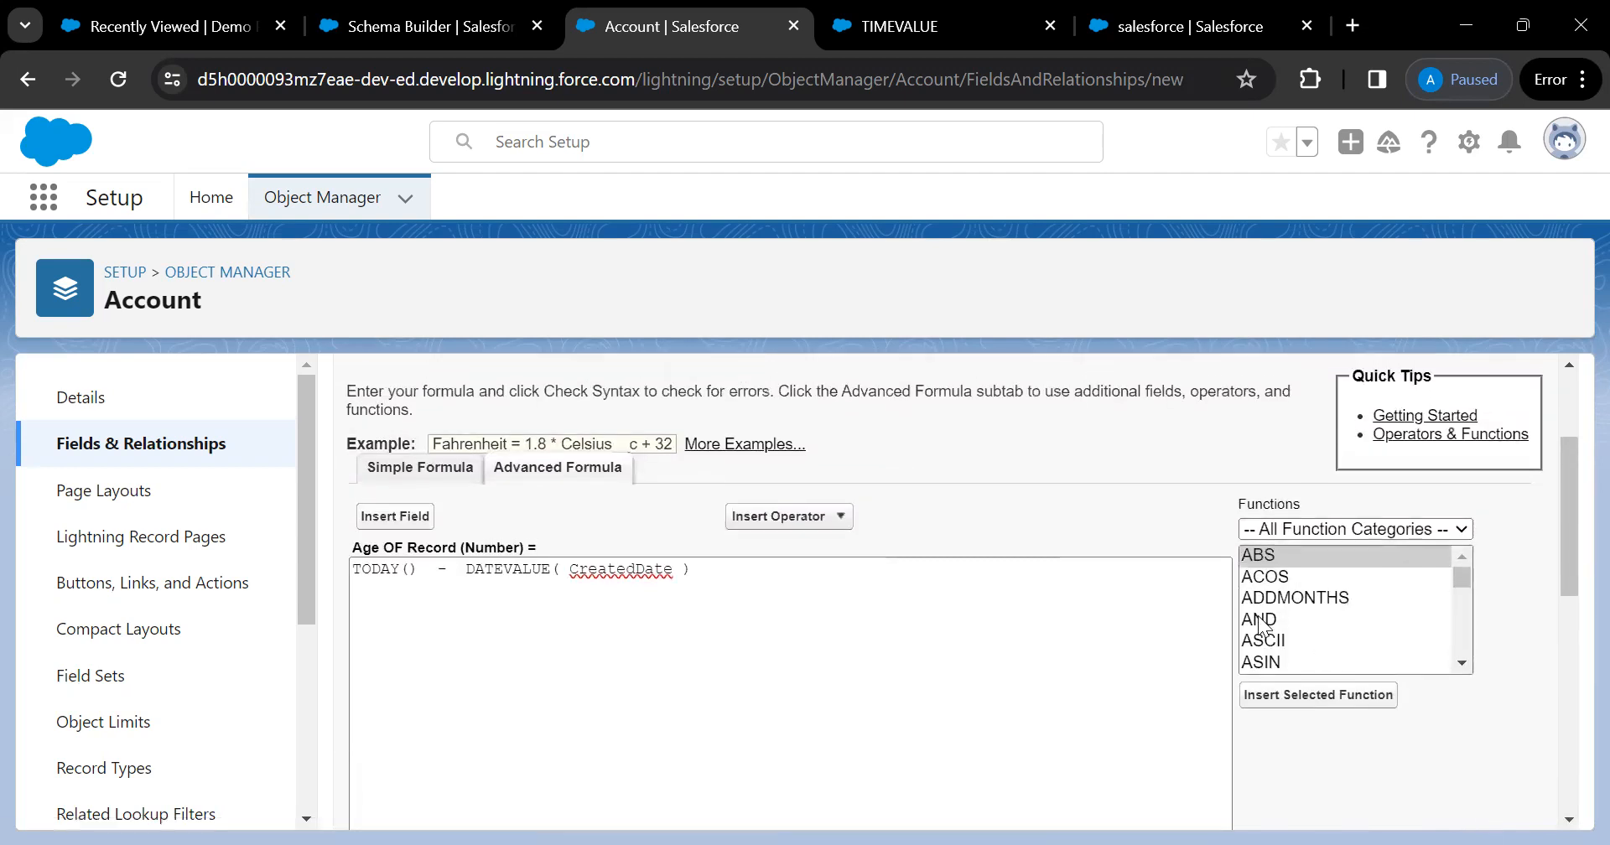
{"action": "scroll", "coordinate": [1258, 625], "scroll_direction": "down", "scroll_amount": 5}
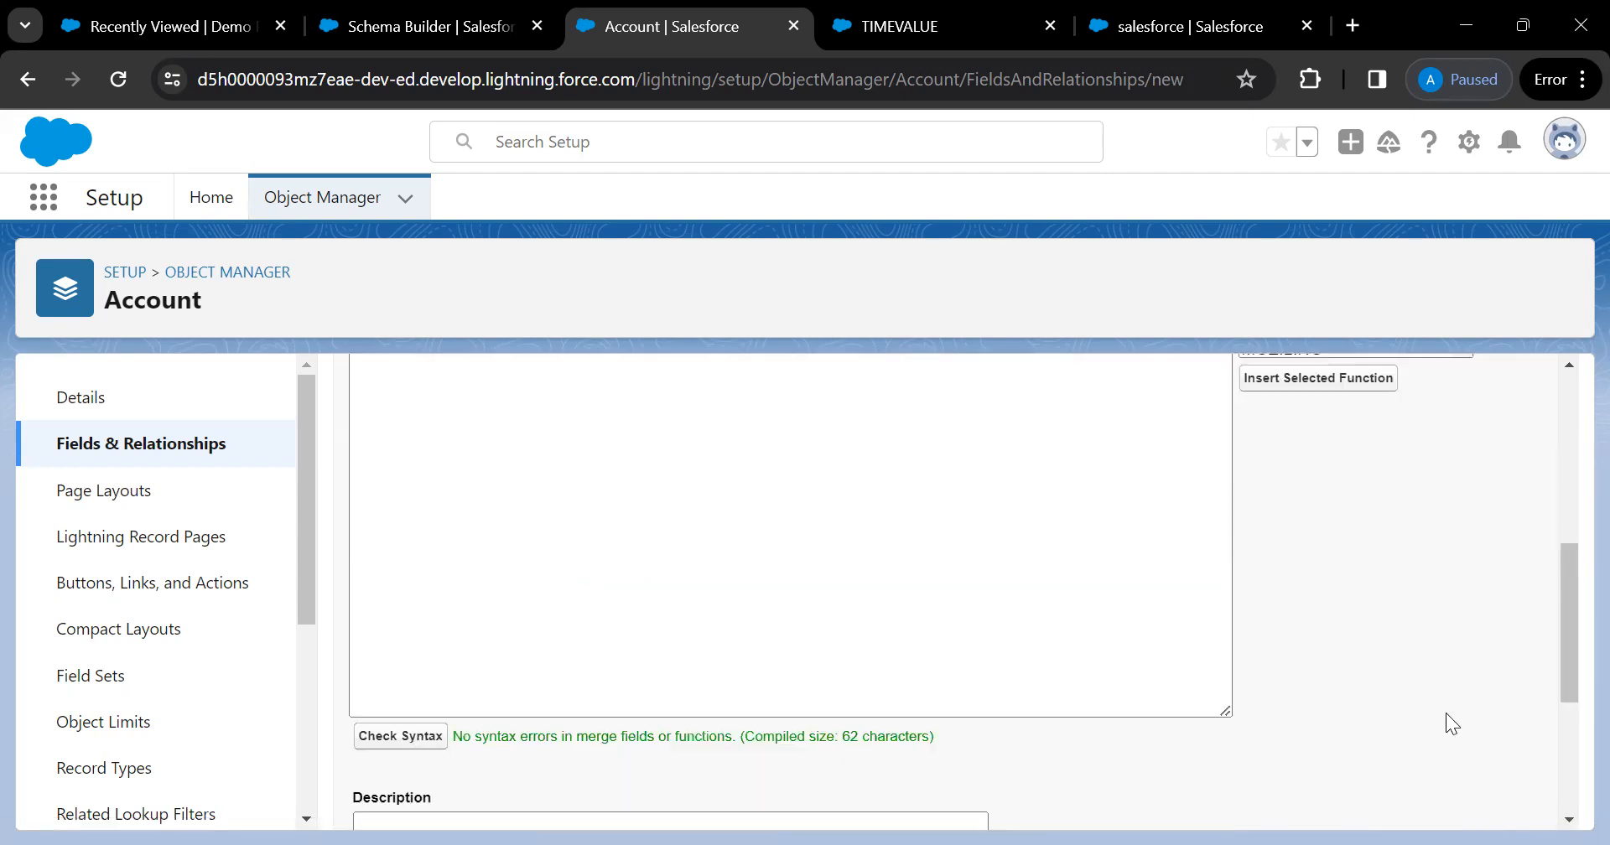
{"action": "left_click", "coordinate": [1445, 713]}
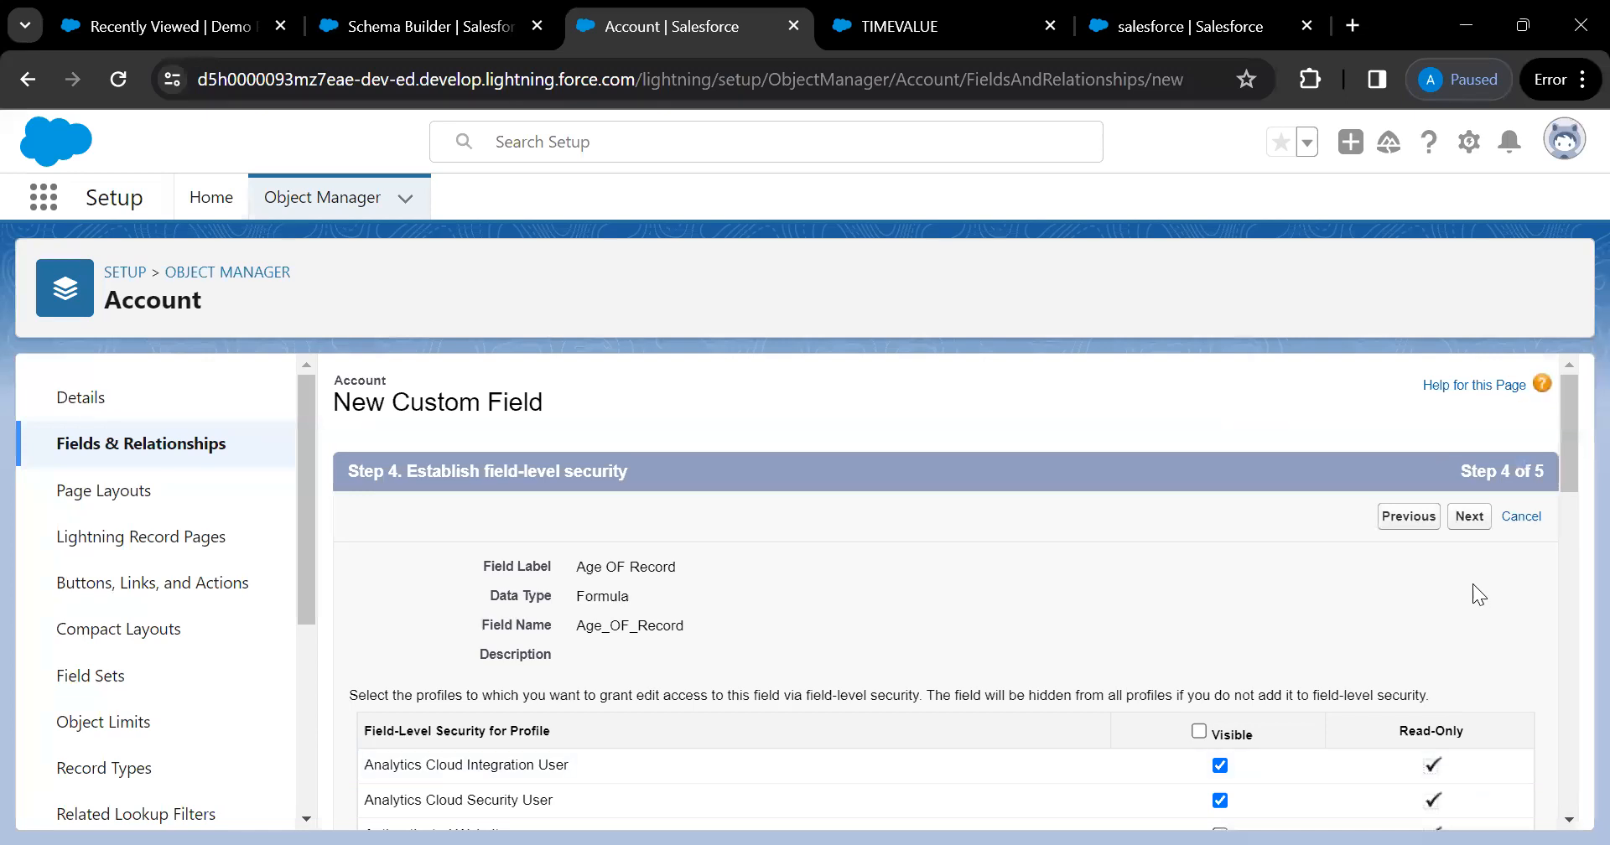
{"action": "scroll", "coordinate": [1133, 681], "scroll_direction": "down", "scroll_amount": 2}
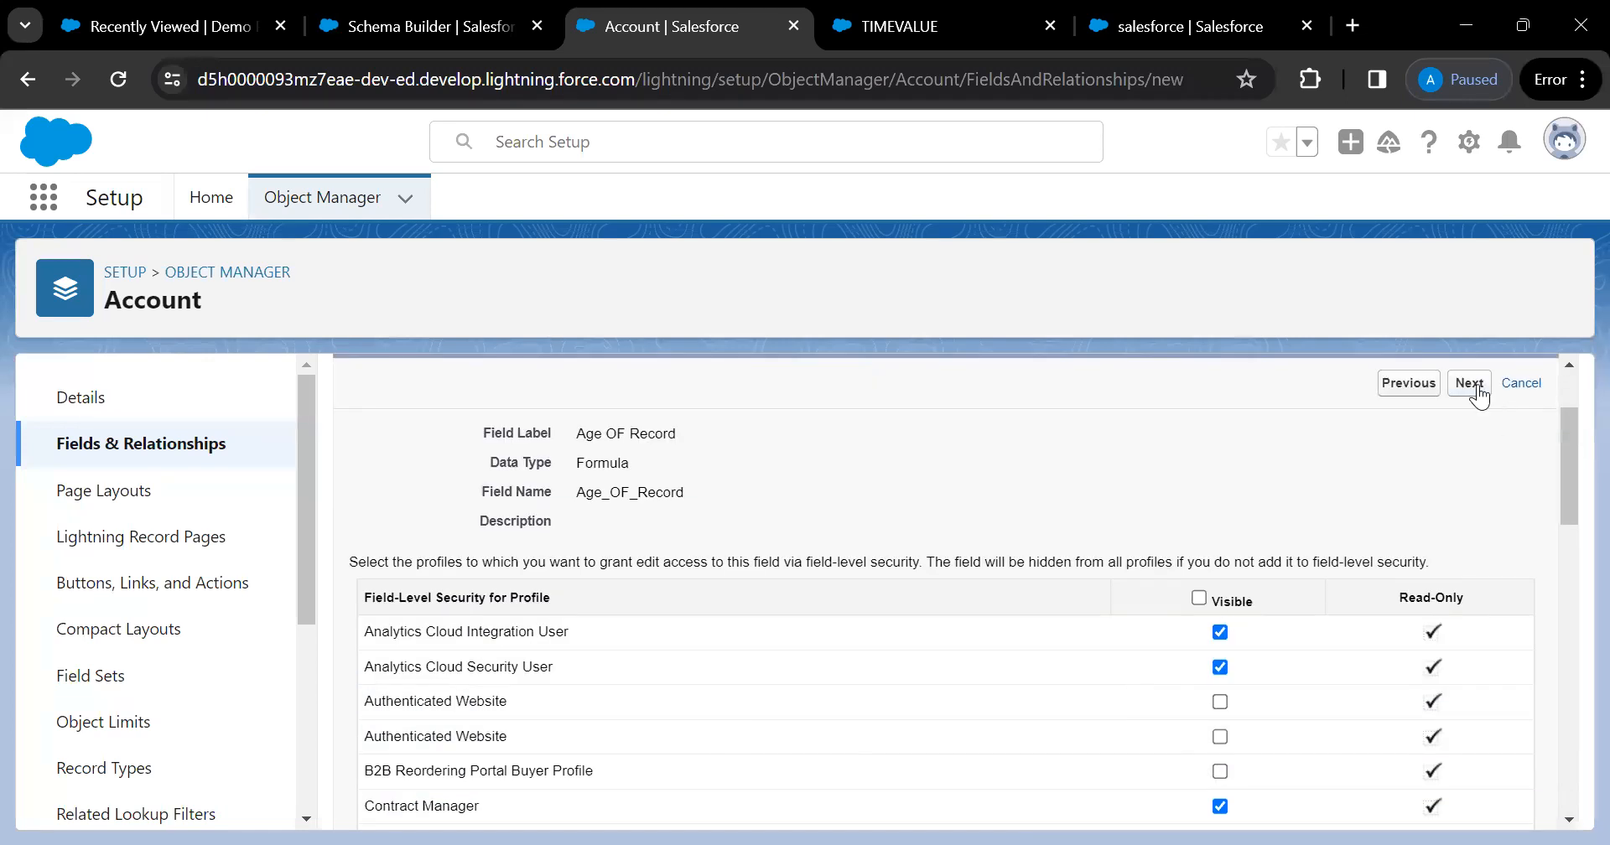
{"action": "left_click", "coordinate": [1477, 390]}
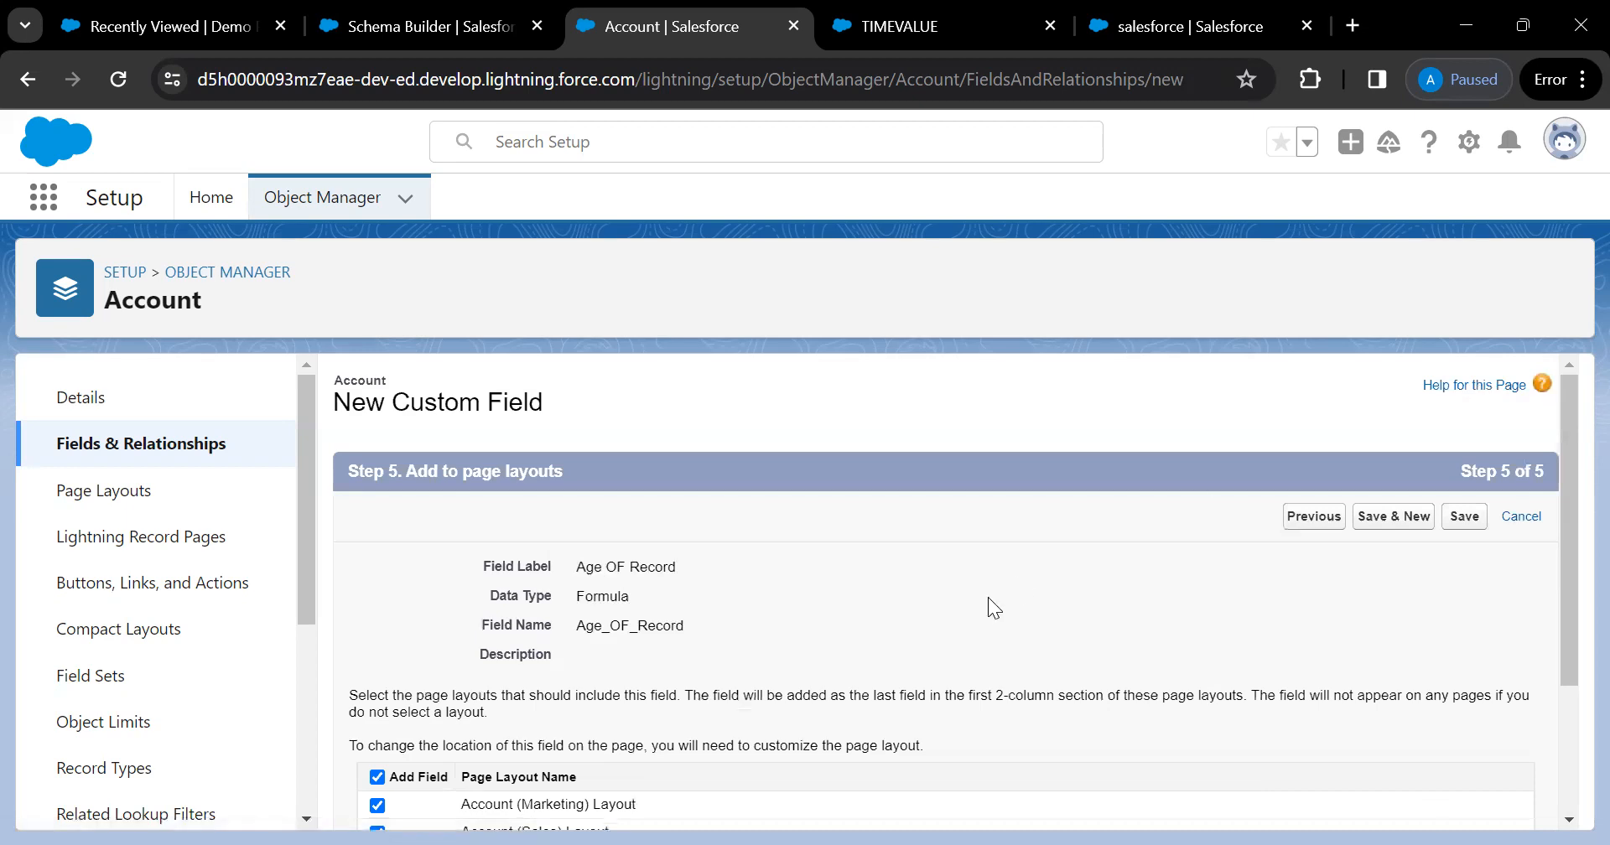
{"action": "scroll", "coordinate": [985, 599], "scroll_direction": "down", "scroll_amount": 3}
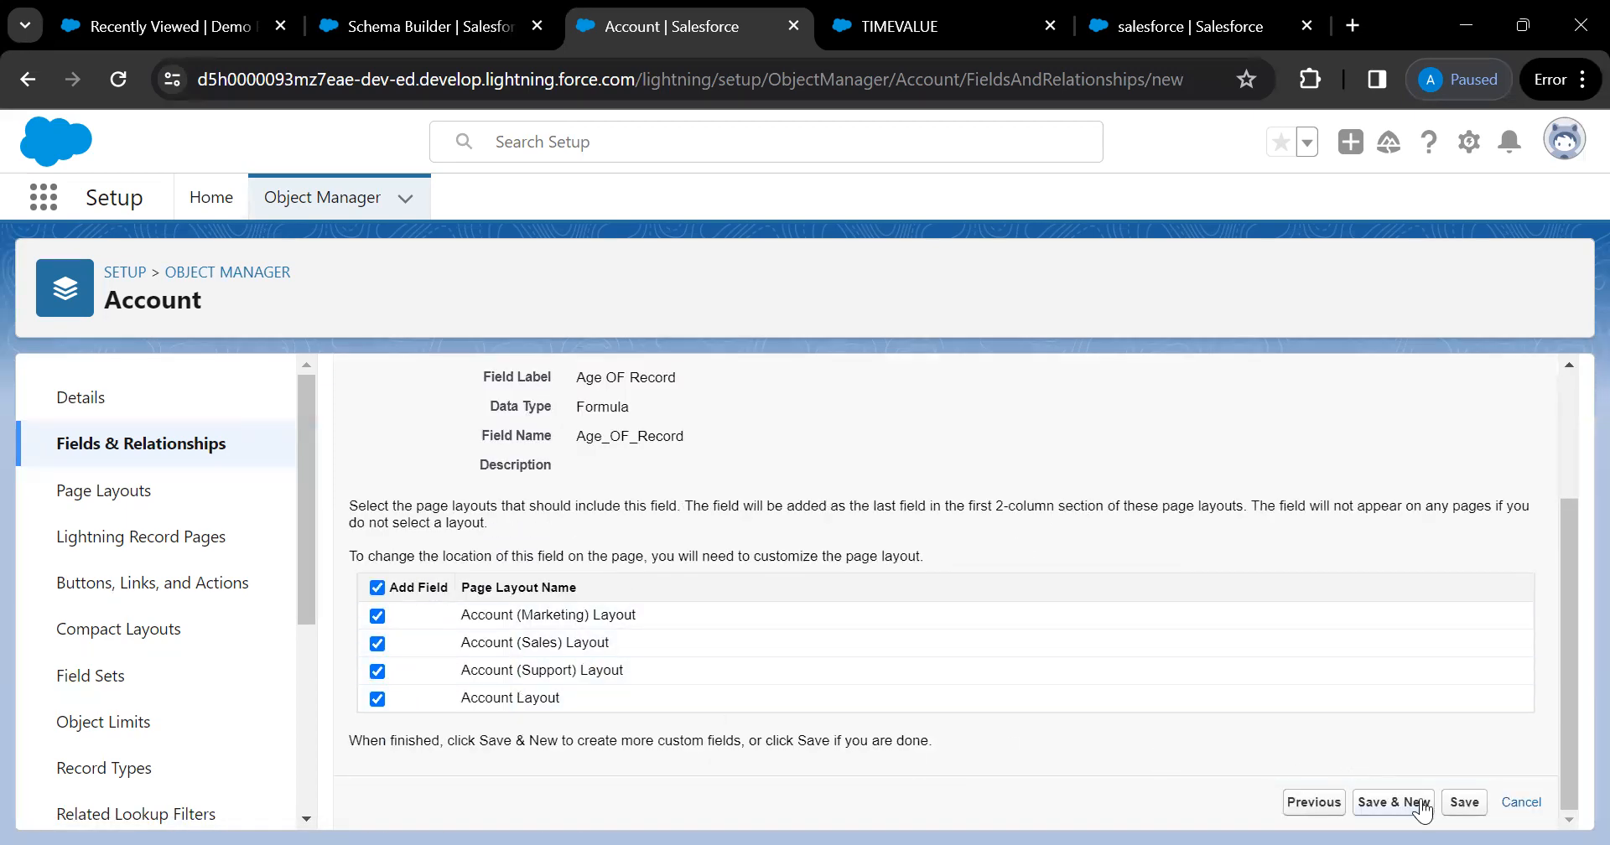
{"action": "left_click", "coordinate": [1464, 807]}
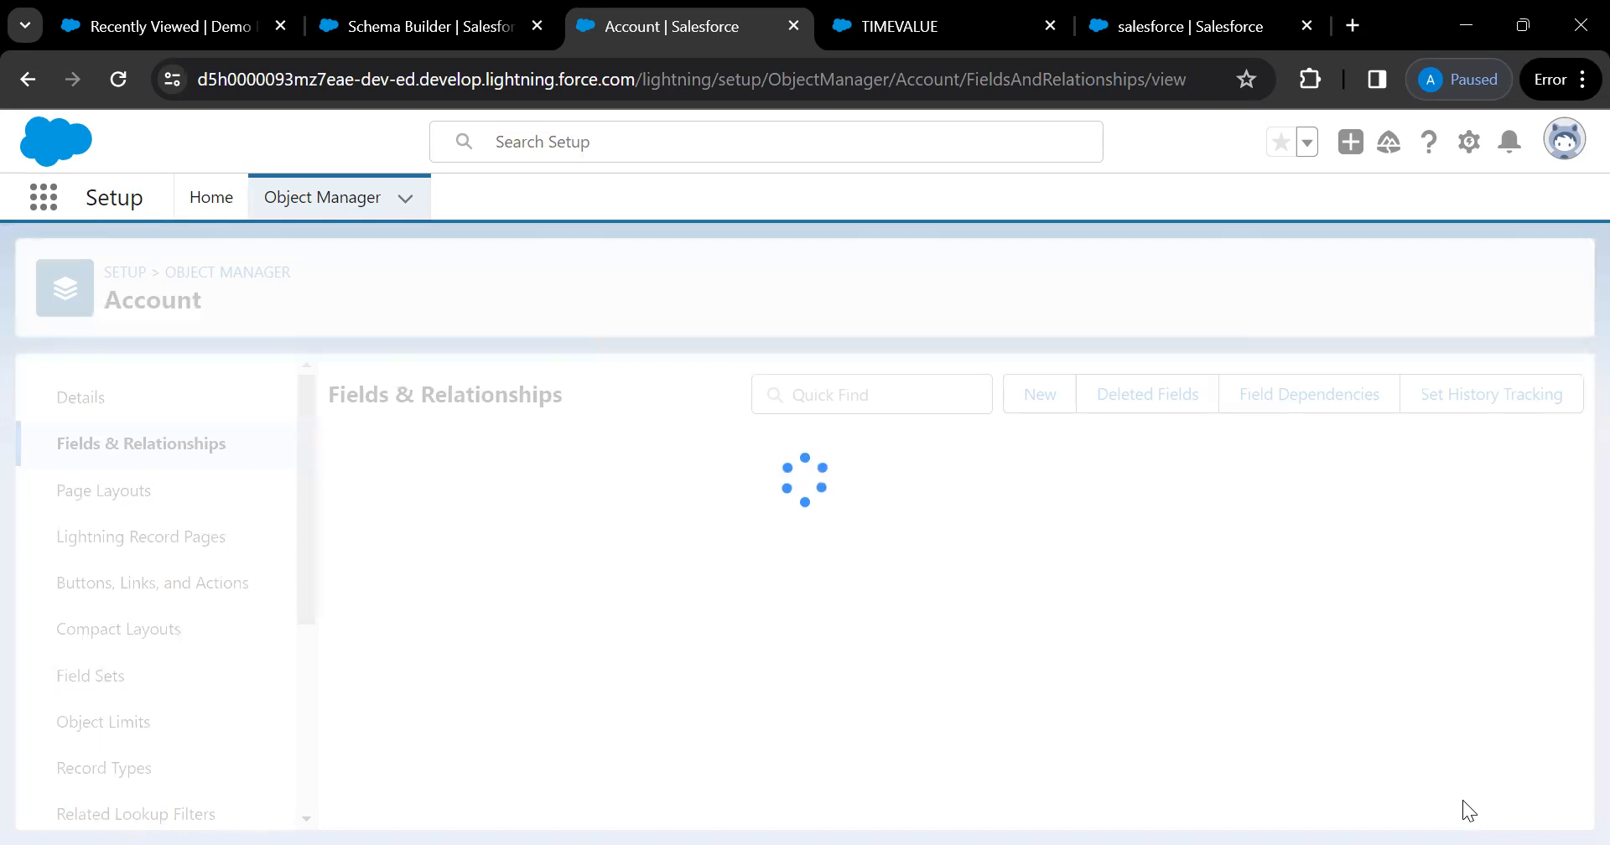
Open the IBM account from Recently Viewed accounts and show its Details
{"action": "key", "text": "ctrl+1"}
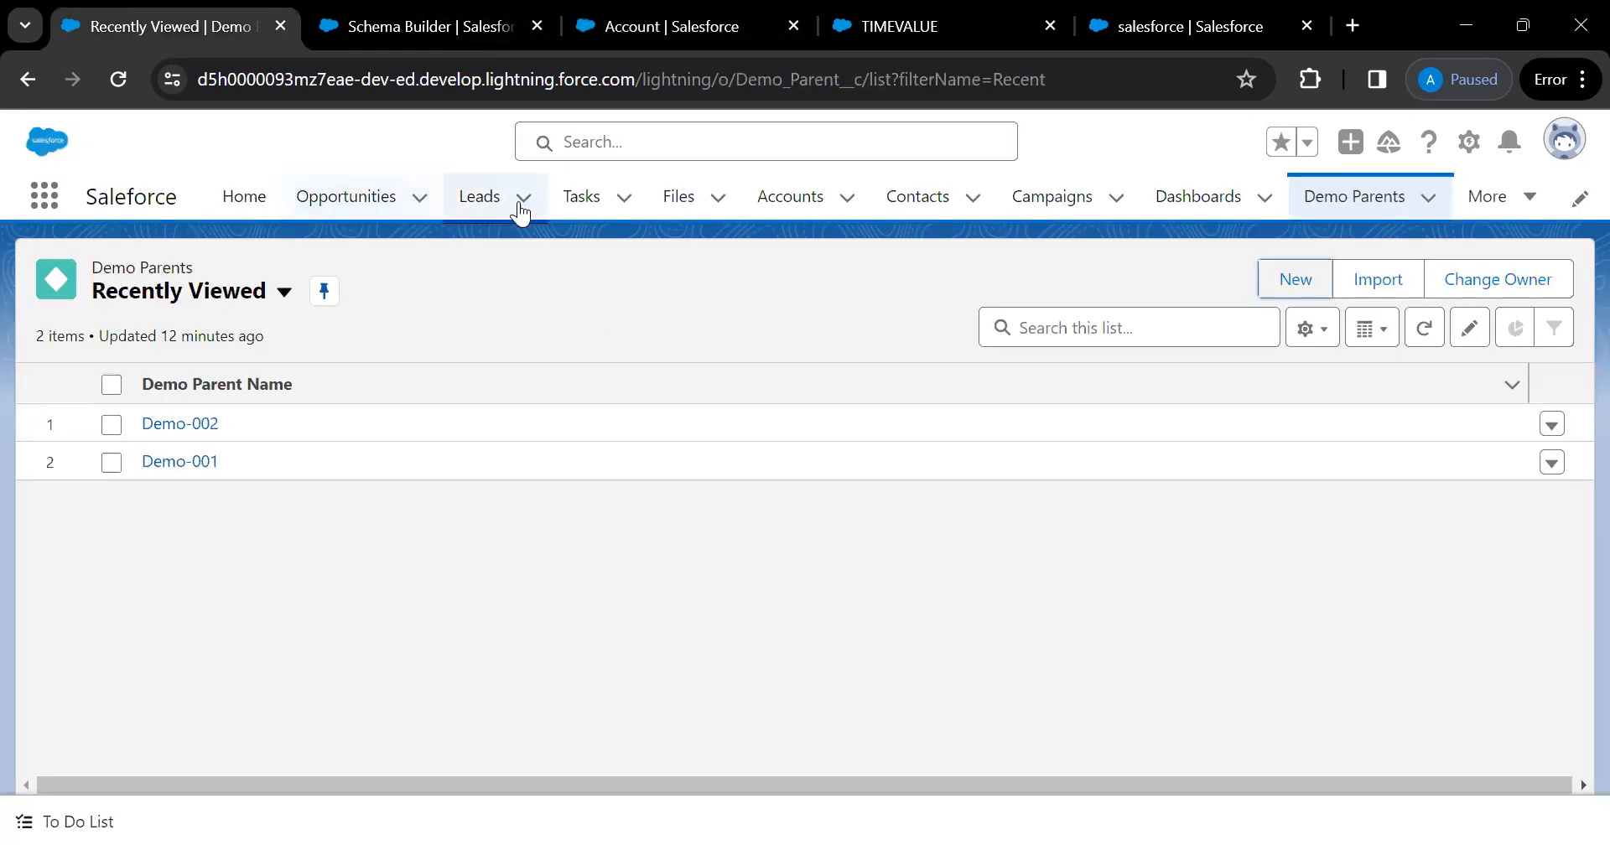
{"action": "left_click", "coordinate": [791, 201]}
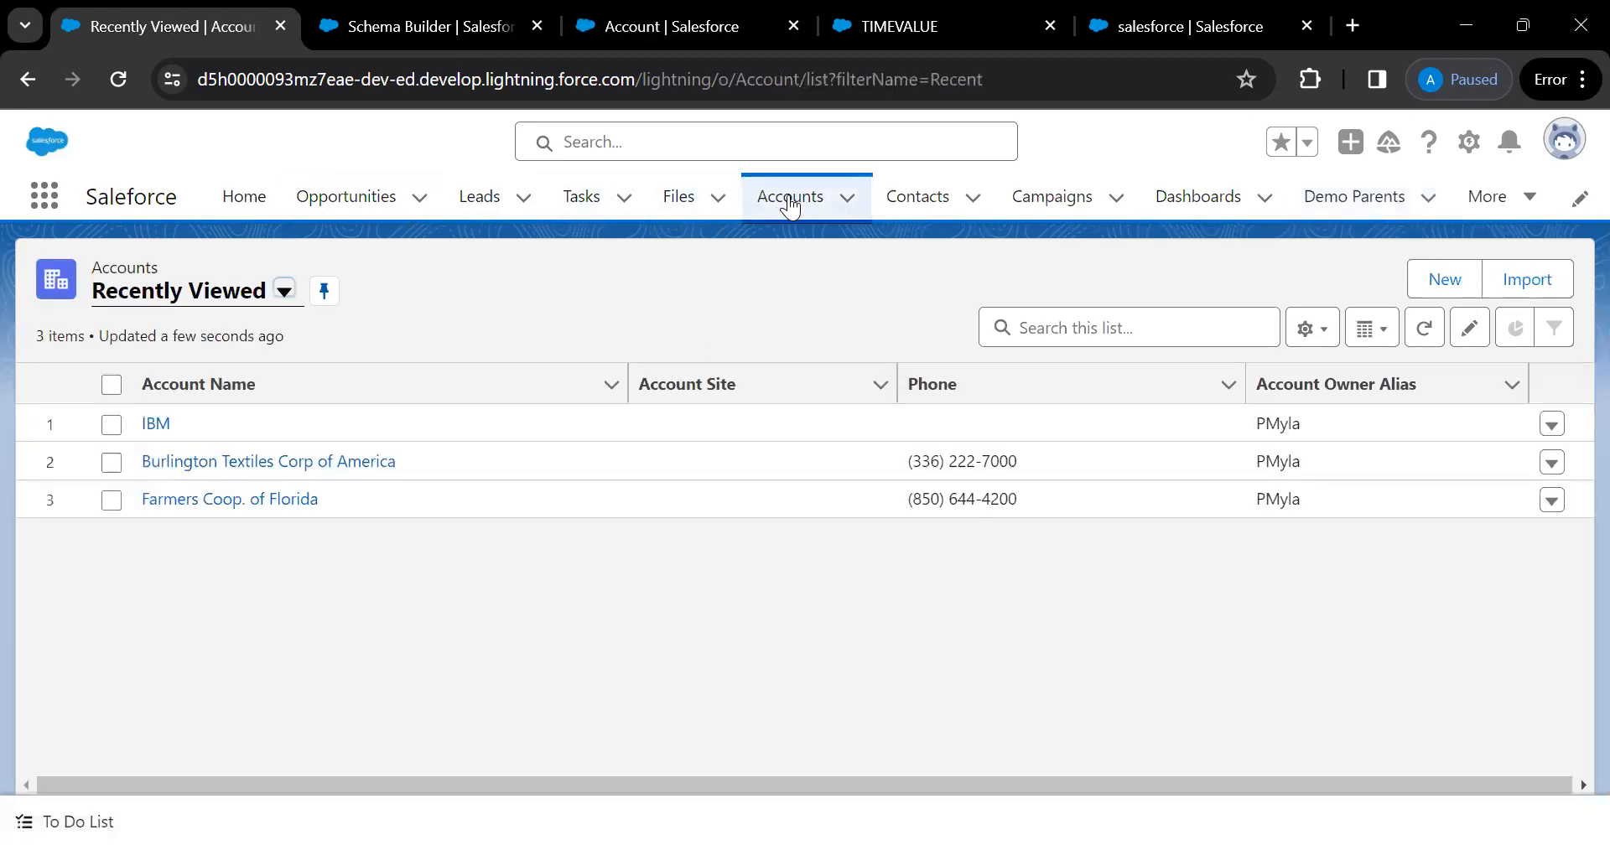
{"action": "left_click", "coordinate": [156, 425]}
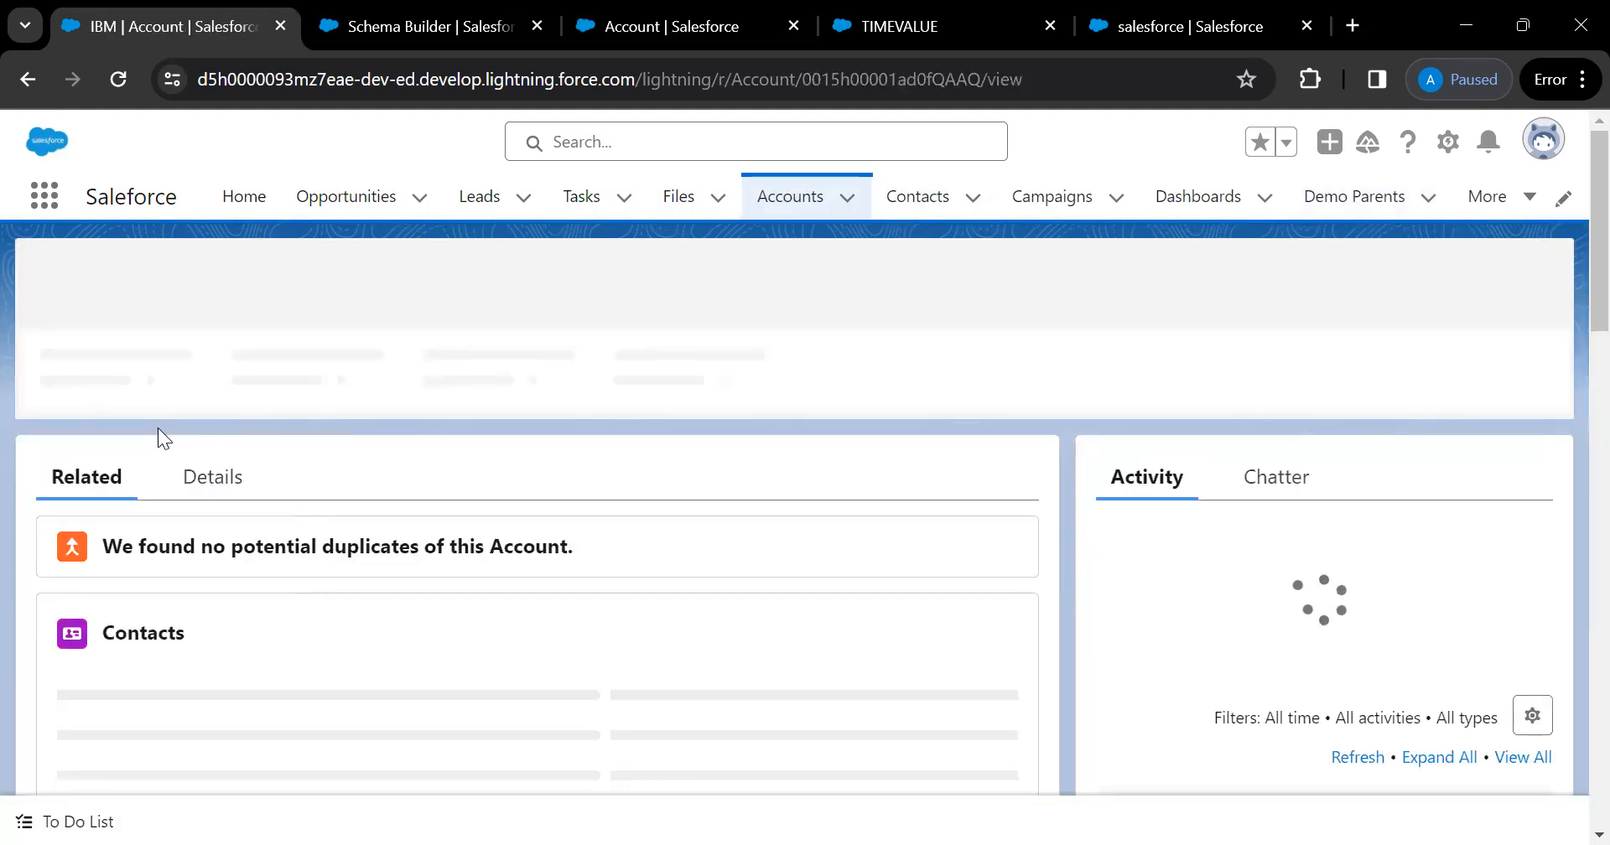
{"action": "left_click", "coordinate": [190, 470]}
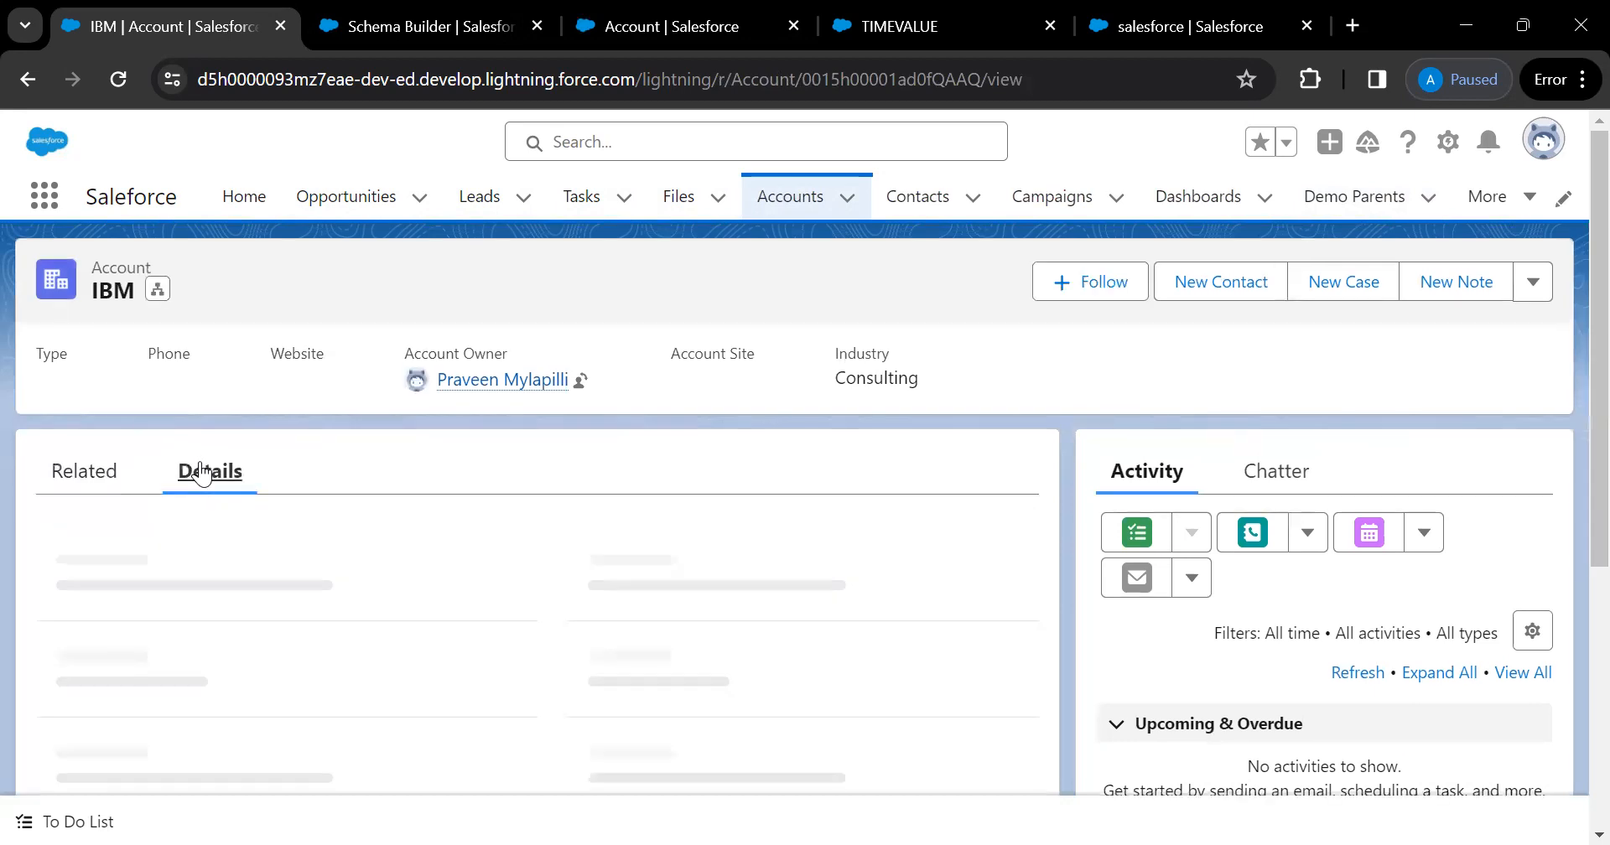
{"action": "scroll", "coordinate": [439, 512], "scroll_direction": "down", "scroll_amount": 1}
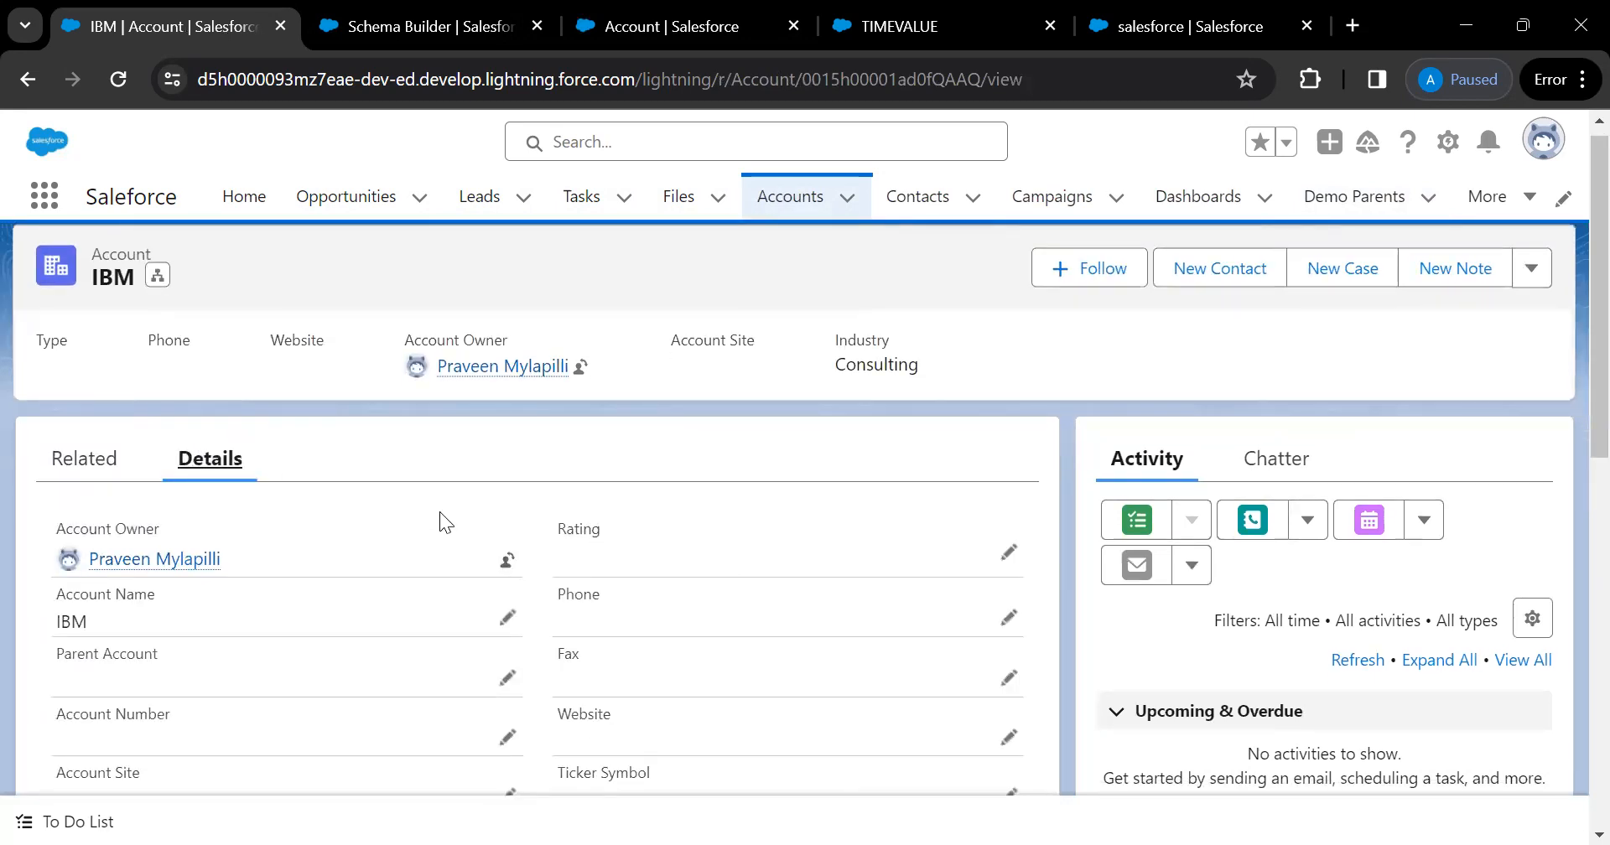
Search IBM's details for 'age', finding no Age field, then open a blank New Account form
{"action": "key", "text": "ctrl+f"}
{"action": "type", "text": "ag"}
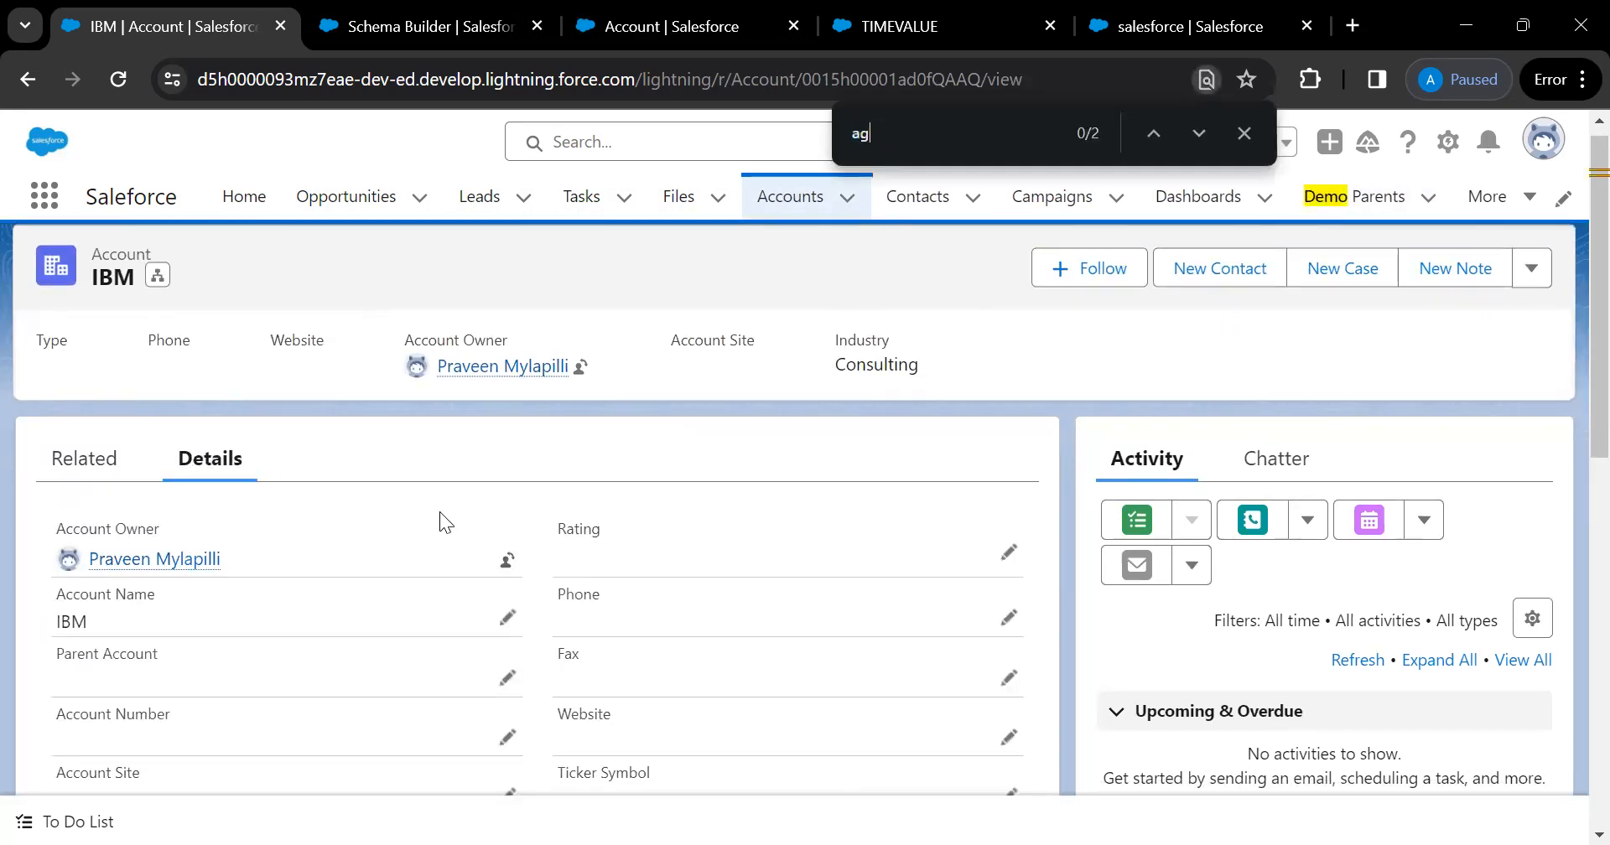
{"action": "type", "text": "e"}
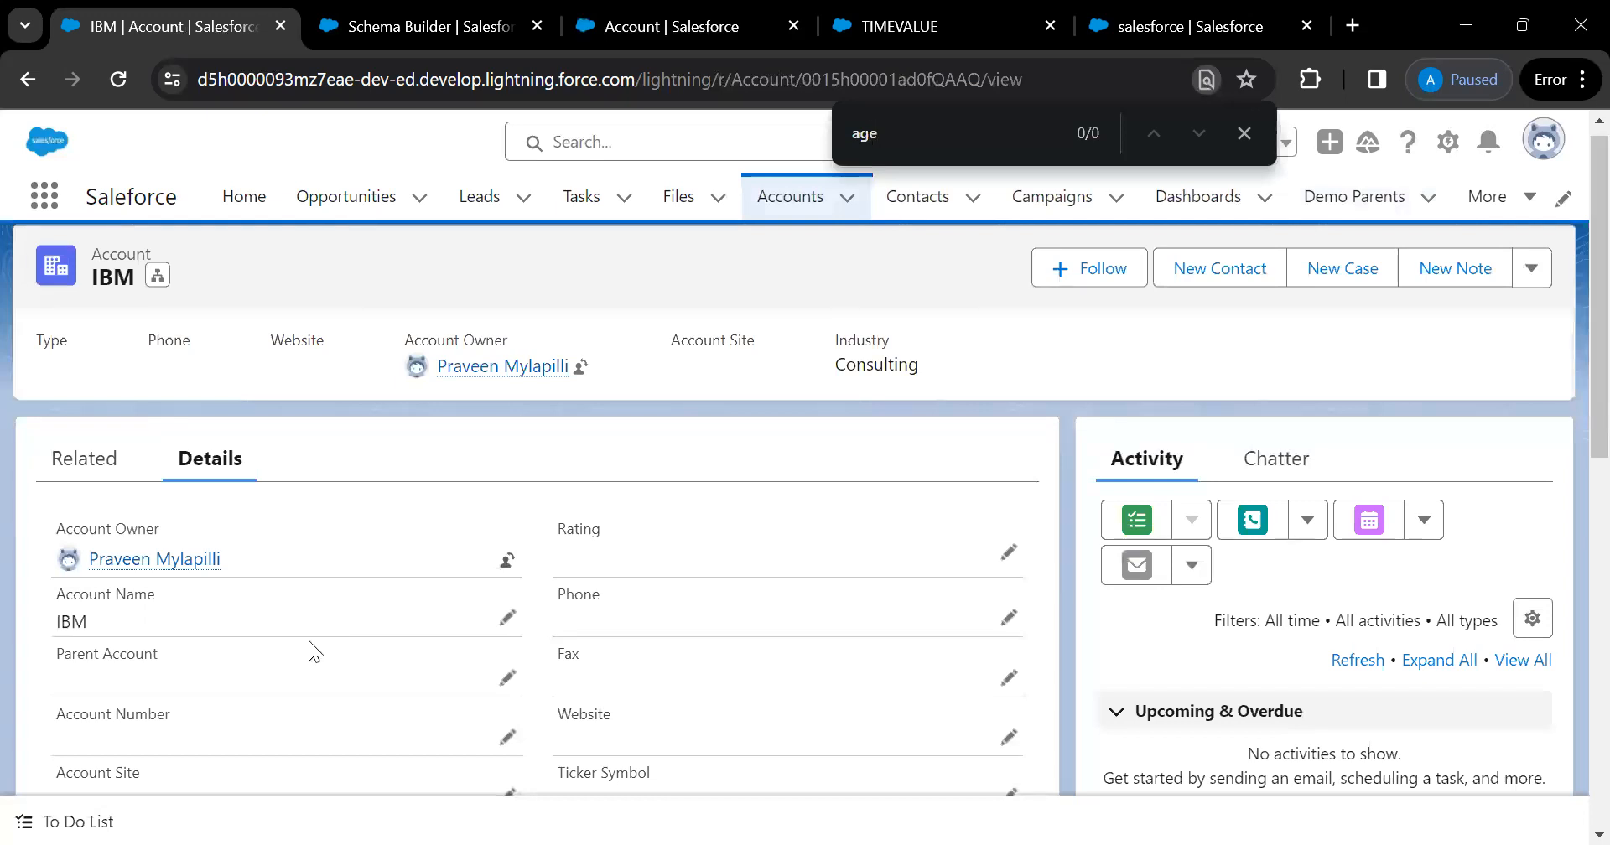
{"action": "scroll", "coordinate": [288, 726], "scroll_direction": "down", "scroll_amount": 3}
{"action": "scroll", "coordinate": [289, 726], "scroll_direction": "up", "scroll_amount": 4}
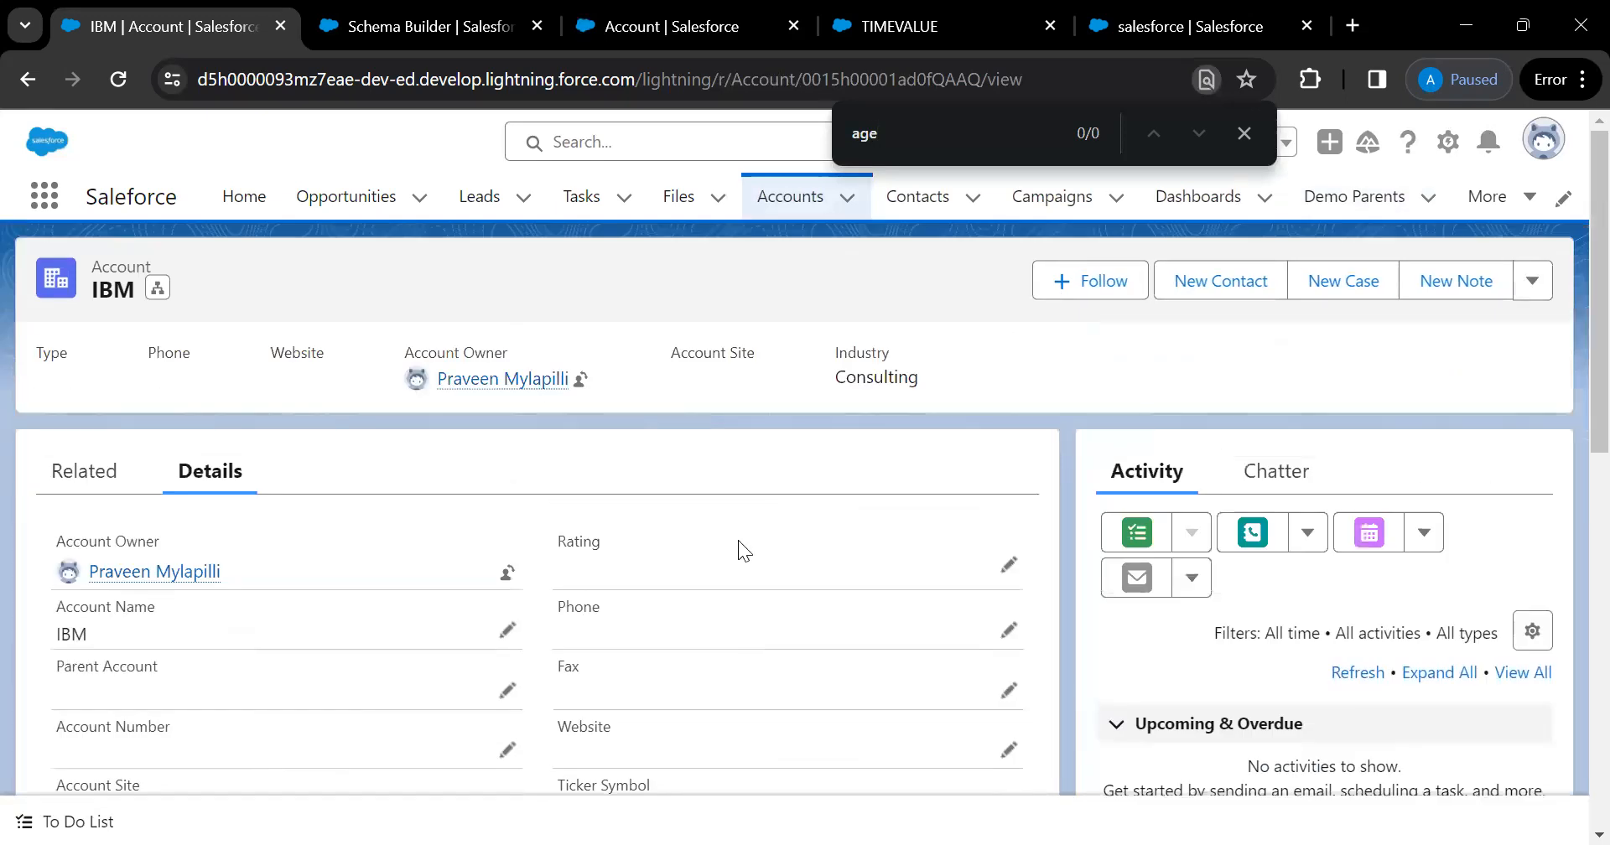
{"action": "left_click", "coordinate": [847, 196]}
{"action": "left_click", "coordinate": [783, 257]}
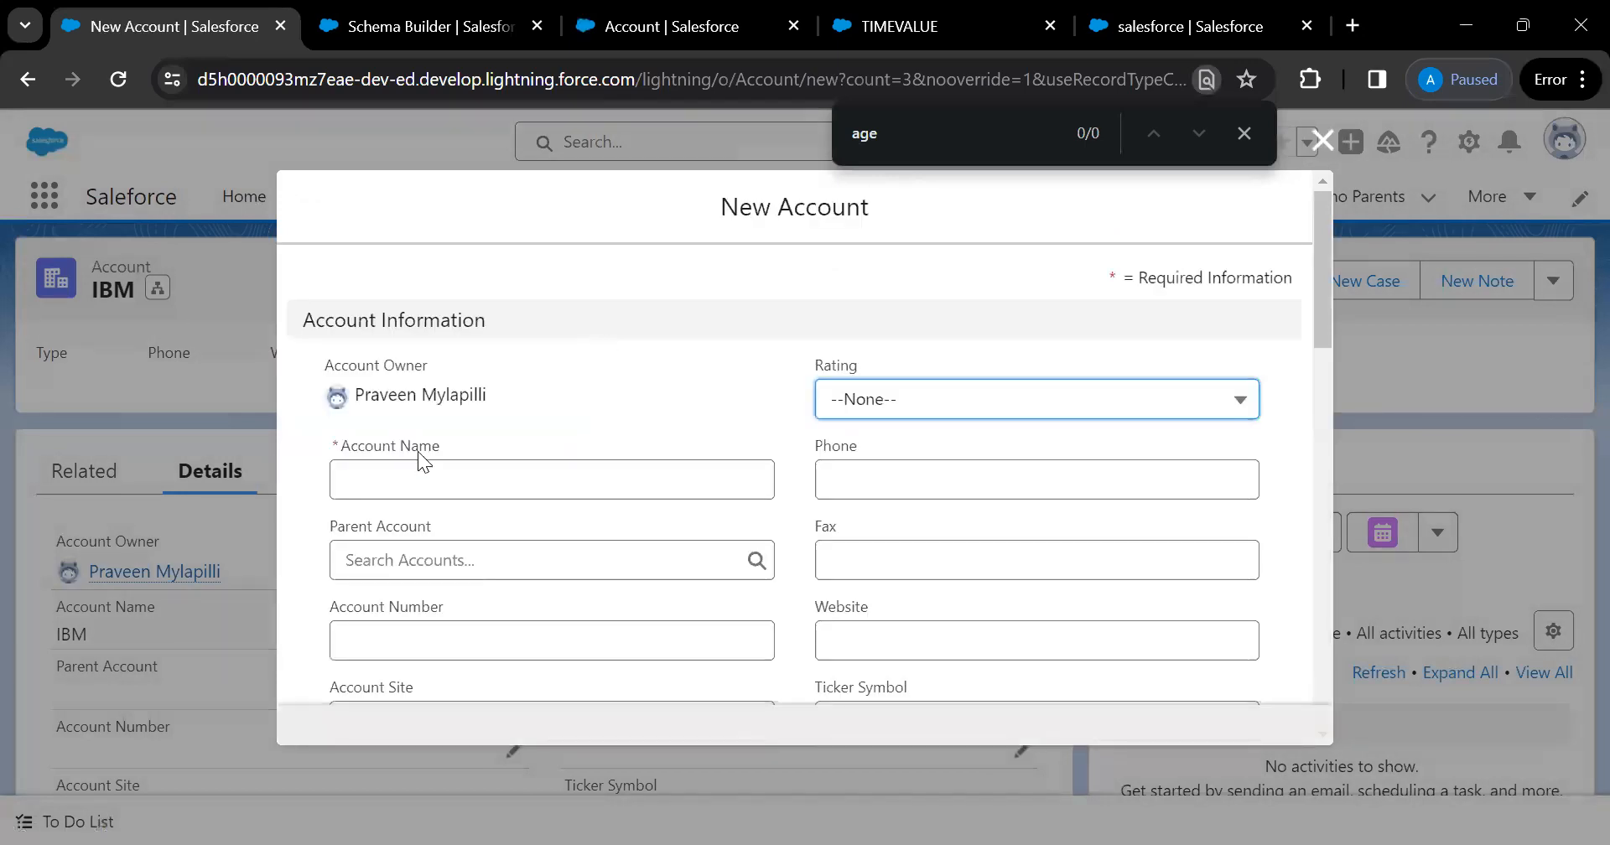
Search the New Account form for an 'age' field
{"action": "left_click", "coordinate": [387, 479]}
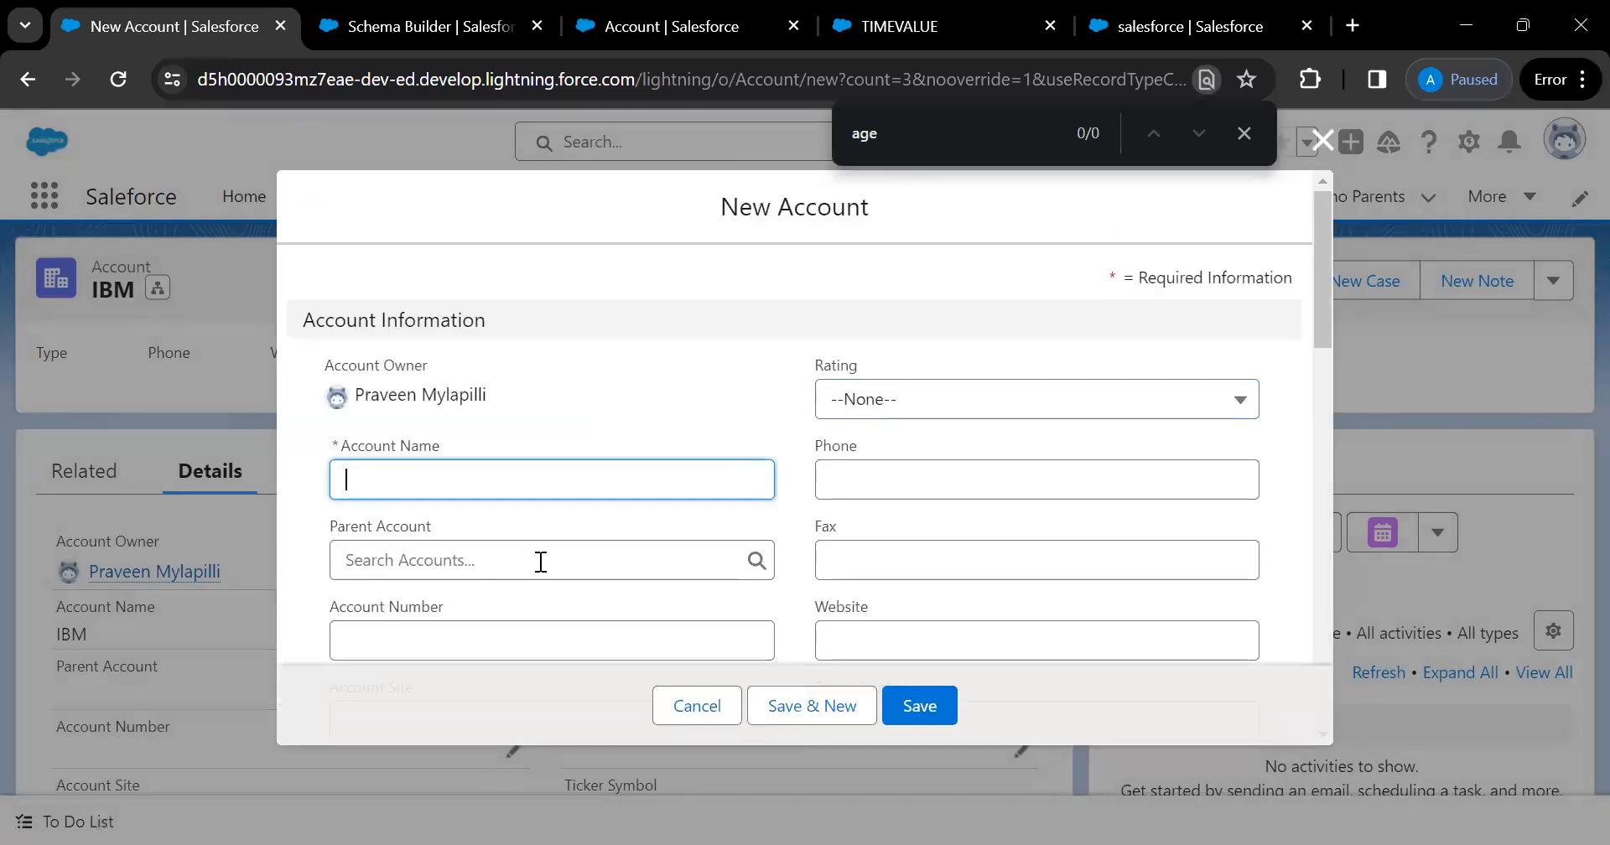
{"action": "left_click", "coordinate": [1008, 134]}
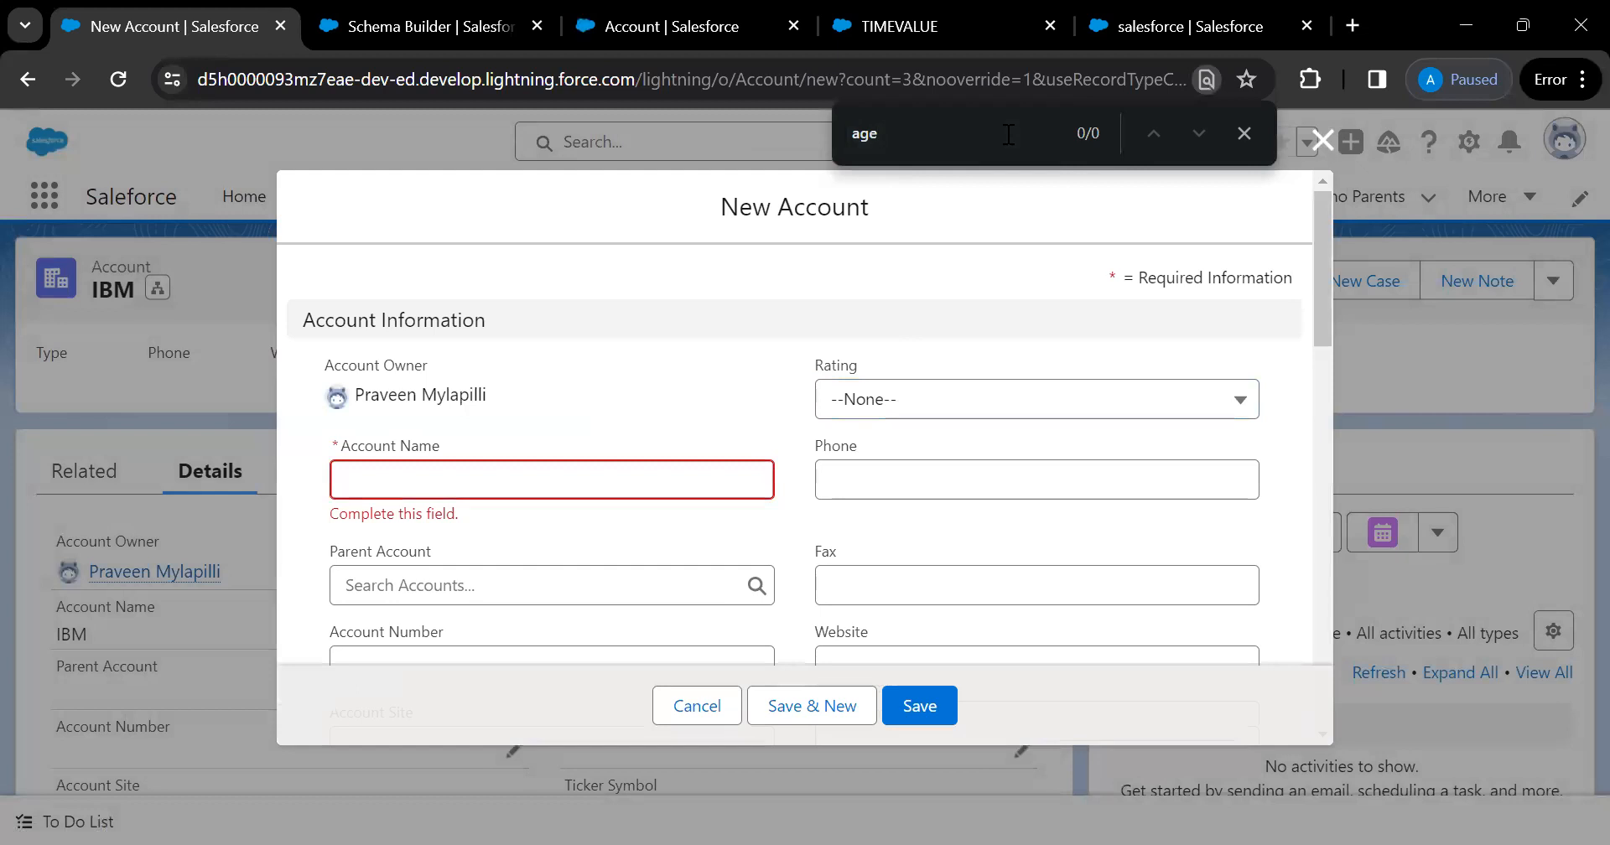
{"action": "scroll", "coordinate": [917, 299], "scroll_direction": "down", "scroll_amount": 10}
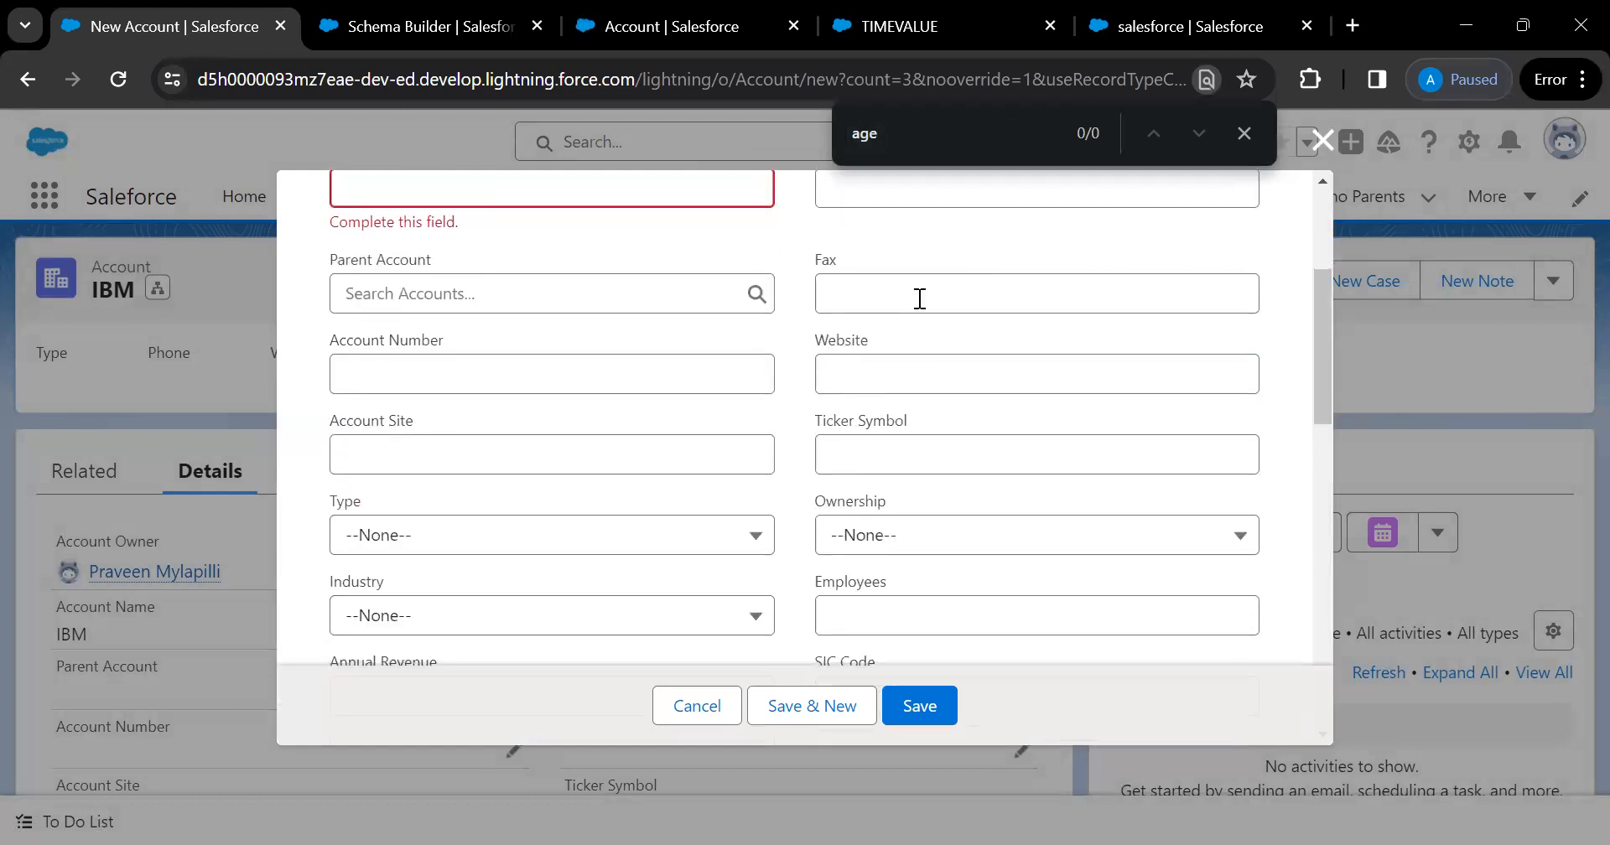
{"action": "scroll", "coordinate": [764, 448], "scroll_direction": "down", "scroll_amount": 3}
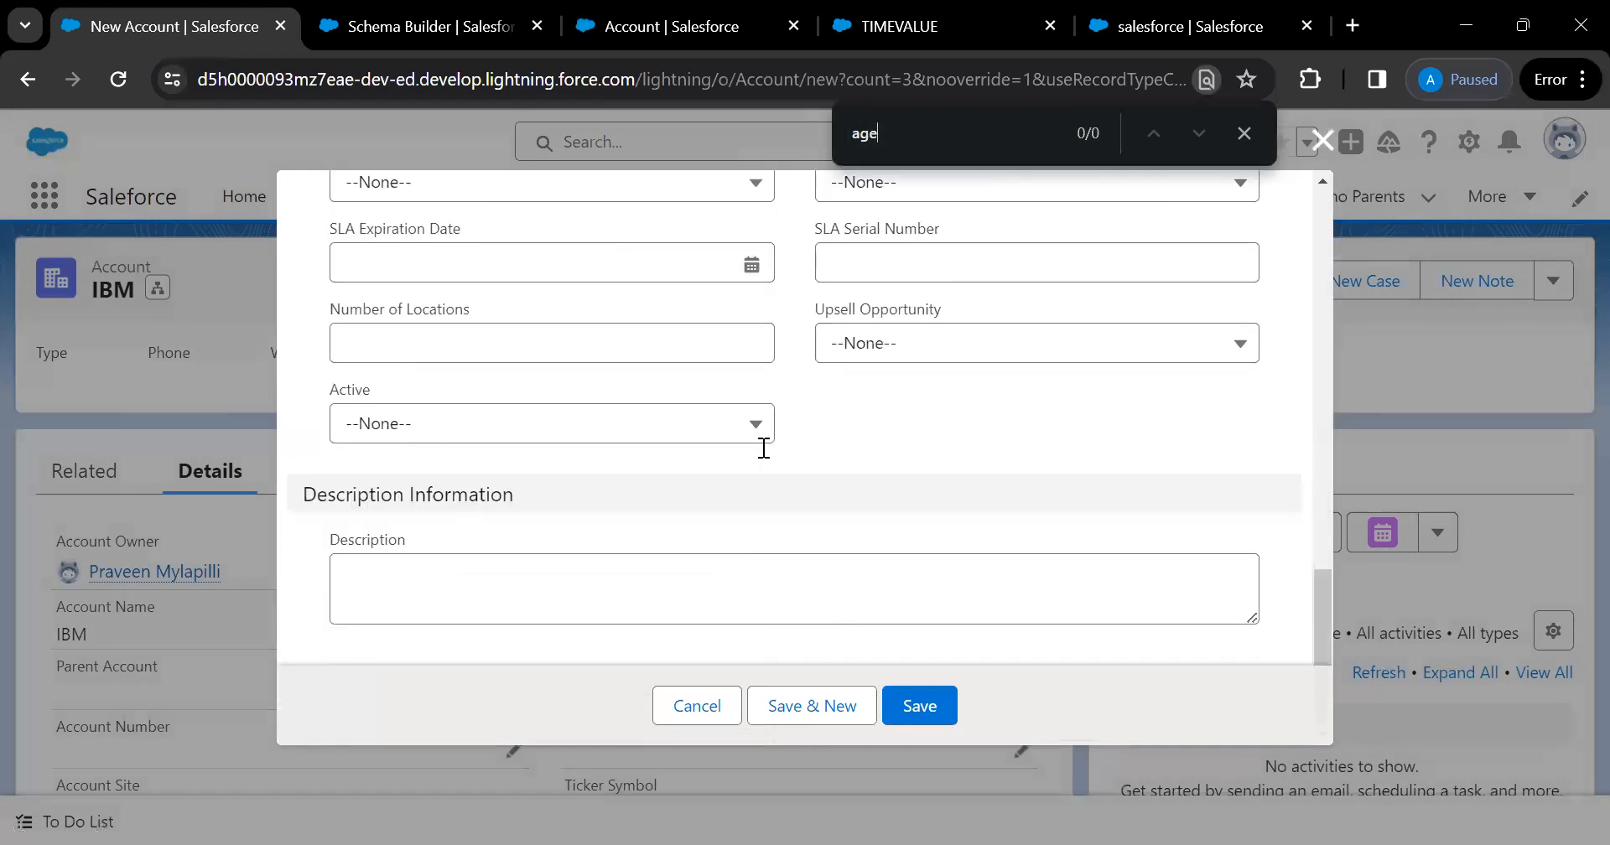
{"action": "scroll", "coordinate": [764, 448], "scroll_direction": "up", "scroll_amount": 4}
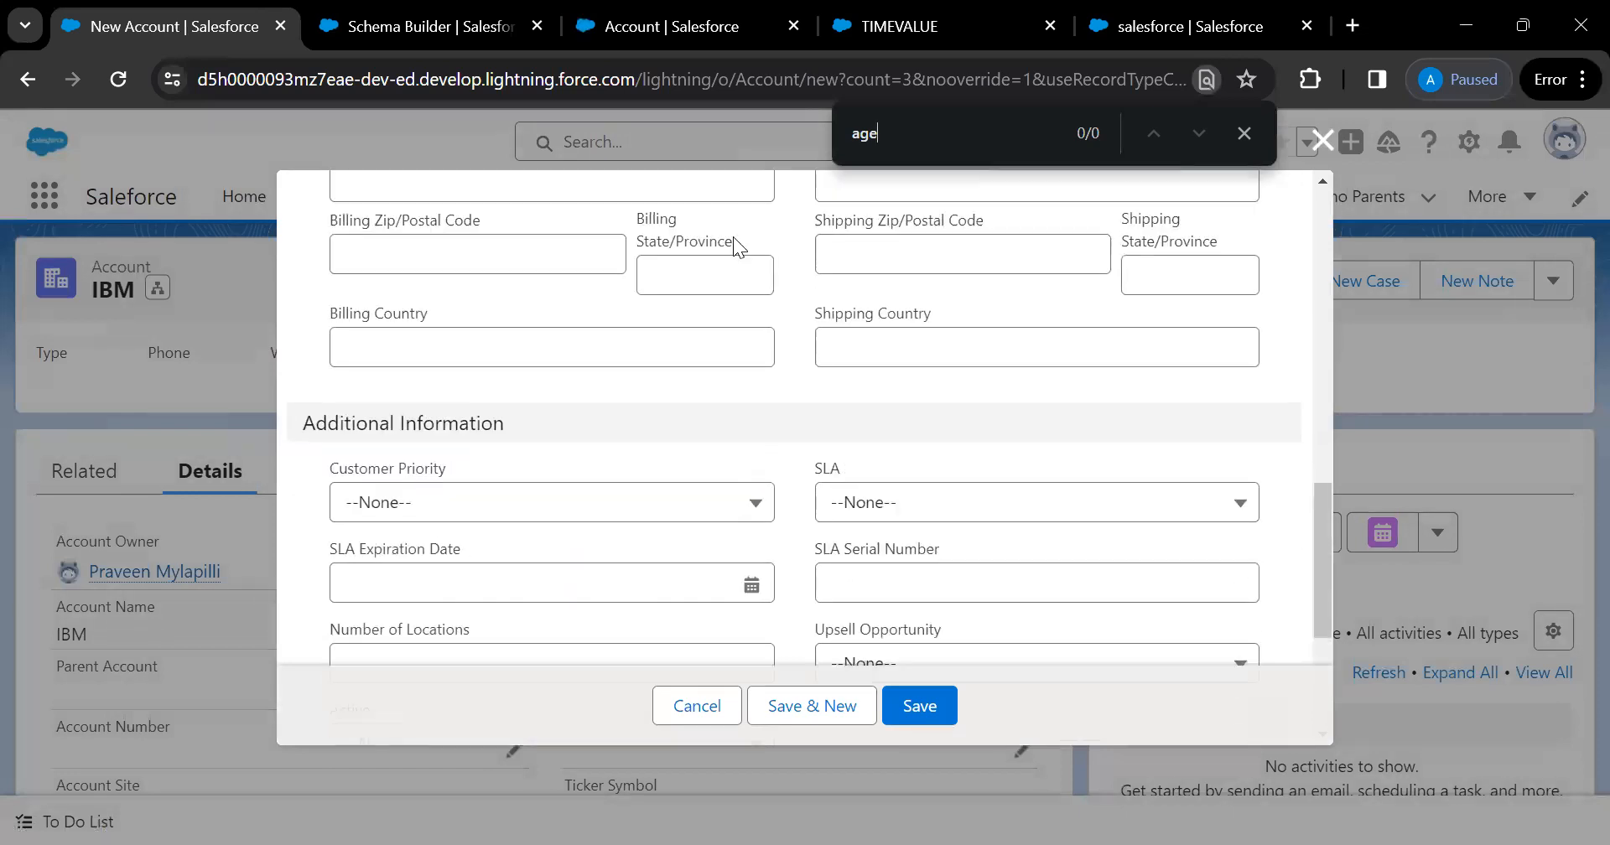
Filter the Account Fields & Relationships list for 'ag'
{"action": "left_click", "coordinate": [687, 44]}
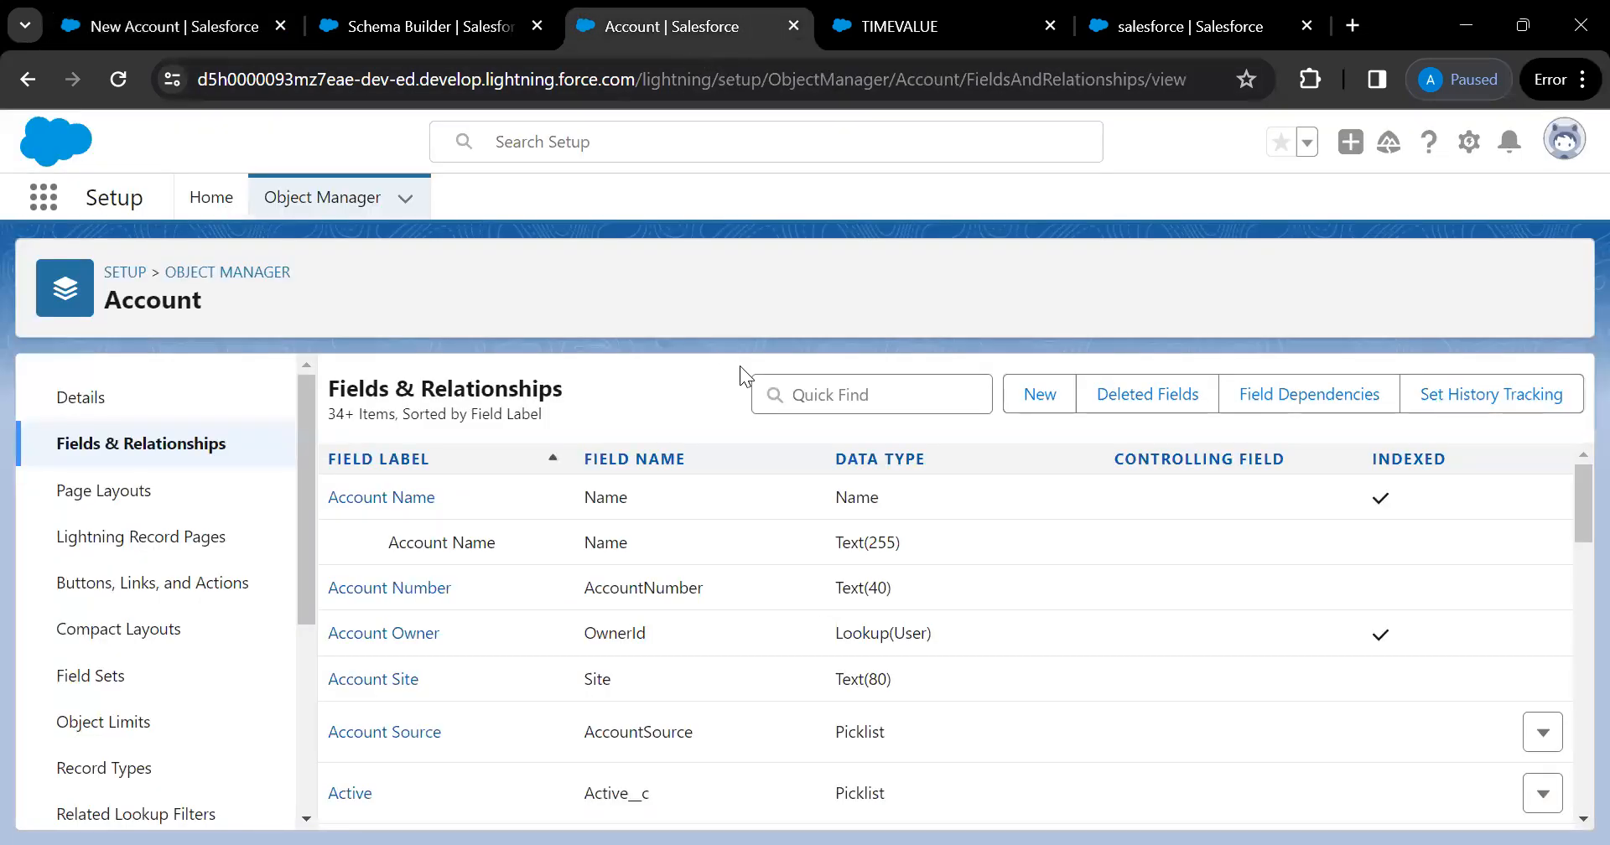
{"action": "left_click", "coordinate": [805, 395]}
{"action": "type", "text": "ag"}
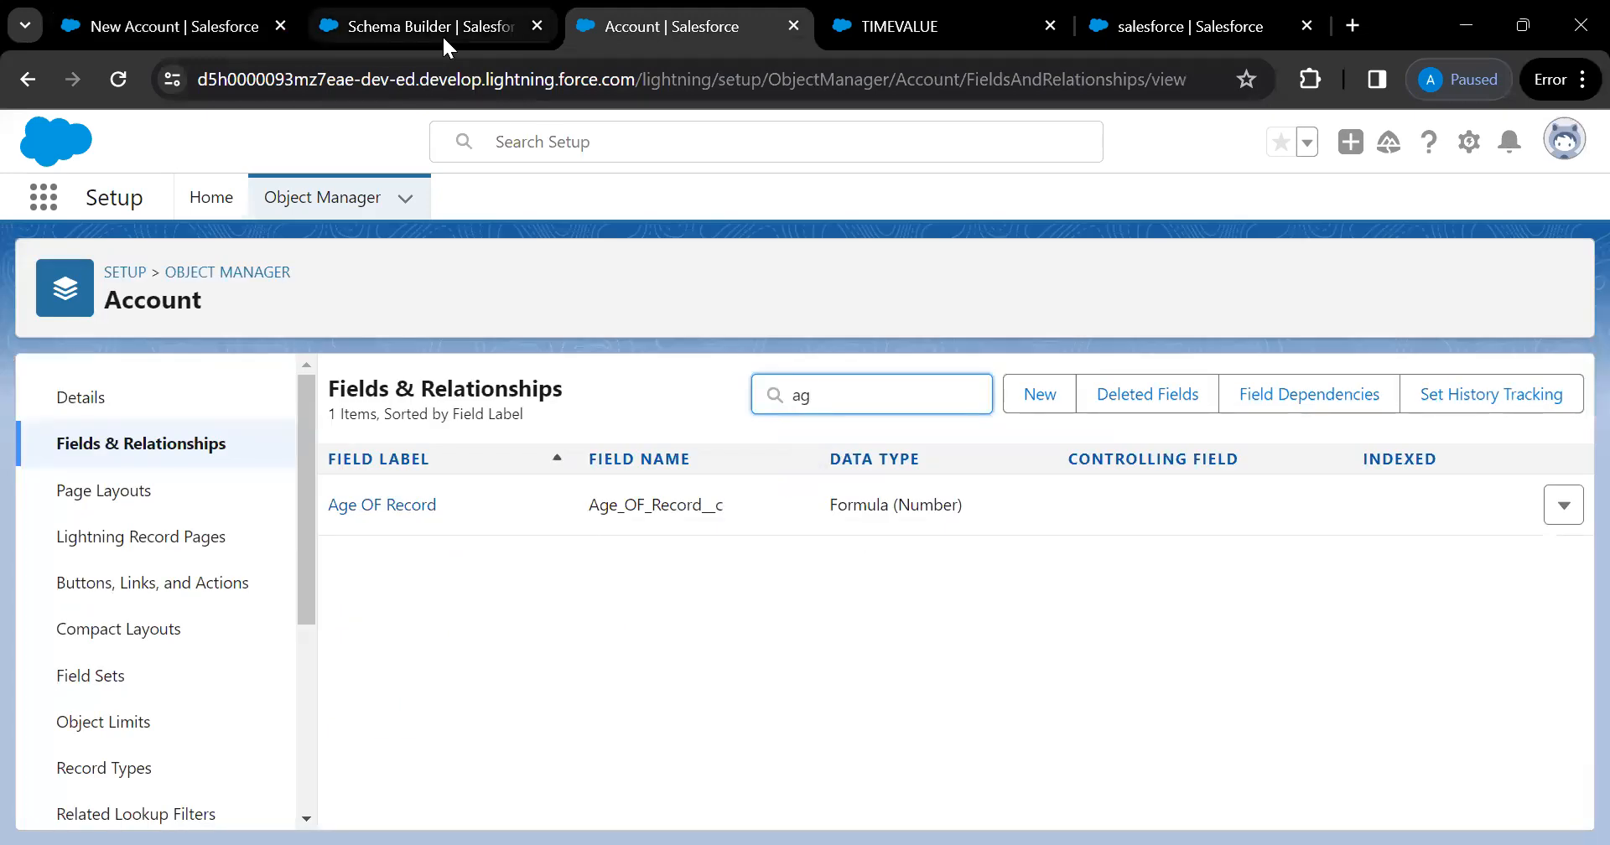
Cancel the unsaved New Account form, returning to the IBM record
{"action": "left_click", "coordinate": [201, 29]}
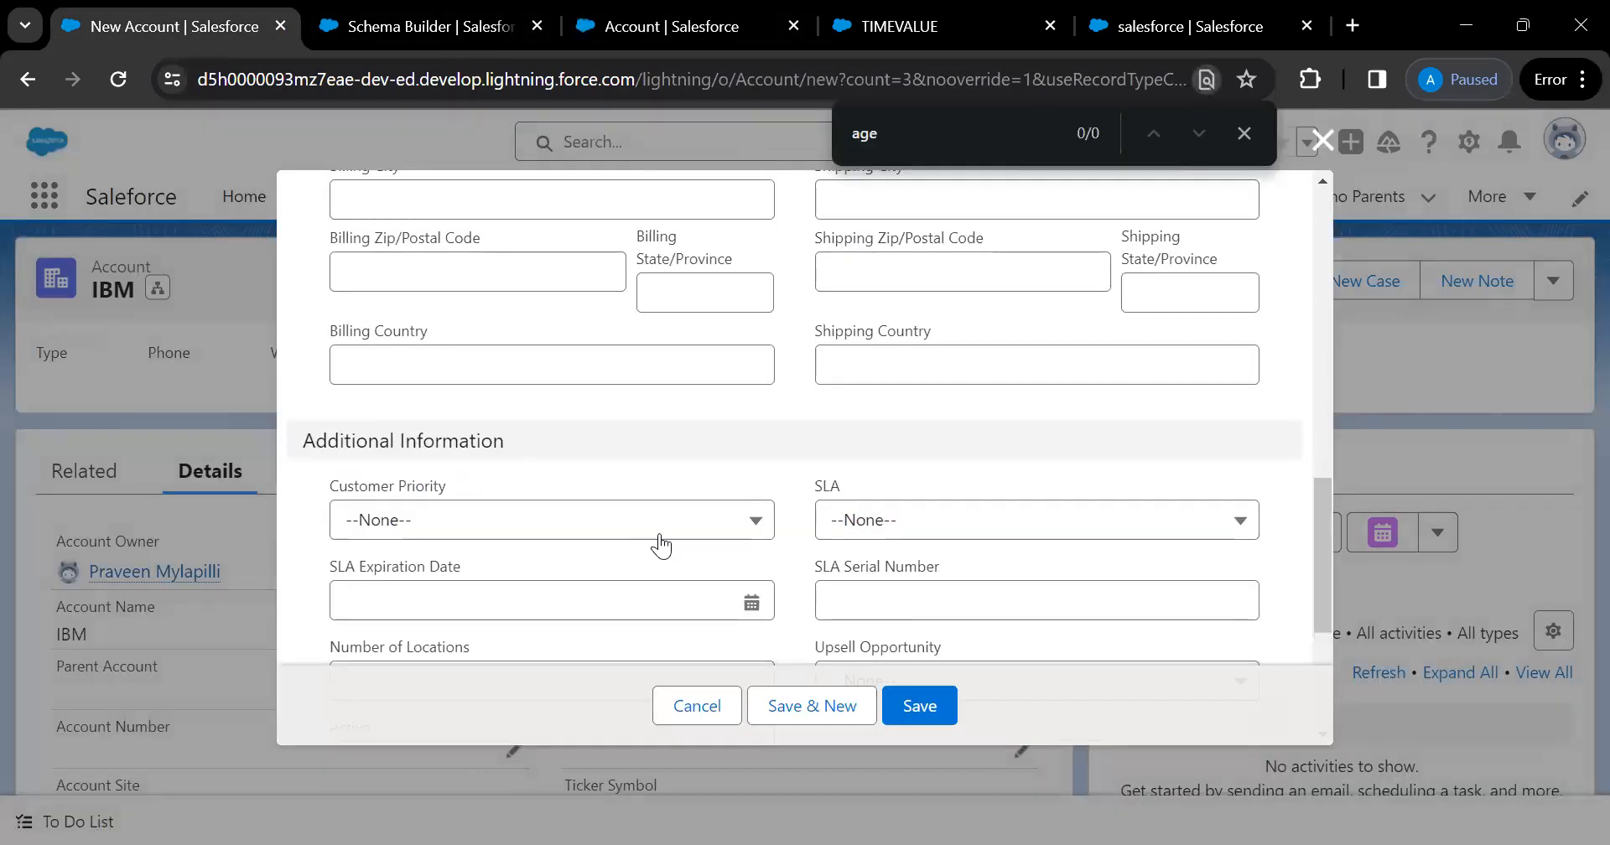
{"action": "scroll", "coordinate": [924, 421], "scroll_direction": "down", "scroll_amount": 4}
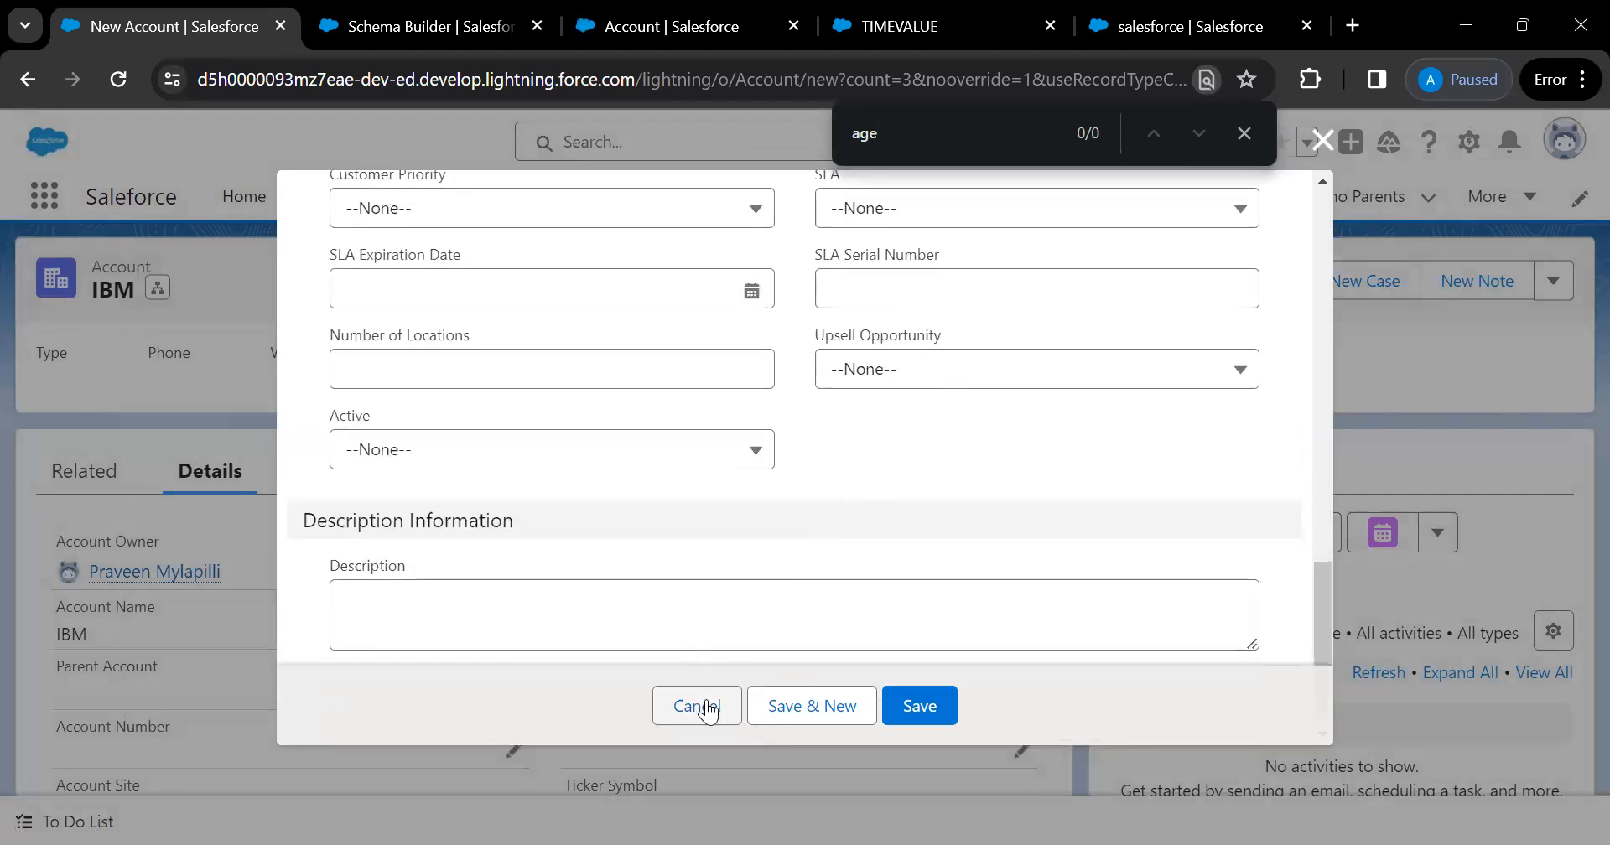
{"action": "scroll", "coordinate": [756, 559], "scroll_direction": "up", "scroll_amount": 6}
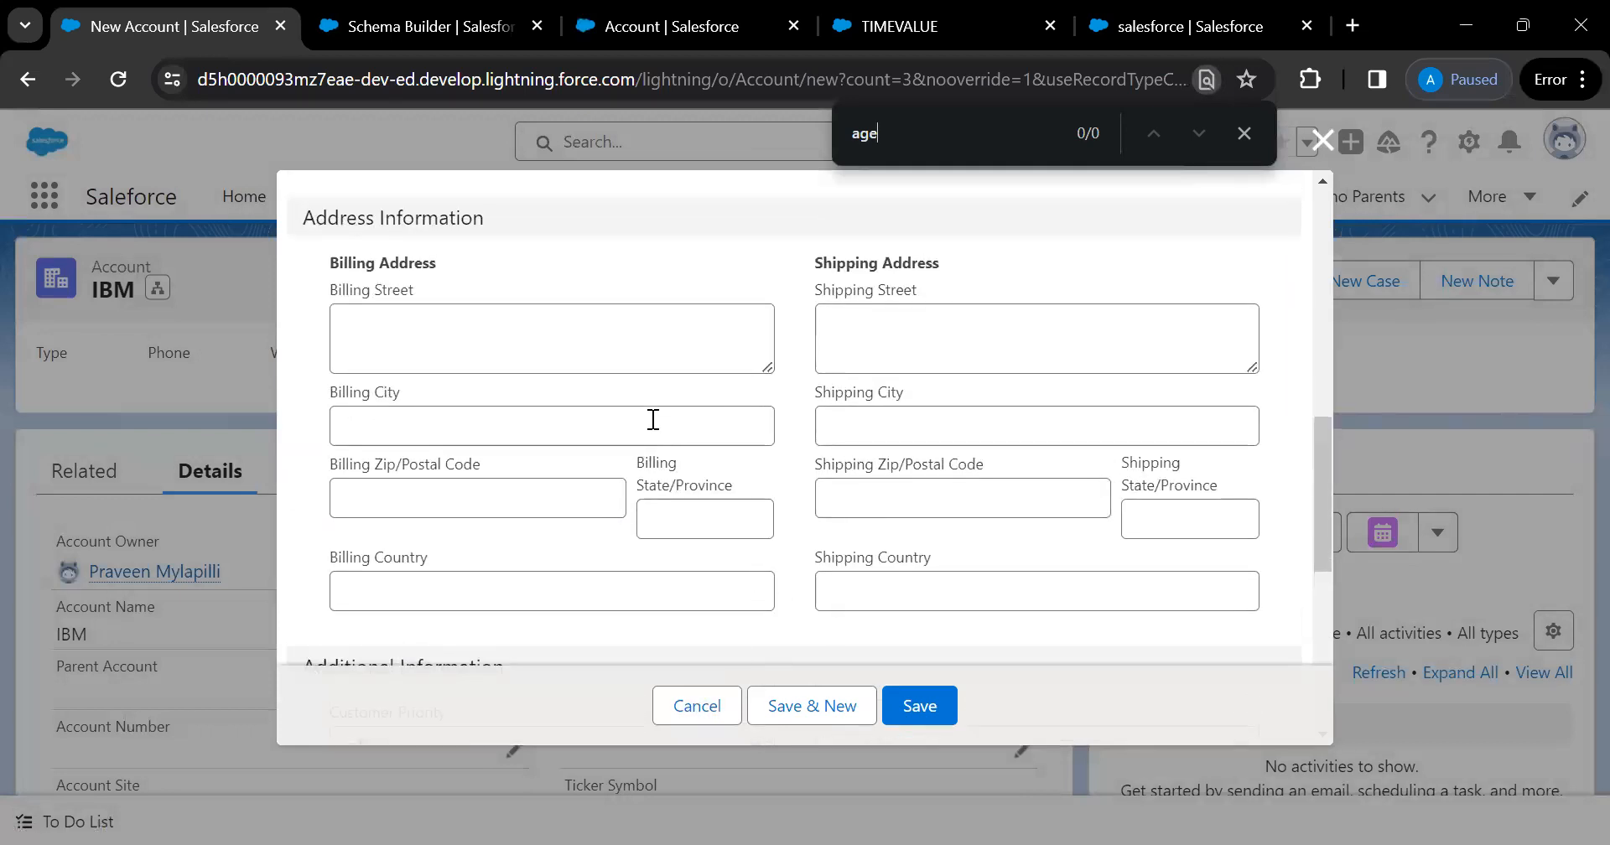
{"action": "scroll", "coordinate": [653, 419], "scroll_direction": "up", "scroll_amount": 3}
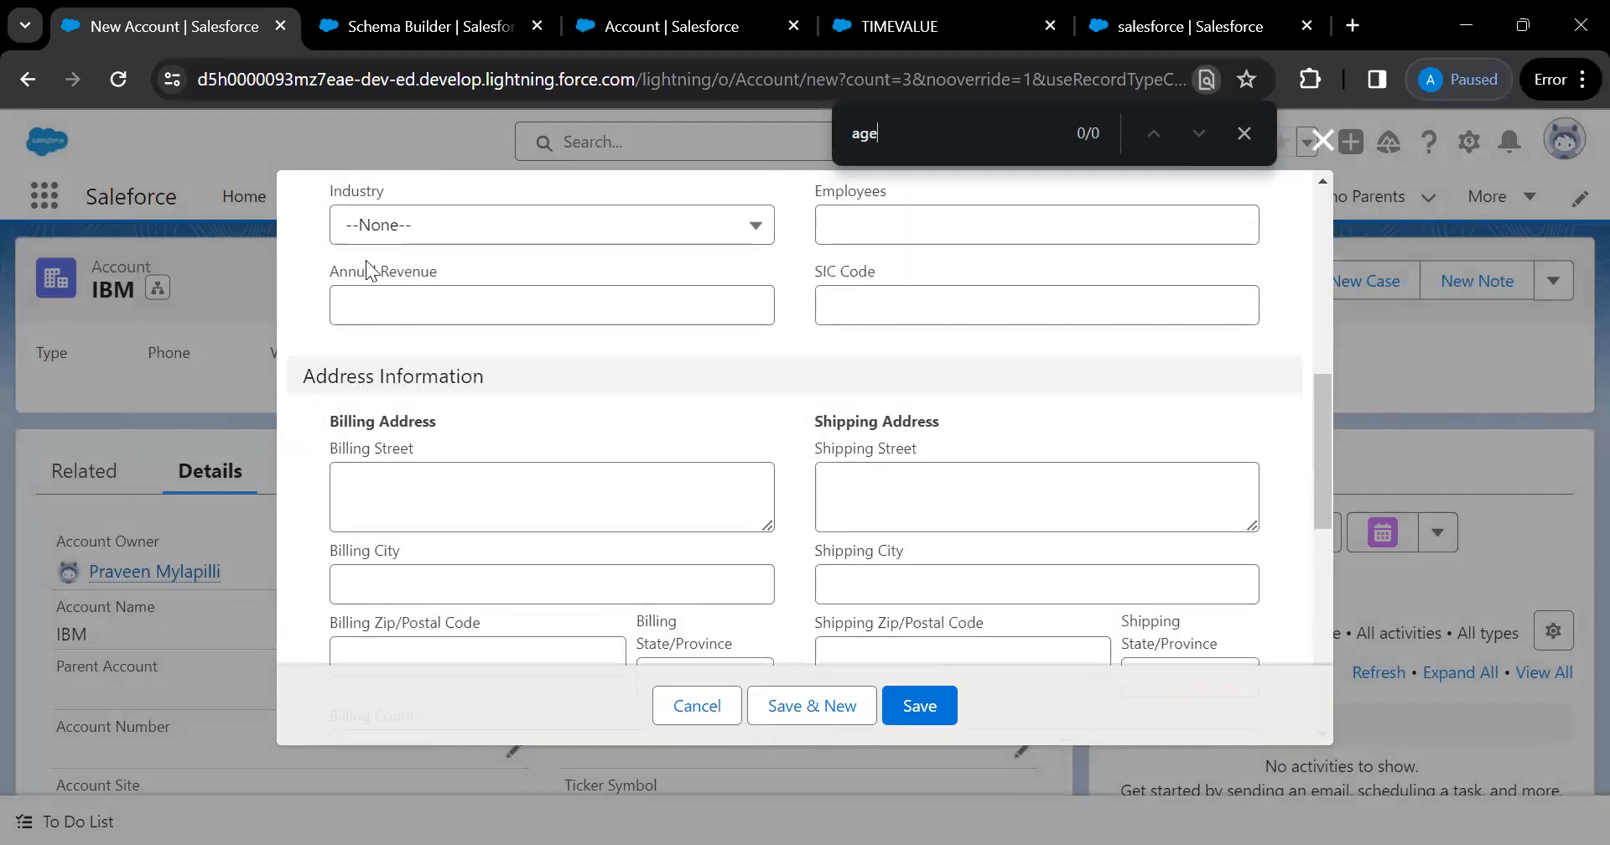
{"action": "left_click", "coordinate": [693, 710]}
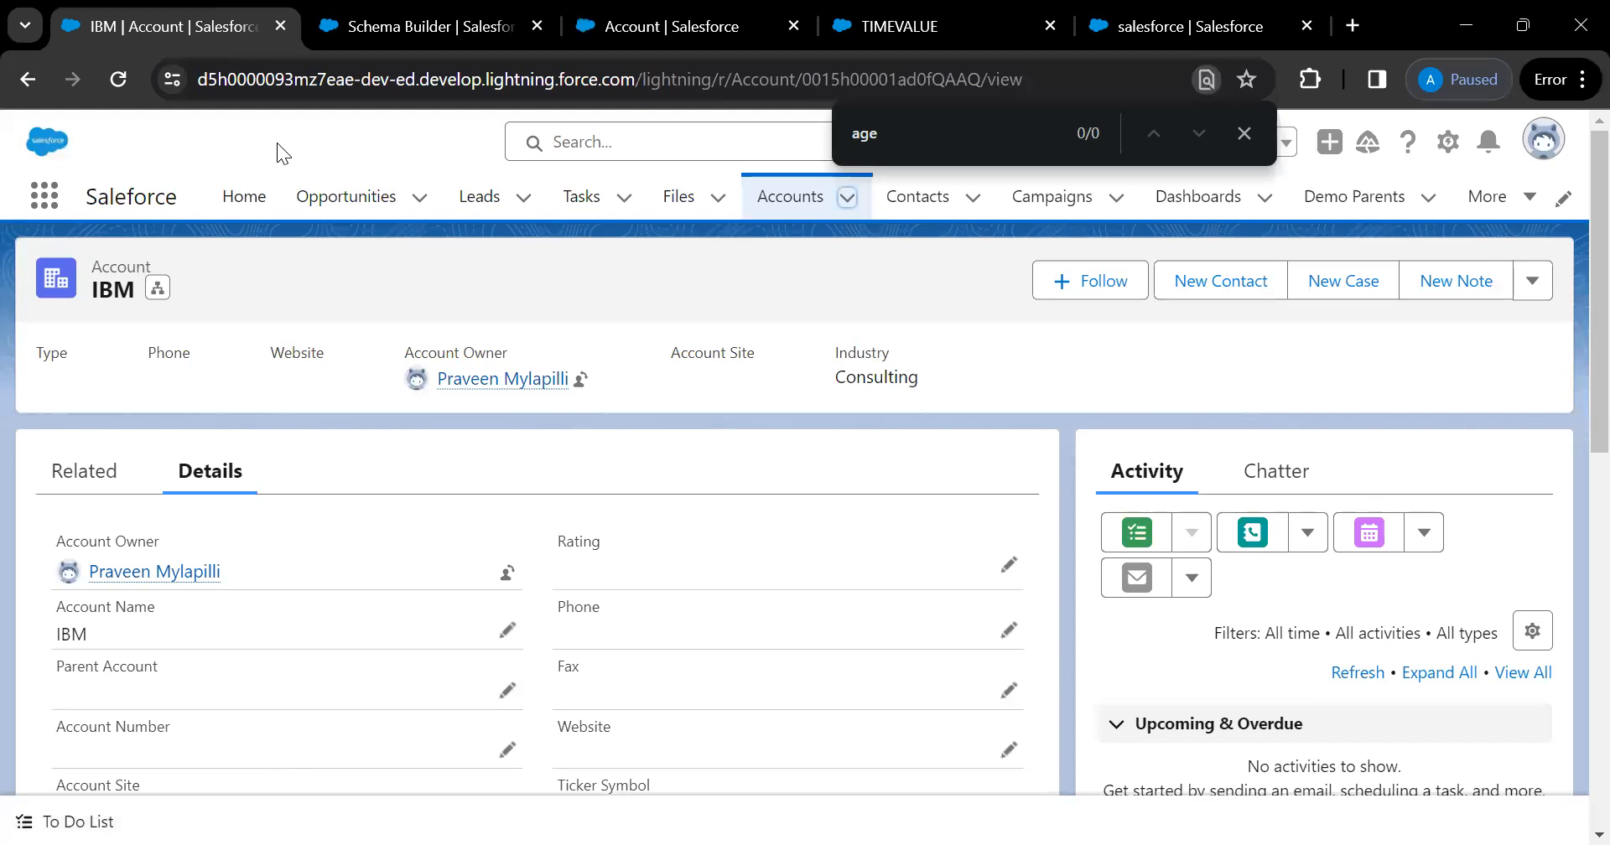
Reload IBM's record, find Age OF Record at 0.00 in Details, and enter edit mode
{"action": "key", "text": "F5"}
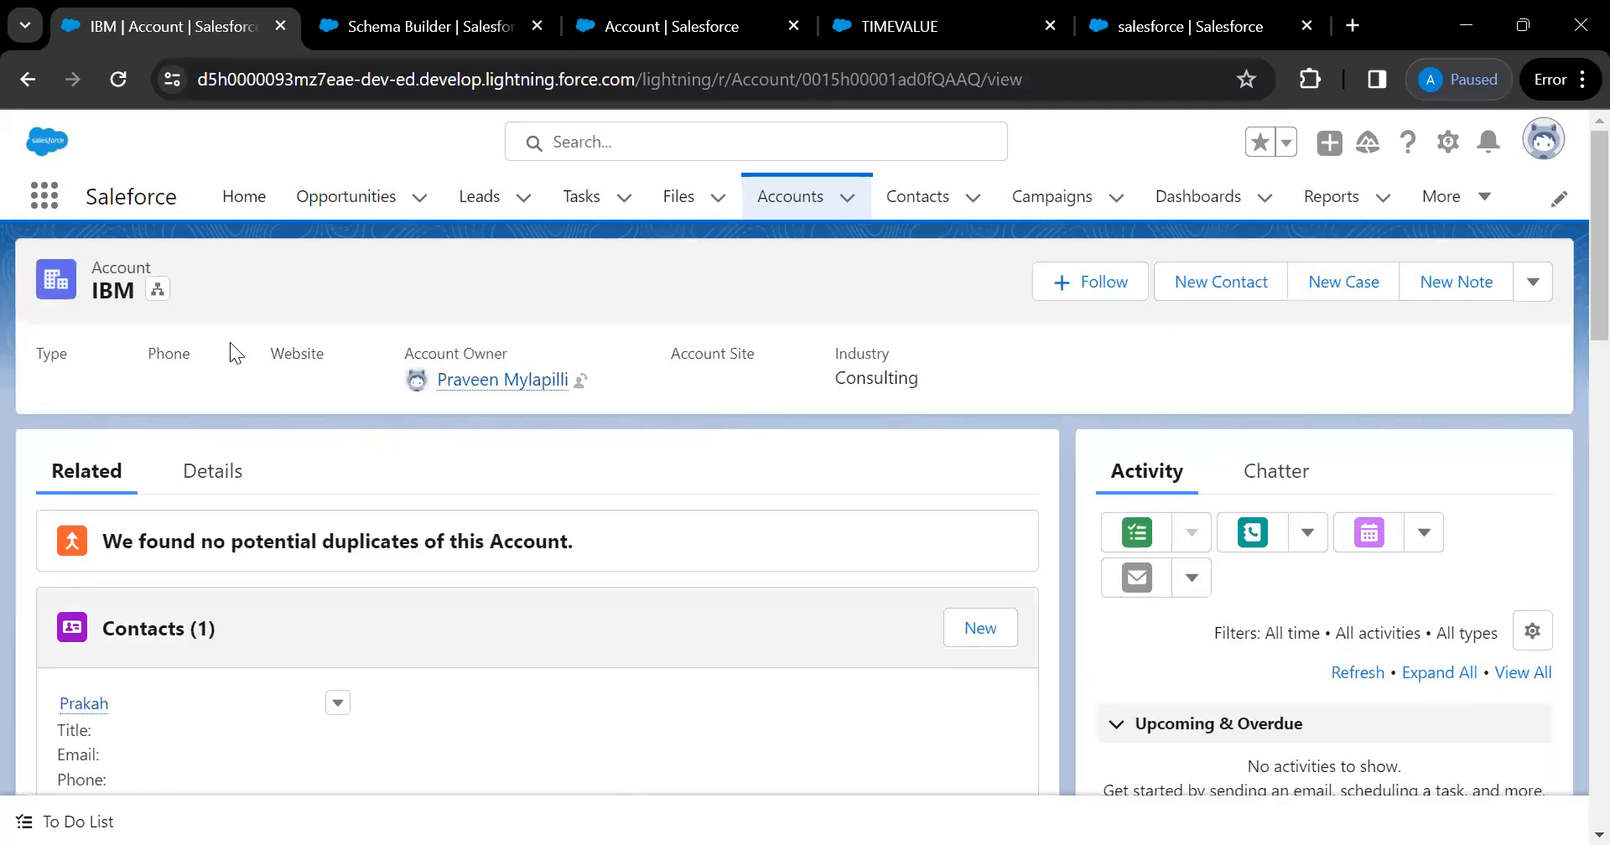
{"action": "left_click", "coordinate": [212, 472]}
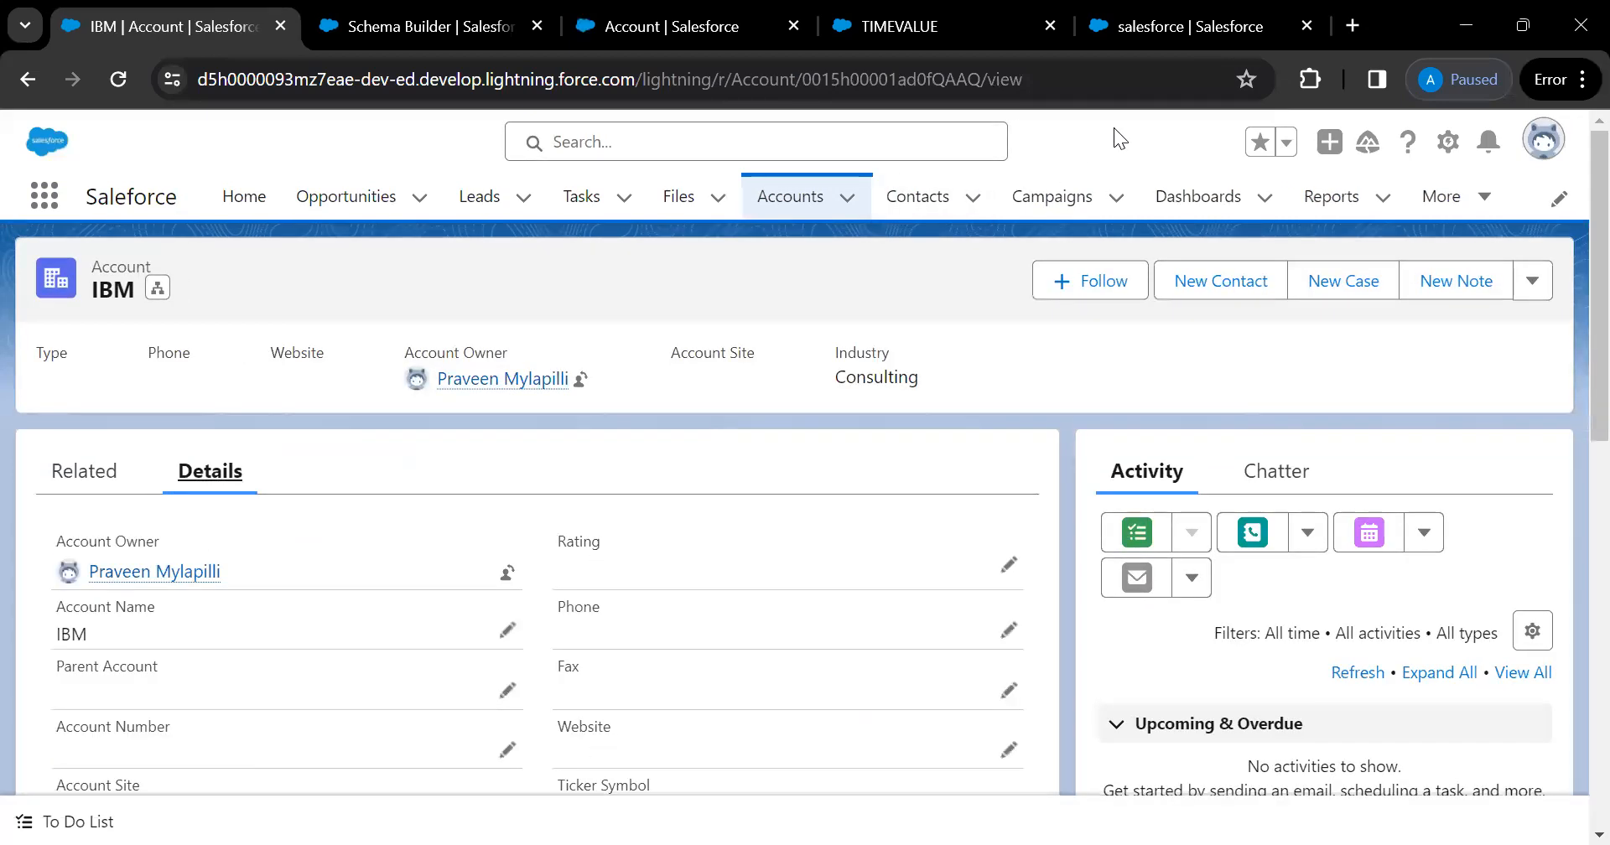
{"action": "key", "text": "ctrl+f"}
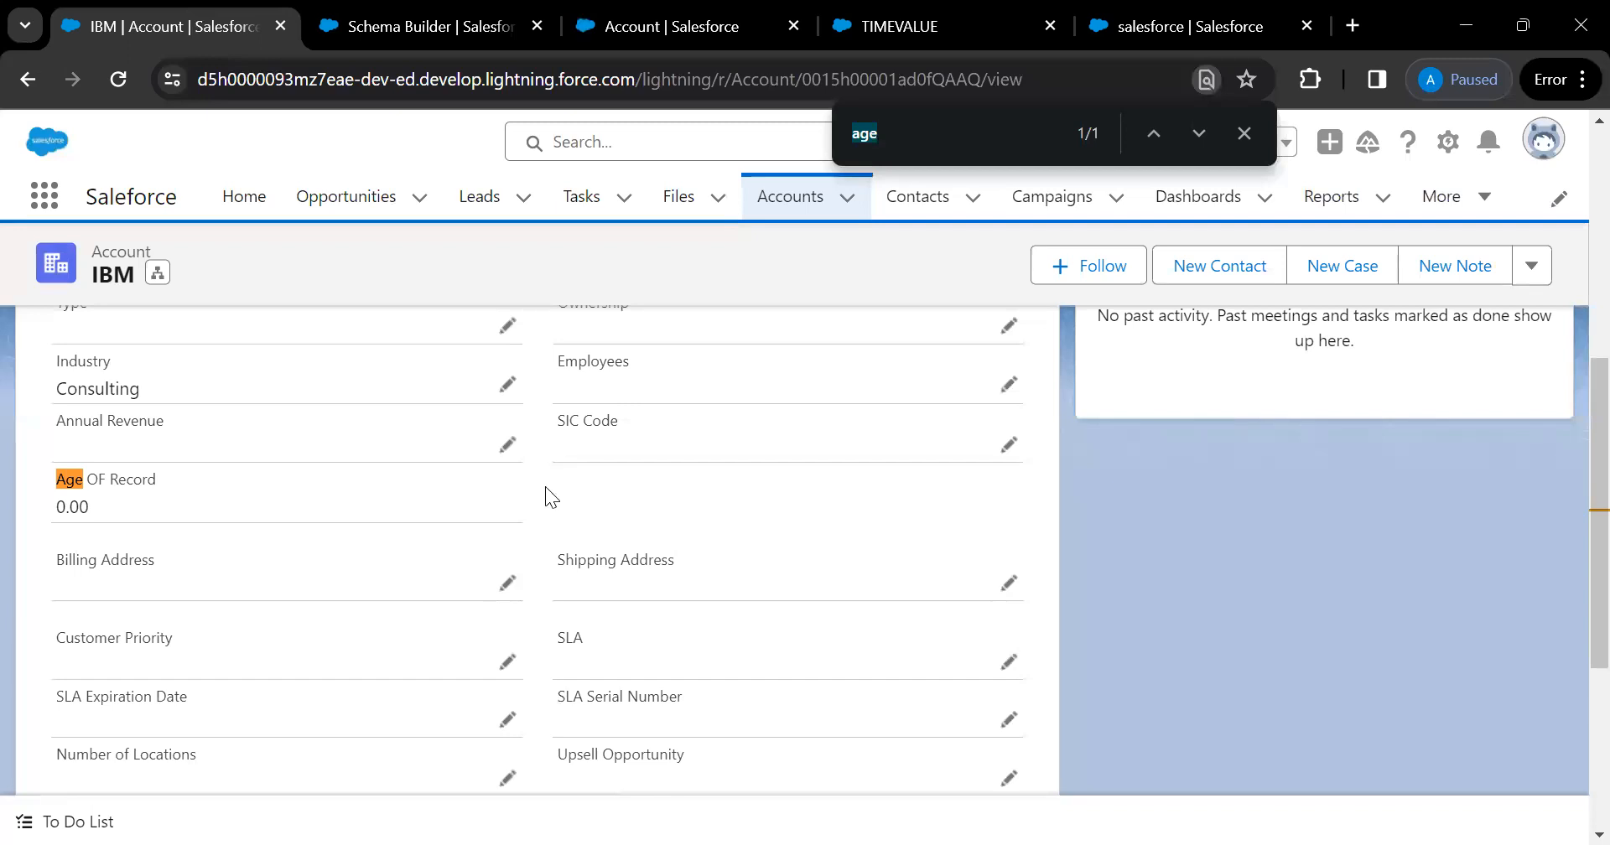
{"action": "left_click", "coordinate": [505, 453]}
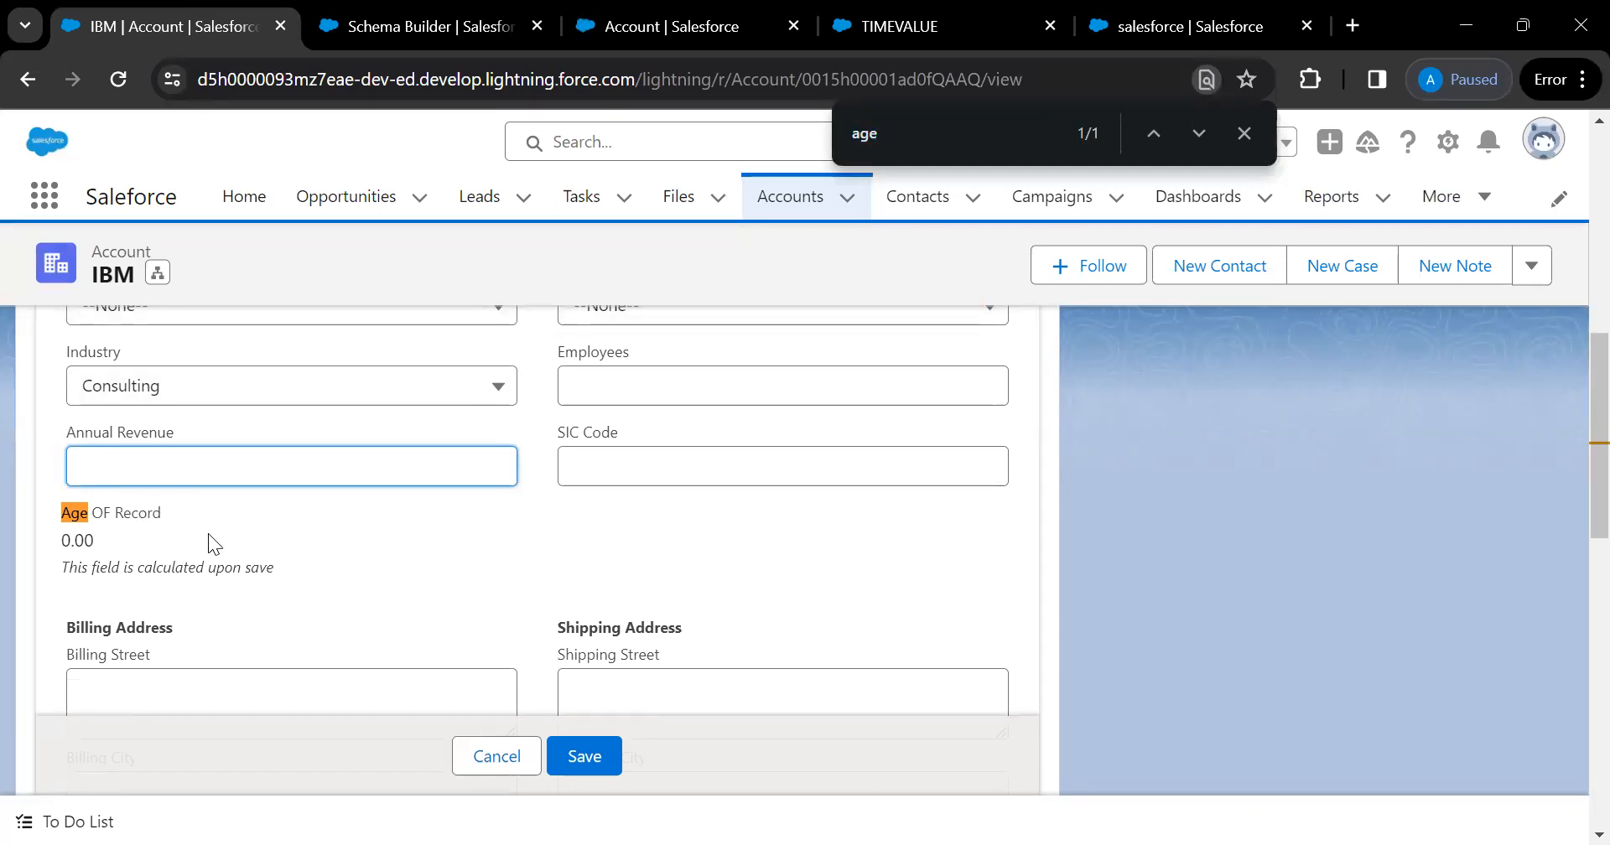
Go to the Recently Viewed list: IBM, Burlington Textiles Corp of America, Farmers Coop. of Florida
{"action": "scroll", "coordinate": [273, 548], "scroll_direction": "down", "scroll_amount": 1}
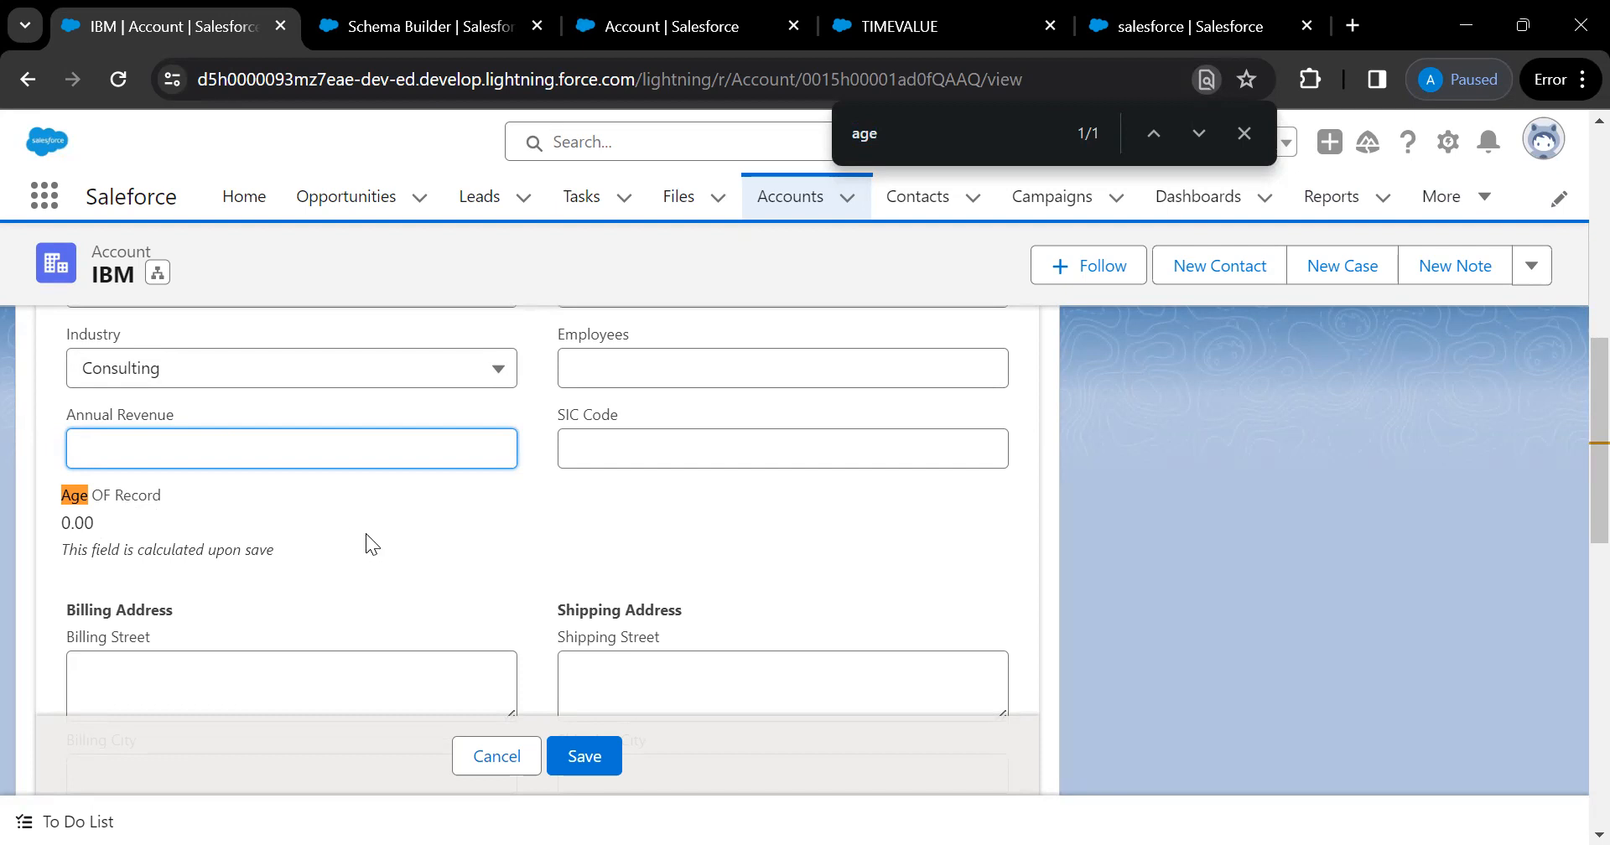
{"action": "scroll", "coordinate": [366, 531], "scroll_direction": "up", "scroll_amount": 1}
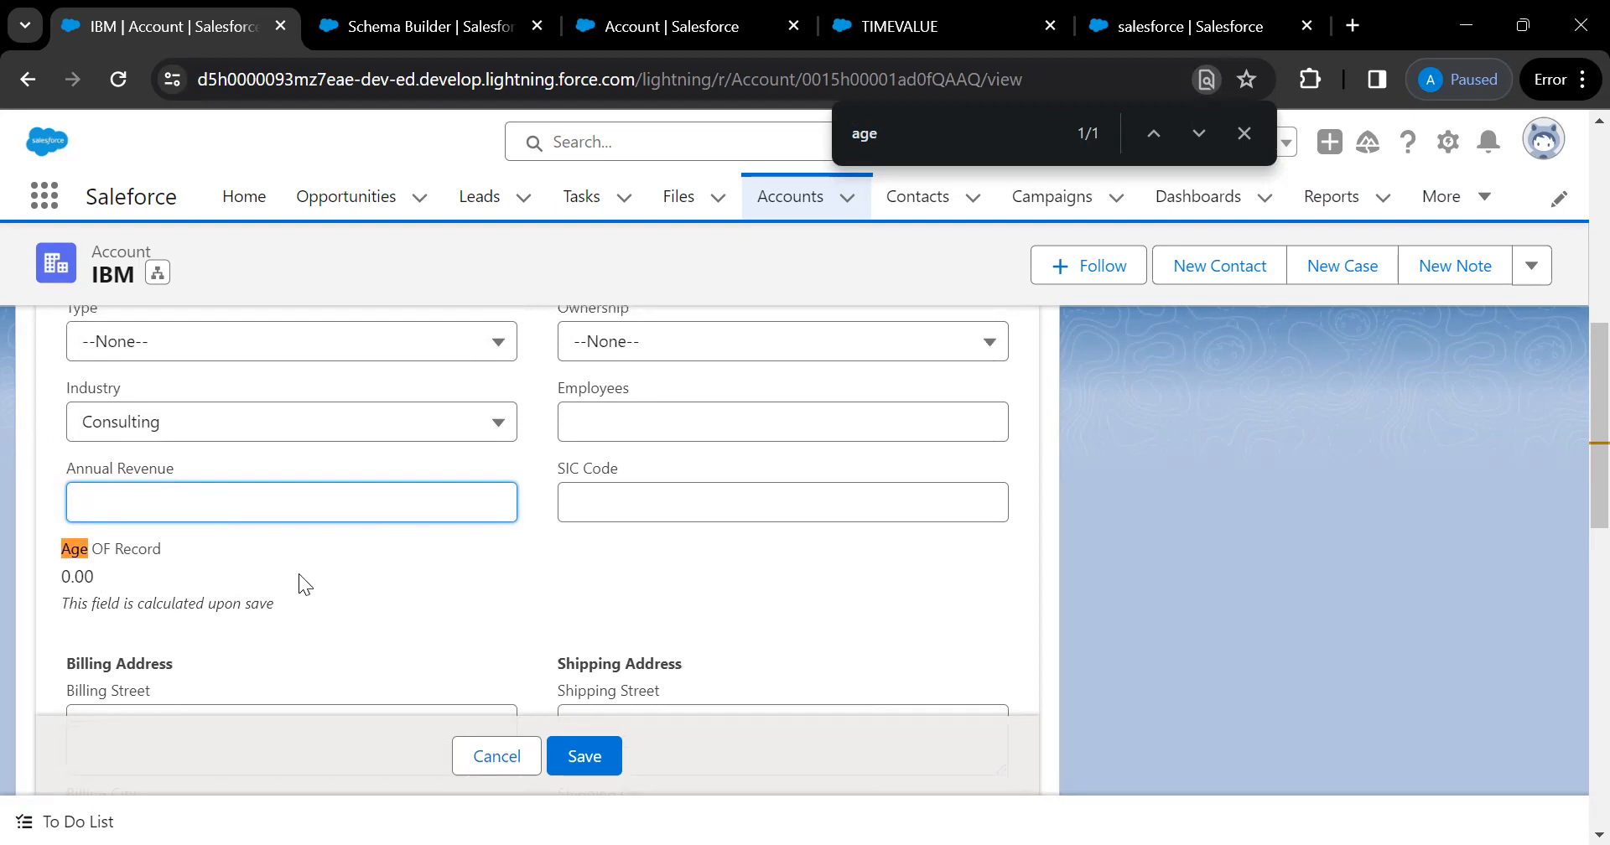
{"action": "scroll", "coordinate": [299, 584], "scroll_direction": "up", "scroll_amount": 8}
{"action": "scroll", "coordinate": [299, 573], "scroll_direction": "up", "scroll_amount": 1}
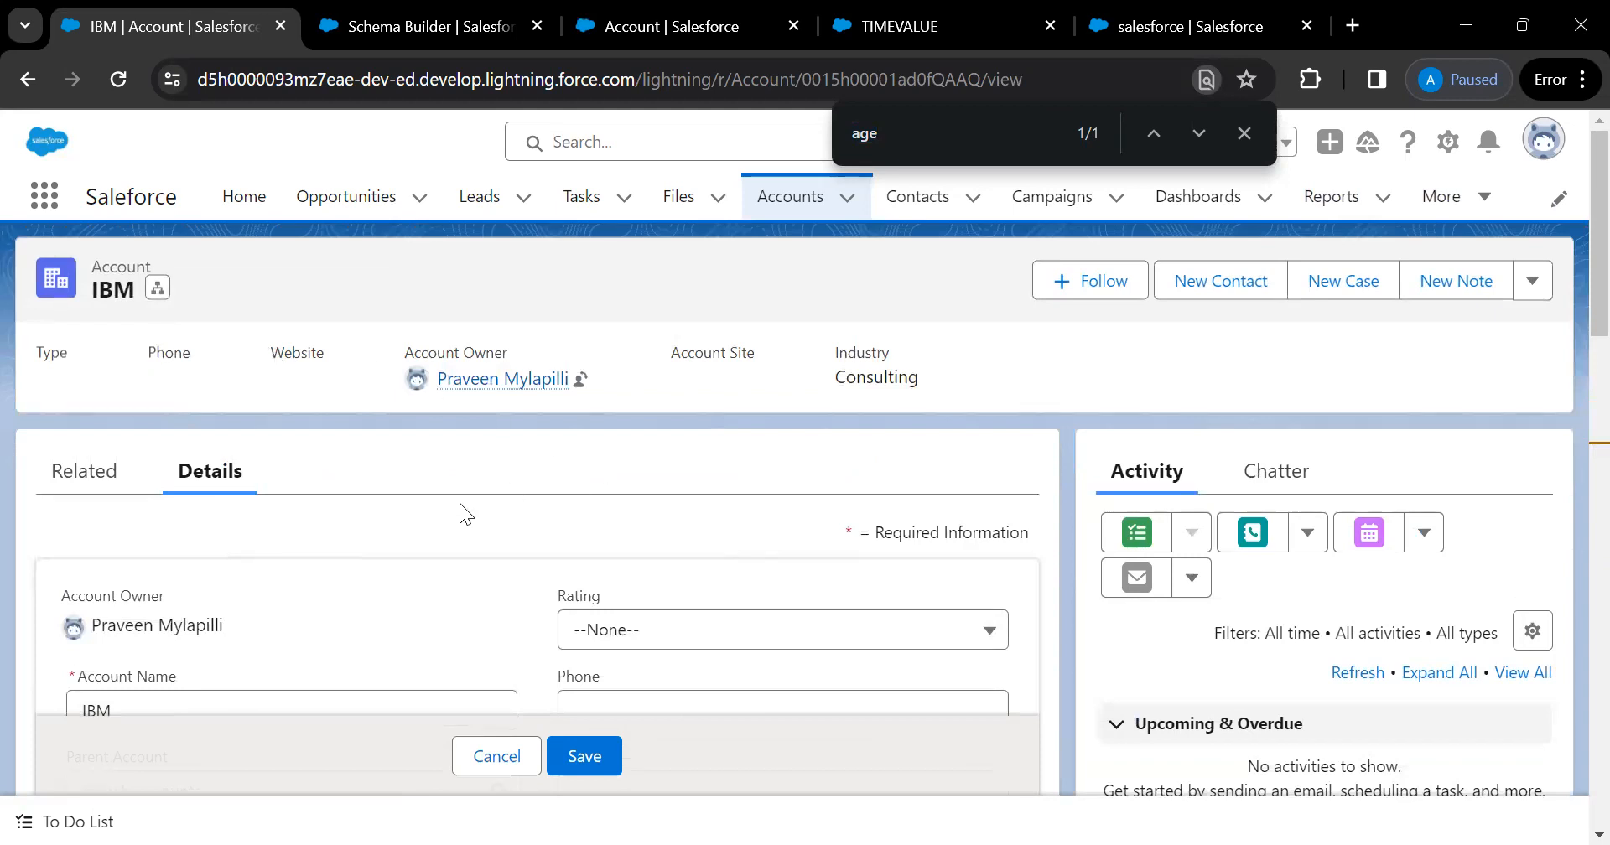
{"action": "scroll", "coordinate": [459, 503], "scroll_direction": "down", "scroll_amount": 4}
{"action": "scroll", "coordinate": [279, 388], "scroll_direction": "down", "scroll_amount": 2}
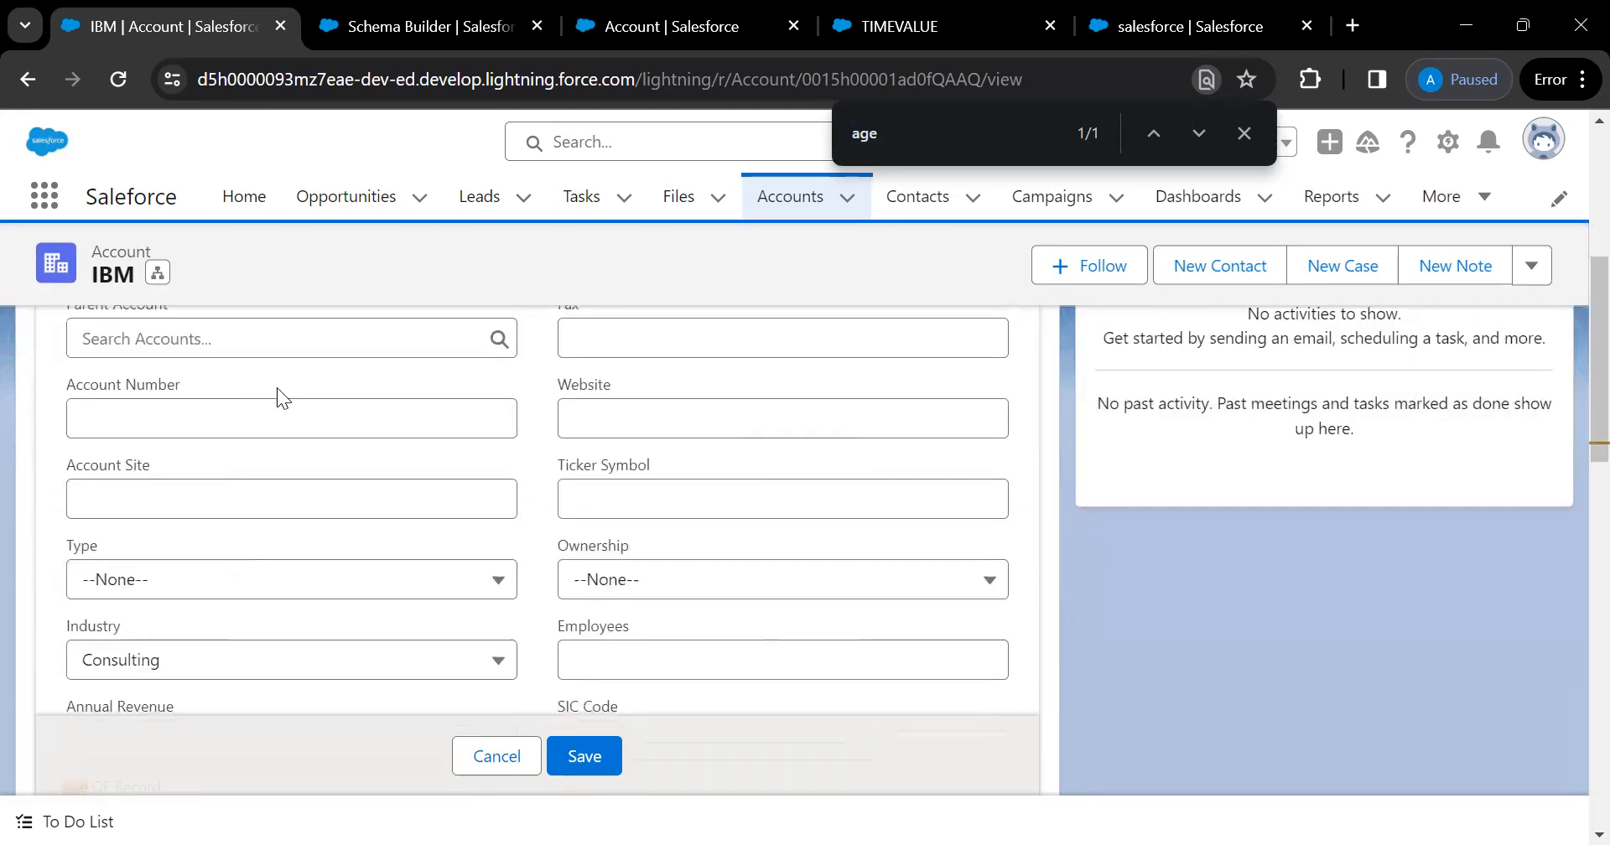
{"action": "scroll", "coordinate": [276, 387], "scroll_direction": "up", "scroll_amount": 6}
{"action": "left_click", "coordinate": [774, 212]}
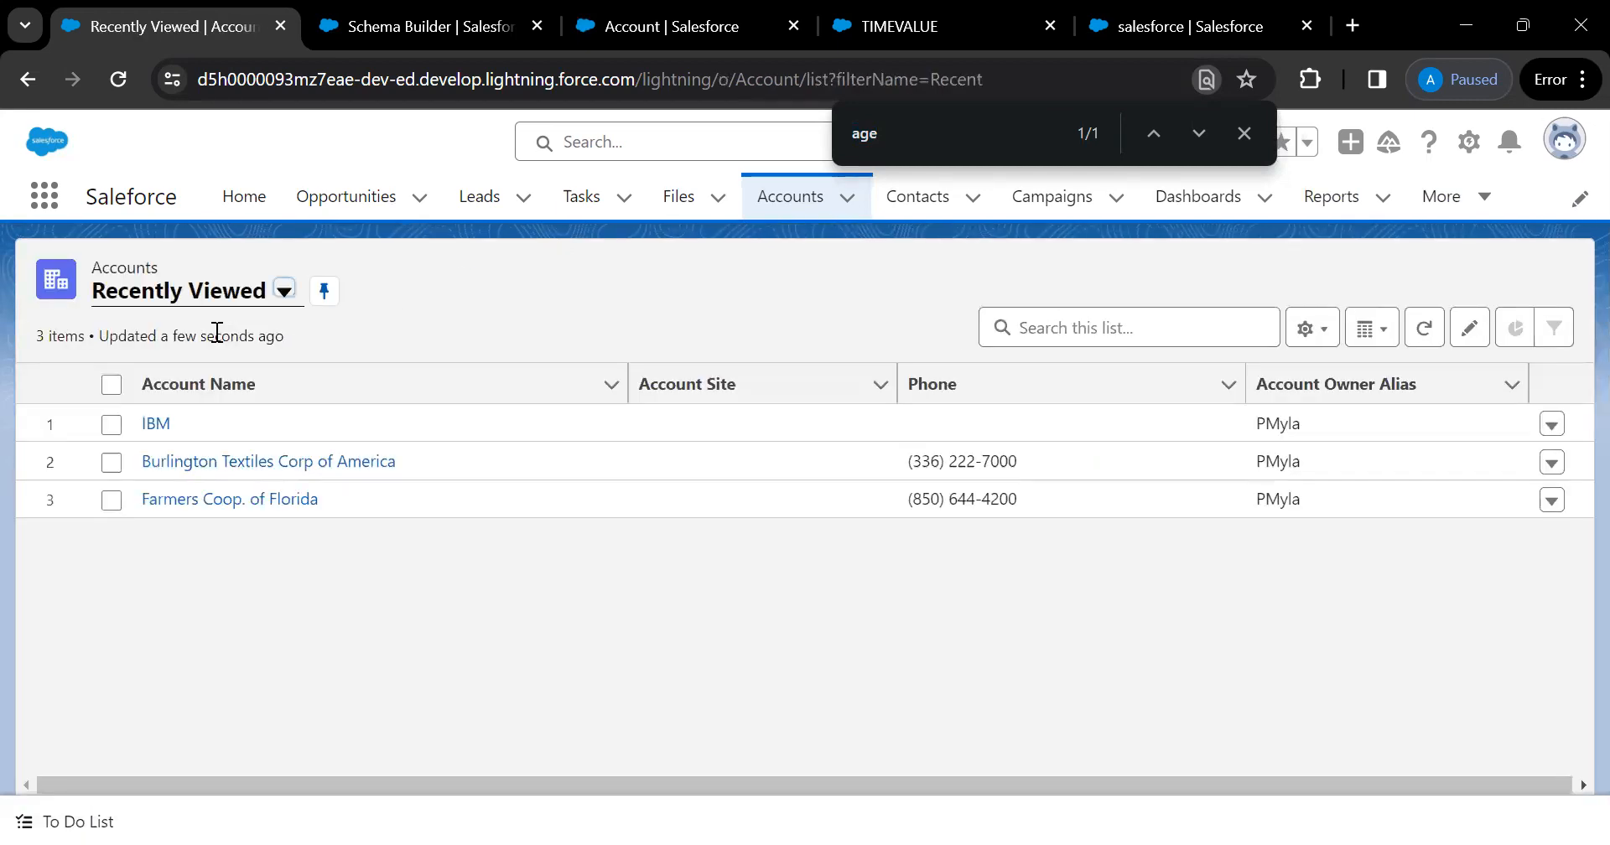
Open Burlington Textiles Corp of America's Details and confirm Age OF Record reads 30.00
{"action": "left_click", "coordinate": [223, 462]}
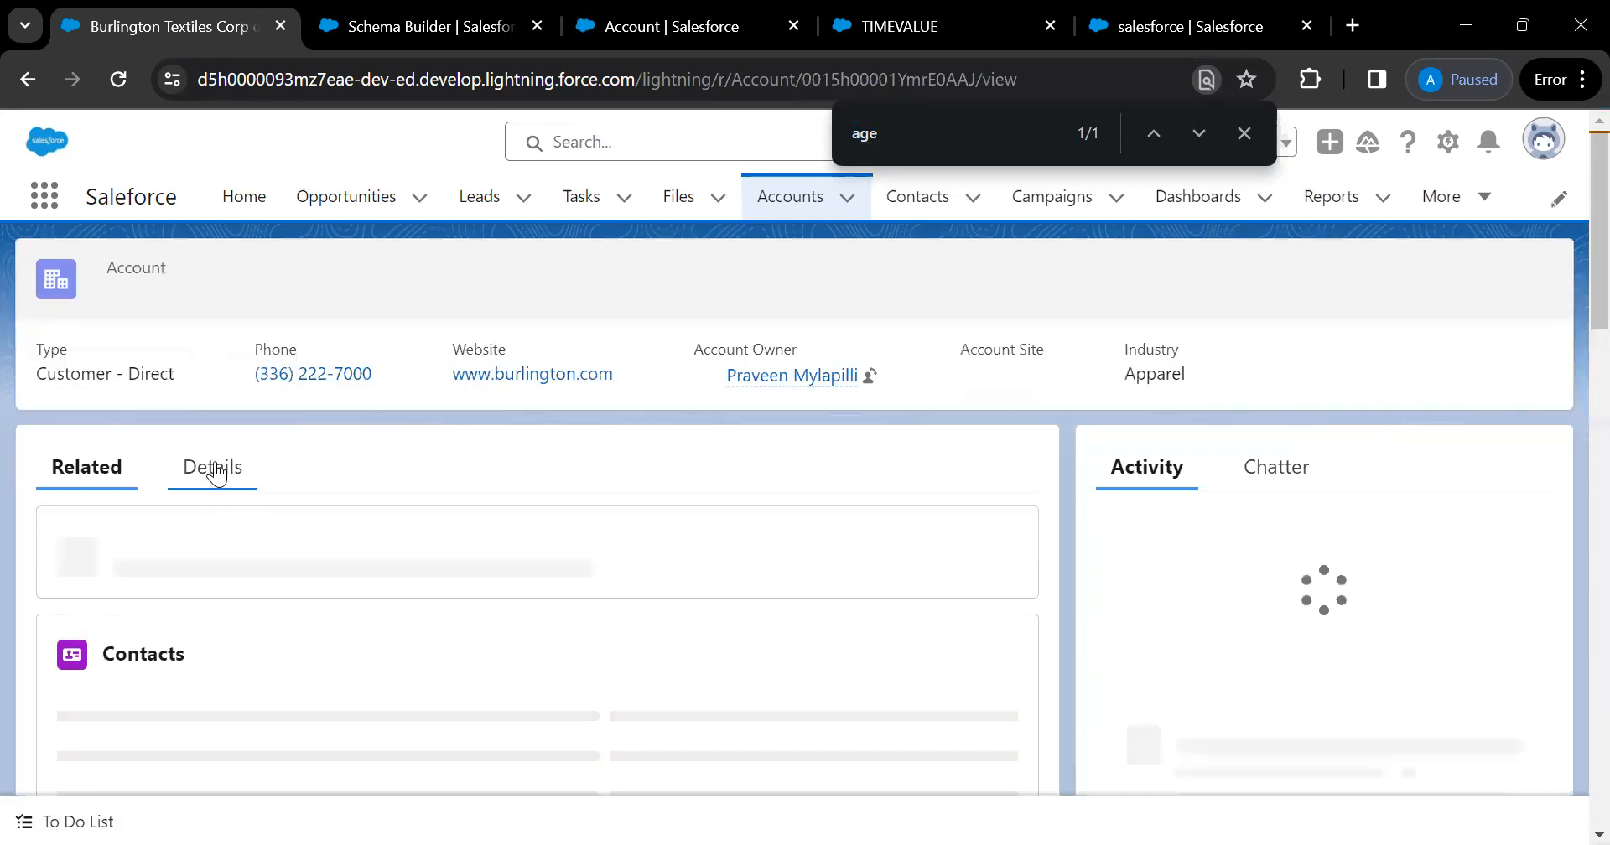
{"action": "left_click", "coordinate": [215, 472]}
{"action": "scroll", "coordinate": [549, 620], "scroll_direction": "down", "scroll_amount": 5}
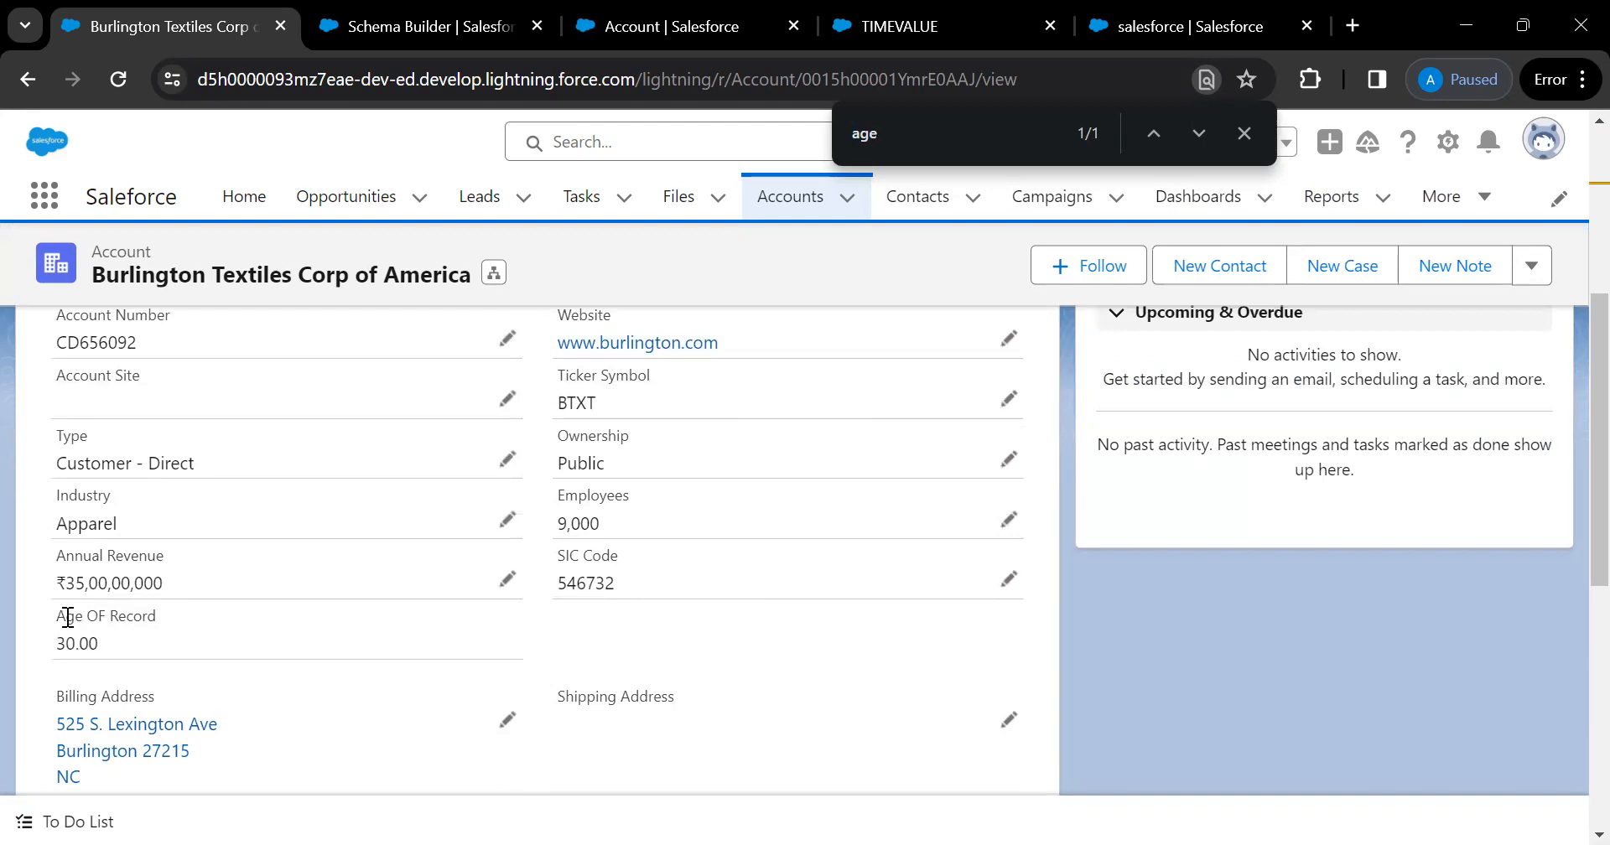
{"action": "scroll", "coordinate": [235, 631], "scroll_direction": "up", "scroll_amount": 5}
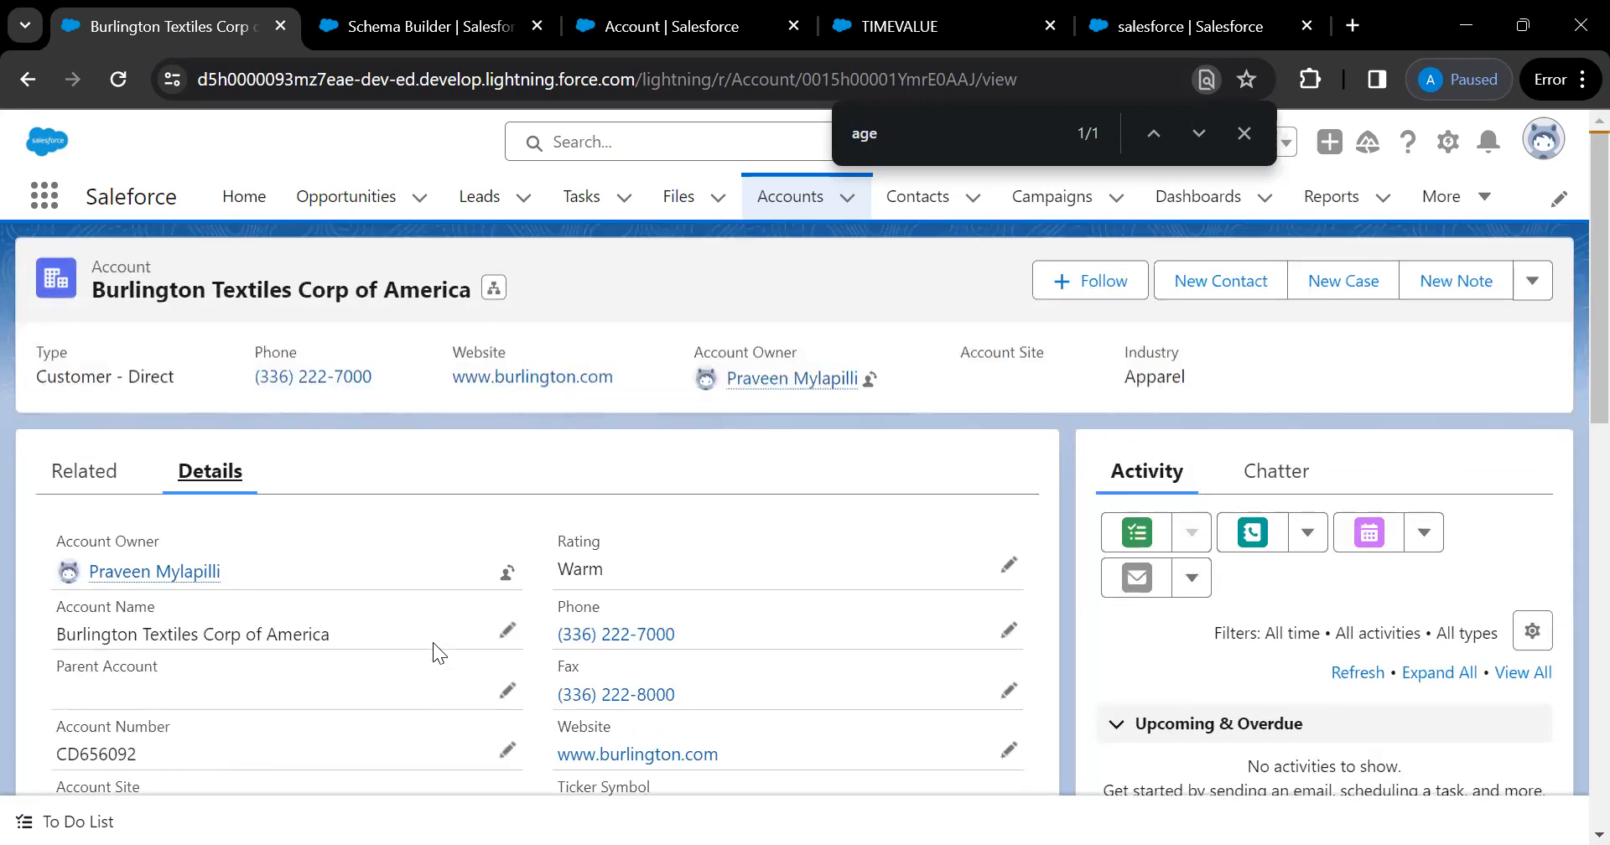
{"action": "scroll", "coordinate": [433, 642], "scroll_direction": "down", "scroll_amount": 10}
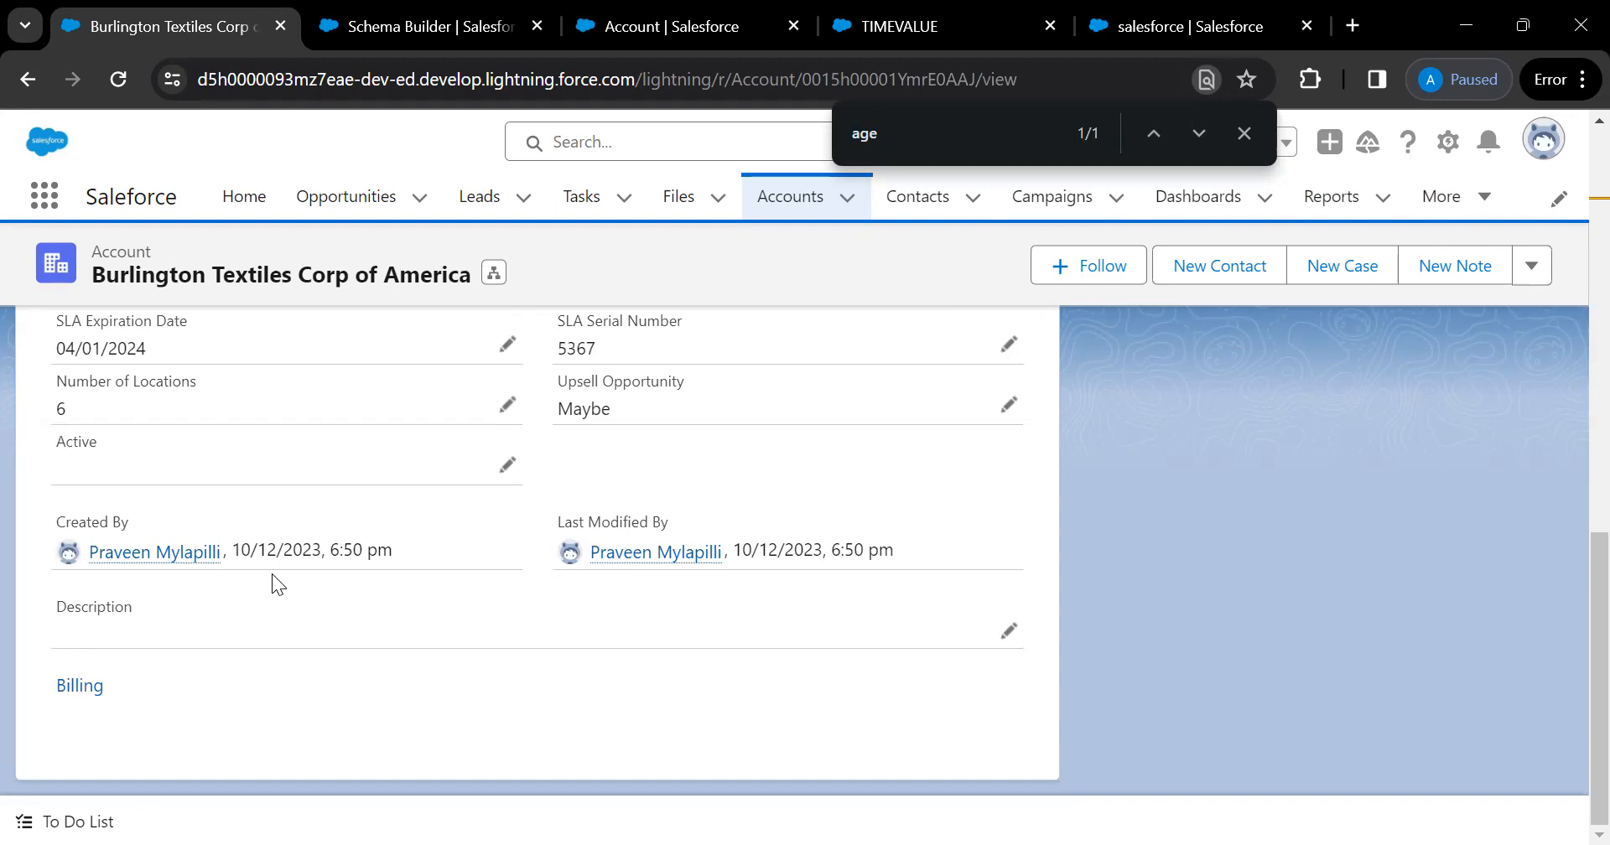
{"action": "scroll", "coordinate": [271, 573], "scroll_direction": "up", "scroll_amount": 5}
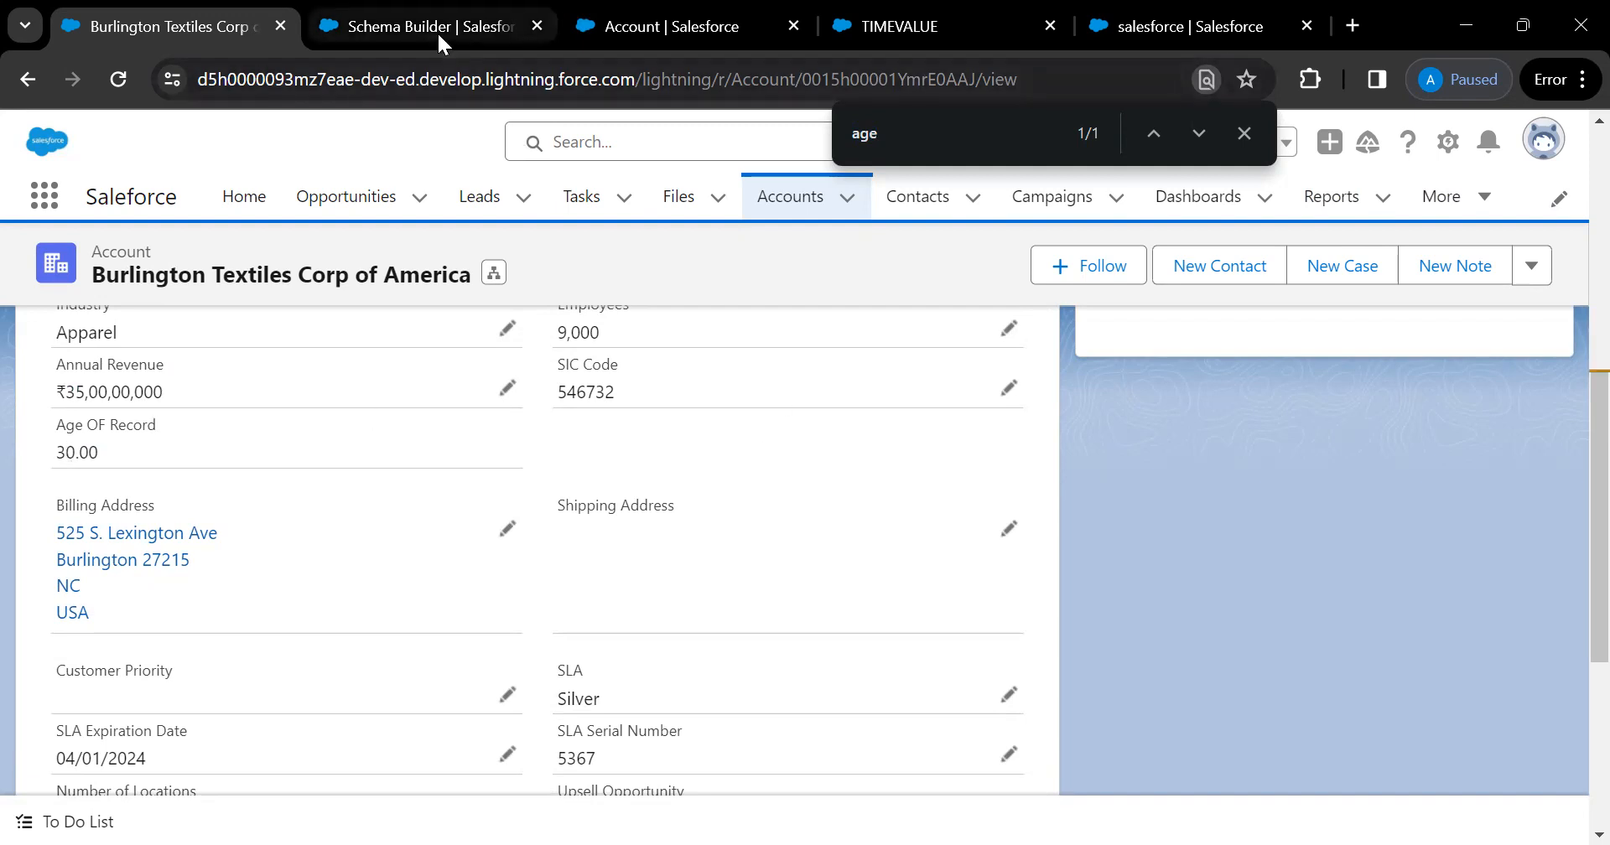
{"action": "left_click", "coordinate": [630, 32]}
Start a new Account custom field from Fields & Relationships and review the Step 1 data types
{"action": "left_click", "coordinate": [195, 453]}
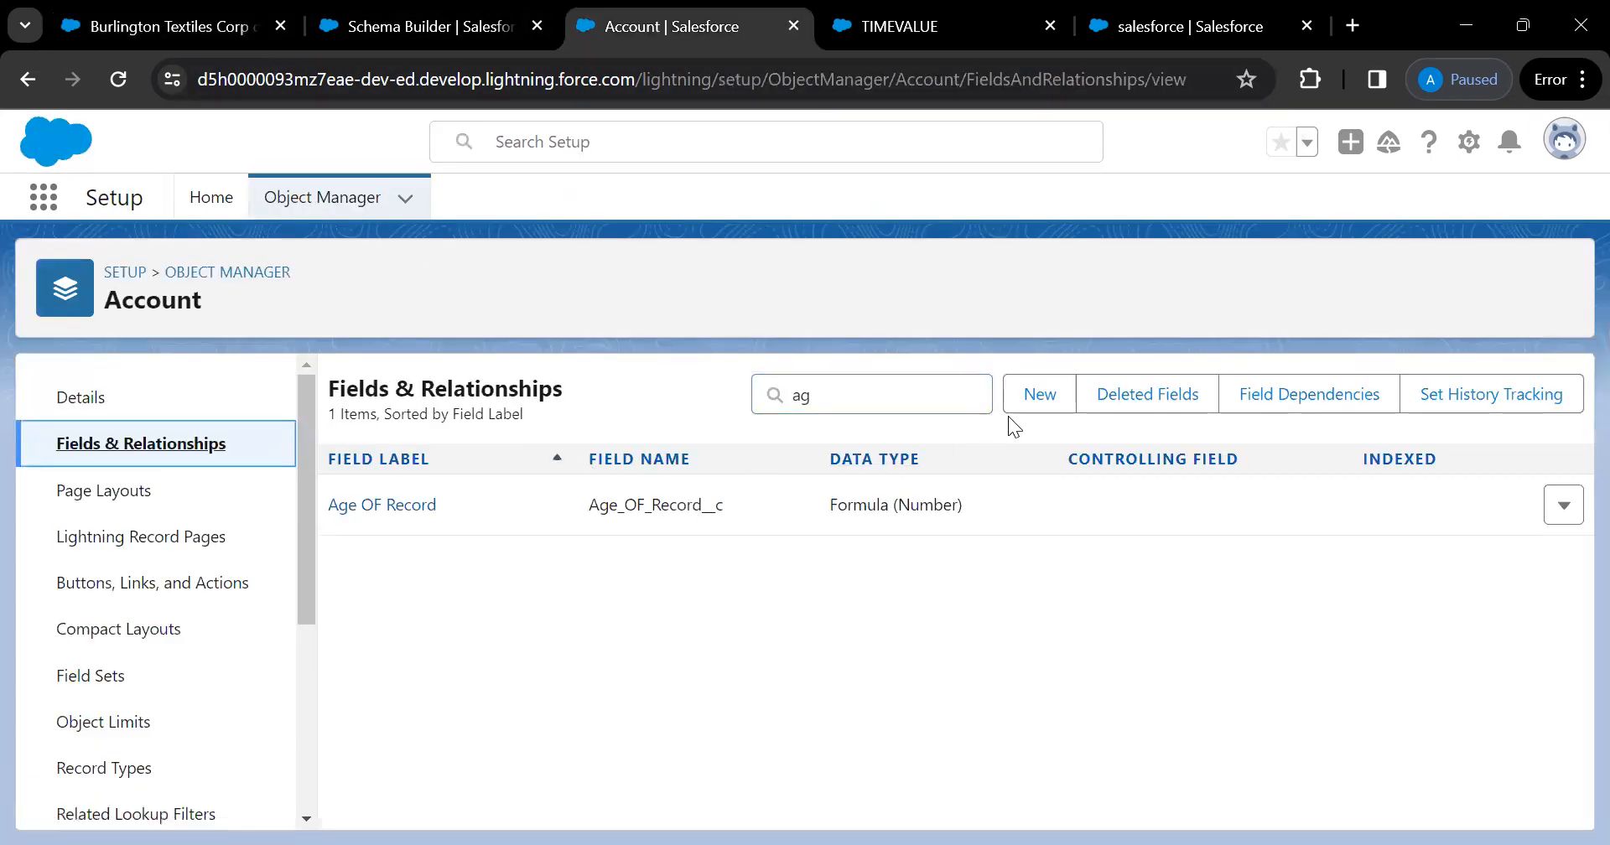
{"action": "left_click", "coordinate": [1038, 394]}
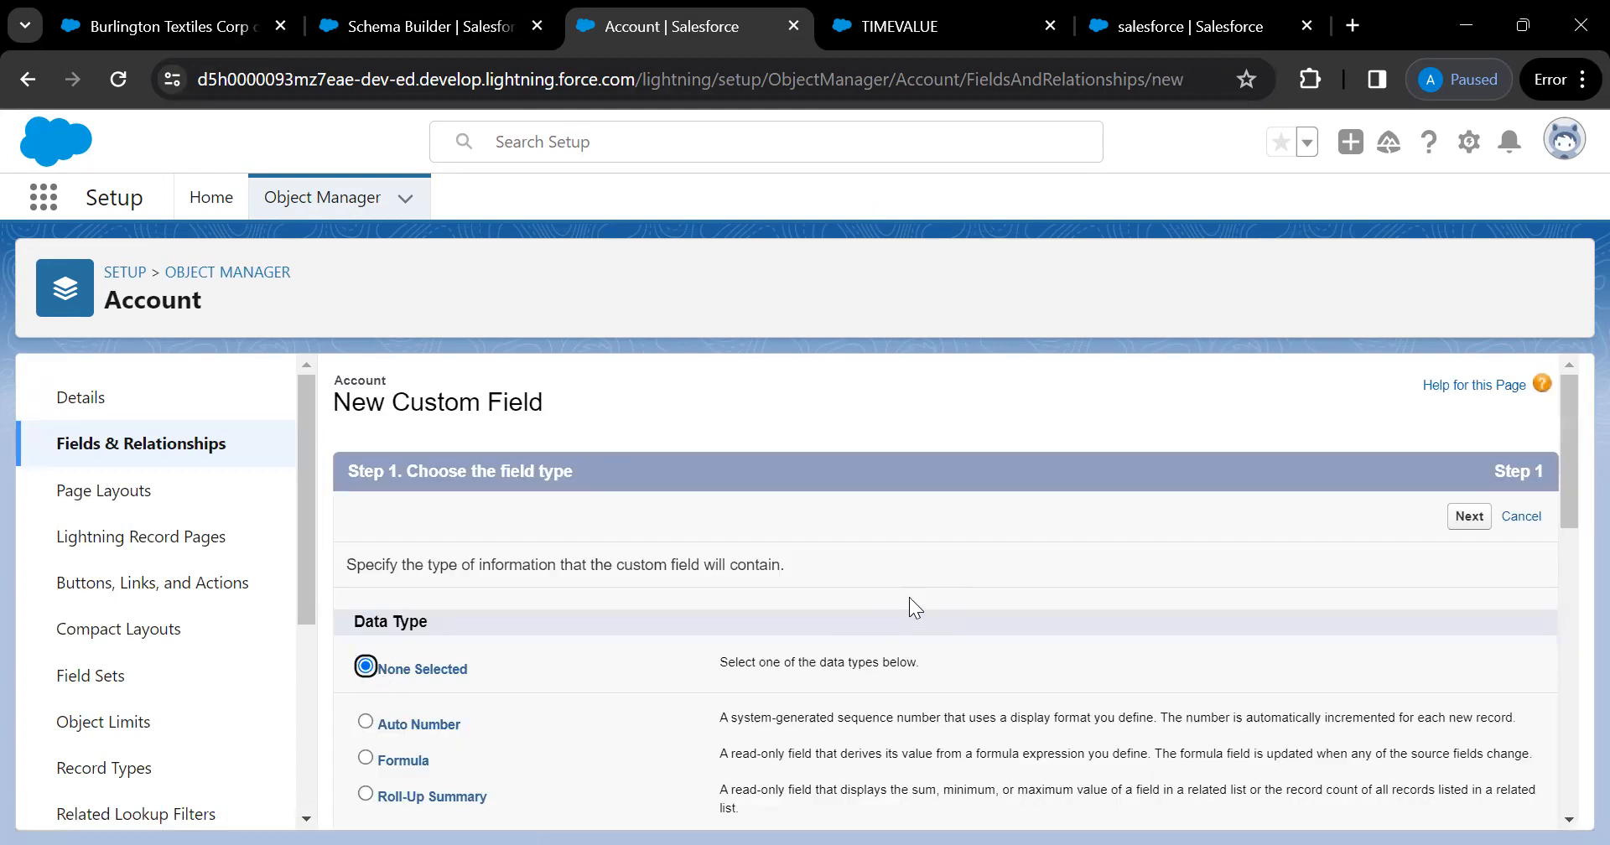
{"action": "scroll", "coordinate": [909, 598], "scroll_direction": "down", "scroll_amount": 1}
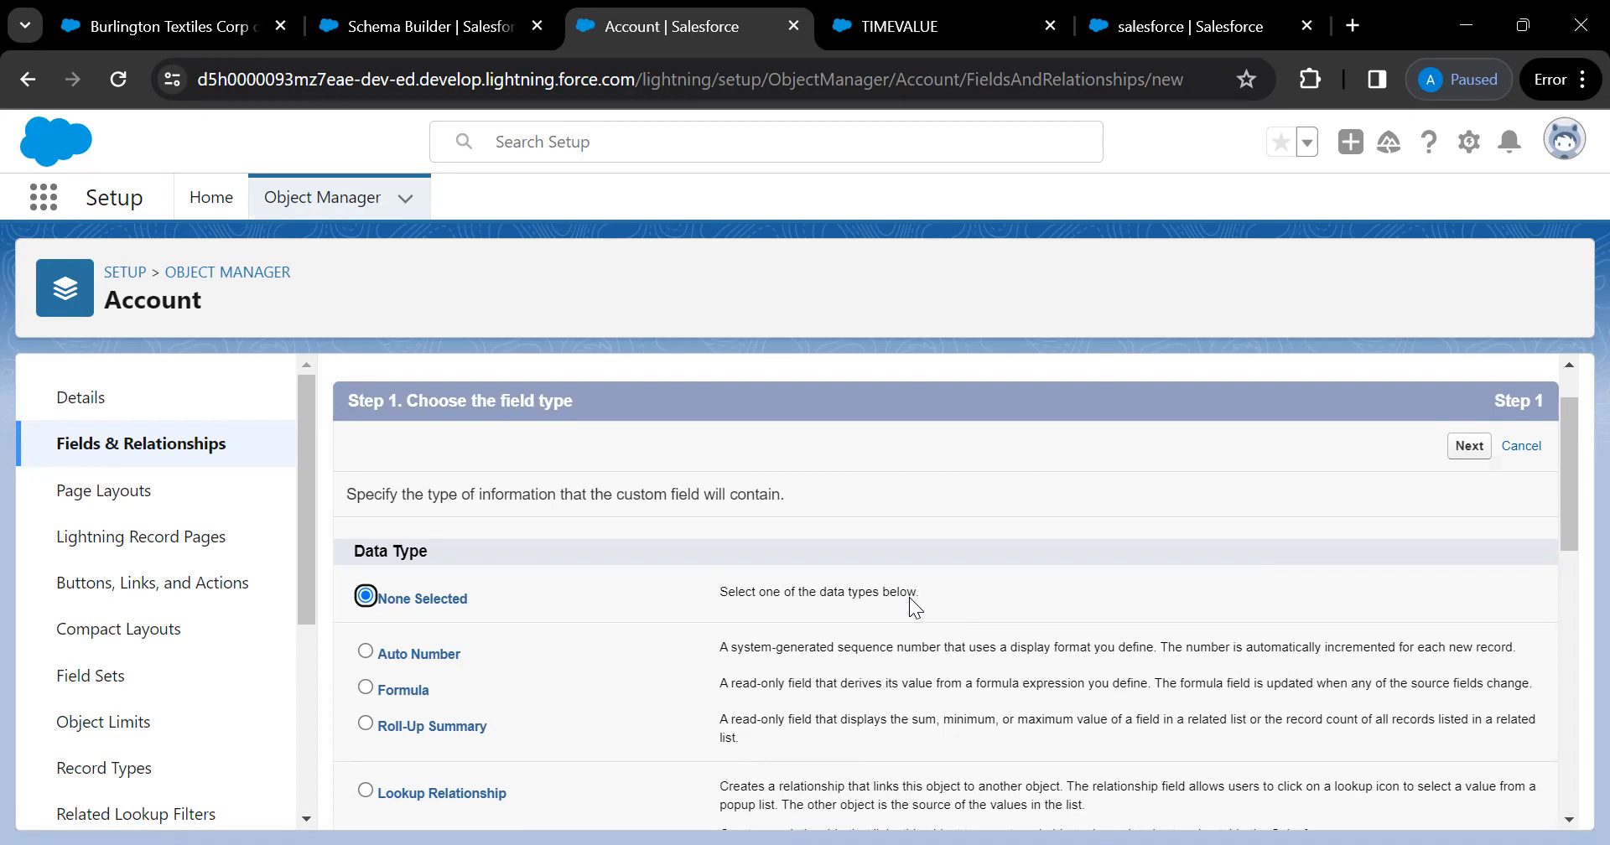
{"action": "scroll", "coordinate": [909, 597], "scroll_direction": "down", "scroll_amount": 2}
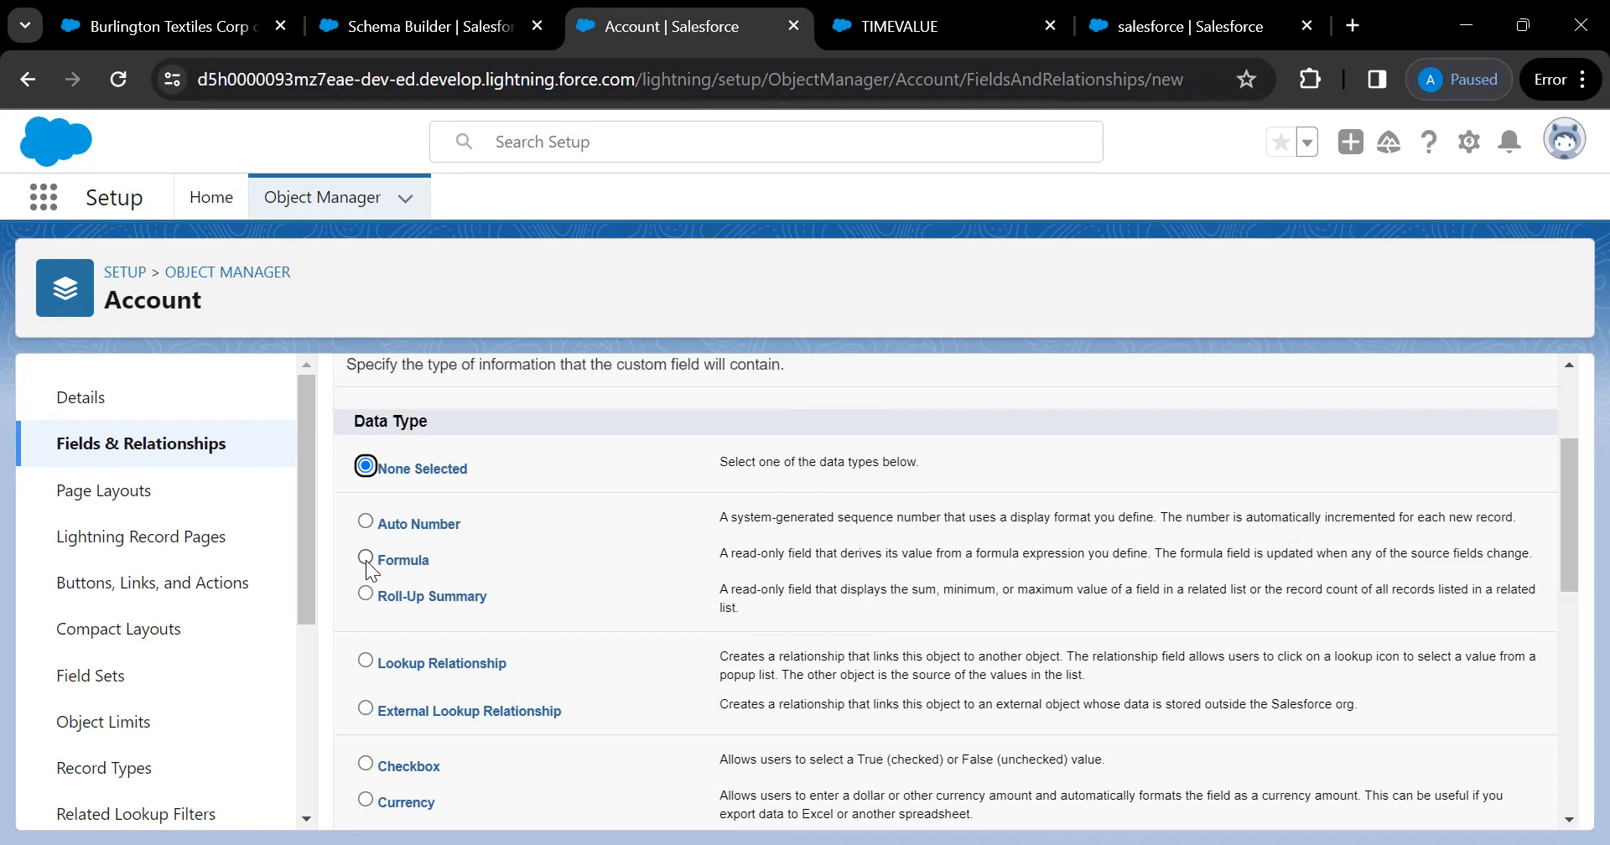
{"action": "scroll", "coordinate": [510, 615], "scroll_direction": "down", "scroll_amount": 2}
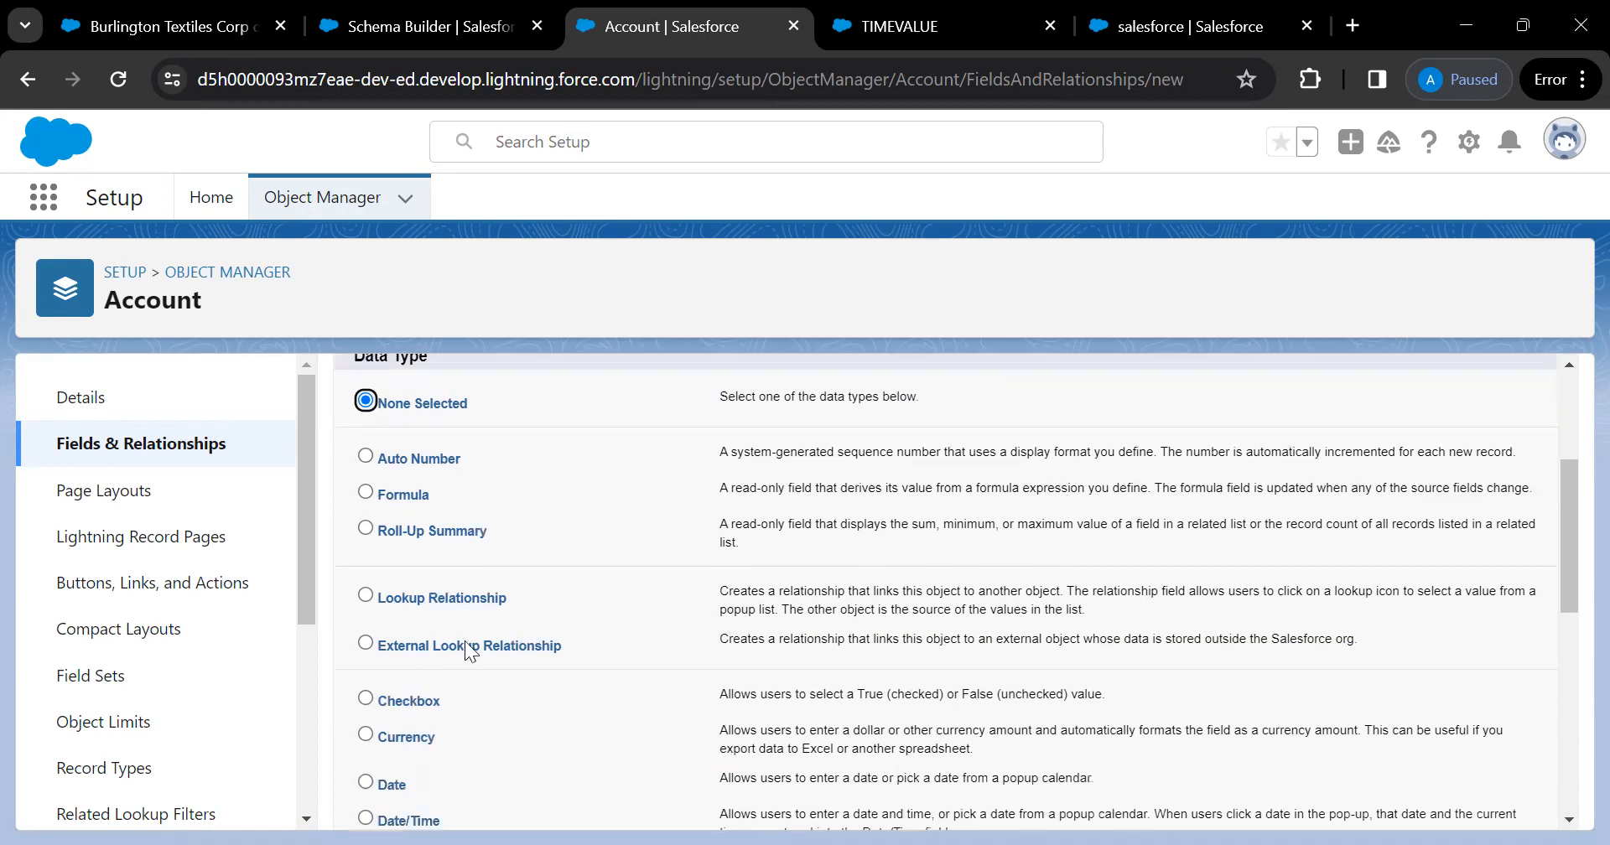
{"action": "scroll", "coordinate": [444, 690], "scroll_direction": "down", "scroll_amount": 5}
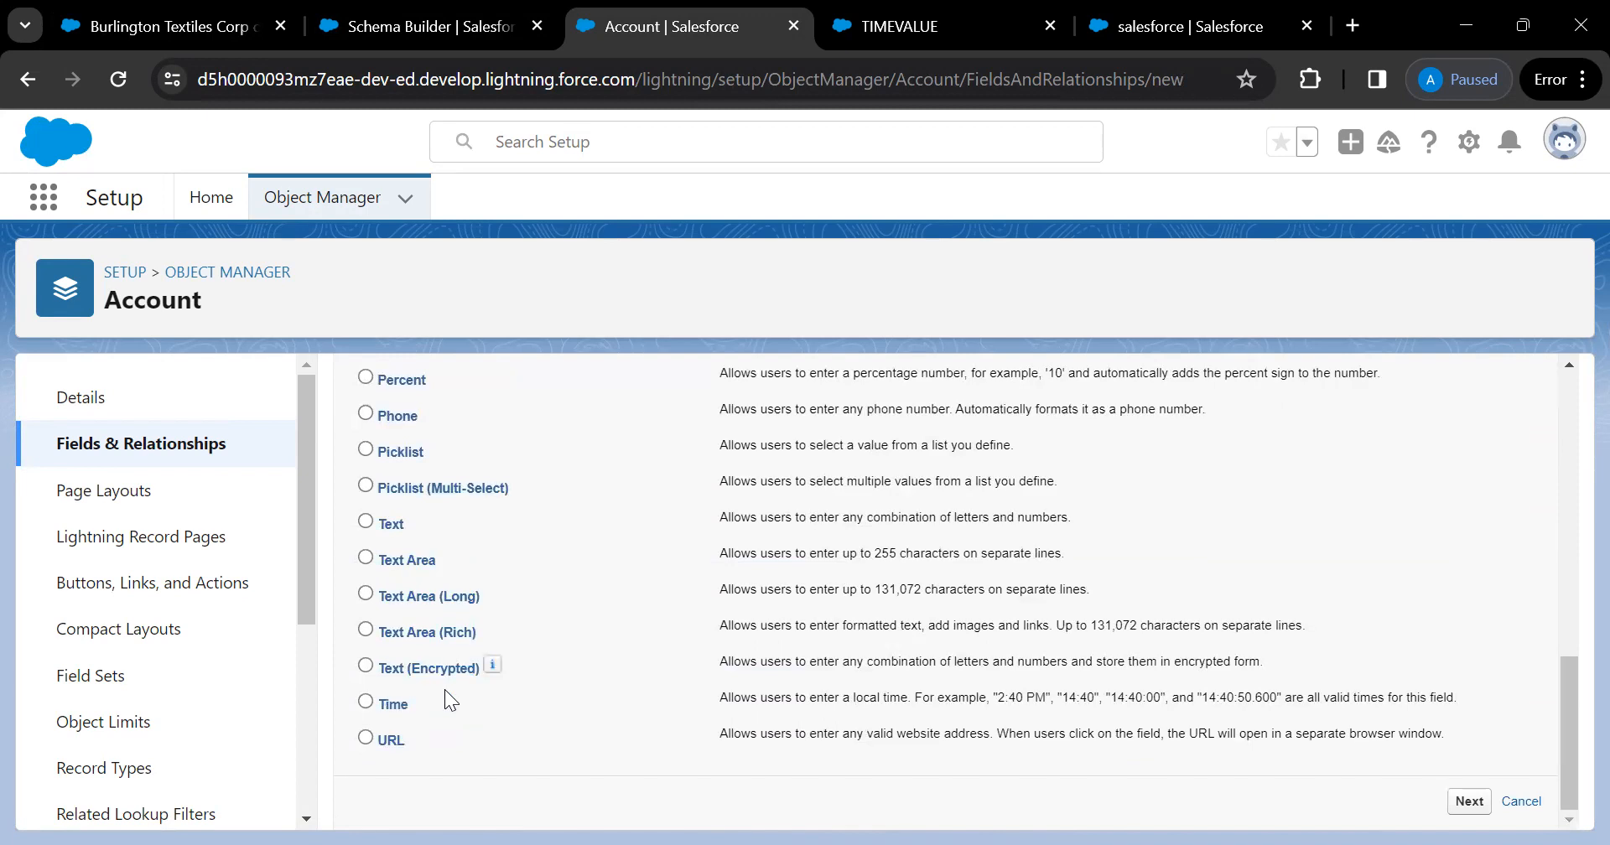
{"action": "scroll", "coordinate": [444, 690], "scroll_direction": "up", "scroll_amount": 1}
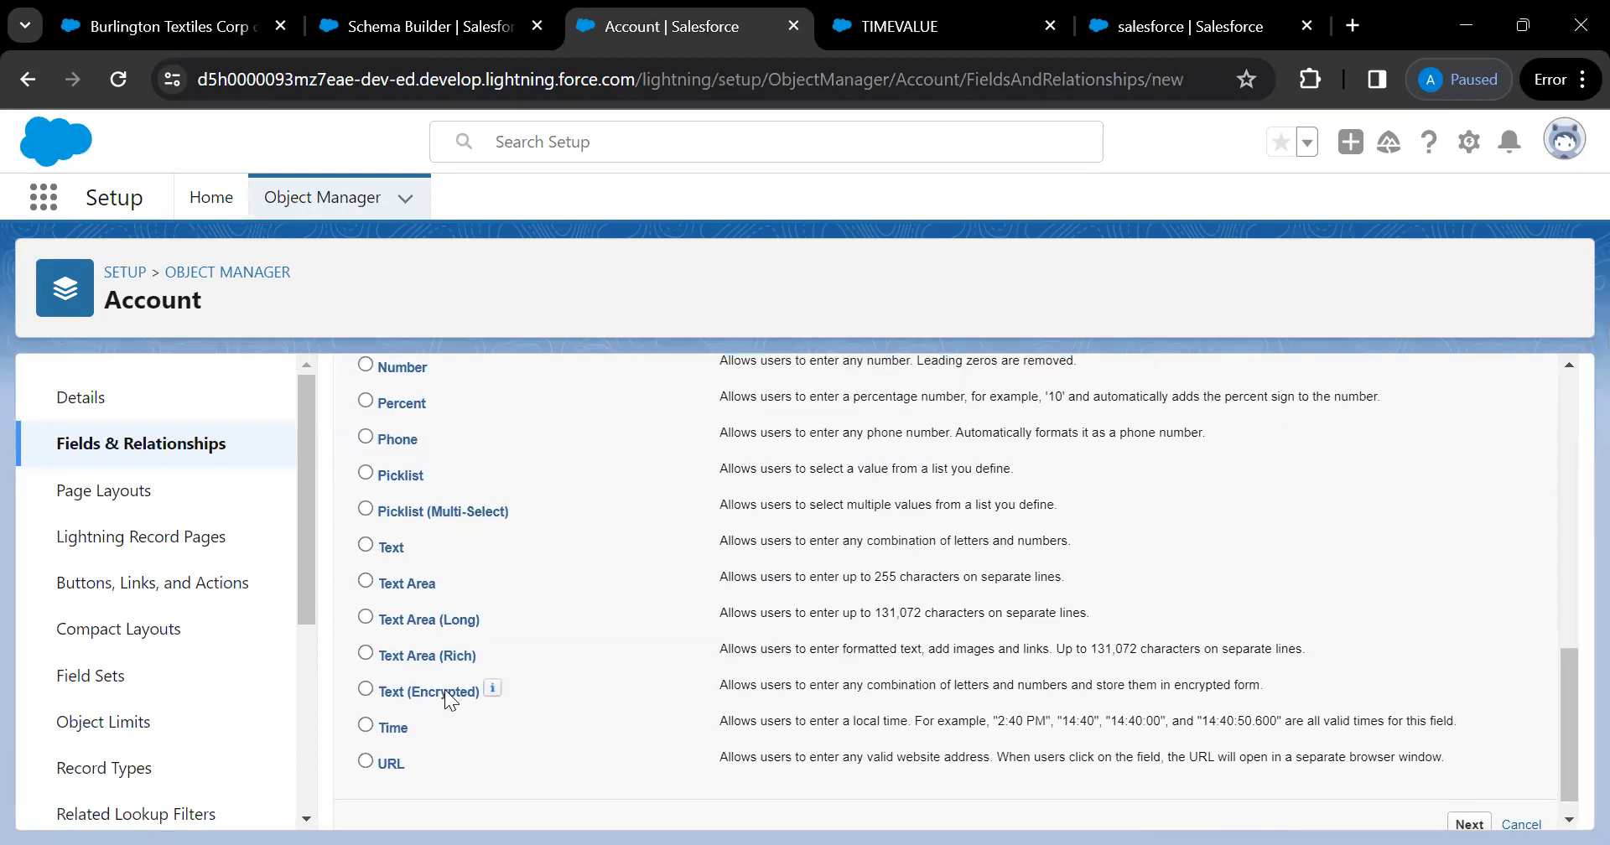
{"action": "scroll", "coordinate": [445, 690], "scroll_direction": "up", "scroll_amount": 4}
{"action": "scroll", "coordinate": [444, 689], "scroll_direction": "up", "scroll_amount": 3}
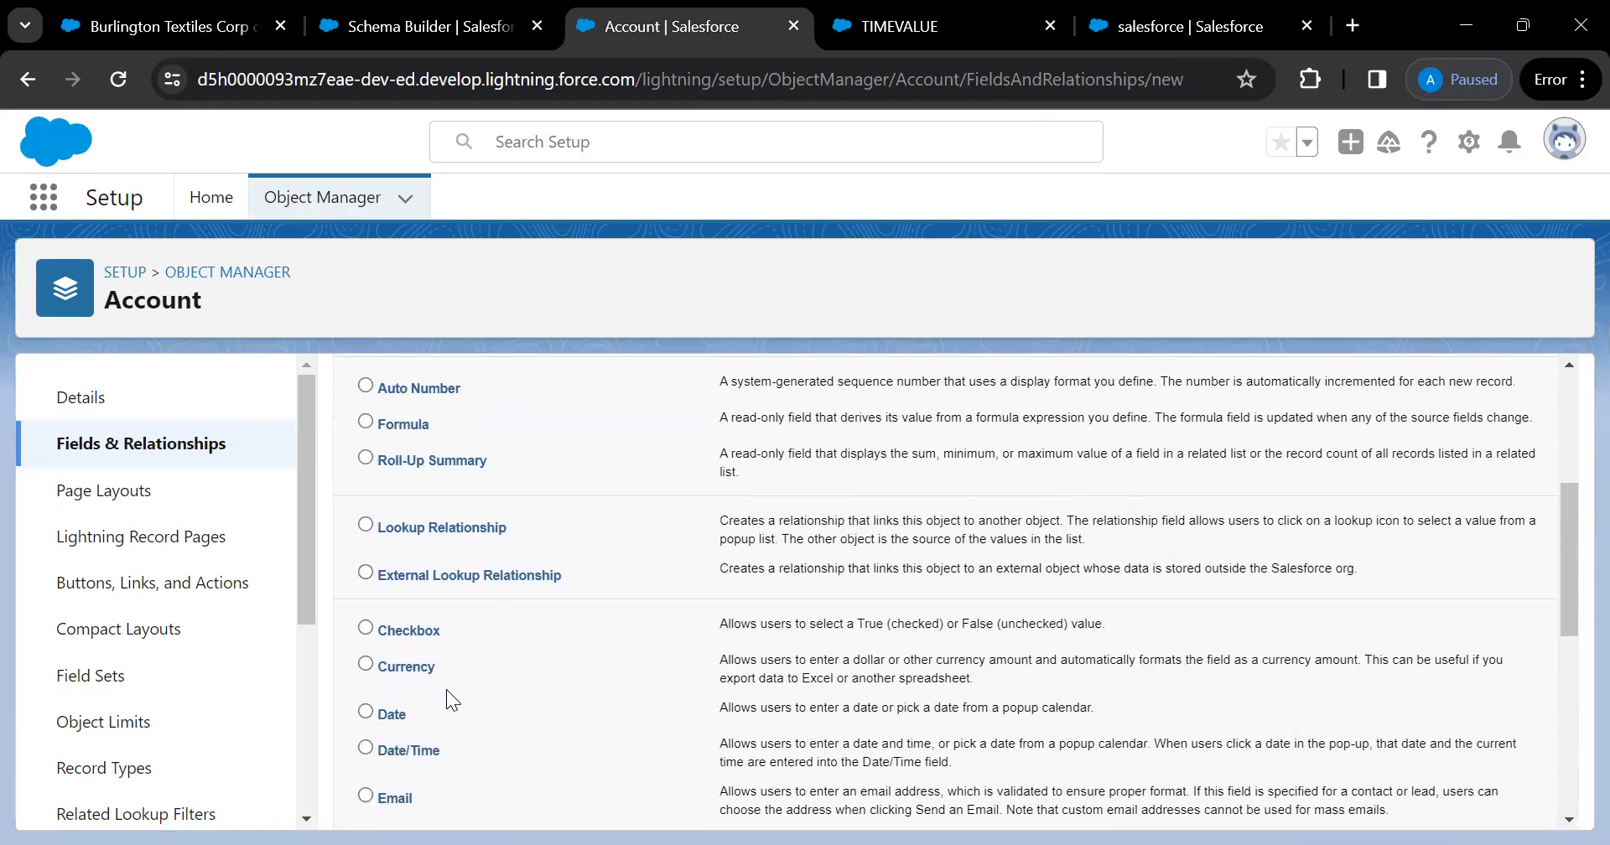
{"action": "scroll", "coordinate": [446, 690], "scroll_direction": "down", "scroll_amount": 7}
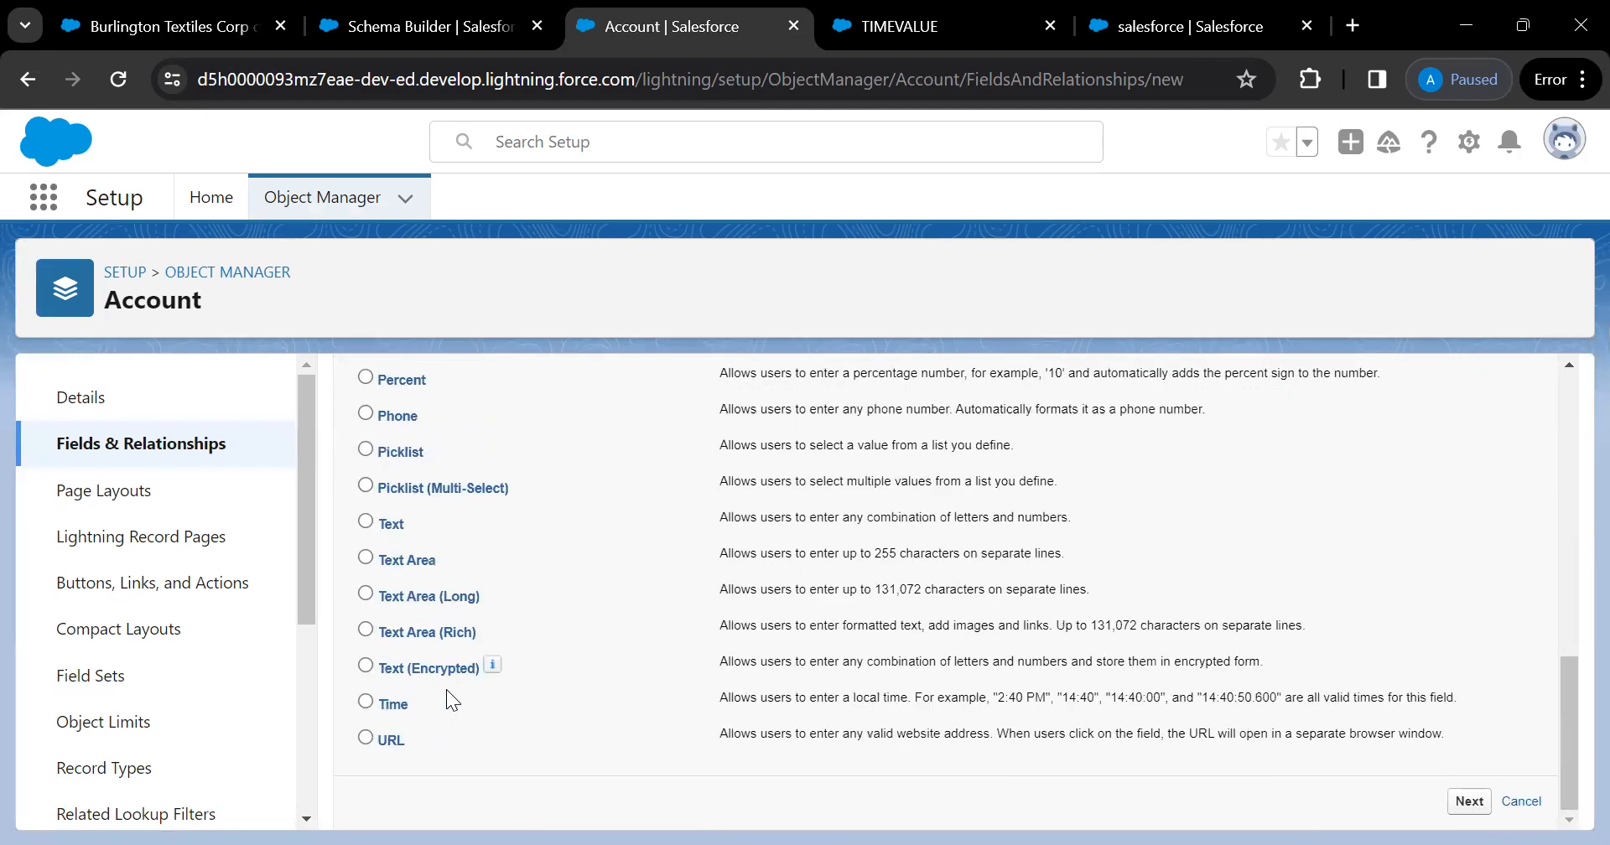
{"action": "scroll", "coordinate": [446, 689], "scroll_direction": "up", "scroll_amount": 10}
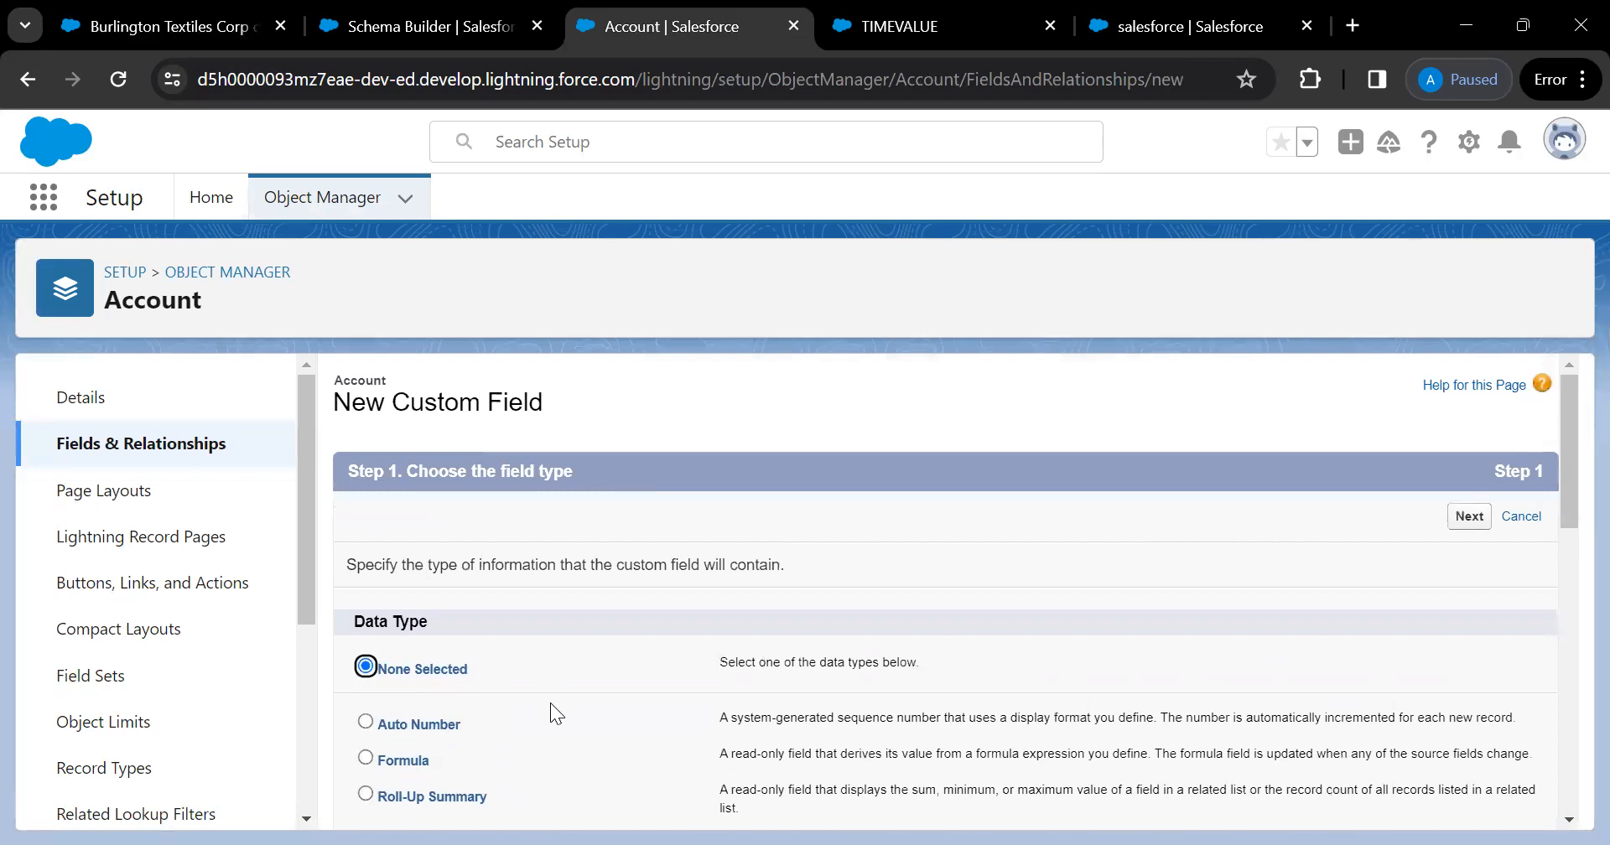
{"action": "scroll", "coordinate": [536, 688], "scroll_direction": "down", "scroll_amount": 3}
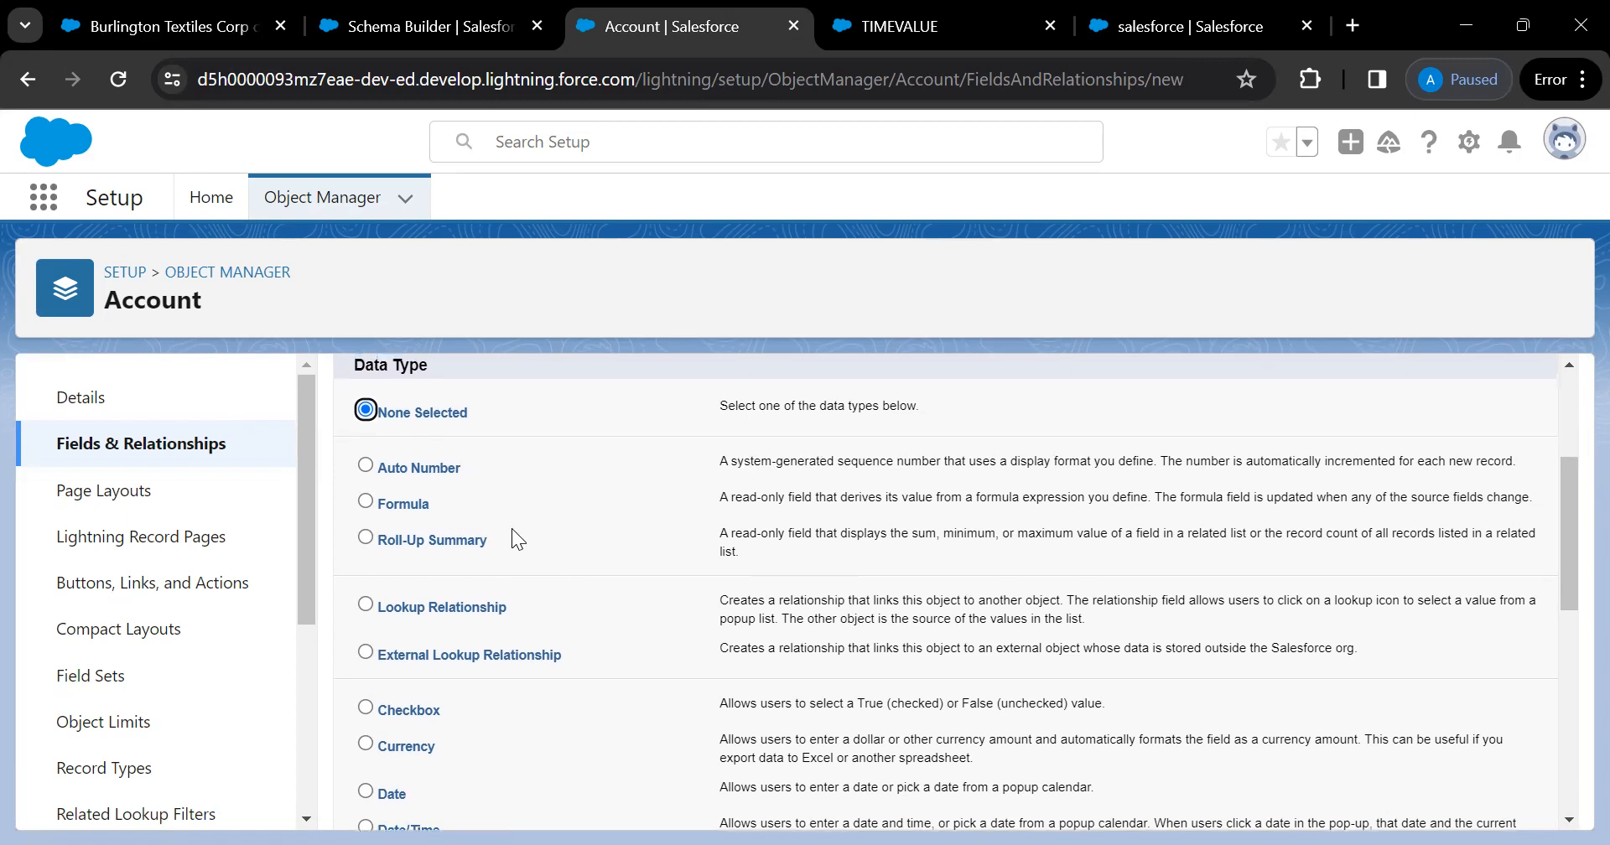
{"action": "scroll", "coordinate": [512, 528], "scroll_direction": "down", "scroll_amount": 3}
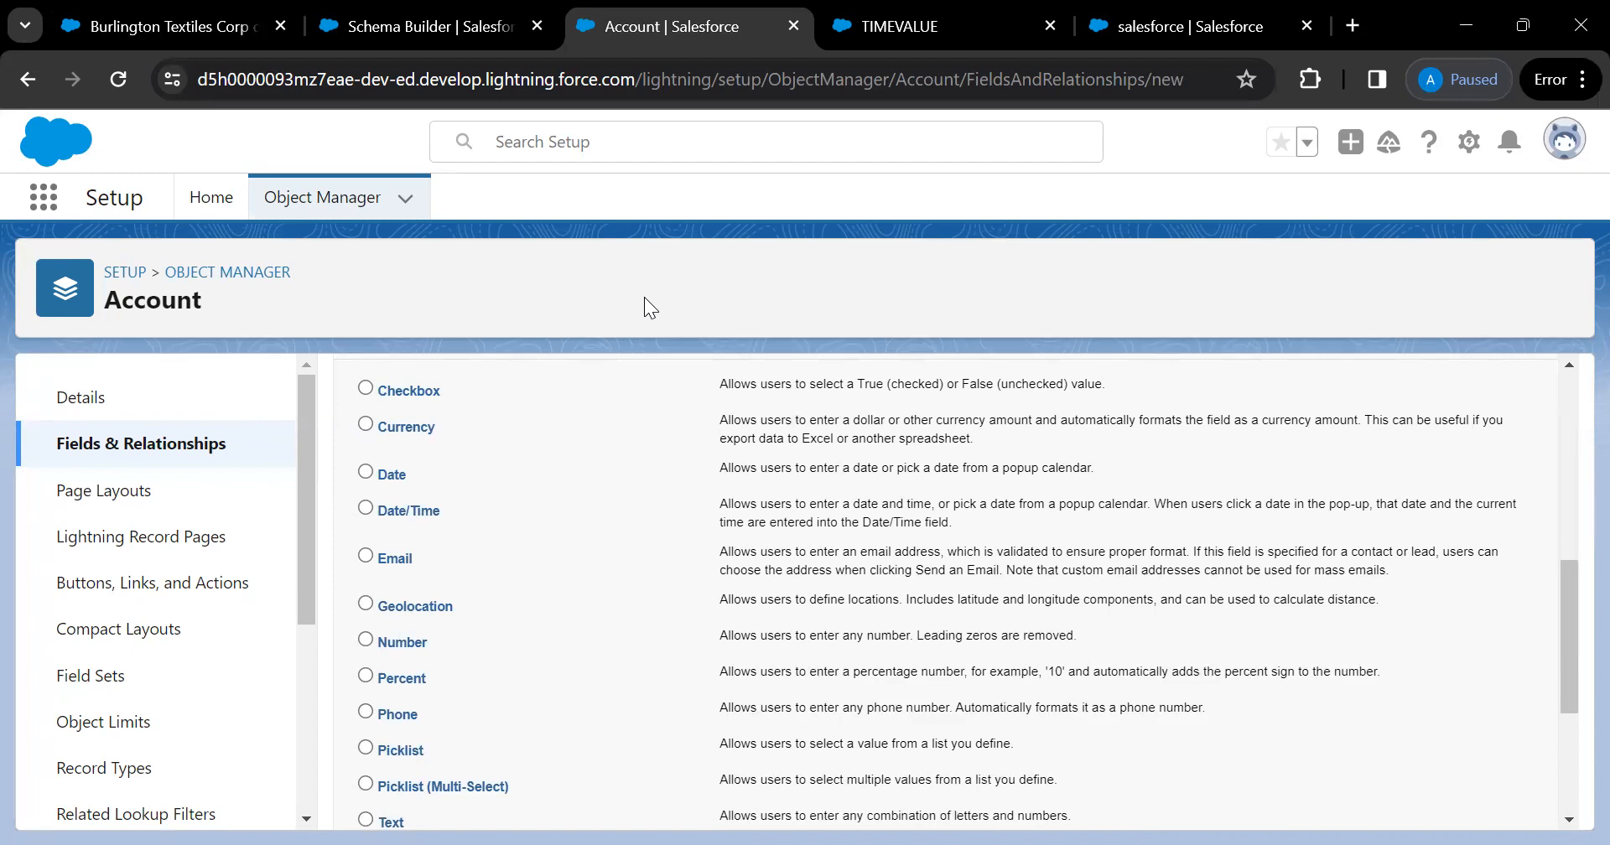
{"action": "scroll", "coordinate": [569, 521], "scroll_direction": "up", "scroll_amount": 7}
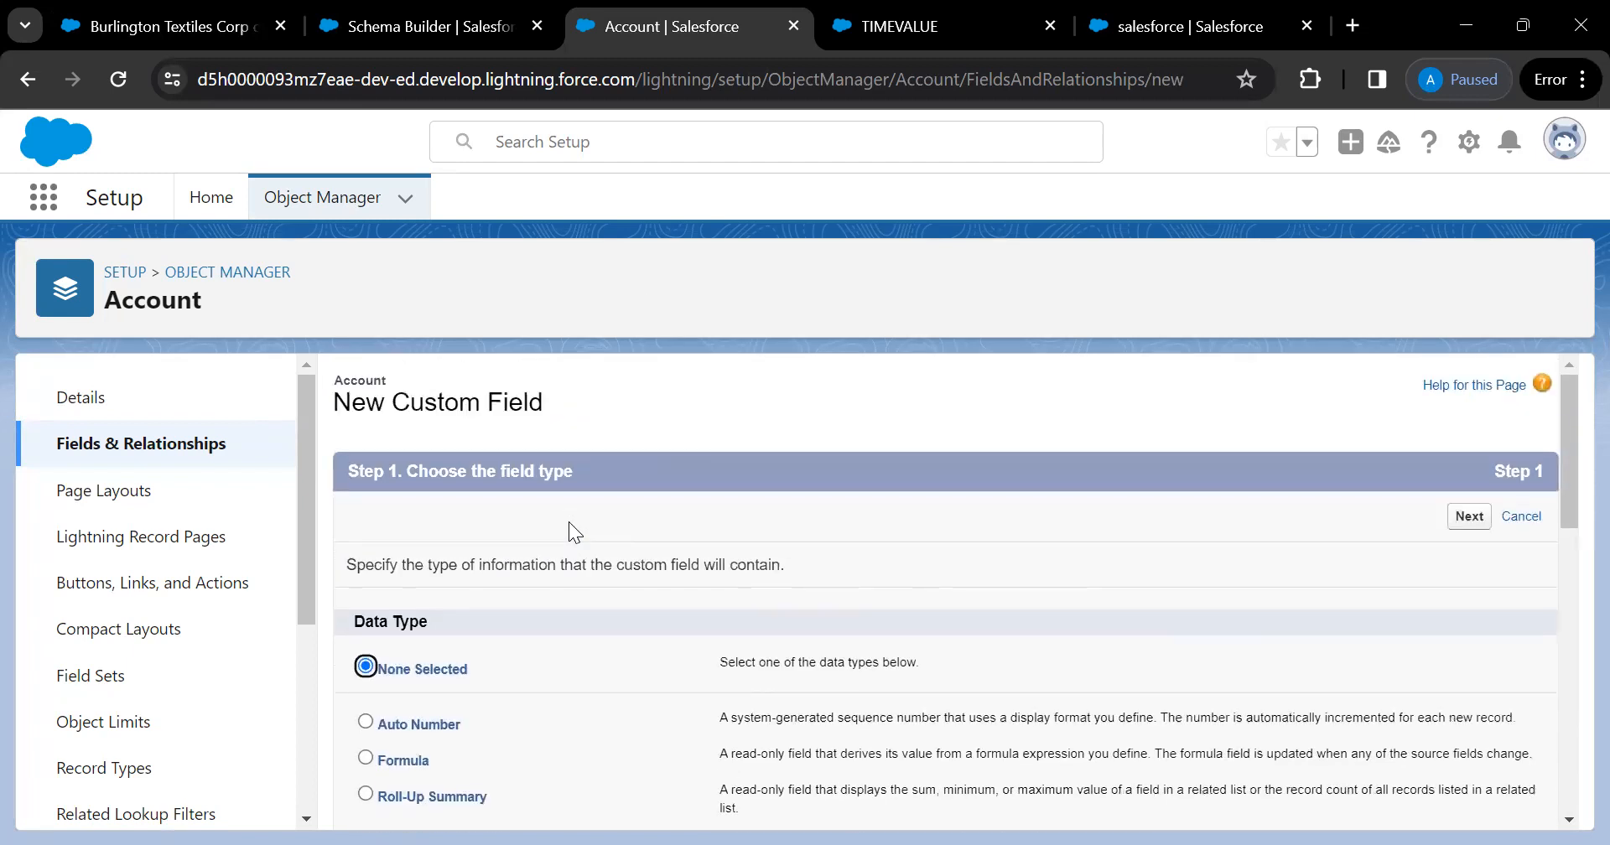